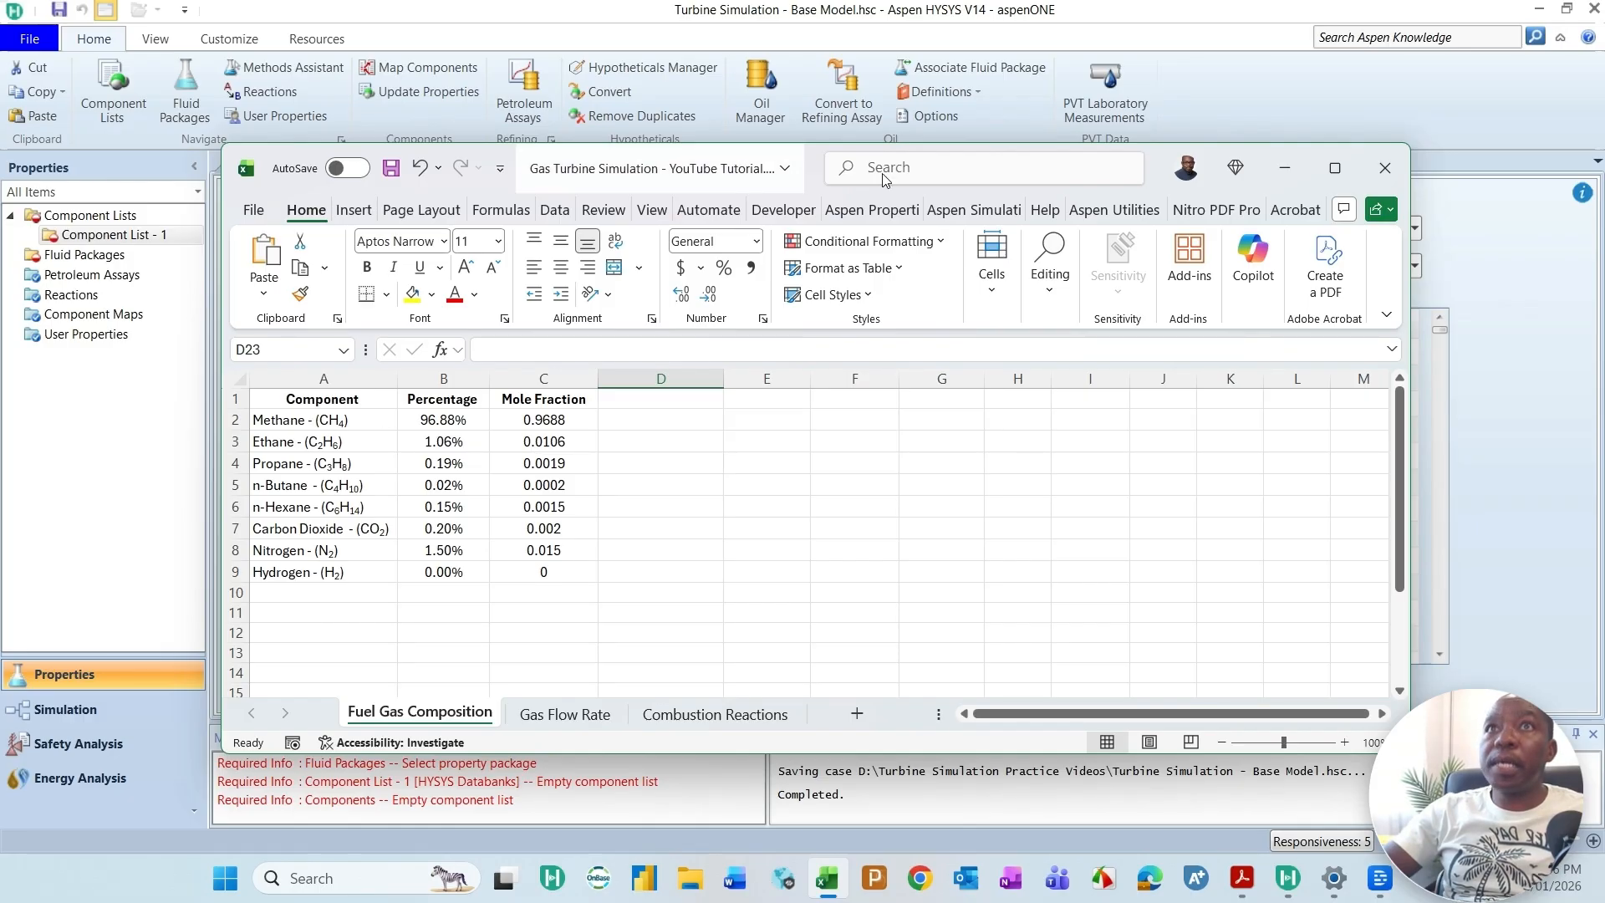
Step: Move the spreadsheet out of the way and add Methane, Ethane and Propane to Component List - 1
left_click_drag(1148, 175, 1604, 0)
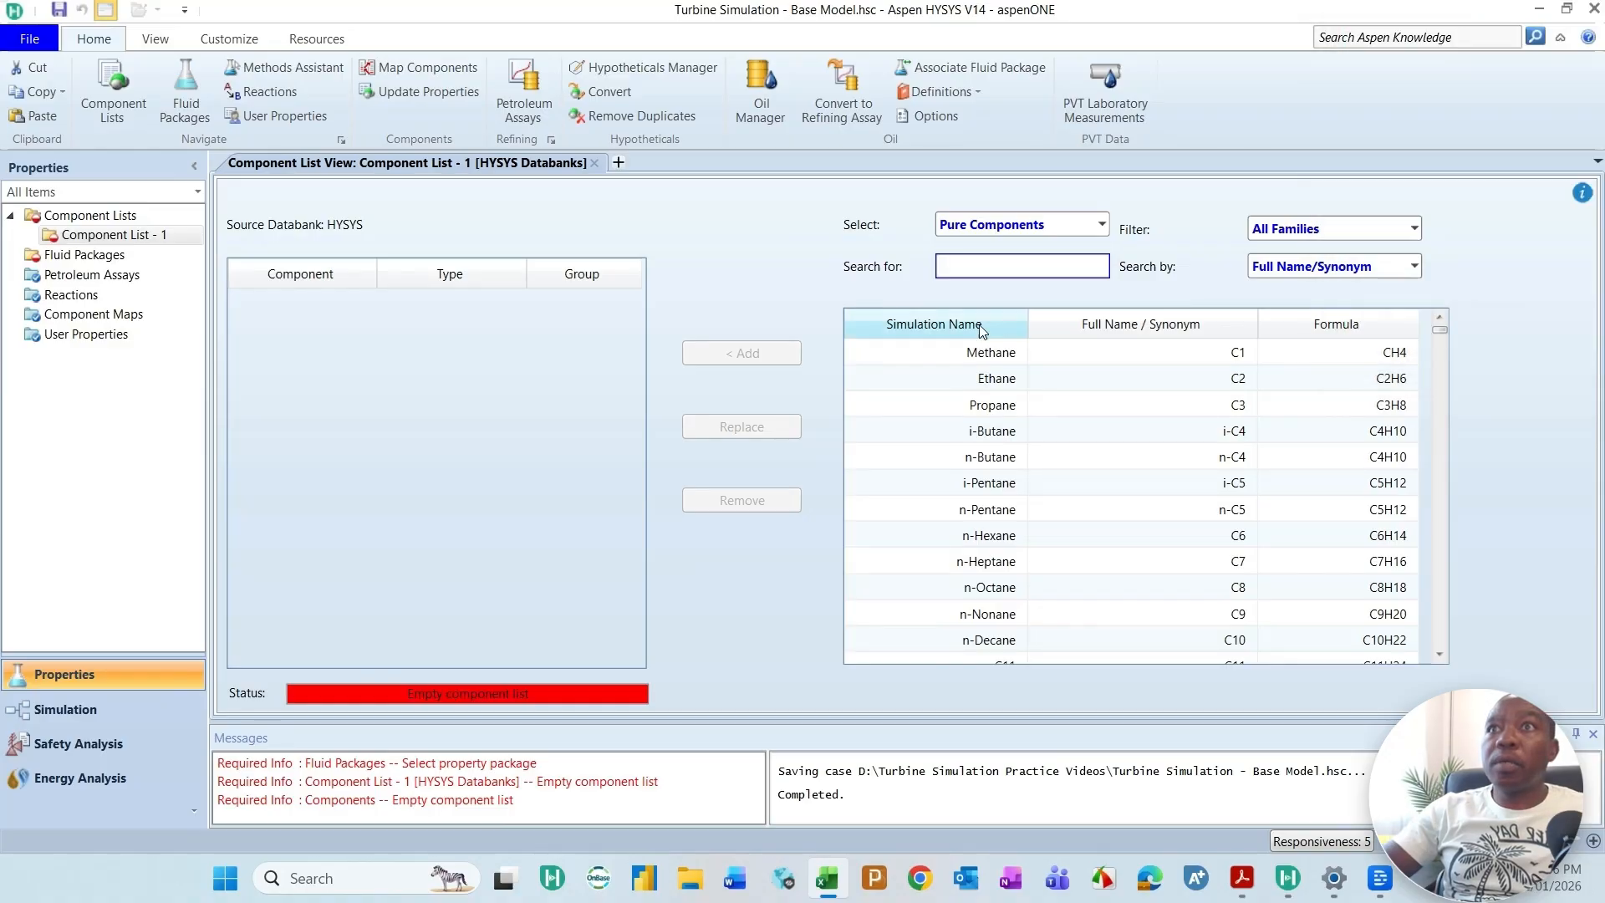
left_click(983, 354)
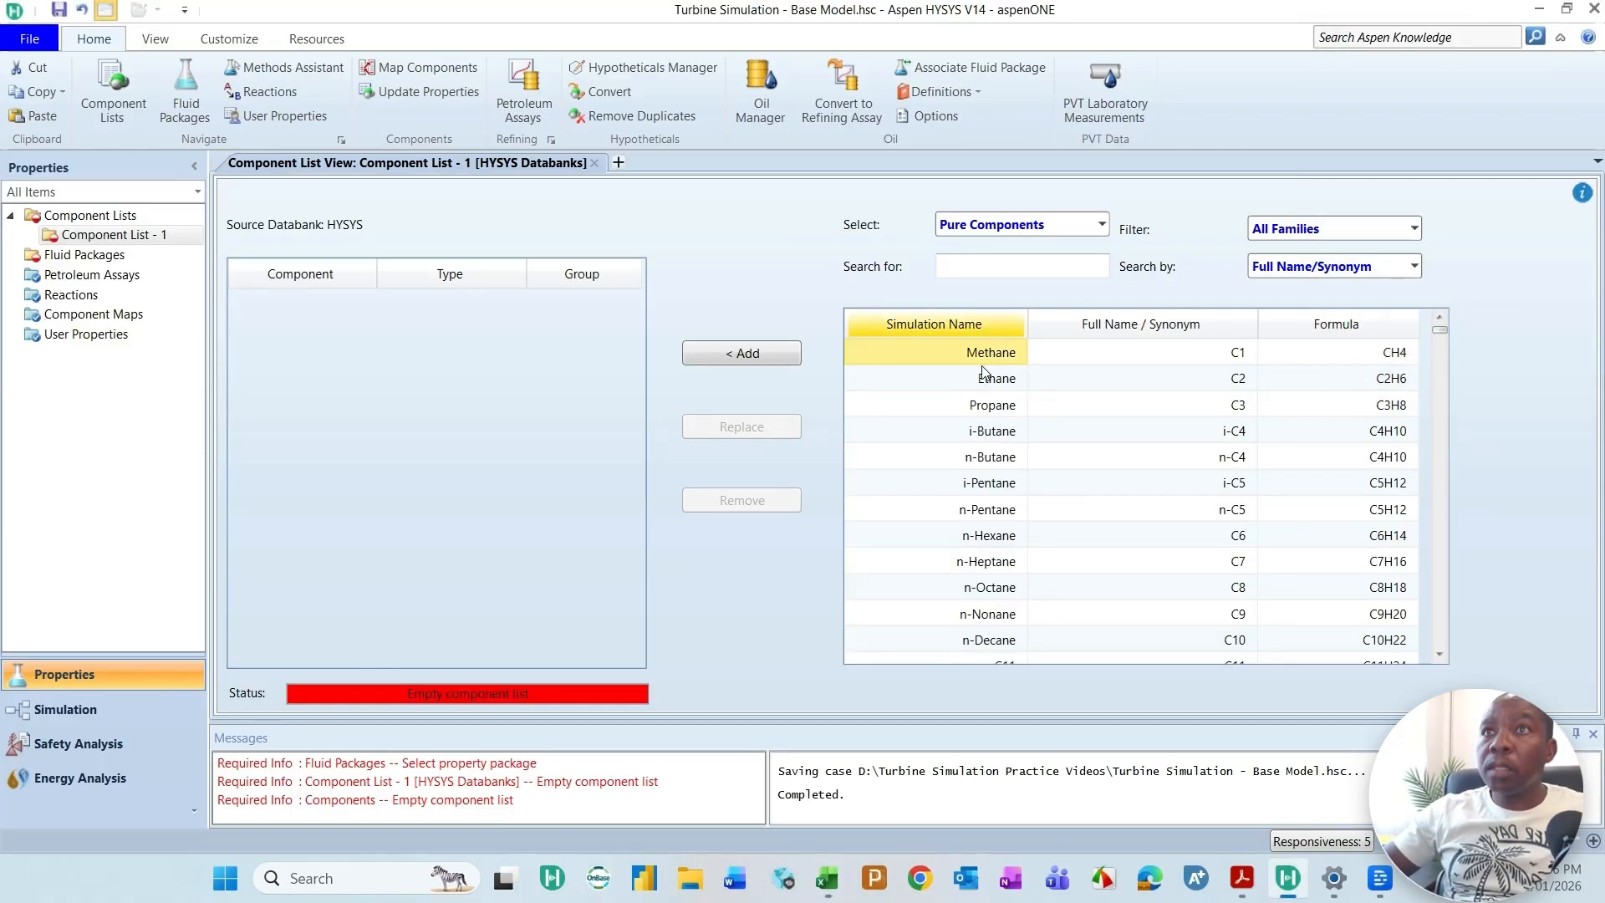
left_click(983, 383, "shift")
left_click(991, 409, "shift")
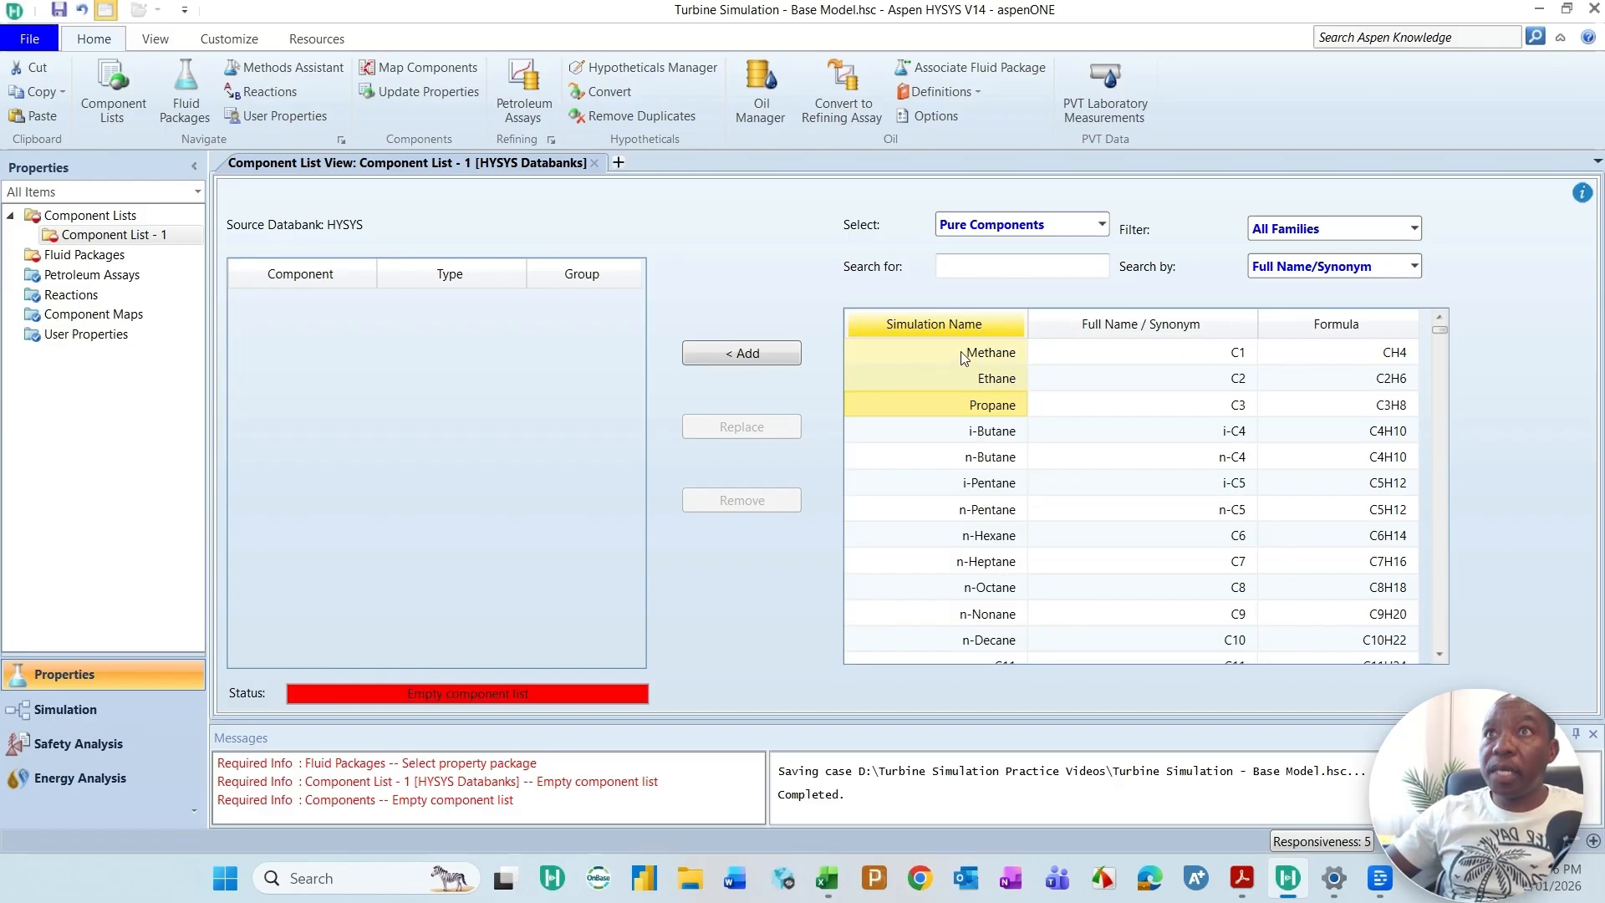
left_click(762, 358)
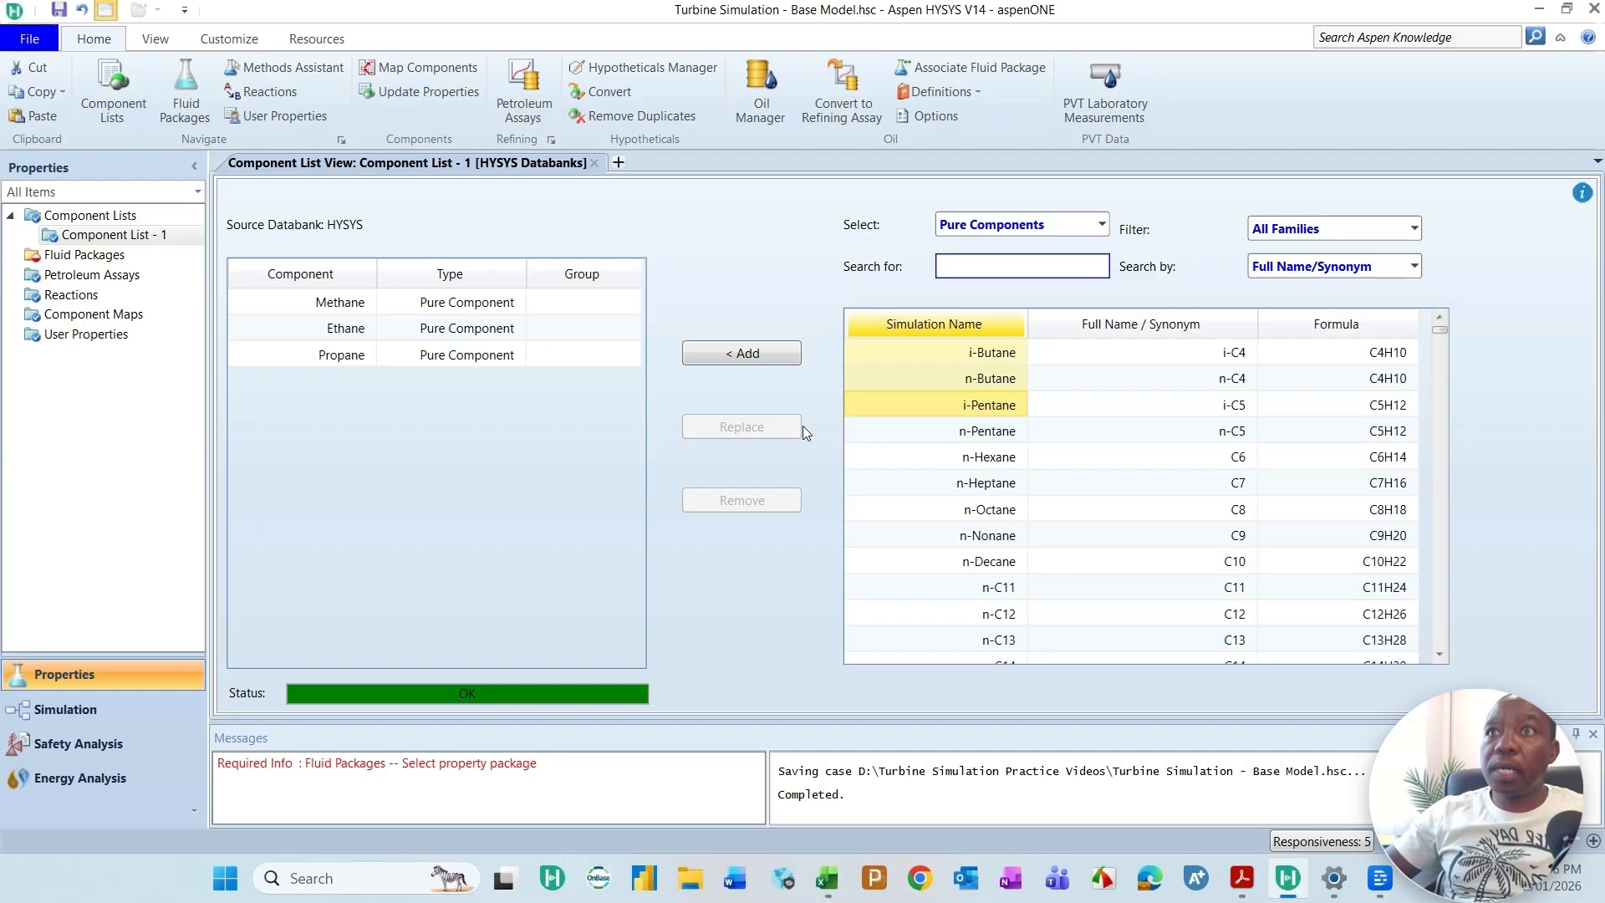
Step: Add n-Butane and n-Hexane from the pure components to the component list
left_click(994, 436)
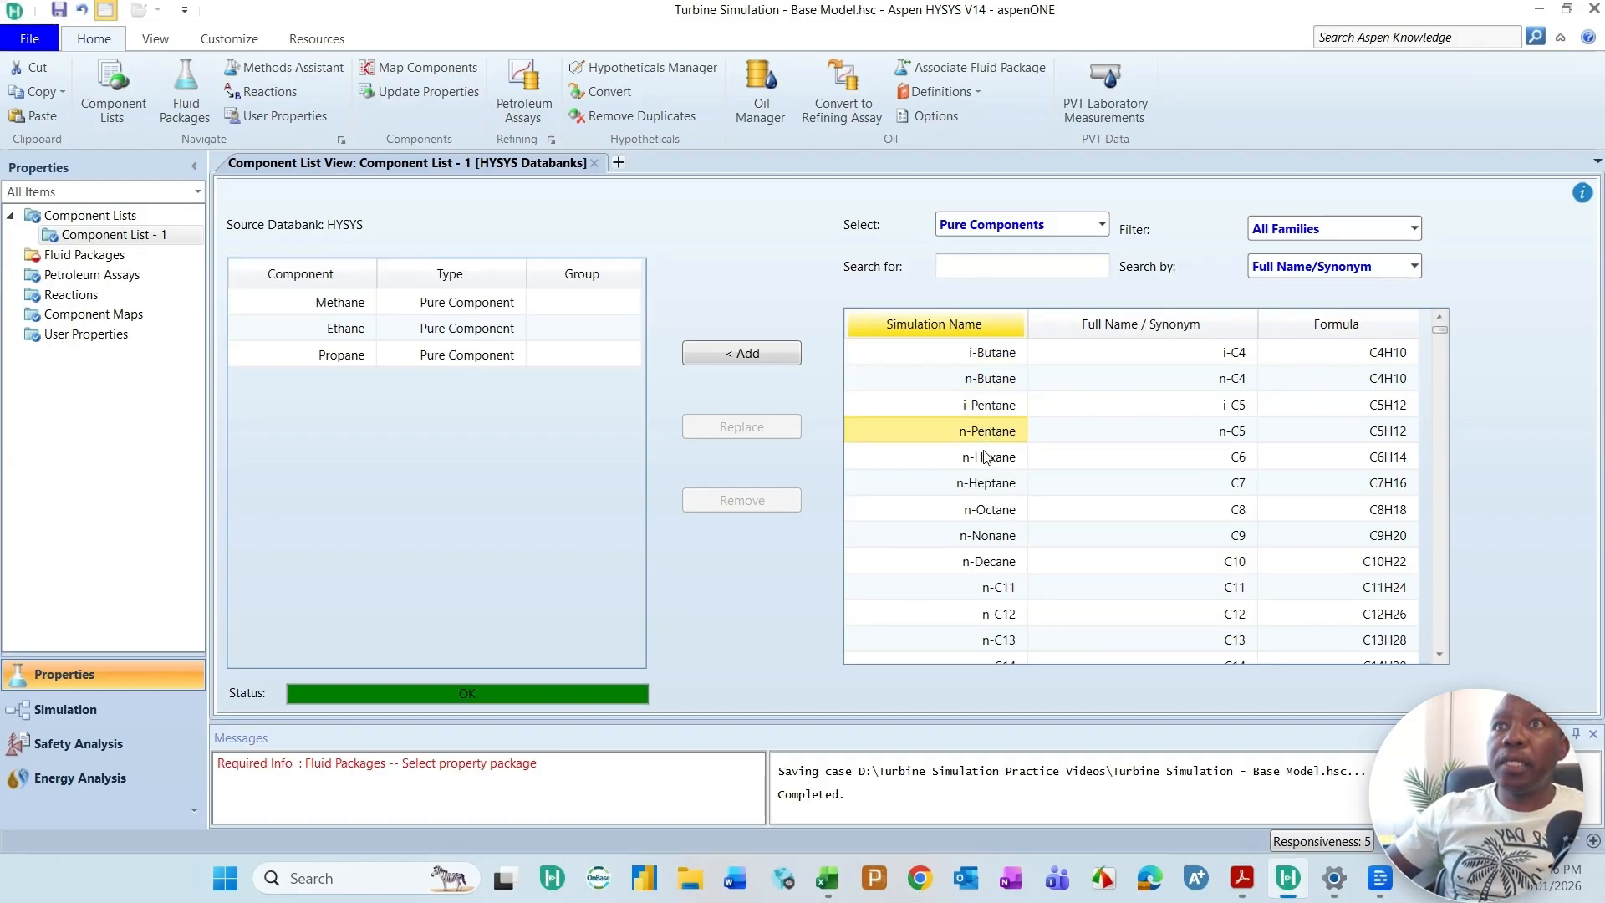
left_click(997, 384)
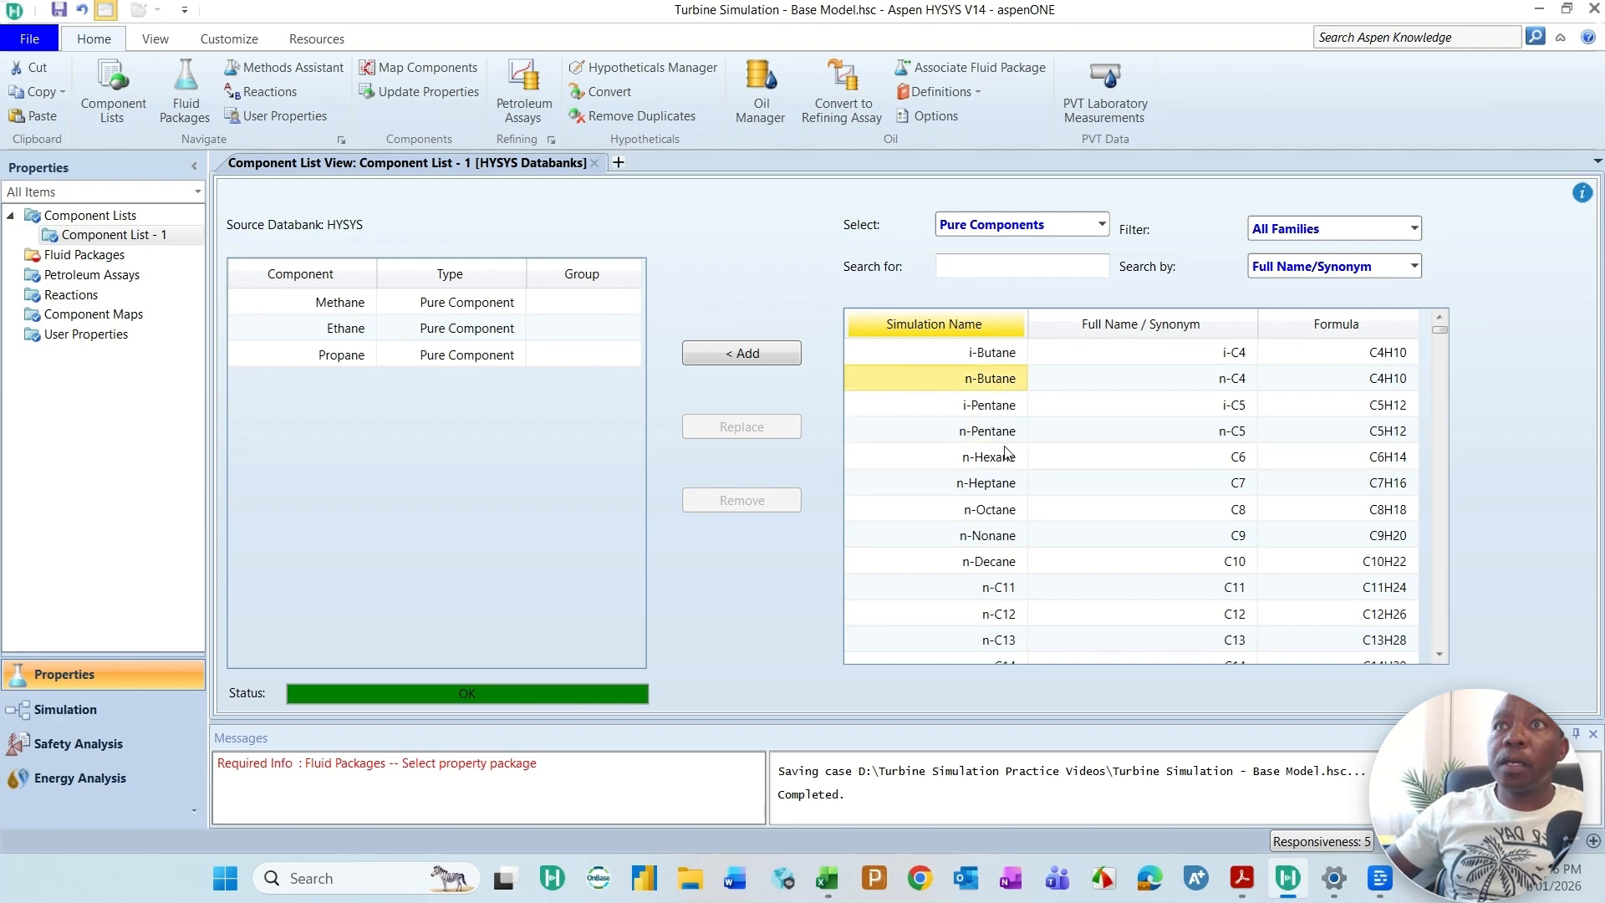
left_click(766, 361)
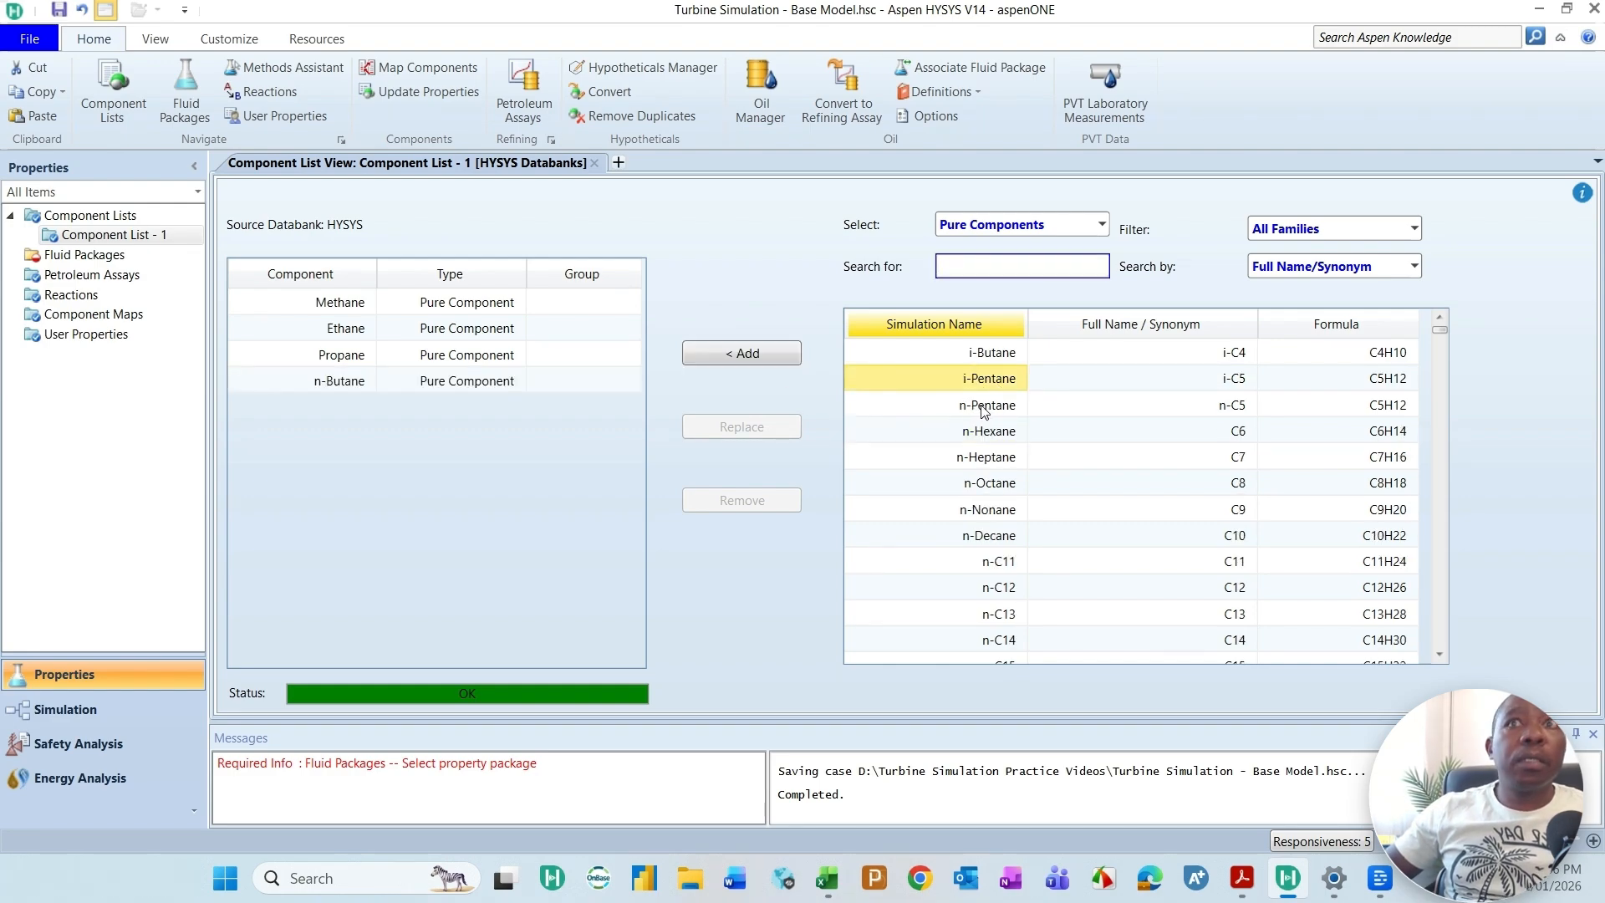
left_click(997, 434)
left_click(769, 355)
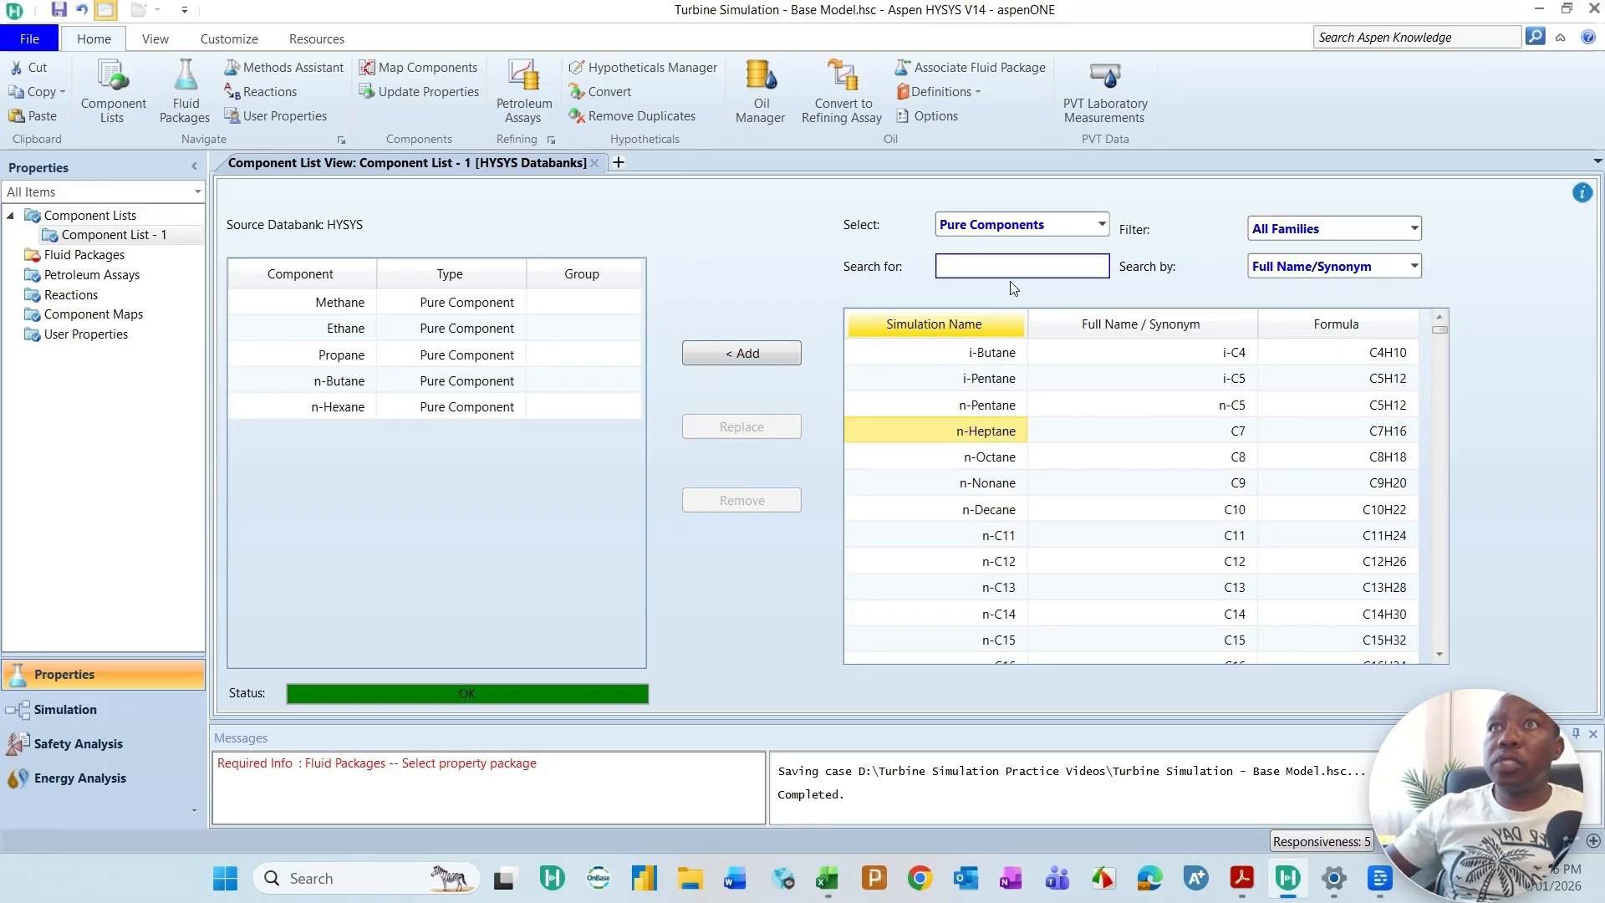
Step: Search the databank for CO2 and Nitrogen and add both to the component list
type("CO2")
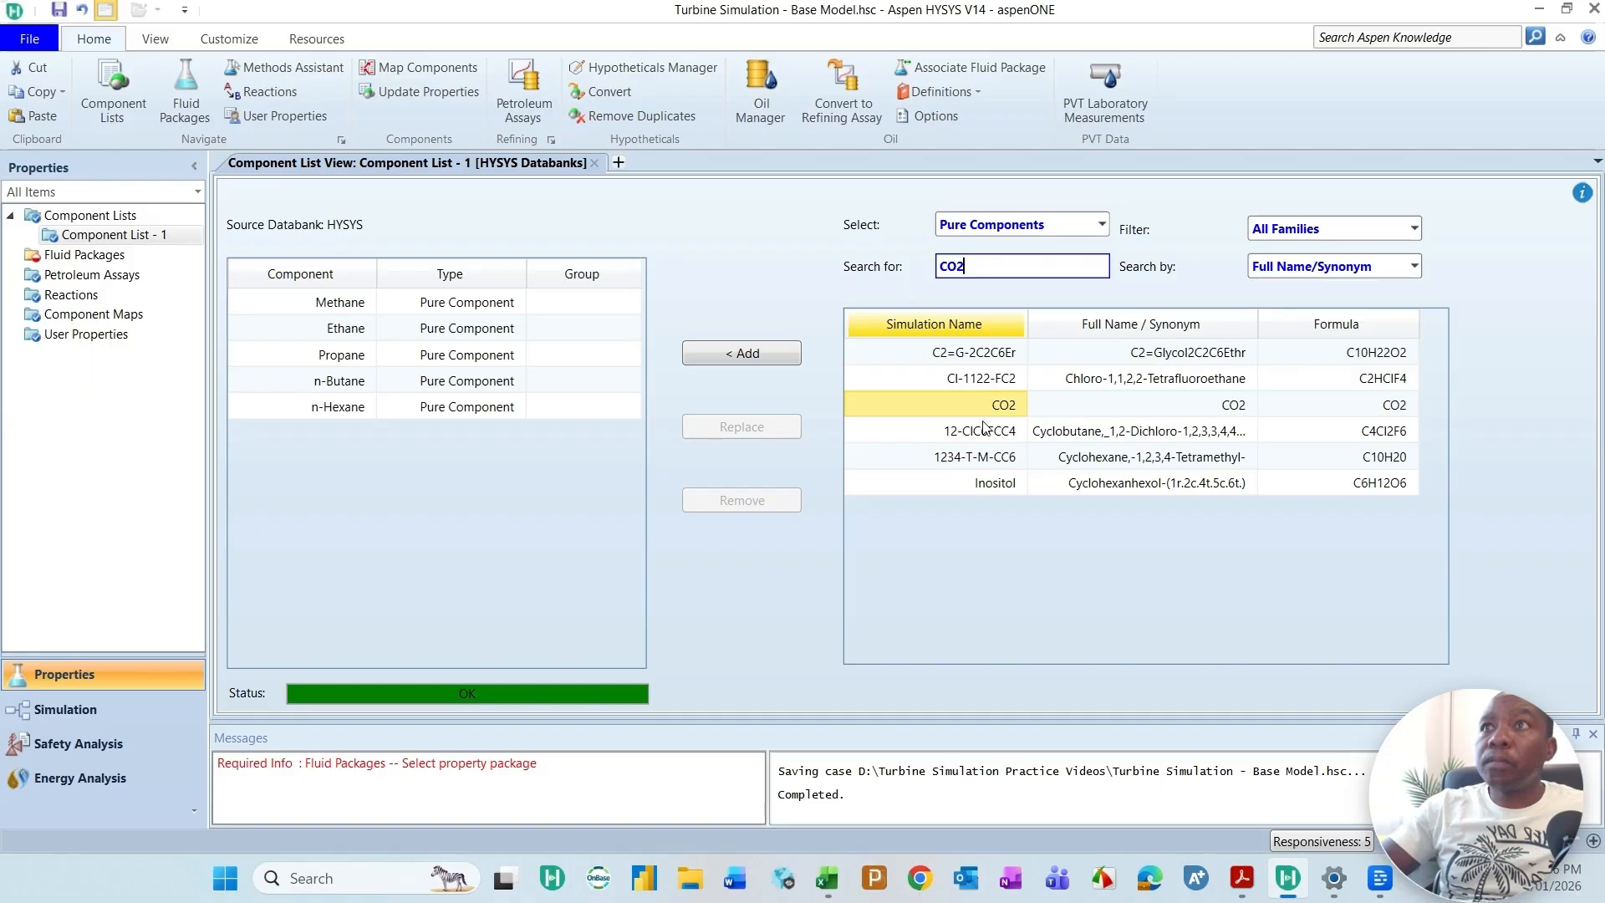
left_click(746, 355)
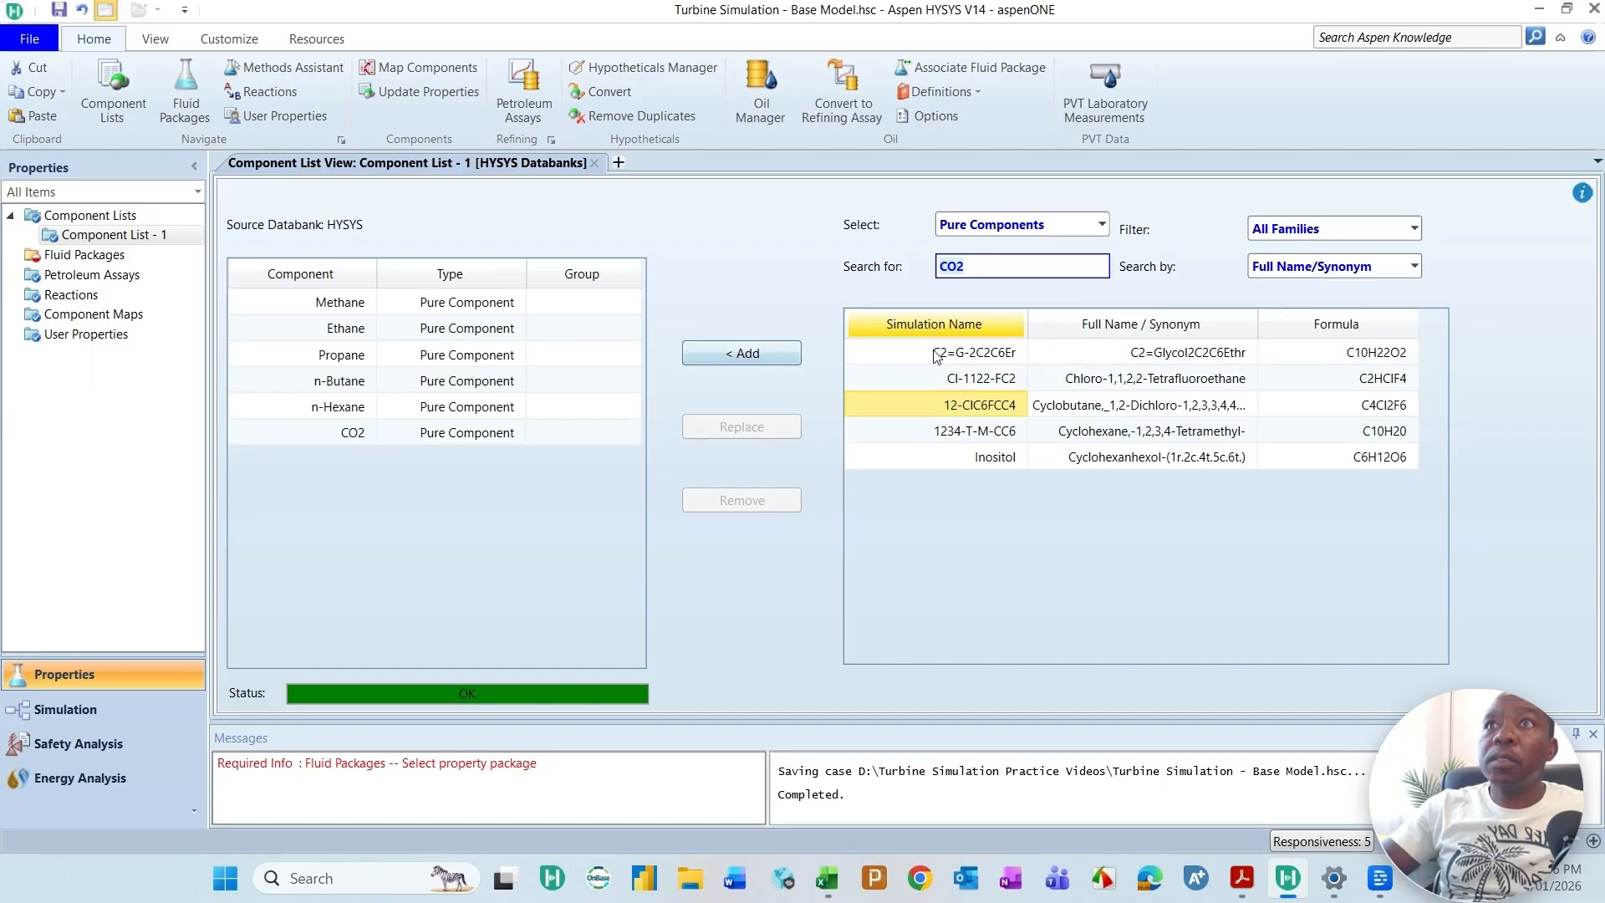
left_click(1008, 274)
key("BackSpace")
key("BackSpace")
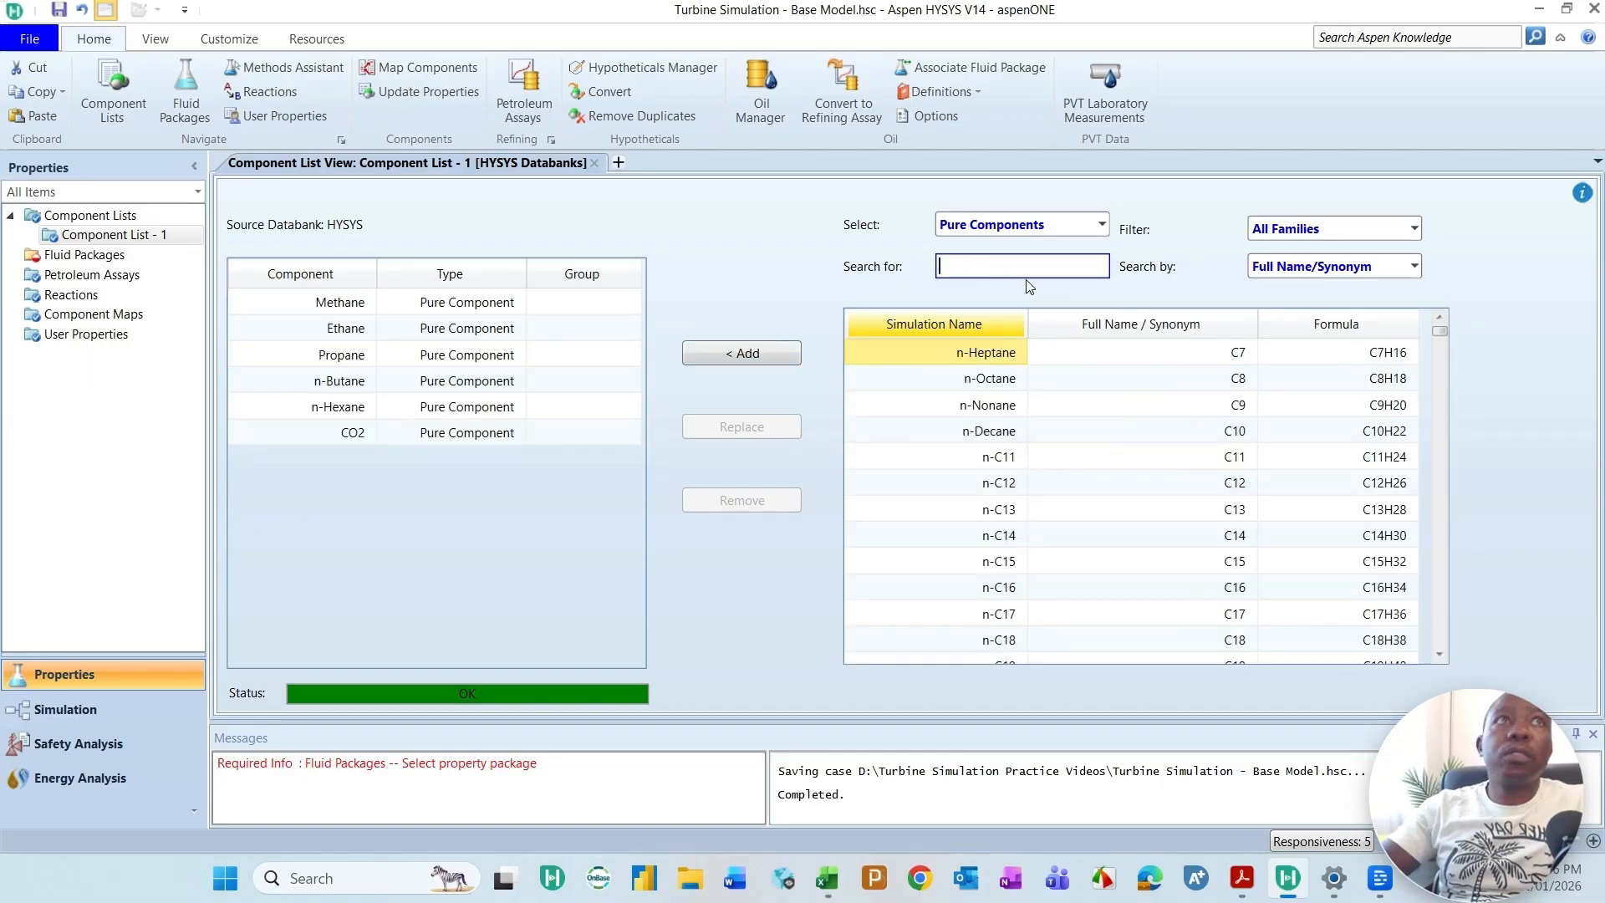
type("Ni")
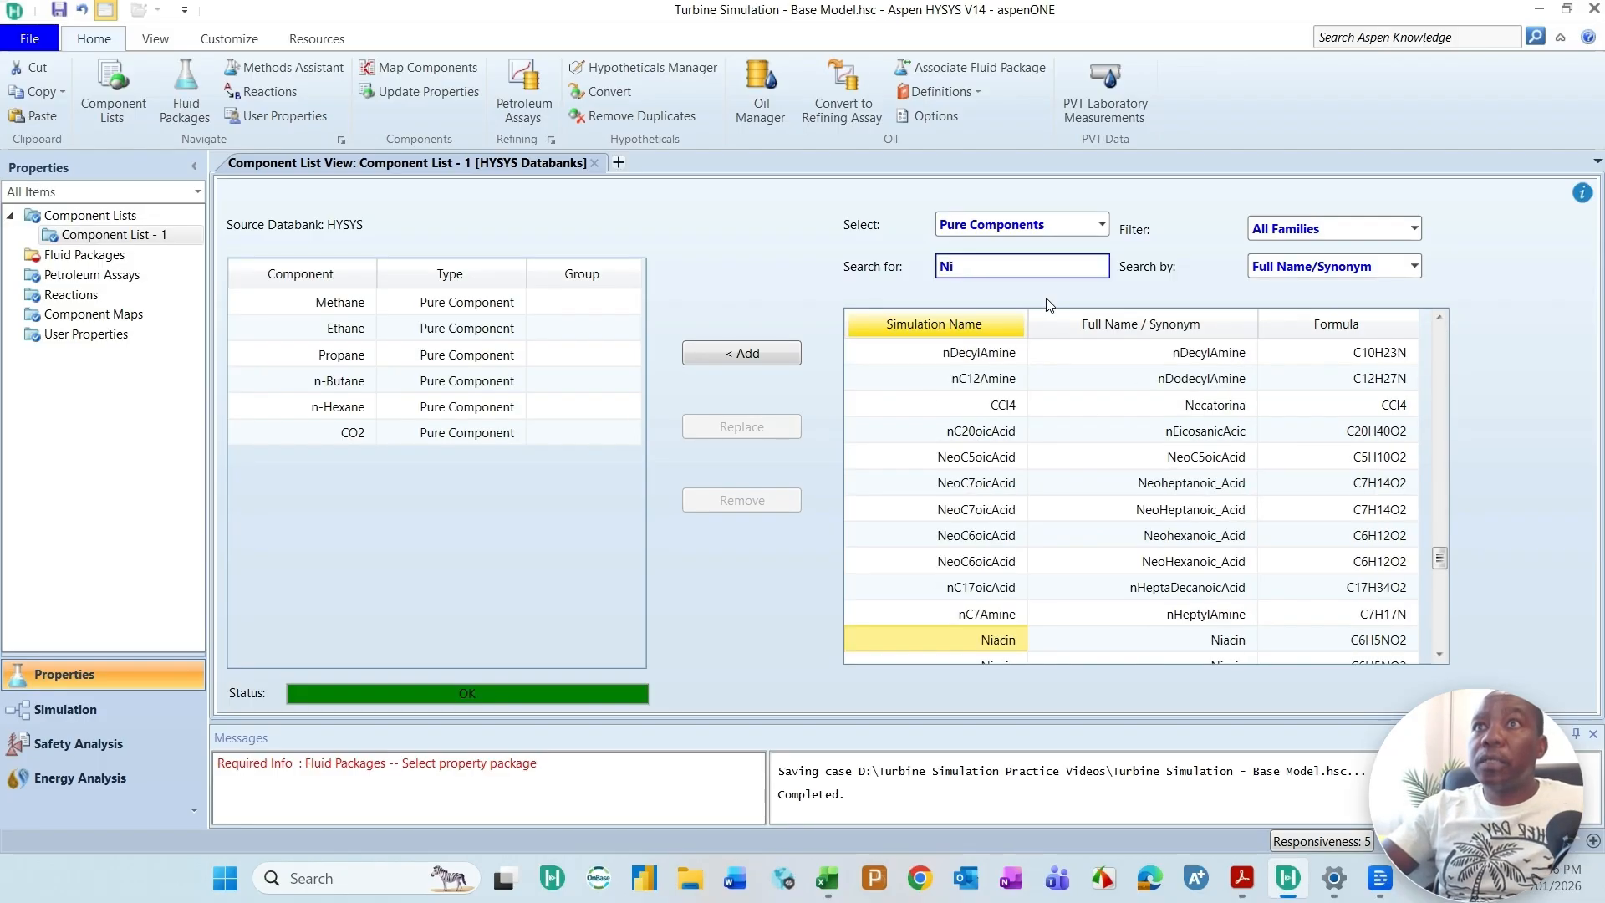
left_click(986, 352)
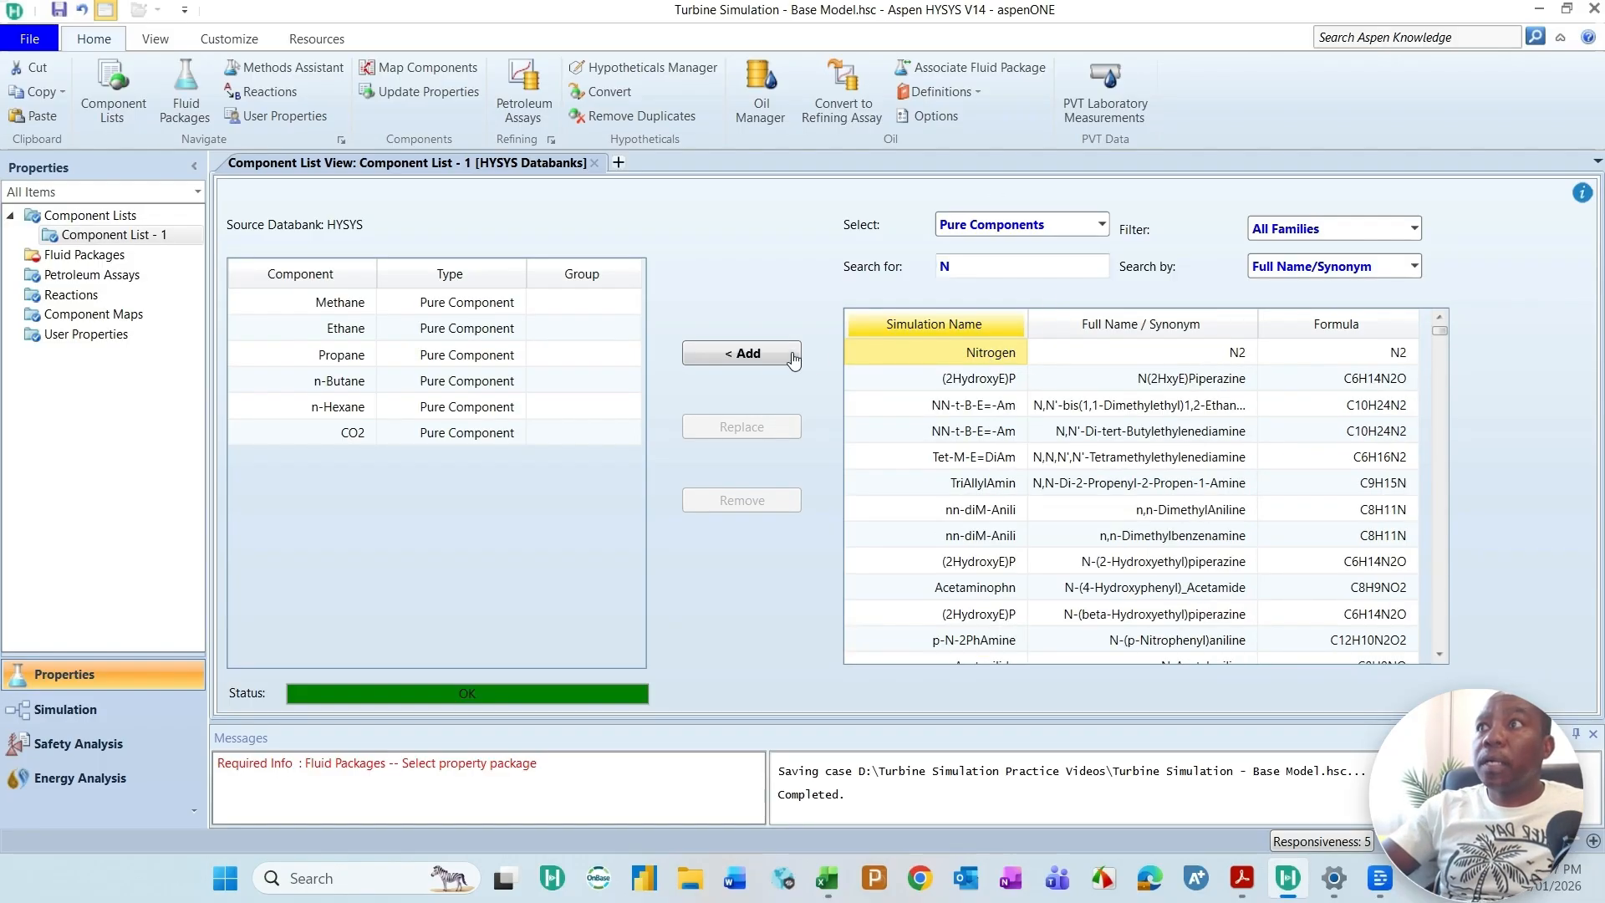
left_click(764, 354)
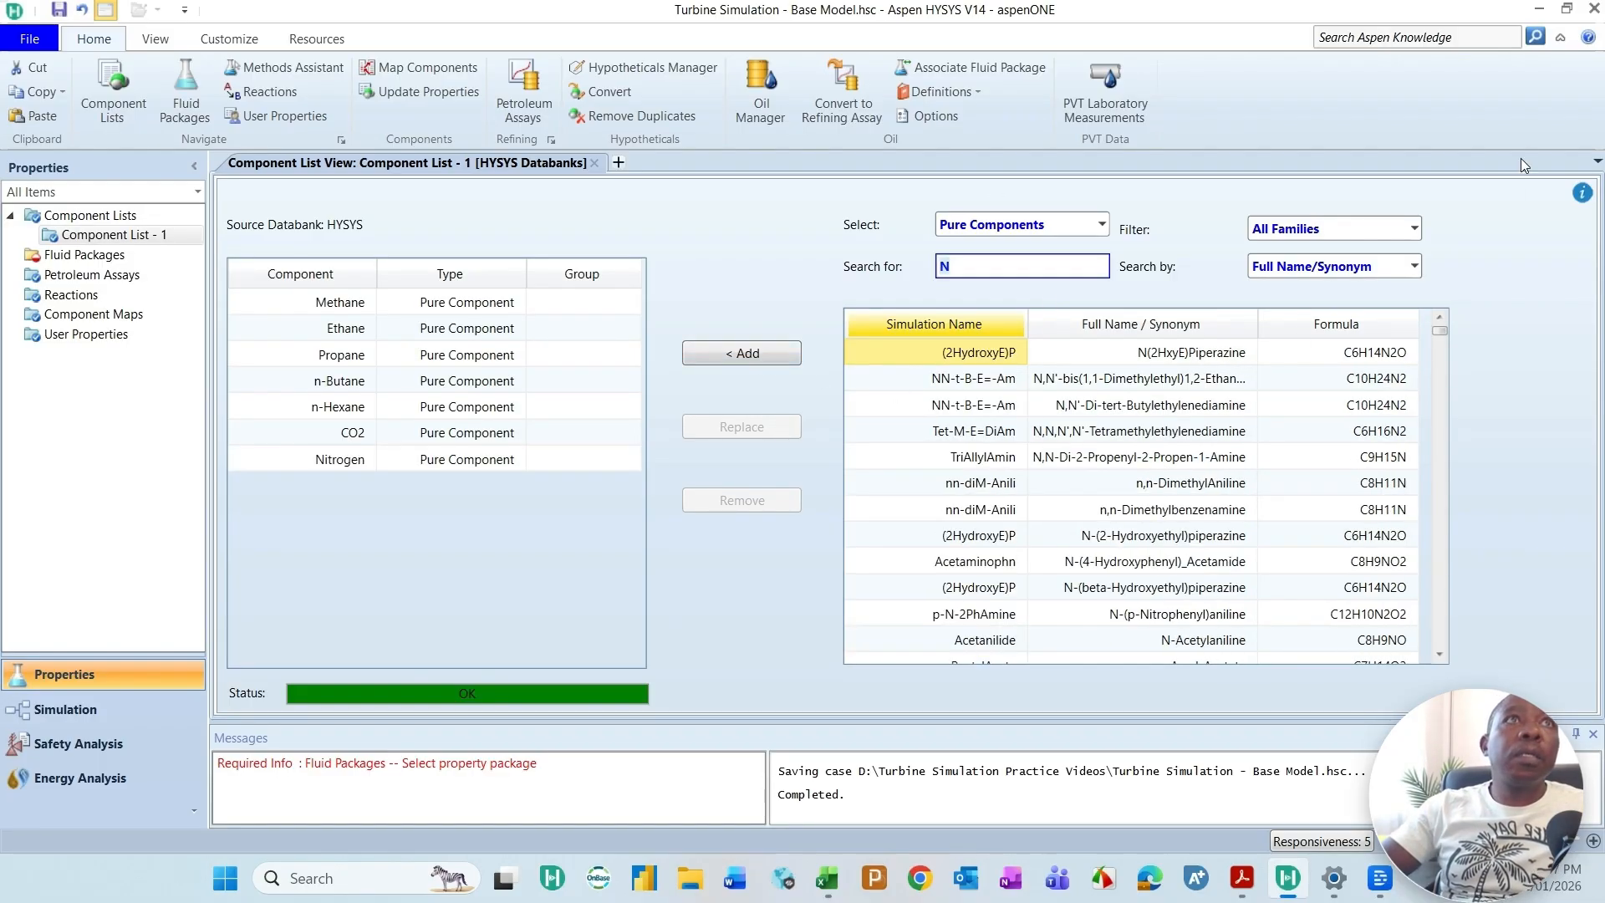
Step: Search the databank for Oxygen and add it to the component list
left_click(997, 265)
type("O")
key("BackSpace")
type("Oxyge")
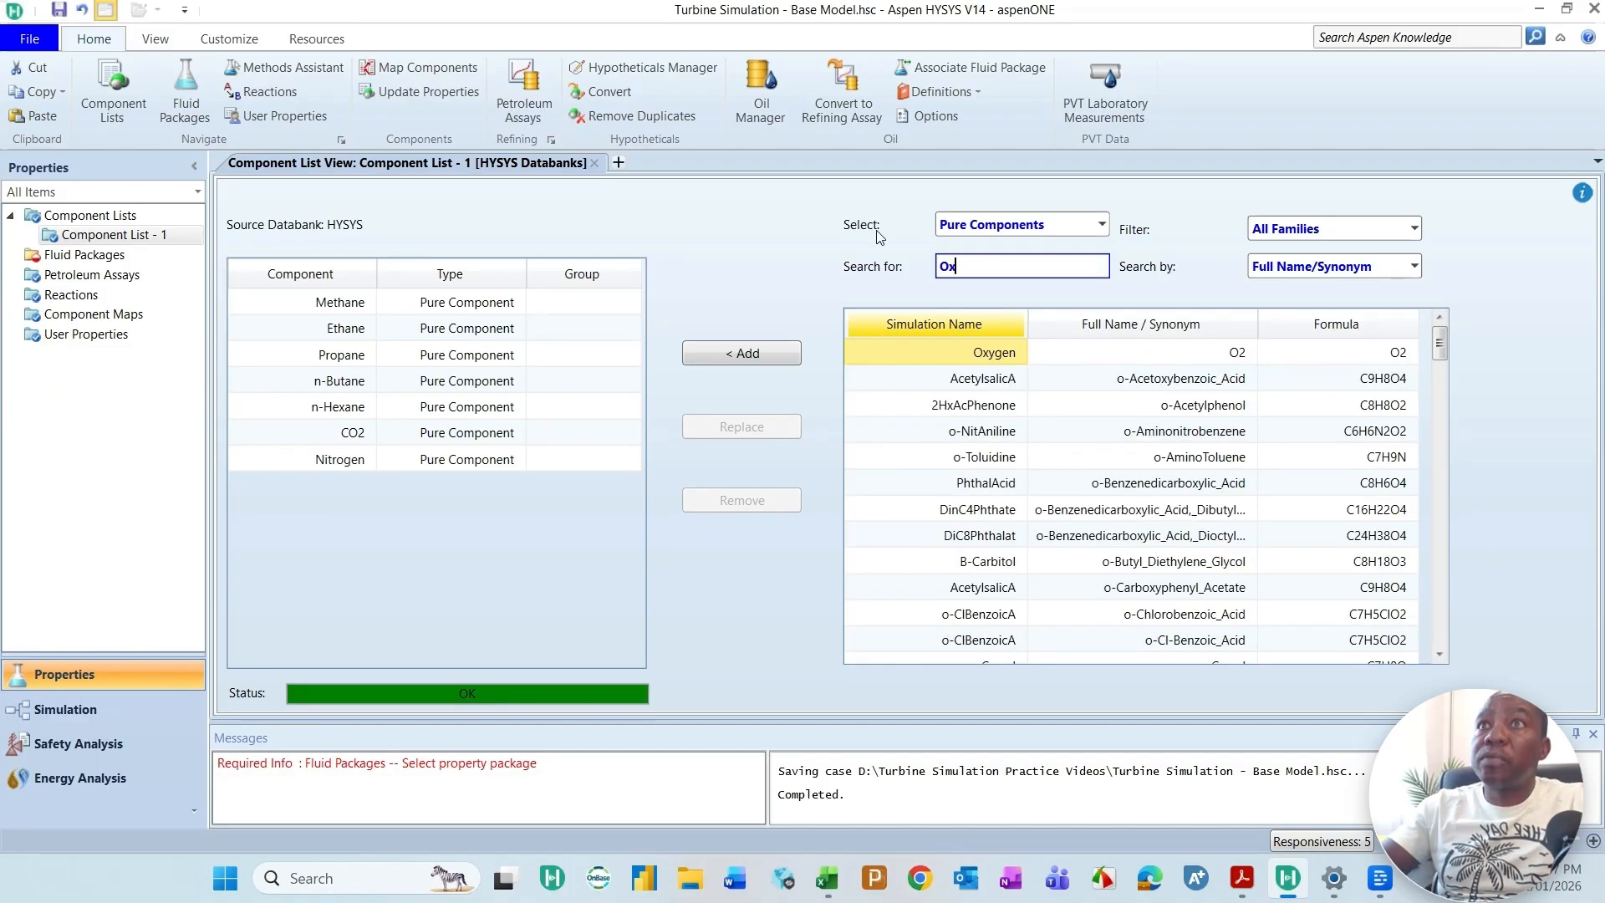
key("Return")
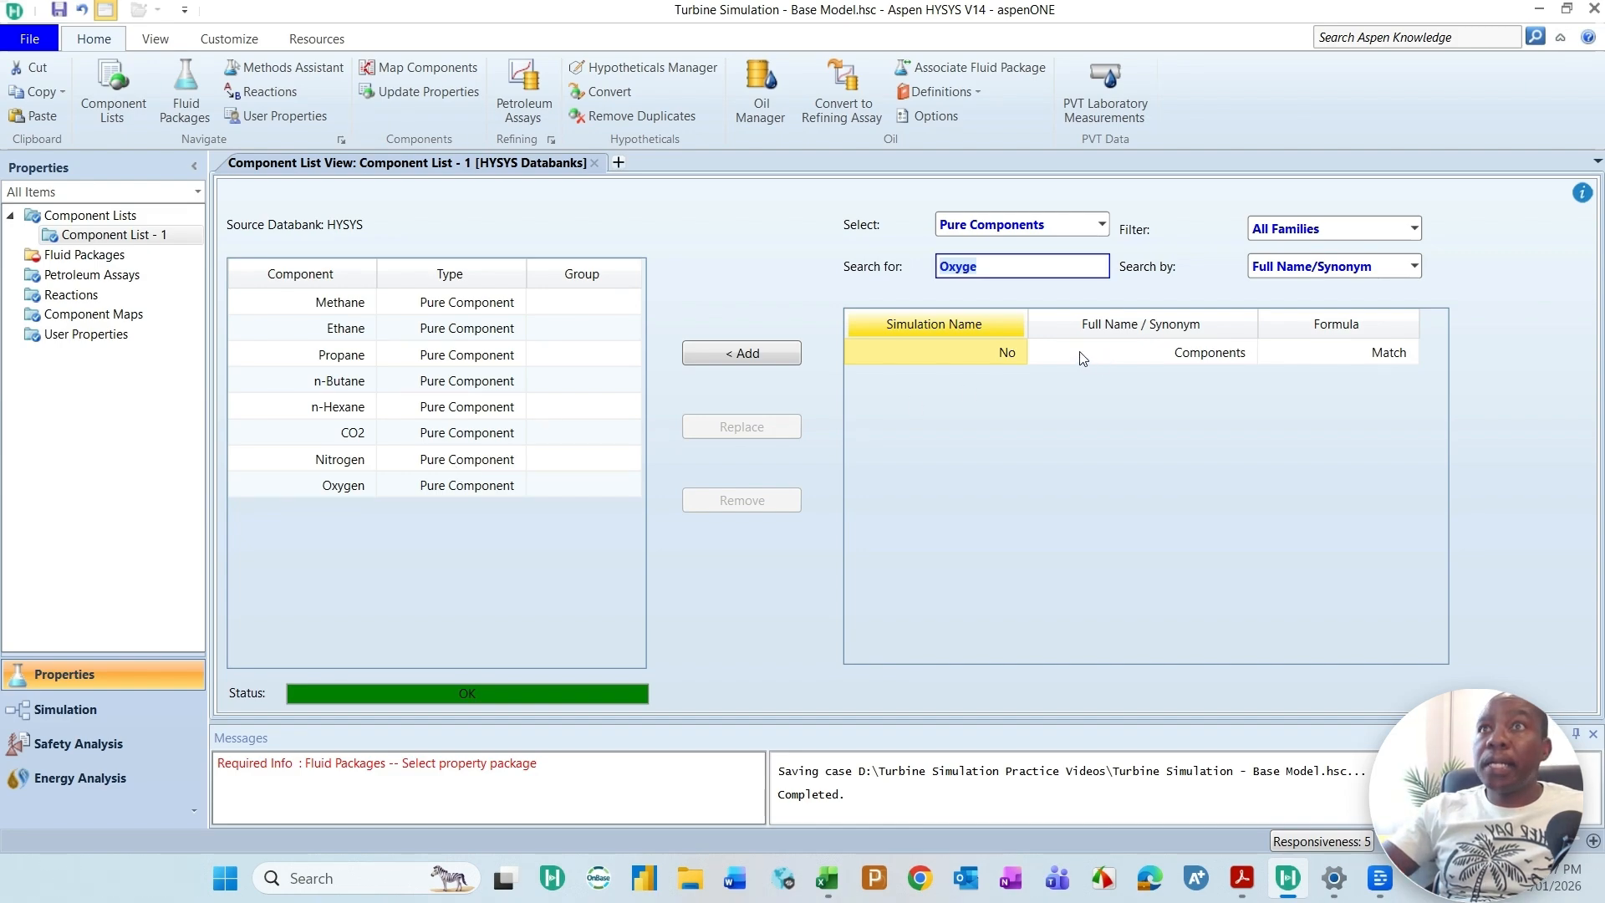
Step: Search the databank for H2O and add it to the component list
key("BackSpace")
key("BackSpace")
key("BackSpace")
key("BackSpace")
key("BackSpace")
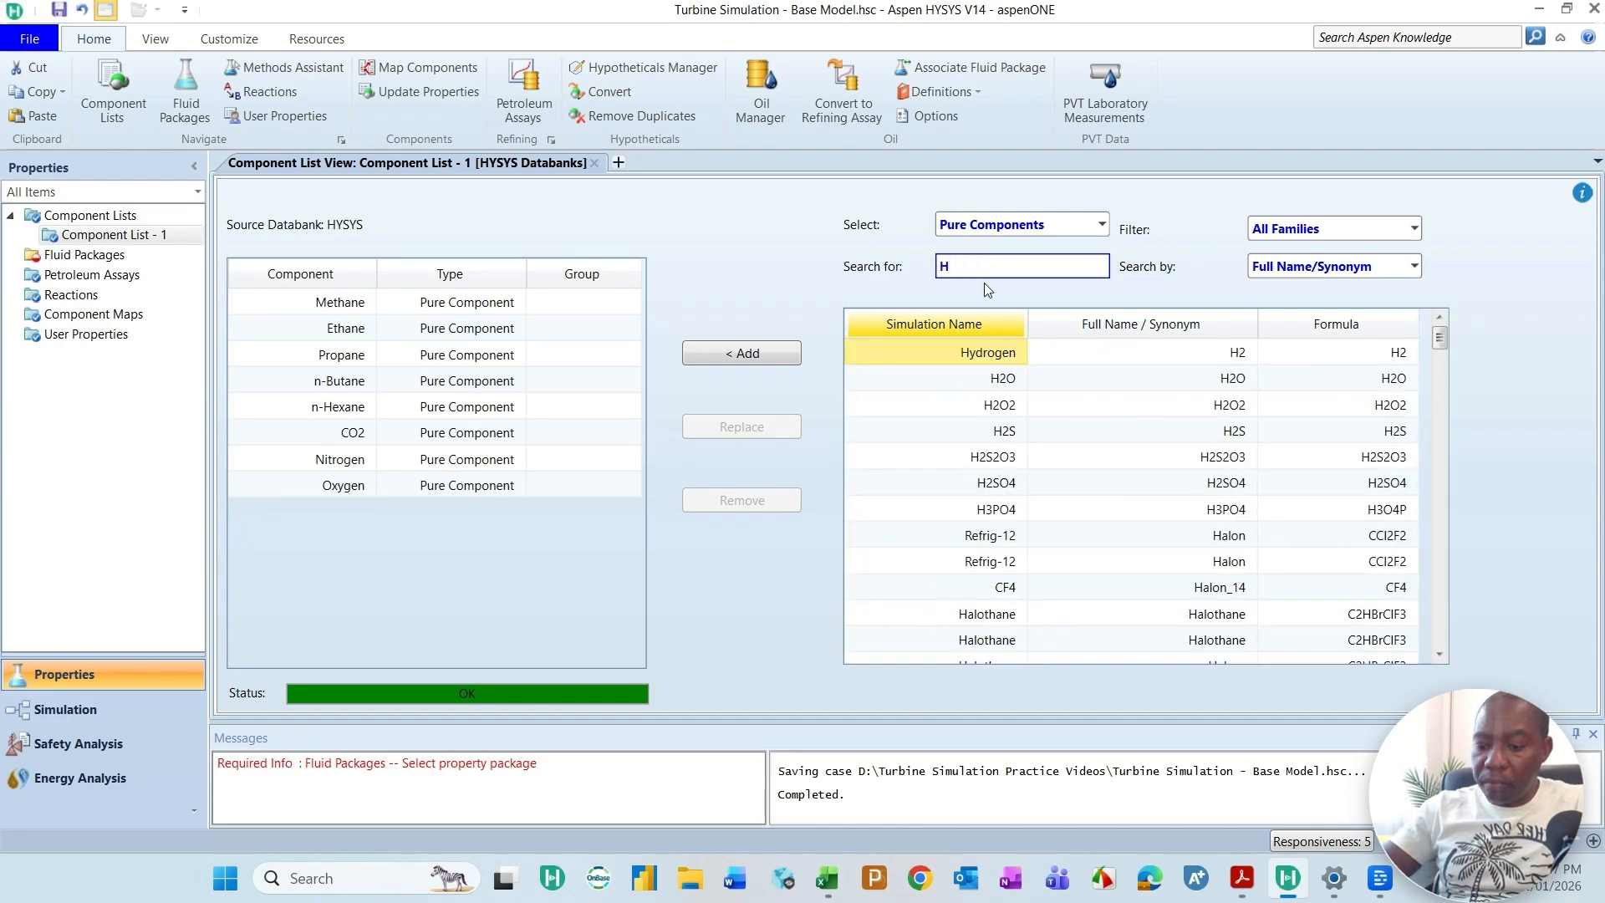
type("H20")
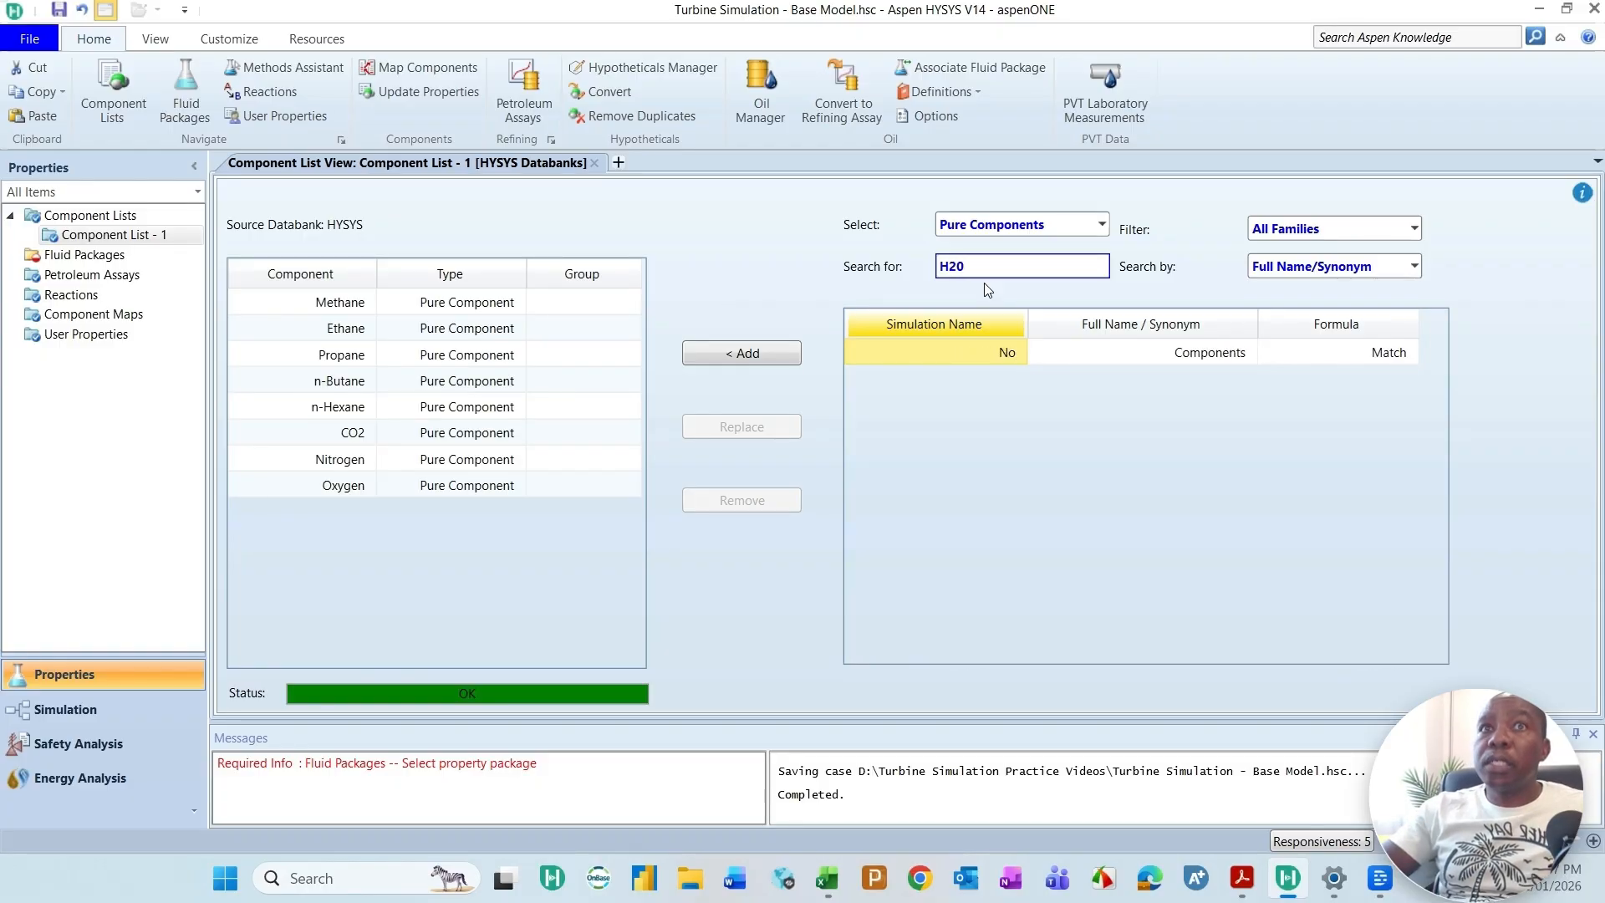
key("BackSpace")
type("2")
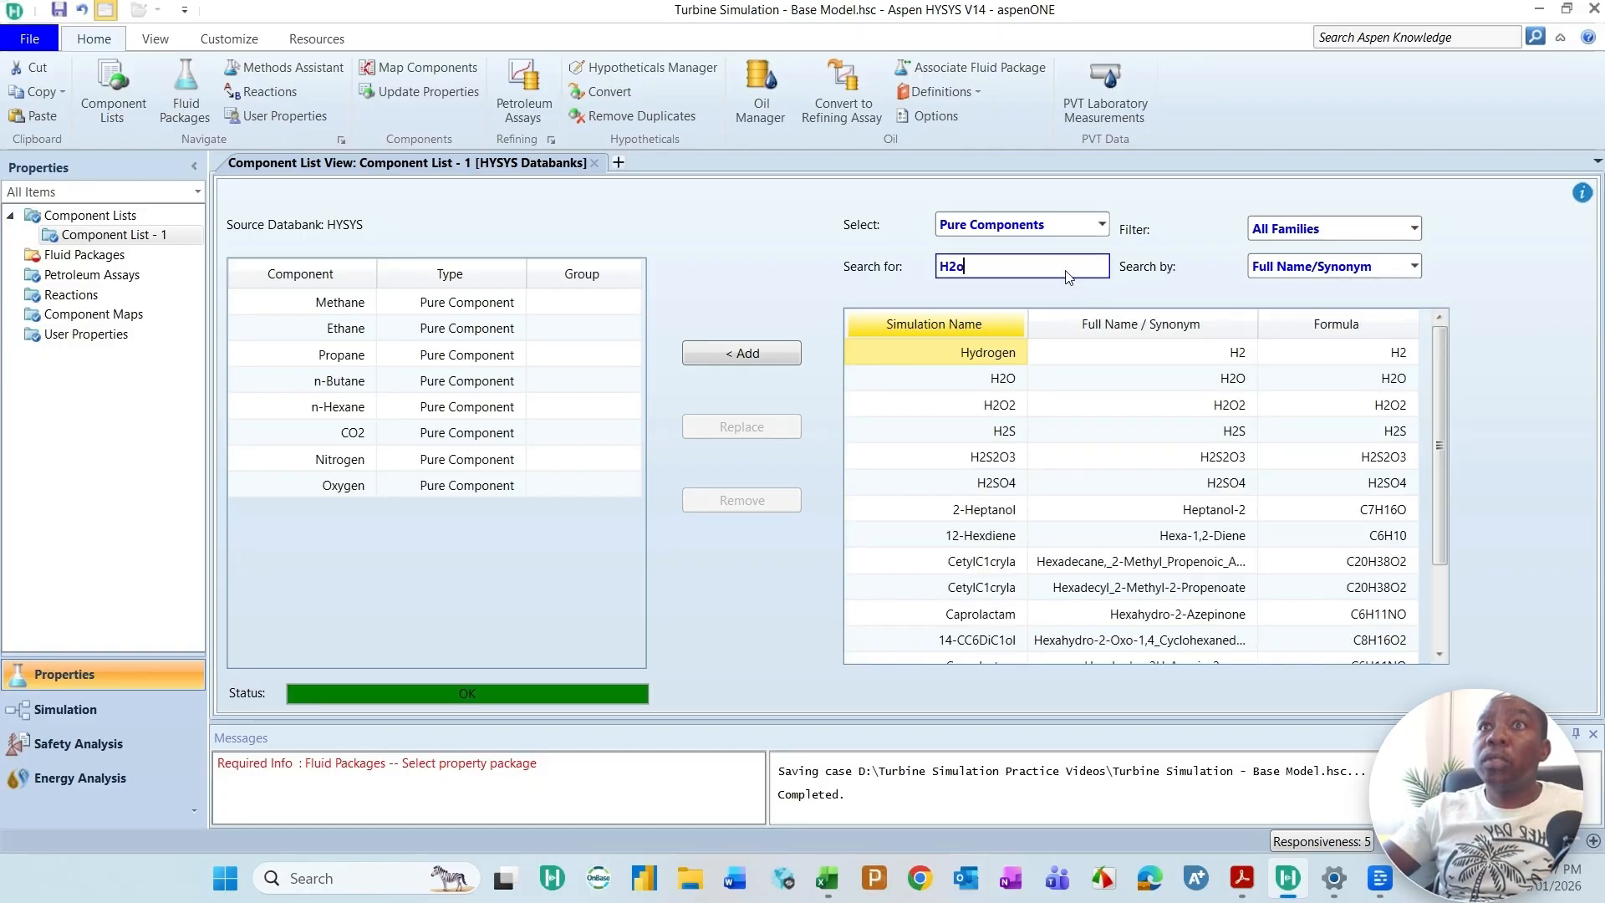
type("o")
left_click(748, 354)
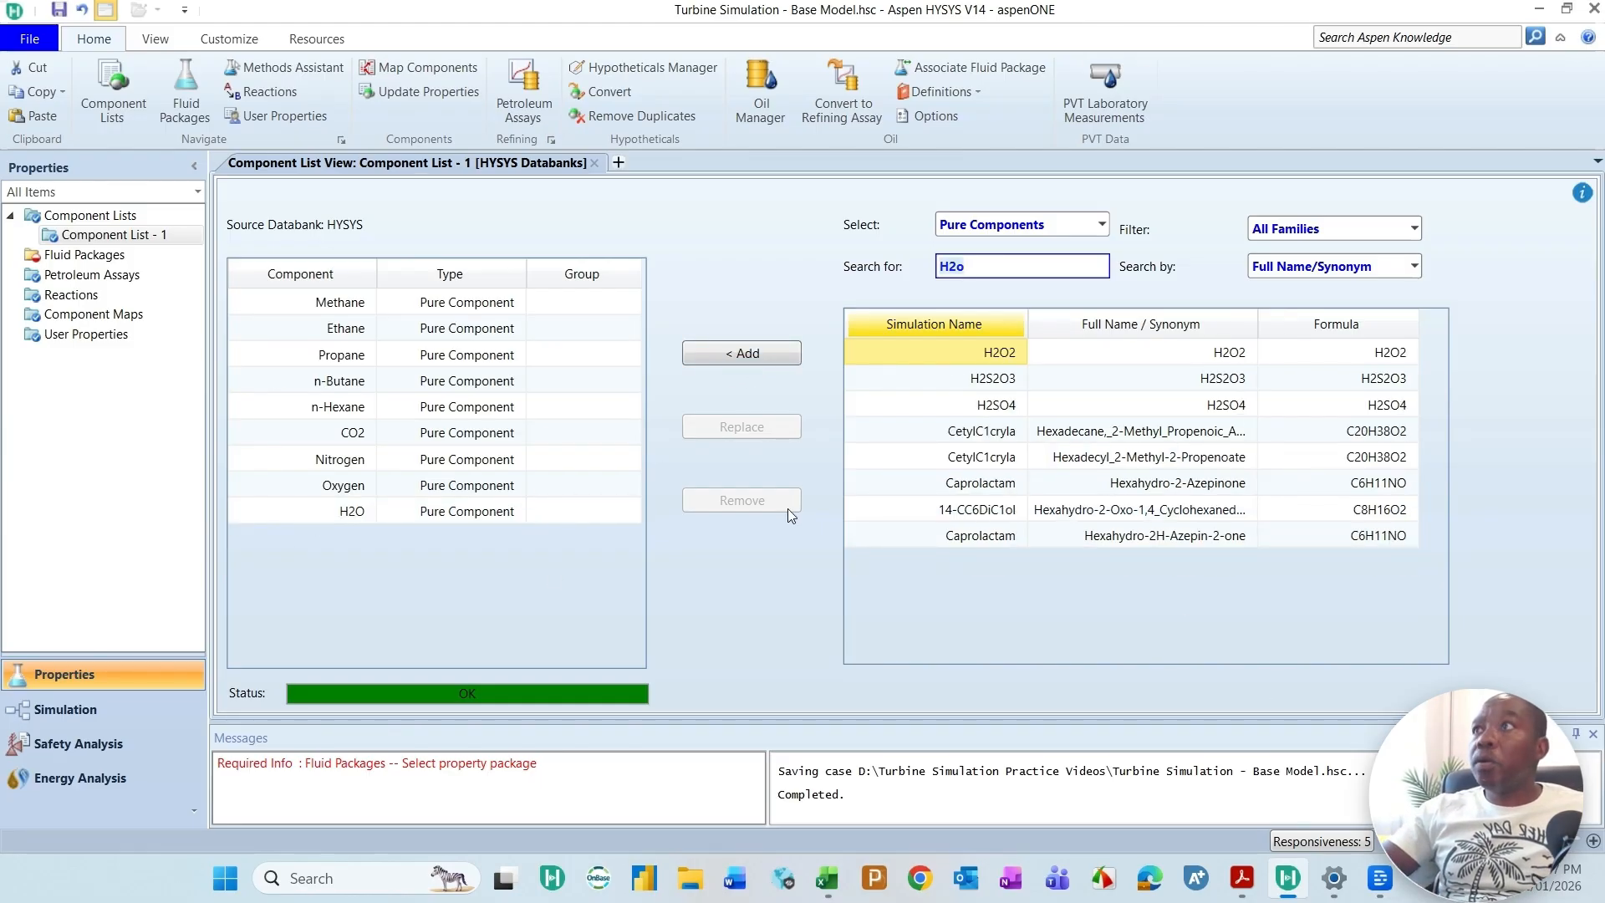
Step: Add a fluid package for Component List - 1 and choose Peng-Robinson as its property package
left_click(80, 255)
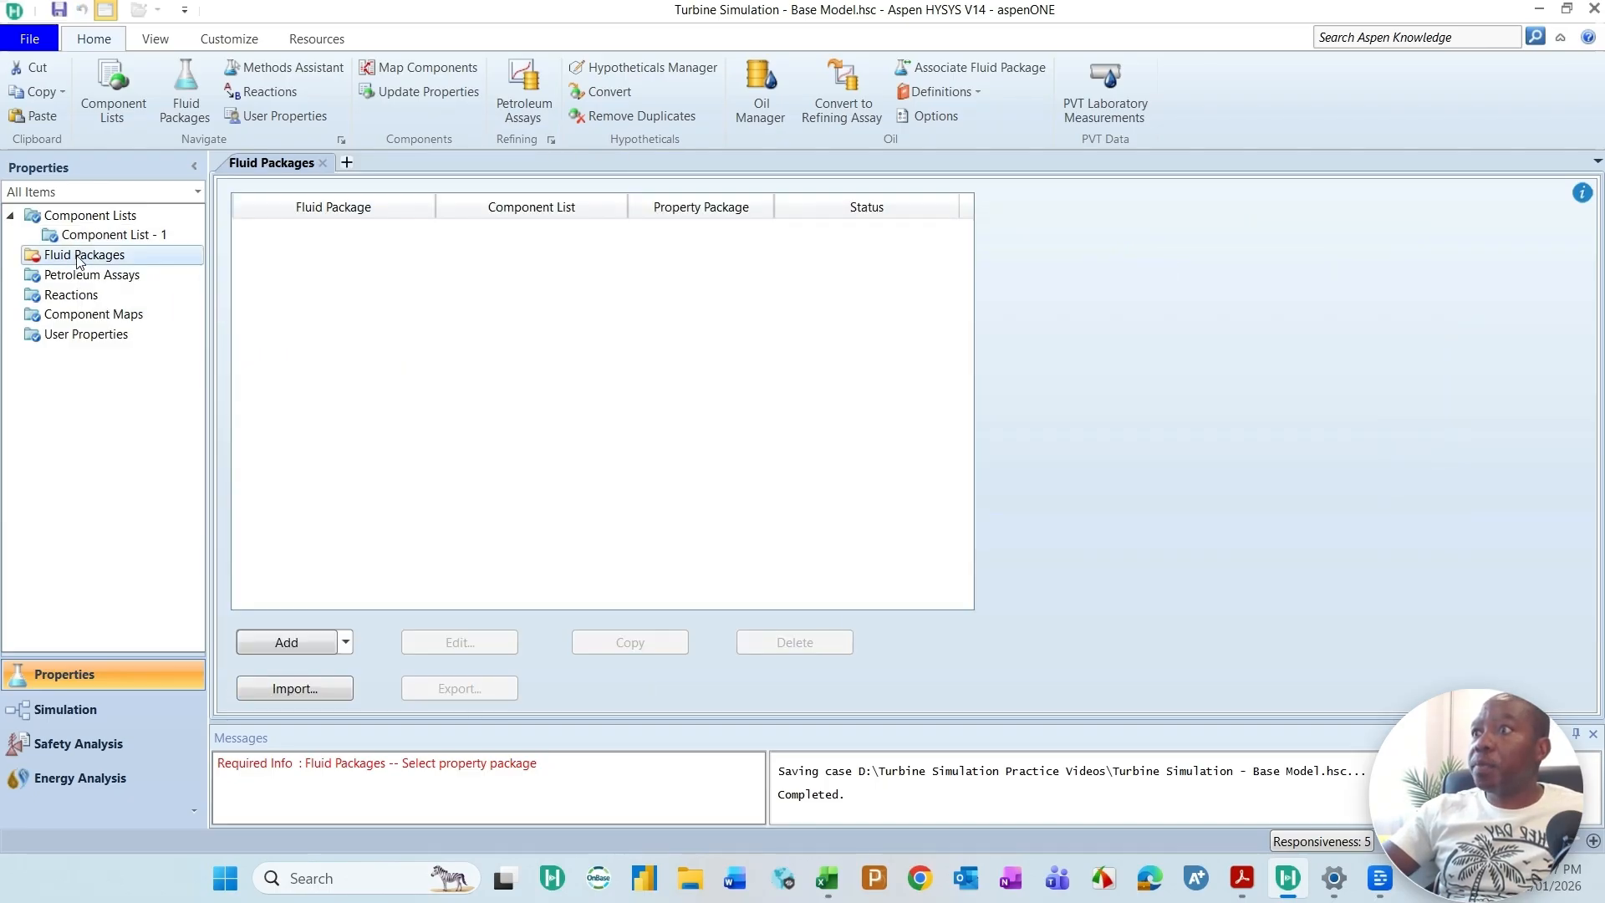
left_click(301, 645)
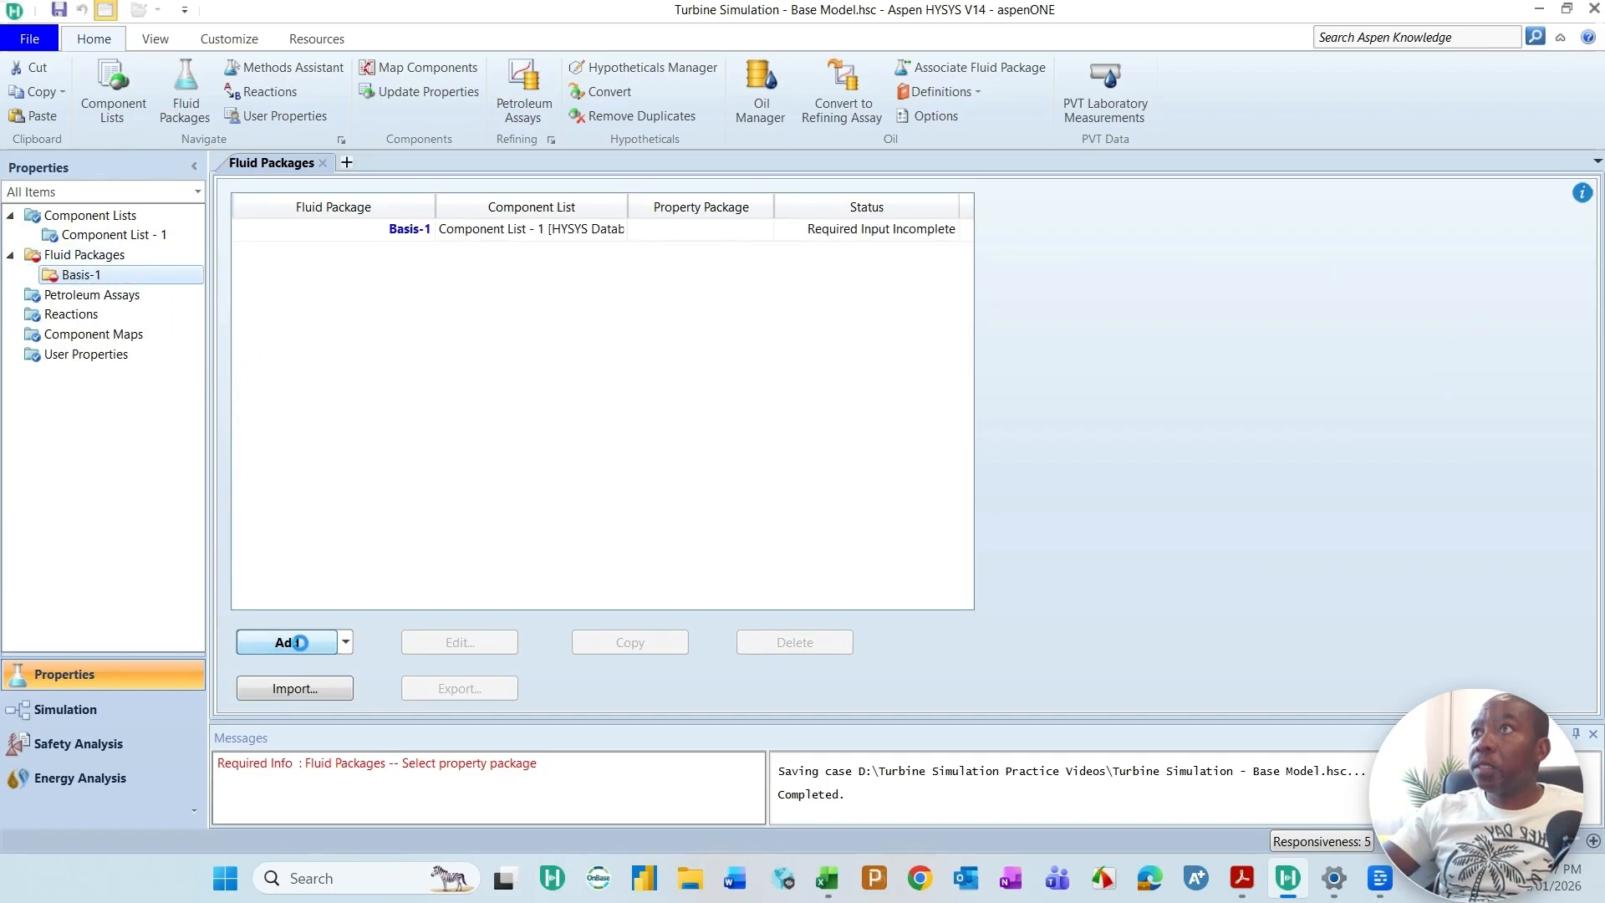
left_click(412, 240)
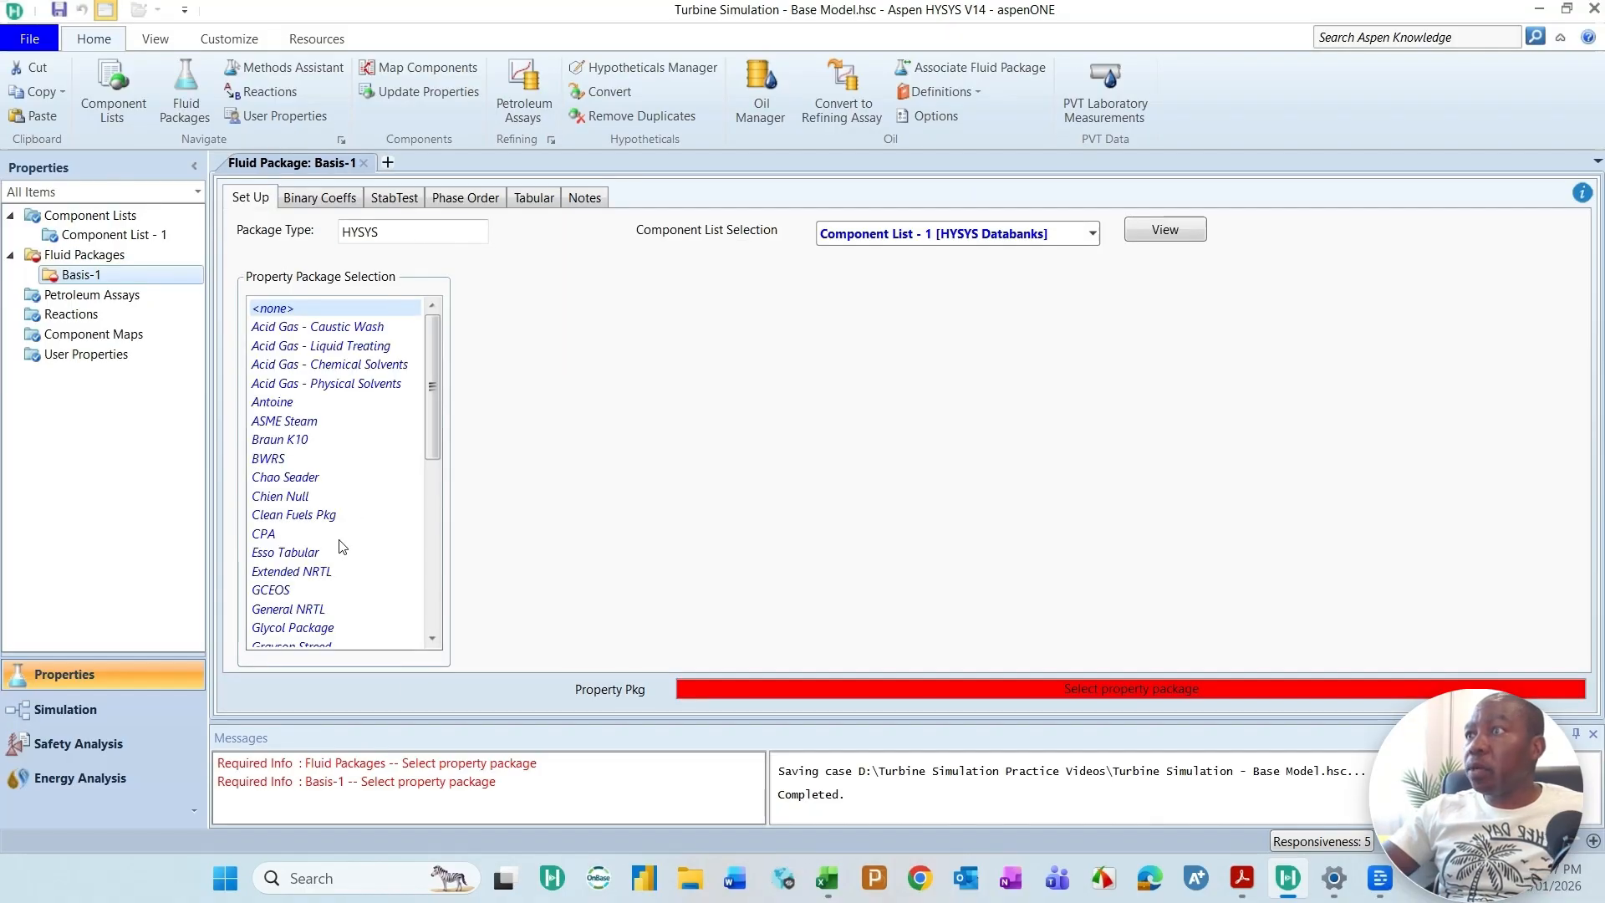
scroll(326, 577, "down", 2)
scroll(322, 575, "down", 2)
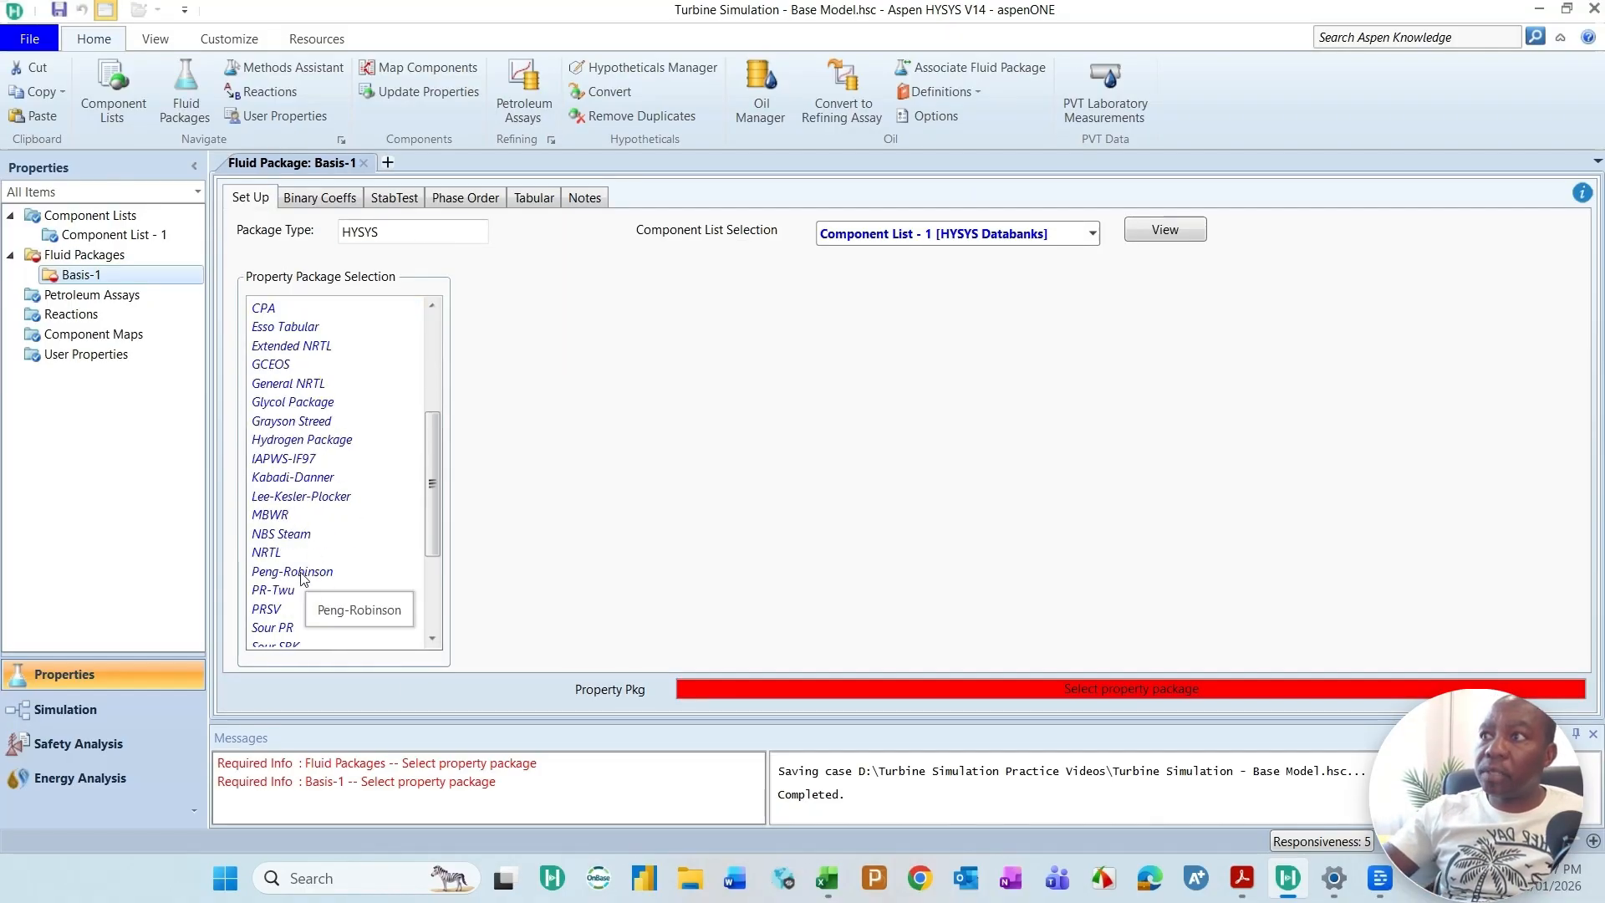
left_click(301, 574)
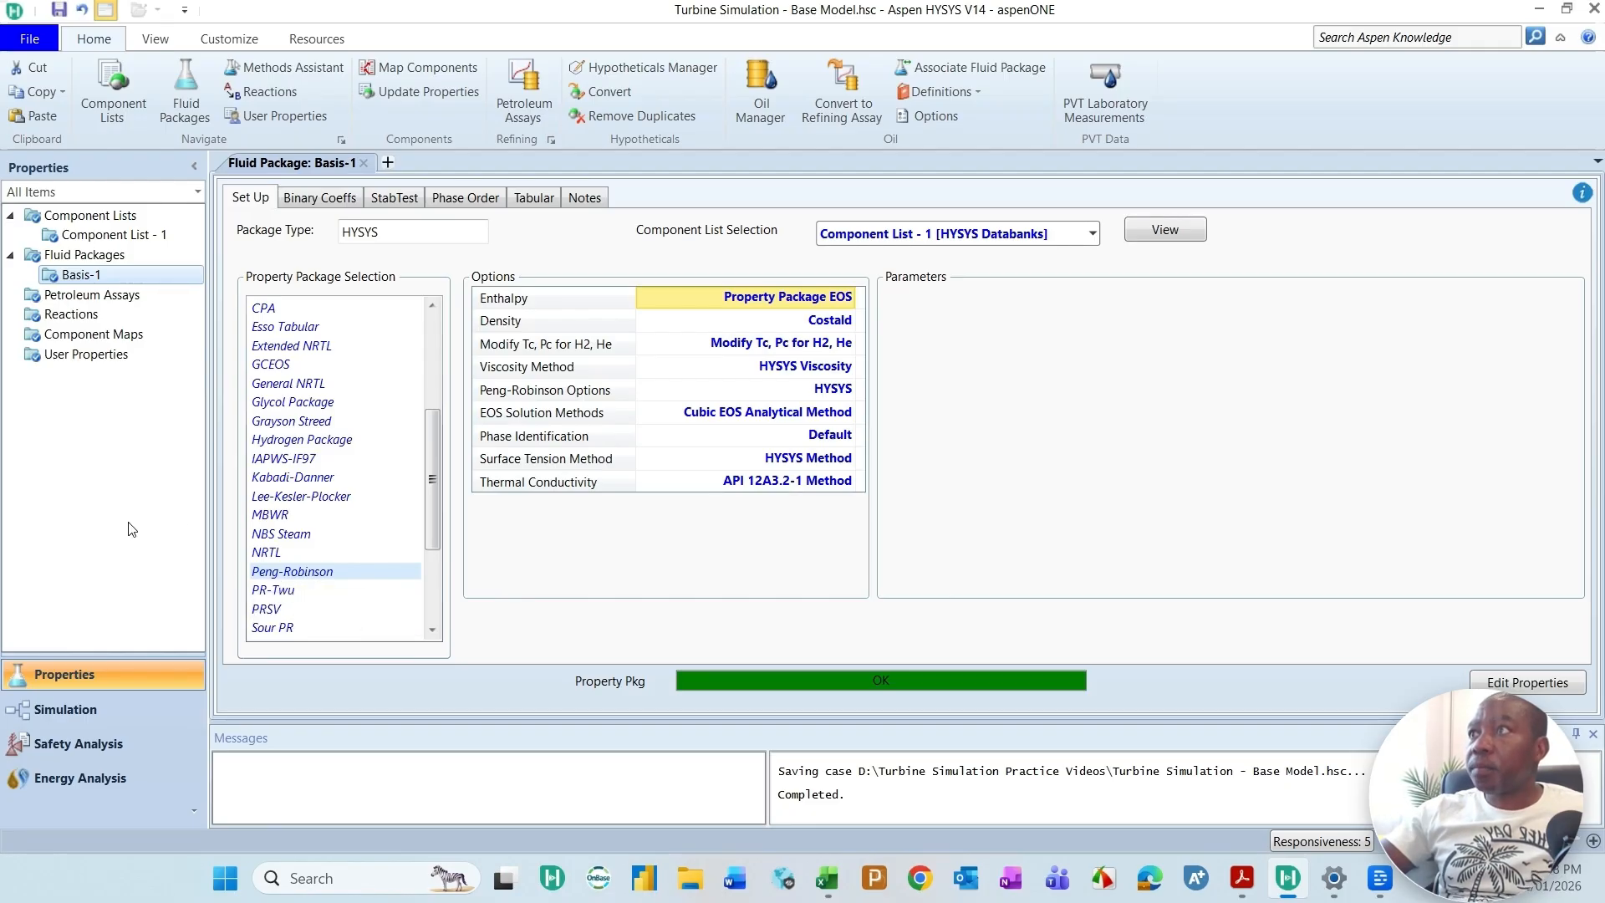
Step: Add a new reaction set and rename it Combustion Reactions
left_click(59, 323)
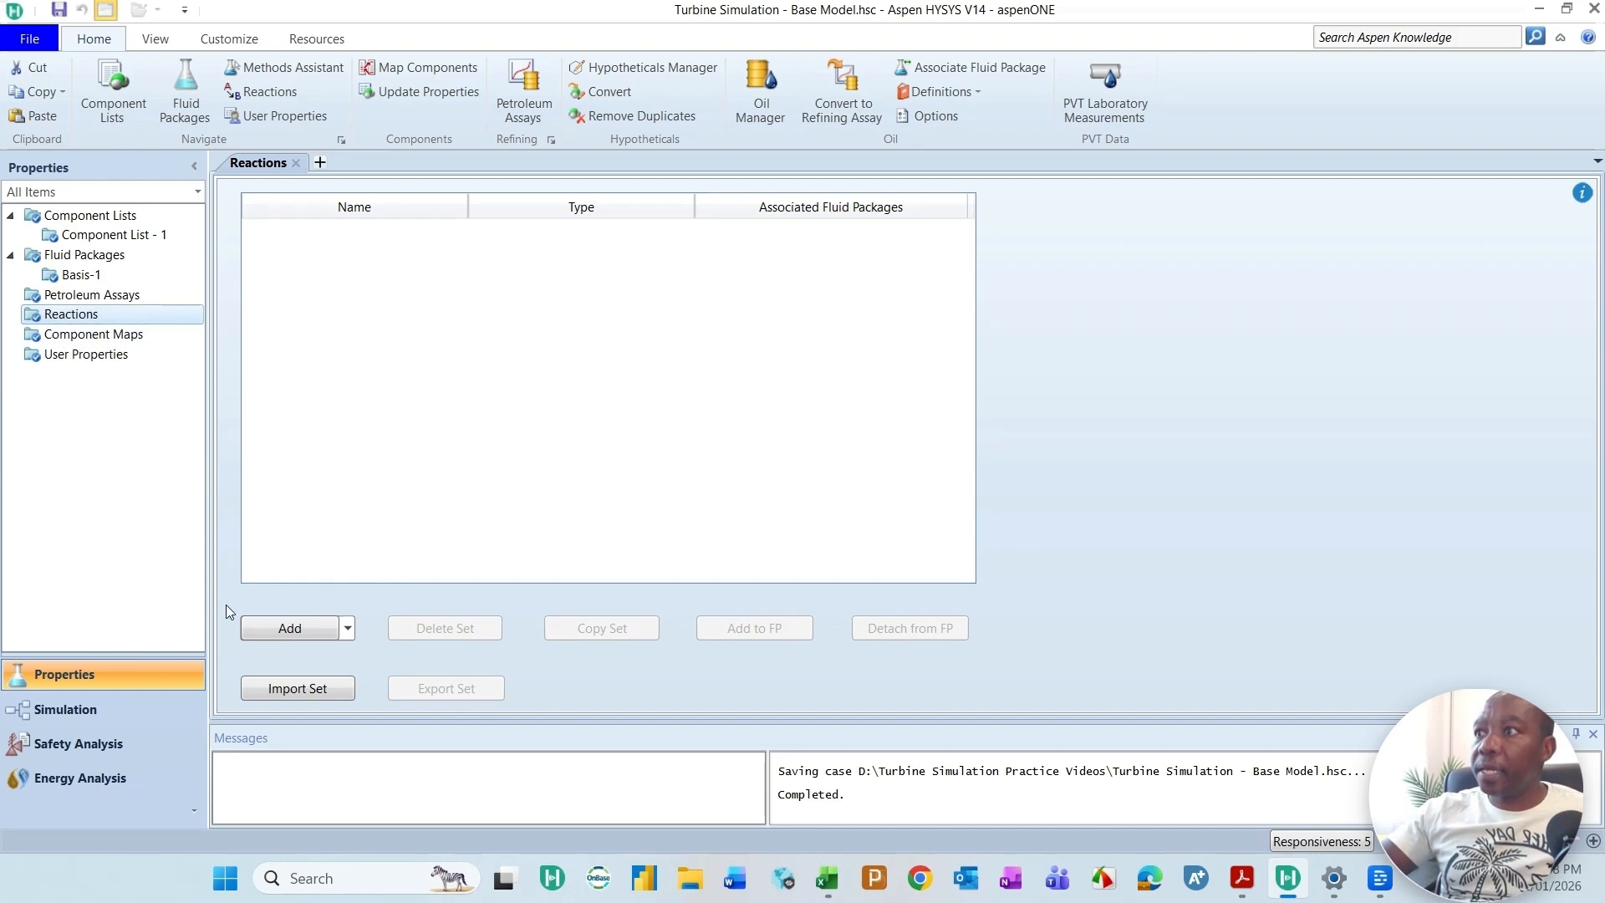
left_click(290, 627)
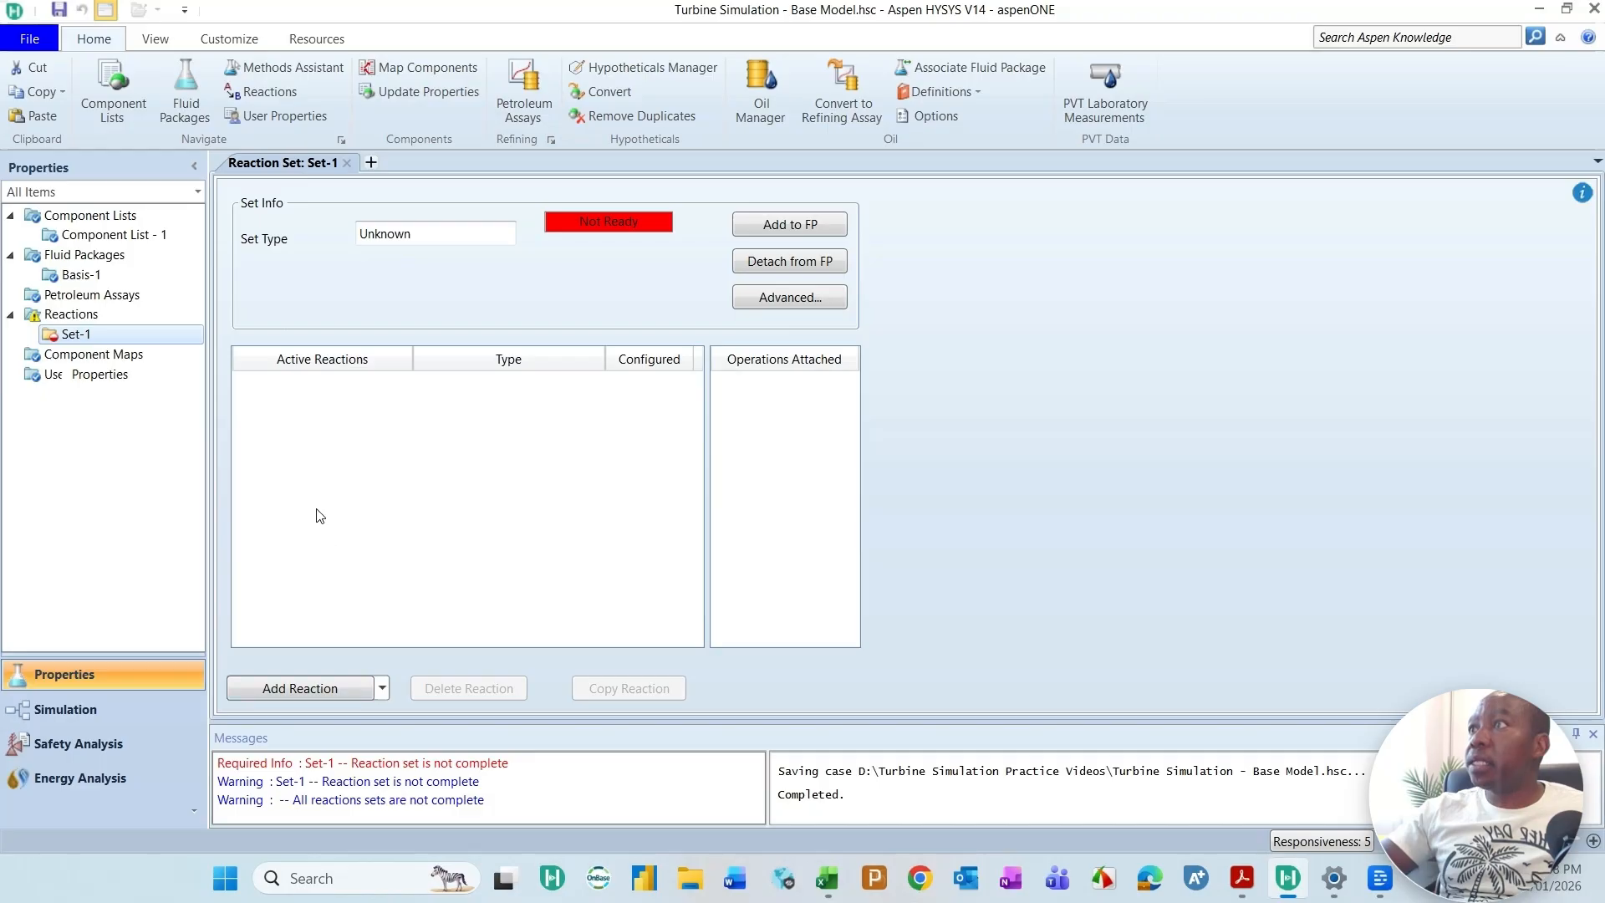
right_click(81, 343)
left_click(138, 416)
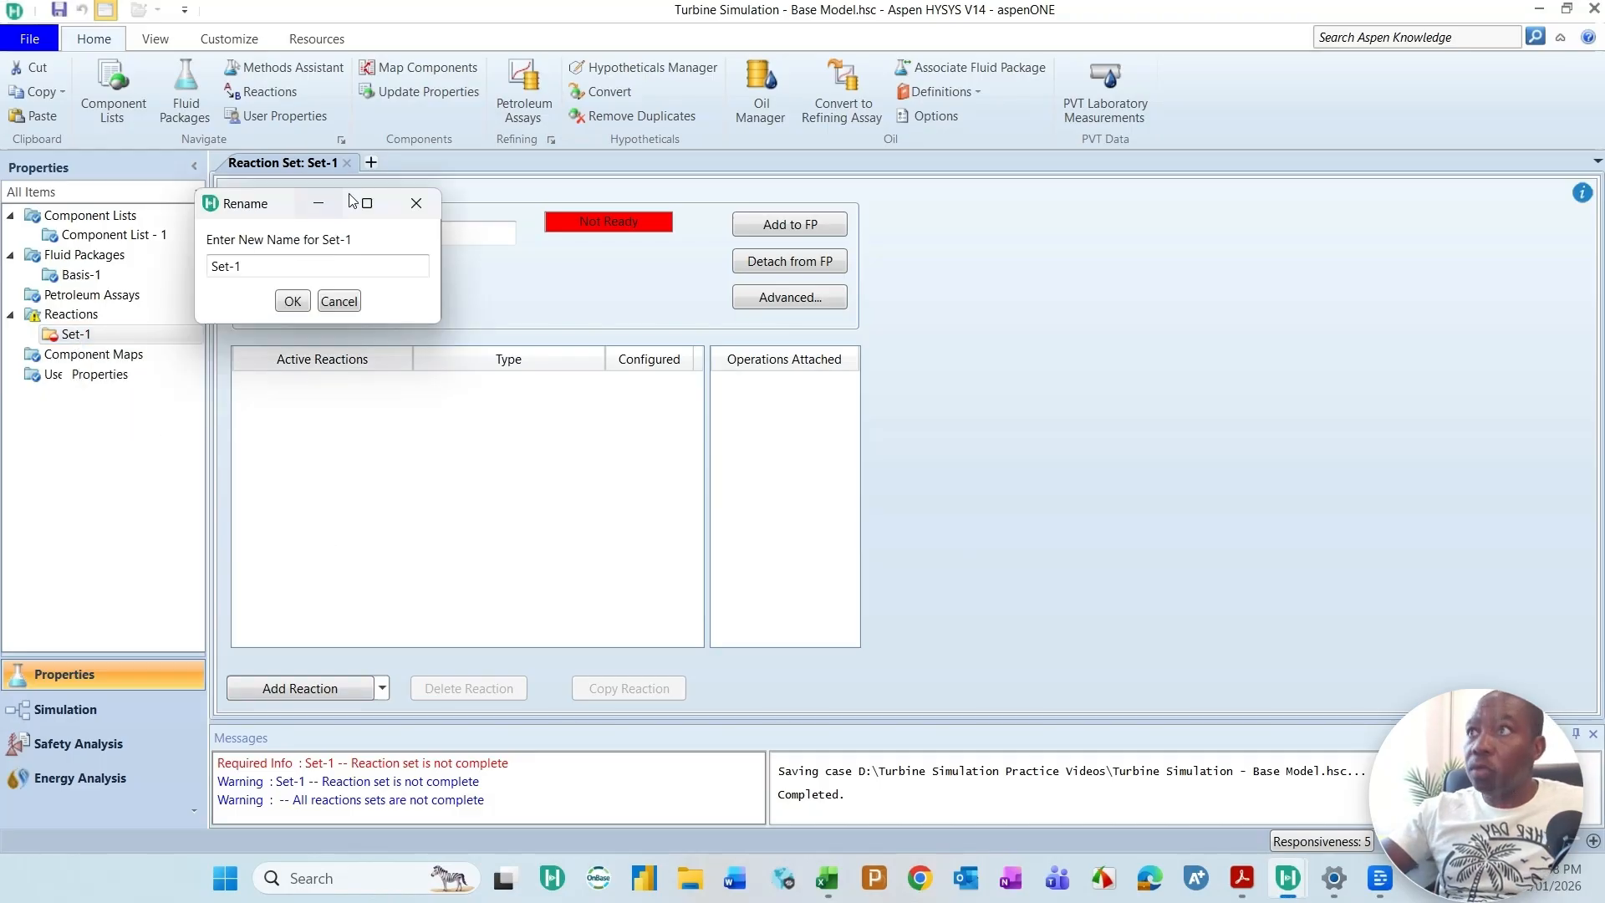
left_click(259, 273)
key("ctrl+a")
type("Combustion Reaction")
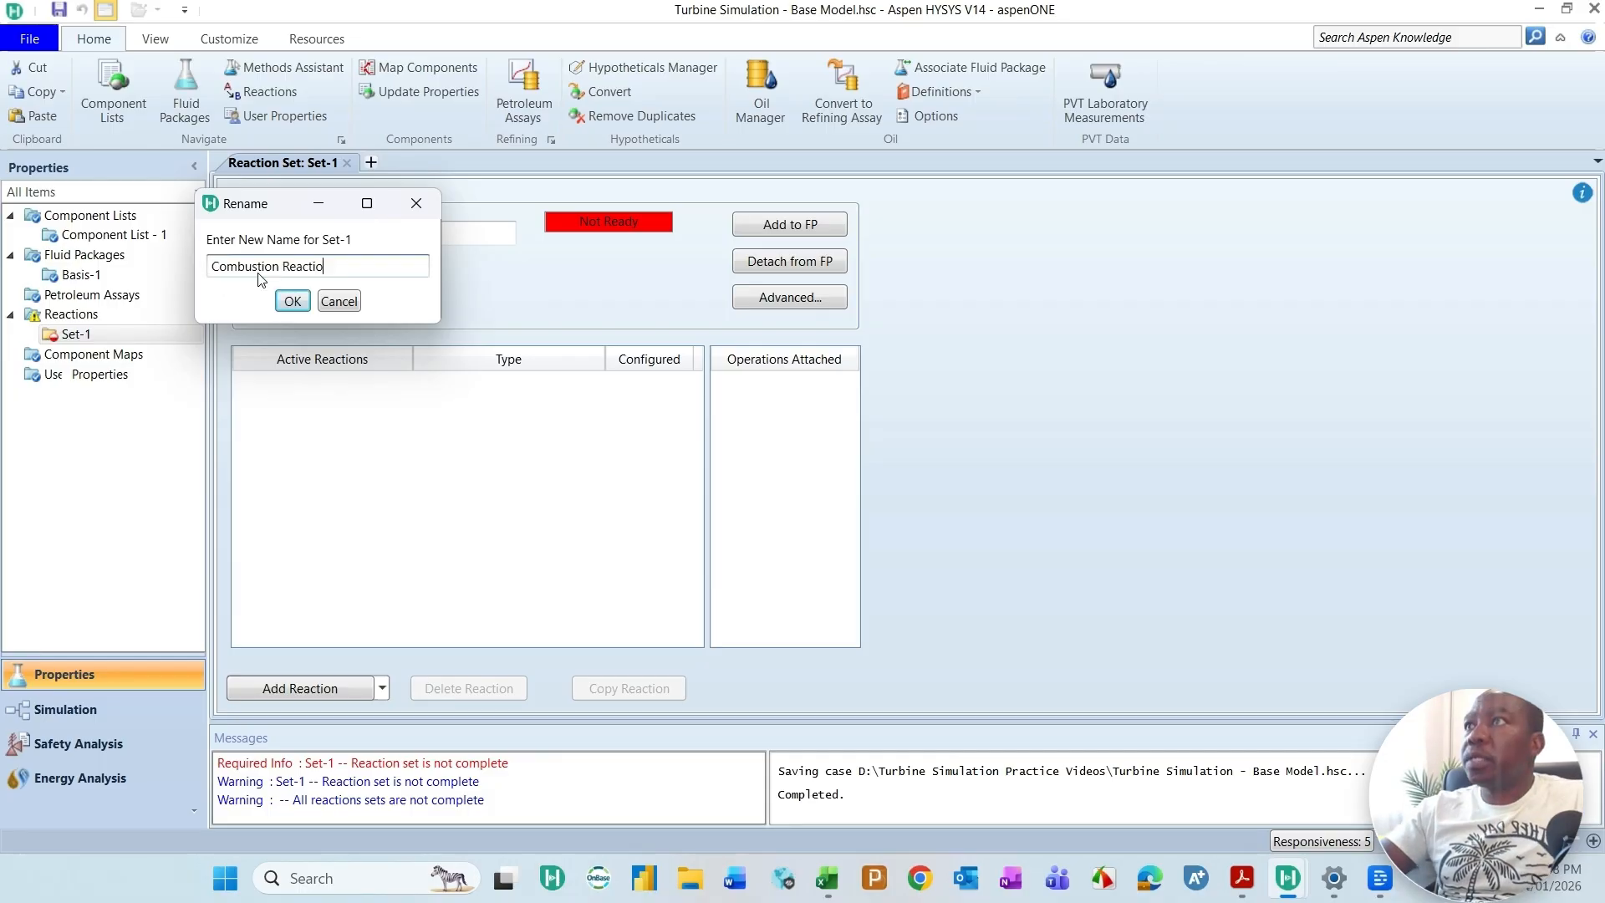
left_click(292, 301)
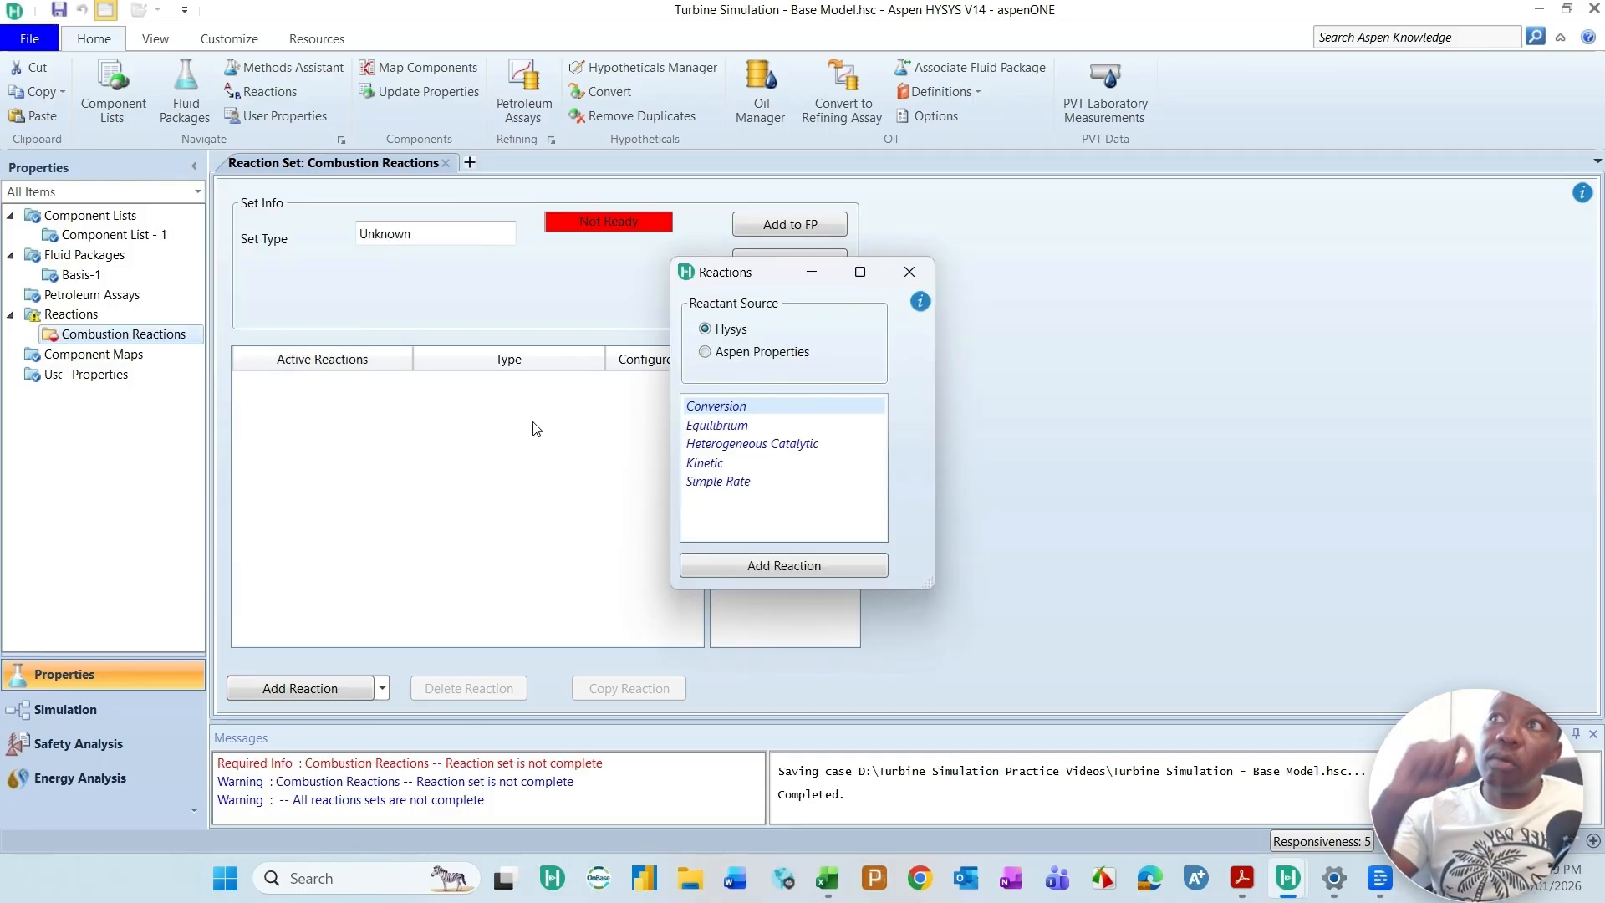
Step: Add a Conversion reaction from the Hysys reactant source to the Combustion Reactions set
left_click(722, 408)
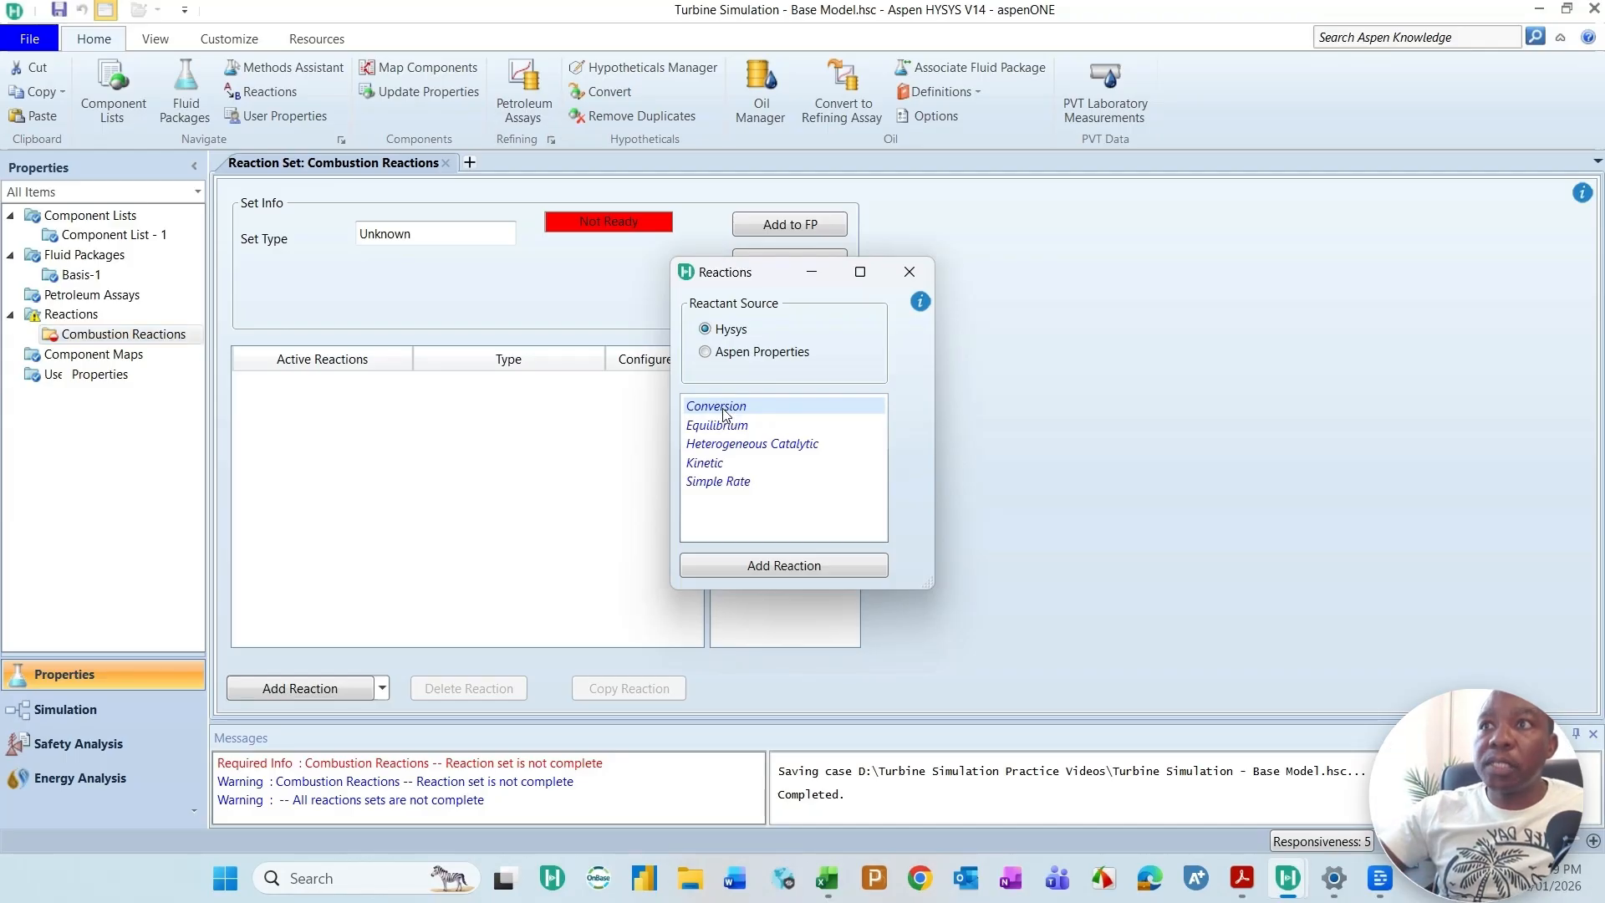
left_click(776, 563)
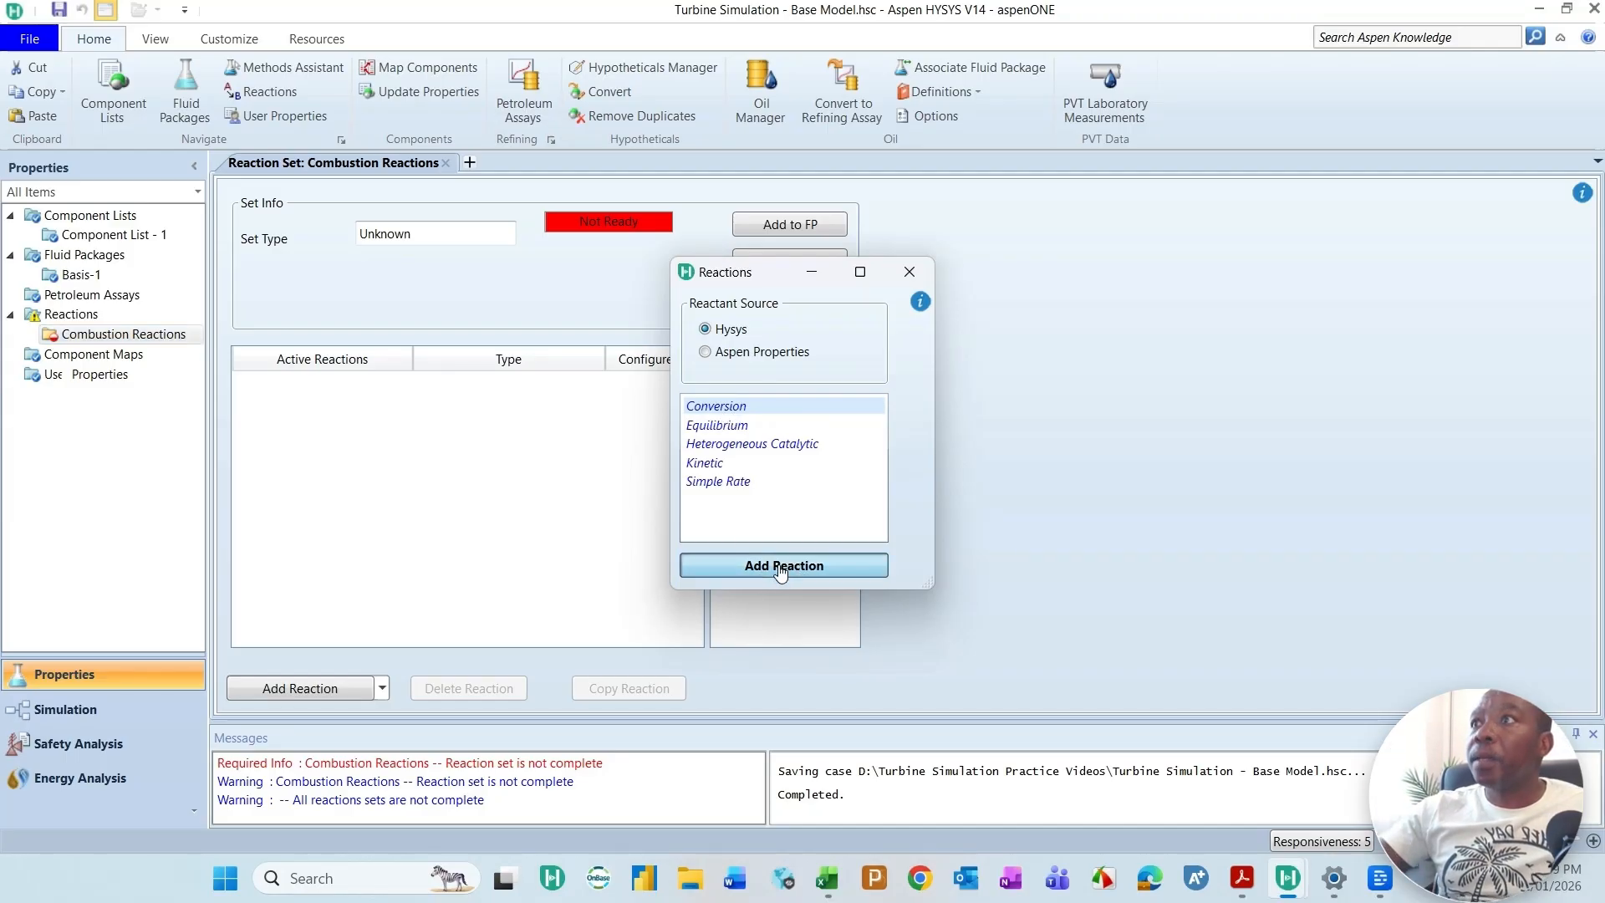
double_click(387, 385)
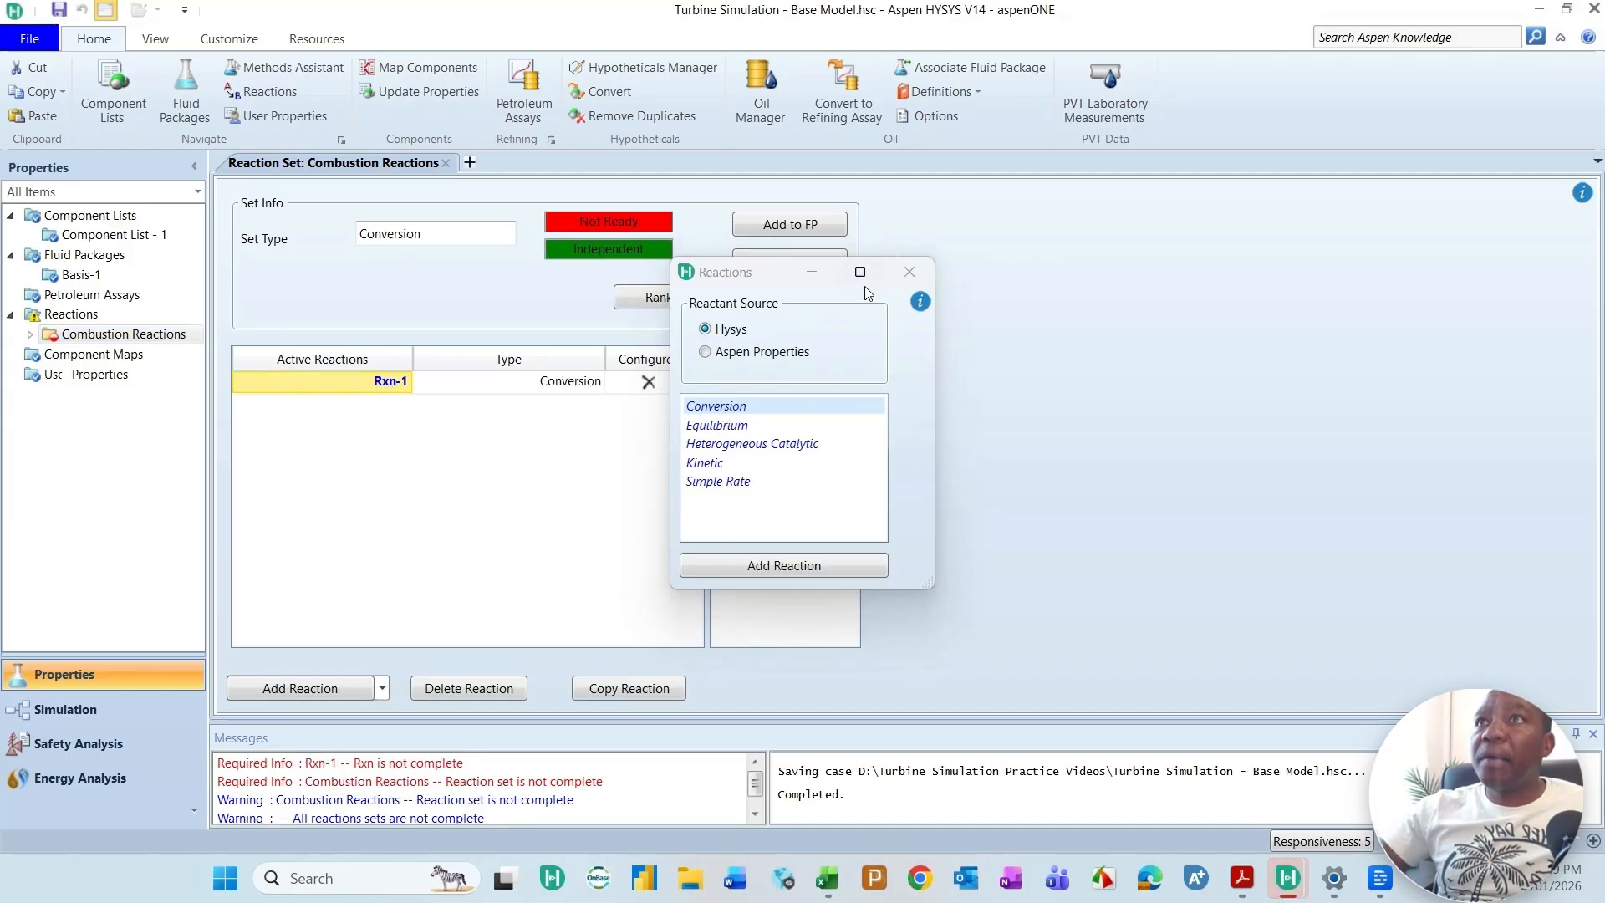
left_click_drag(773, 277, 1037, 271)
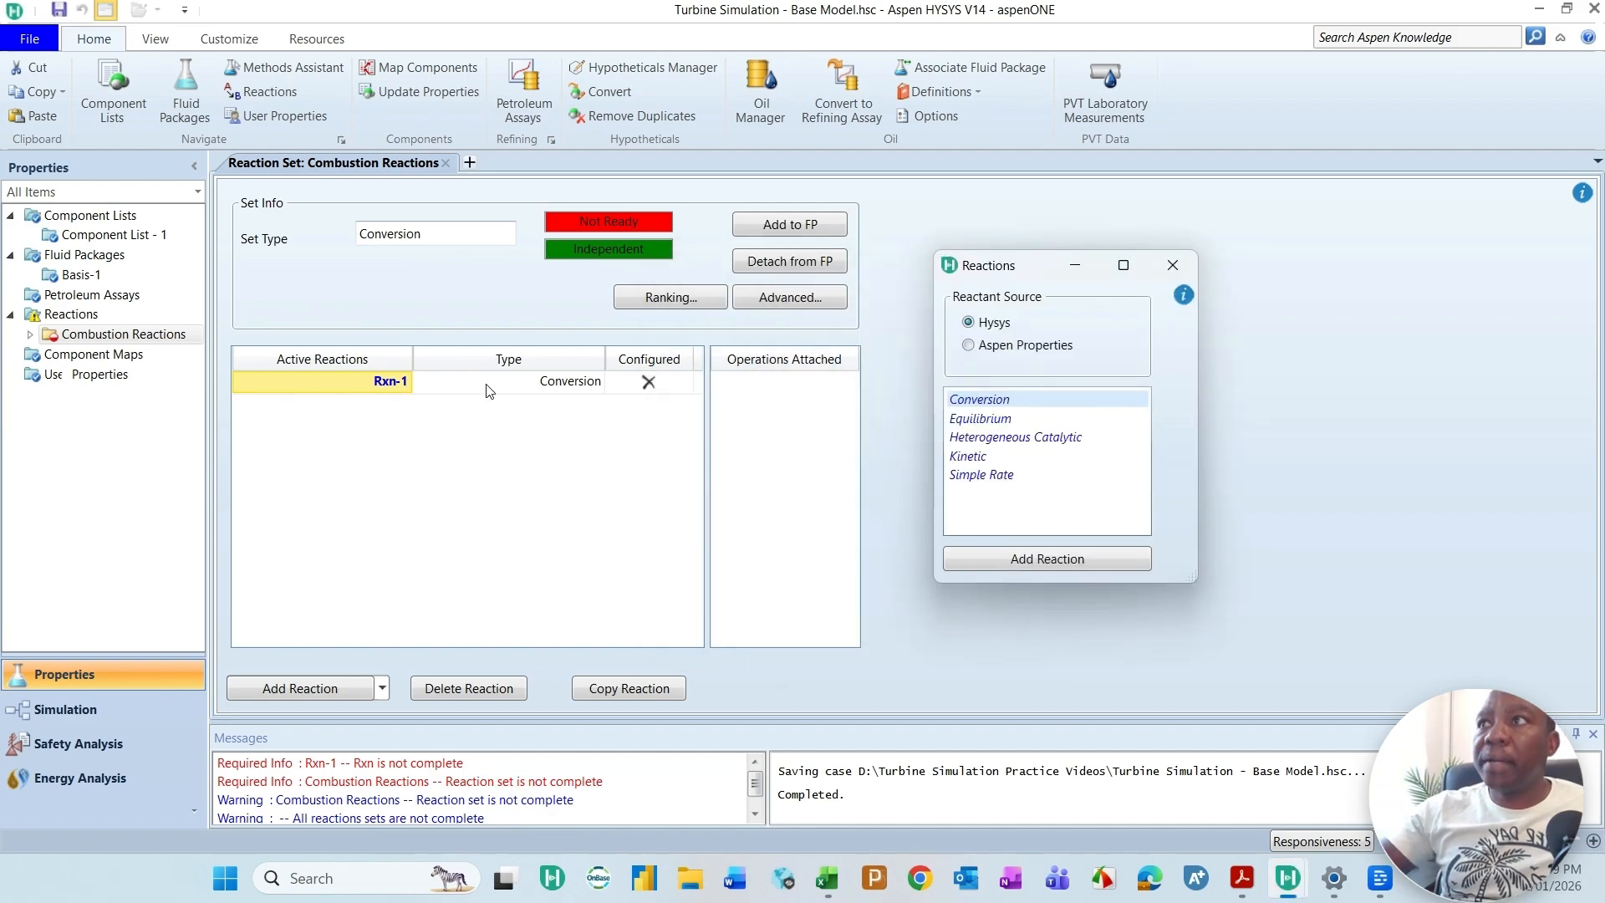
Step: Rename the new conversion reaction Methane
left_click(393, 387)
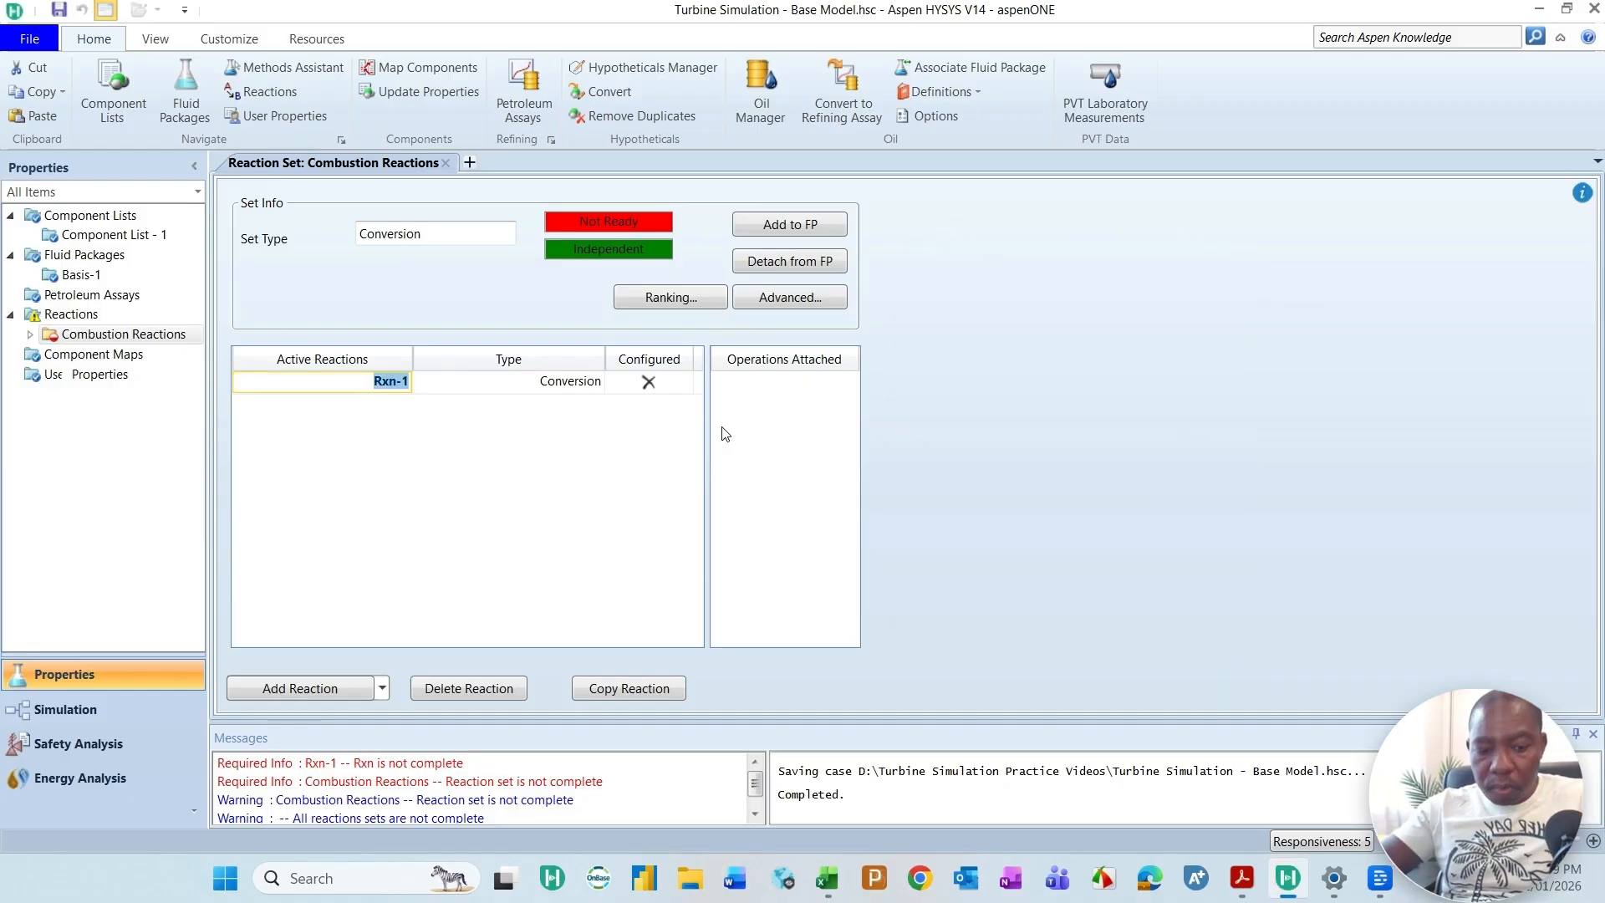
key("BackSpace")
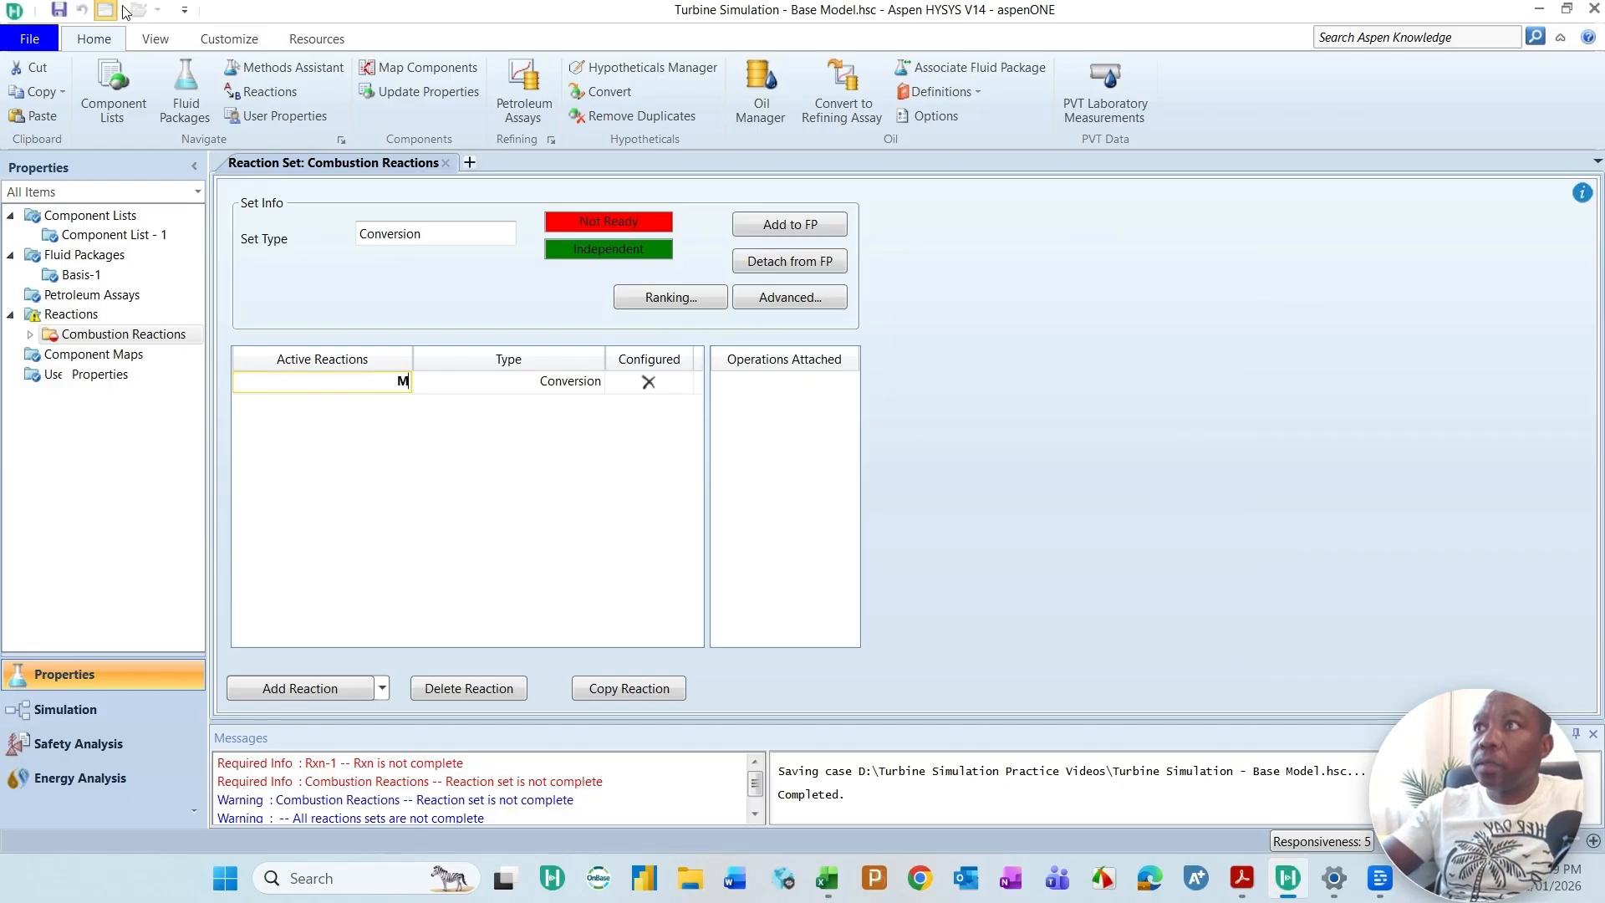
type("Mtha")
key("BackSpace")
key("BackSpace")
key("BackSpace")
type("ethane")
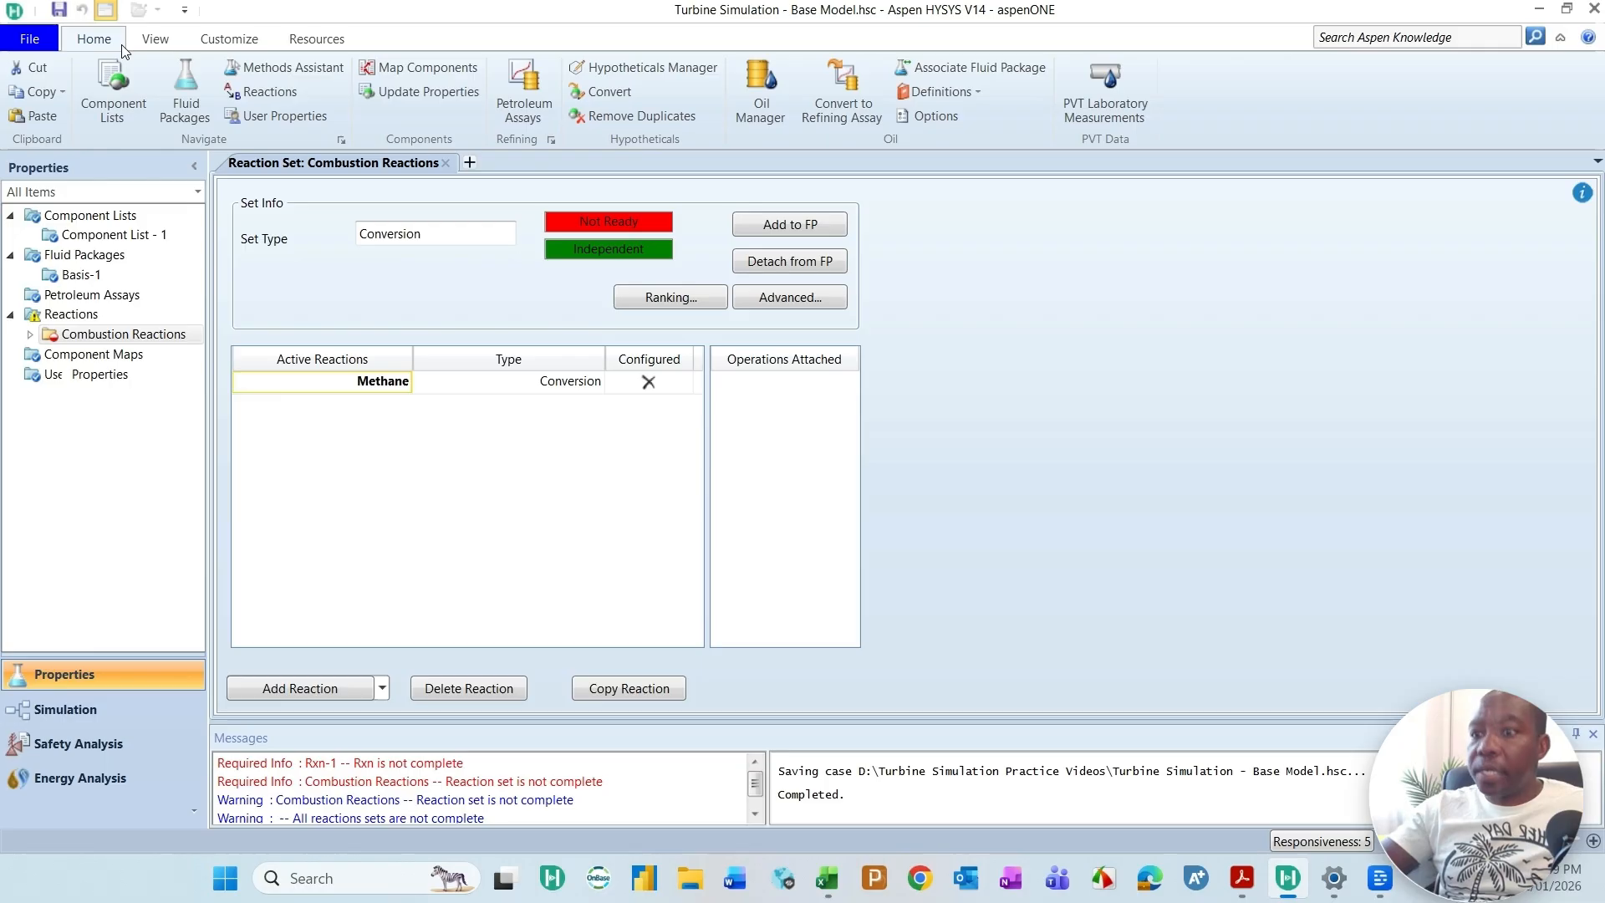
key("Return")
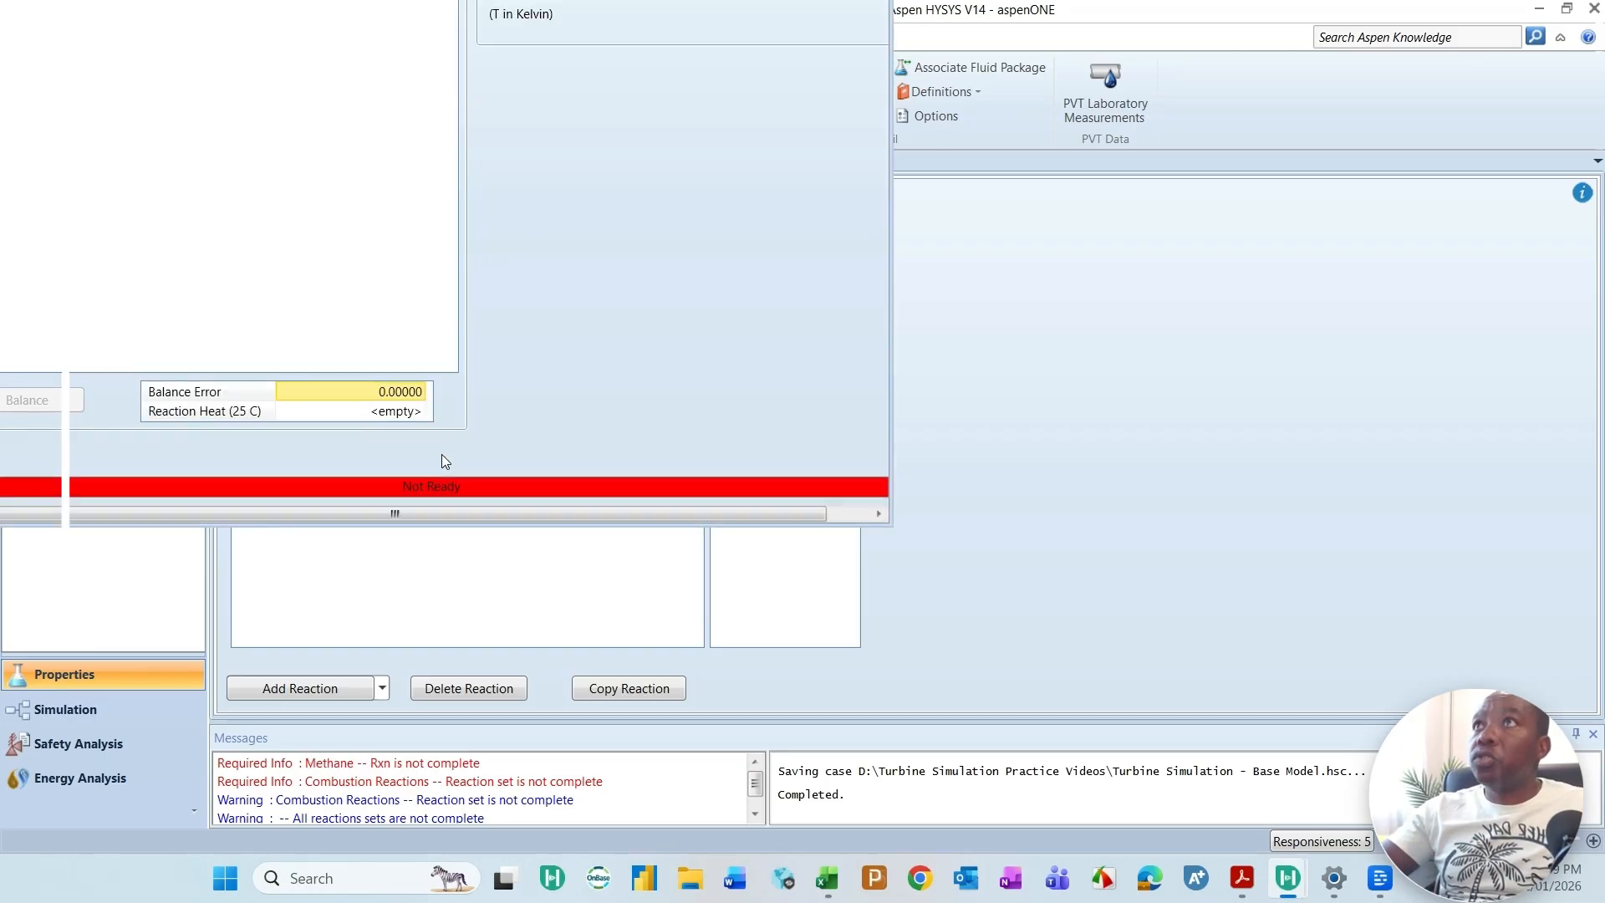
Step: Open the Methane reaction for editing and arrange its window so the stoichiometry table is fully accessible
double_click(621, 527)
left_click_drag(544, 20, 975, 96)
left_click_drag(1324, 269, 1251, 276)
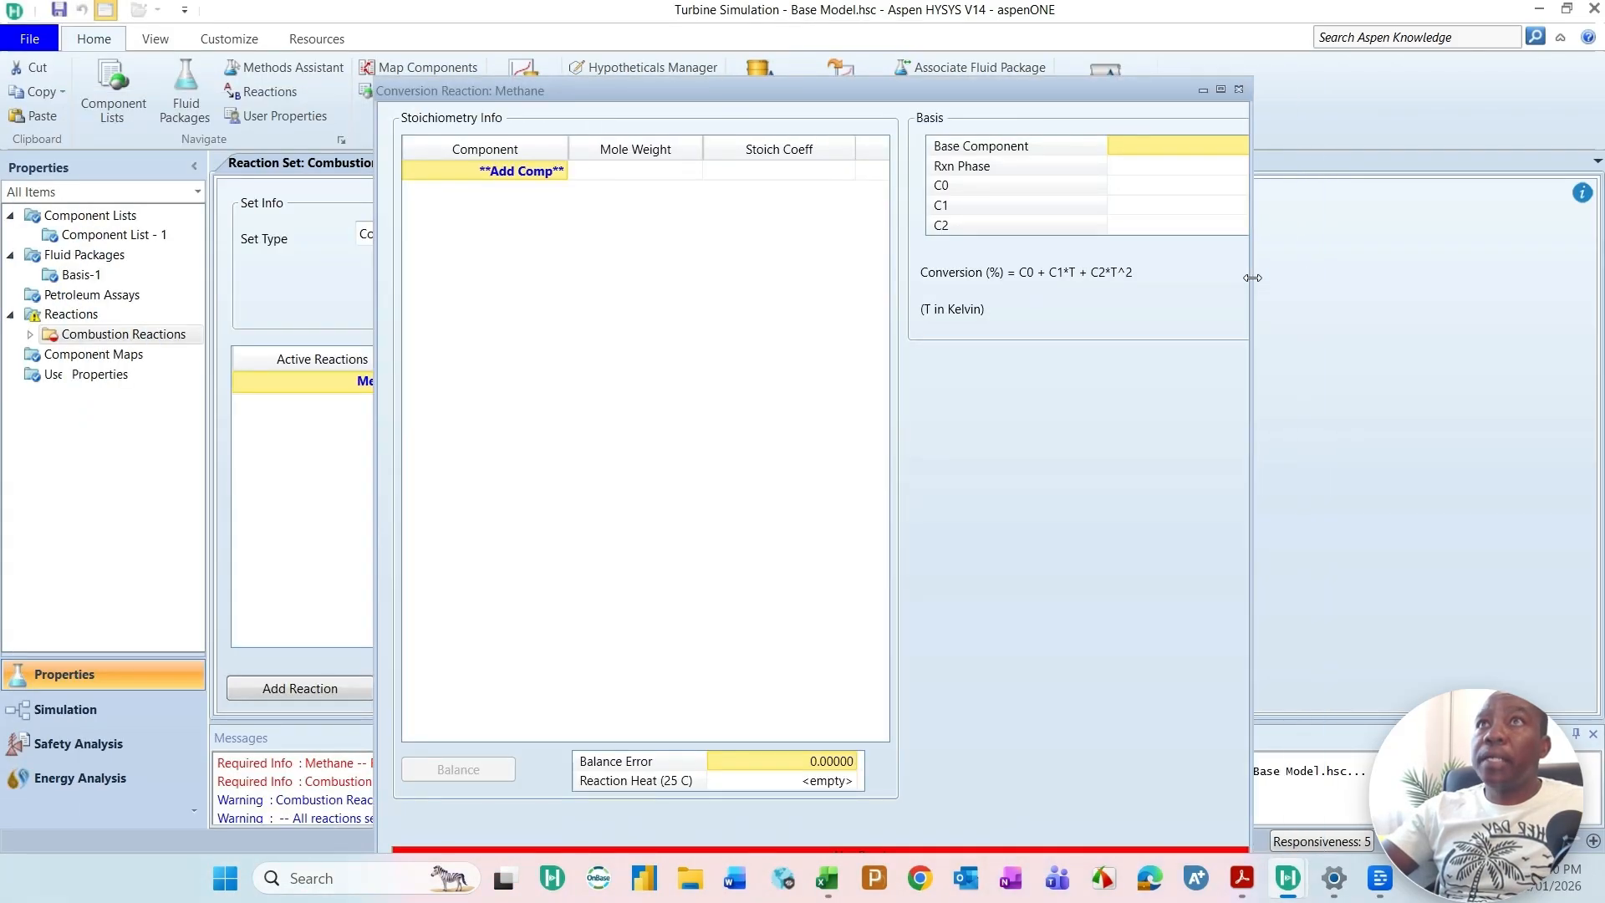
left_click_drag(941, 81, 941, 139)
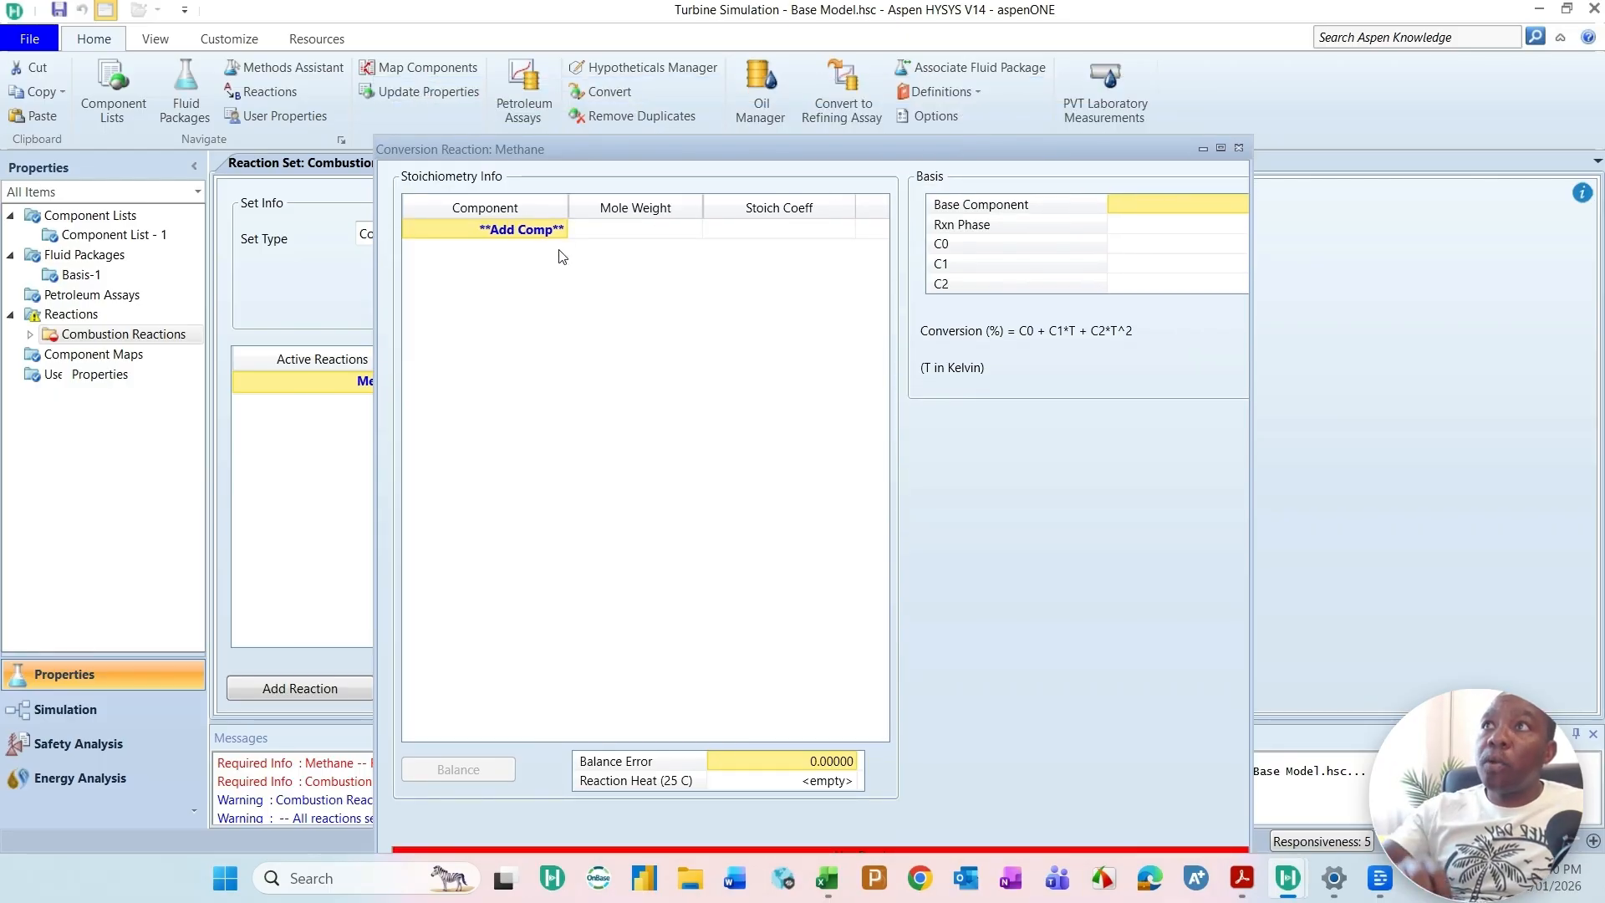
Step: Add Methane, Oxygen, CO2 and H2O as the components of the Methane reaction's stoichiometry
left_click(558, 232)
left_click(560, 231)
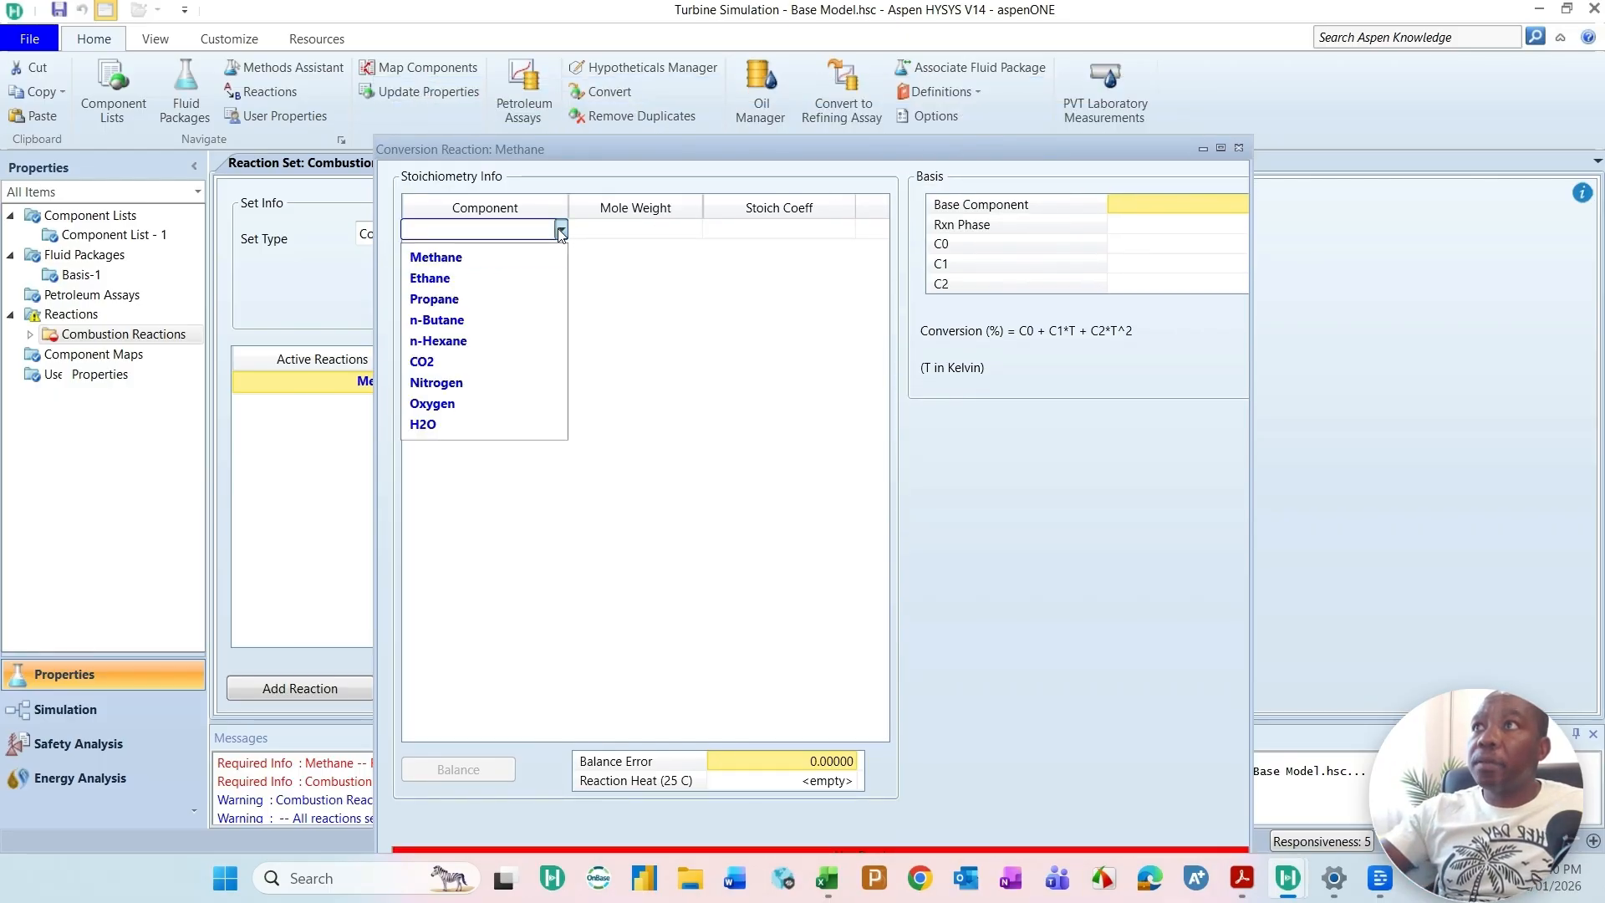
left_click(489, 251)
left_click(560, 251)
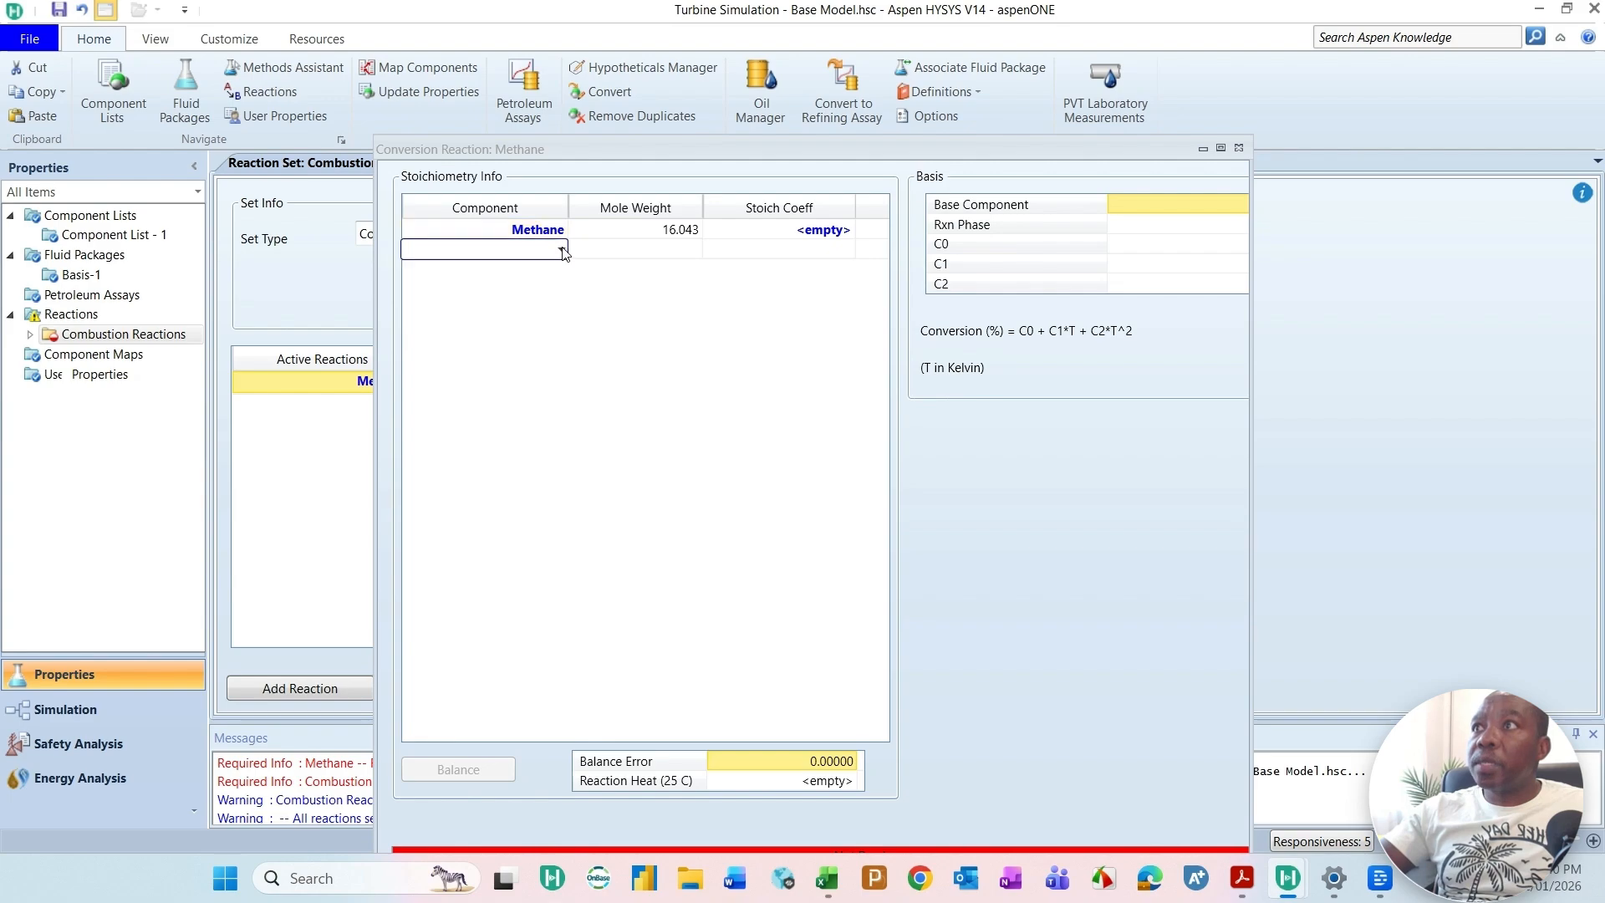
left_click(561, 250)
left_click(435, 403)
left_click(552, 270)
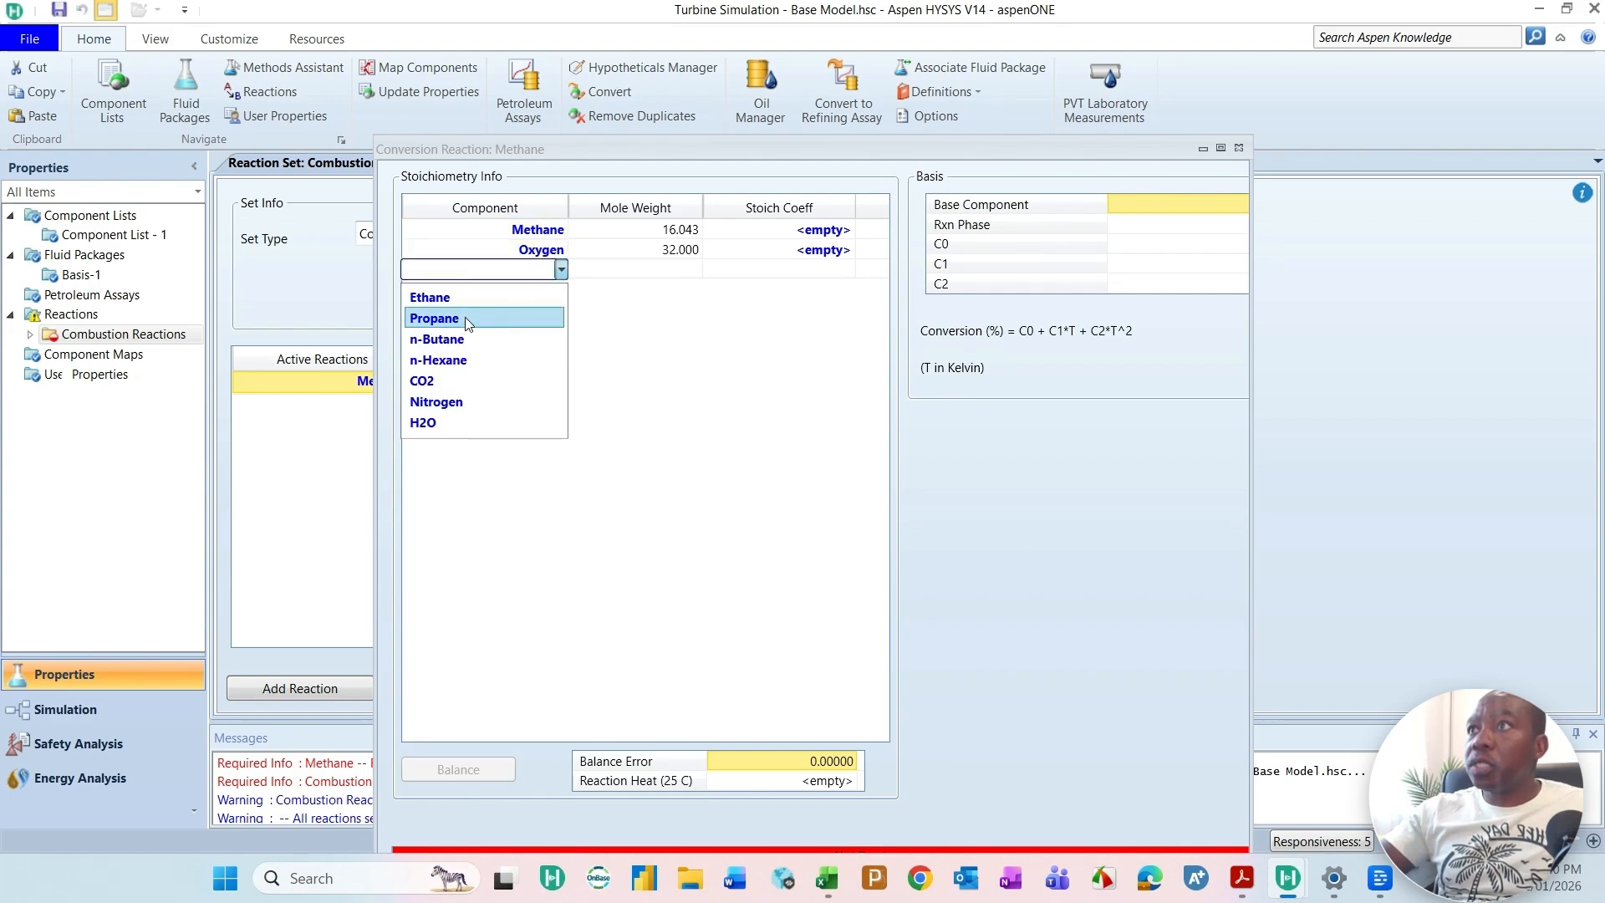
left_click(432, 383)
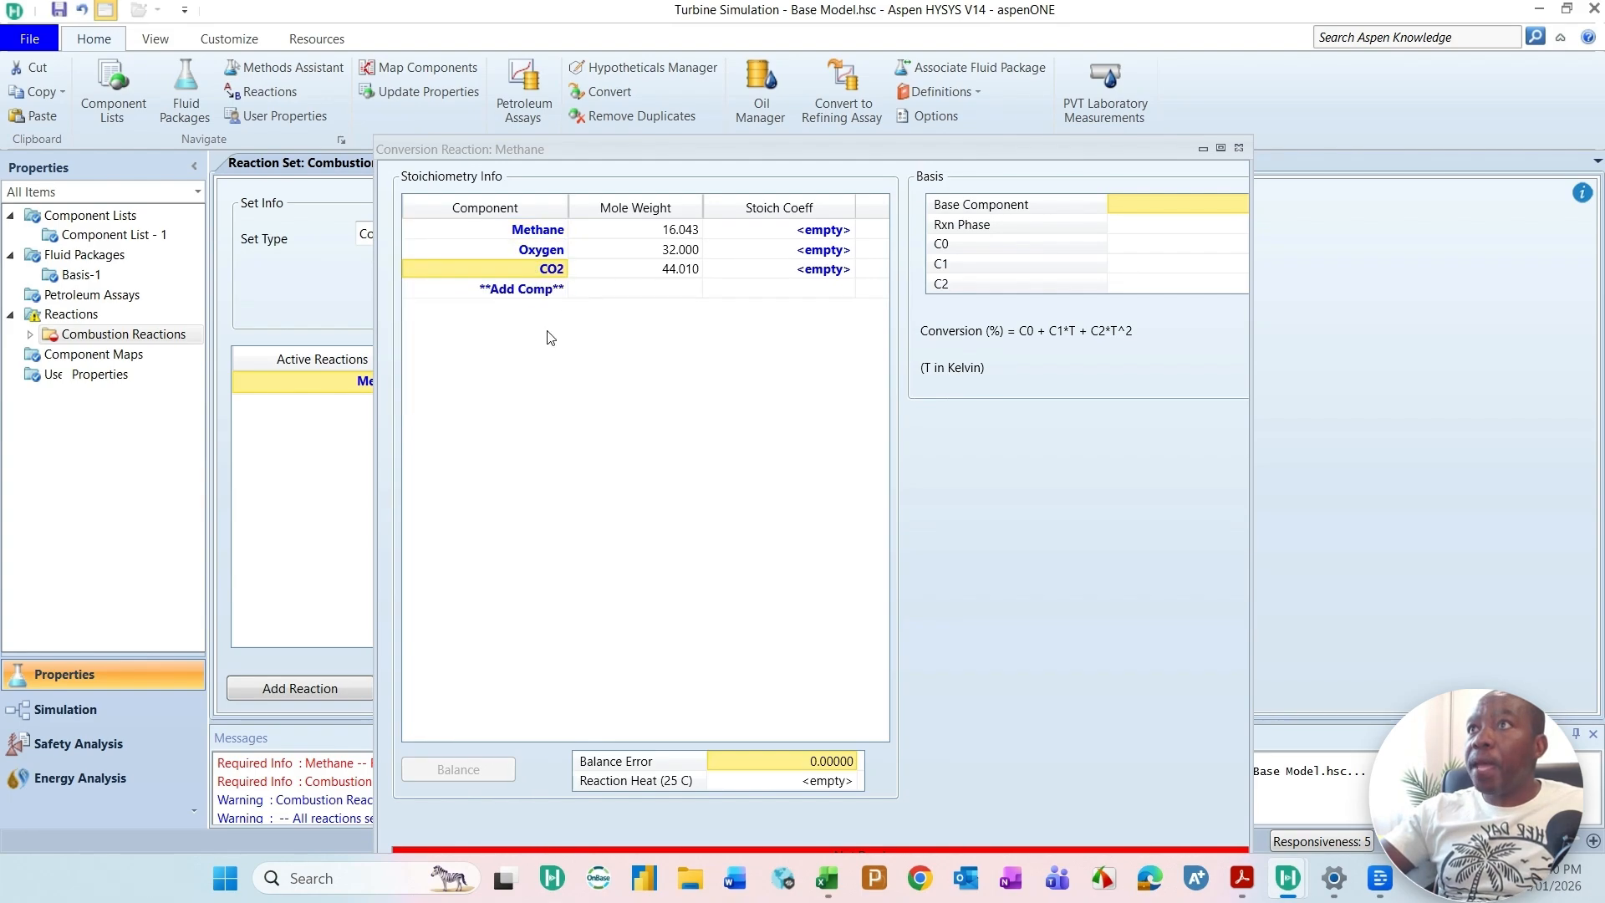
left_click(554, 289)
left_click(449, 427)
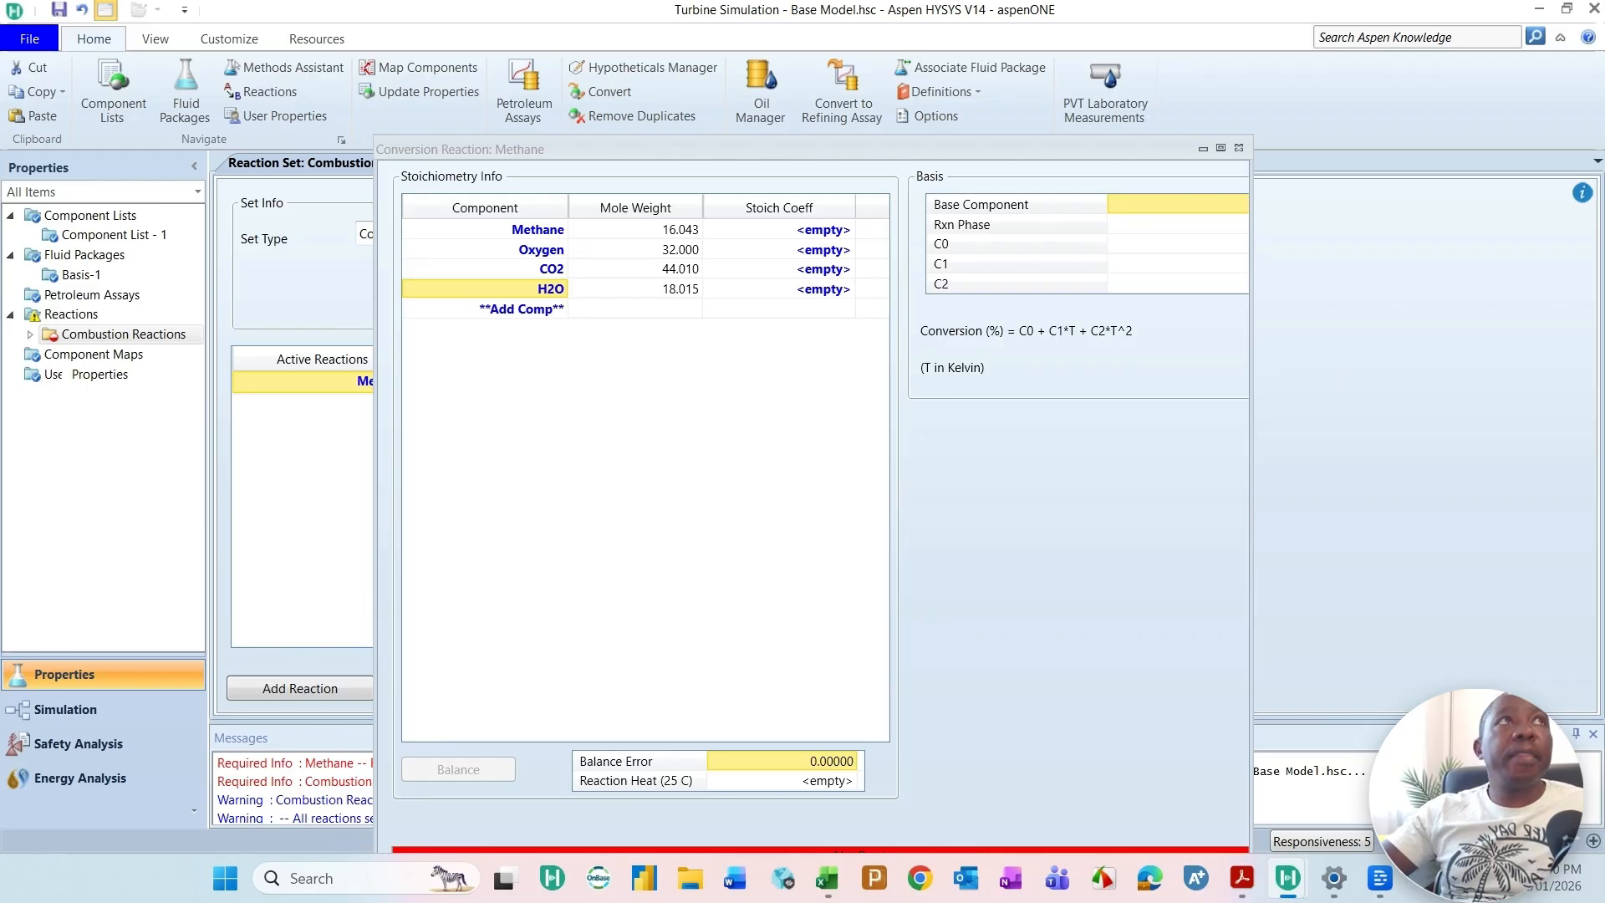
Step: Switch to the Gas Turbine Simulation workbook in Excel and show its Combustion Reactions sheet alongside the Methane reaction
left_click_drag(1588, 0, 838, 324)
left_click(1450, 312)
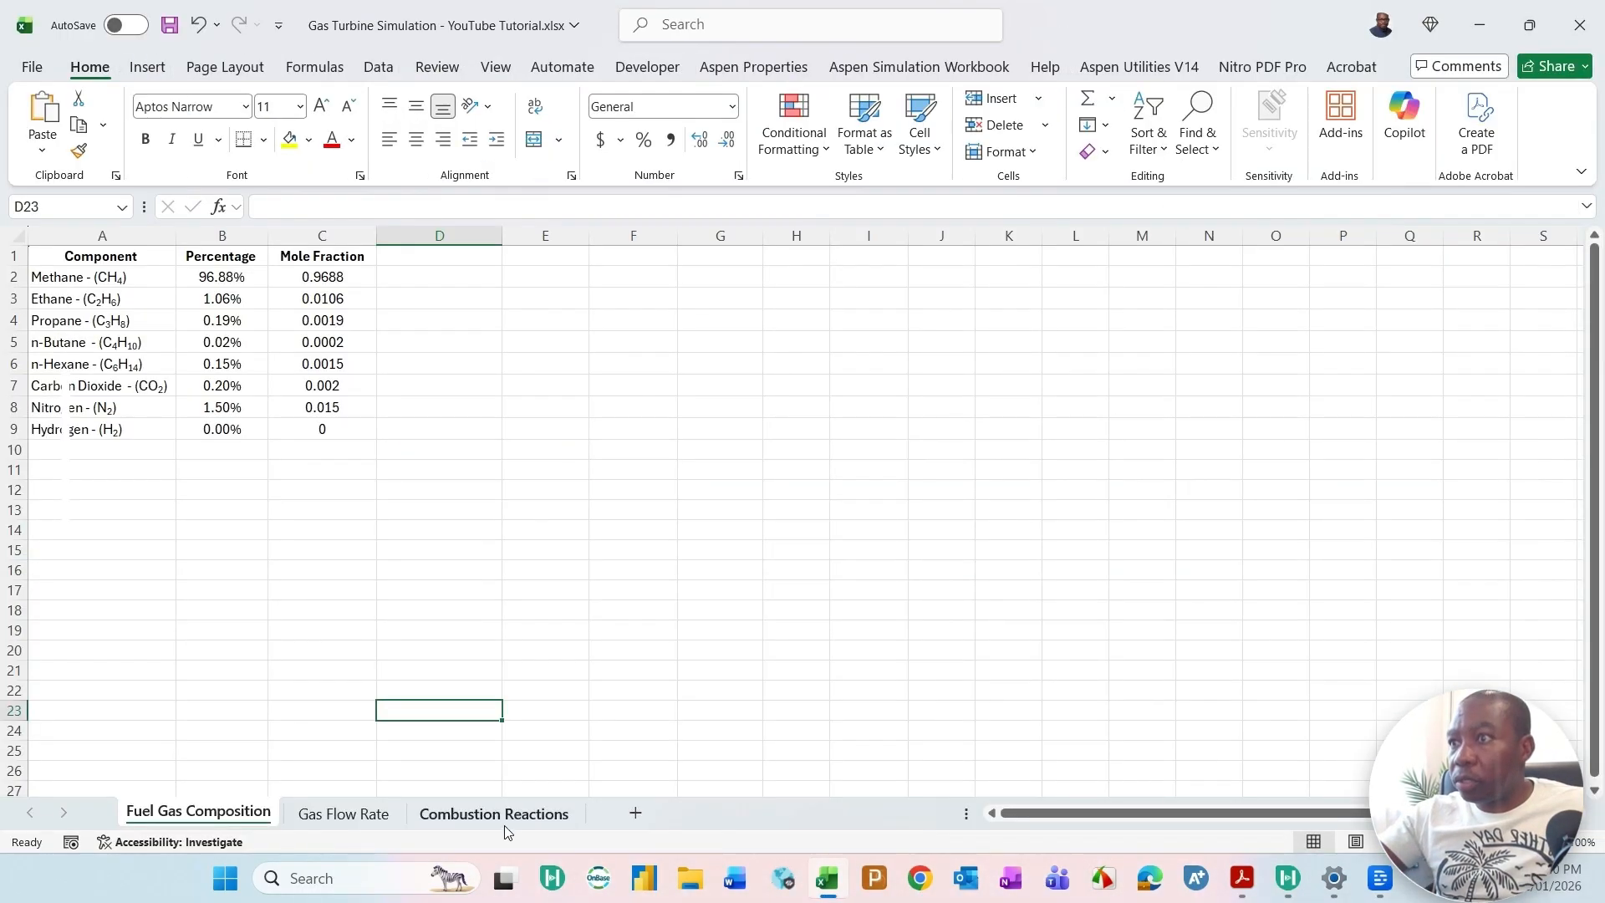
left_click(495, 813)
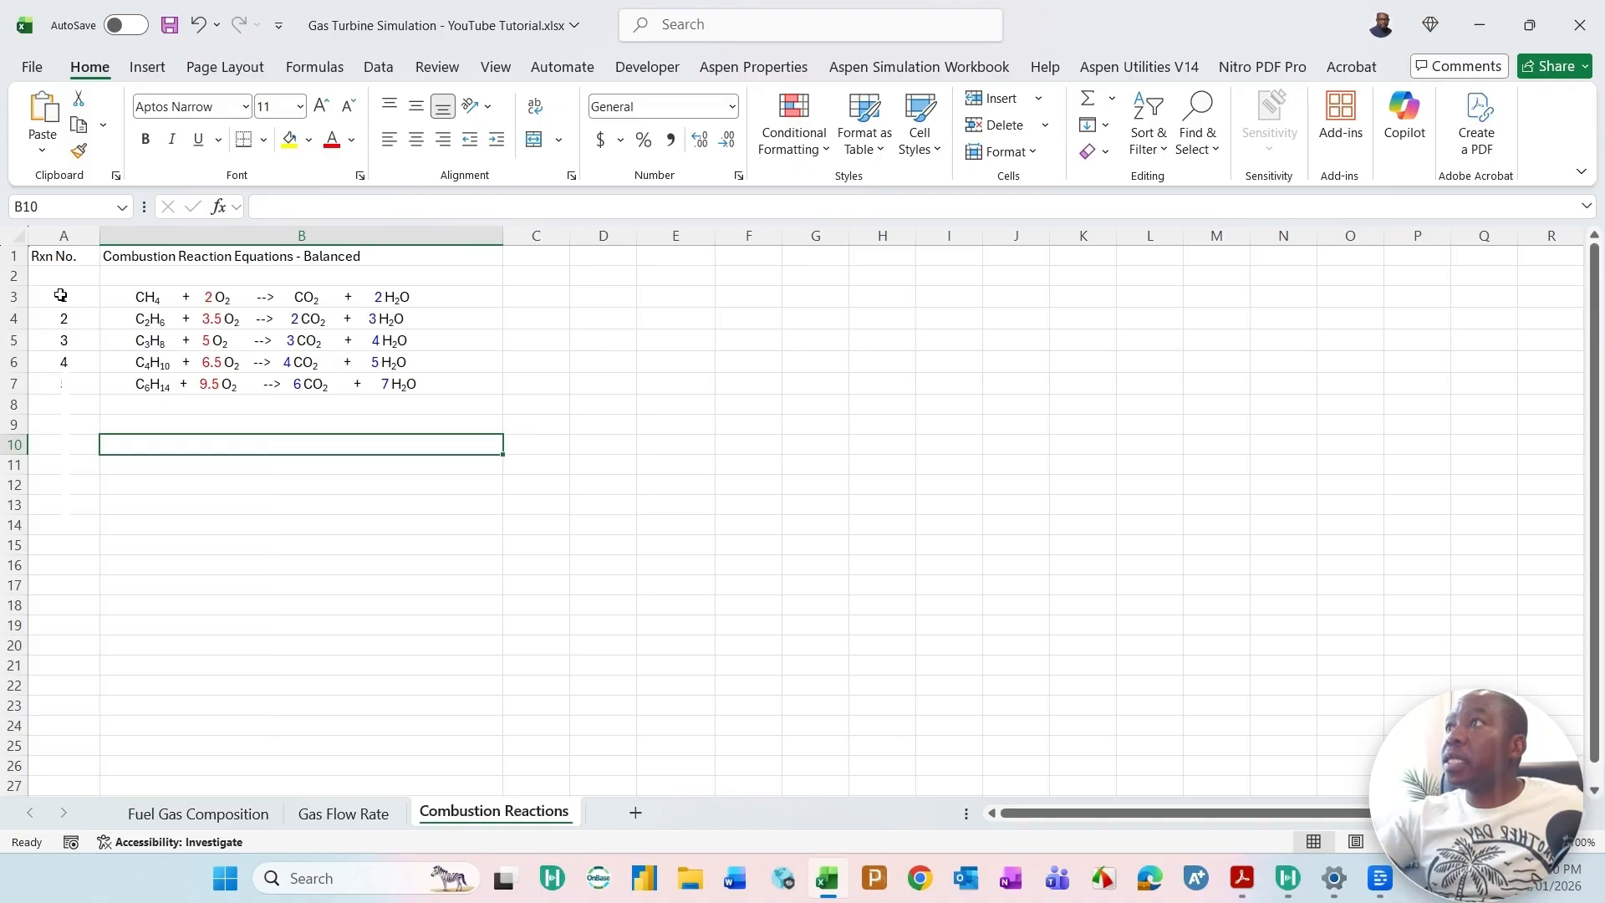
left_click(3, 297)
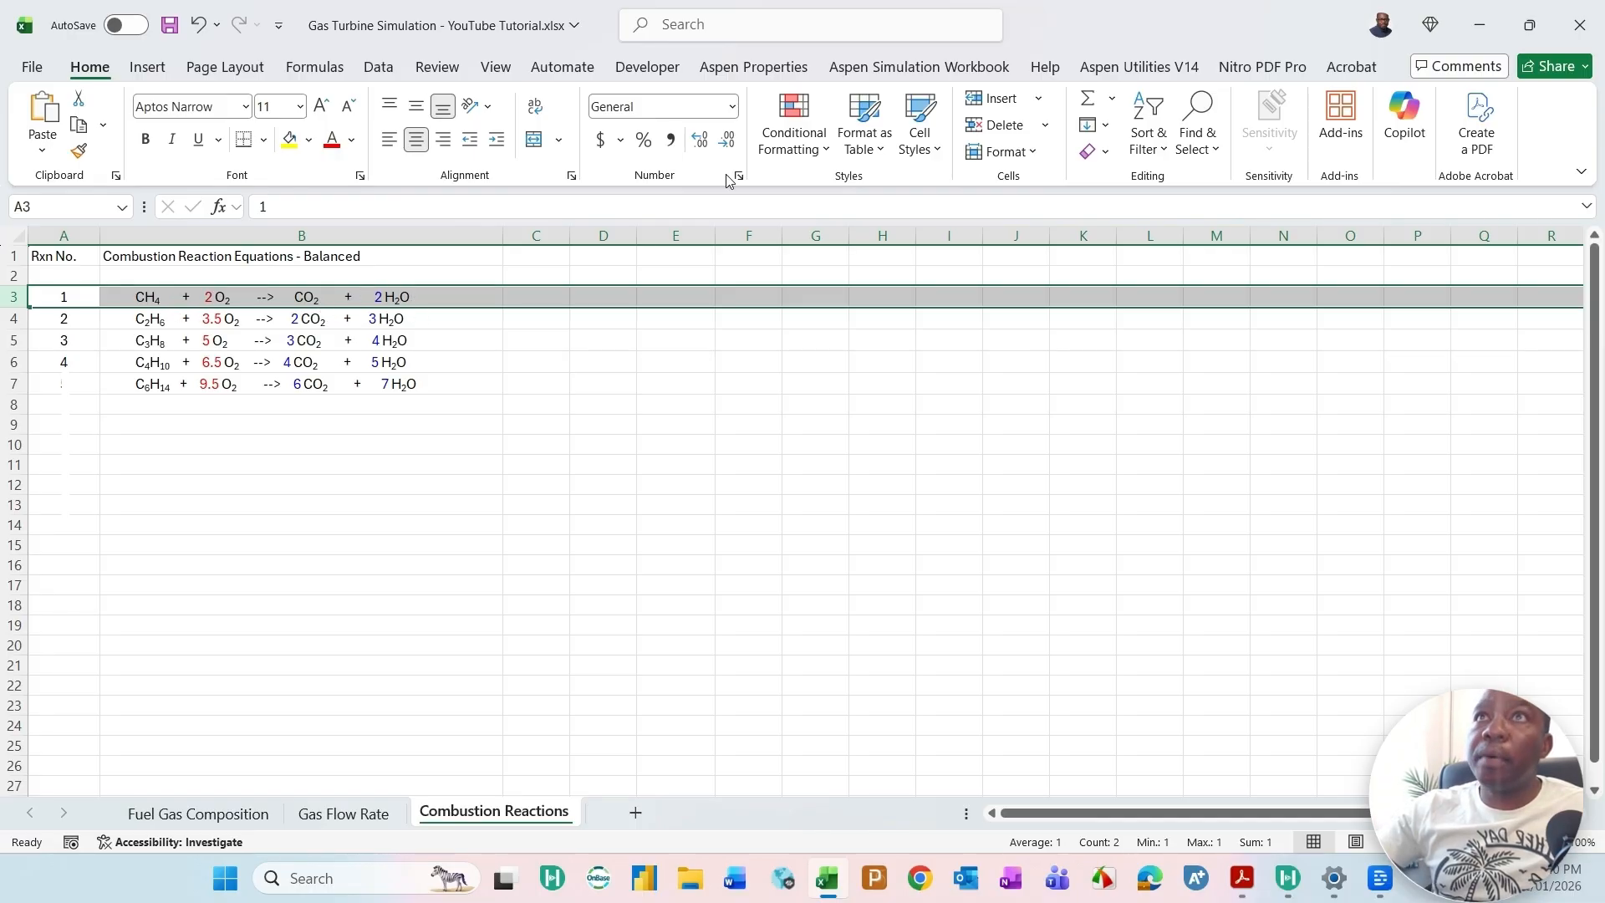
left_click_drag(1152, 35, 1266, 380)
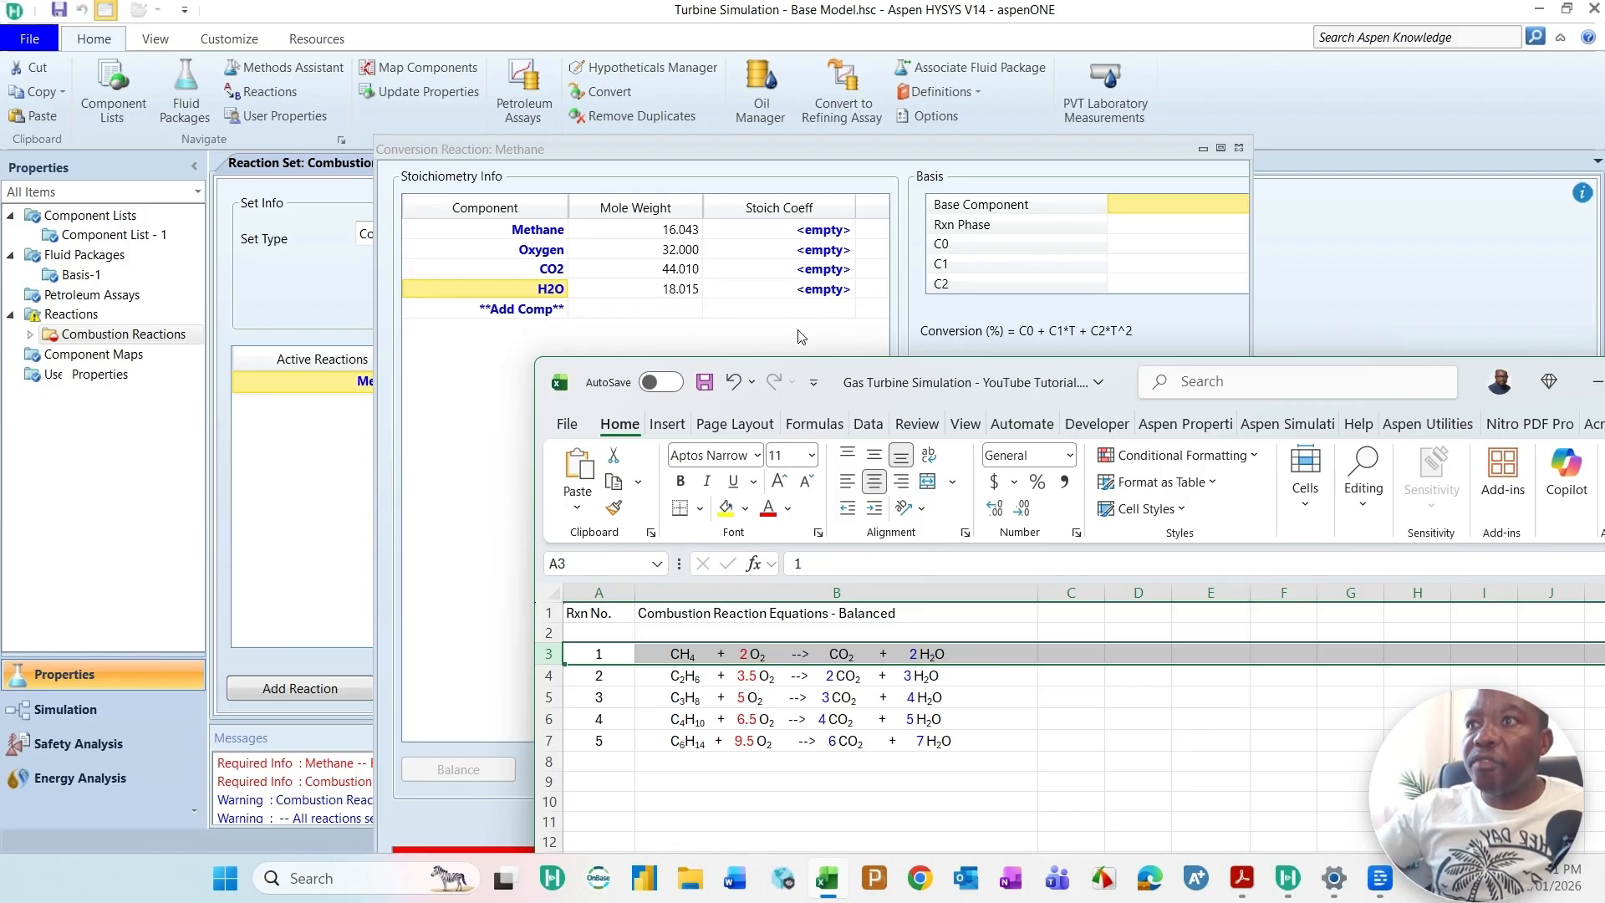
Step: Examine the balanced CH4 combustion equation for its stoichiometric coefficients and return to the Methane reaction in Aspen HYSYS
left_click(695, 671)
left_click(679, 657)
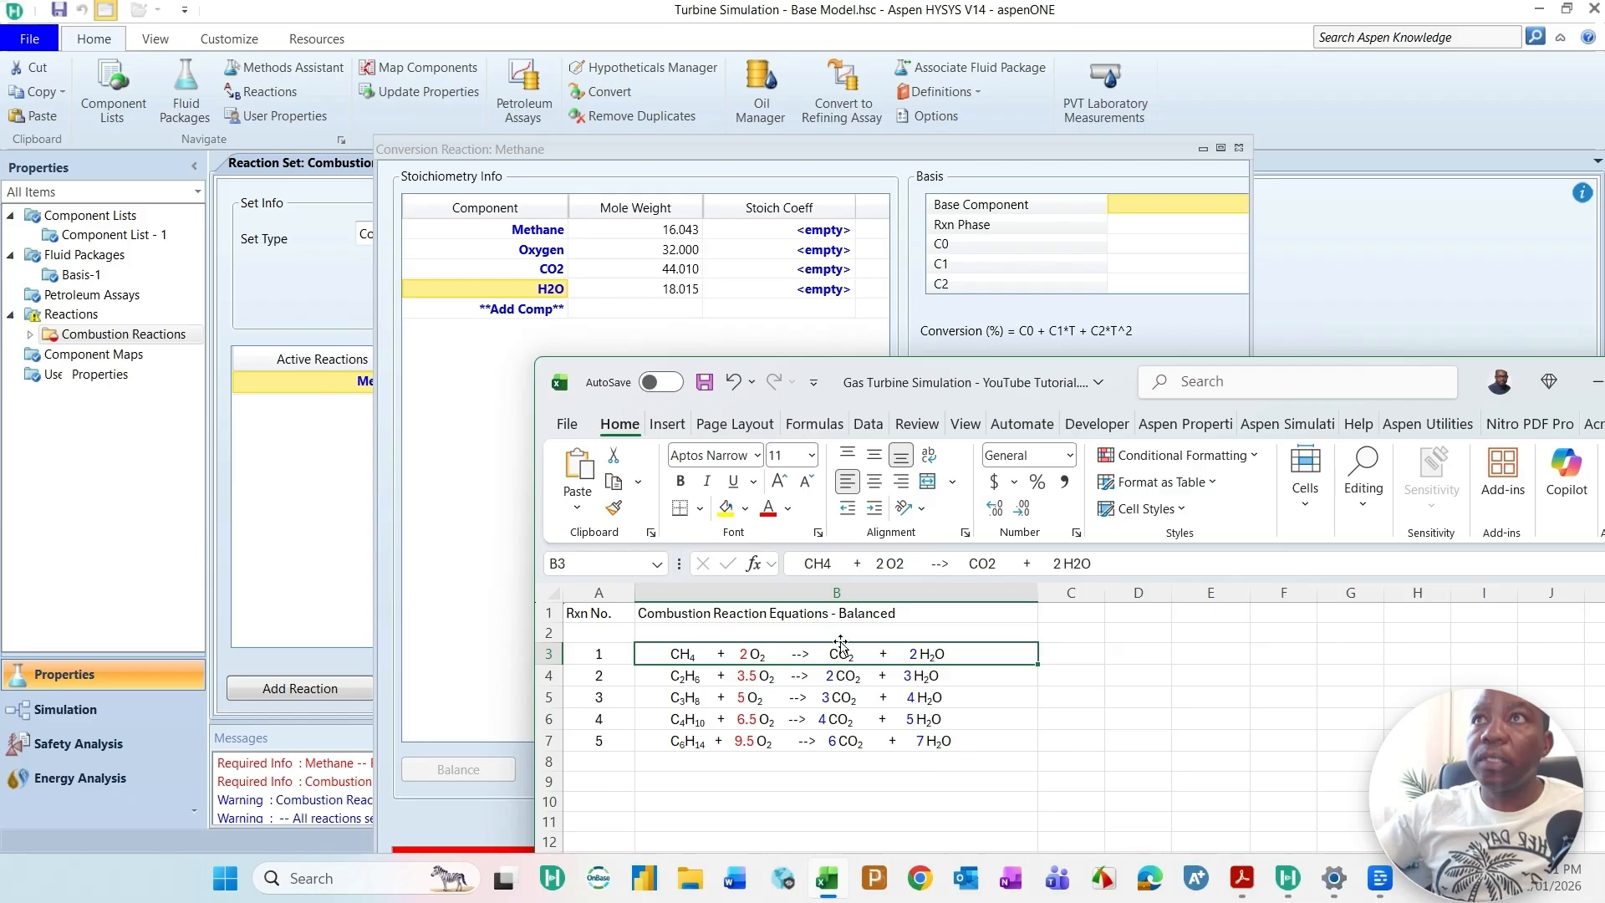
left_click(828, 237)
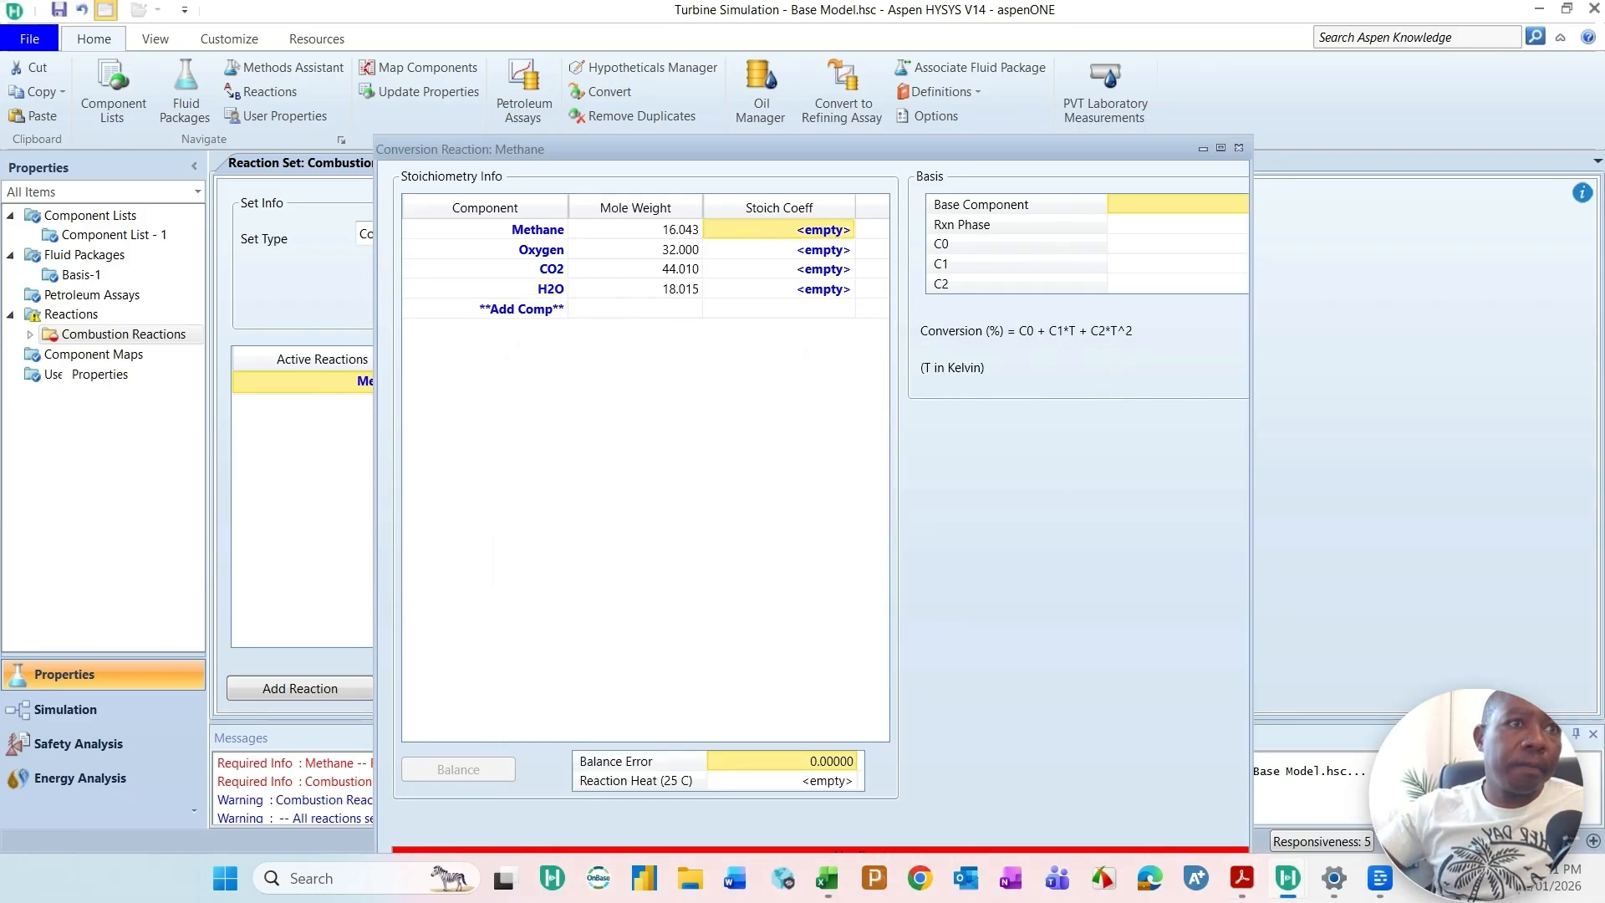
key("alt+Tab")
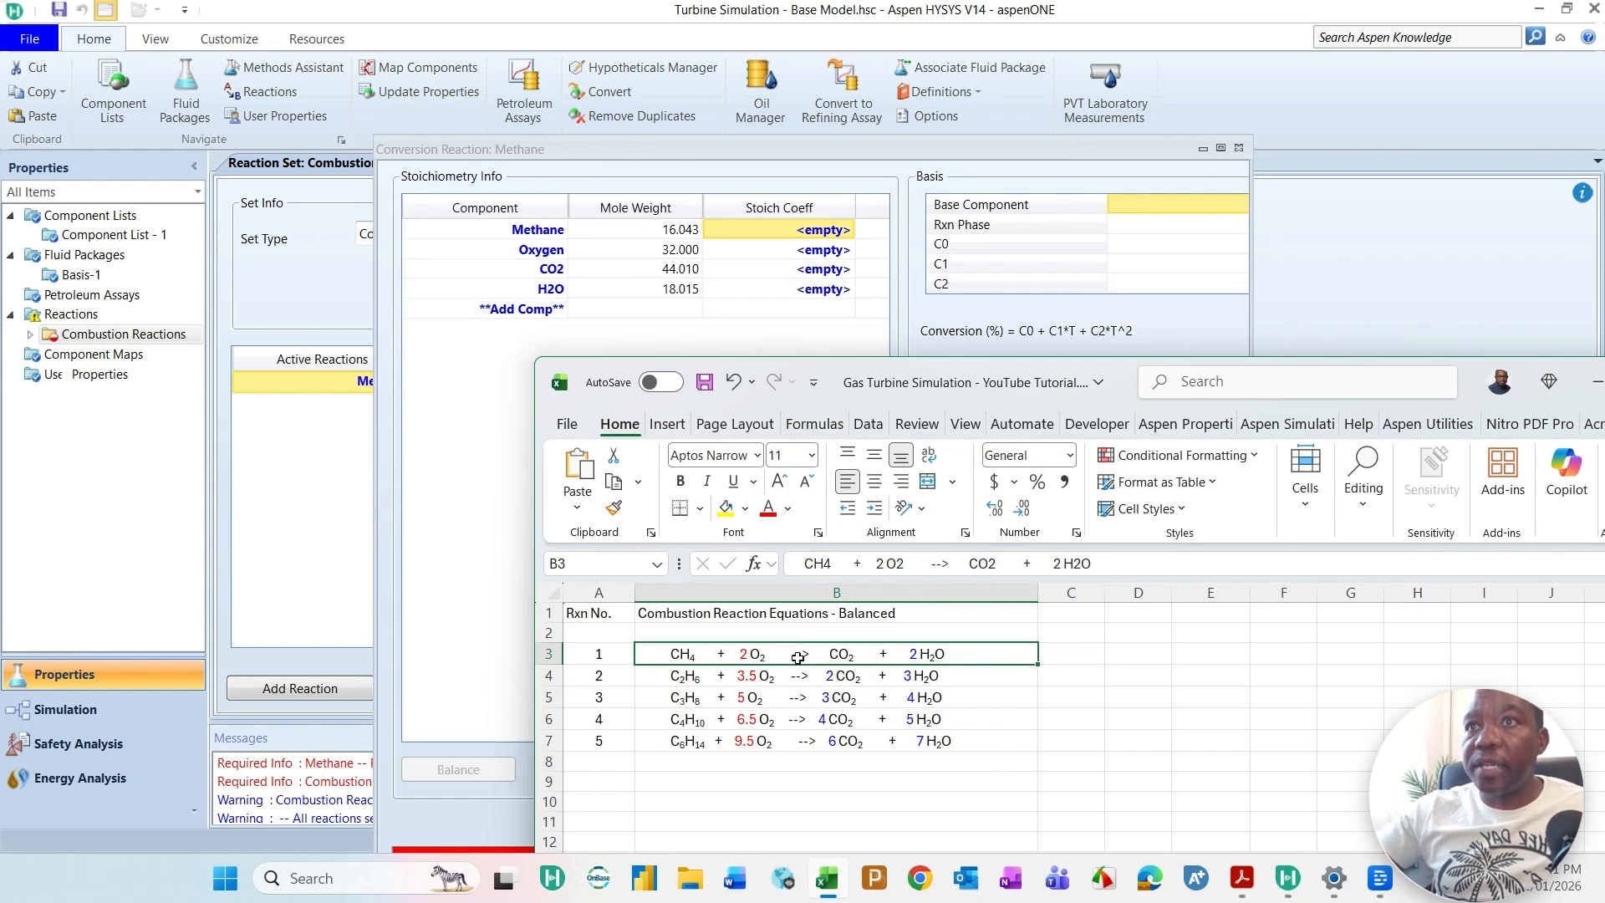
left_click_drag(1106, 393, 1392, 0)
left_click(900, 233)
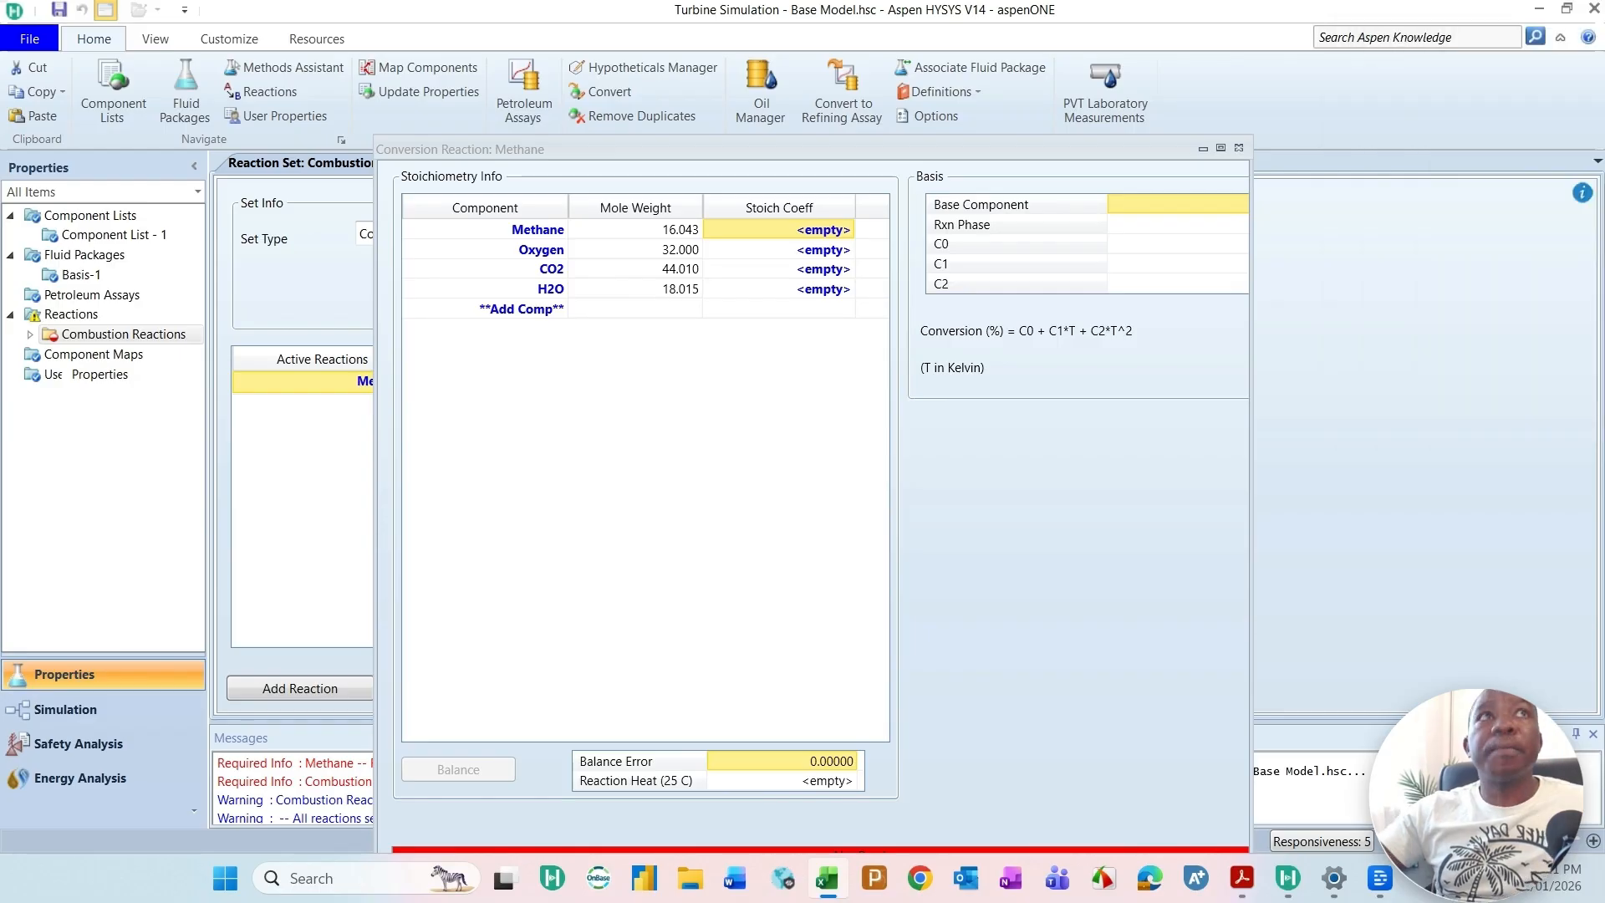
Step: Set the stoichiometric coefficients to -1 for Methane, -2 for Oxygen, 1 for CO2 and 2 for H2O
left_click(836, 234)
type("-1")
left_click(824, 256)
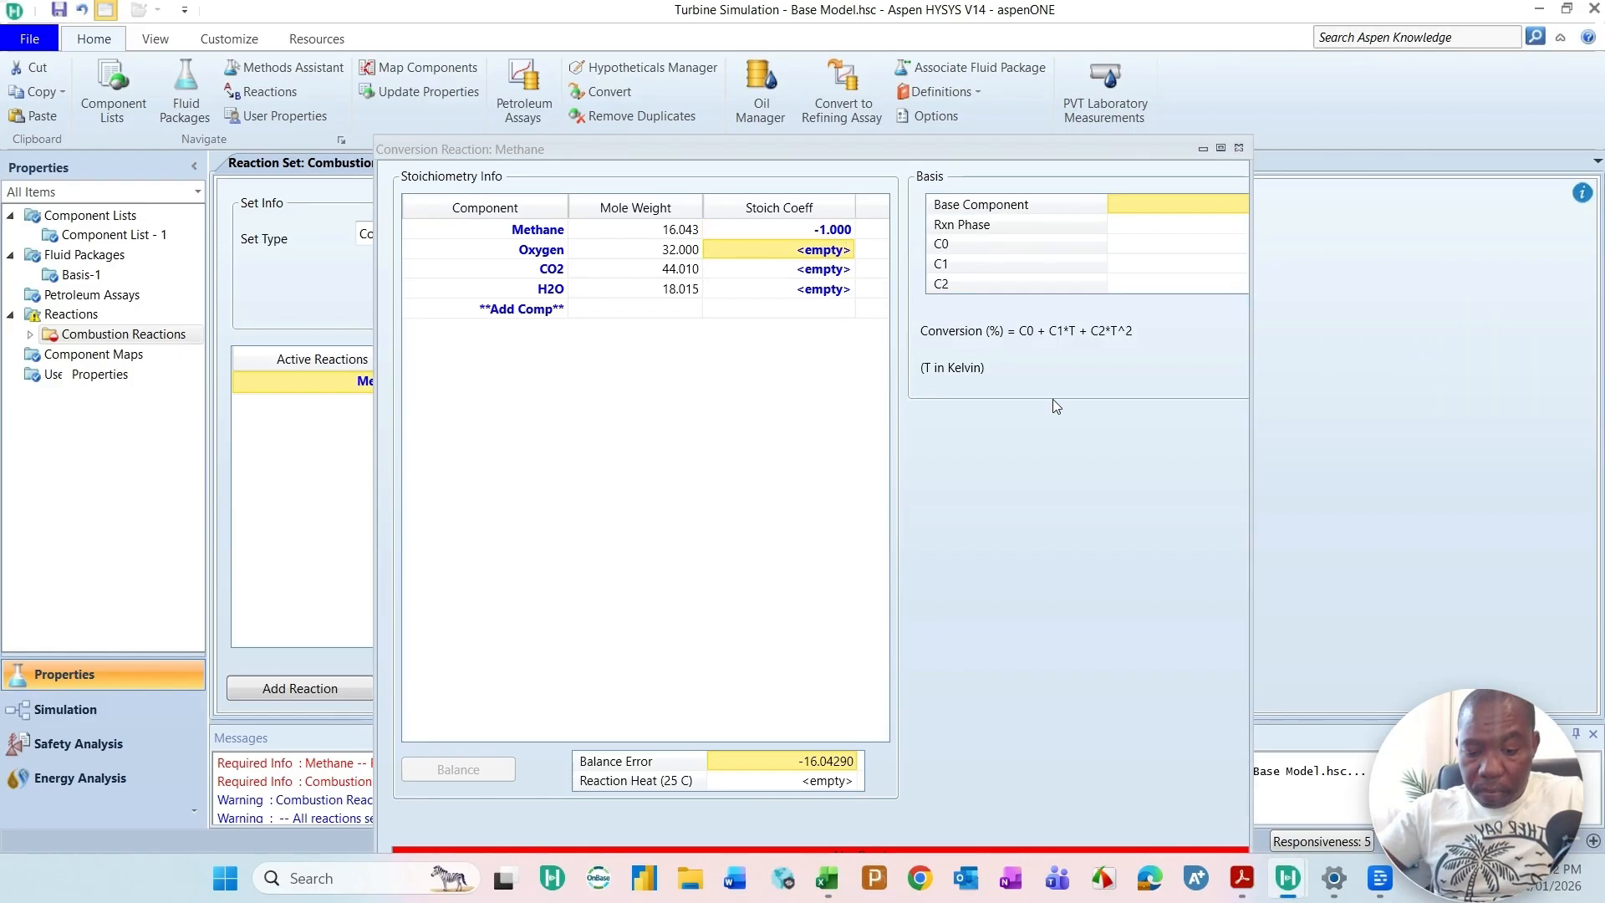
type("-2")
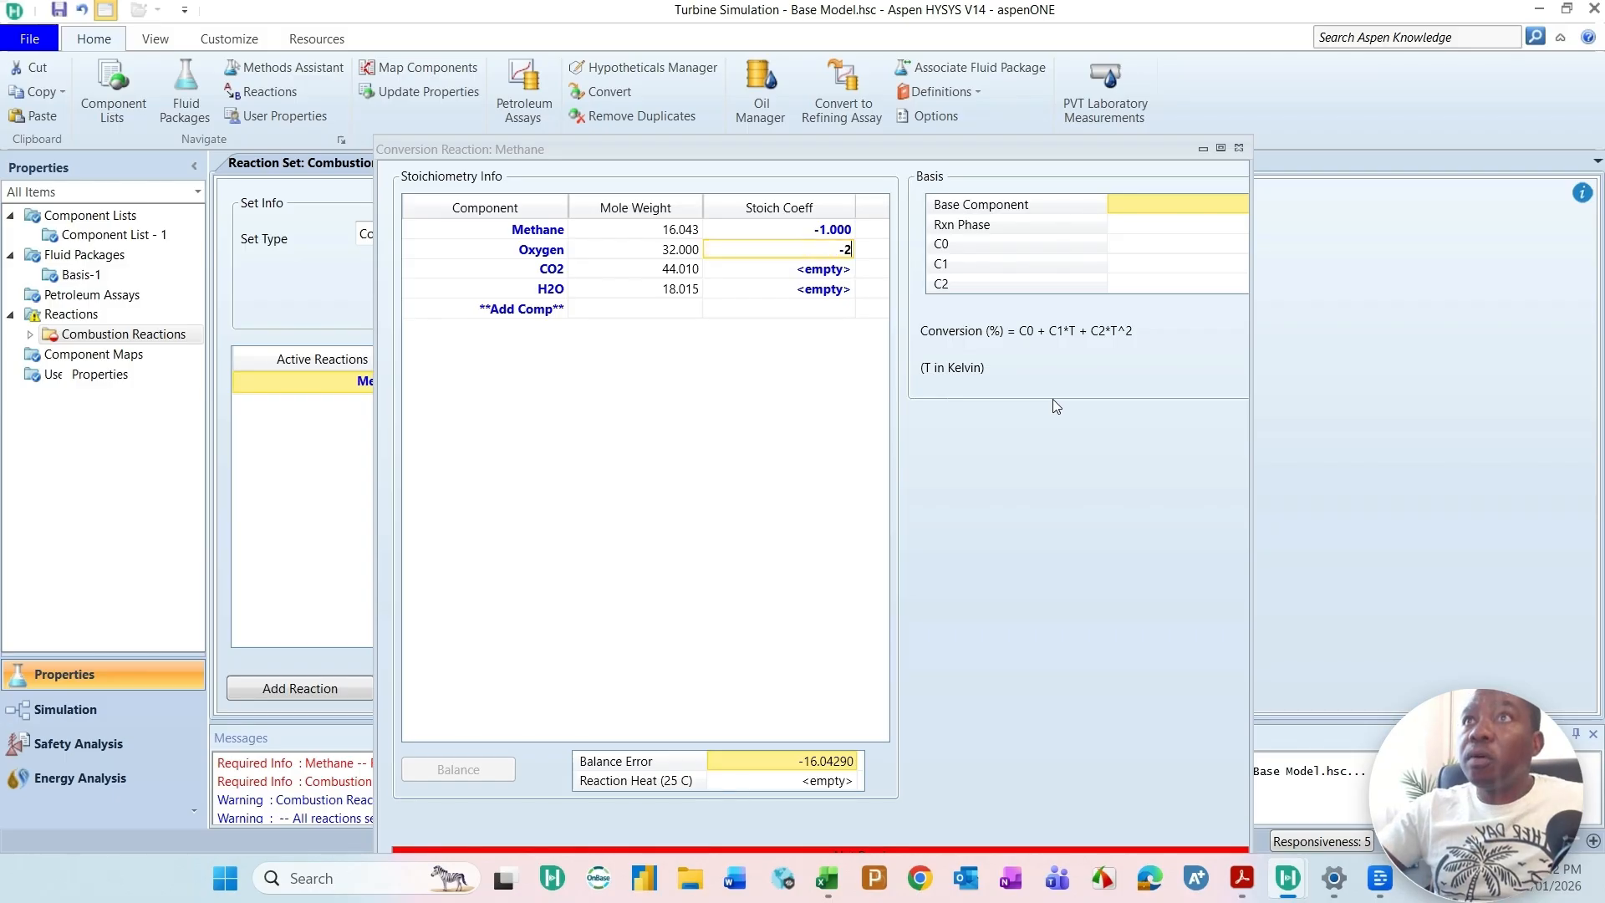
left_click(815, 274)
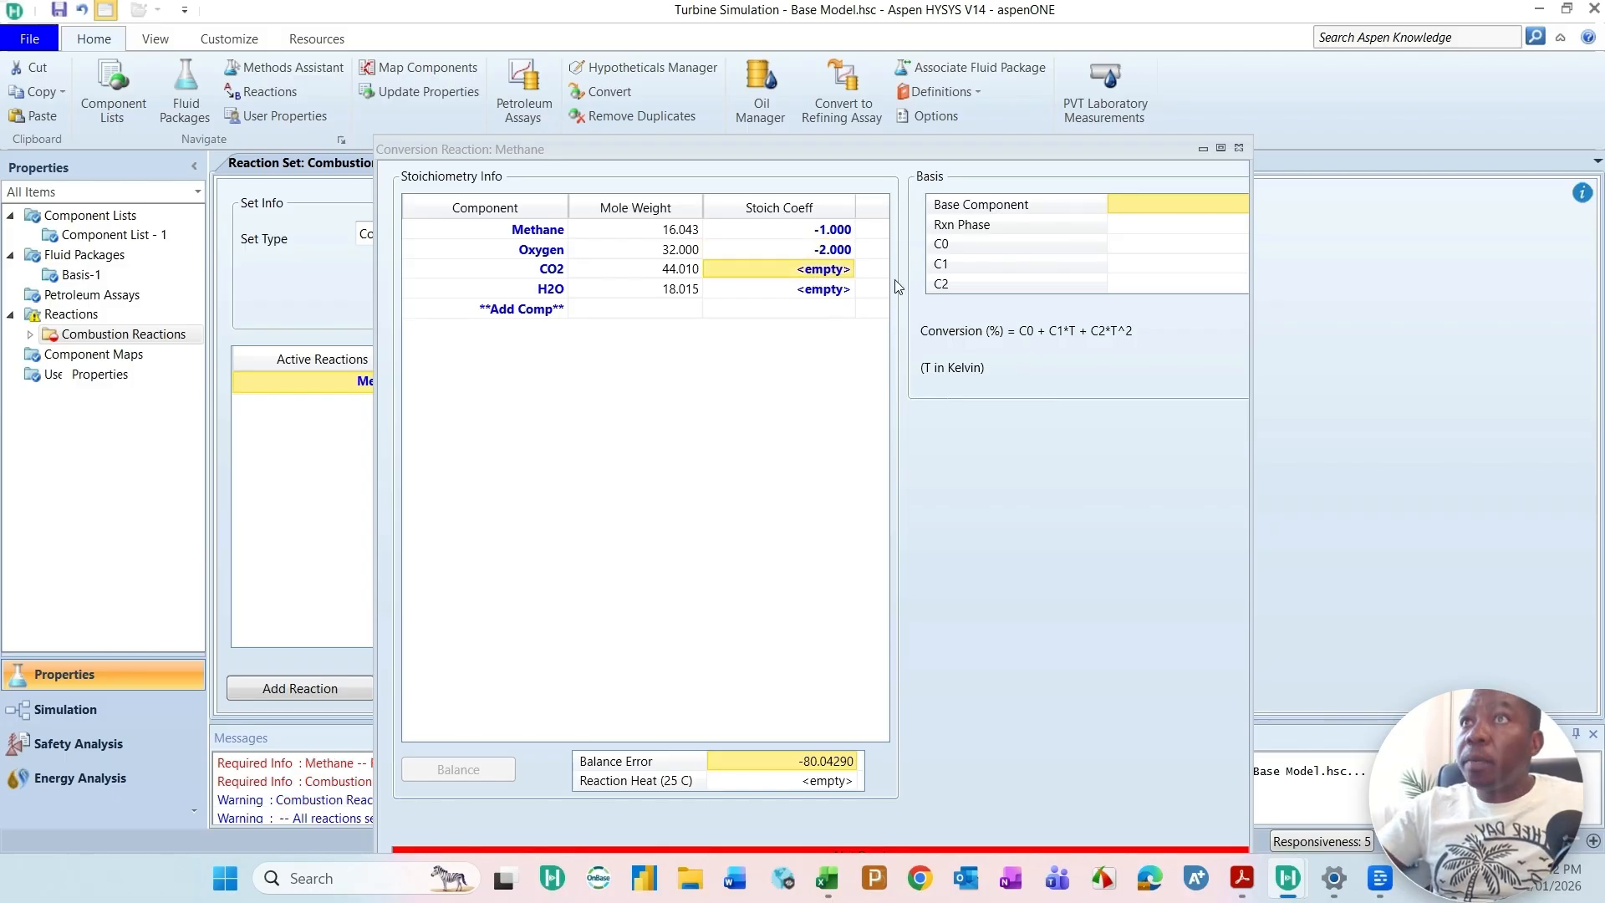
type("1")
left_click(801, 309)
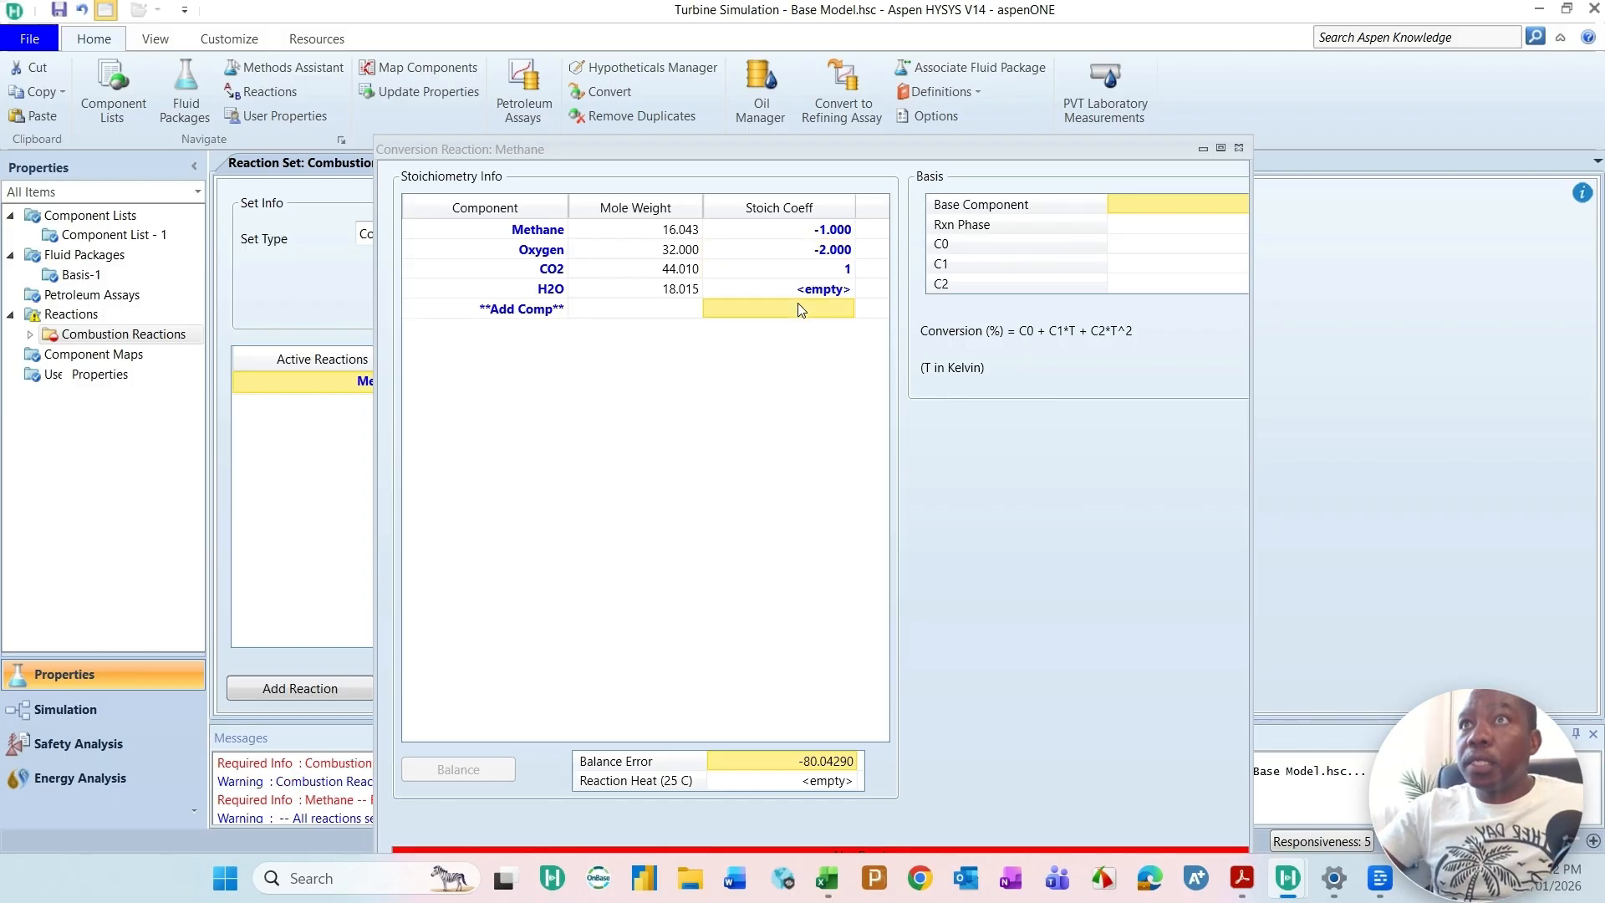
left_click(822, 295)
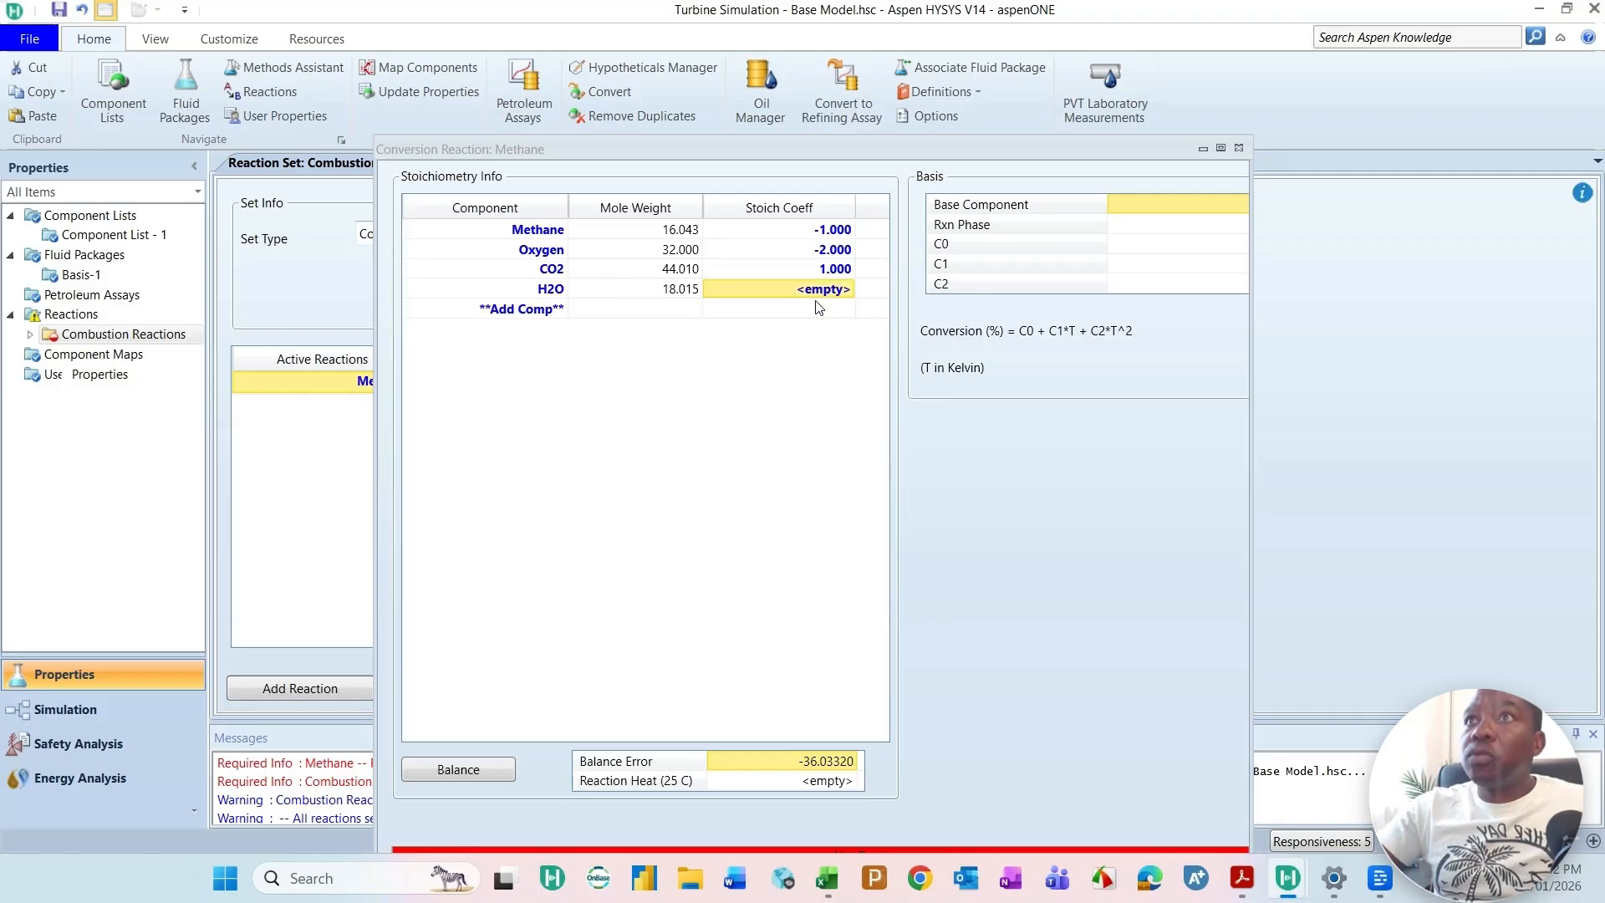
type("2")
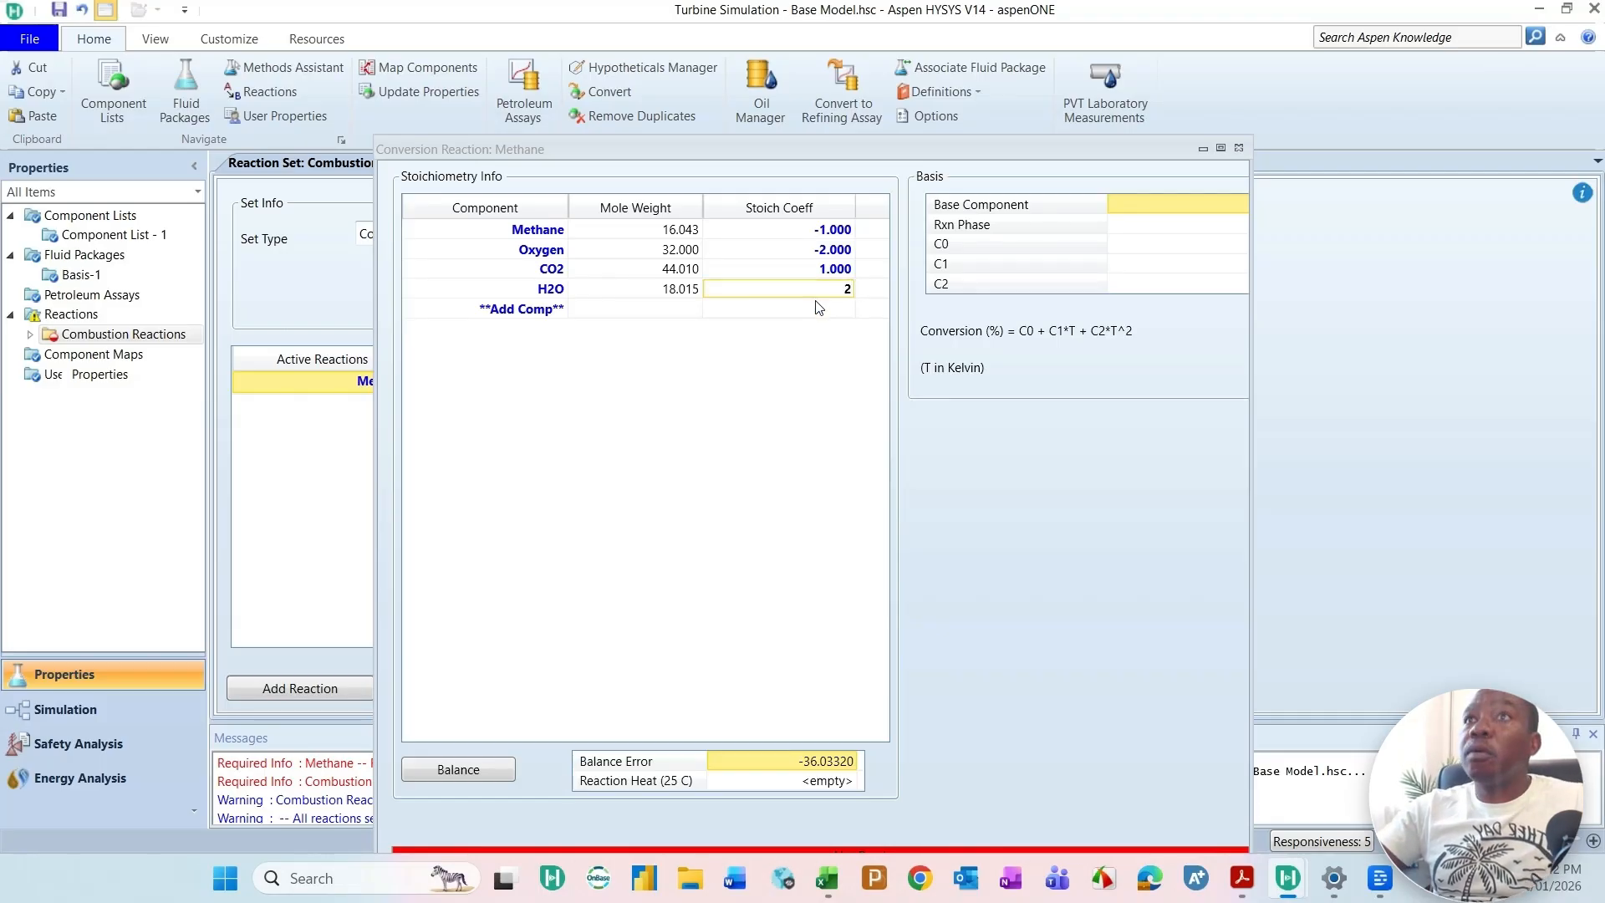
key("Return")
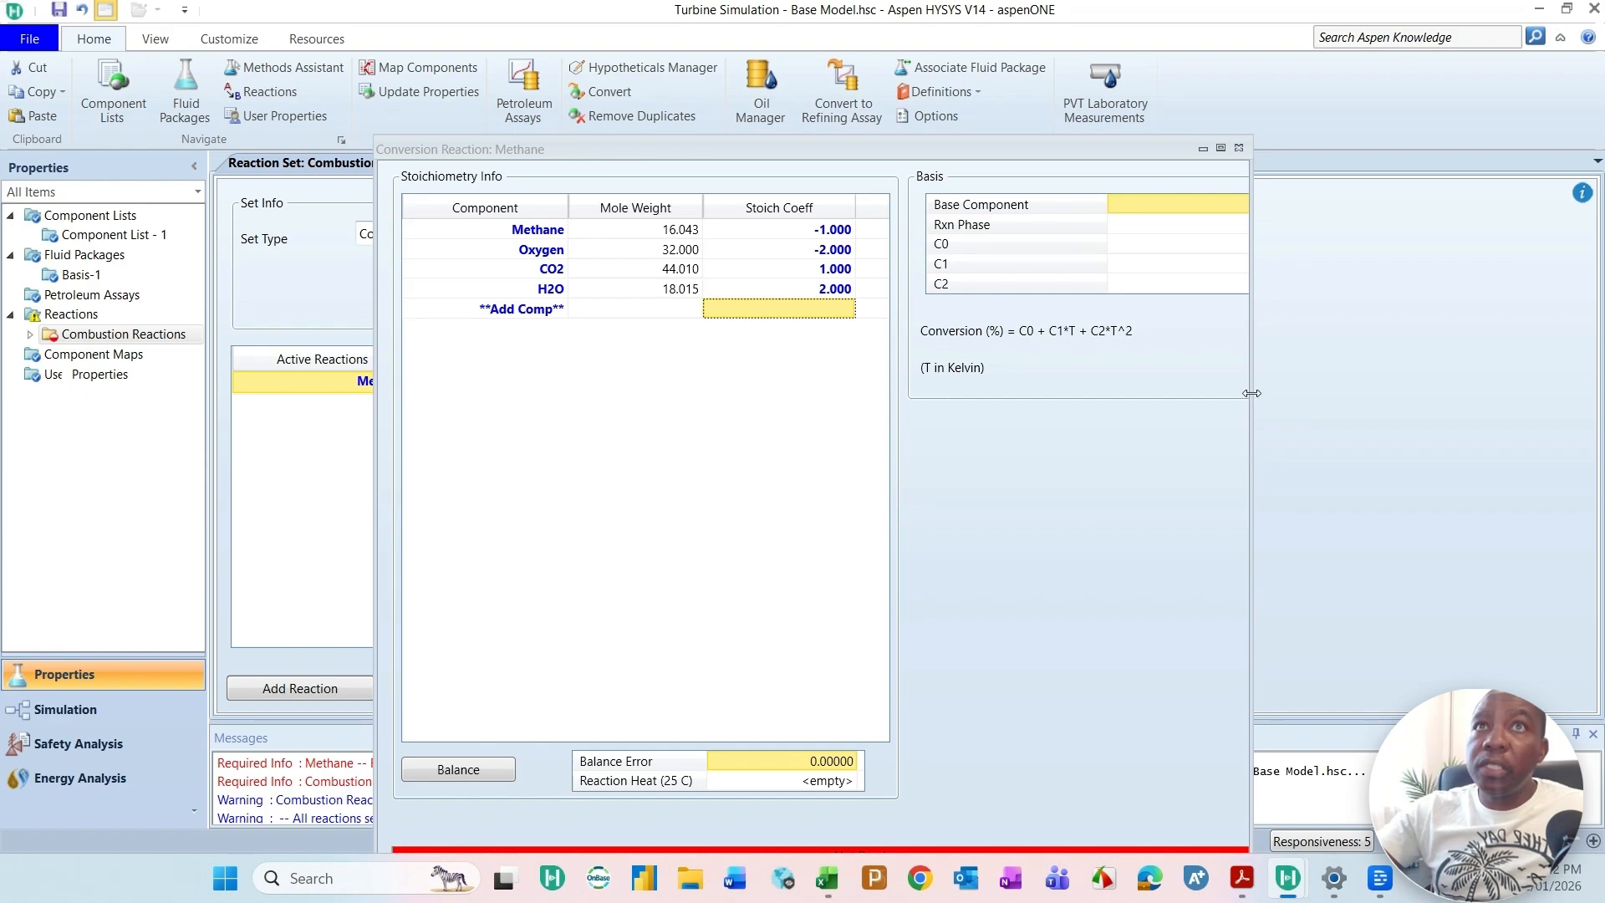
Step: Keep Methane as the reaction's base component and choose Overall as its reaction phase
left_click_drag(1251, 393, 1406, 393)
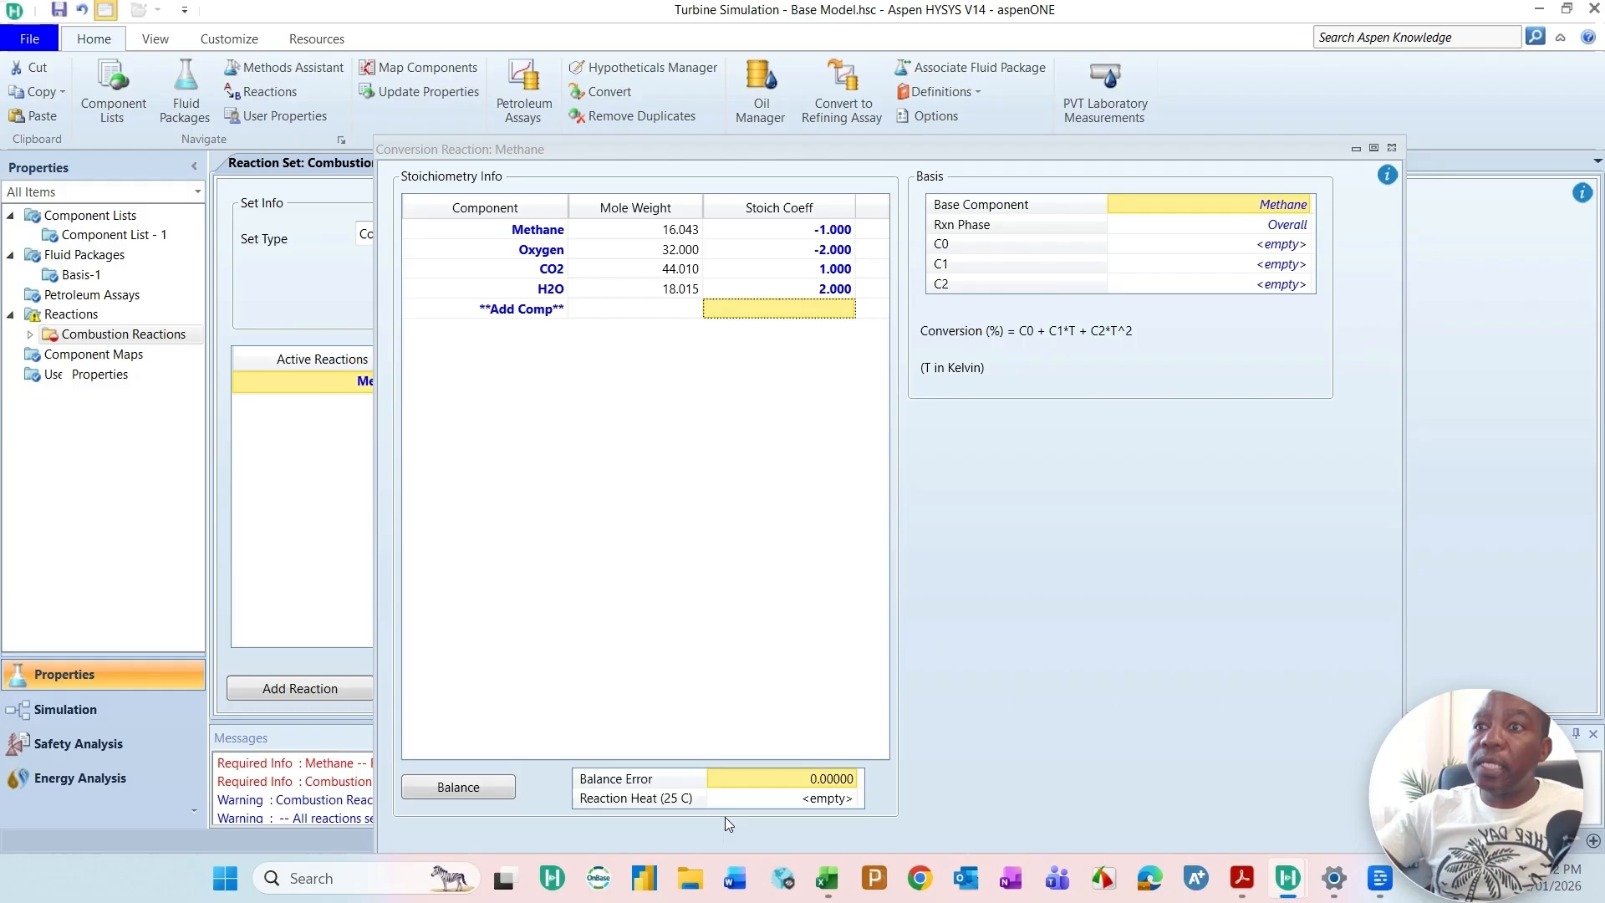
left_click(1288, 207)
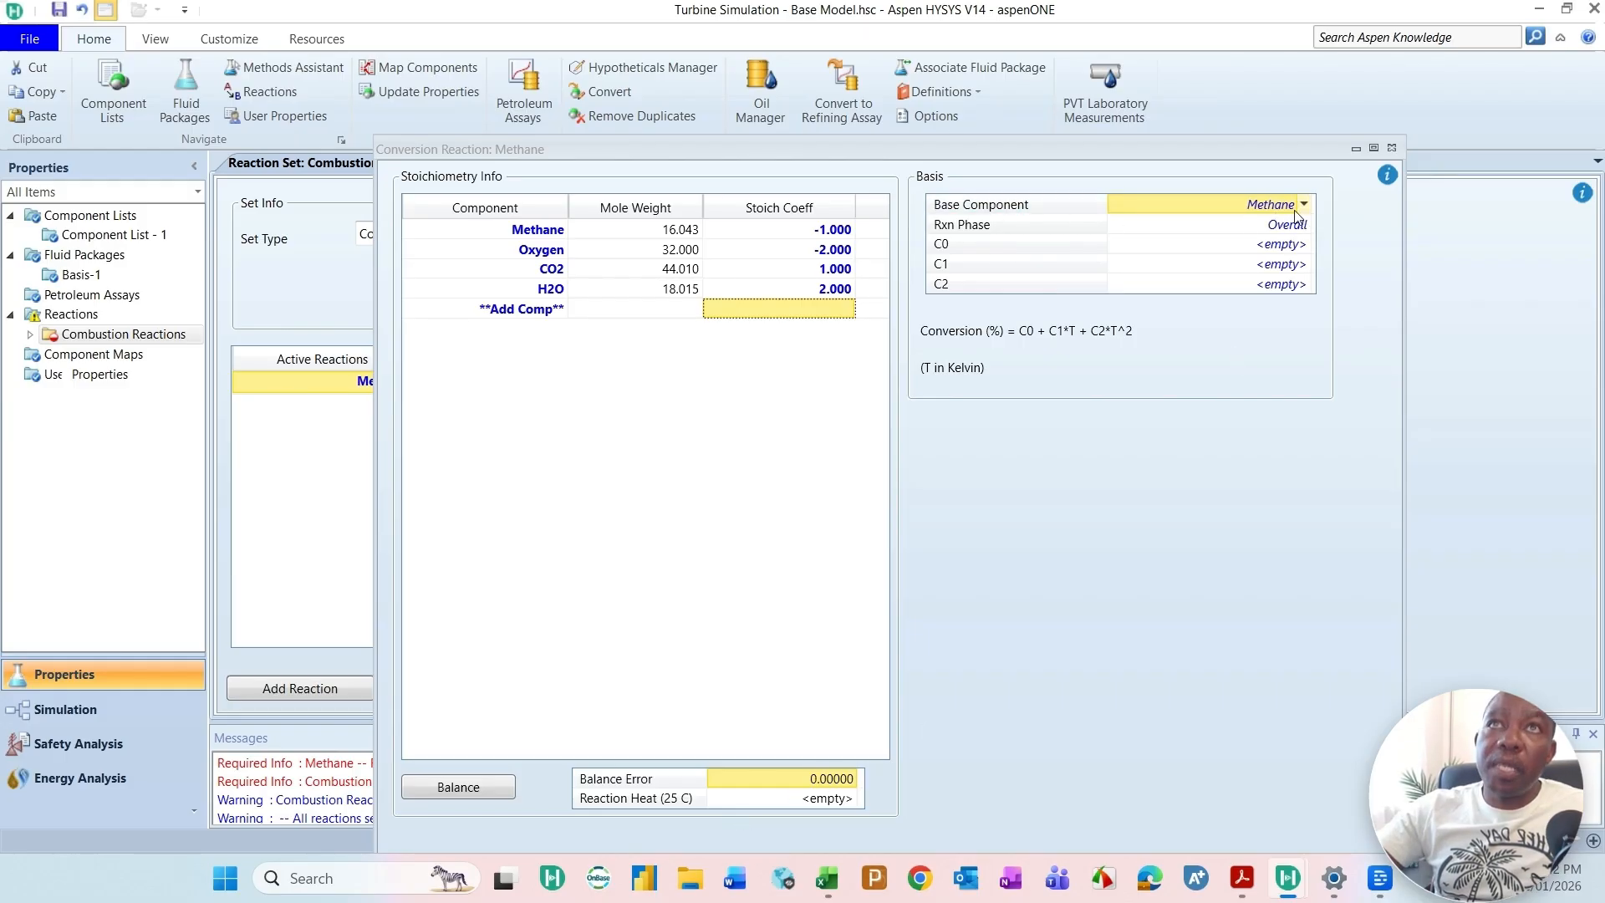
left_click(1281, 226)
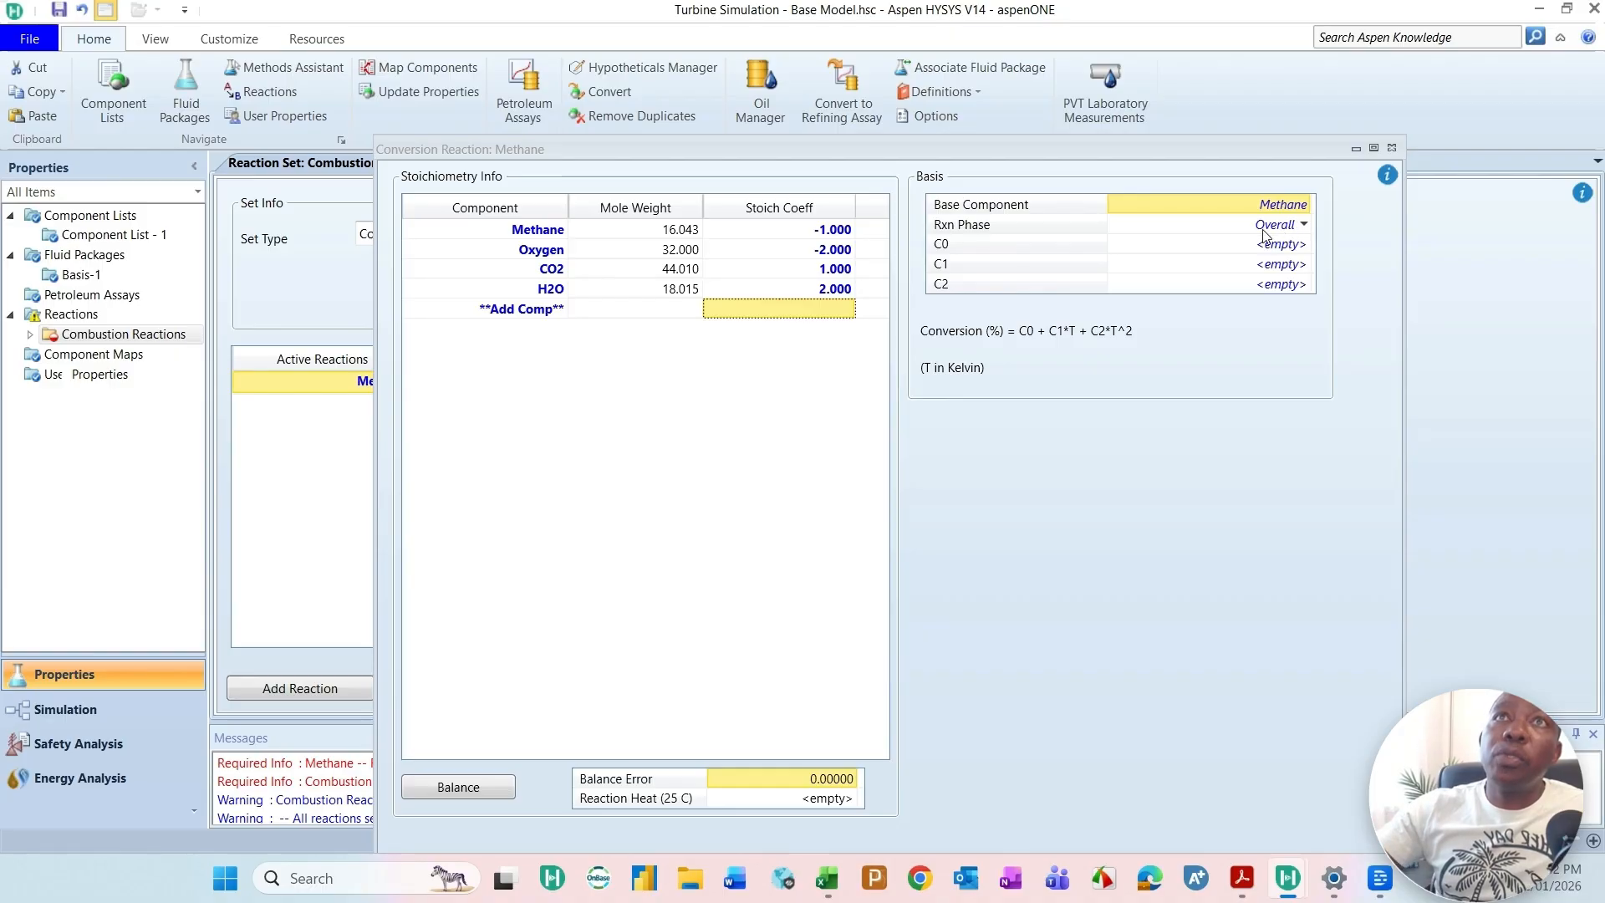
left_click(1305, 227)
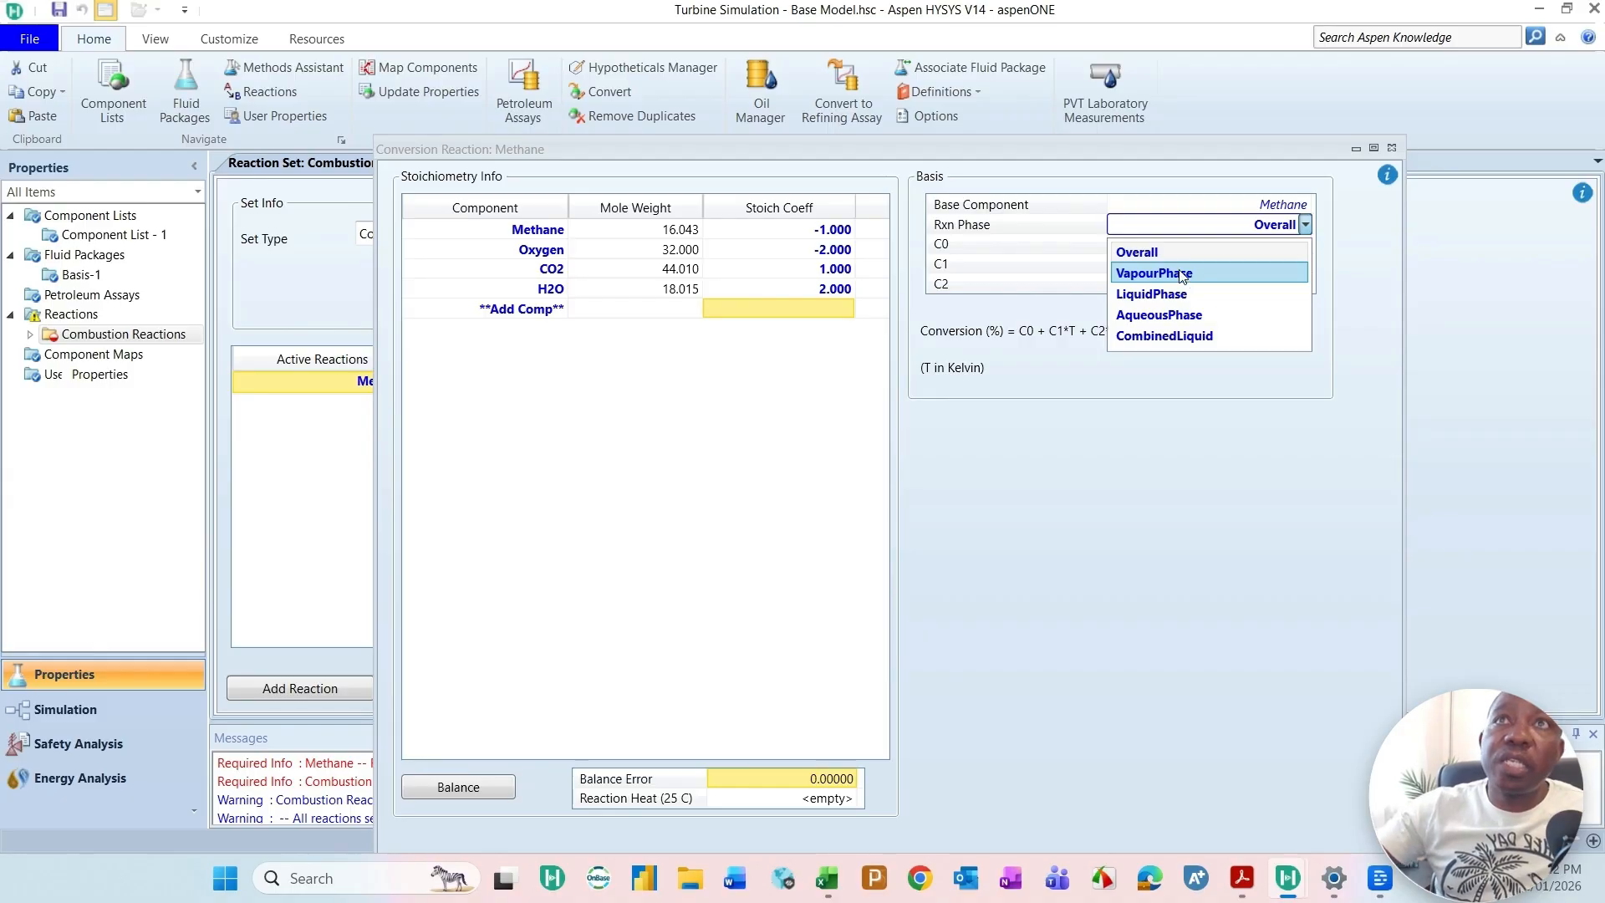
left_click(1154, 252)
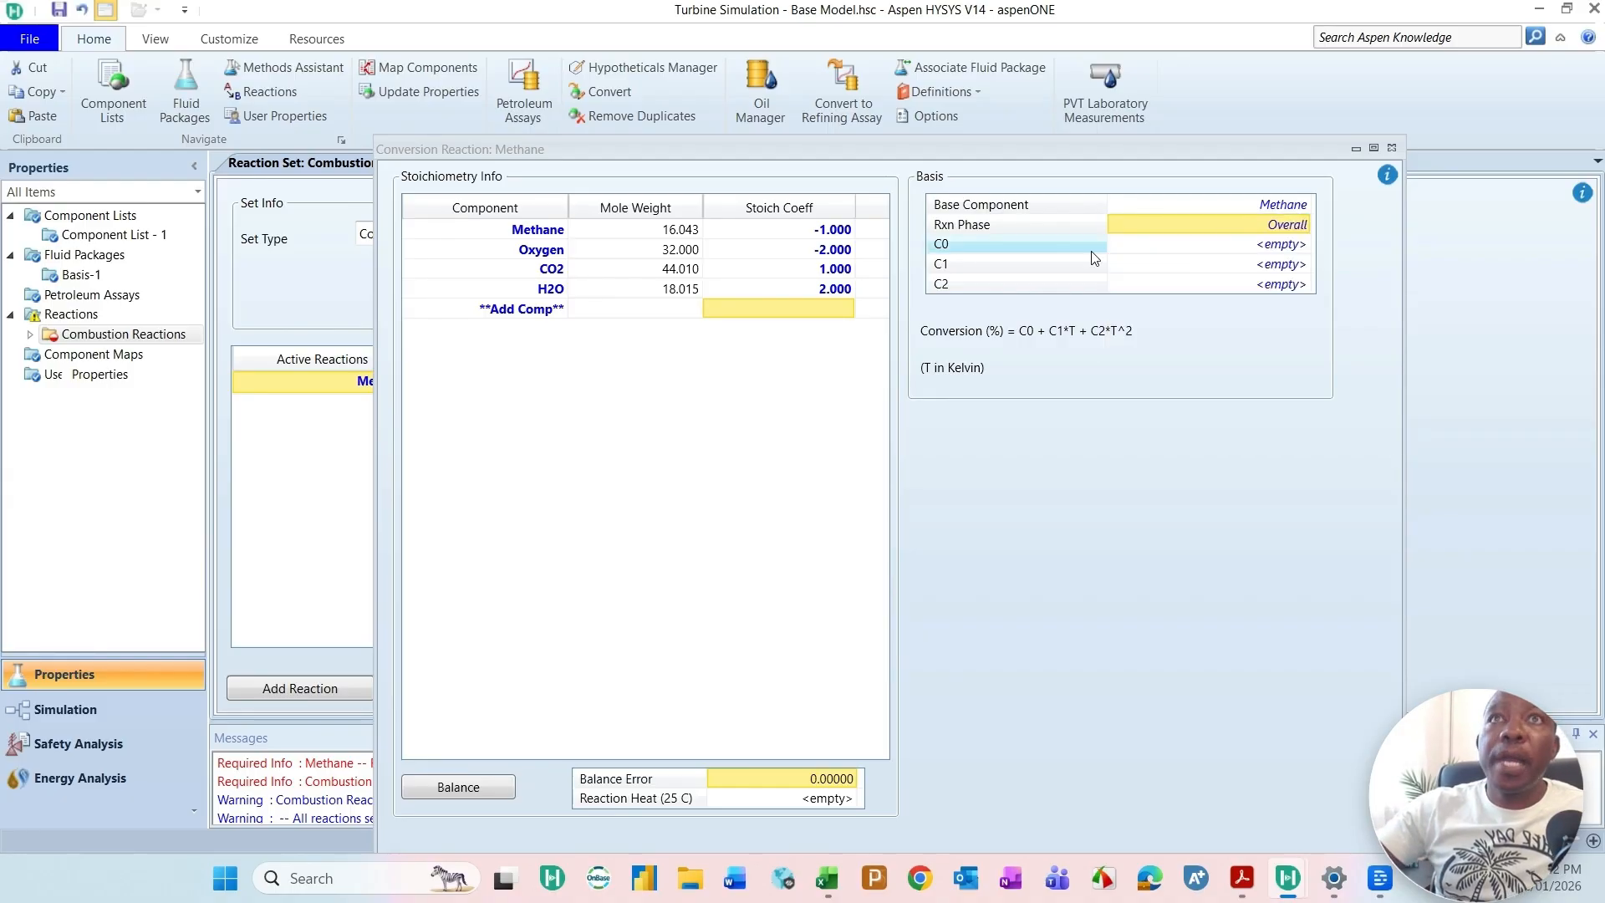
Step: Set the Methane reaction's conversion coefficient C0 to 100 and close the reaction's window
left_click(1260, 245)
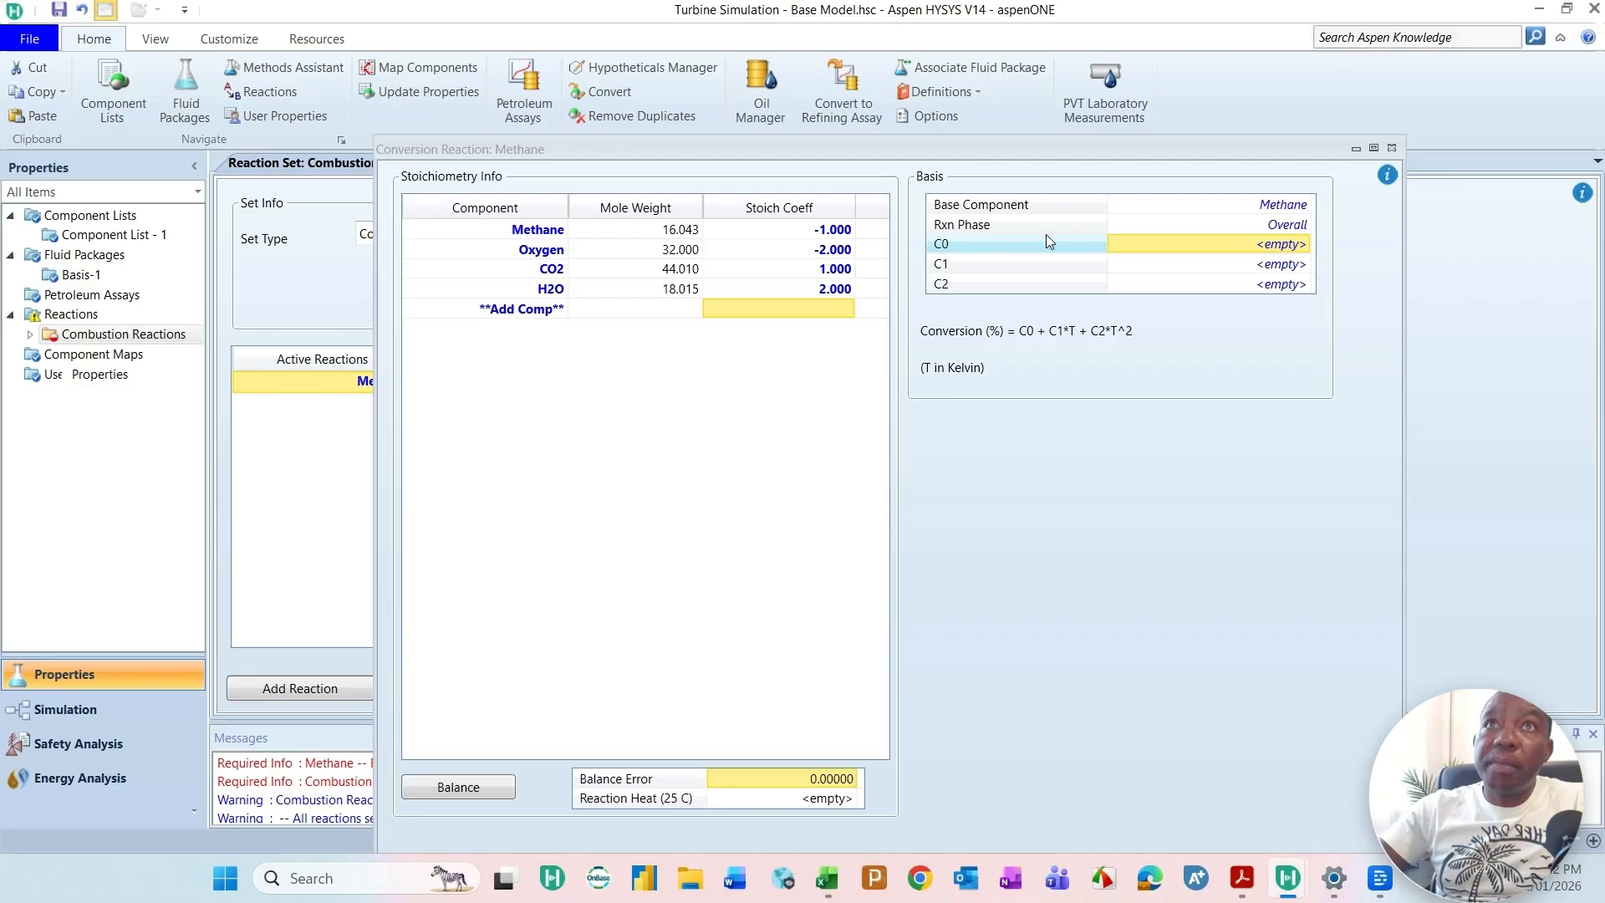
type("1000")
key("BackSpace")
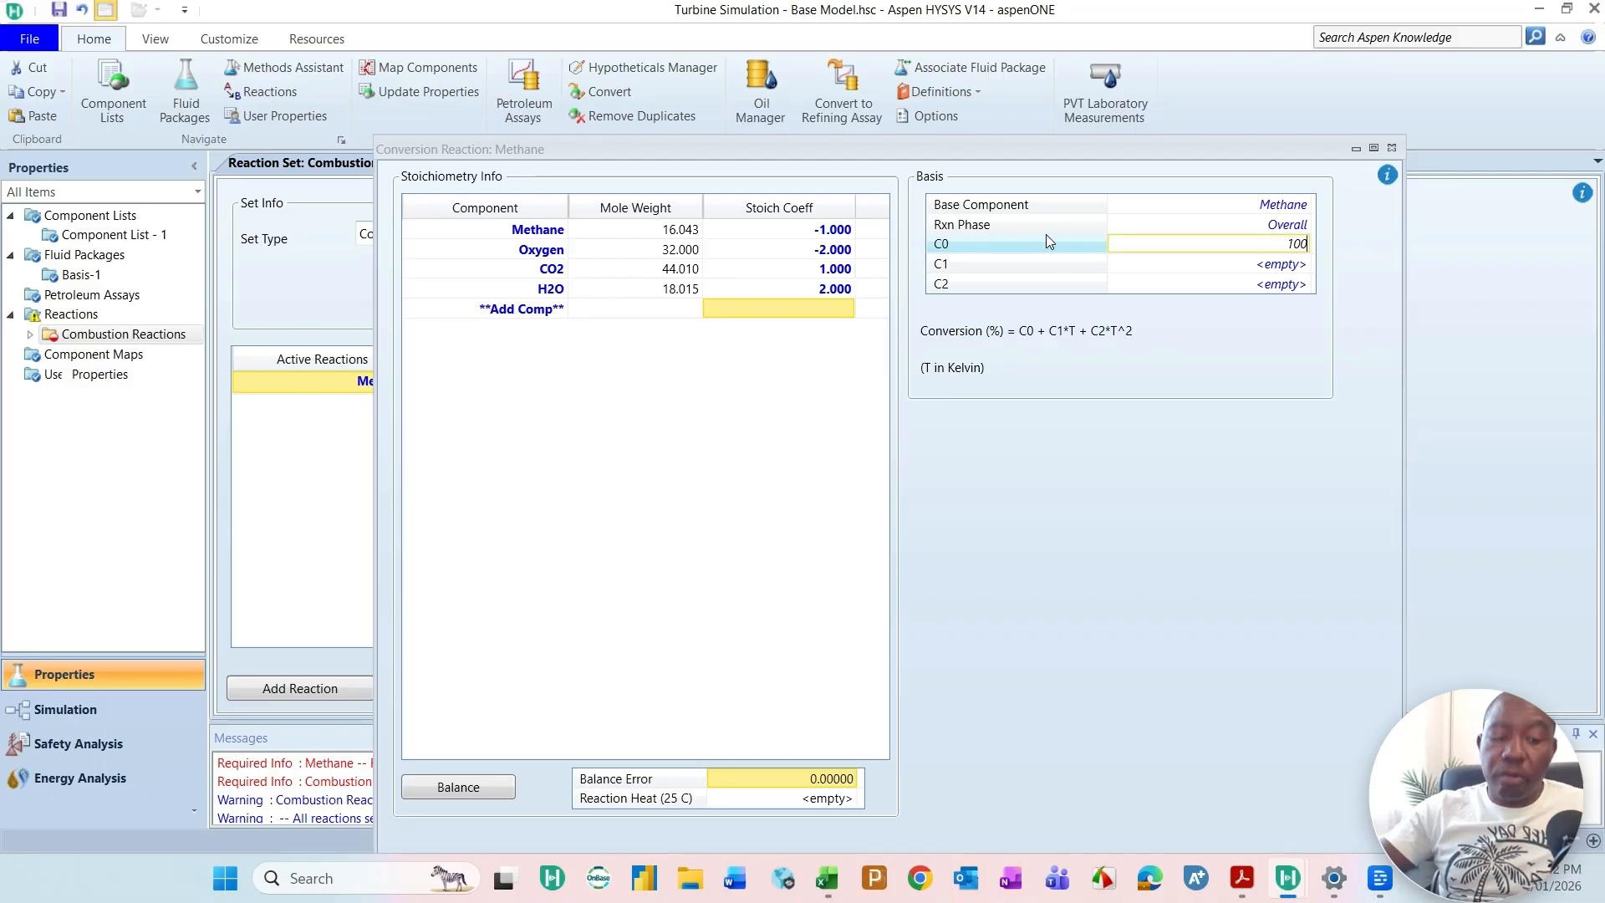
key("Return")
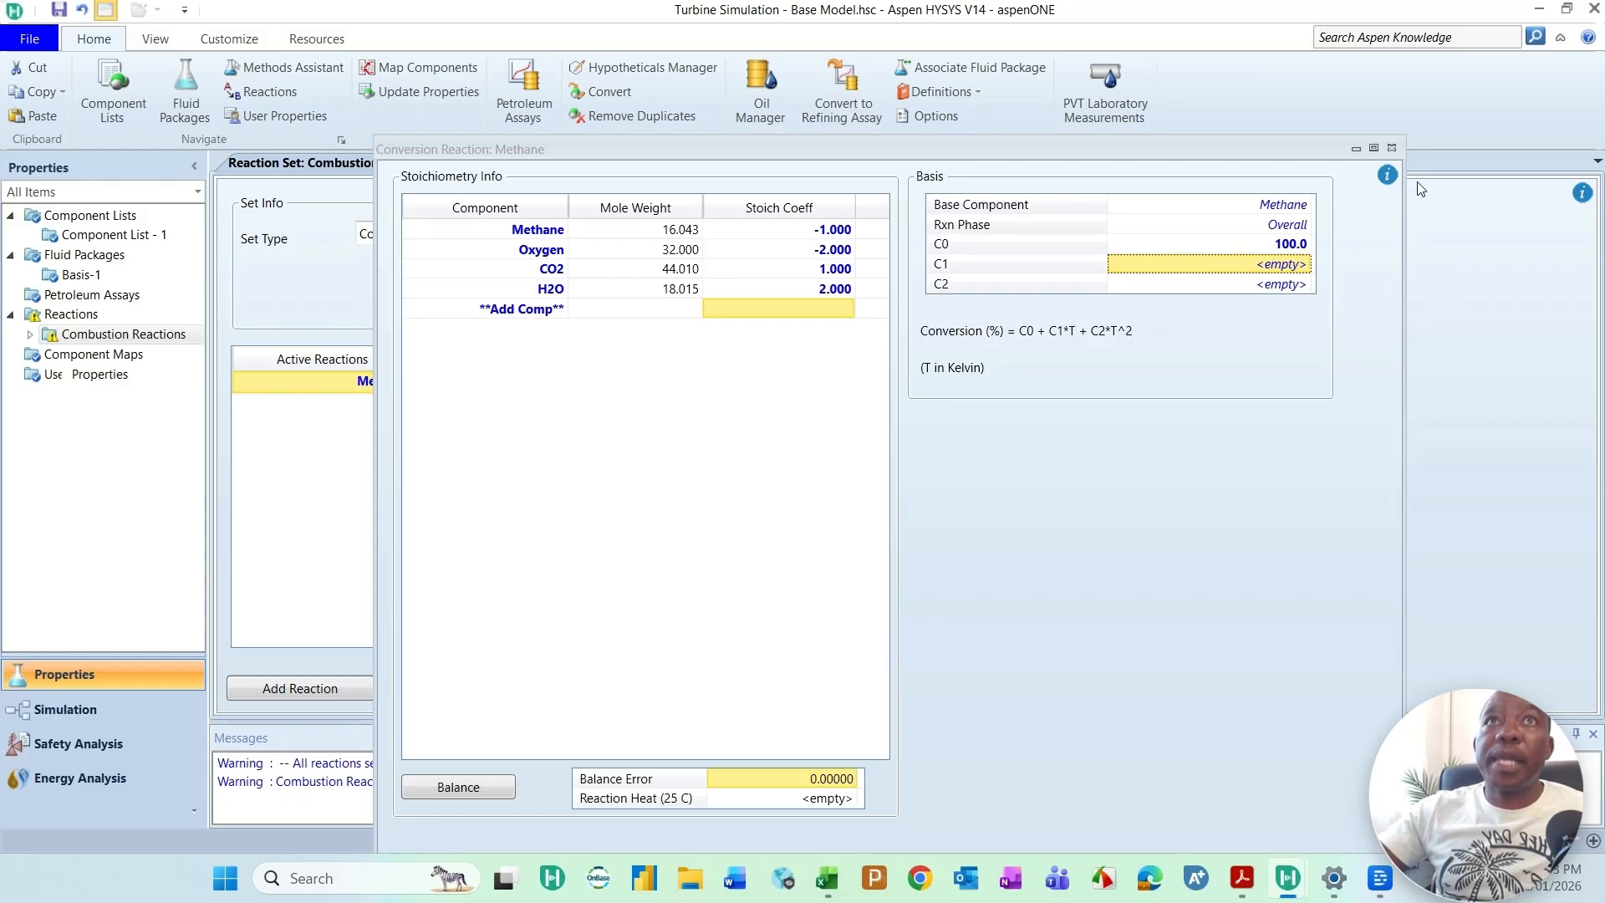
left_click(1392, 148)
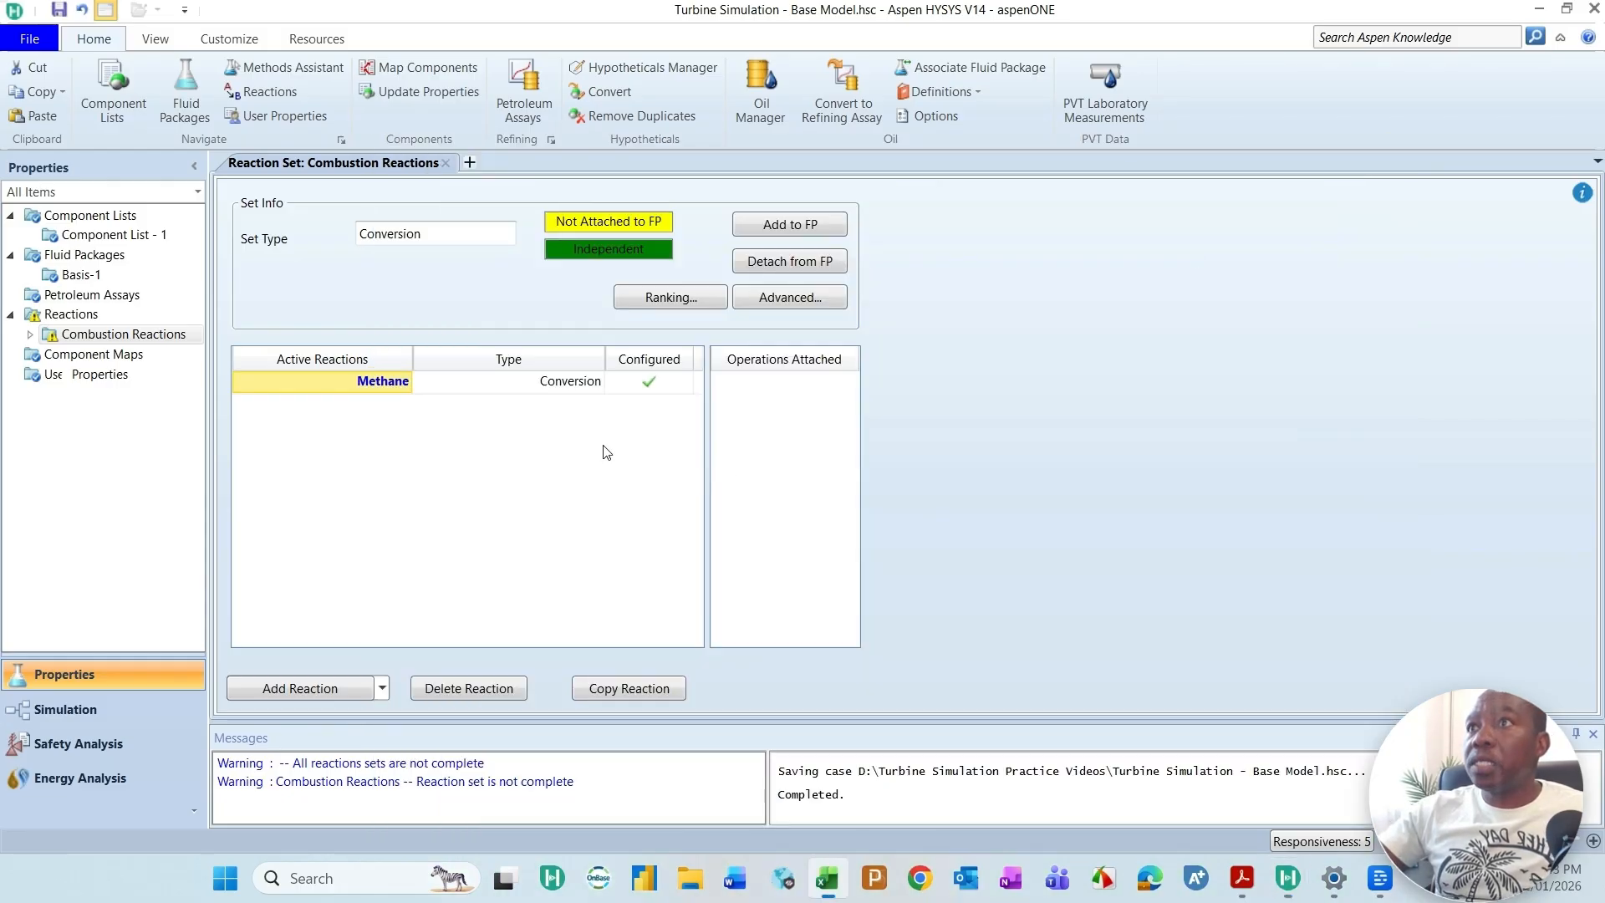
Step: Add a second HYSYS Conversion reaction to the Combustion Reactions set and open it for editing
double_click(491, 631)
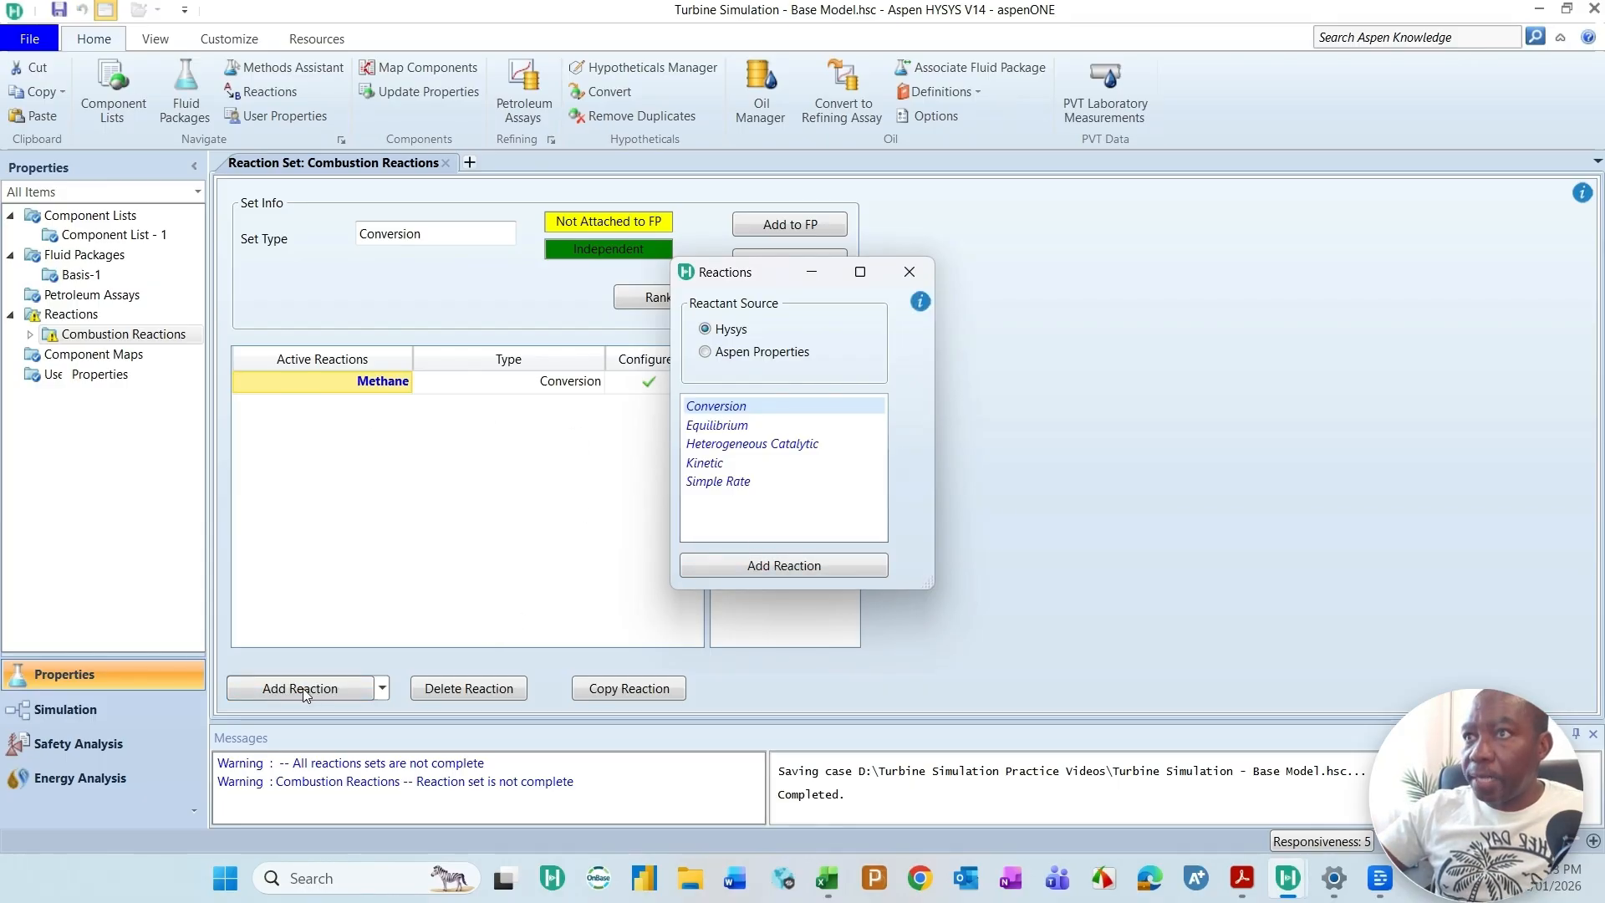
left_click(801, 563)
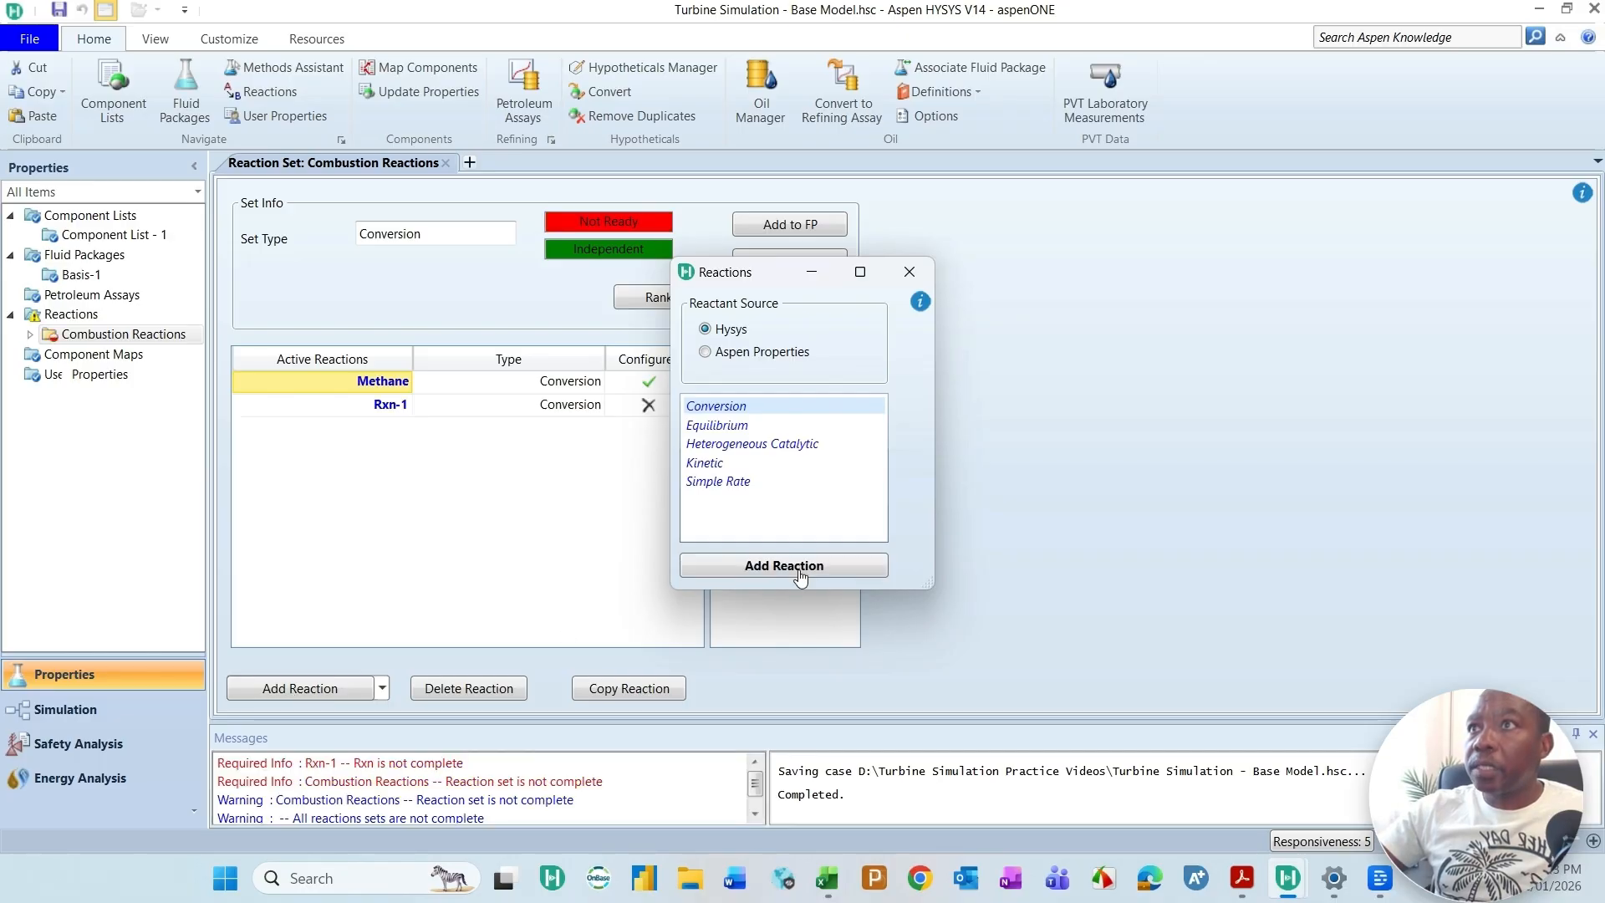
left_click(925, 270)
double_click(376, 406)
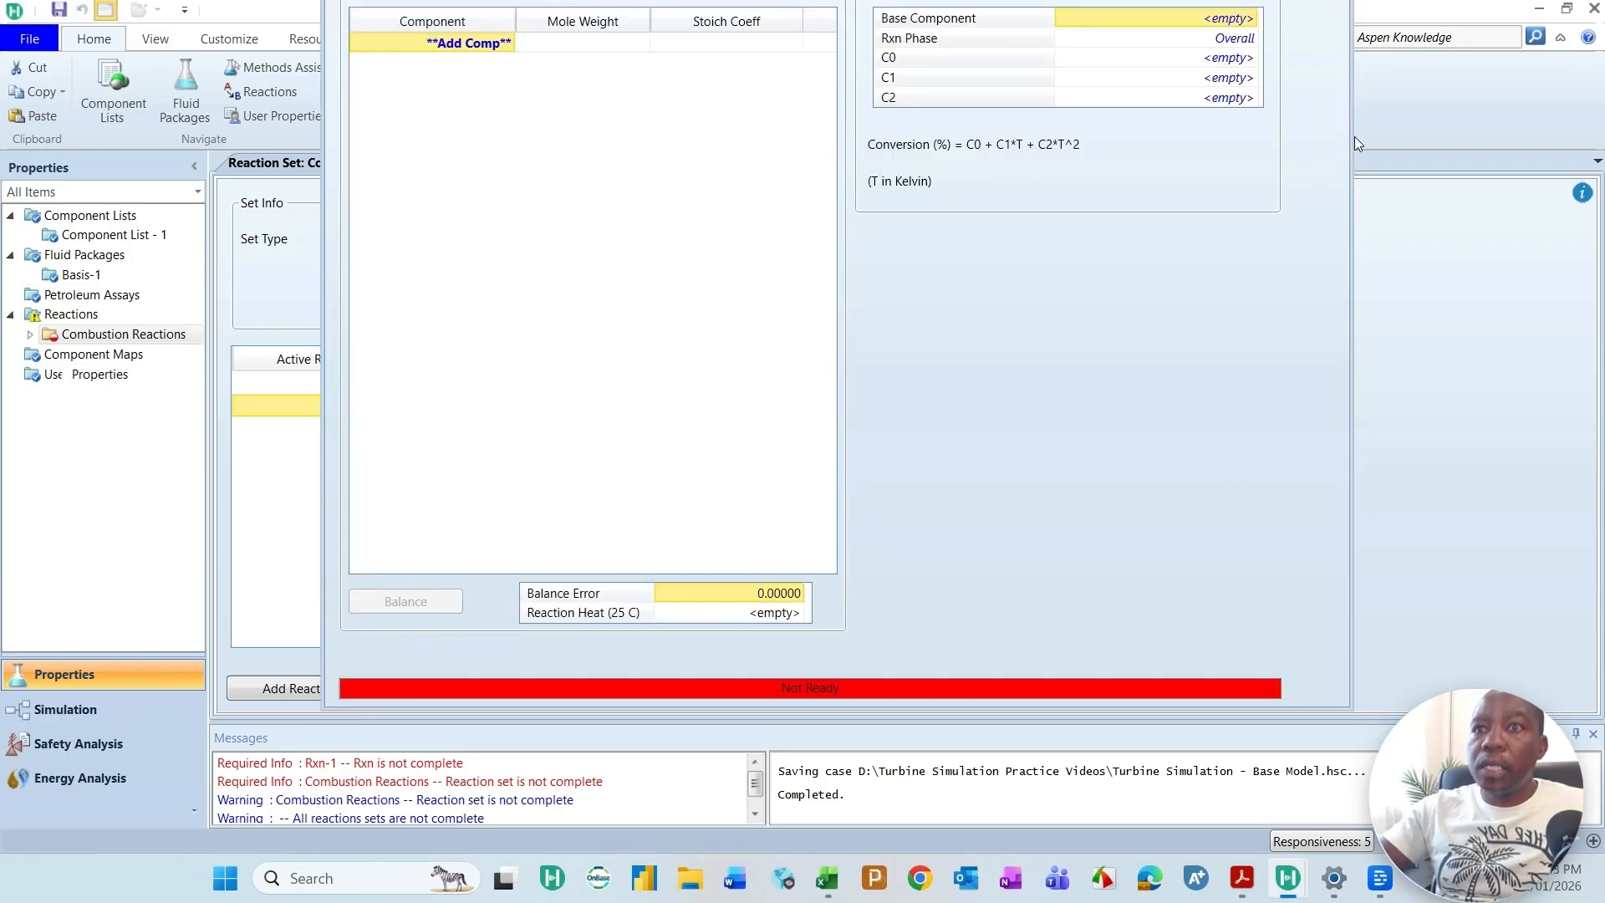
double_click(1051, 720)
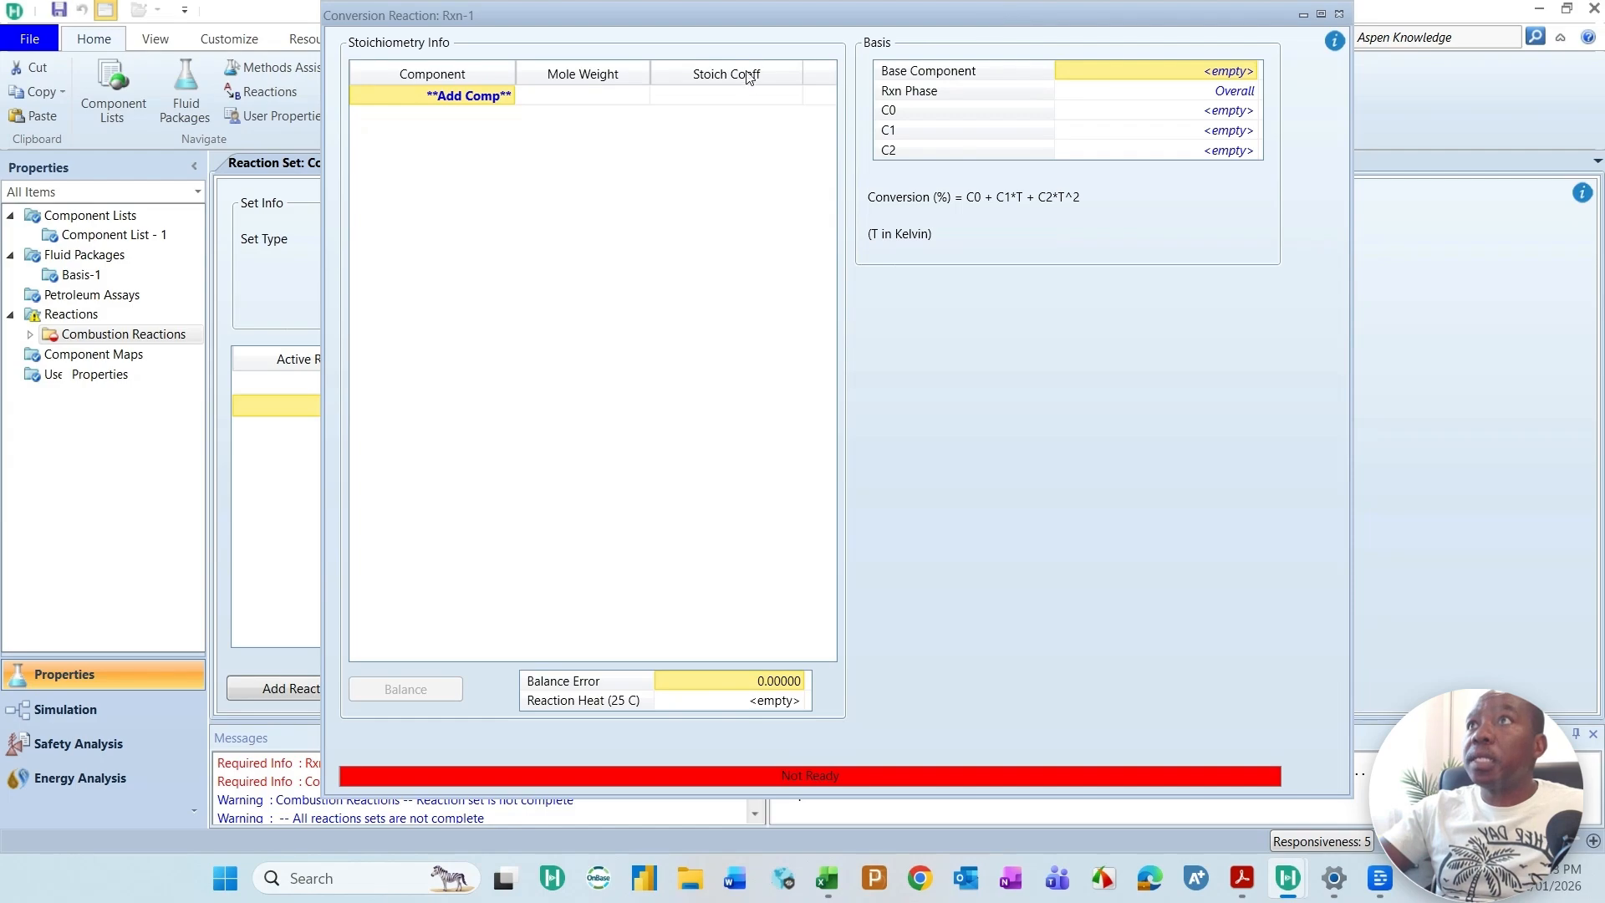
Step: Add Ethane, Oxygen, CO2 and H2O as the new reaction's stoichiometry components
left_click(512, 96)
left_click(508, 95)
left_click(386, 145)
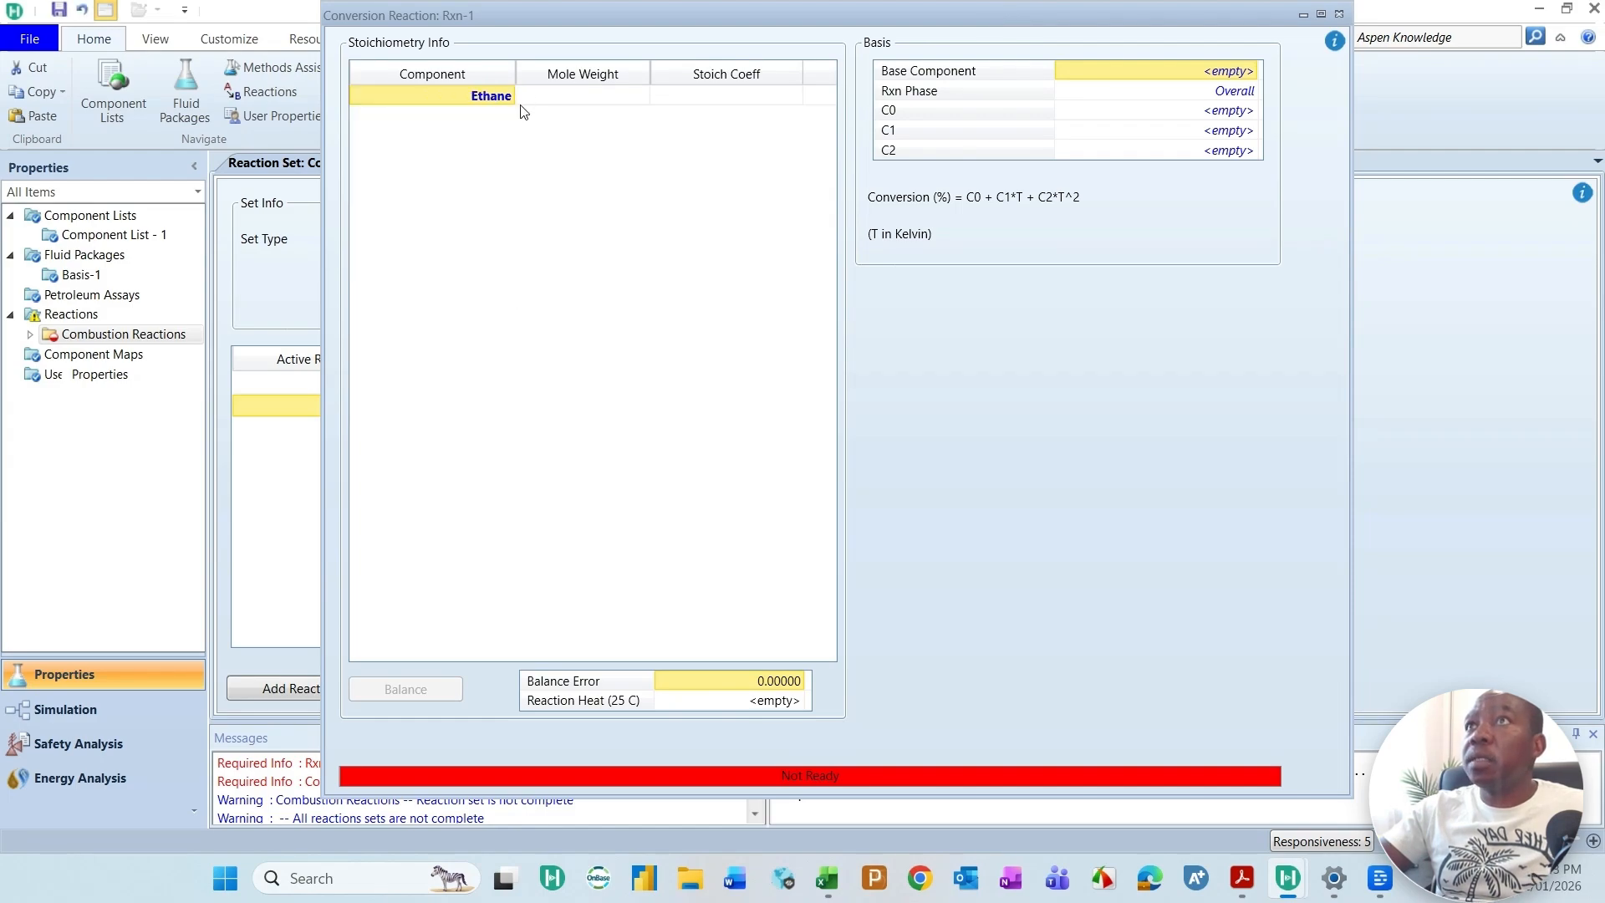
left_click(512, 117)
left_click(510, 117)
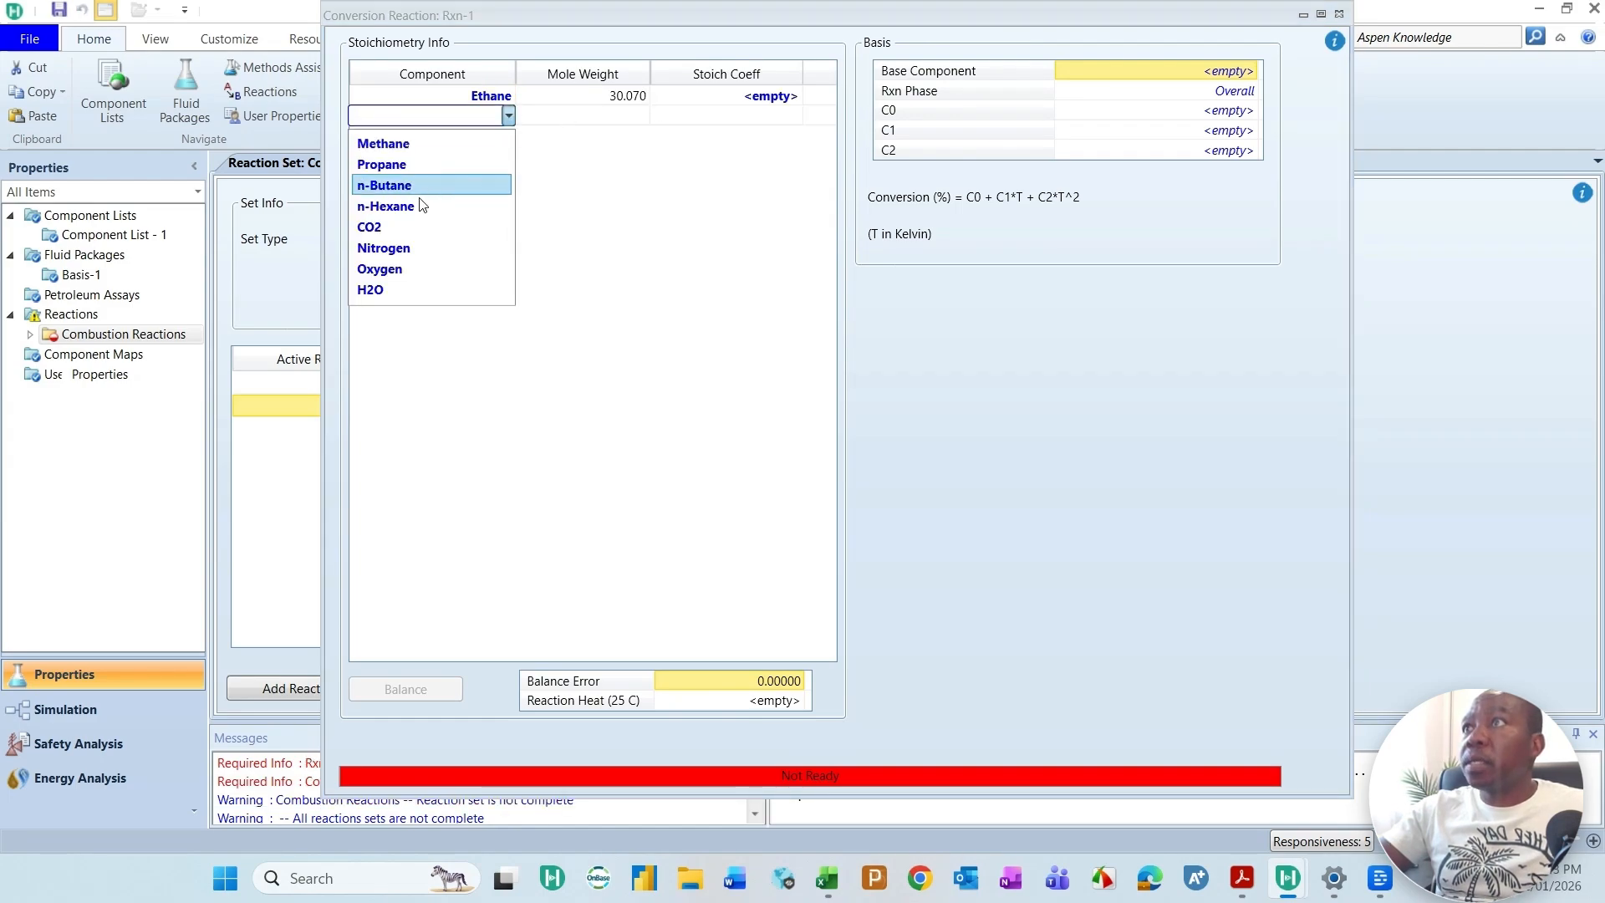
left_click(431, 266)
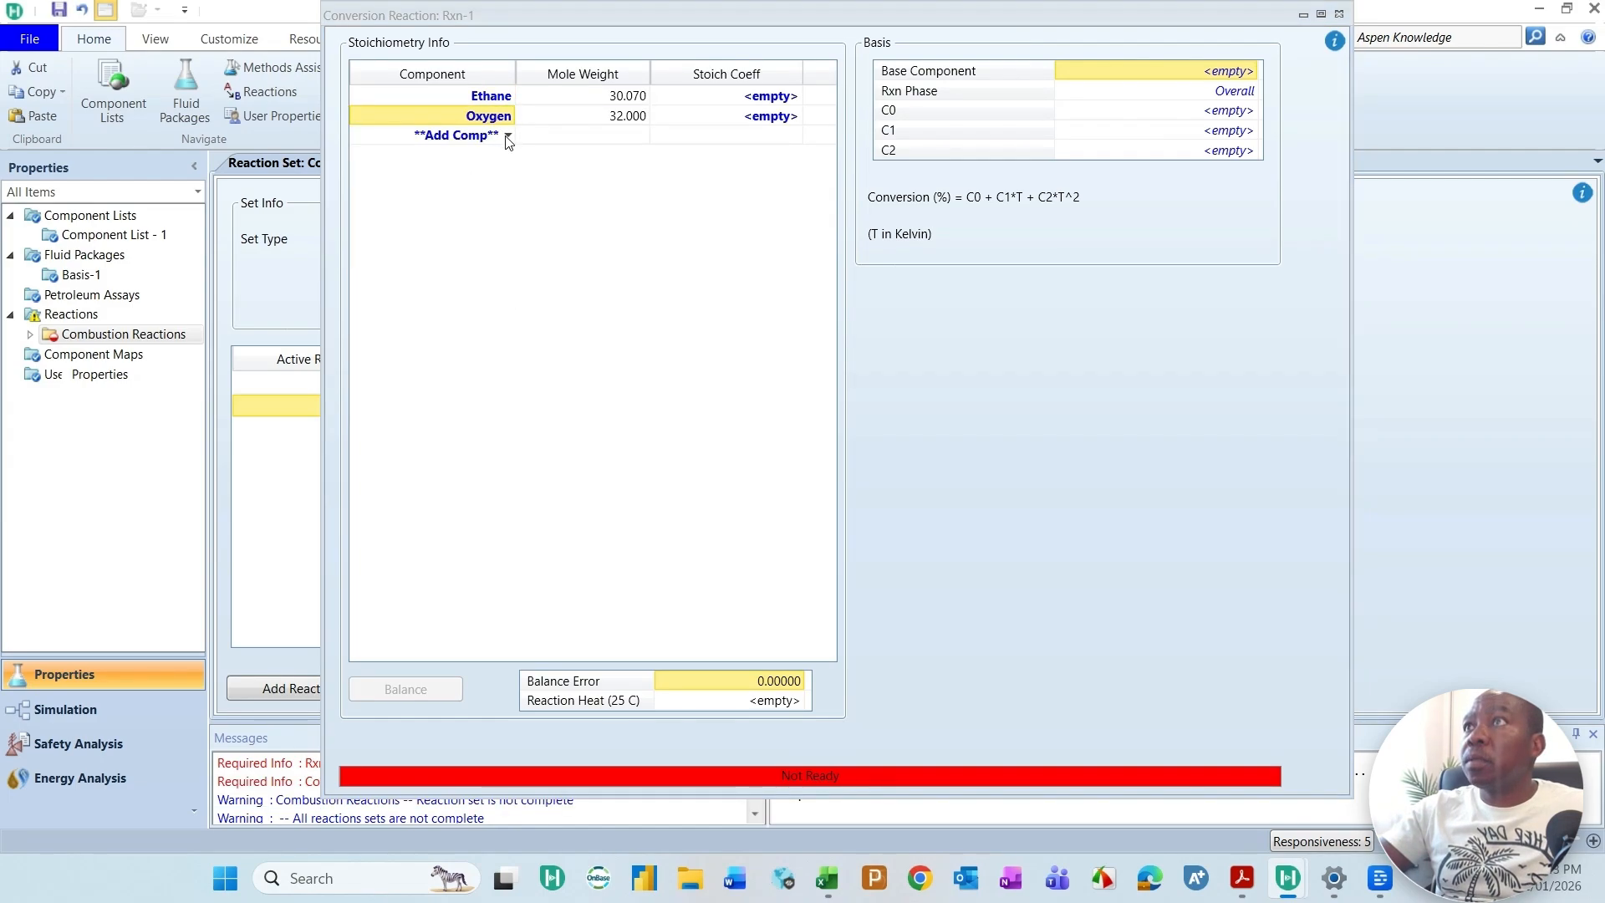
left_click(507, 135)
left_click(507, 135)
left_click(402, 253)
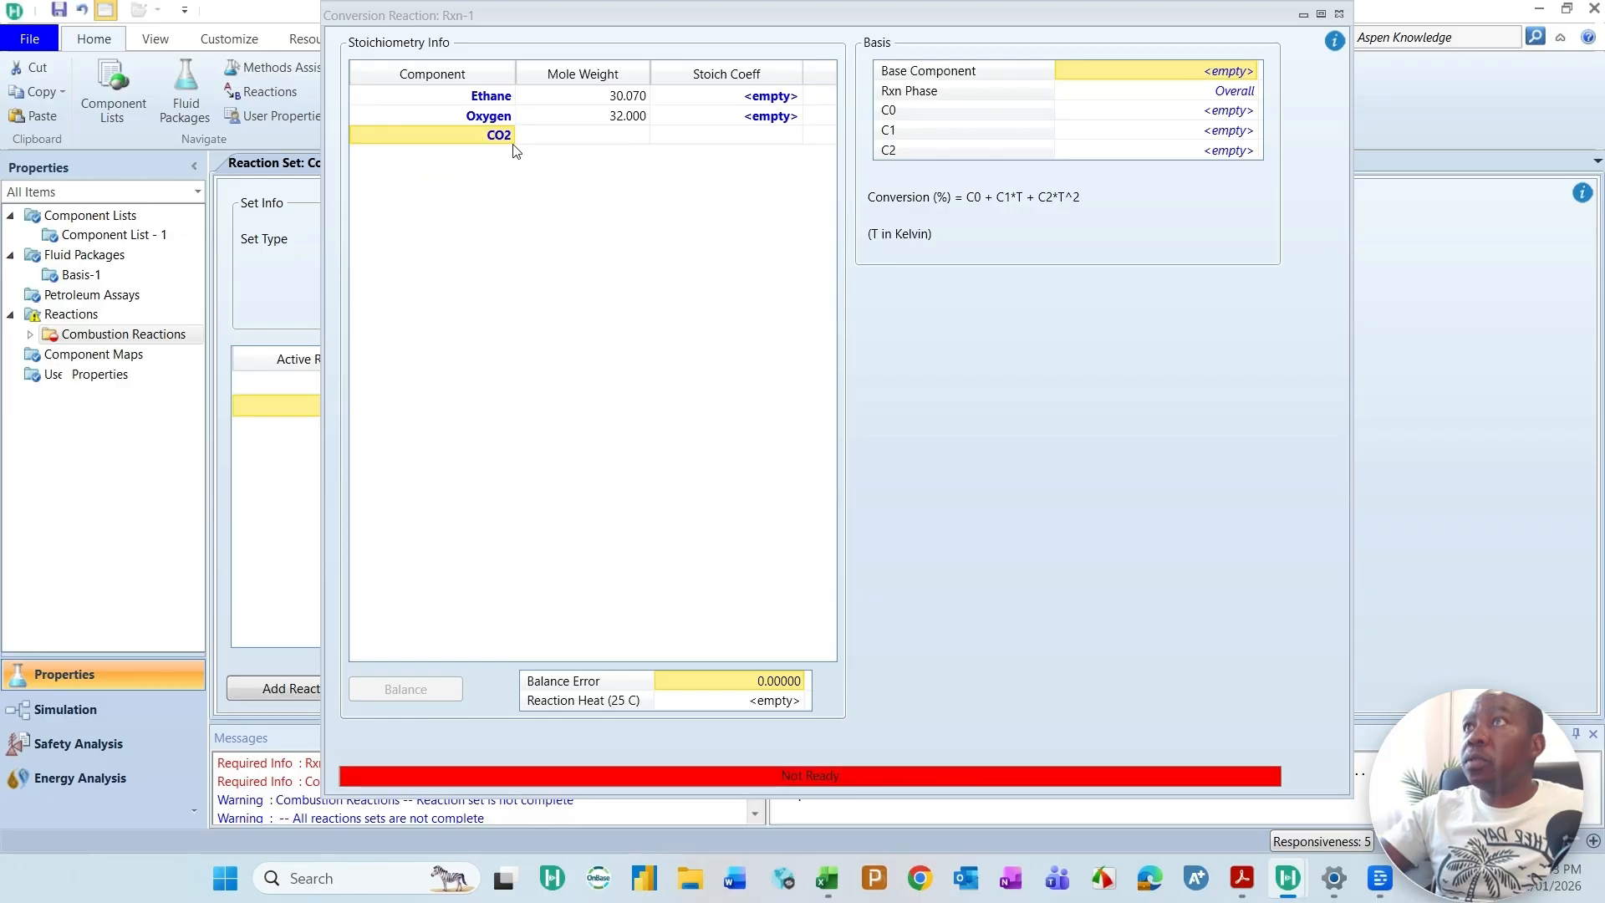
left_click(508, 154)
left_click(508, 154)
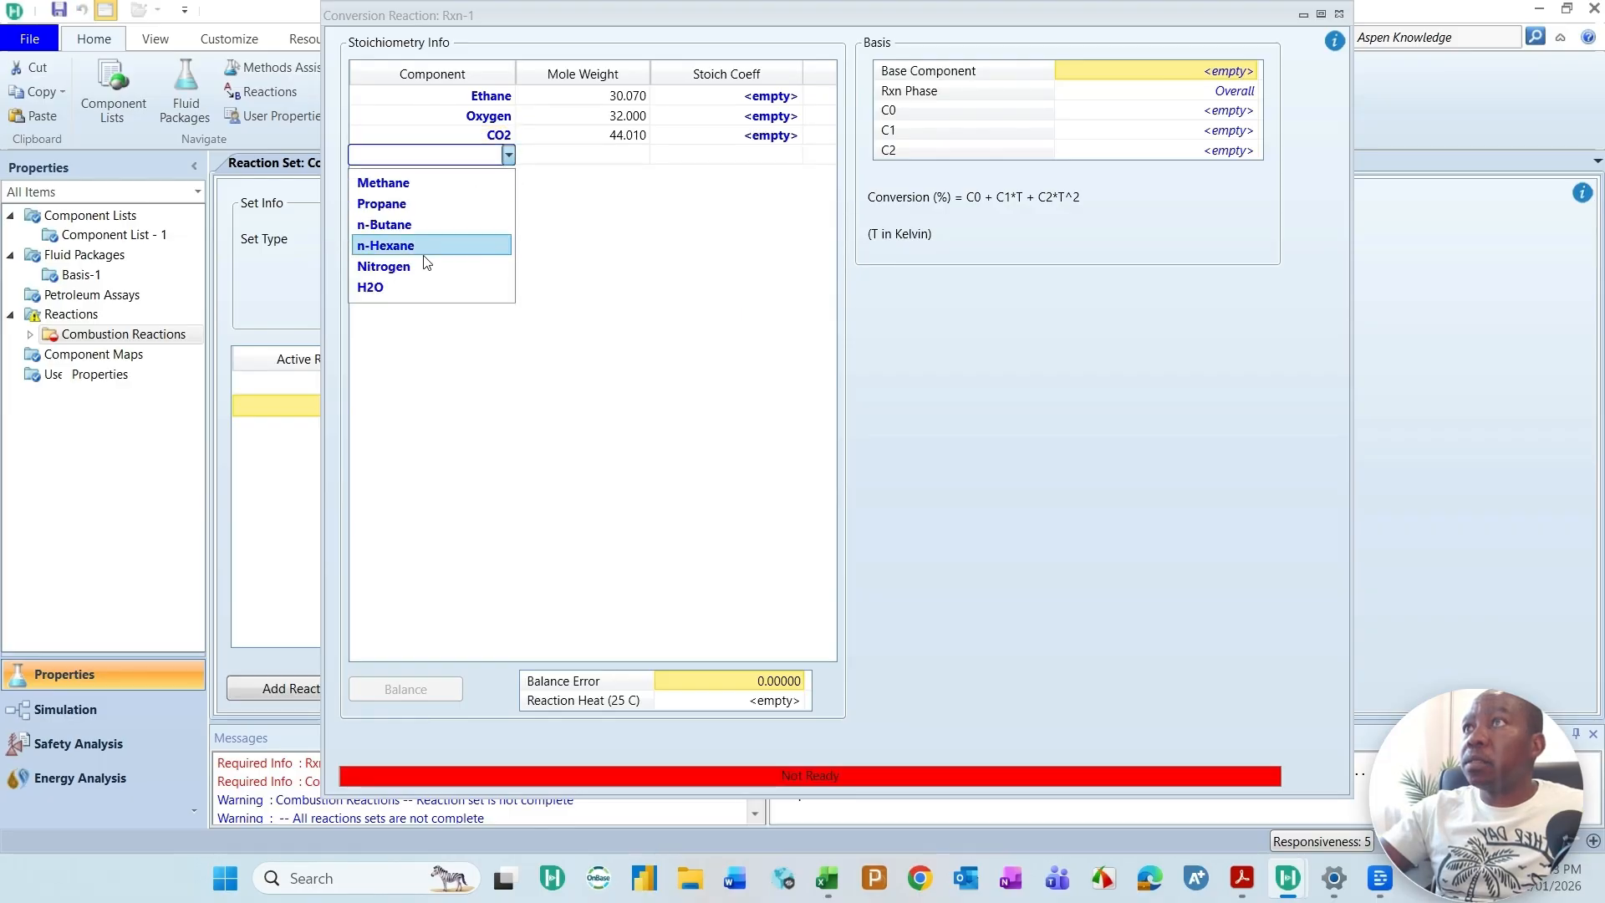
left_click(394, 286)
Step: Check the balanced C2H6 combustion equation in the Excel Combustion Reactions sheet and return to the reaction in Aspen HYSYS
left_click(769, 98)
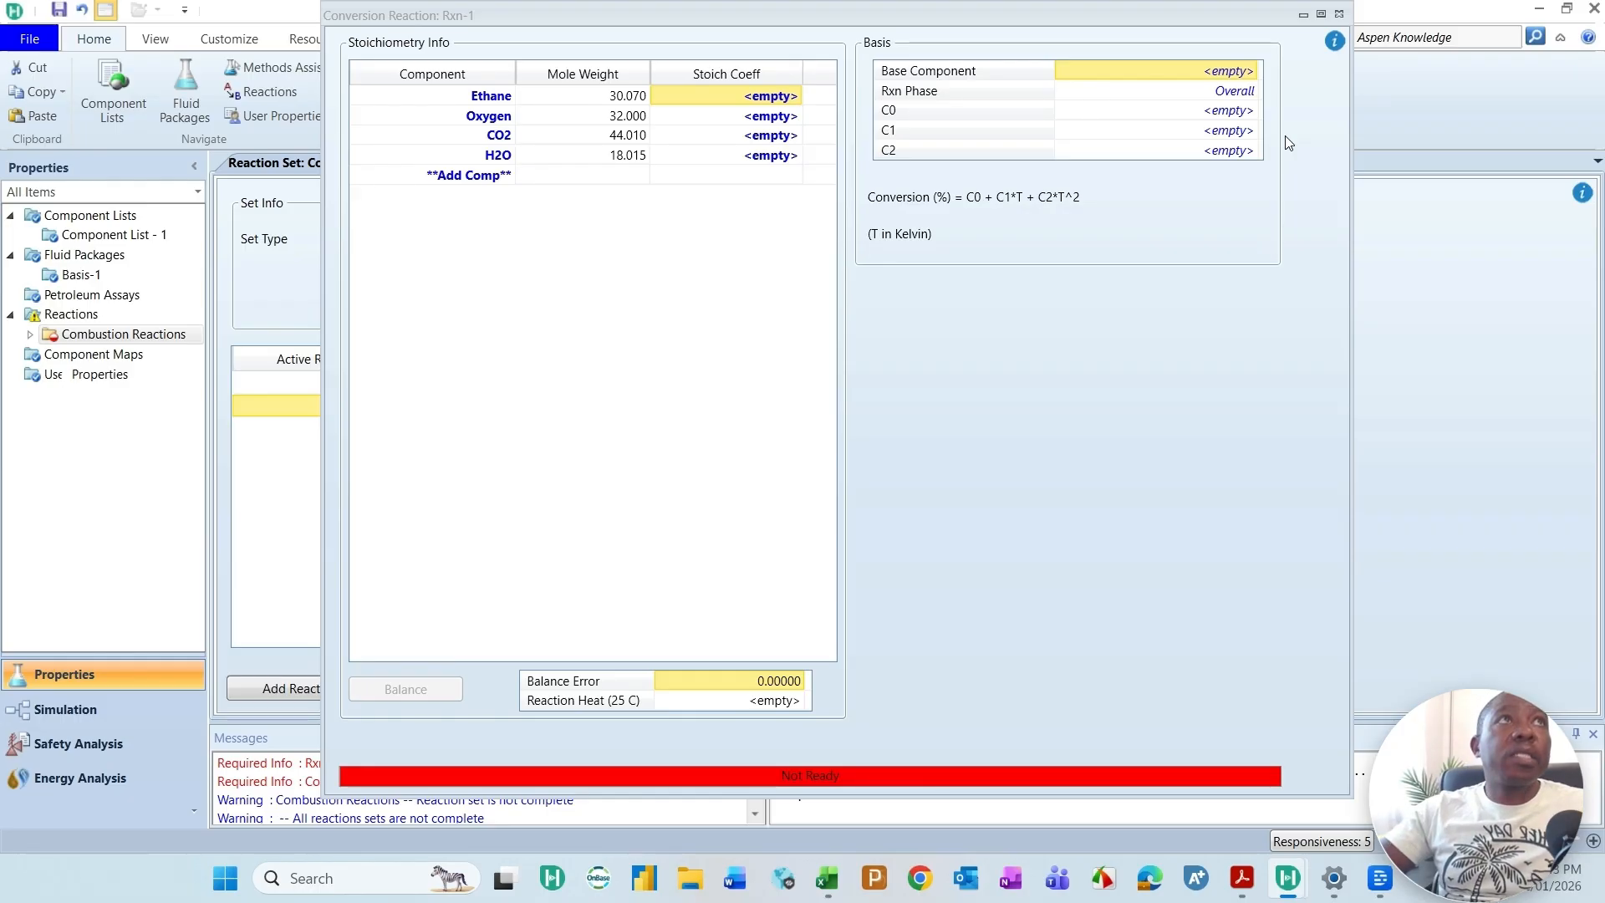
left_click_drag(1553, 67, 1104, 254)
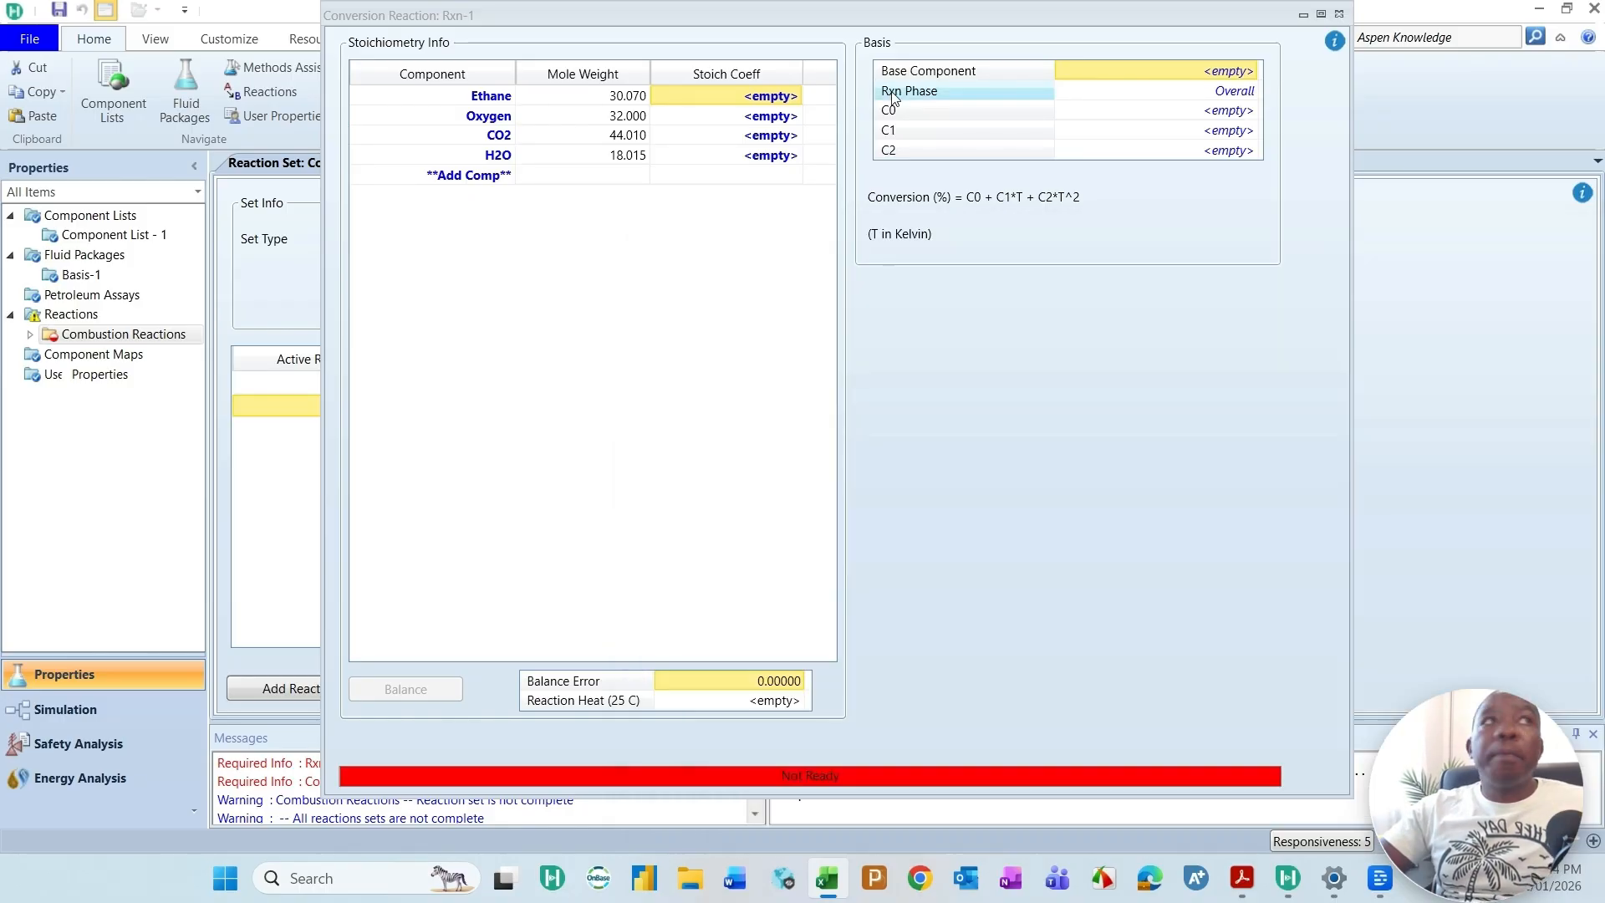
left_click(833, 176)
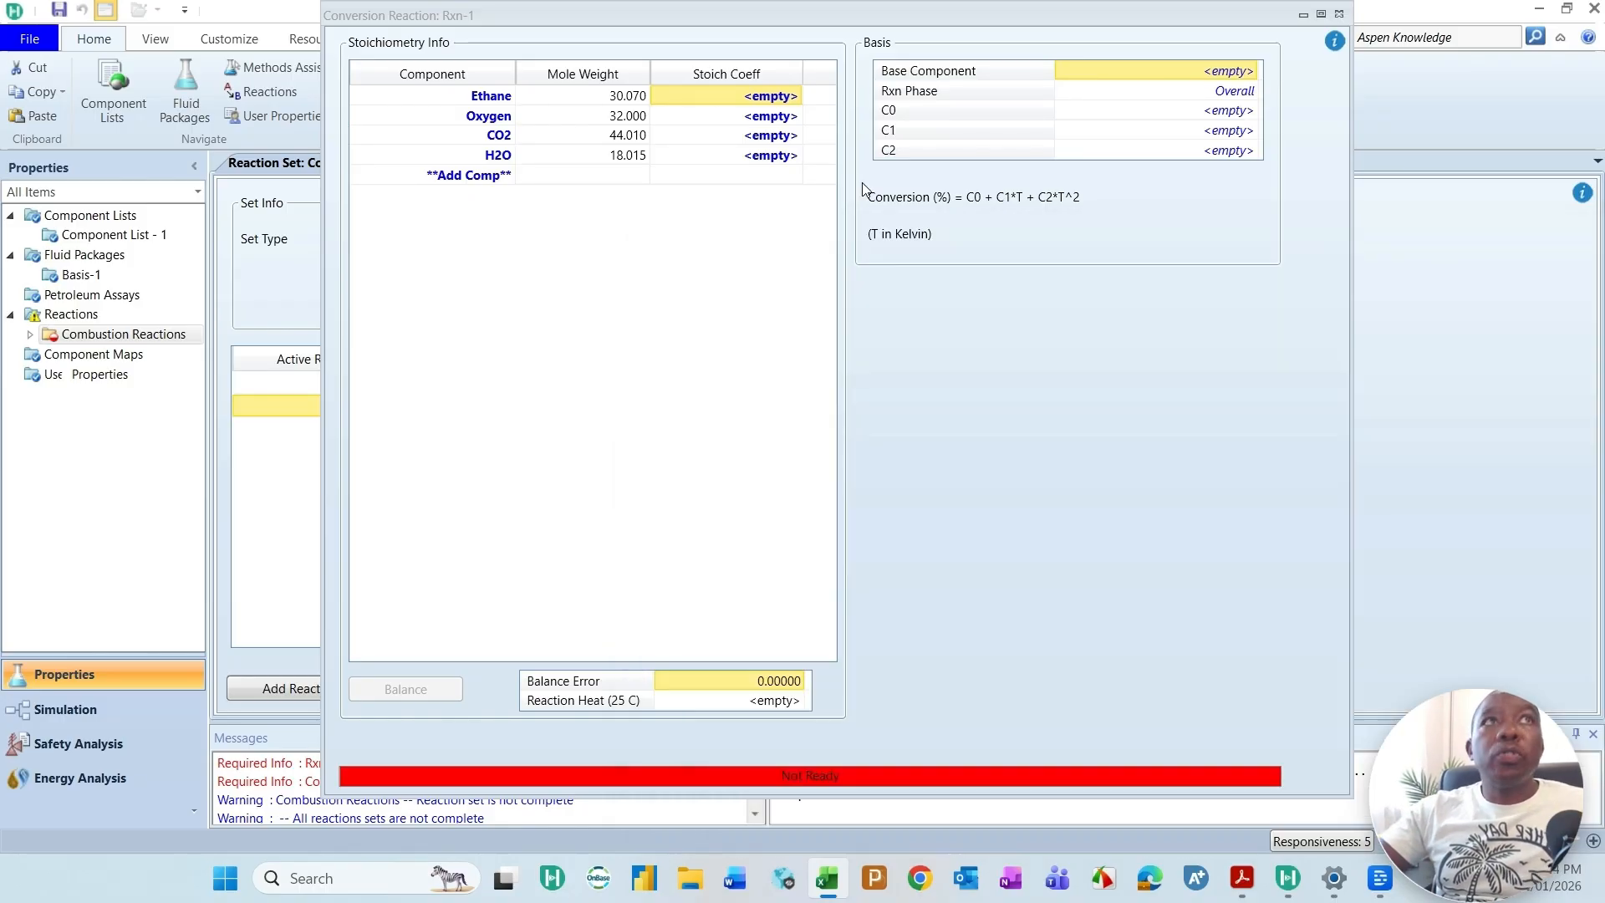
Step: Set the stoichiometric coefficients to -1 for Ethane, -3.5 for Oxygen, 2 for CO2 and 3 for H2O
left_click(724, 99)
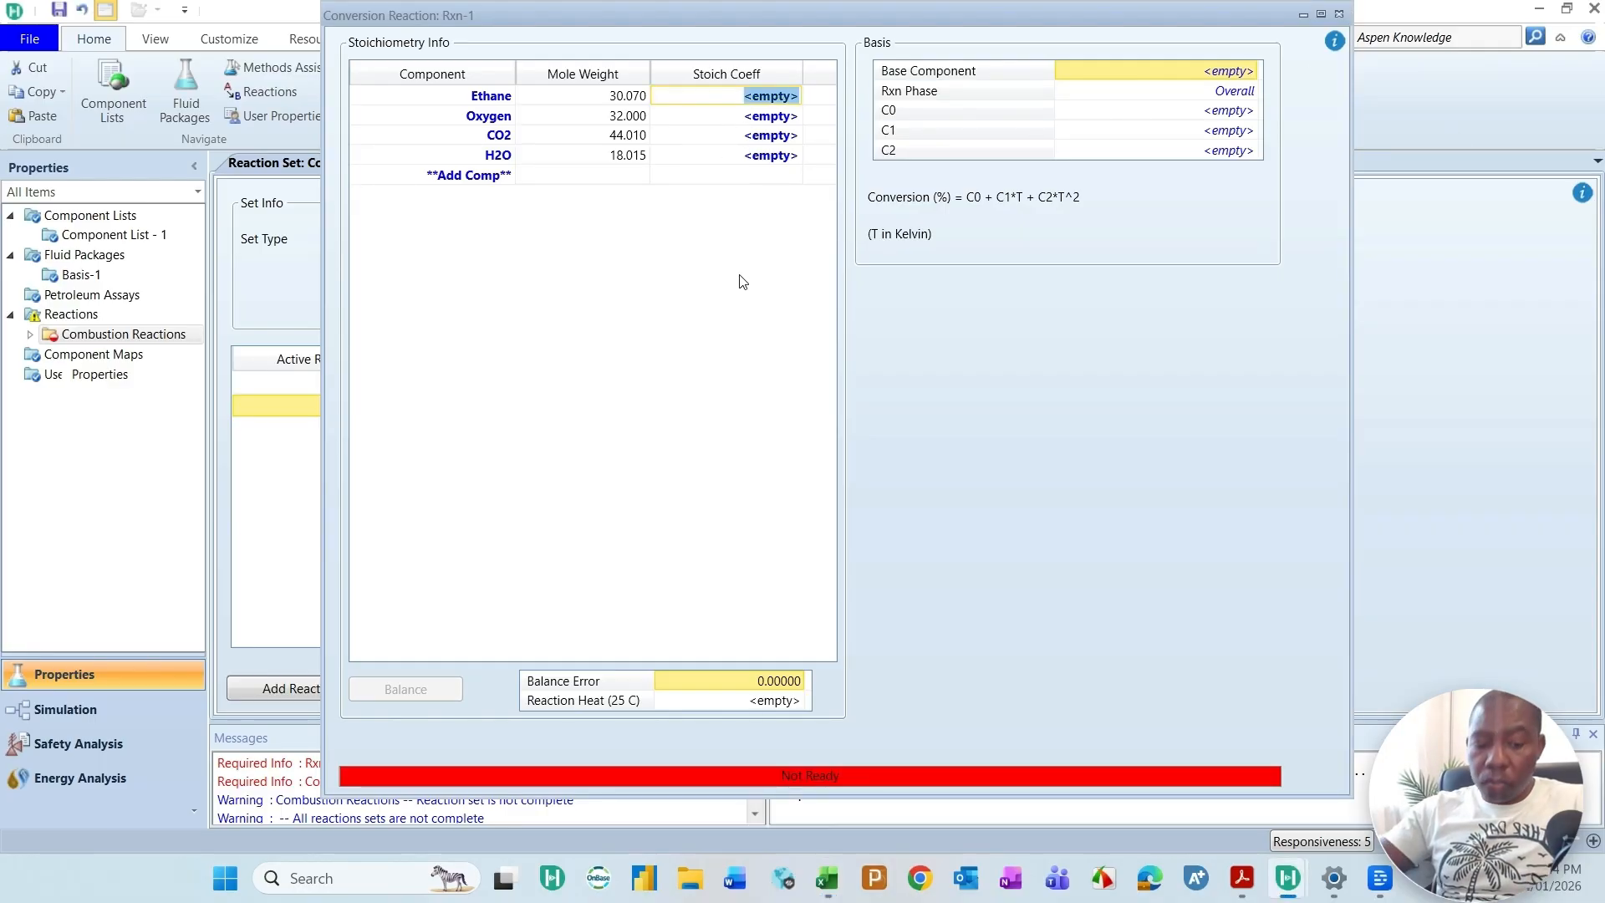
type("-1")
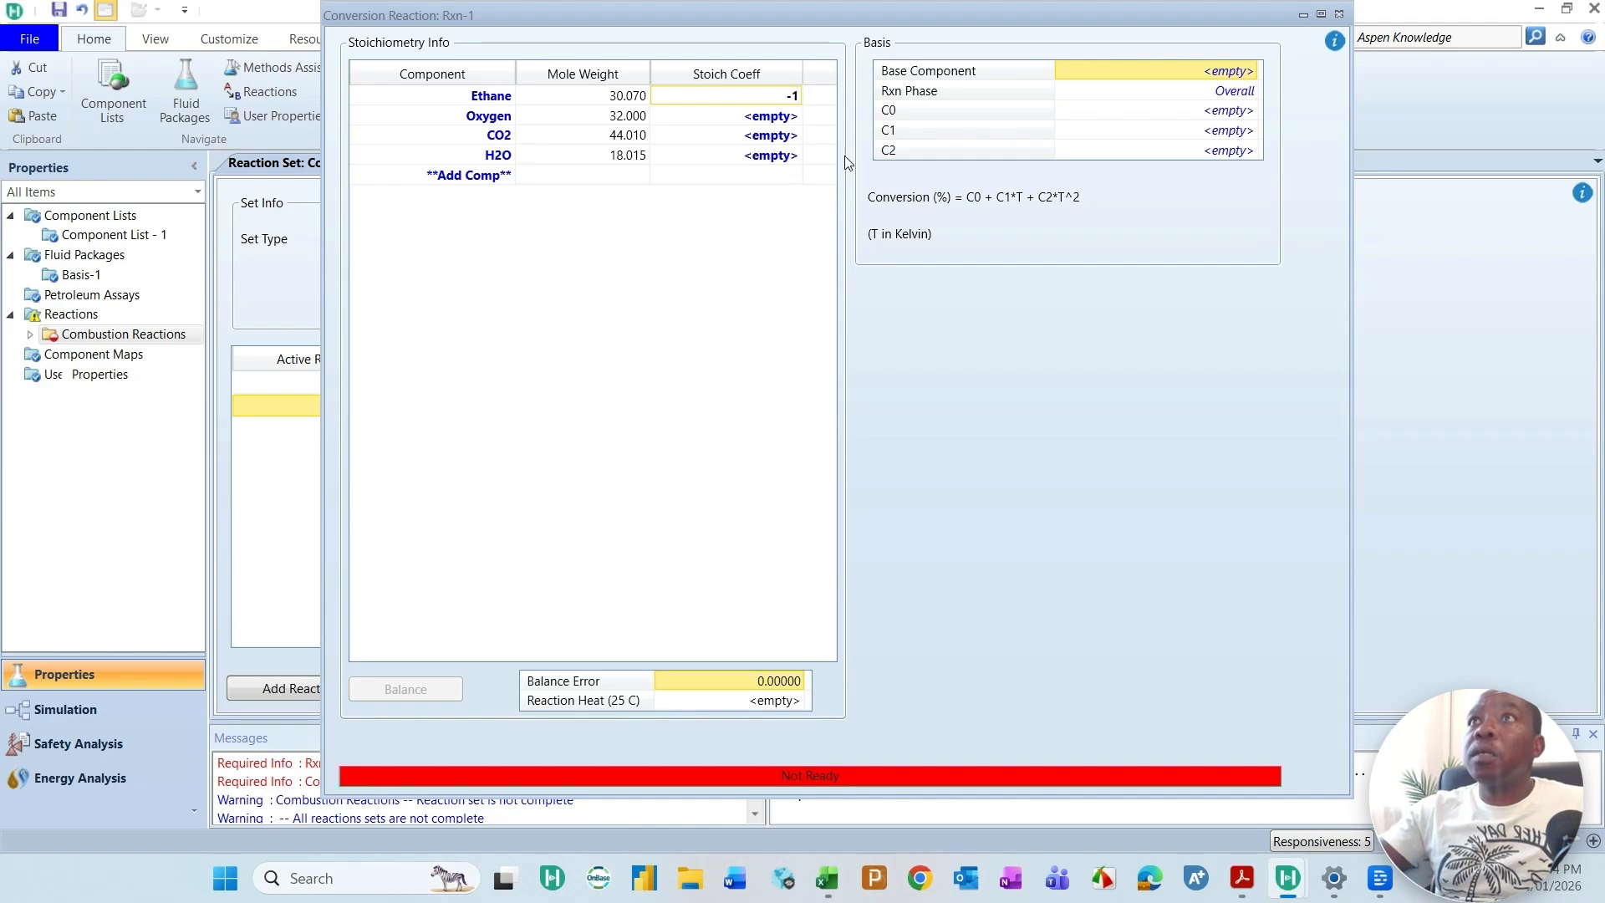
left_click(779, 119)
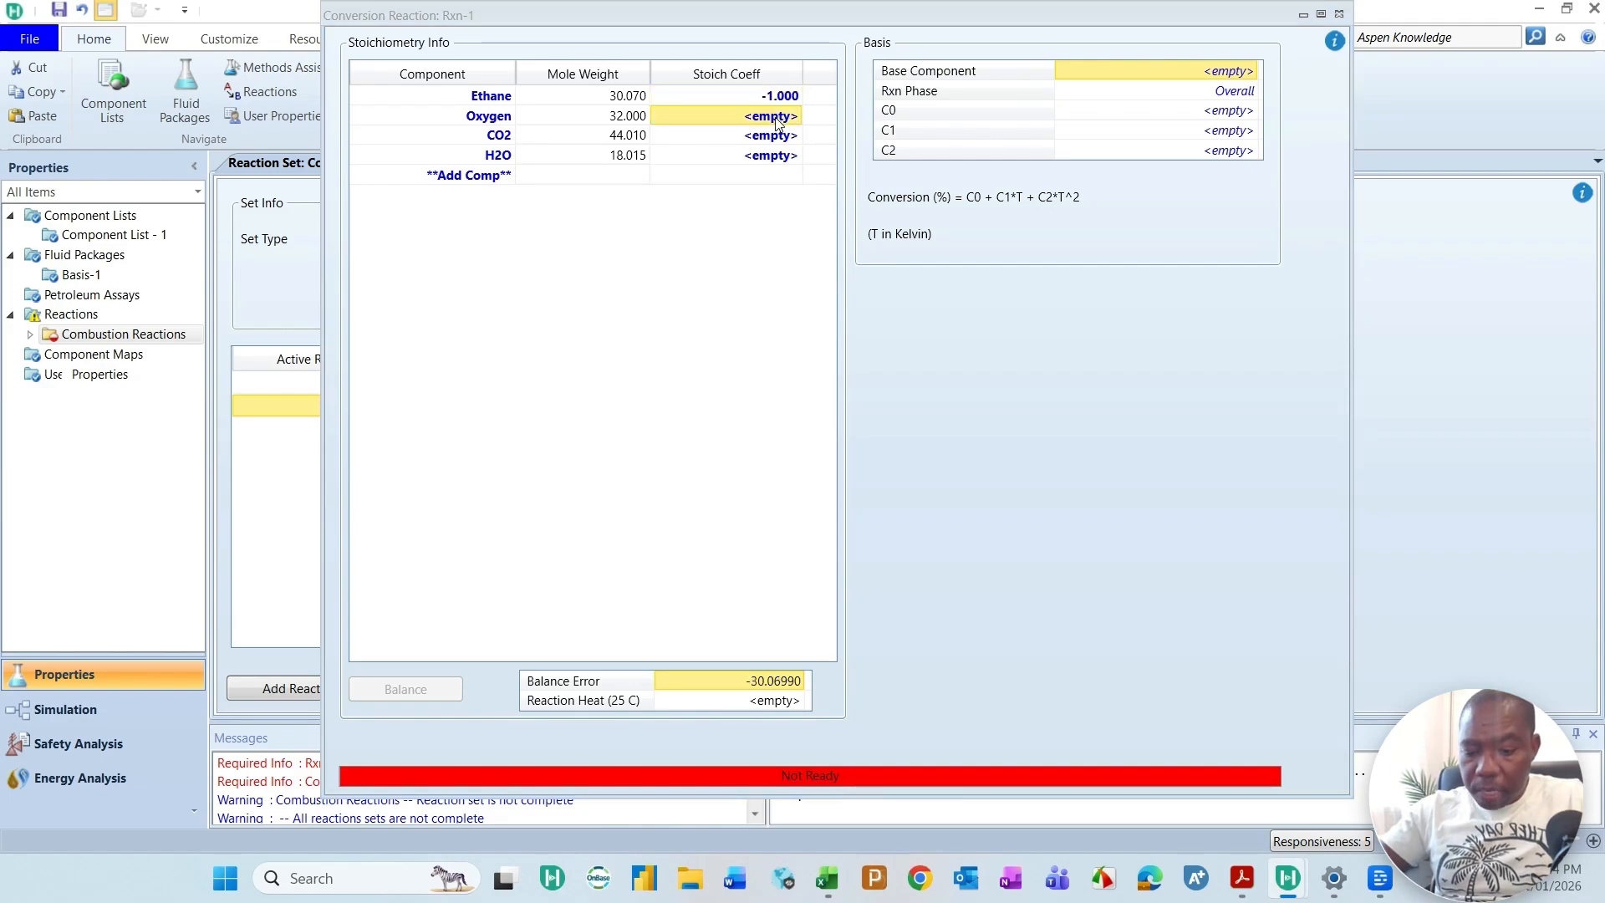
type("-3.5")
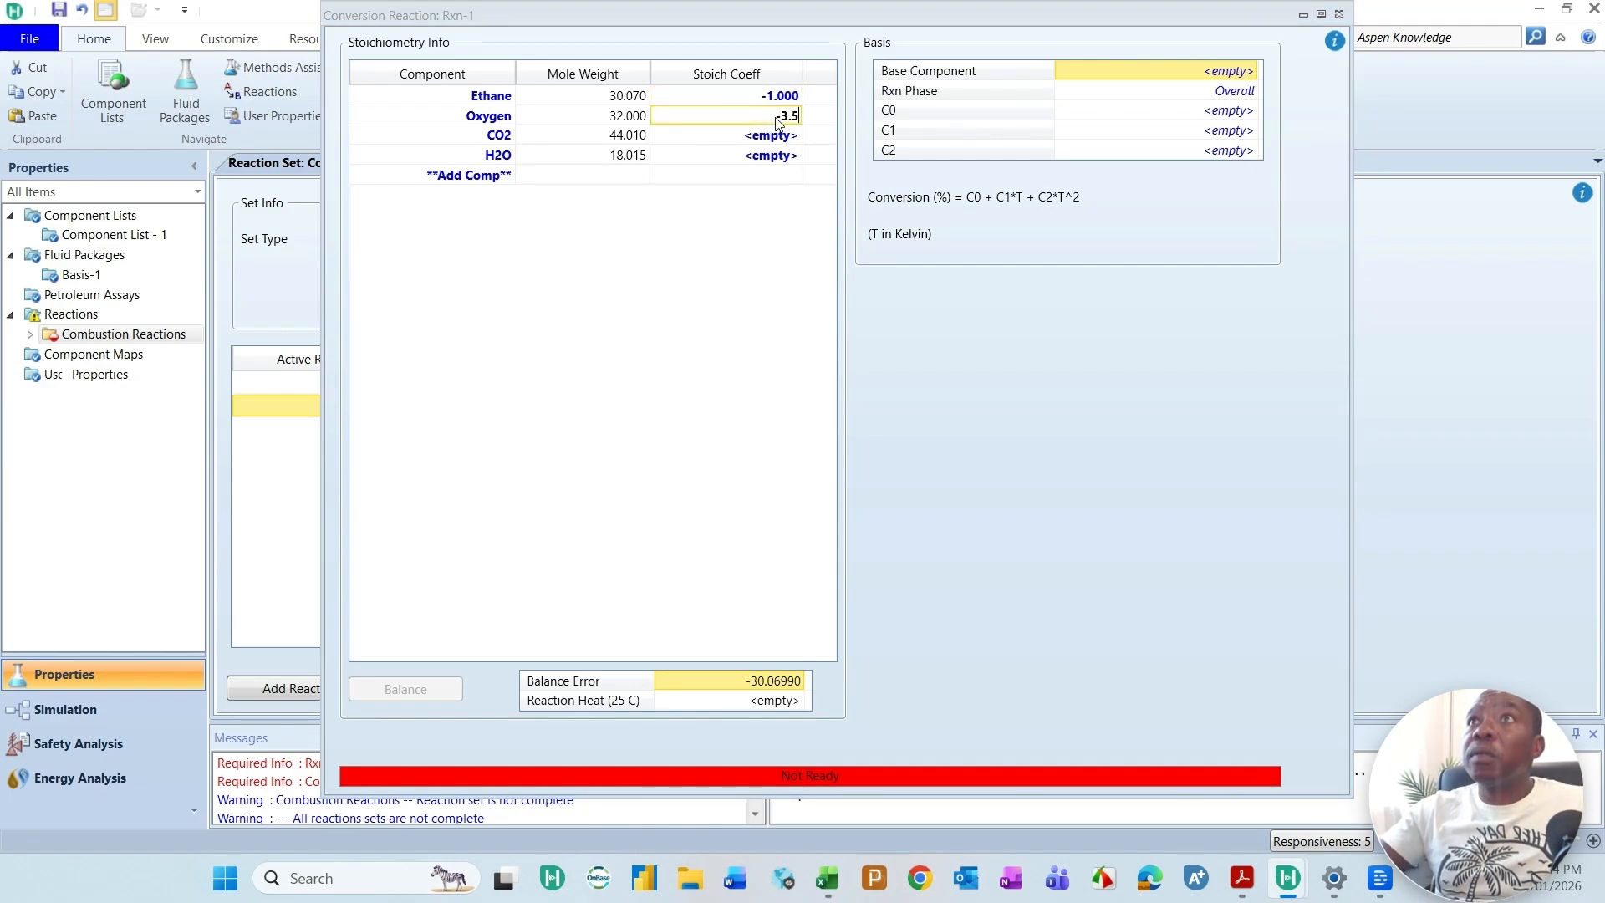
left_click(740, 138)
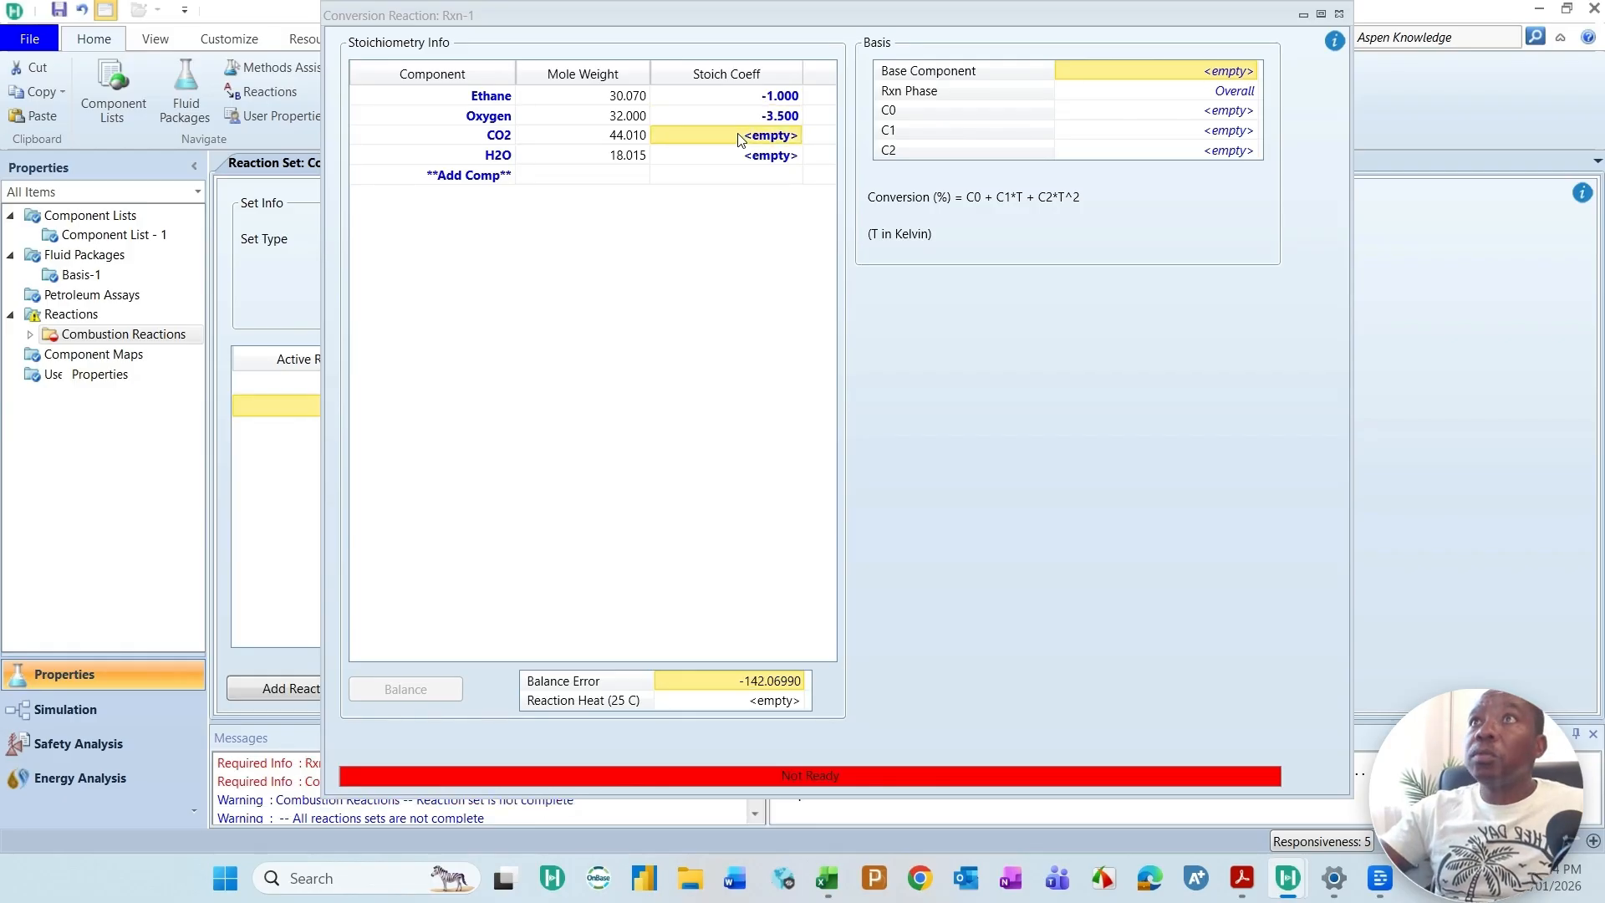
type("2")
left_click(766, 157)
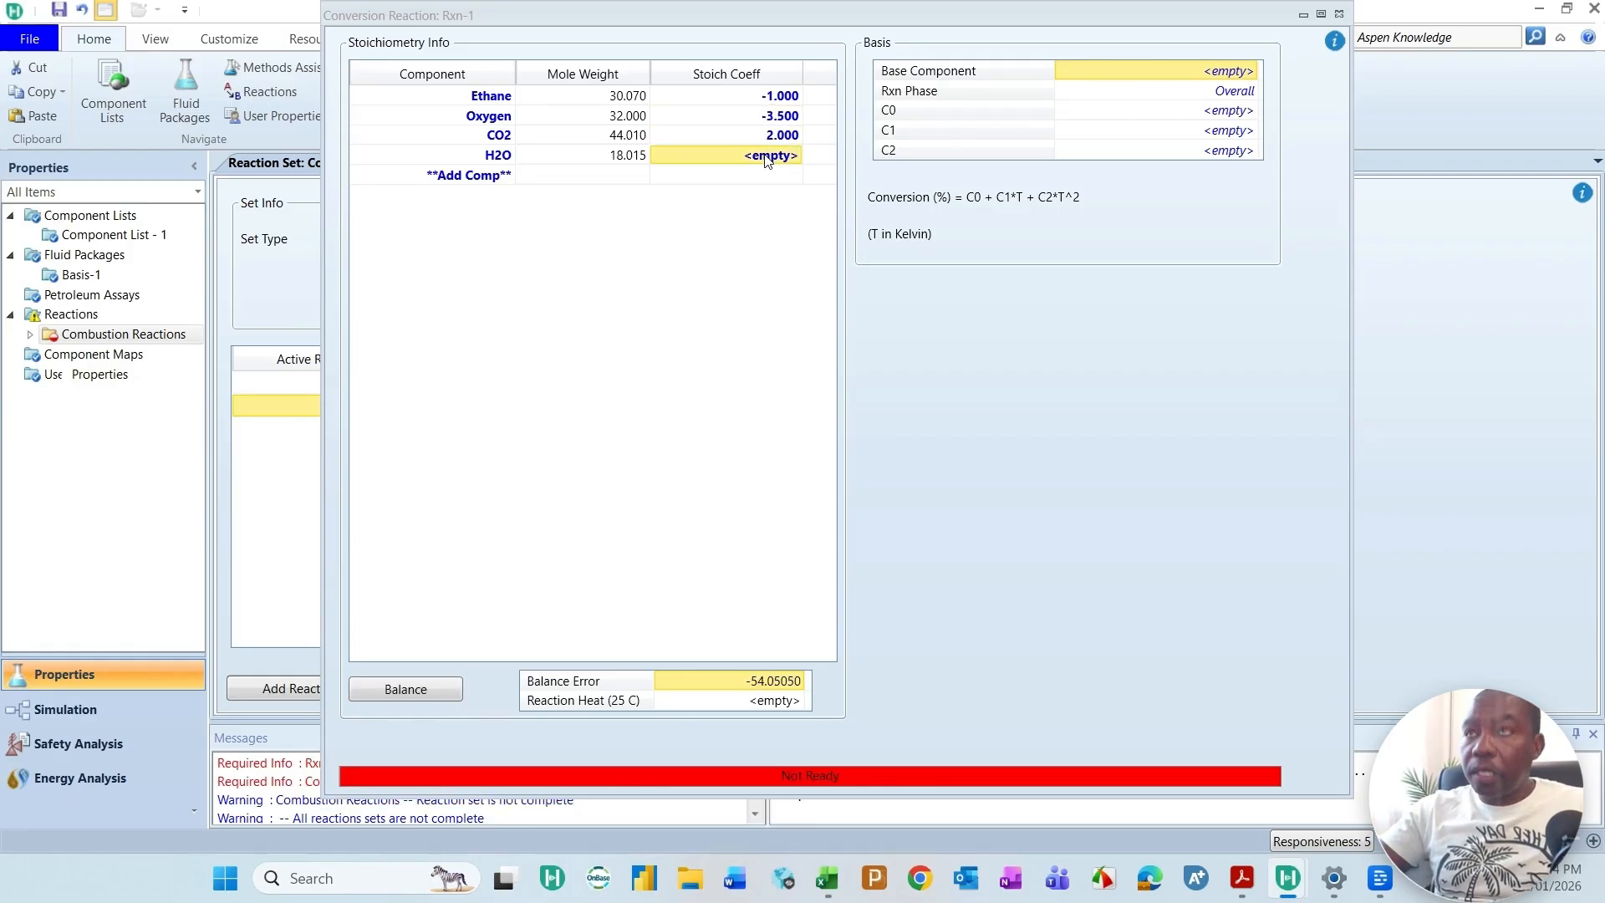
type("3")
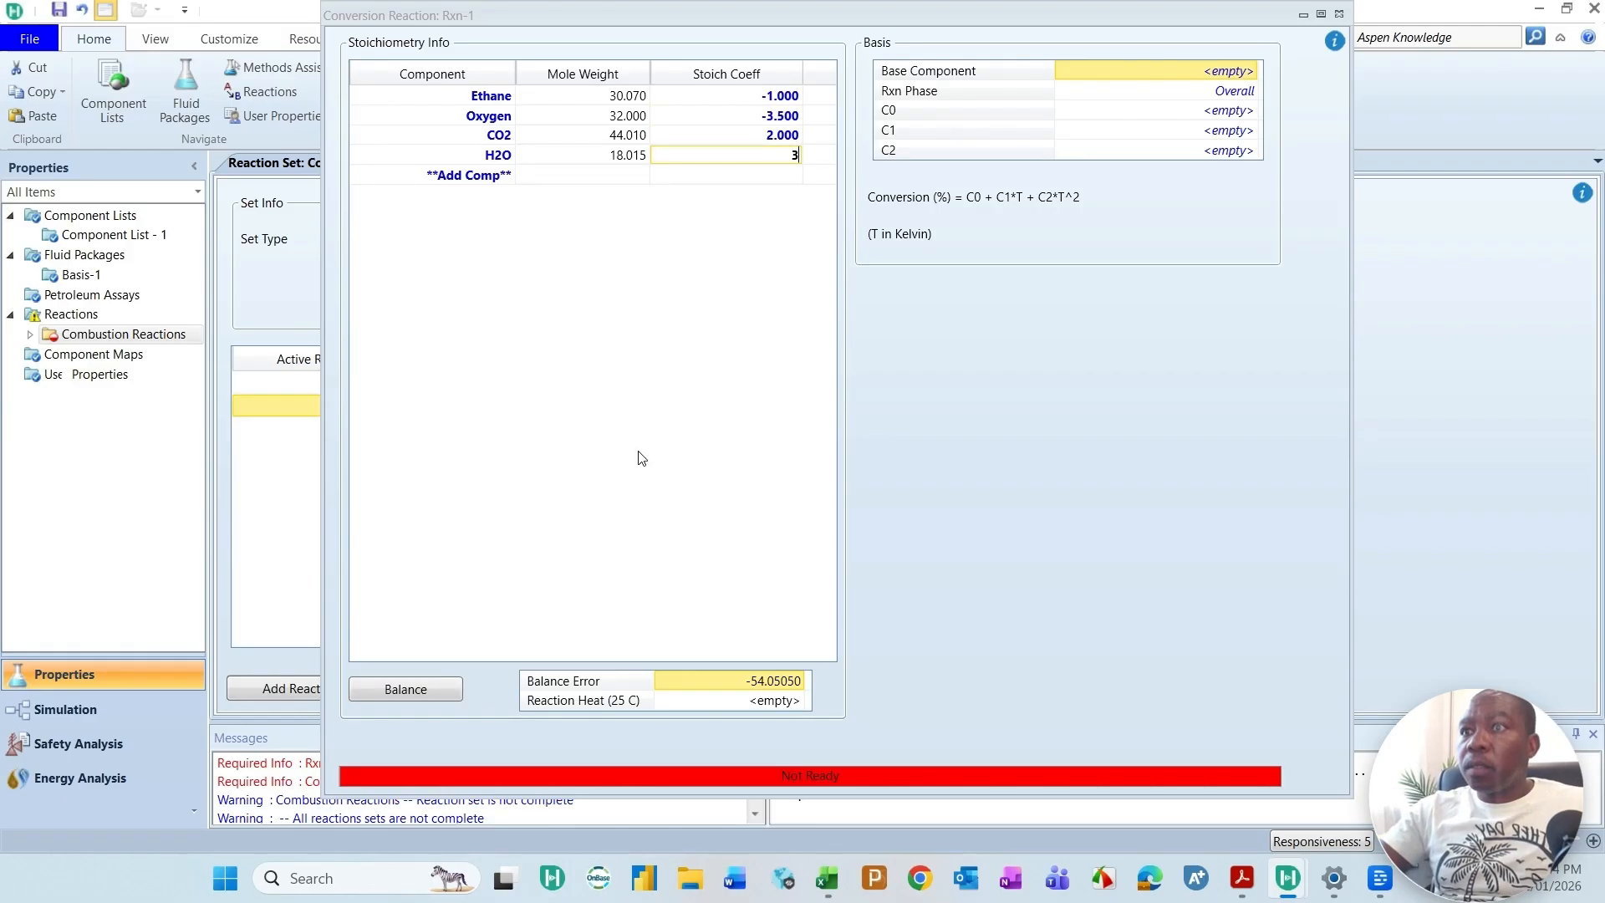
key("Return")
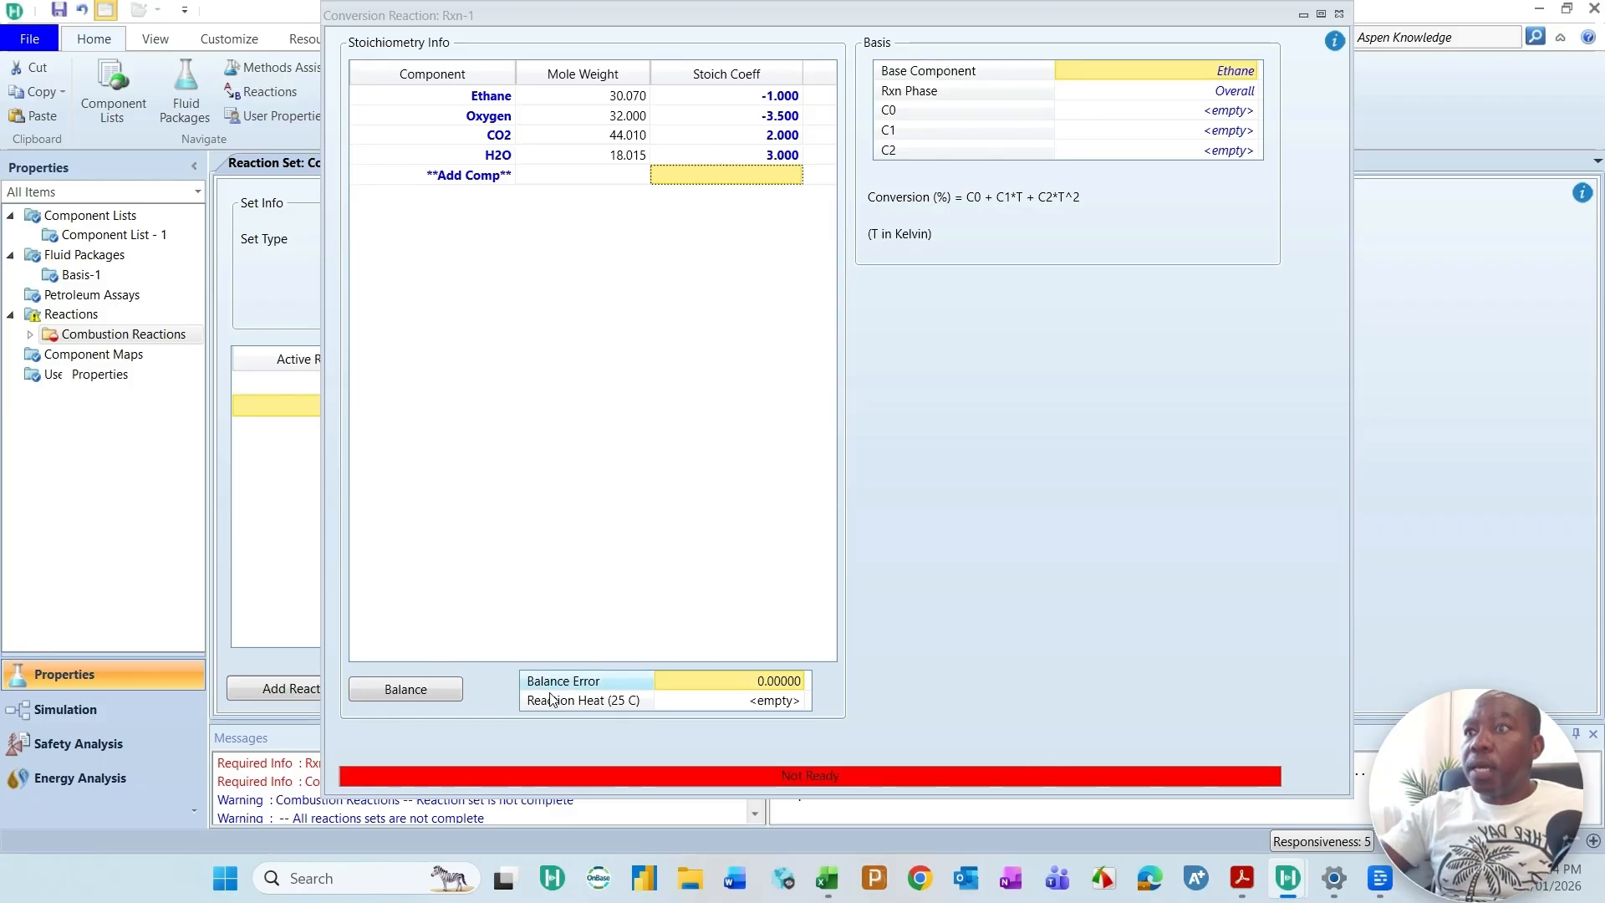
Step: Set the ethane combustion reaction's C0 to 100, close its window and rename the reaction as Ethane
left_click(1234, 113)
type("100")
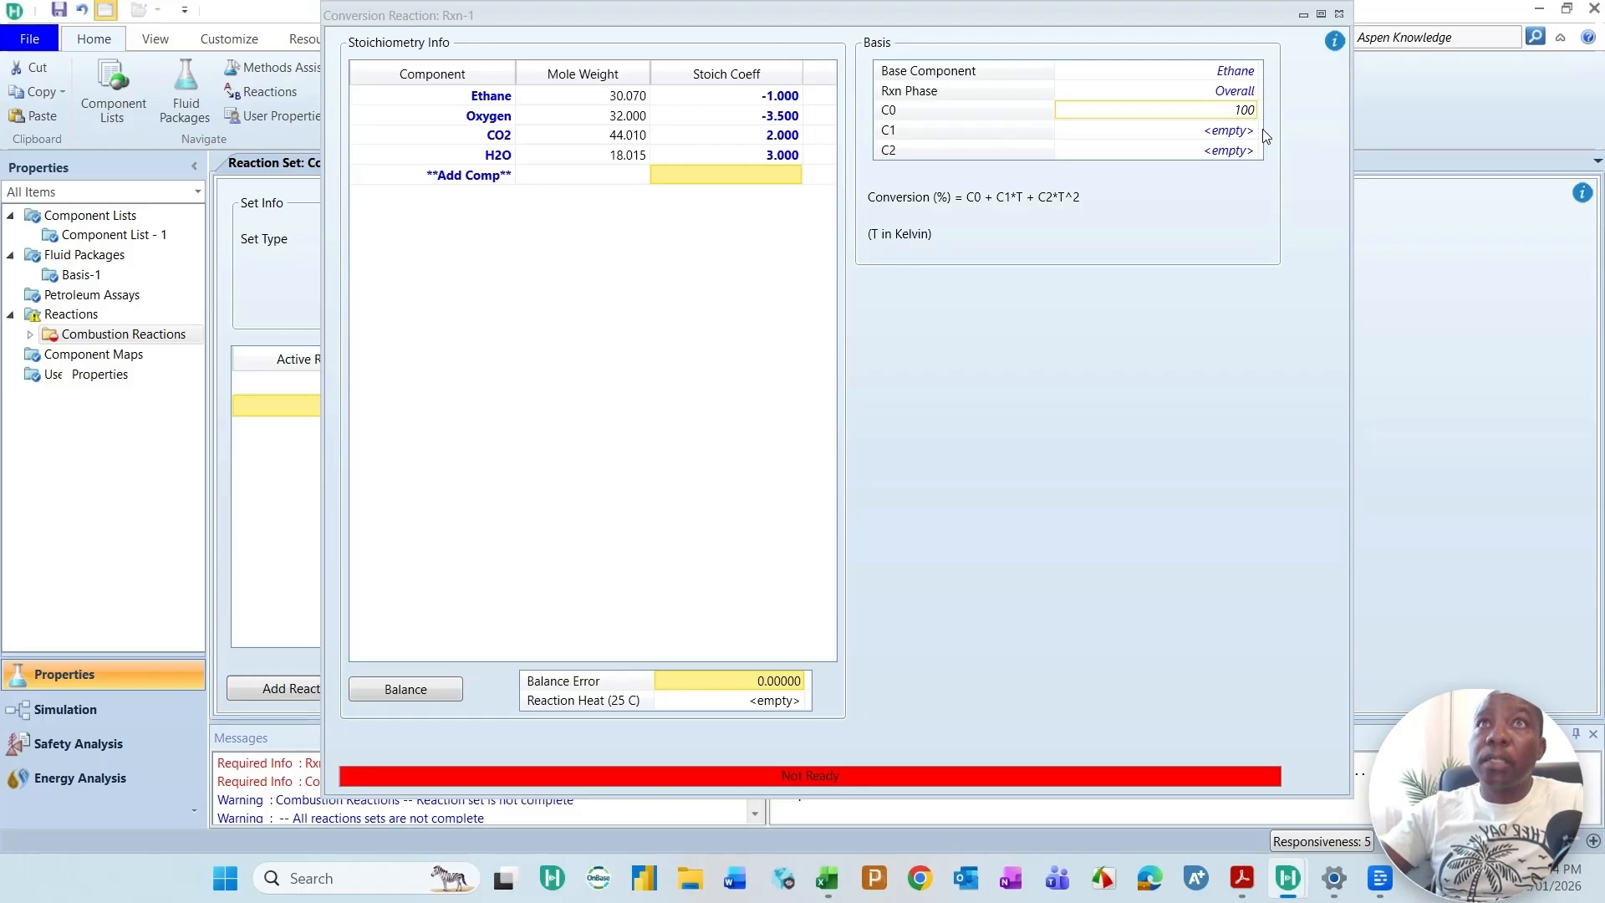
key("Return")
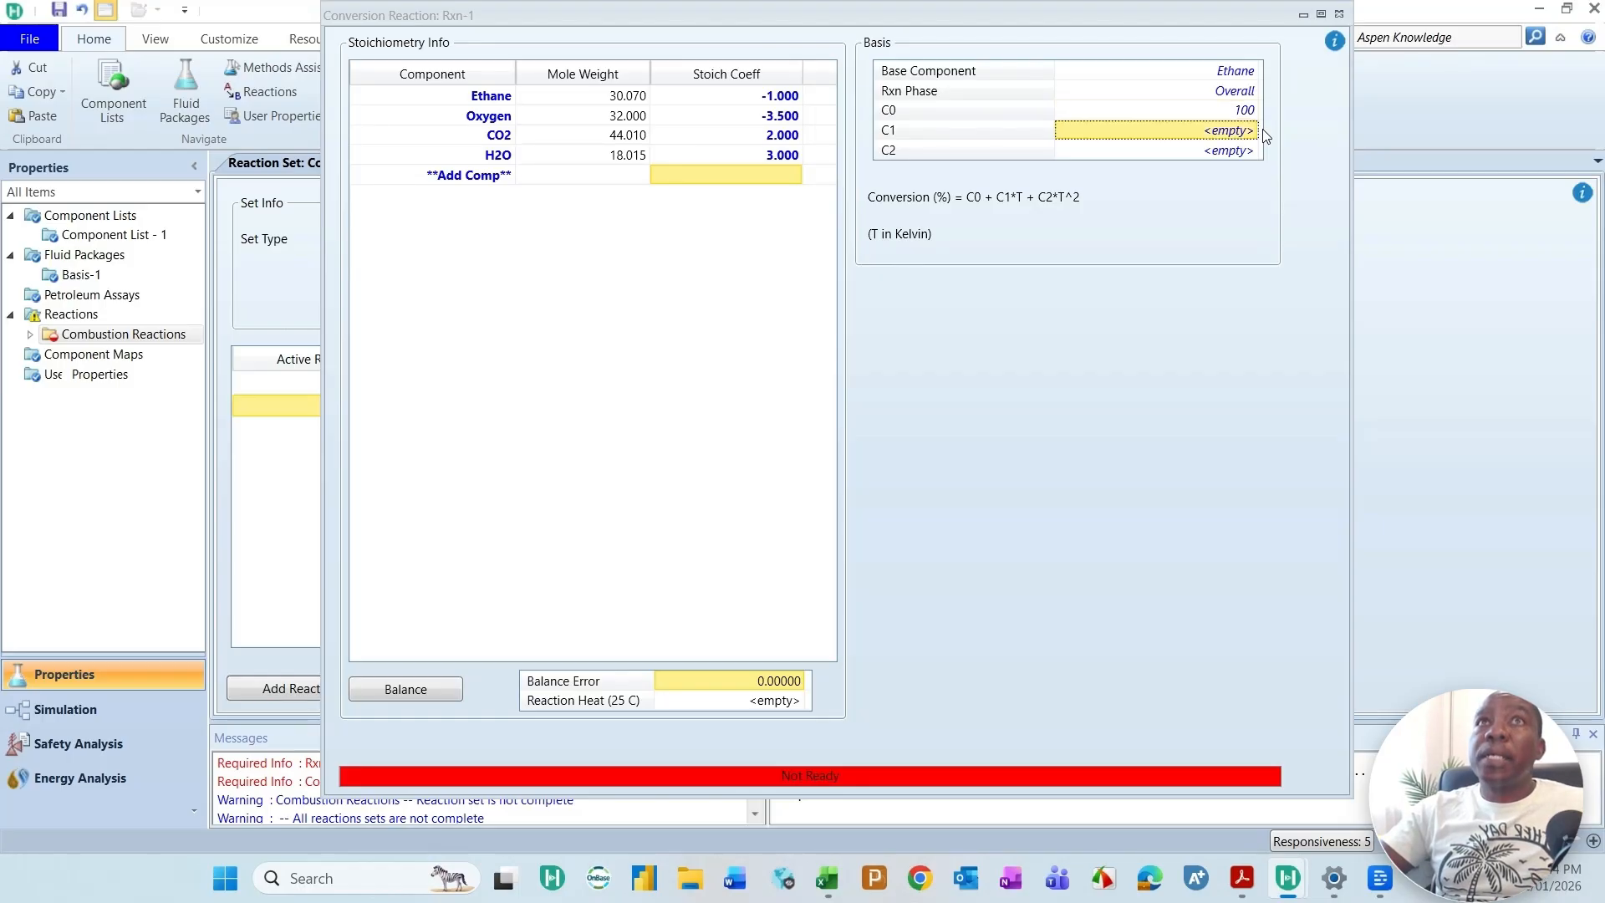
left_click(1340, 16)
type("Ethane")
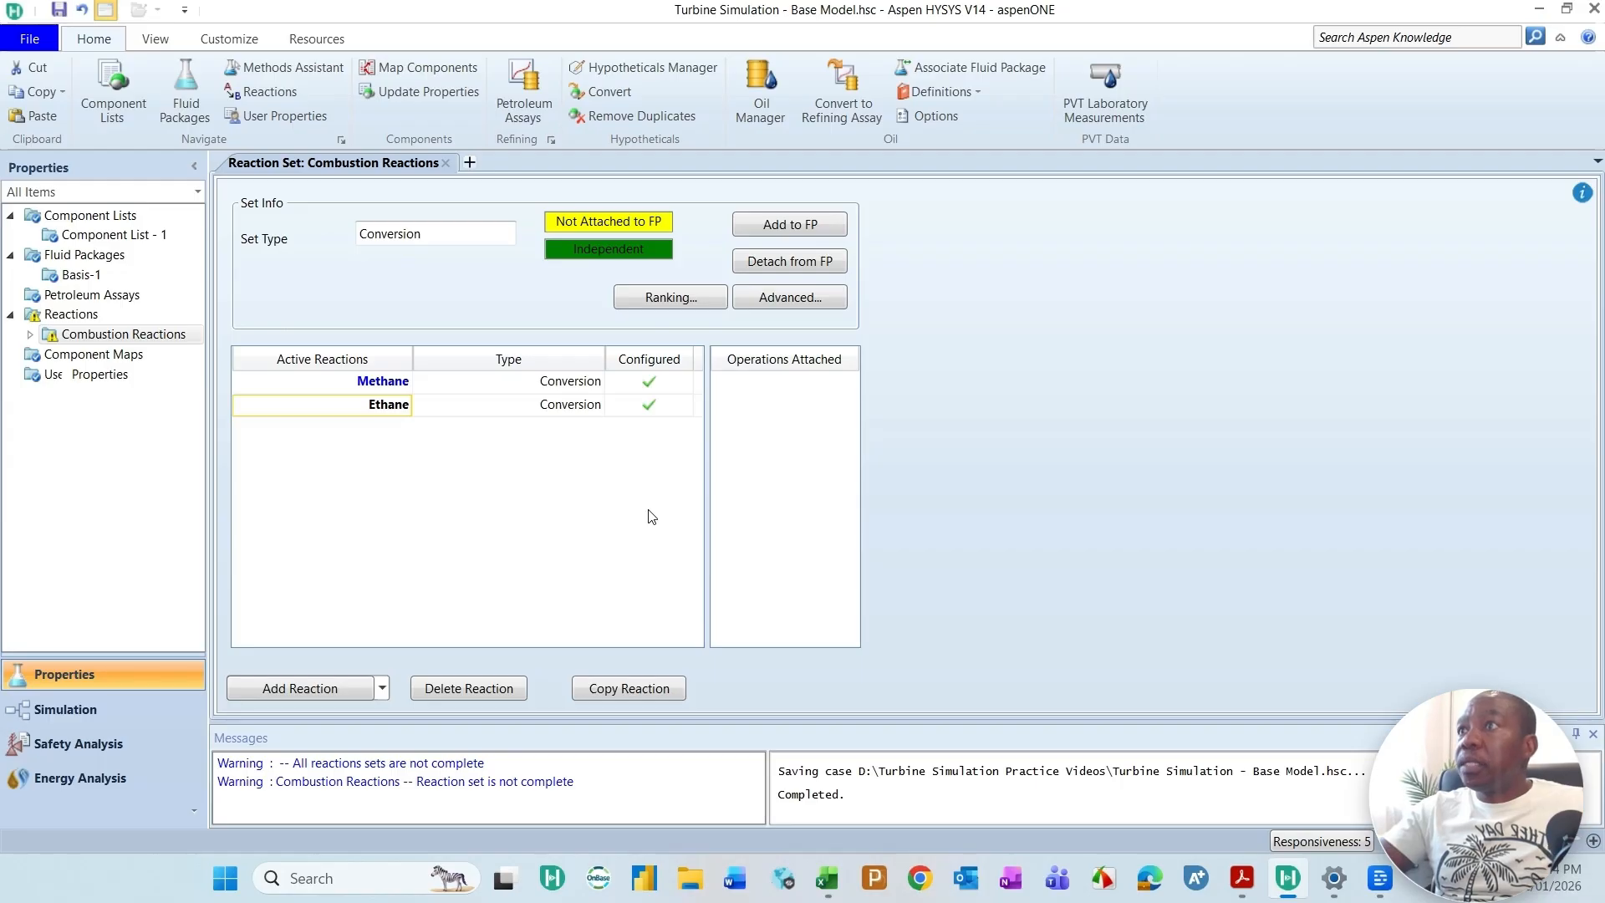
Step: Add a third HYSYS Conversion reaction to the Combustion Reactions set and name it Propane
left_click(310, 688)
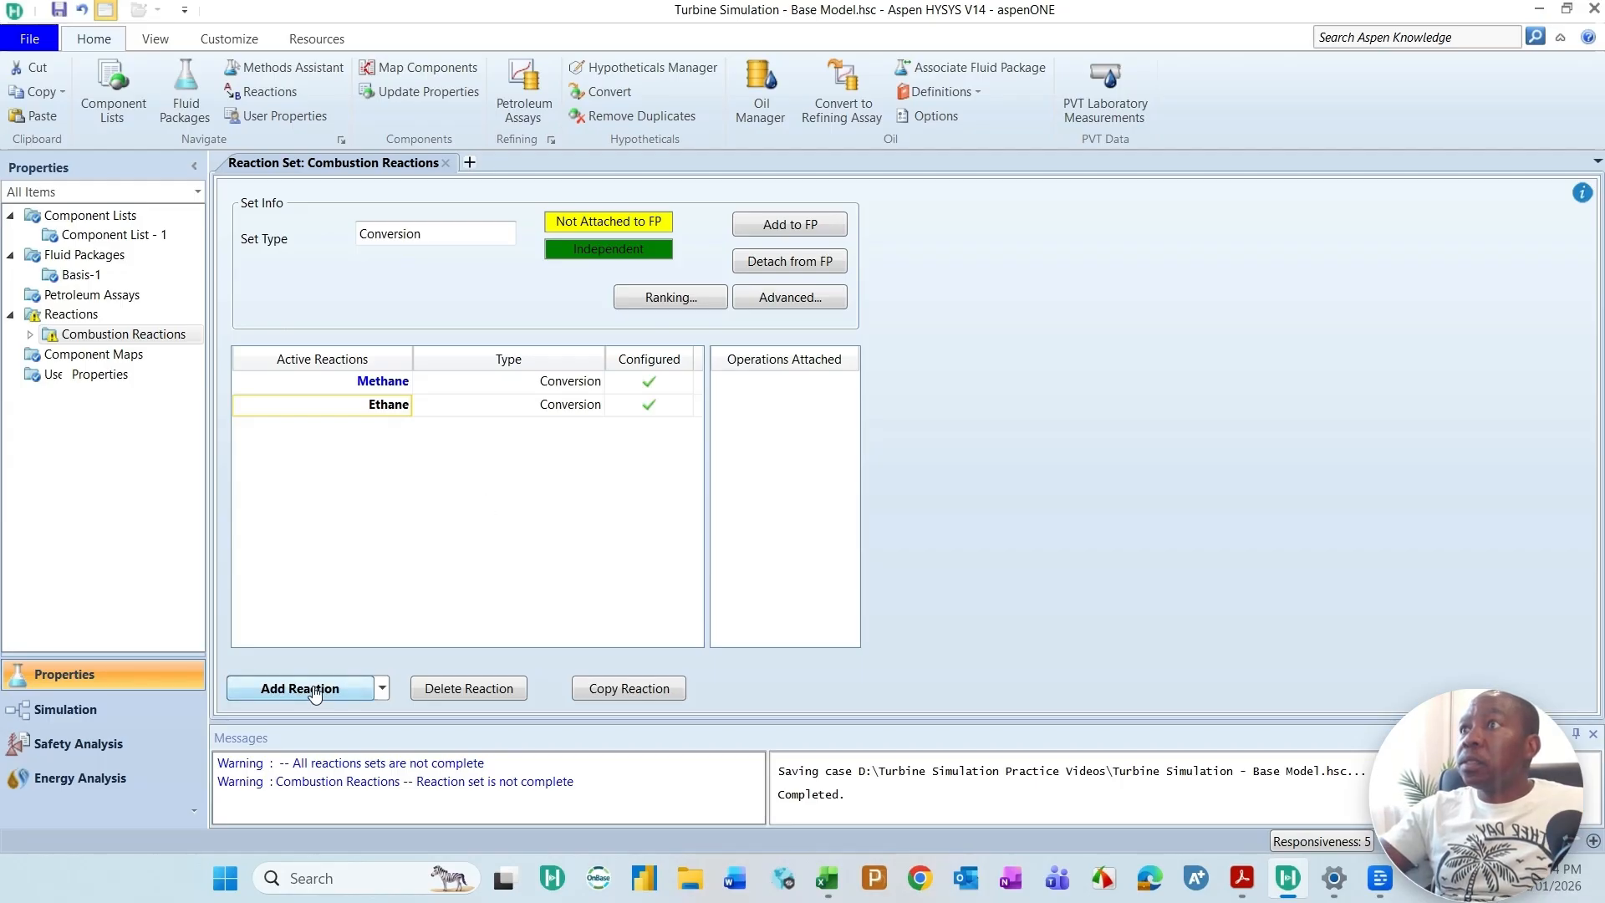
left_click(313, 690)
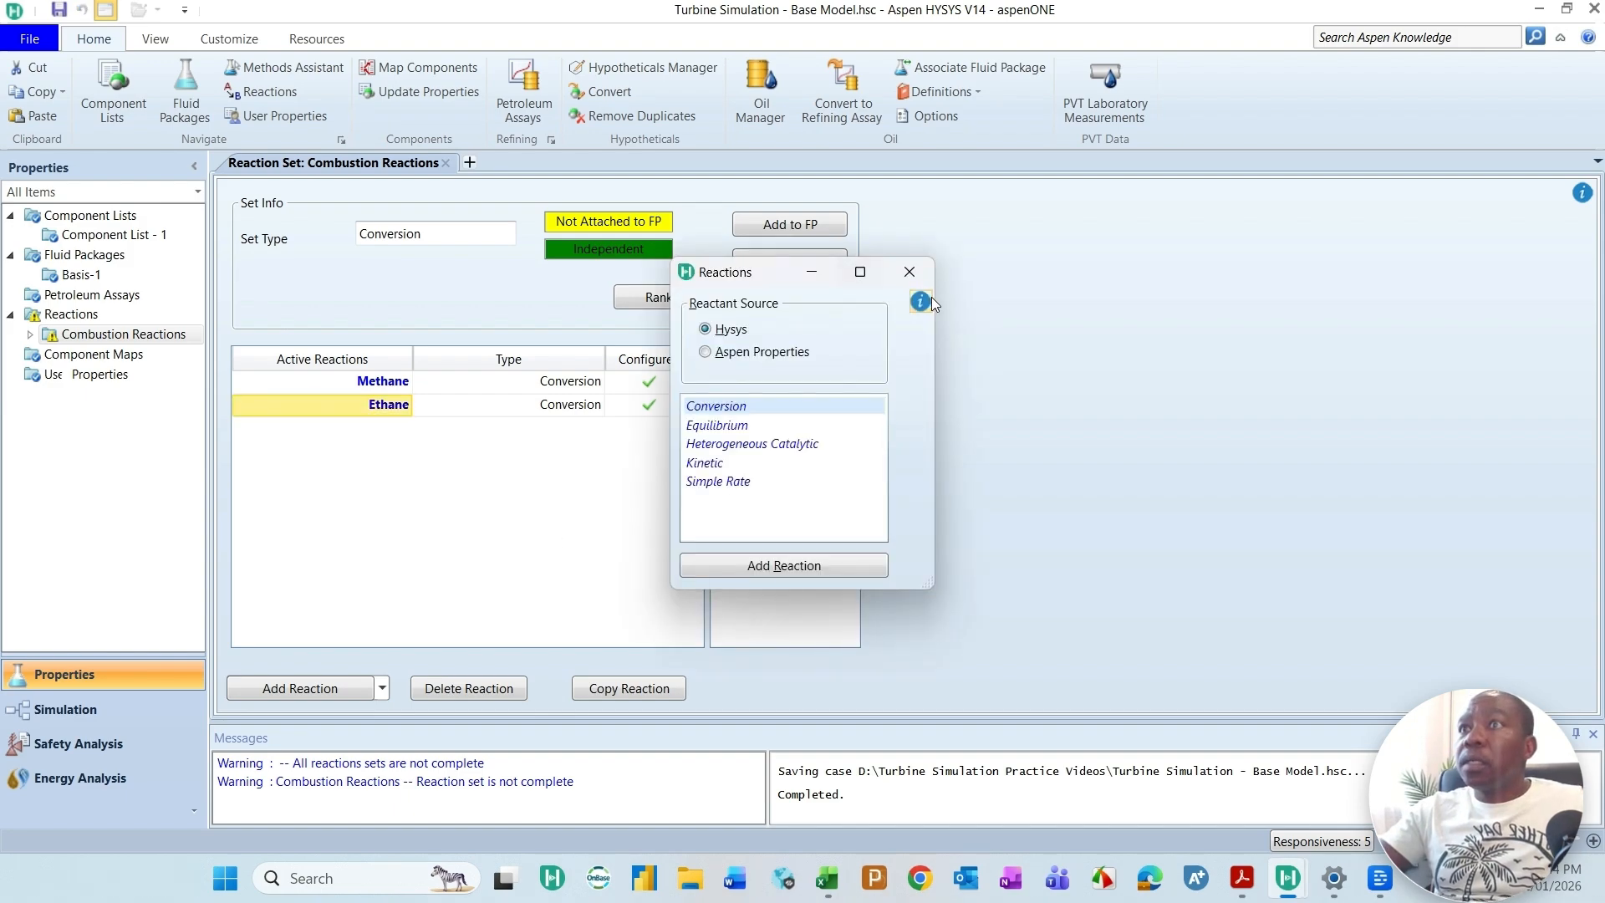
left_click(778, 567)
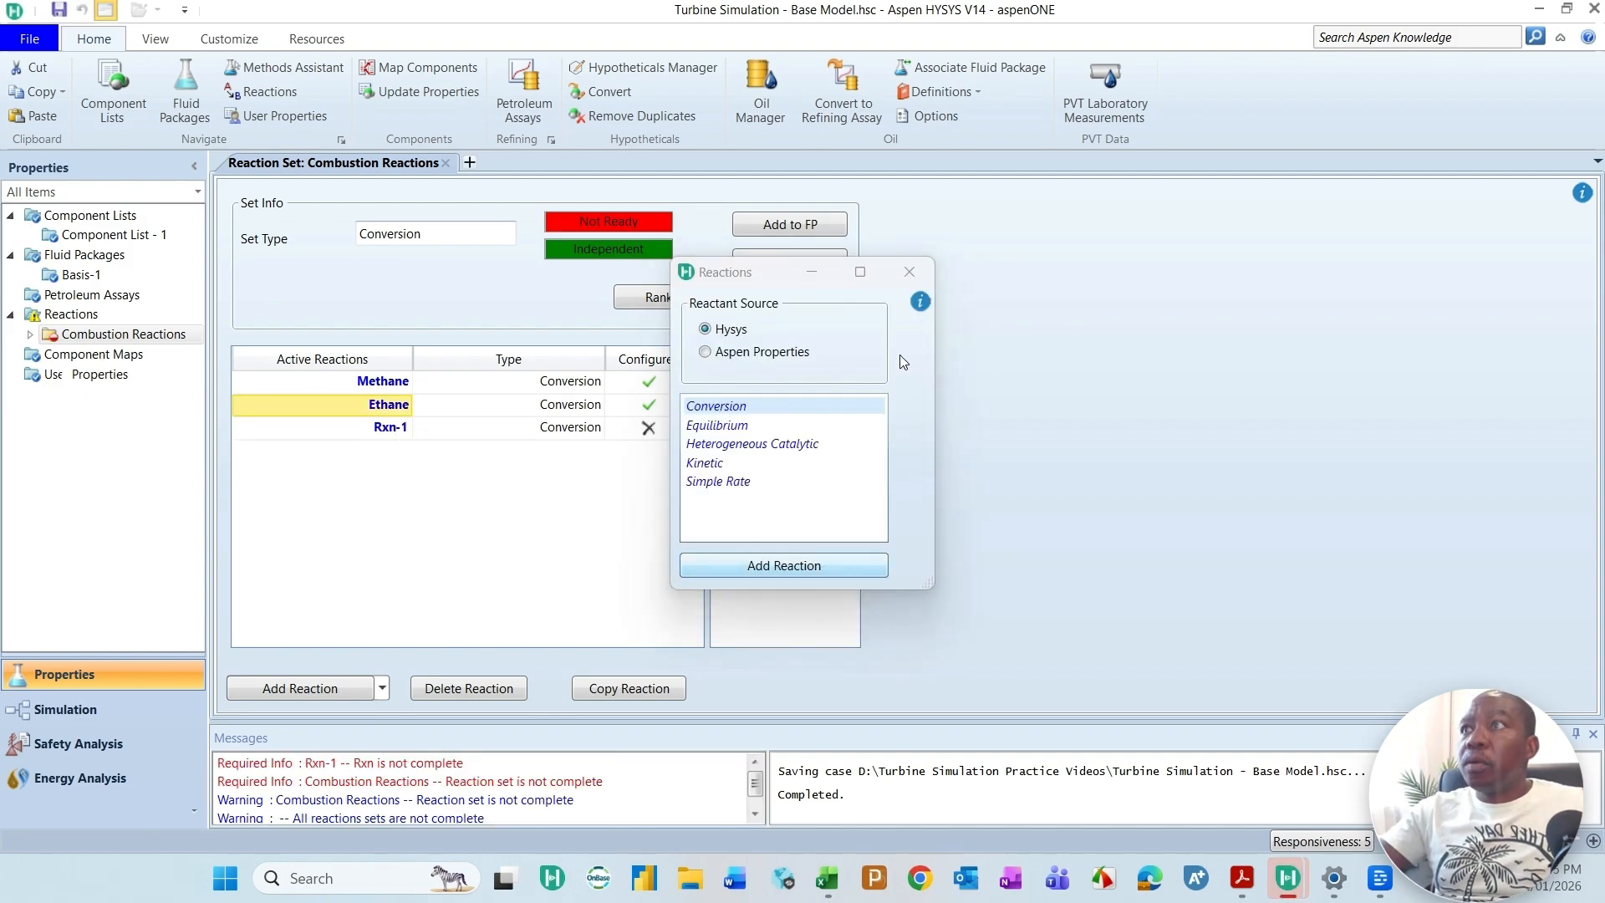
left_click(909, 271)
left_click(400, 430)
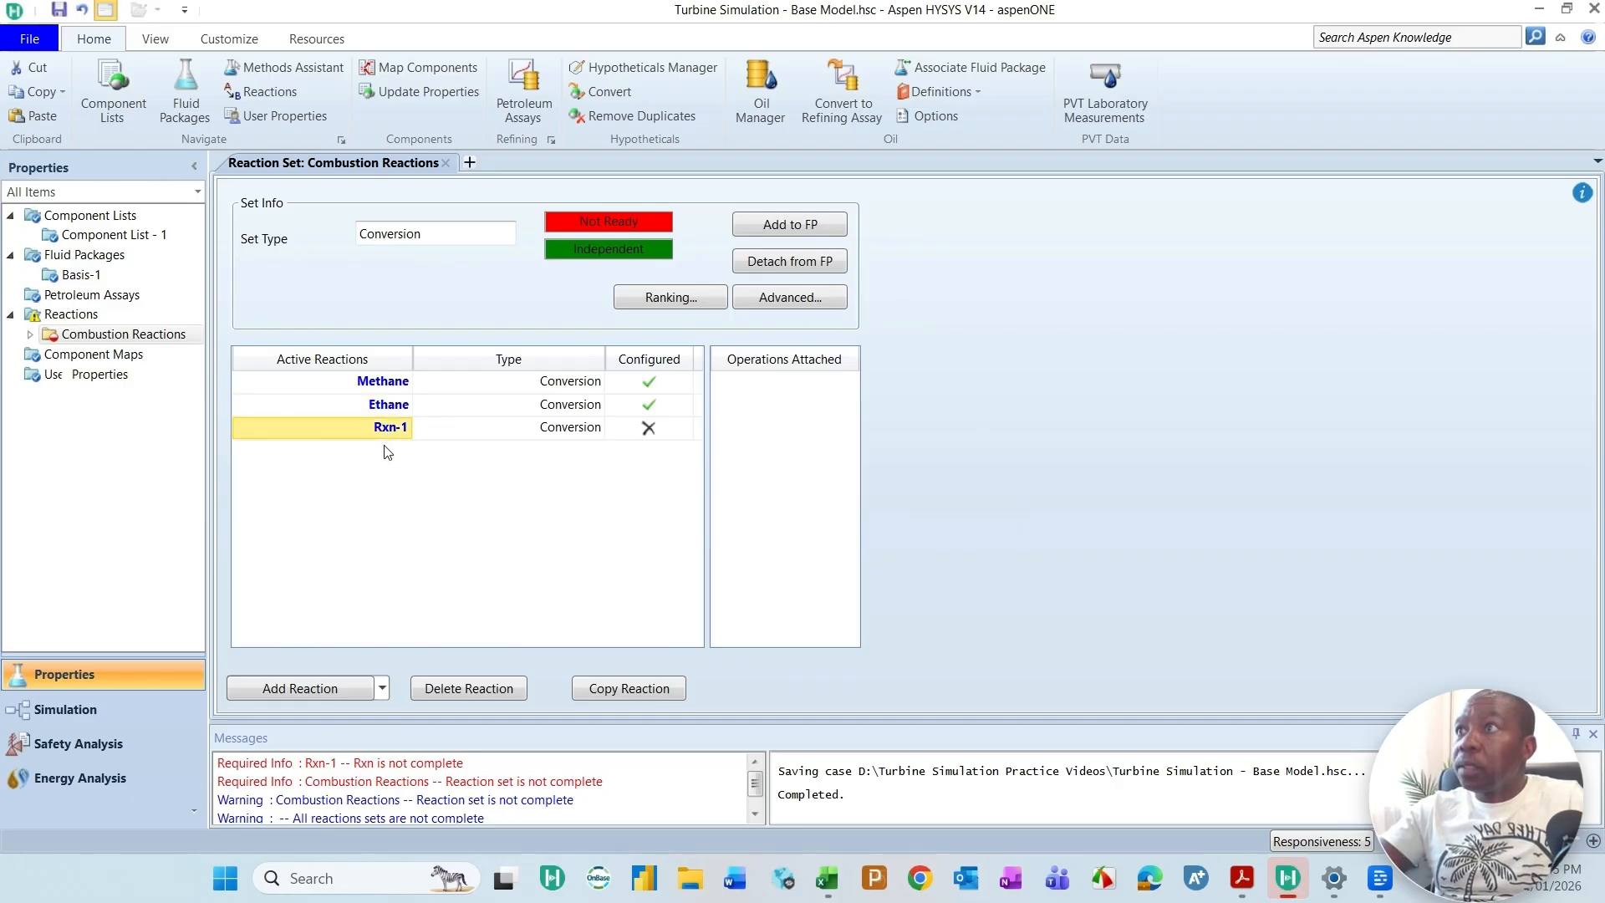
key("BackSpace")
type("Propane")
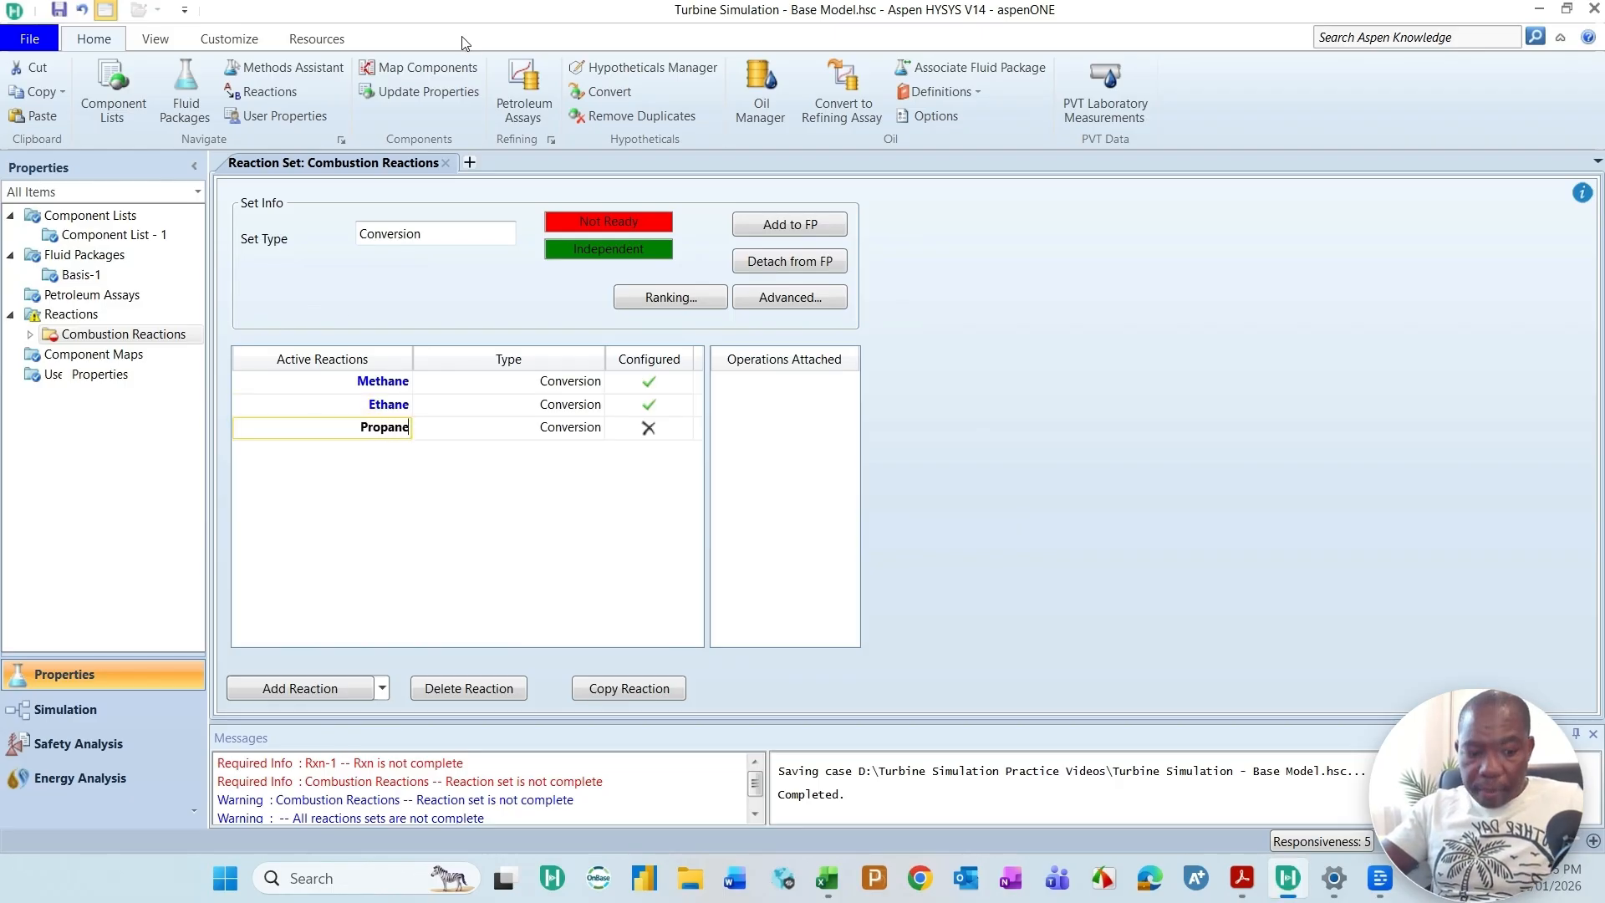
Step: Open the Propane reaction and add Propane, Oxygen, CO2 and H2O as its components
double_click(391, 428)
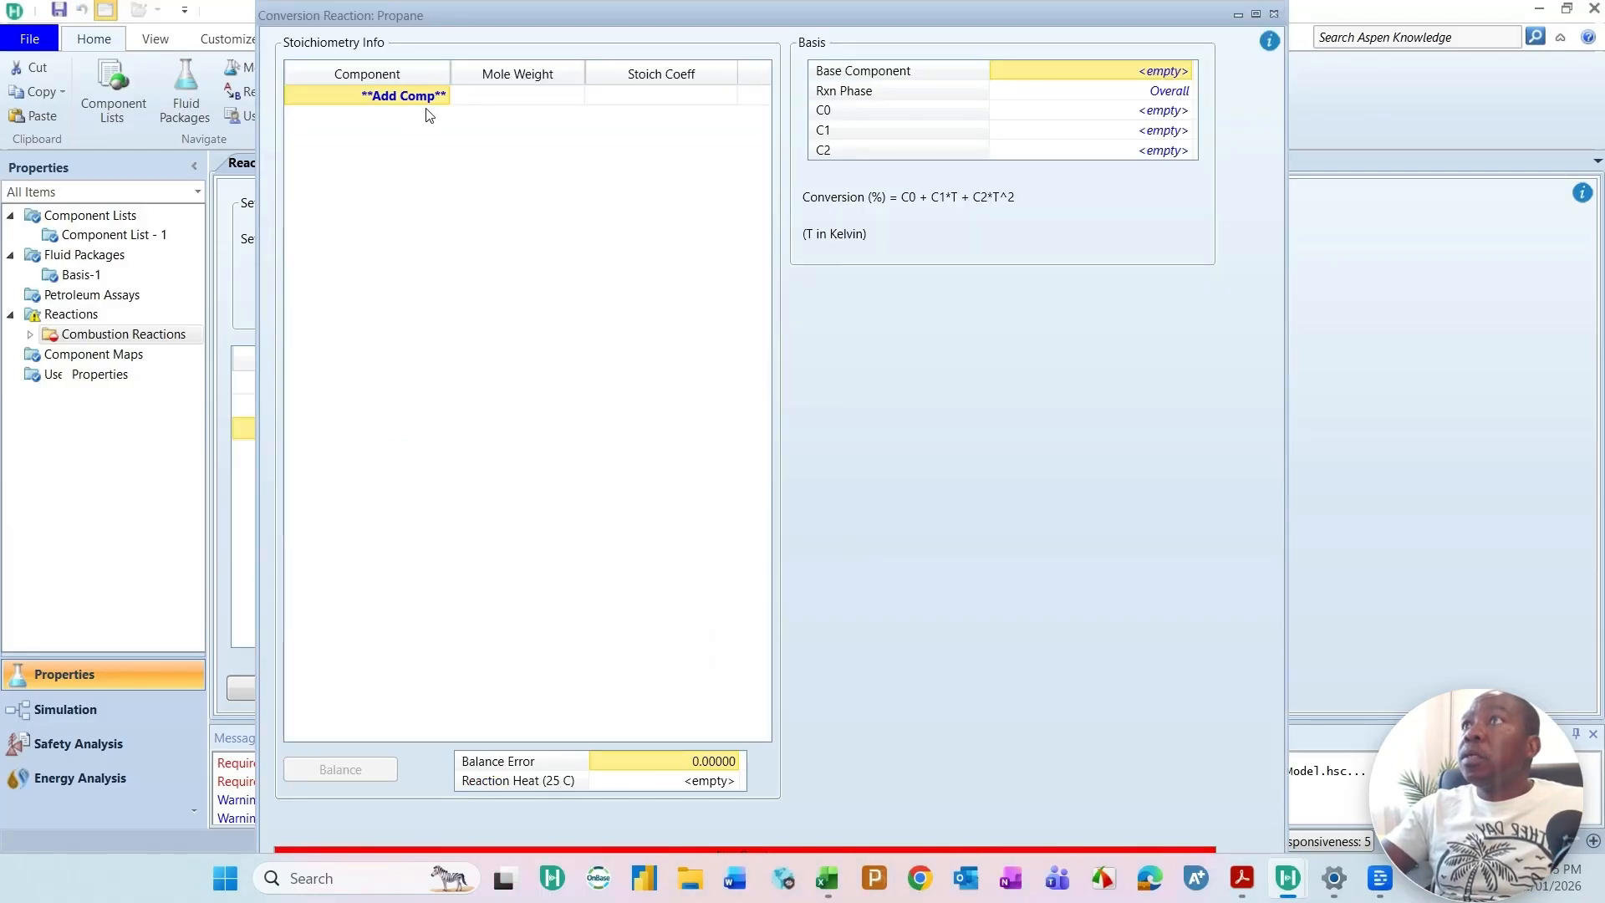
left_click(444, 97)
left_click(355, 164)
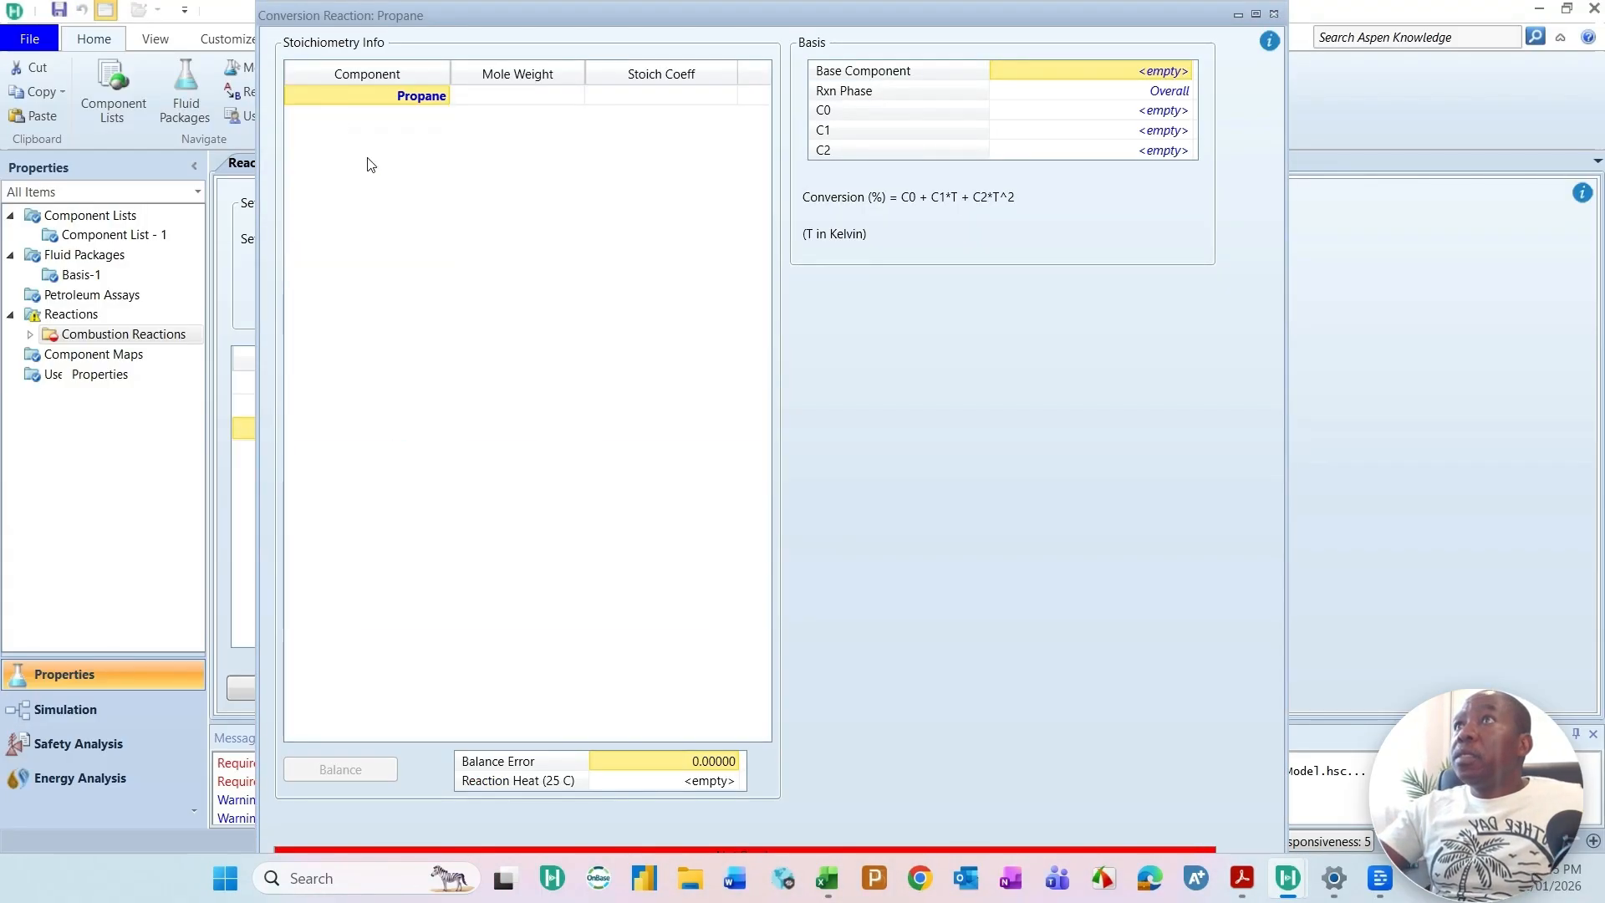
left_click(443, 117)
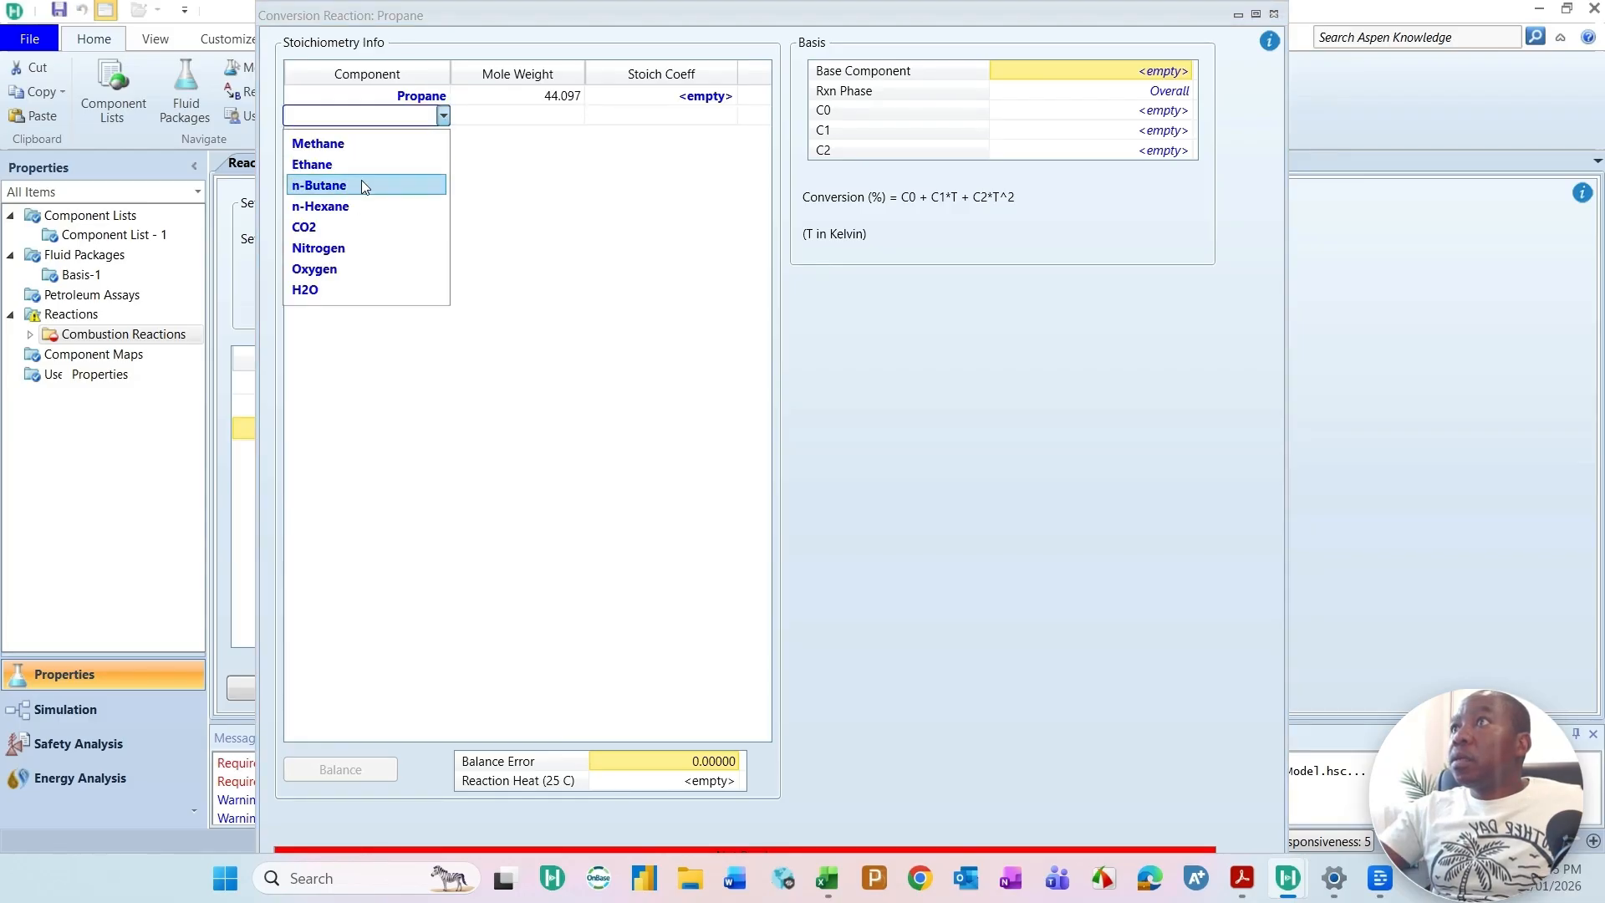
left_click(331, 269)
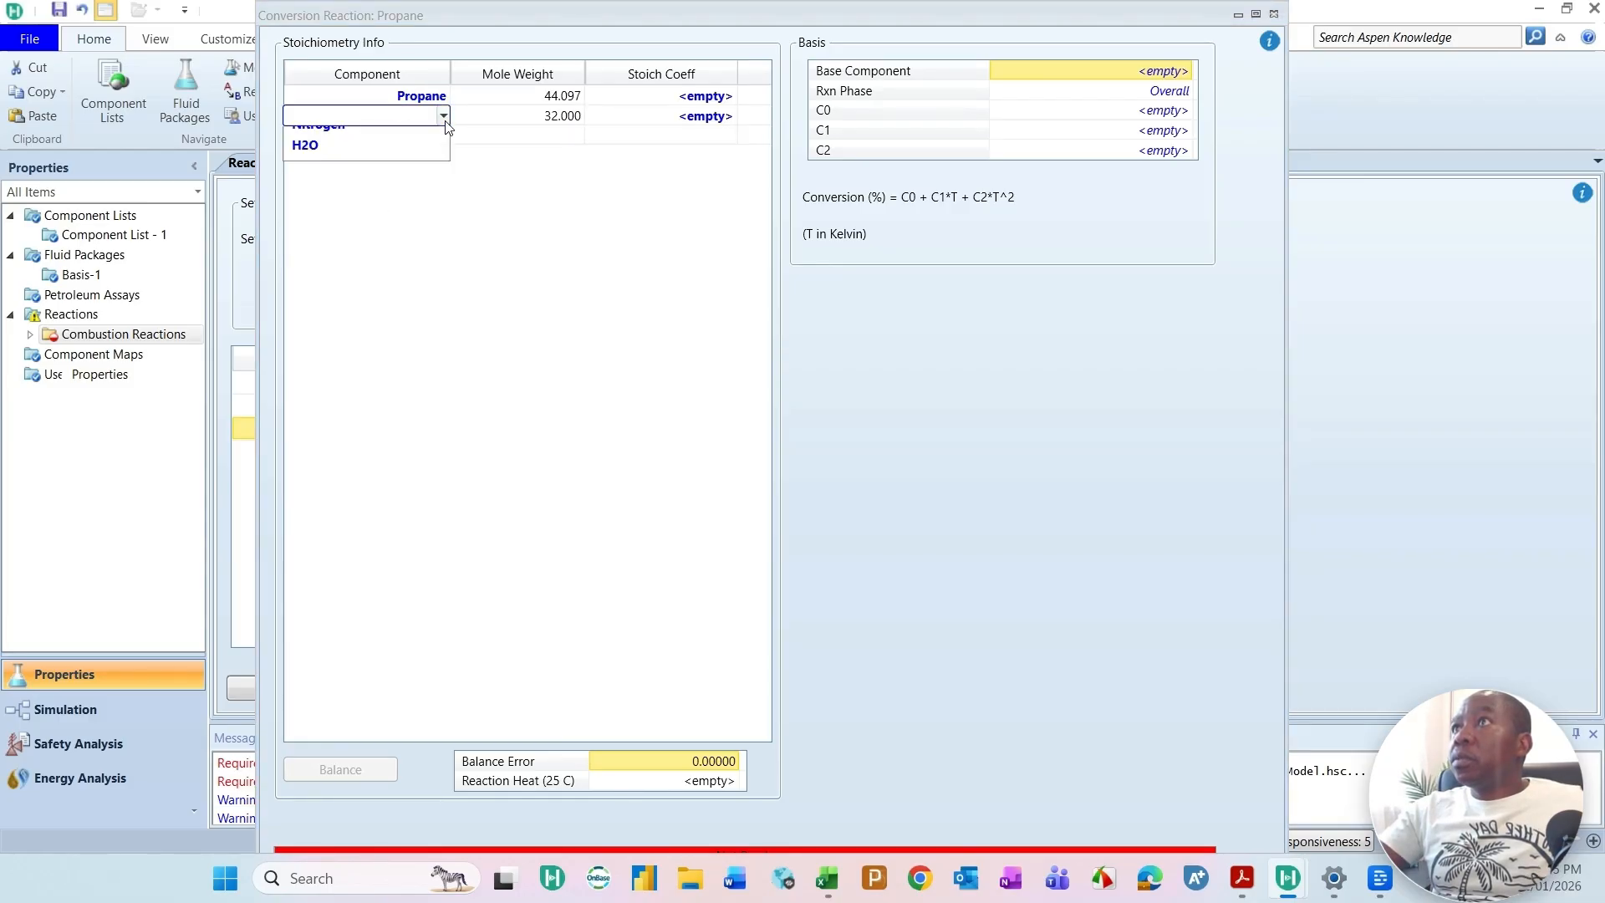
left_click(443, 135)
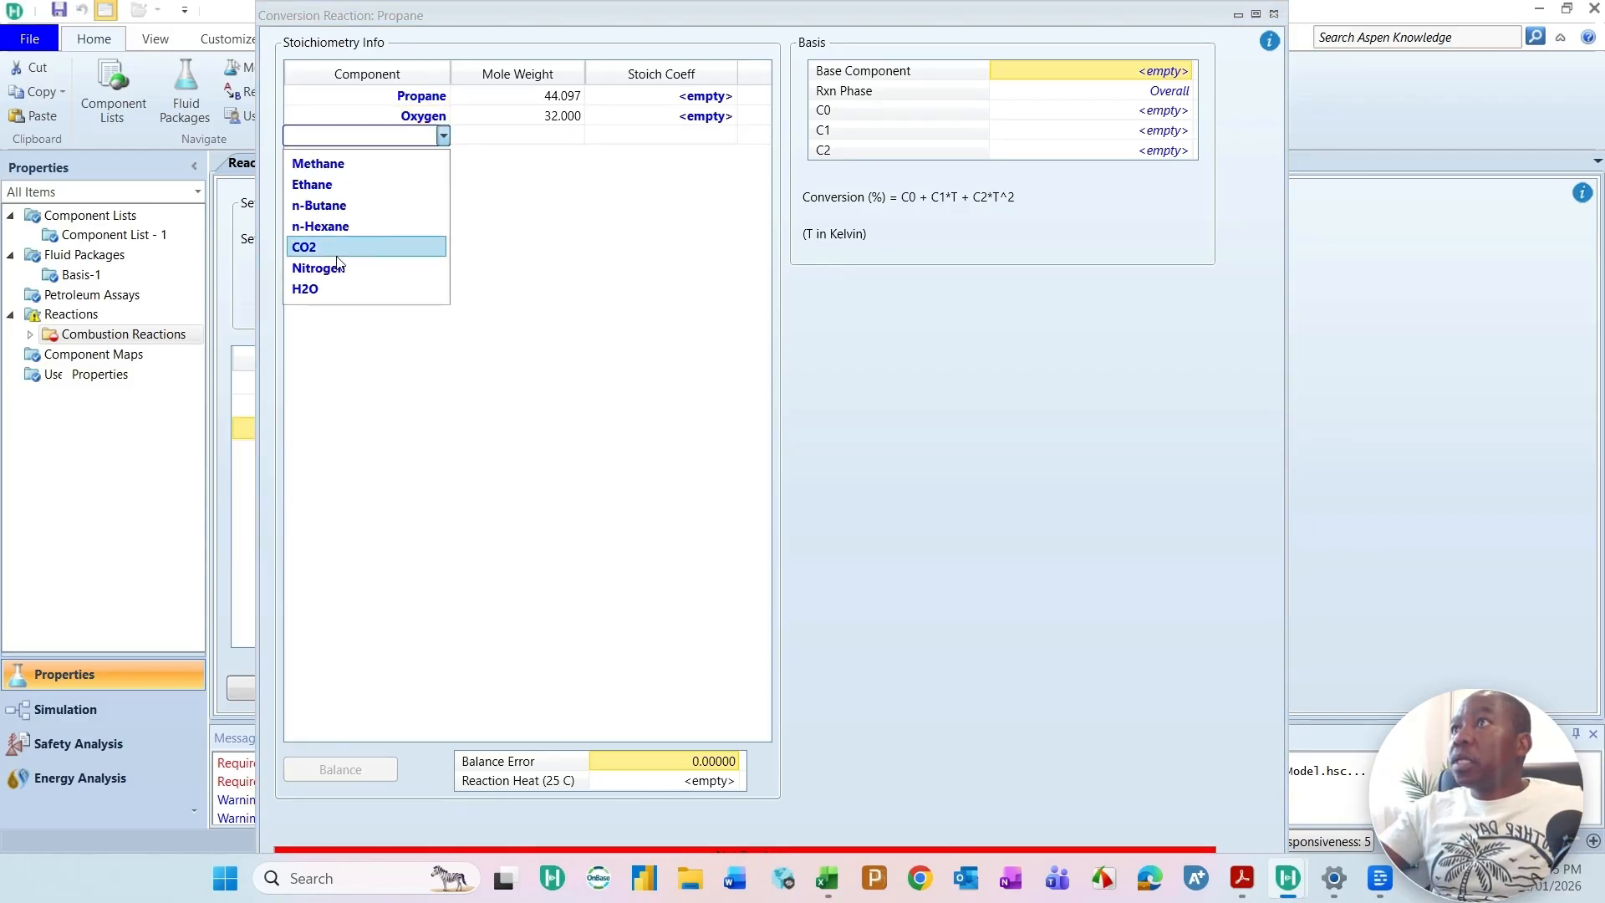
left_click(323, 254)
left_click(443, 154)
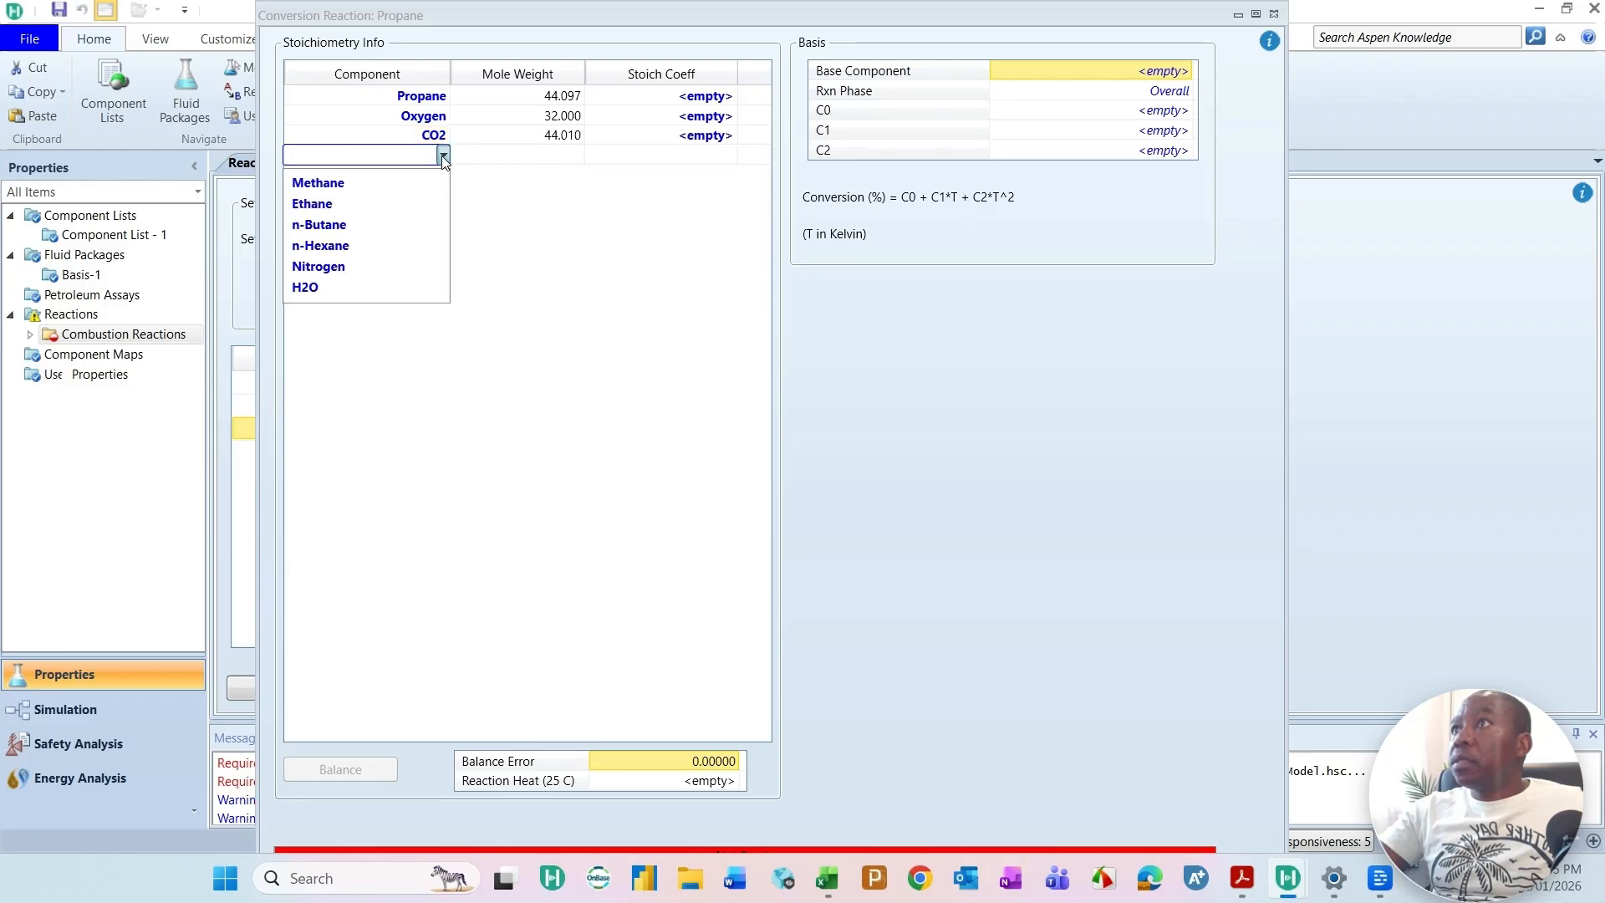
left_click(322, 292)
Step: Set the stoichiometric coefficients to -1 for Propane, -5 for Oxygen, 3 for CO2 and 4 for H2O
left_click(664, 98)
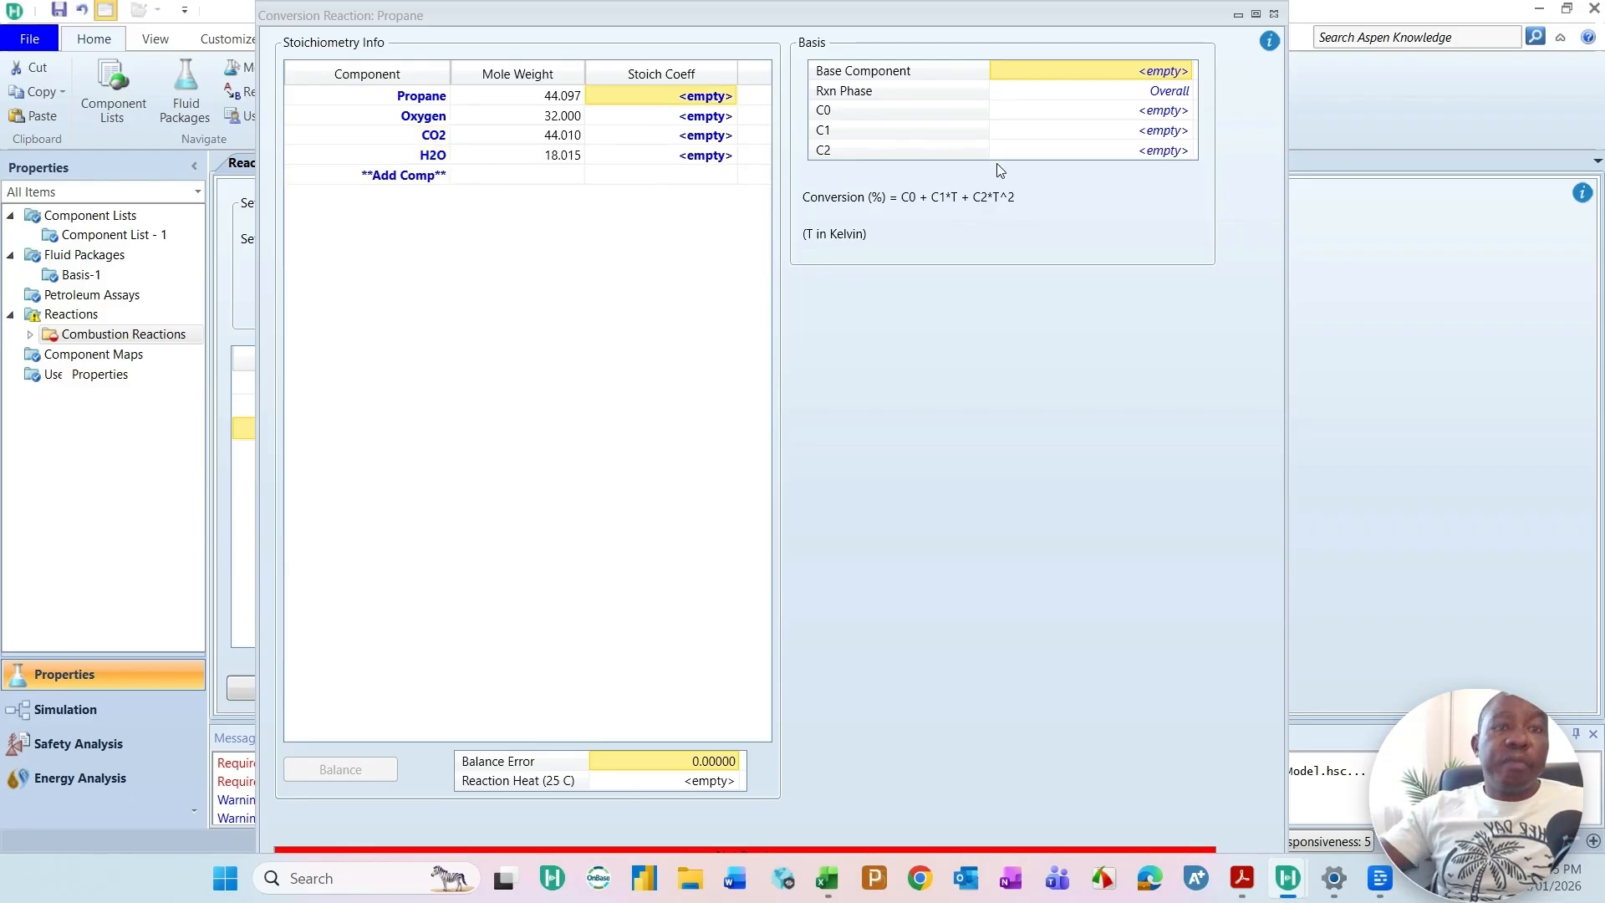
type("-1")
left_click(716, 115)
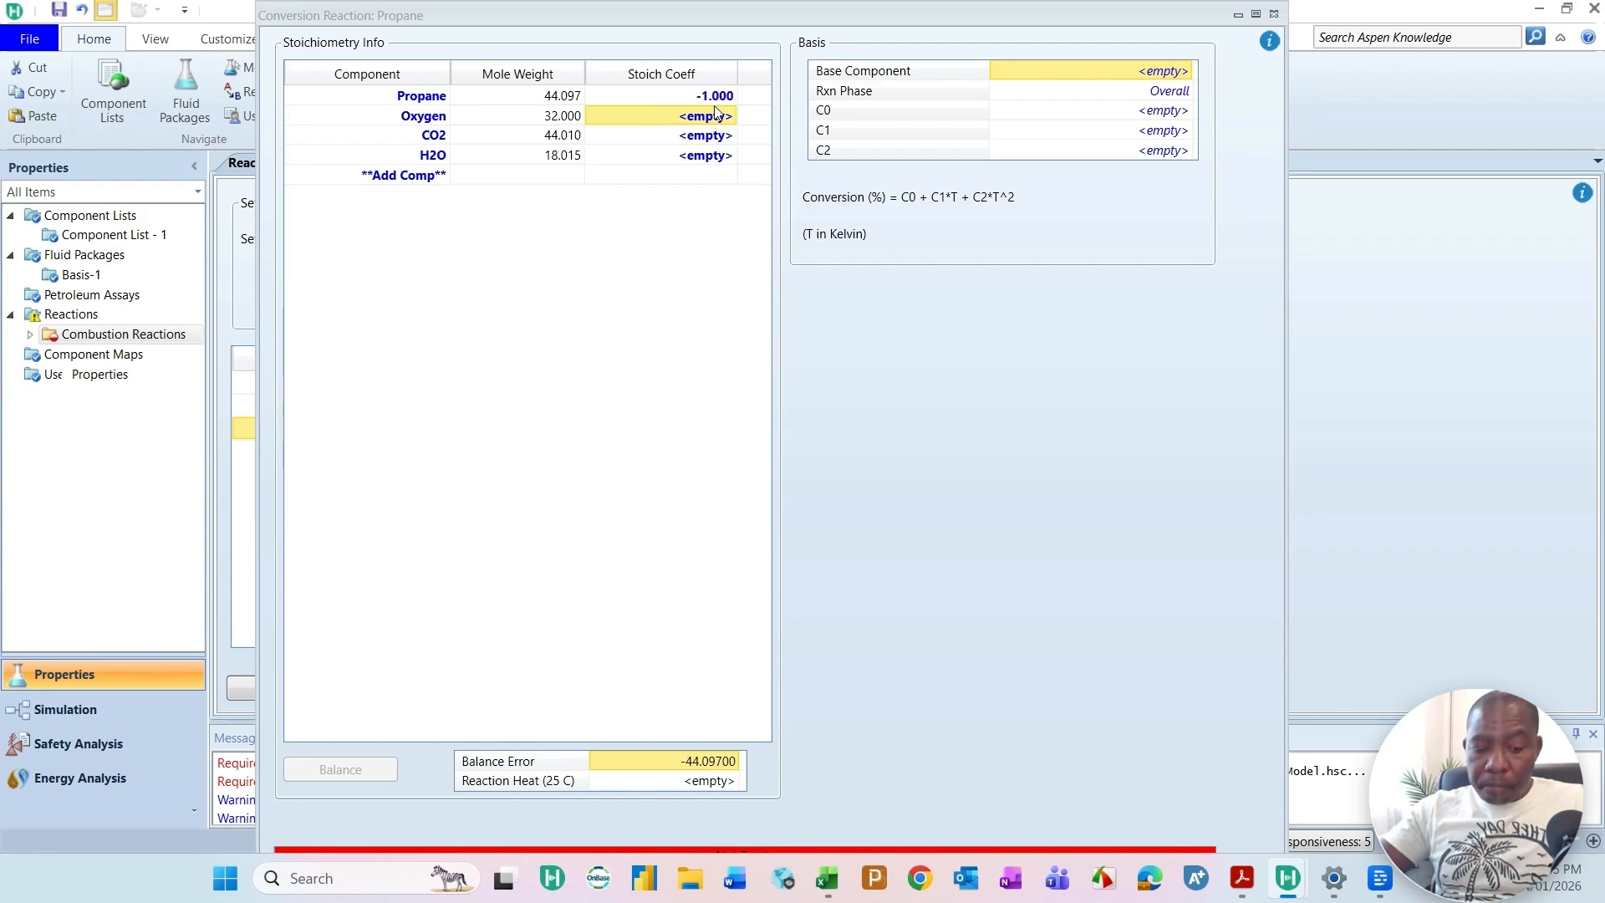
type("-5")
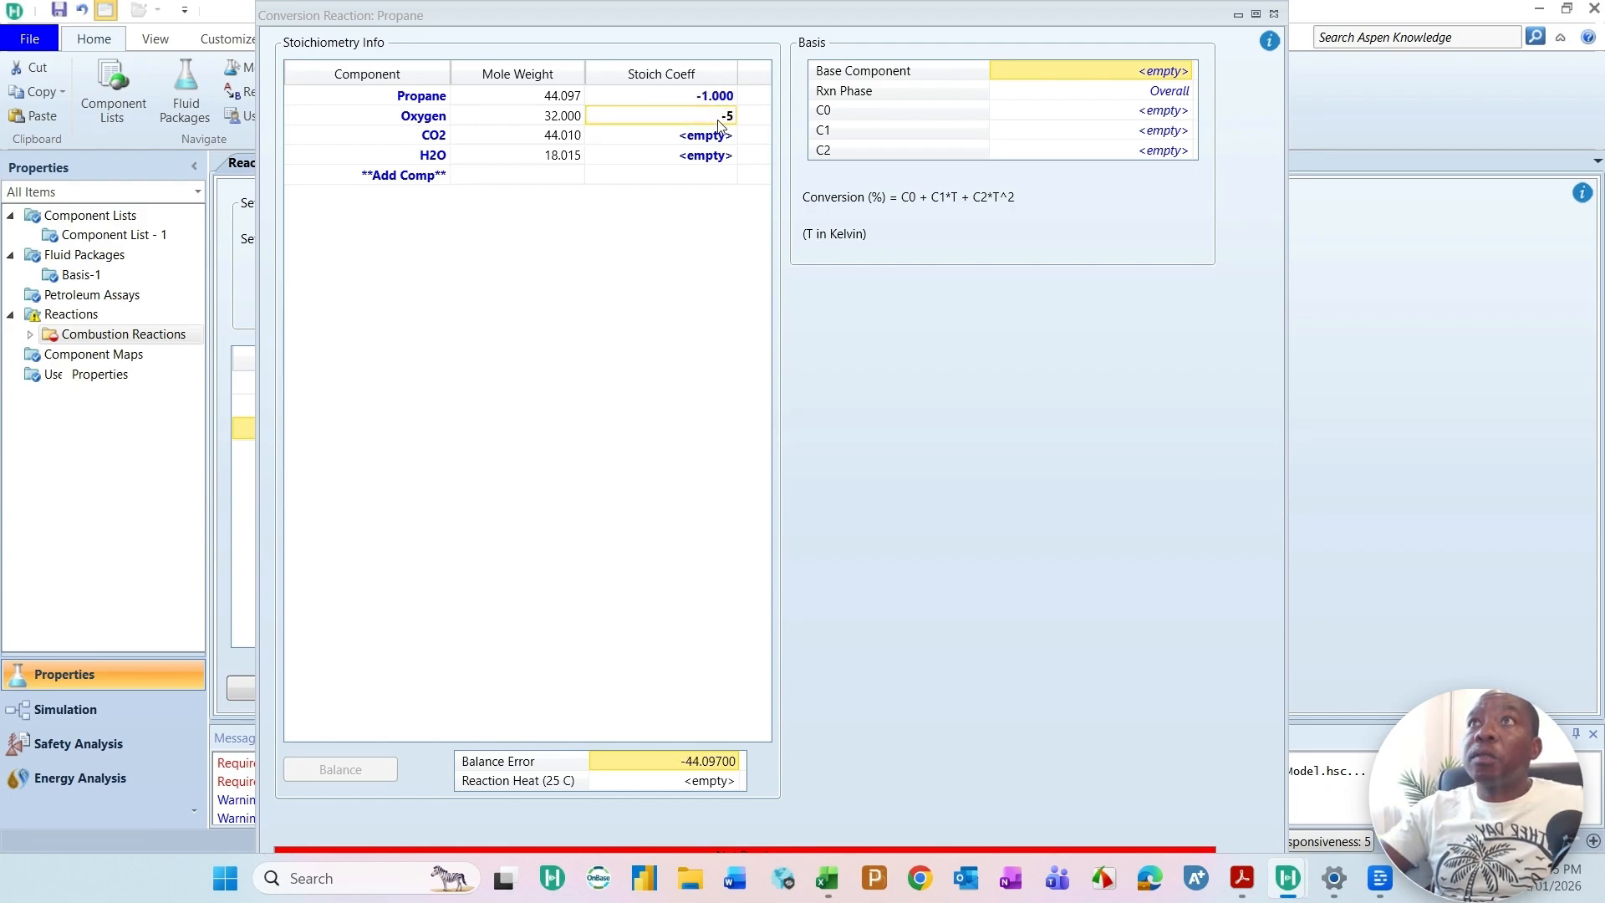
key("Return")
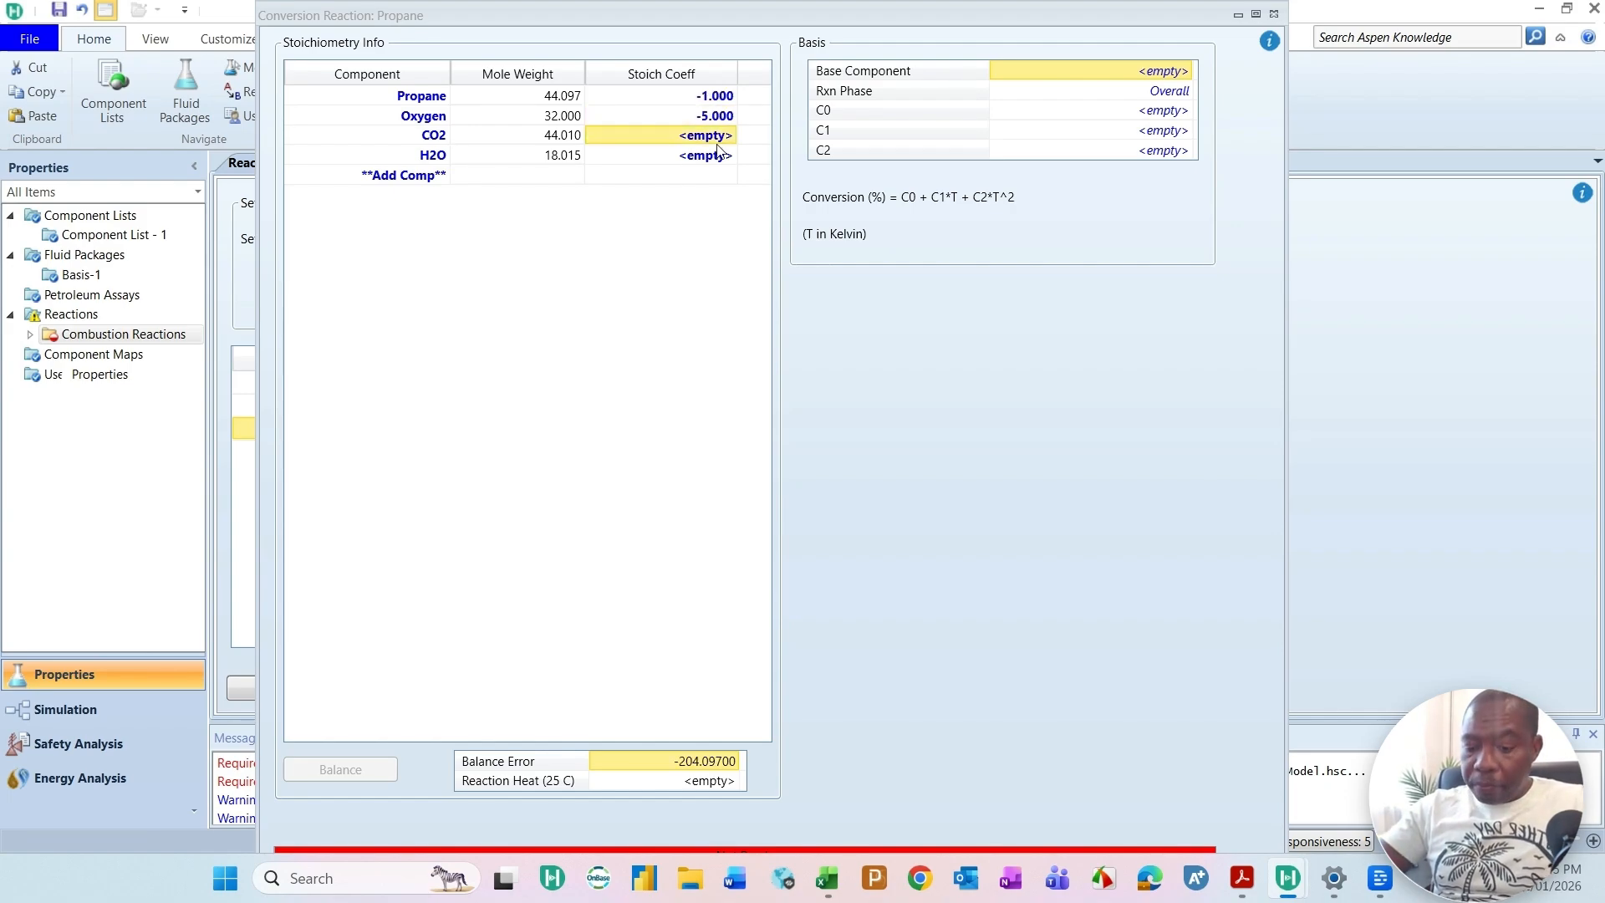
type("3")
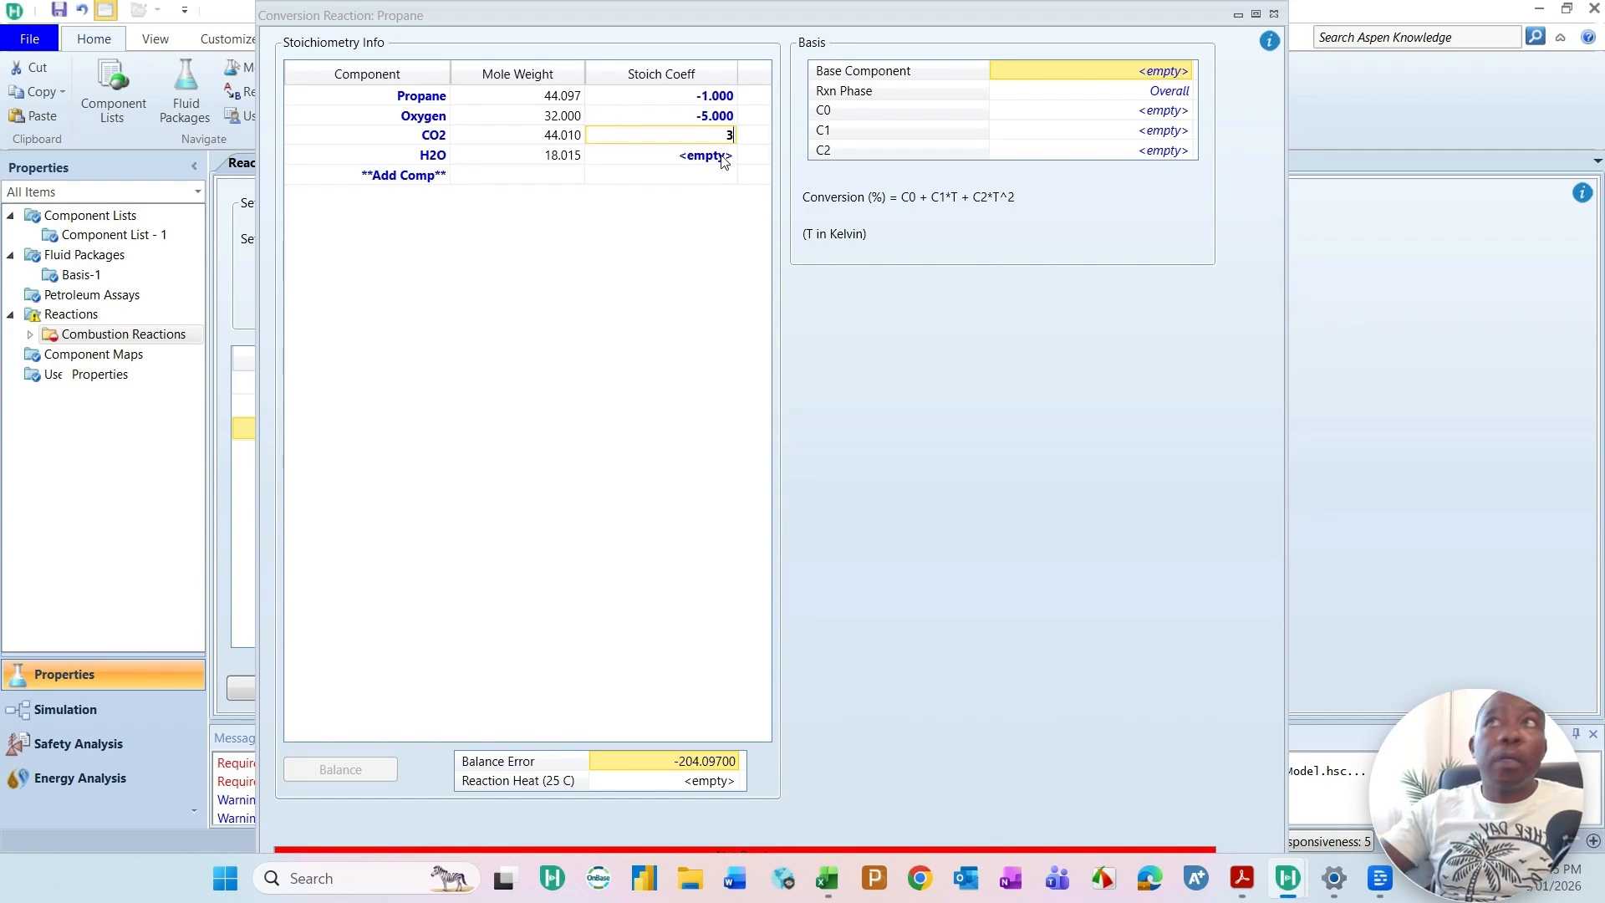
key("Return")
type("4")
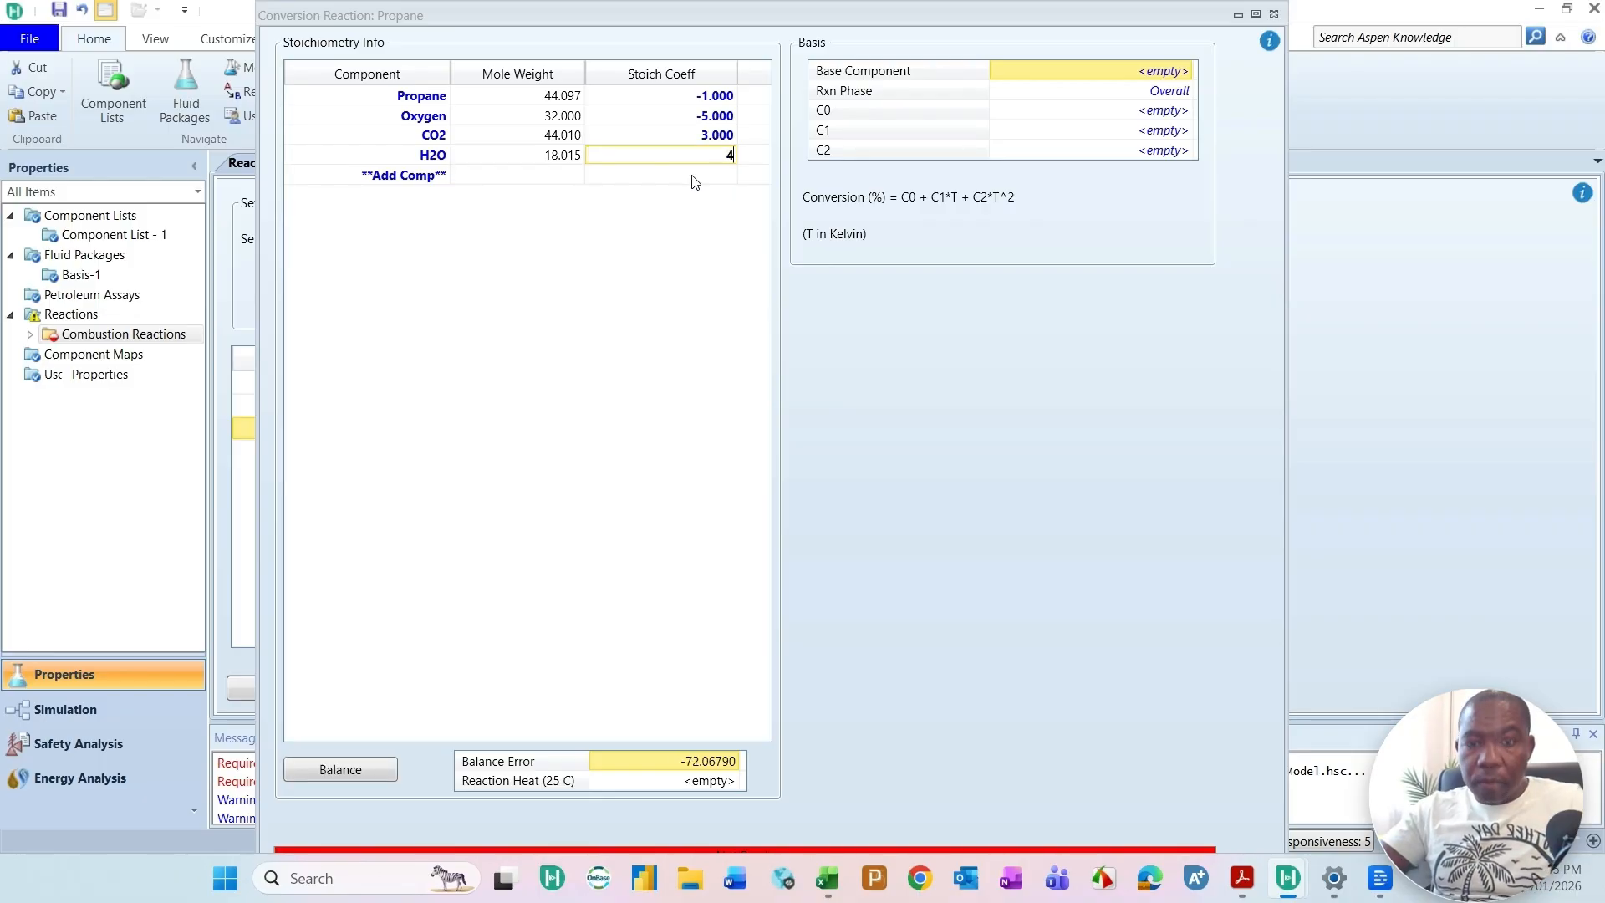
key("Return")
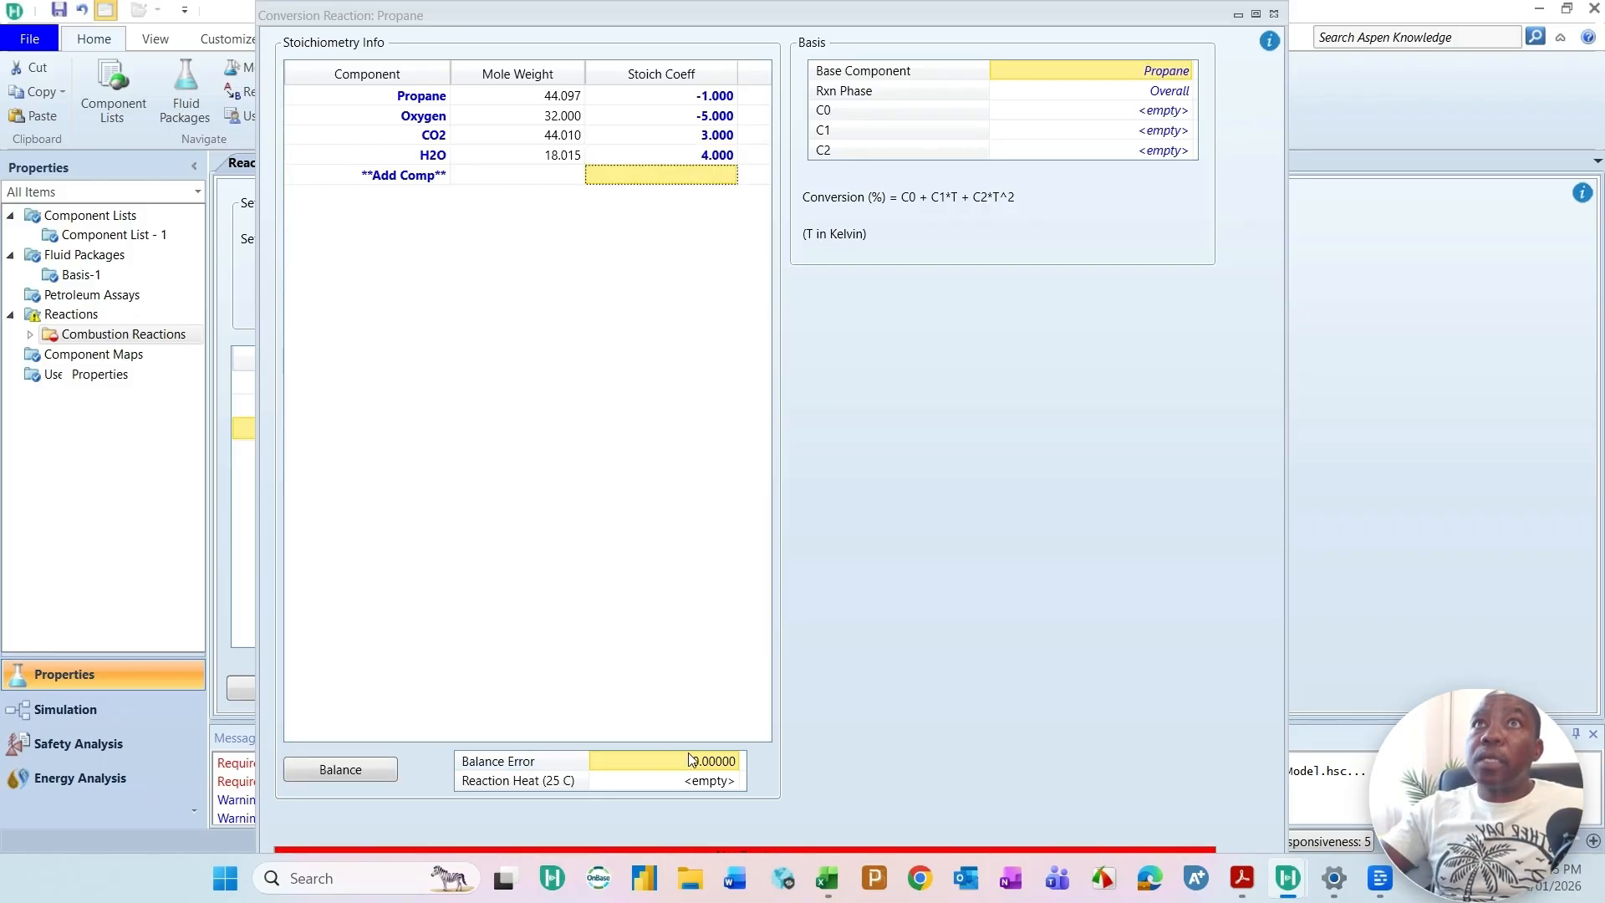
Step: Set the propane combustion reaction's C0 to 100 and close its window
left_click(1142, 116)
type("100")
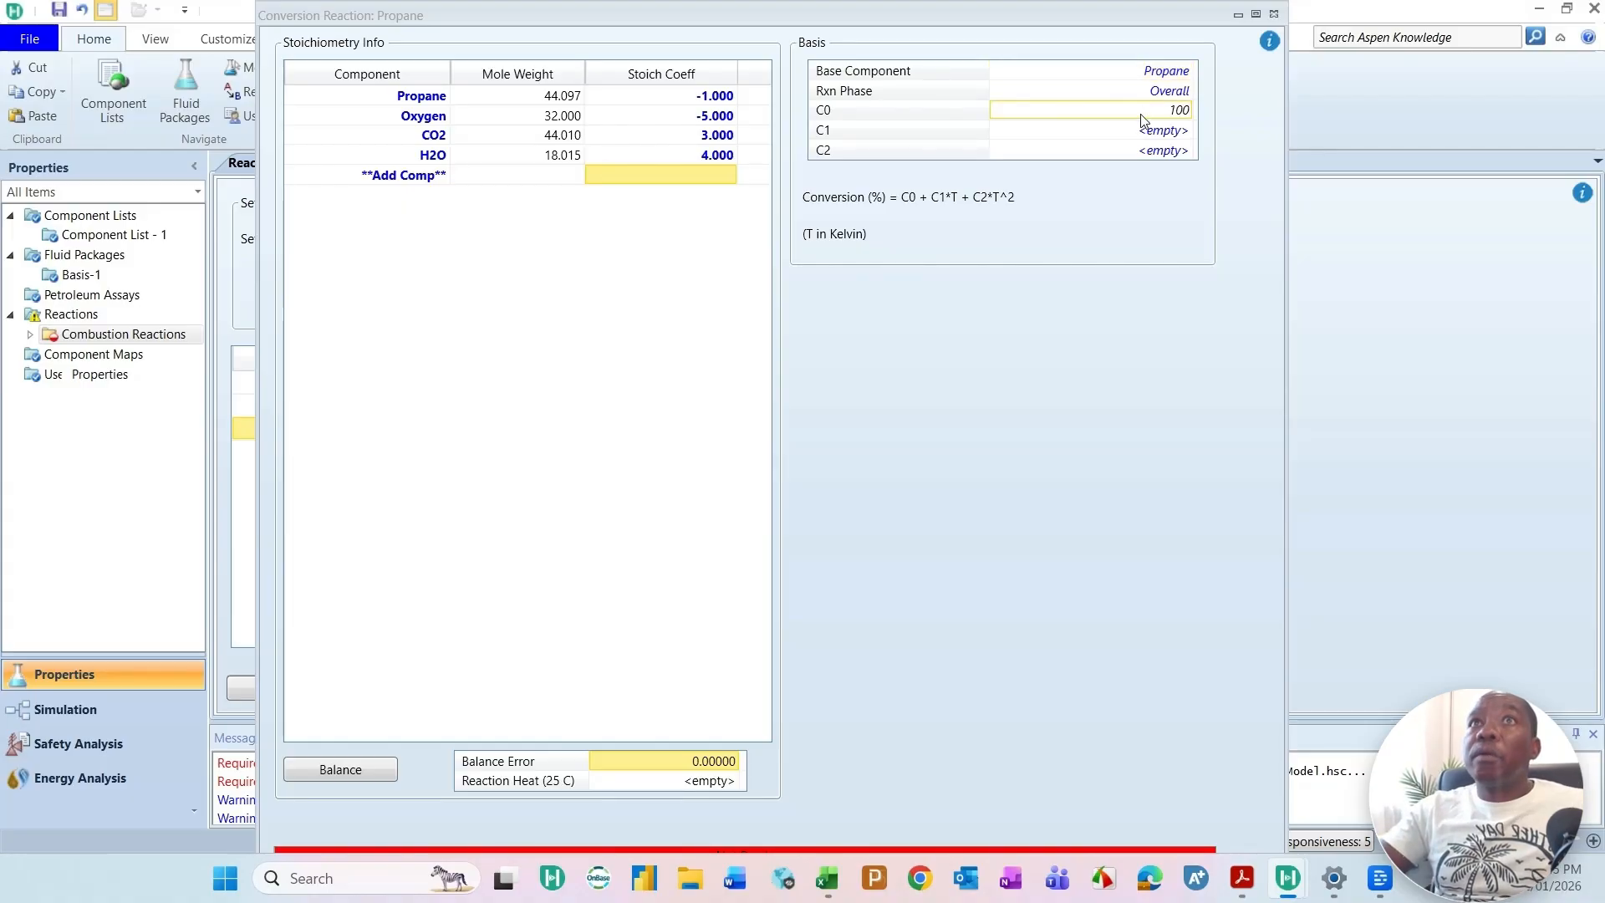
key("Return")
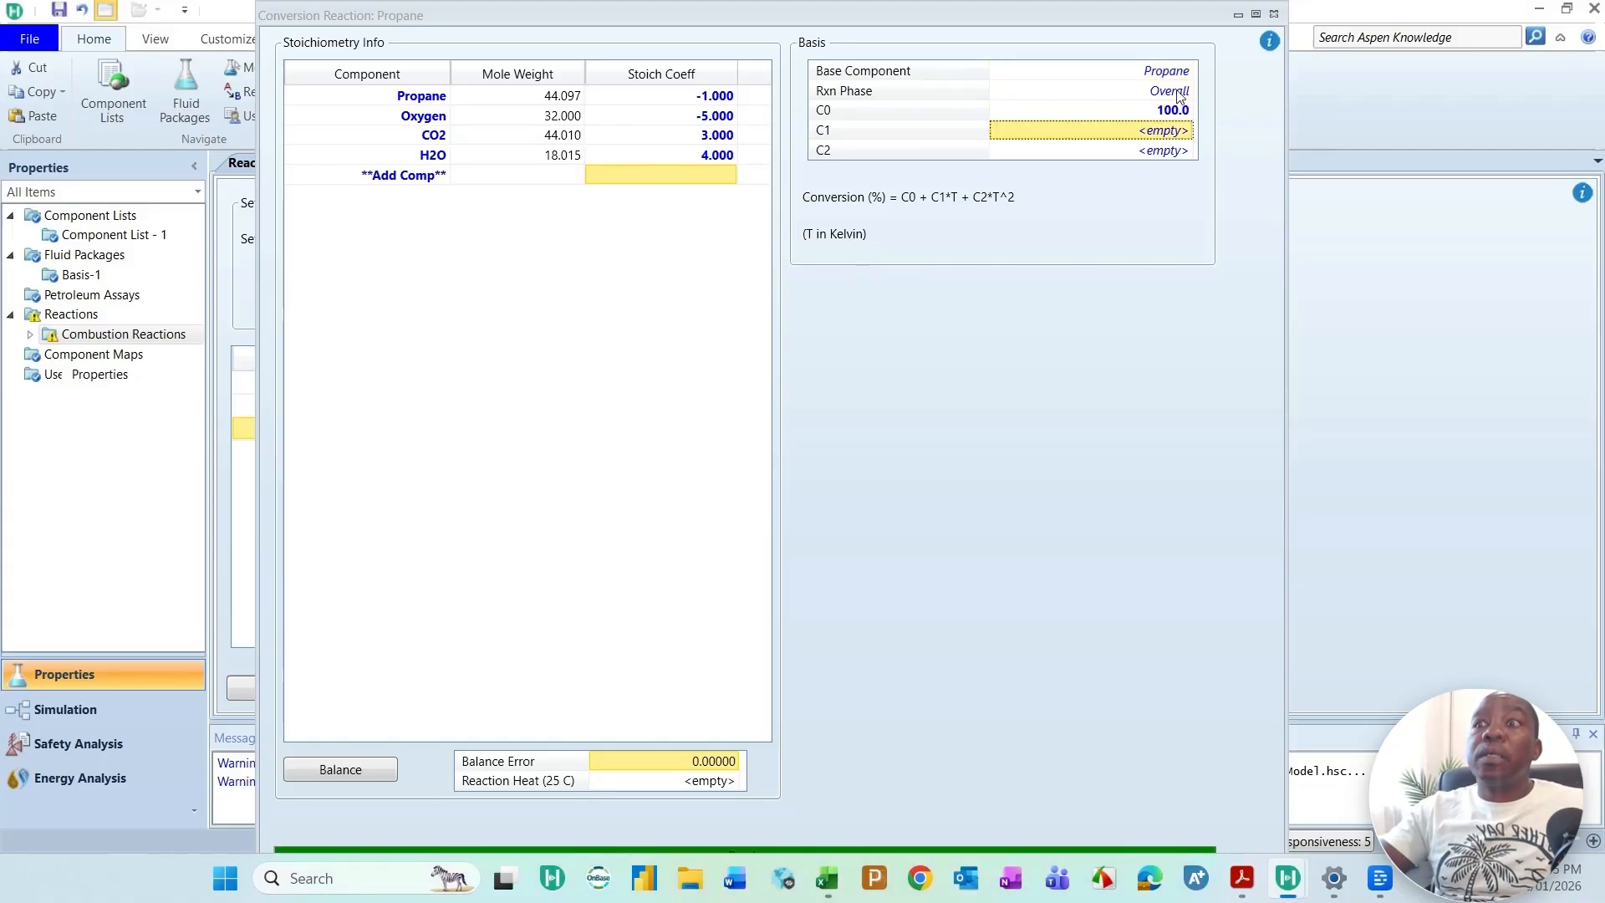
left_click_drag(1105, 17, 1038, 150)
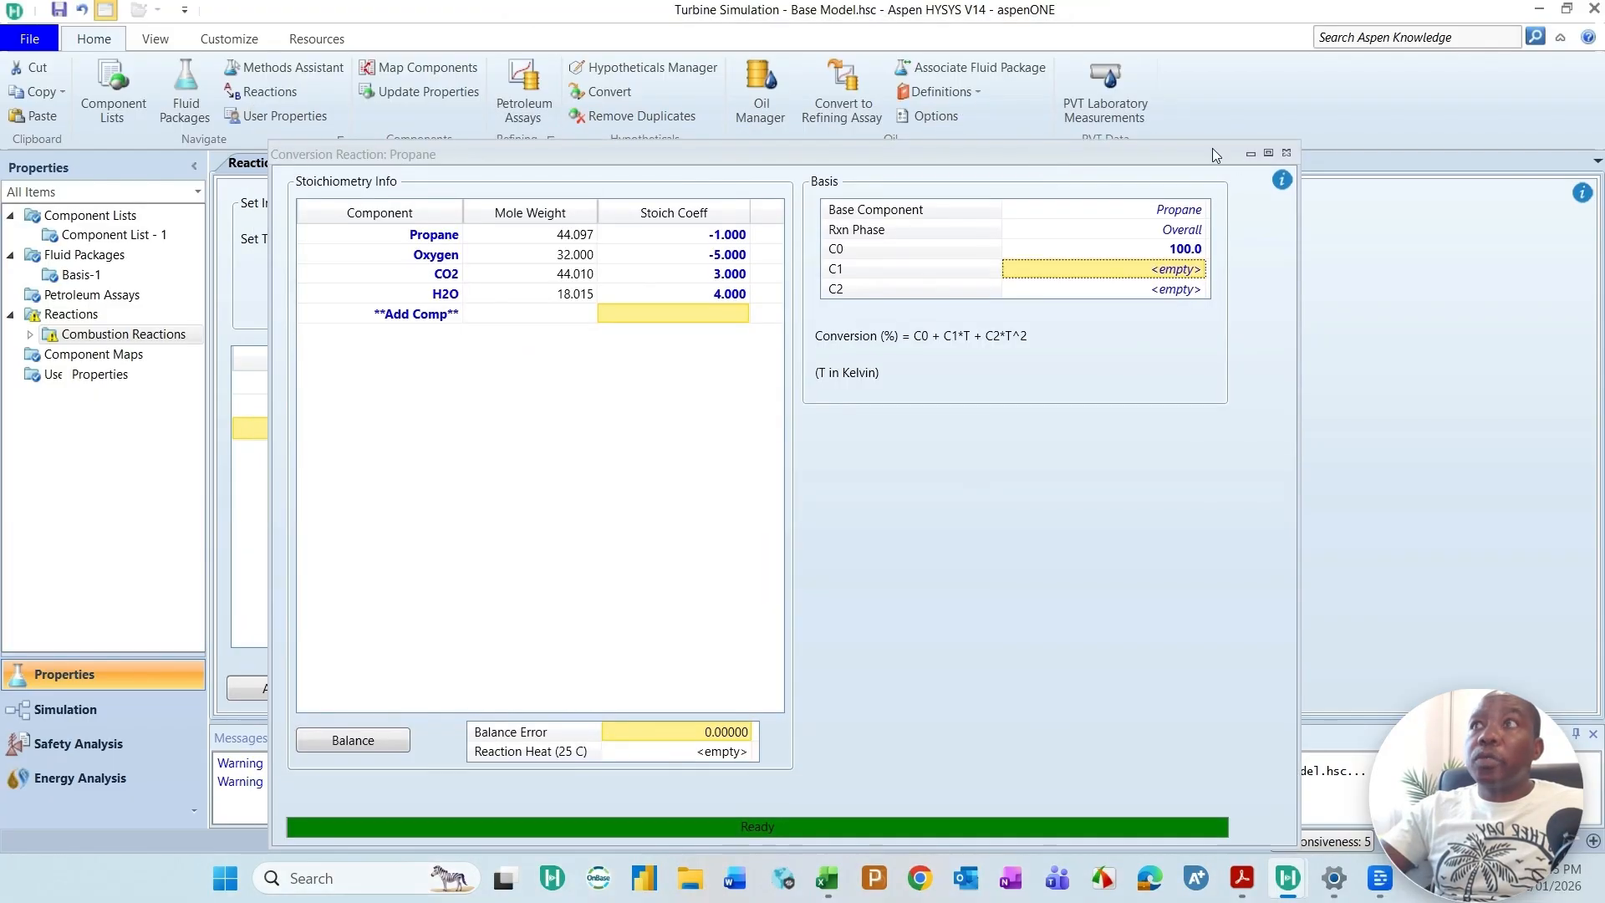
left_click(1287, 154)
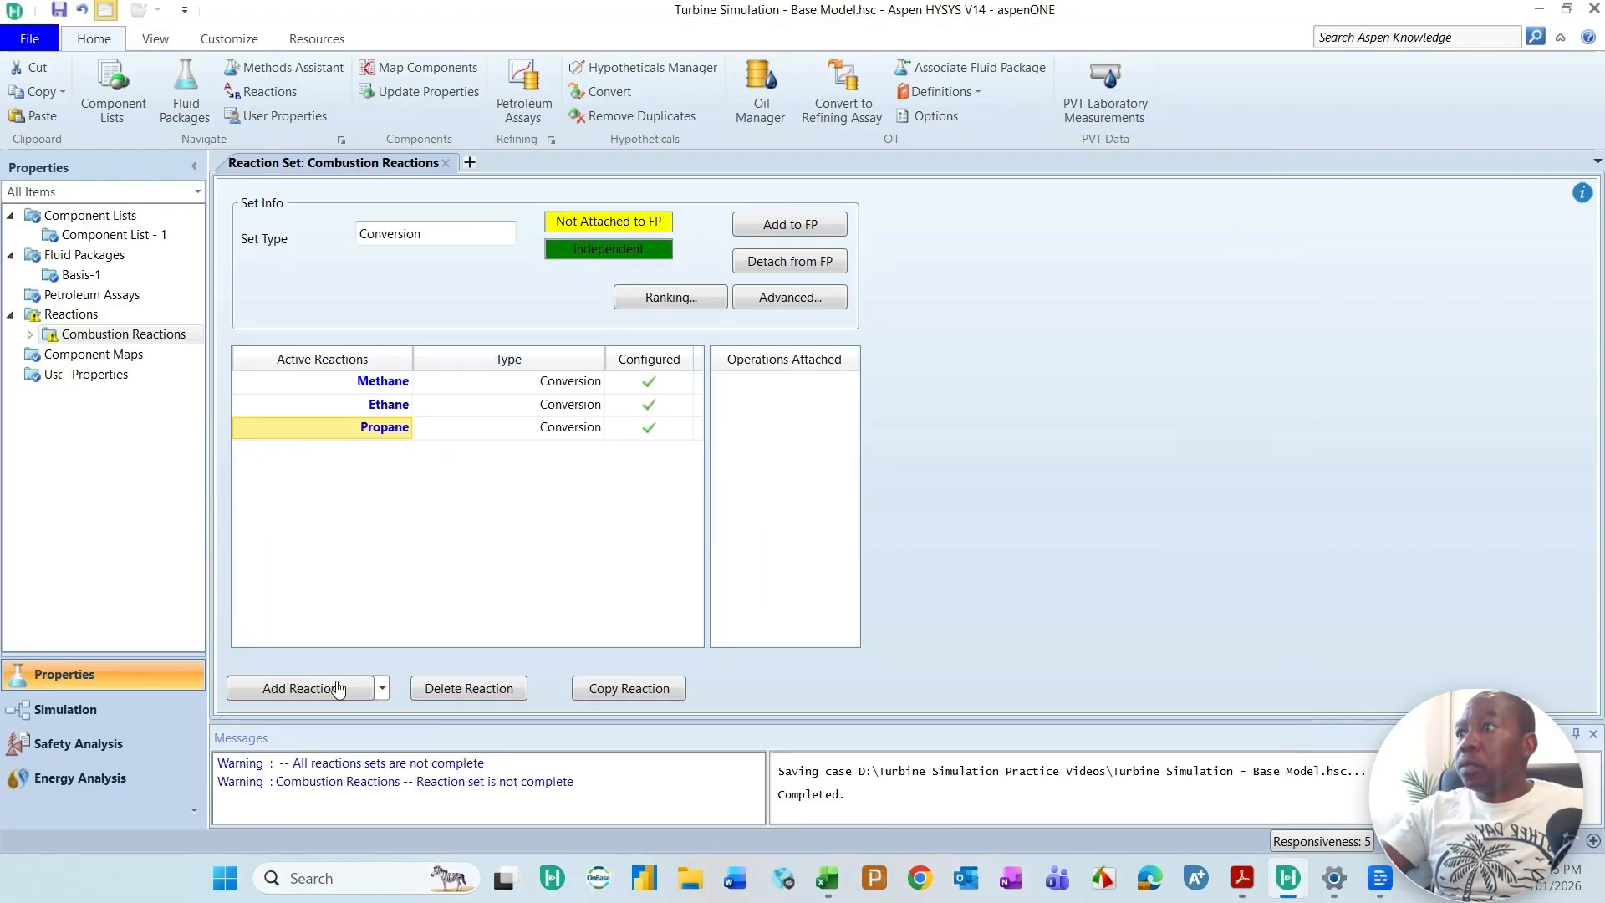
Step: Add a fourth HYSYS Conversion reaction to the Combustion Reactions set and name it Butane
left_click(317, 701)
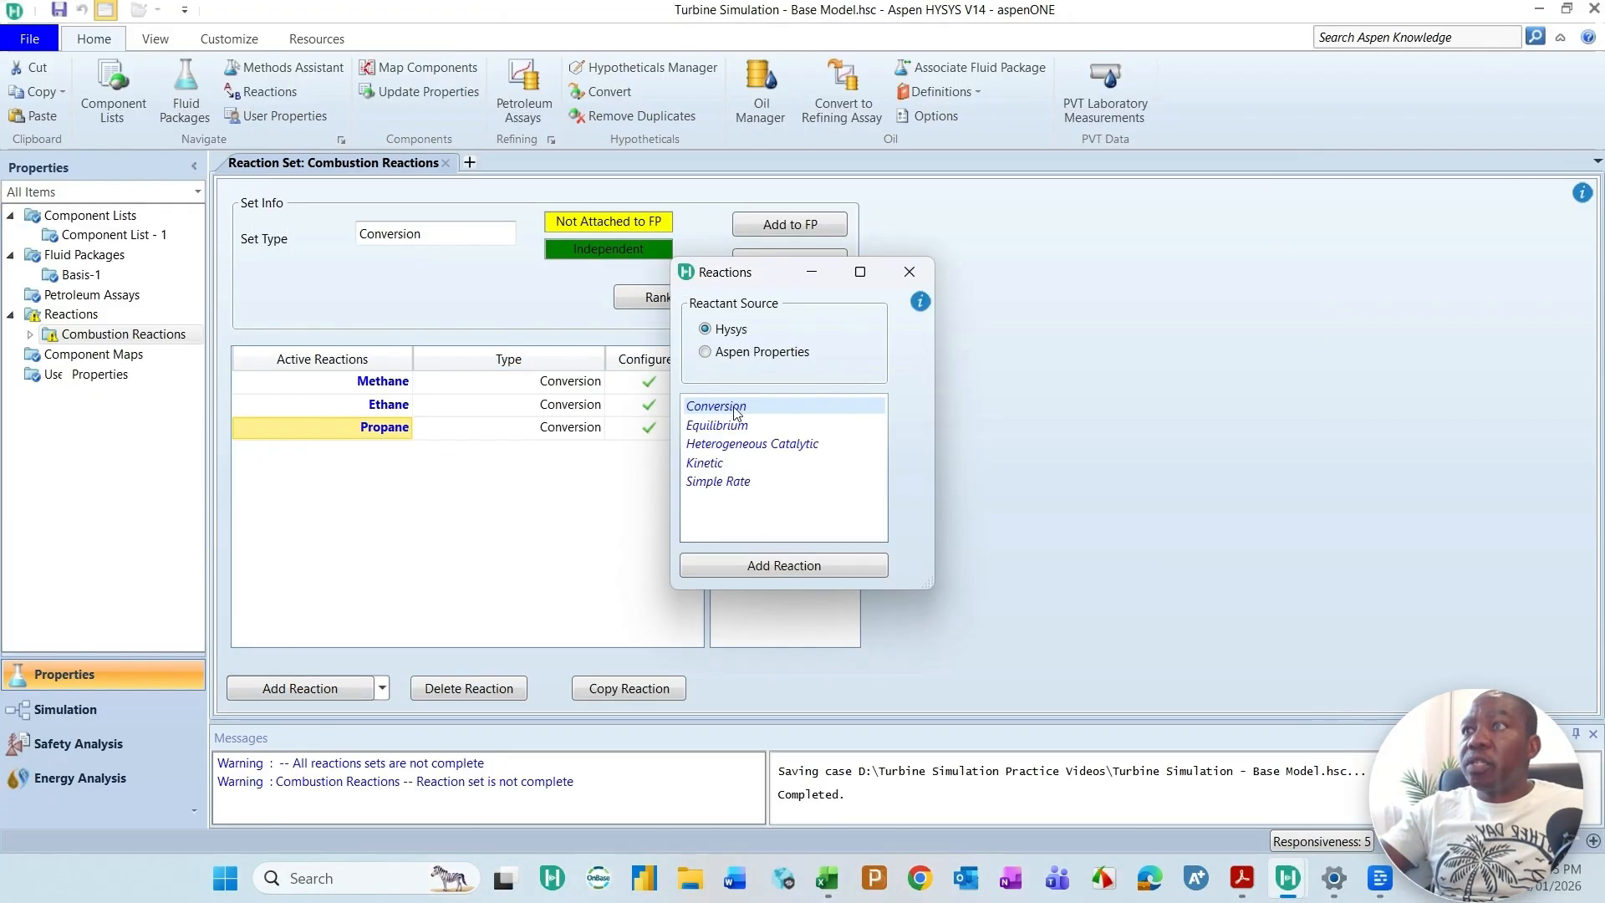
left_click(798, 566)
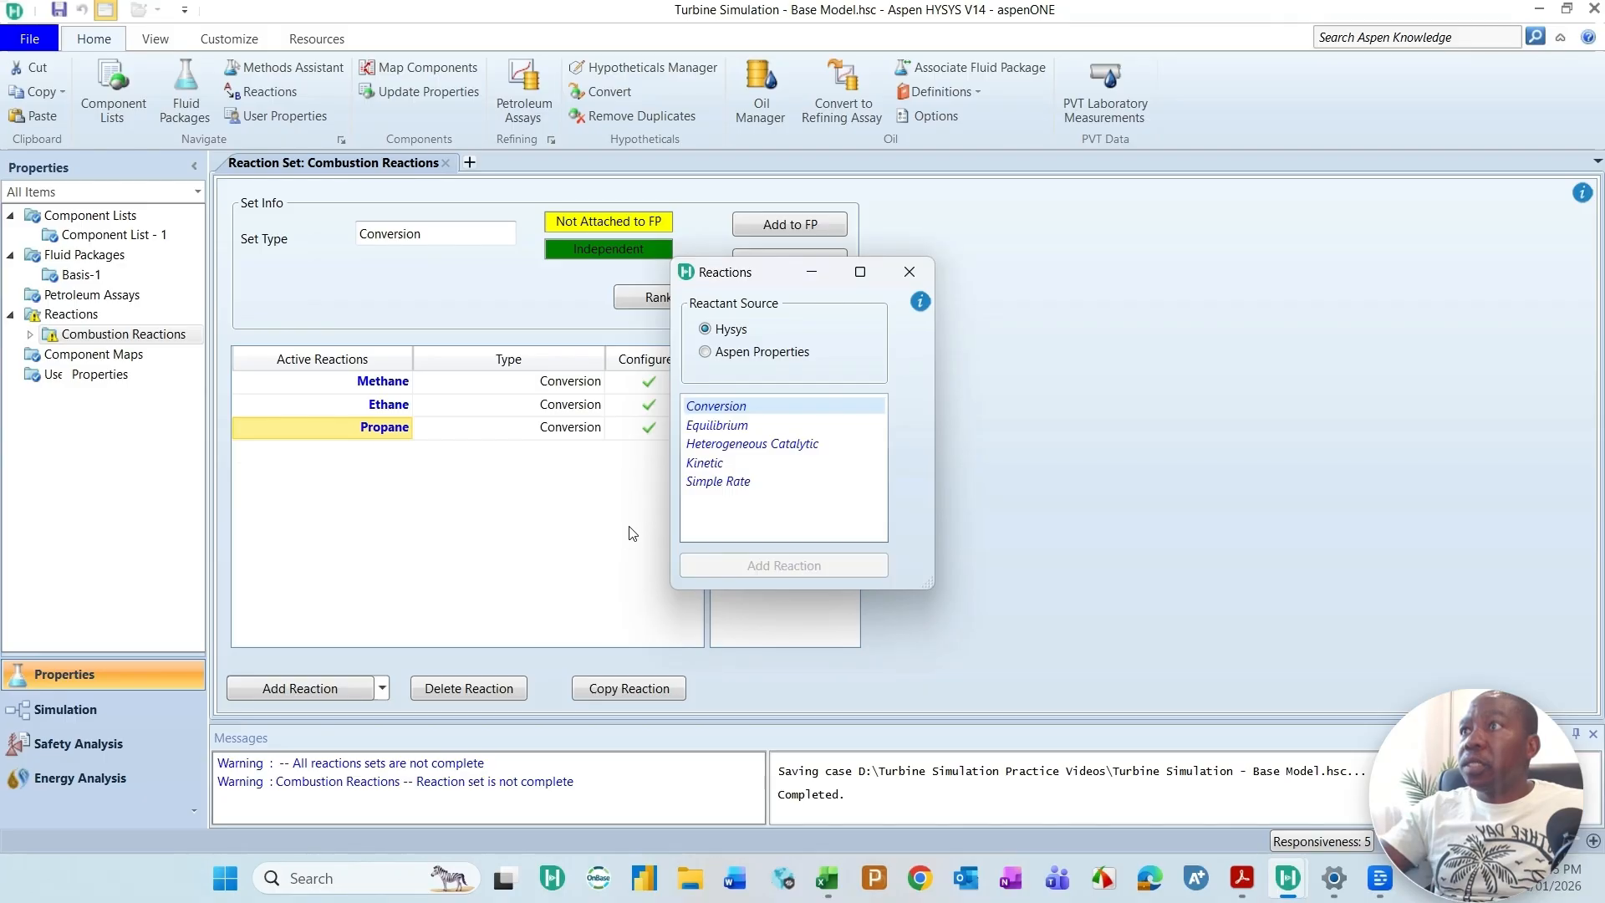
left_click(909, 272)
left_click(404, 456)
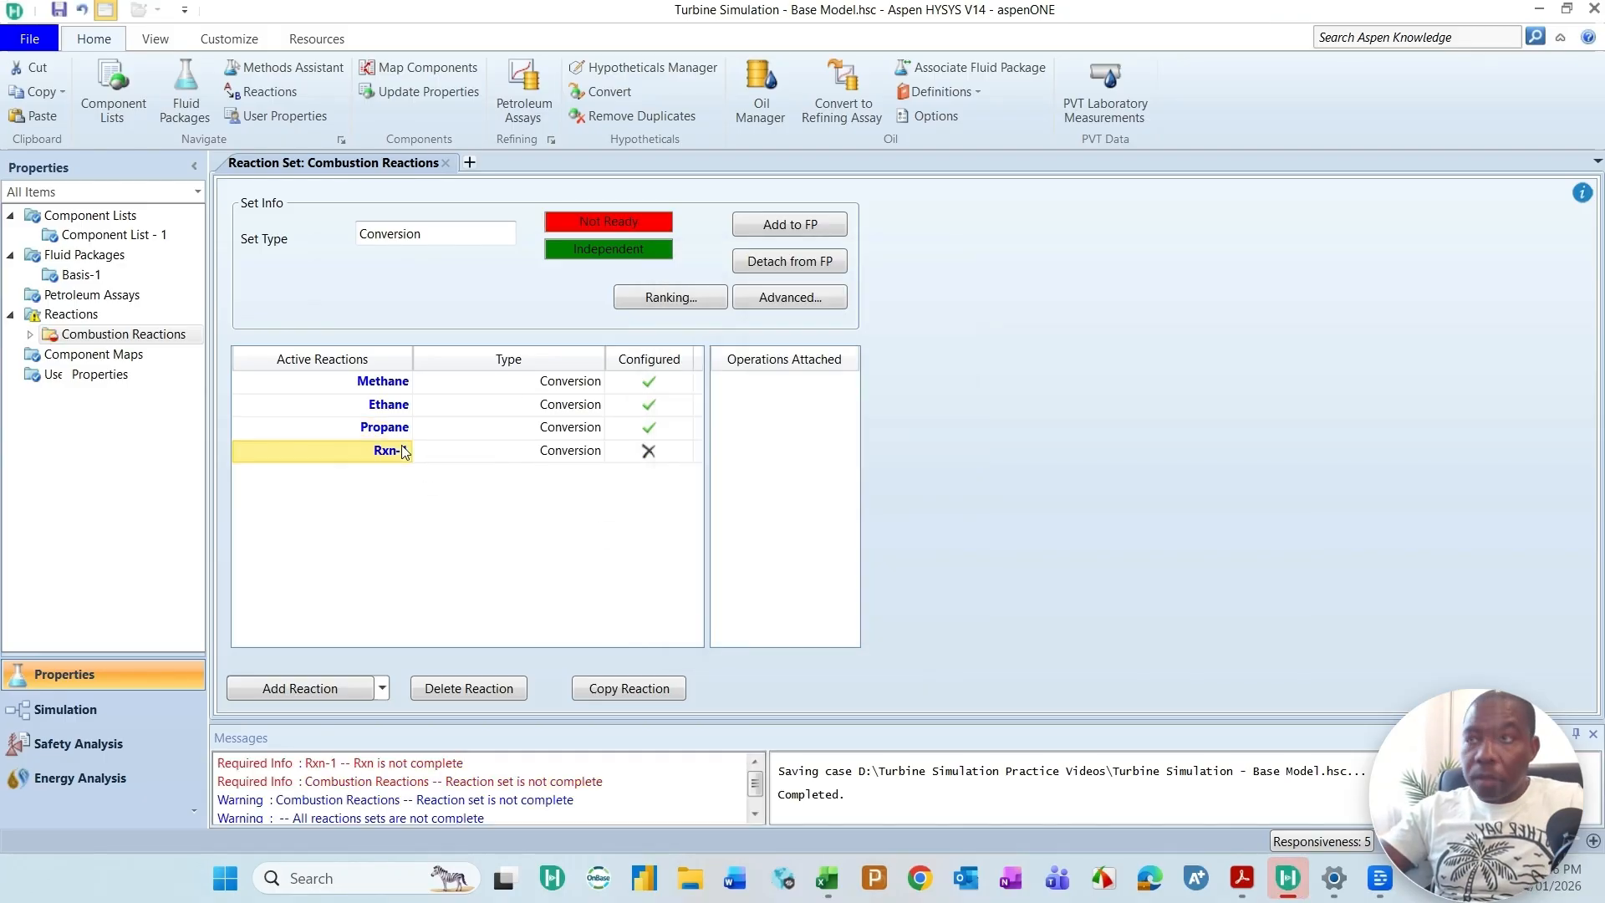
type("Butane")
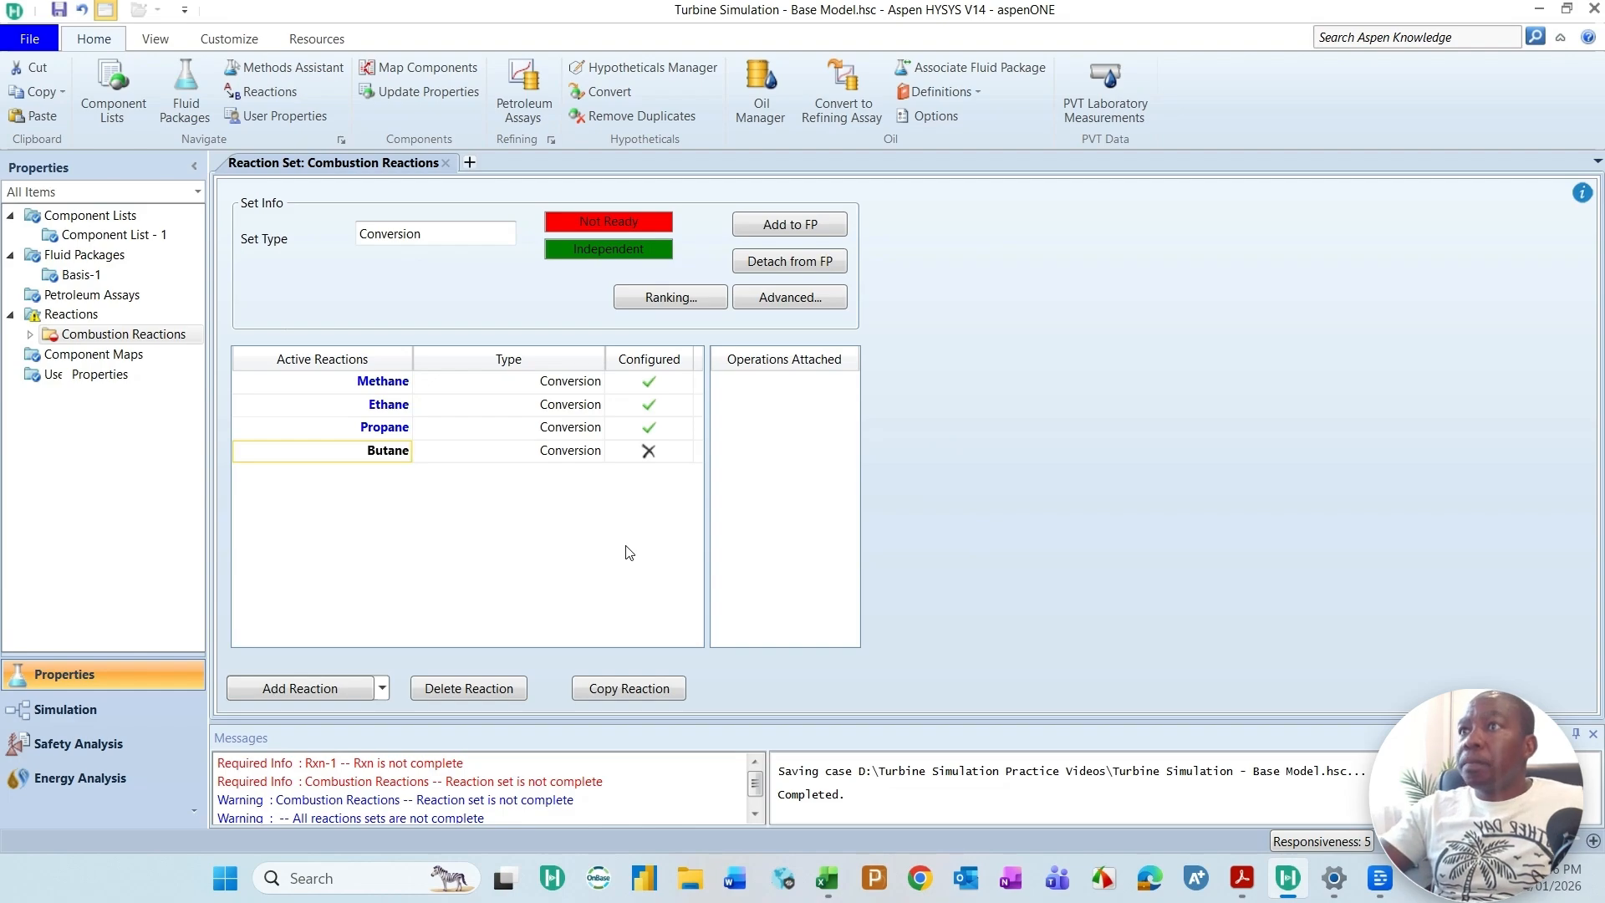
key("Return")
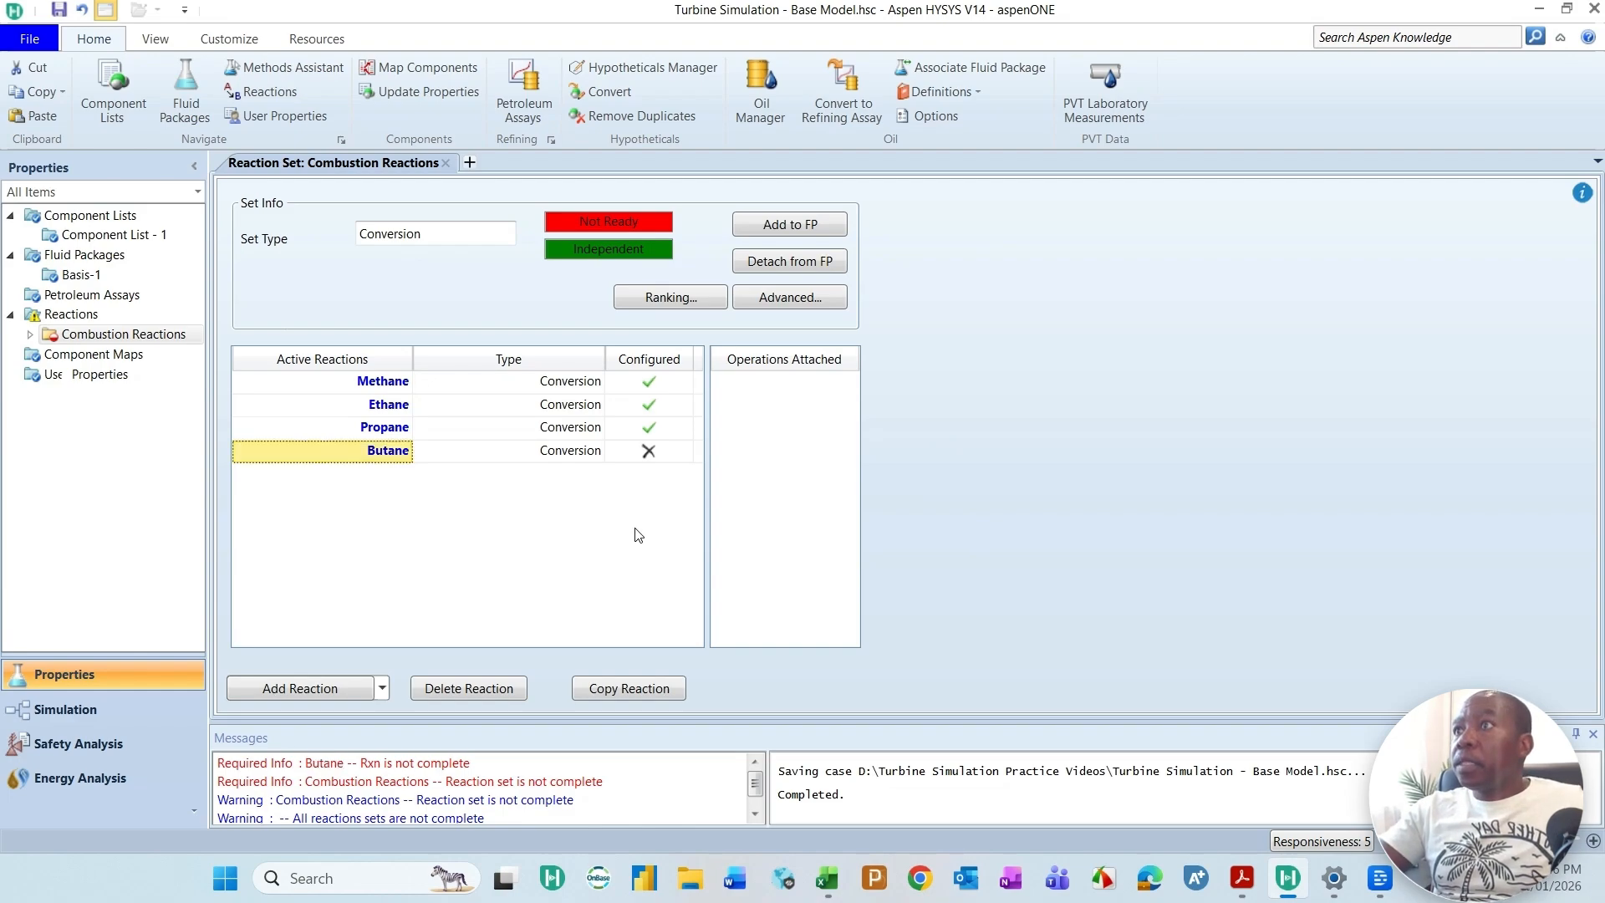
Step: Open the Butane reaction and add n-Butane, Oxygen, CO2 and H2O as its components
left_click(378, 456)
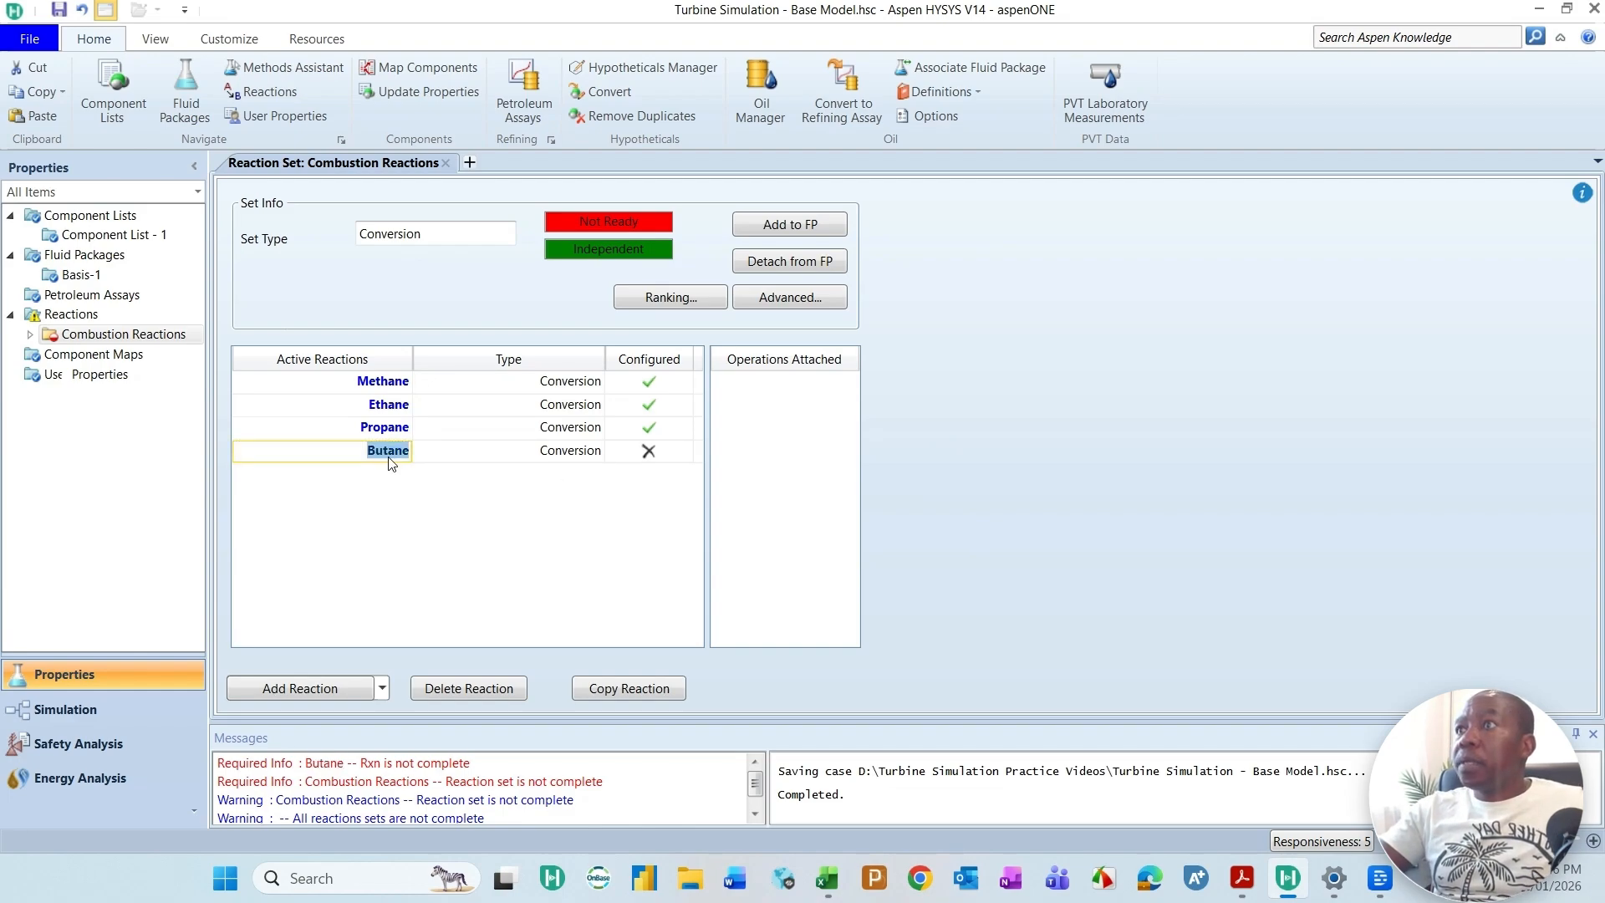
double_click(389, 455)
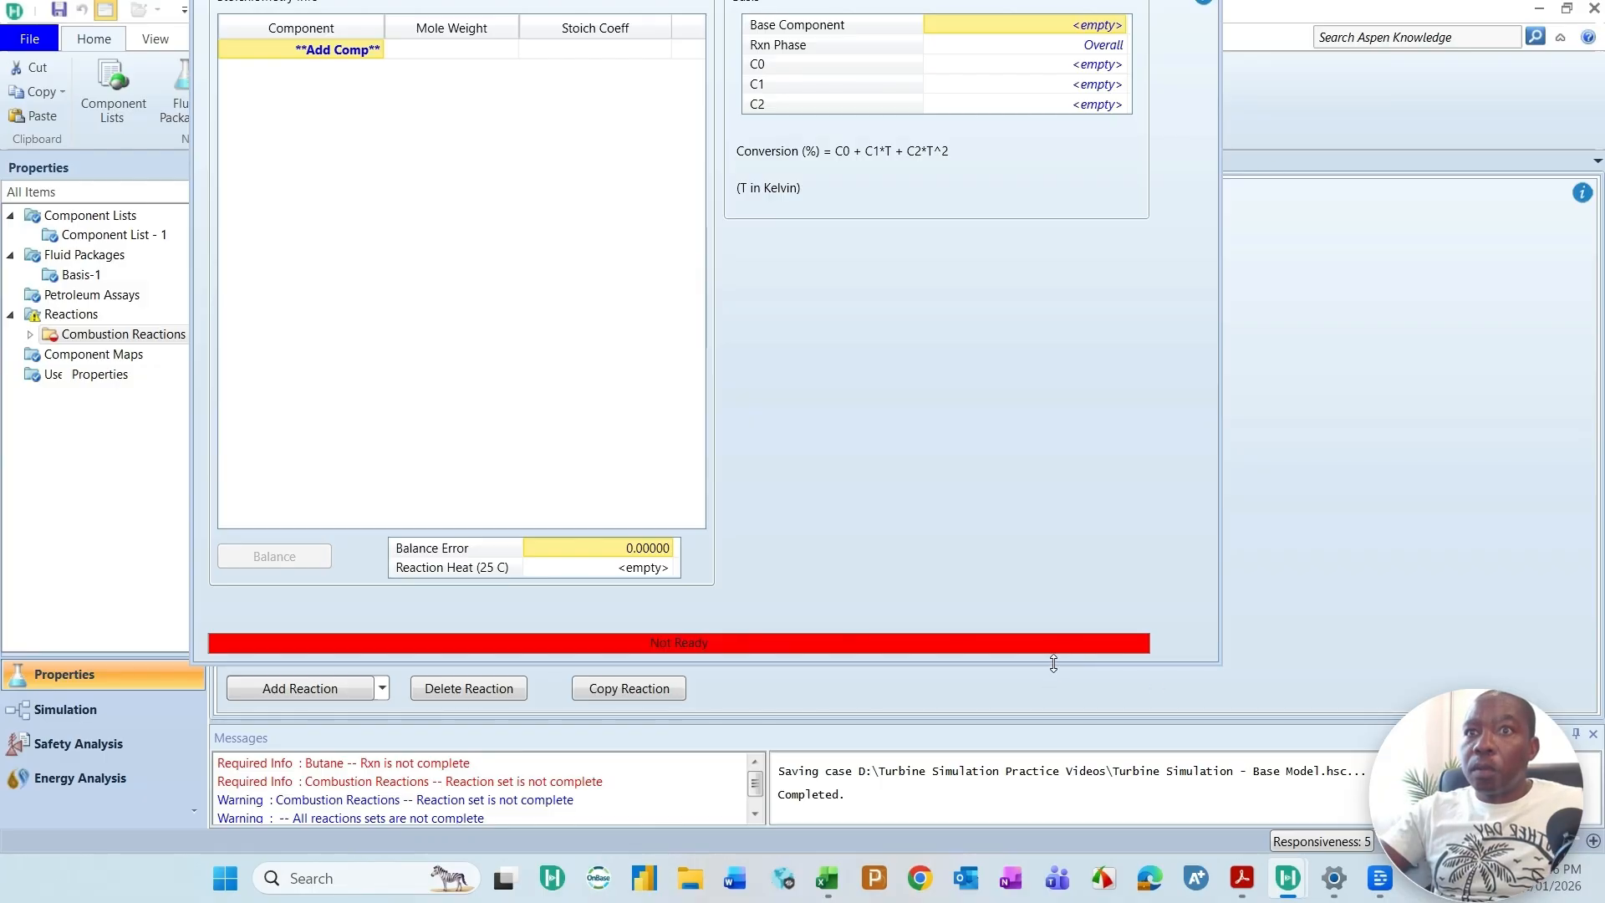
left_click_drag(1054, 663, 1050, 698)
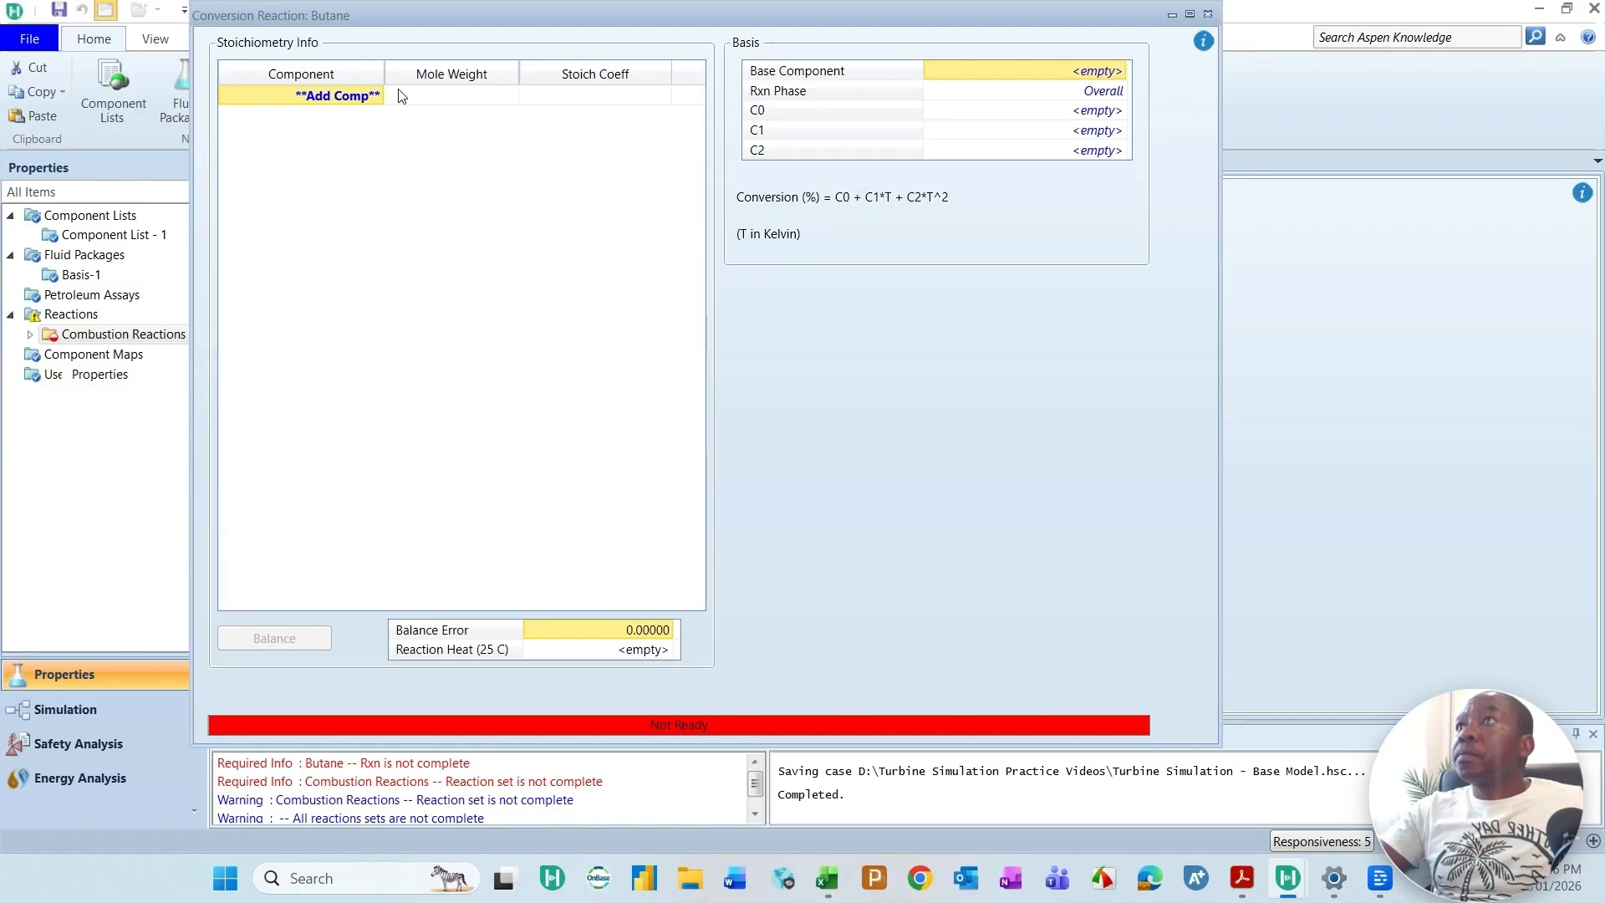
left_click(385, 97)
left_click(255, 186)
left_click(375, 117)
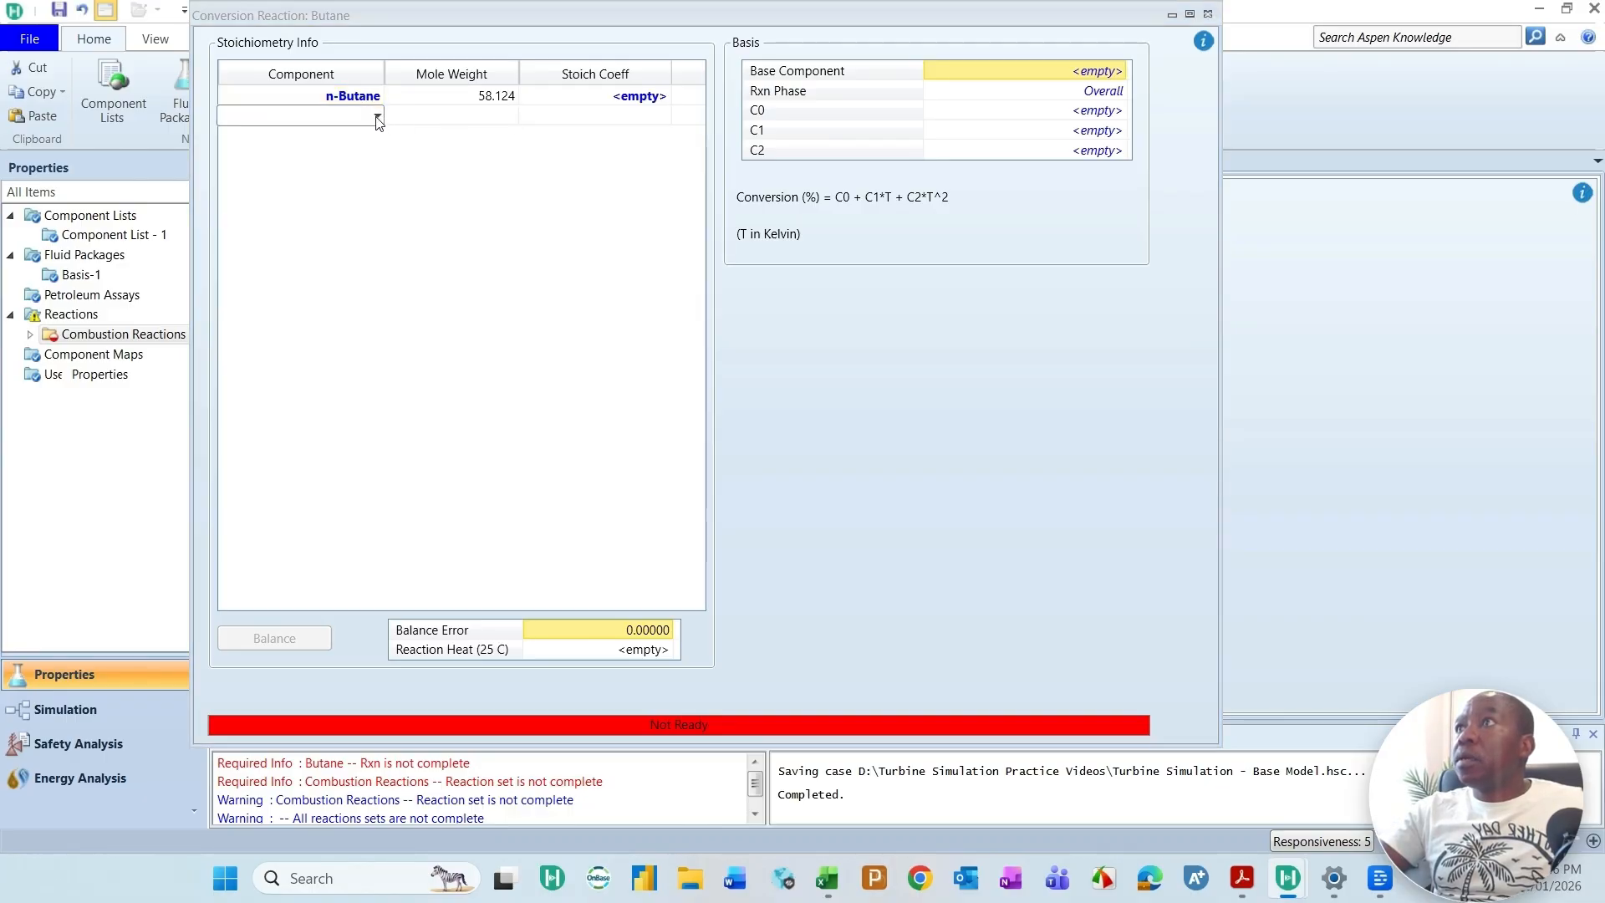
left_click(377, 116)
left_click(271, 270)
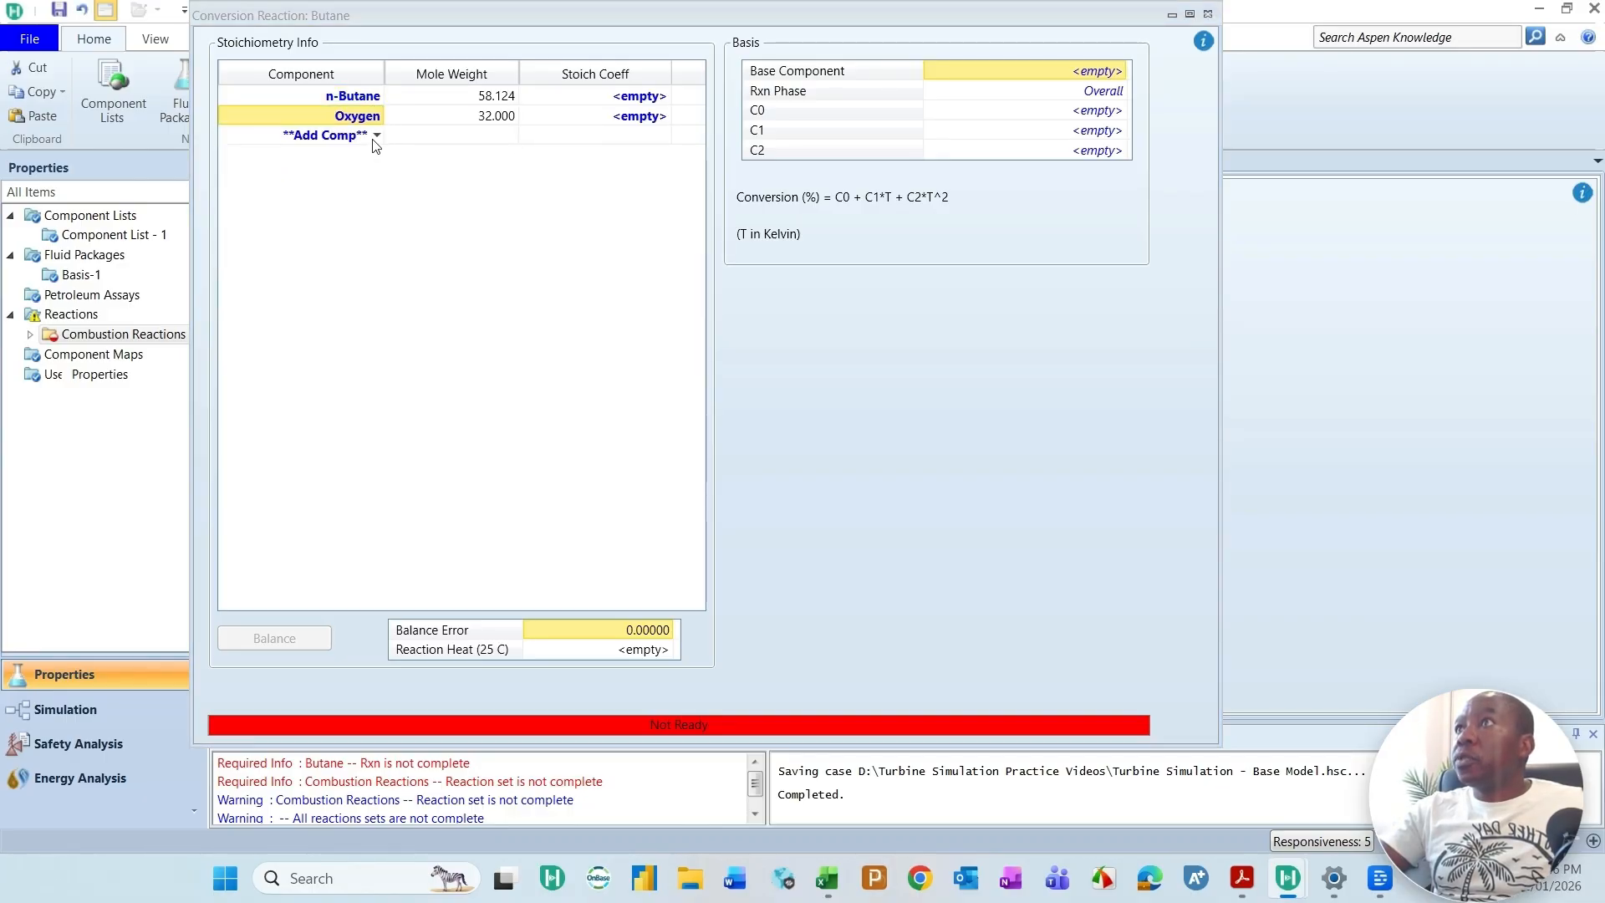
left_click(374, 136)
left_click(377, 136)
left_click(250, 248)
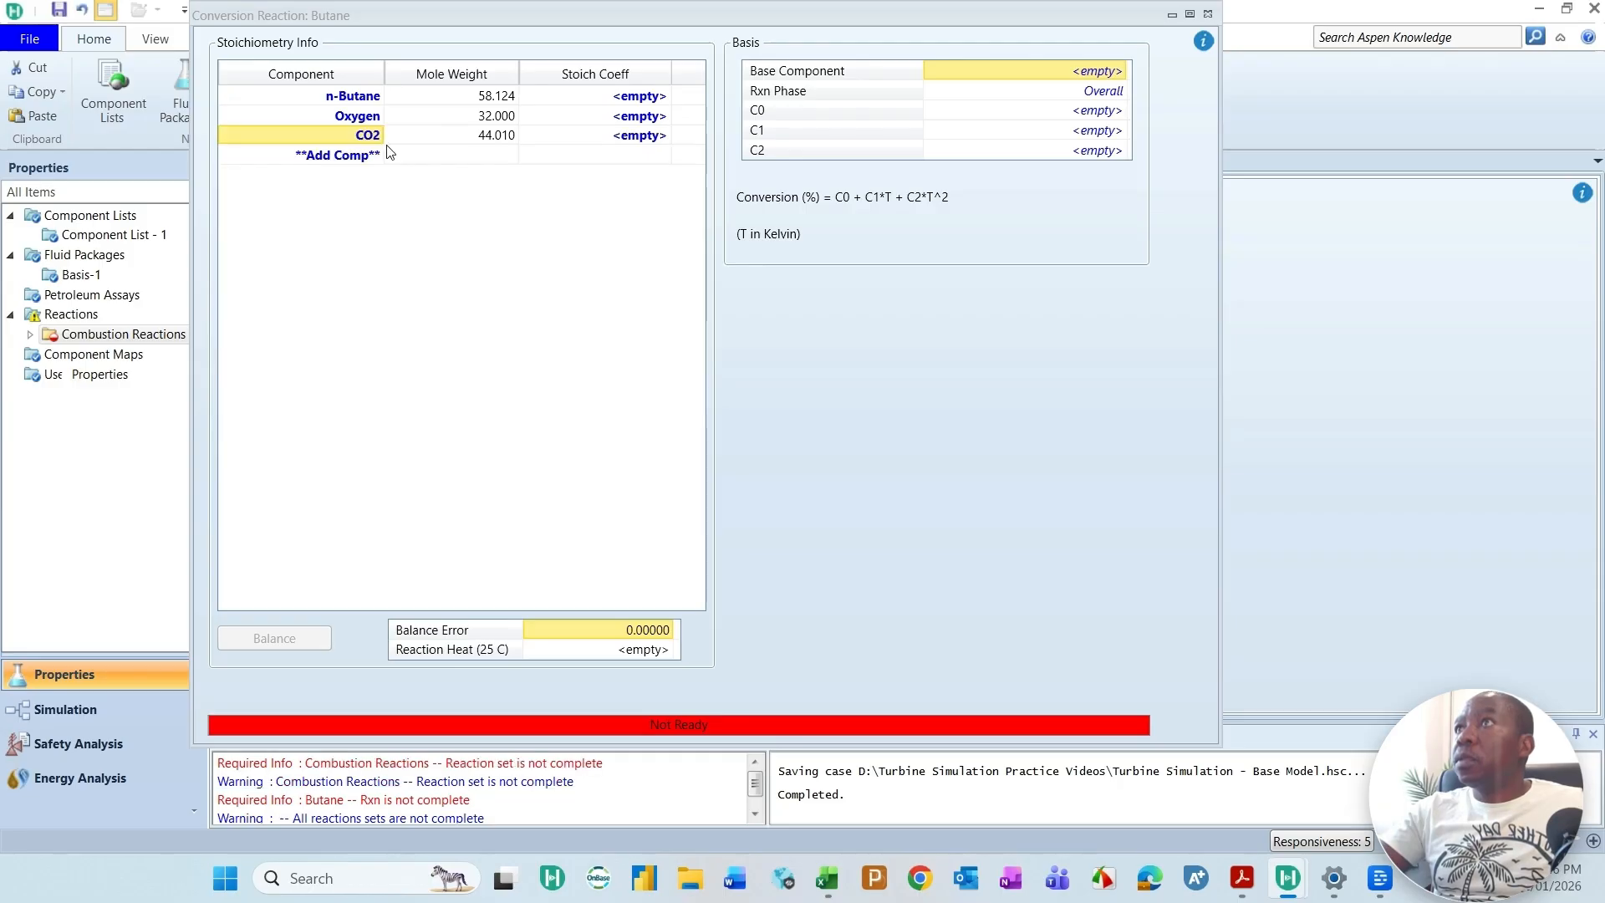
left_click(377, 157)
left_click(377, 157)
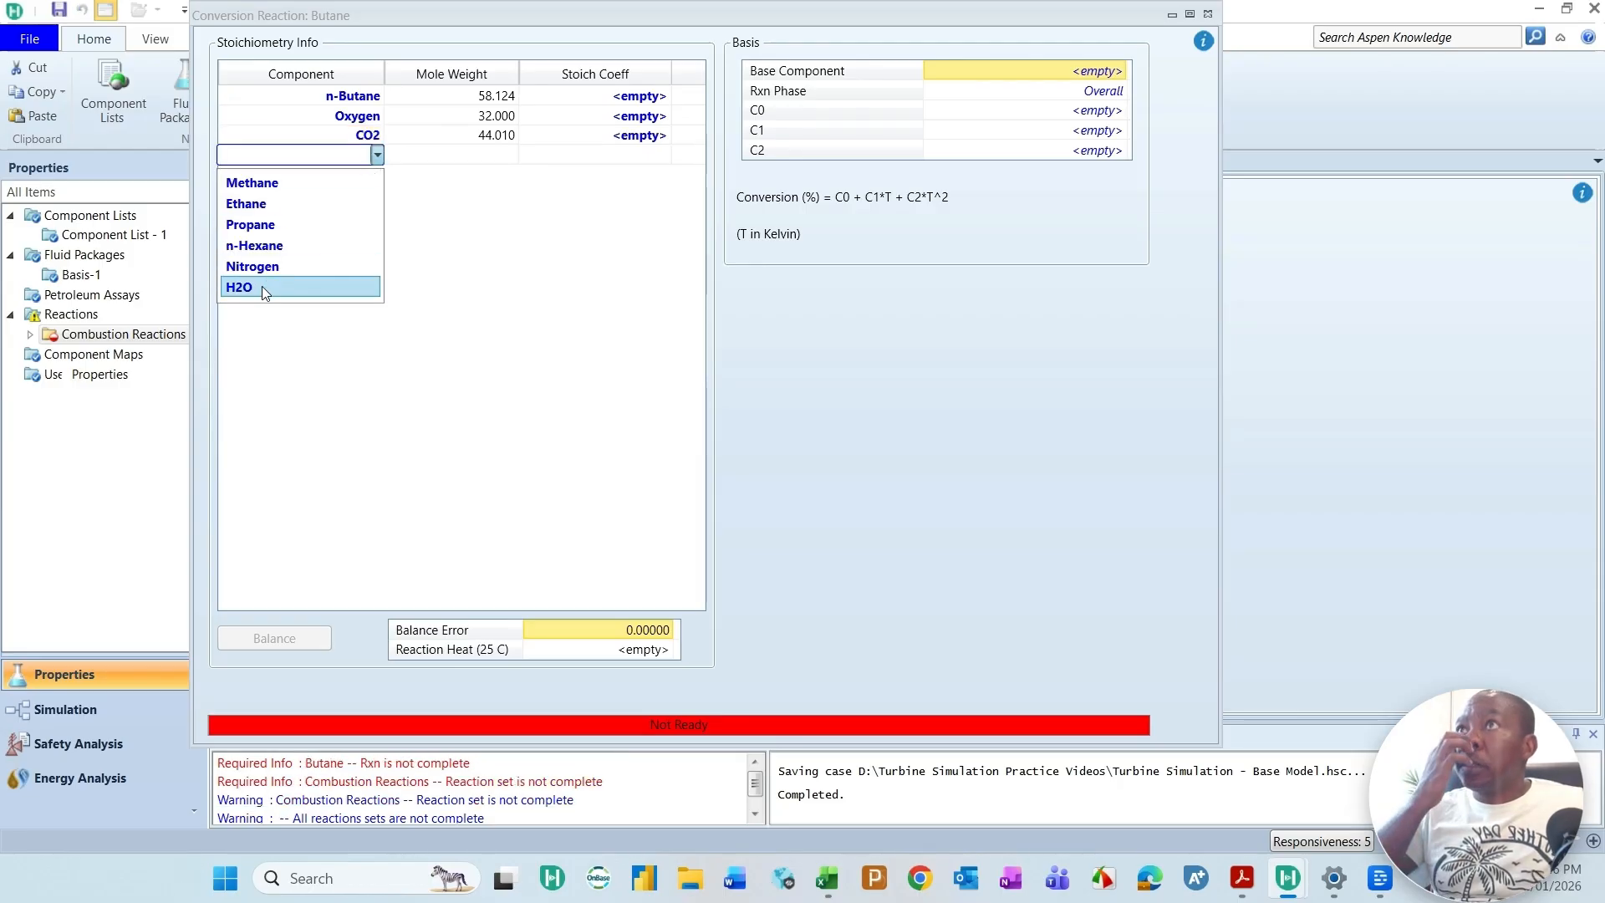
left_click(262, 286)
Step: Set the Butane reaction's stoichiometric coefficients to -1 for n-Butane, -6.5 for Oxygen, 4 for CO2 and 5 for H2O
left_click(624, 98)
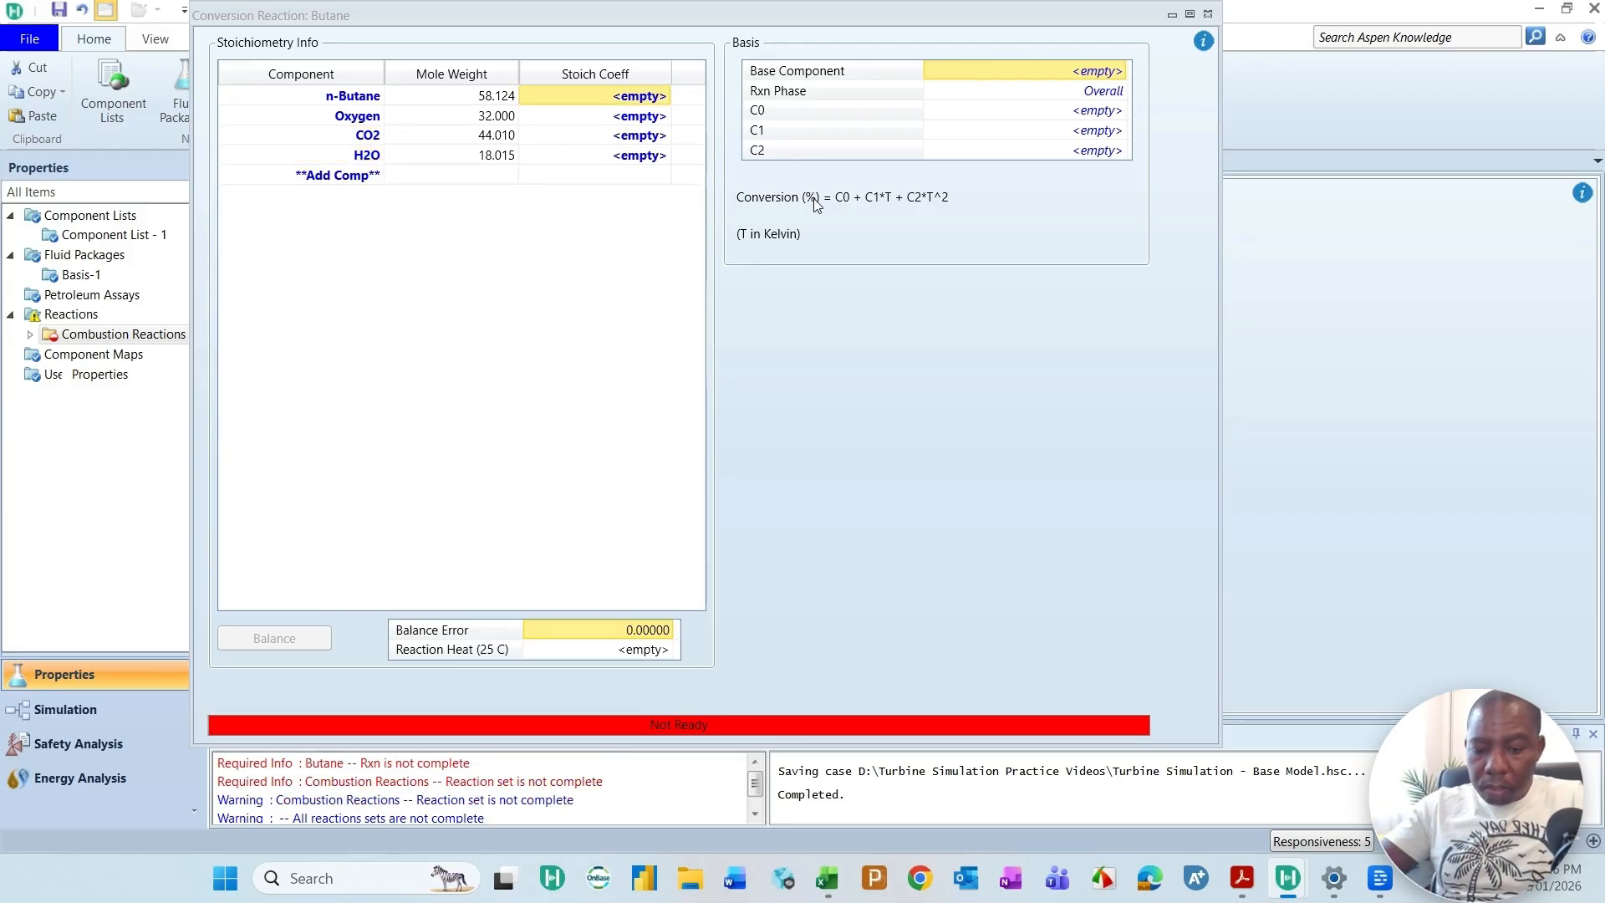
type("-1")
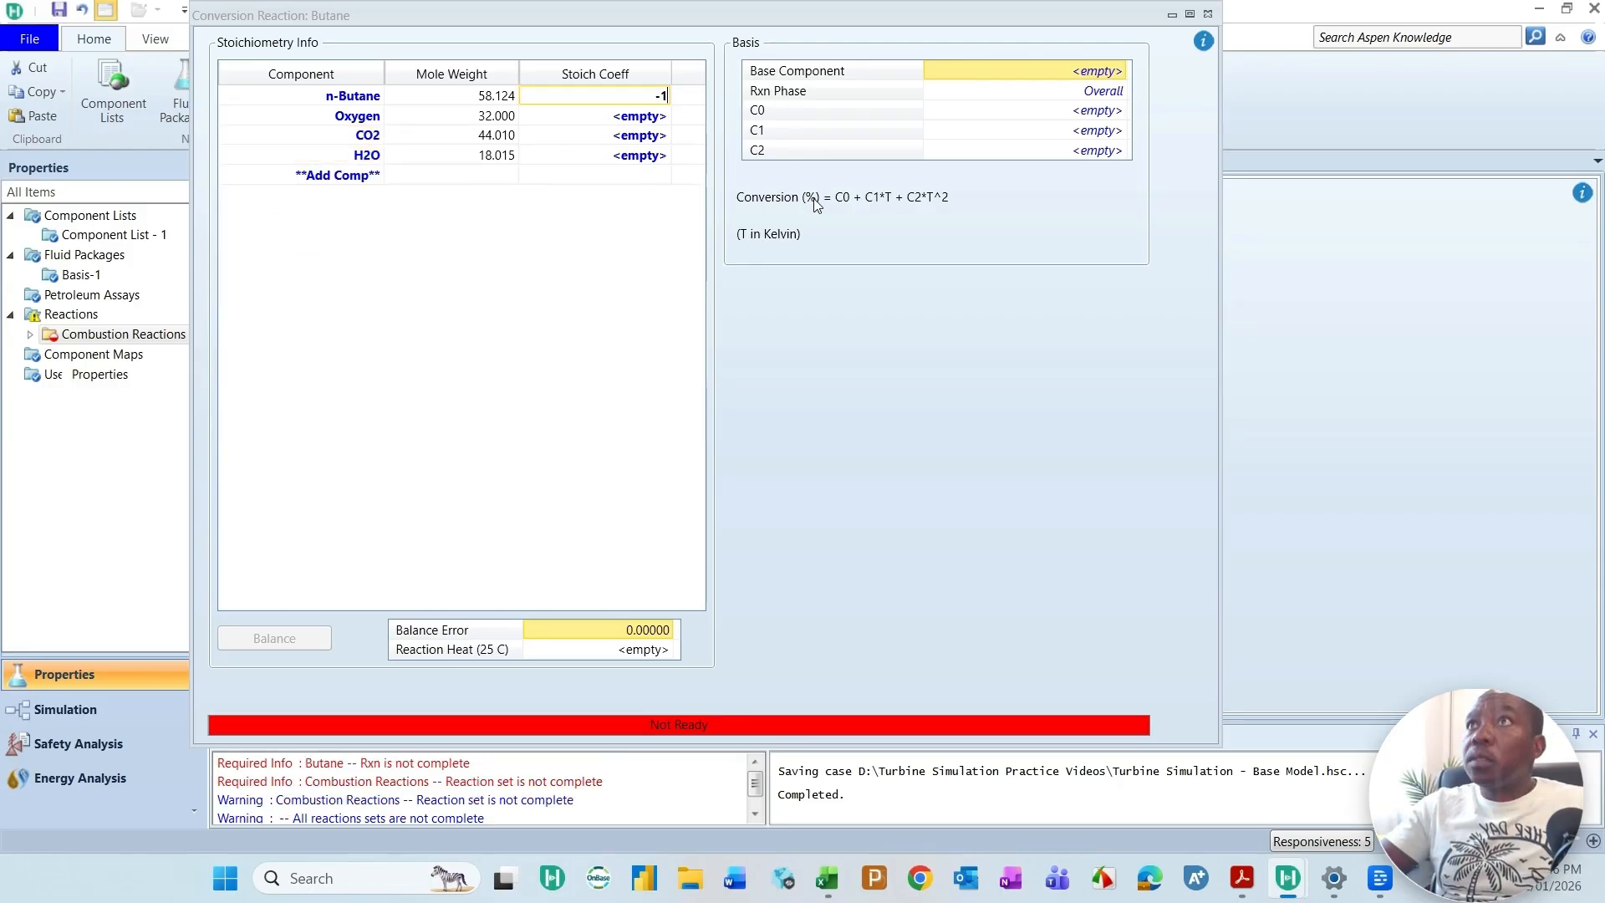
left_click(633, 121)
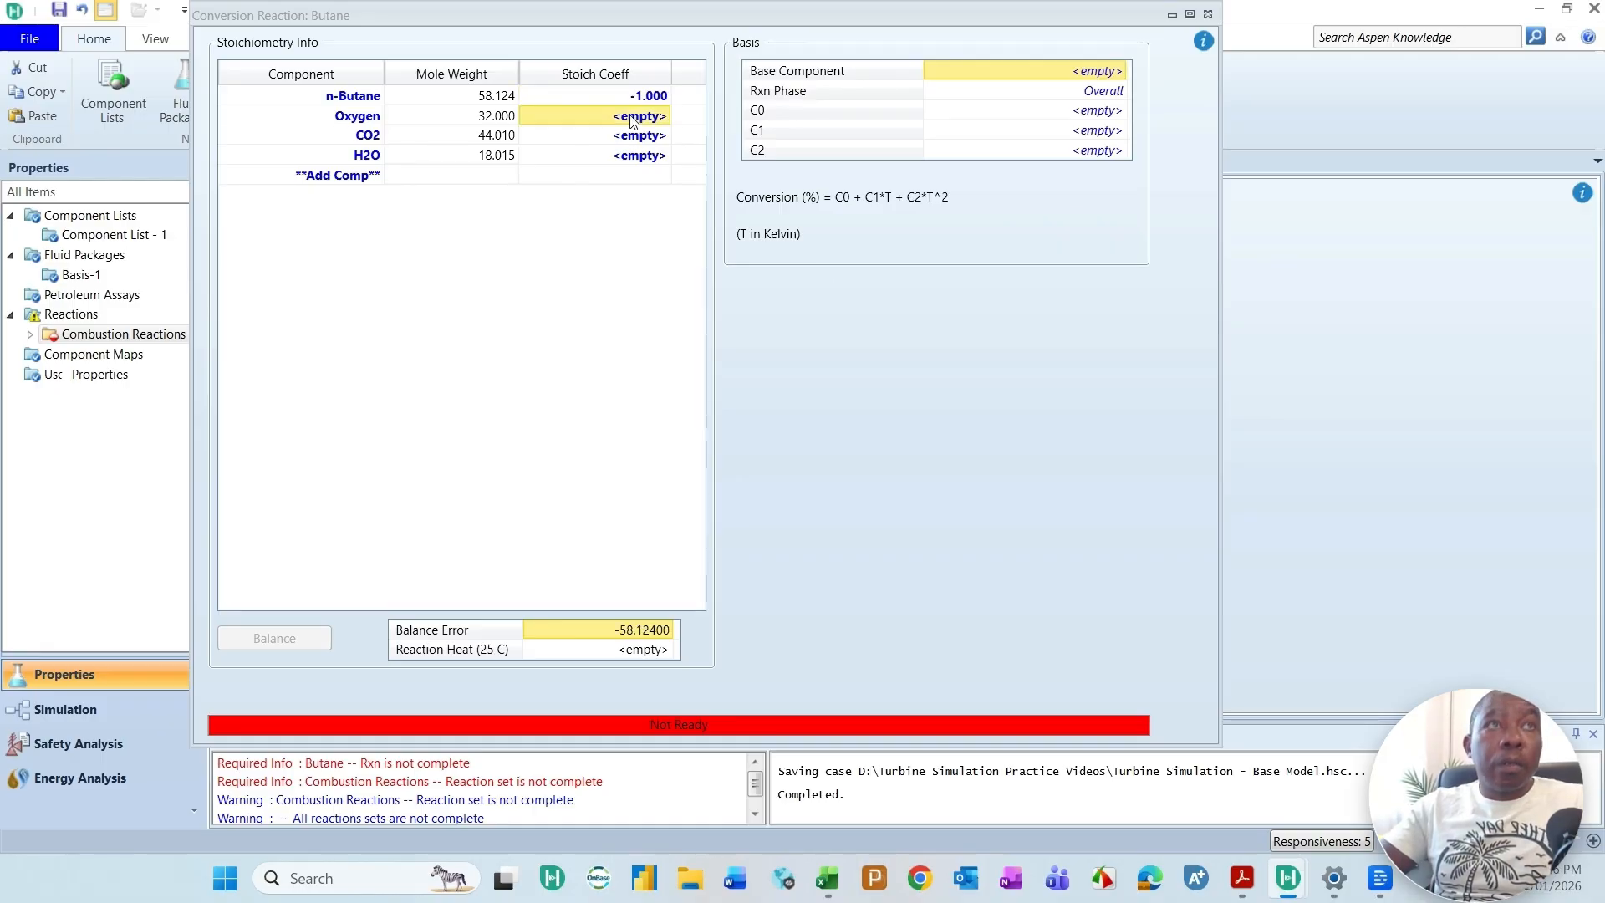
type("-6.5")
left_click(616, 142)
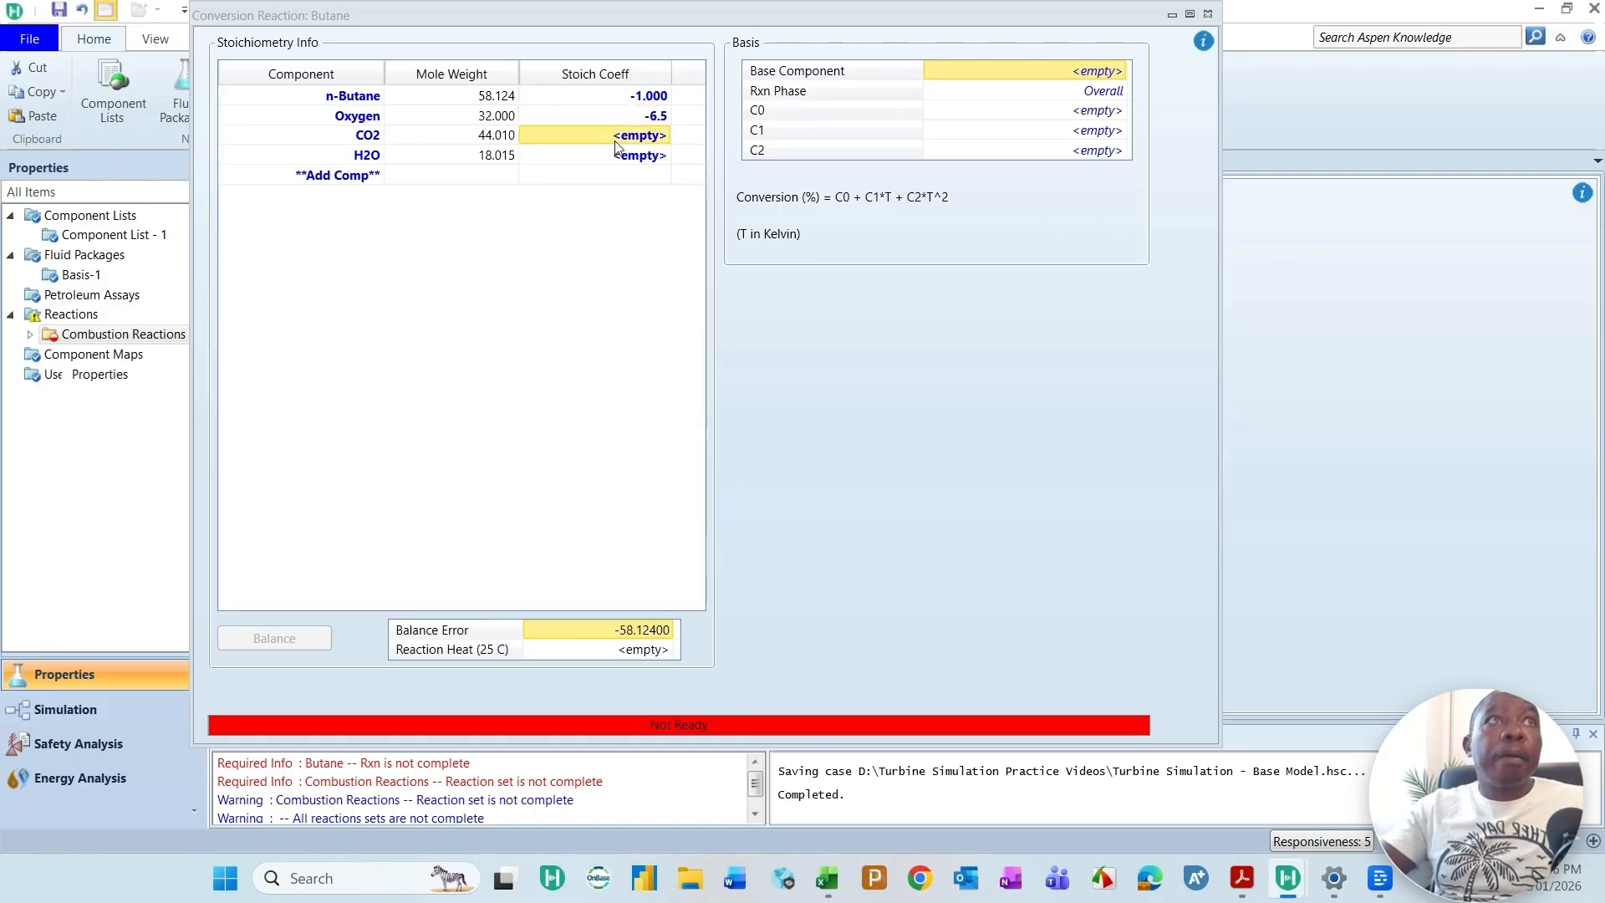
type("4")
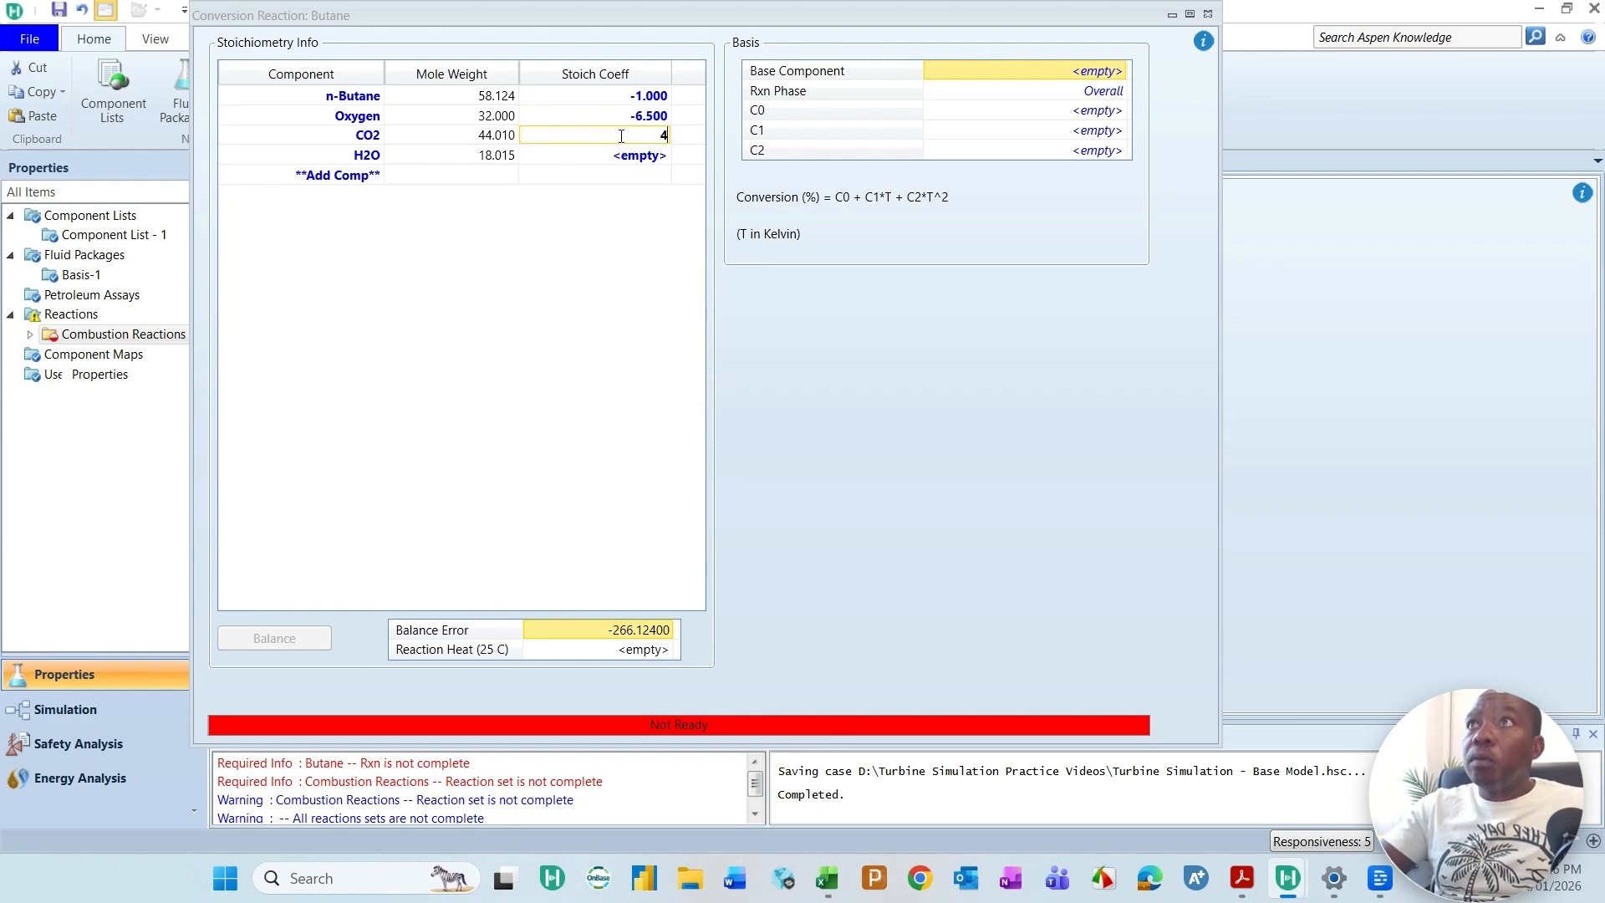
left_click(627, 163)
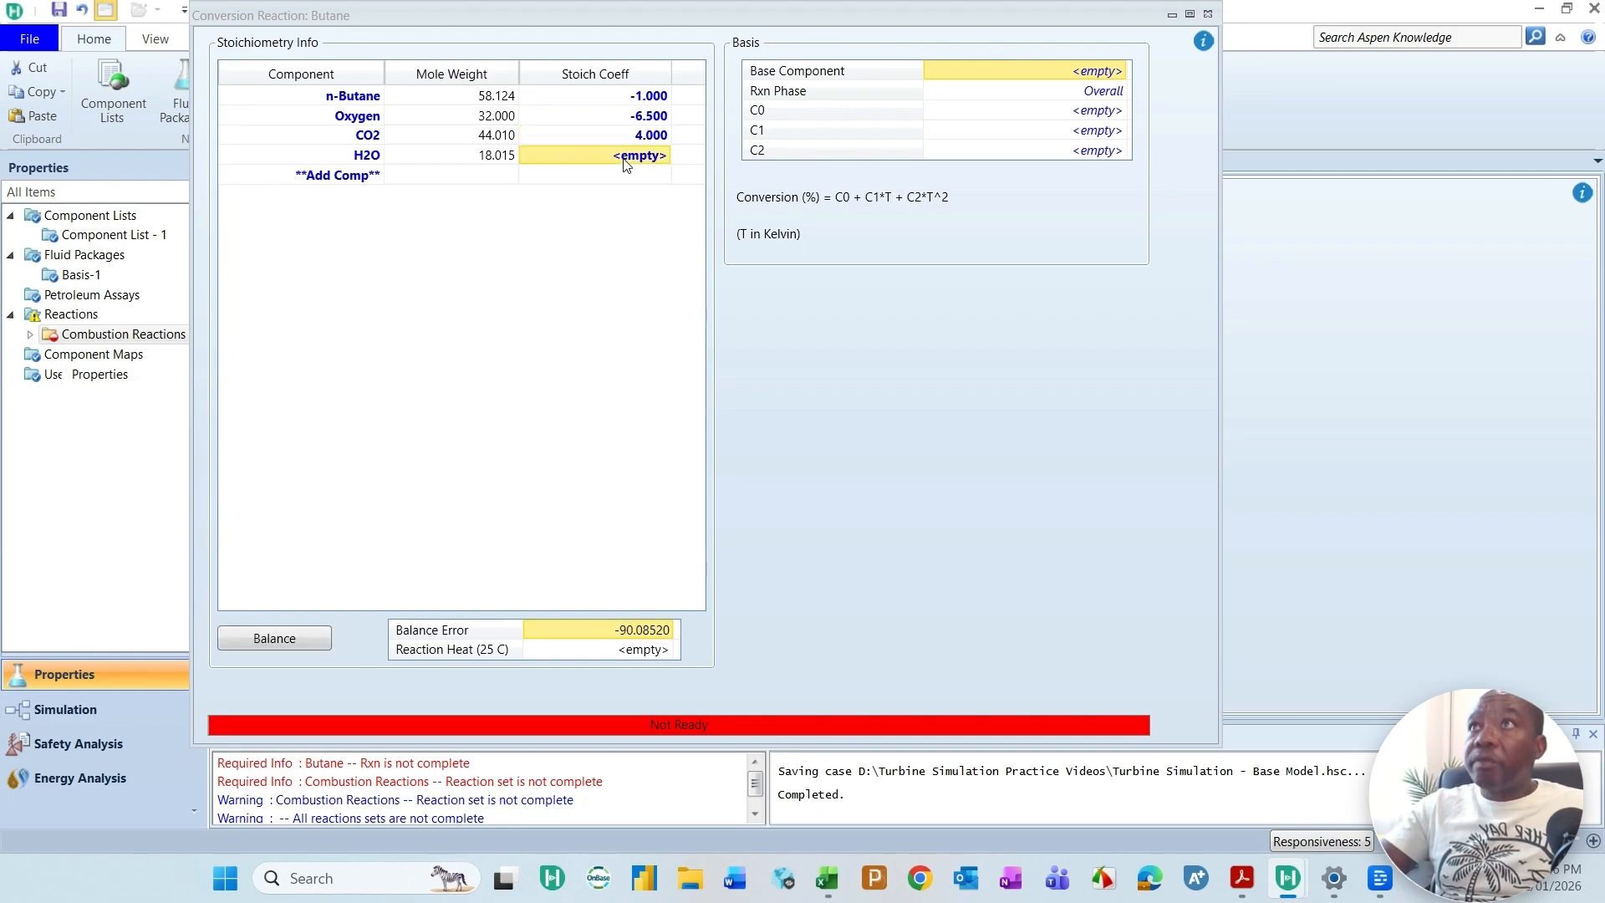
type("5")
key("Return")
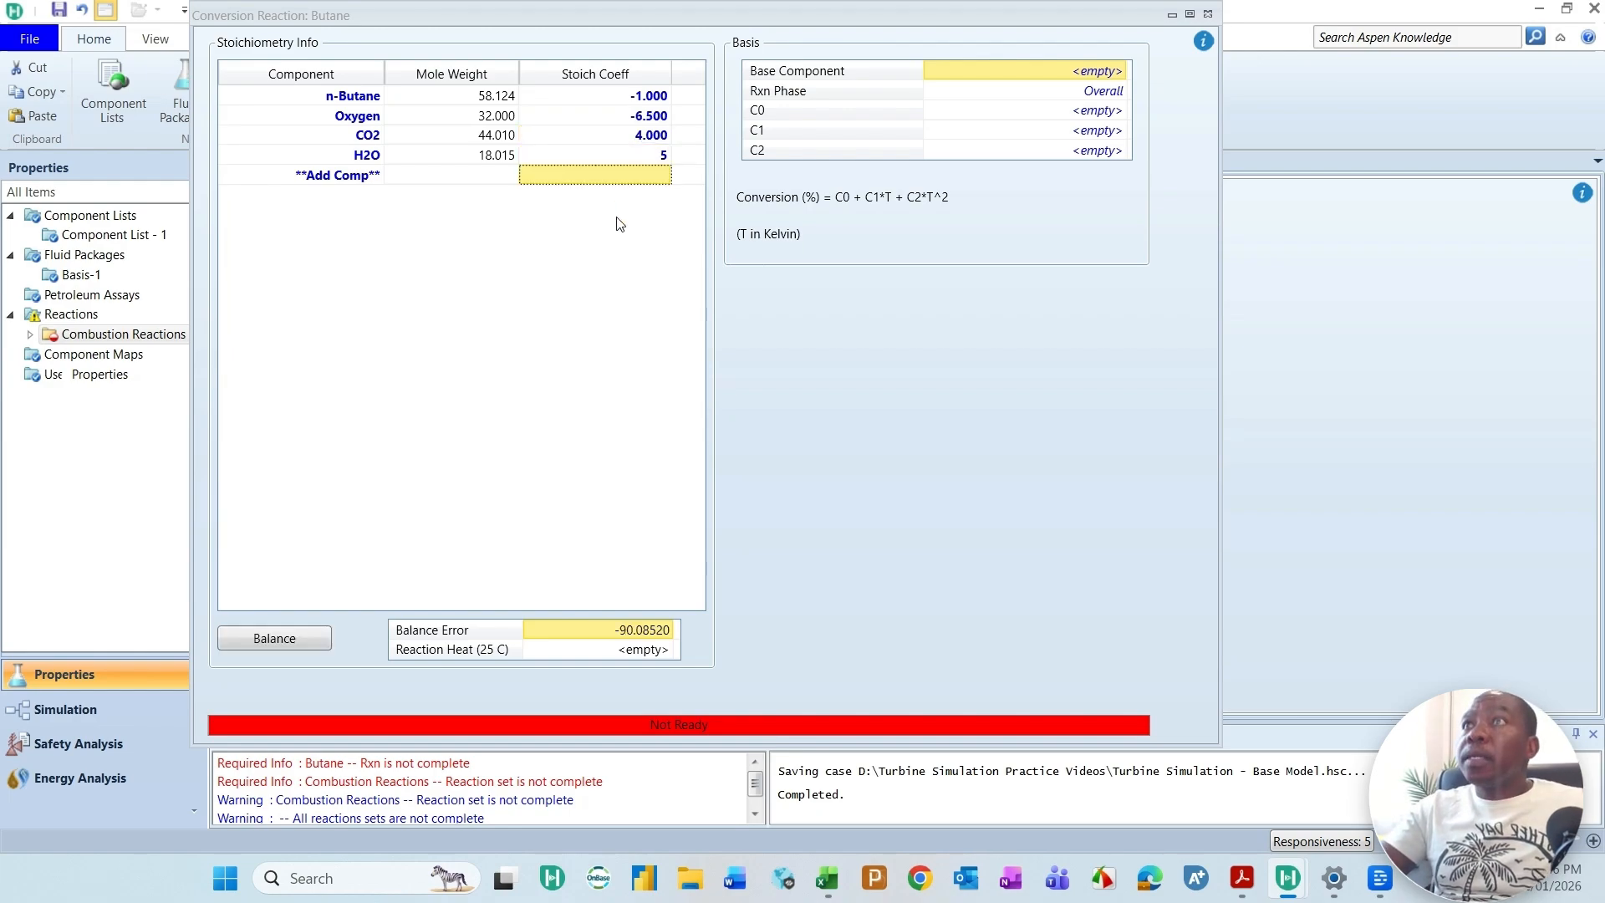
Step: Set the butane combustion reaction's C0 to 100 and close its window
left_click(1060, 117)
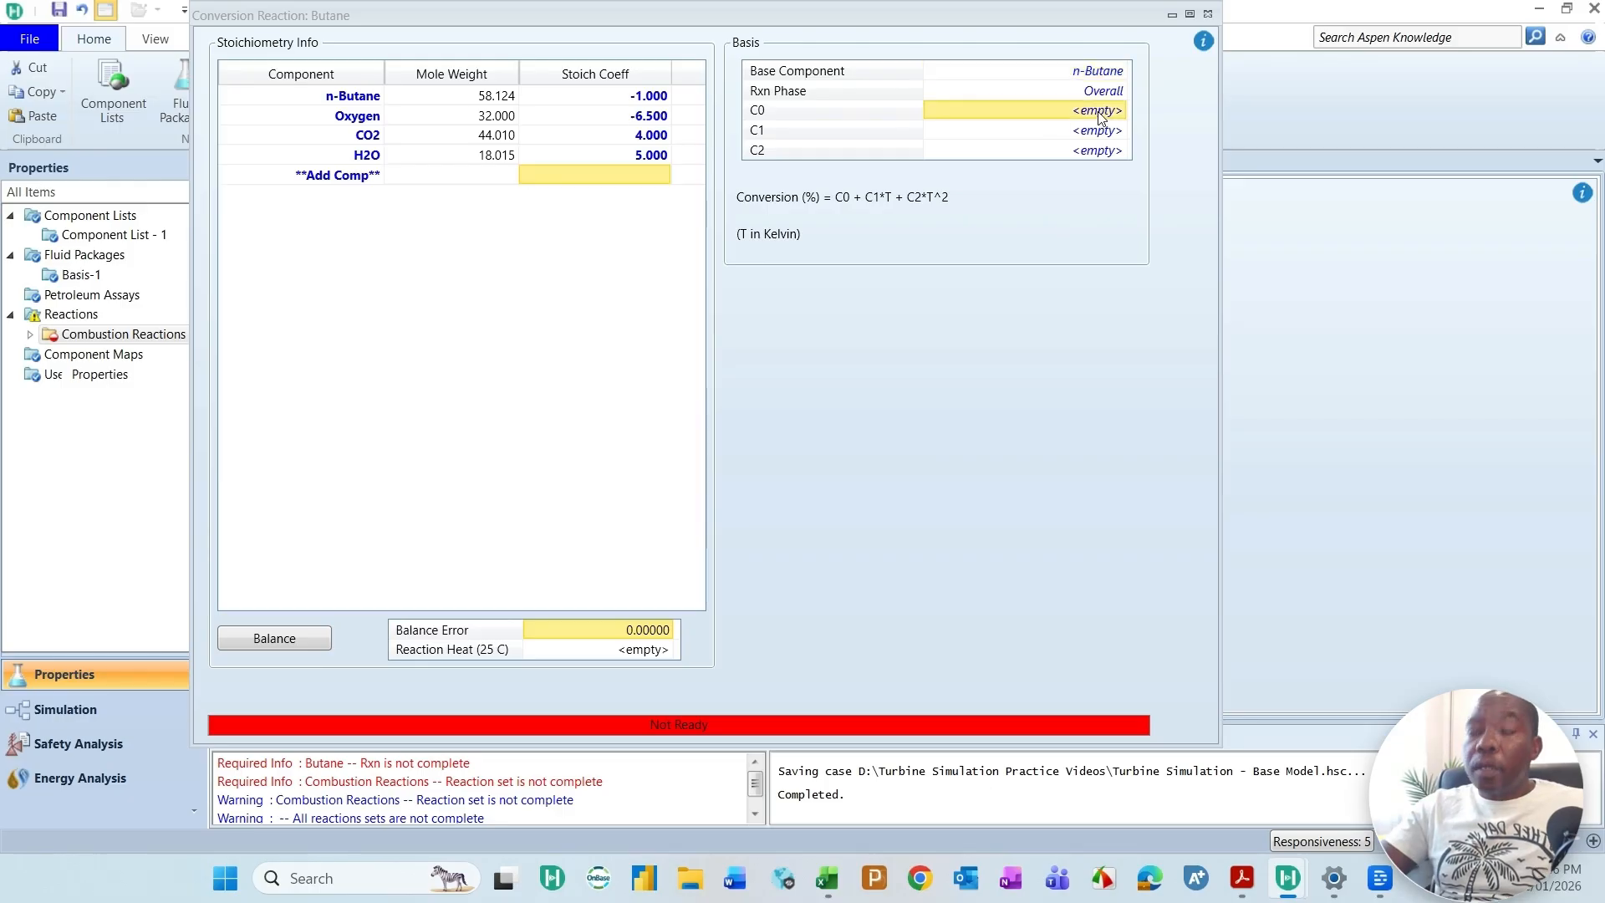
type("100")
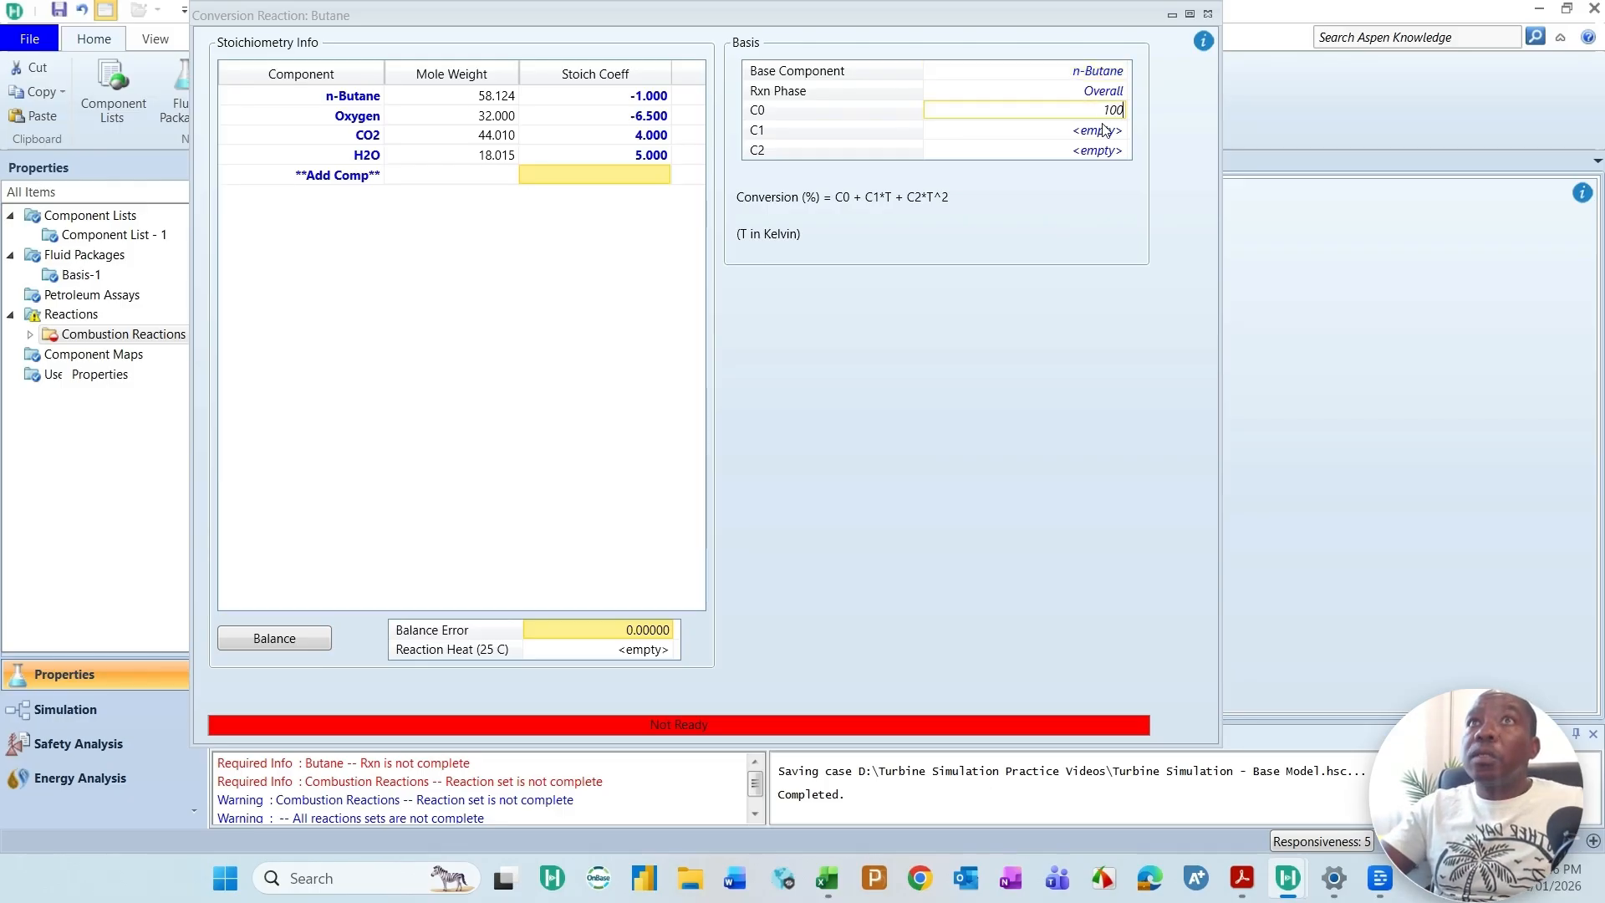
key("Return")
left_click(1208, 15)
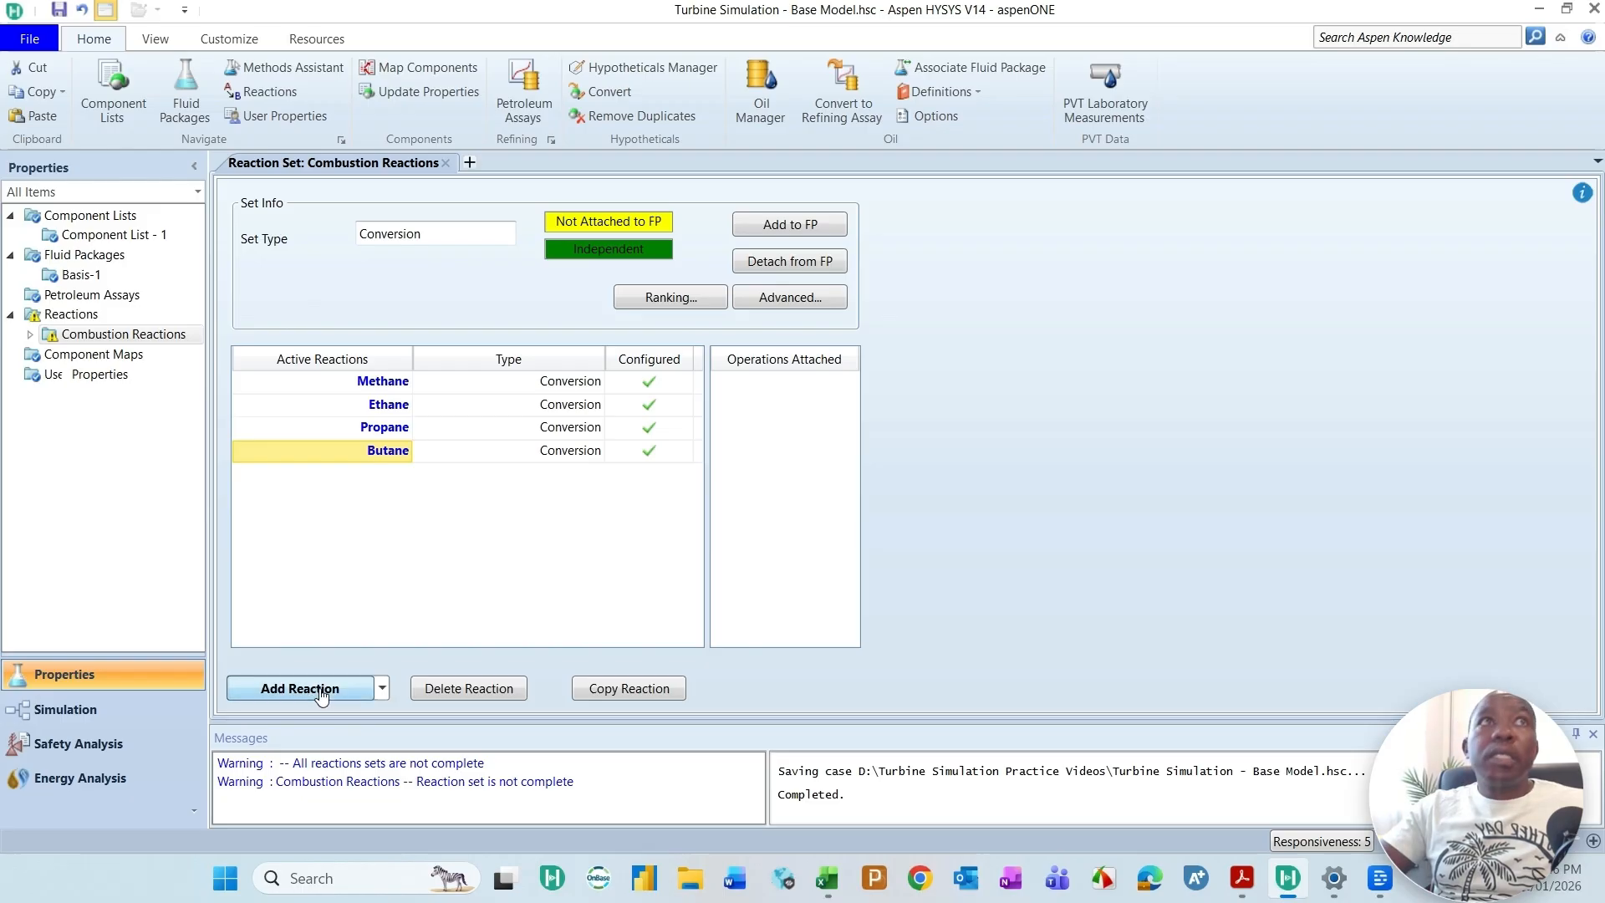
Step: Add a fifth HYSYS Conversion reaction named Hexane to the Combustion Reactions set and open it
left_click(320, 694)
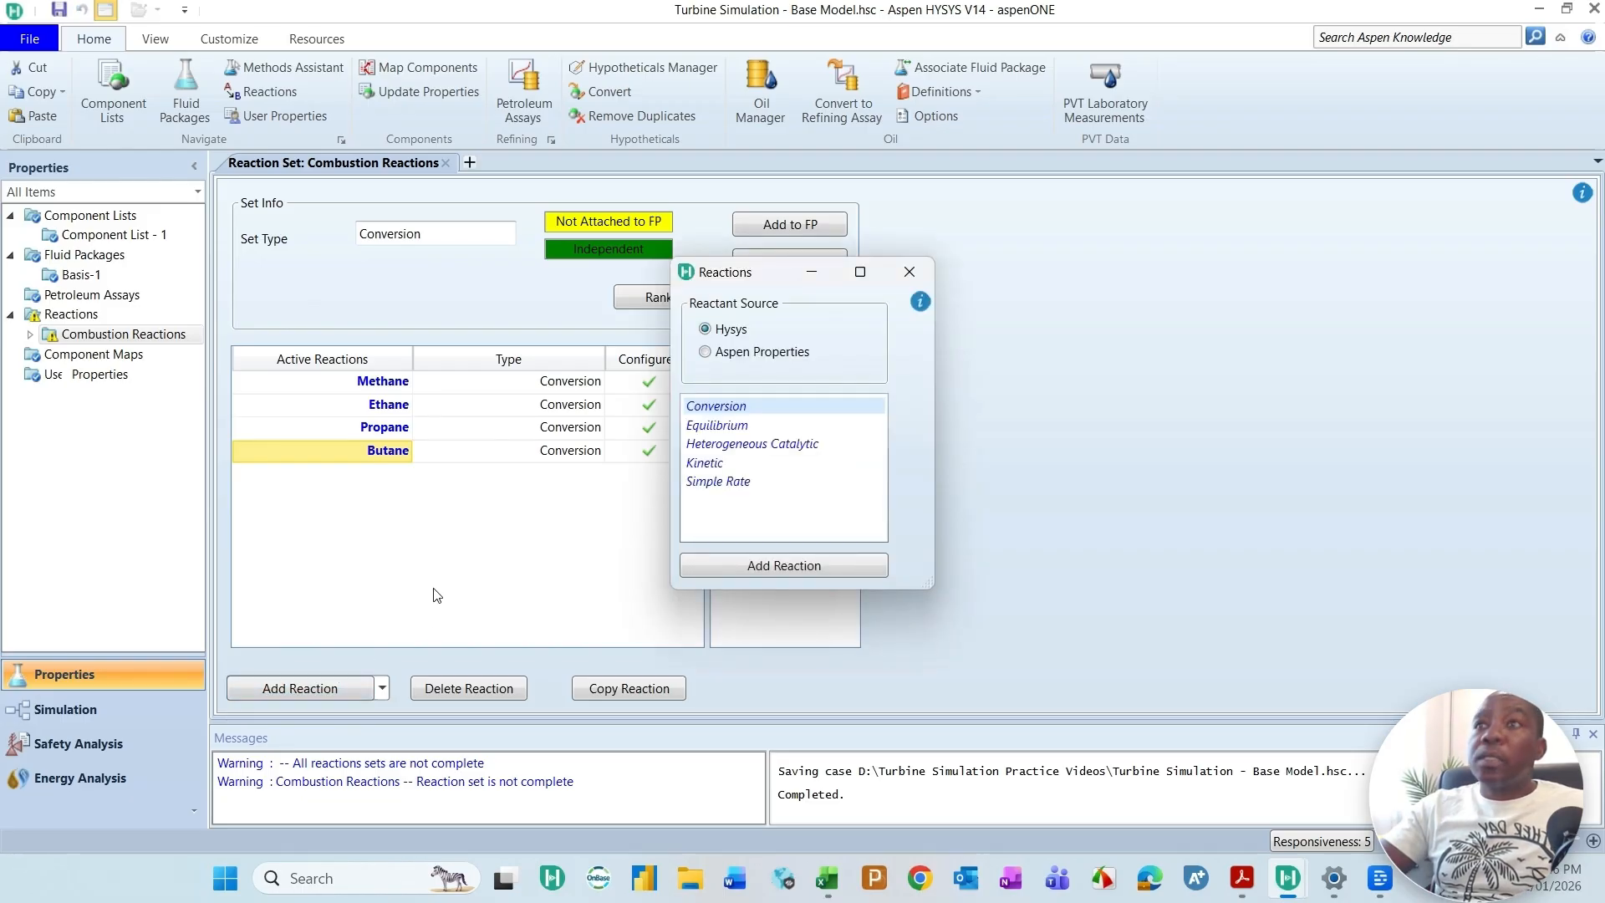
left_click(795, 565)
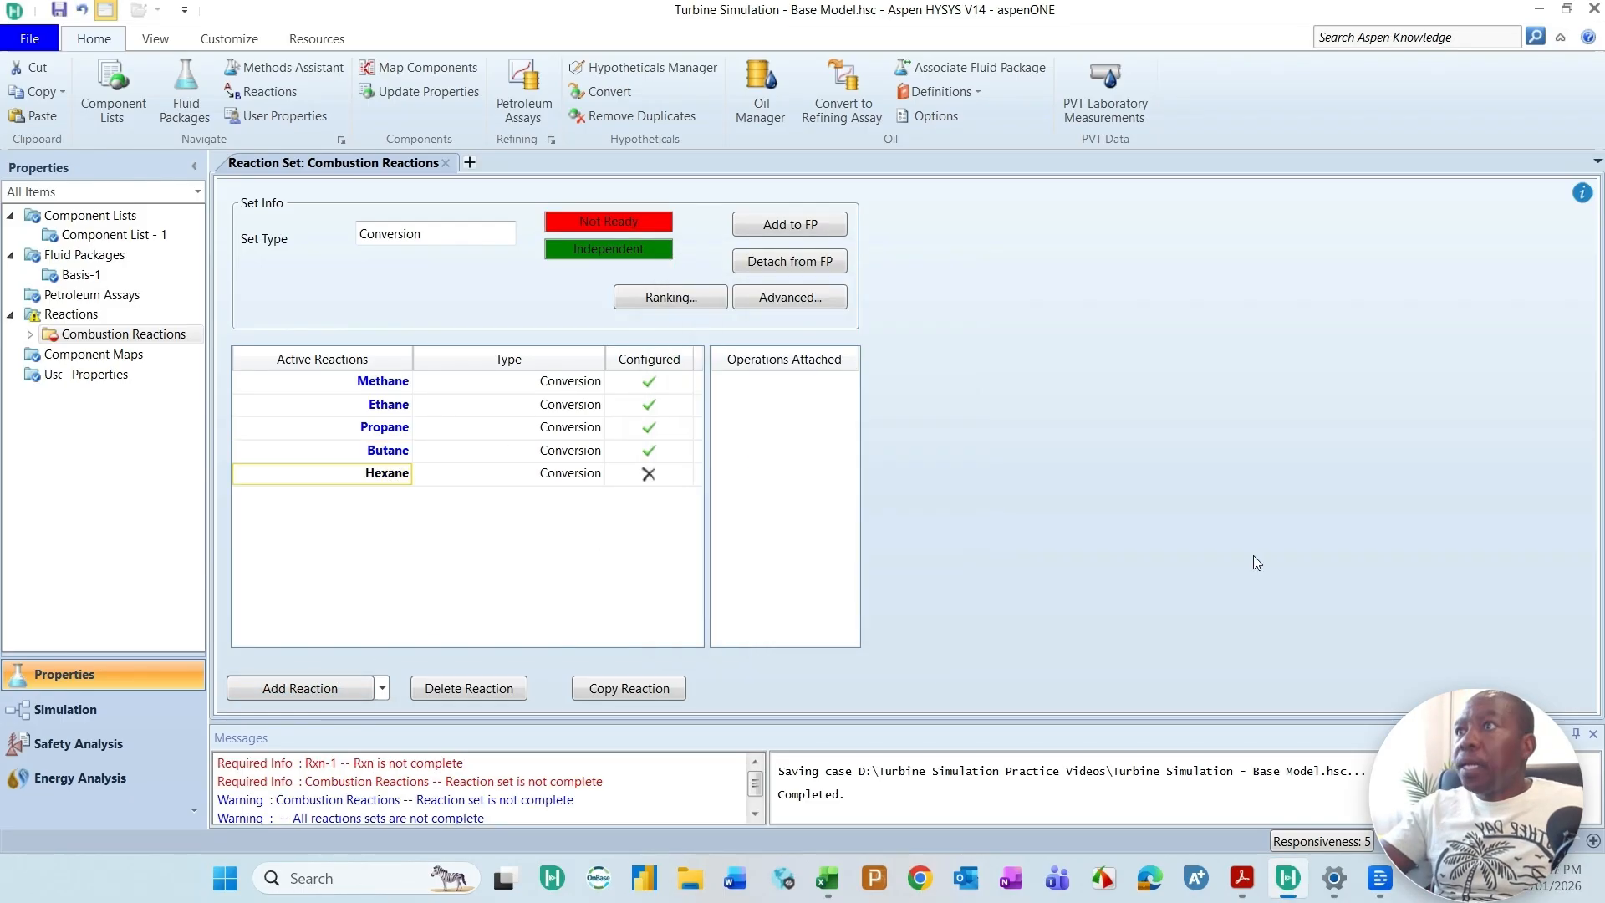
double_click(389, 474)
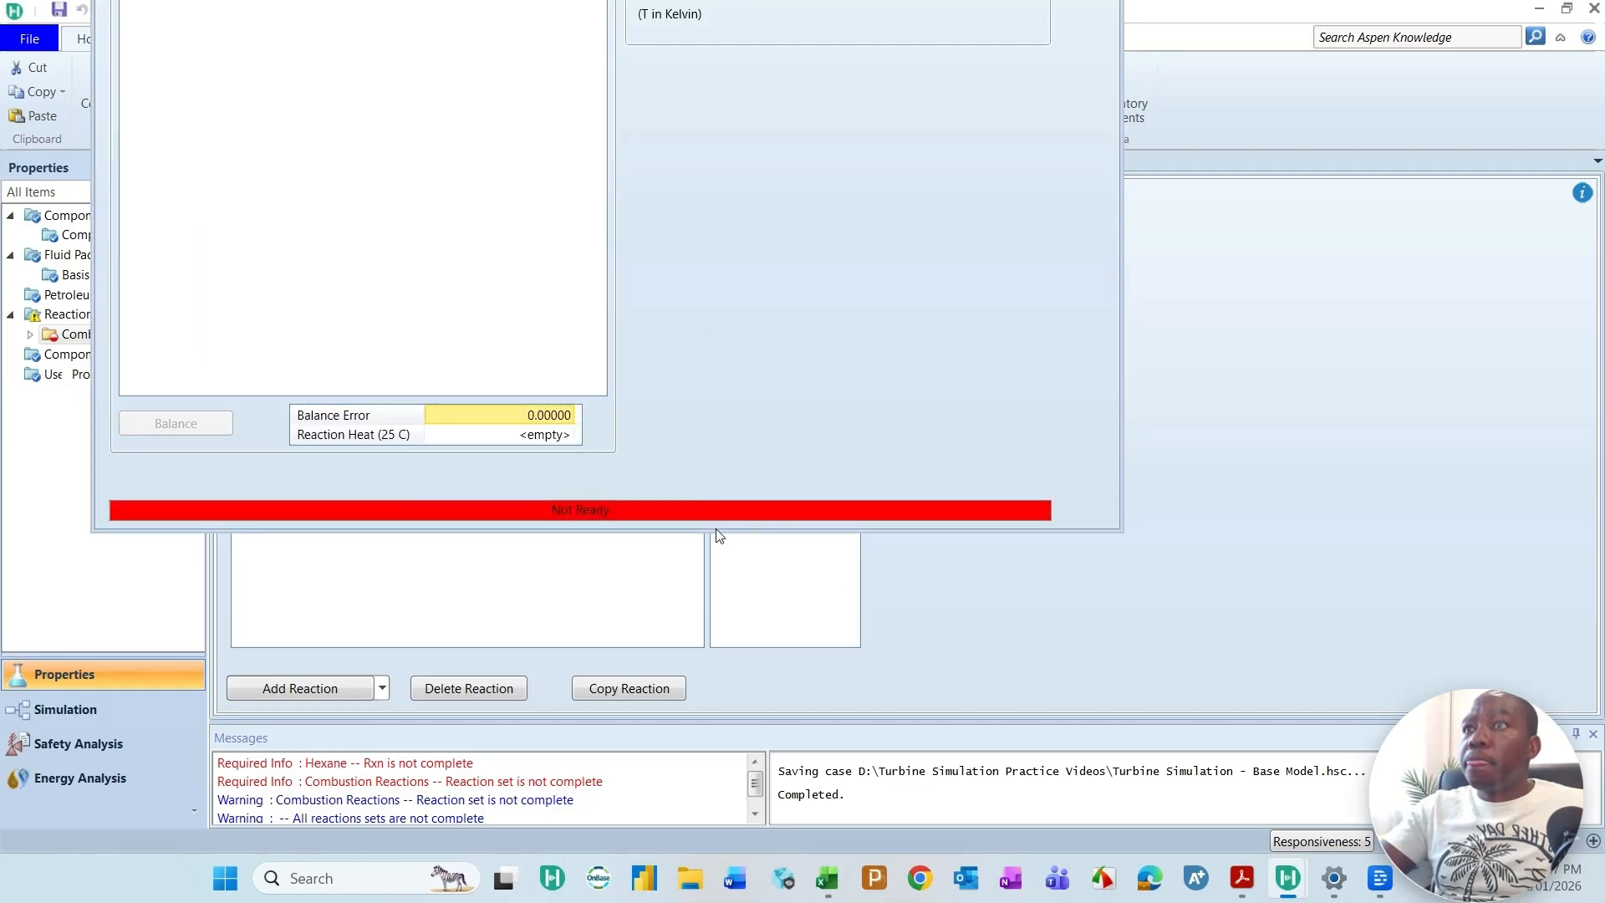
double_click(719, 532)
Step: Add n-Hexane, Oxygen, CO2 and H2O as the components of the Hexane reaction
left_click(282, 100)
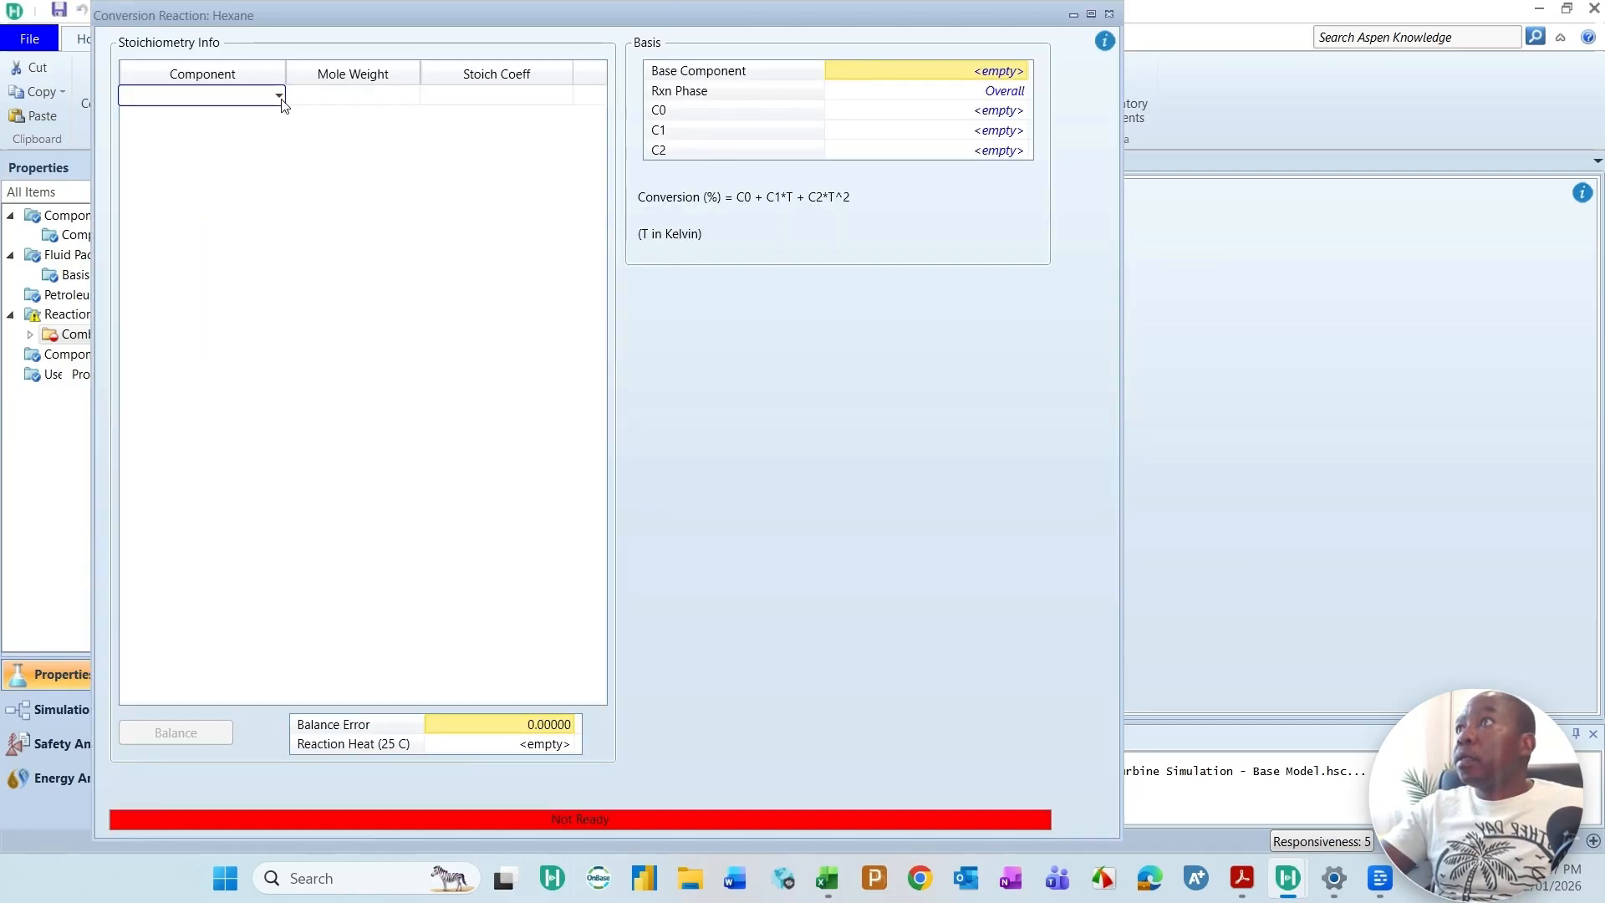
left_click(280, 97)
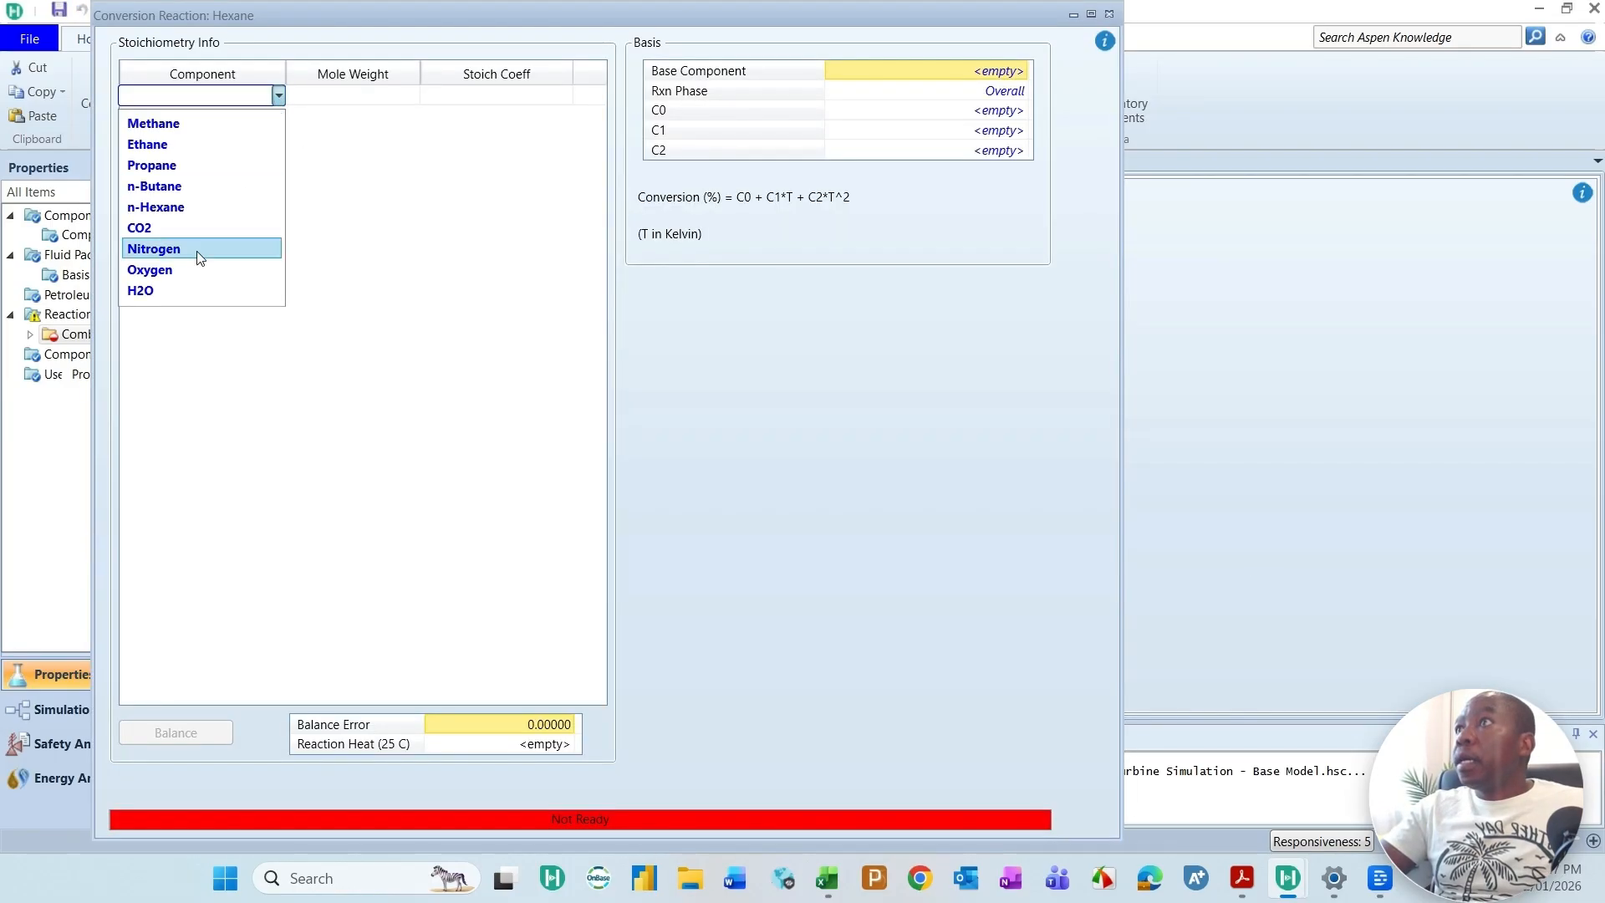
left_click(187, 209)
left_click(280, 119)
left_click(278, 117)
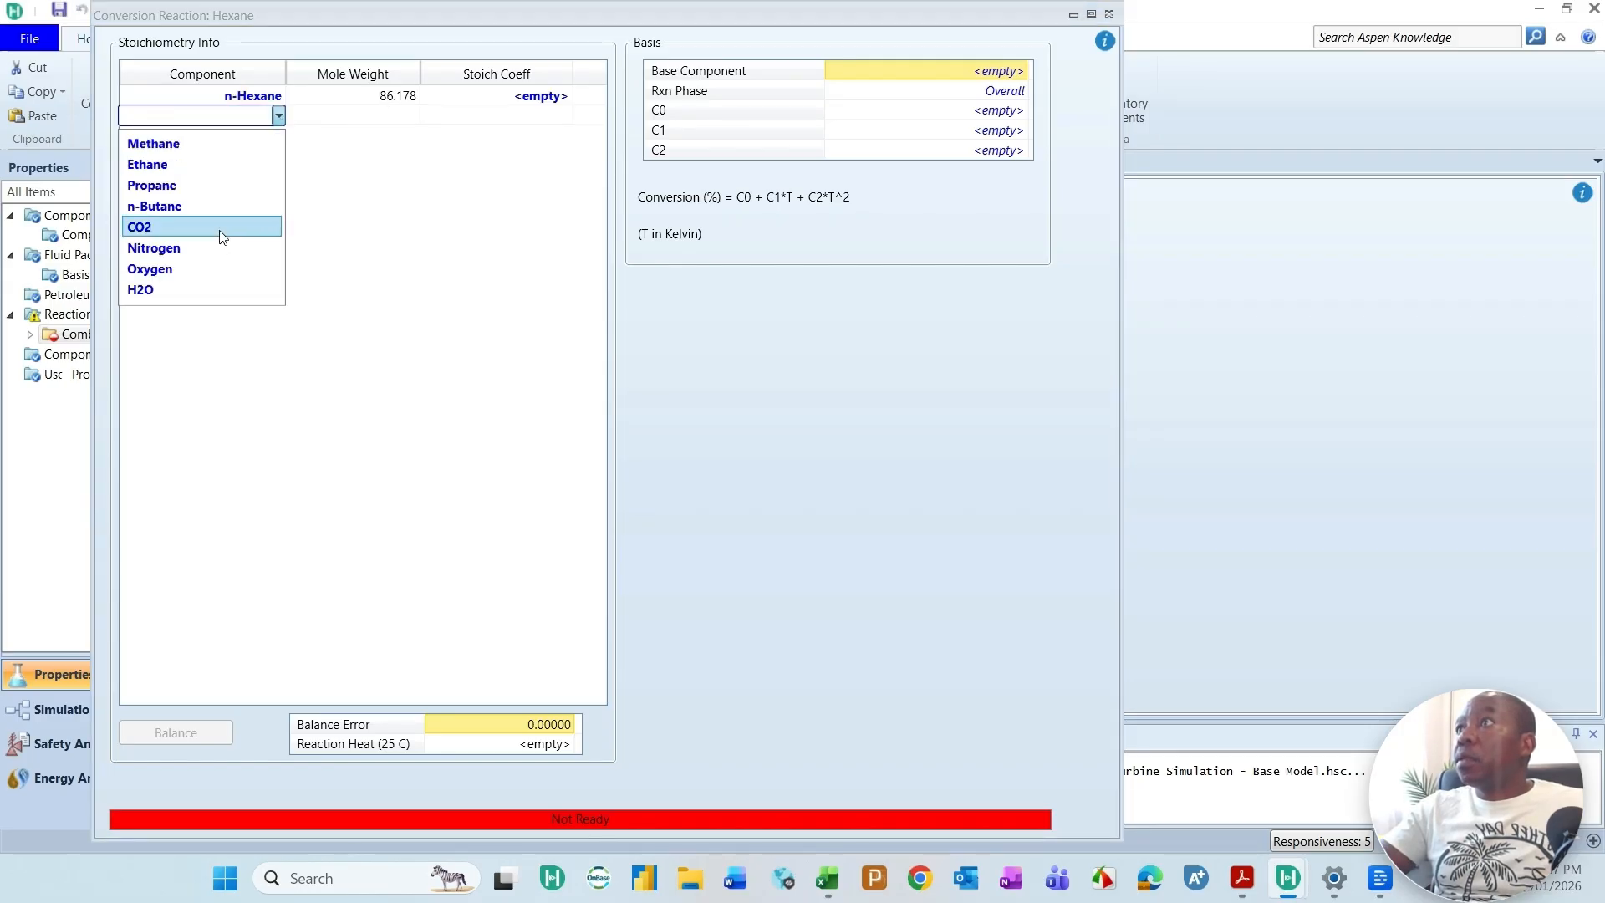
left_click(216, 268)
left_click(280, 137)
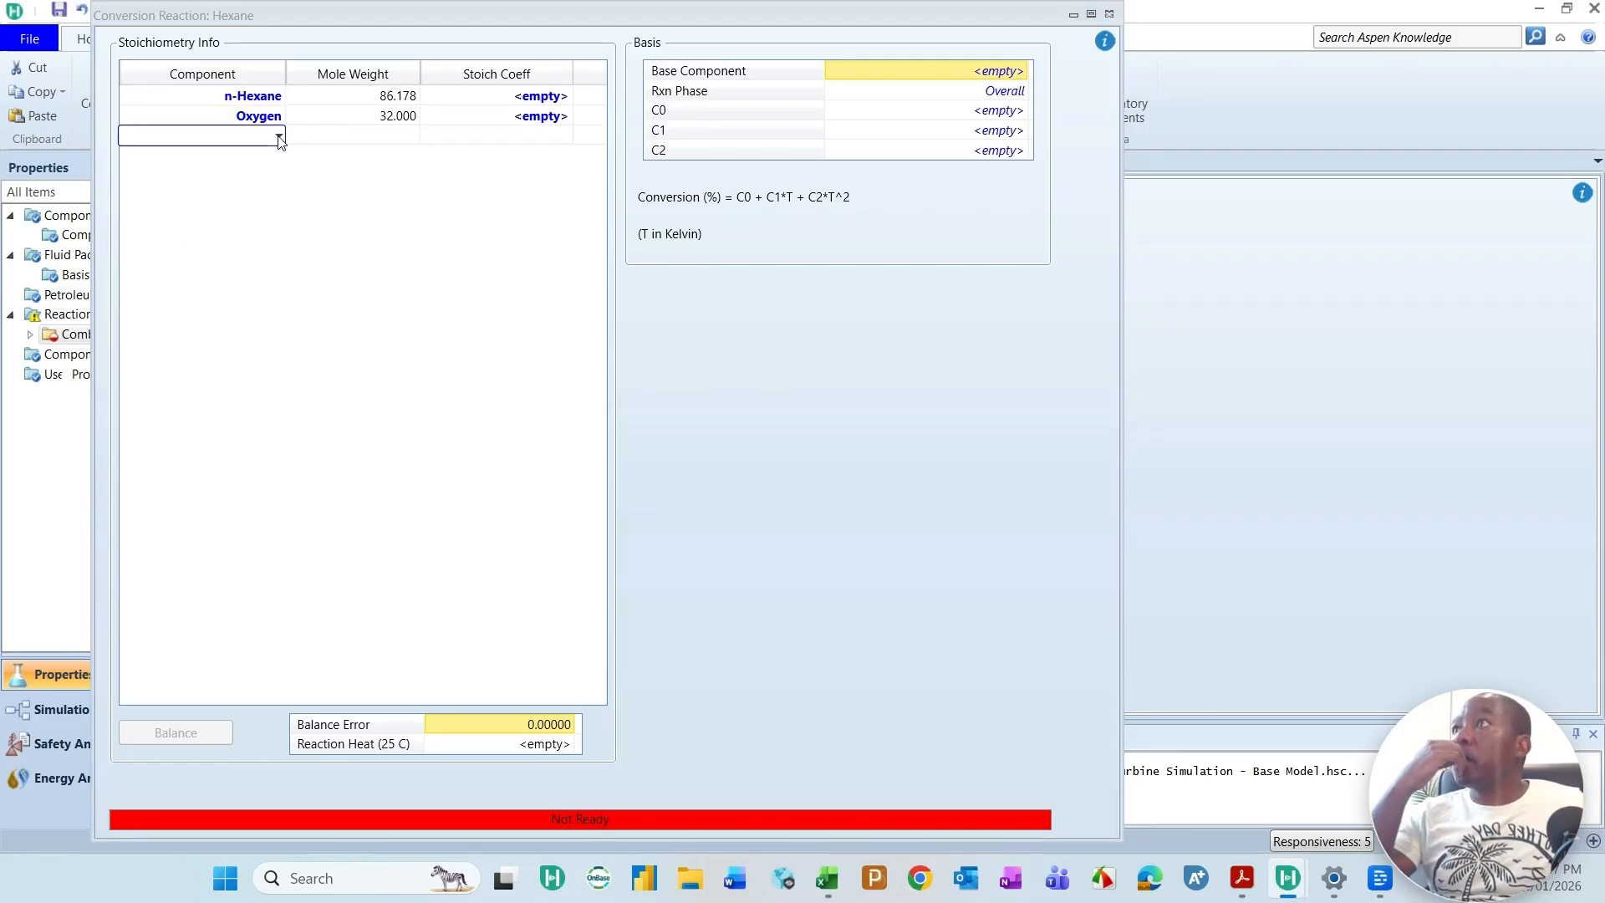
left_click(280, 137)
left_click(180, 249)
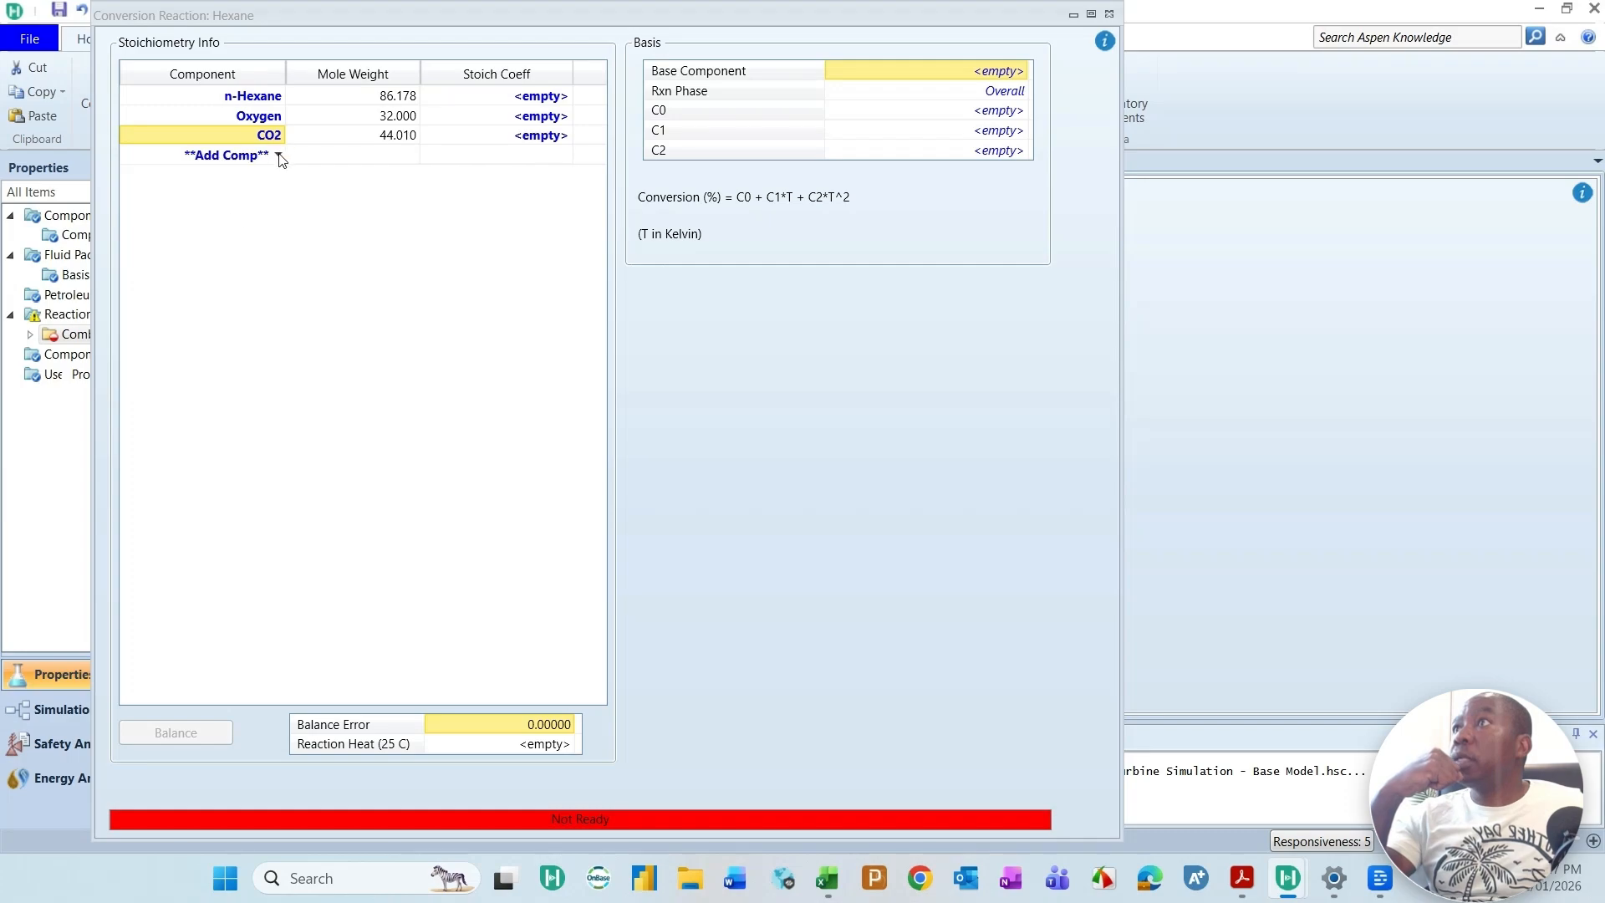
left_click(280, 156)
left_click(280, 156)
left_click(172, 287)
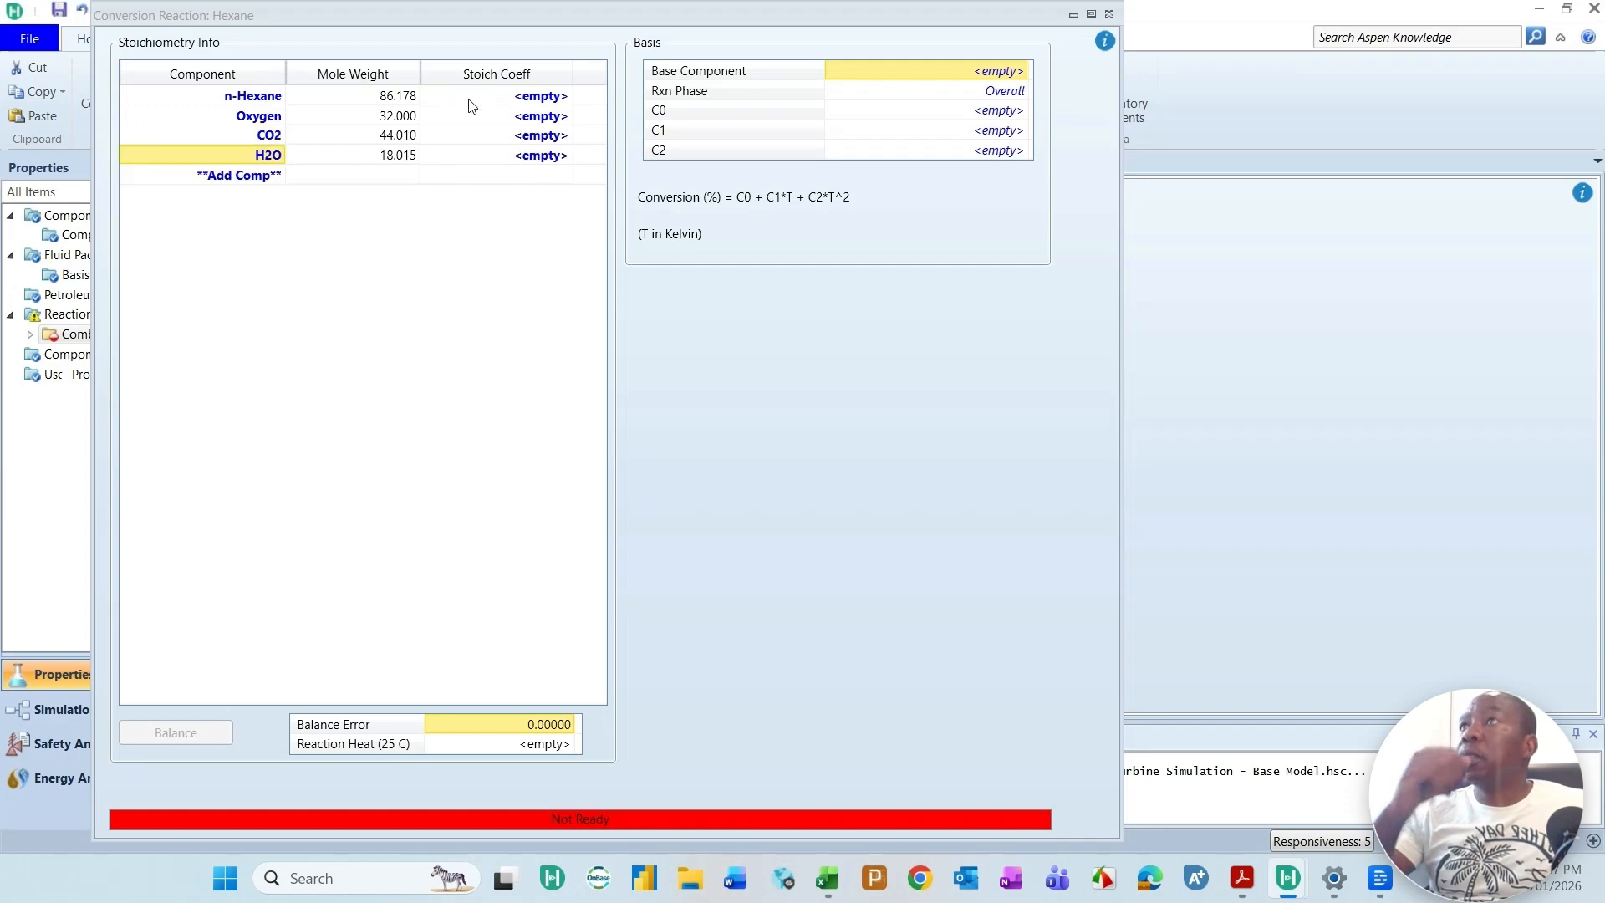
Step: Set the Hexane reaction's stoichiometric coefficients to -1 for n-Hexane, -9.5 for Oxygen, 6 for CO2 and 7 for H2O
left_click(507, 97)
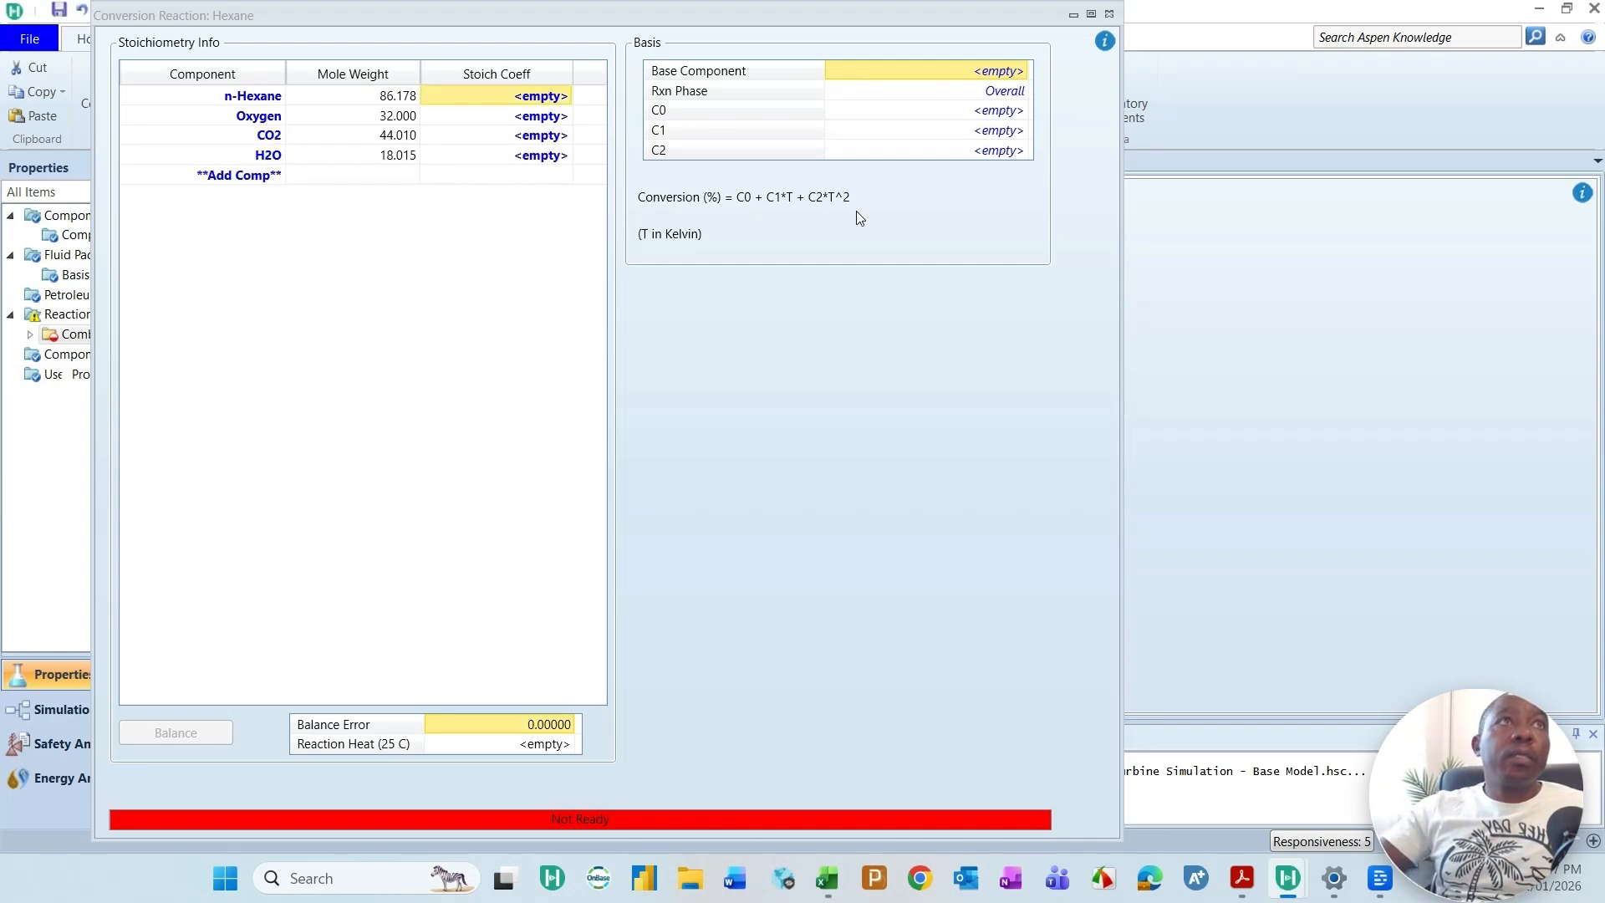
type("-1")
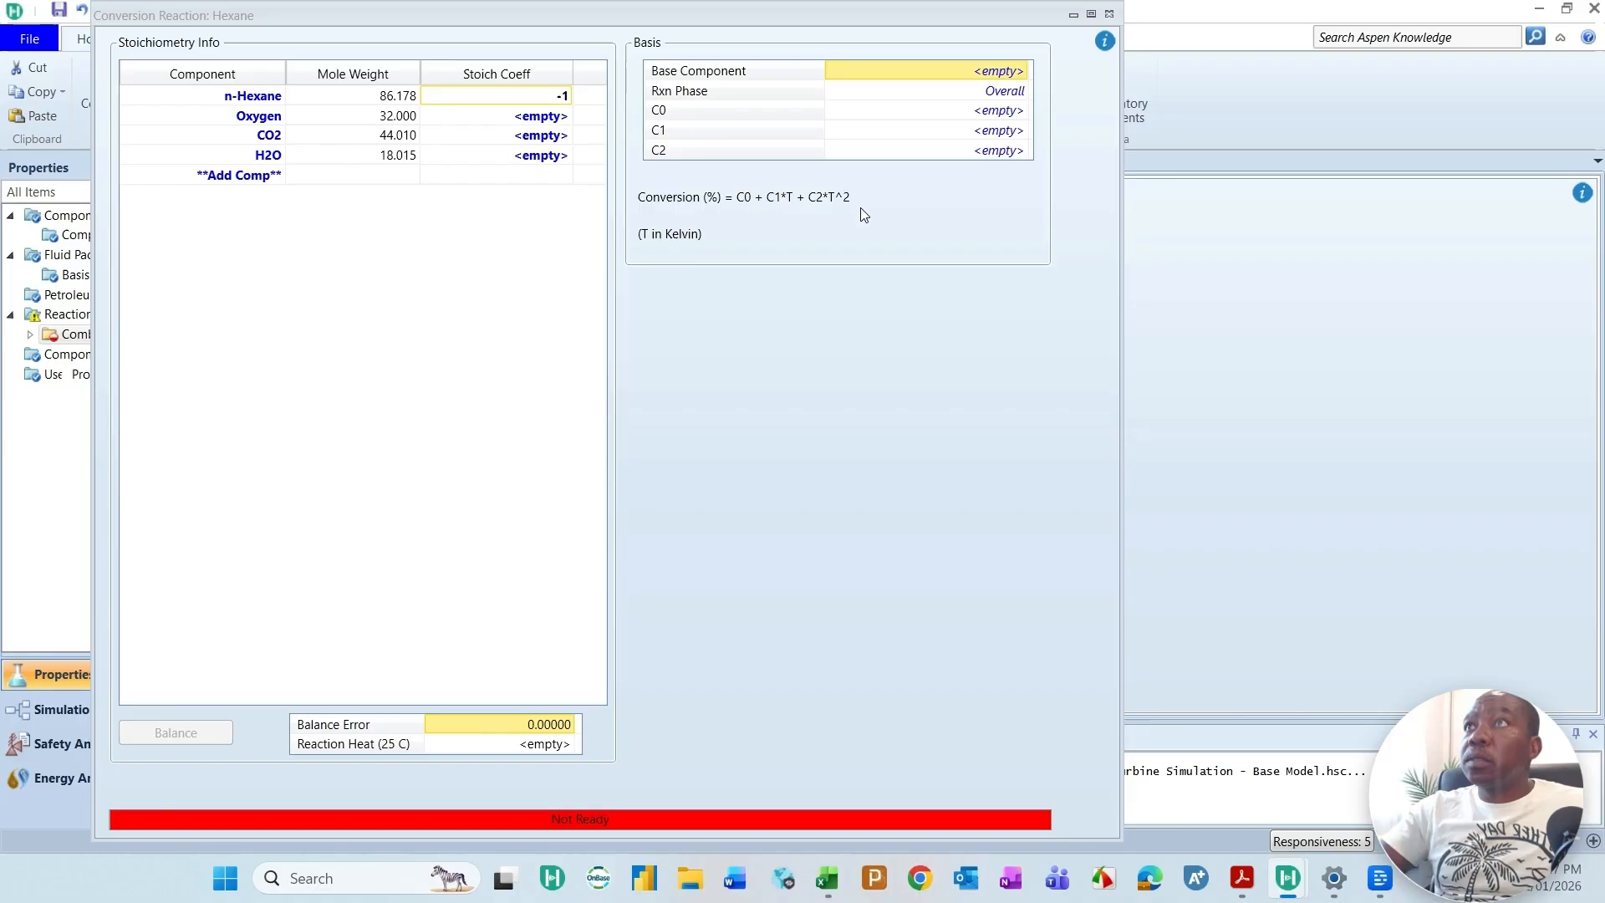
left_click(500, 125)
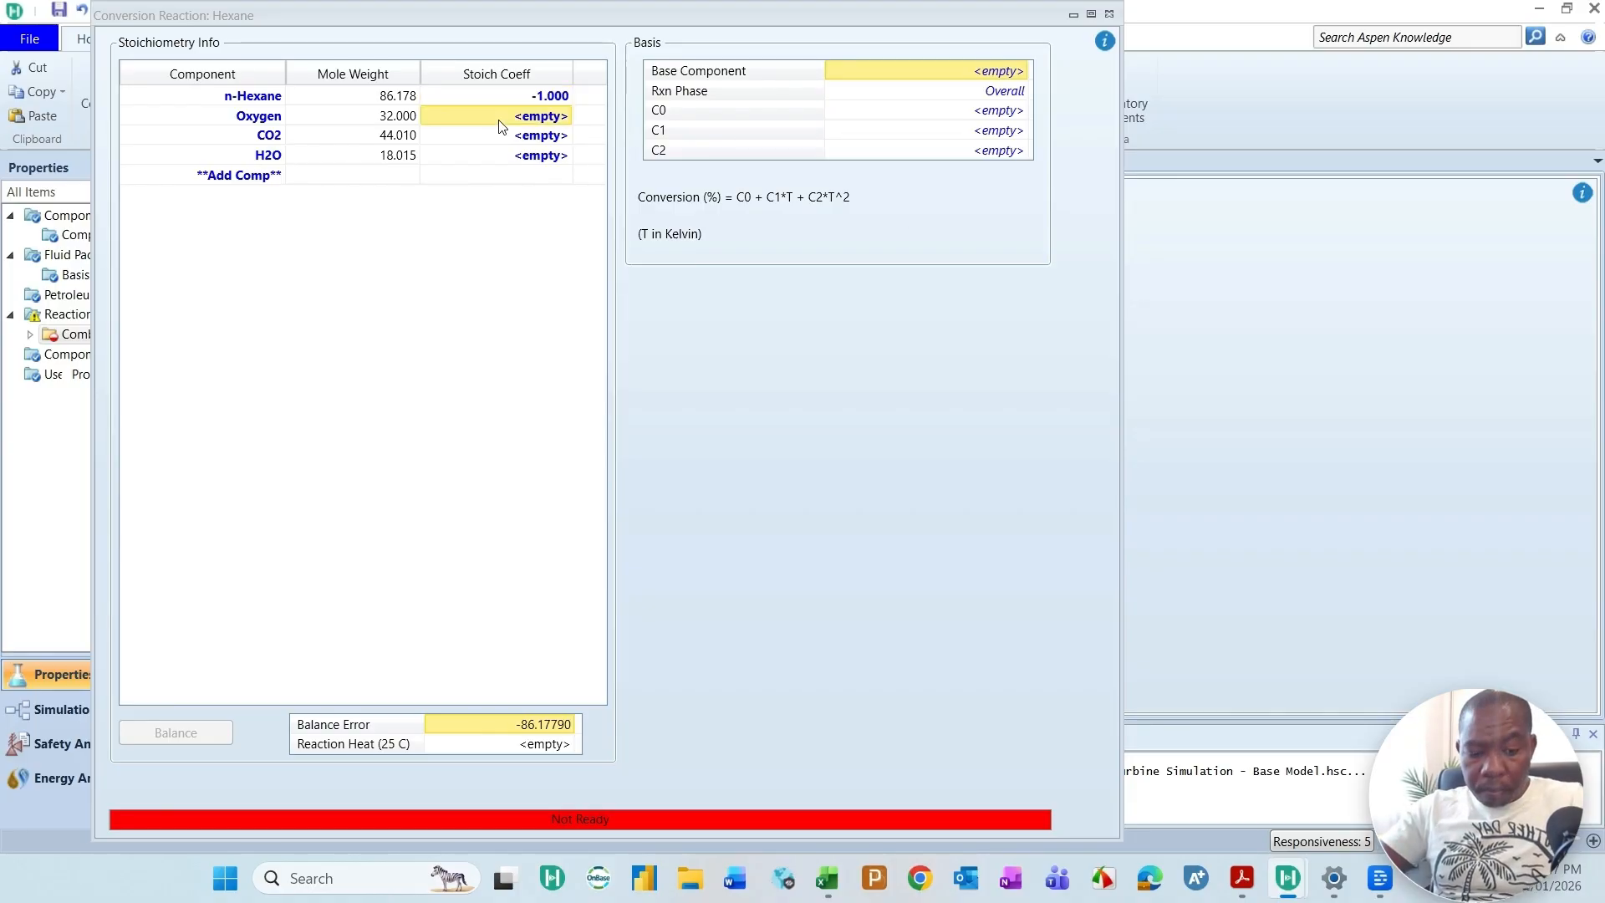
type("-")
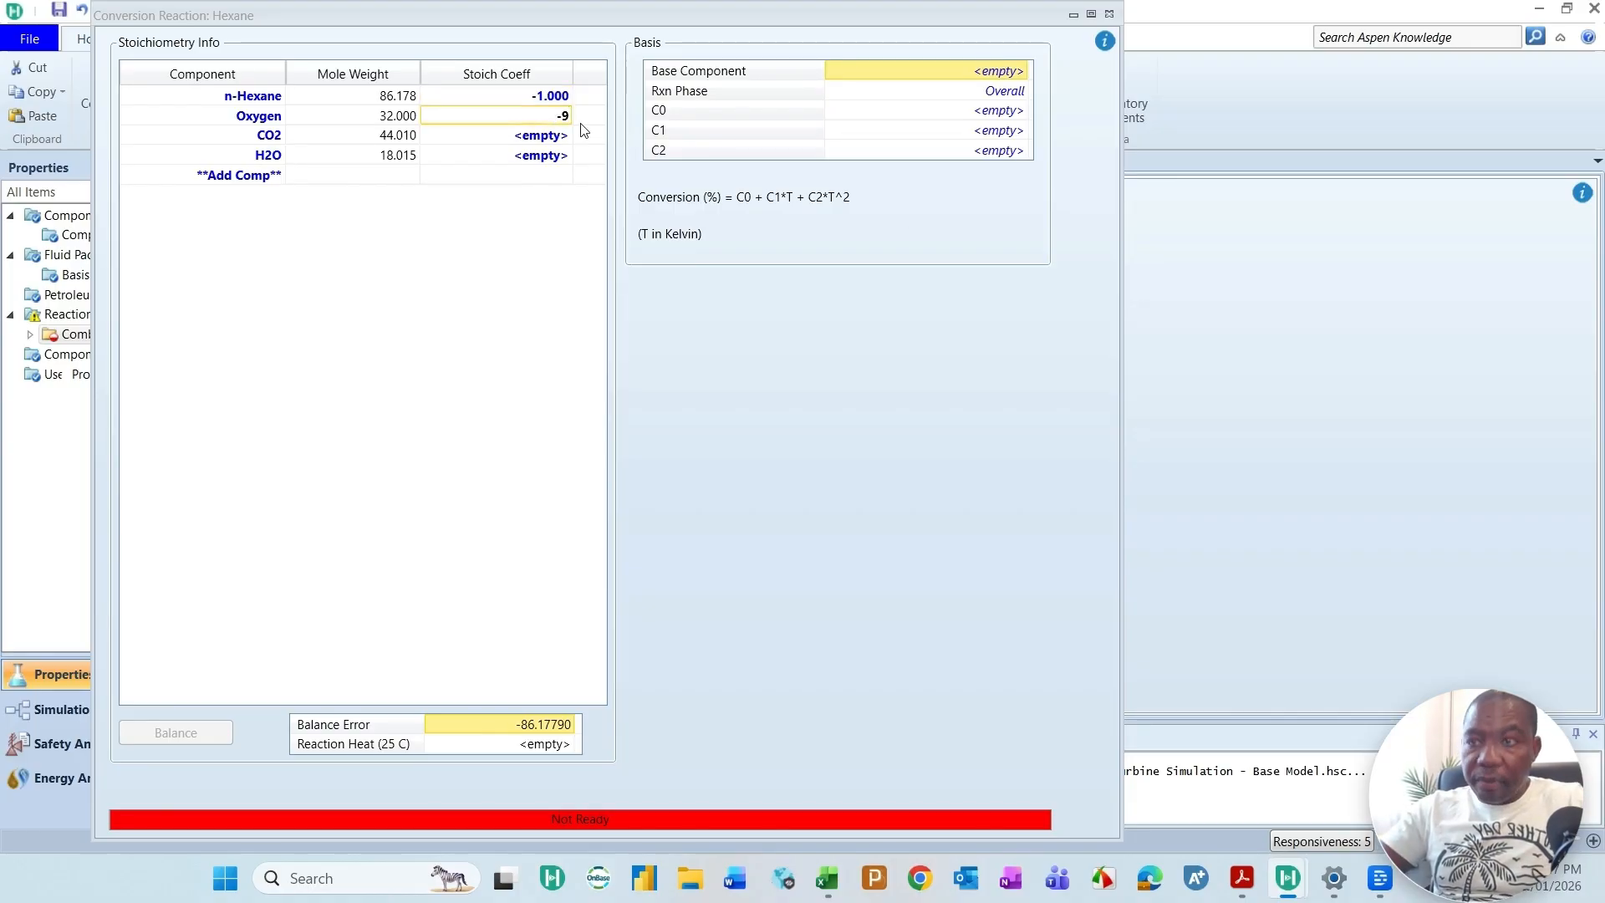
type("9.6")
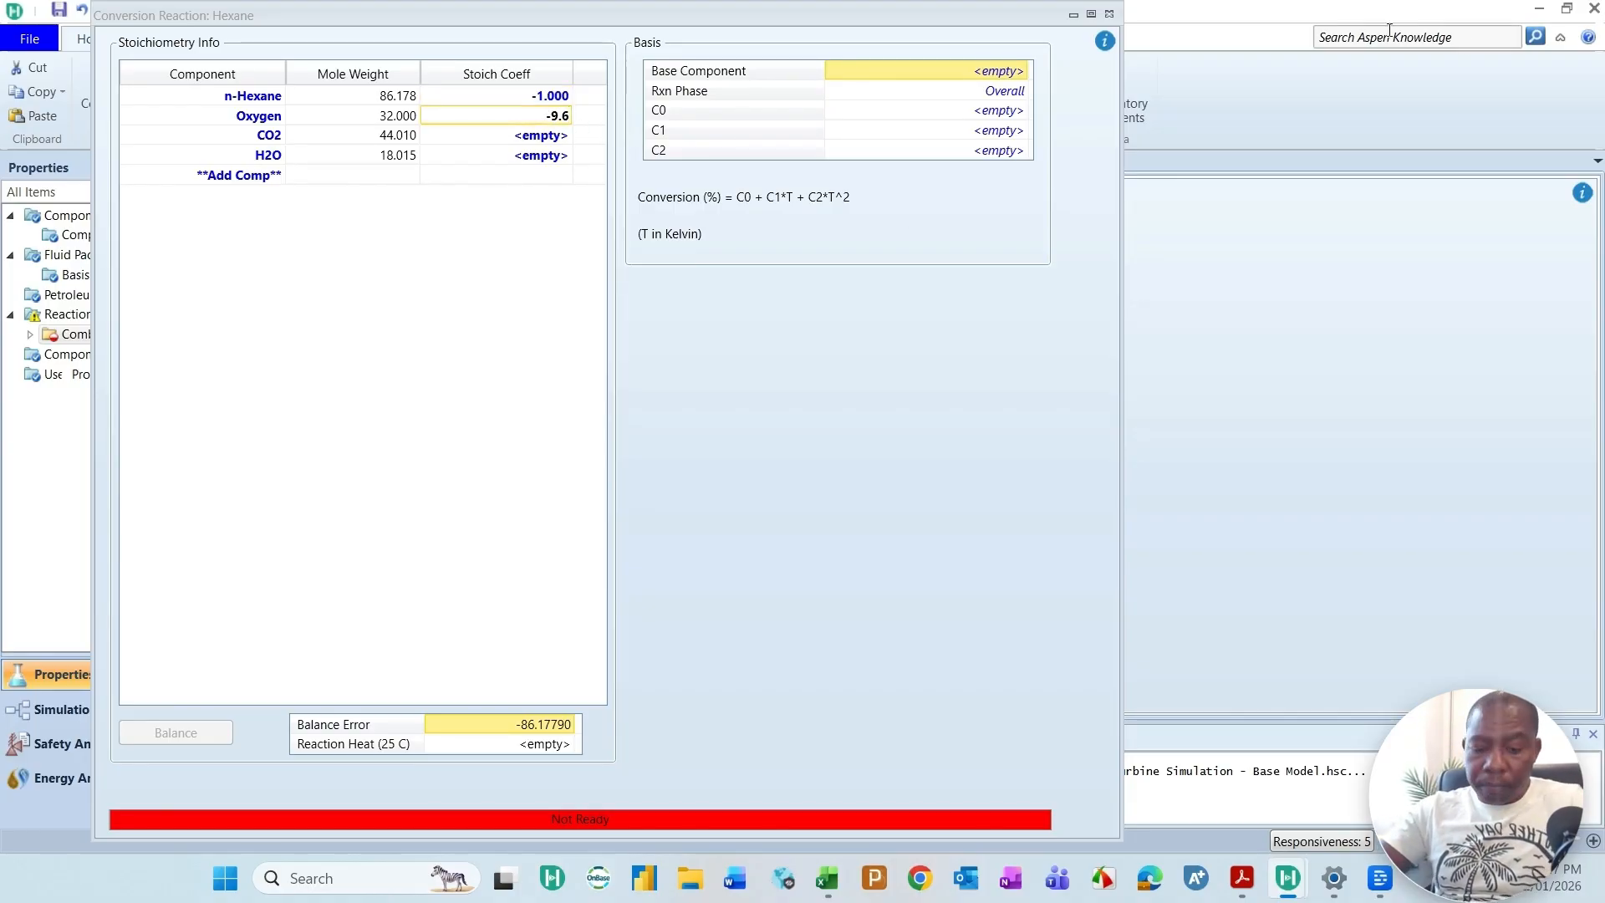
left_click(537, 155)
left_click(536, 141)
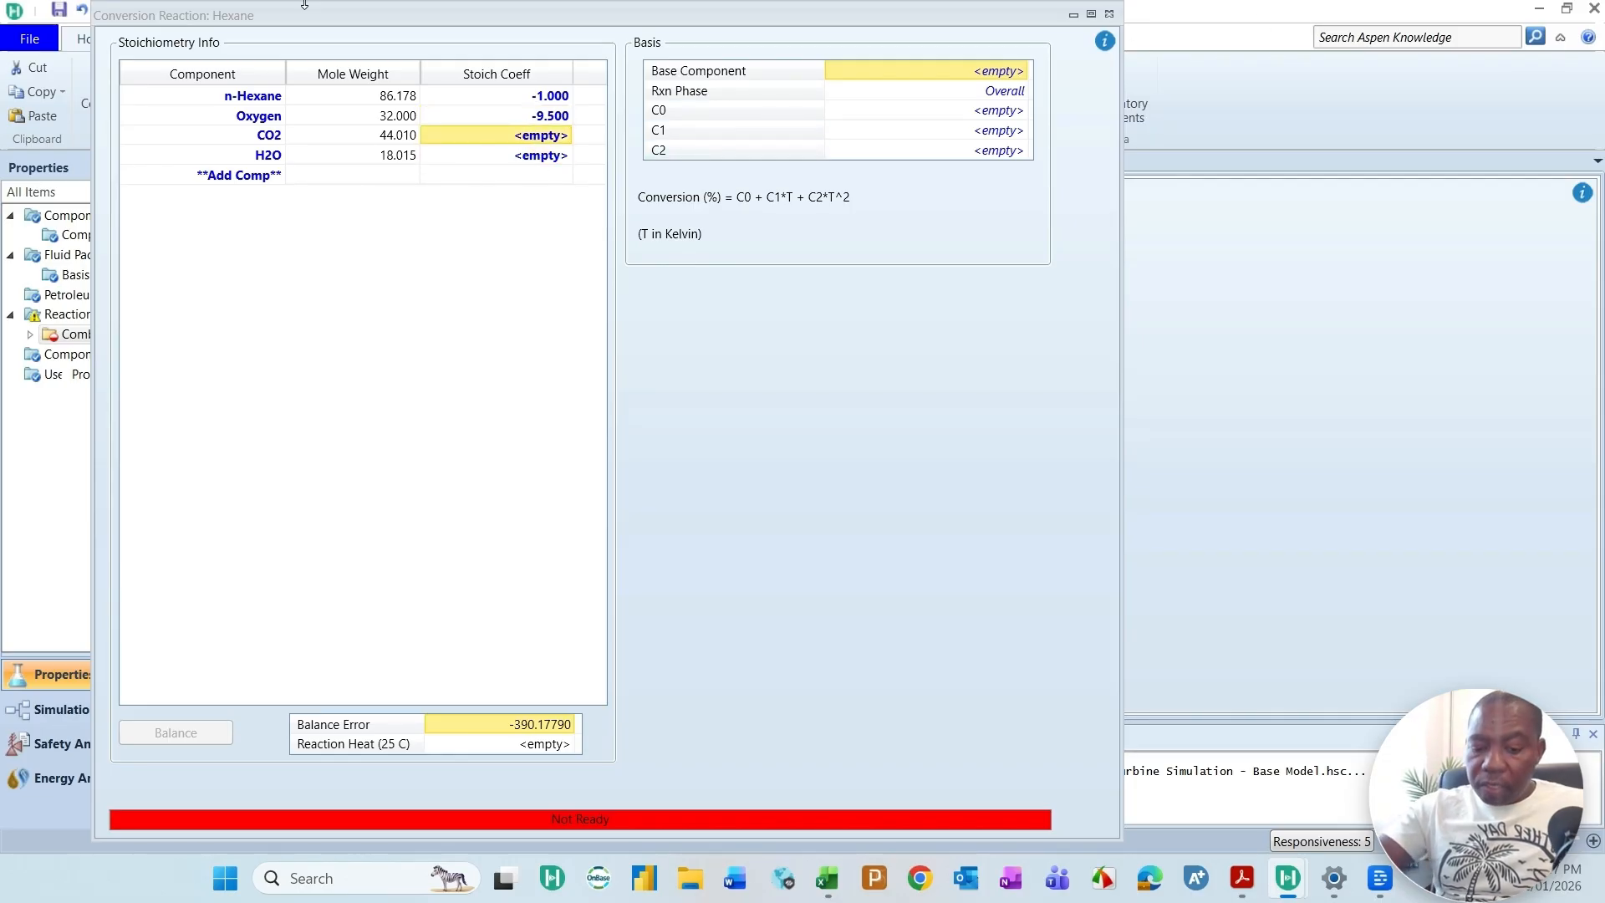
type("6")
left_click(514, 160)
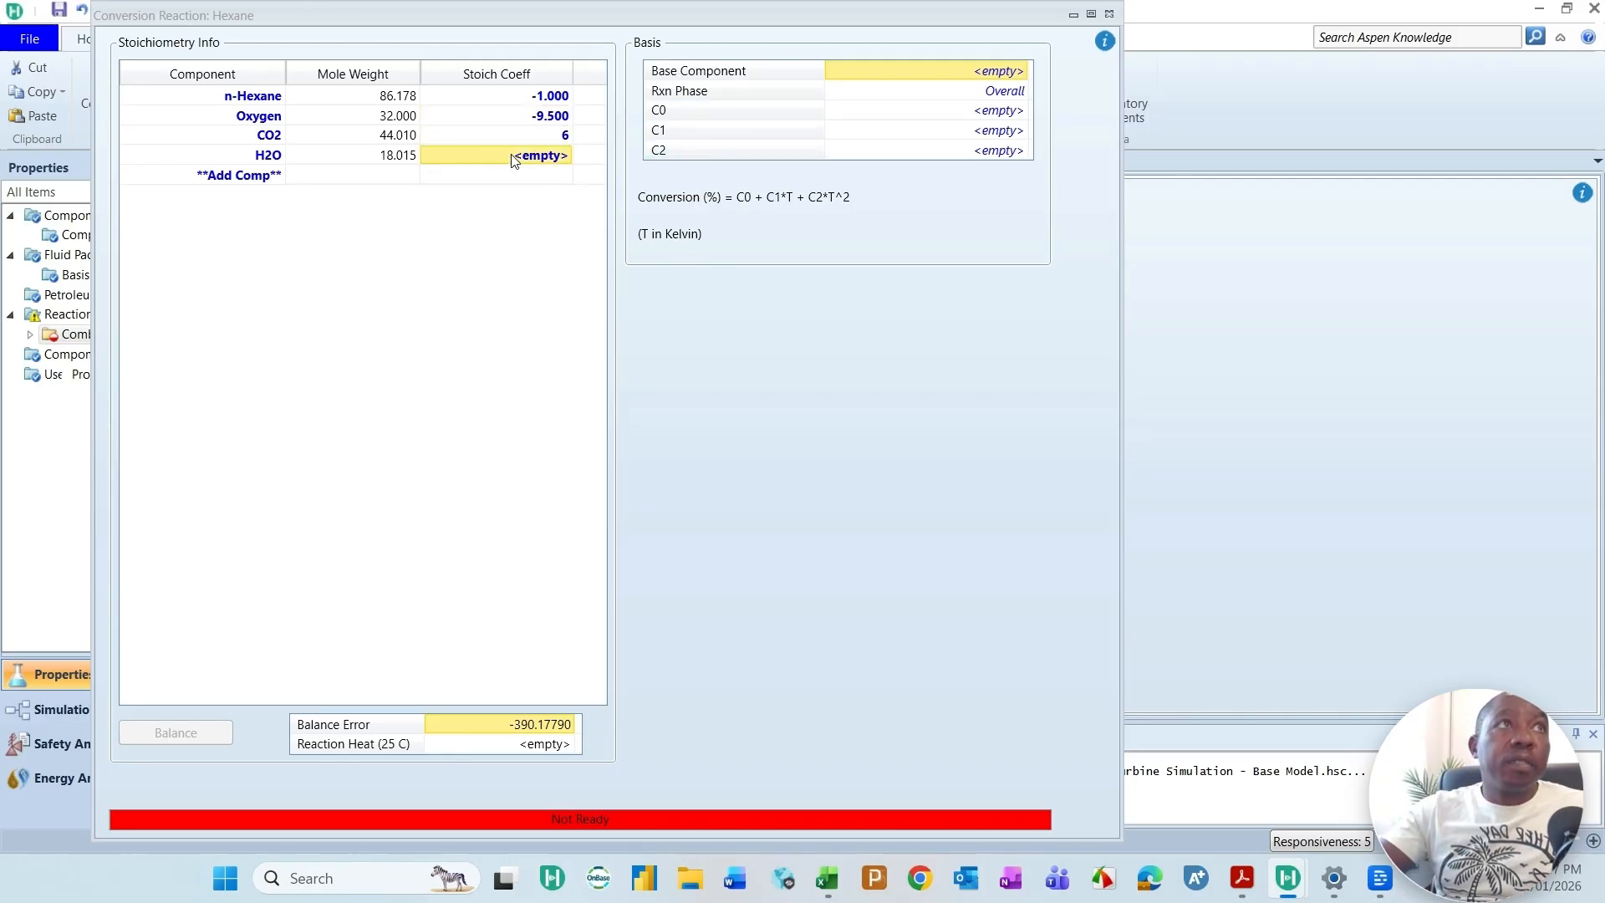
type("7")
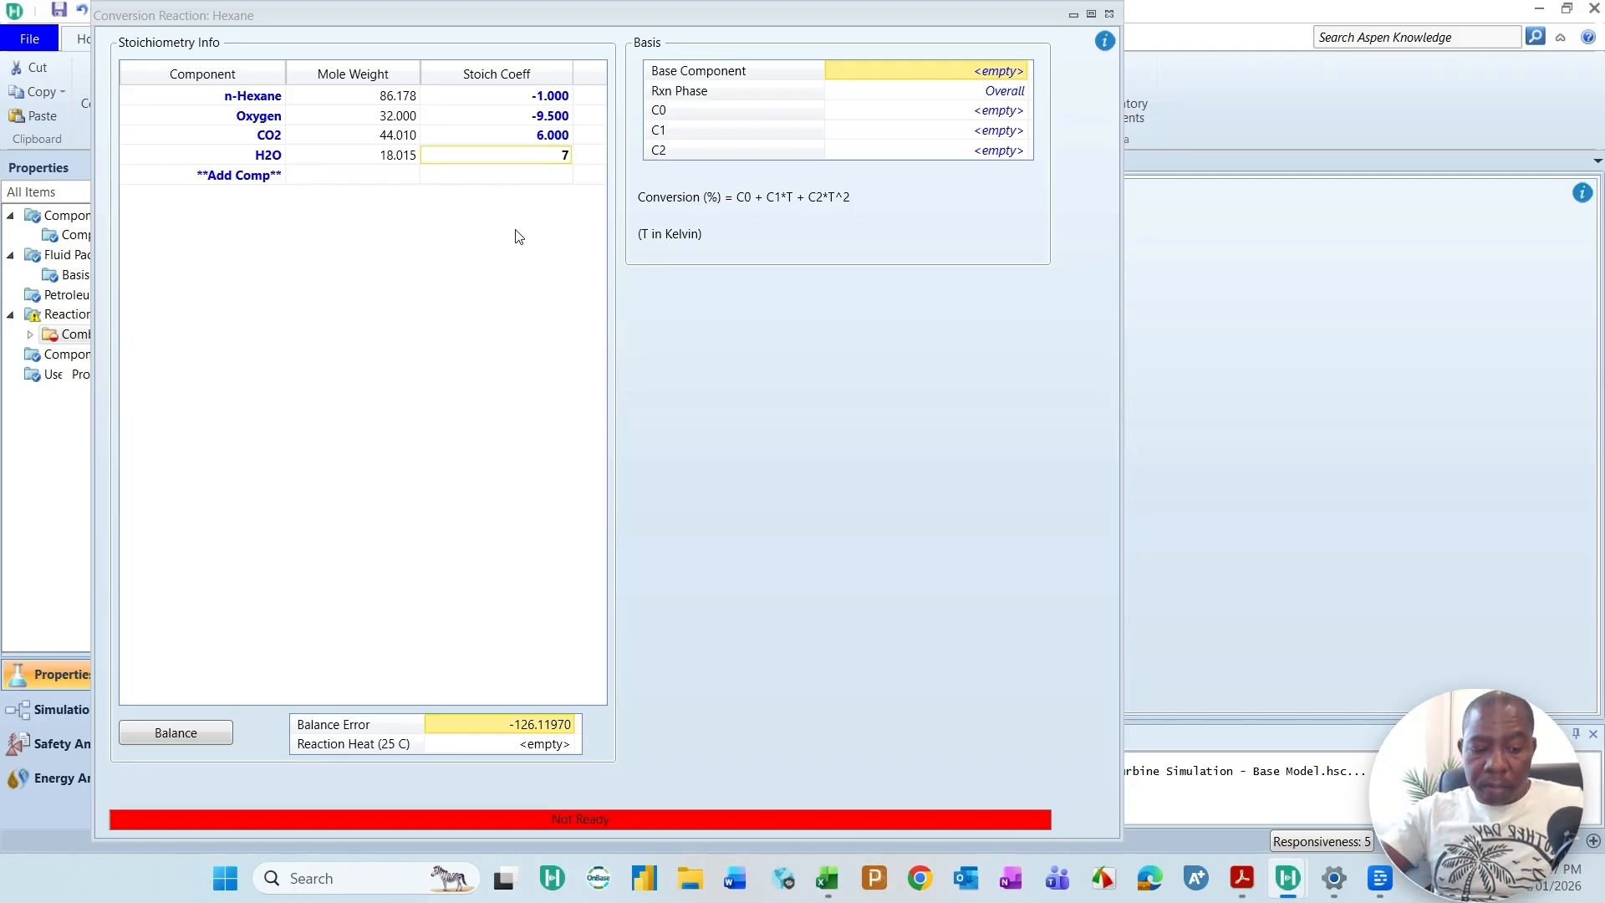
key("Return")
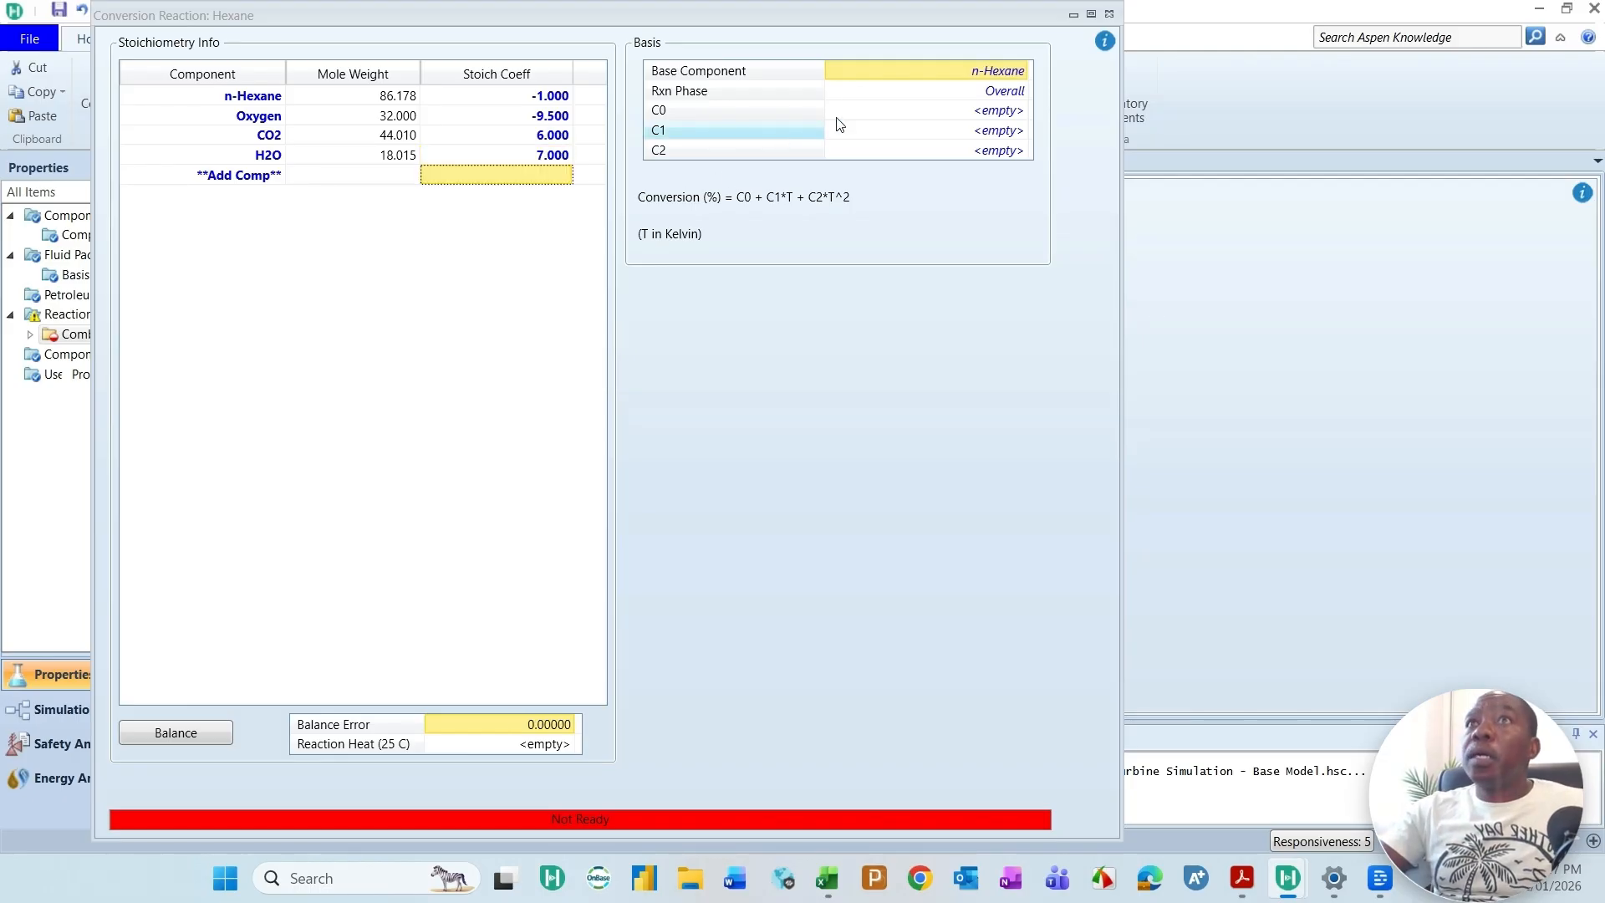
Step: Set the hexane combustion reaction's C0 to 100 and close its window
left_click(1016, 110)
type("1")
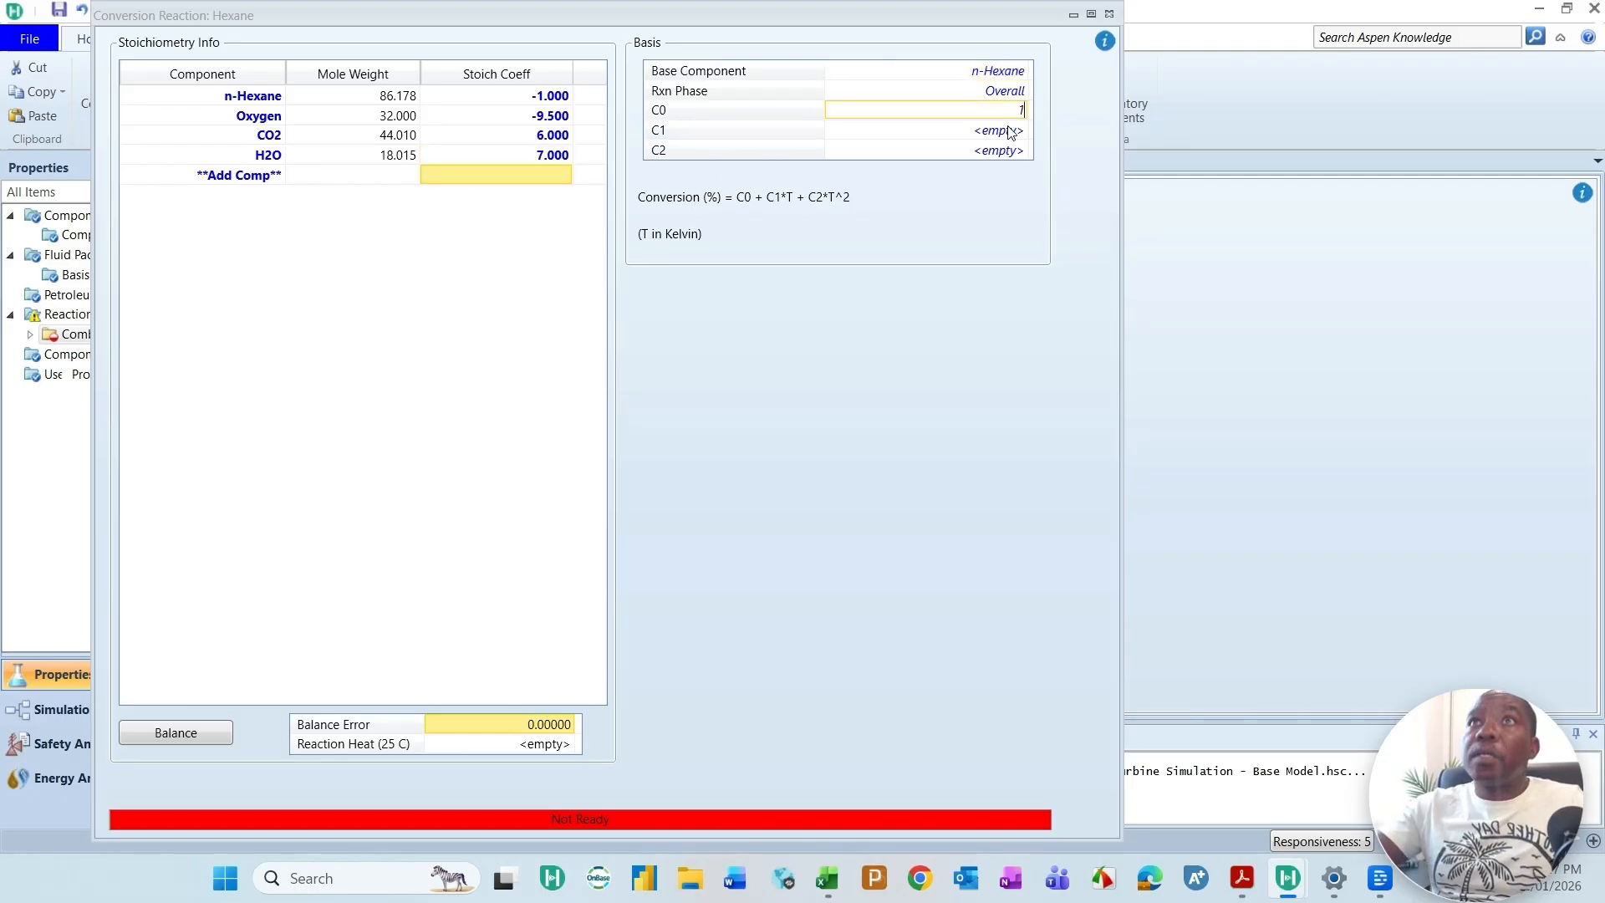
type("00")
left_click(1012, 132)
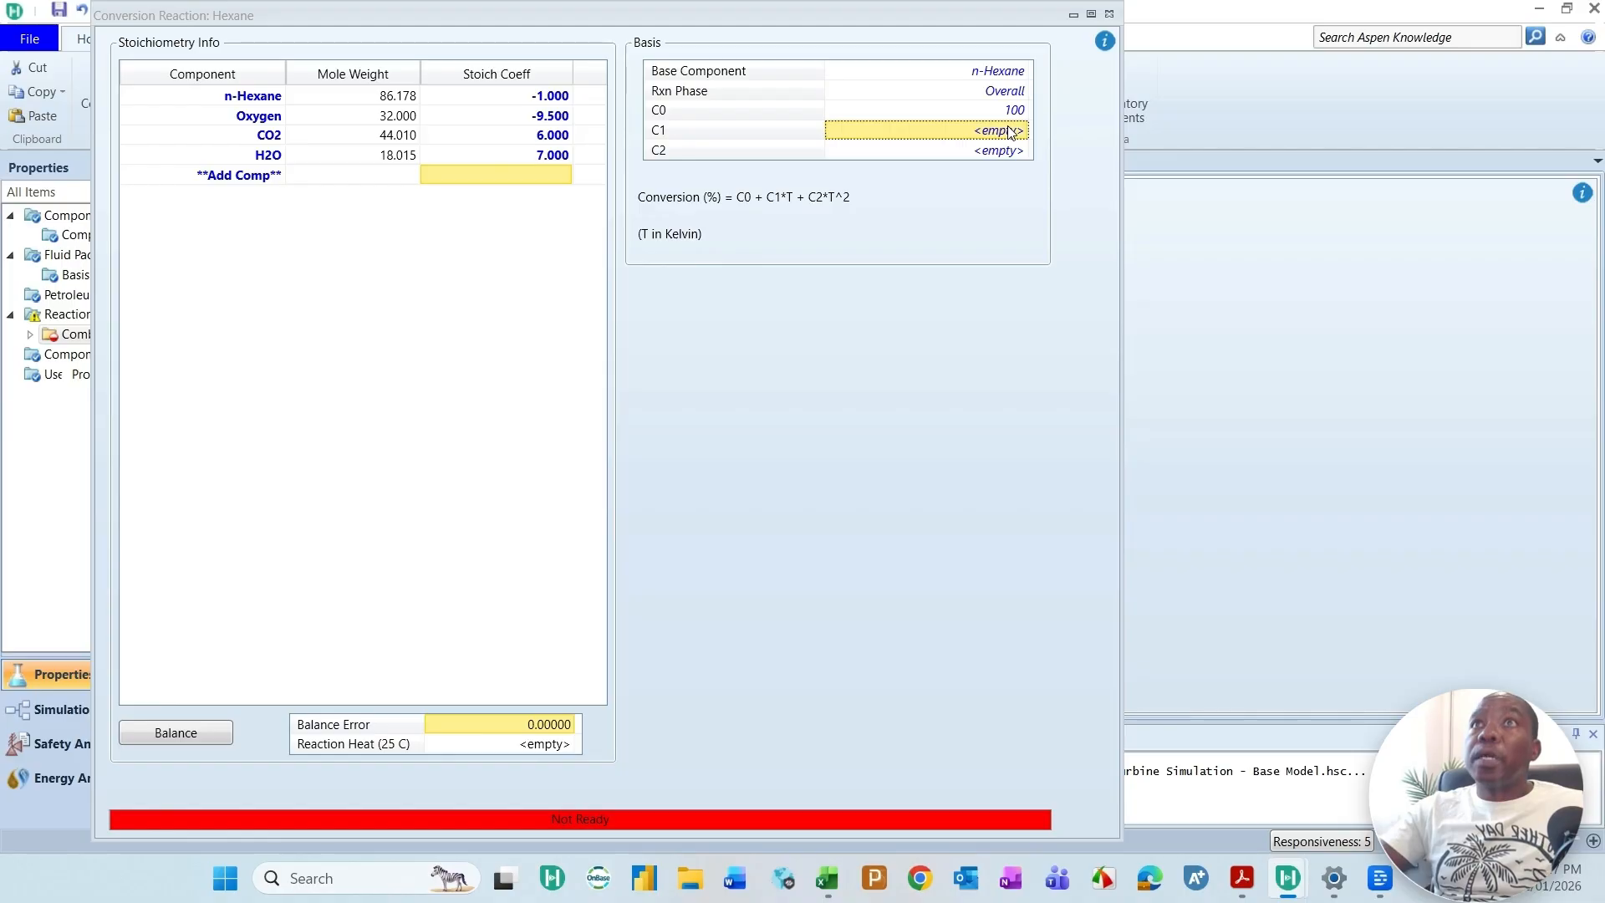
left_click(1109, 14)
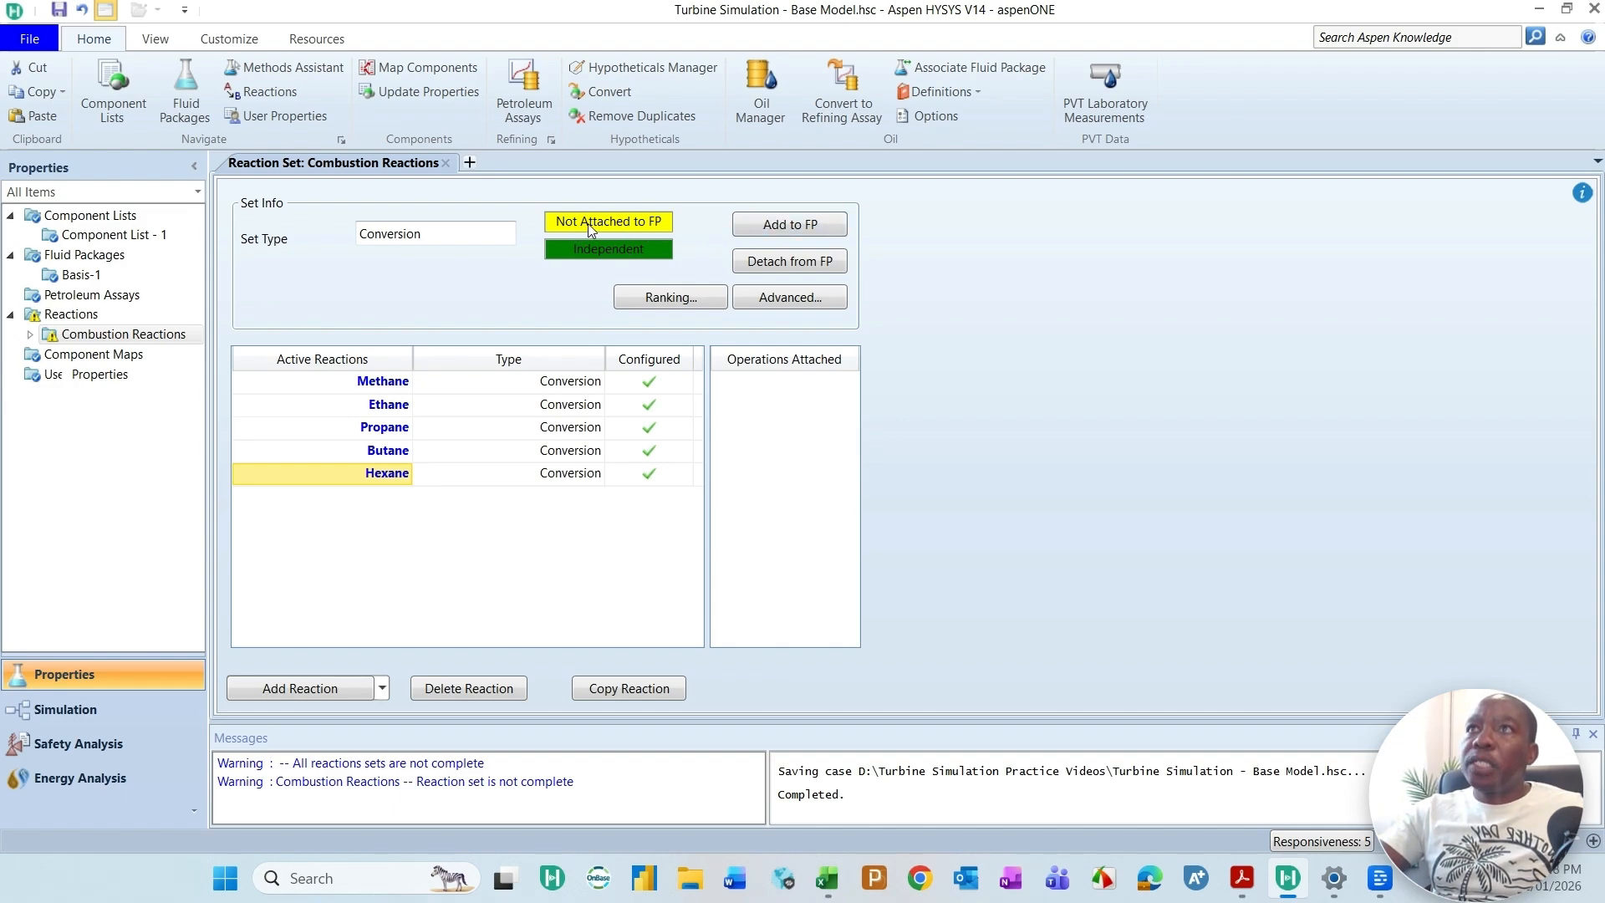
Step: Attach the Combustion Reactions set to the Basis-1 Peng-Robinson fluid package
left_click(801, 226)
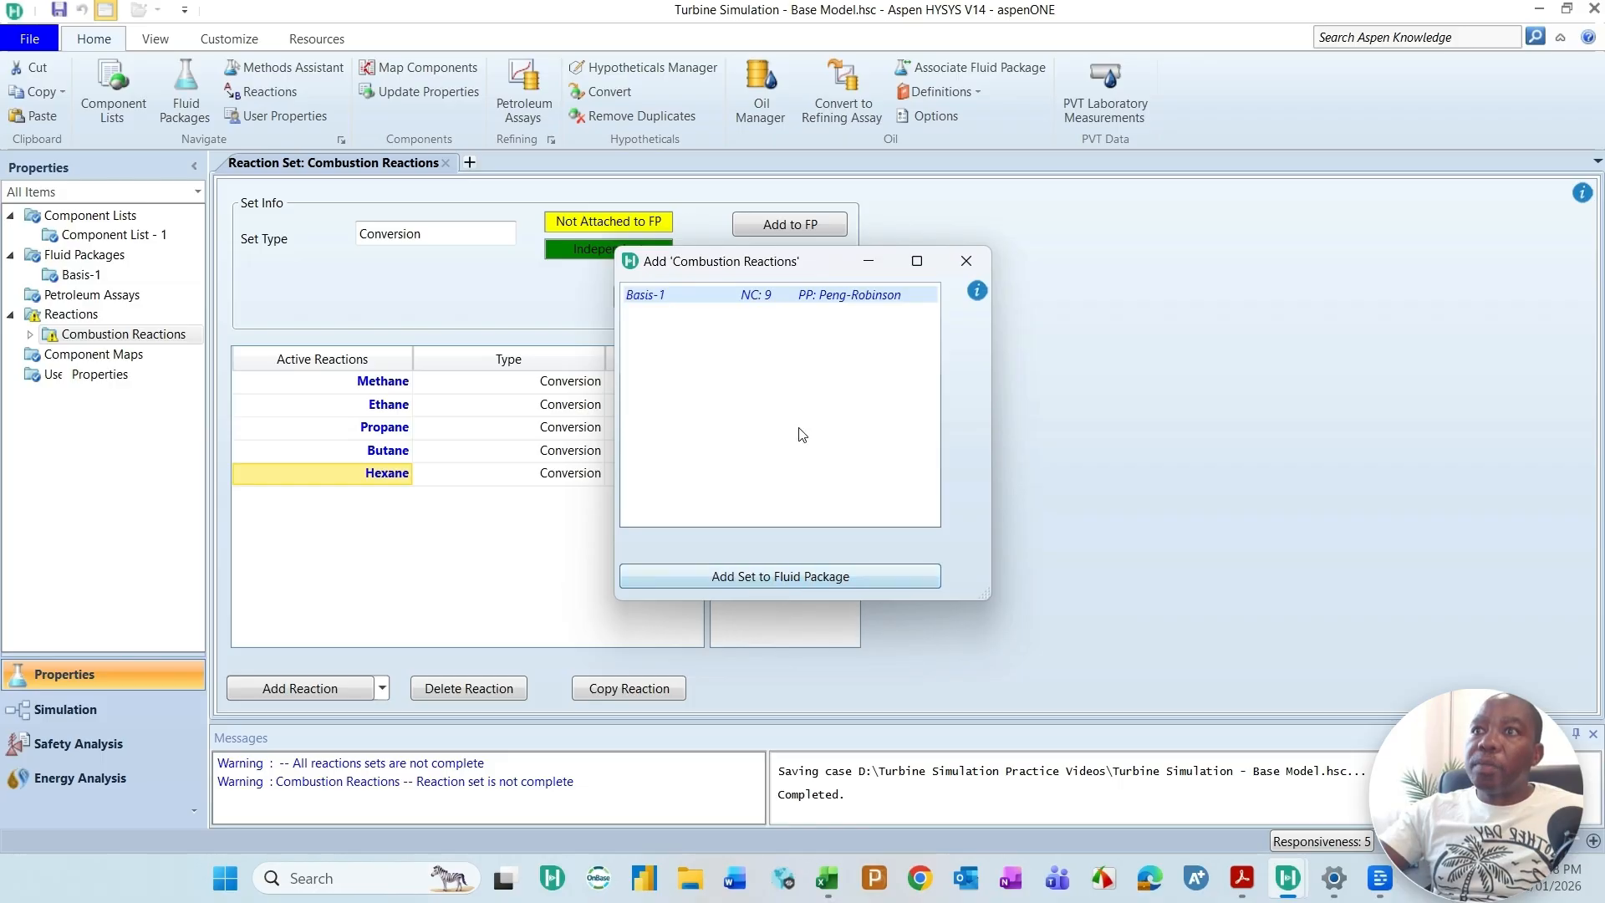
left_click(829, 575)
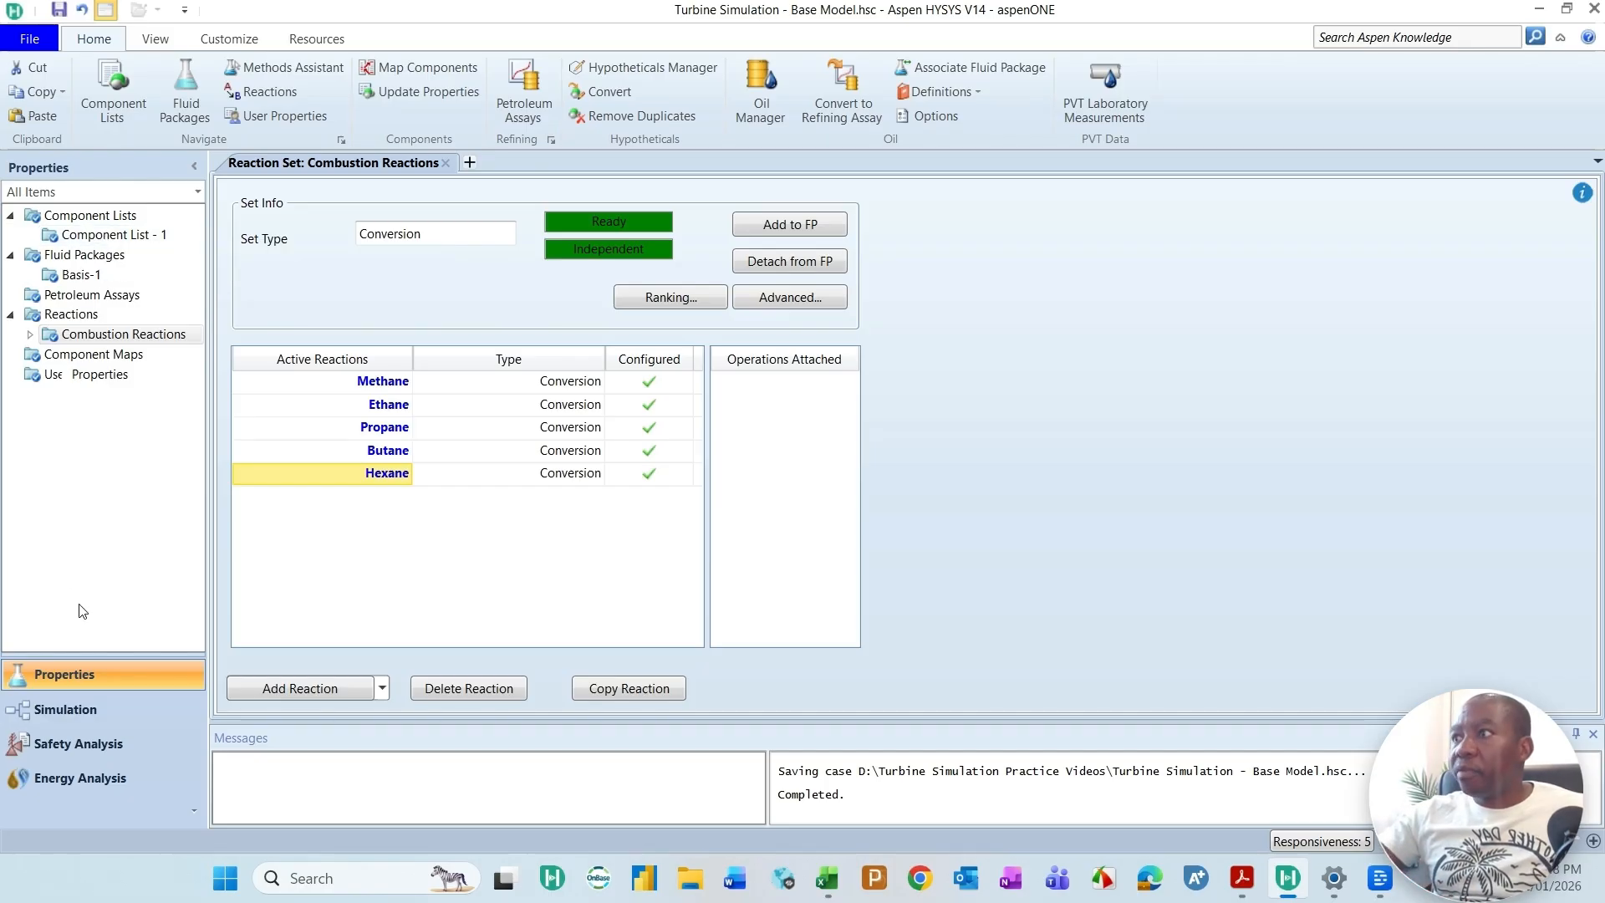
Step: Switch to the Simulation environment and dock the Model Palette beside the empty main flowsheet
left_click(66, 721)
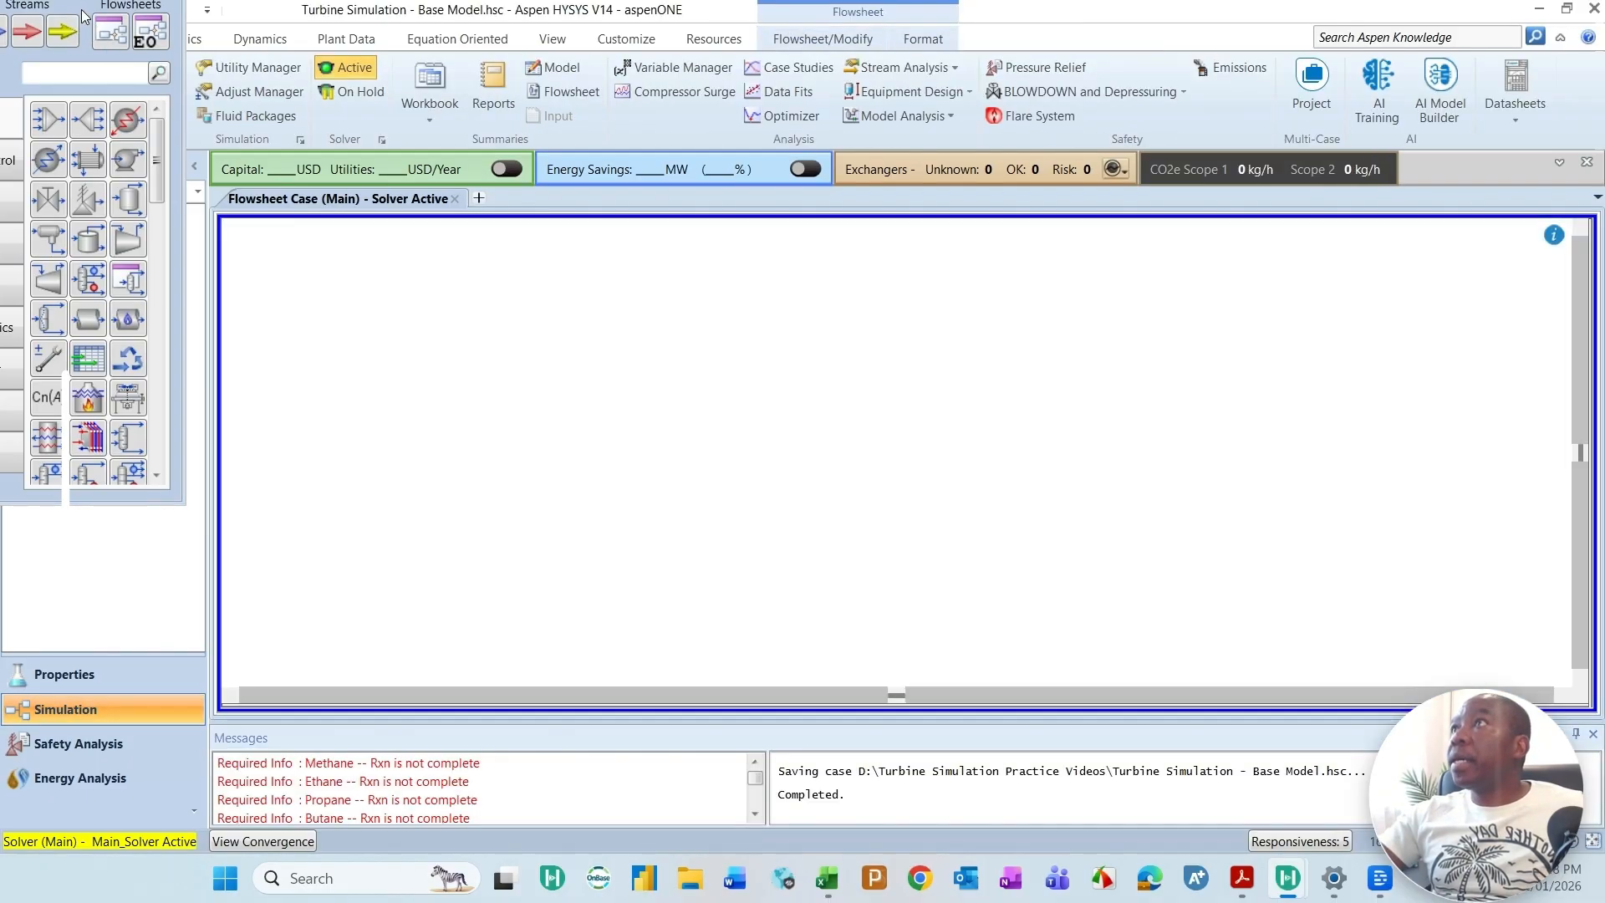
left_click_drag(183, 153, 1561, 505)
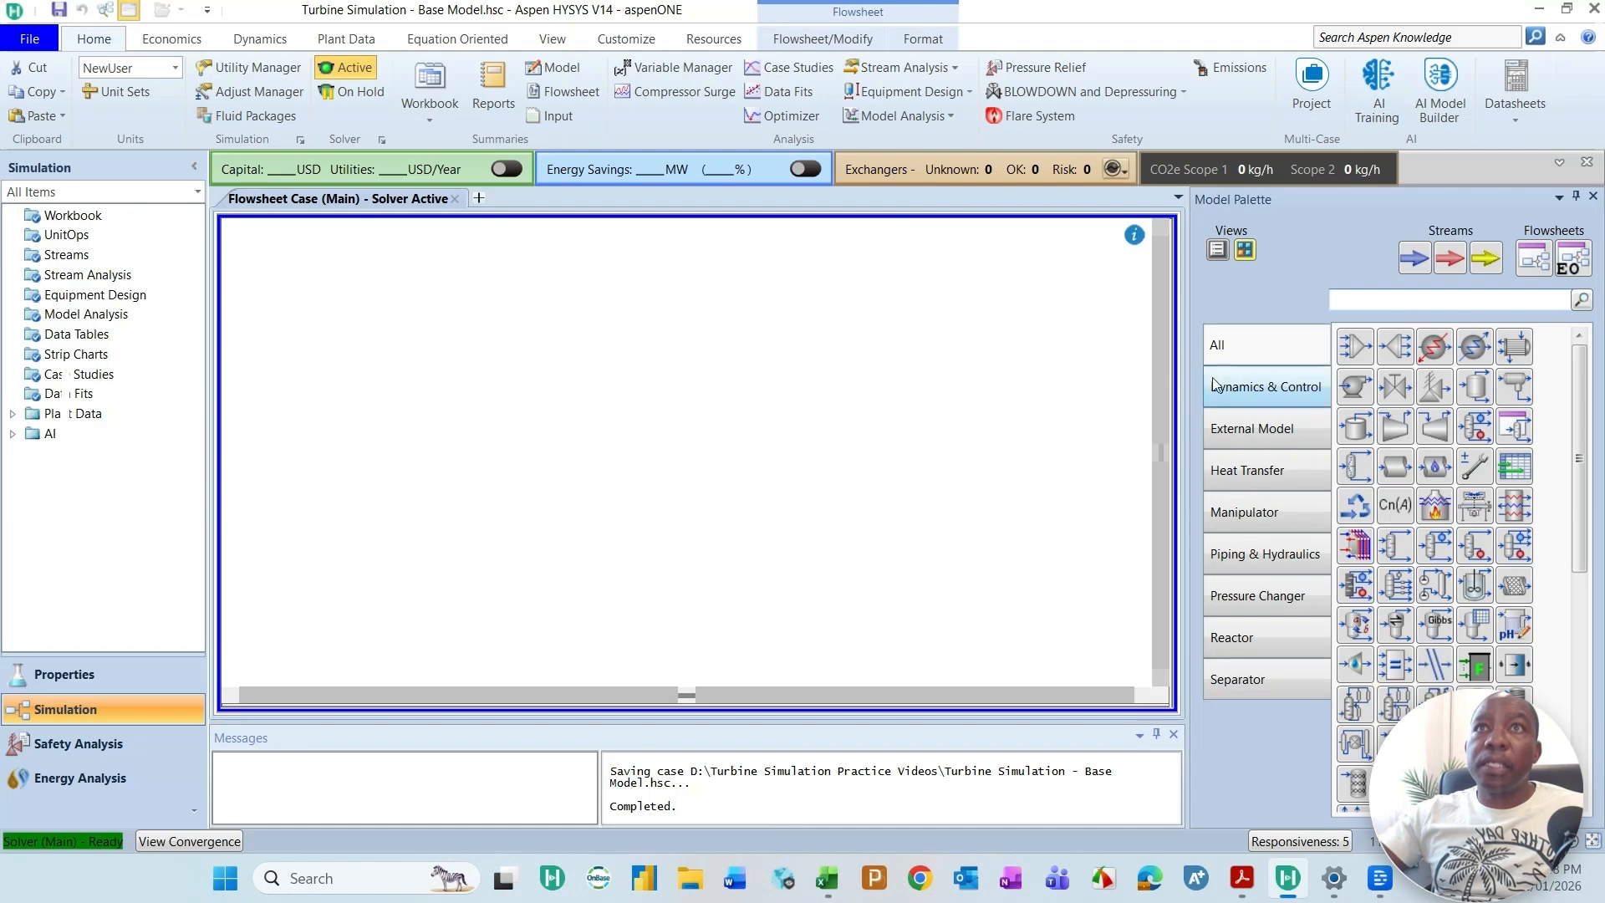
Step: Enlarge the flowsheet area by narrowing the Model Palette and closing the Messages pane
left_click_drag(1187, 263, 1331, 283)
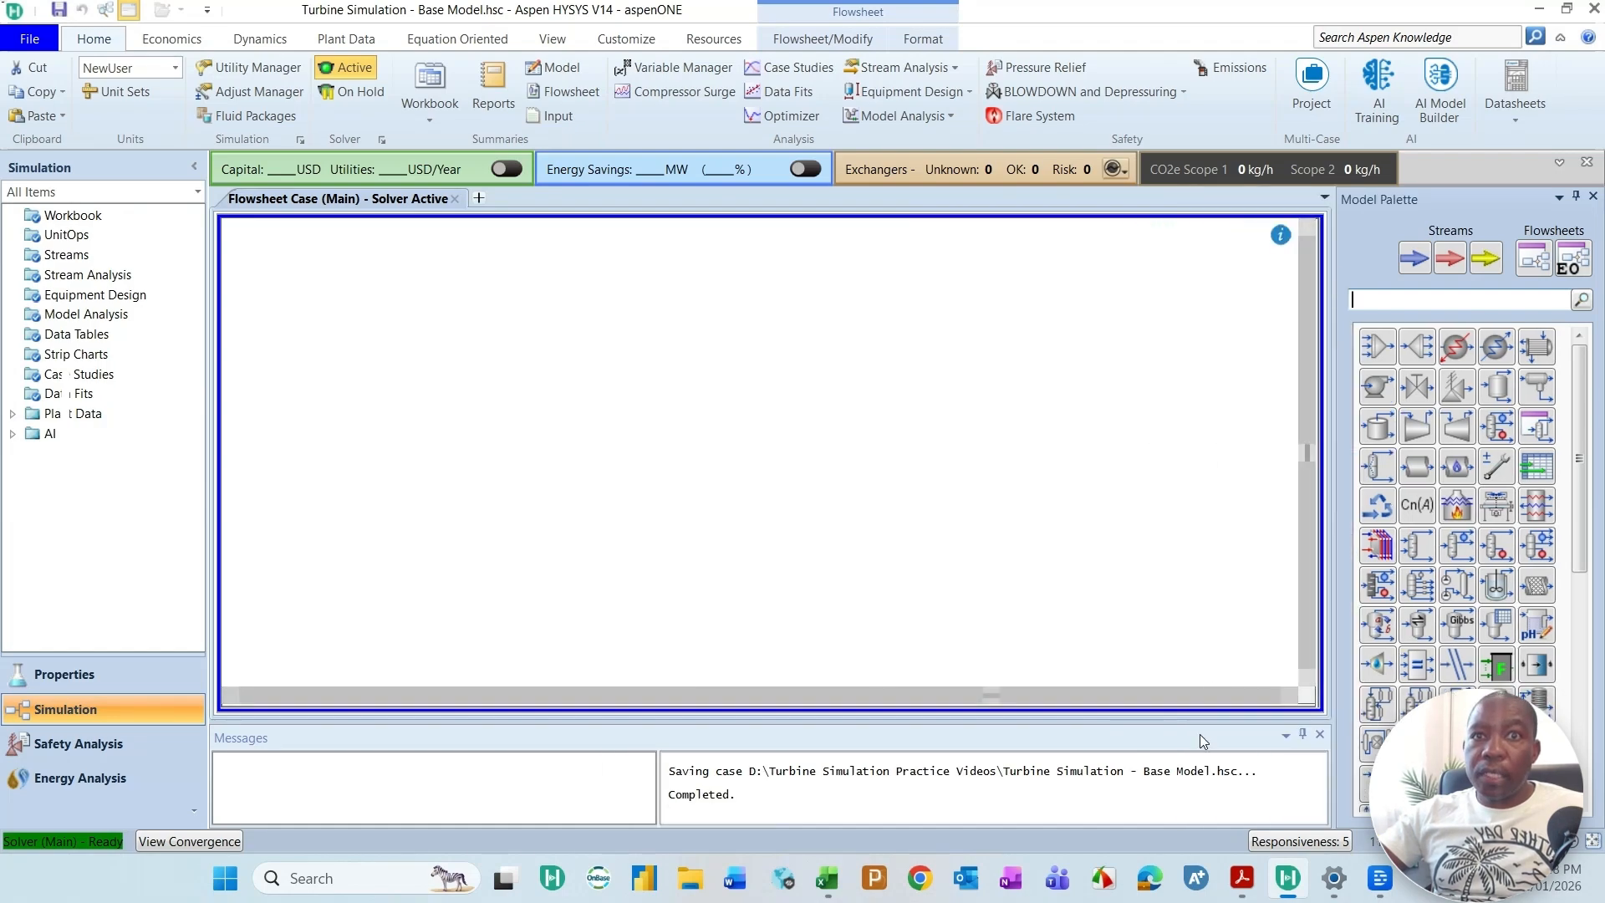
left_click(1320, 733)
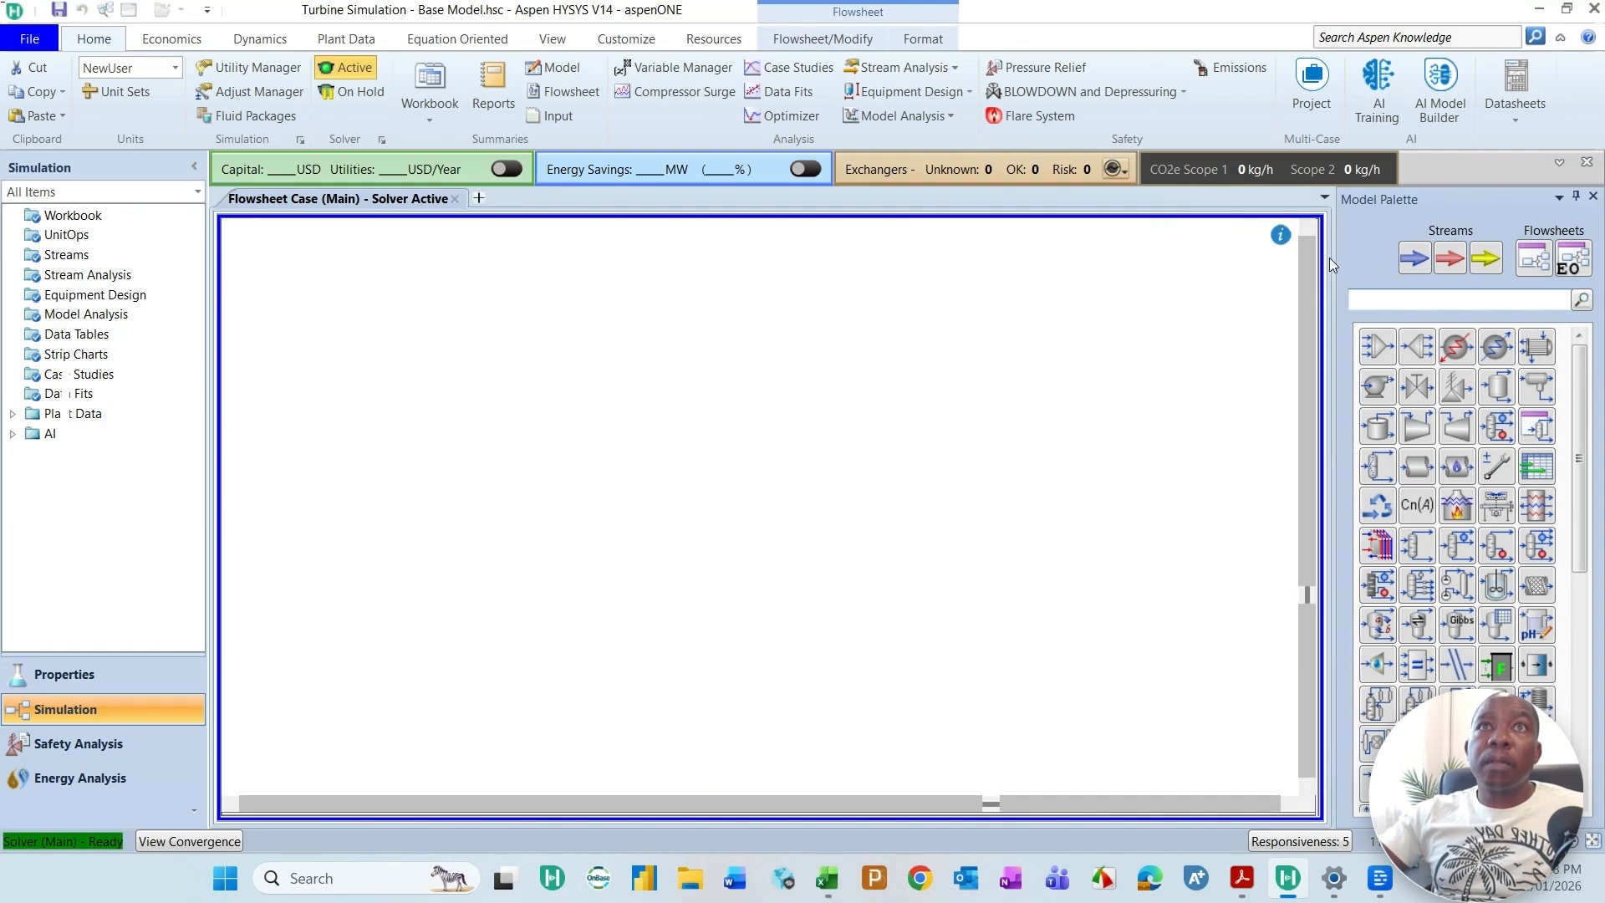
left_click_drag(1335, 310, 1374, 312)
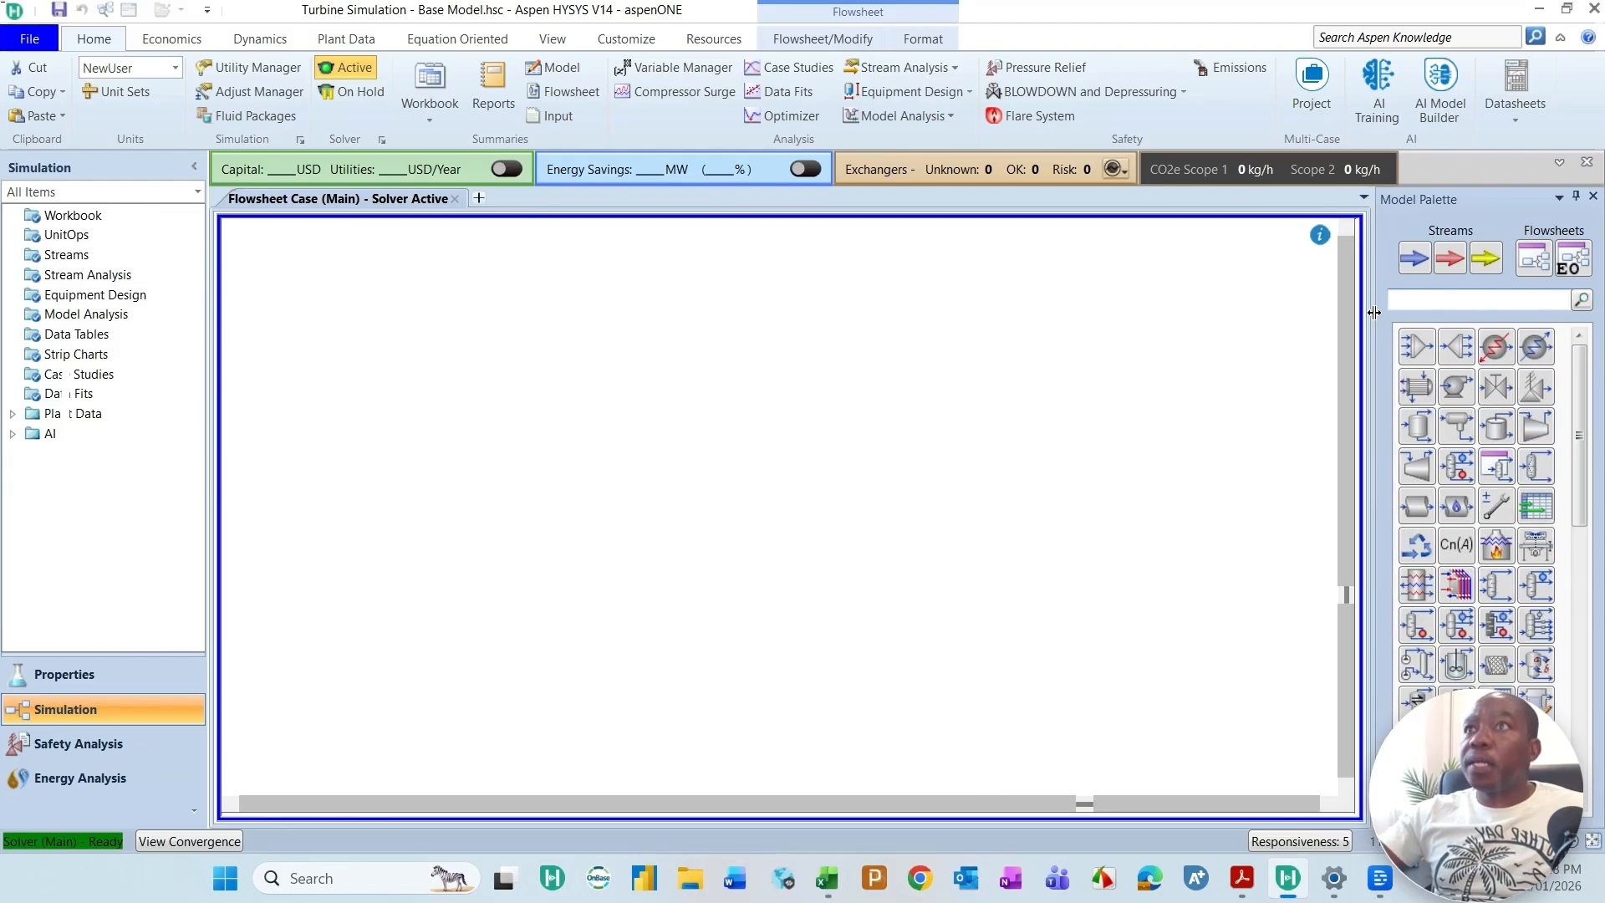
left_click(897, 472)
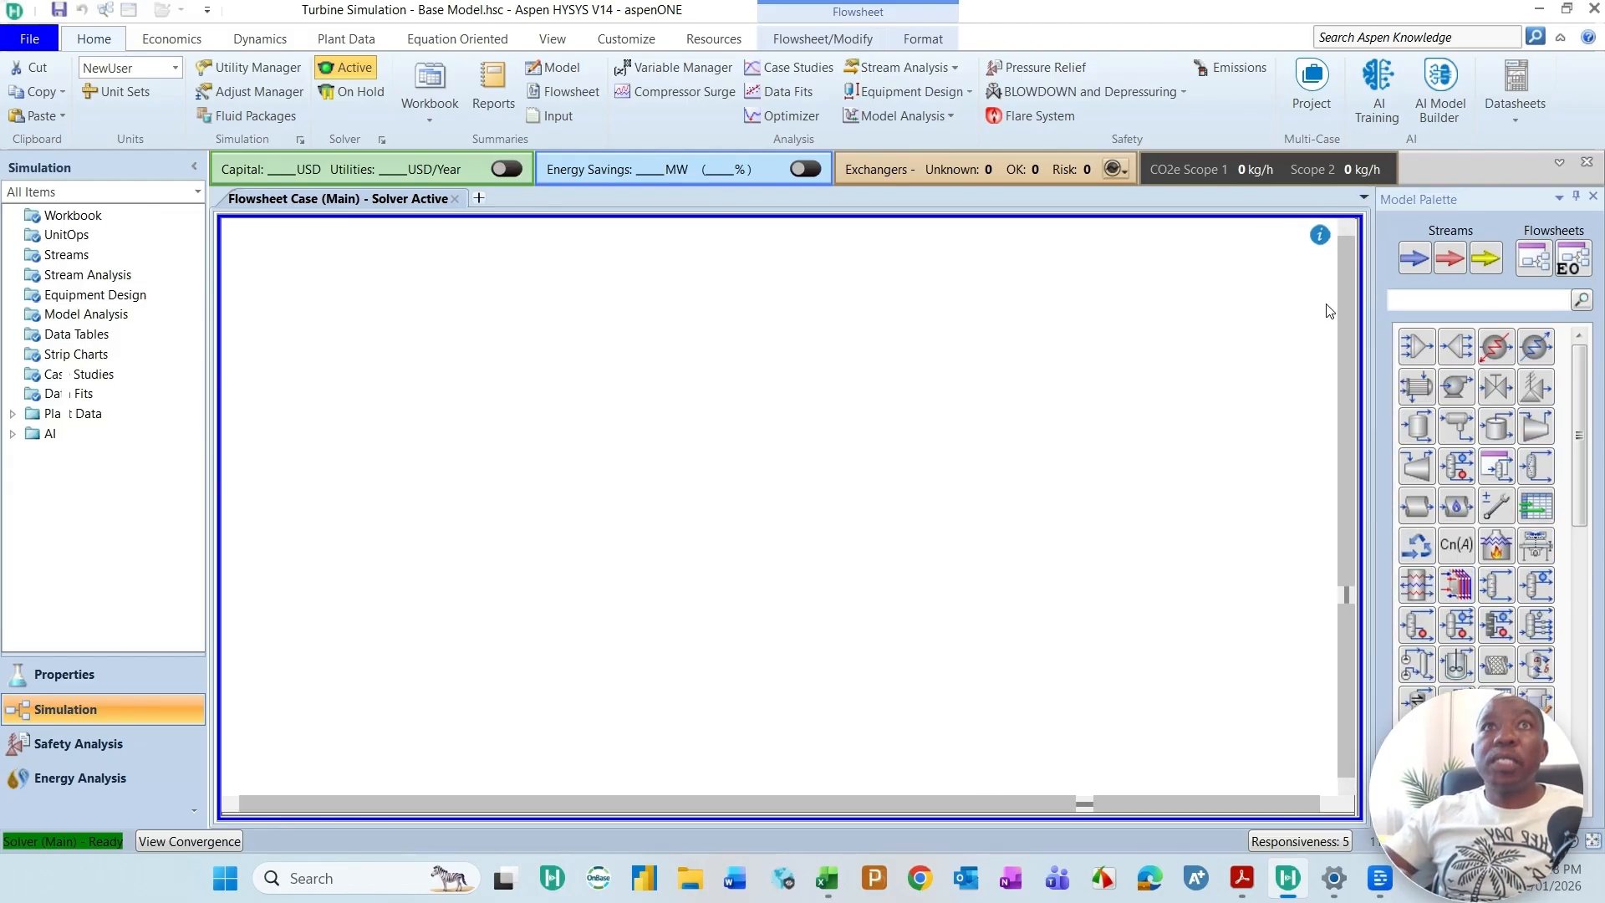
Step: Place a material stream in the upper-left area of the flowsheet and name it Air Intake
left_click(1413, 257)
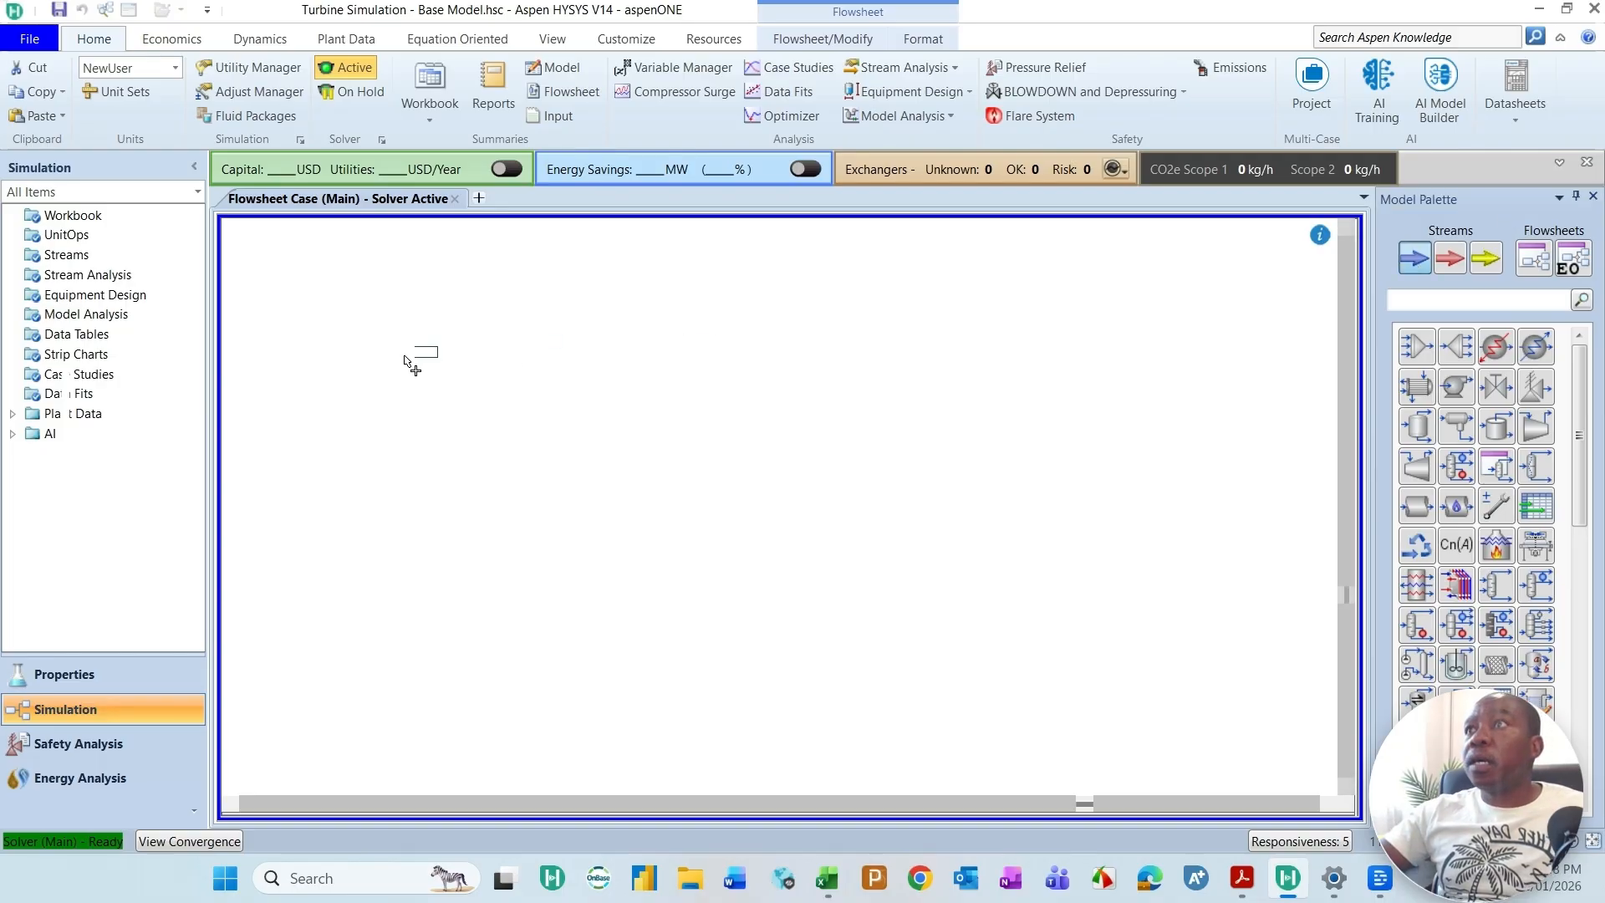
left_click(404, 324)
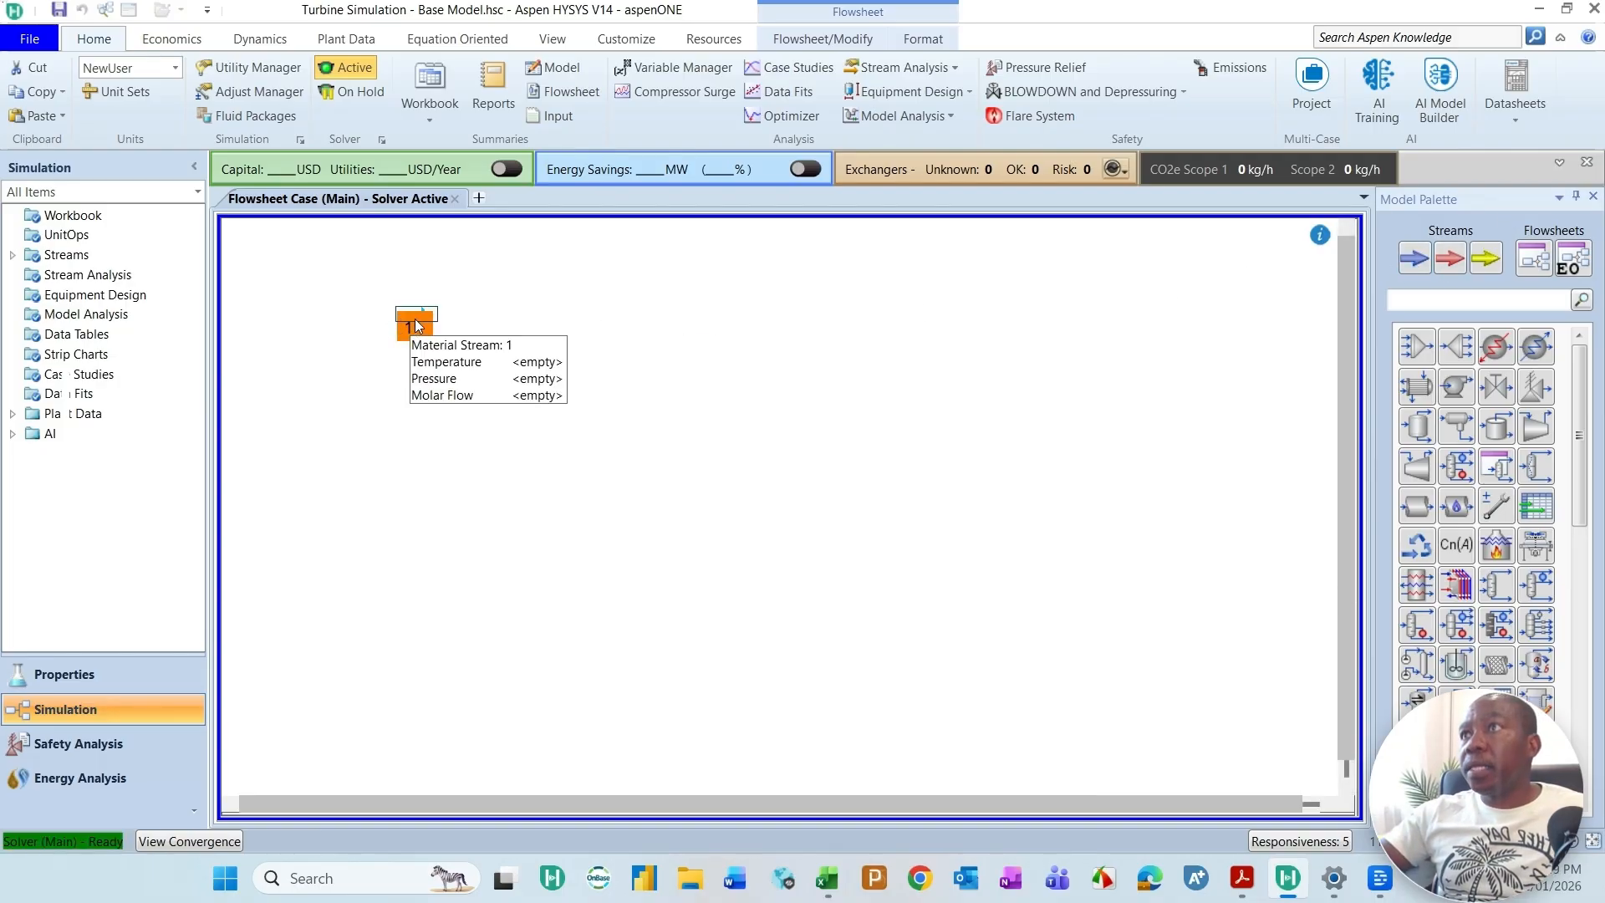
double_click(416, 325)
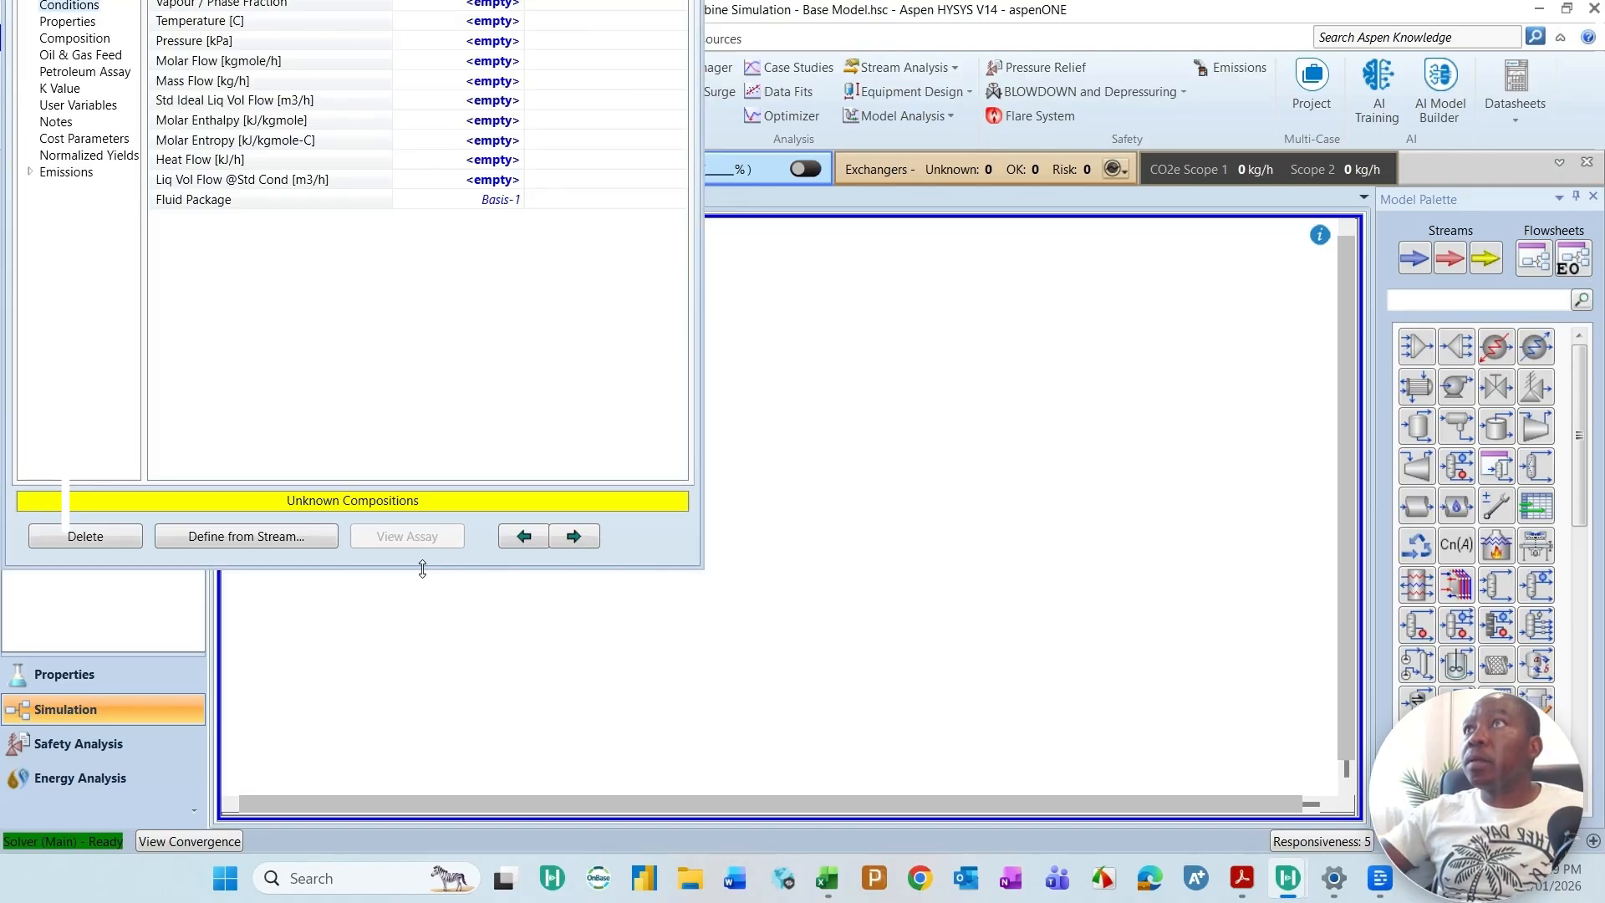
left_click_drag(422, 568, 422, 679)
left_click_drag(500, 20, 932, 182)
left_click(900, 240)
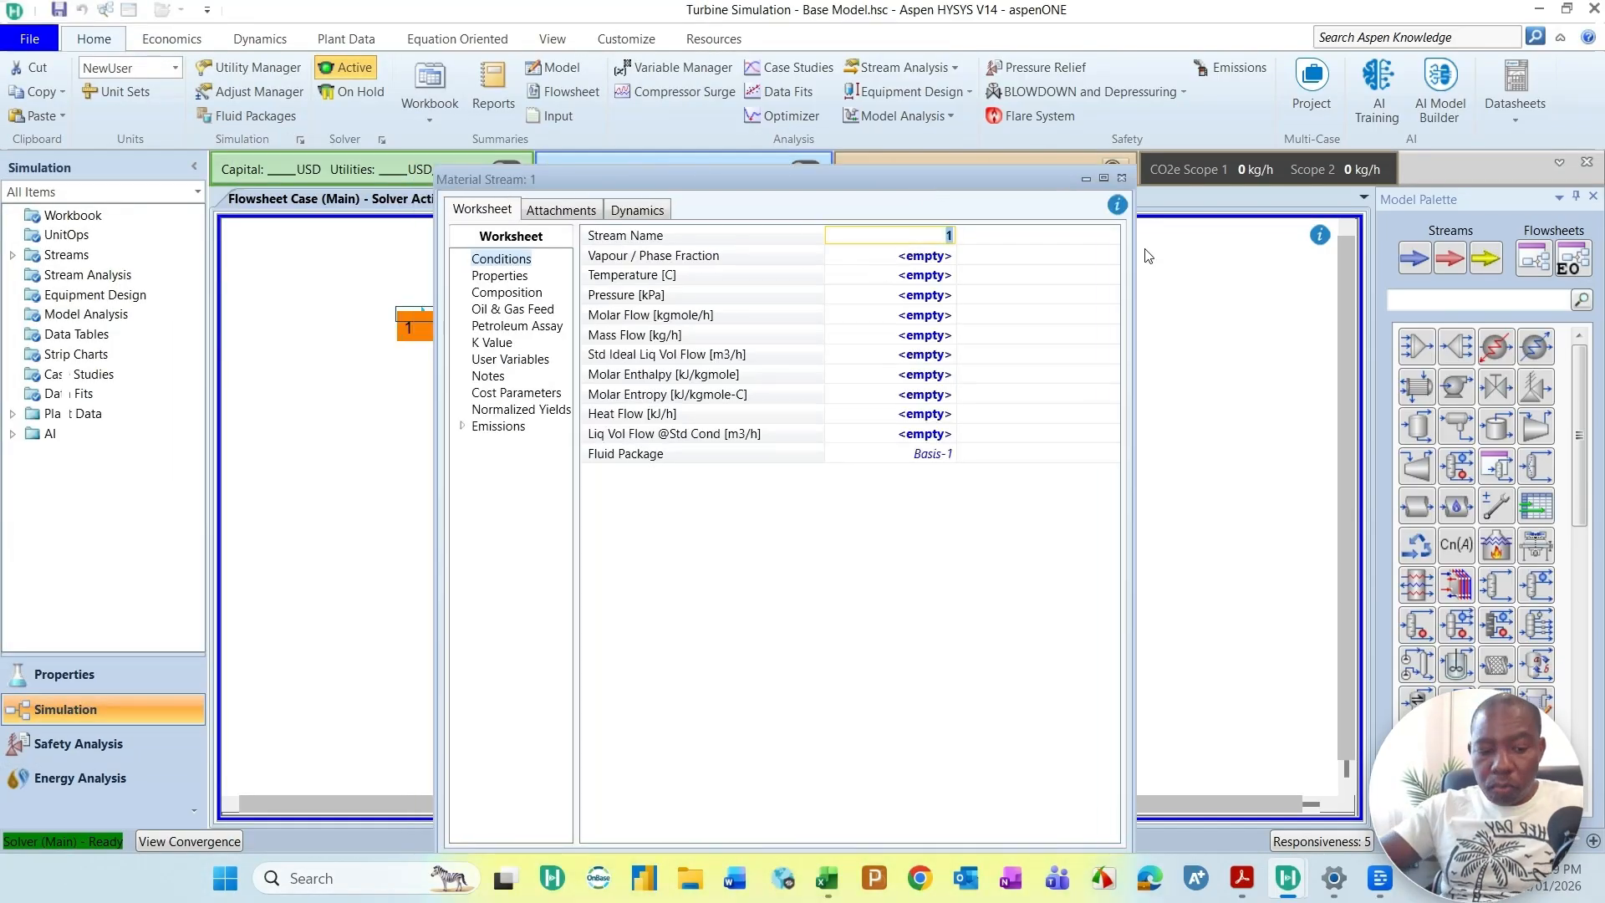
type("Air Intate")
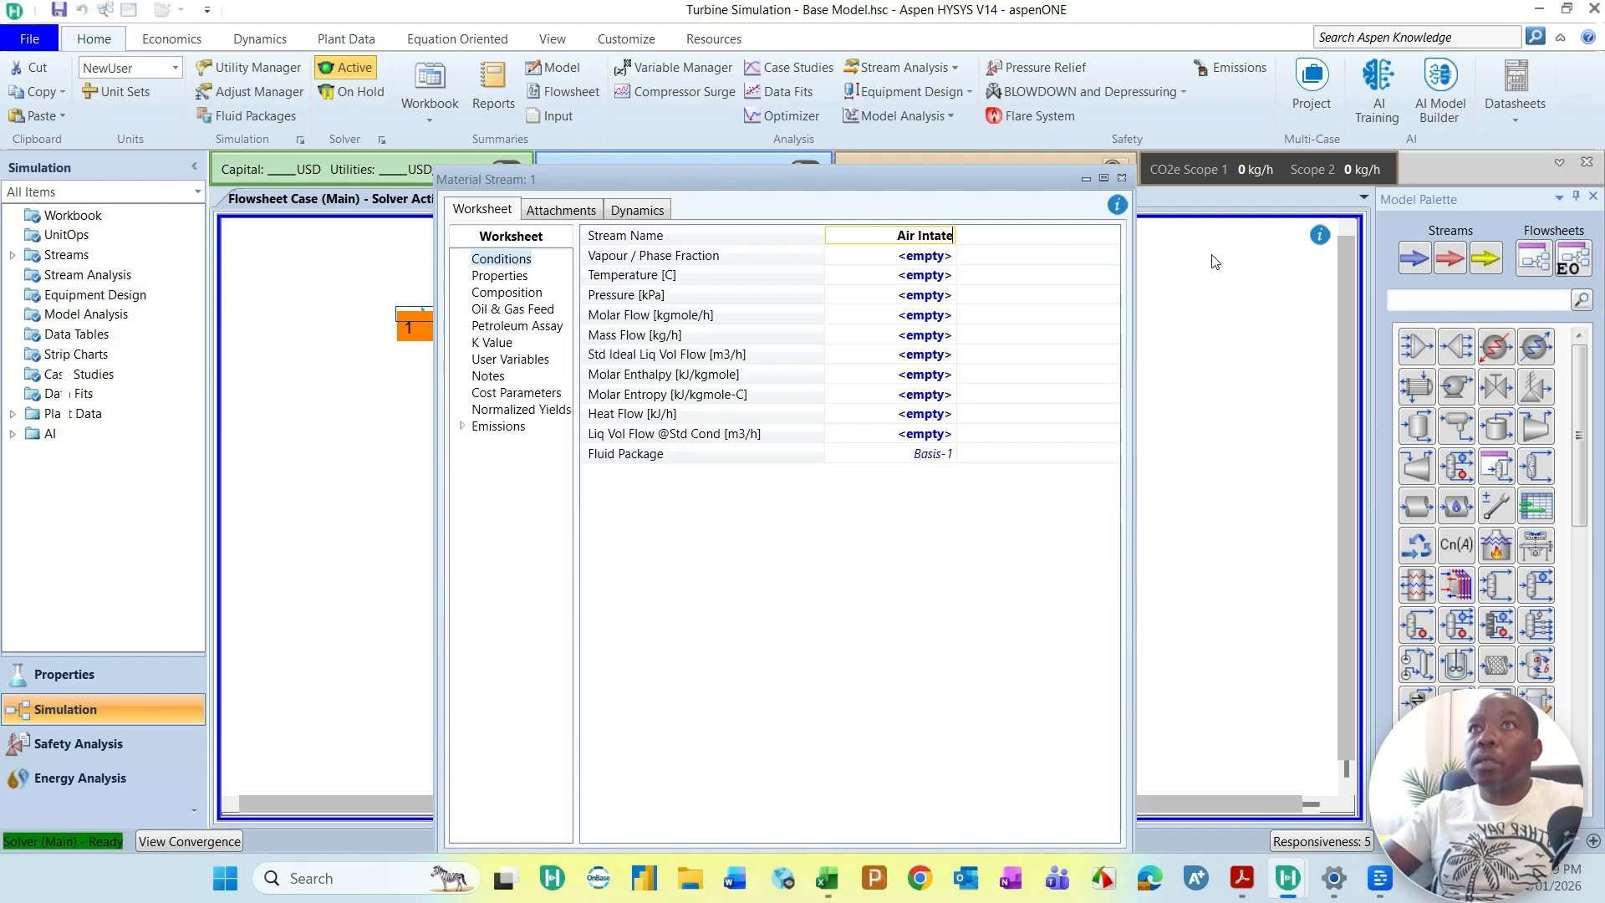
key("BackSpace")
type("ke")
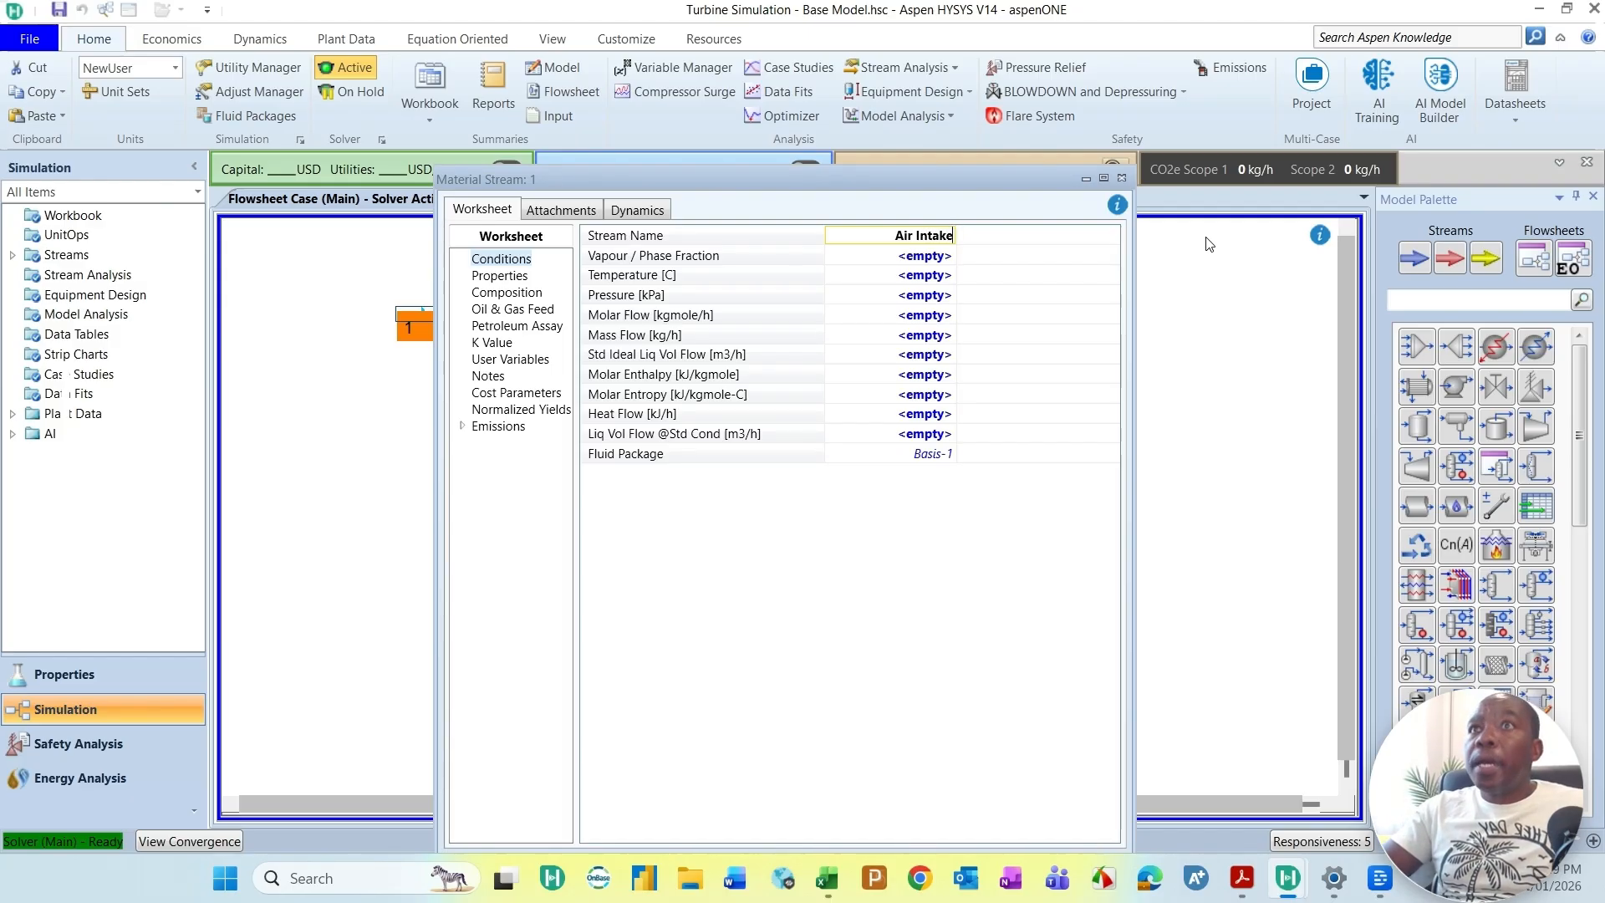
key("Return")
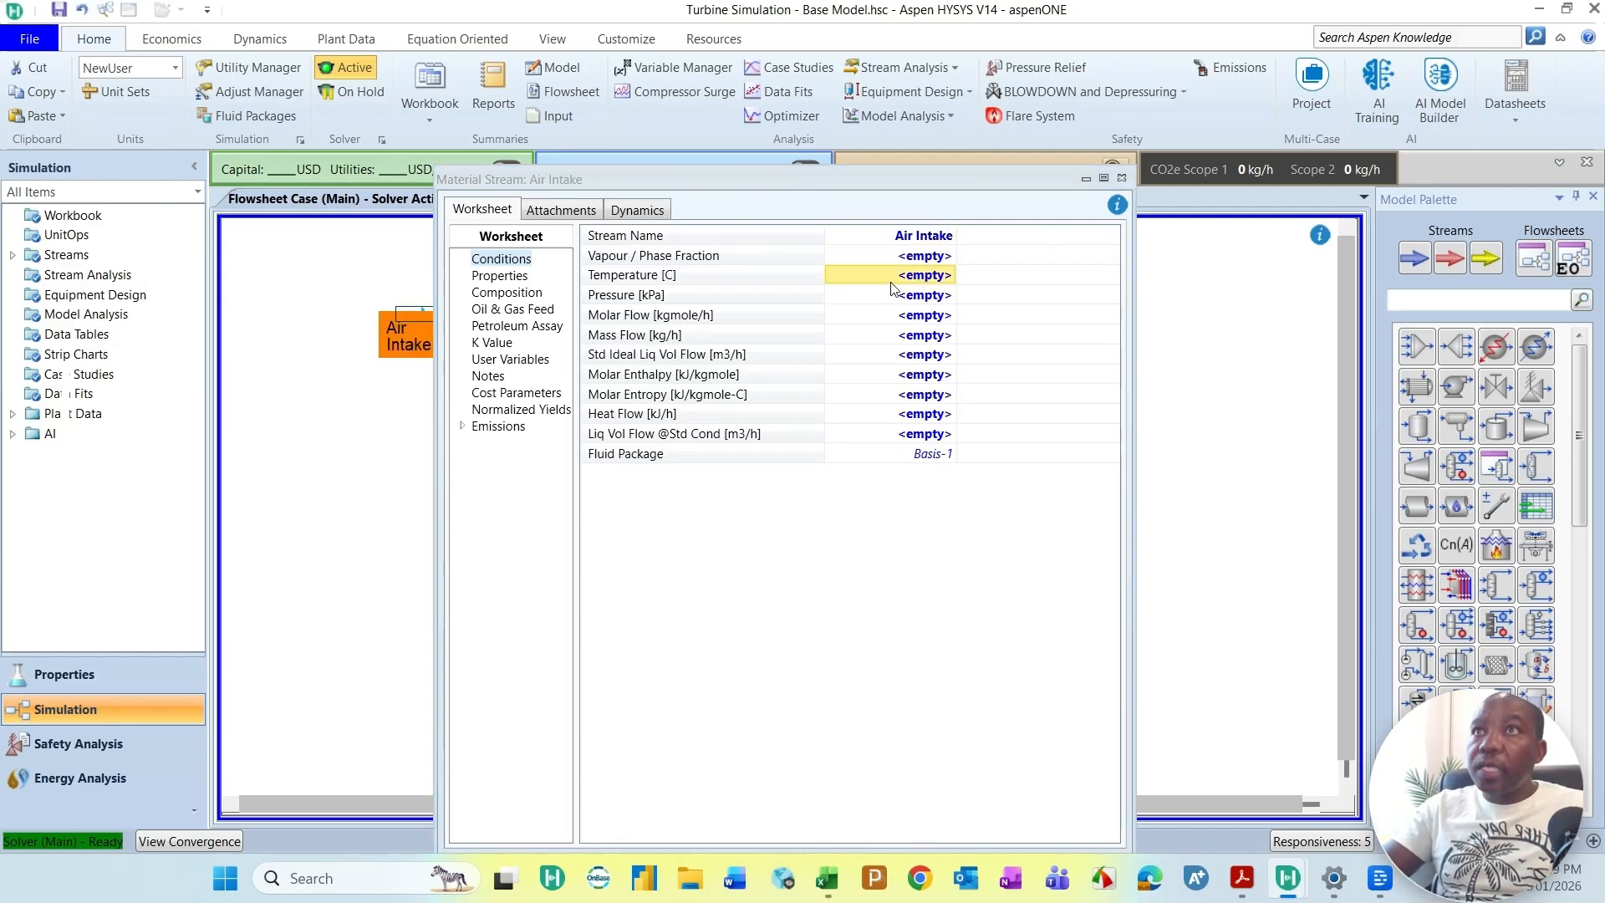
Step: Set the Air Intake temperature to 15 °C and switch the case to the custom YouTube unit set with gauge pressure in kPag
type("15")
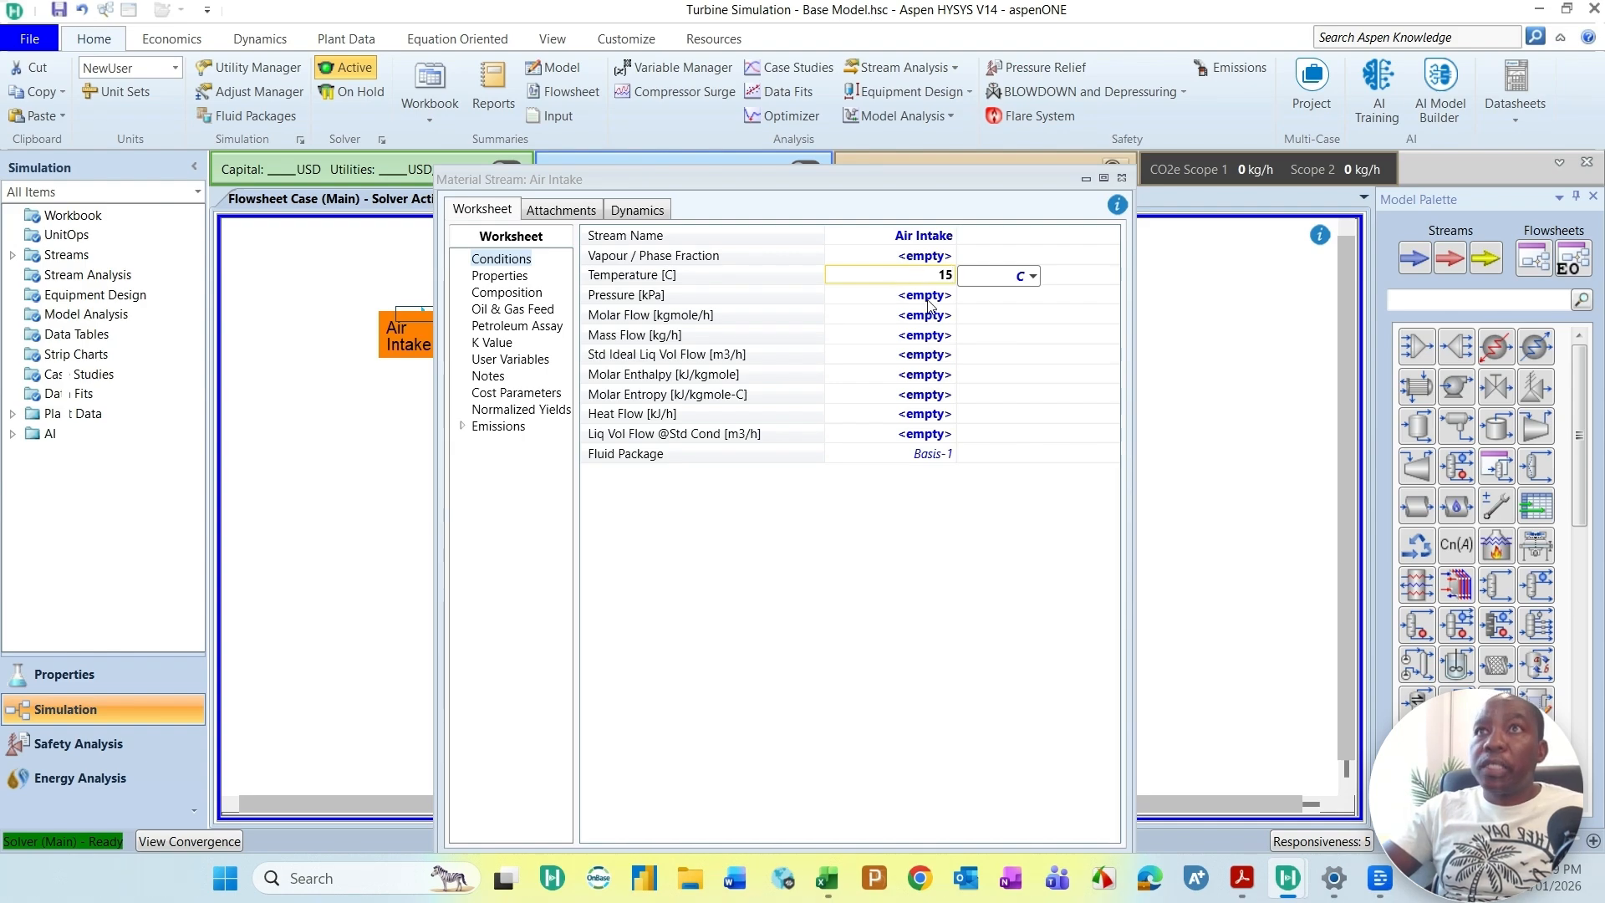
key("Return")
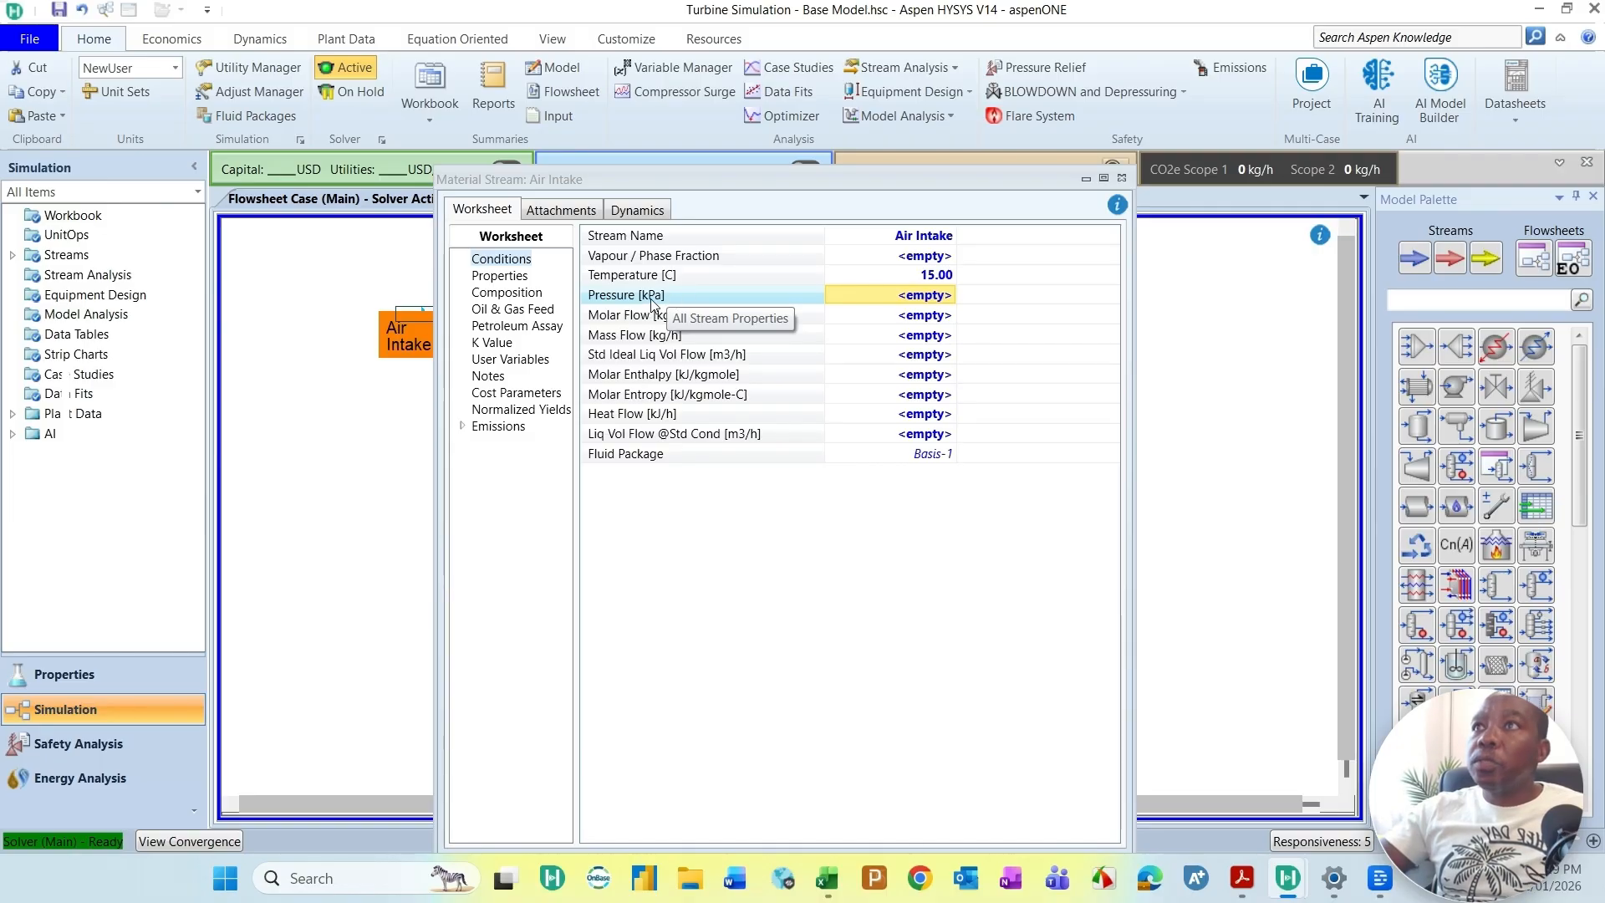
left_click(176, 72)
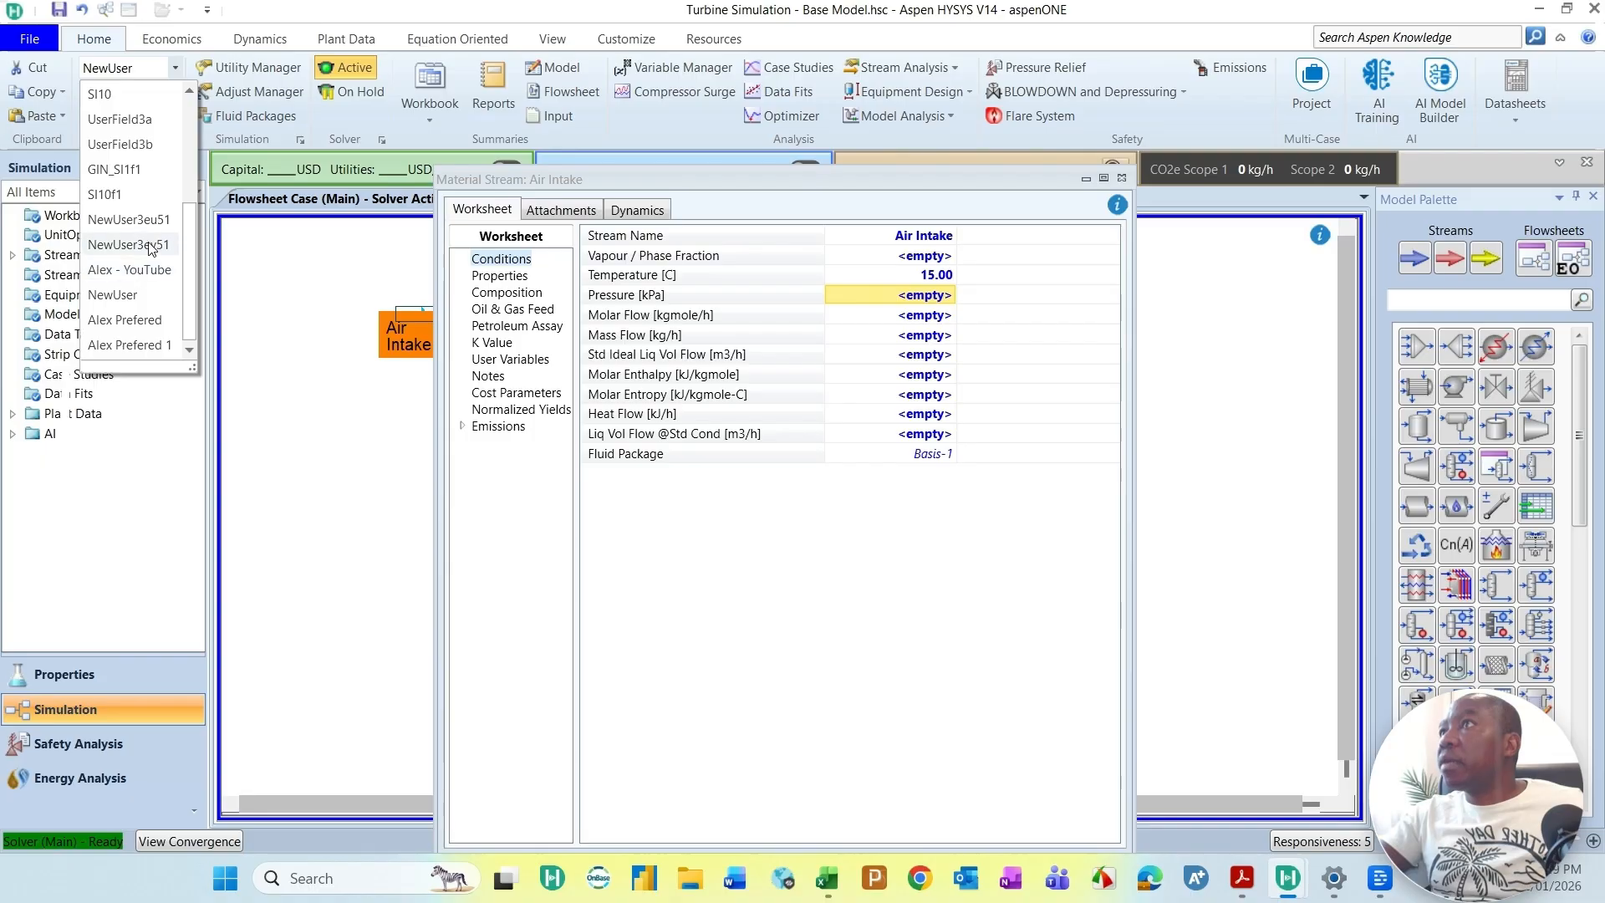
left_click(134, 269)
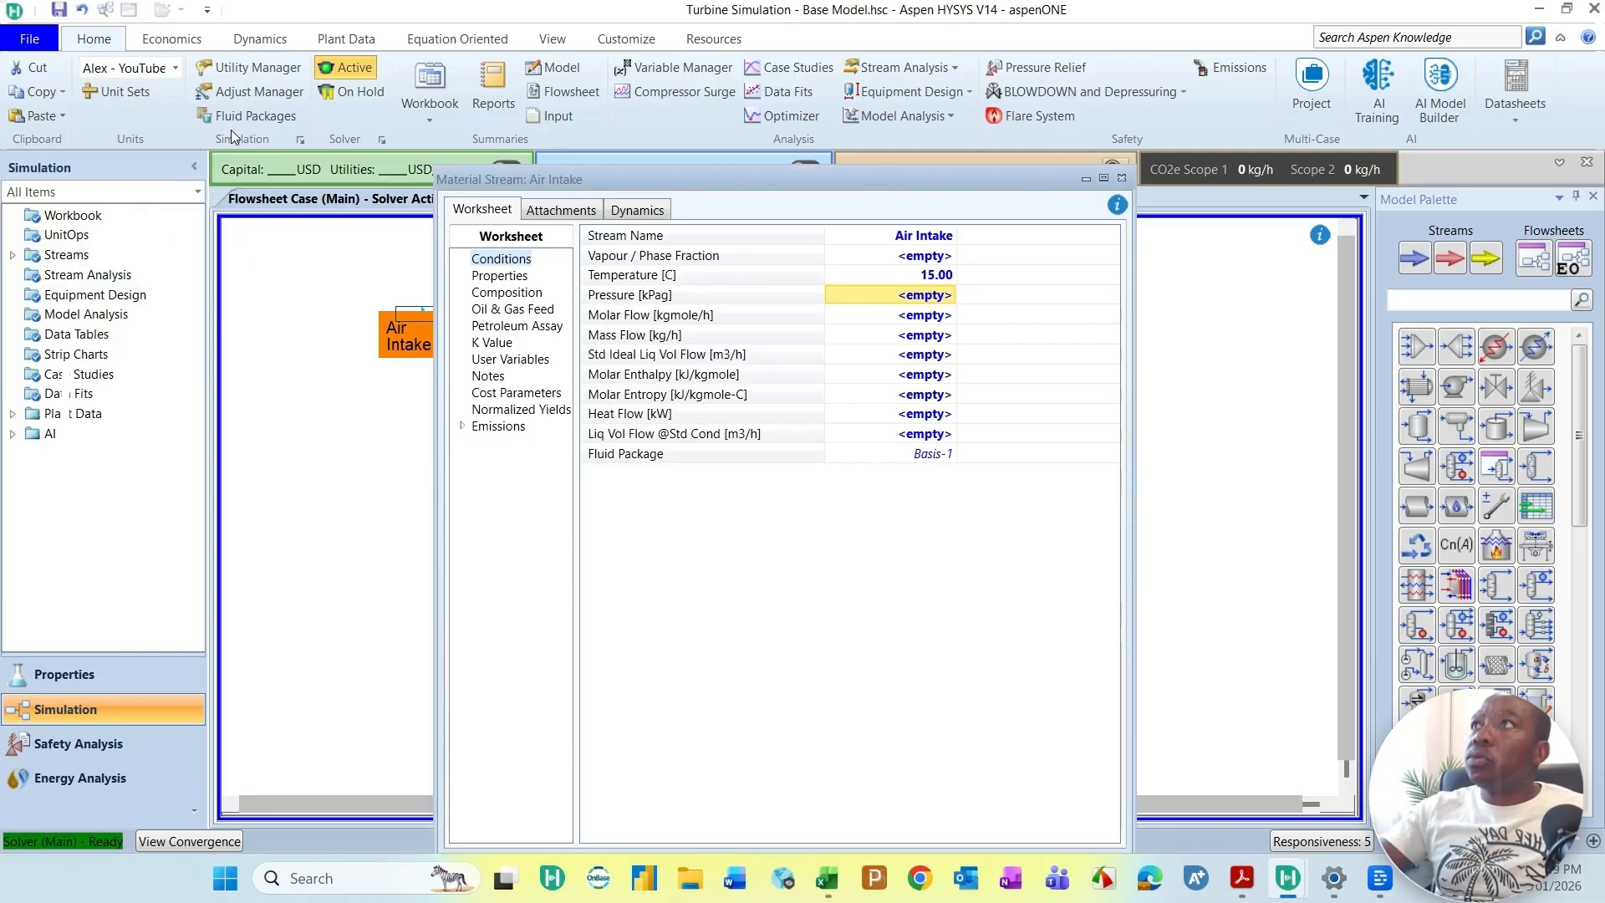
left_click(175, 68)
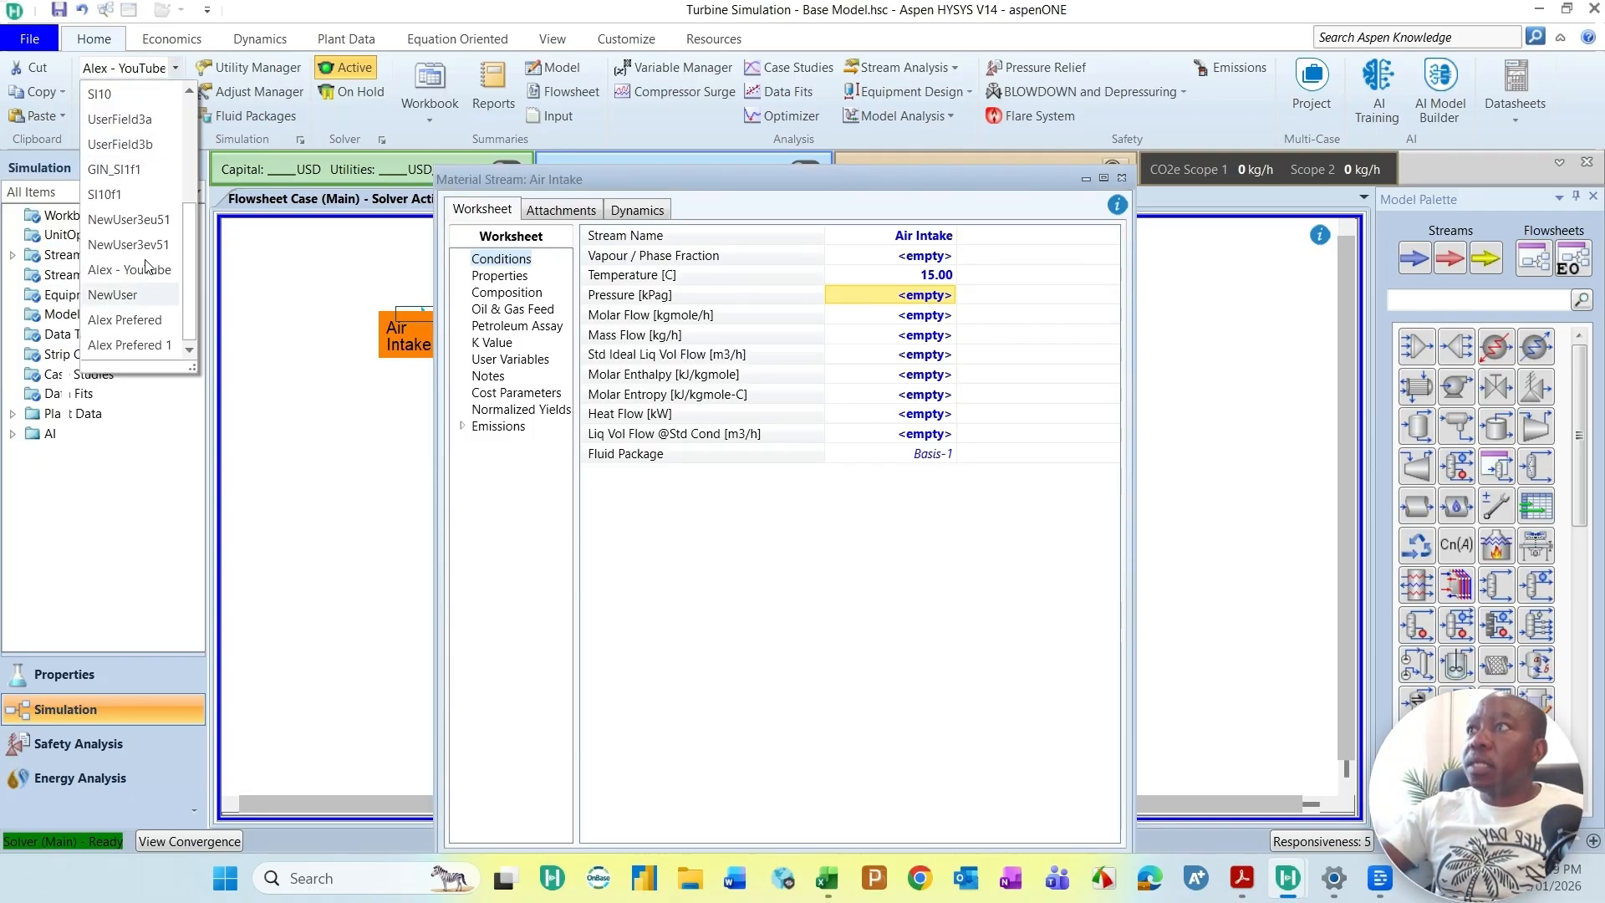
left_click(147, 420)
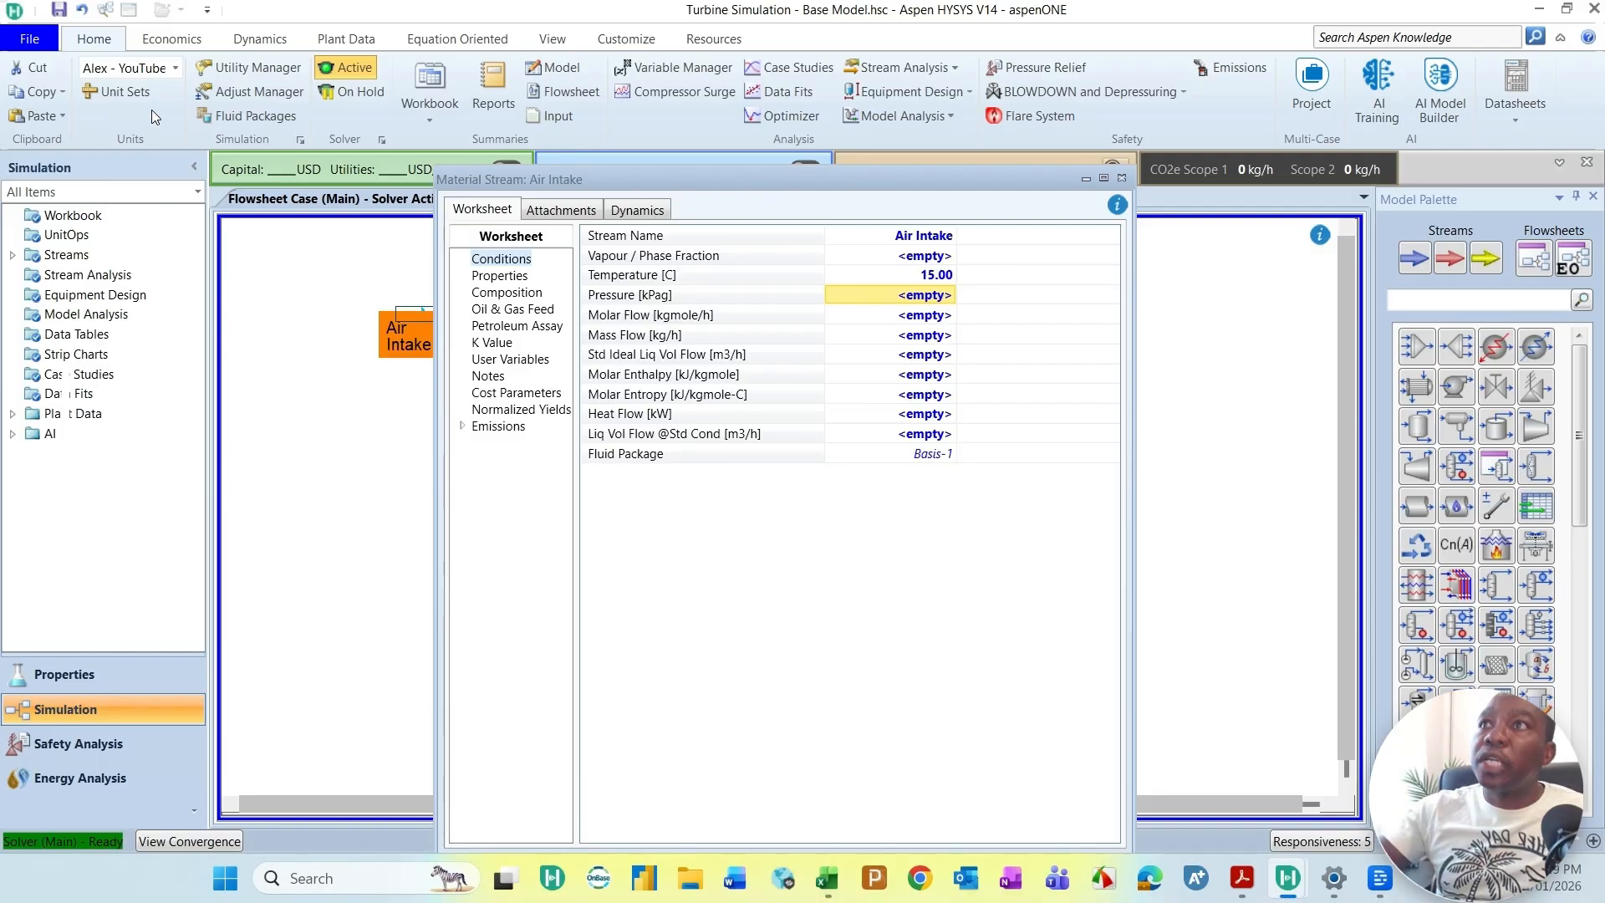
Step: Set the Air Intake stream pressure to 0 kPag
left_click(710, 296)
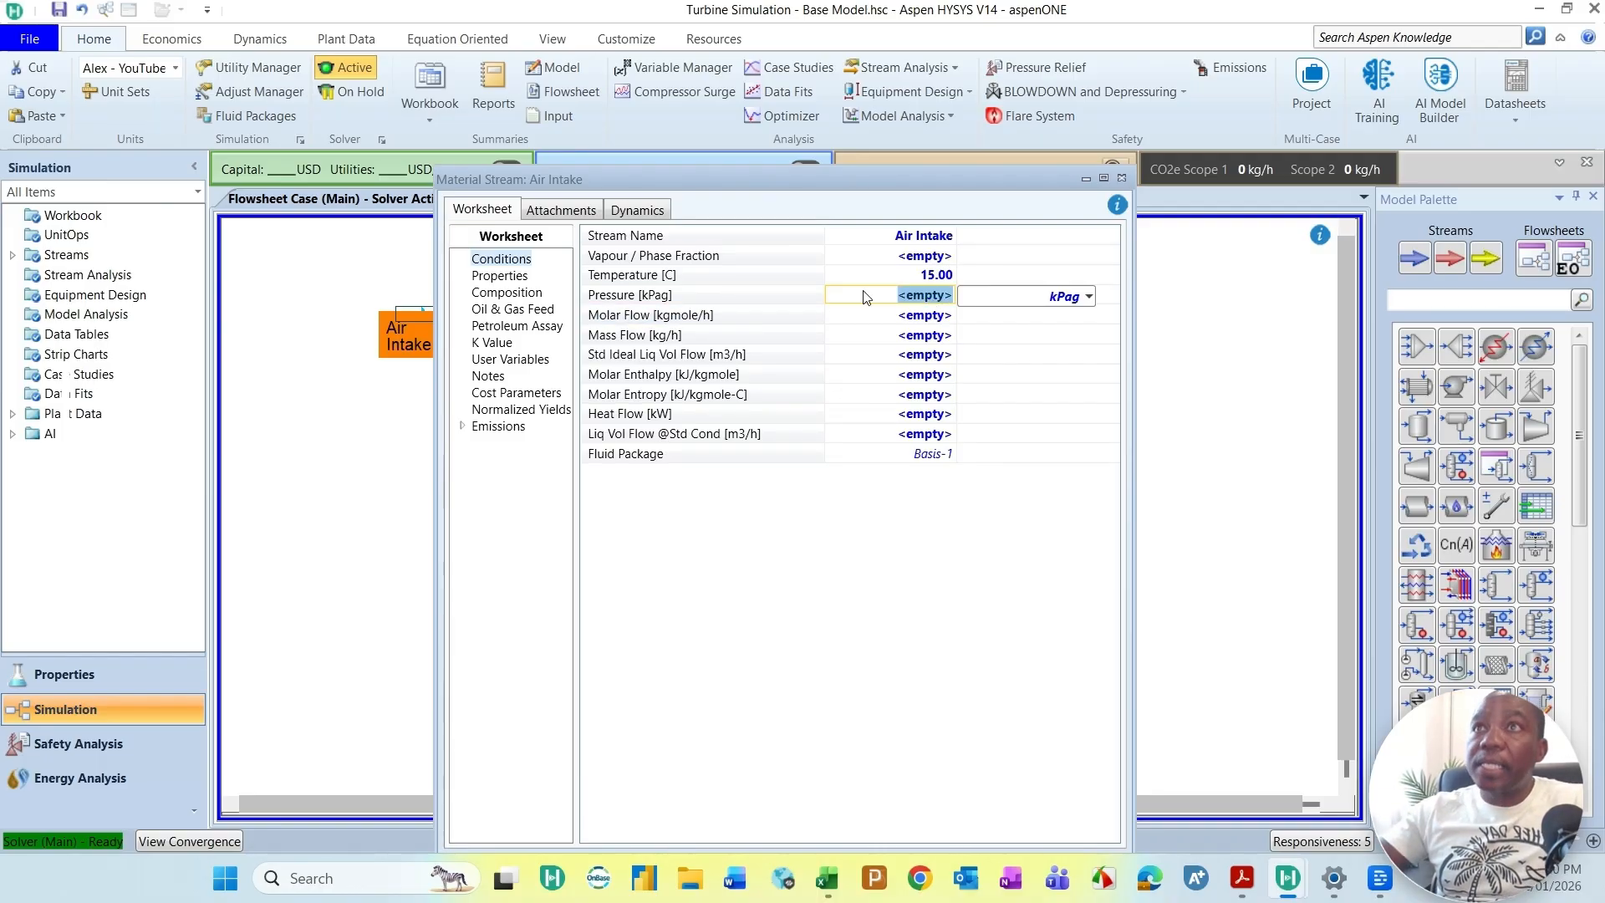
type("0")
key("Return")
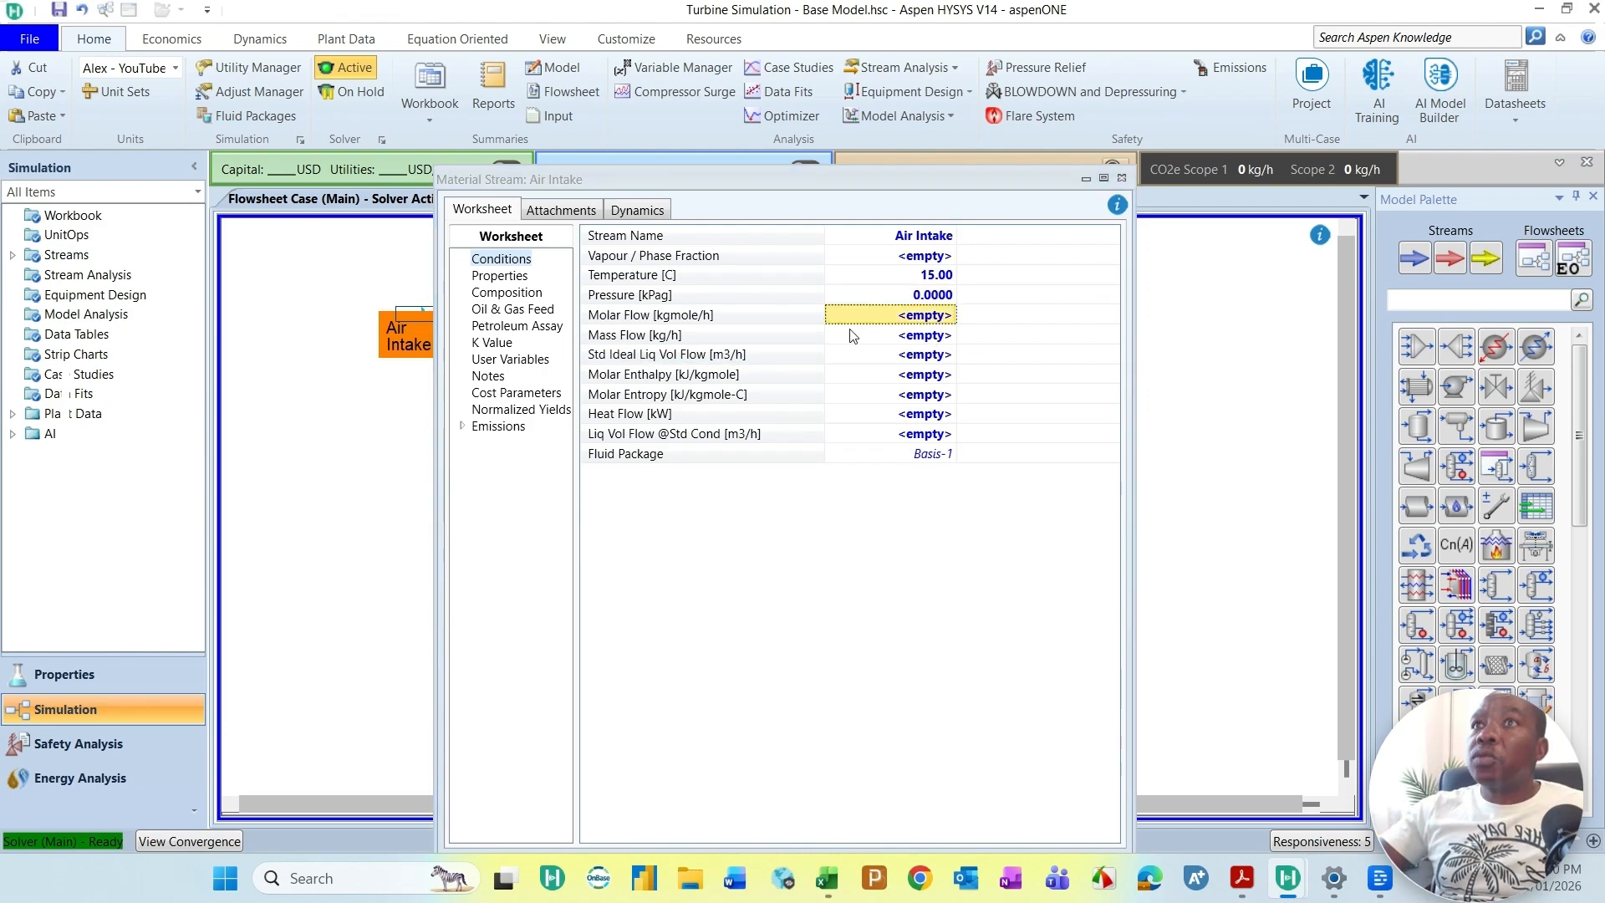
Step: Look up the compressor's inlet airflow in the Excel Gas Flow Rate sheet and the Titan 250 PDF datasheet, then return to Aspen HYSYS
left_click(919, 337)
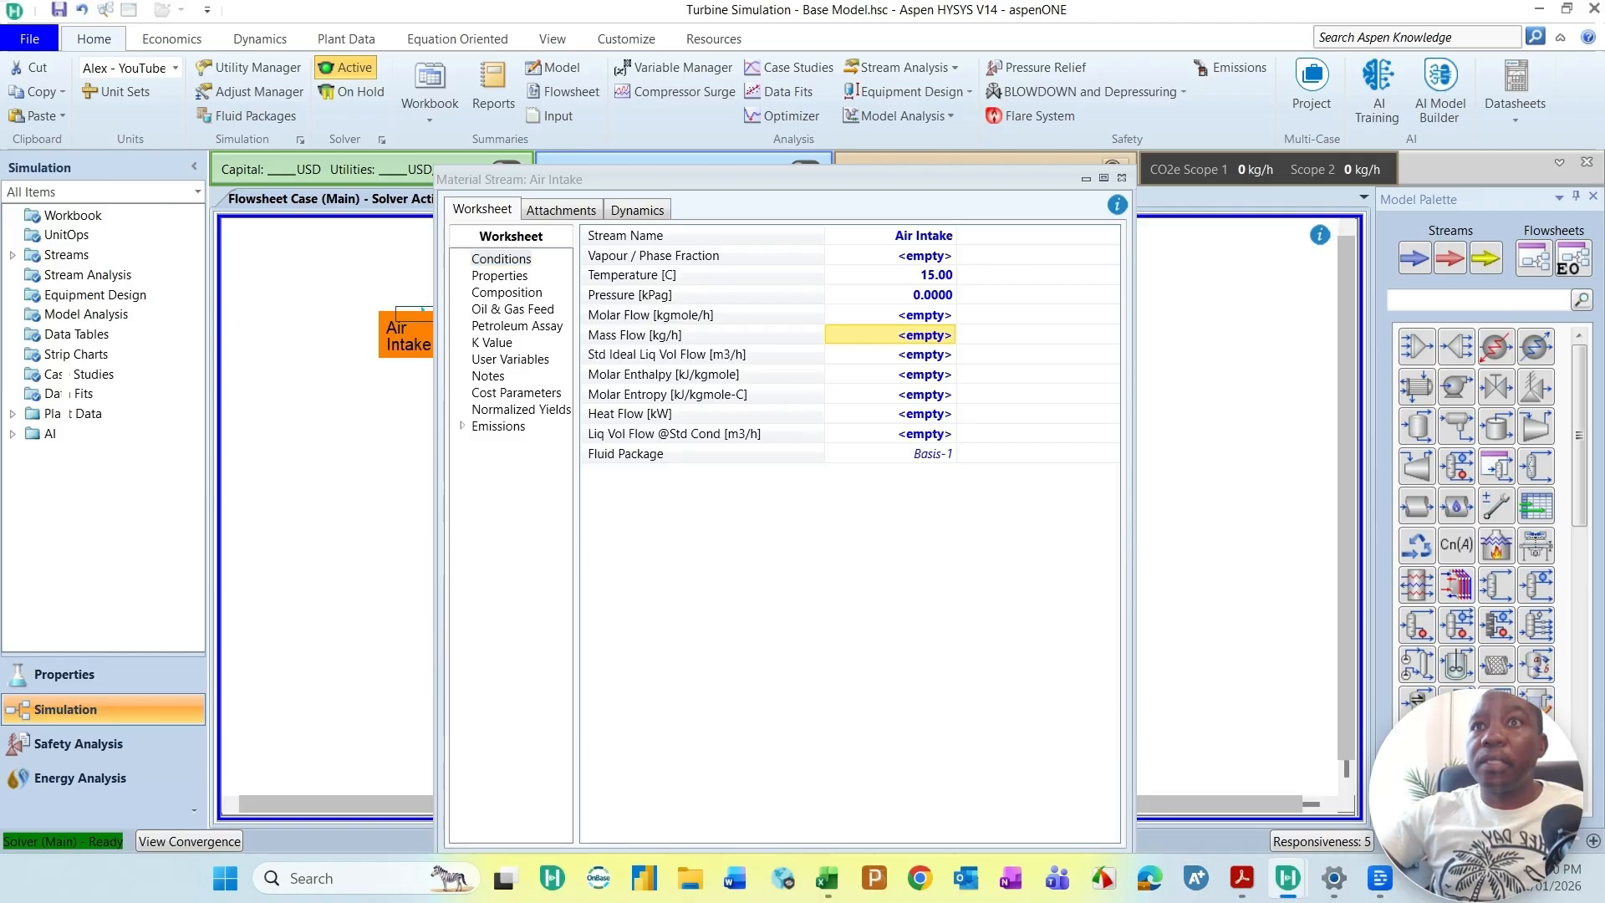
key("alt+Tab")
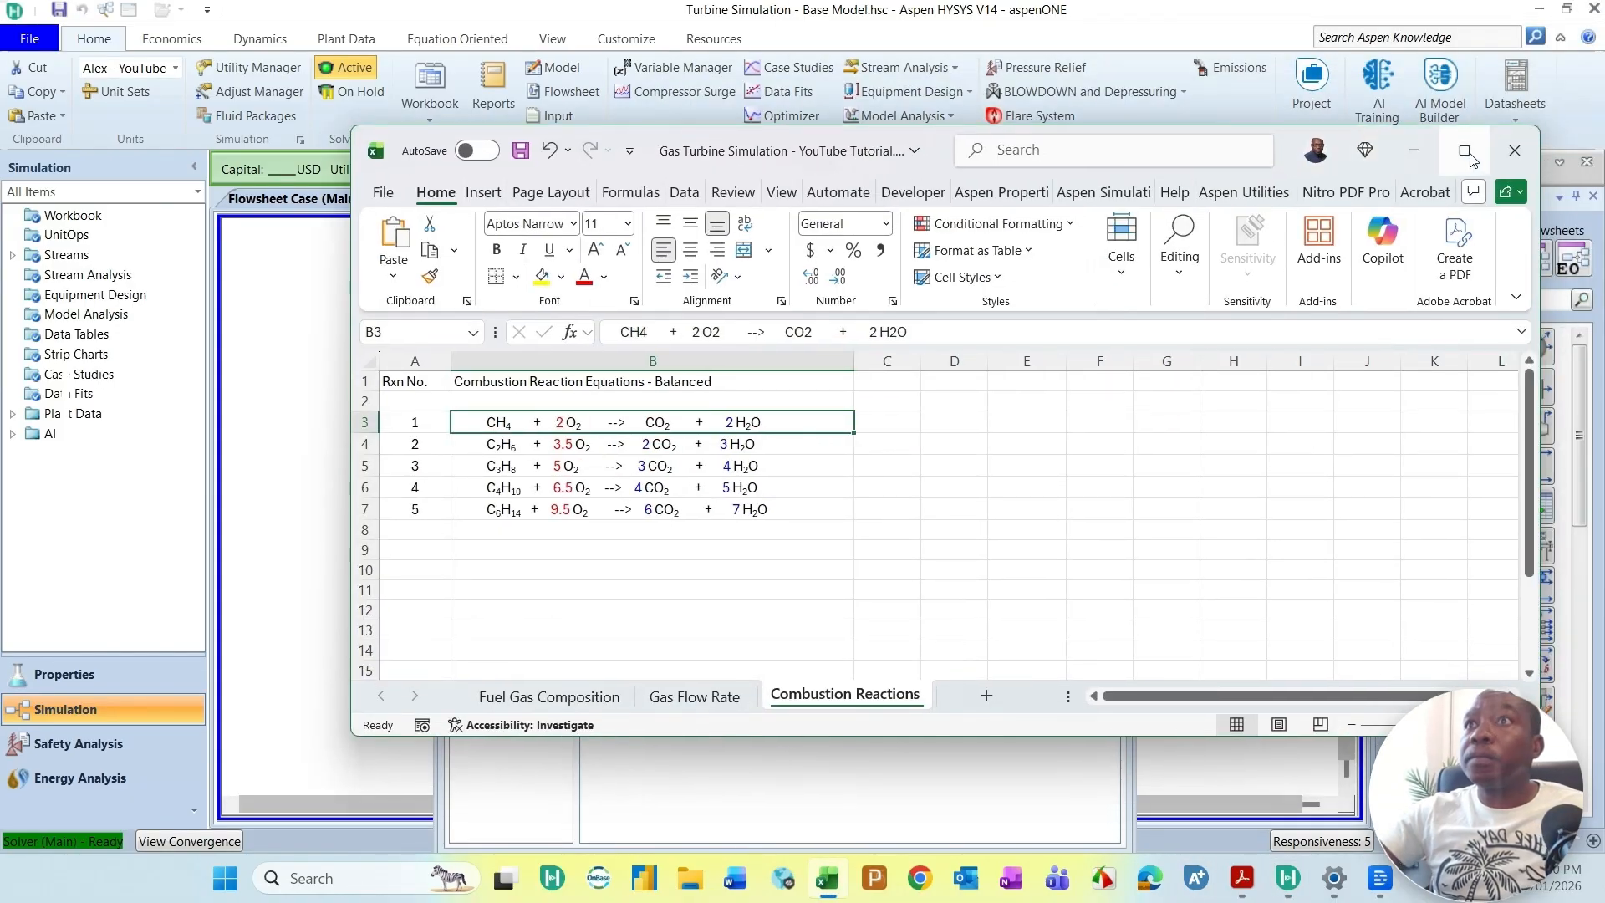
left_click(1467, 153)
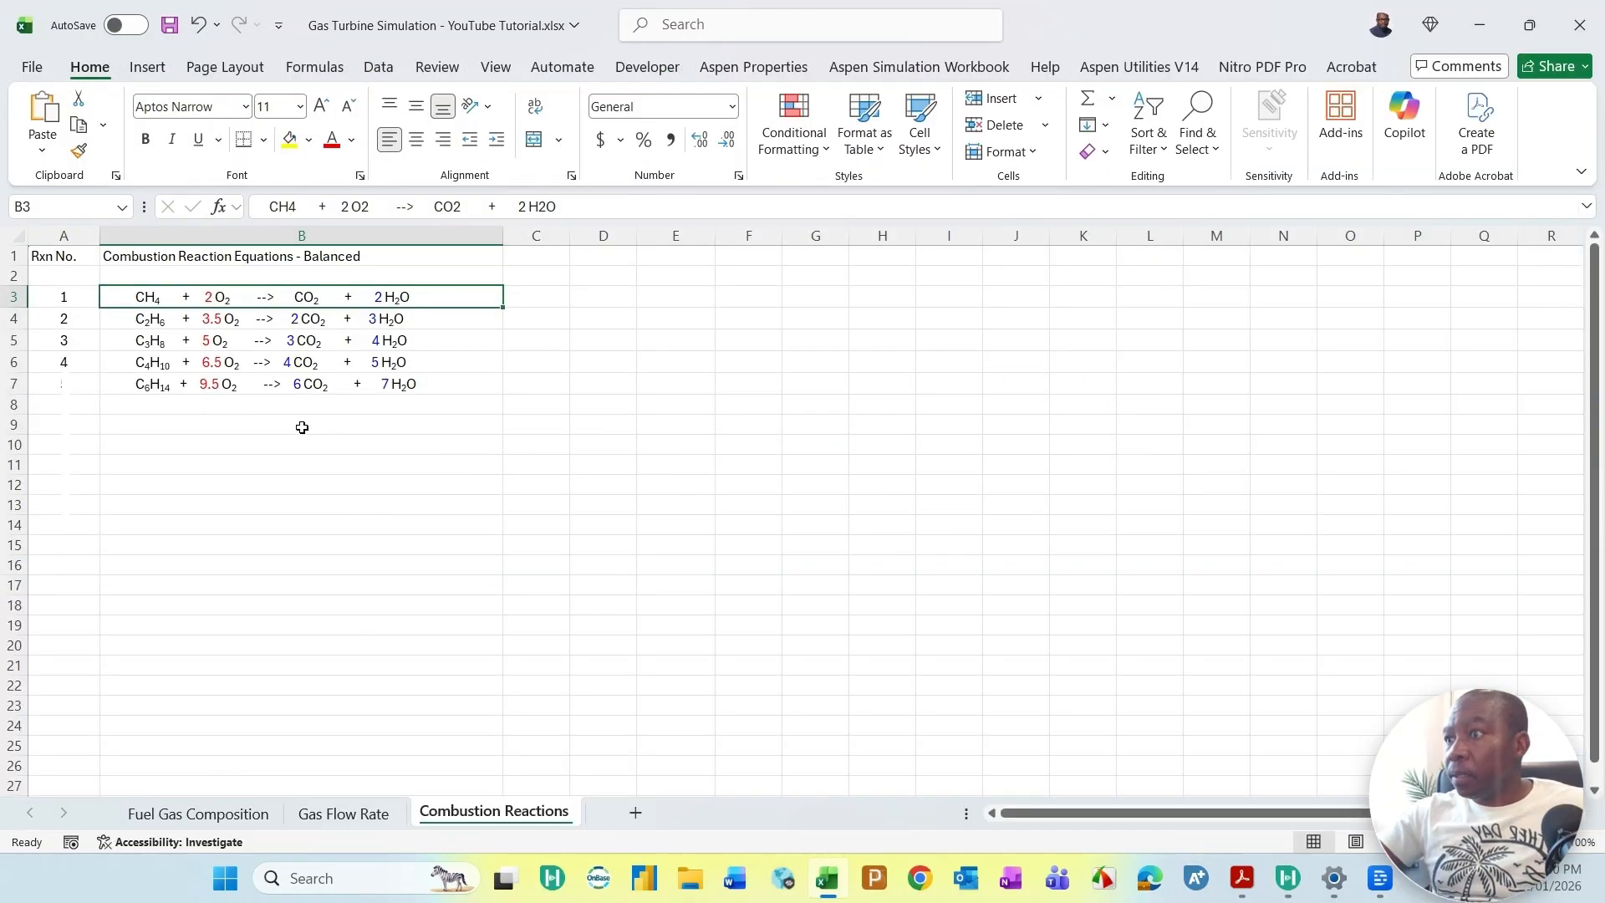
key("ctrl+Page_Up")
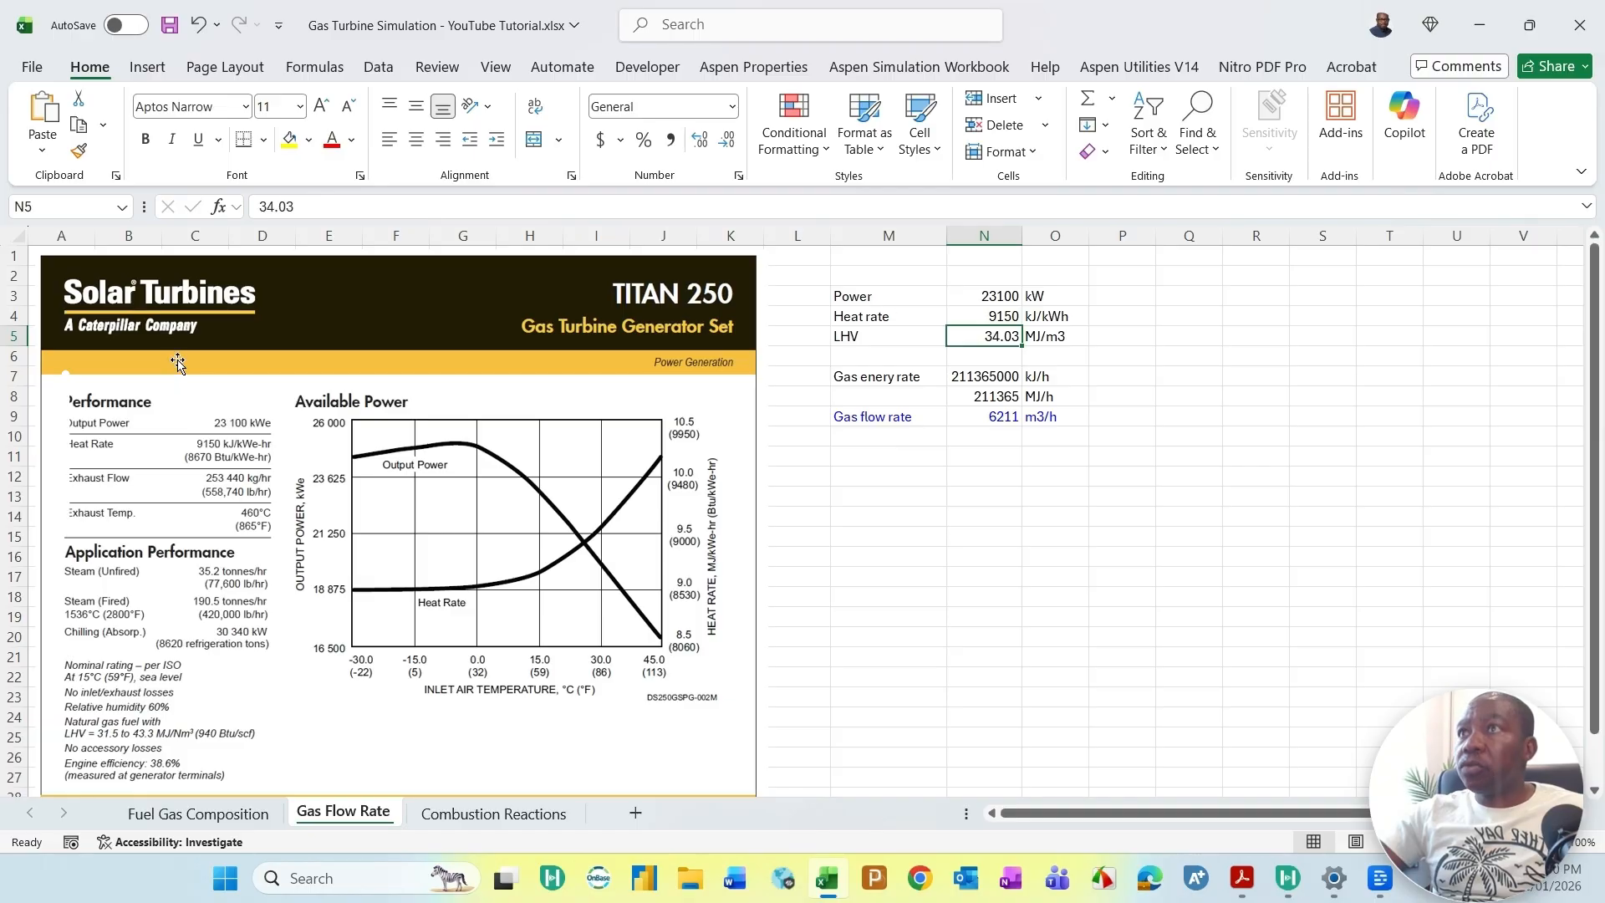
scroll(280, 431, "down", 1)
scroll(284, 451, "up", 1)
scroll(293, 485, "down", 3)
scroll(294, 493, "up", 3)
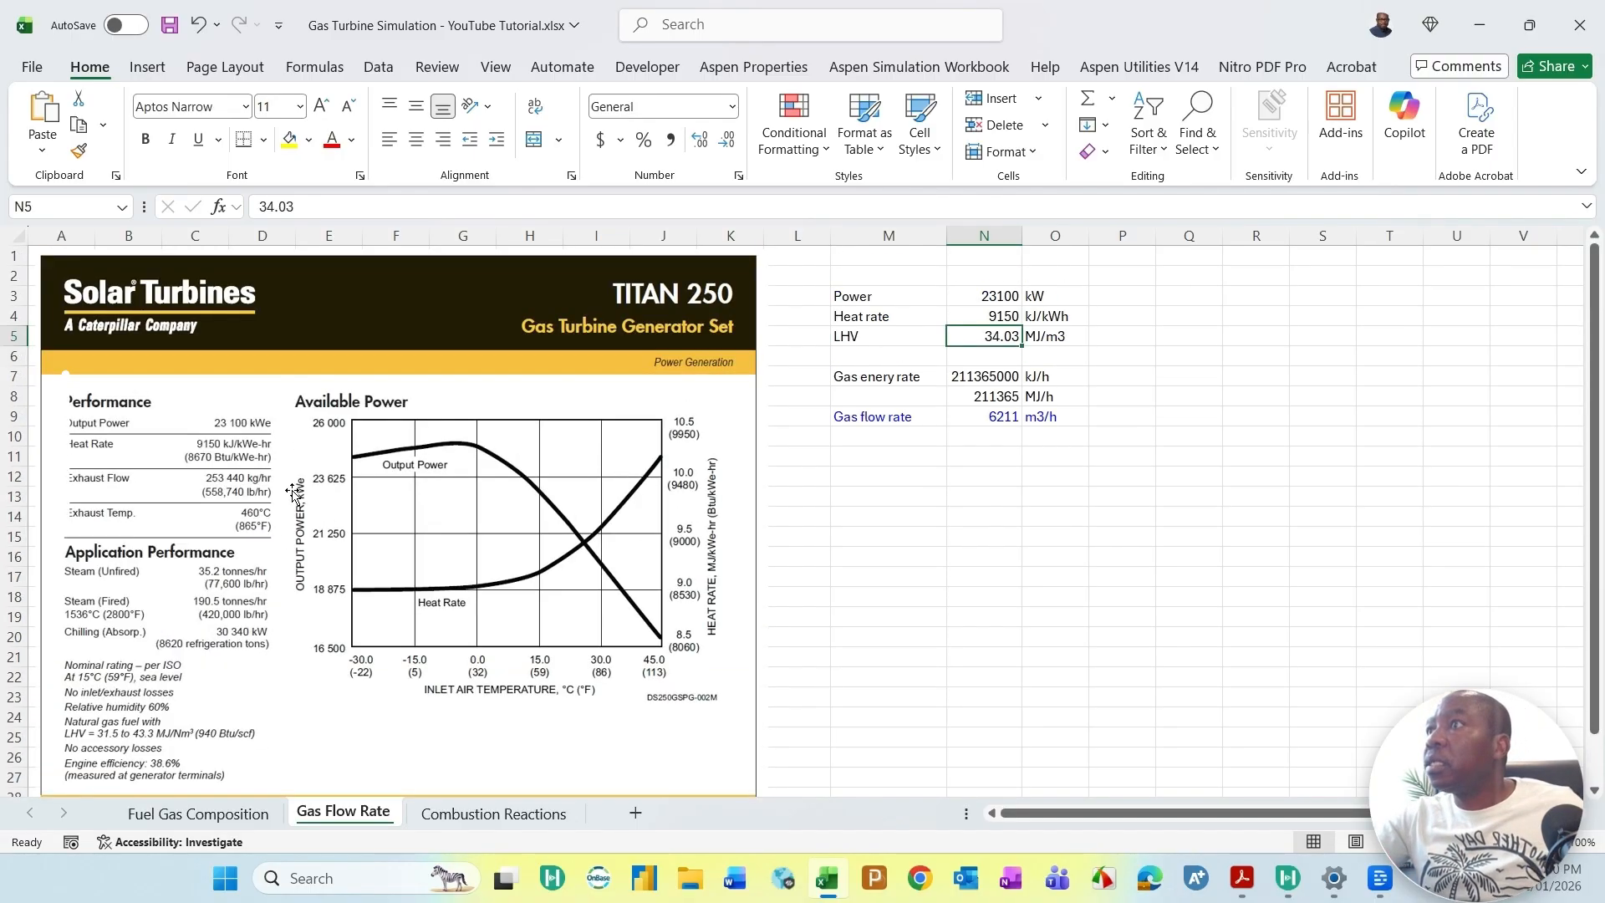
key("alt+Tab")
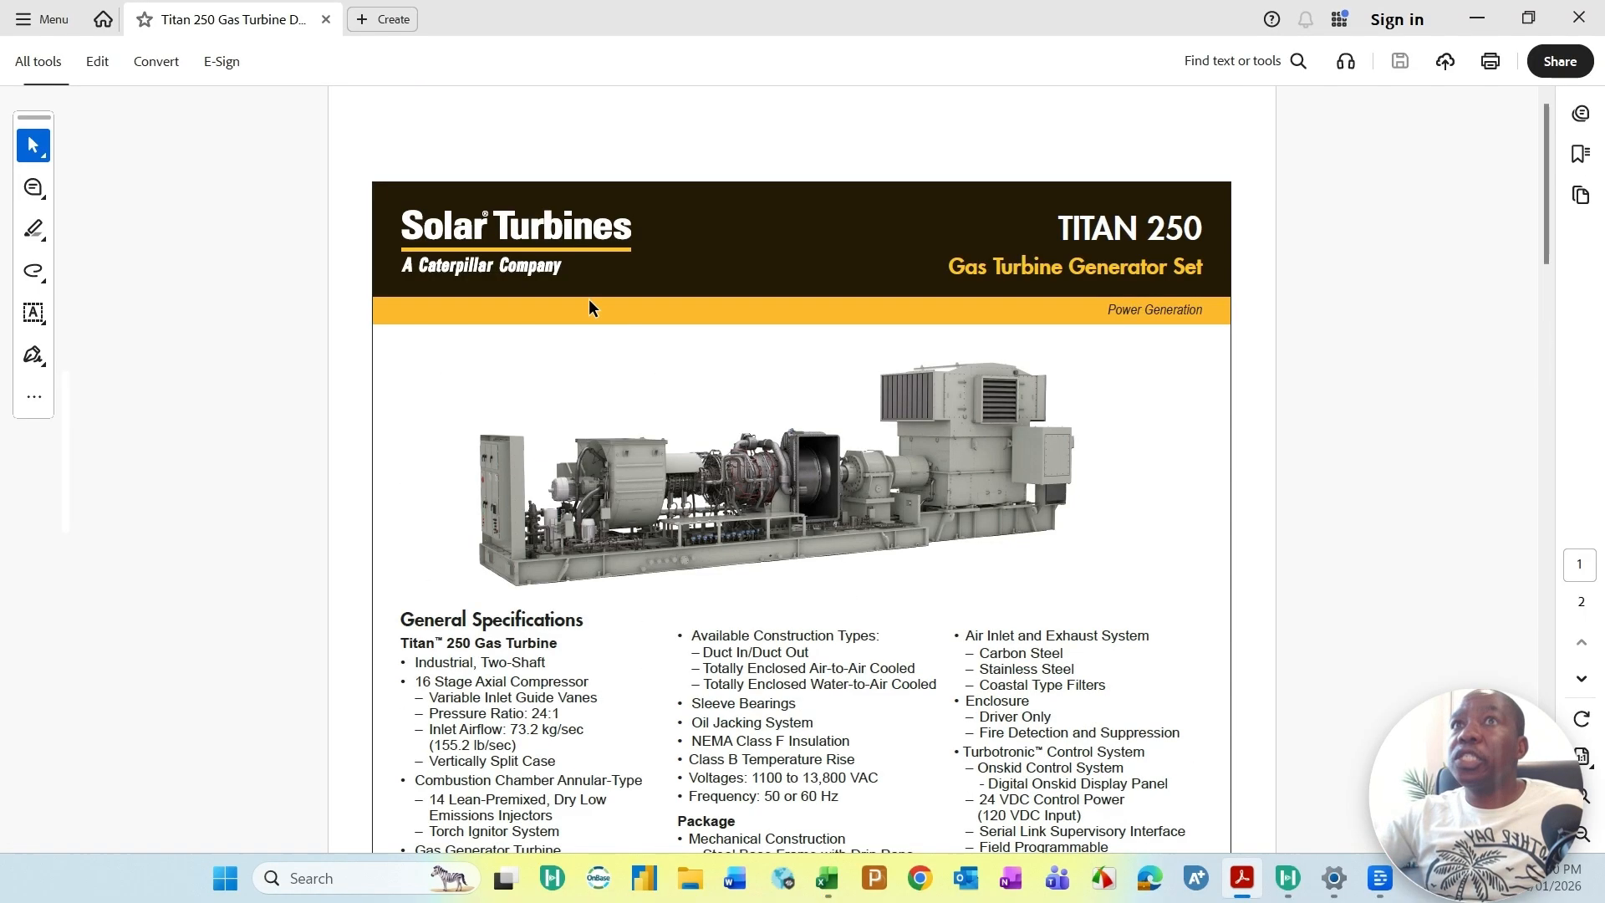
scroll(474, 711, "down", 1)
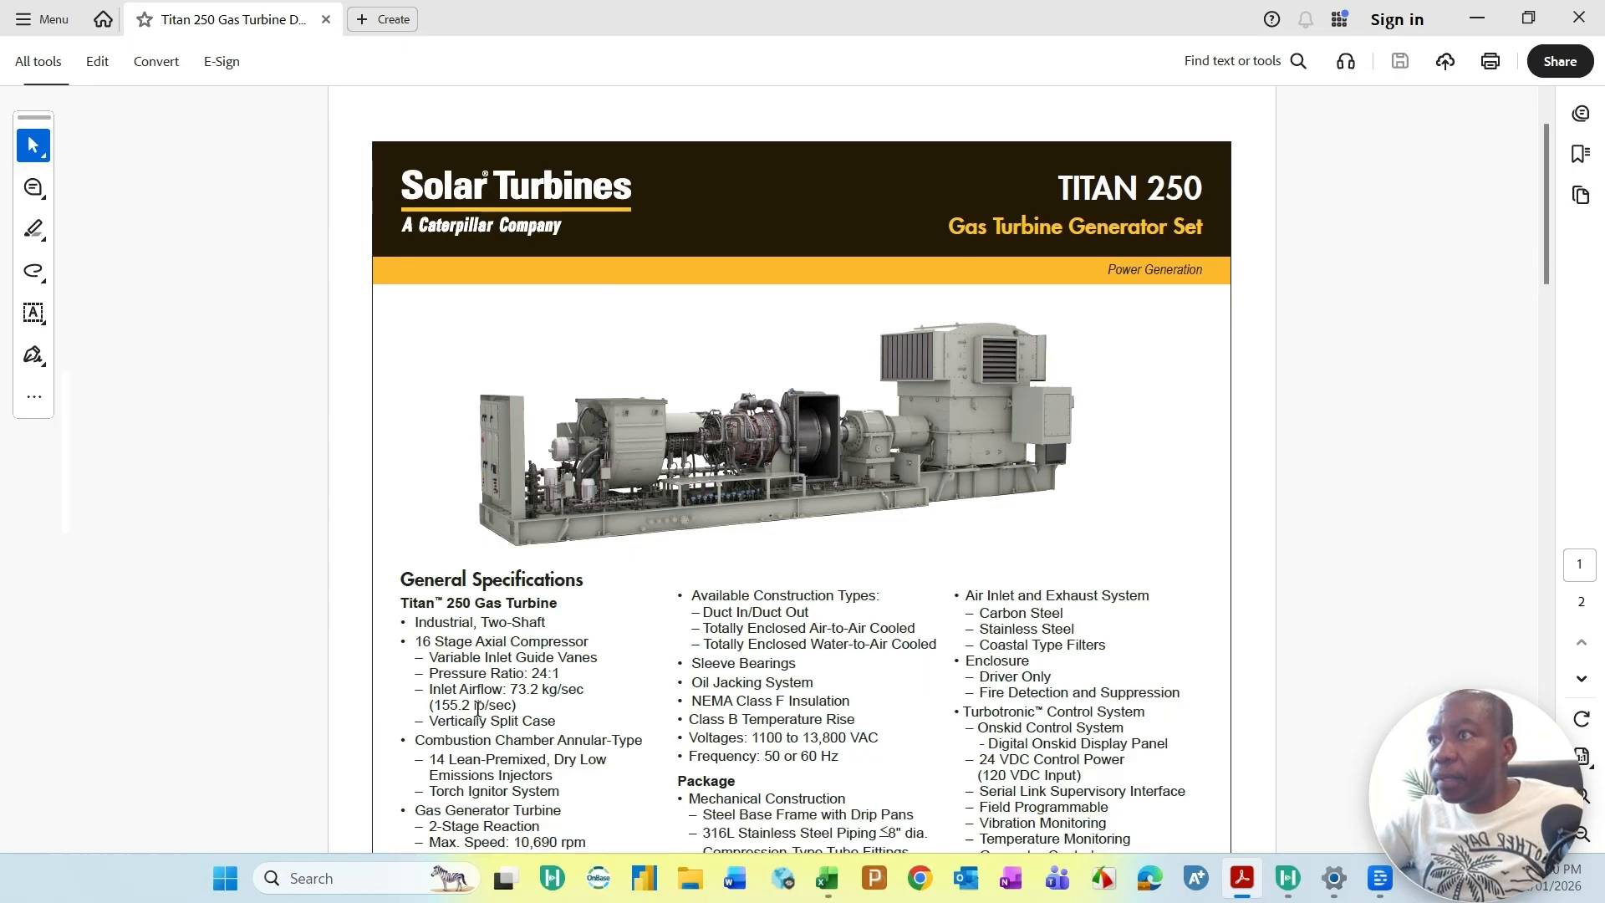
left_click_drag(428, 690, 587, 695)
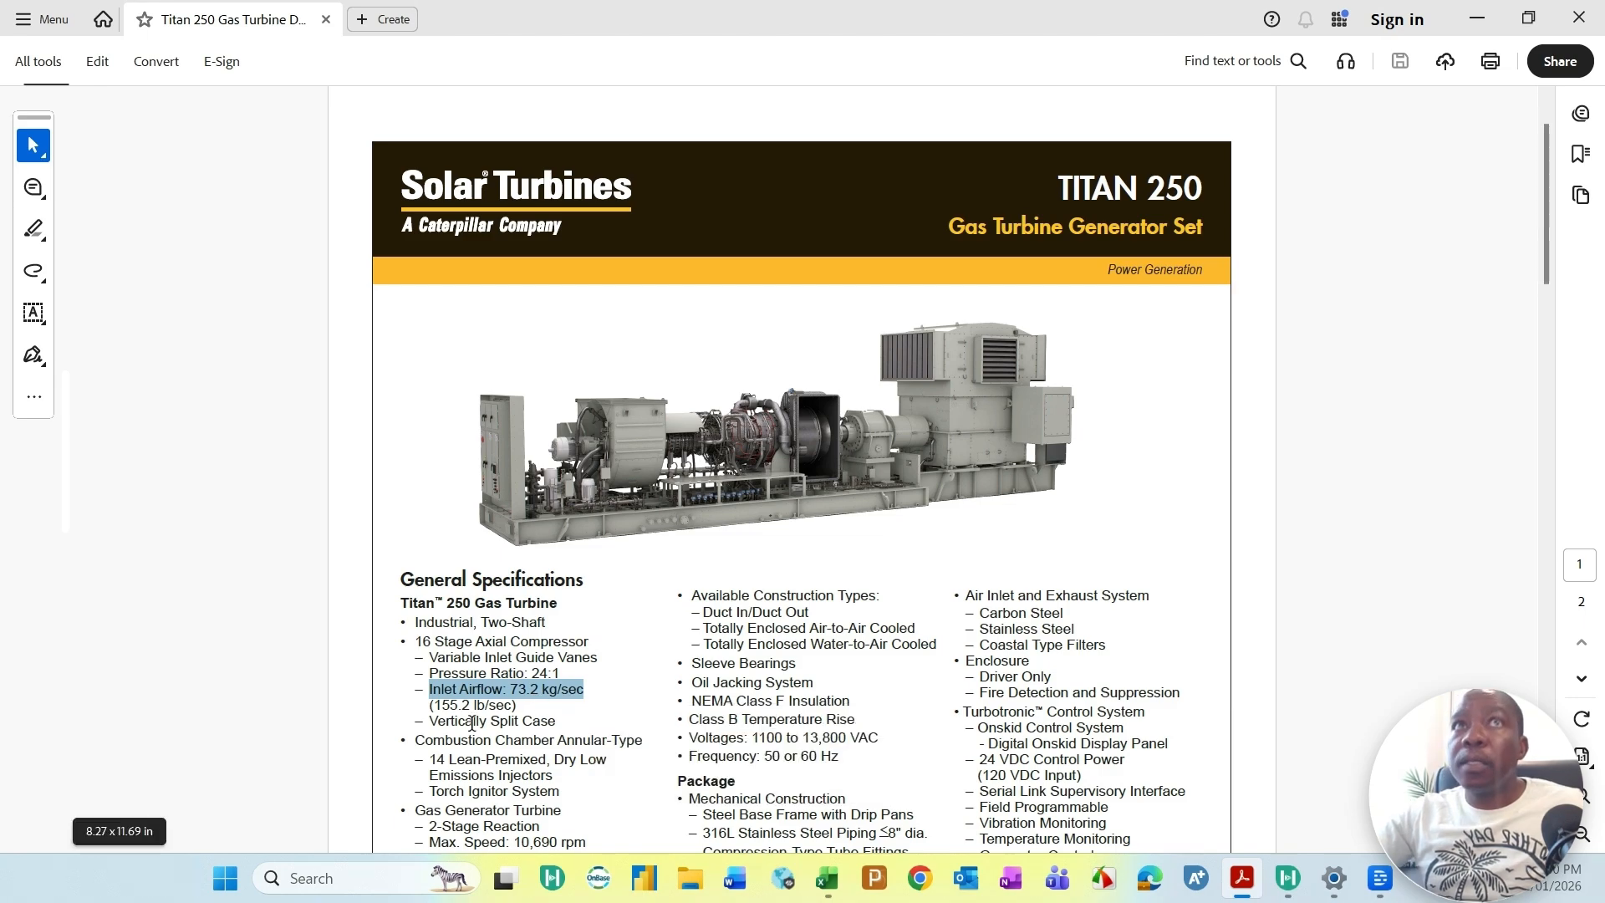
left_click(1476, 23)
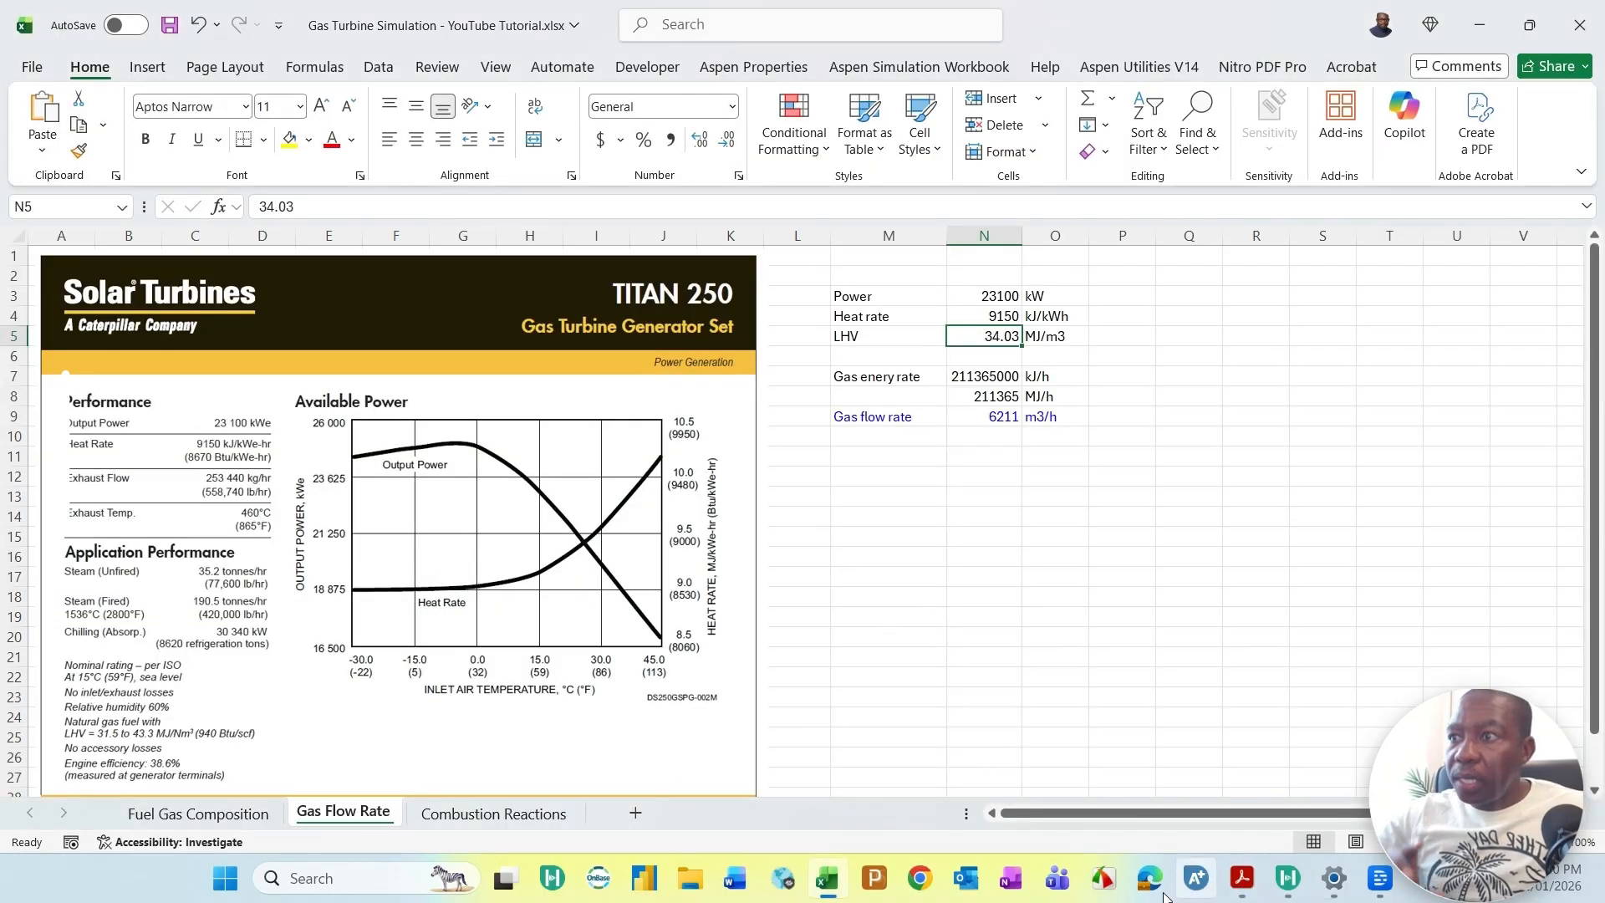
left_click(1477, 23)
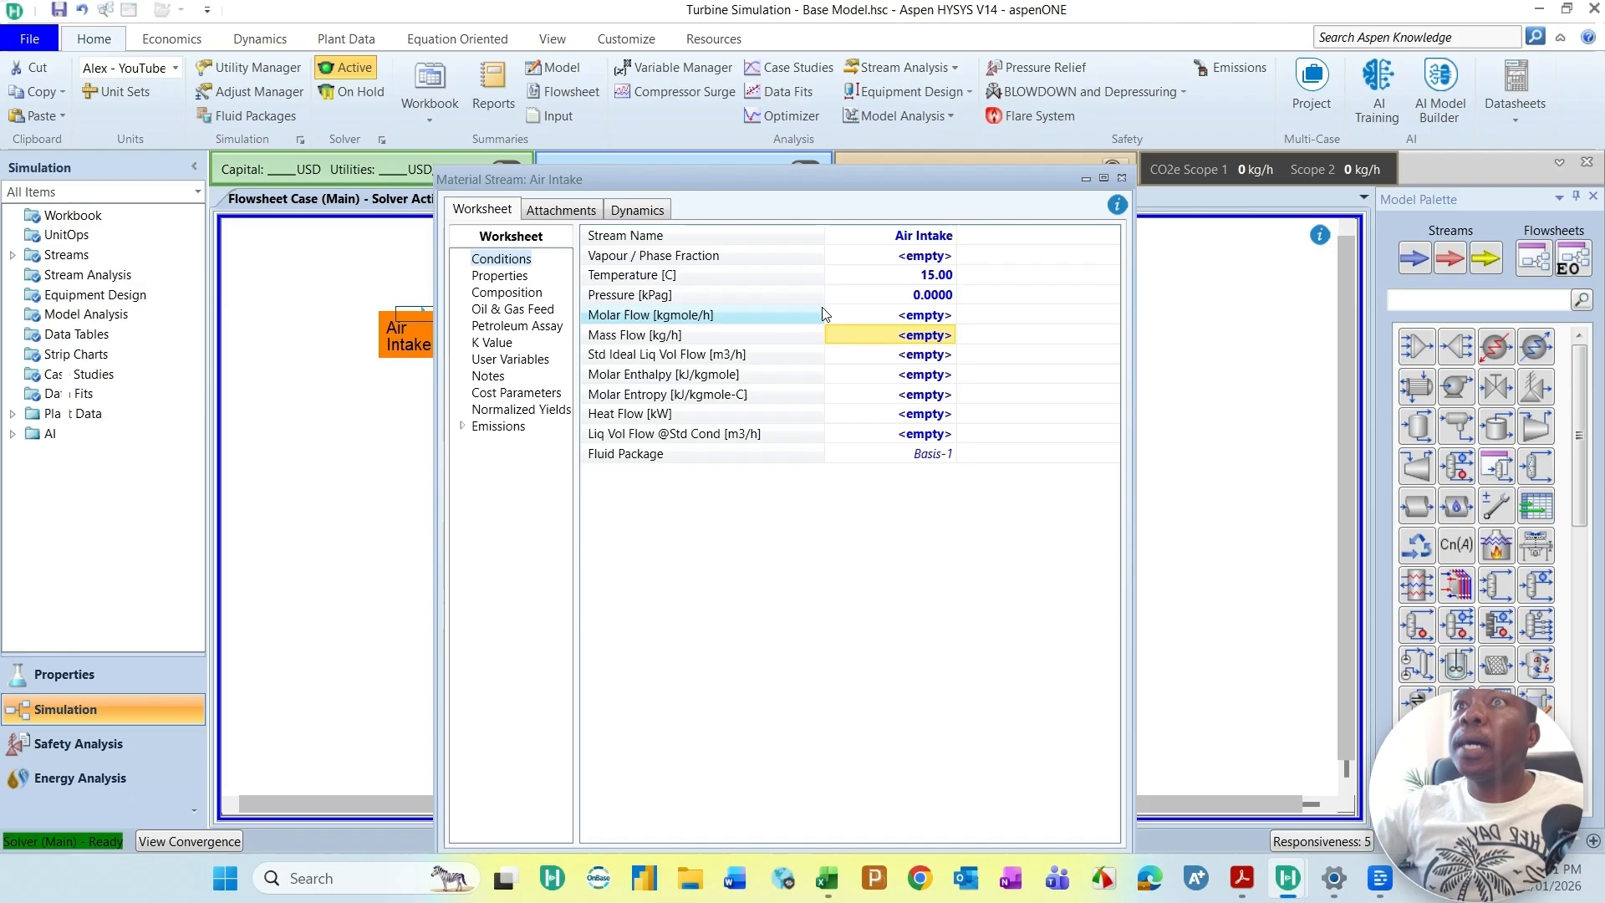
Step: Set the Air Intake mass flow to 73.2 kg/s
left_click(853, 334)
type("73.")
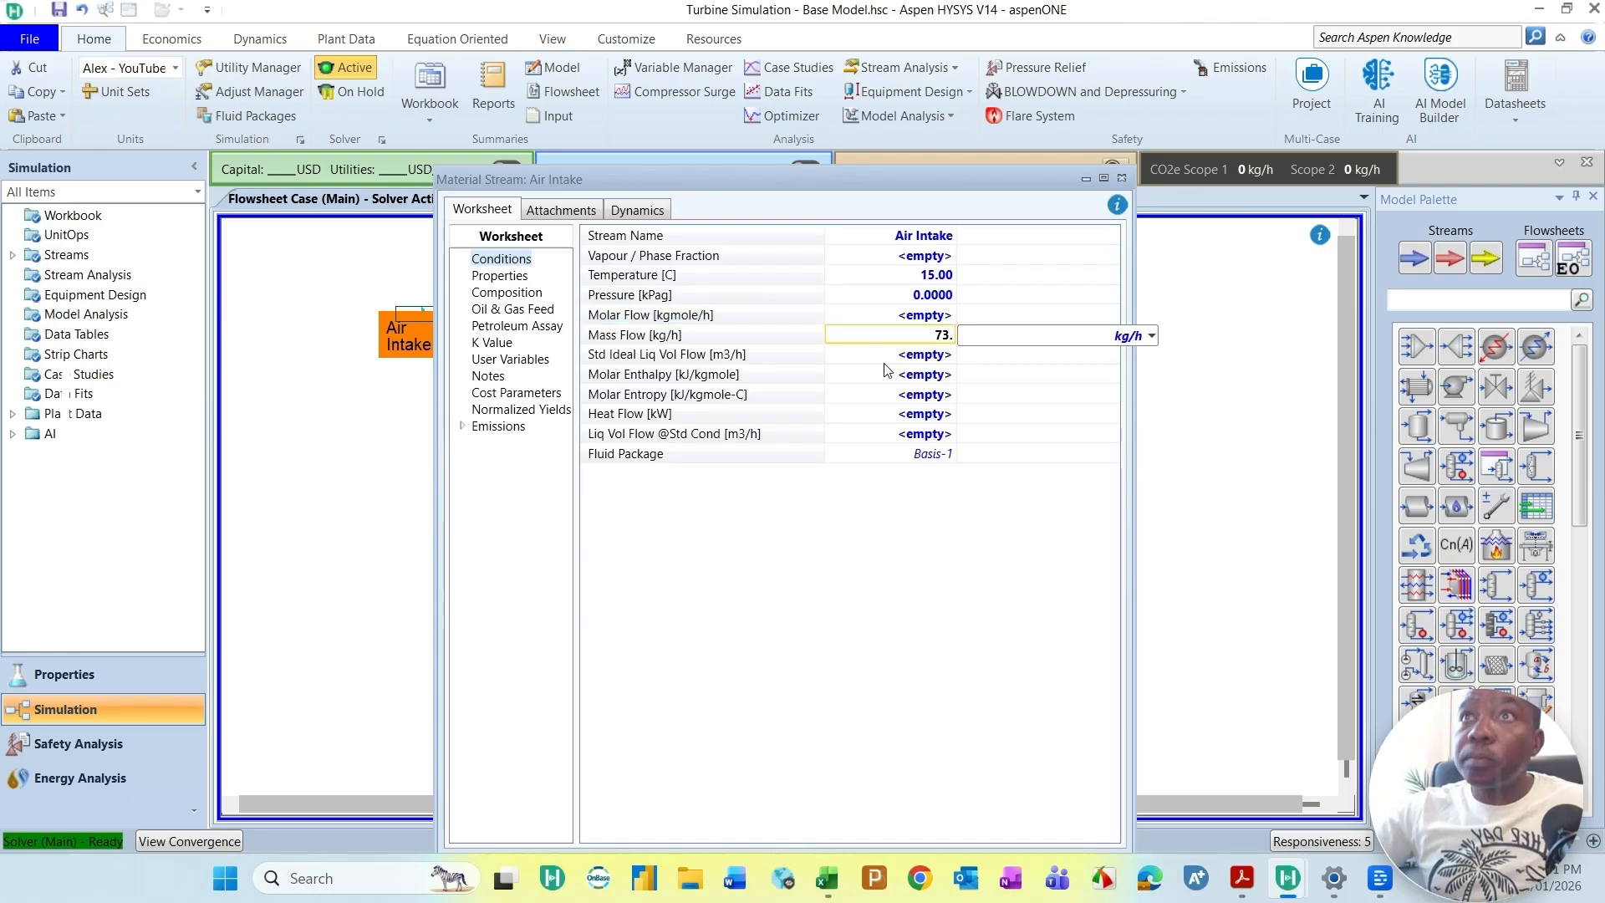
type("2")
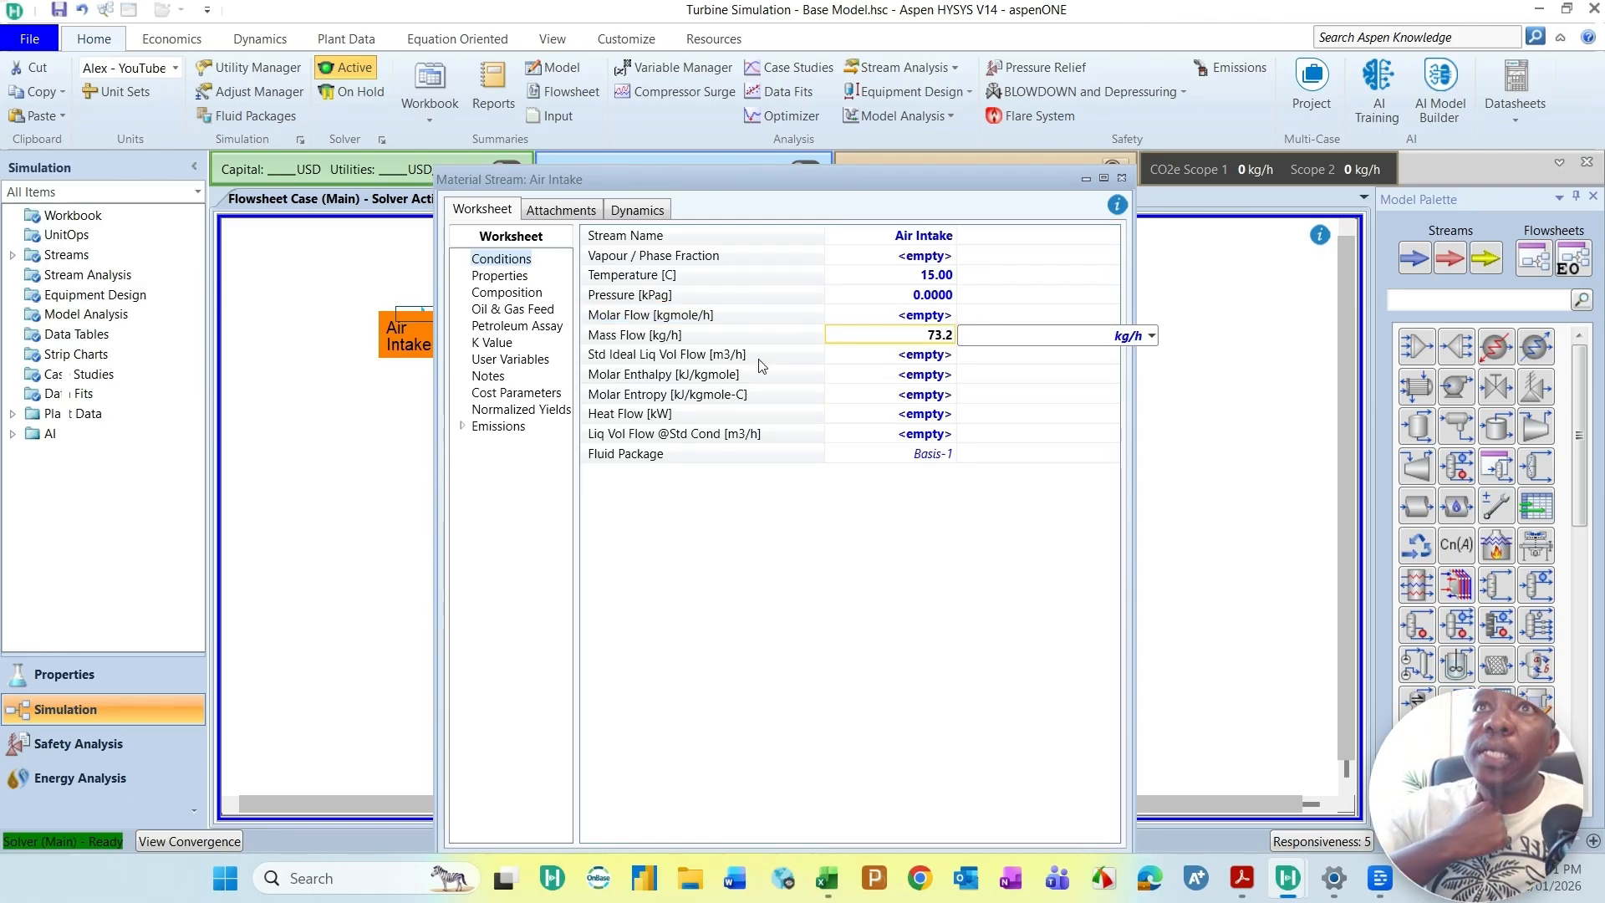
left_click(1151, 336)
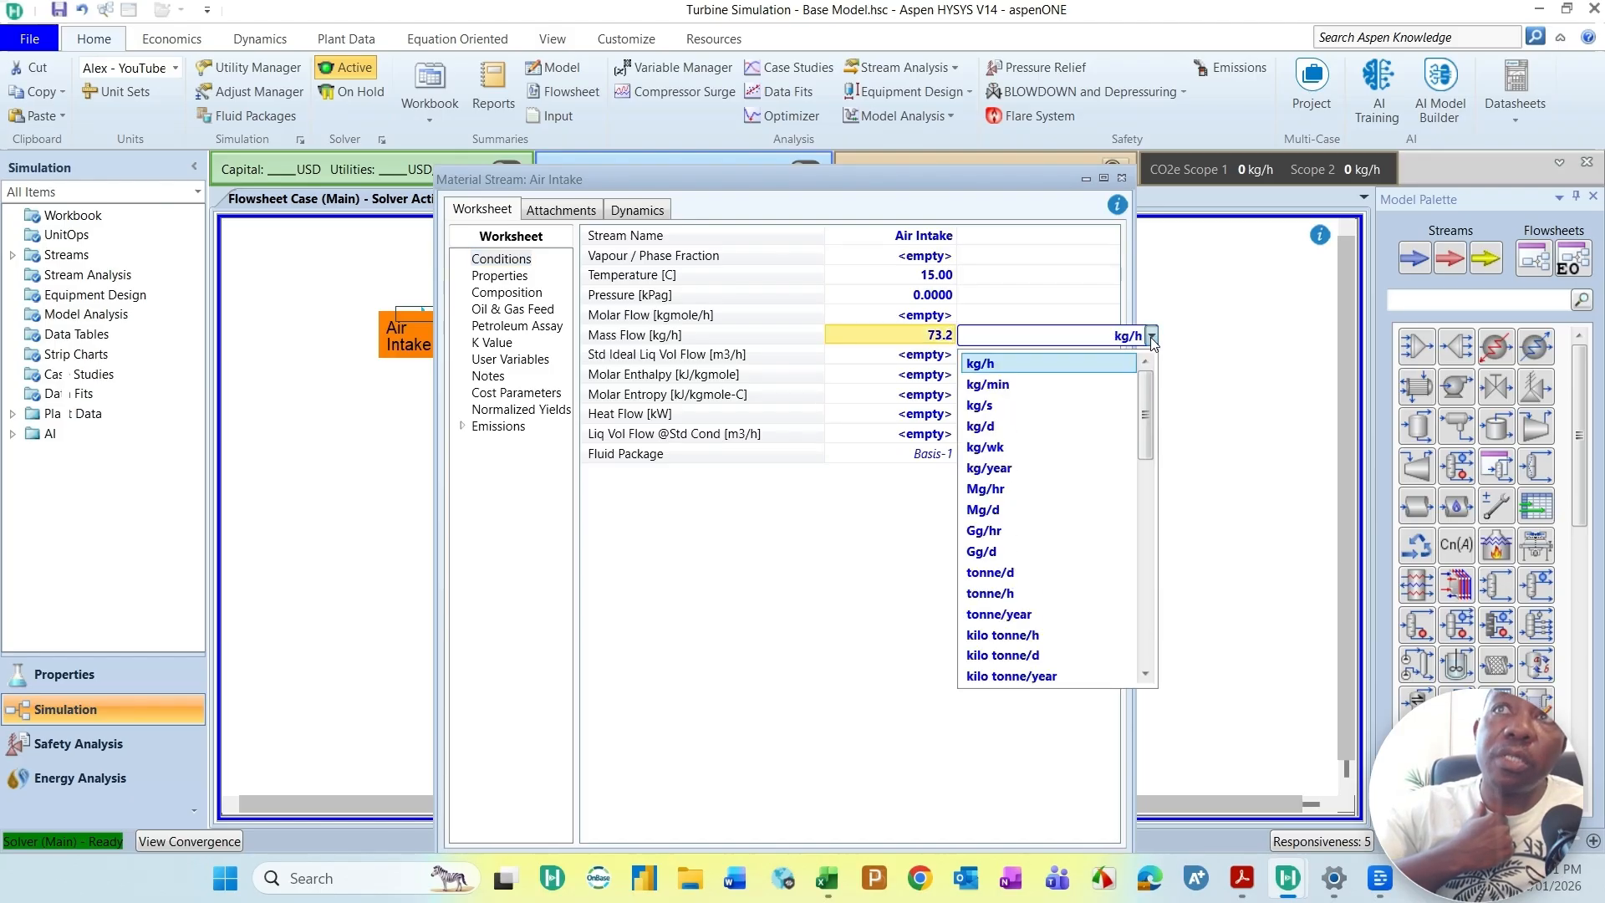
left_click(989, 406)
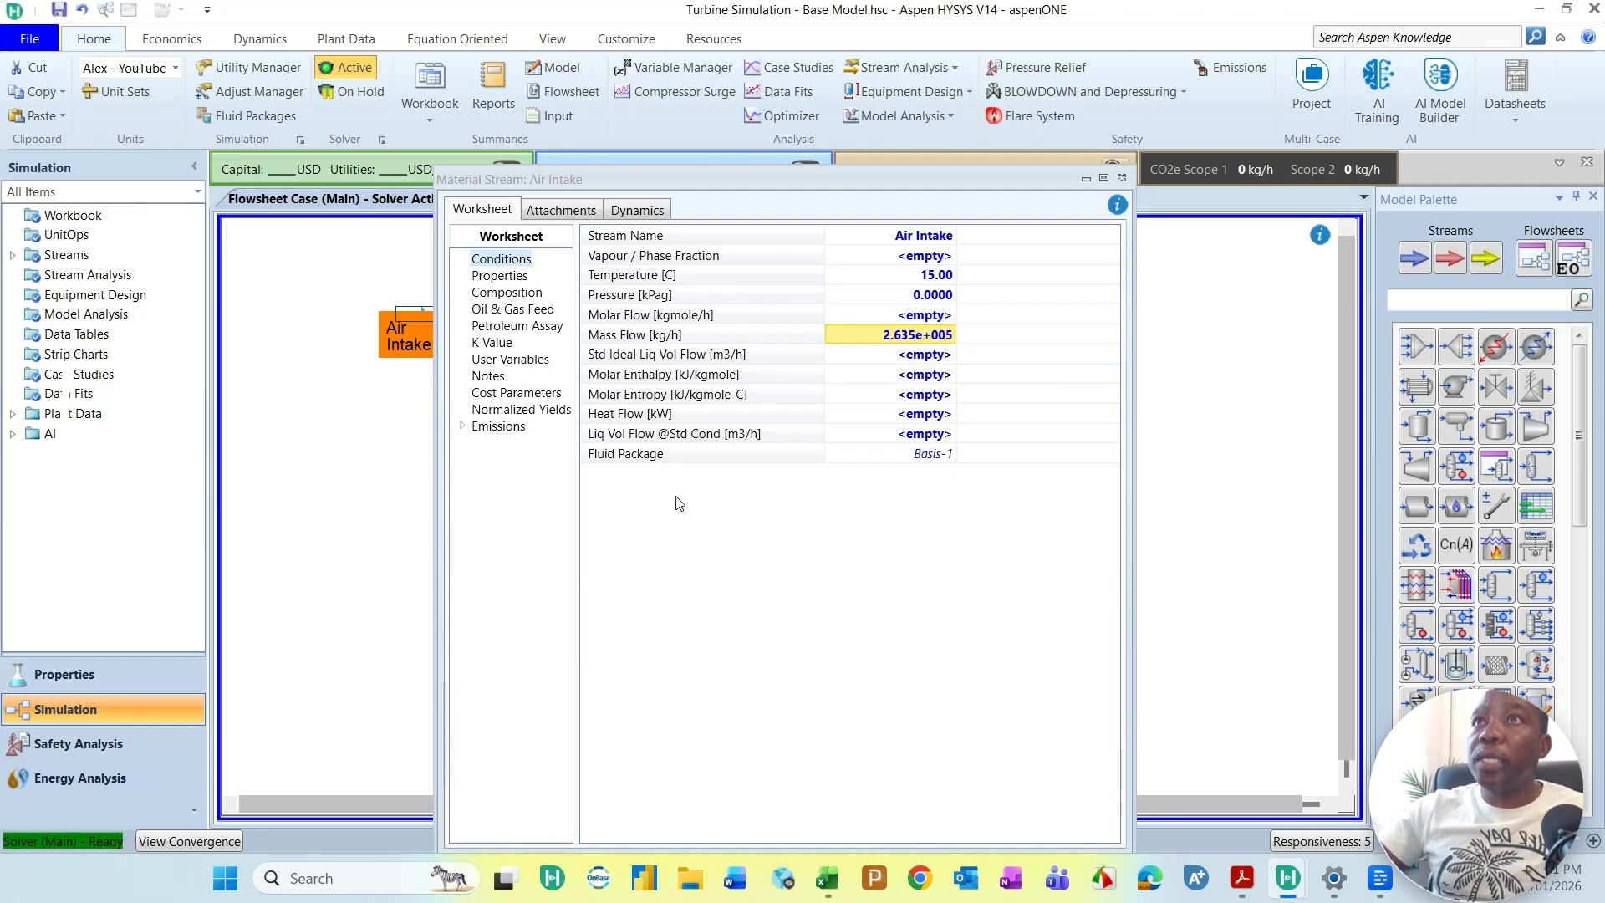
Step: Open the Air Intake stream's composition and set the oxygen mole fraction to 0.21
left_click_drag(895, 177, 905, 106)
left_click(517, 221)
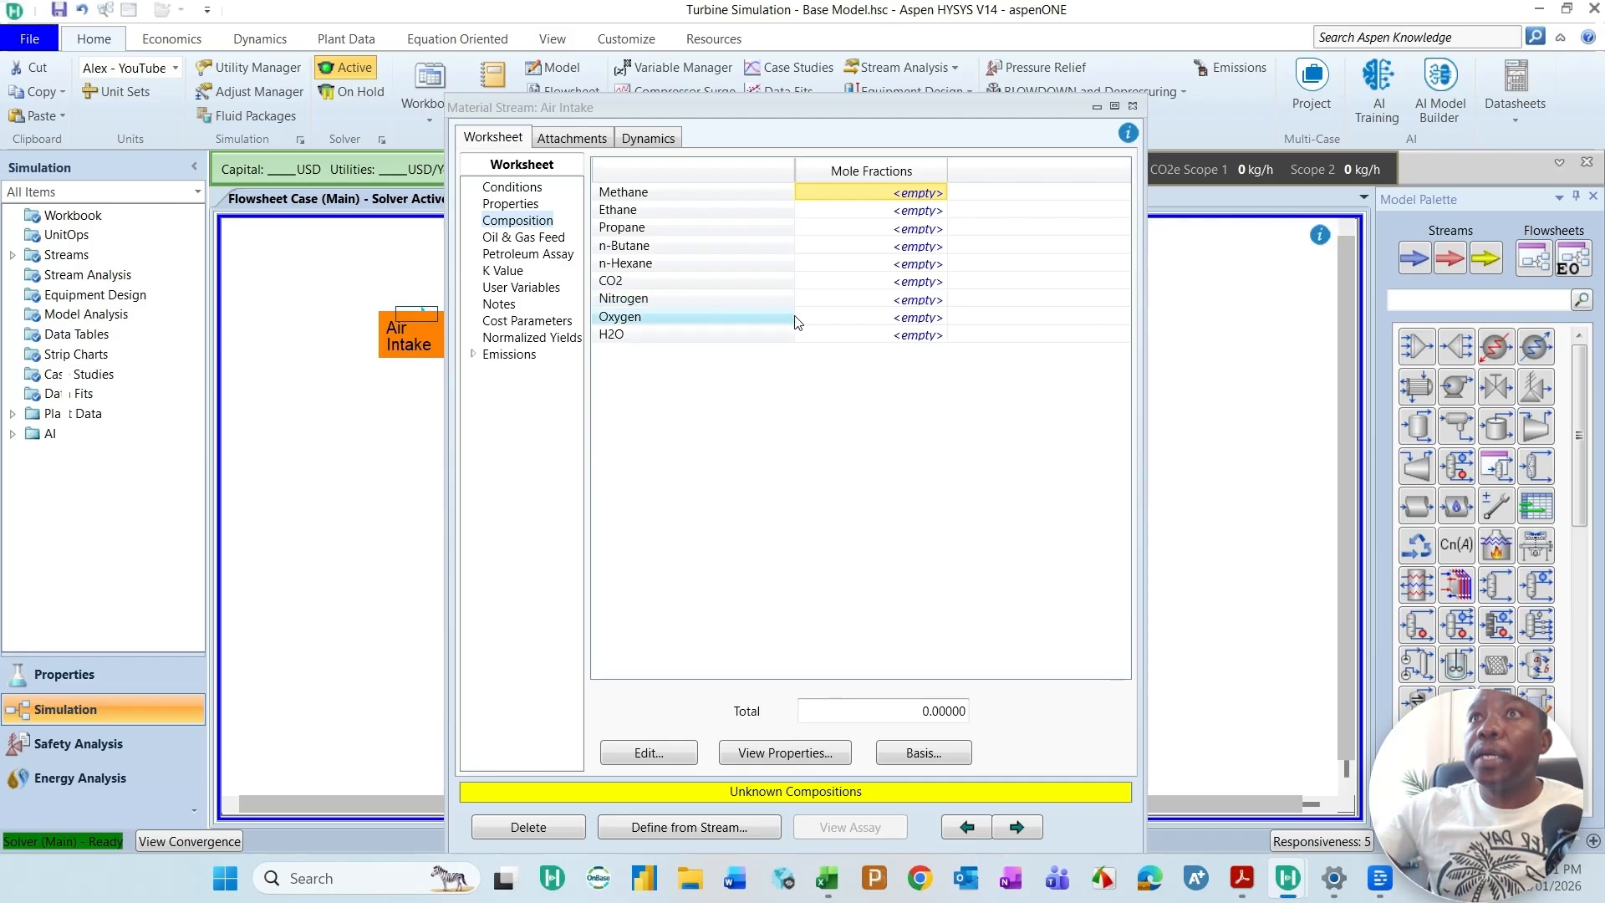
left_click(911, 322)
type("0.211")
key("BackSpace")
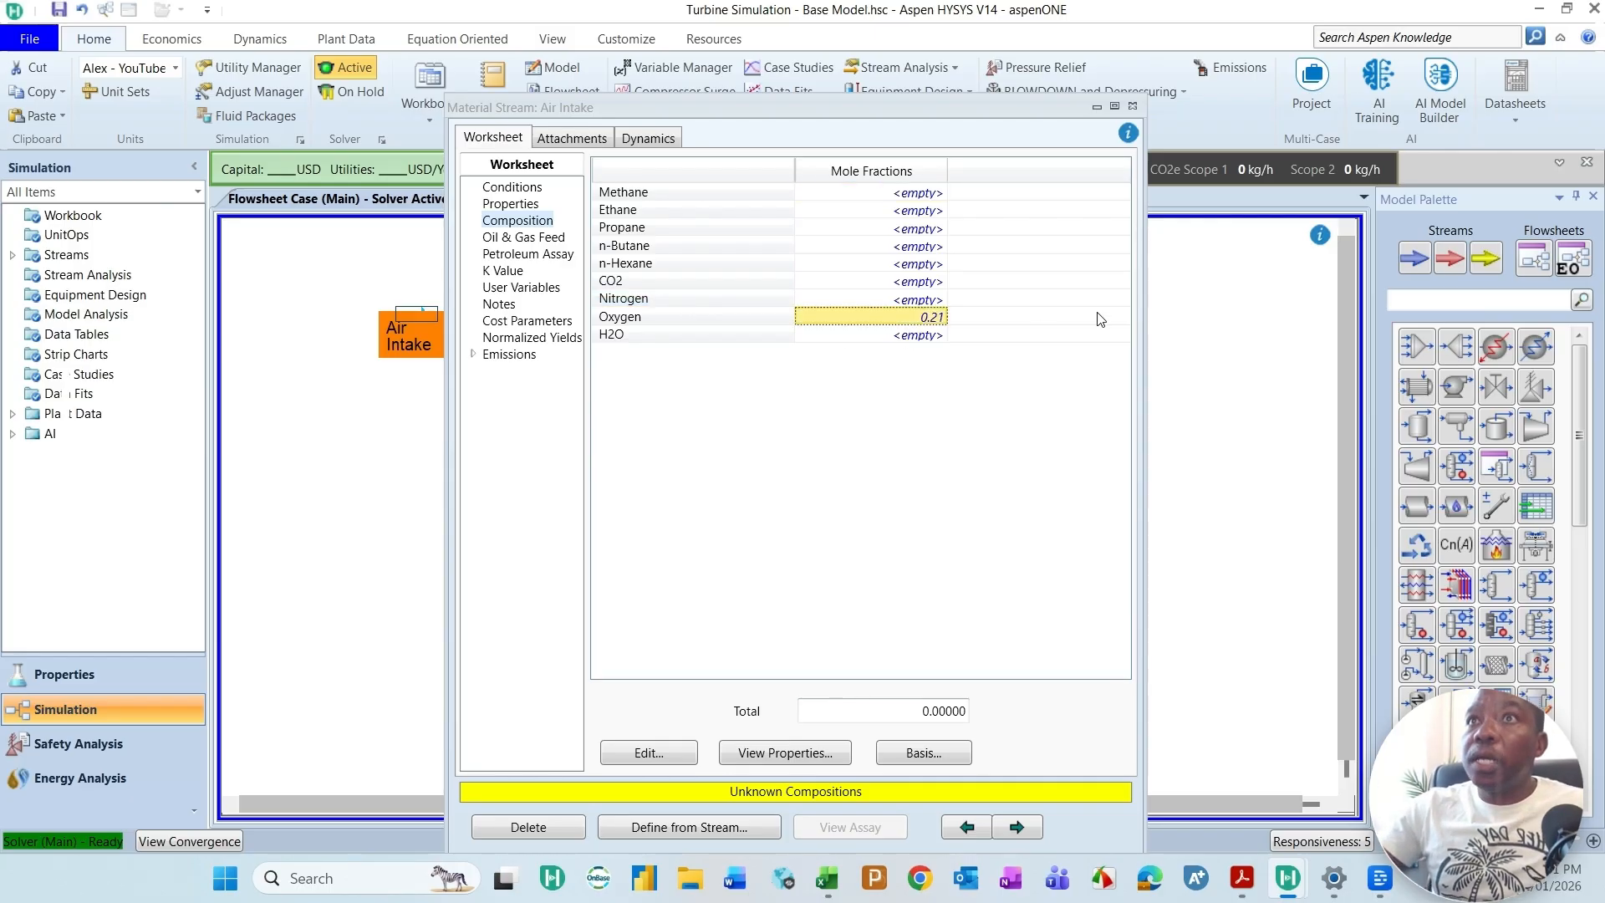
key("Return")
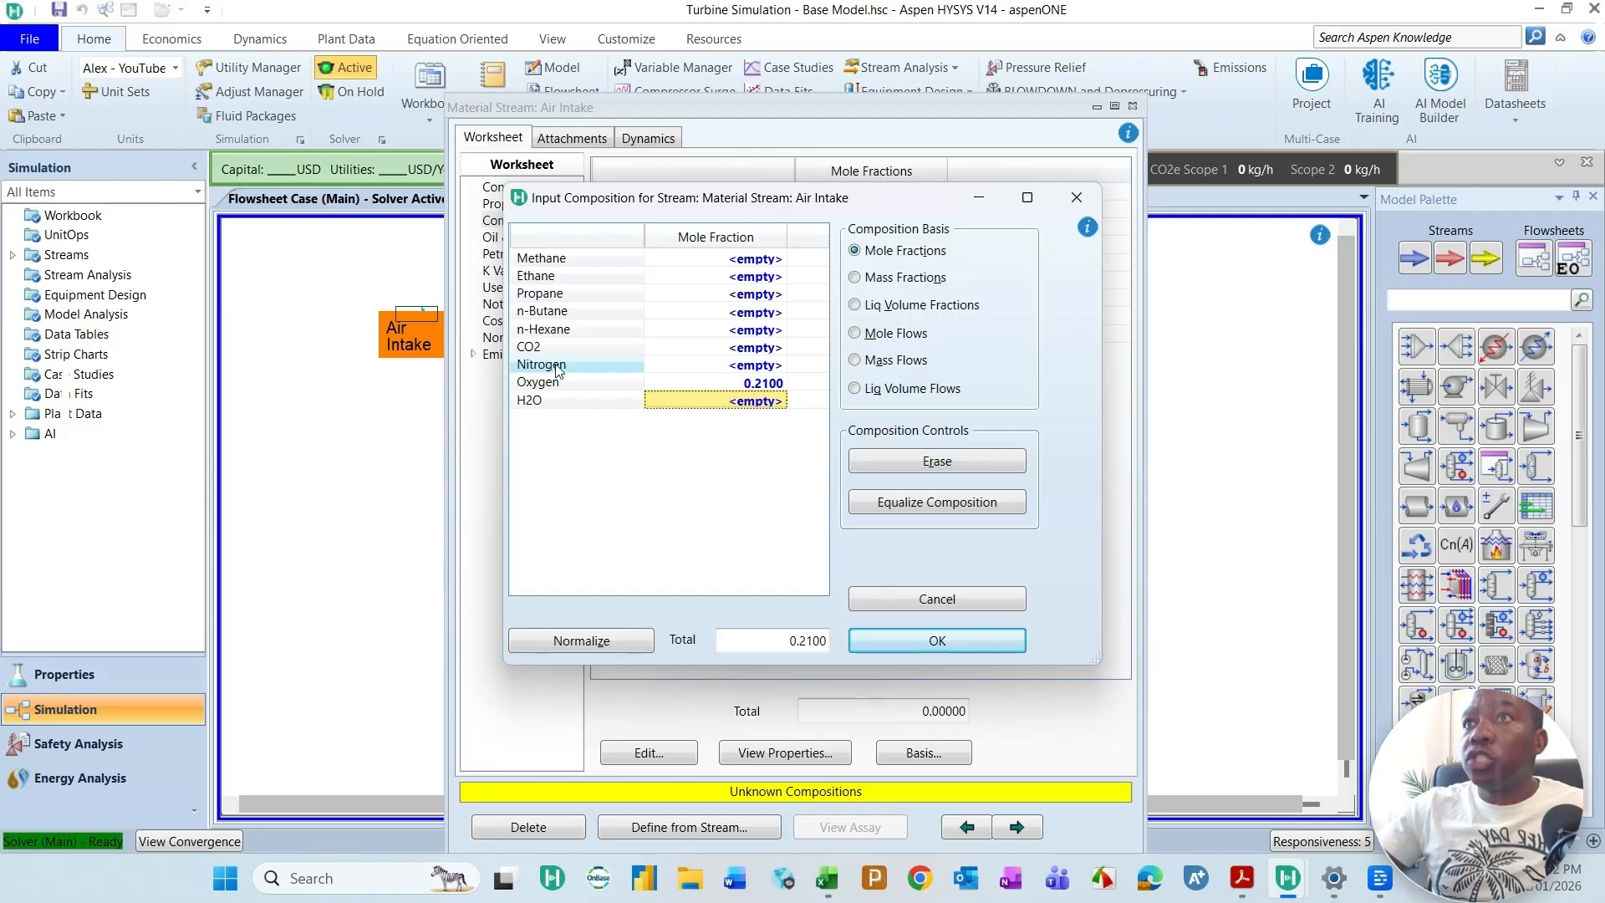
Step: Set the Air Intake nitrogen mole fraction to 0.79, accept the composition and close the stream window
left_click(766, 366)
type("0.")
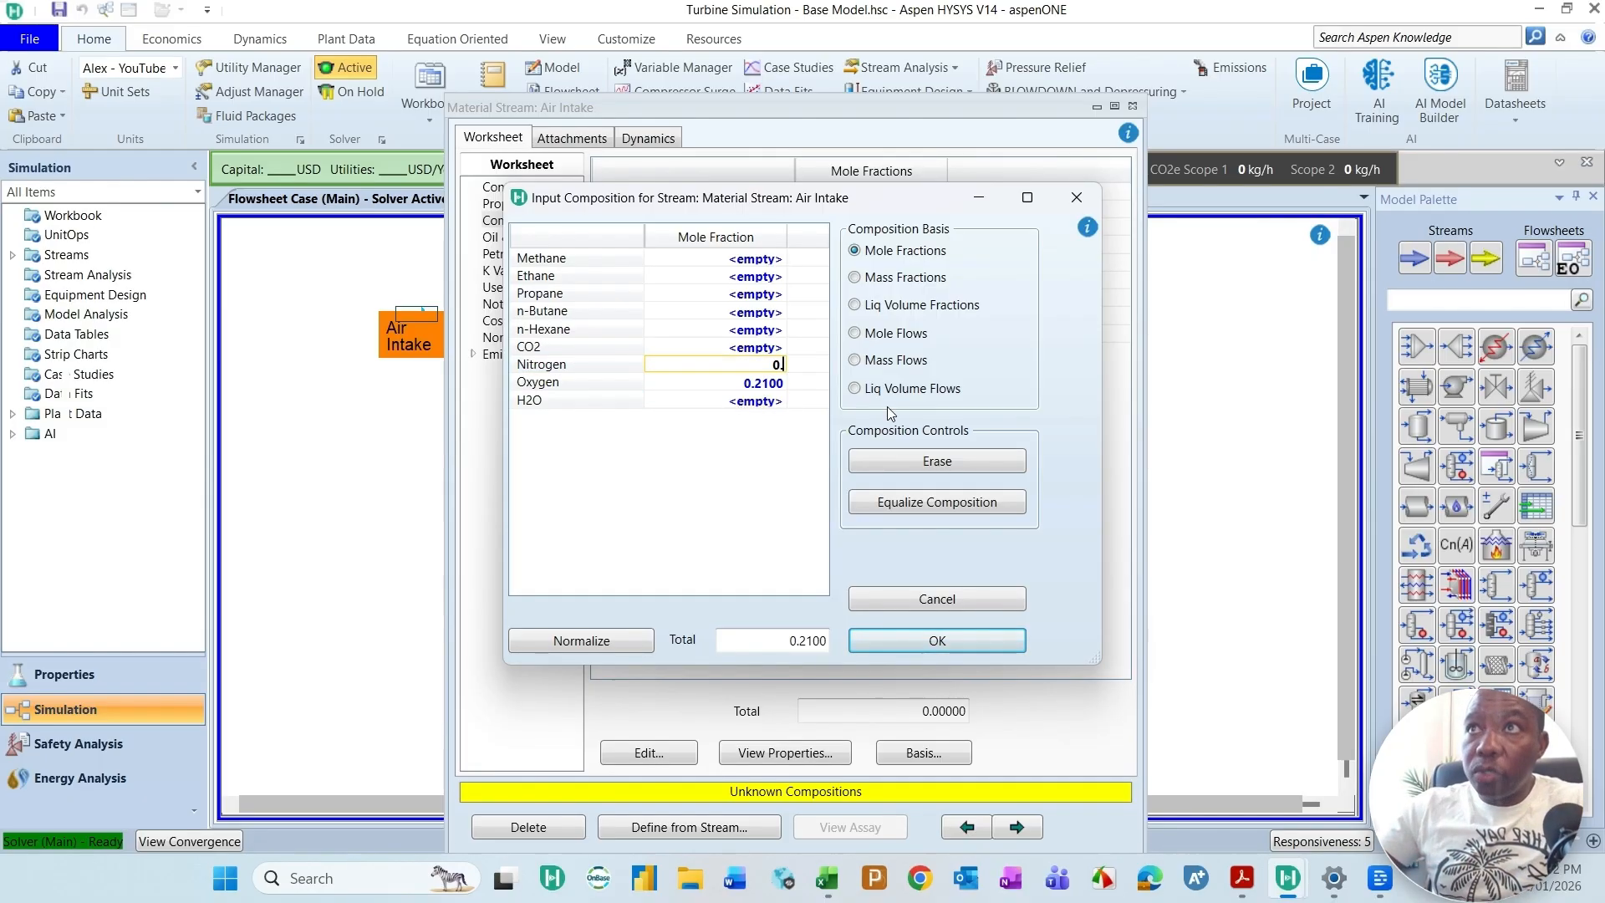
type("7")
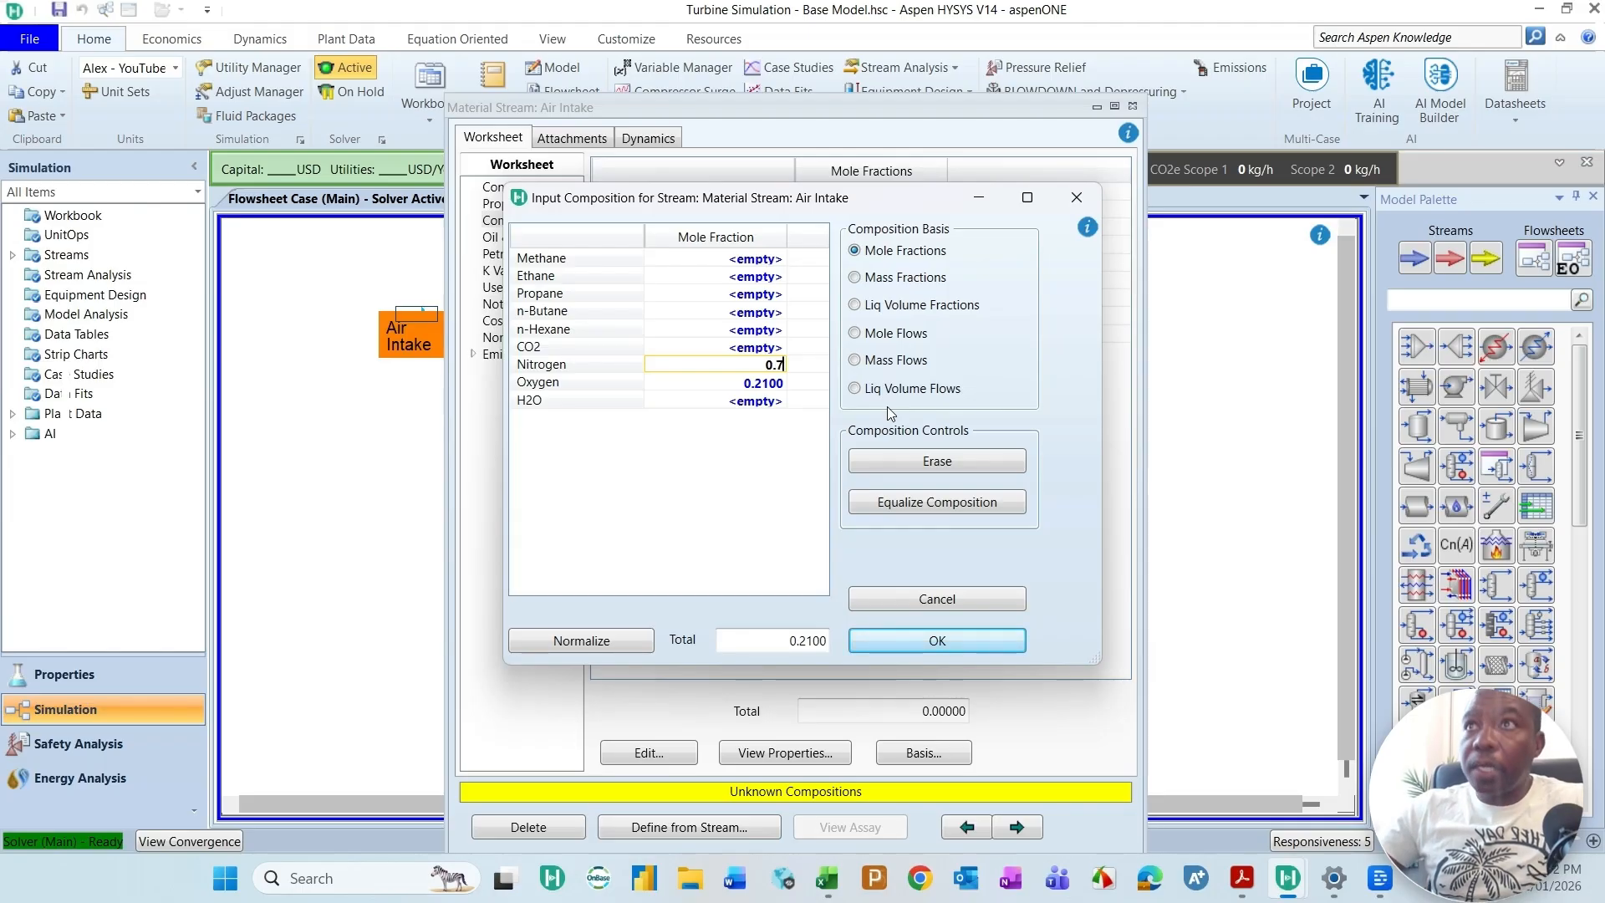
type("9")
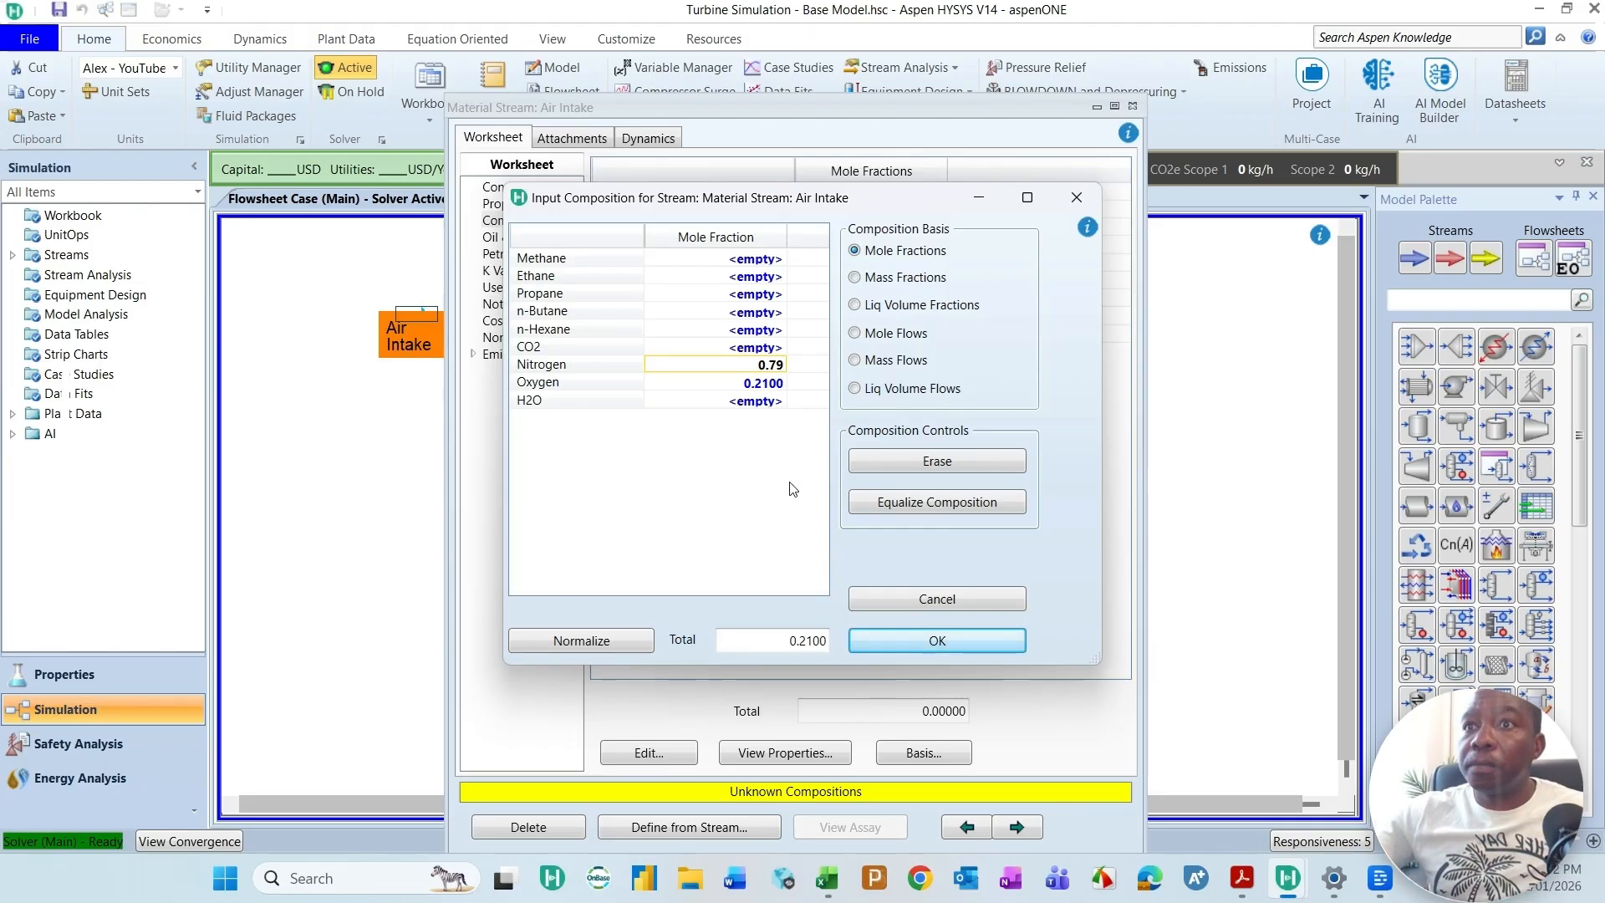
left_click(990, 641)
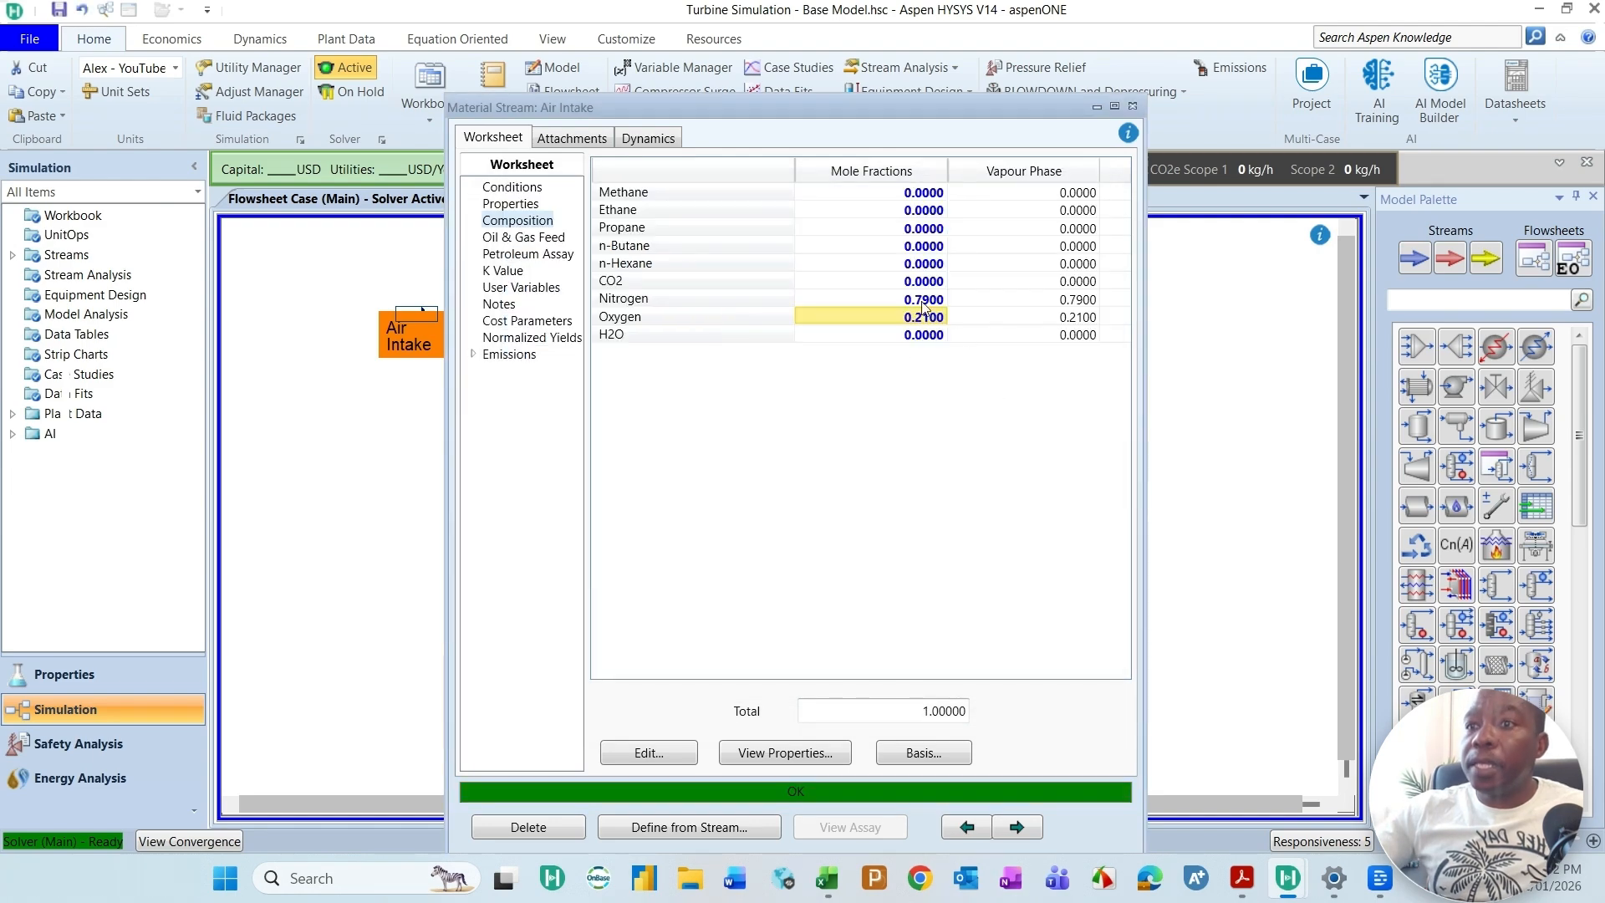
left_click(1132, 107)
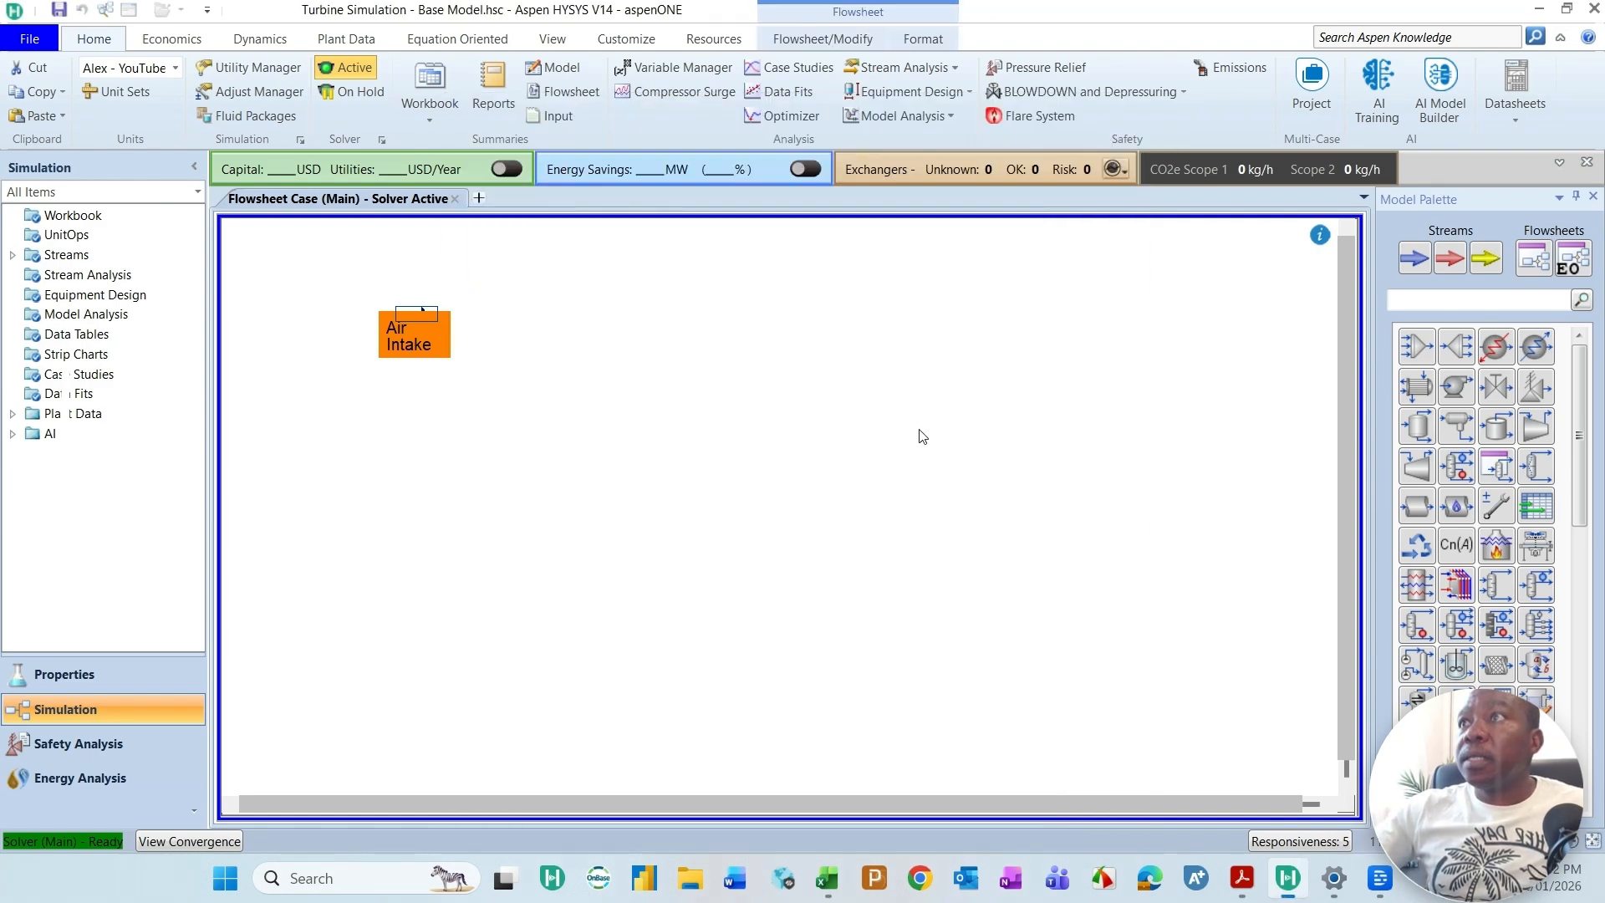
Step: Place a new material stream on the flowsheet well below Air Intake and bring its full property window into view
left_click(1414, 258)
left_click(372, 615)
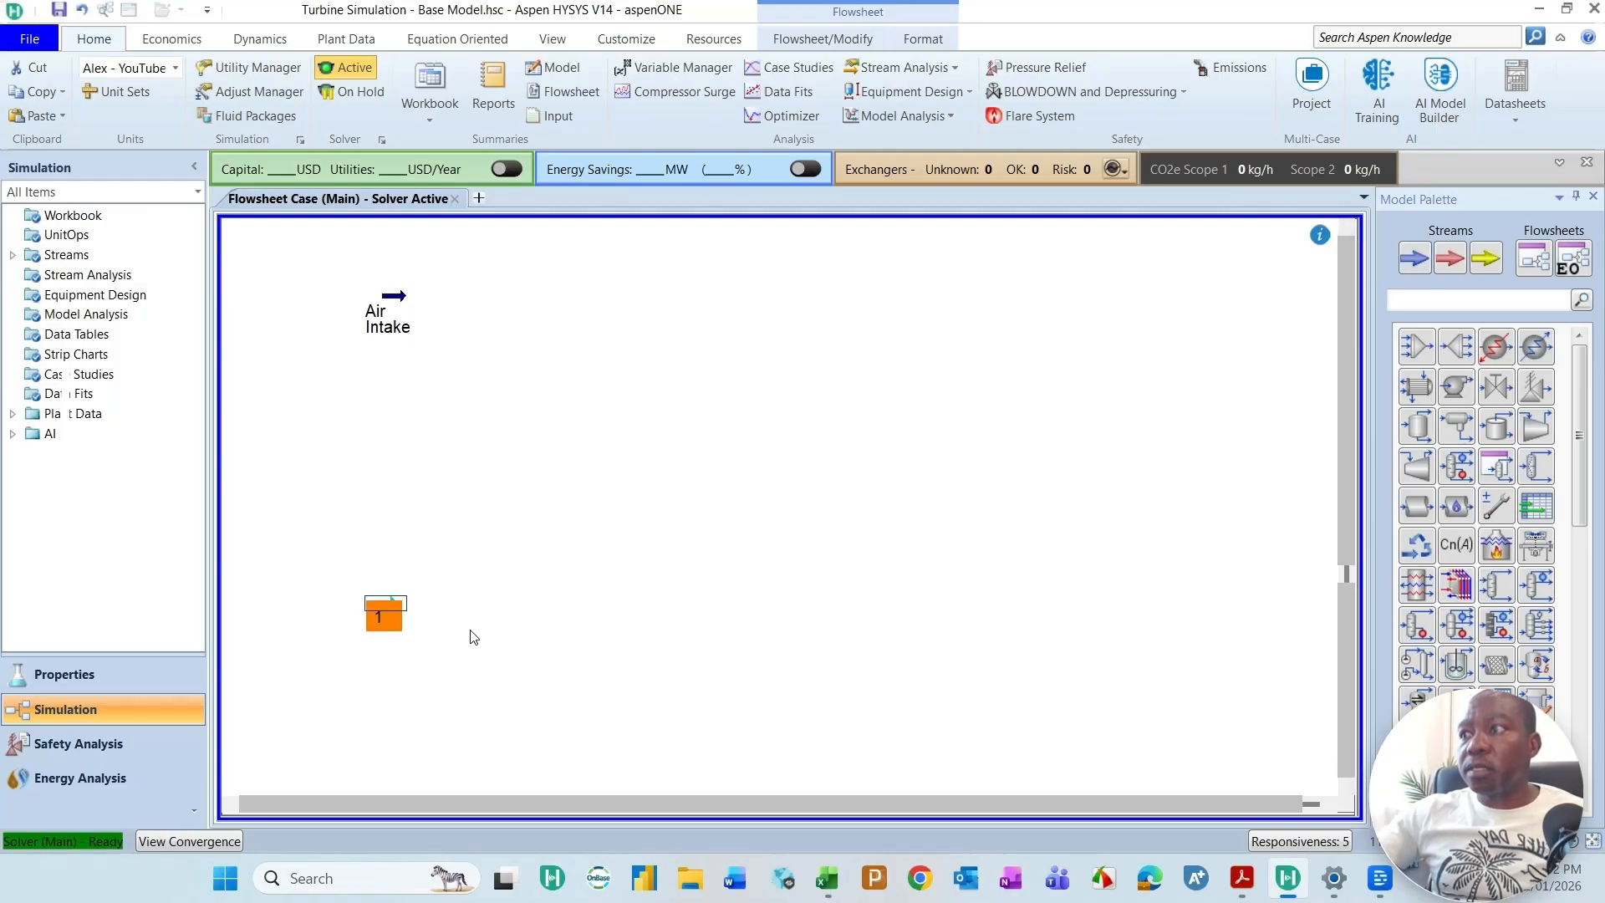
double_click(382, 615)
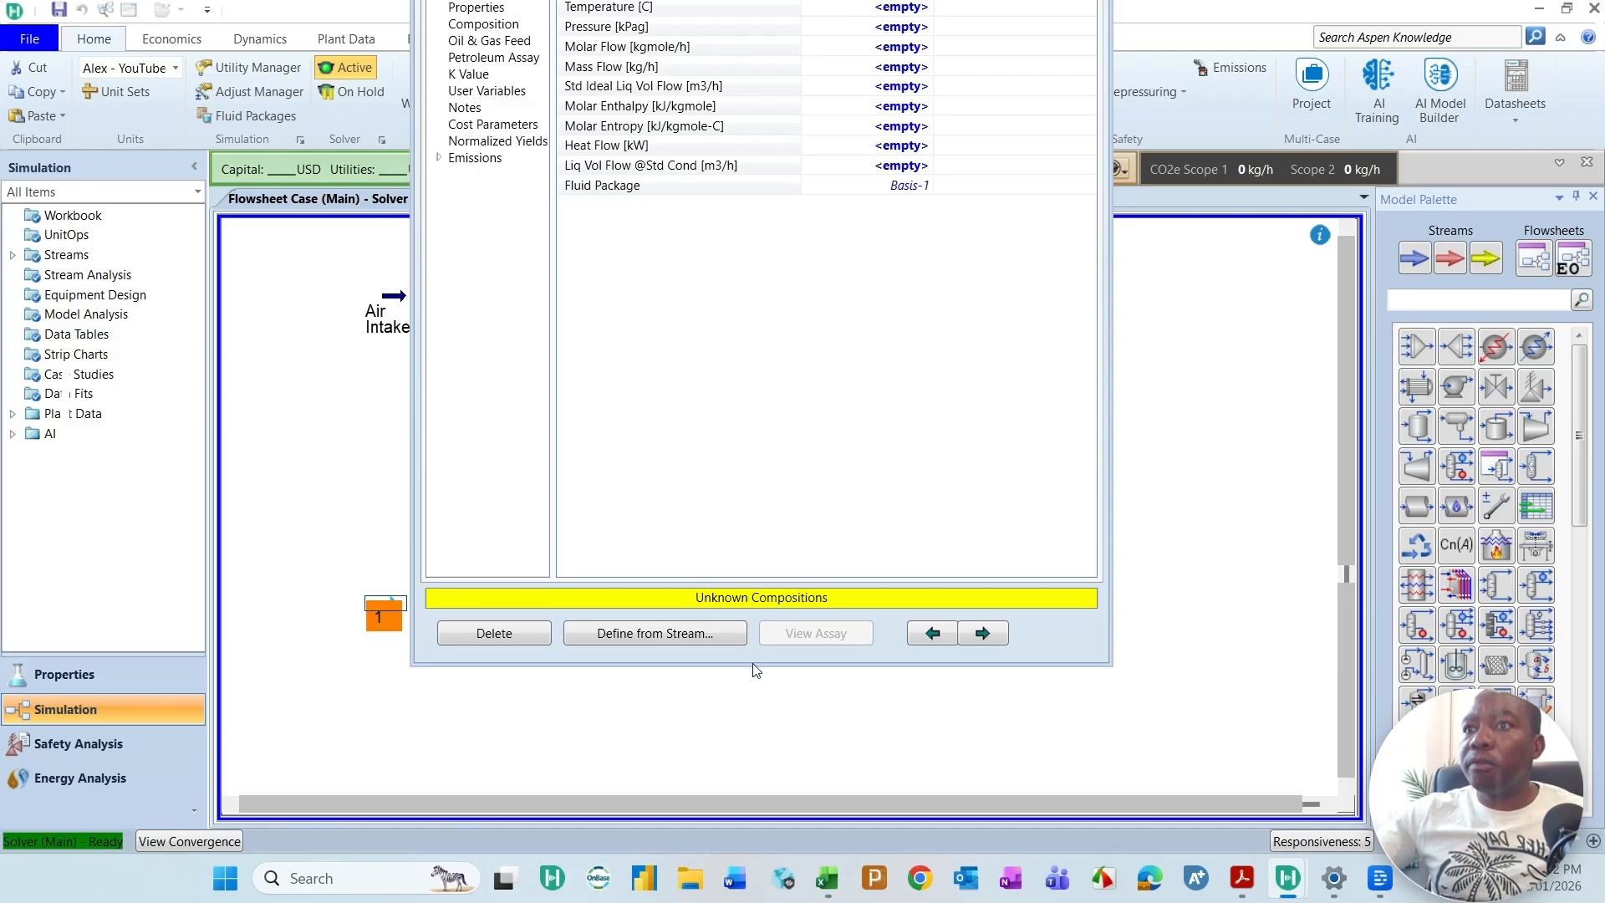
left_click_drag(751, 666, 752, 739)
left_click_drag(826, 16, 818, 131)
Step: Name the new material stream BL-Fuel
left_click(904, 183)
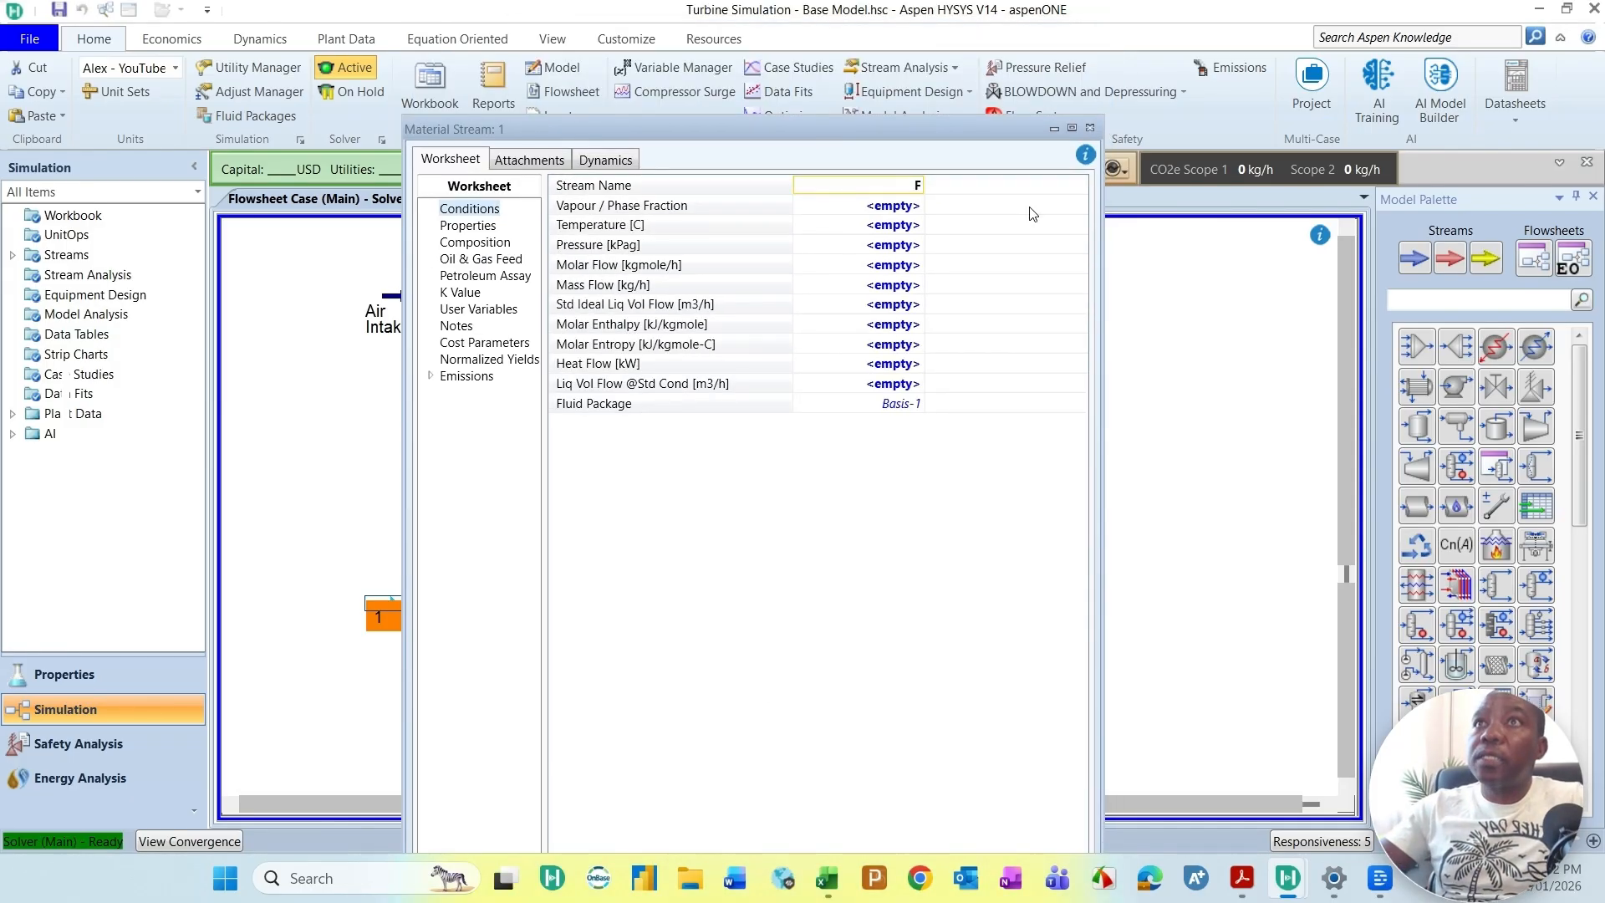
type("Fuel")
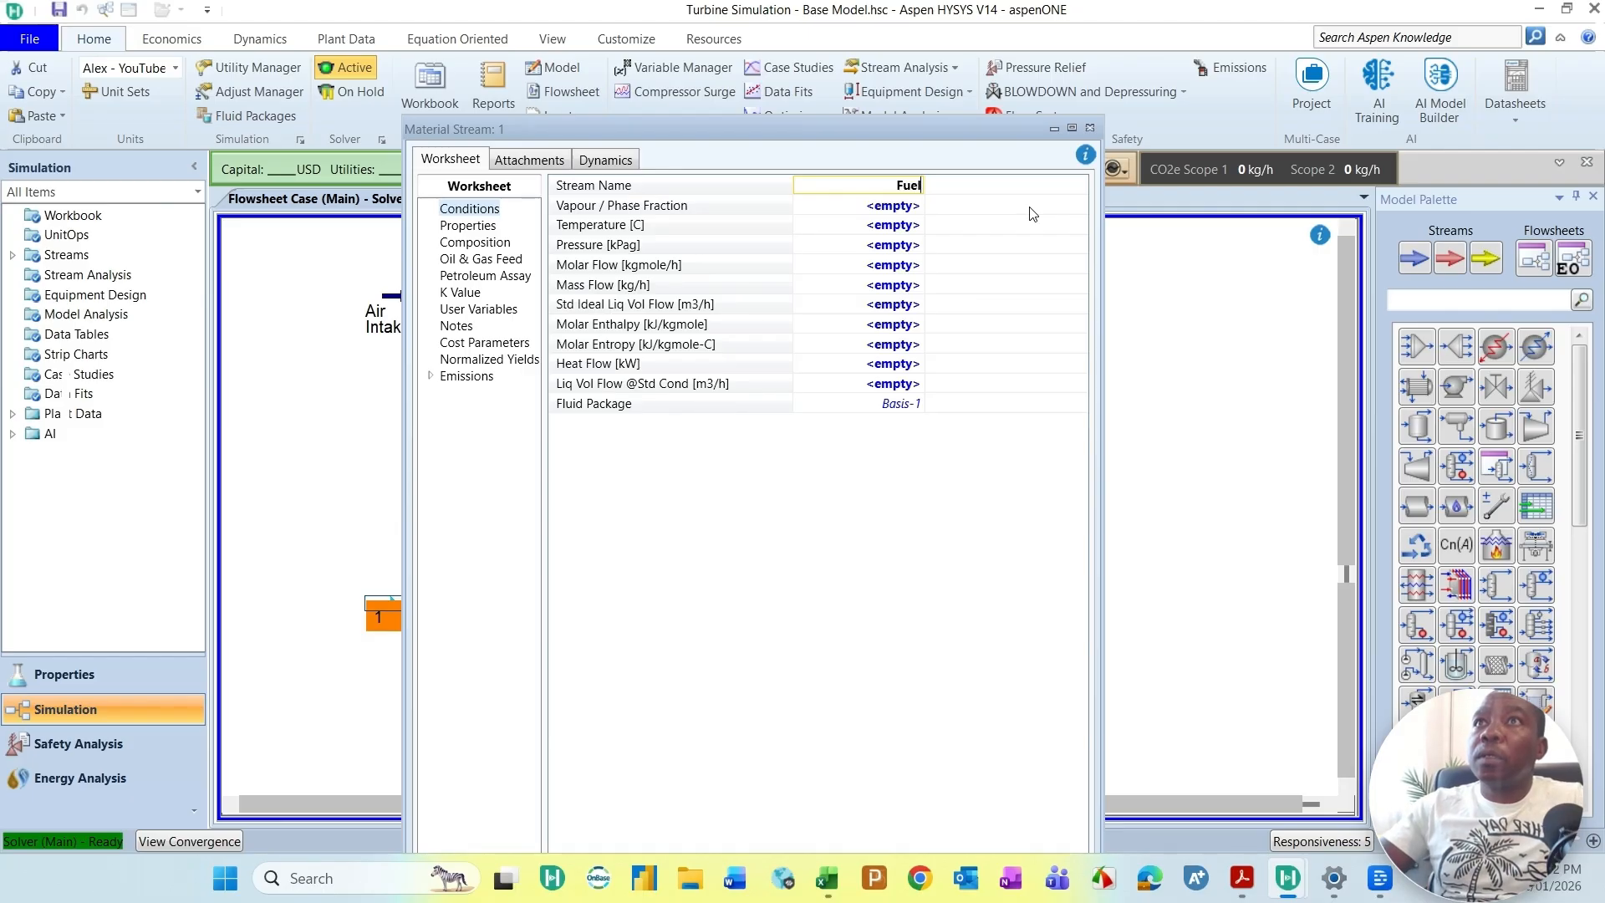
type(" Gas")
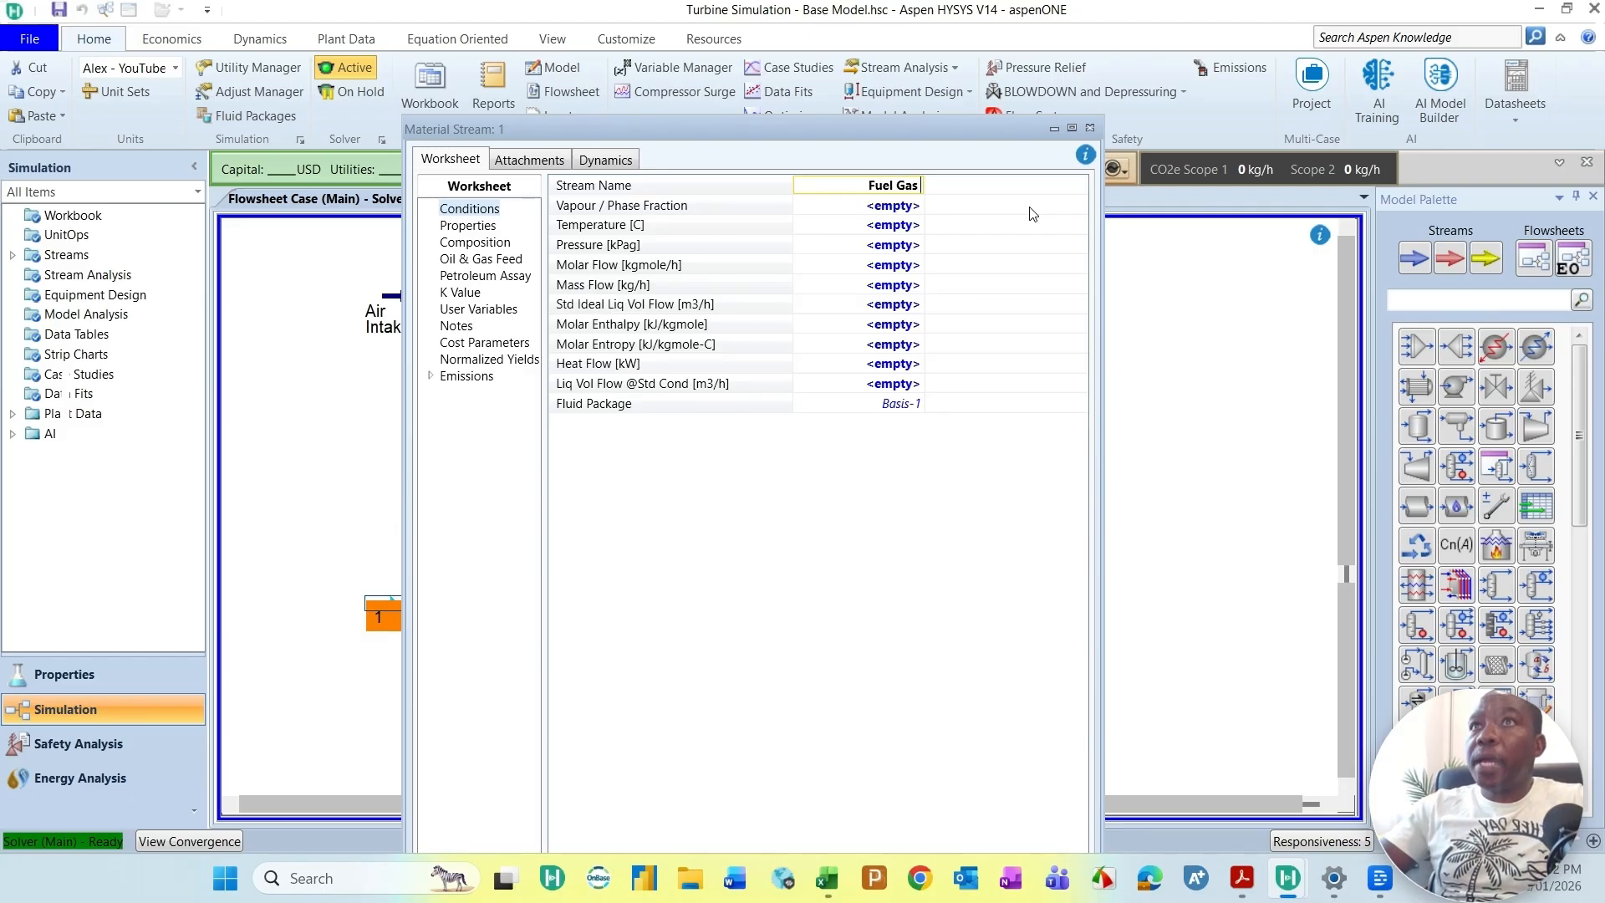
key("BackSpace")
key("BackSpace")
key("BackSpace")
key("BackSpace")
key("BackSpace")
key("BackSpace")
key("BackSpace")
key("BackSpace")
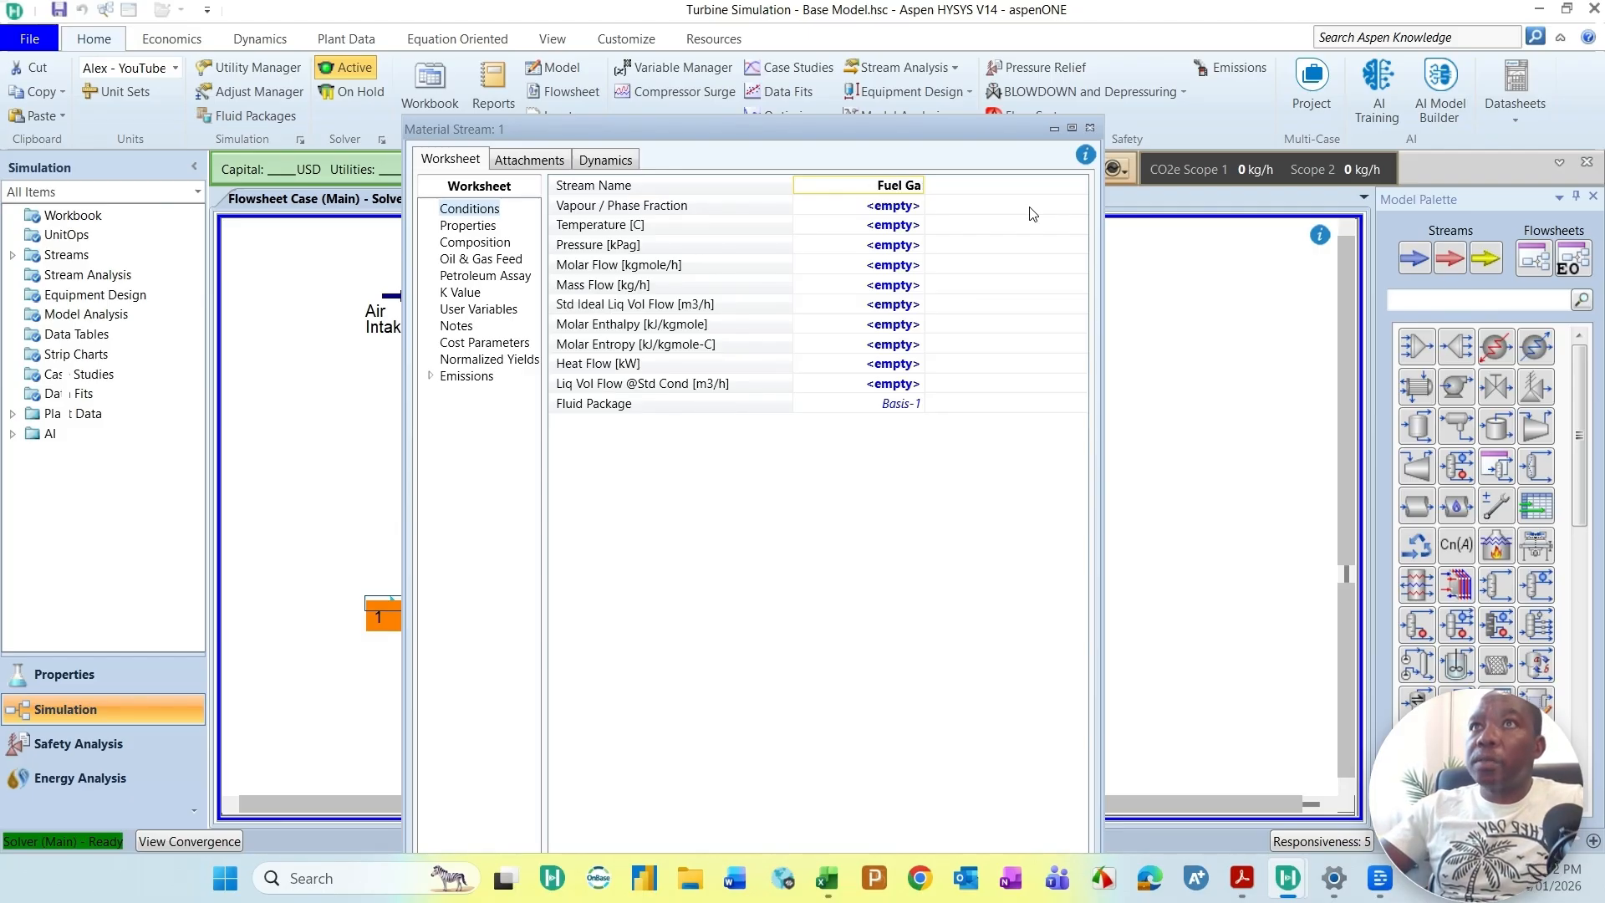
type("BL-Fue")
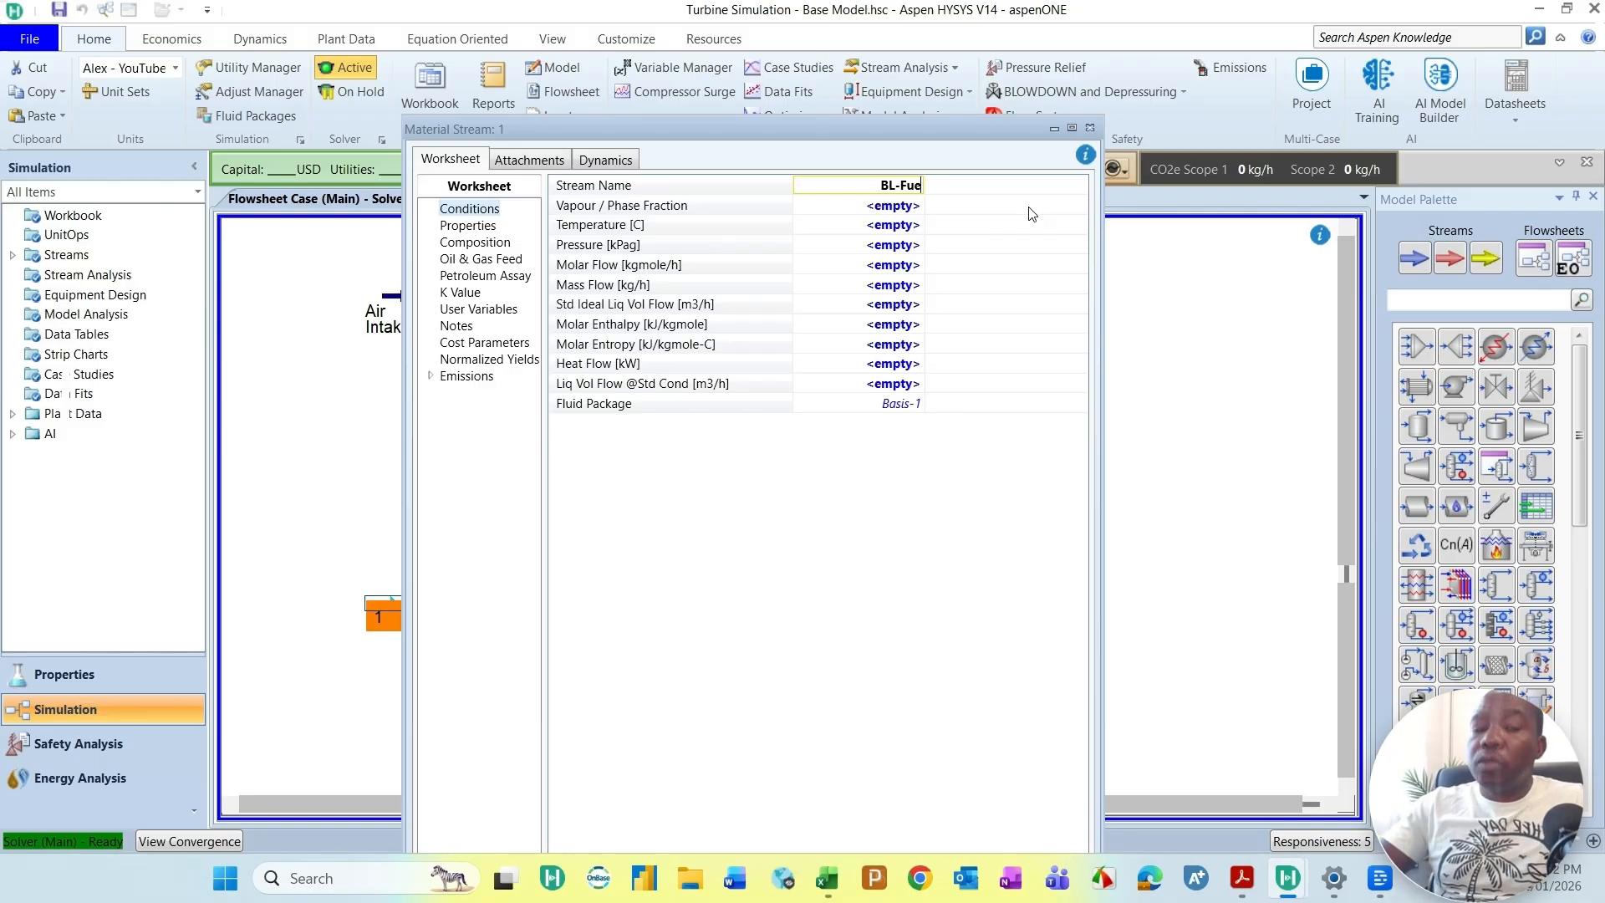
type("l")
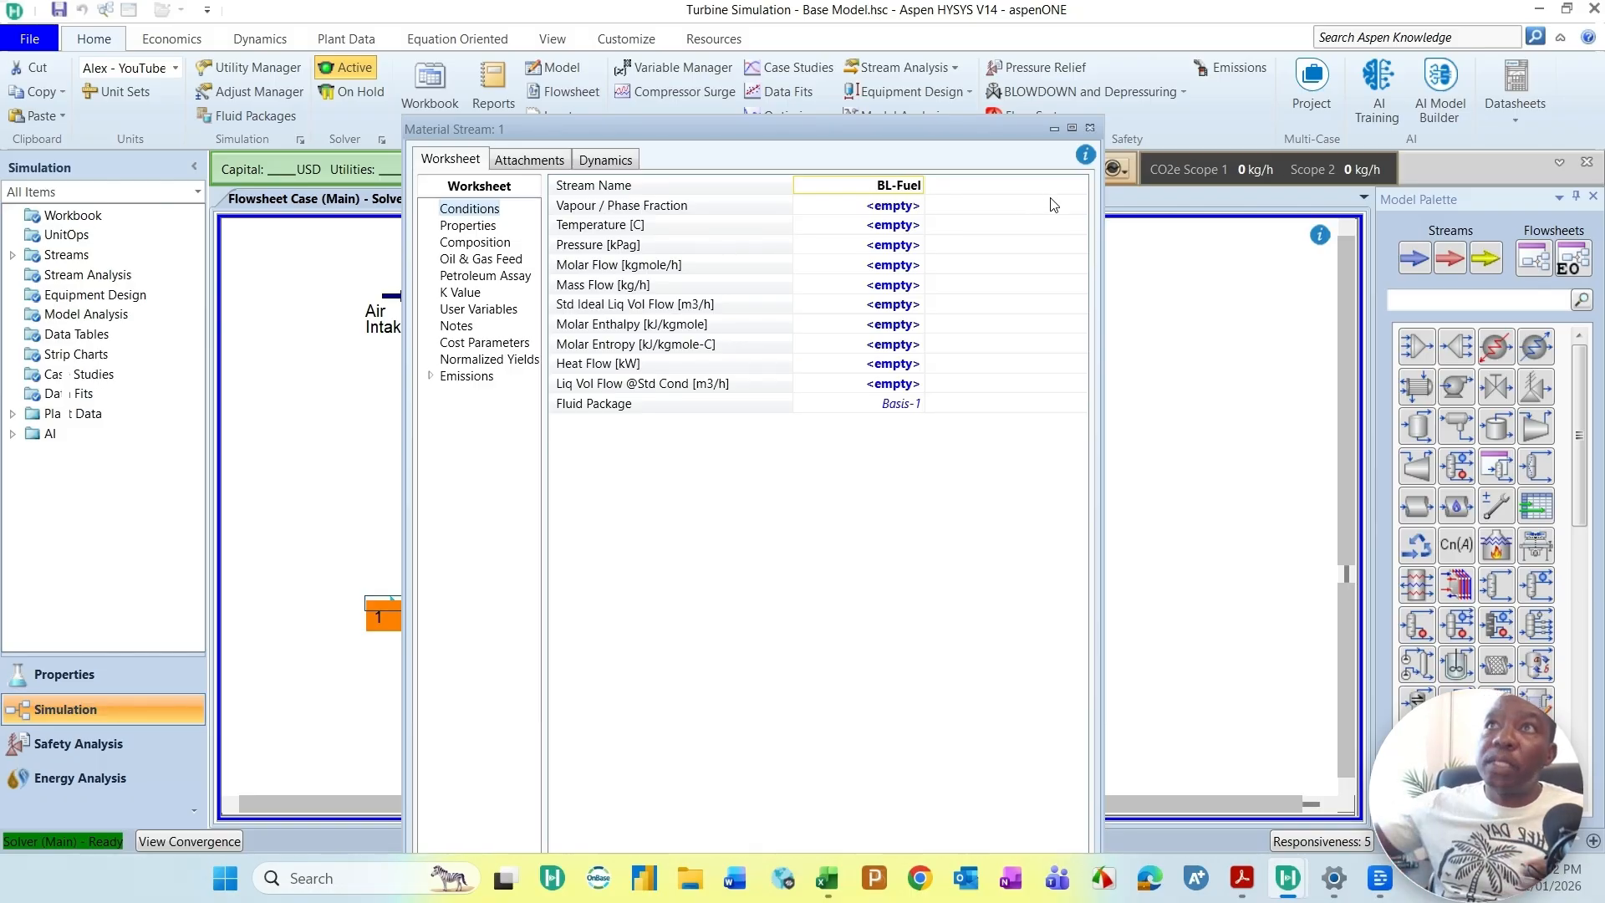
Step: Set the BL-Fuel stream's temperature to 15 °C and its pressure to 800 kPag
left_click(891, 228)
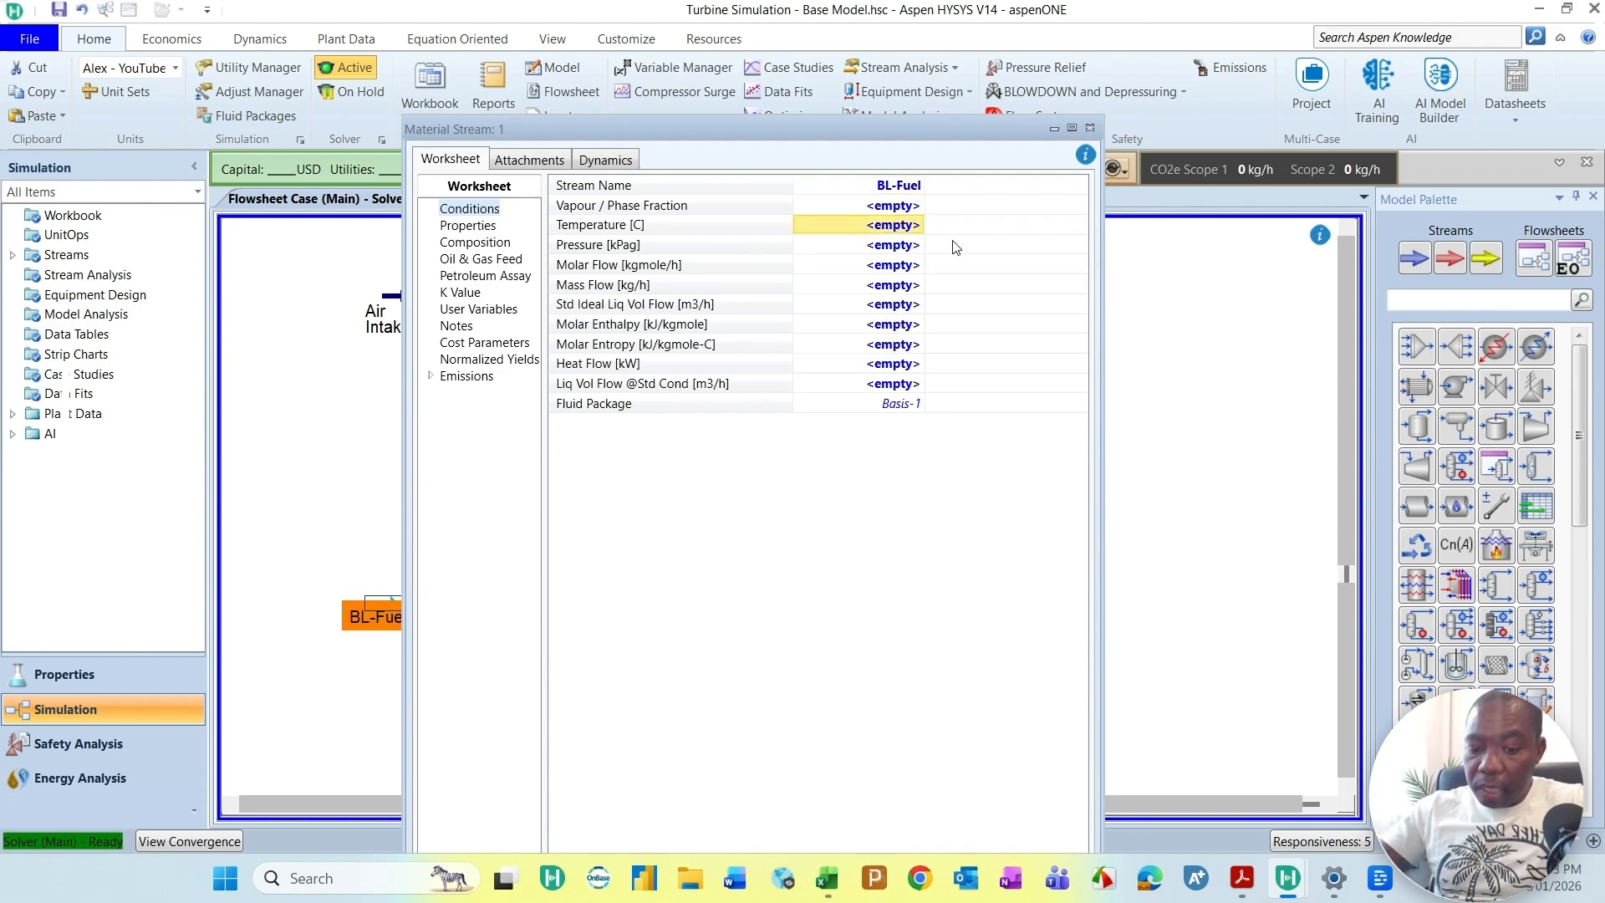
type("15")
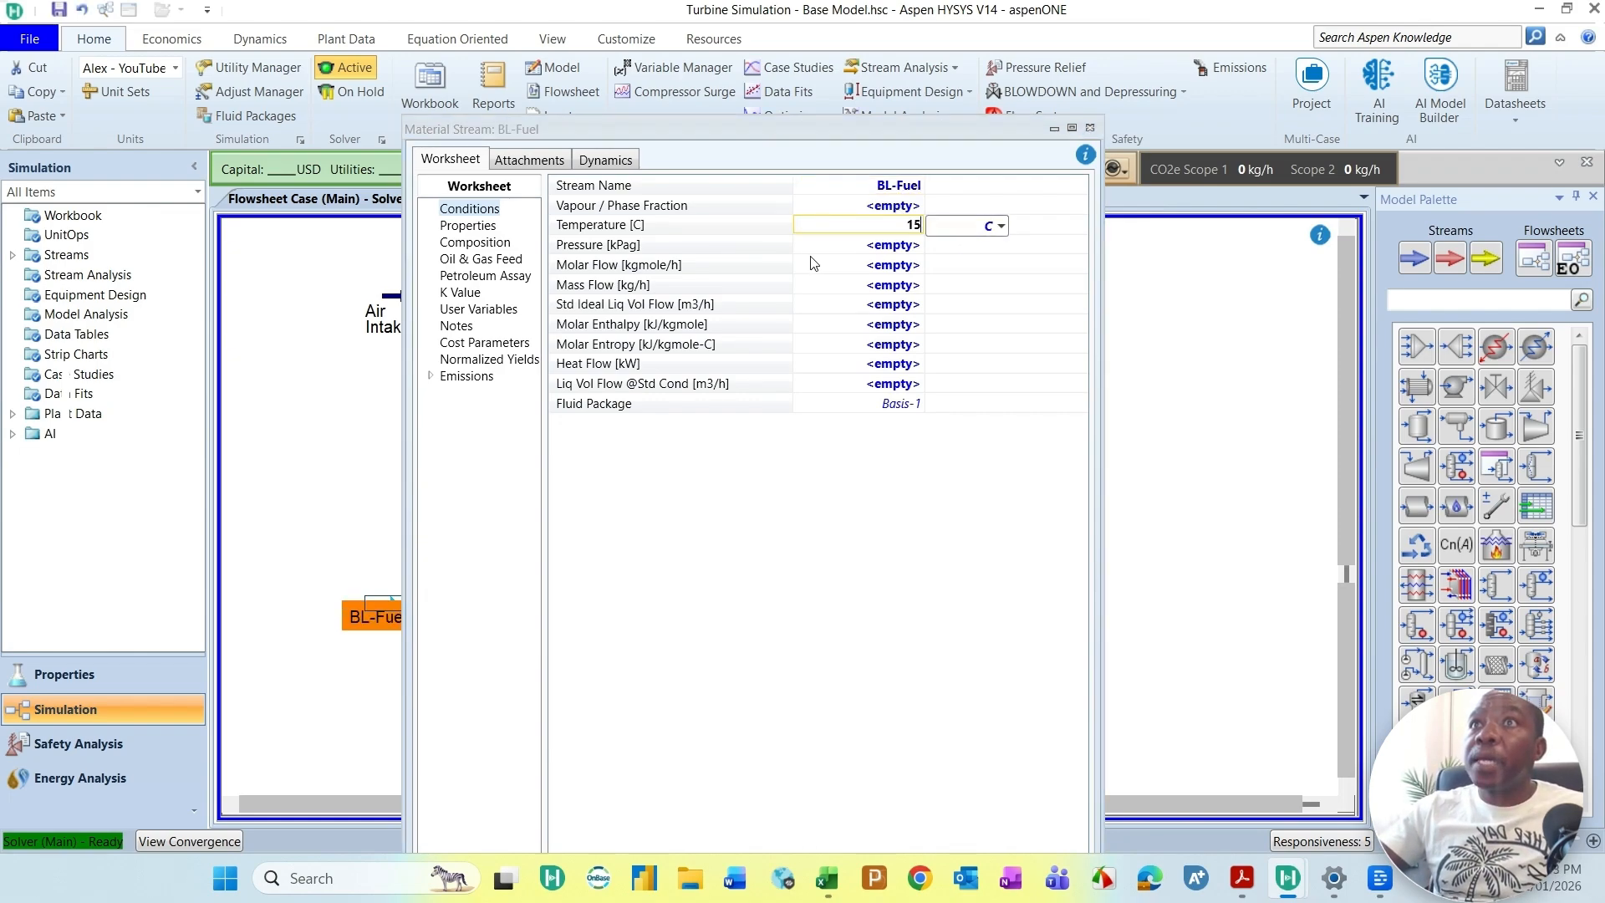
key("Return")
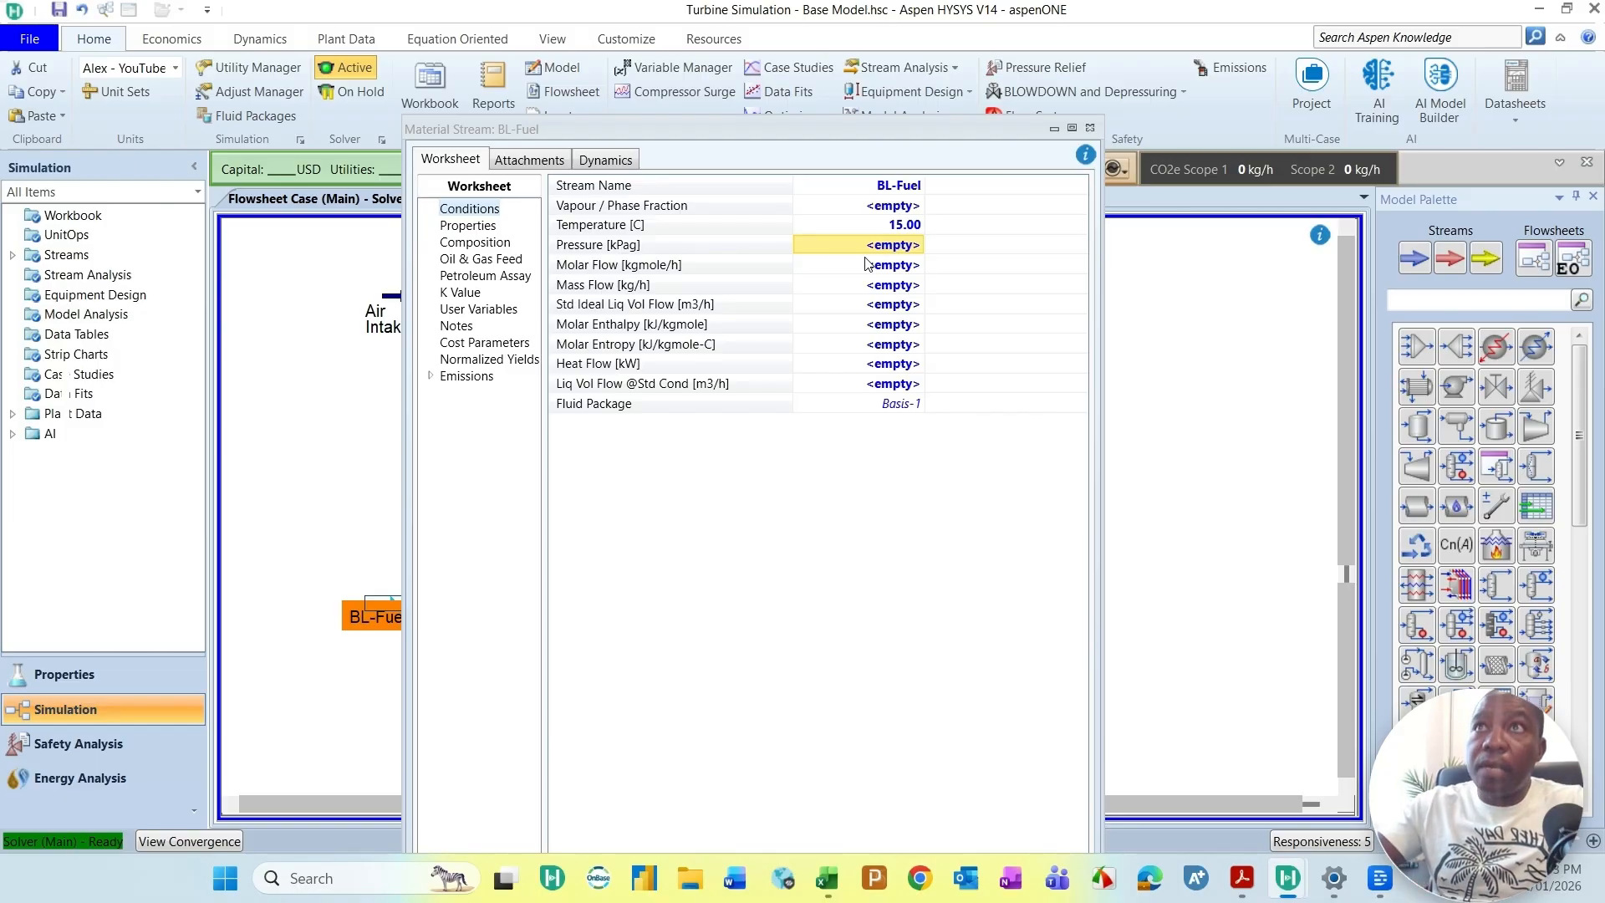
type("800")
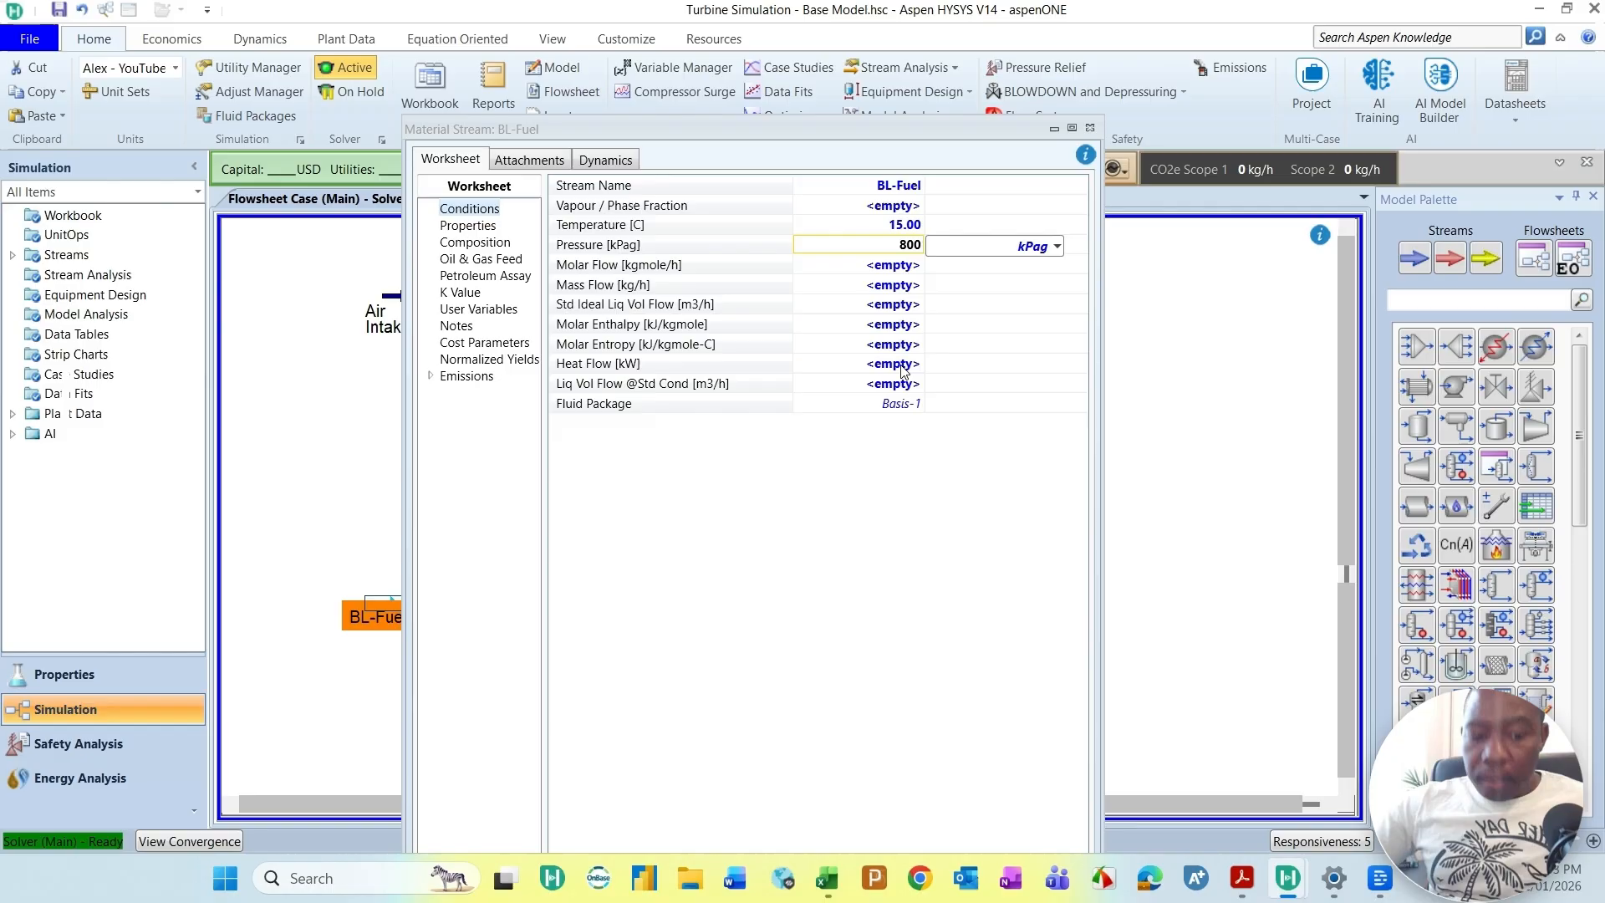
key("Return")
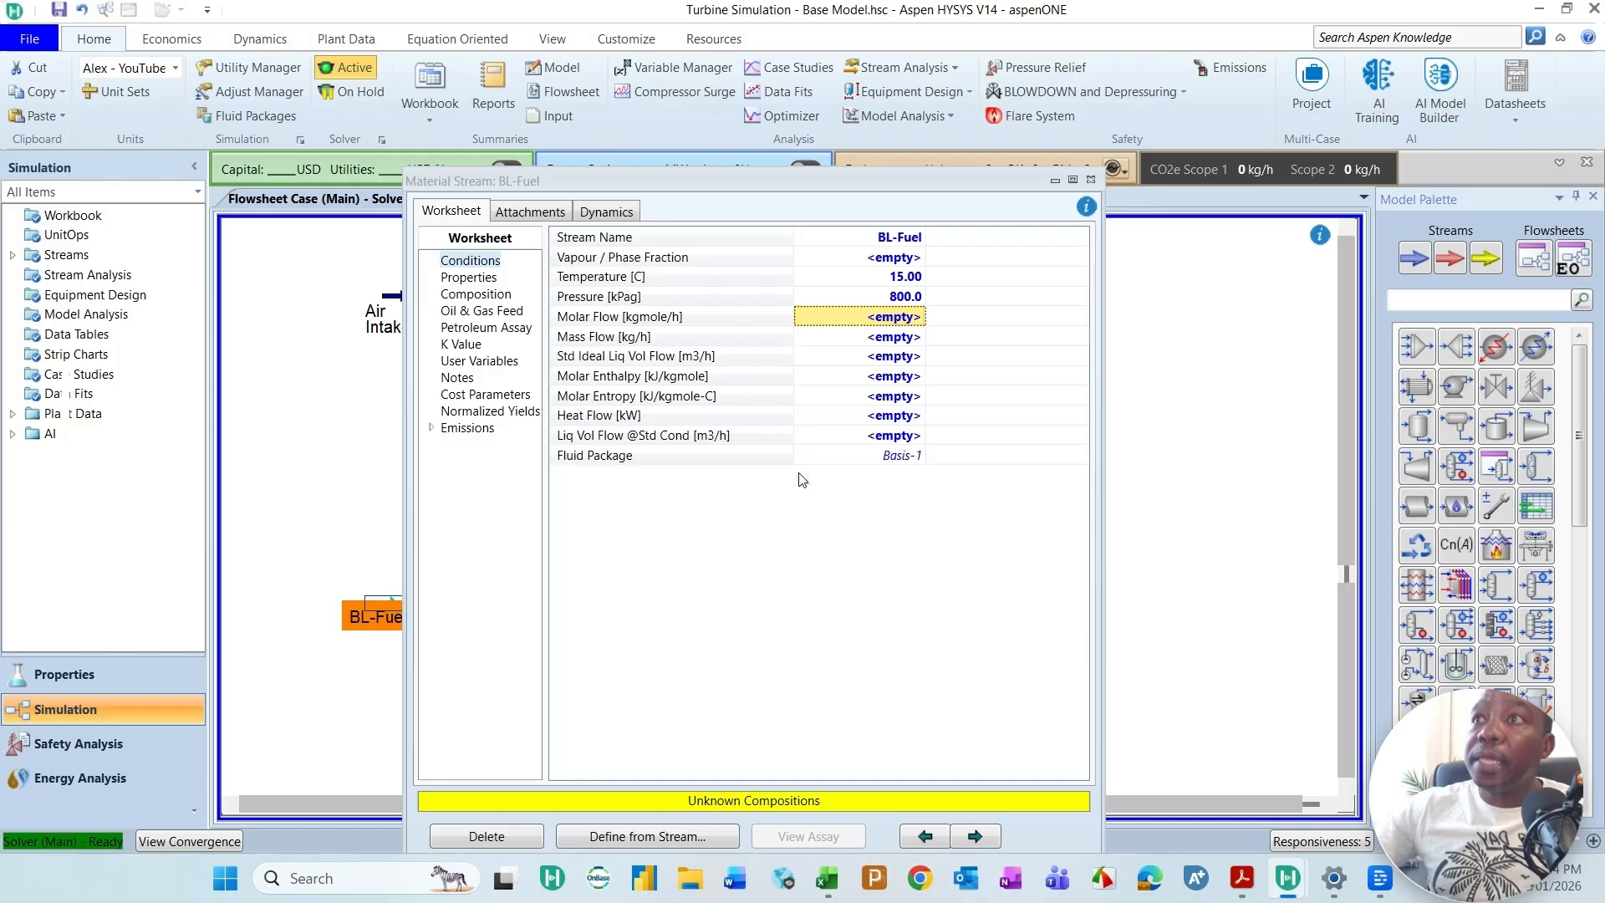
Step: Set the BL-Fuel liquid volume flow at standard conditions to 1 m3/h
left_click(863, 438)
type("1")
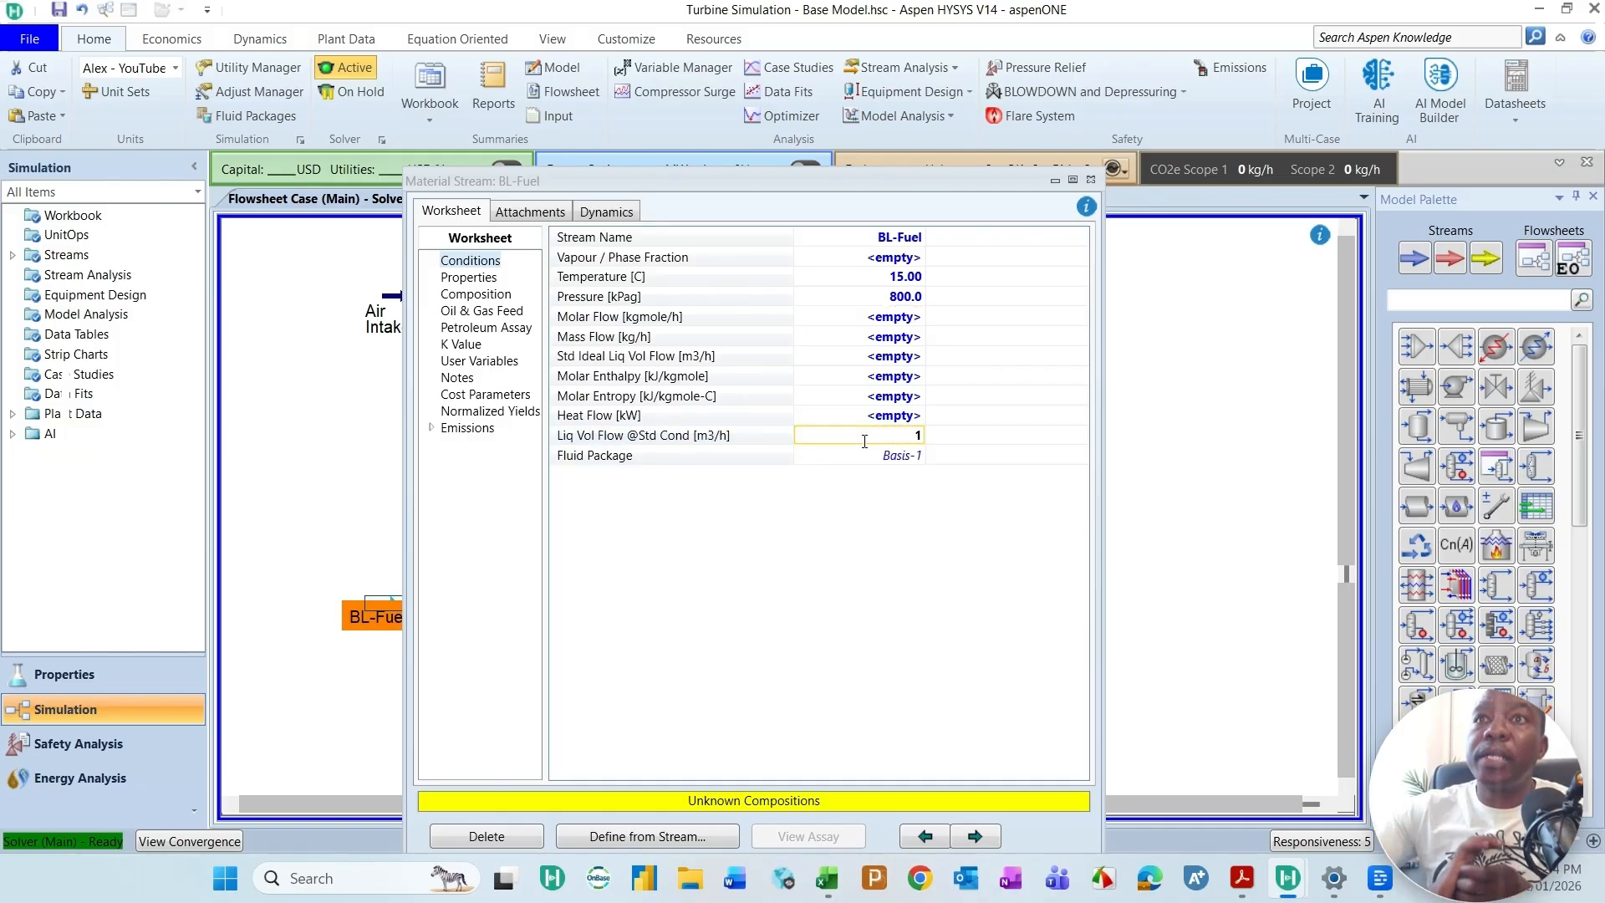
key("Return")
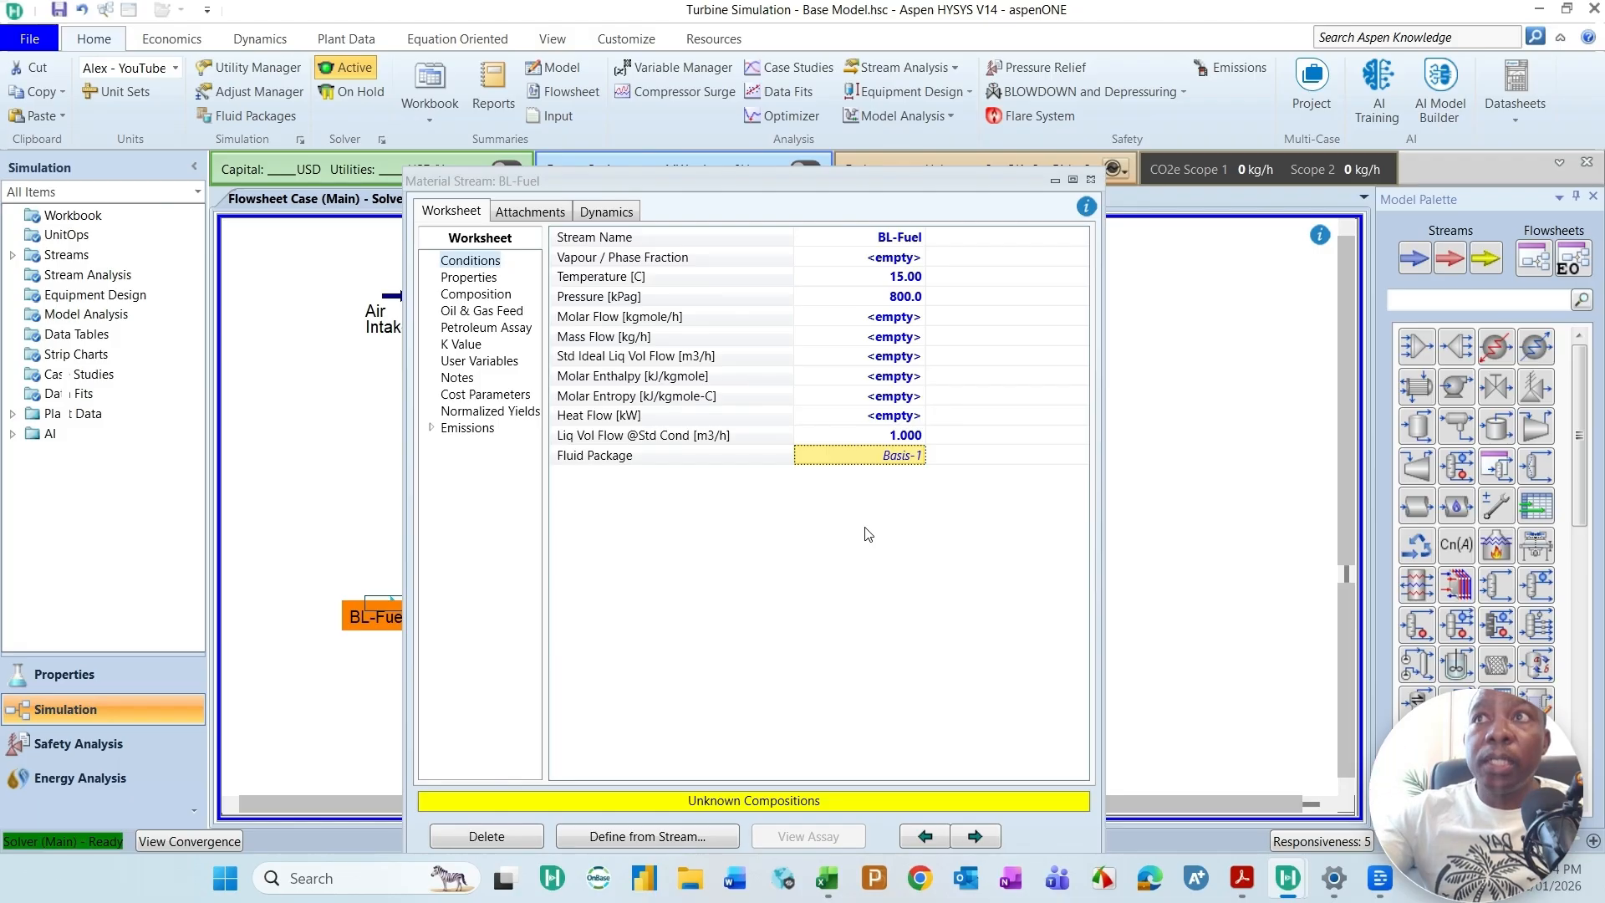
Step: Open the BL-Fuel composition and arrange it side by side with the Fuel Gas Composition sheet in Excel
left_click(476, 298)
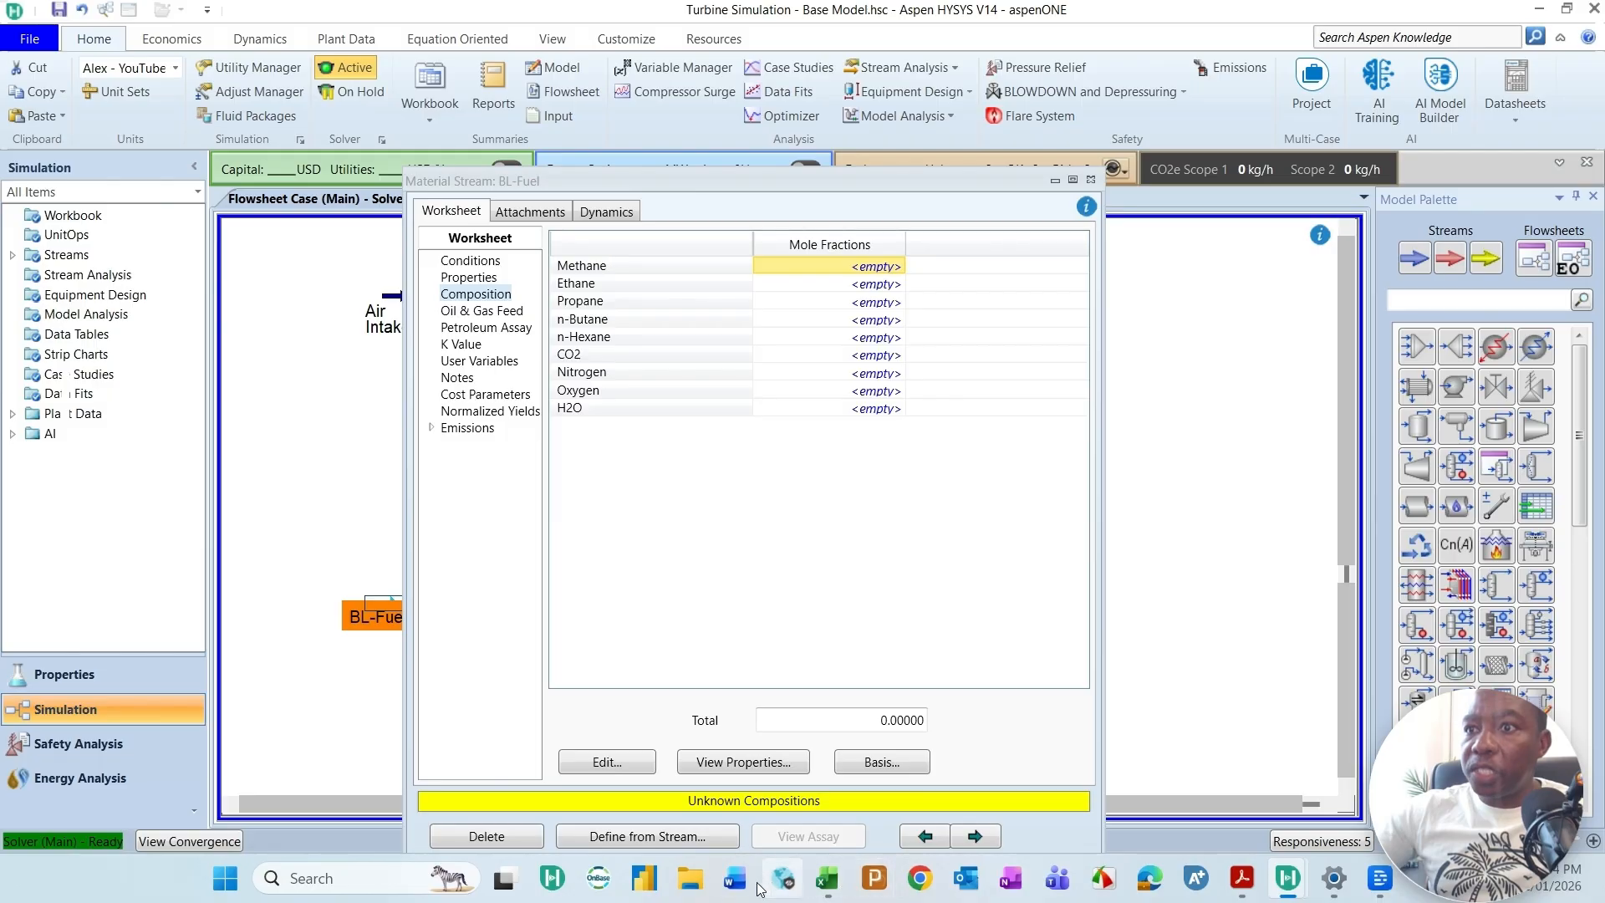
left_click(830, 880)
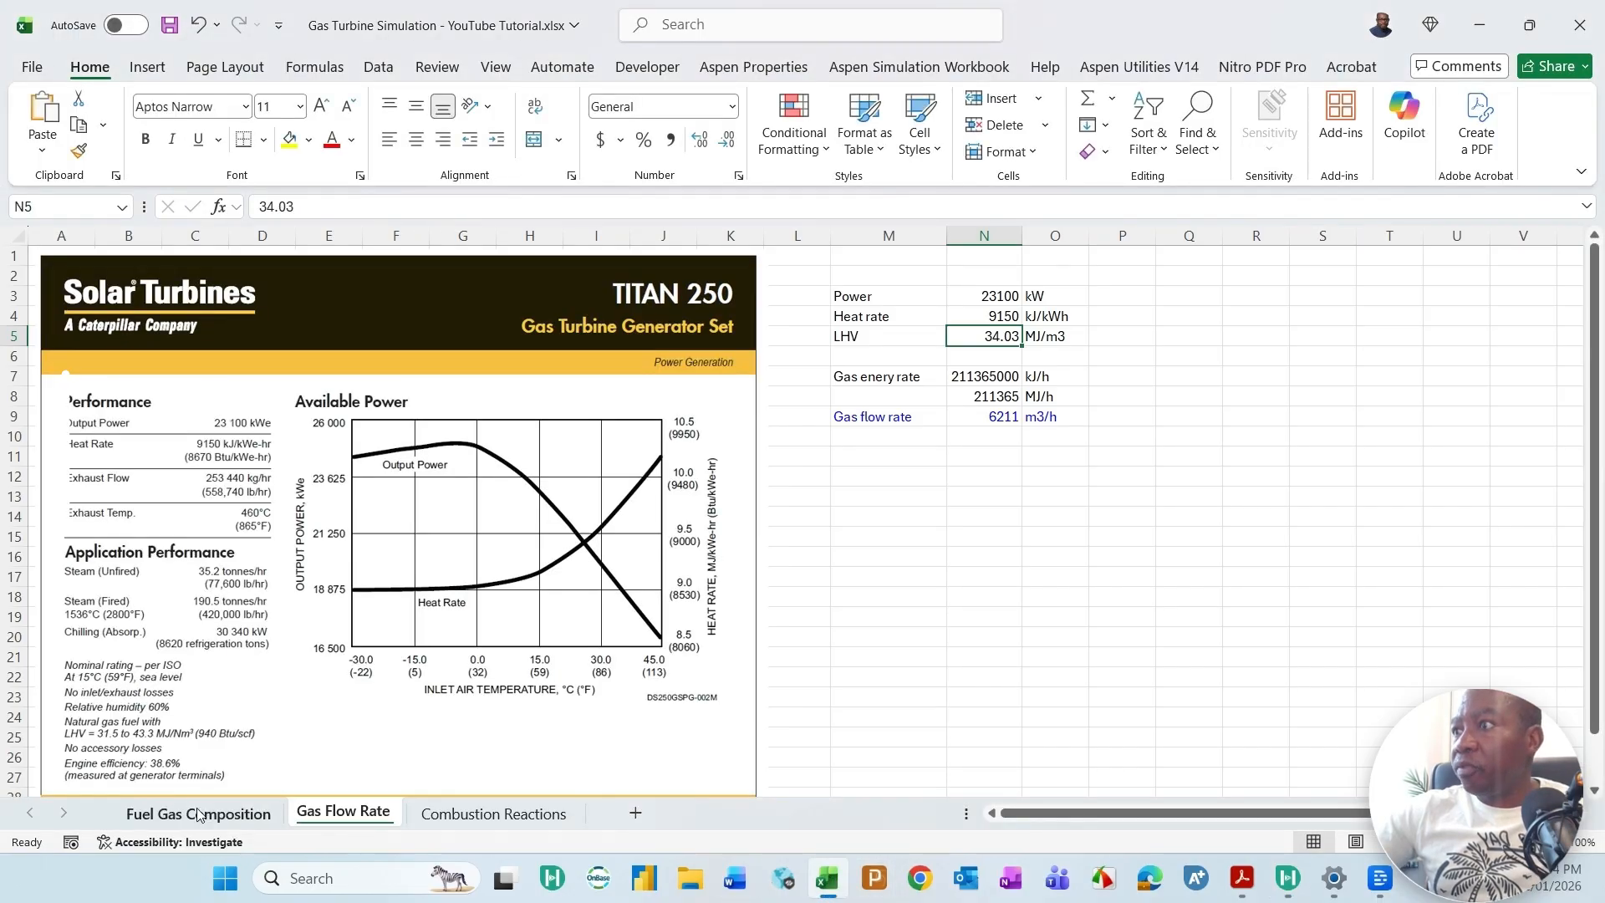
left_click(201, 812)
double_click(1103, 36)
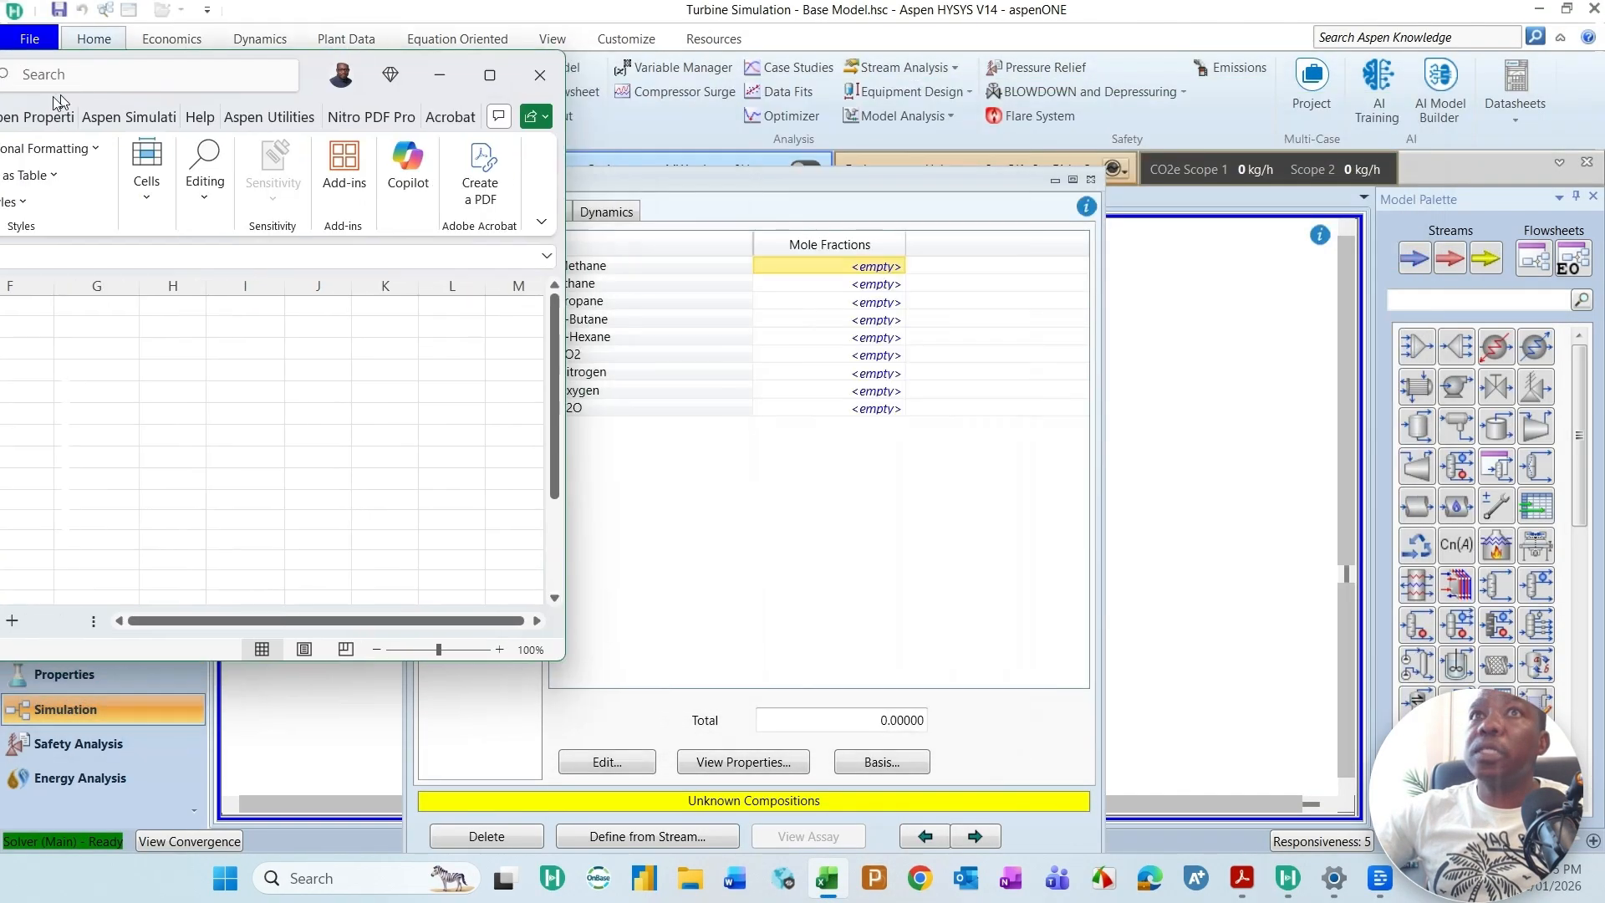
left_click_drag(243, 133, 1283, 211)
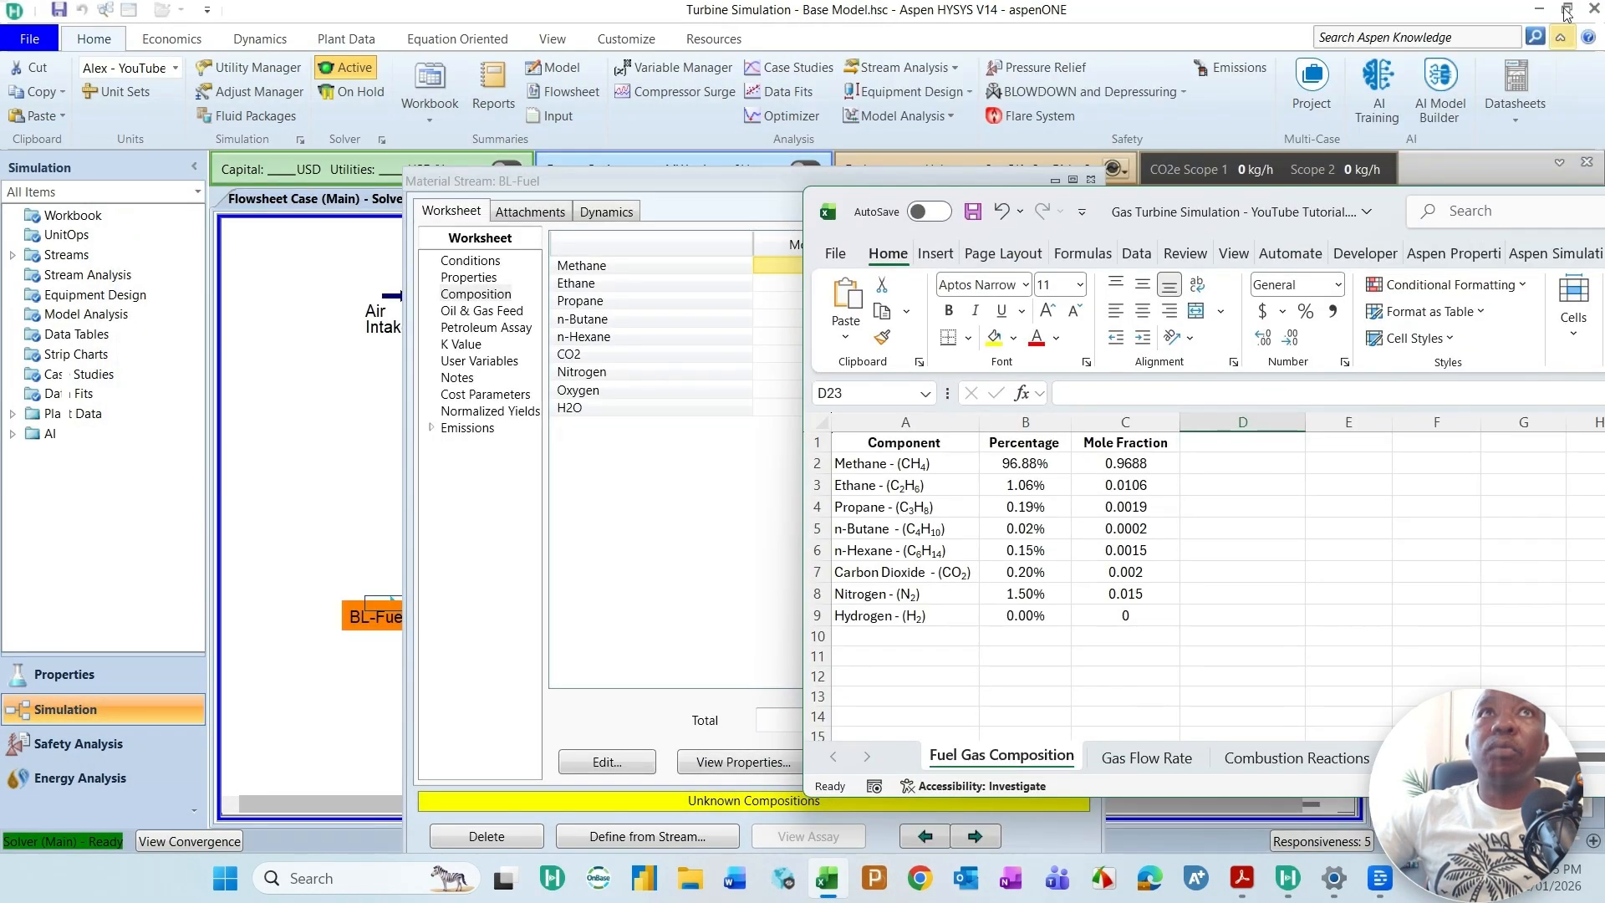
left_click(1564, 15)
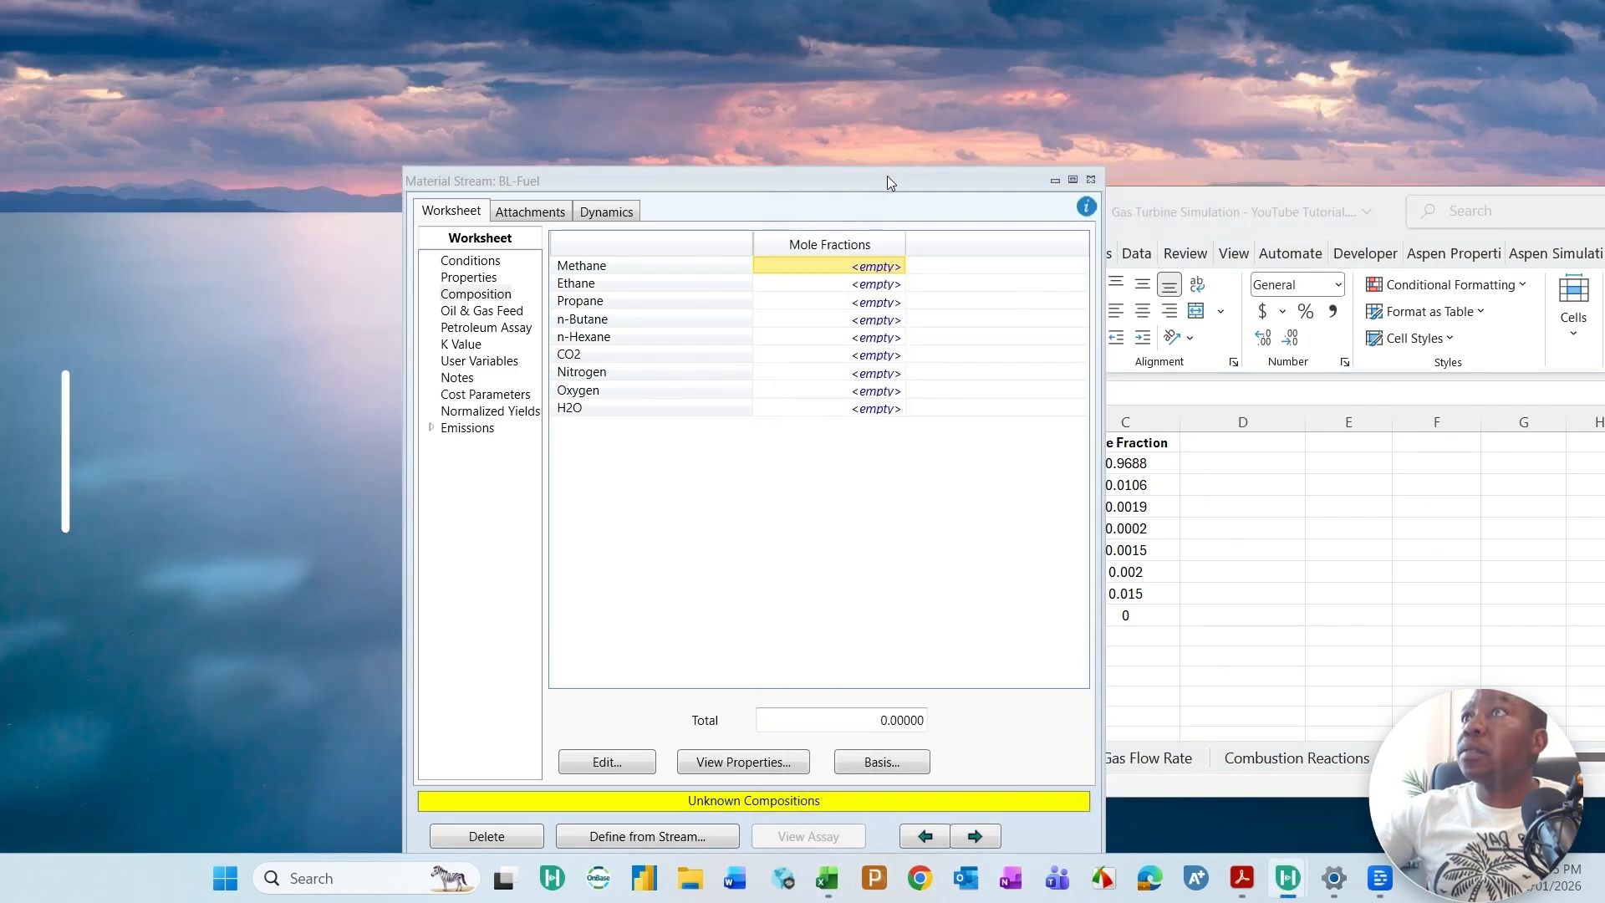
left_click_drag(563, 181, 243, 98)
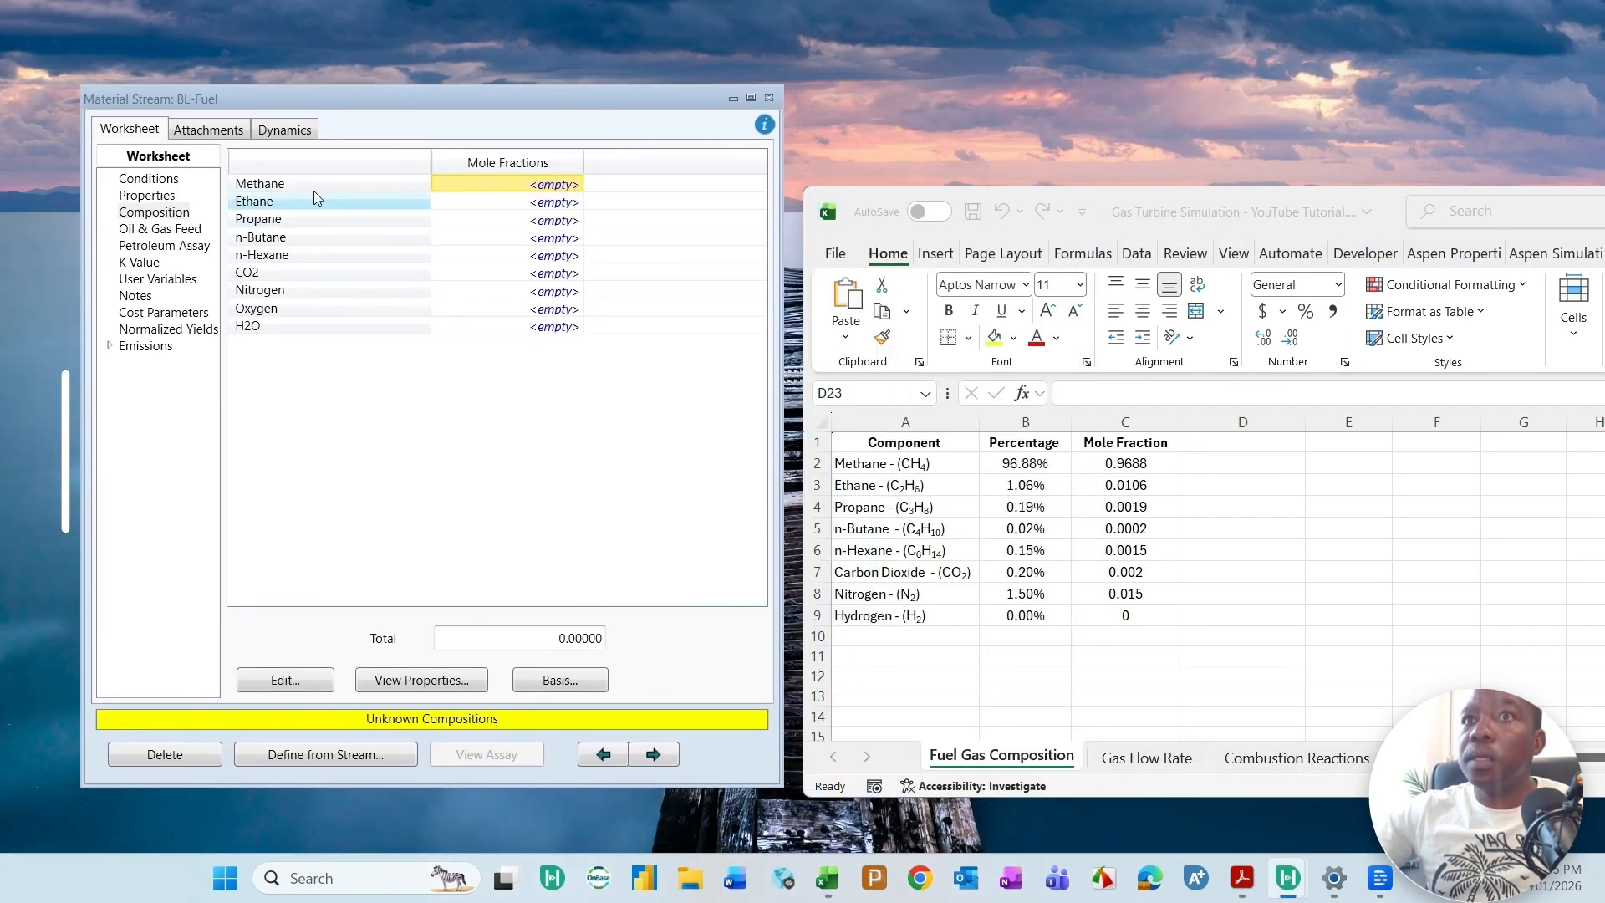
Step: Copy the mole fractions from methane to nitrogen, cells C2:C8, in the Fuel Gas Composition sheet
left_click(1130, 465)
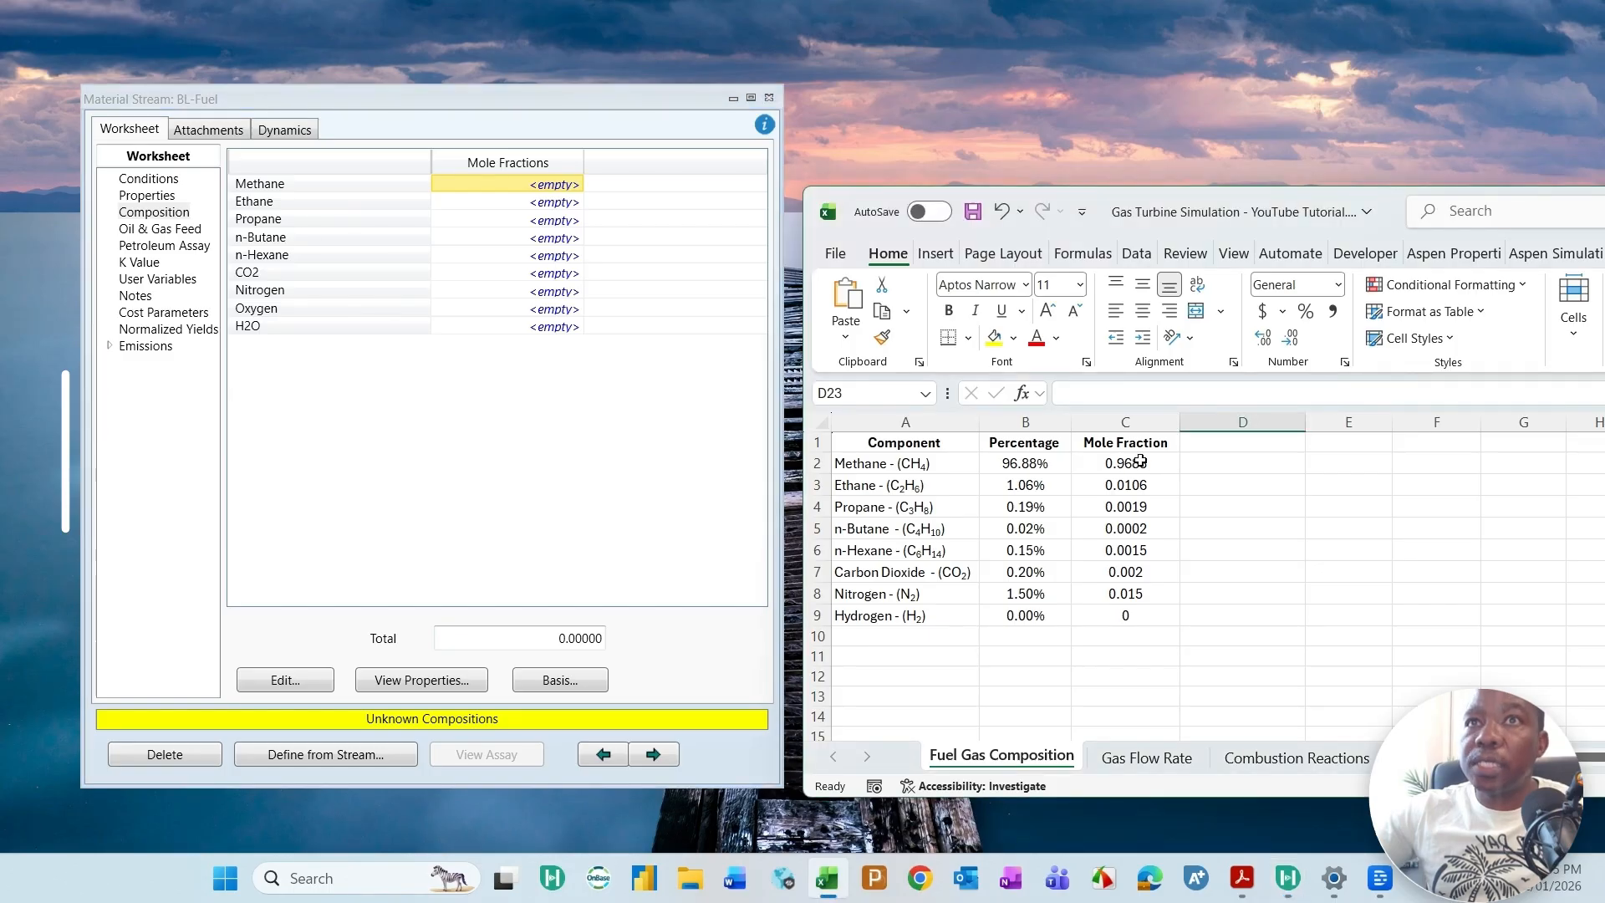
left_click_drag(1136, 476, 1135, 595)
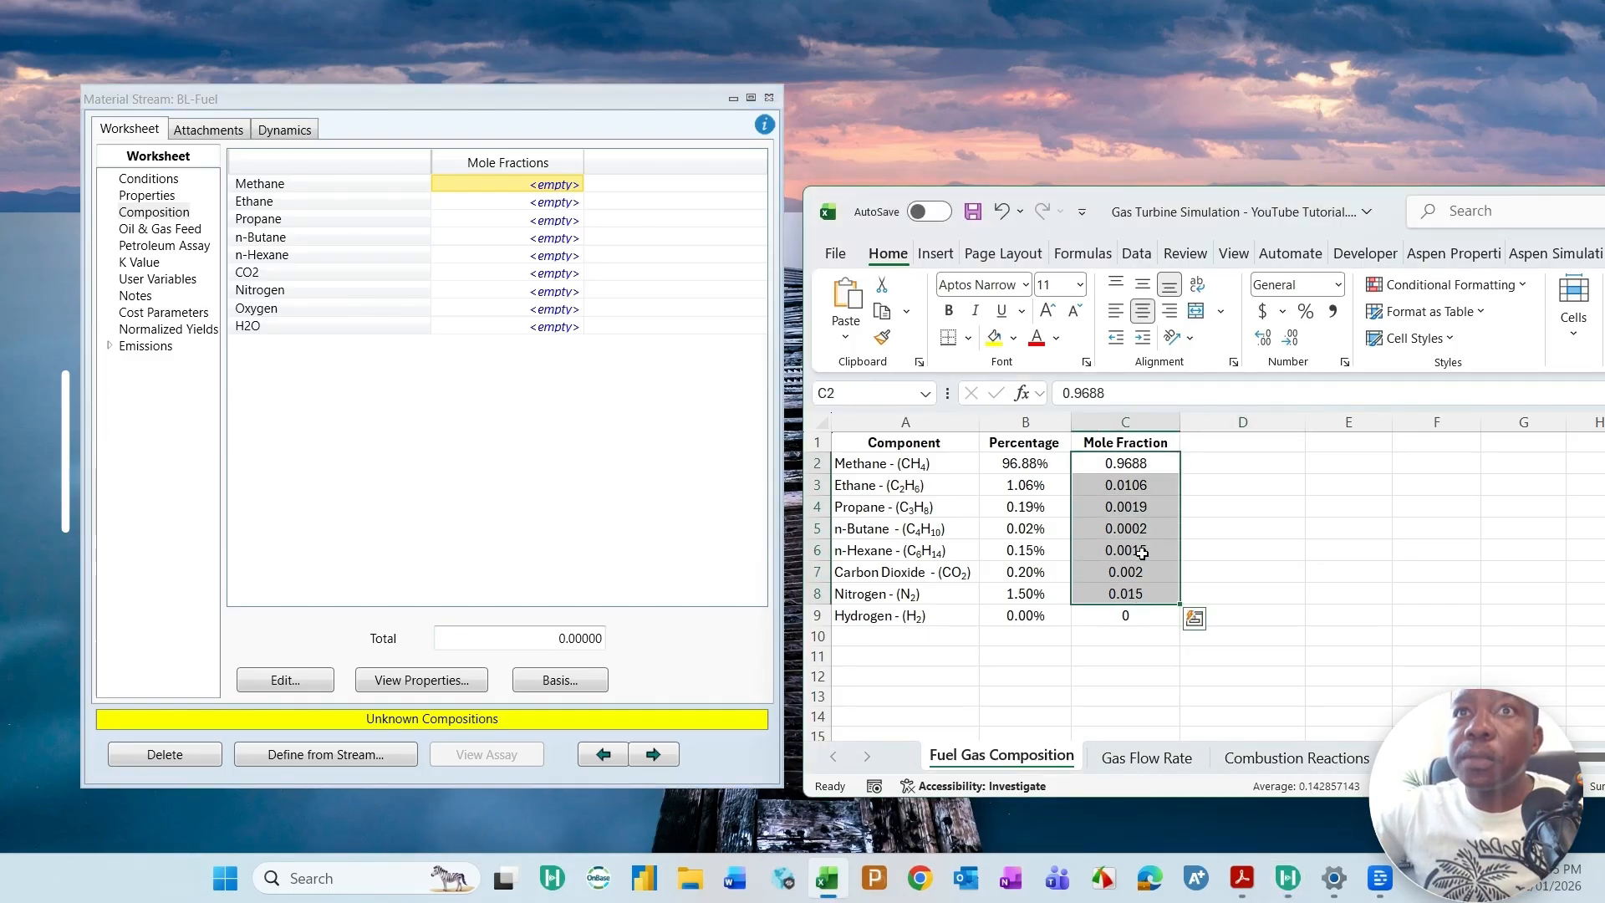
right_click(1162, 505)
left_click(1193, 203)
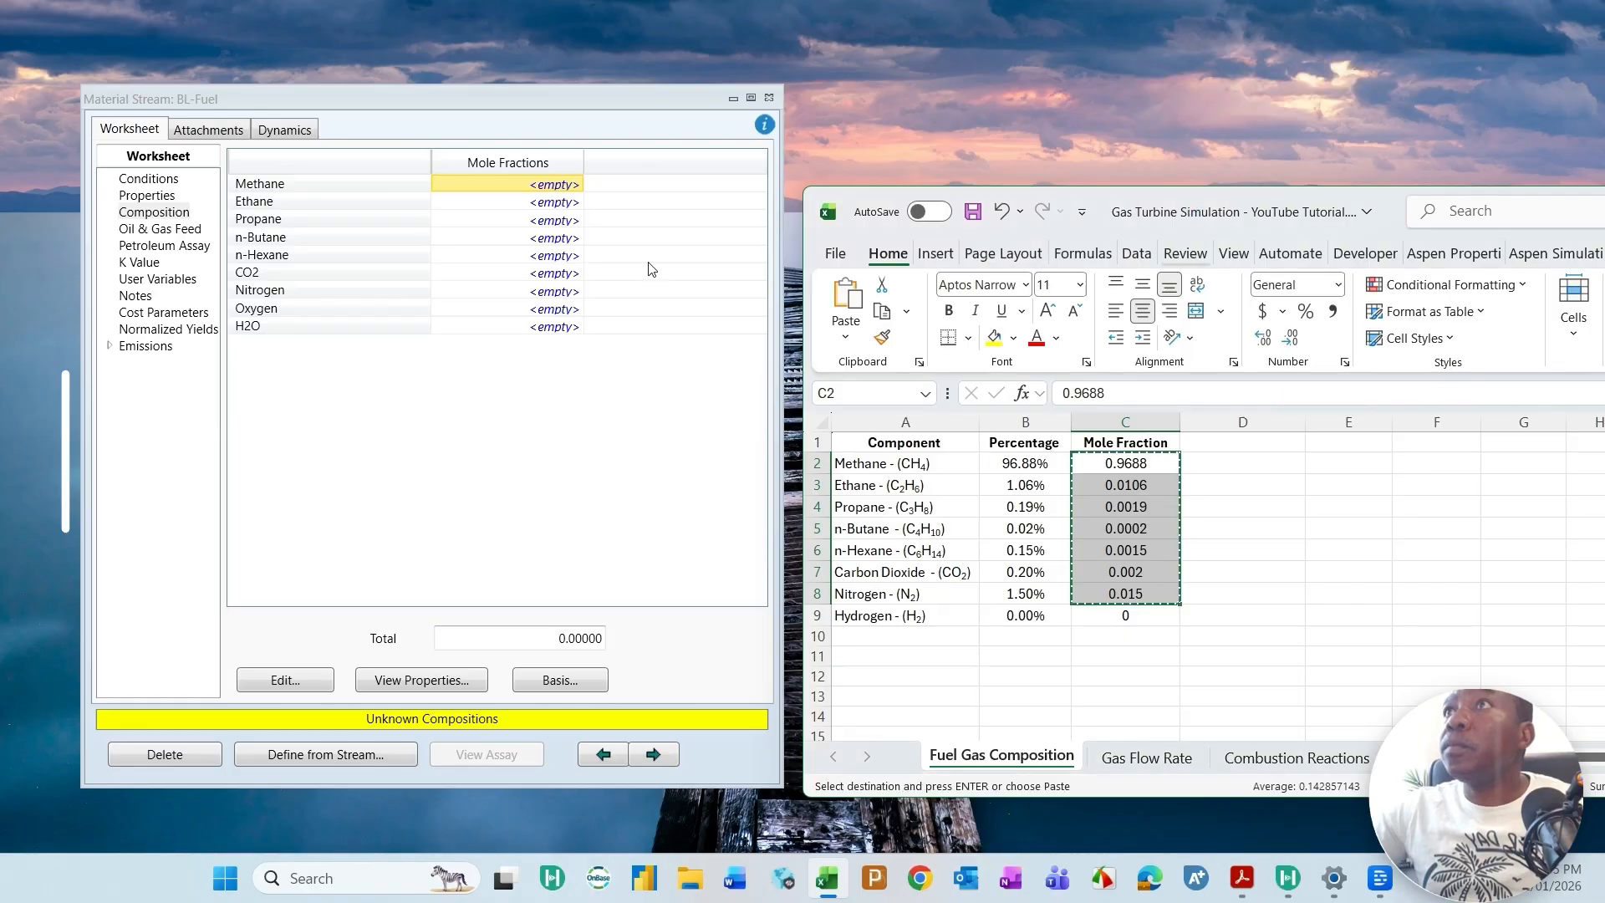
Step: Paste the copied mole fractions into the BL-Fuel input composition in Aspen HYSYS, starting at methane
left_click(577, 209)
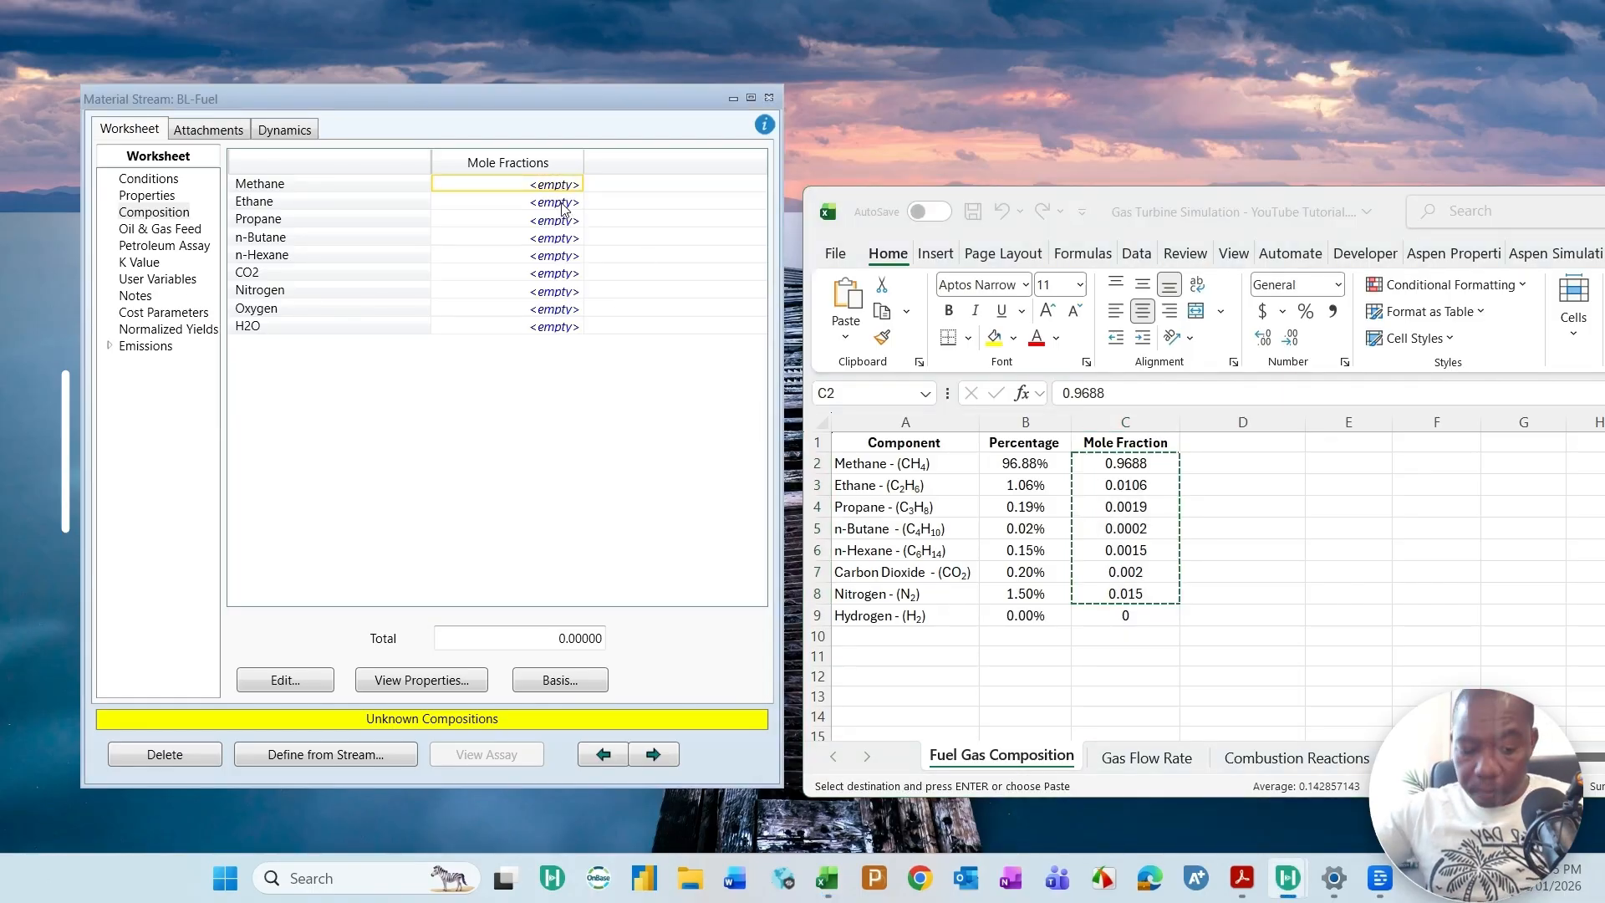
key("ctrl+v")
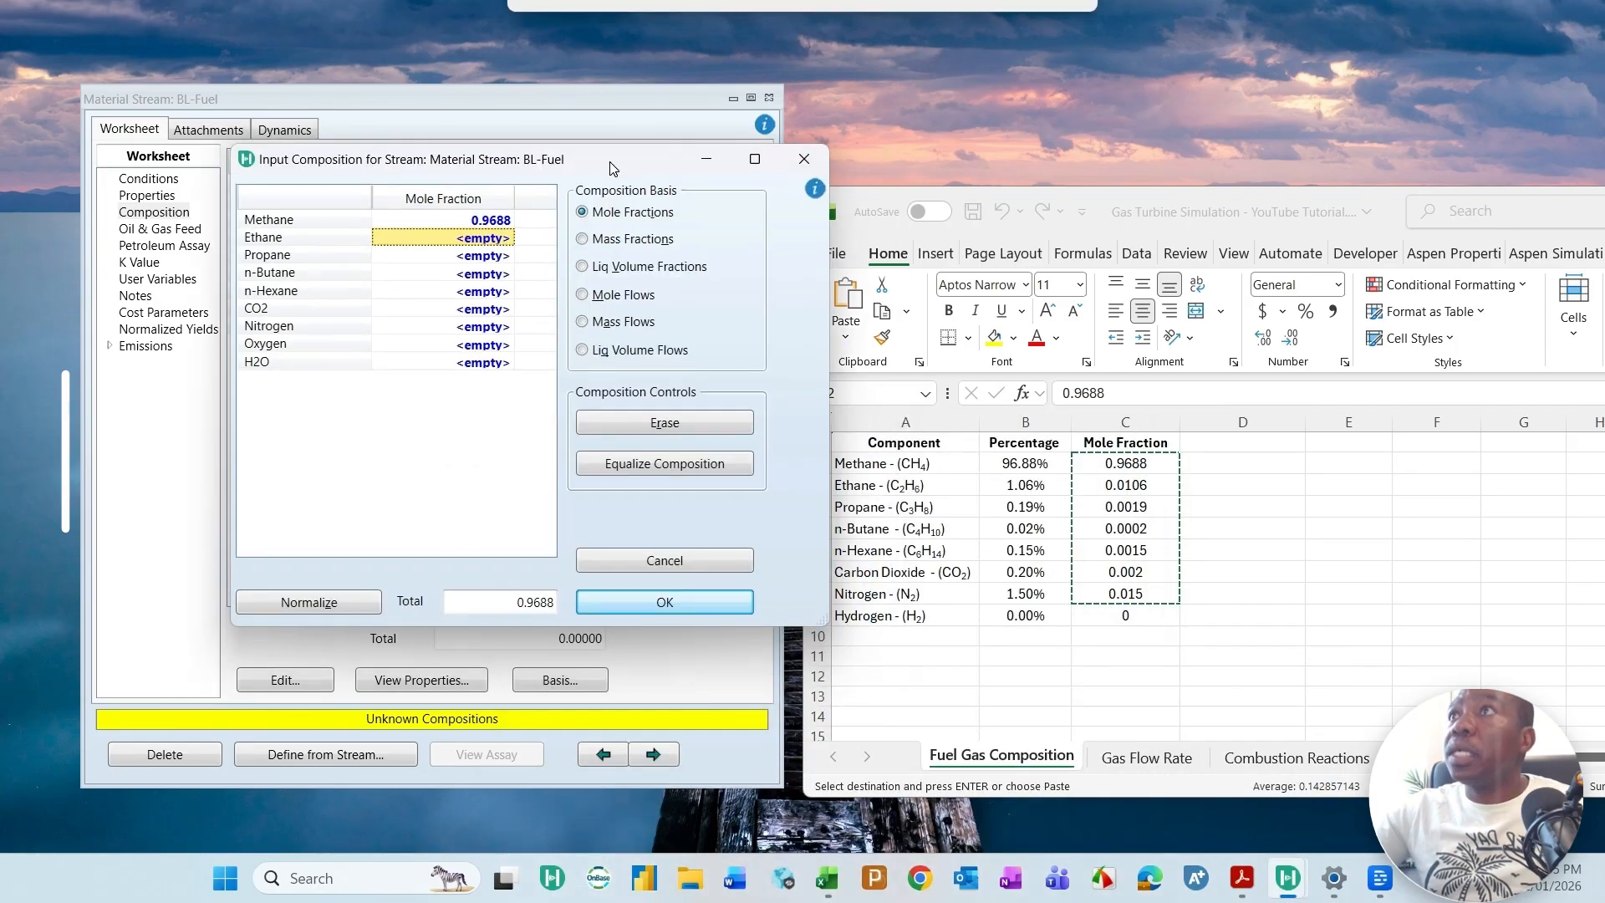
left_click(498, 221)
key("ctrl+v")
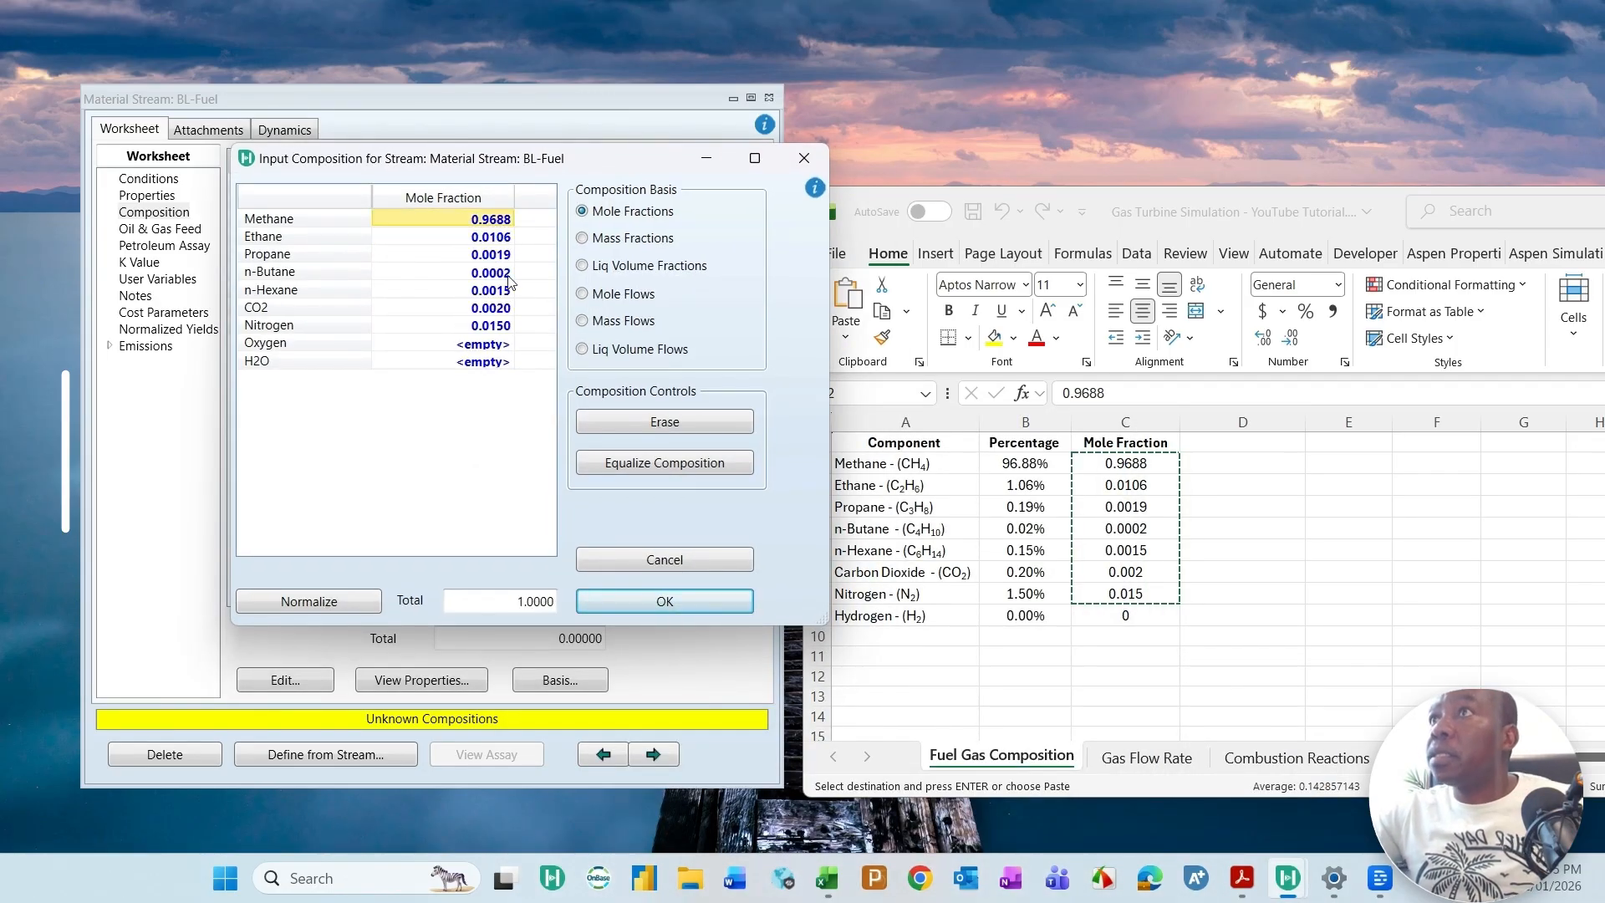
Step: Set the oxygen and H2O mole fractions of the BL-Fuel stream to 0 and accept the composition
left_click(498, 346)
type("0")
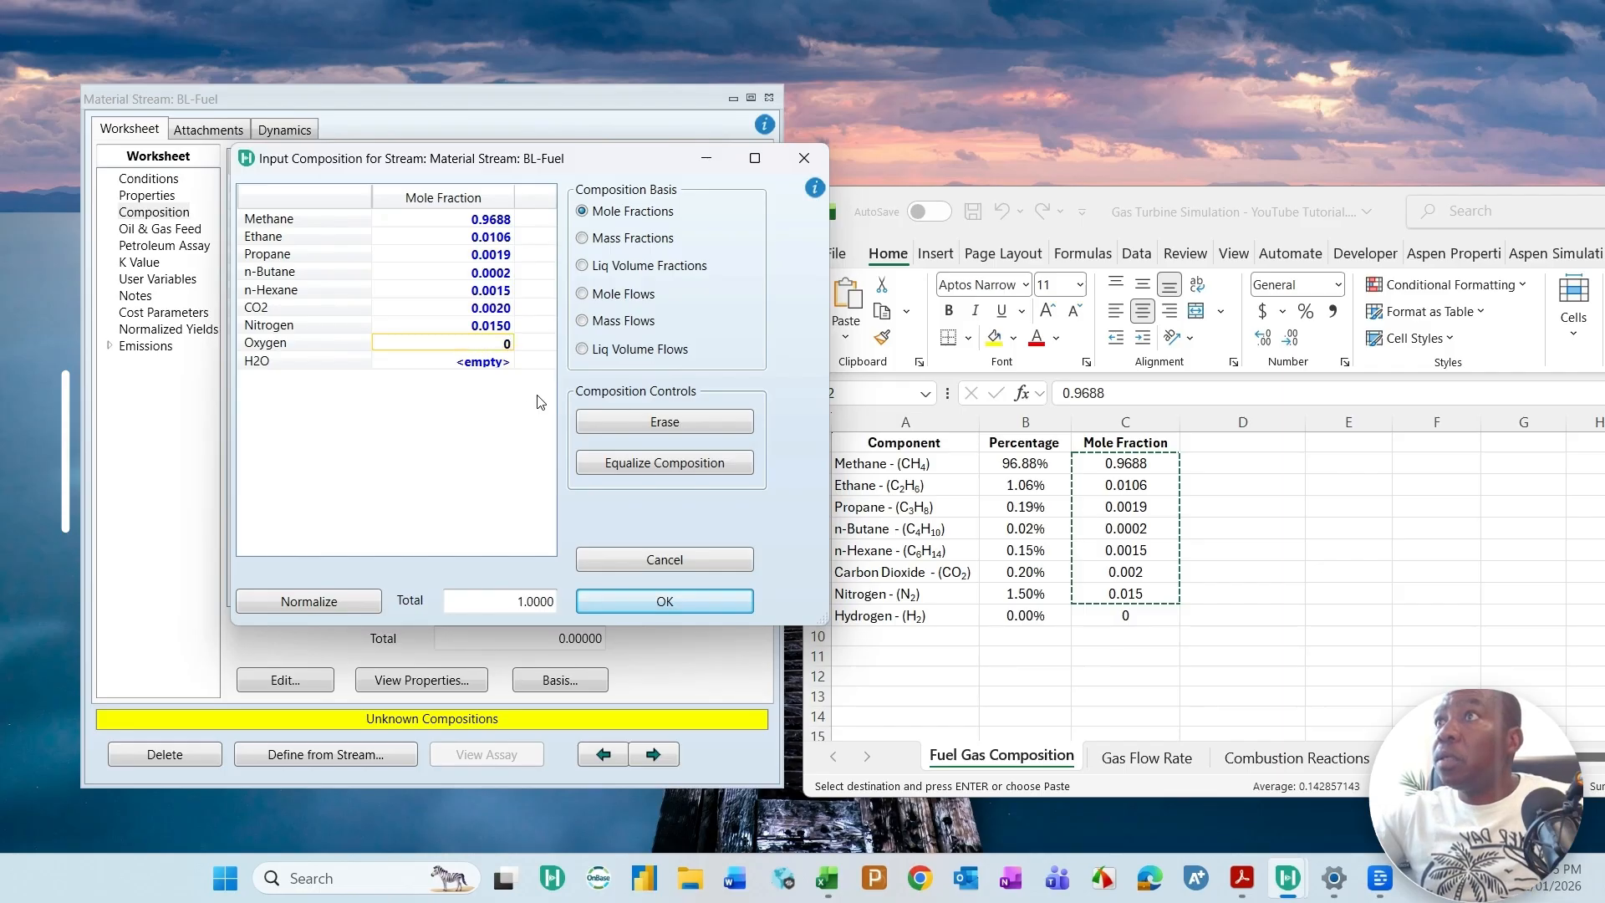
left_click(490, 360)
type("0")
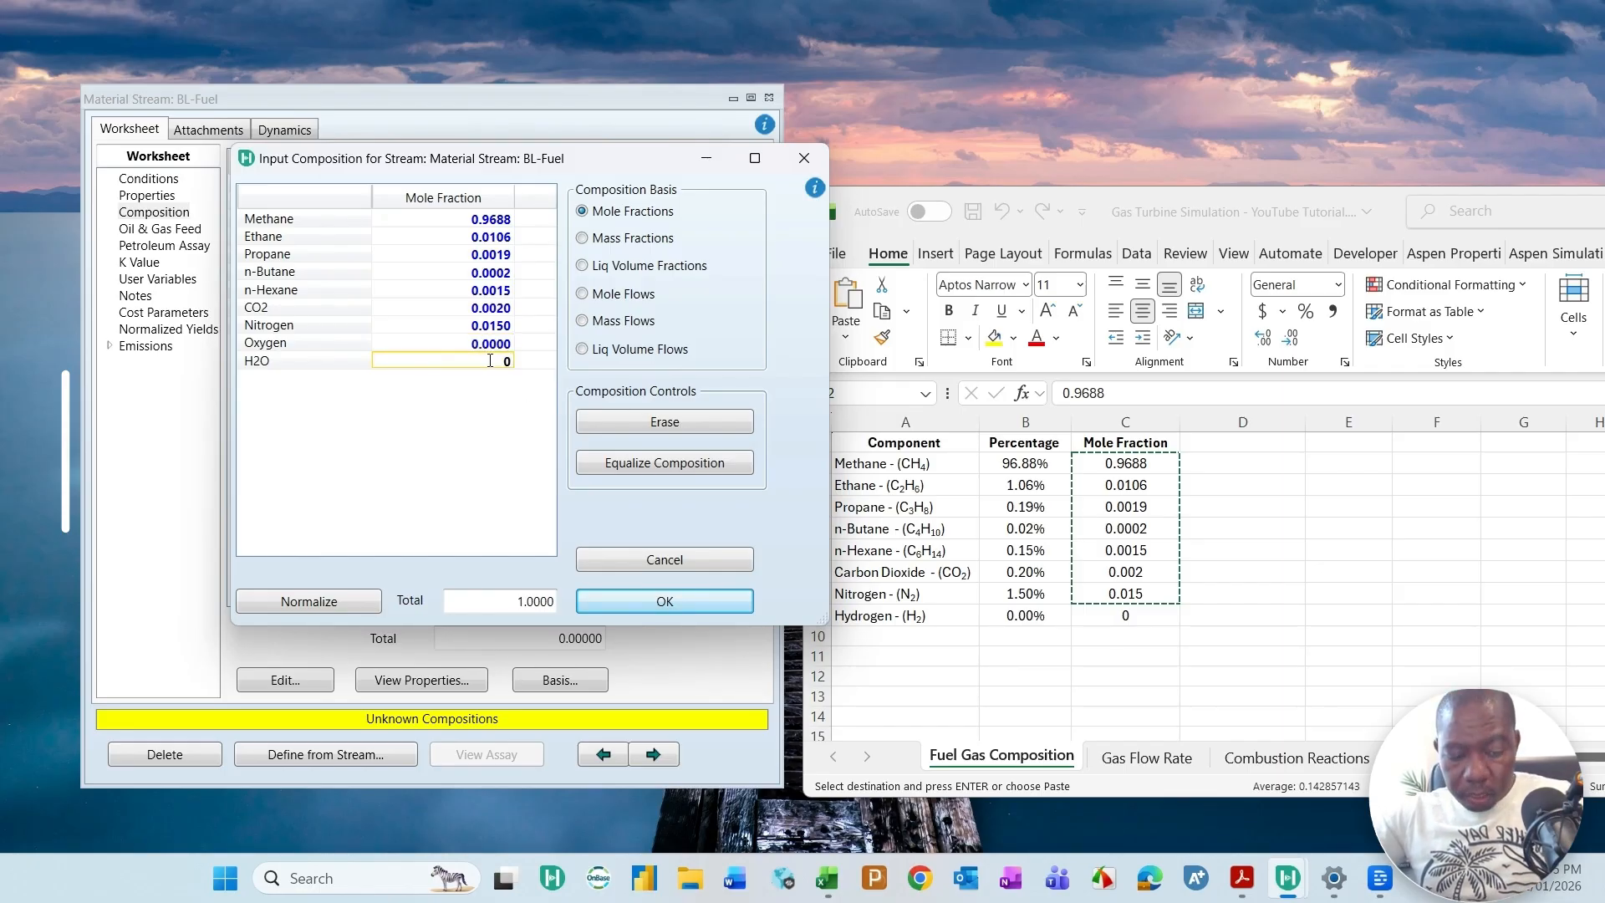
key("Return")
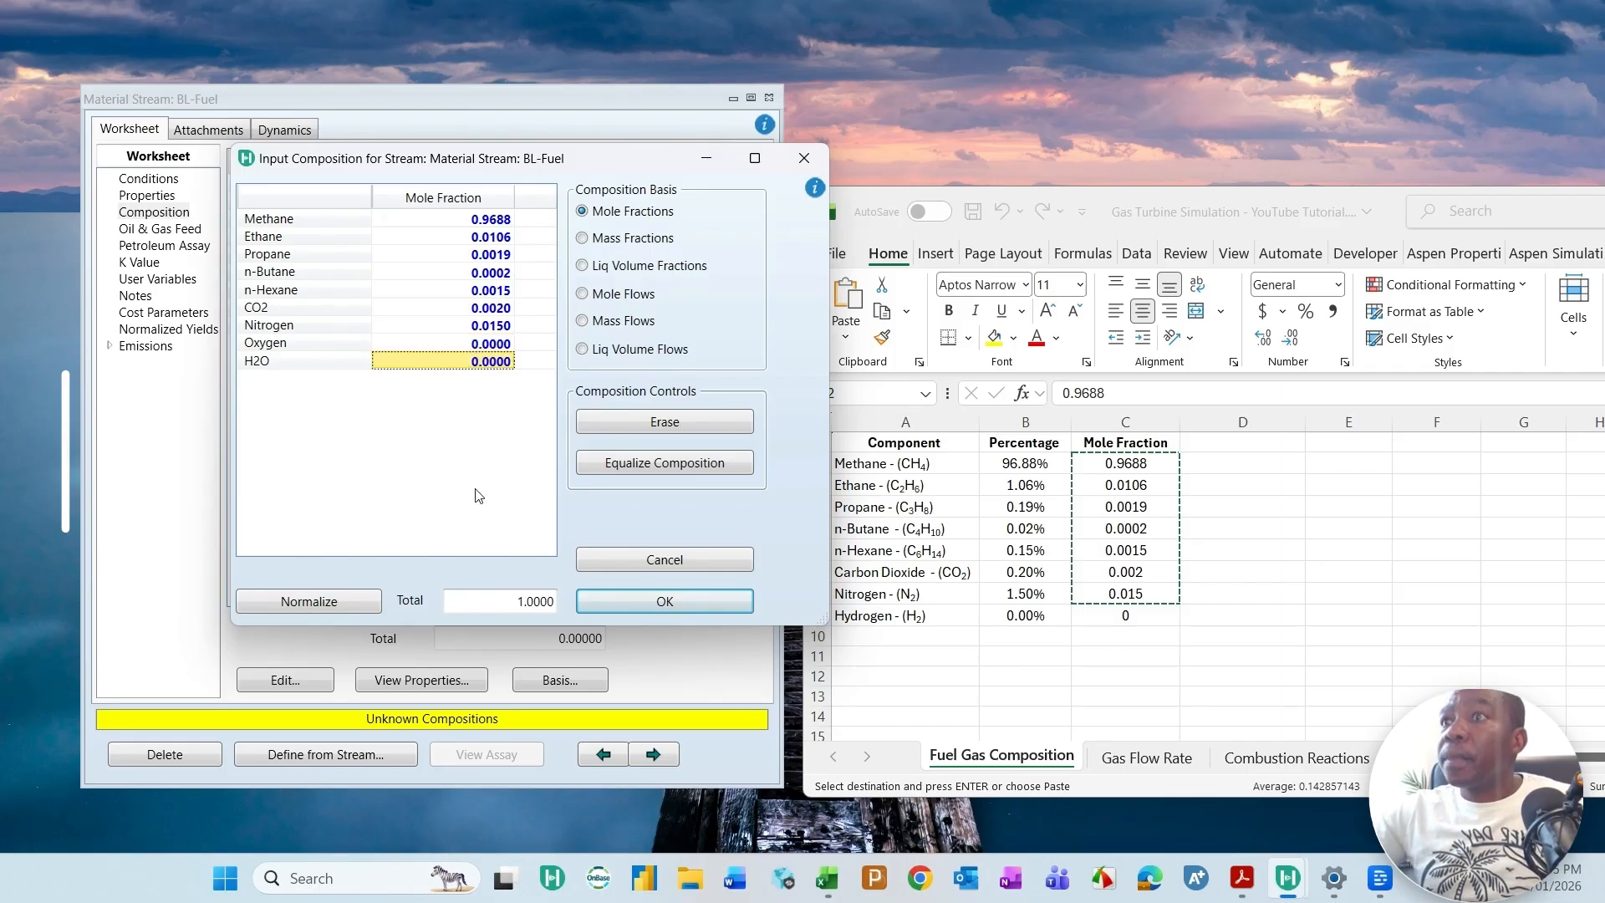
left_click(660, 602)
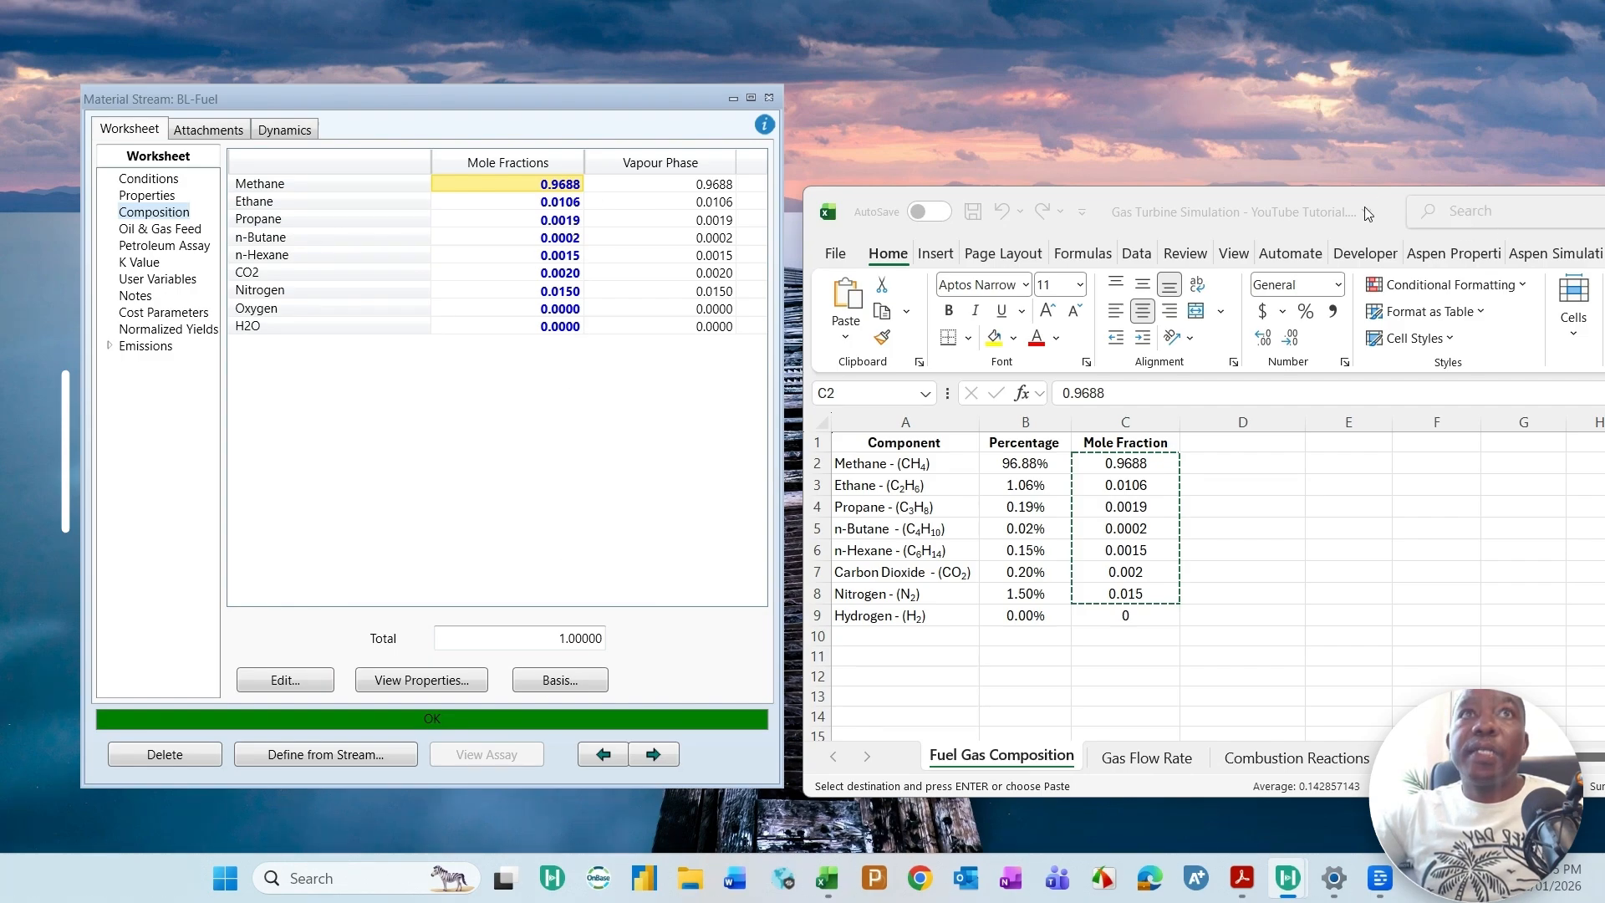
Step: Minimize the Excel workbook and maximize the Aspen HYSYS flowsheet window
left_click_drag(1371, 211, 1254, 194)
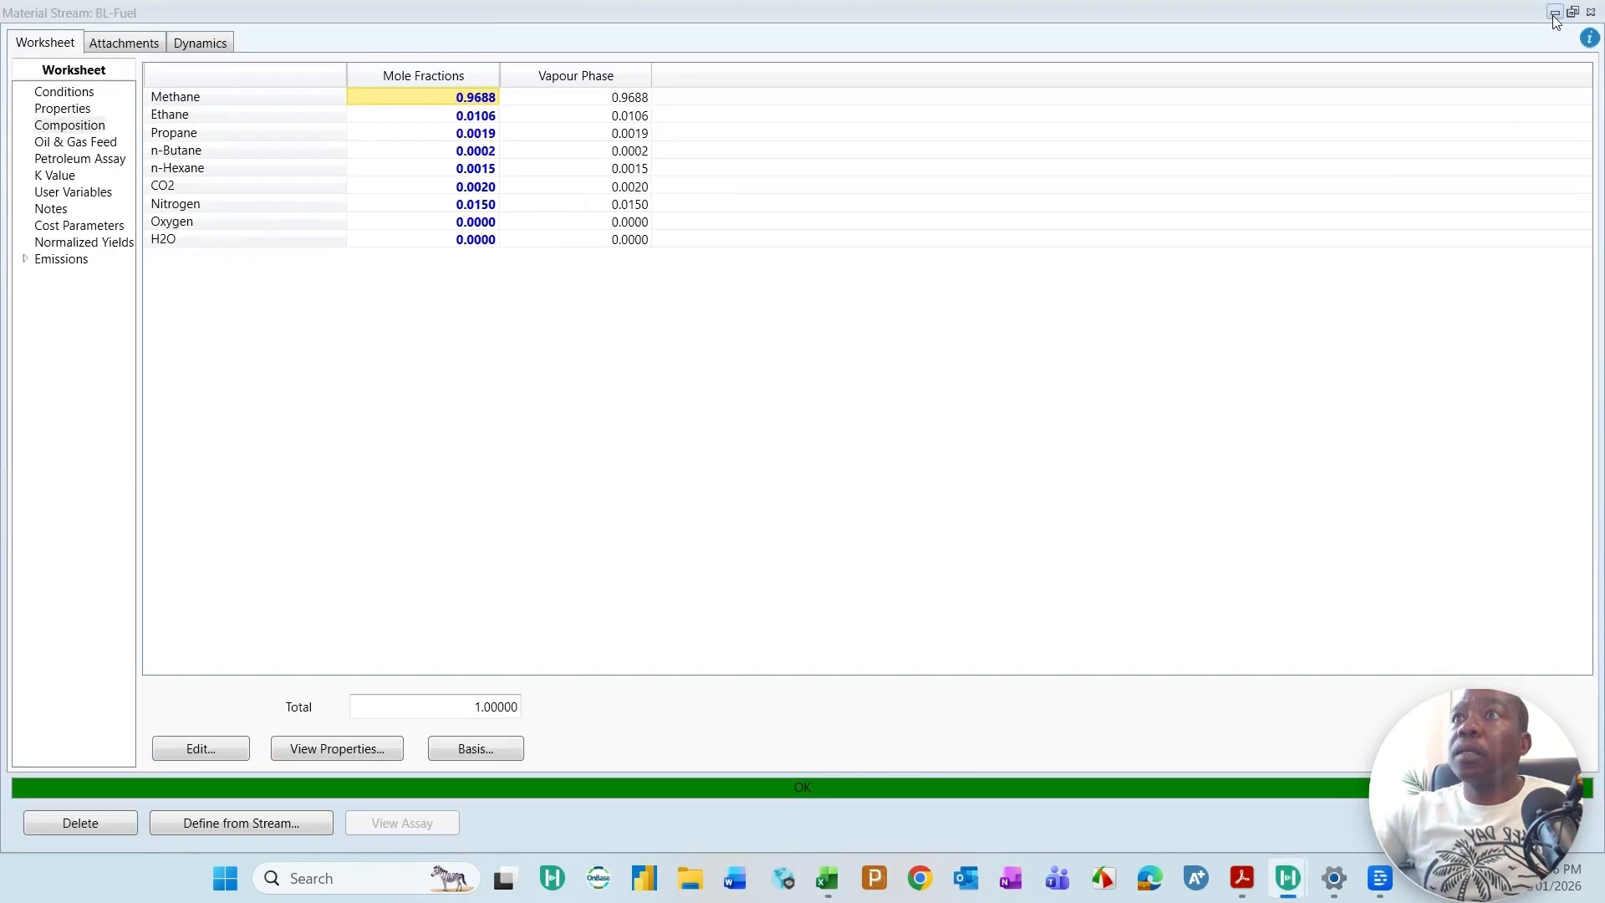
left_click(1555, 21)
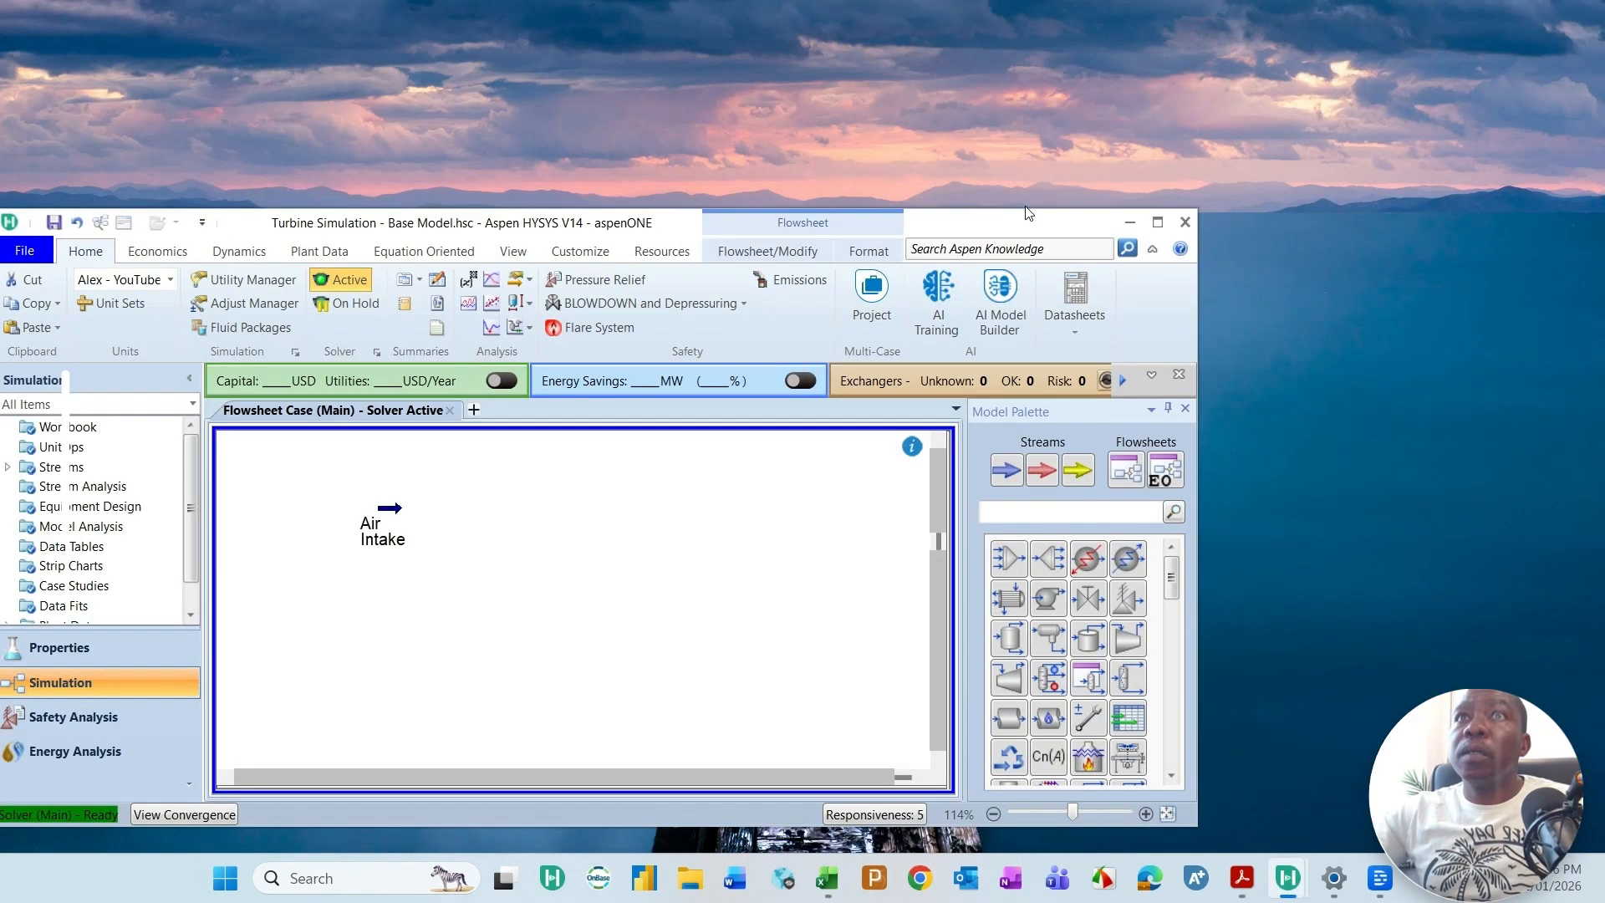
left_click(1157, 222)
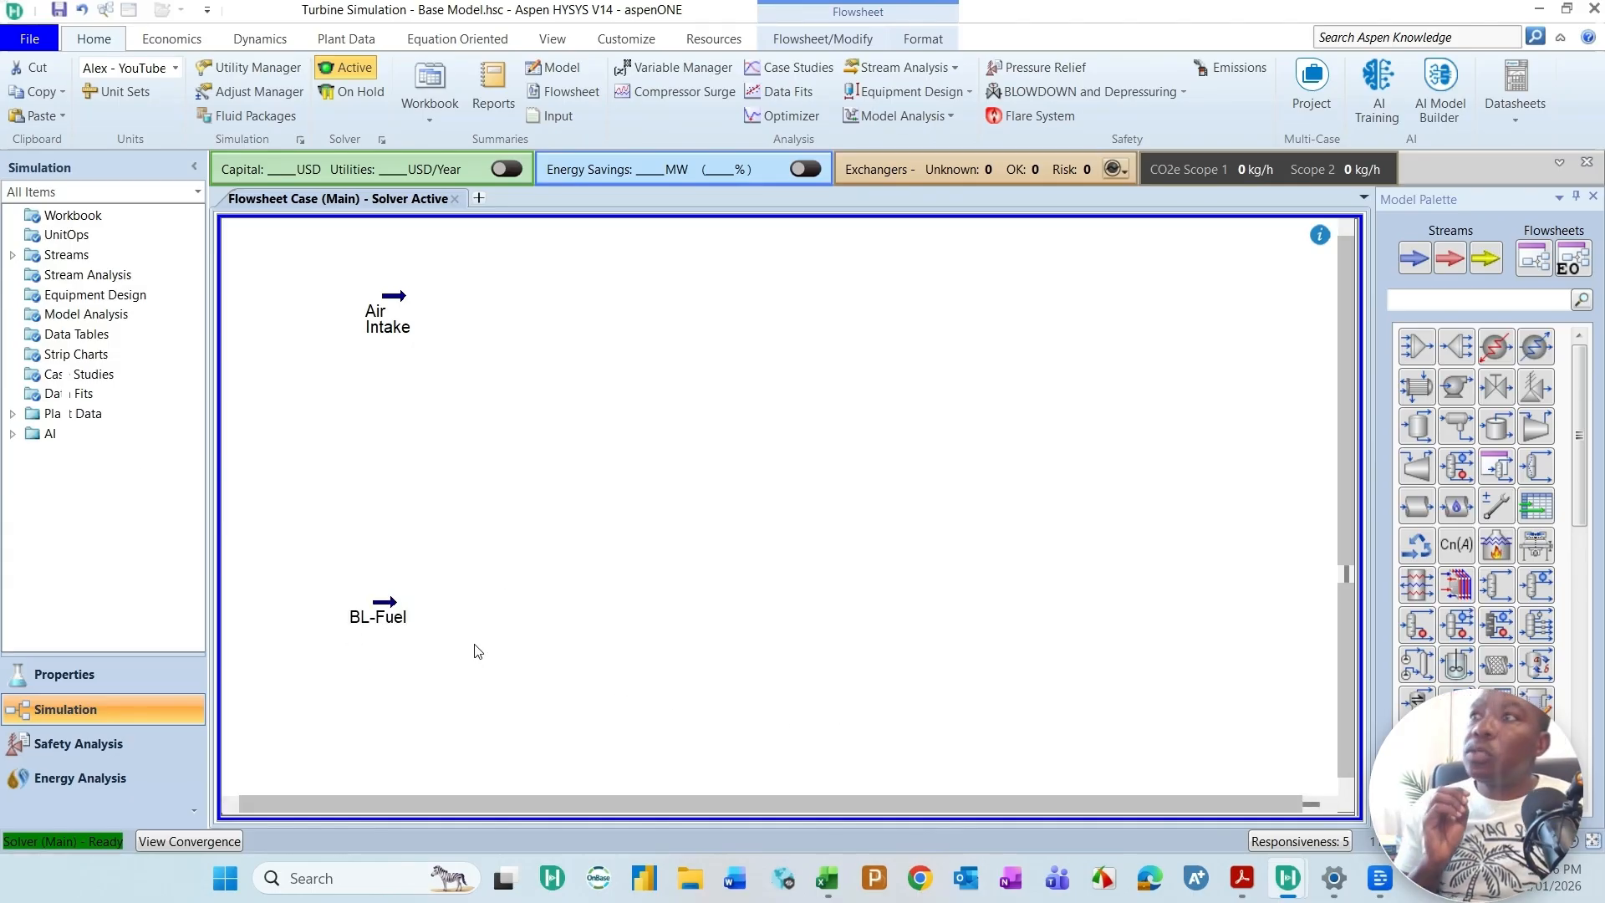
Step: Open the BL-Fuel stream's conditions in a floating window placed clear of the Air Intake and BL-Fuel symbols
double_click(396, 623)
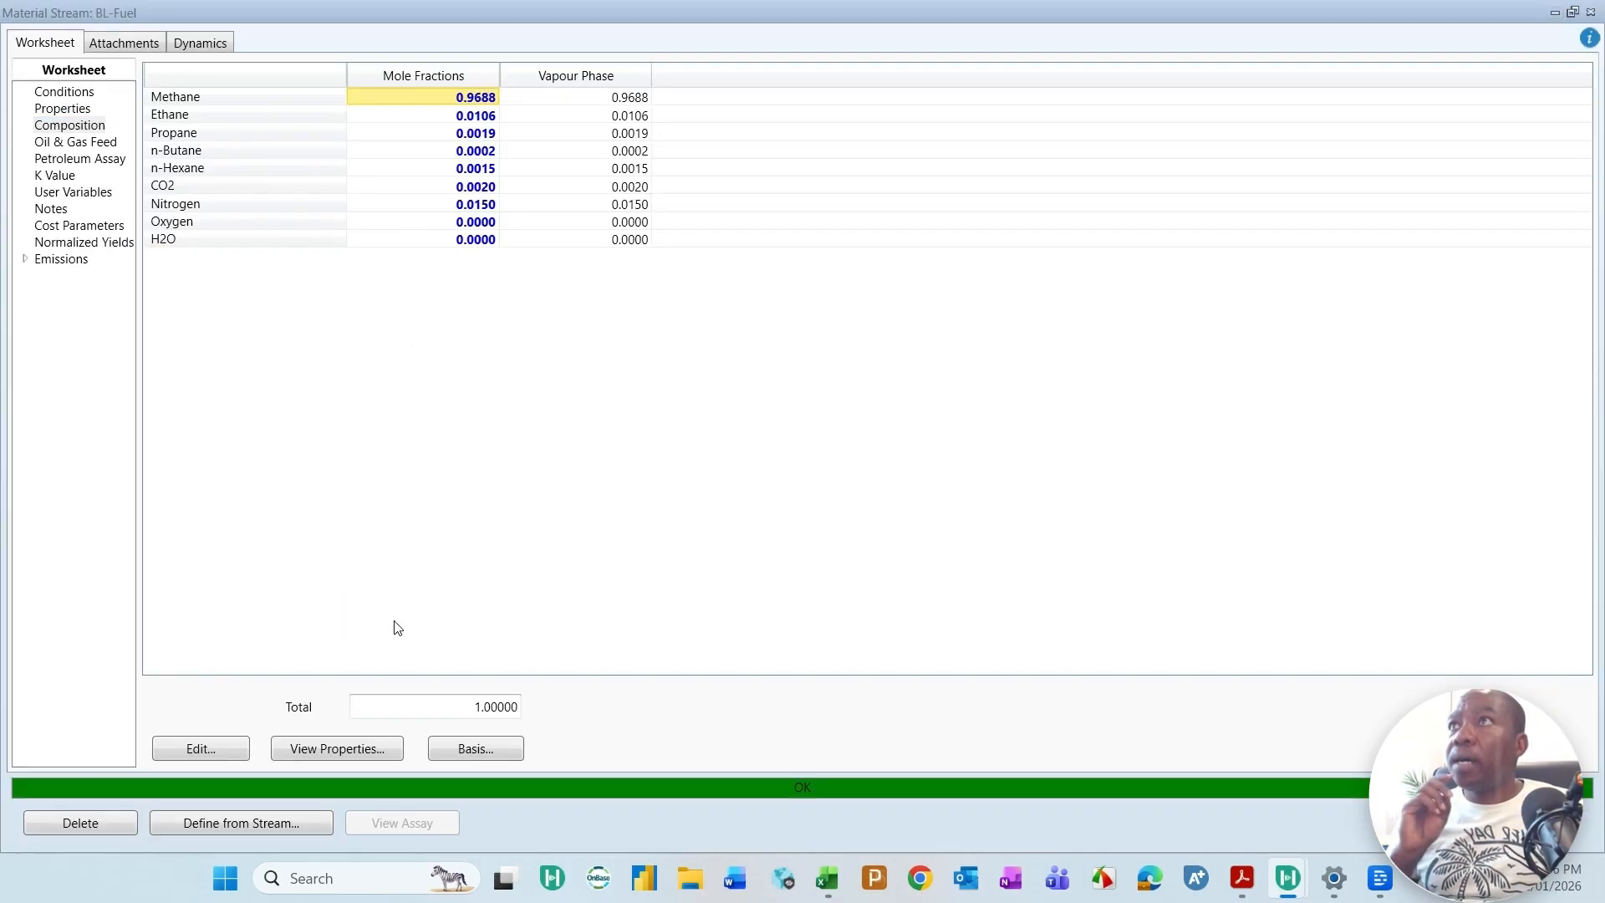
left_click(69, 93)
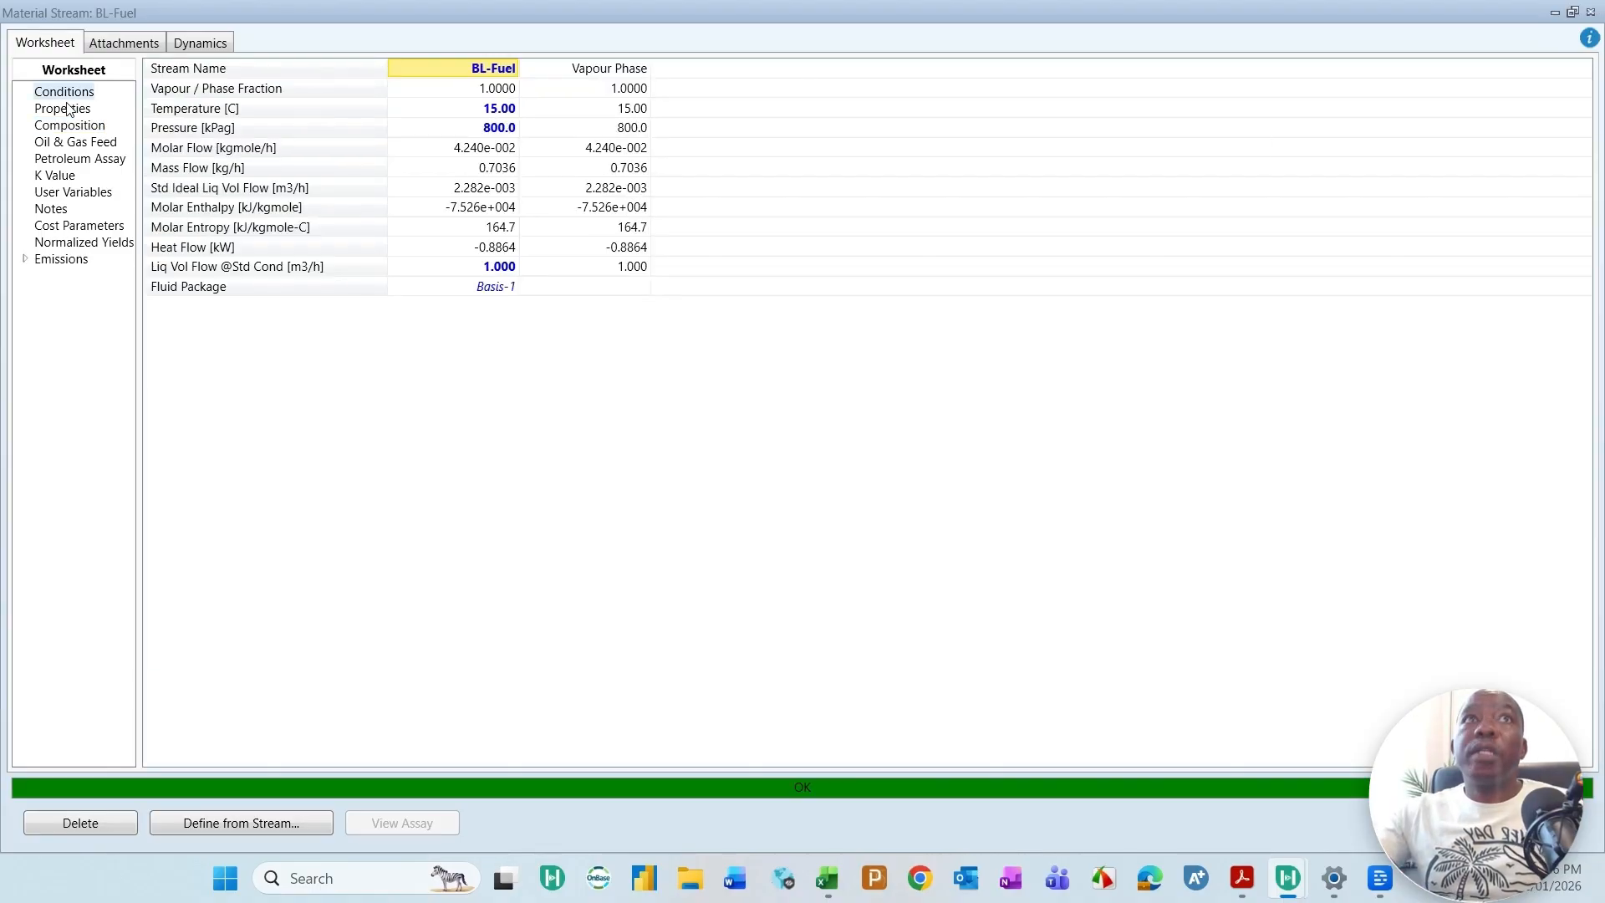
left_click(1572, 12)
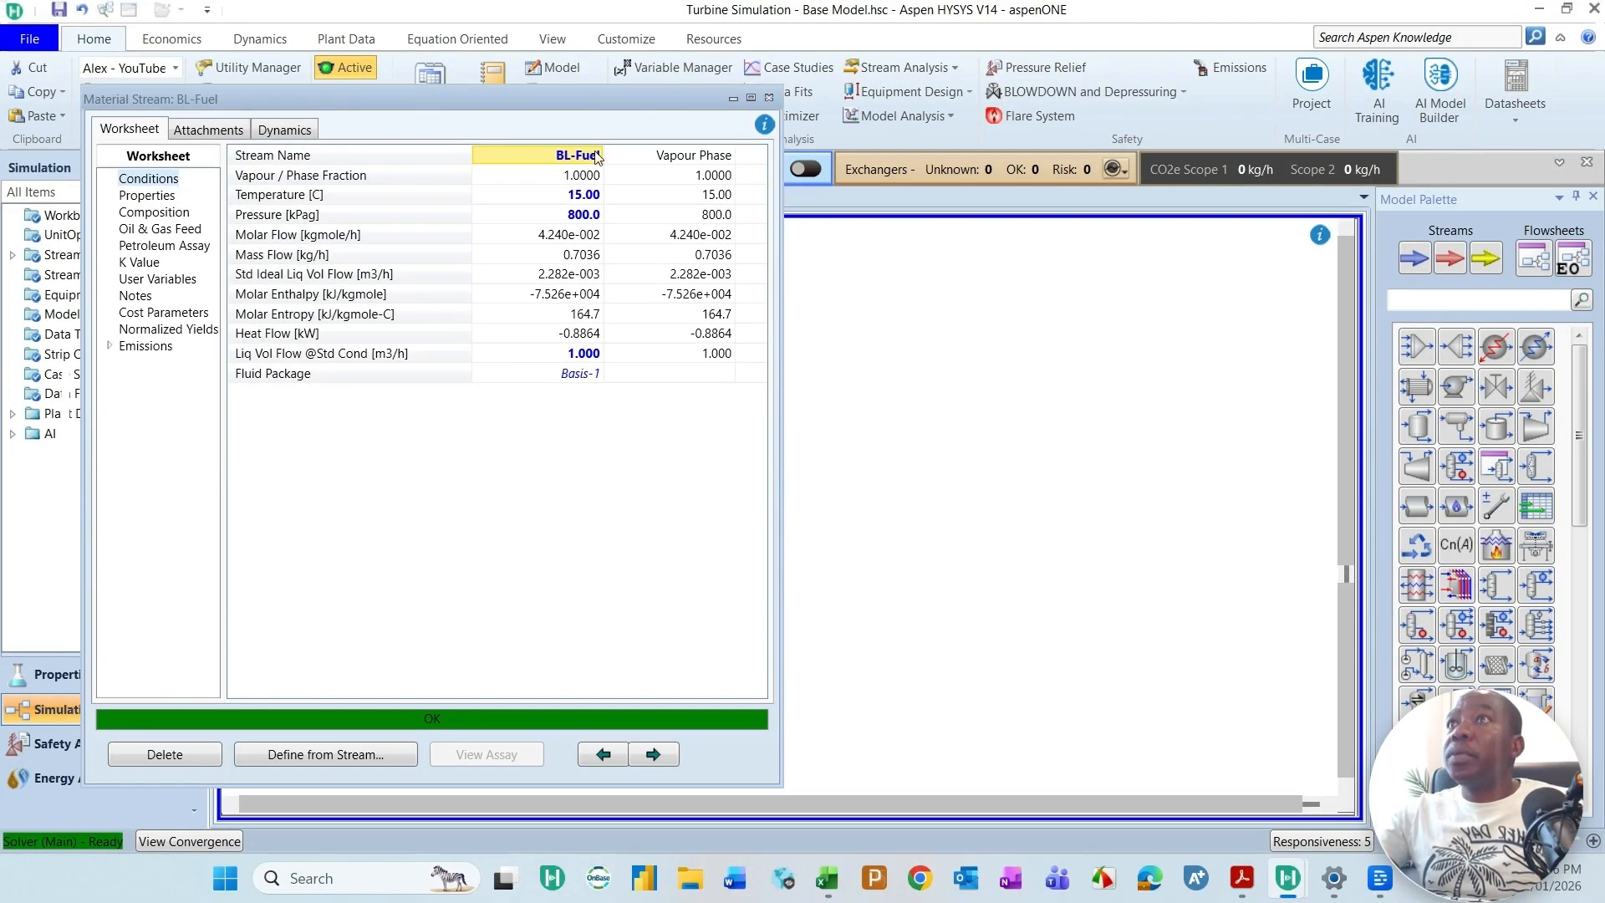
left_click_drag(629, 114, 1120, 174)
Step: Switch to the Titan 250 datasheet in Adobe Acrobat and examine the Performance data on page 2, enlarged to 125%
mouse_move(831, 897)
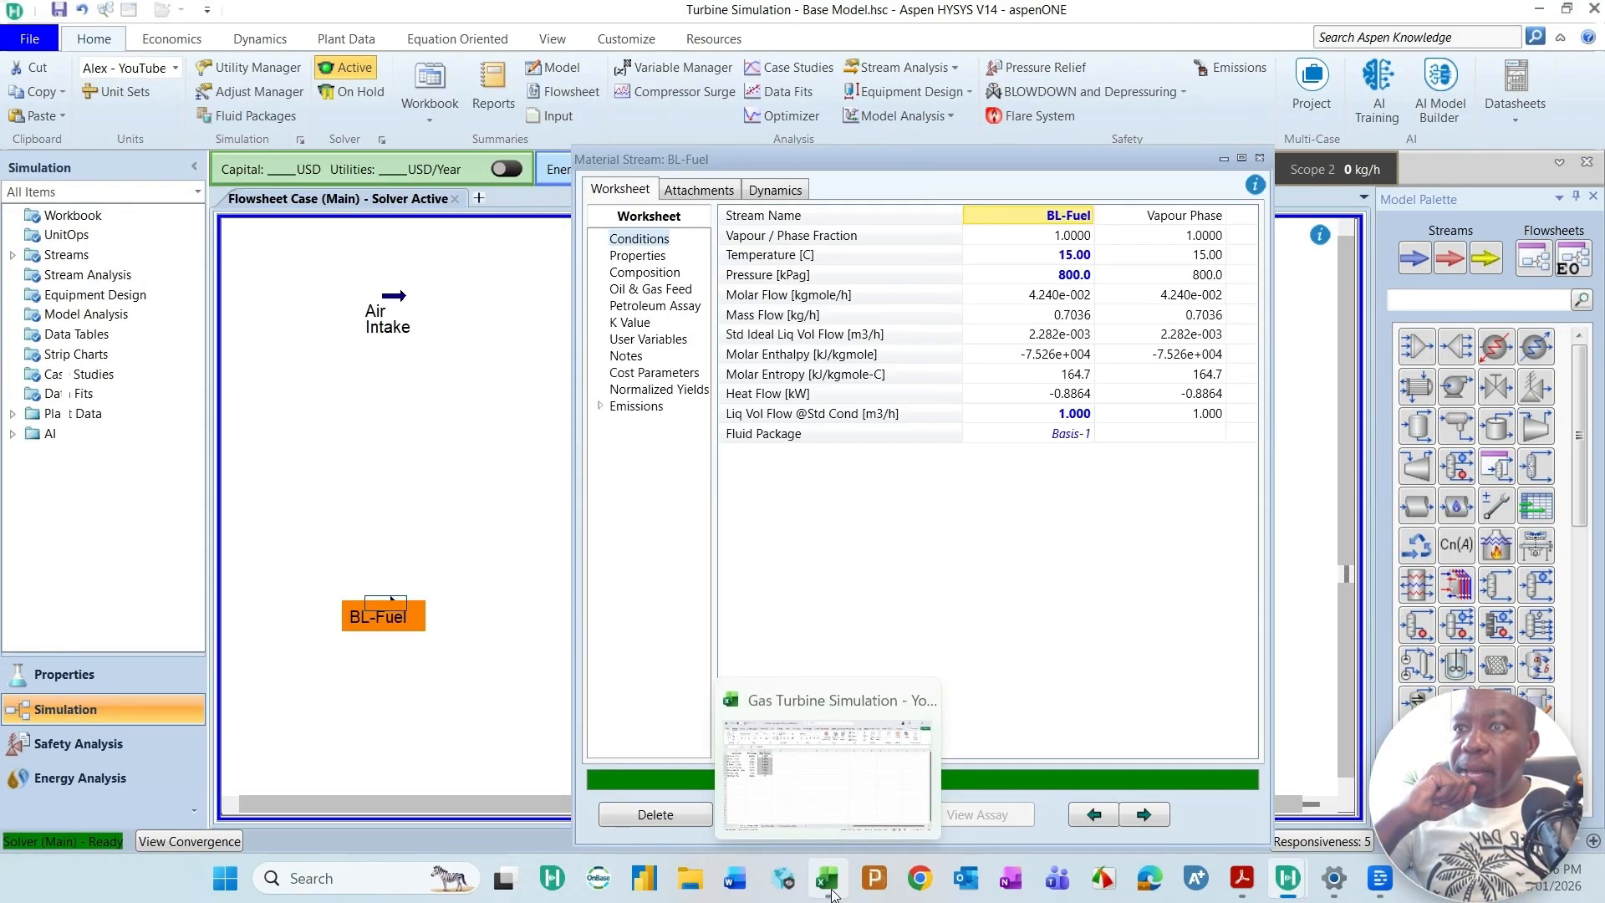
left_click(839, 894)
left_click(1243, 889)
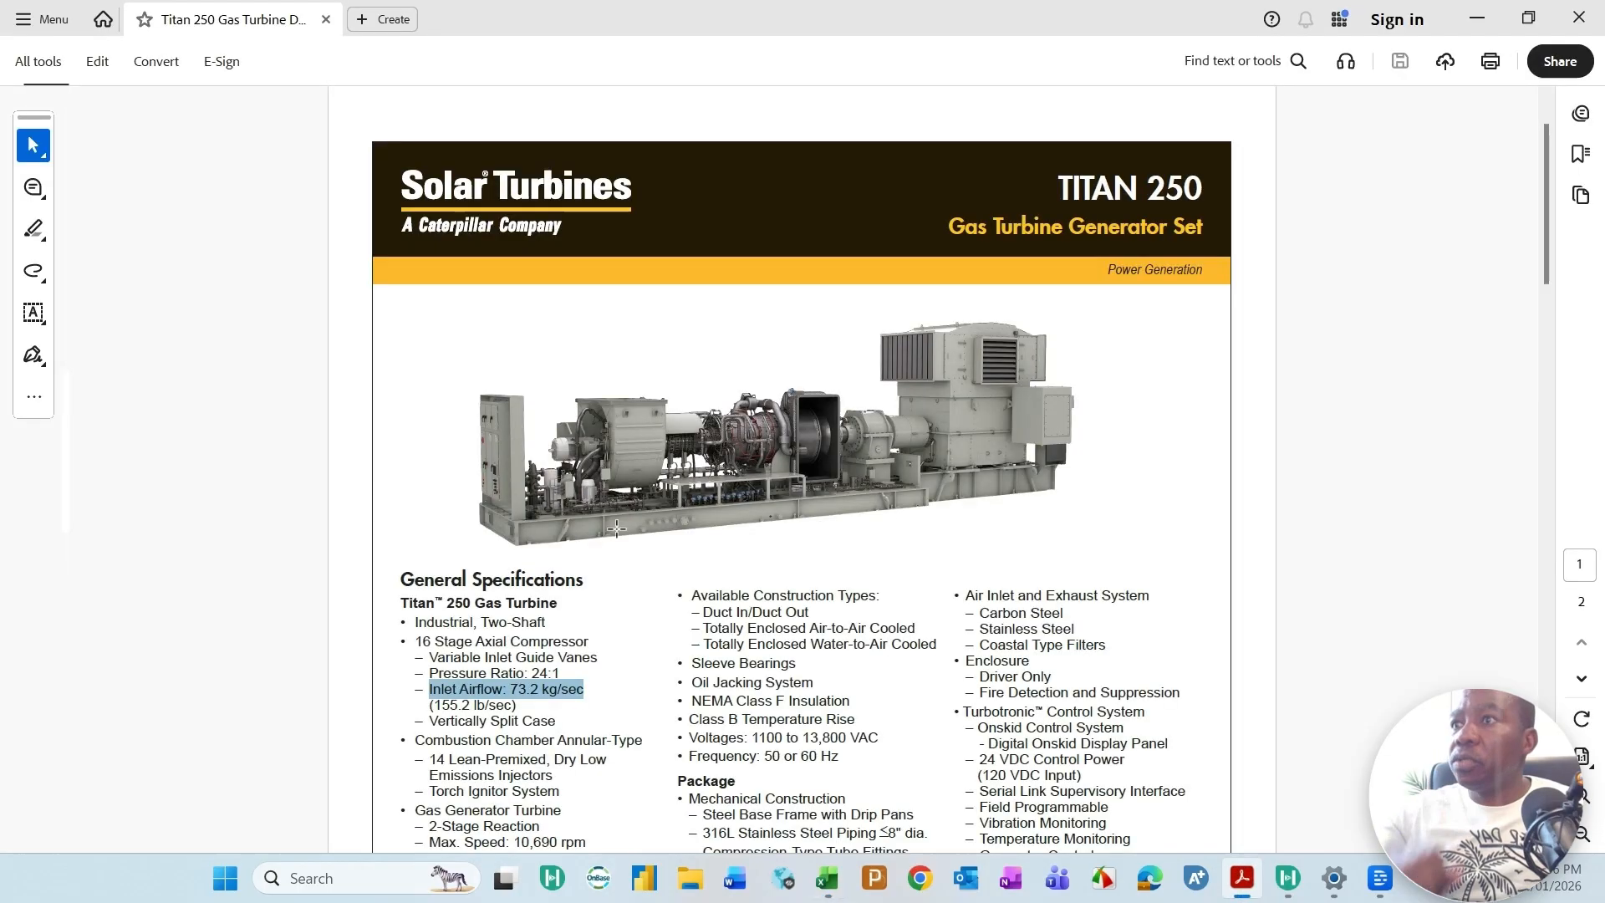
scroll(649, 553, "down", 6)
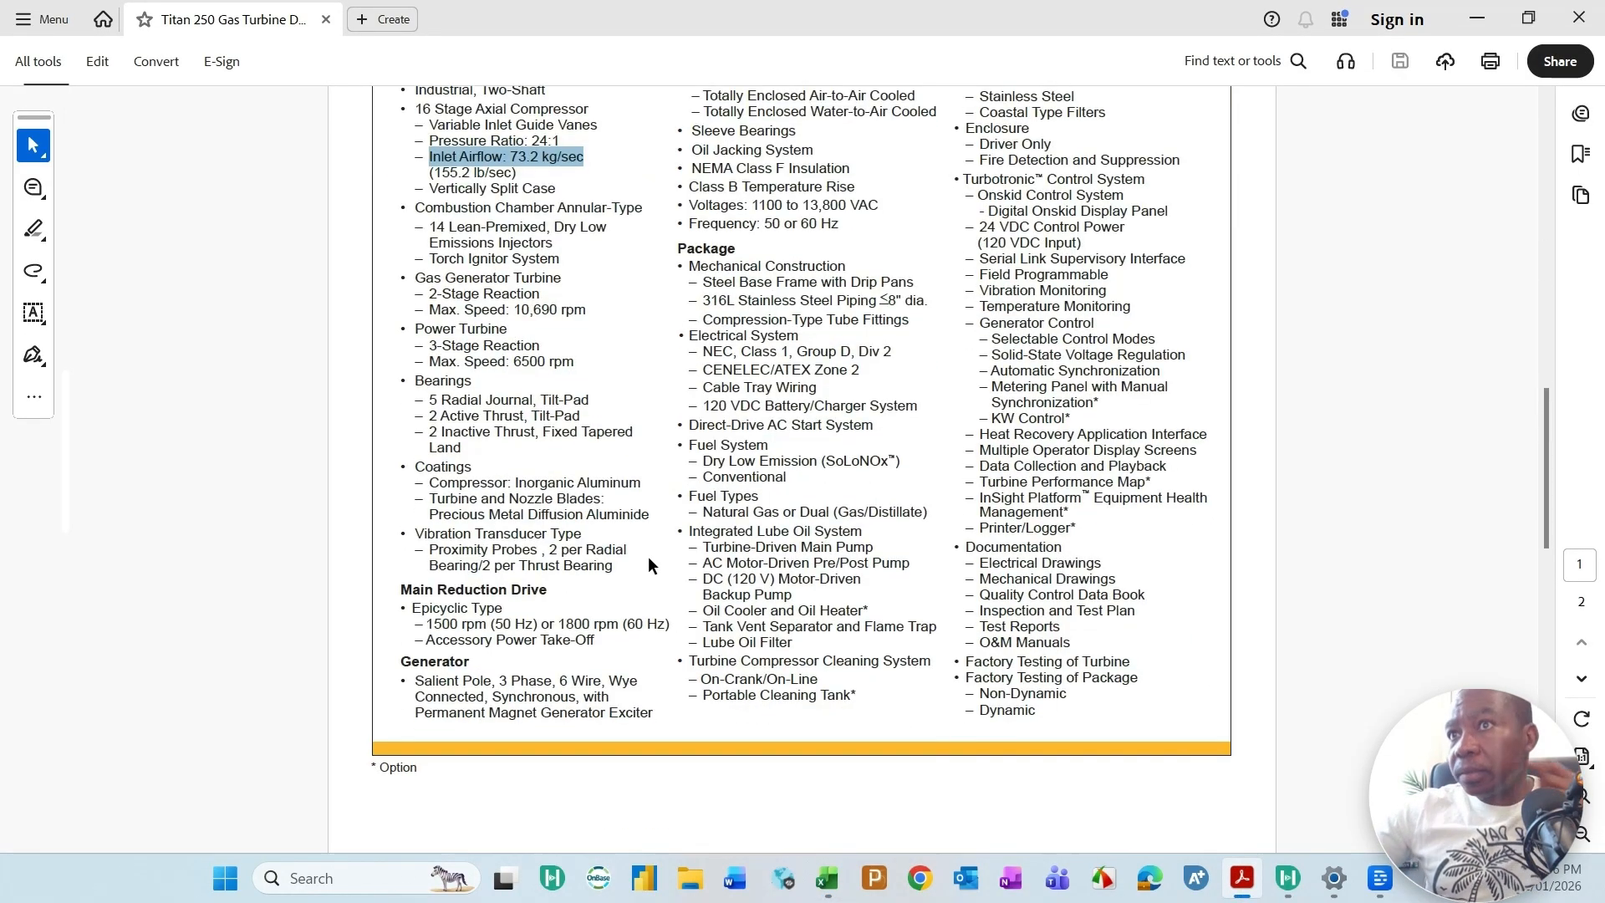
scroll(670, 523, "down", 10)
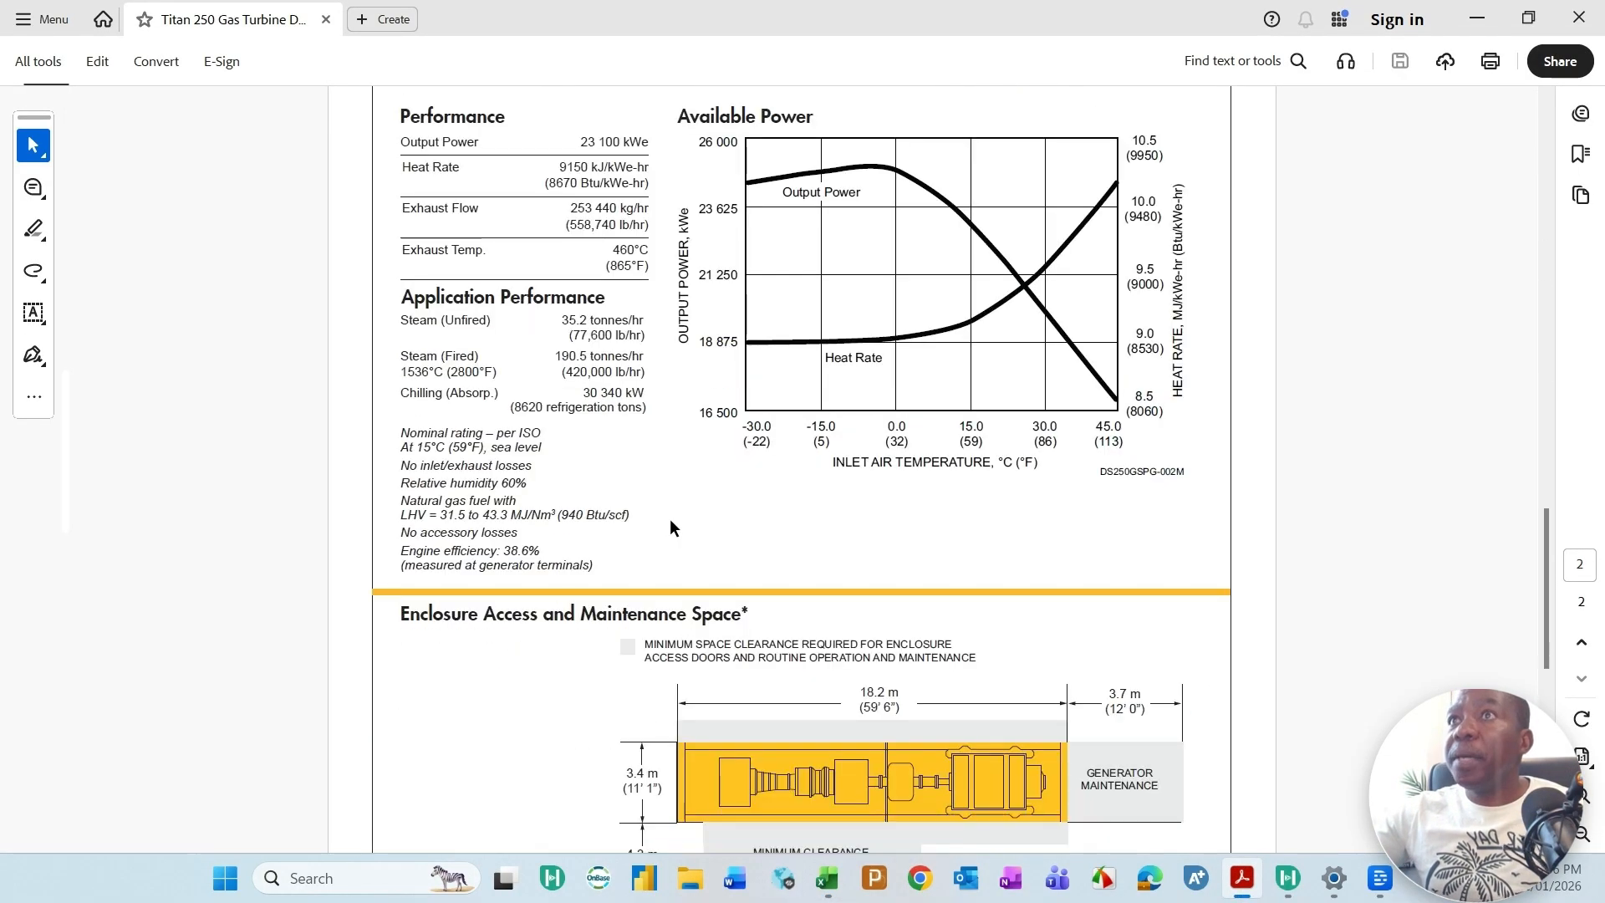
scroll(707, 495, "up", 2)
scroll(706, 493, "up", 1)
scroll(655, 416, "up", 1)
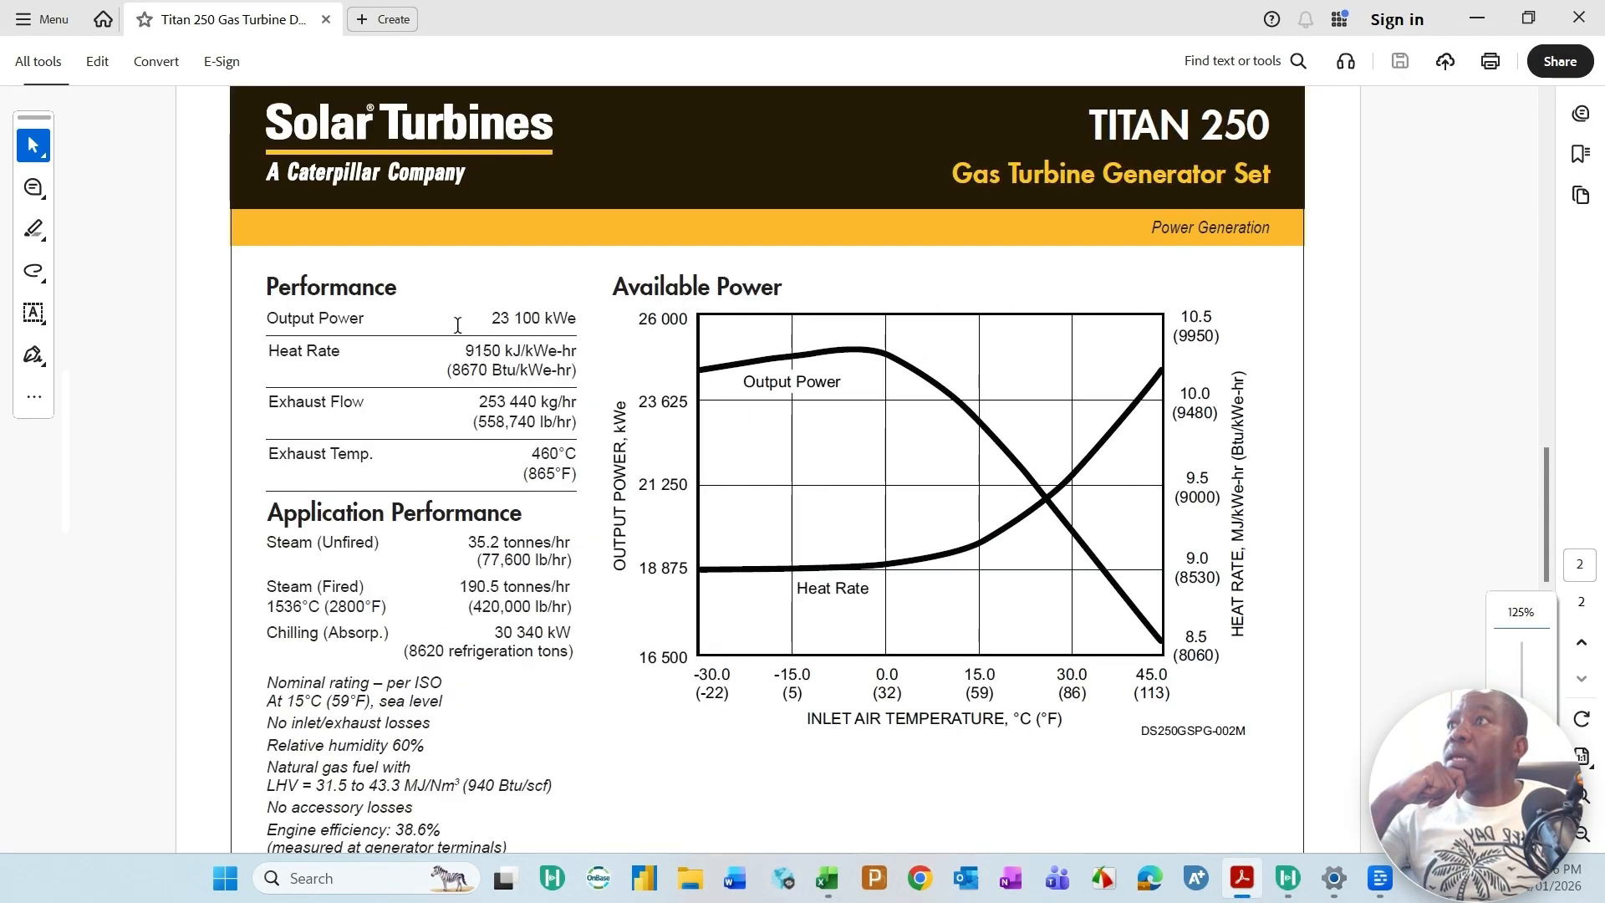
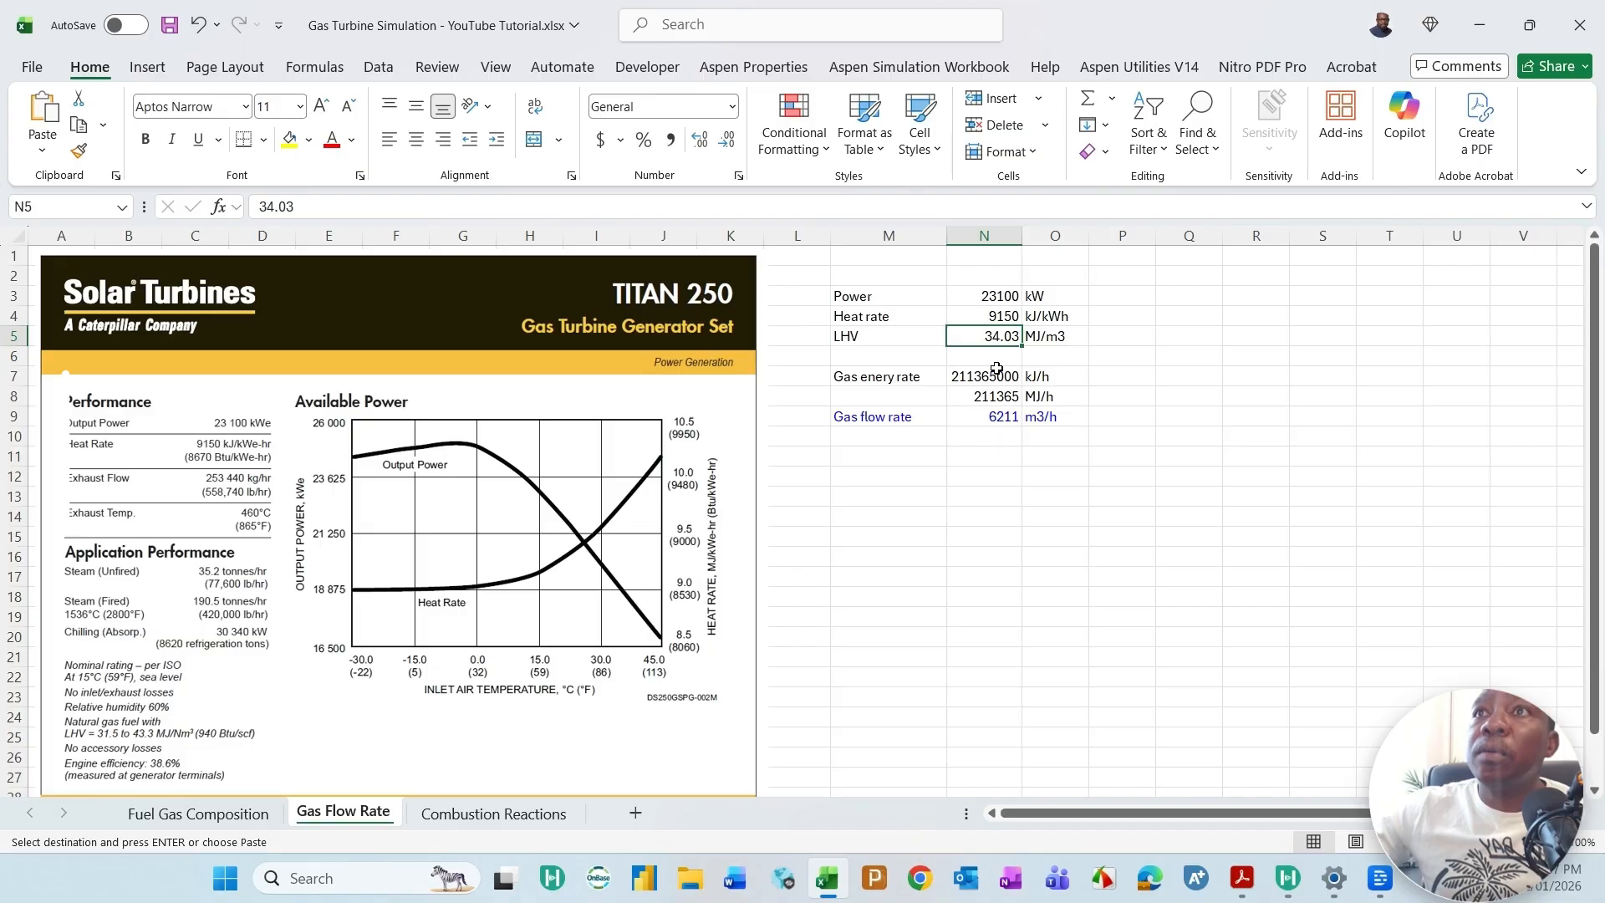
Step: Examine the gas flow rate calculation in Excel, checking the power, heat rate, LHV, gas energy rate and gas flow rate cells
left_click(1008, 312, "shift")
left_click(986, 381)
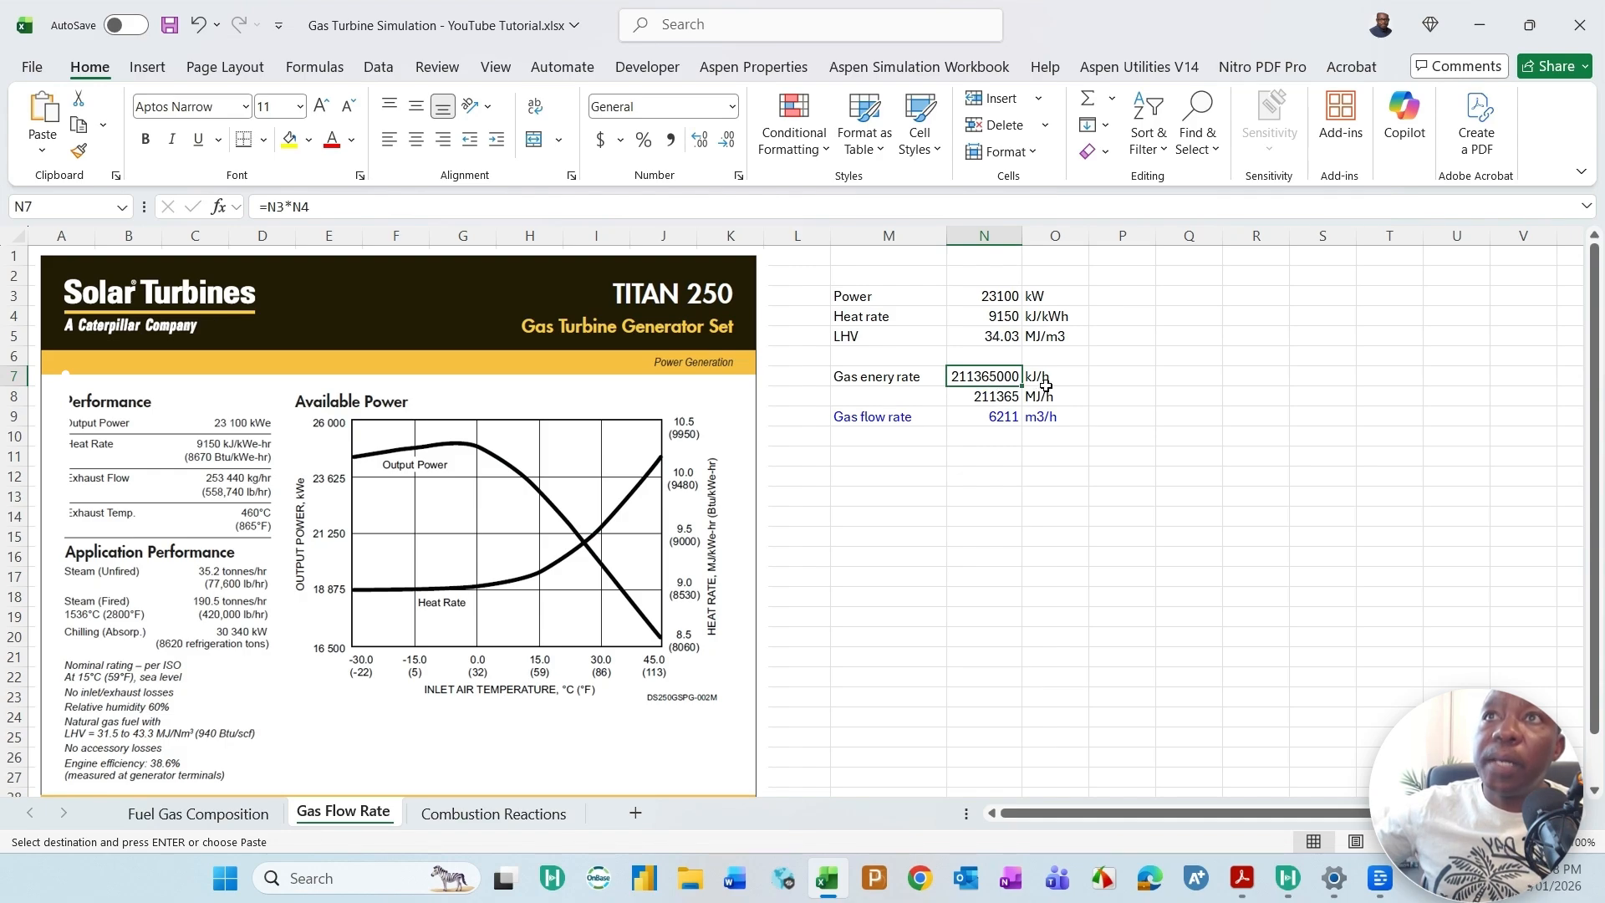
left_click(996, 400)
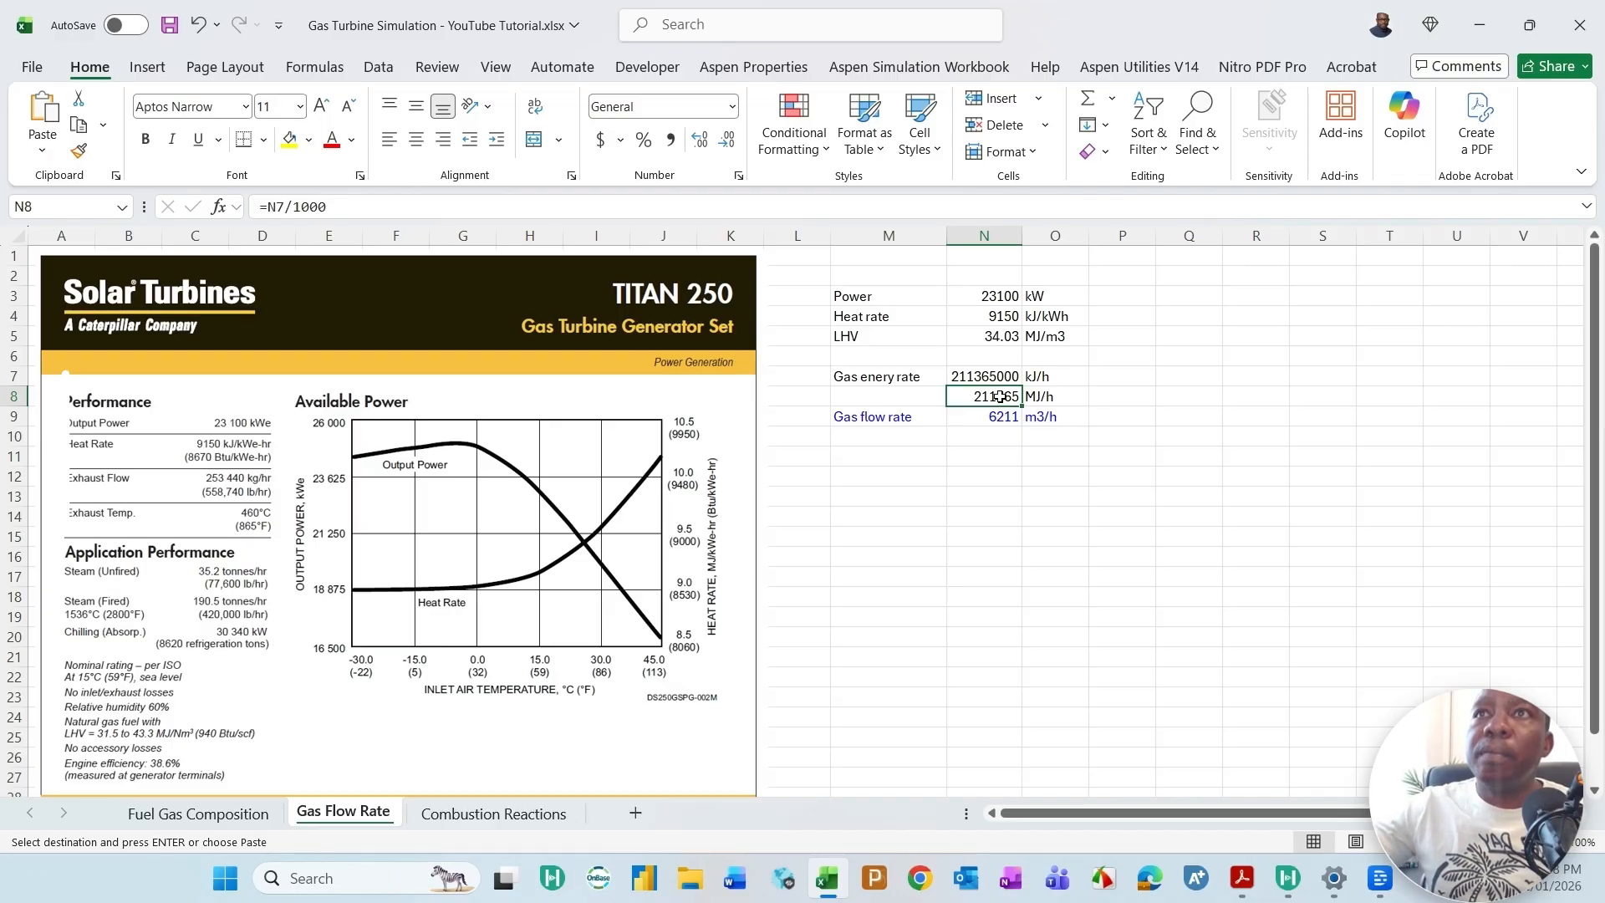
left_click(1007, 336)
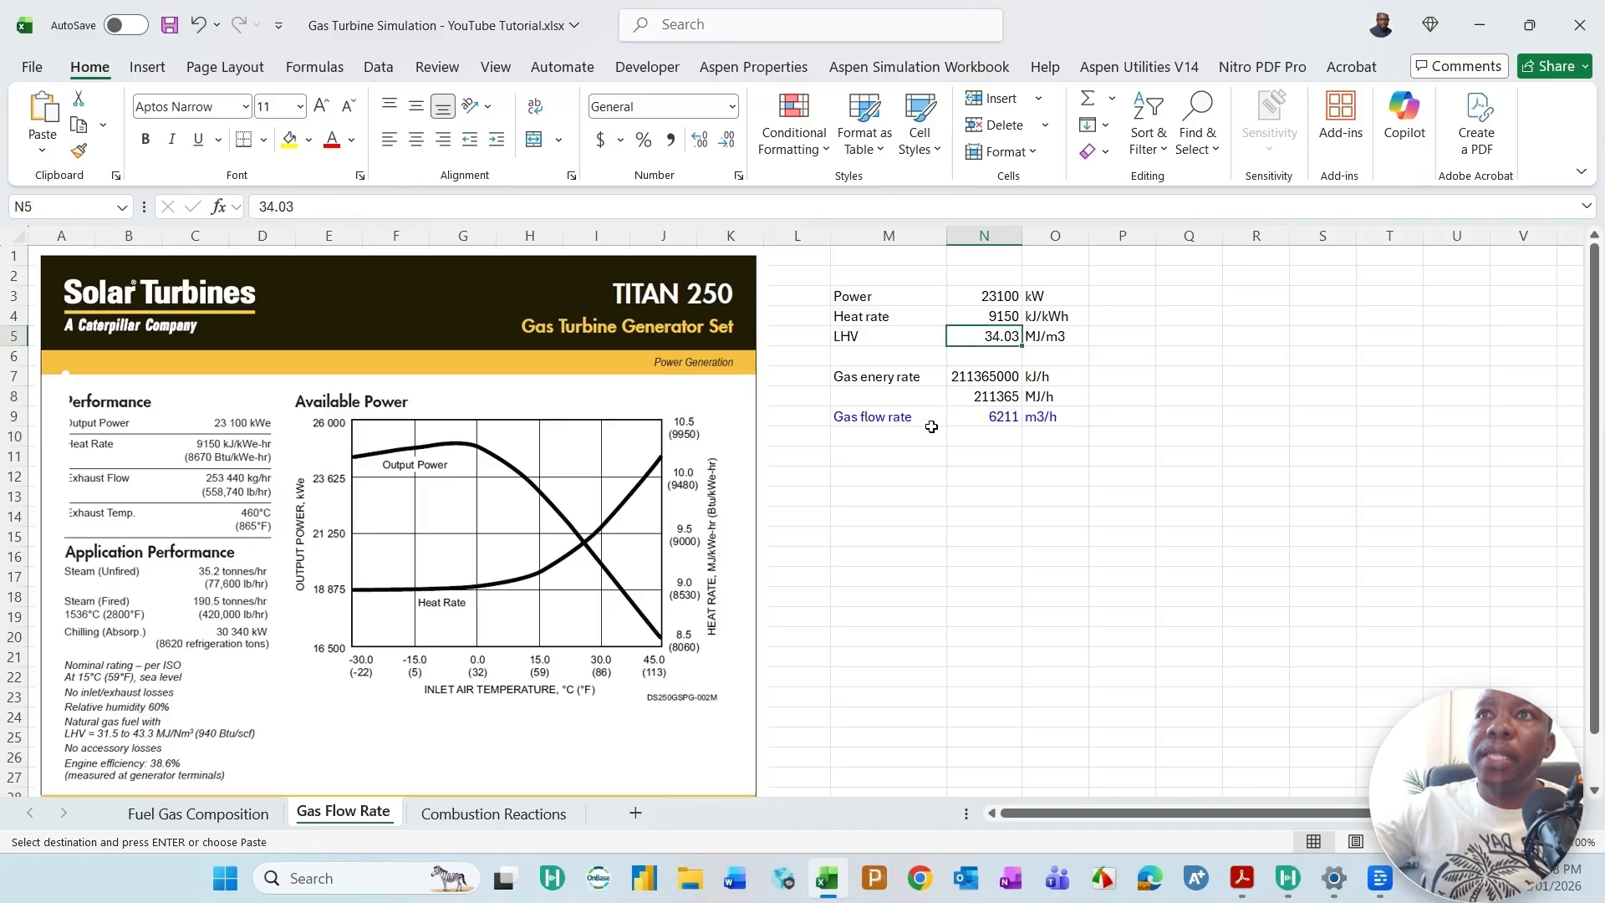
left_click(880, 415)
left_click(1025, 580)
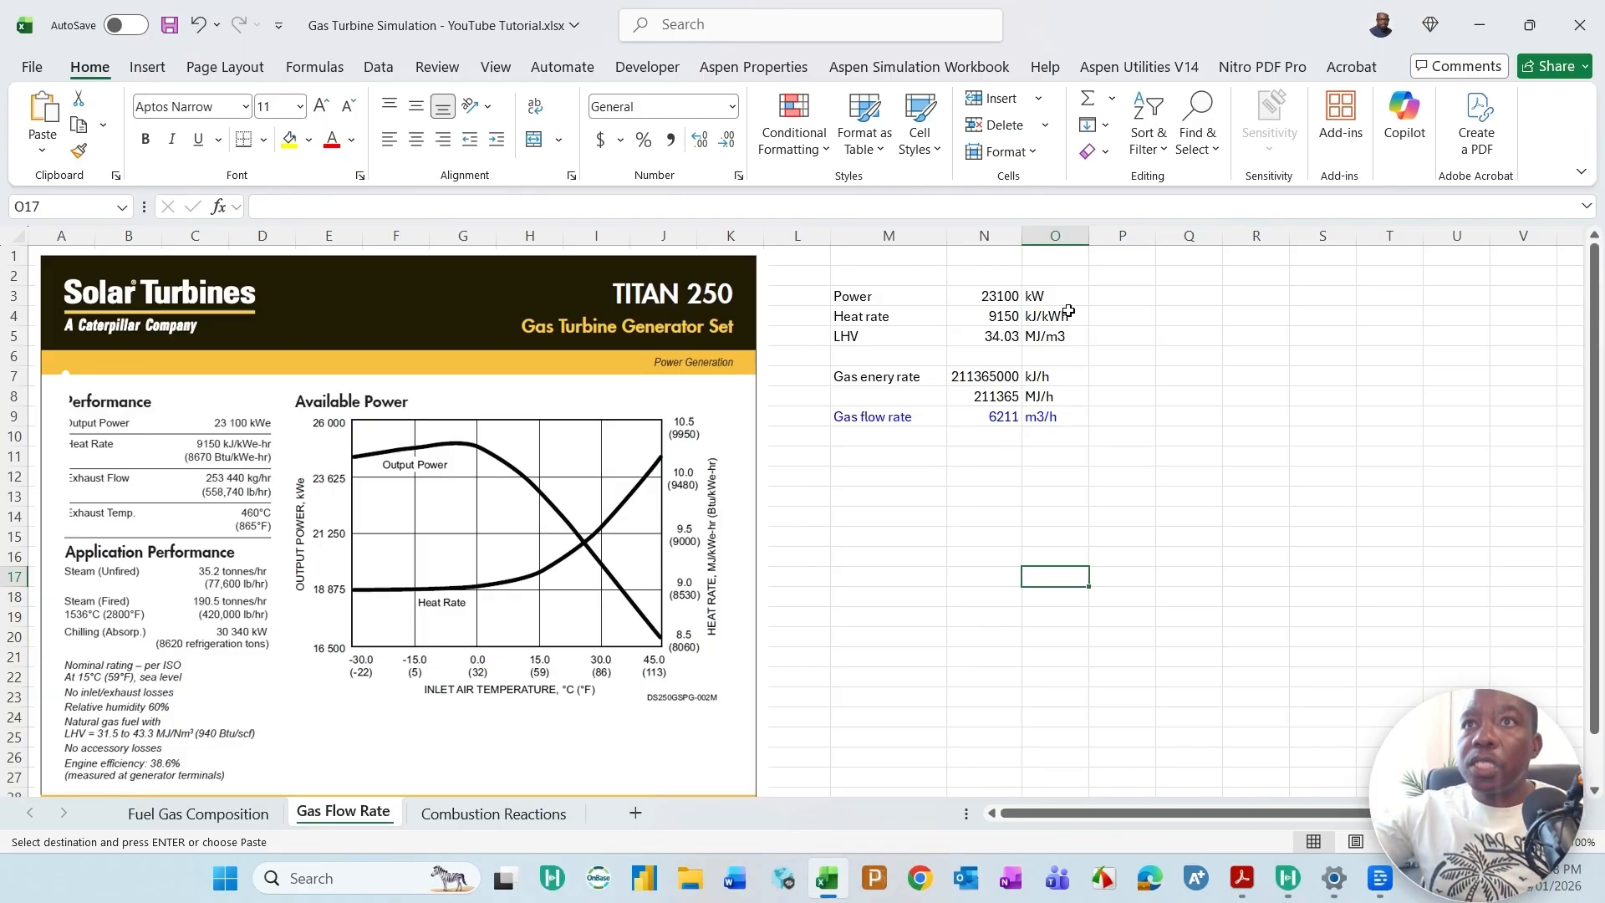
left_click(1010, 418)
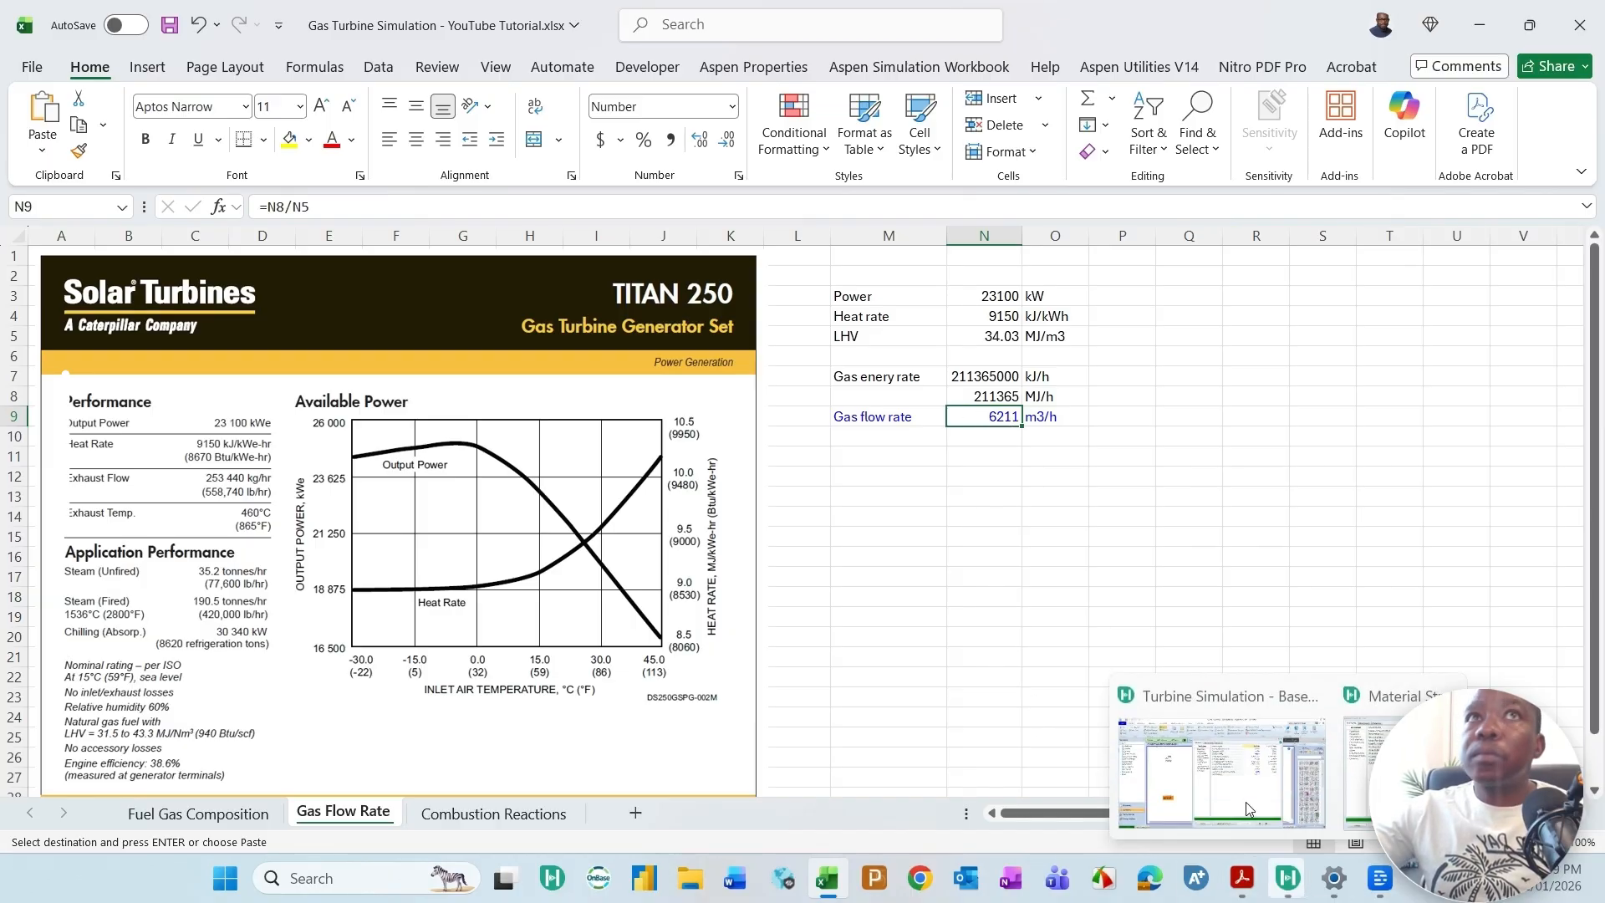
left_click(1492, 23)
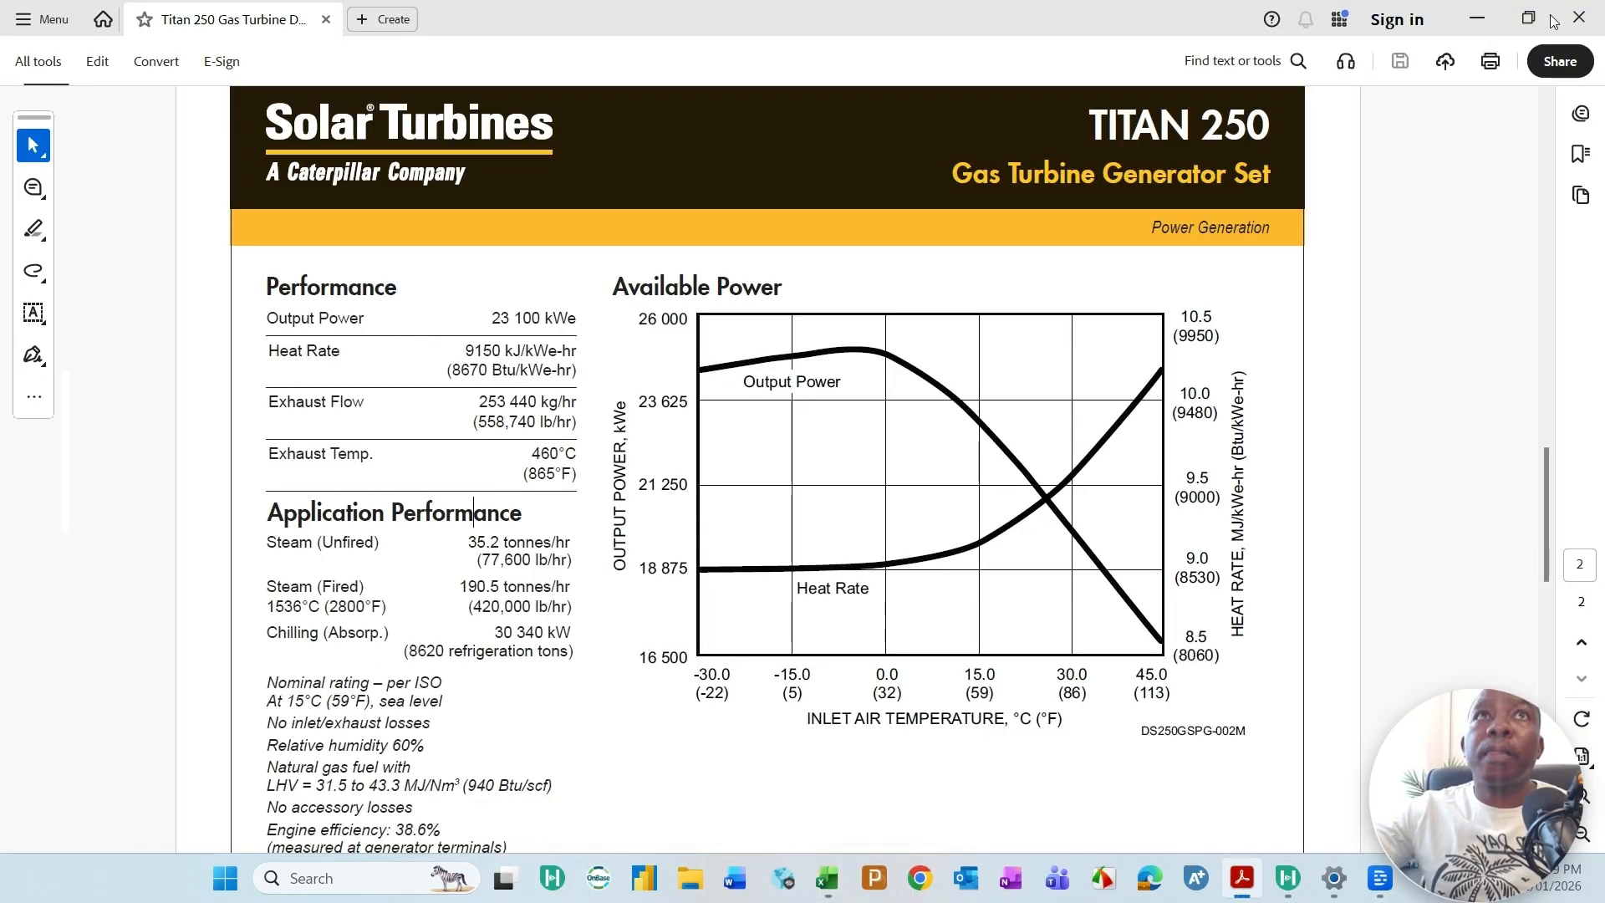
left_click(1476, 19)
left_click(1057, 418)
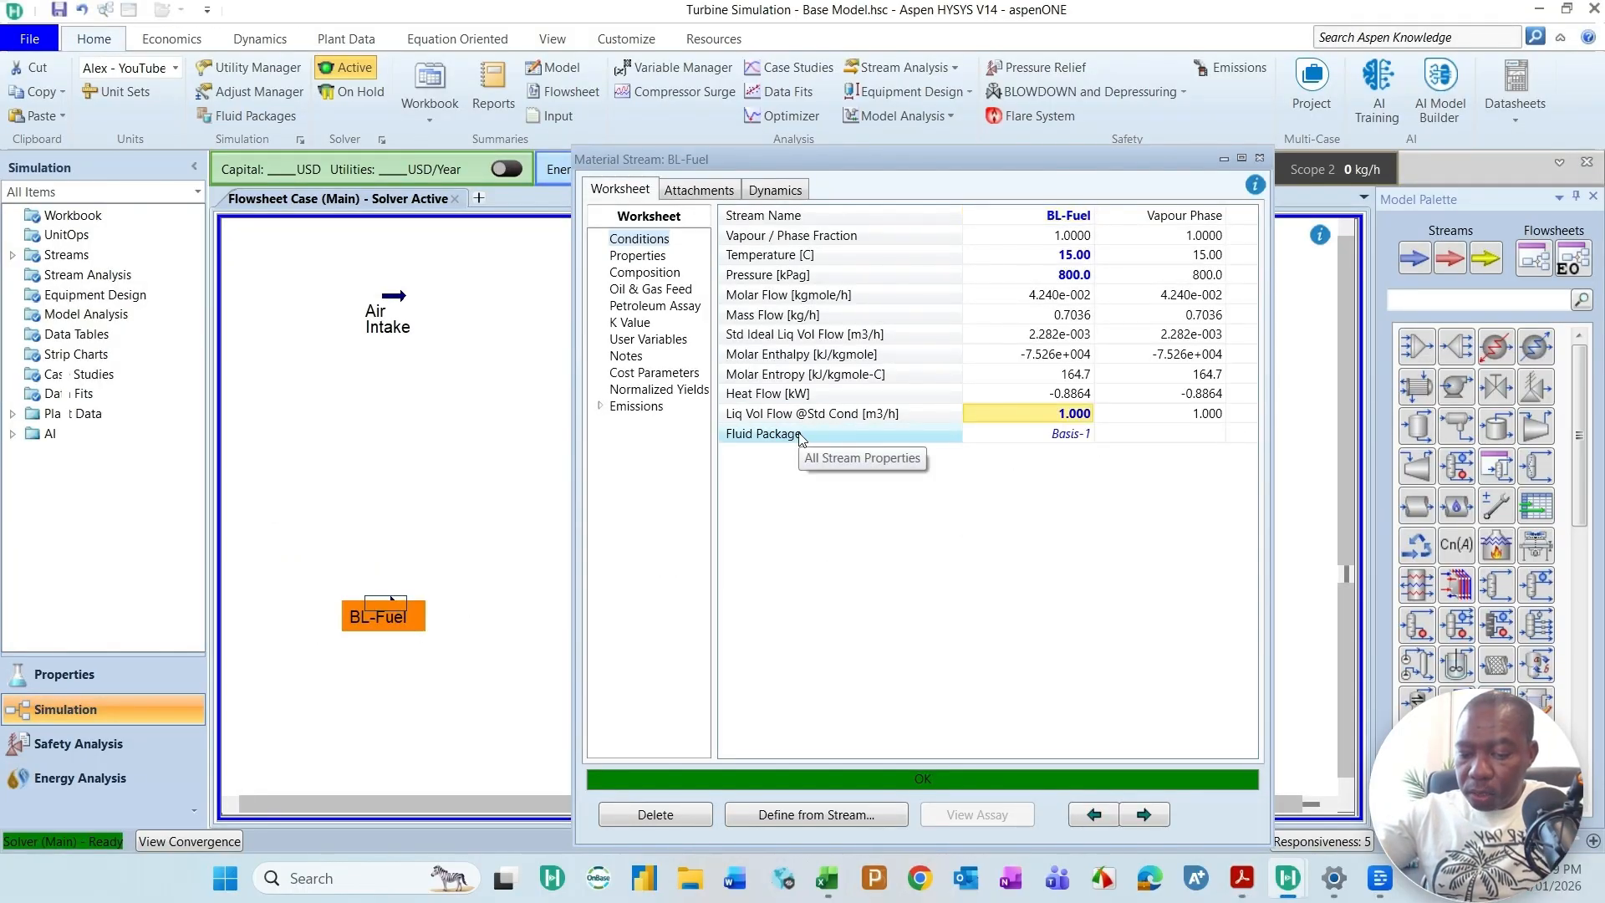
type("6211")
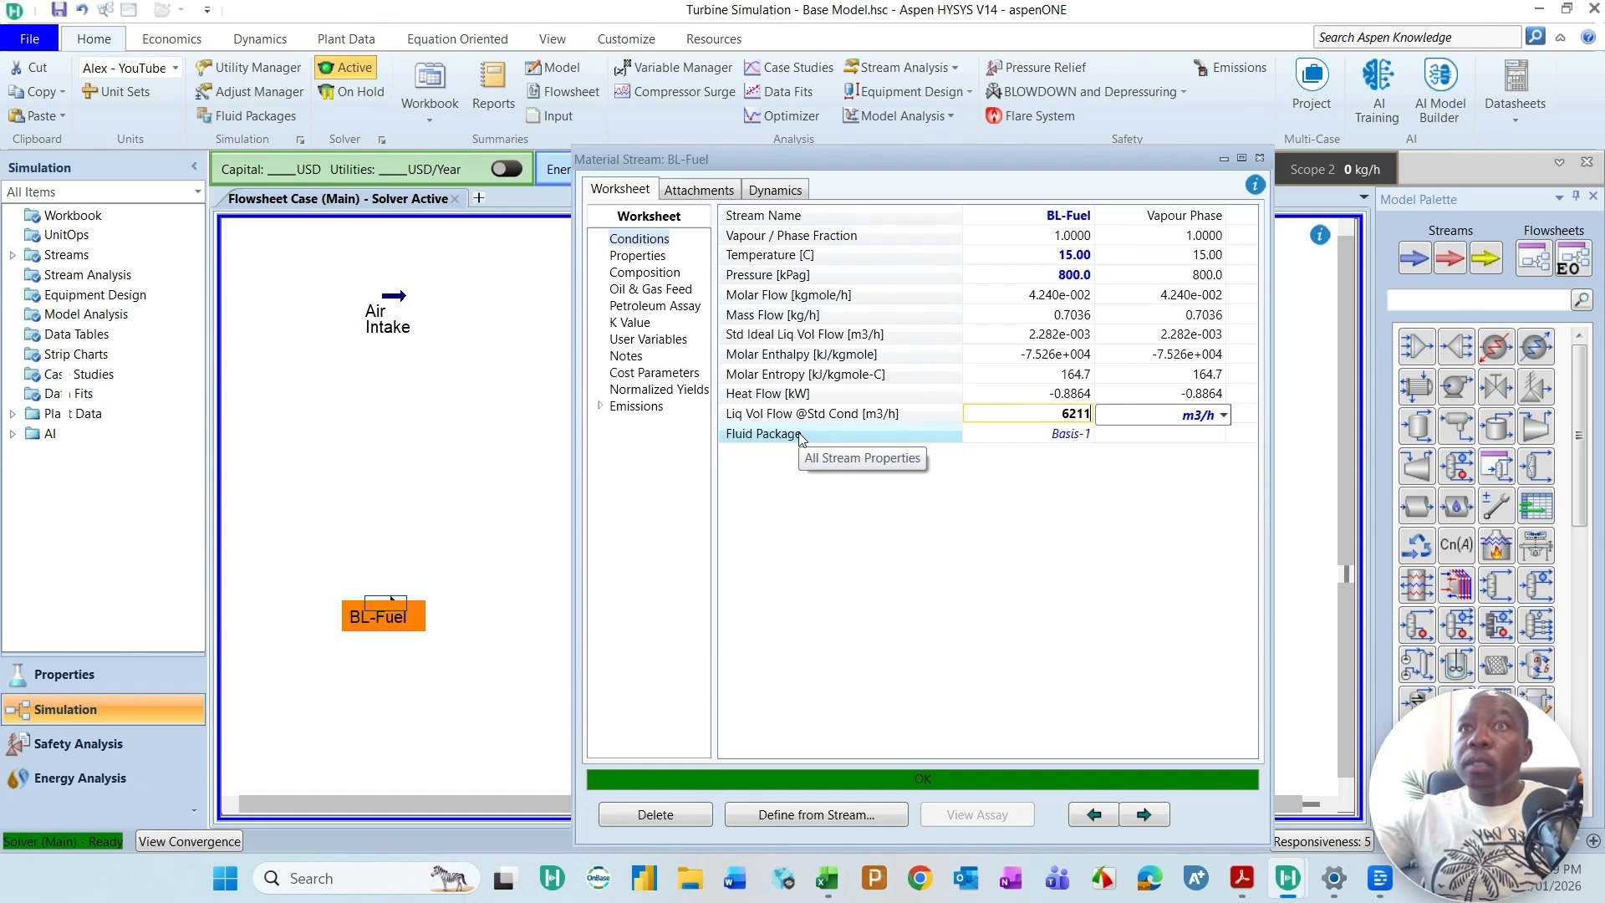
key("Return")
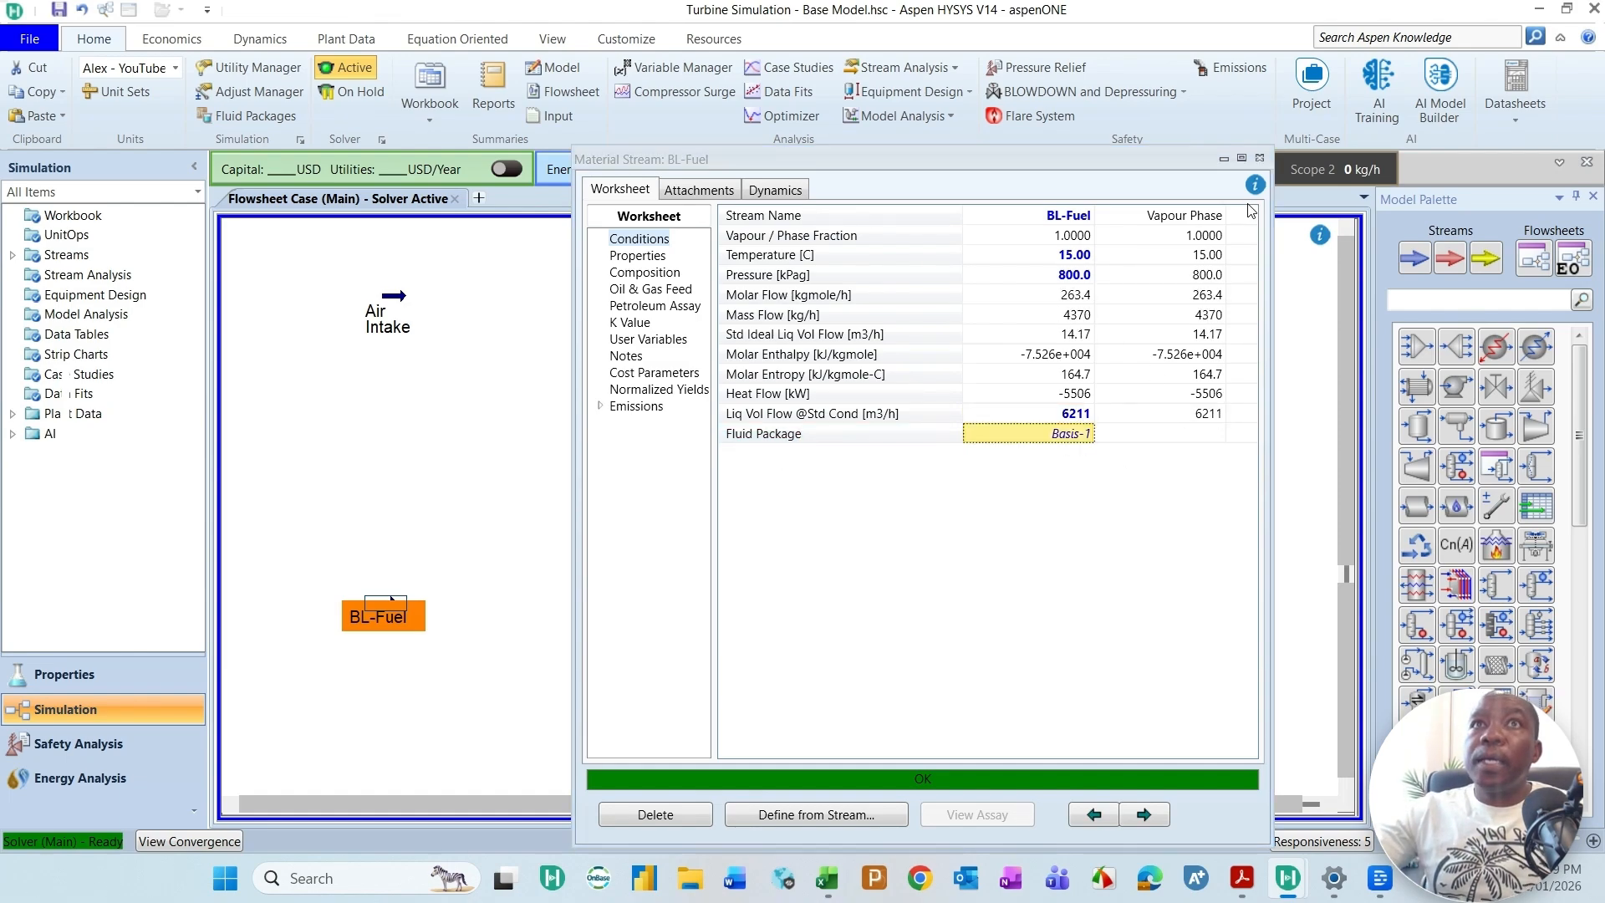
left_click(1259, 157)
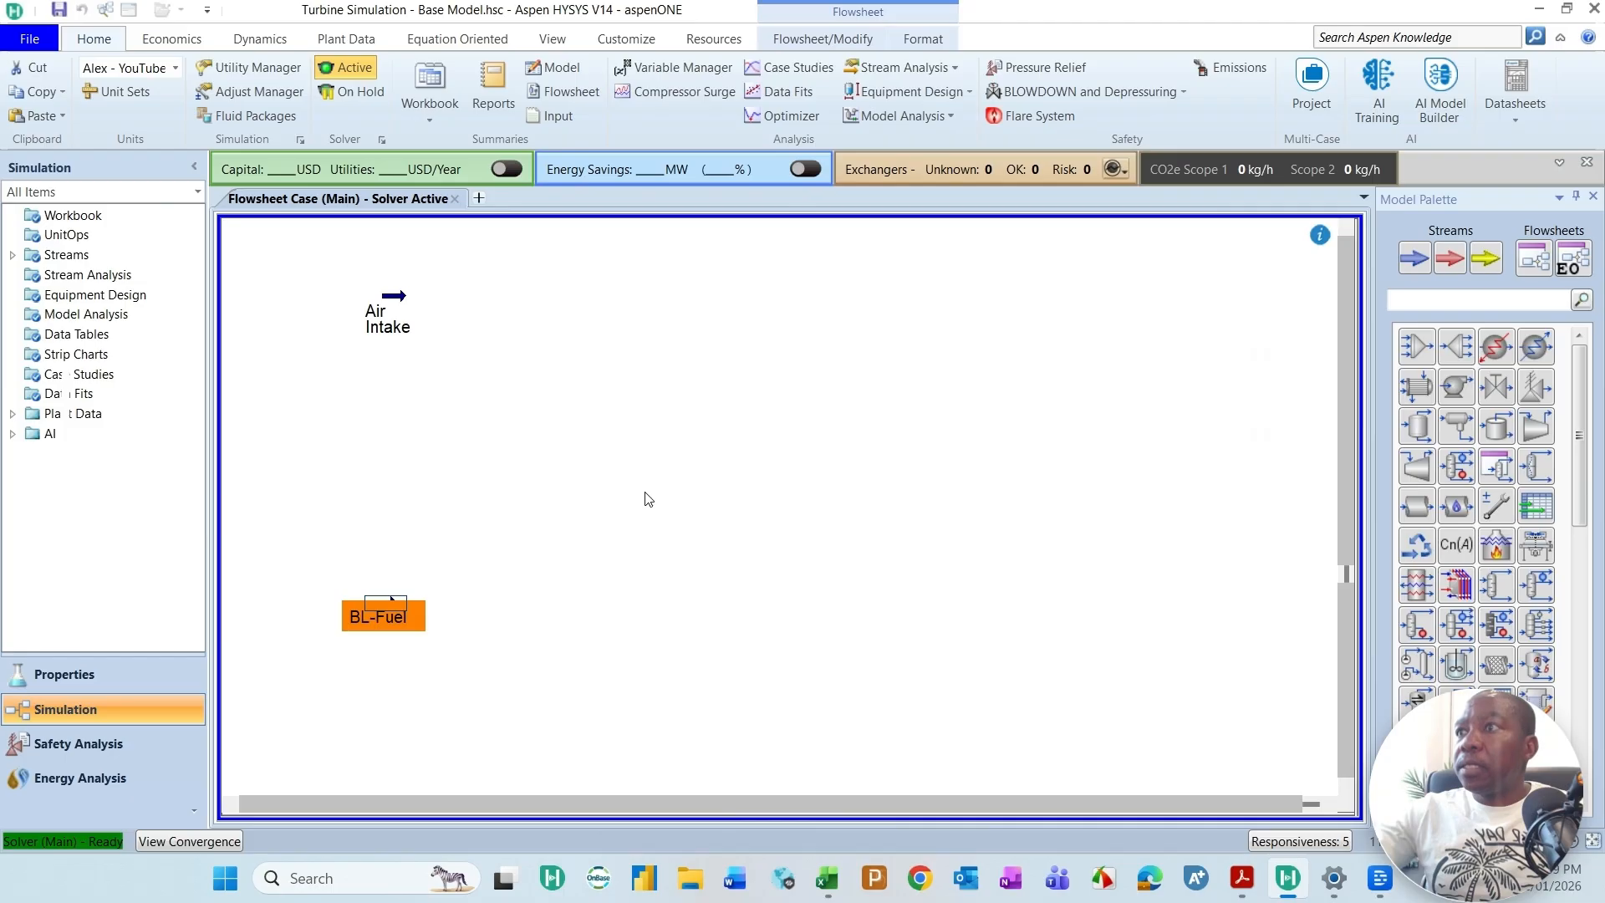
Step: Shift the Air Intake stream closer to the flowsheet's left edge and rename the BL-Fuel stream as BL-Fuel Gas, aligned beneath it
left_click(369, 309)
left_click_drag(370, 309, 337, 311)
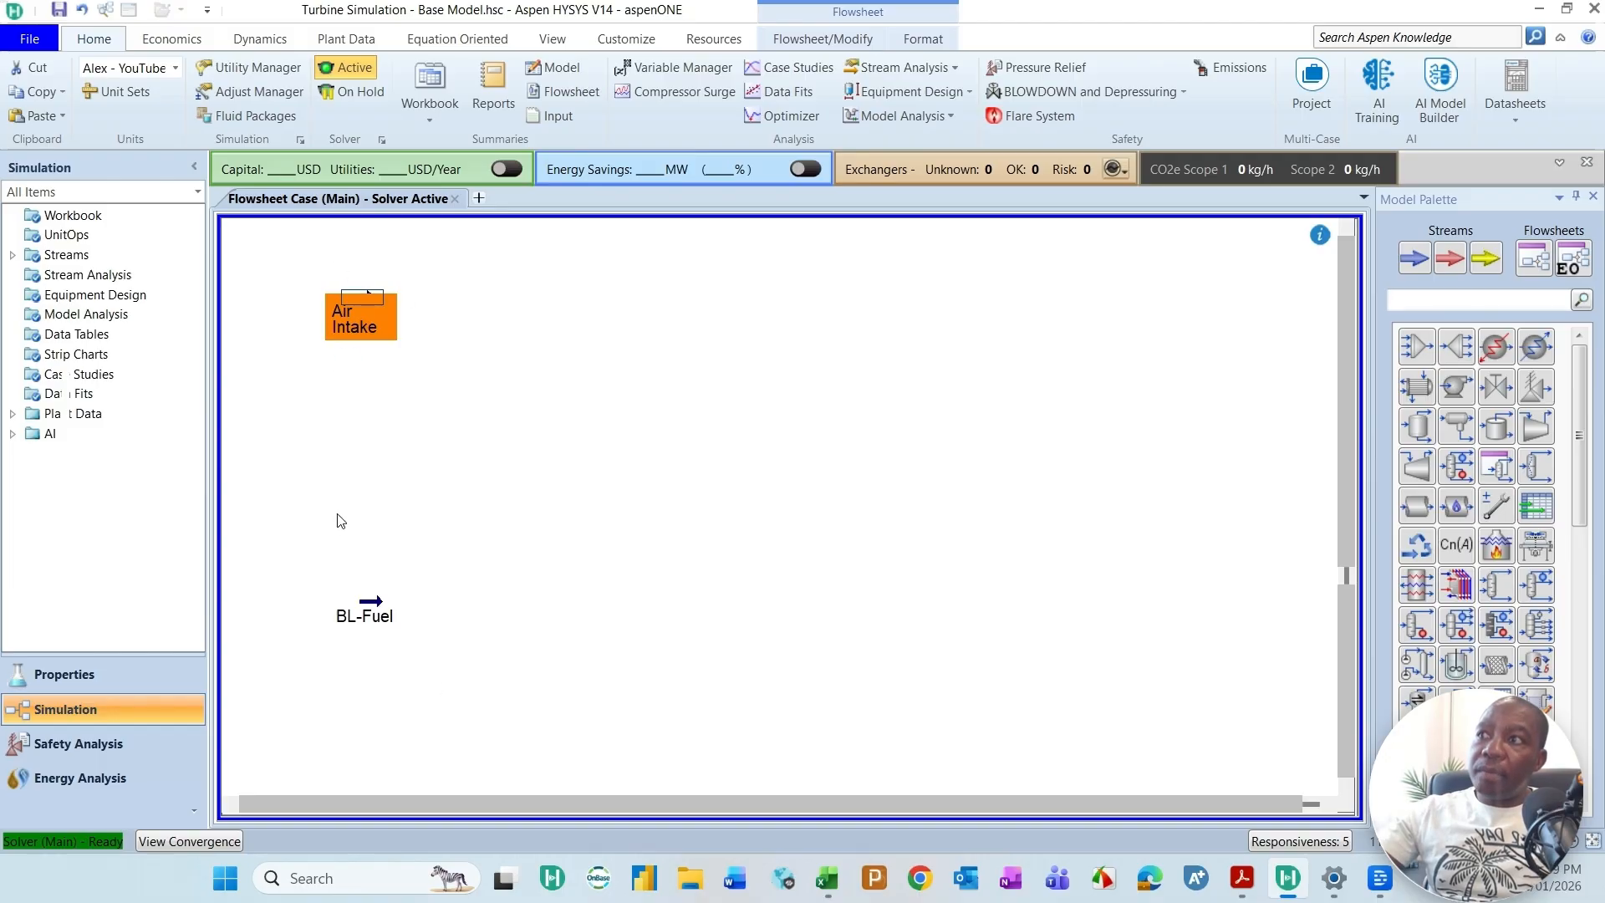
left_click(378, 626)
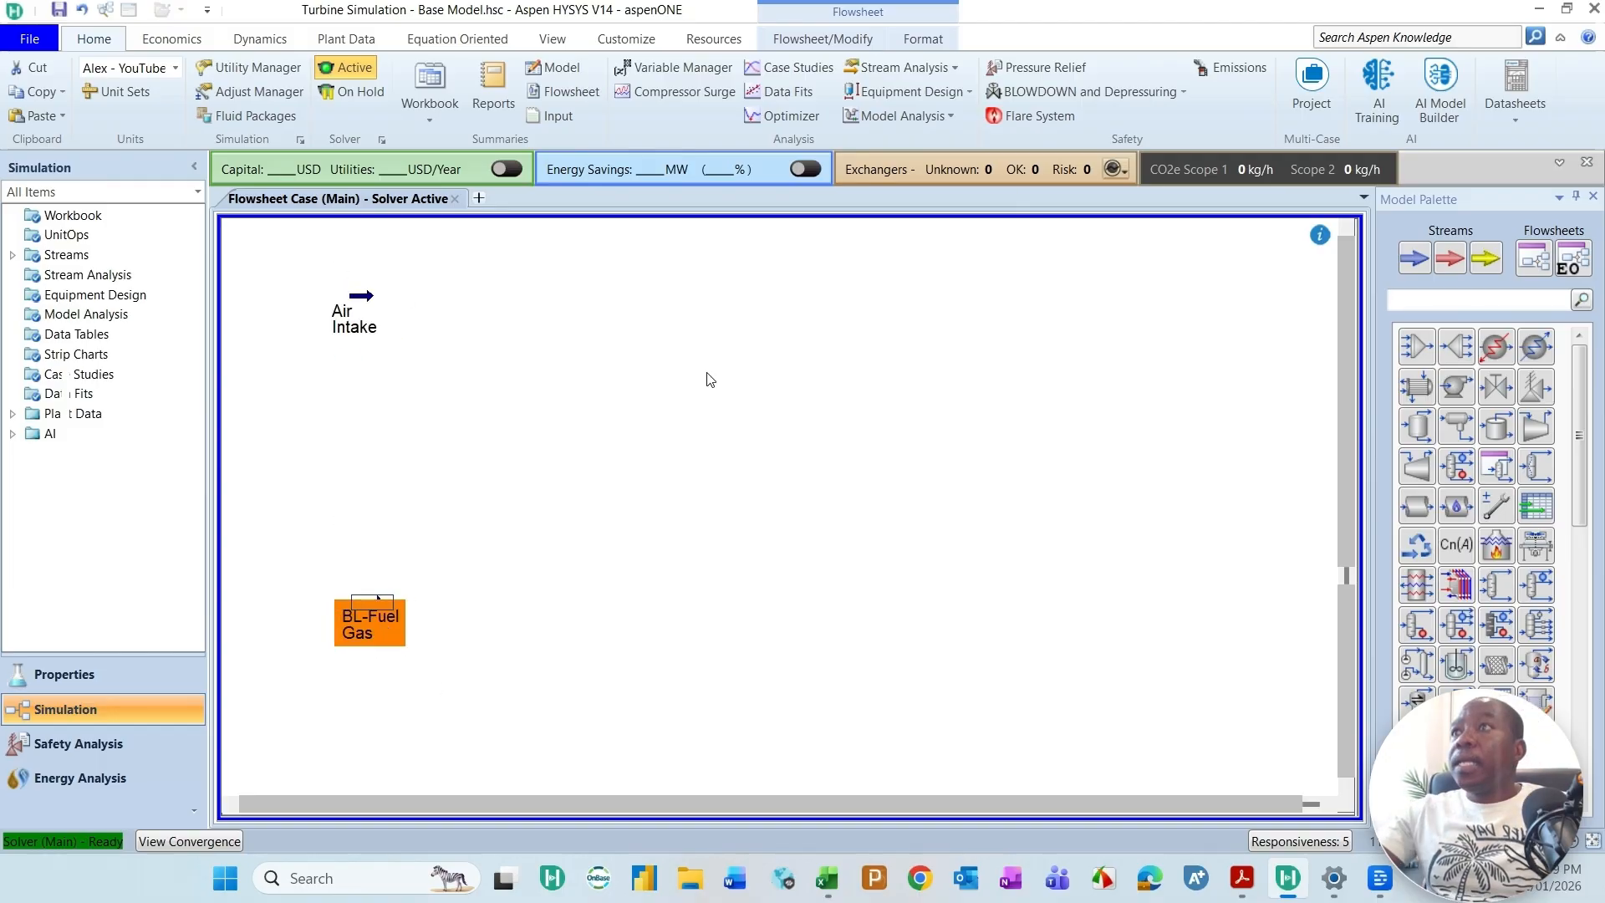
left_click(959, 399)
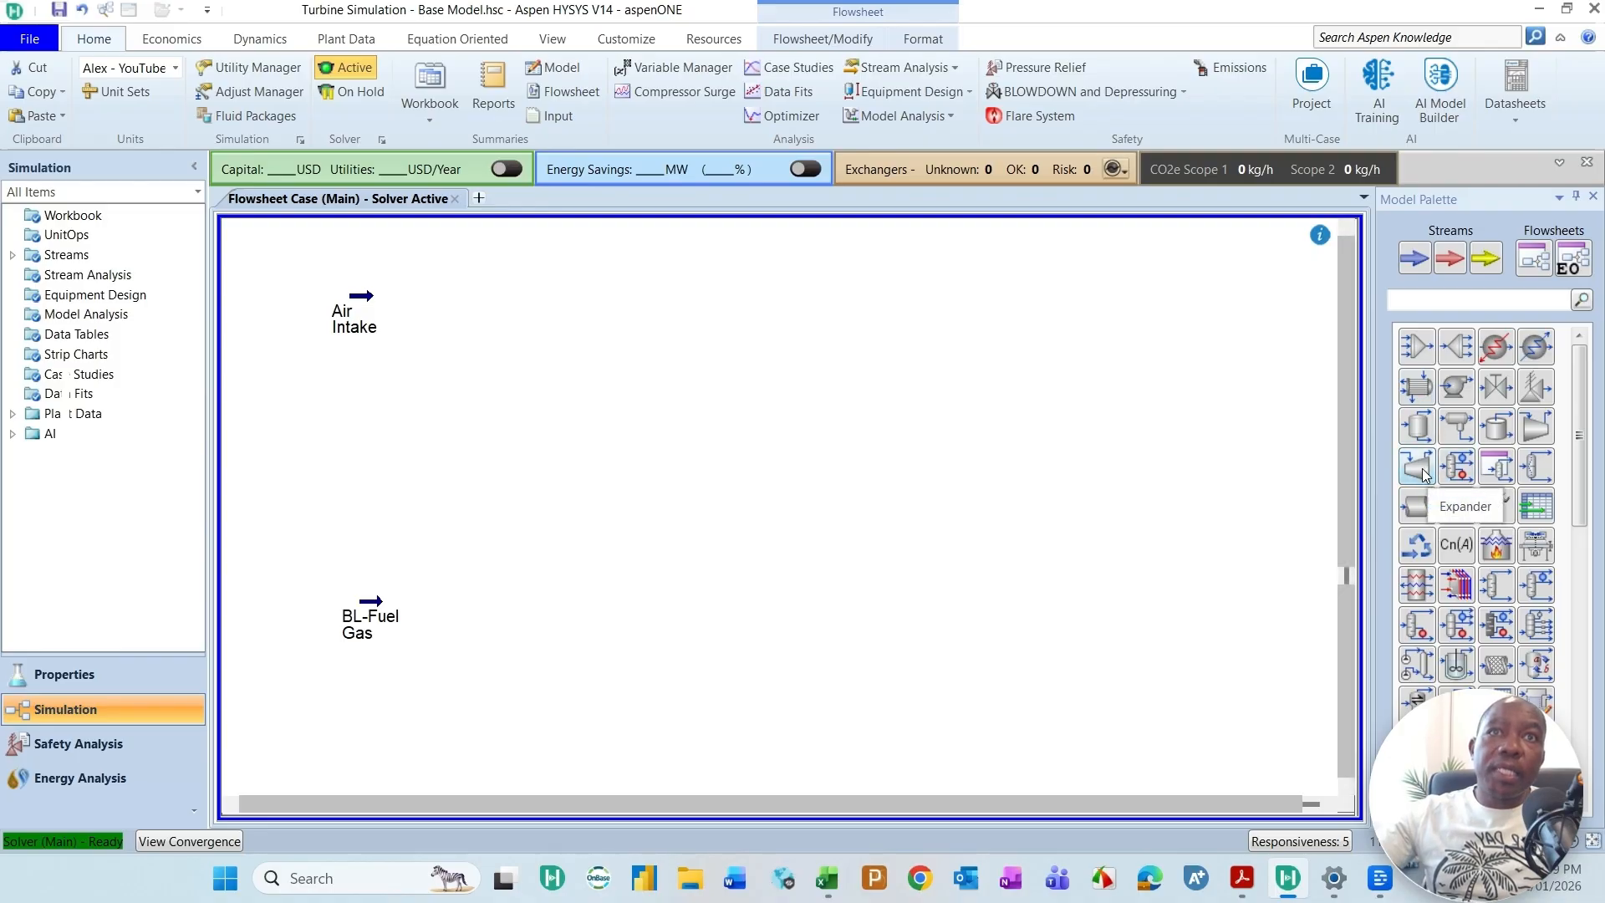
Step: Add a compressor named Air-Comp beside the Air Intake stream, with Air Intake as its inlet
left_click(1540, 432)
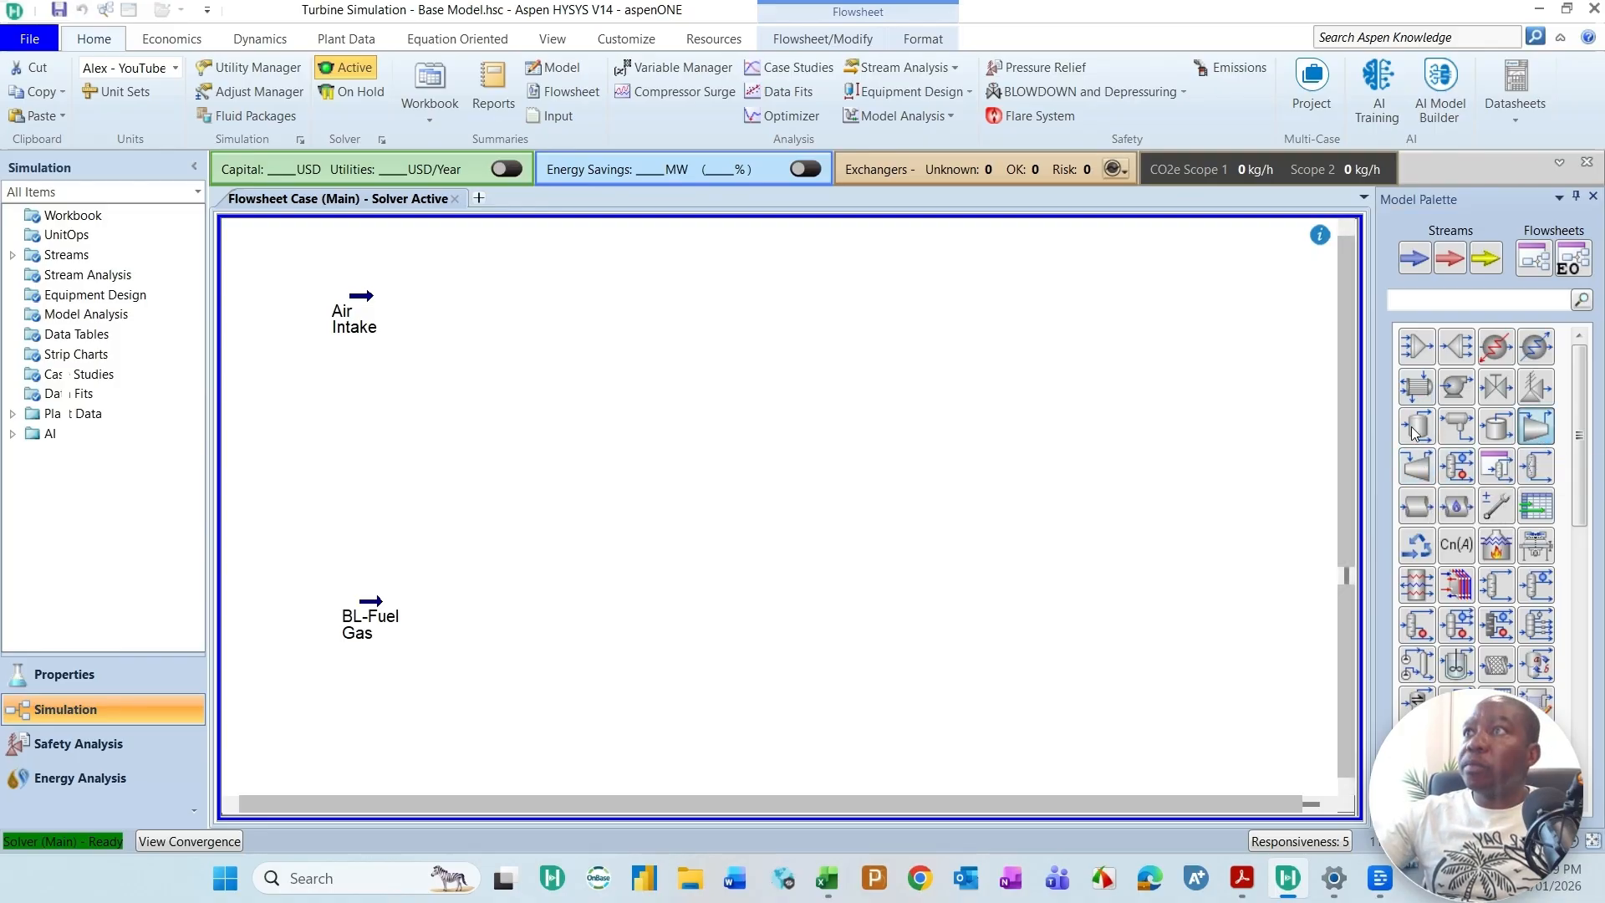
left_click(511, 336)
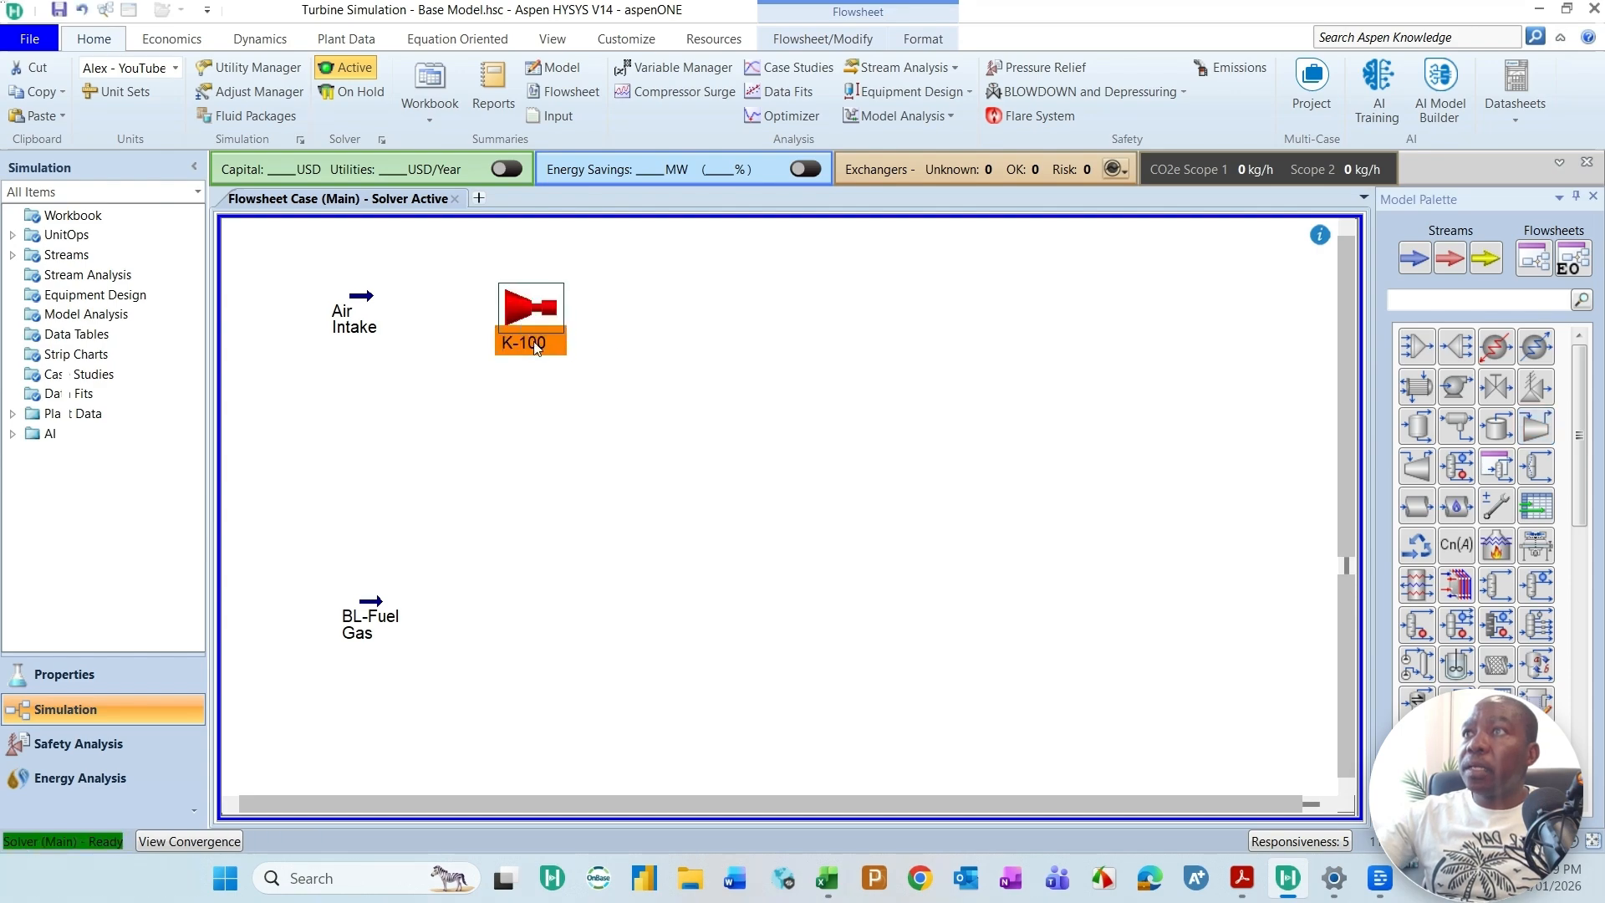
double_click(538, 323)
left_click(831, 363)
type("Air")
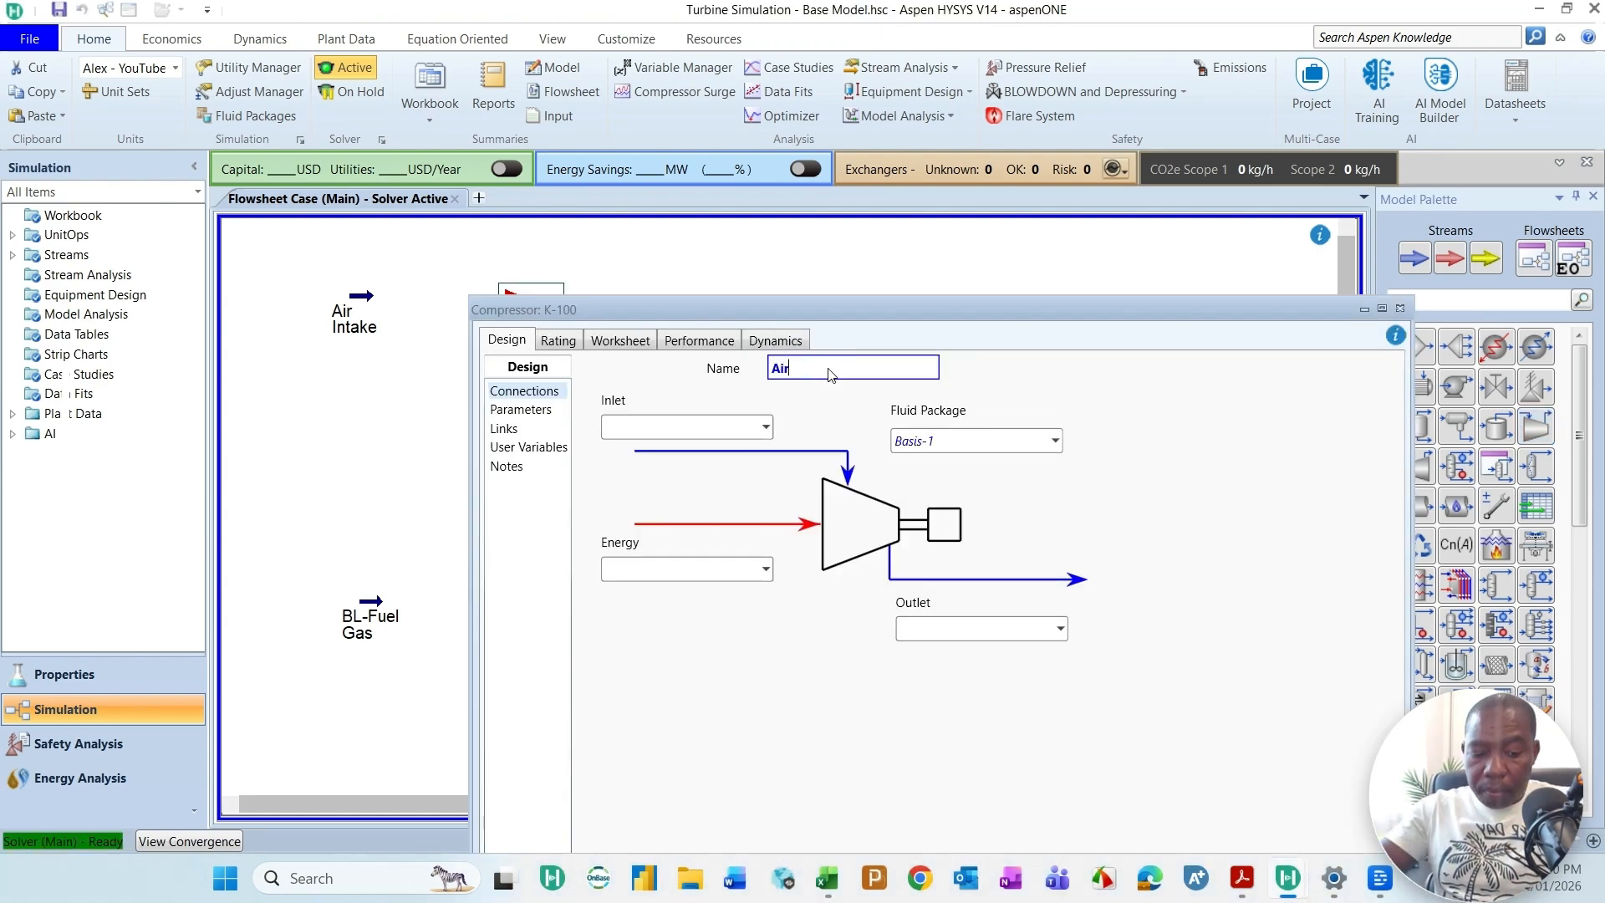
type("-Comp")
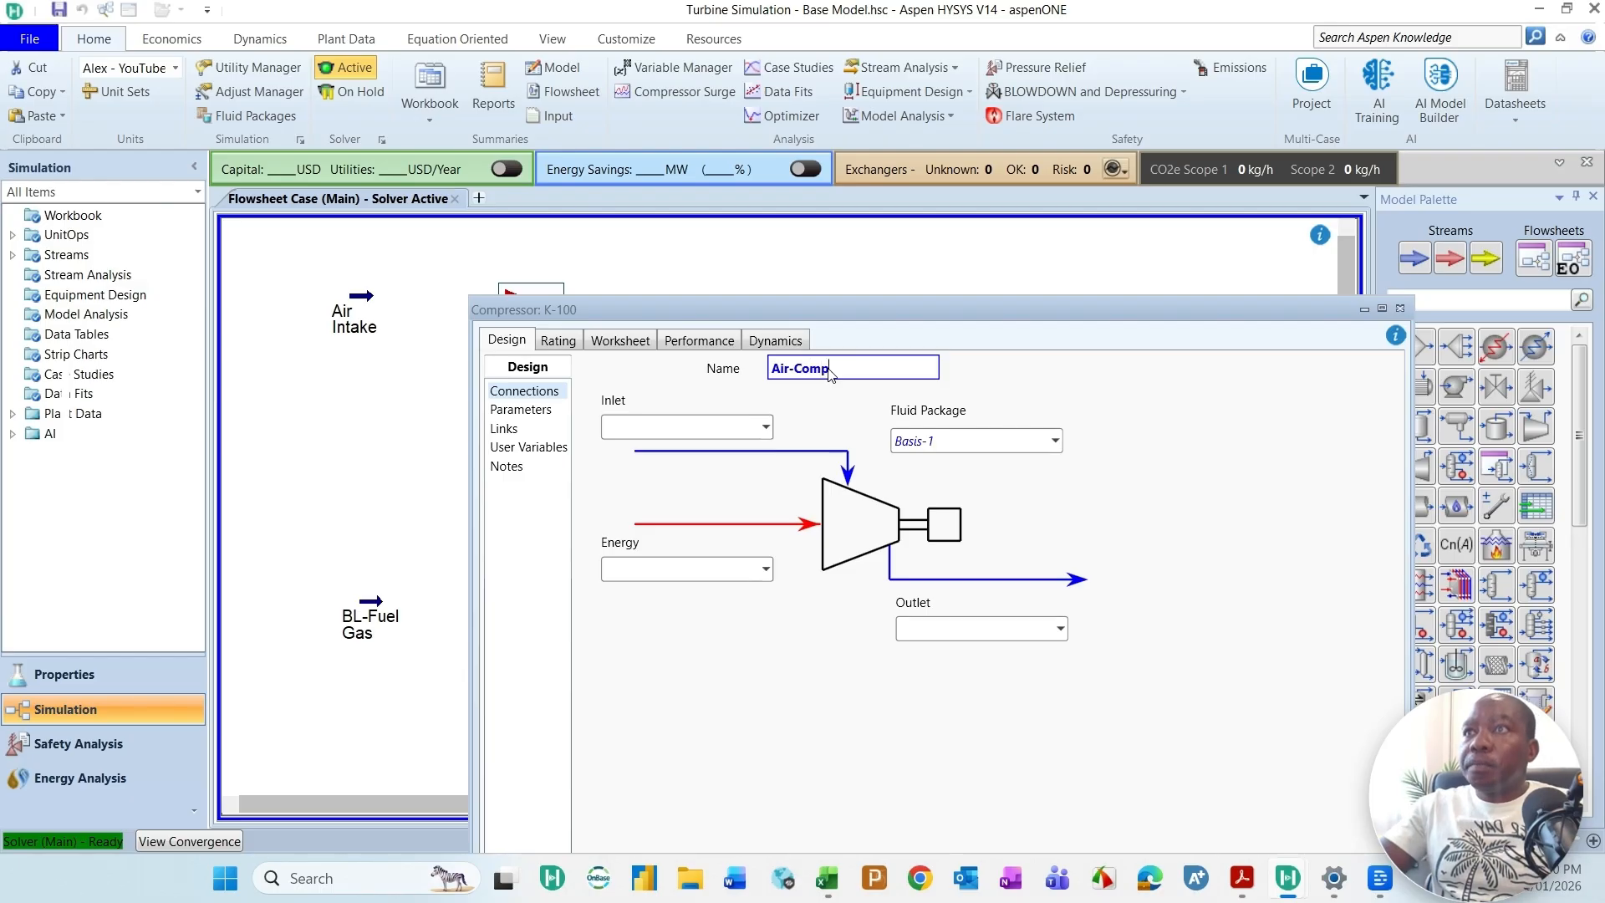
left_click(765, 427)
left_click(644, 457)
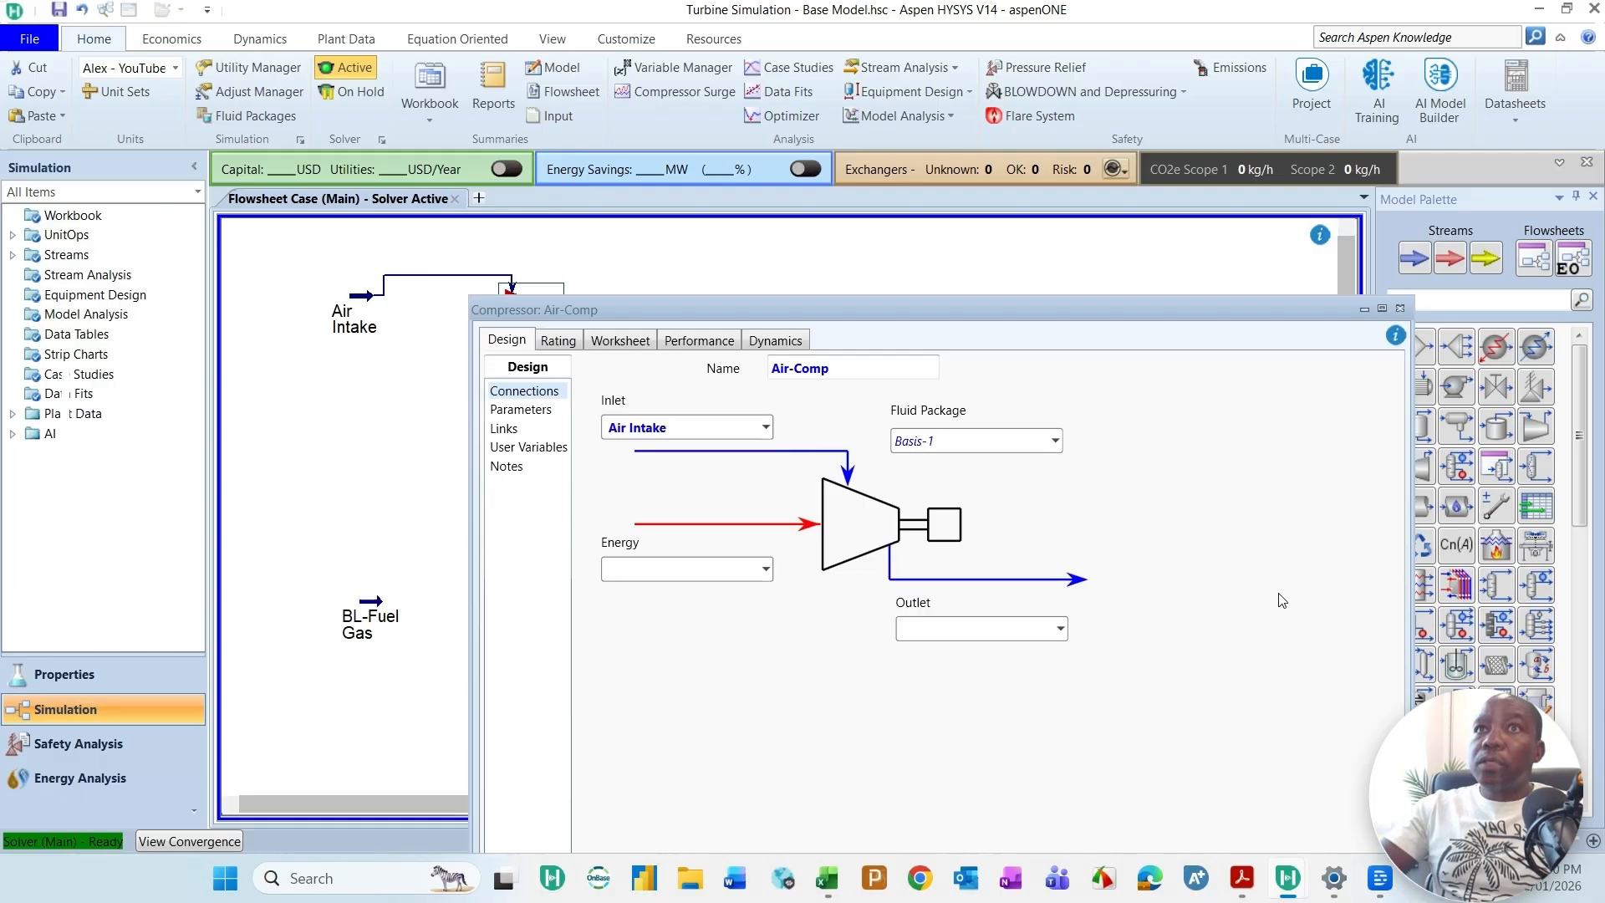
Step: Move the Air-Comp window clear of the compressor symbol and create the outlet stream Compressed air
left_click_drag(1126, 308, 1229, 327)
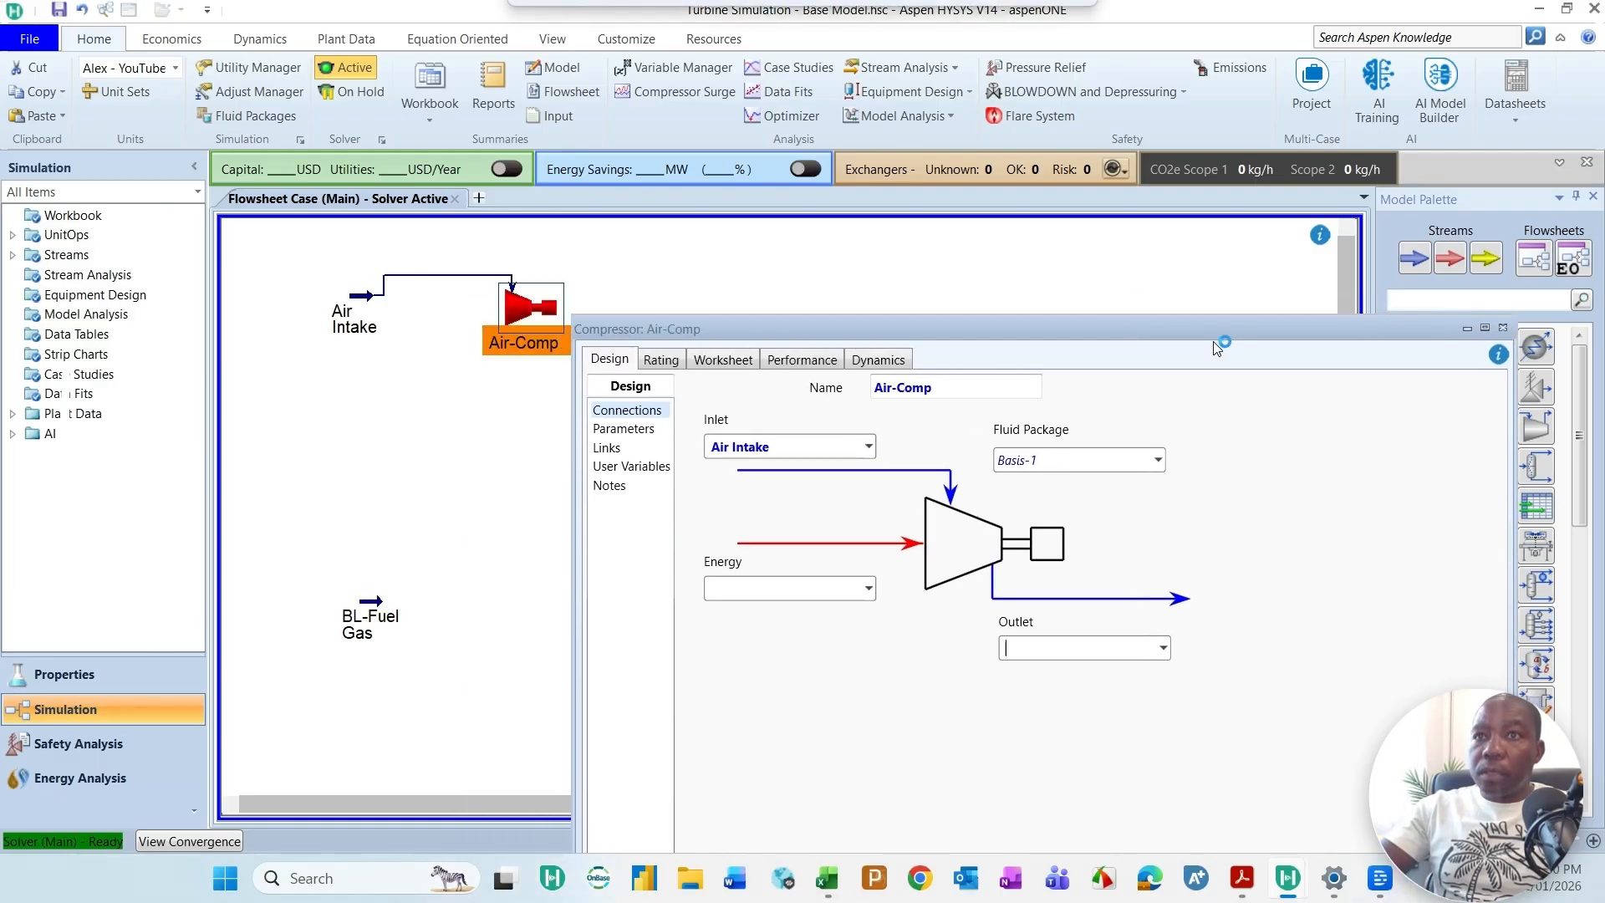
left_click(1083, 660)
type("Compr")
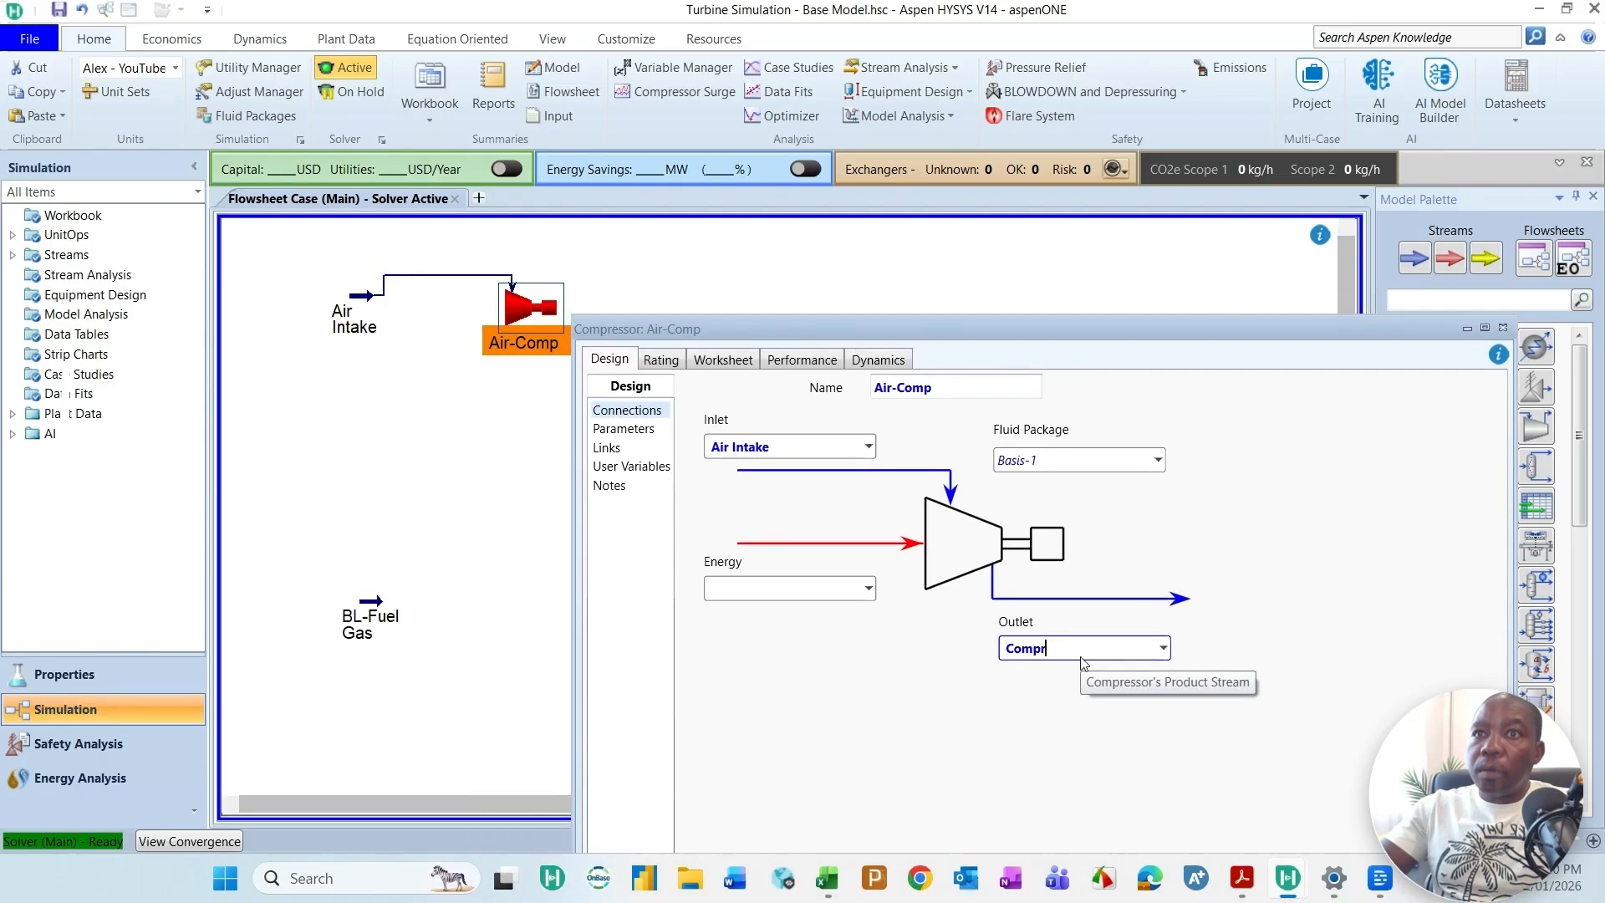
type("essed air")
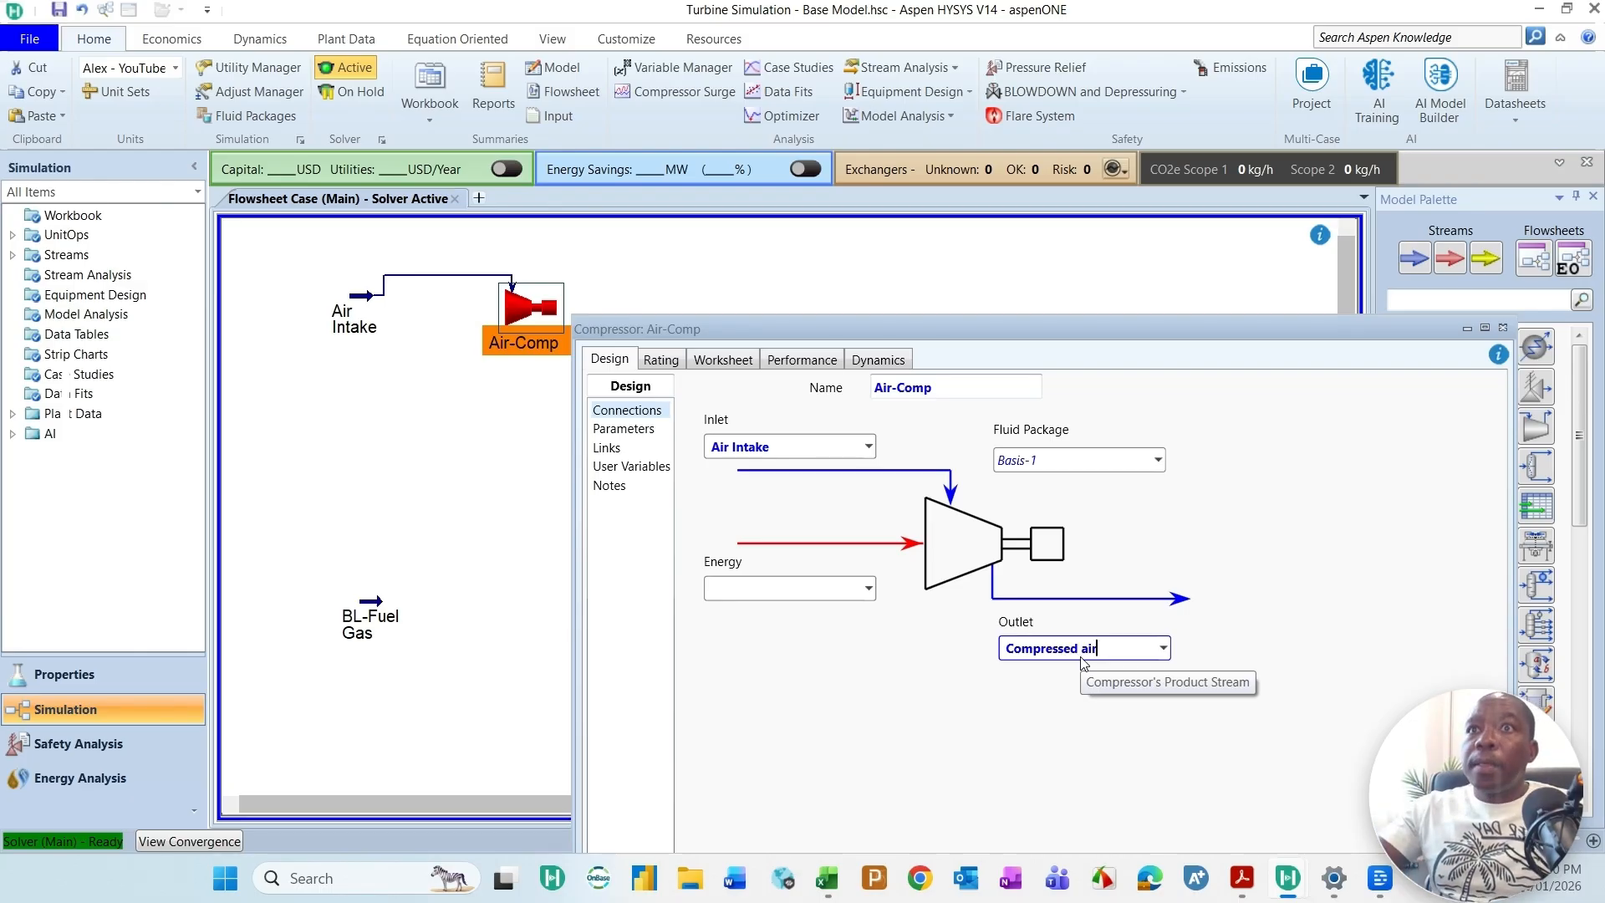
key("Return")
Step: Create the compressor's energy stream Q-Air Comp and reposition and narrow the Air-Comp window so its flowsheet symbols are uncovered
left_click(802, 589)
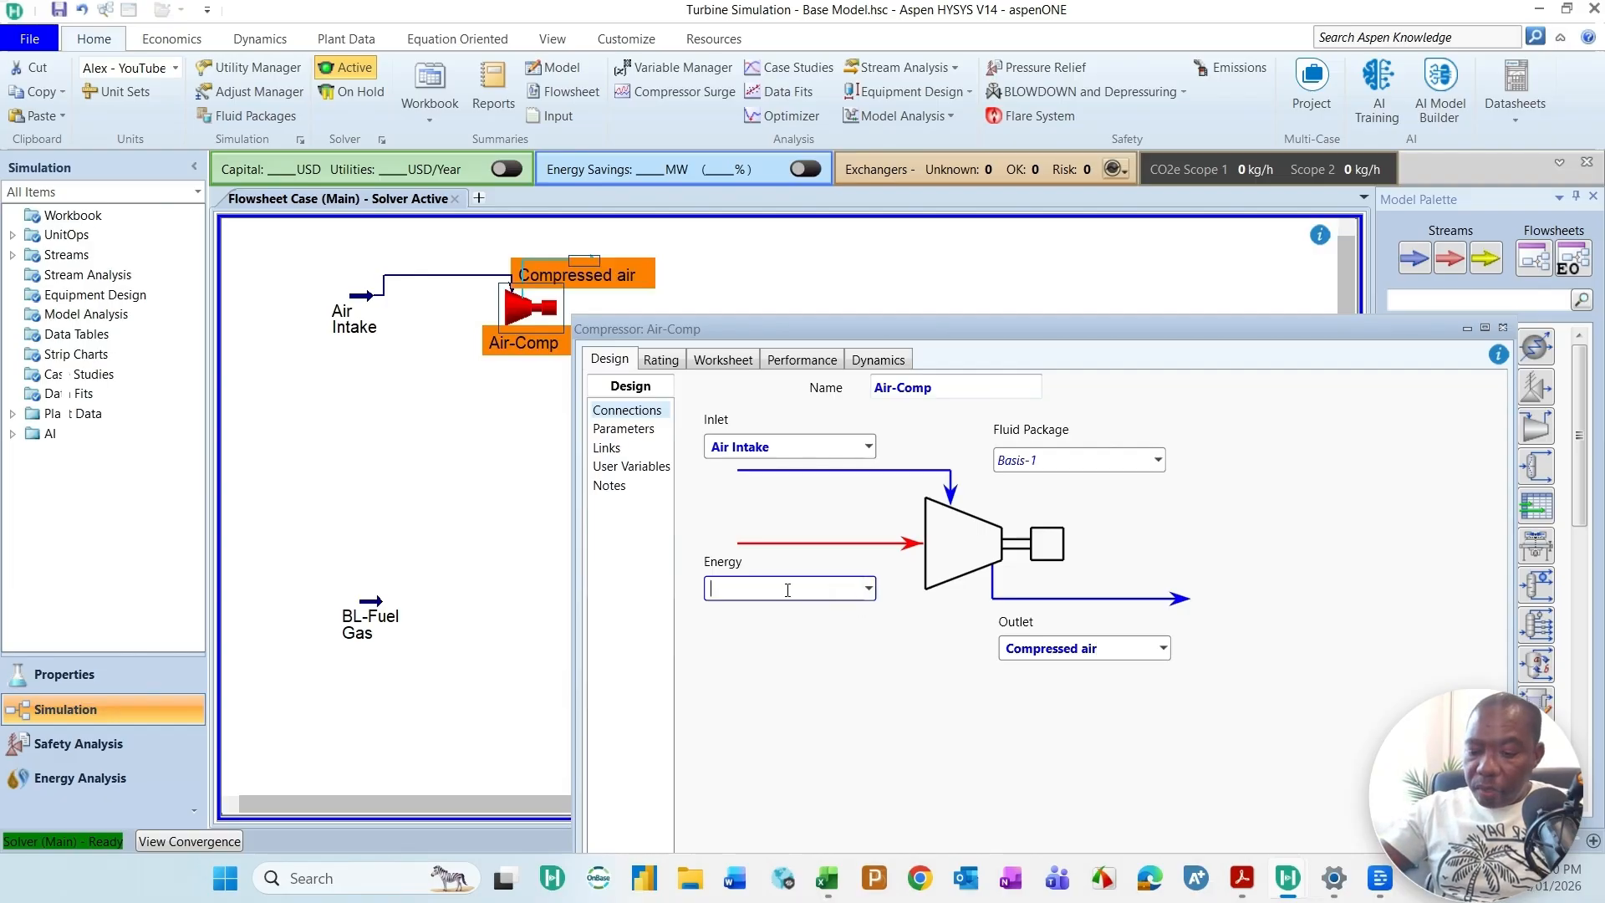
type("Q")
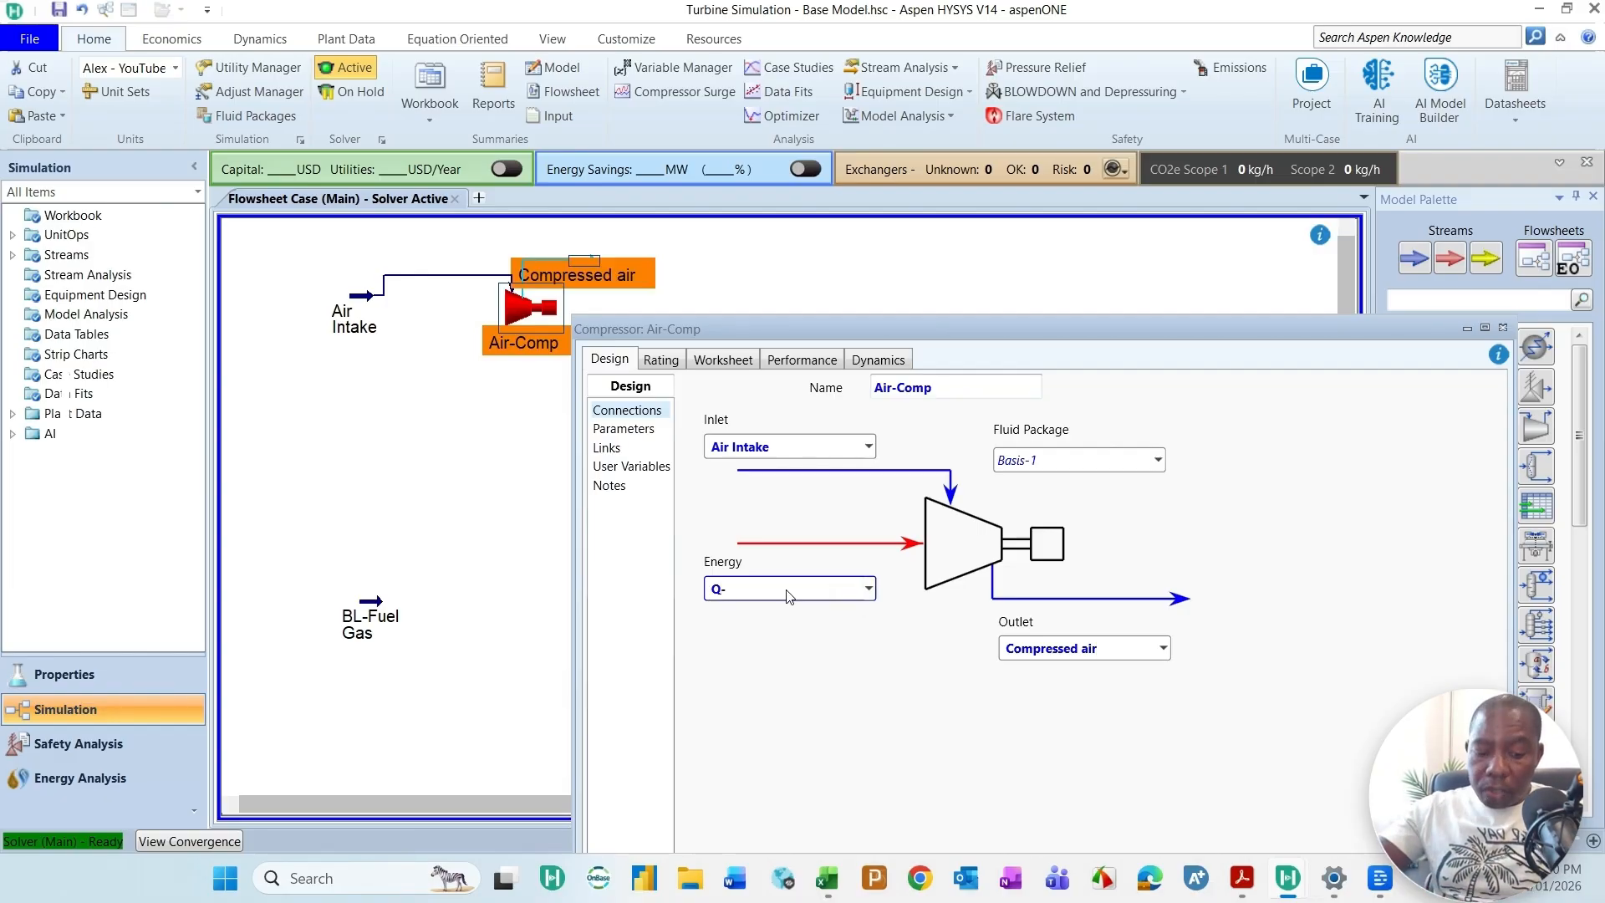
type("-")
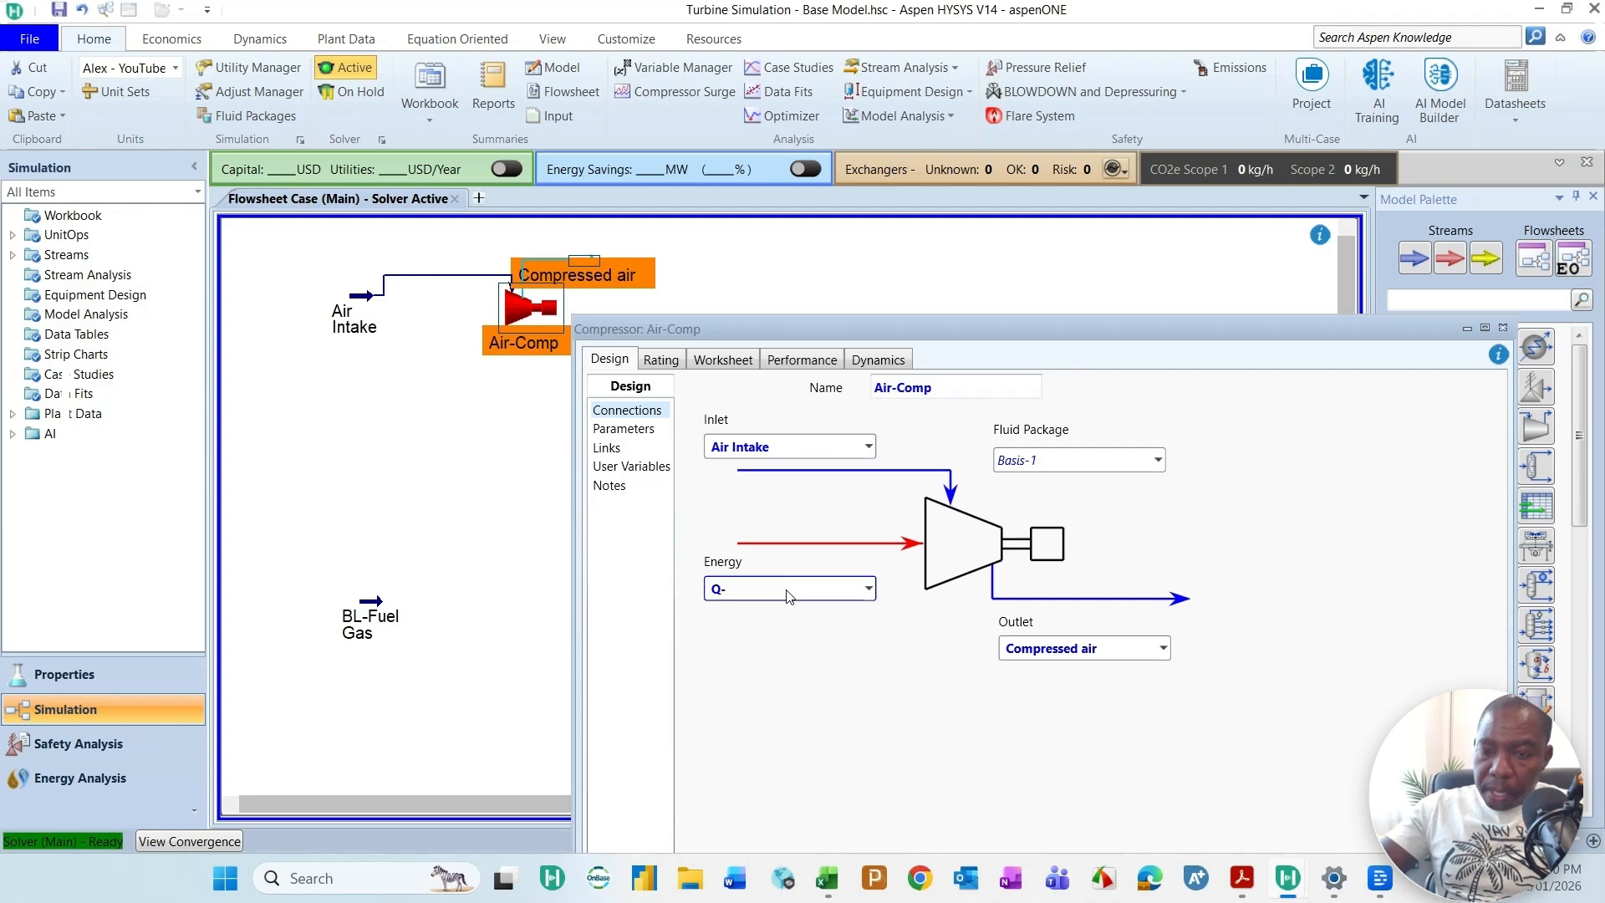
type("A")
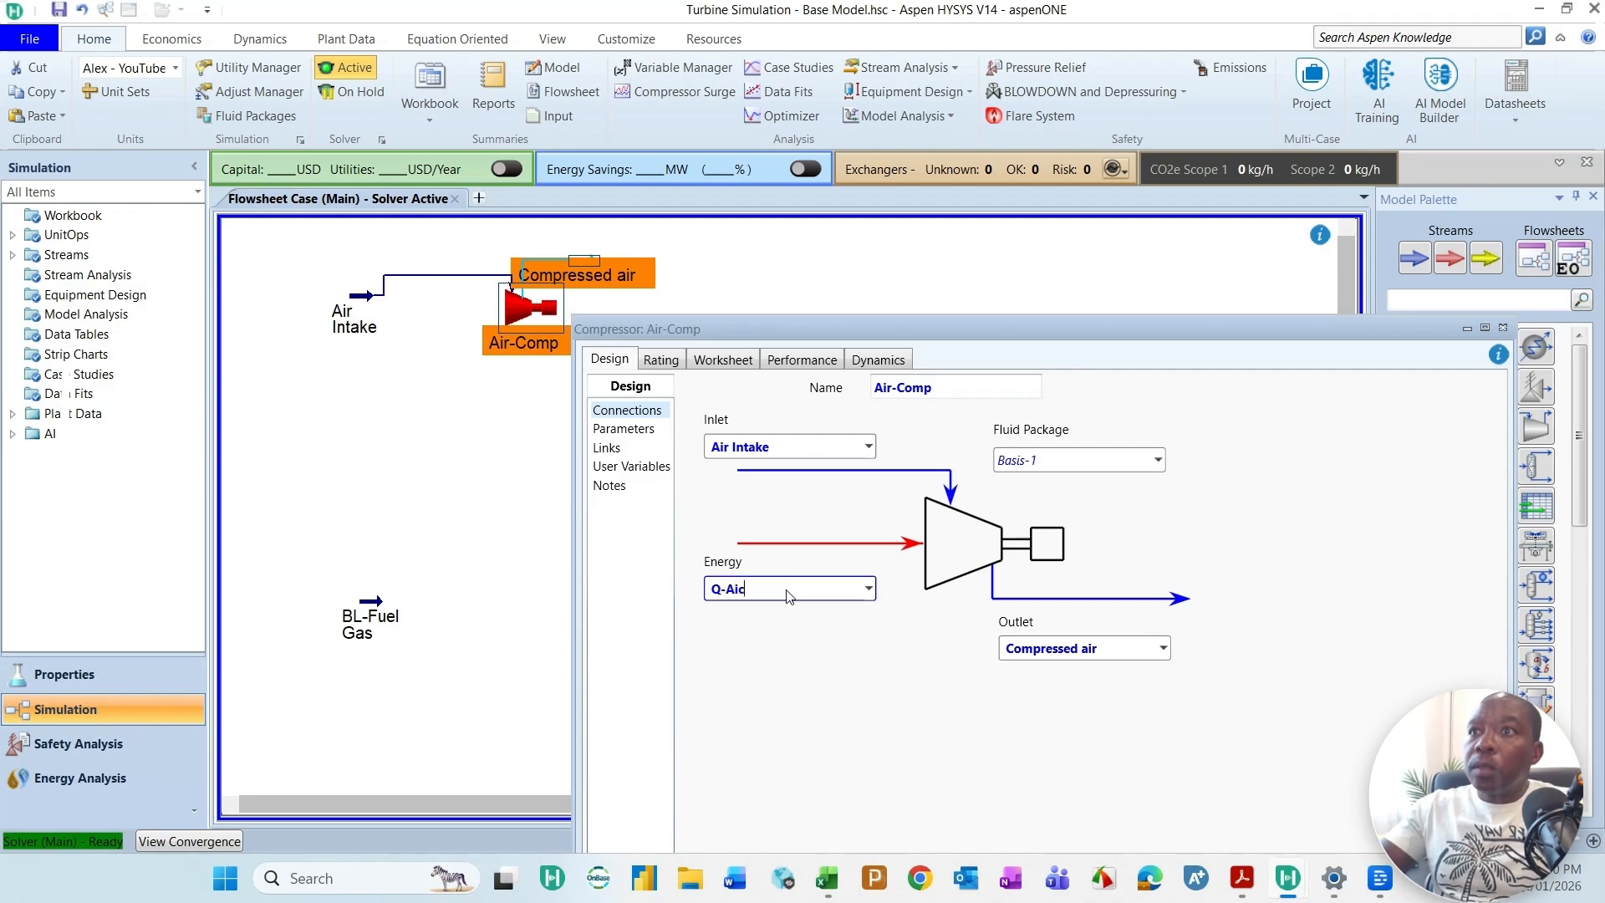
type("ir Comp")
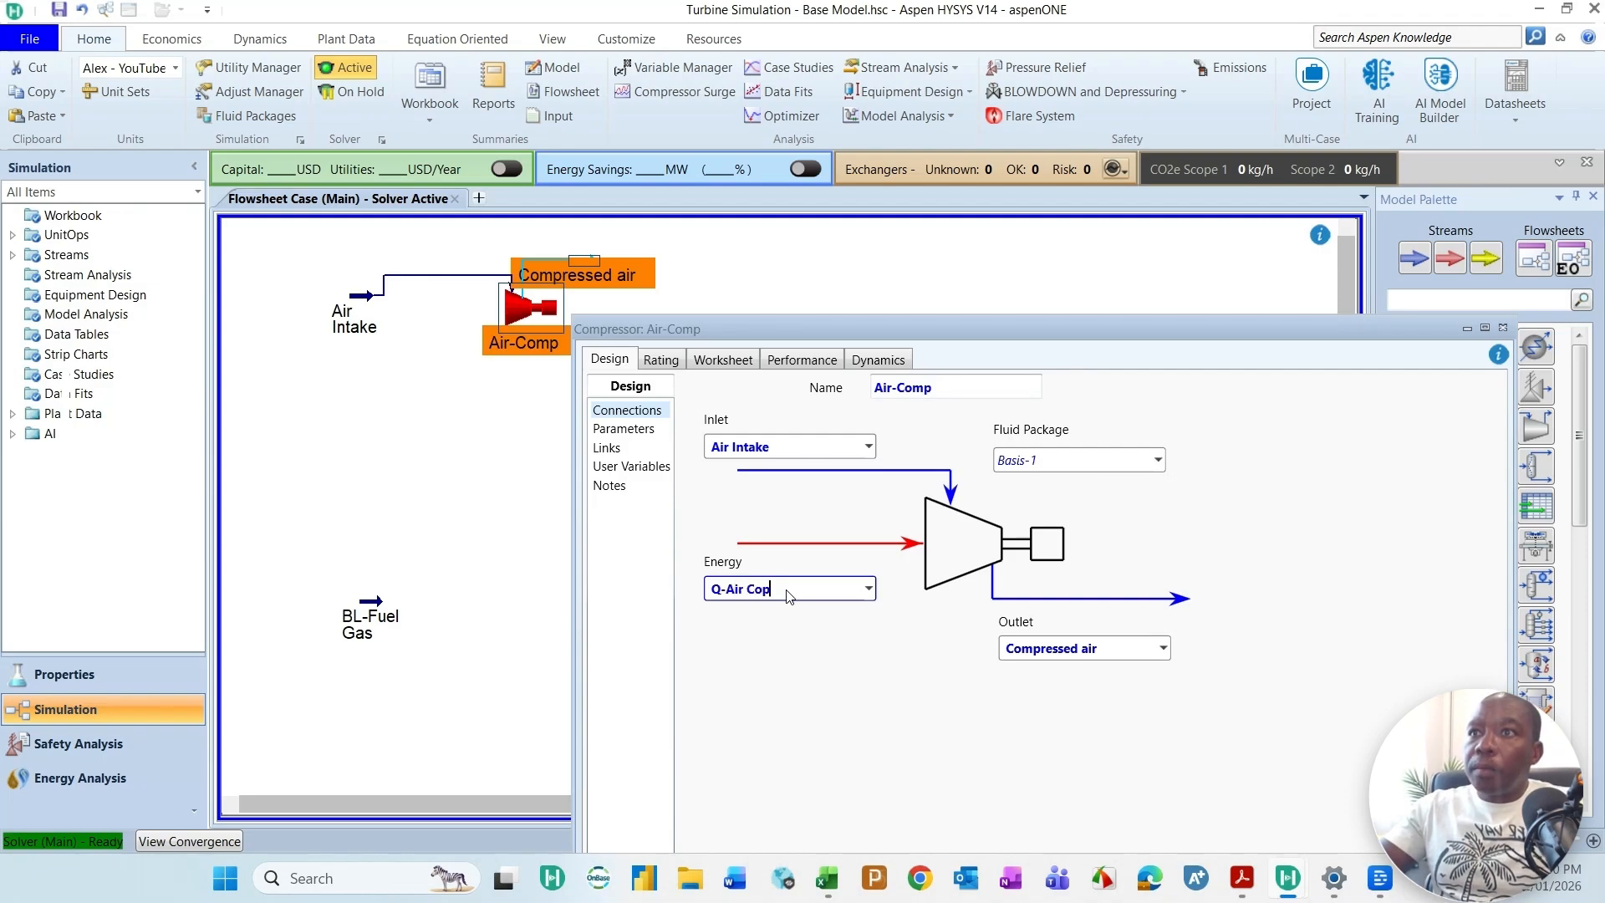
key("Return")
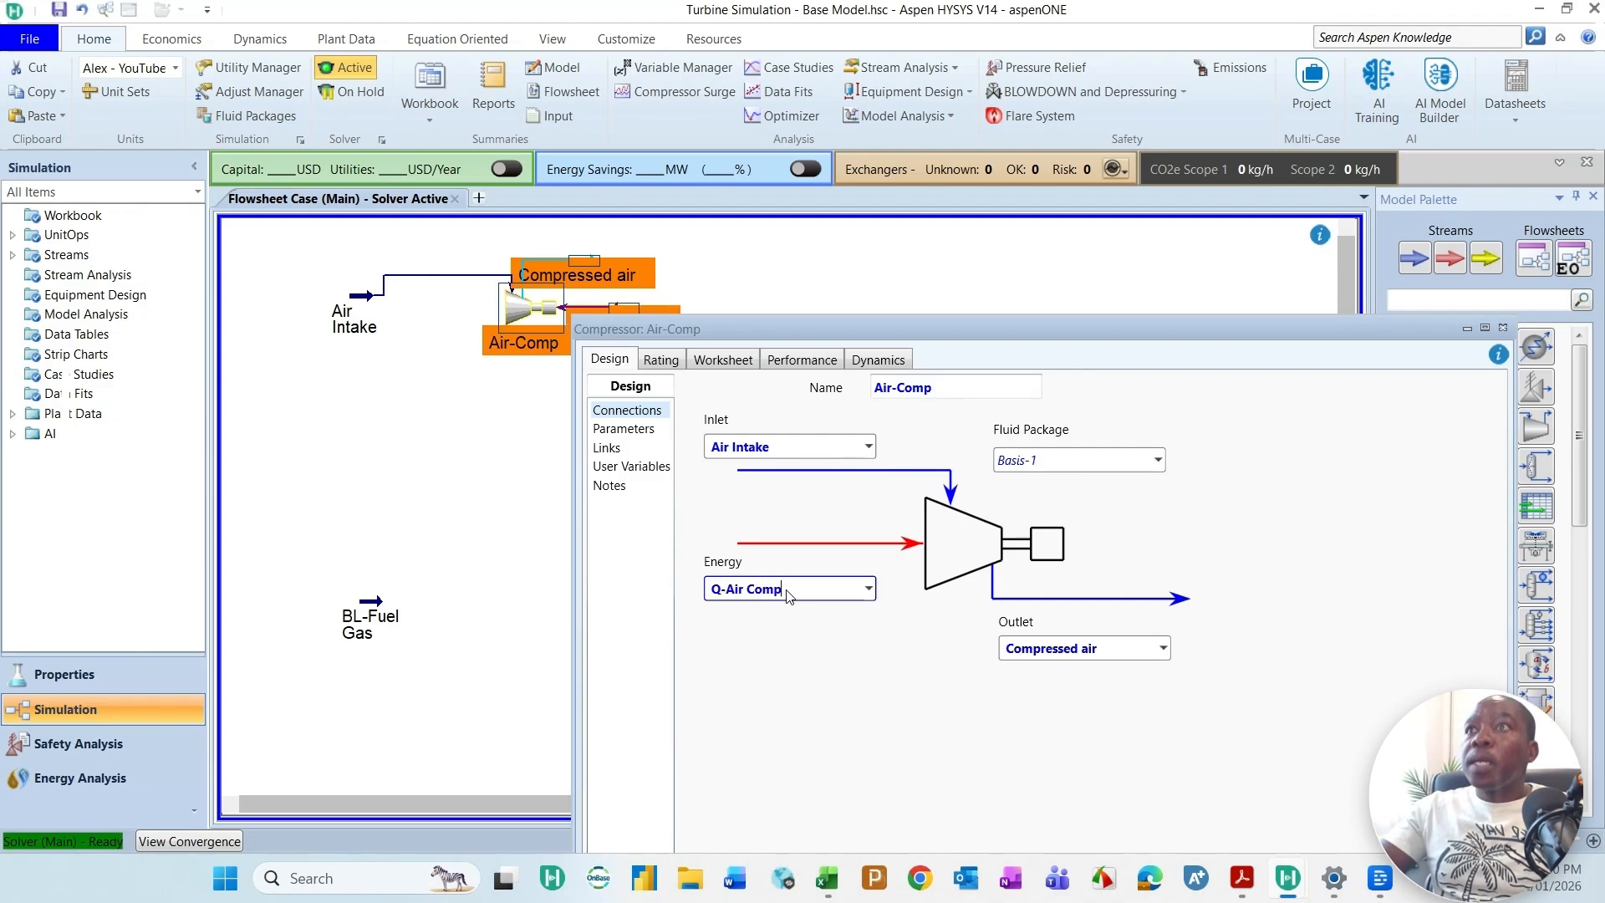
left_click(786, 592)
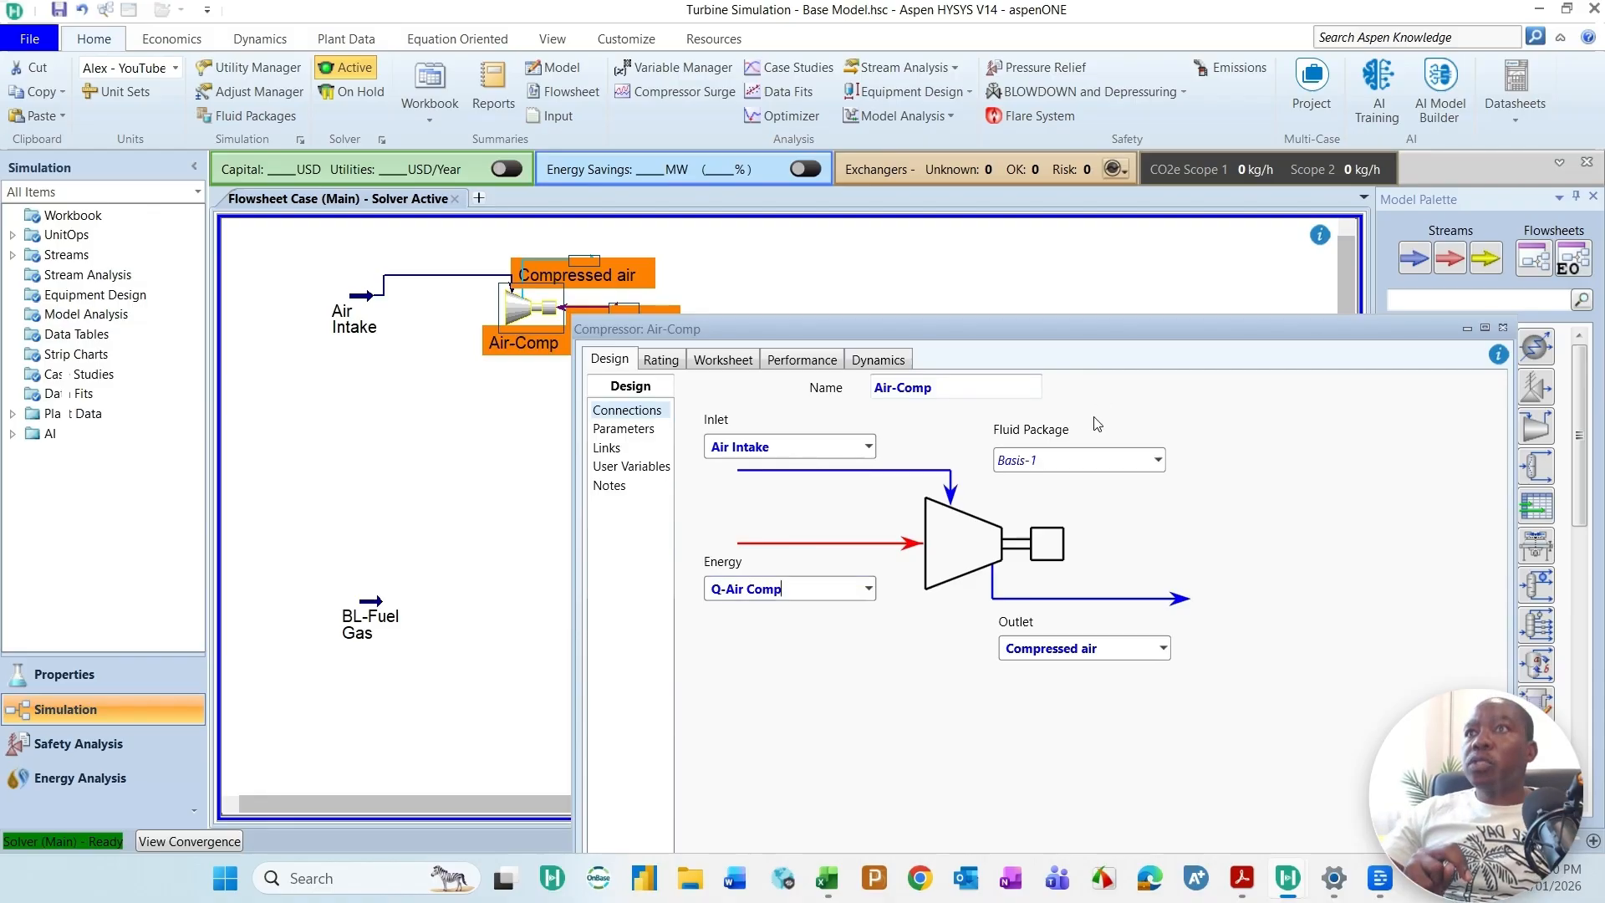
left_click_drag(1162, 328, 1122, 162)
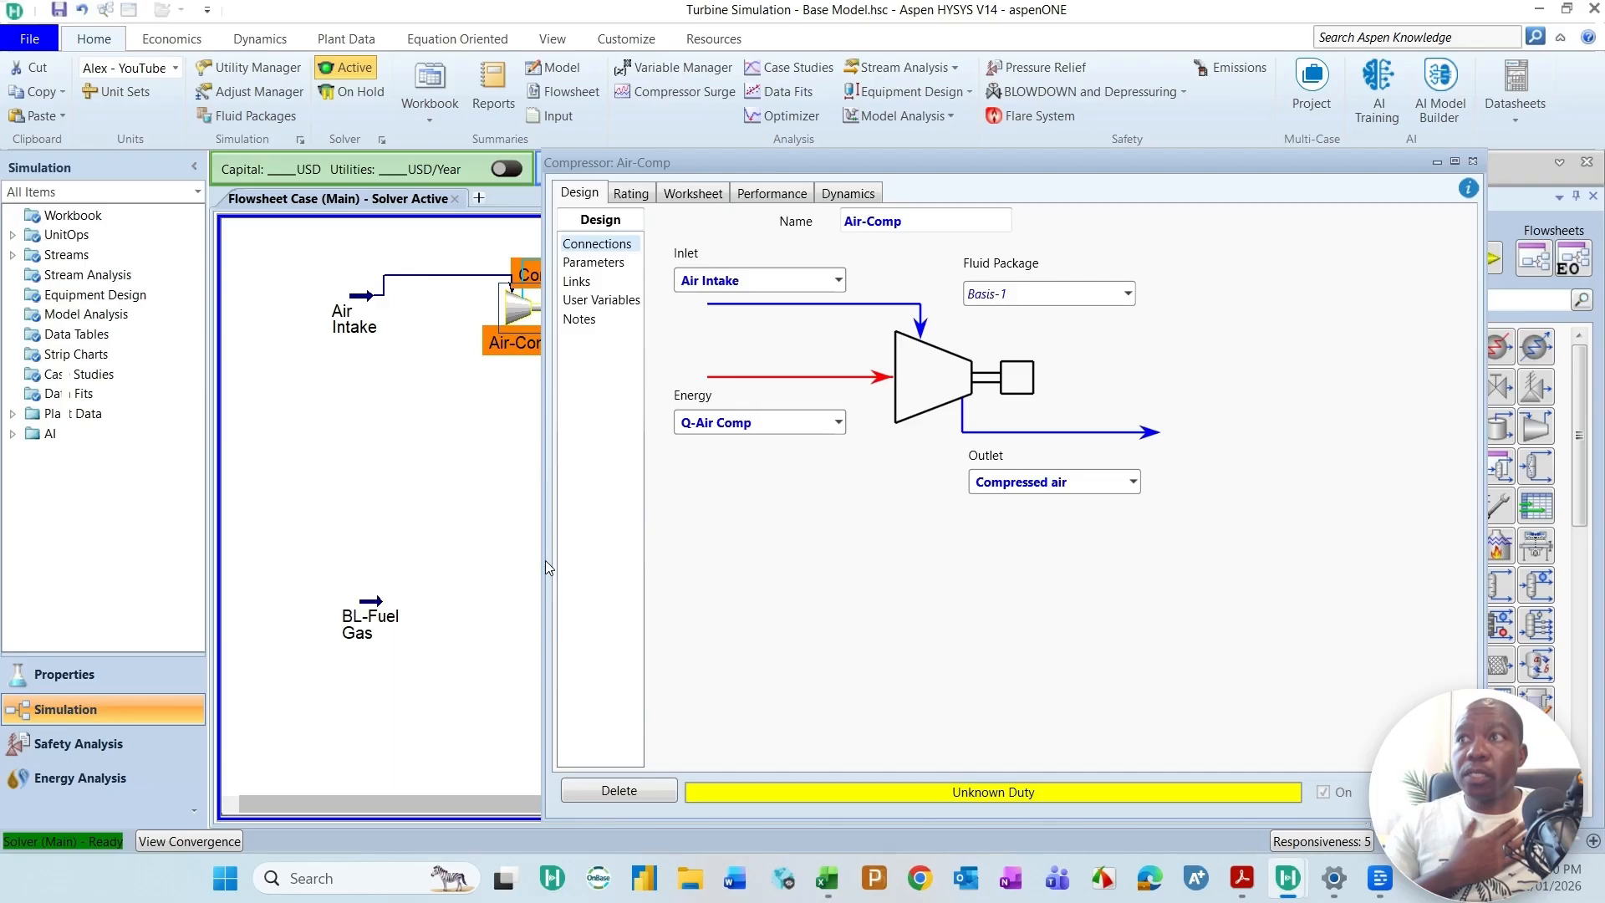
left_click_drag(543, 560, 657, 560)
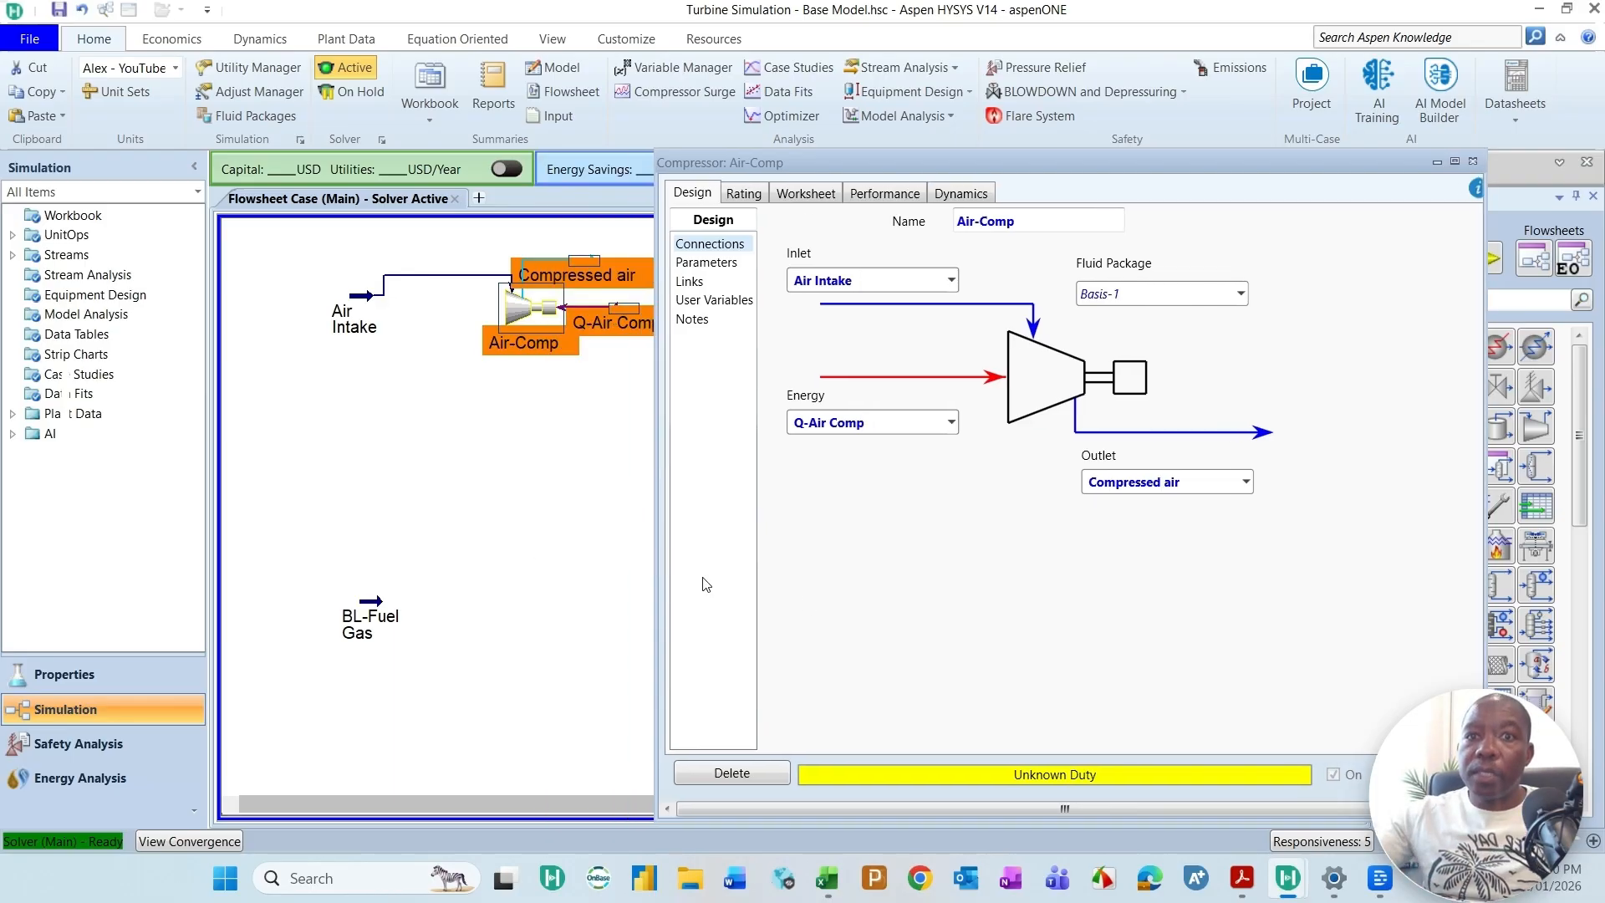
Step: Switch to the Titan 250 datasheet in Adobe Acrobat, look up the axial compressor's pressure ratio on page 1, and return to Aspen HYSYS
left_click(1251, 885)
scroll(719, 499, "down", 5)
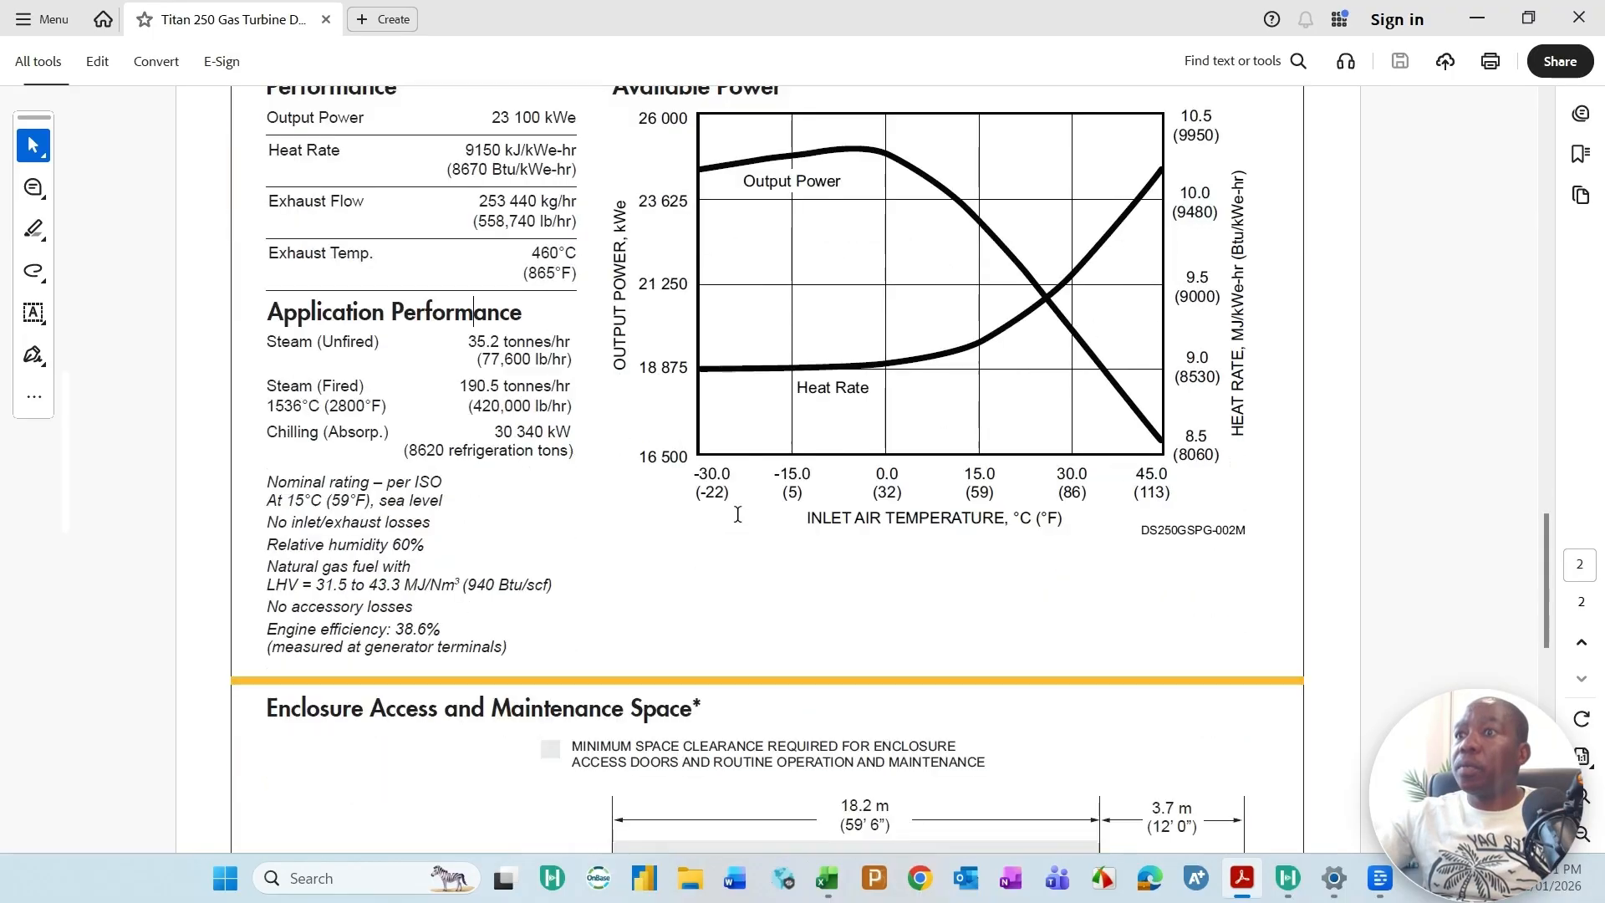
scroll(719, 500, "down", 5)
scroll(725, 493, "up", 10)
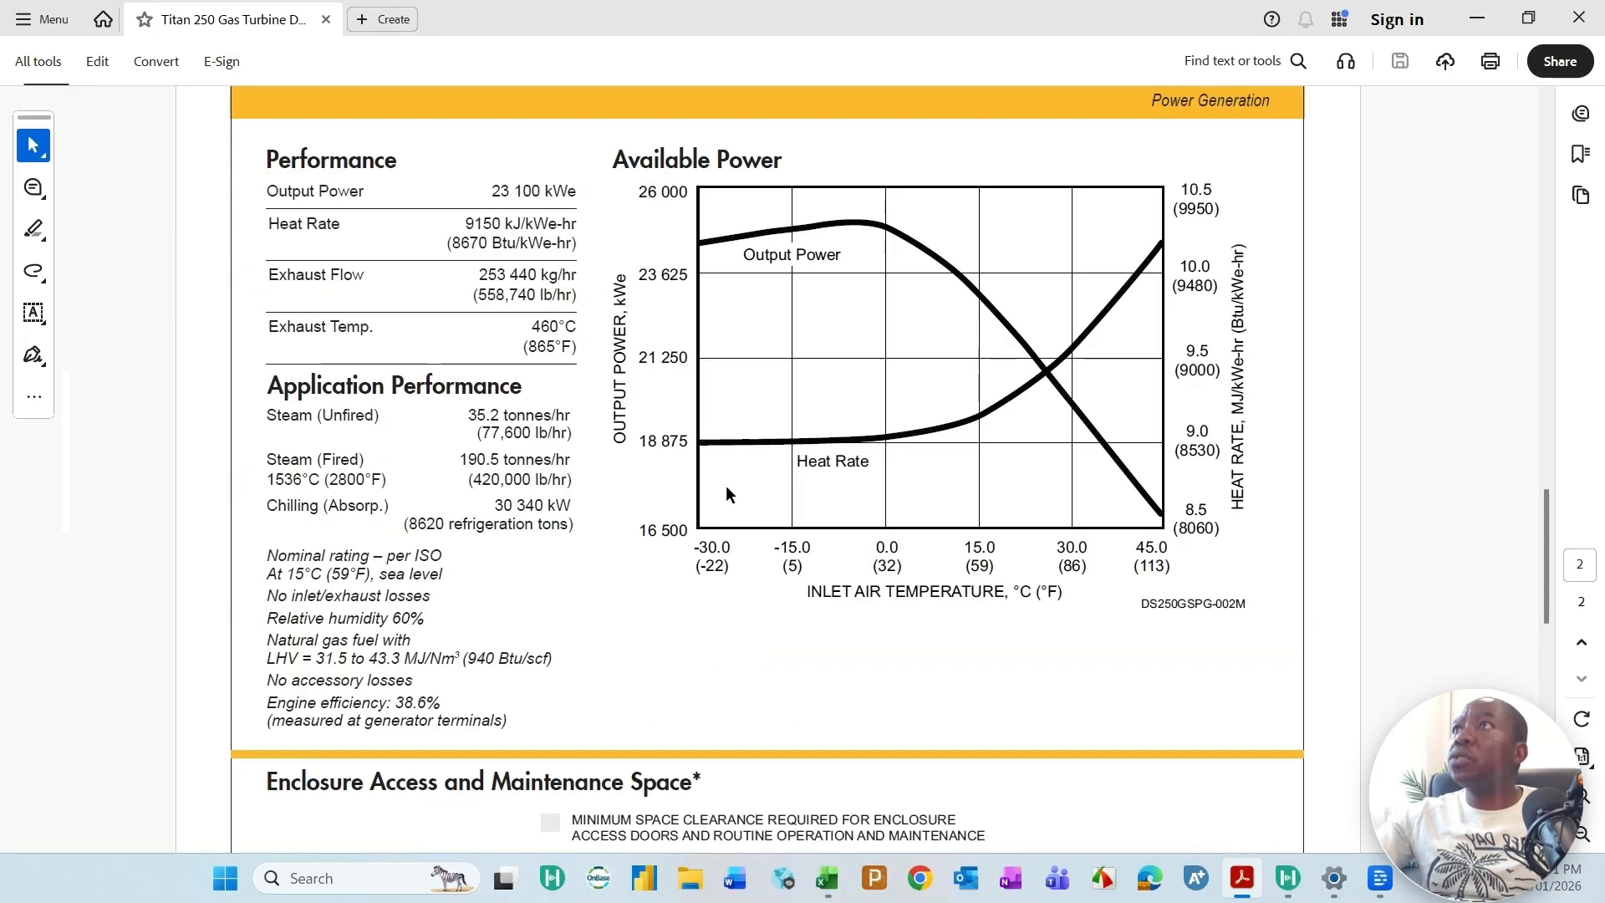
scroll(725, 493, "up", 10)
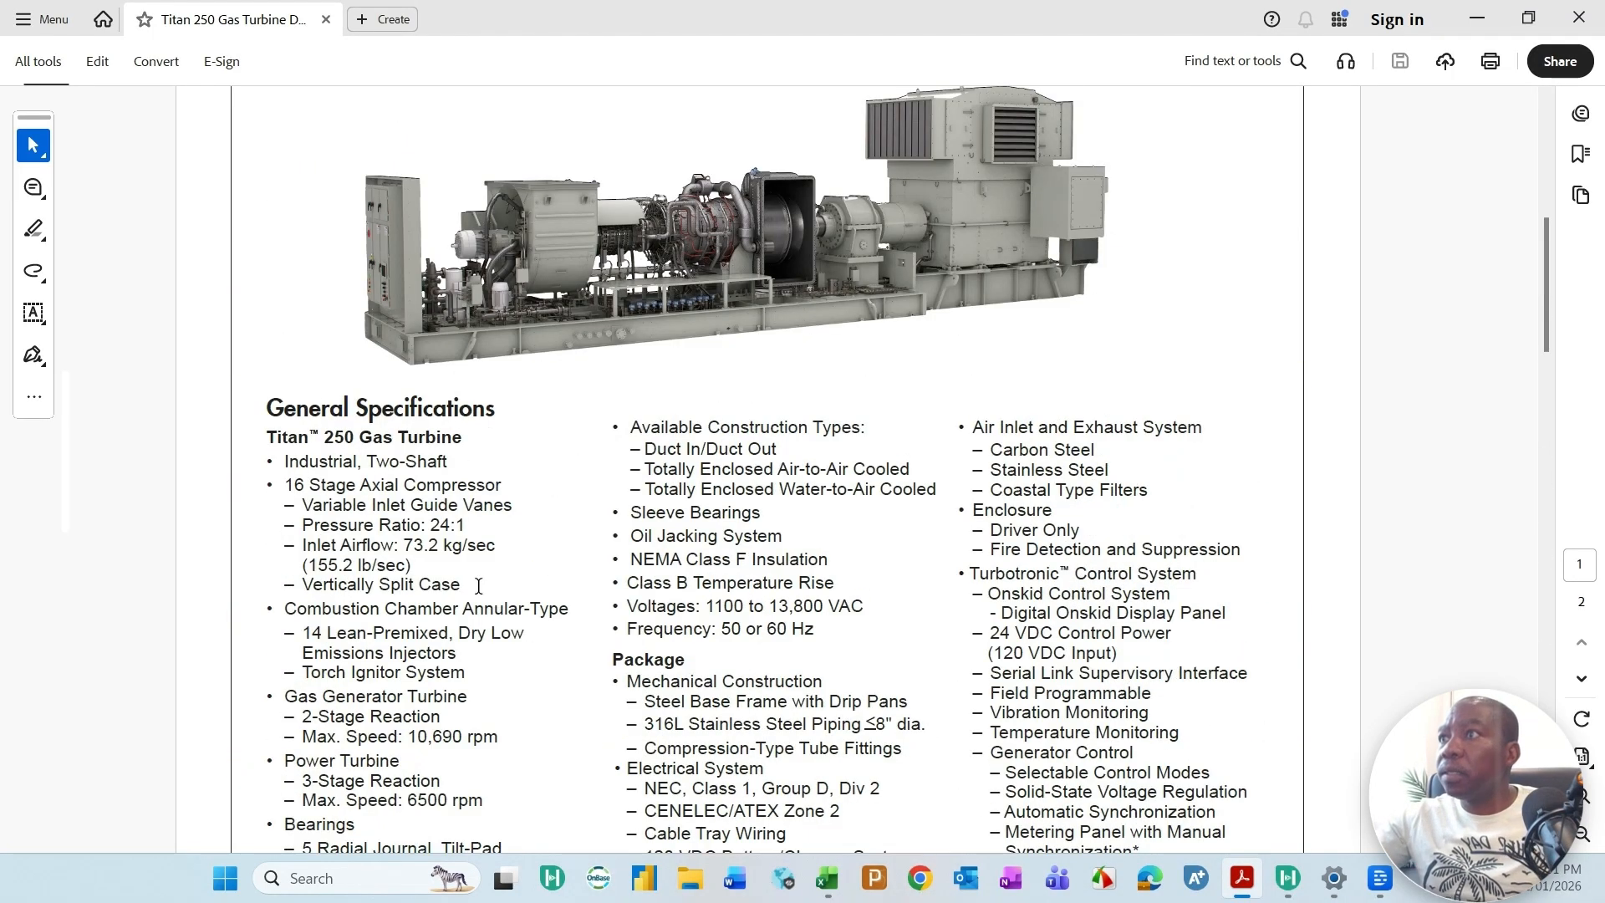
left_click_drag(303, 525, 467, 526)
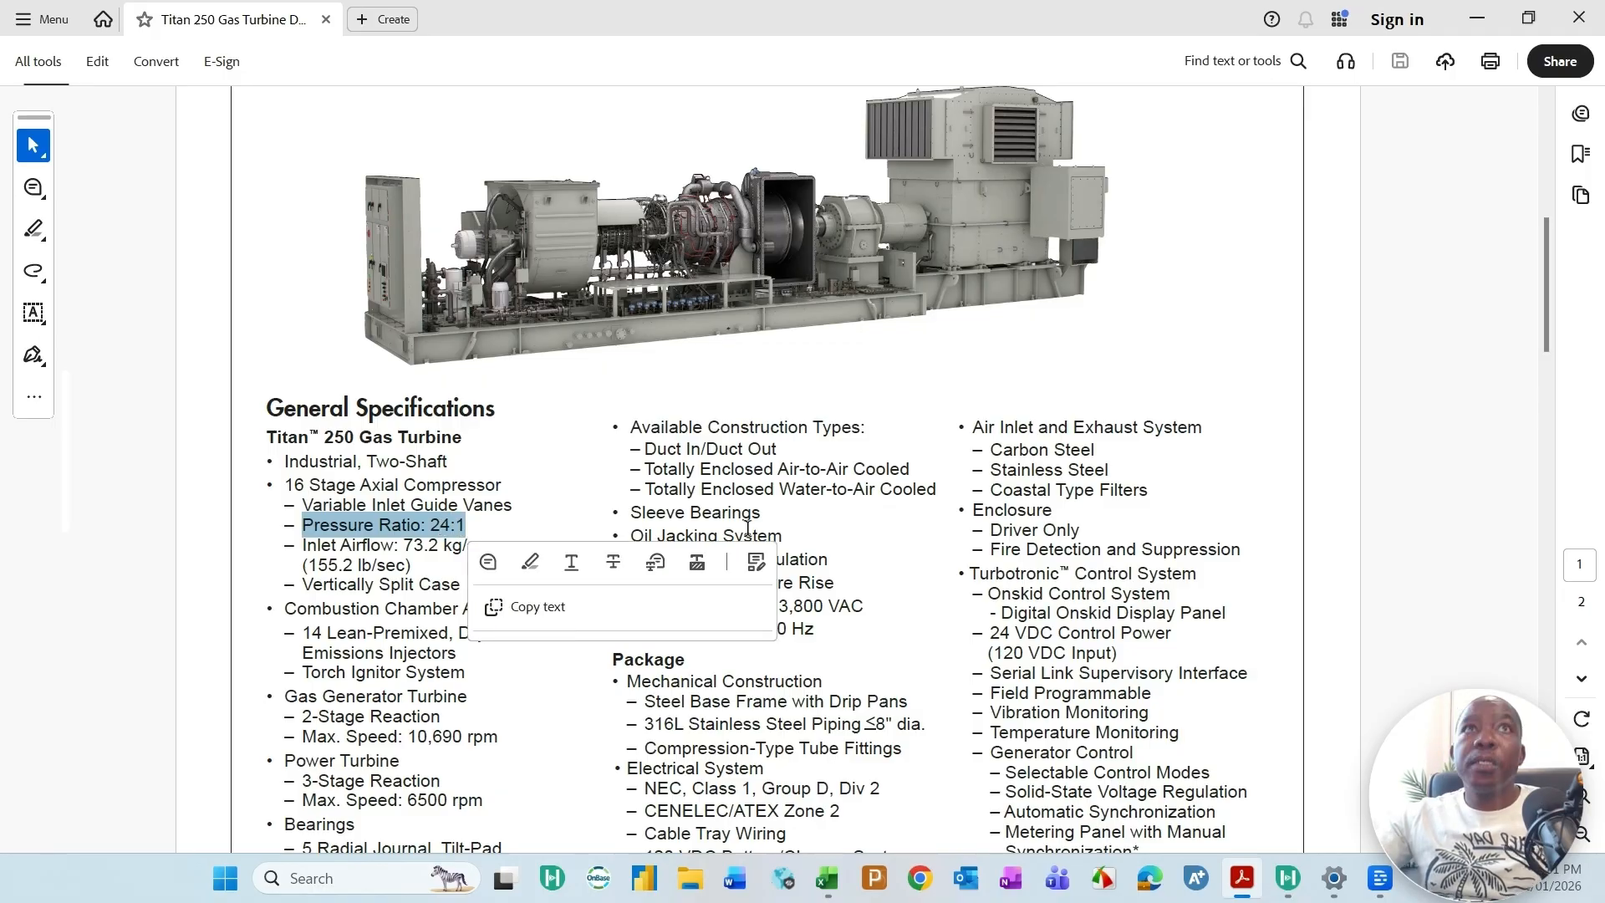
left_click(1477, 19)
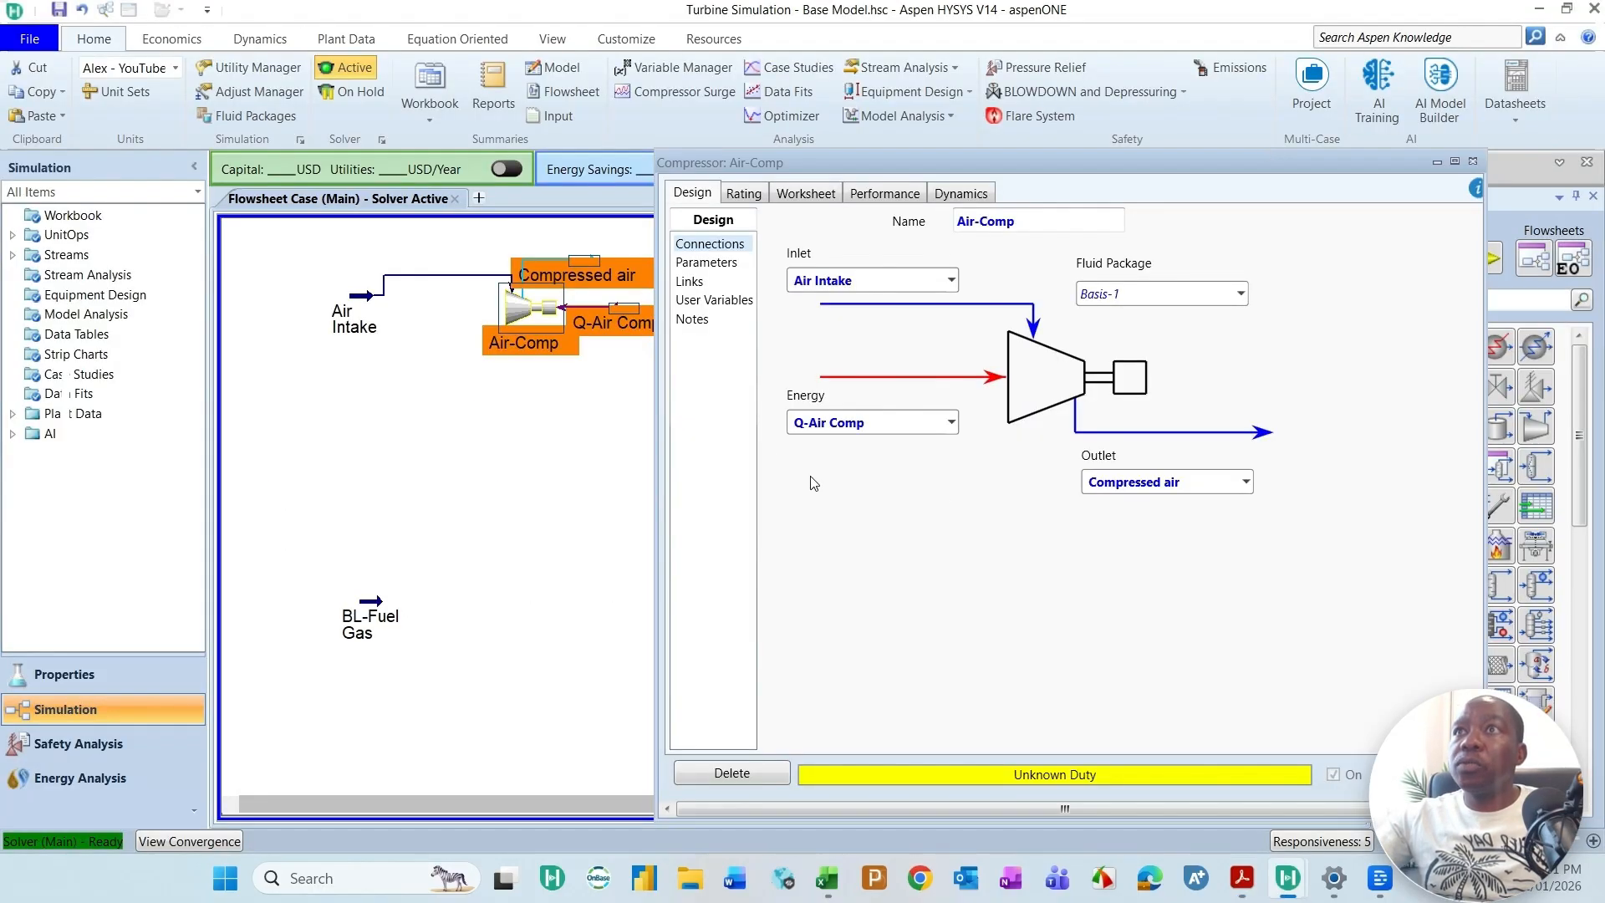
Step: Set Air-Comp's pressure ratio to 24 and its adiabatic efficiency to 85, and close the compressor window
left_click(715, 264)
left_click(1175, 601)
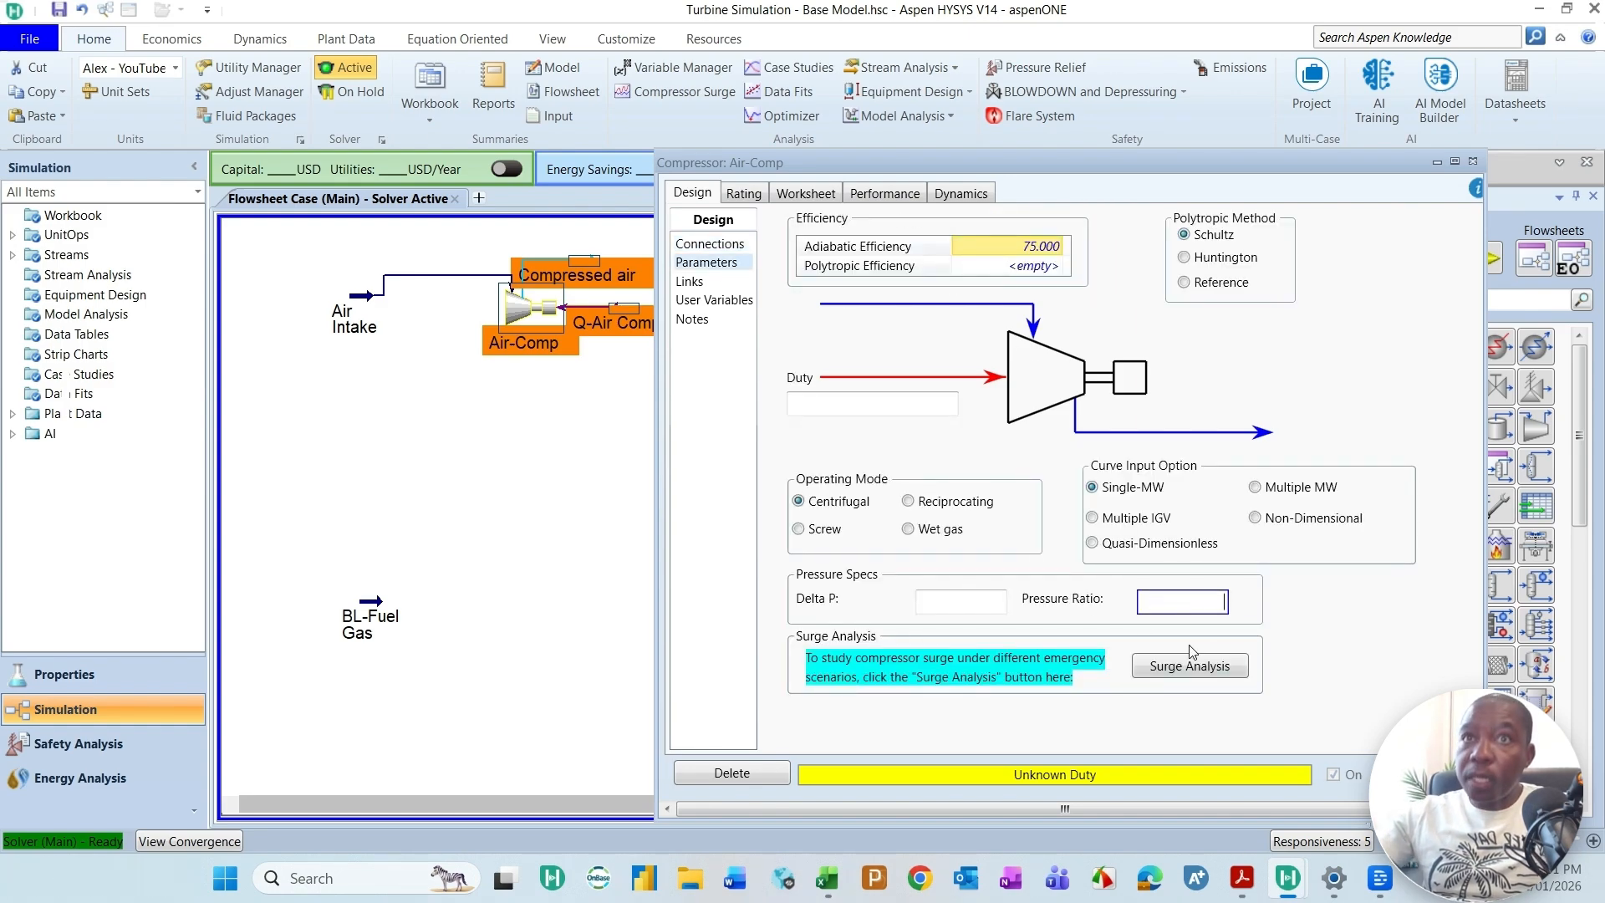
type("24")
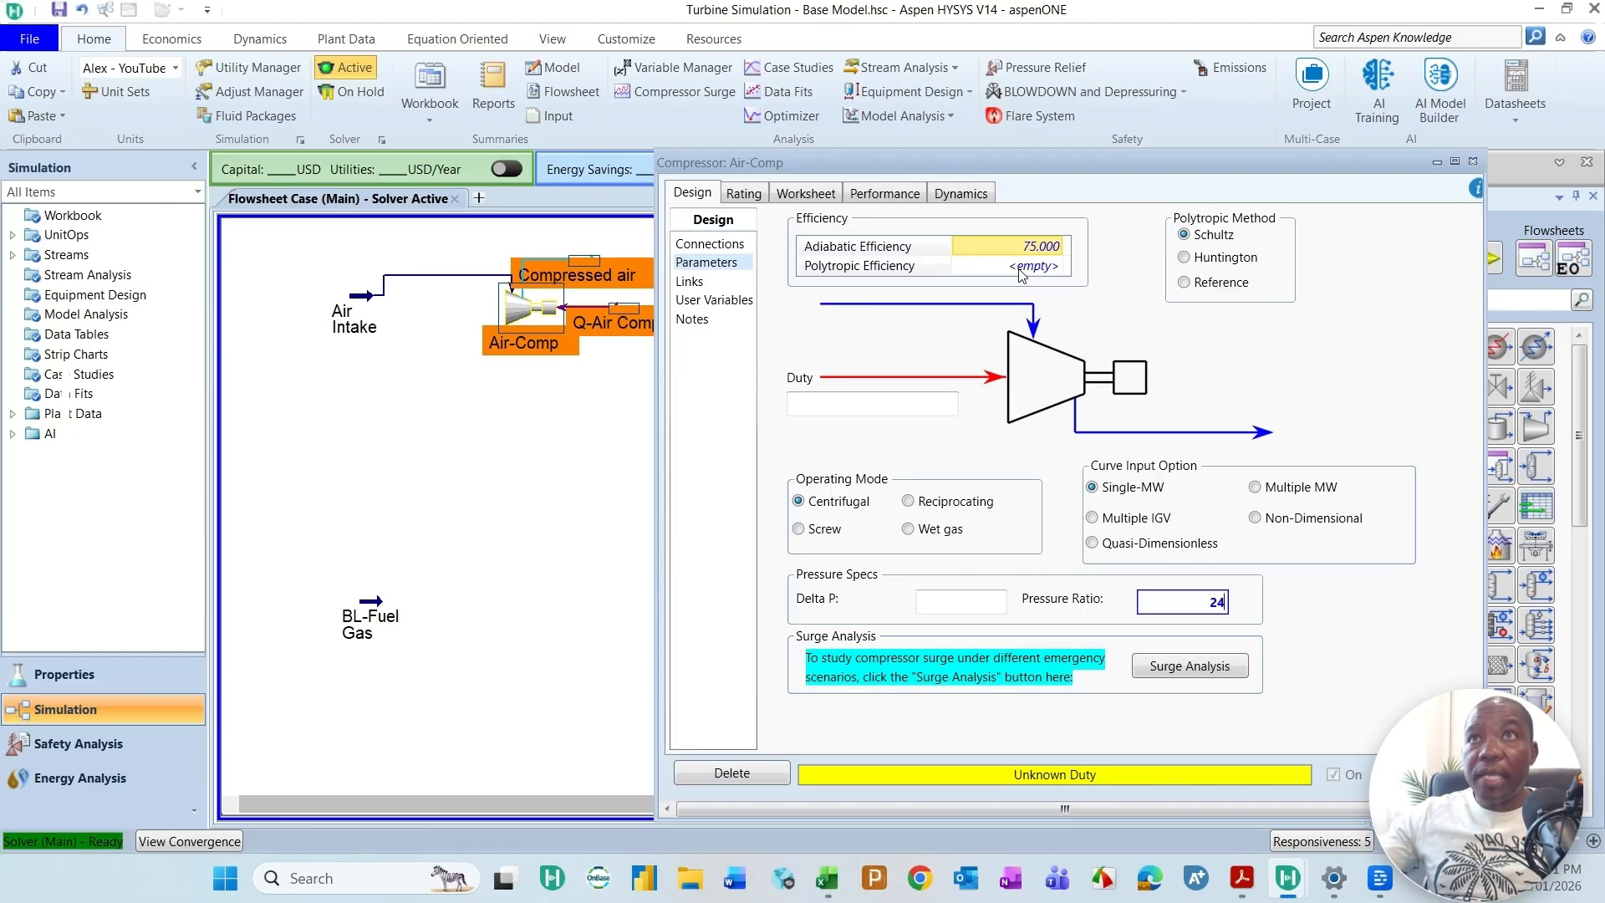
left_click(1058, 248)
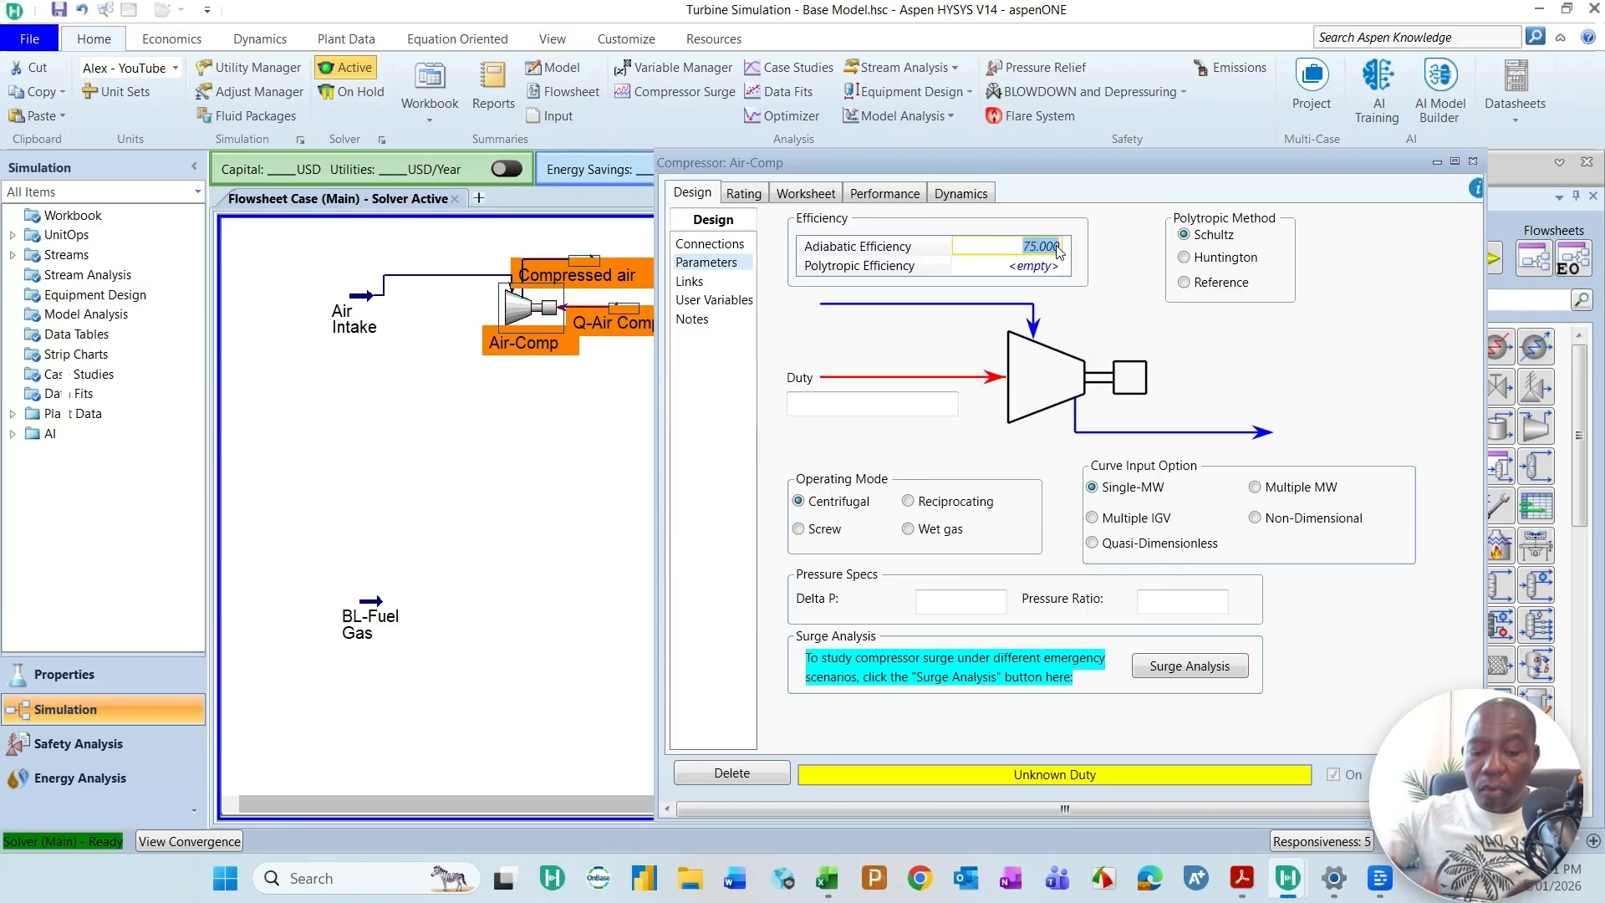
type("85")
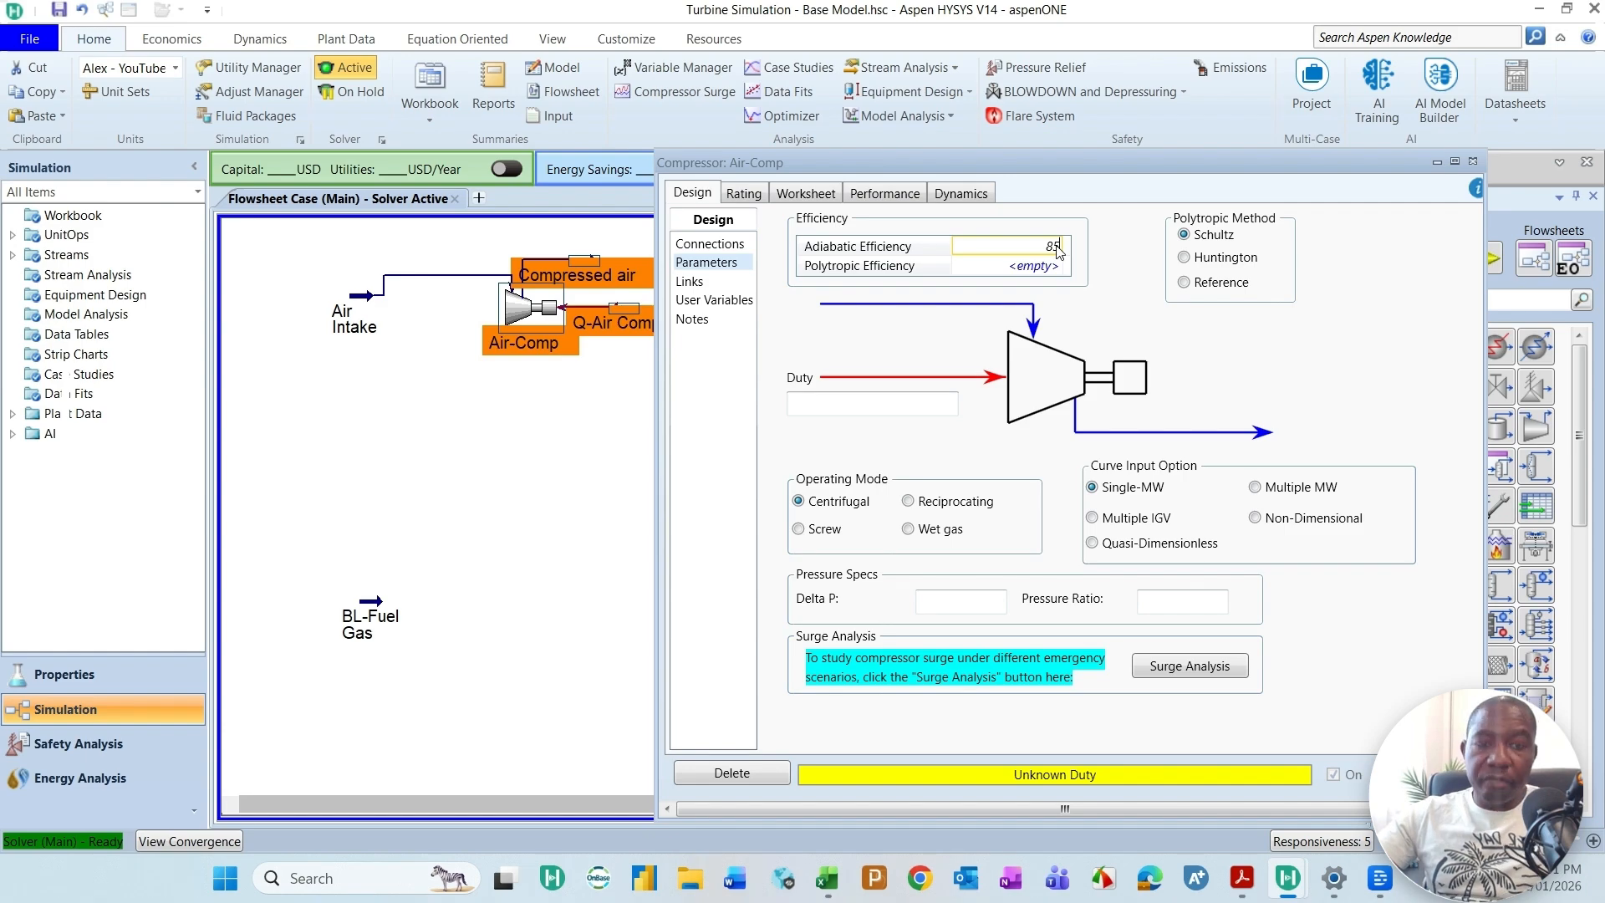
key("Return")
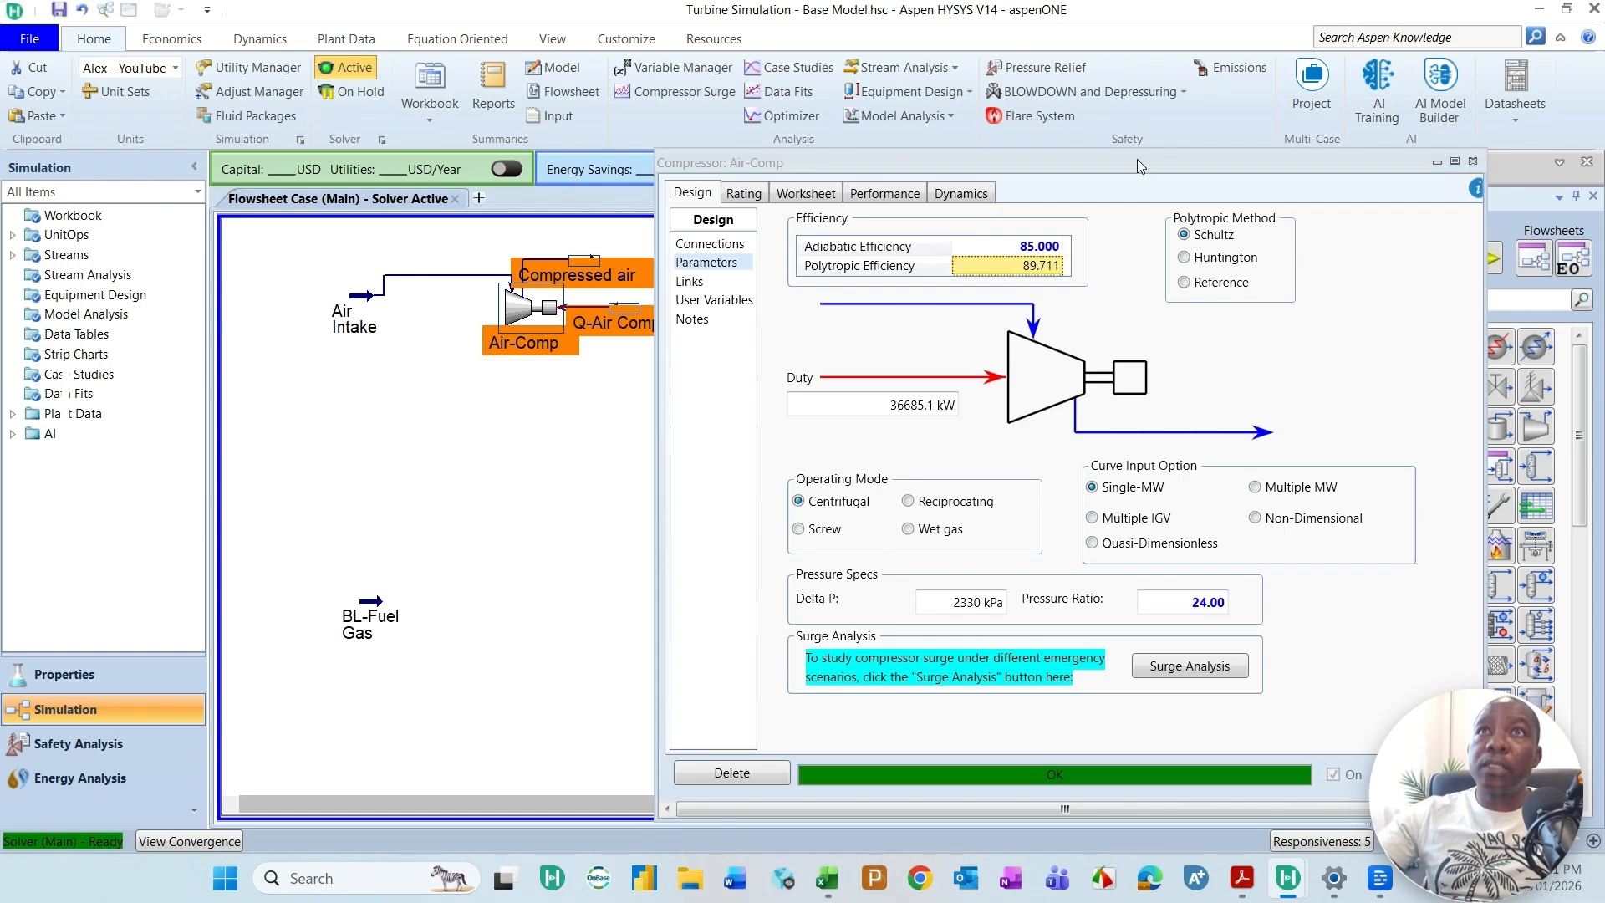
left_click_drag(1141, 163, 1126, 124)
left_click(1458, 123)
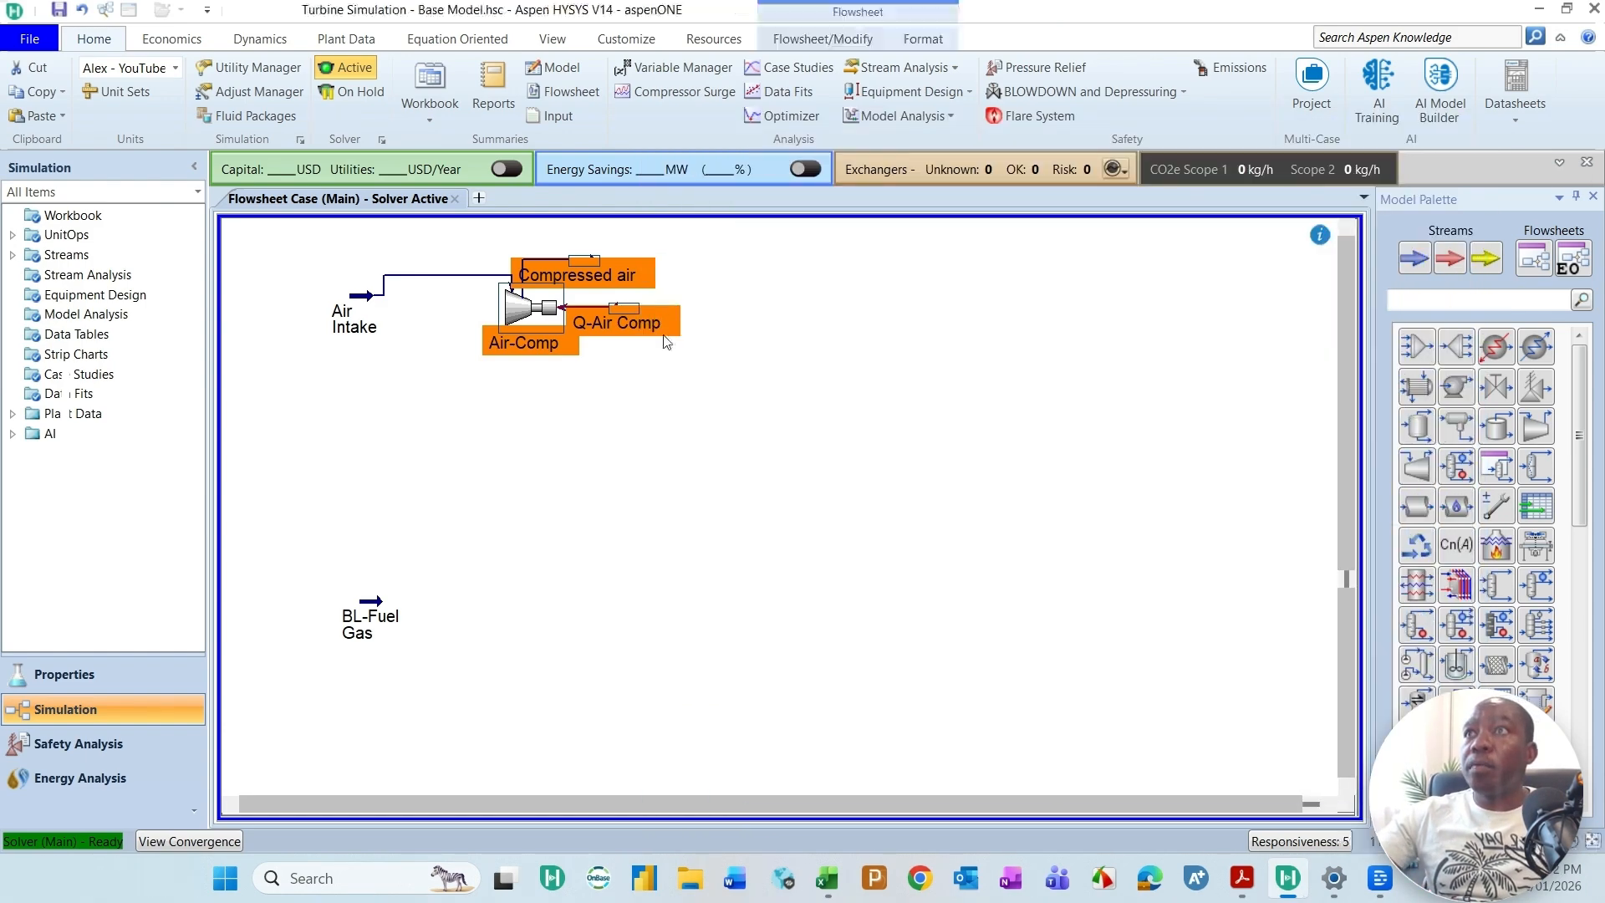
Step: Rearrange the flowsheet symbols: spread Compressed air and Air Intake apart around Air-Comp, and shift BL-Fuel Gas away from the compressor area
left_click_drag(589, 263, 705, 260)
left_click_drag(510, 307, 513, 320)
left_click_drag(343, 312, 340, 280)
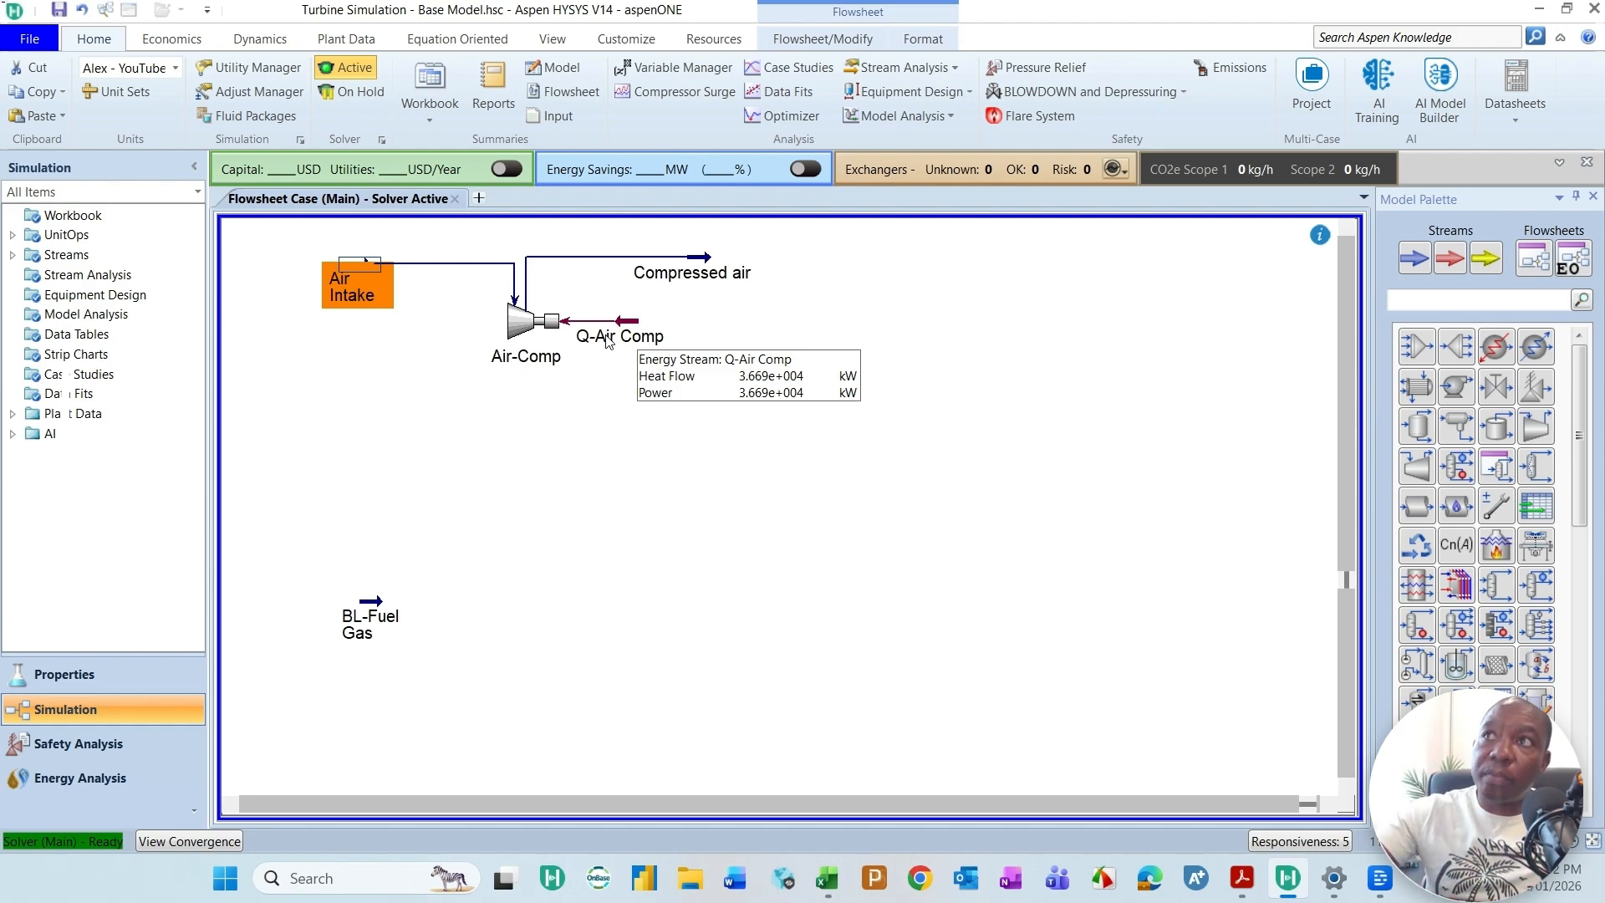
left_click(649, 549)
mouse_move(711, 266)
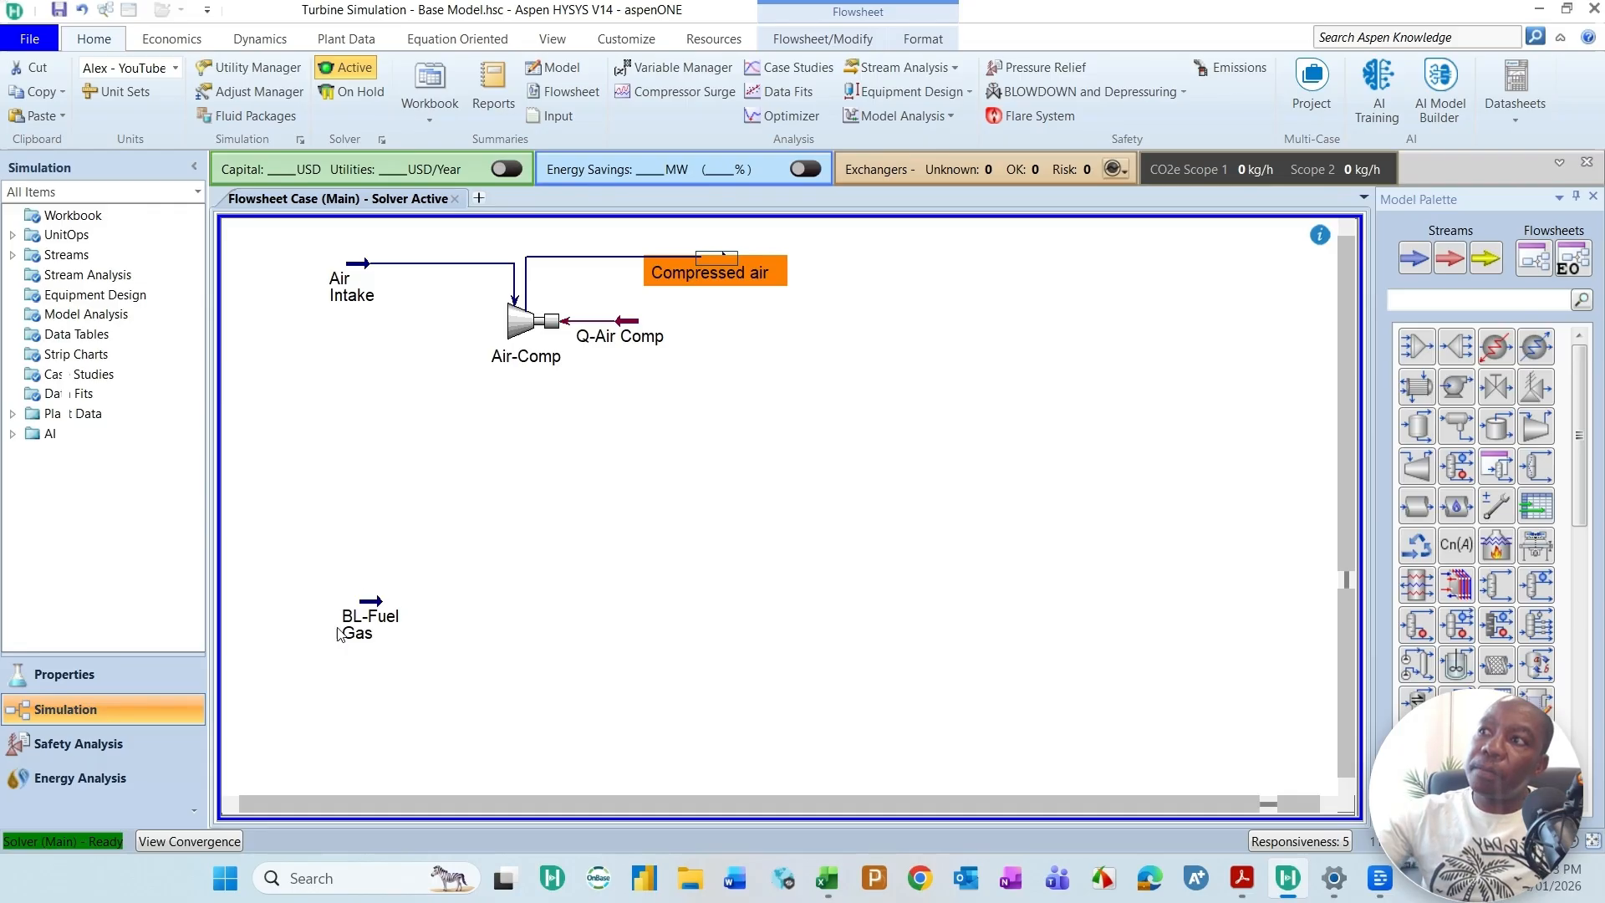
mouse_move(378, 635)
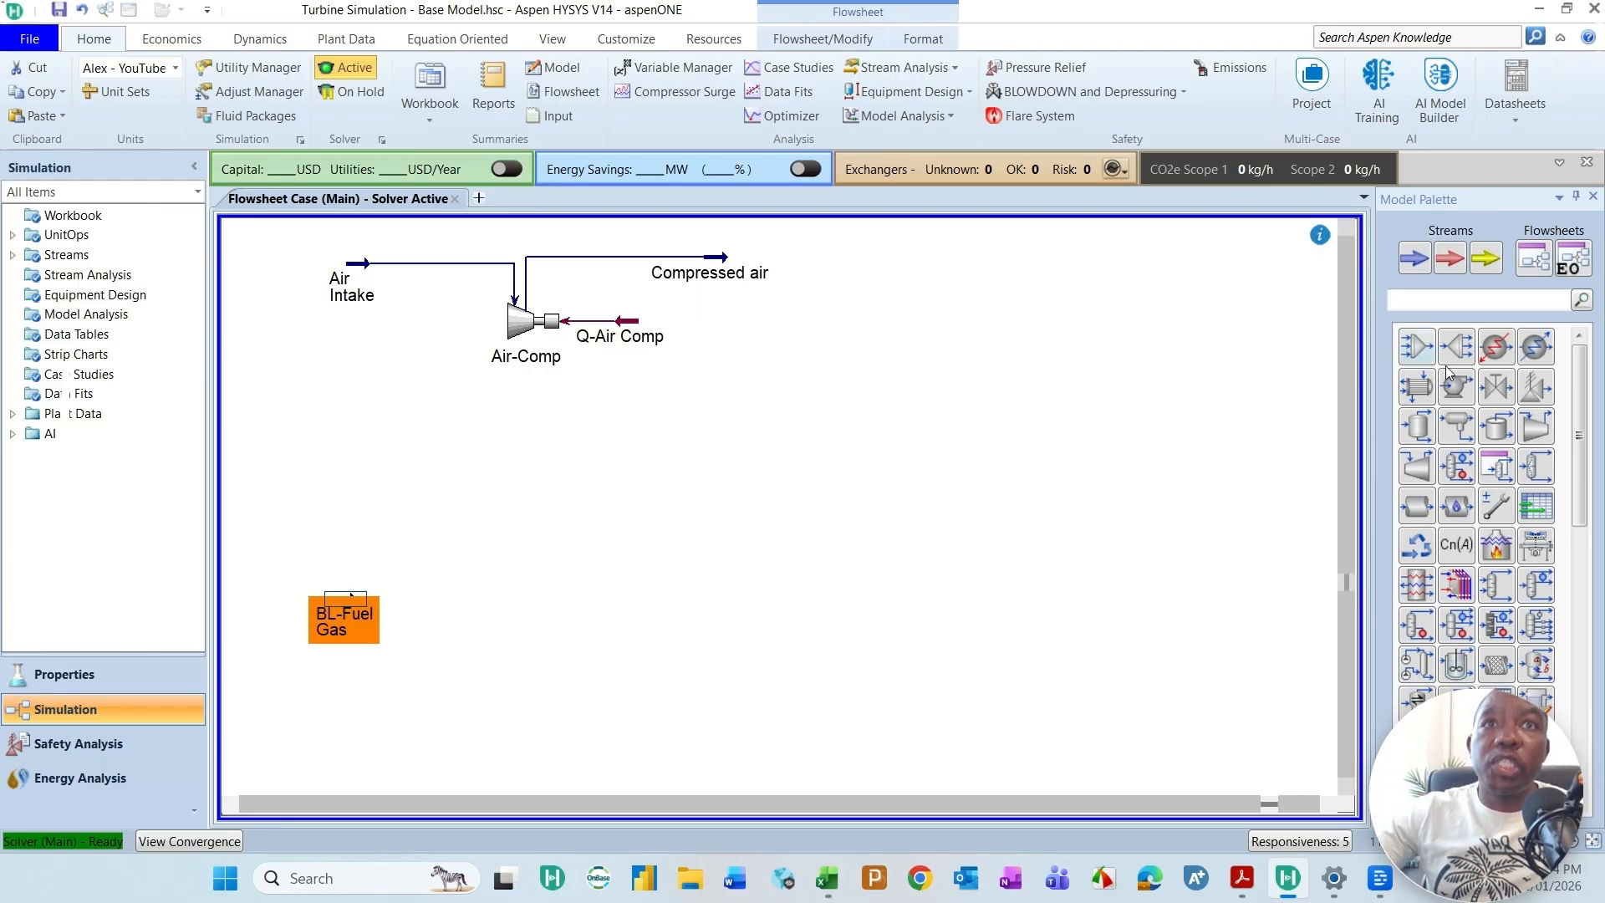
Step: Add a second compressor beside the BL-Fuel Gas stream, with BL-Fuel Gas as its inlet
left_click(1537, 428)
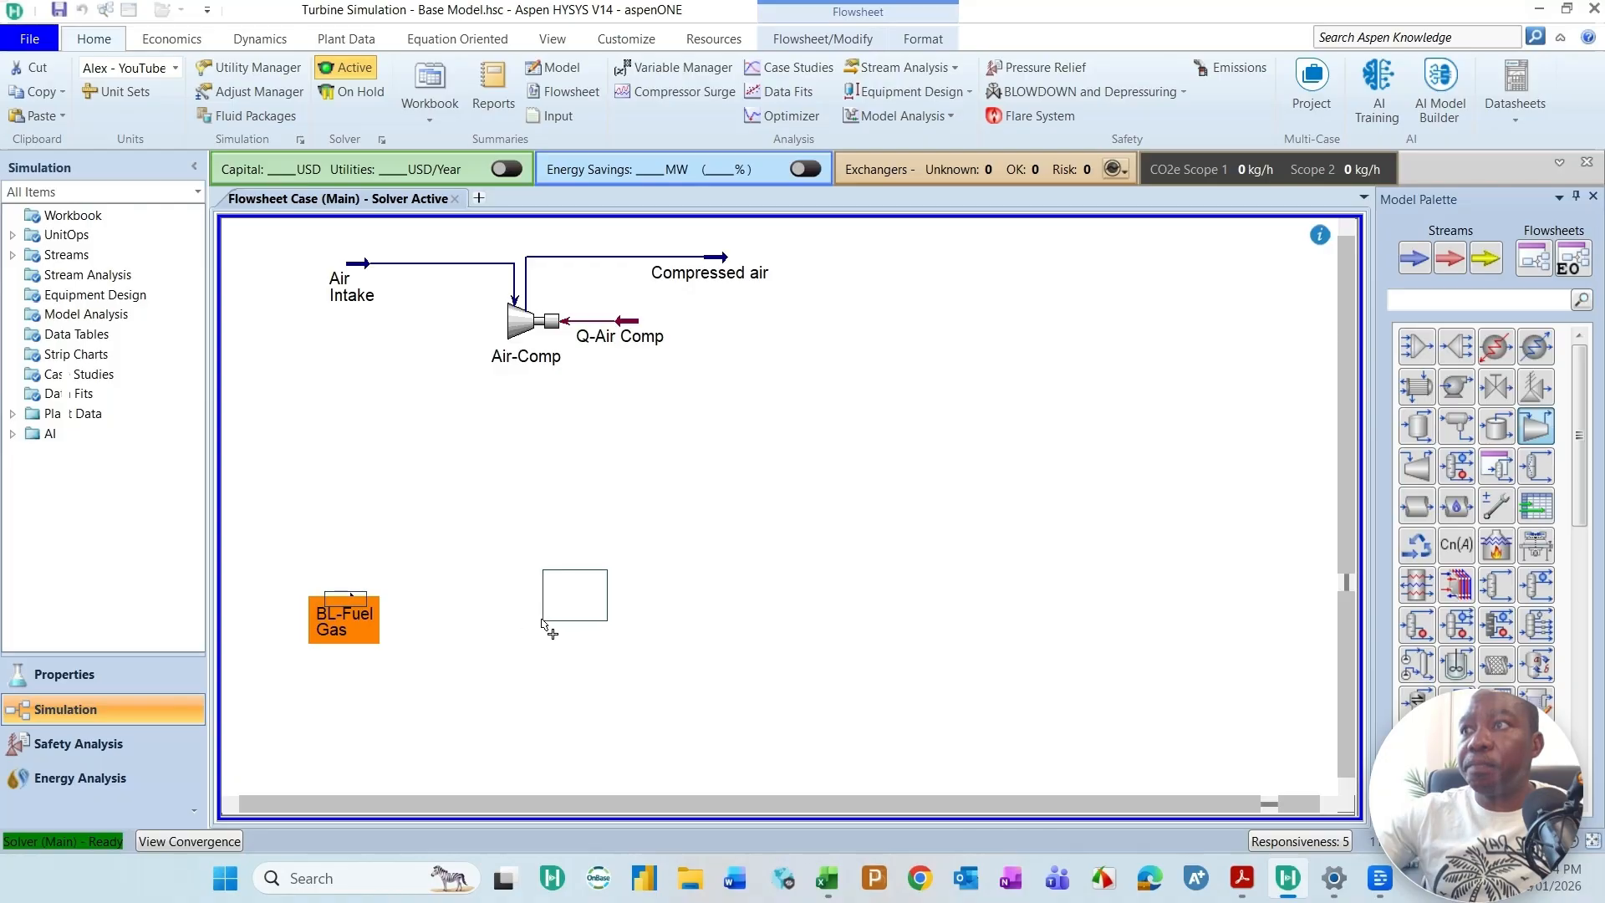
left_click(514, 644)
double_click(545, 609)
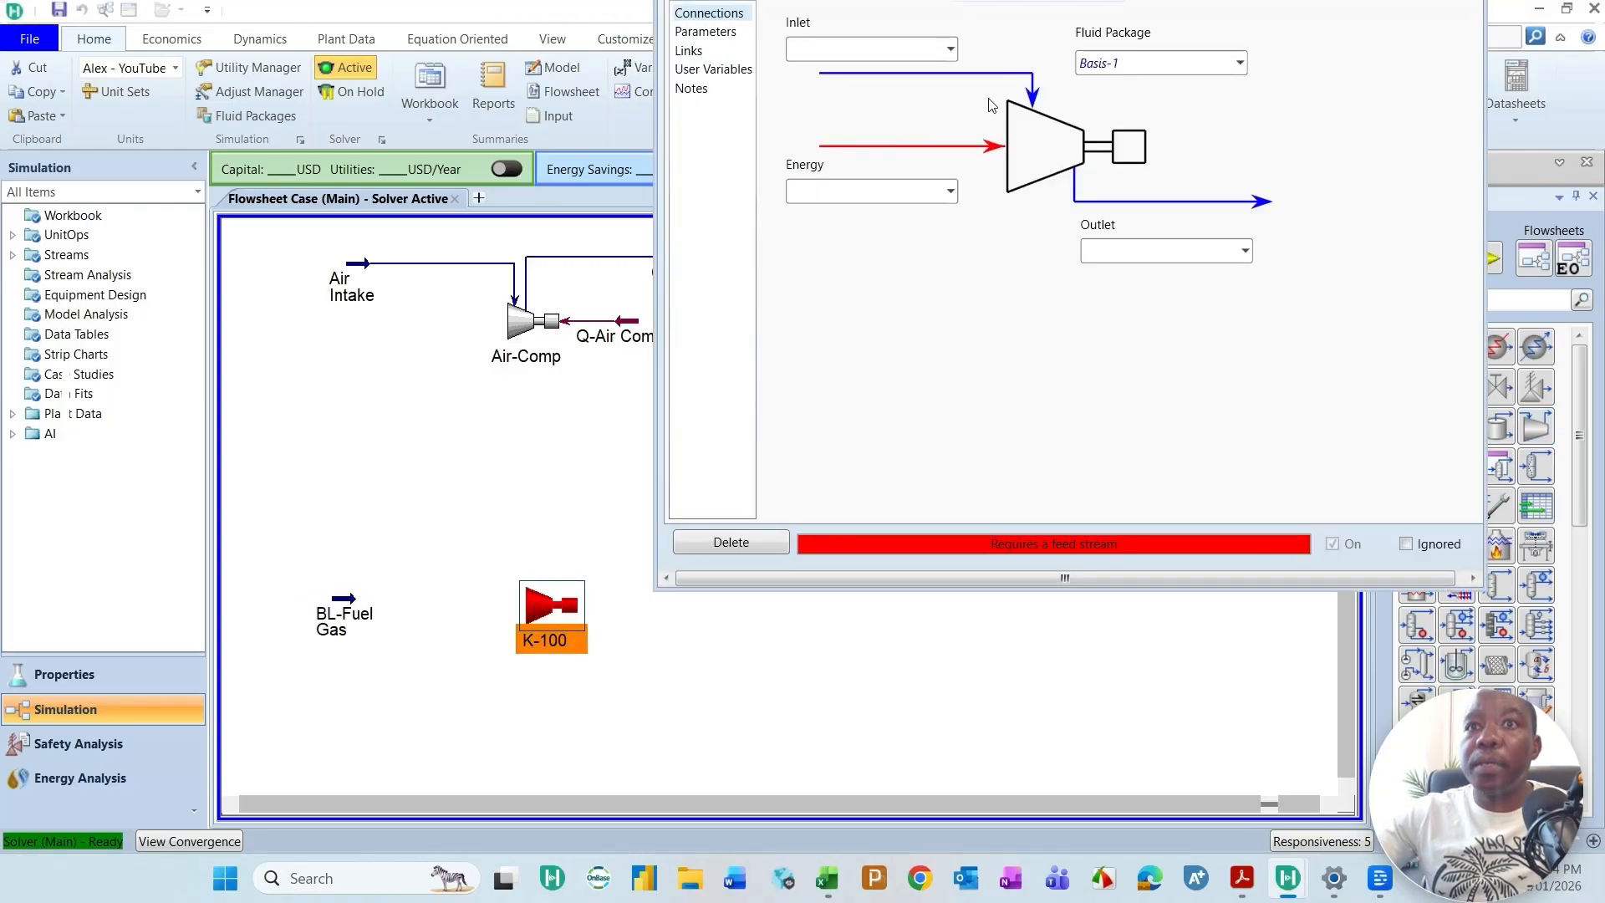
left_click_drag(1120, 591, 1115, 653)
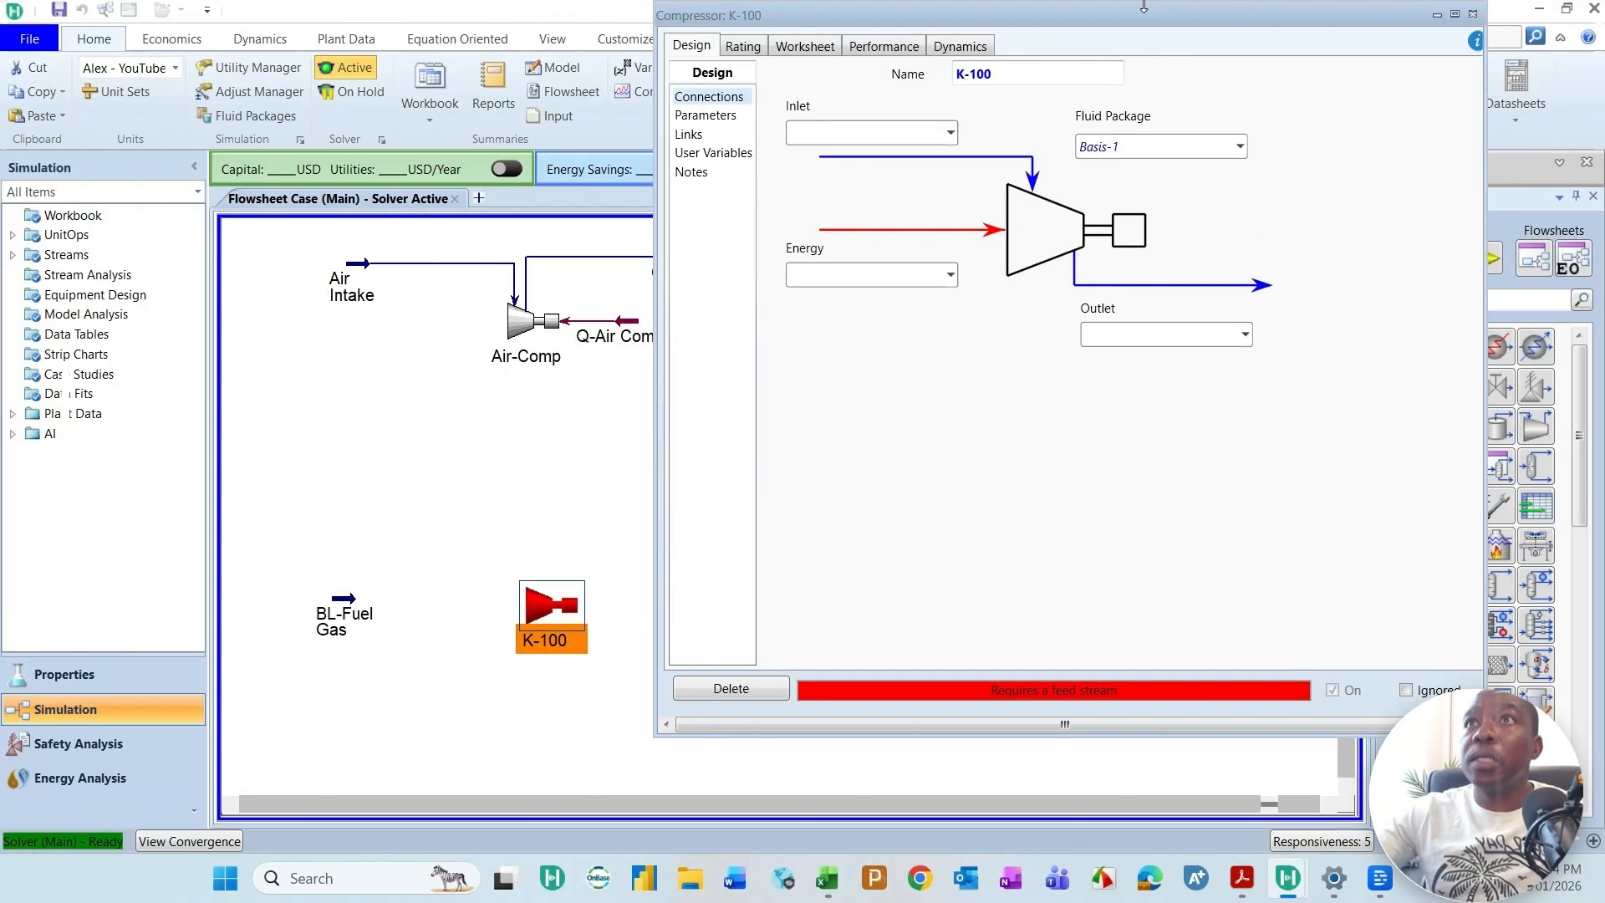
left_click_drag(1143, 4, 1105, 91)
left_click(951, 221)
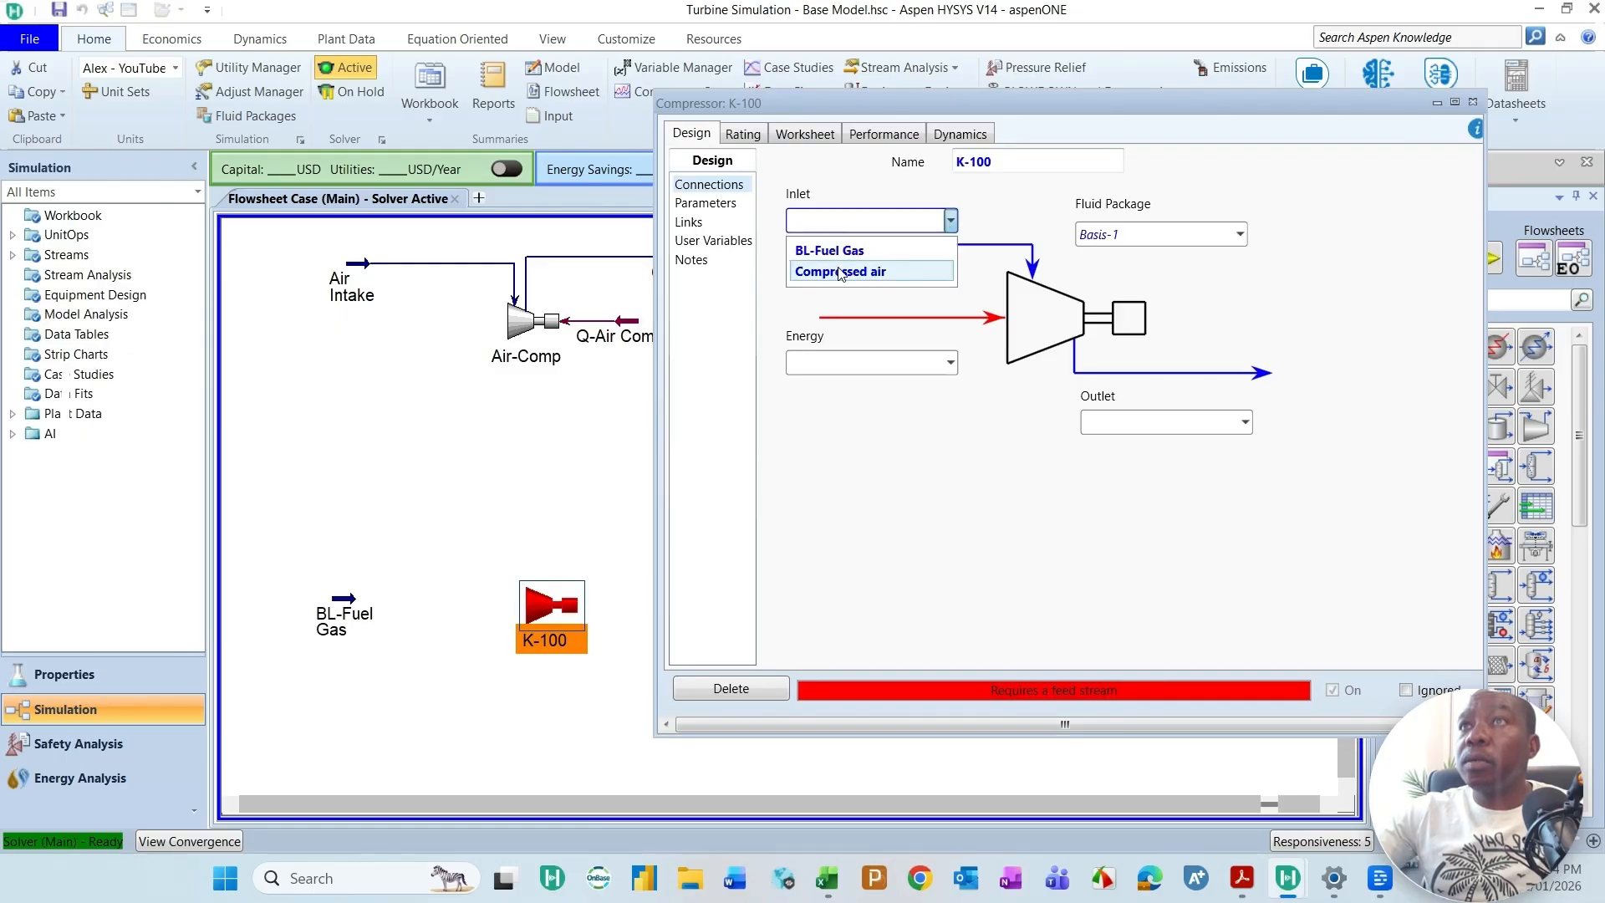
left_click(840, 253)
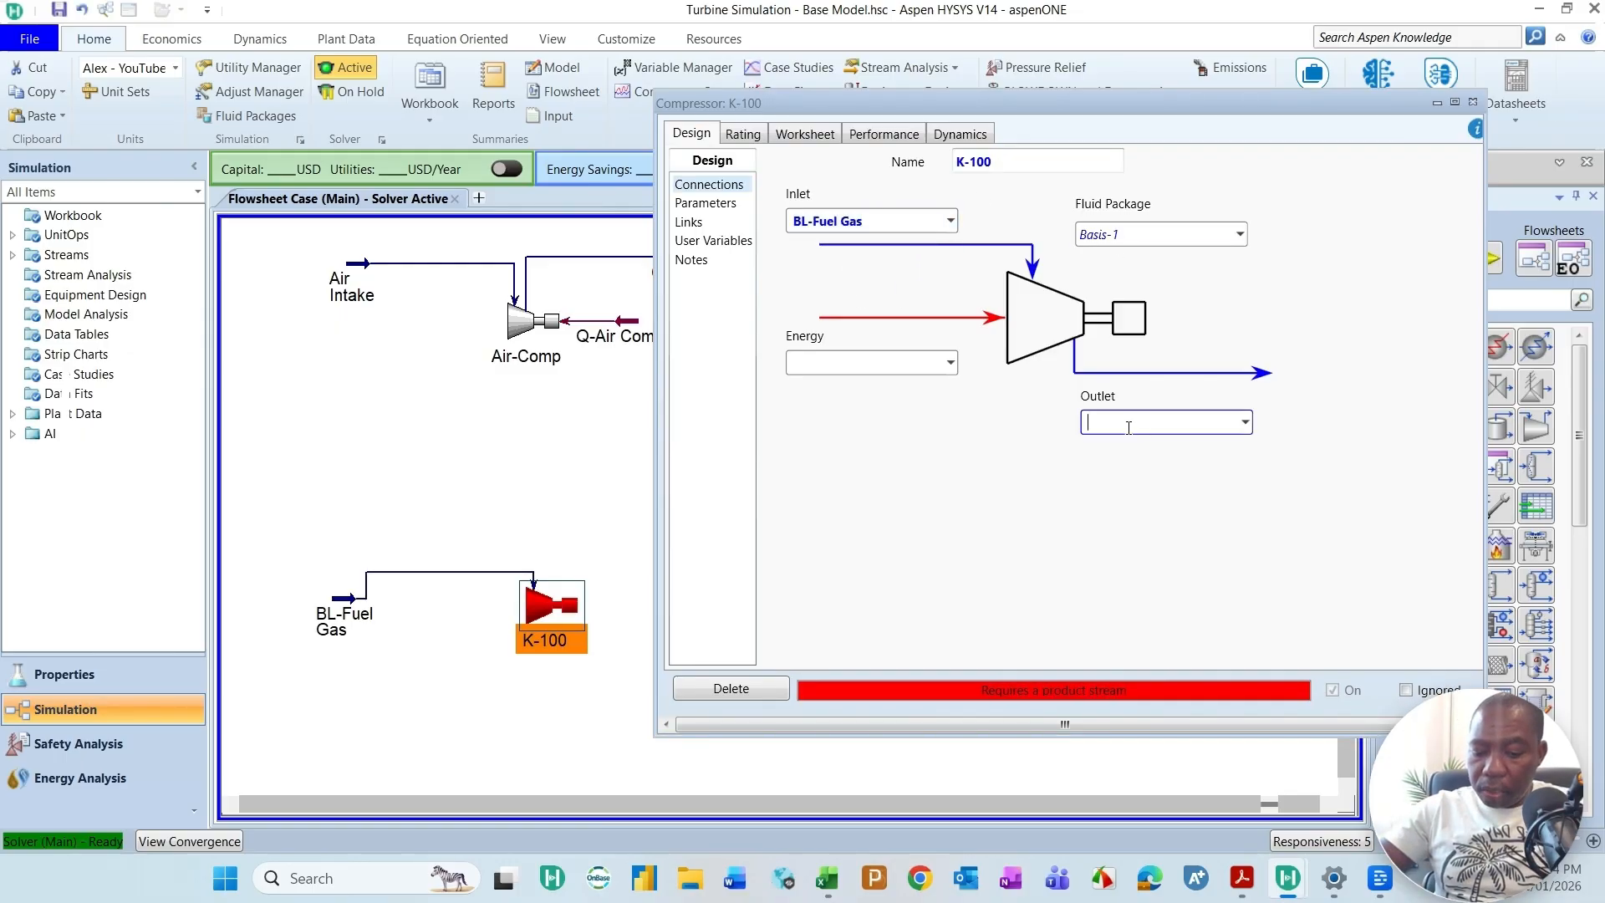
Step: Create the fuel compressor's outlet stream Compressed fuel gas and energy stream Q-Fuel Compr, uncover its symbols and realign the streams around it
type("c")
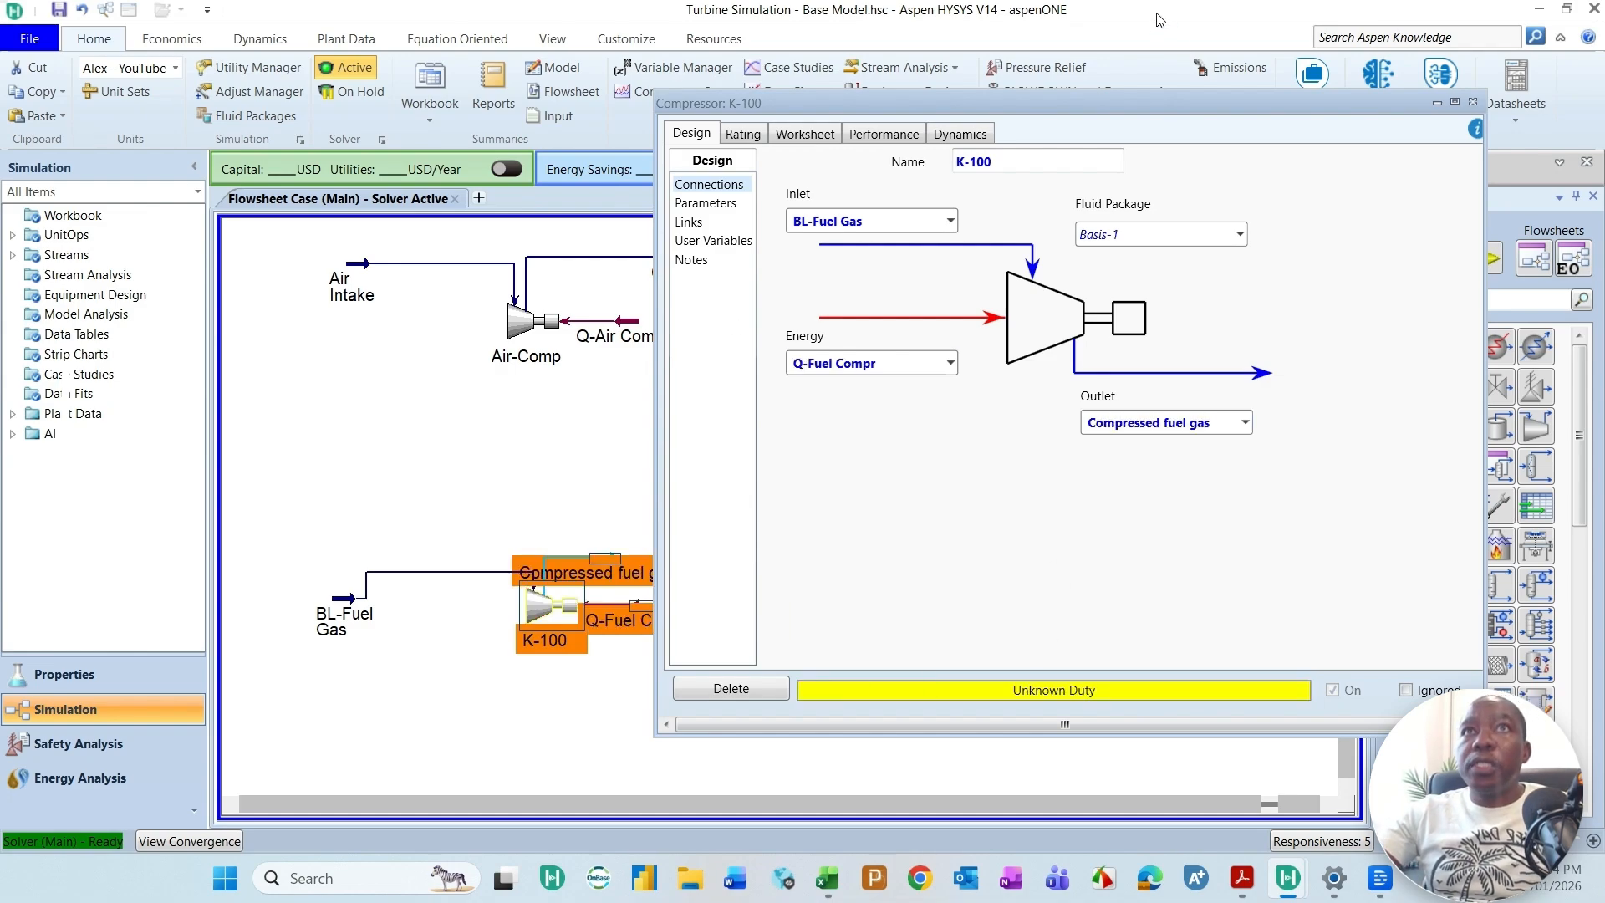
left_click_drag(1279, 100, 1432, 133)
left_click(713, 518)
left_click_drag(604, 566, 663, 567)
left_click_drag(343, 610, 333, 589)
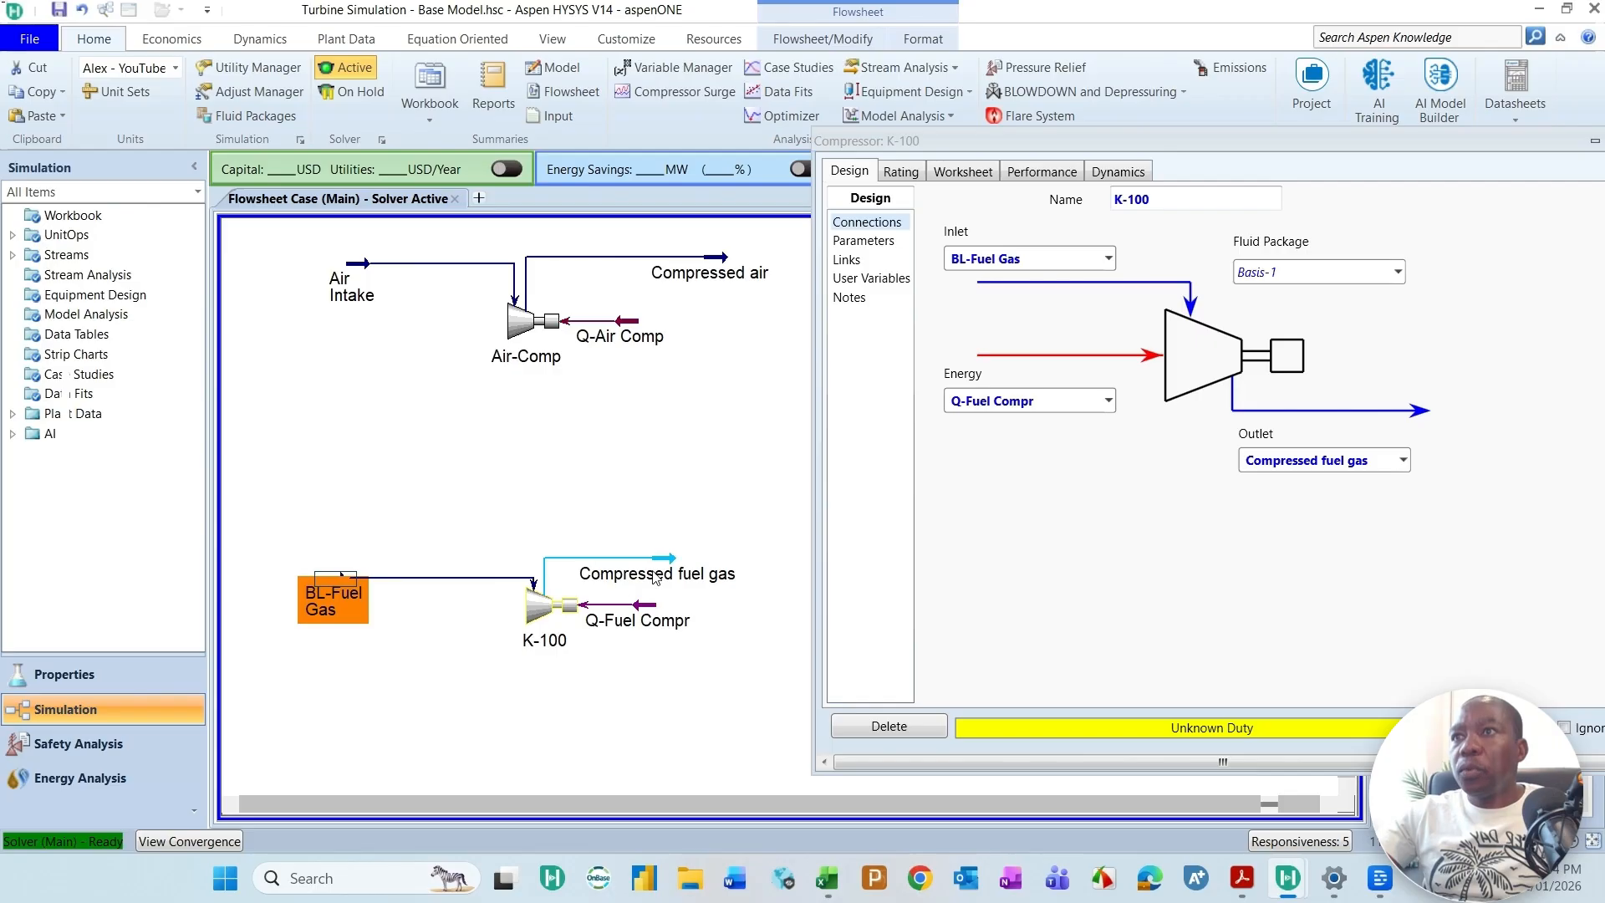
Step: Check the Compressed air pressure, set the Compressed fuel gas stream's pressure to 2330 kPag, and close the stream window
mouse_move(658, 575)
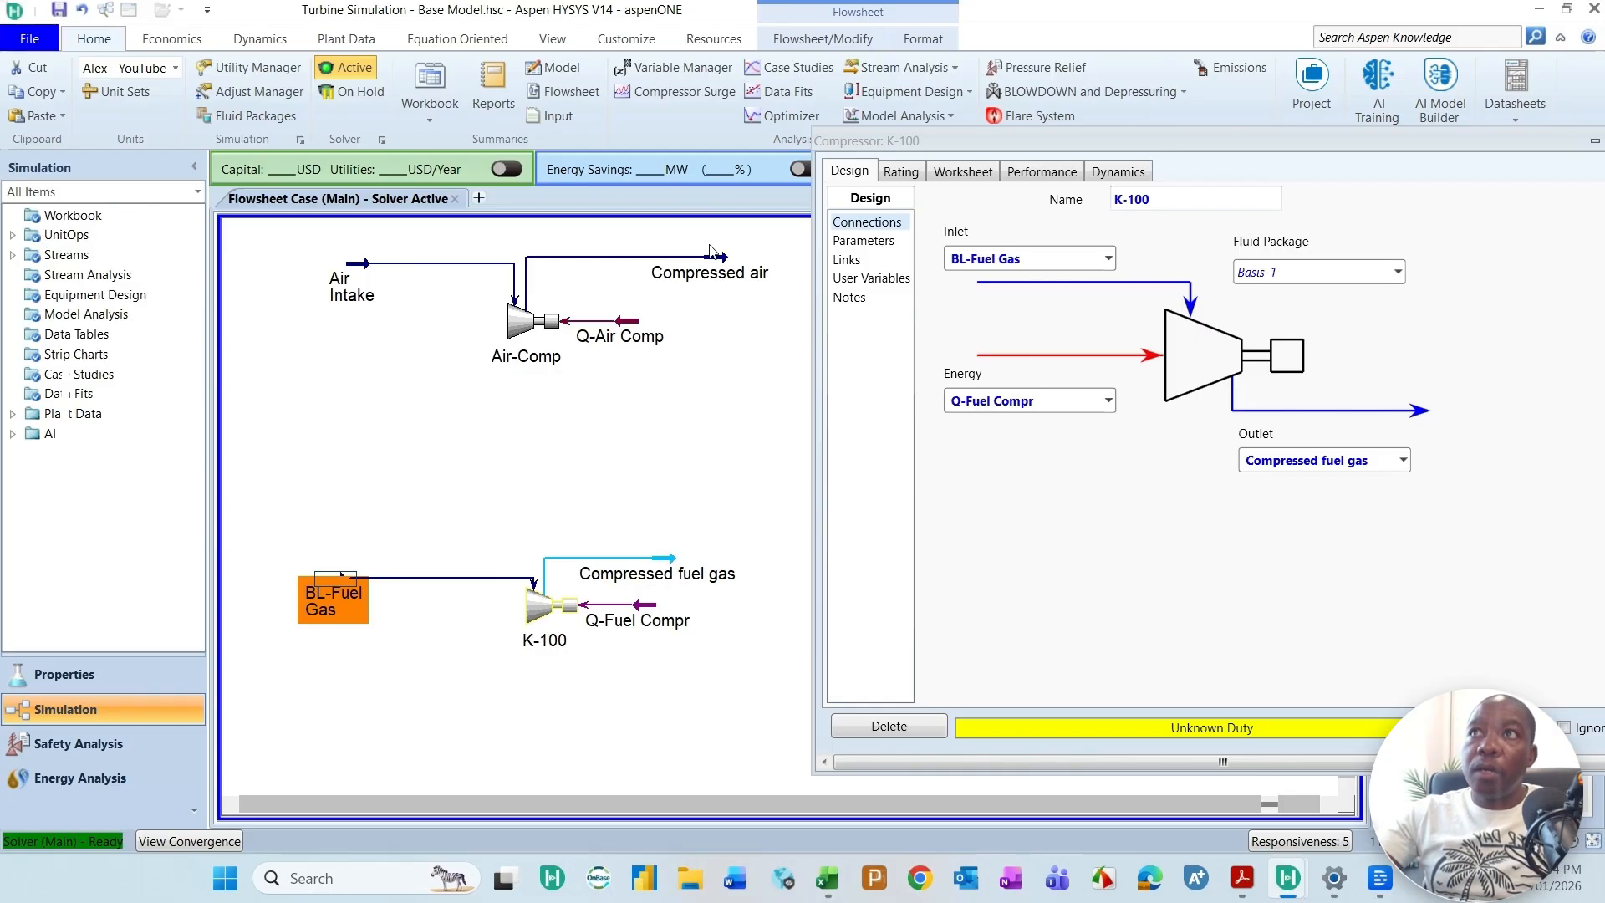
mouse_move(732, 270)
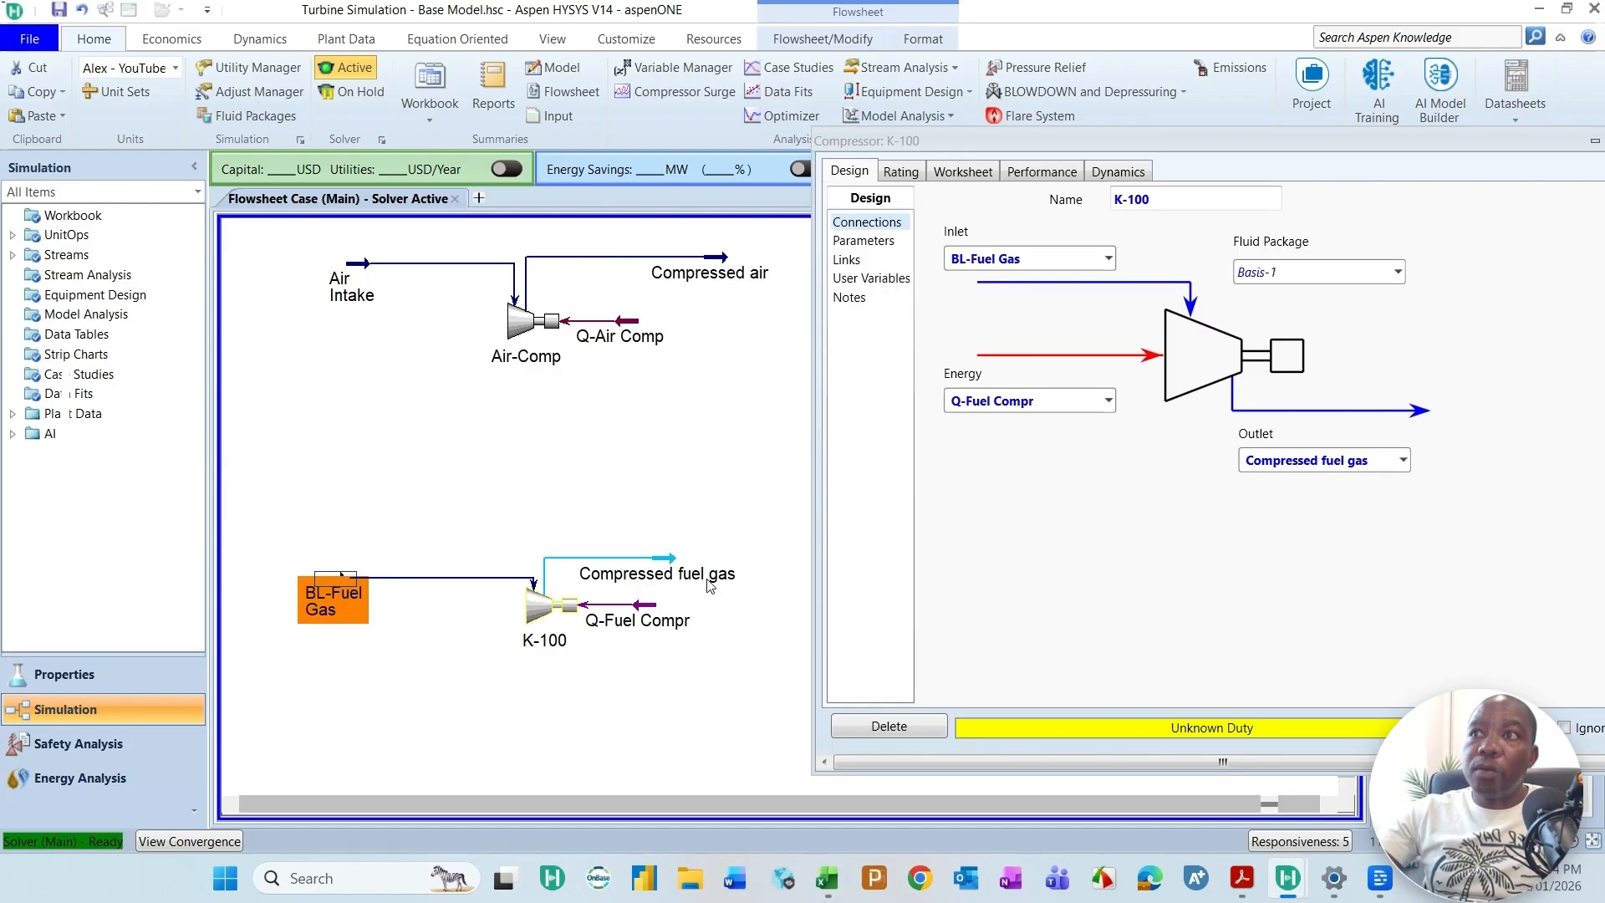
left_click(679, 556)
double_click(680, 554)
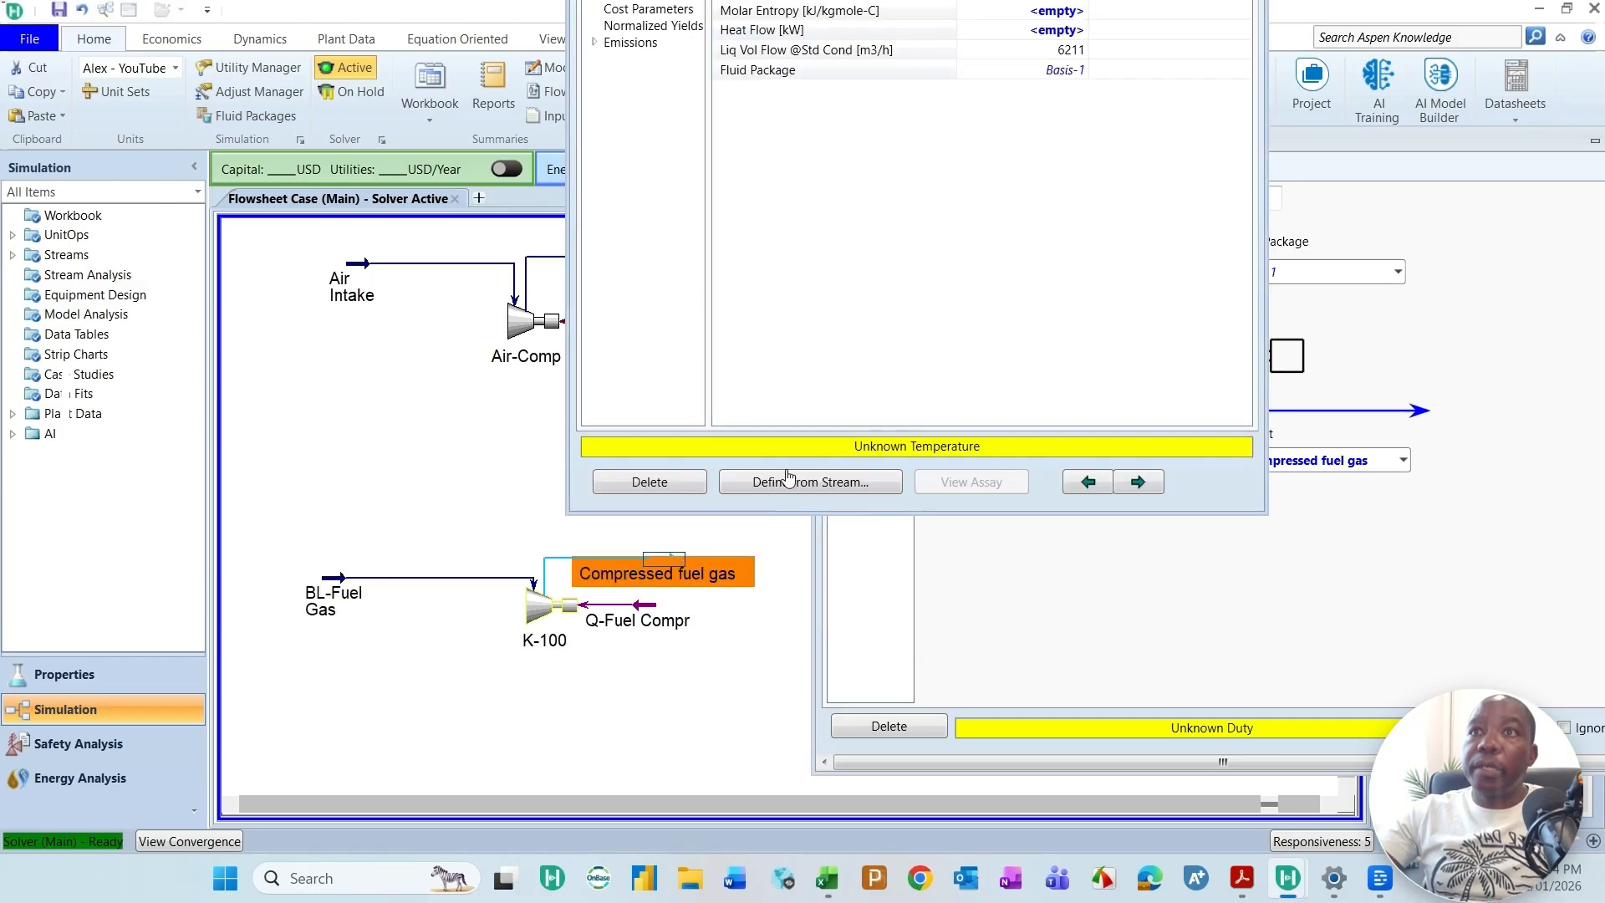
double_click(936, 527)
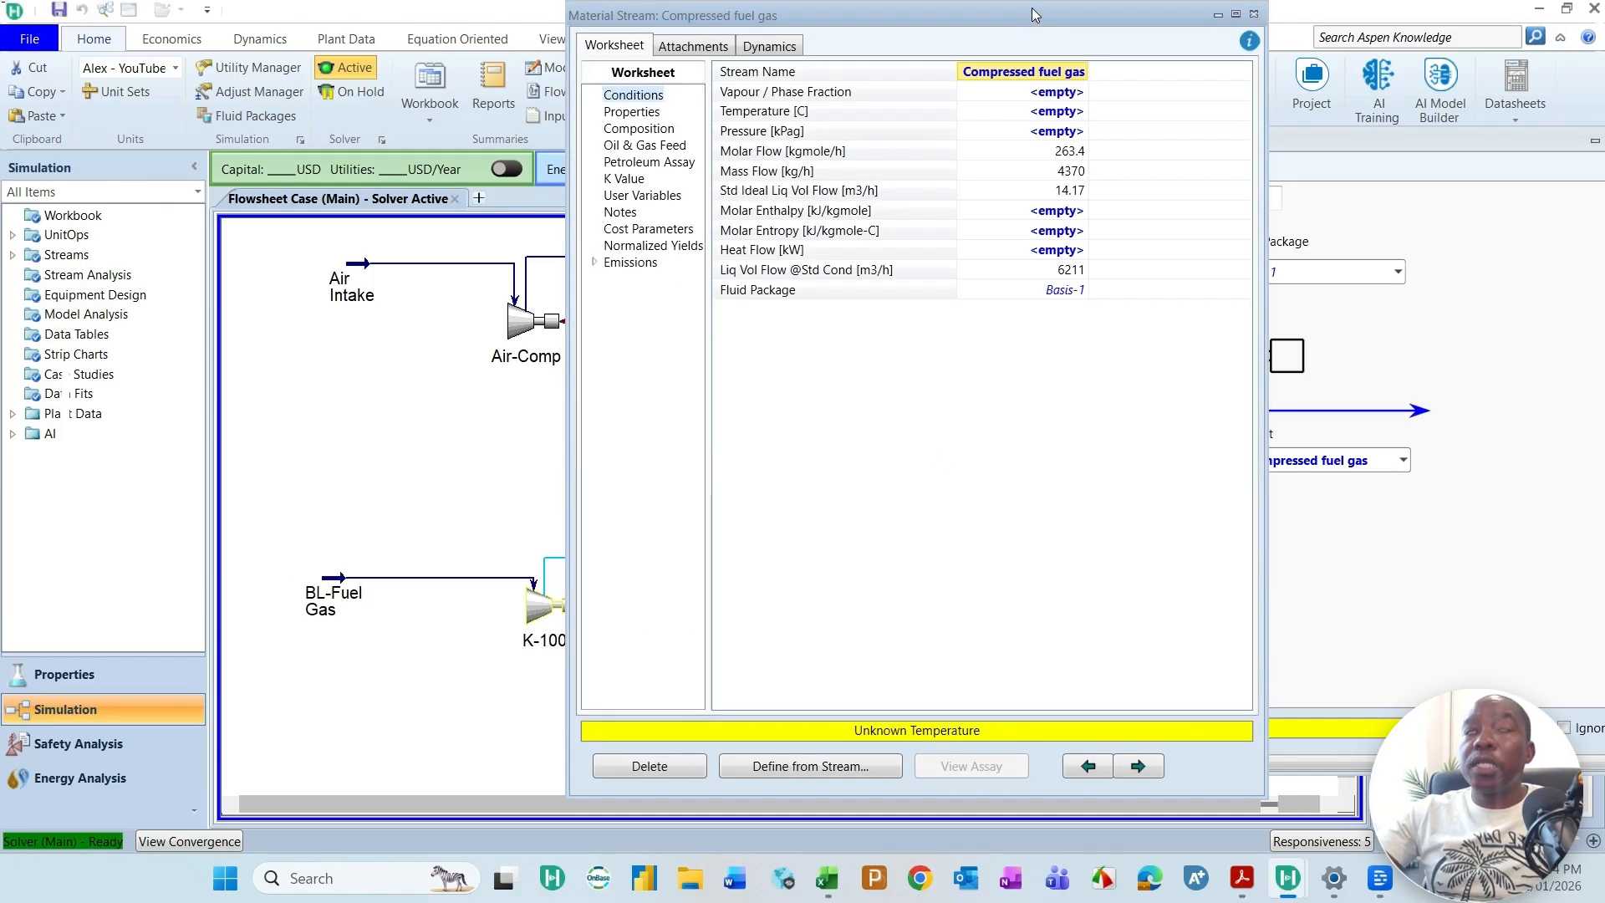
left_click_drag(1031, 7, 1025, 118)
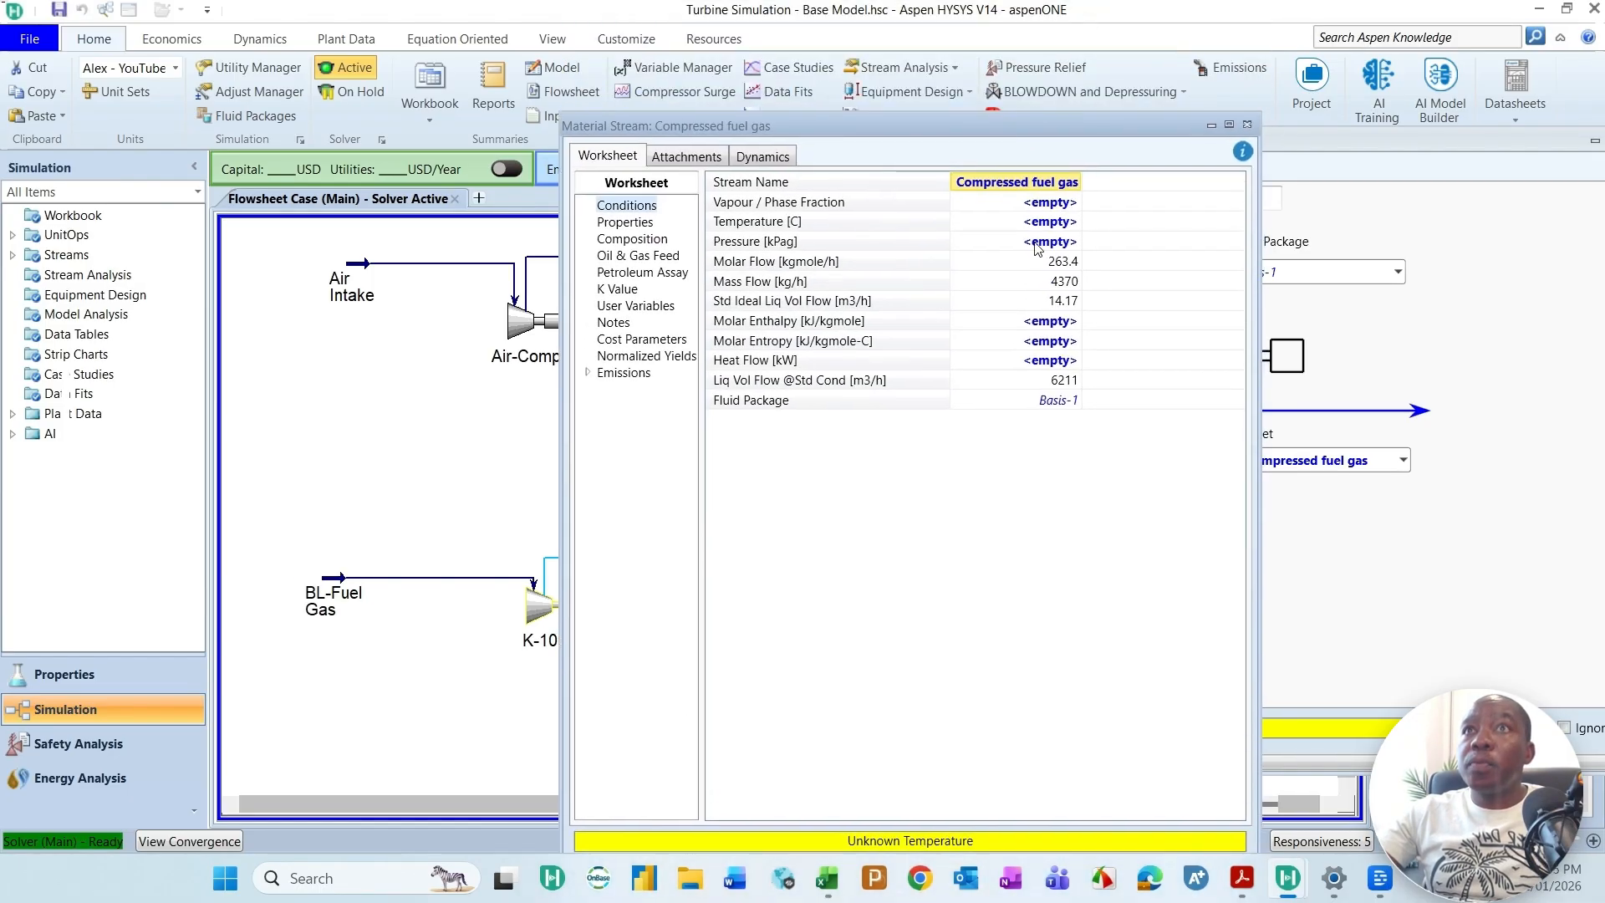
left_click(1027, 247)
type("2300")
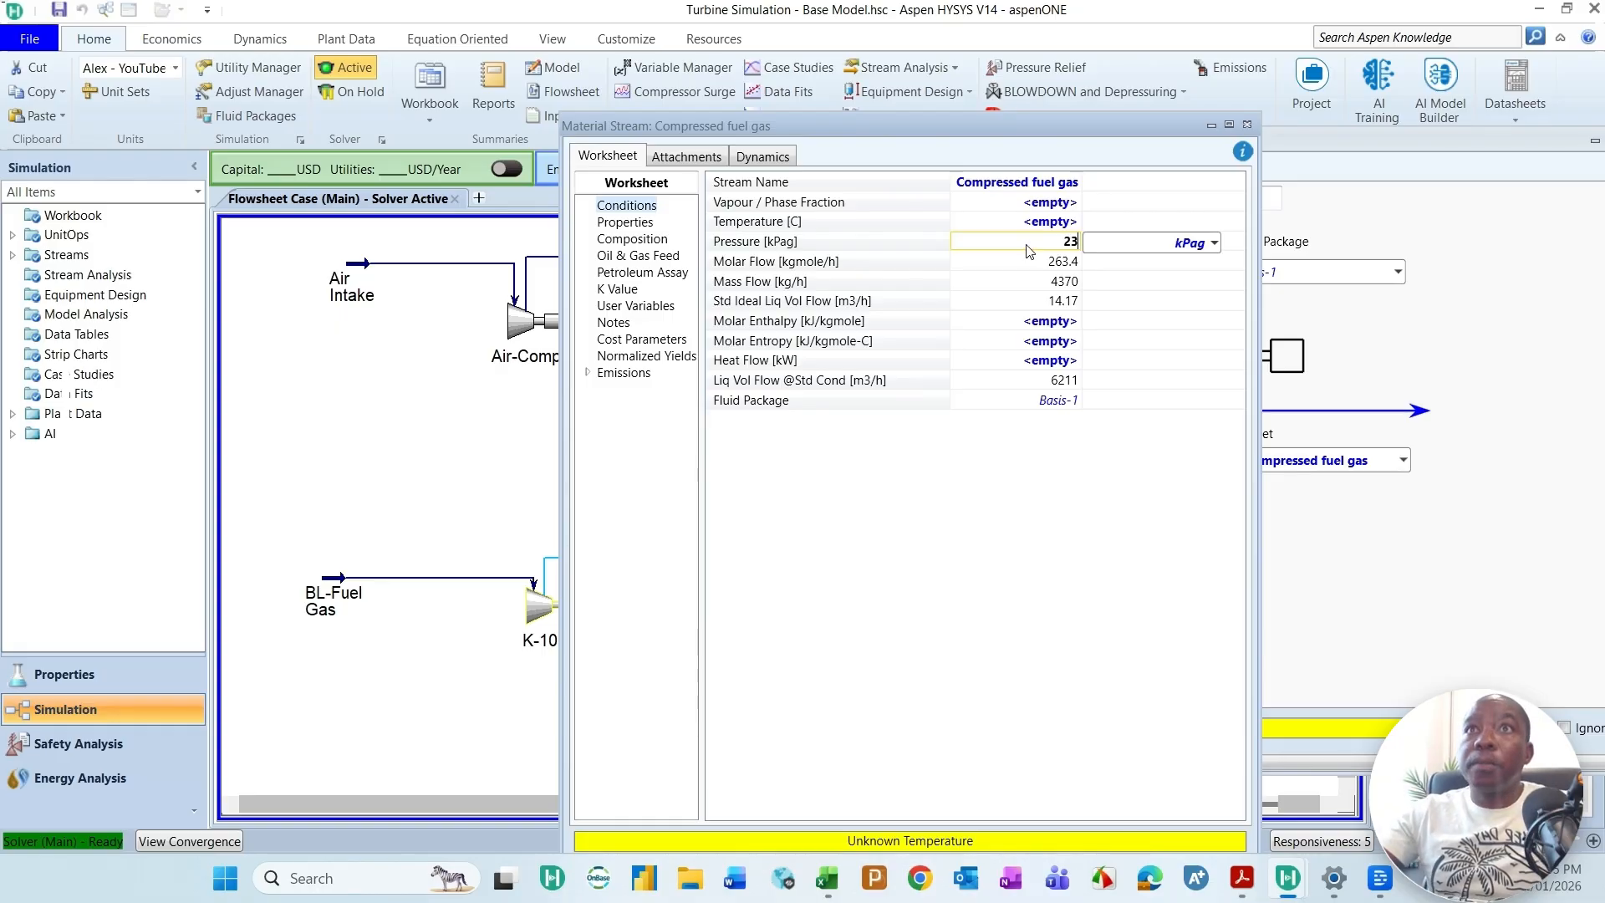
key("BackSpace")
key("BackSpace")
key("BackSpace")
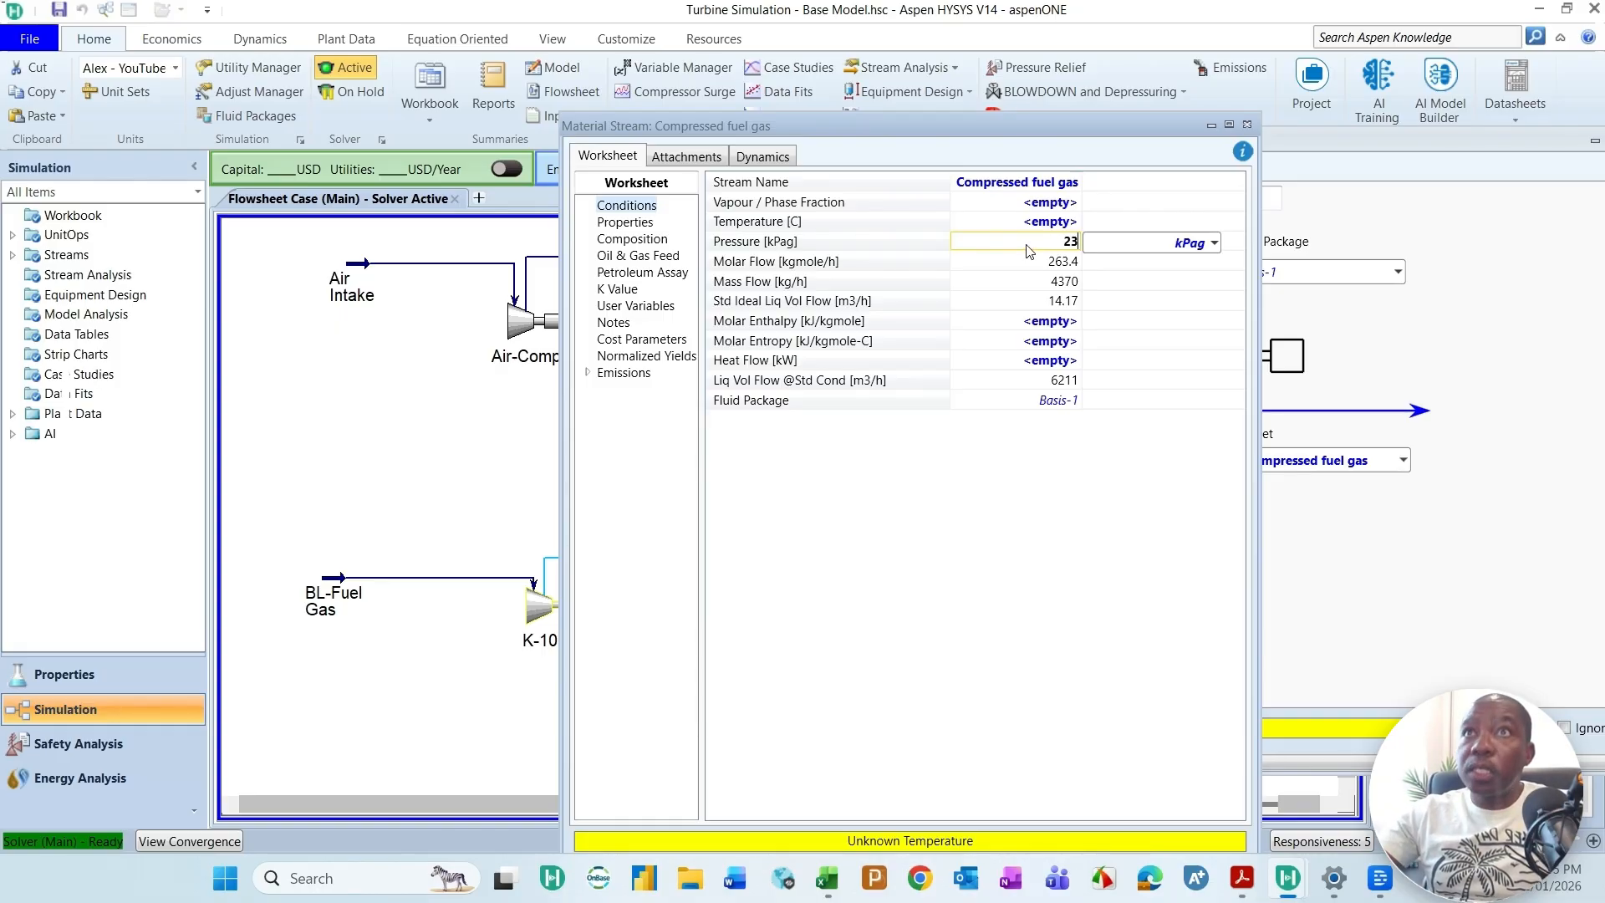
type("330")
key("Return")
left_click(1217, 125)
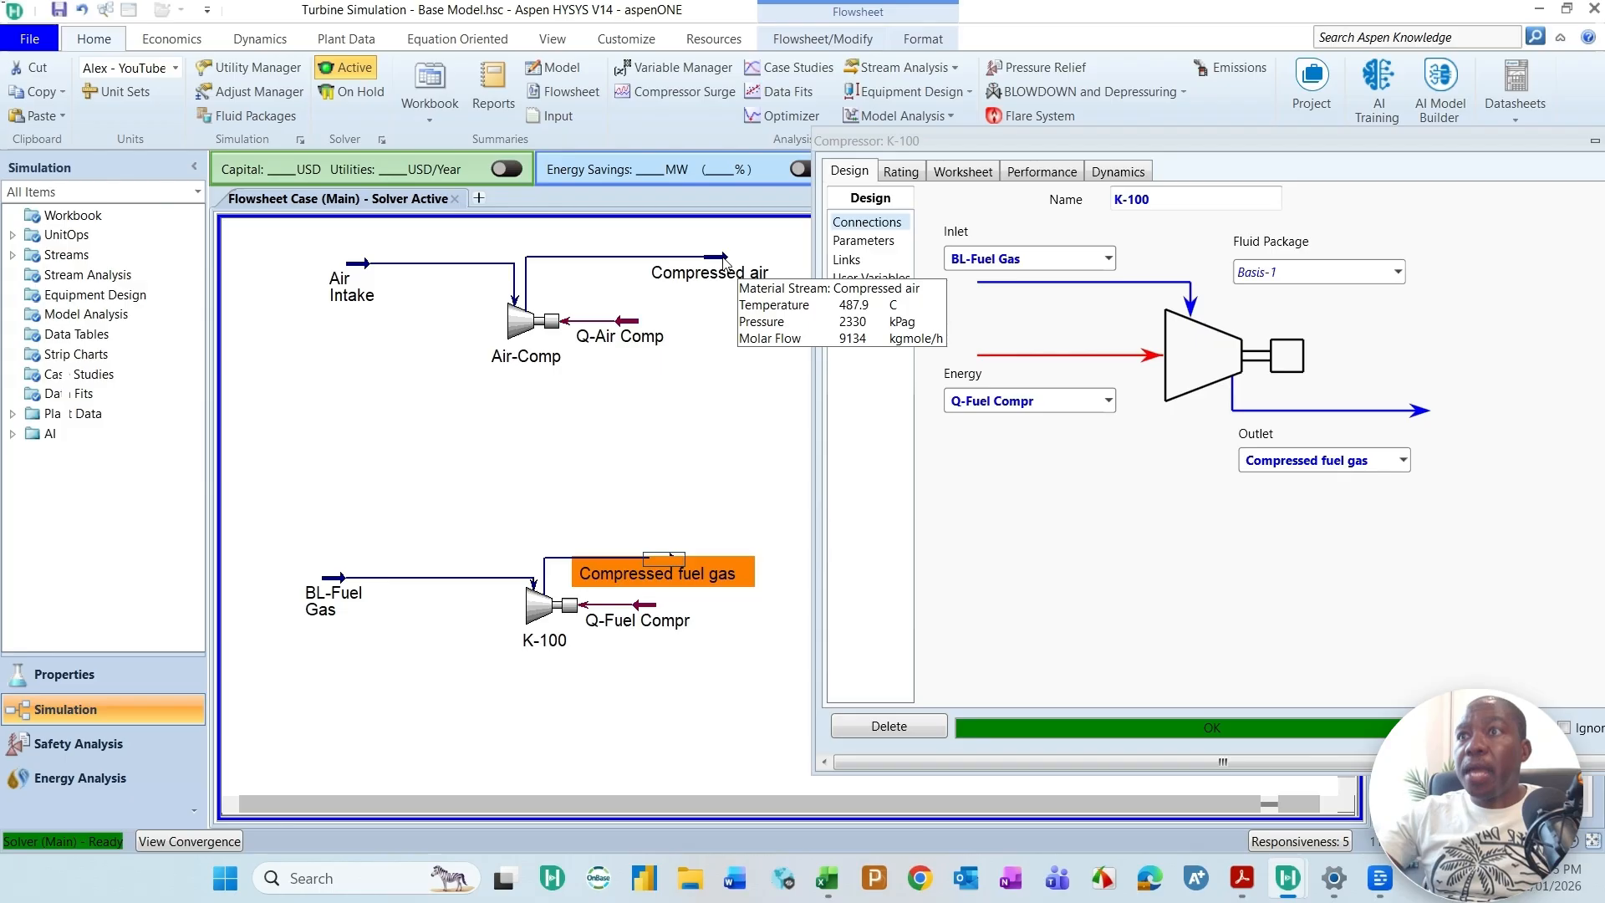
Step: Close the K-100 window and move the Compressed fuel gas and Compressed air streams further out from their compressors
mouse_move(685, 559)
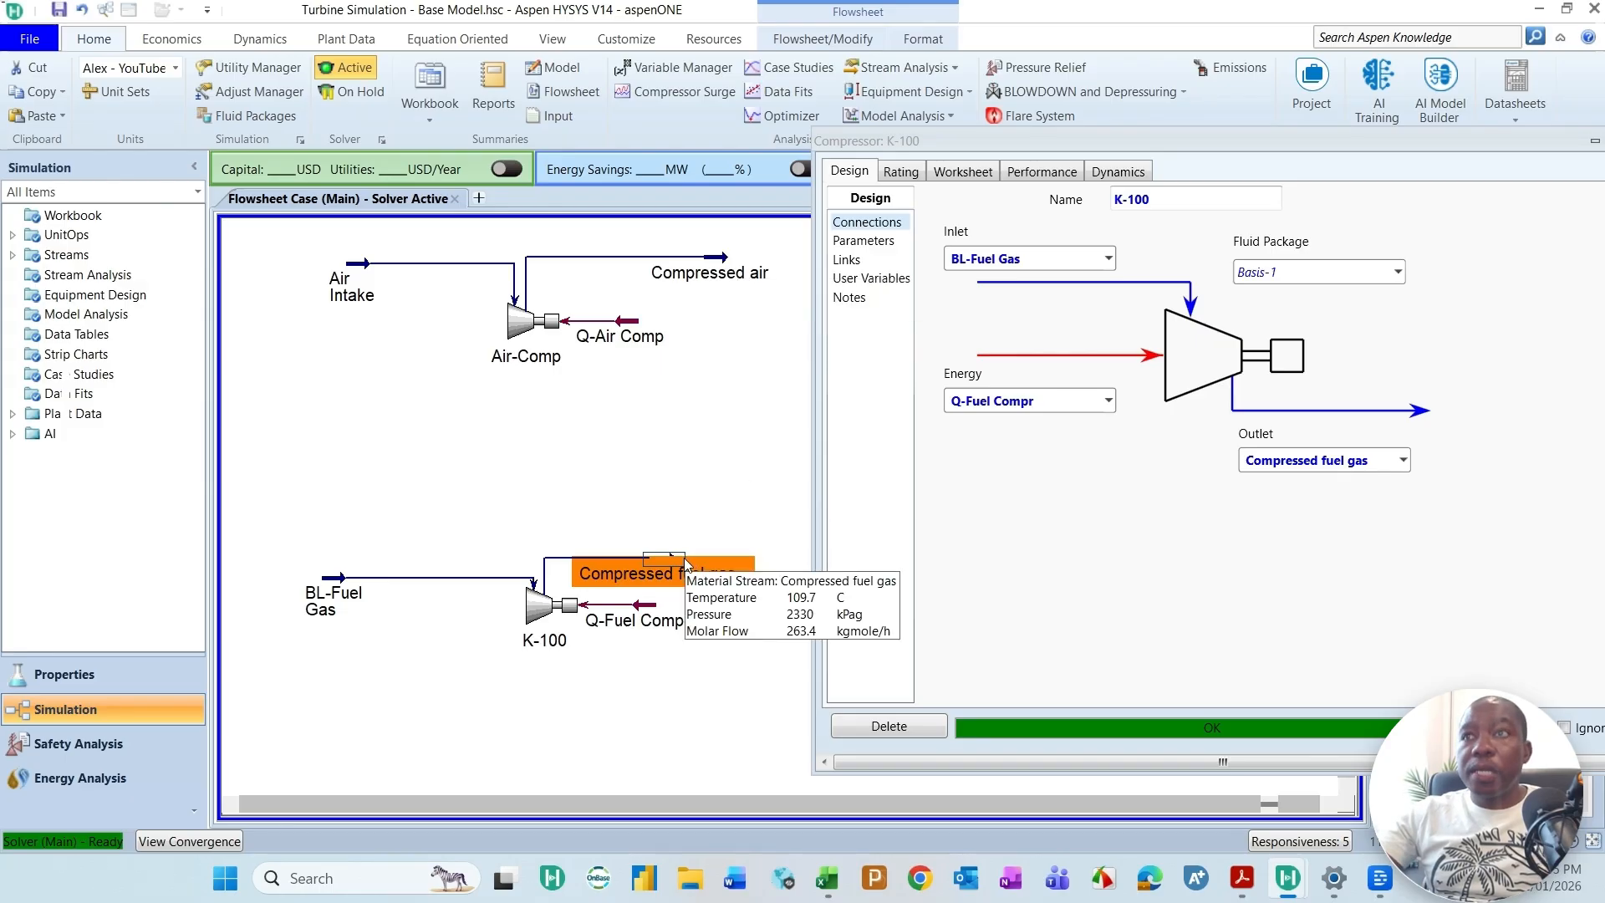
double_click(1379, 139)
left_click(1501, 149)
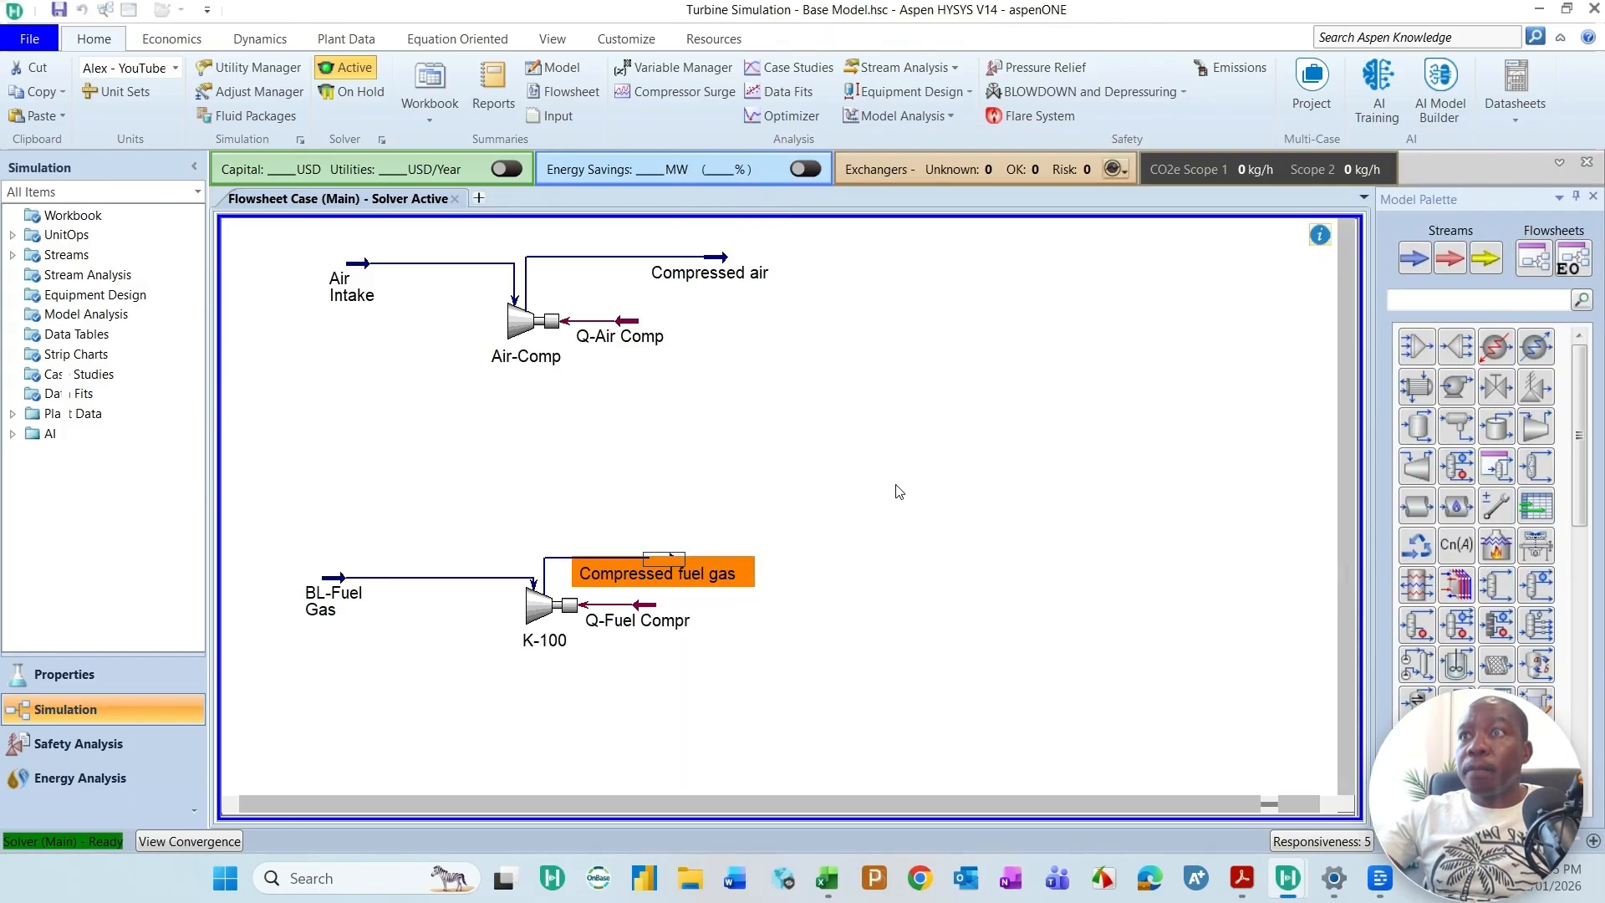
left_click(690, 574)
left_click_drag(690, 573, 750, 567)
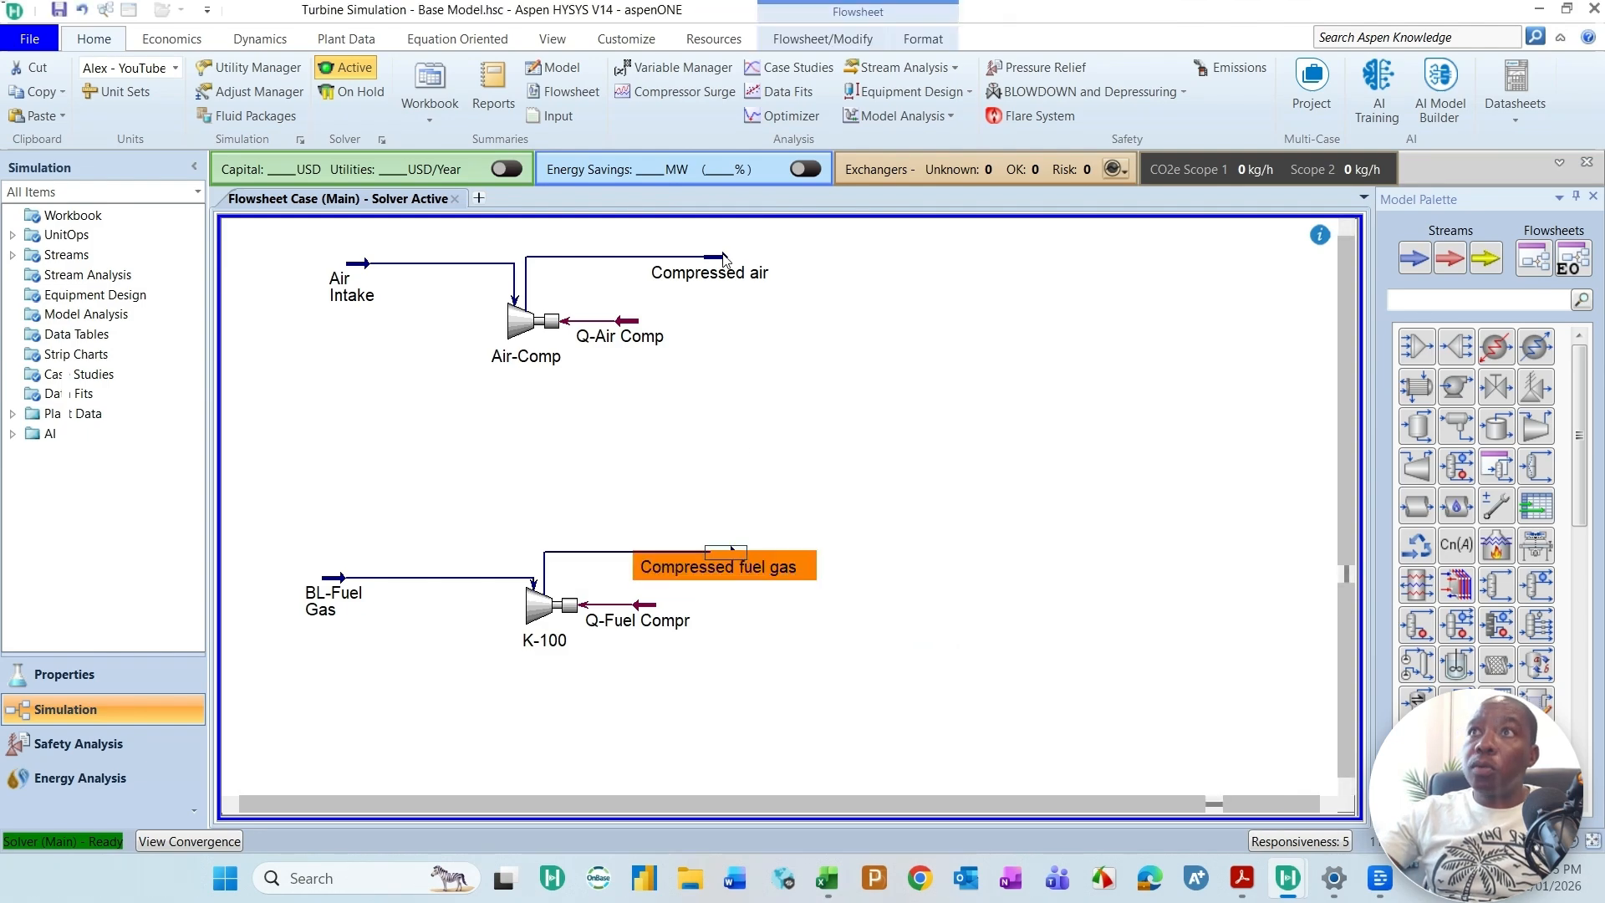
left_click(749, 255)
left_click_drag(749, 254, 915, 297)
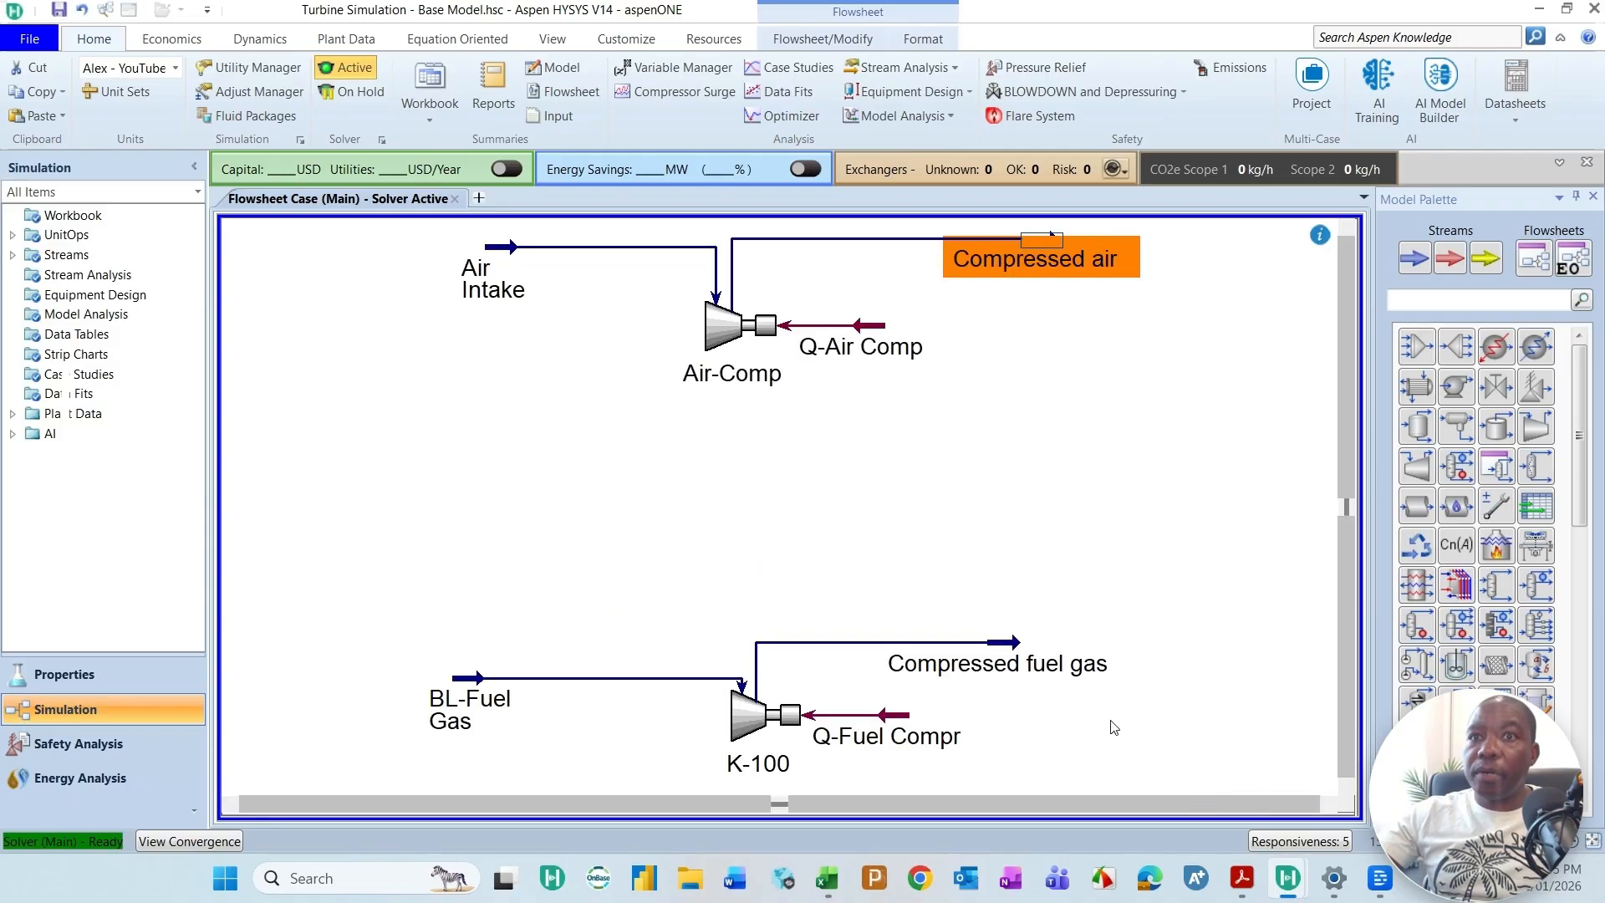
key("ctrl+a")
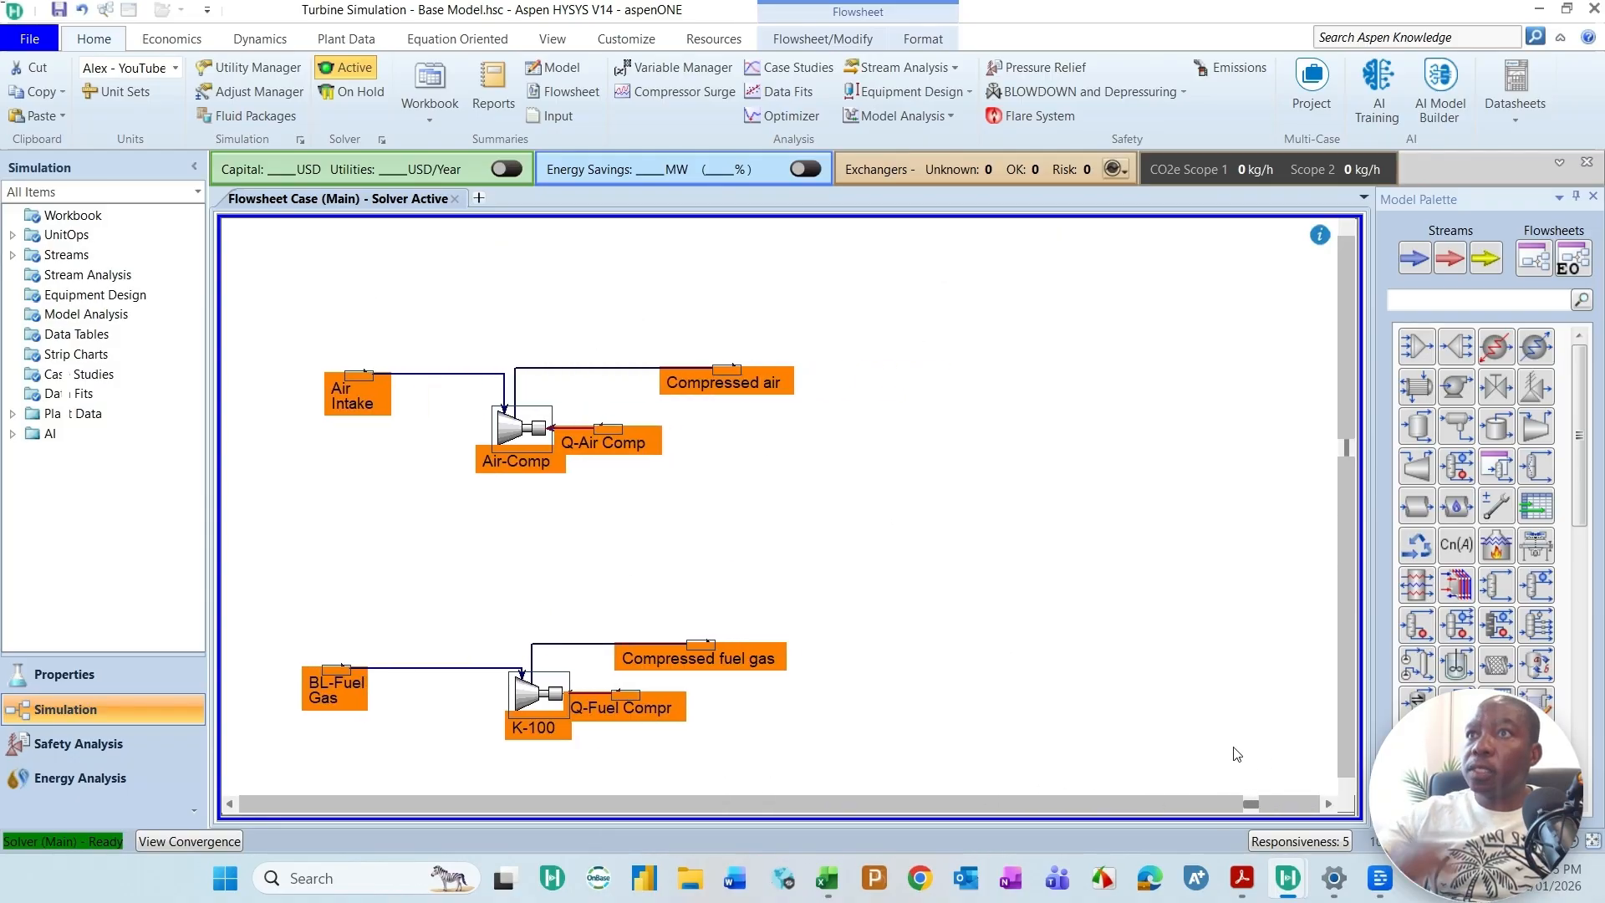
left_click(1259, 760)
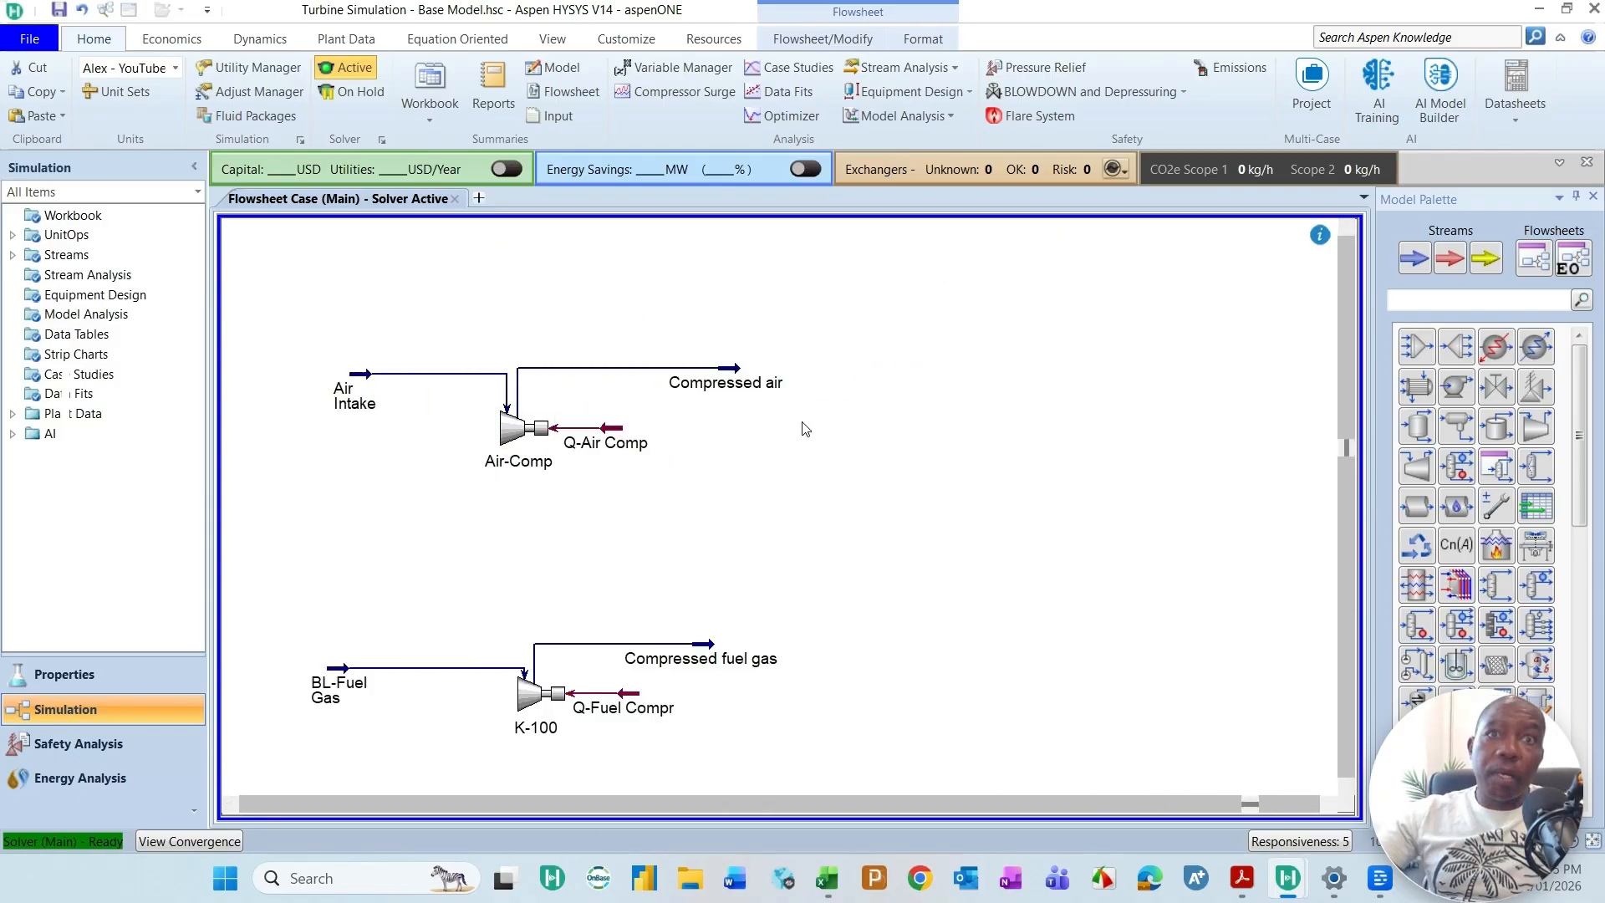
Step: Find the conversion reactor with the palette search "conver", place one downstream between the two compressed streams, and open its properties
left_click(1450, 298)
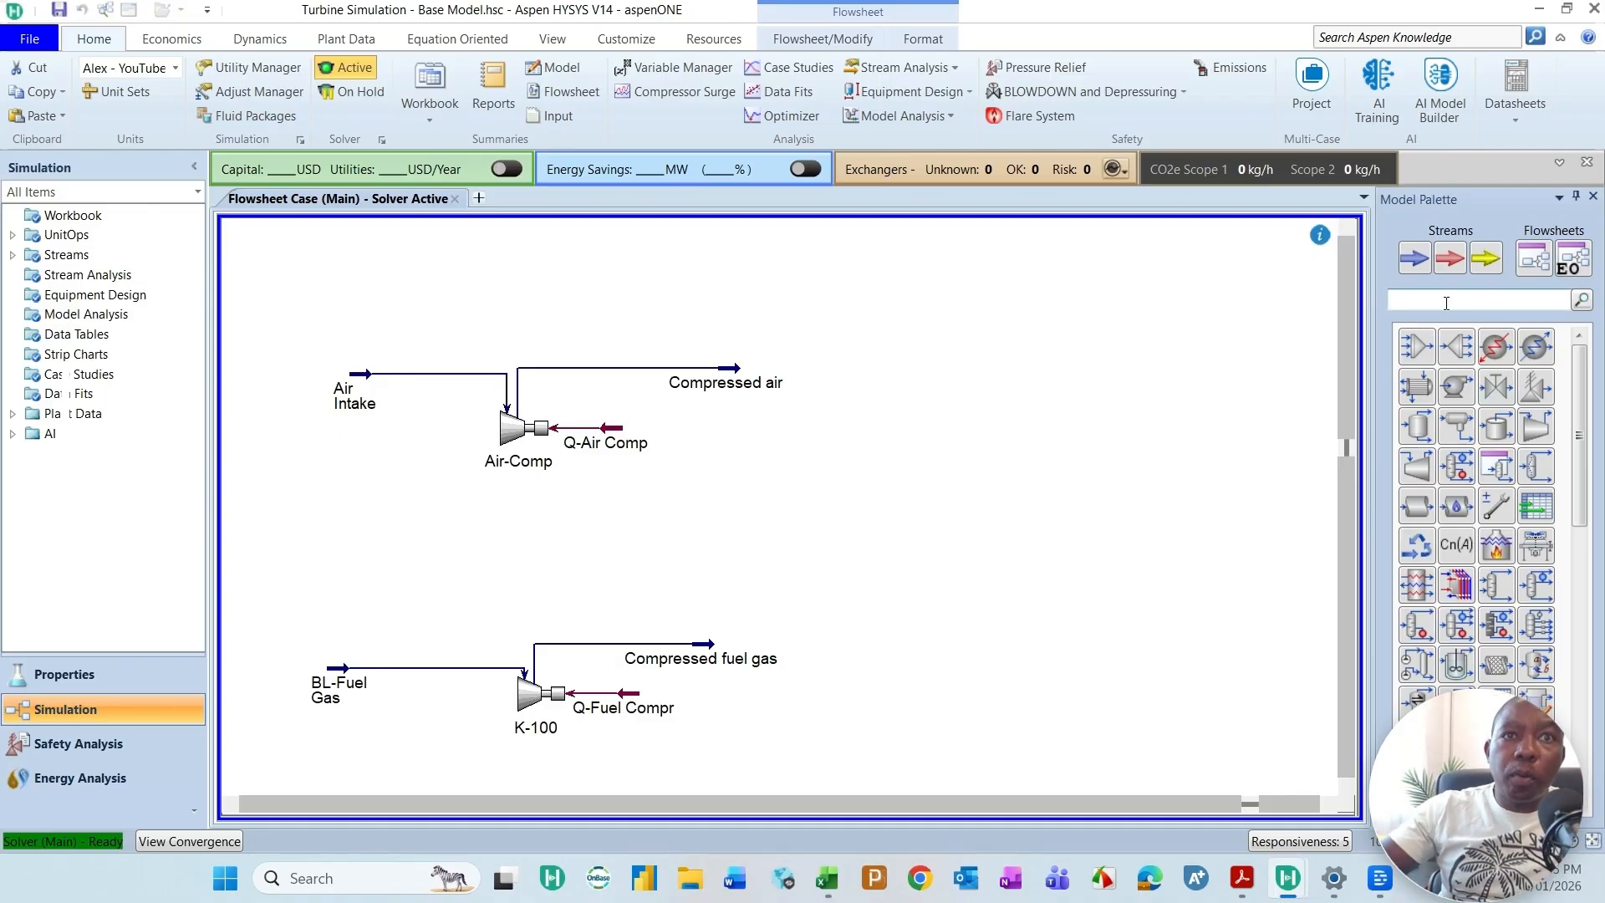
scroll(1475, 501, "down", 5)
scroll(1475, 501, "up", 5)
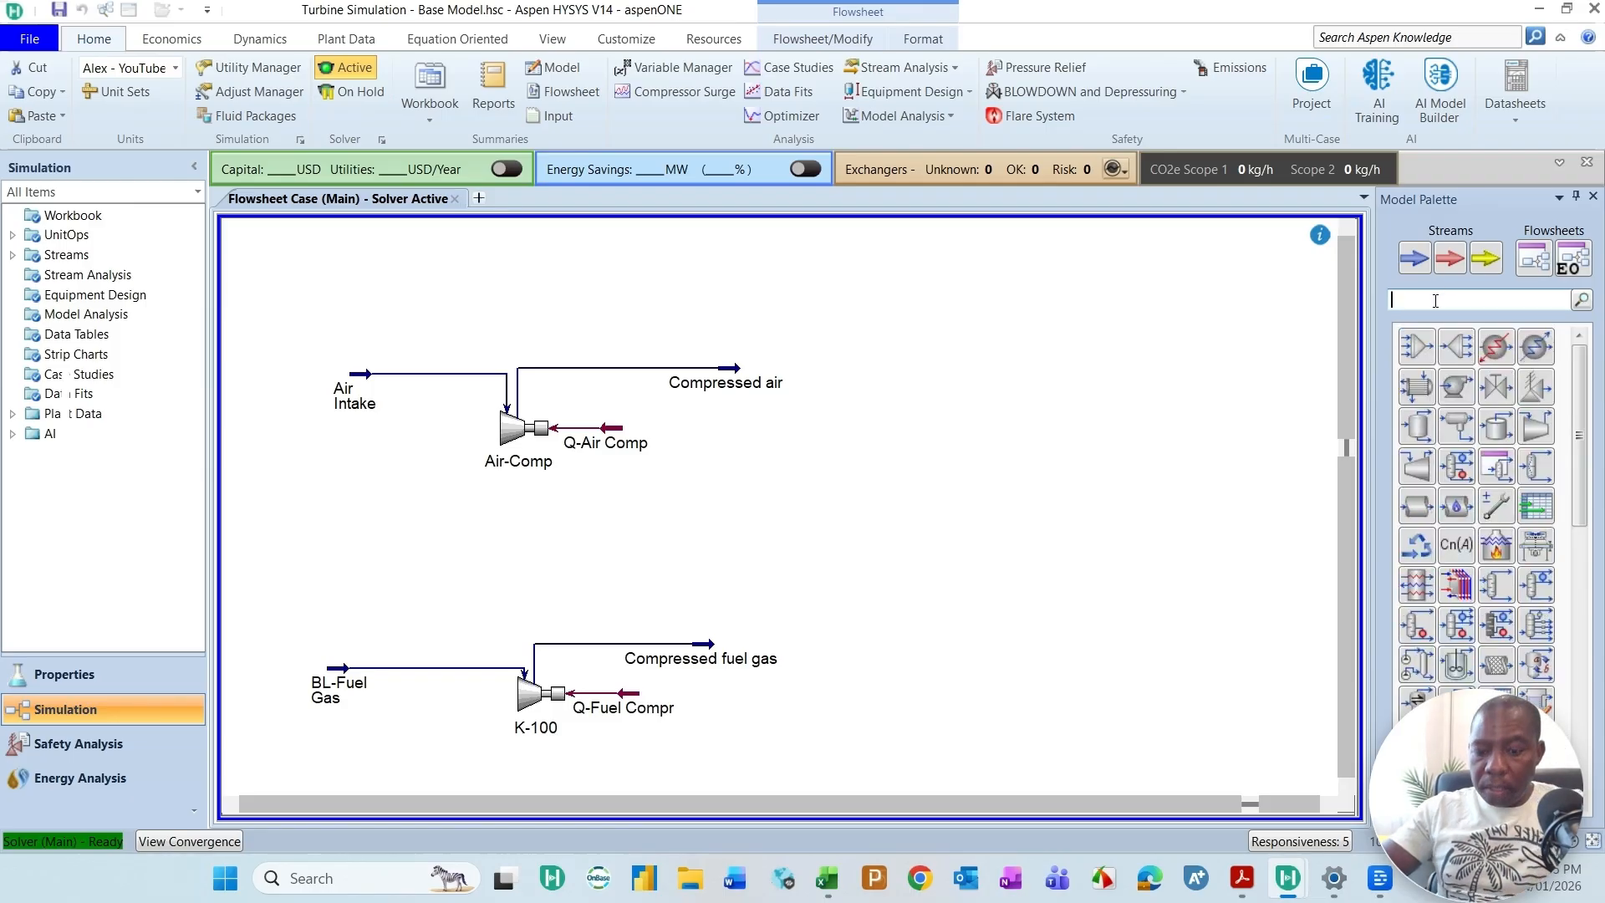
type("conver")
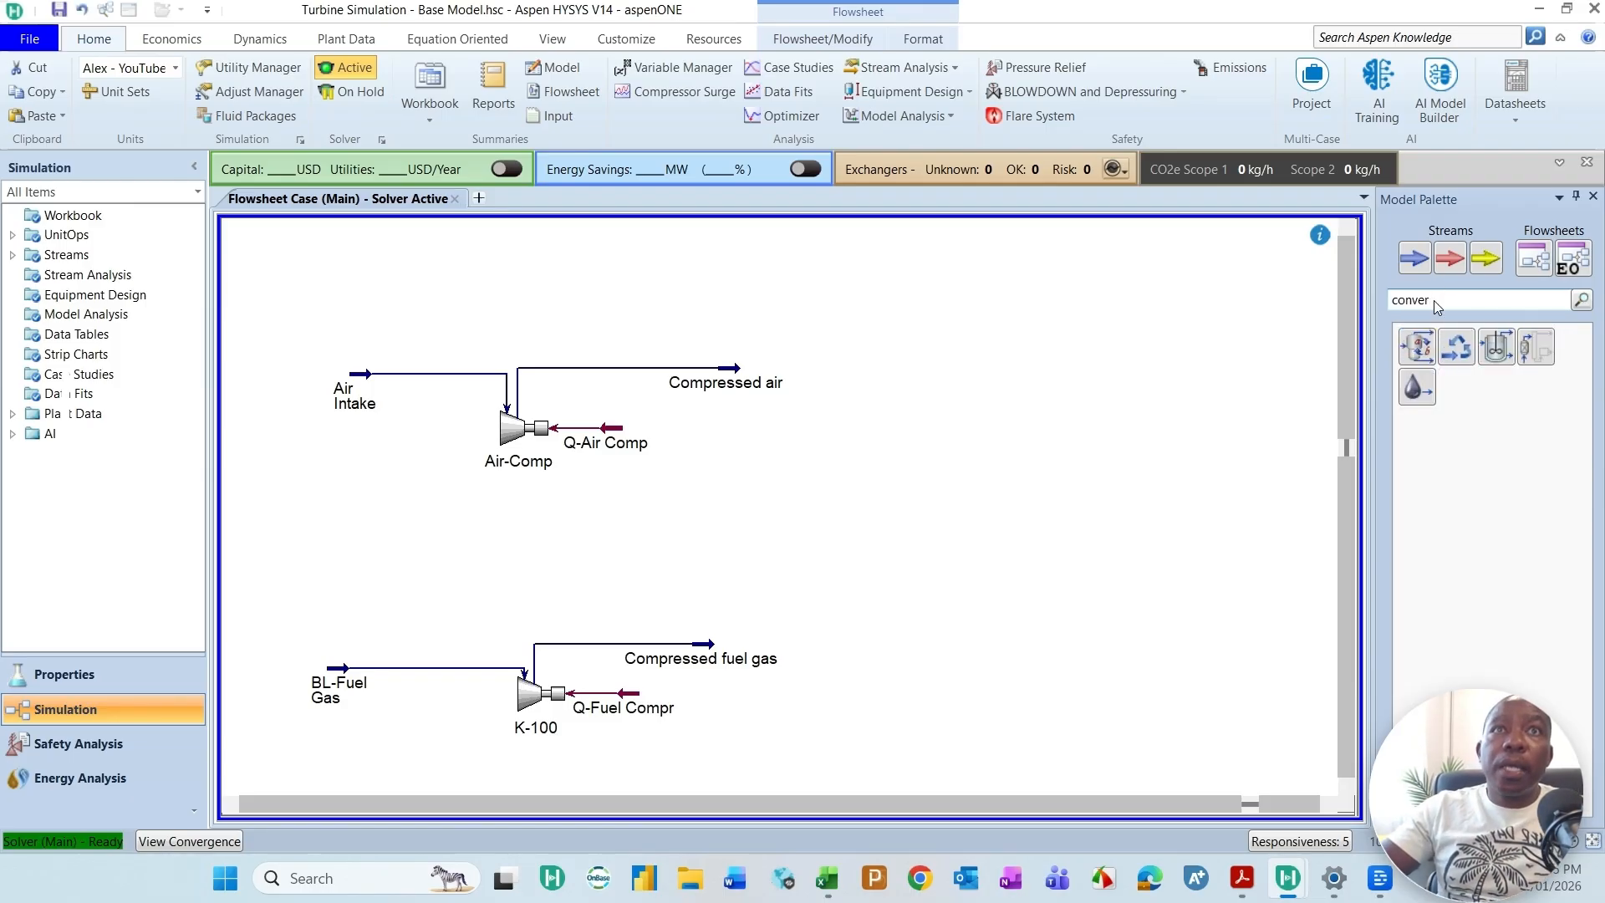
double_click(1420, 350)
left_click_drag(791, 660, 956, 522)
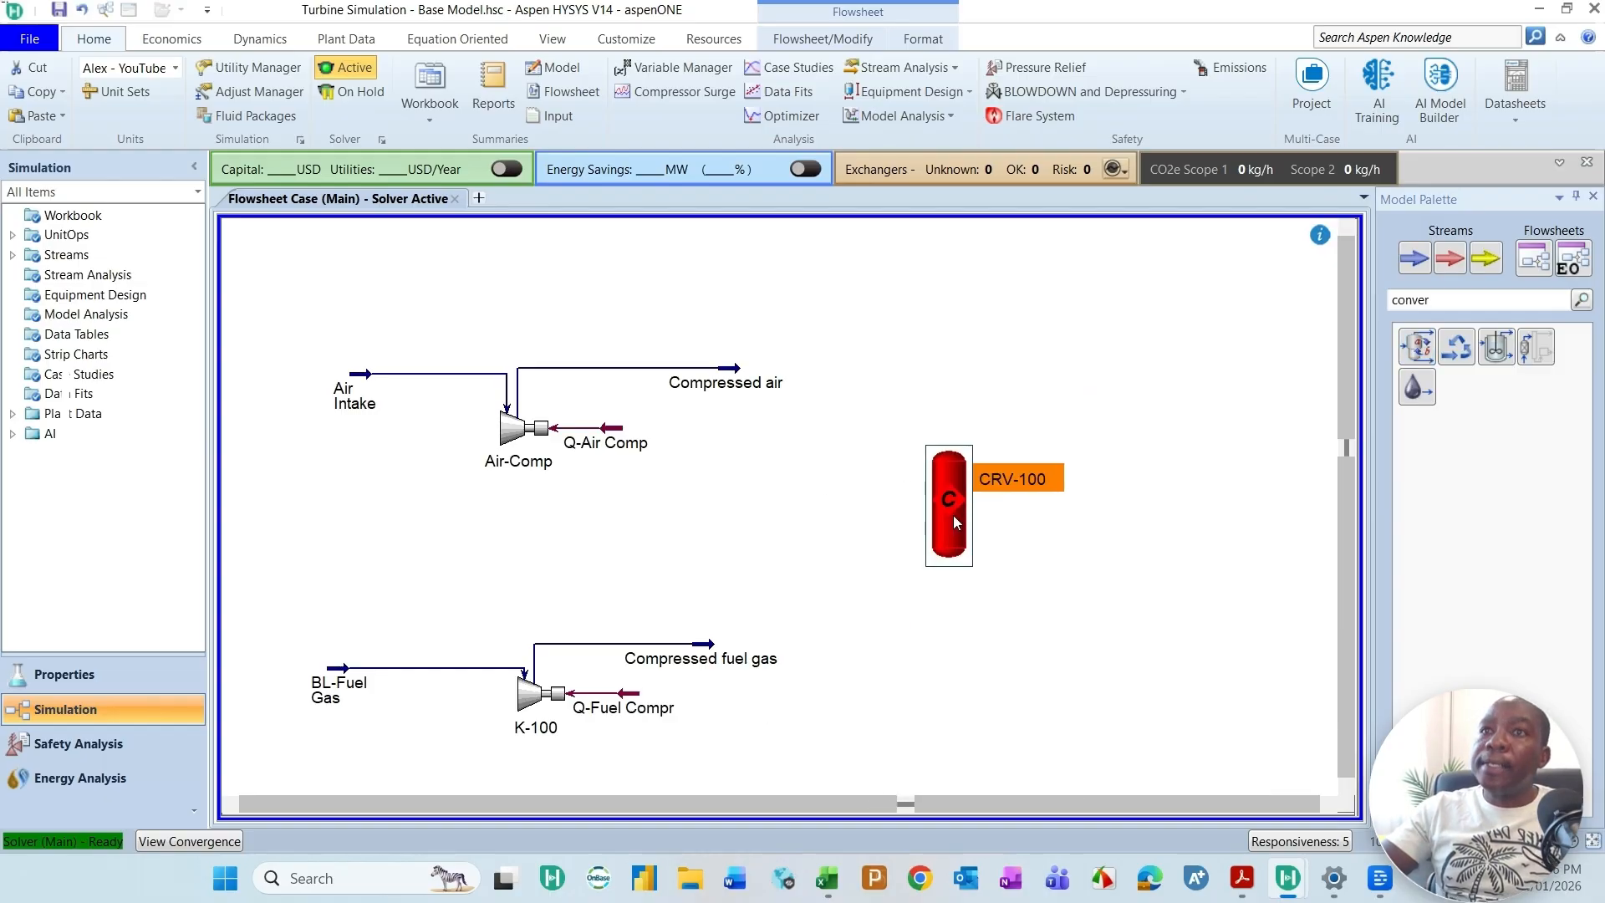
double_click(954, 499)
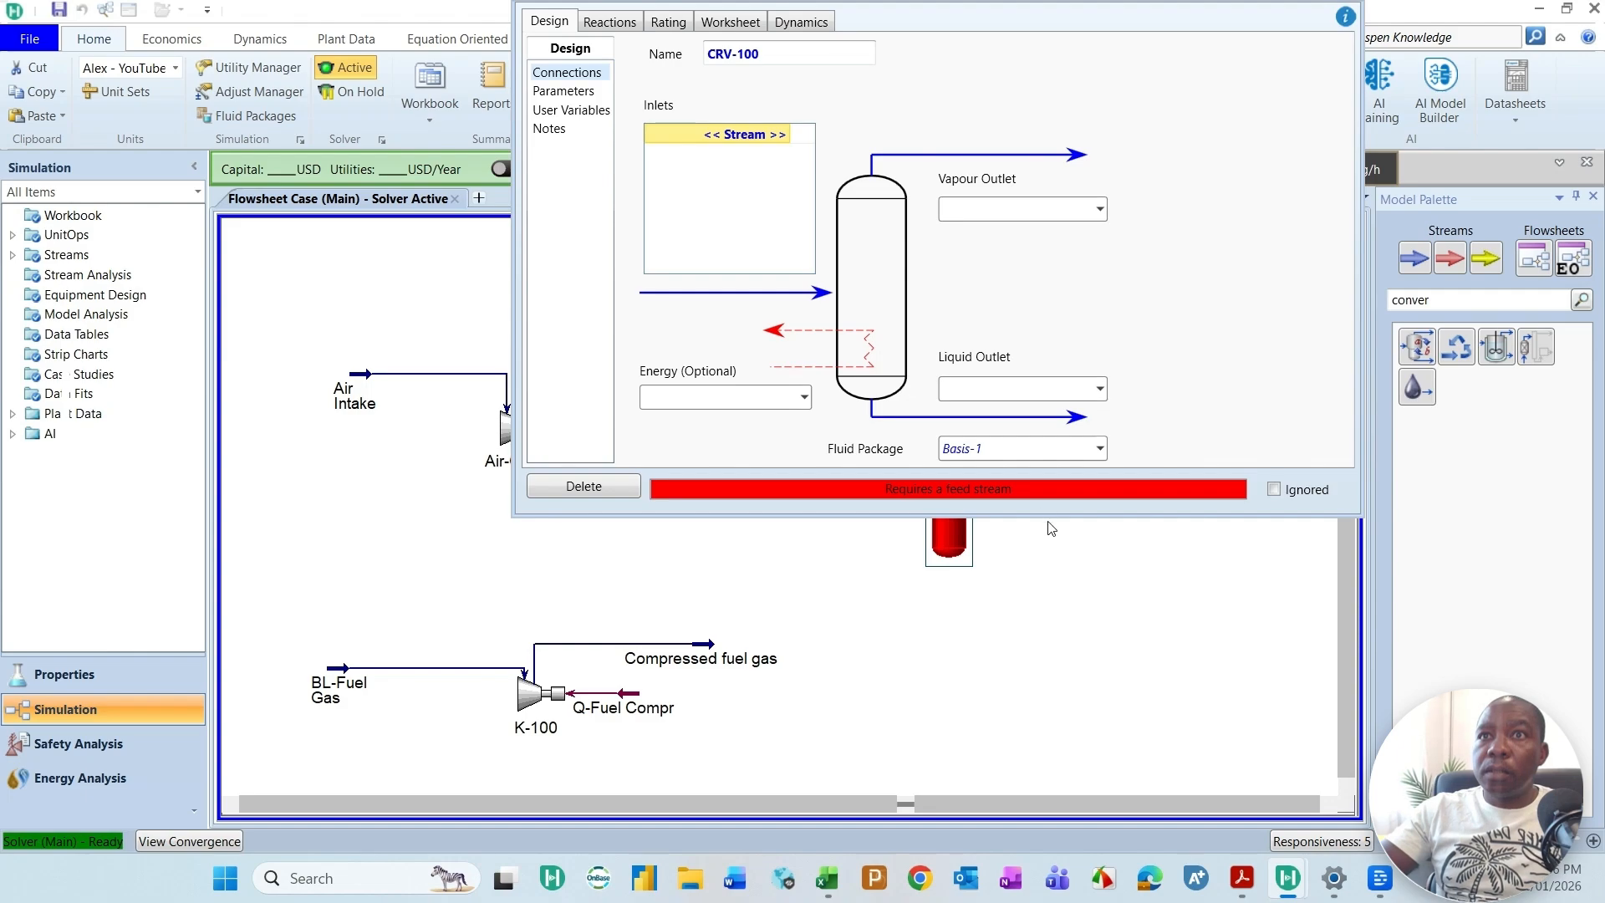
Step: Rename the conversion reactor C-Chamber and shift its window aside to uncover the compressor streams on the flowsheet
left_click_drag(1048, 515, 1047, 591)
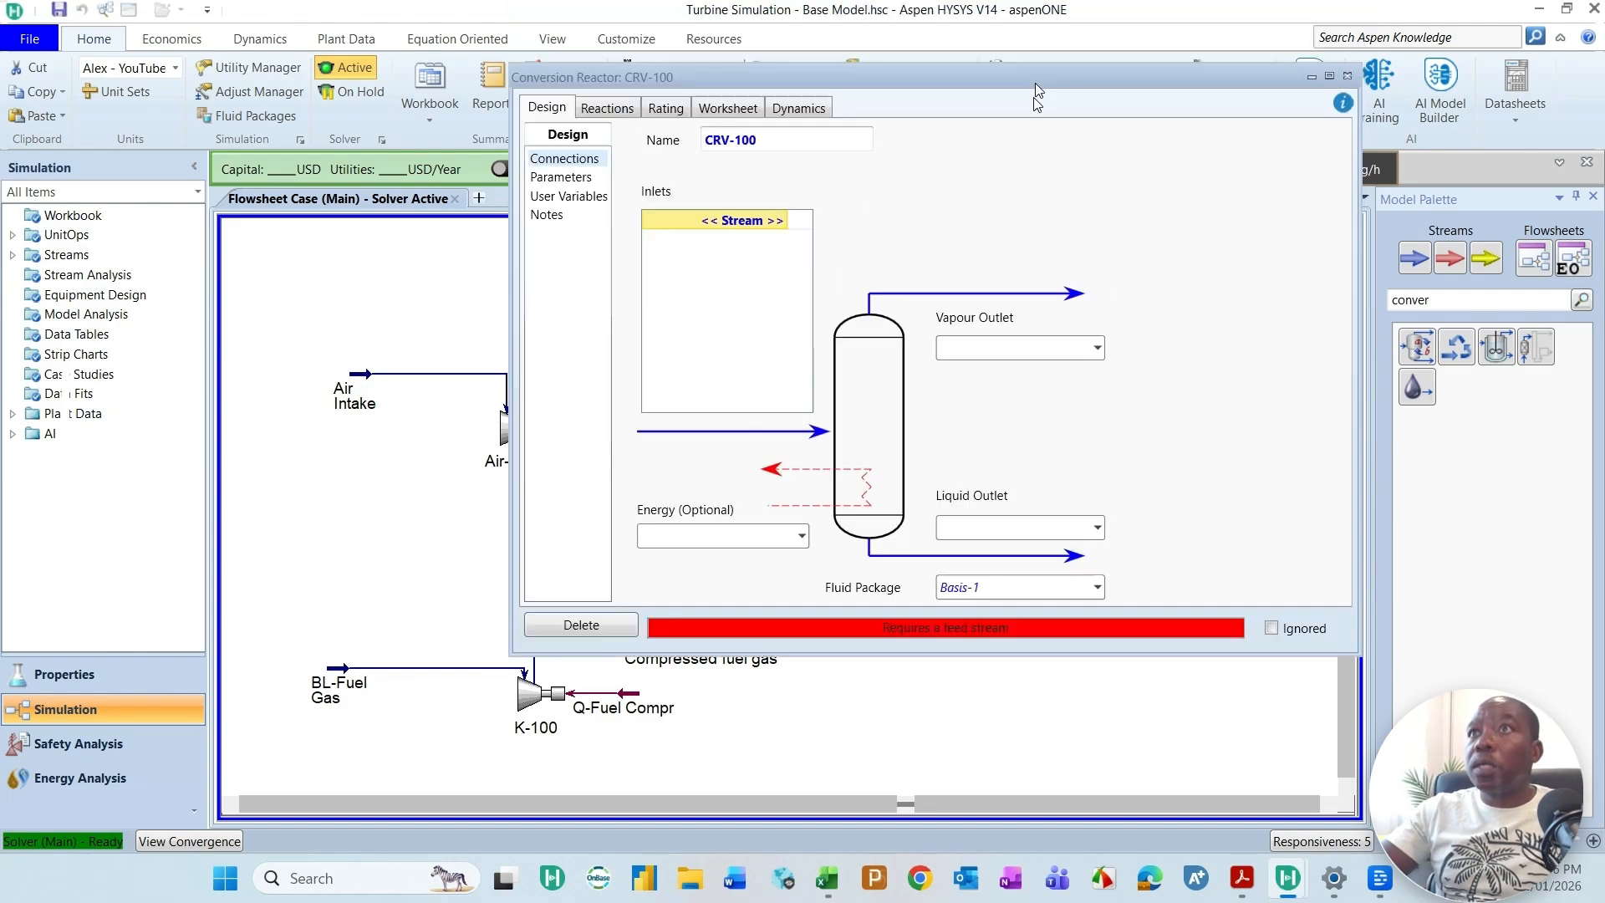
left_click(867, 217)
type("C-Chamber")
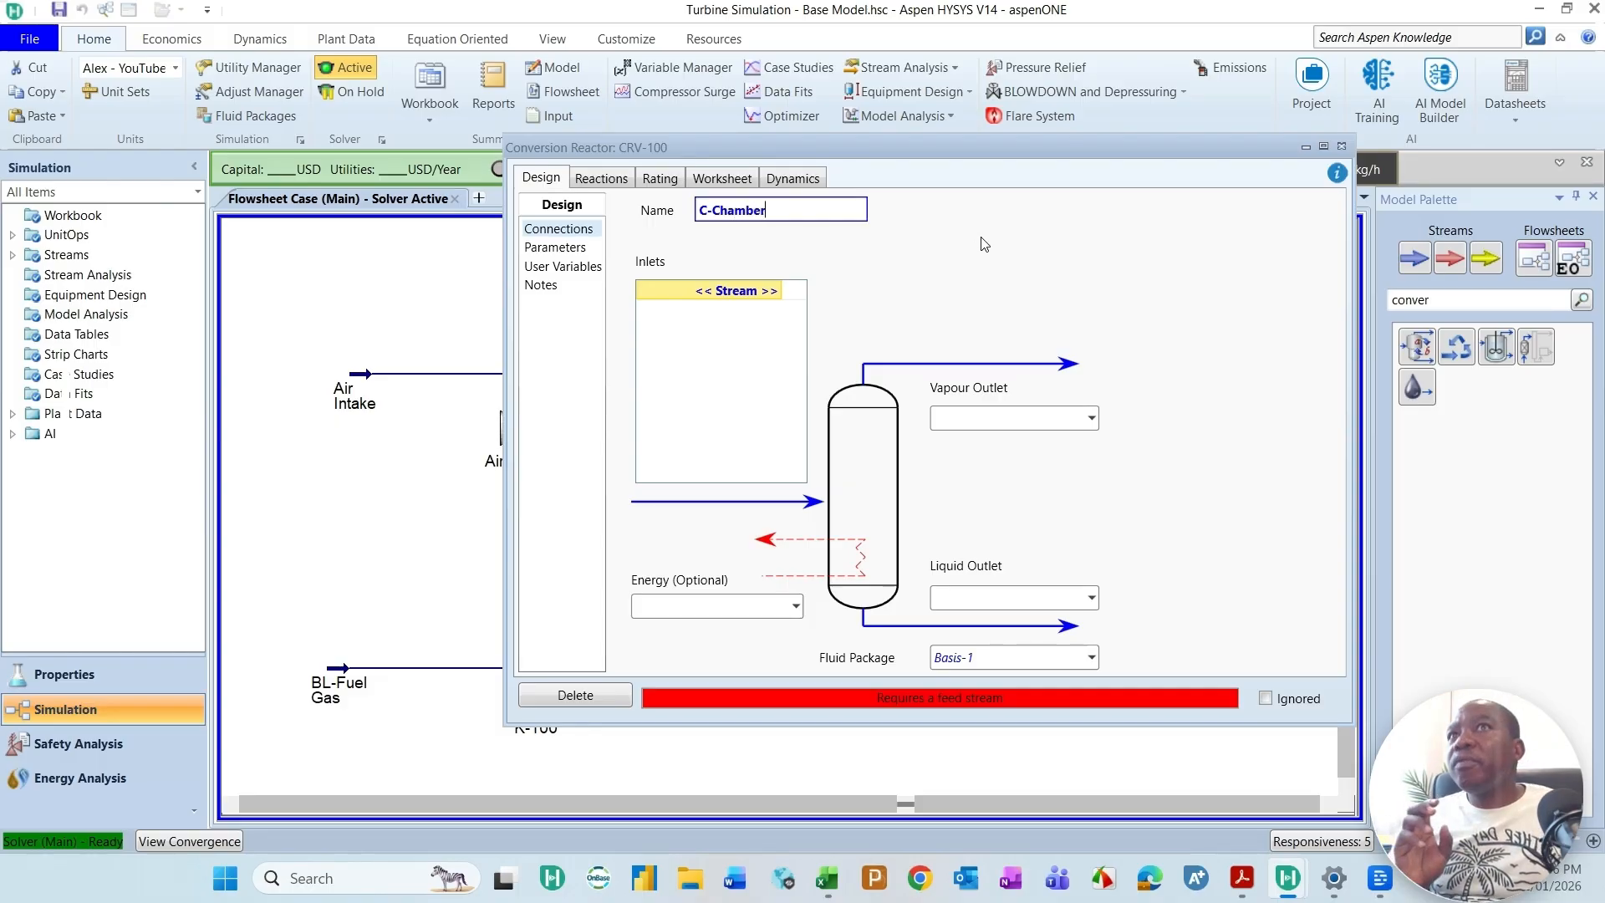
left_click_drag(1003, 151, 1072, 243)
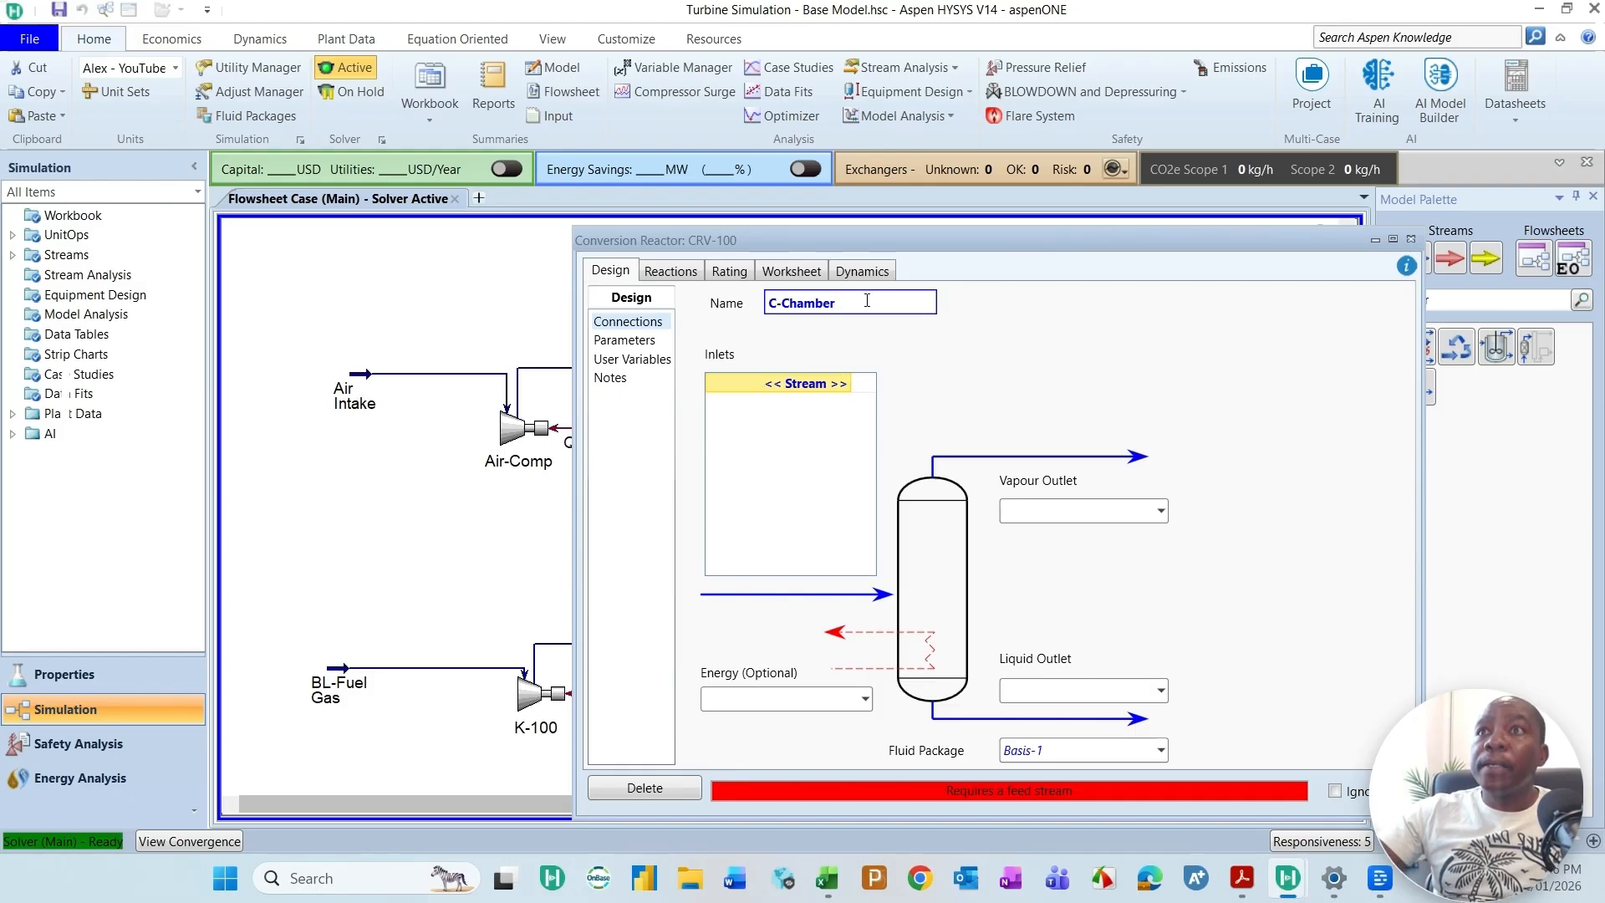
left_click_drag(867, 240, 1112, 244)
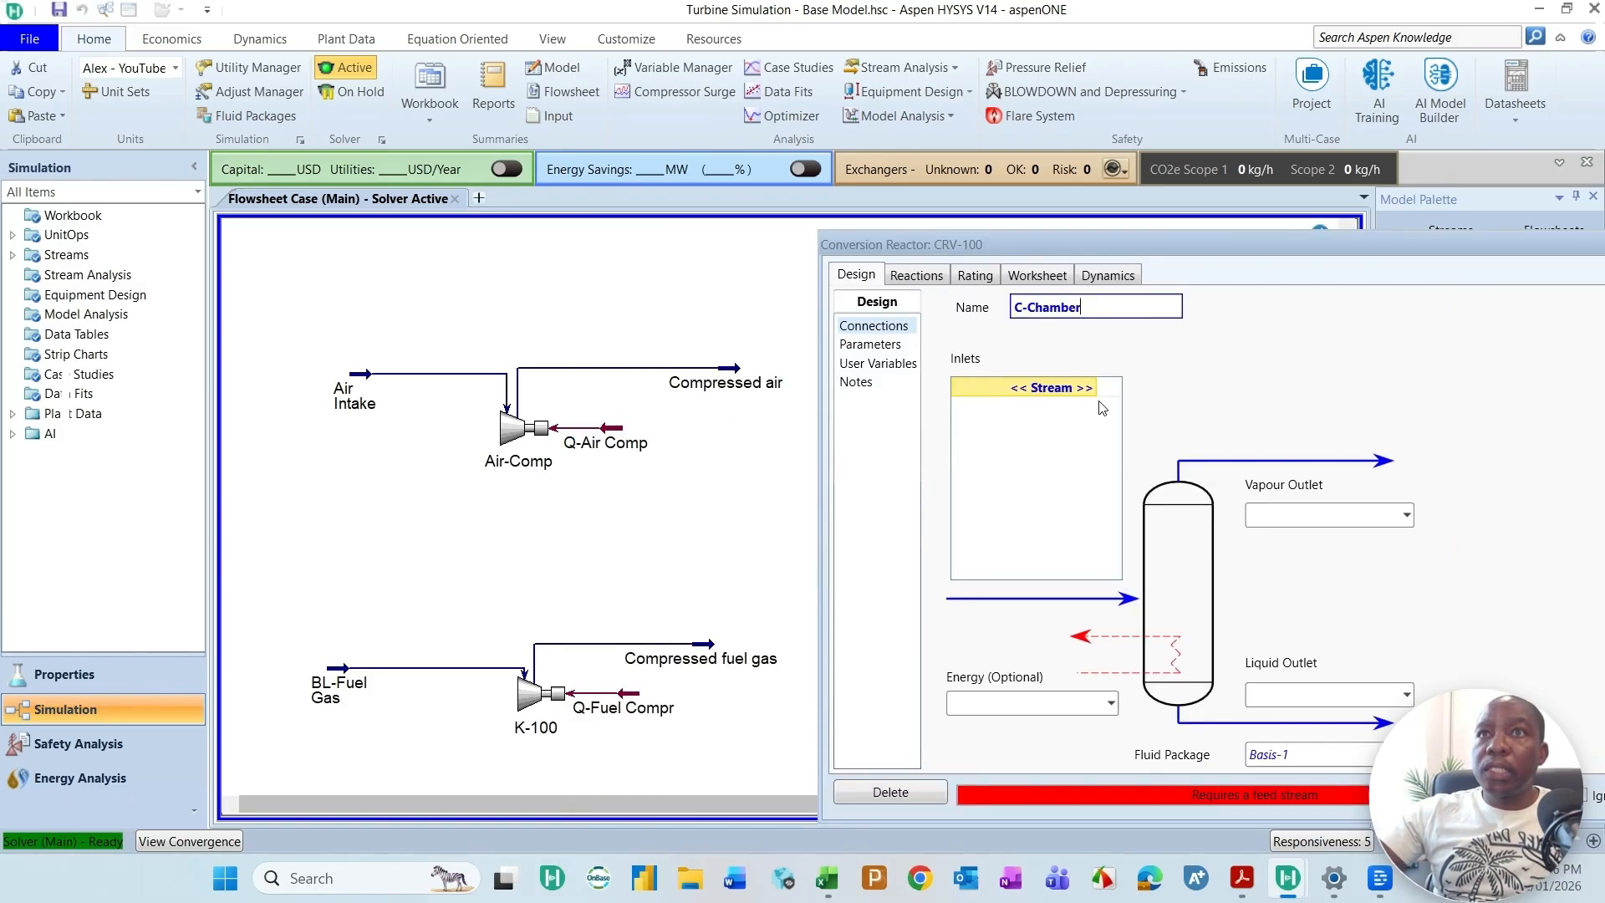
Step: Connect the Compressed air and Compressed fuel gas streams as inlets of the C-Chamber reactor
left_click(1091, 388)
left_click(1023, 410)
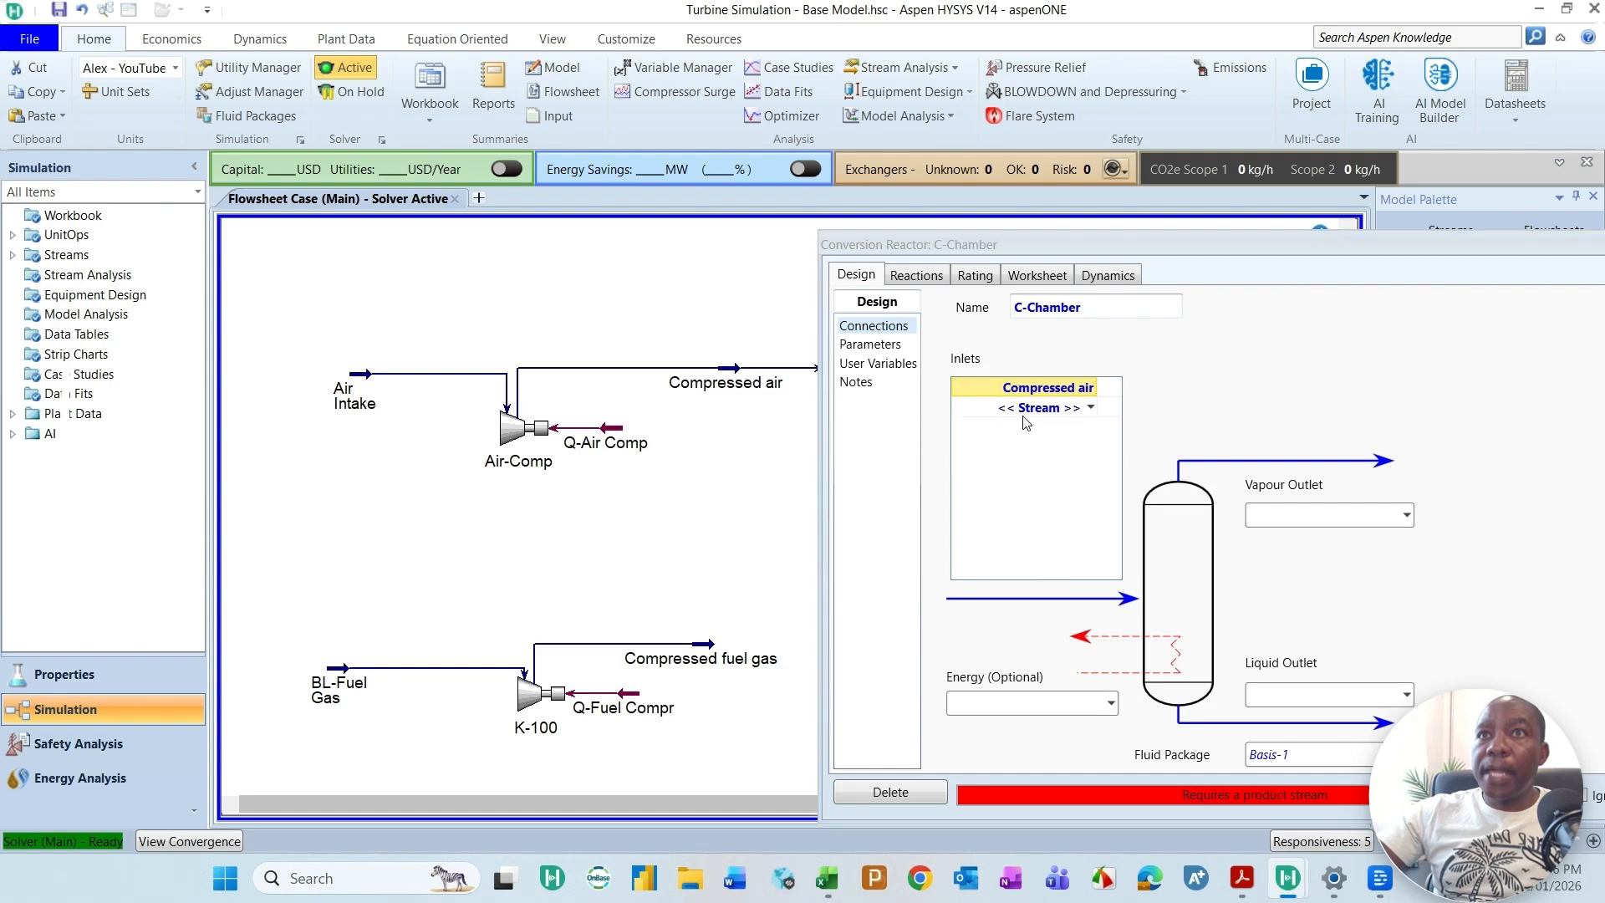
left_click(1088, 408)
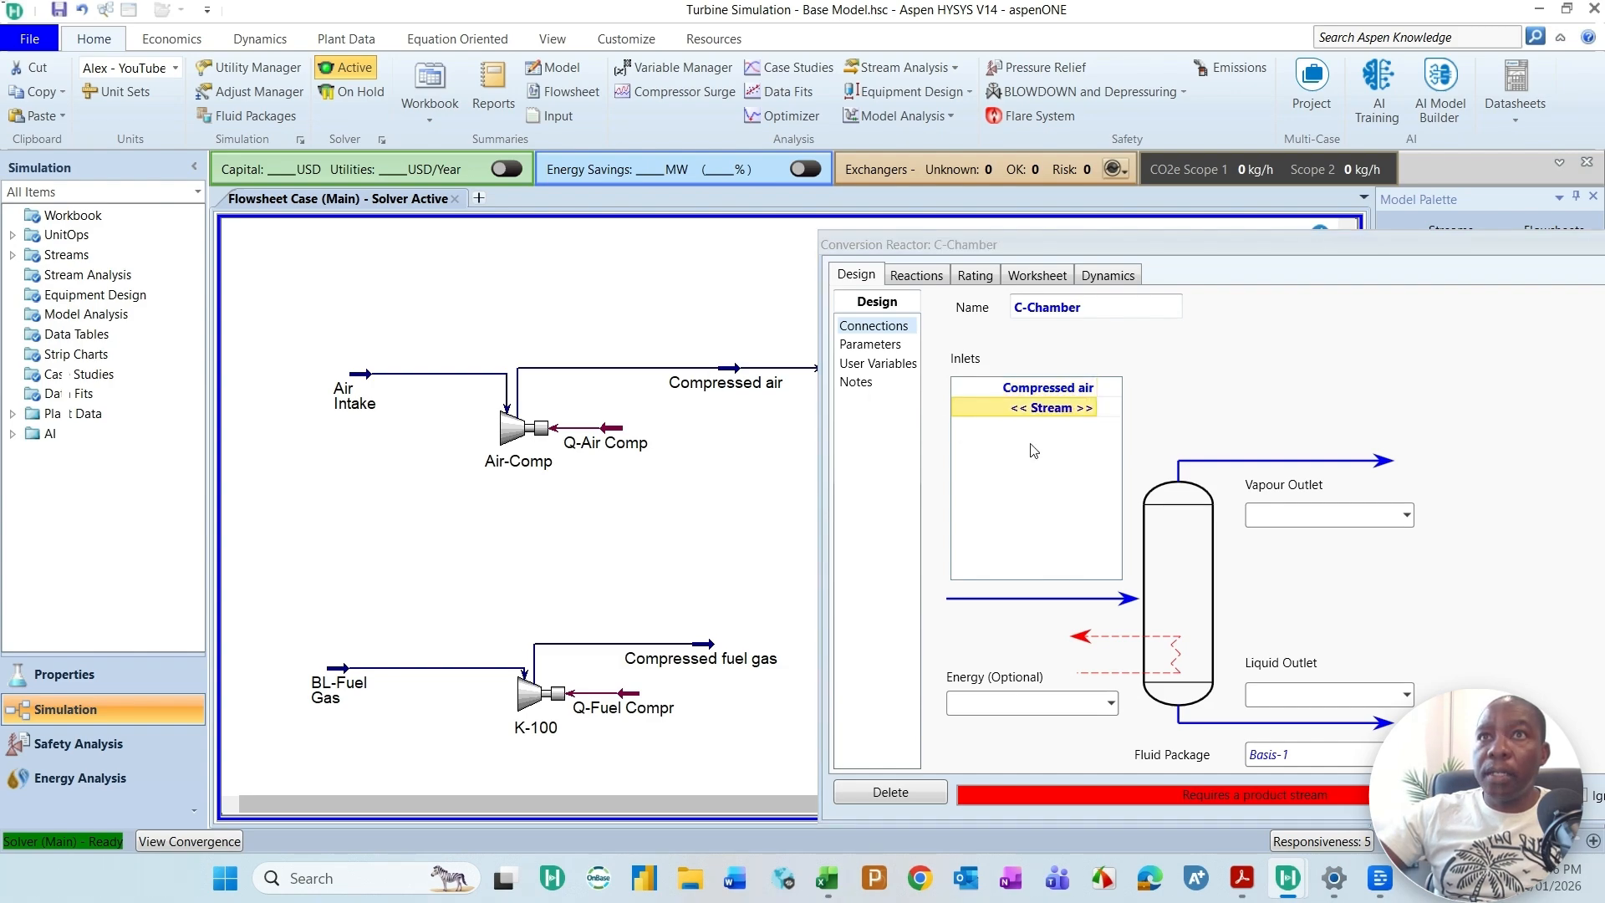
left_click(1091, 410)
left_click(1090, 409)
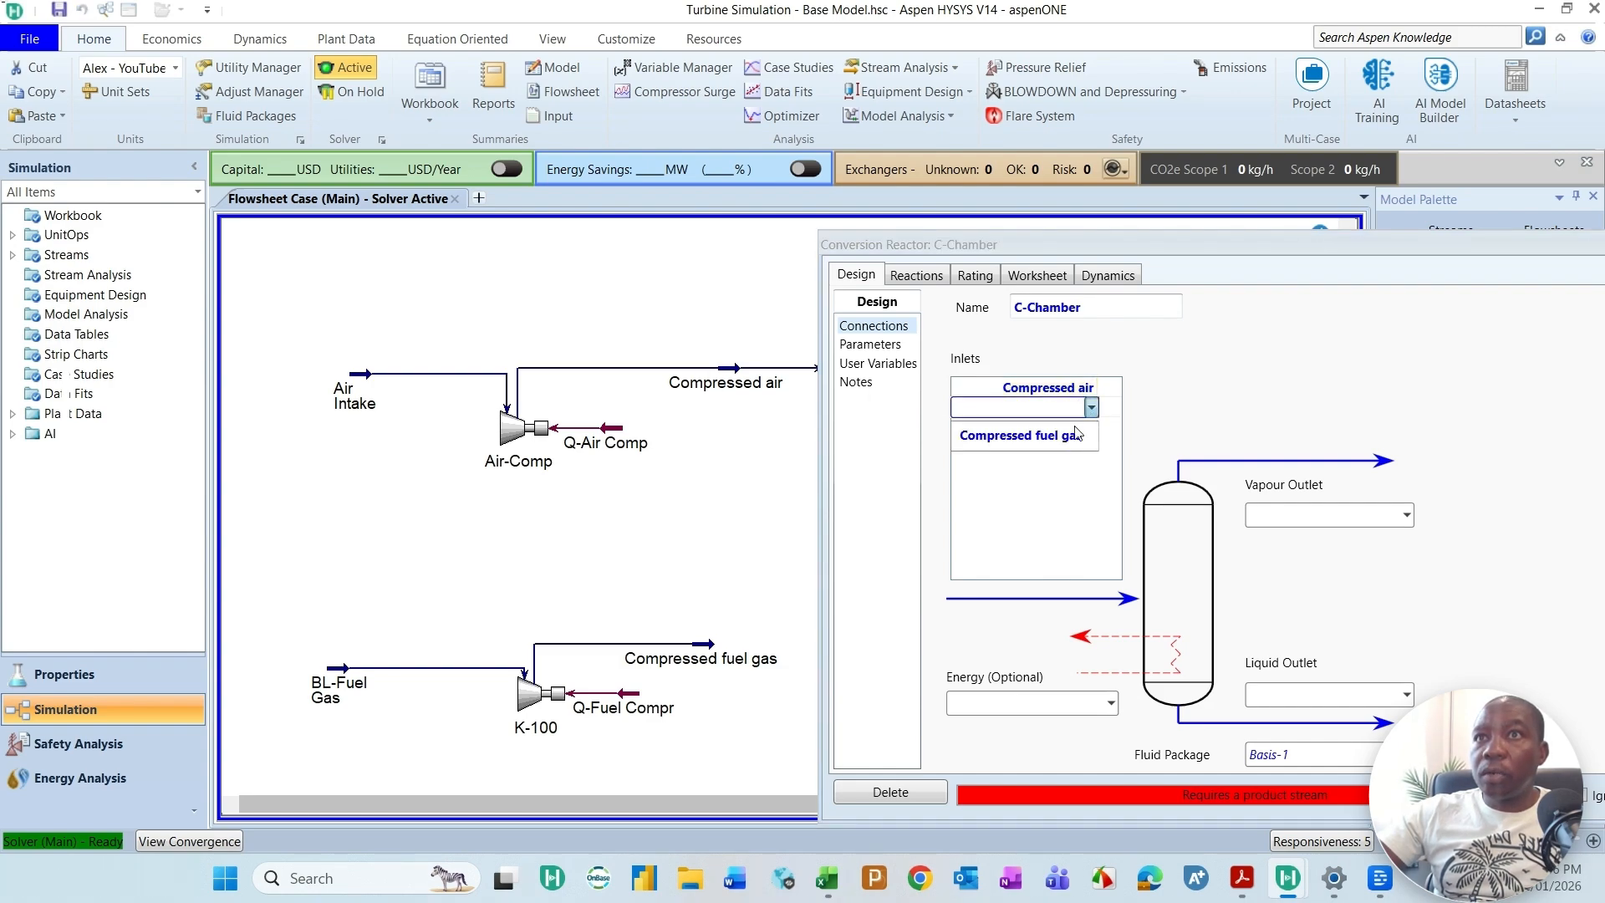
left_click(997, 444)
left_click_drag(1217, 246, 953, 339)
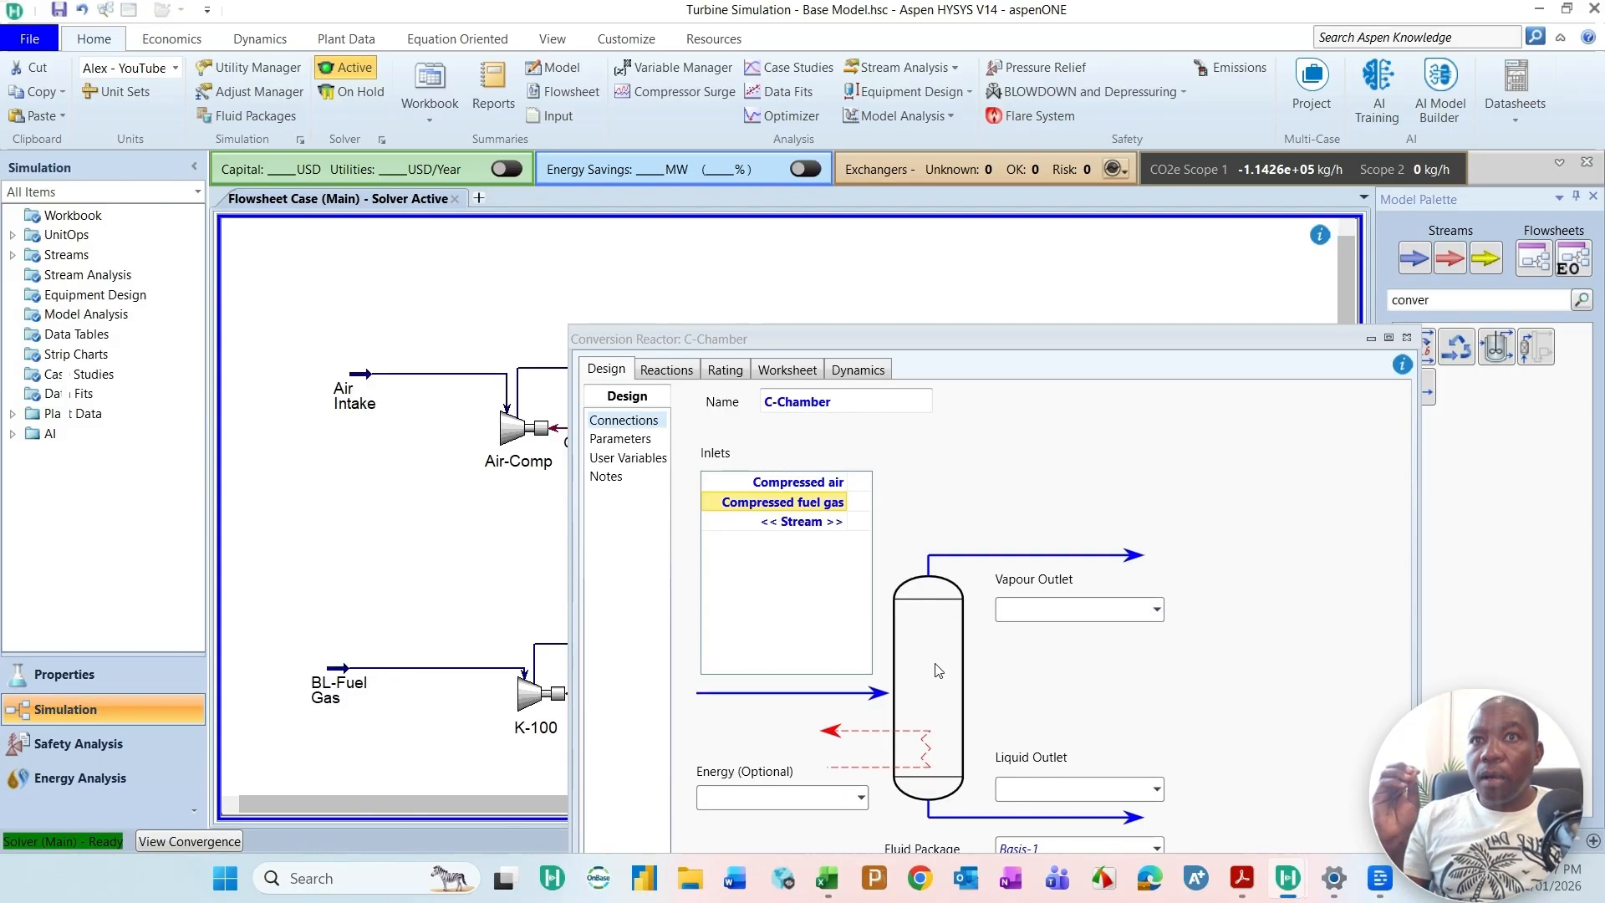
Step: Create the vapour outlet stream HP-HT-Flue Gas for the C-Chamber reactor
left_click(1156, 609)
left_click(1051, 613)
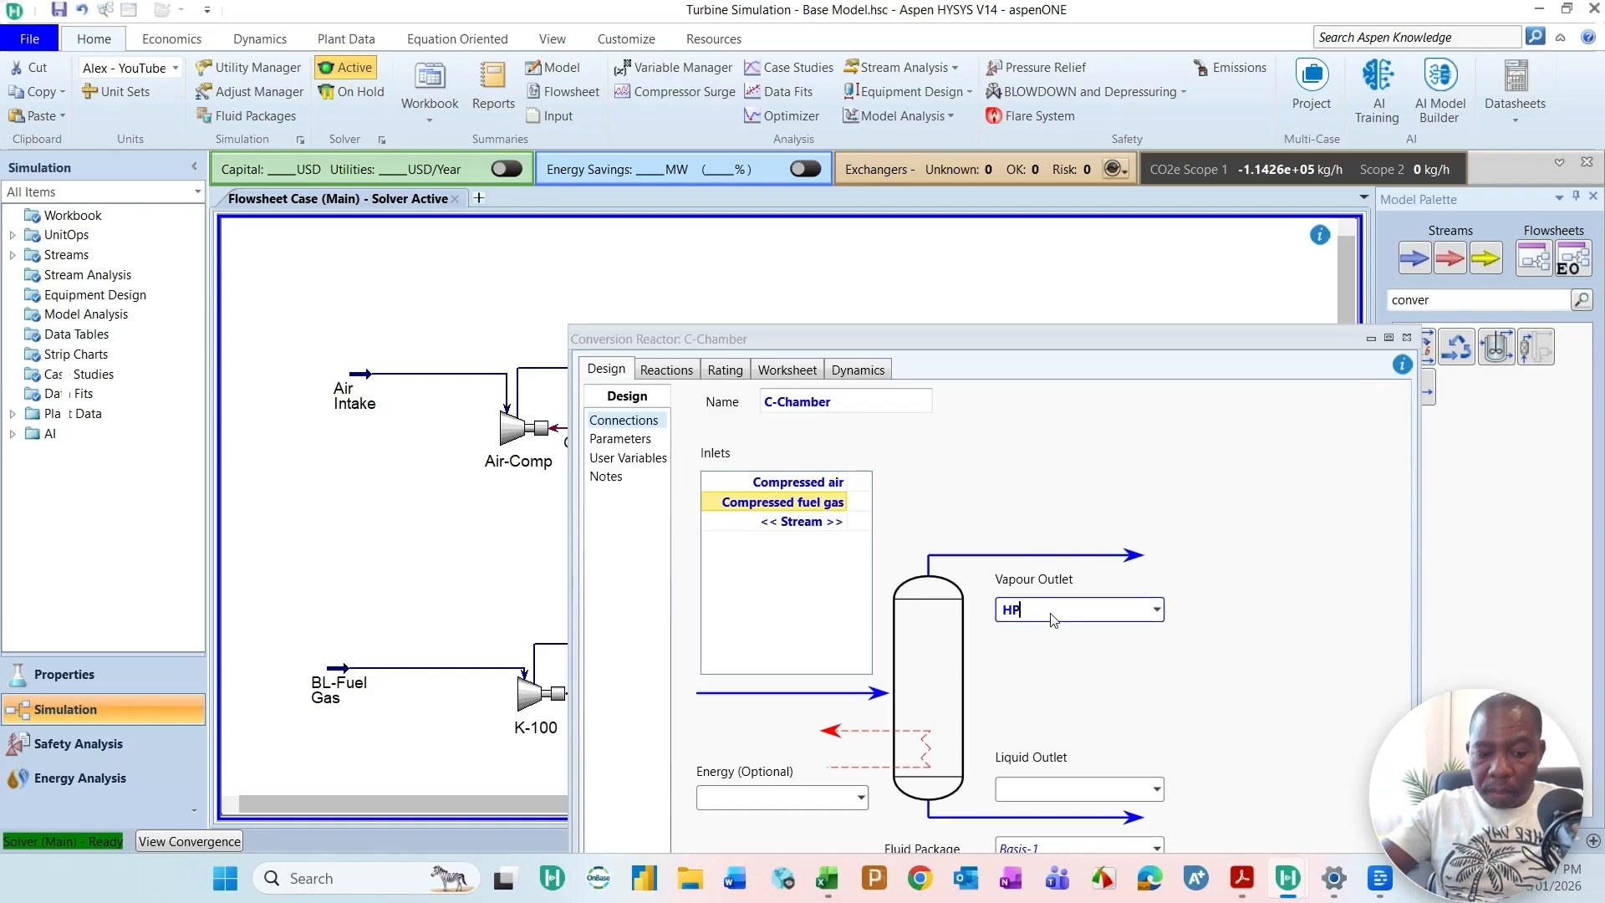
type("HP-H")
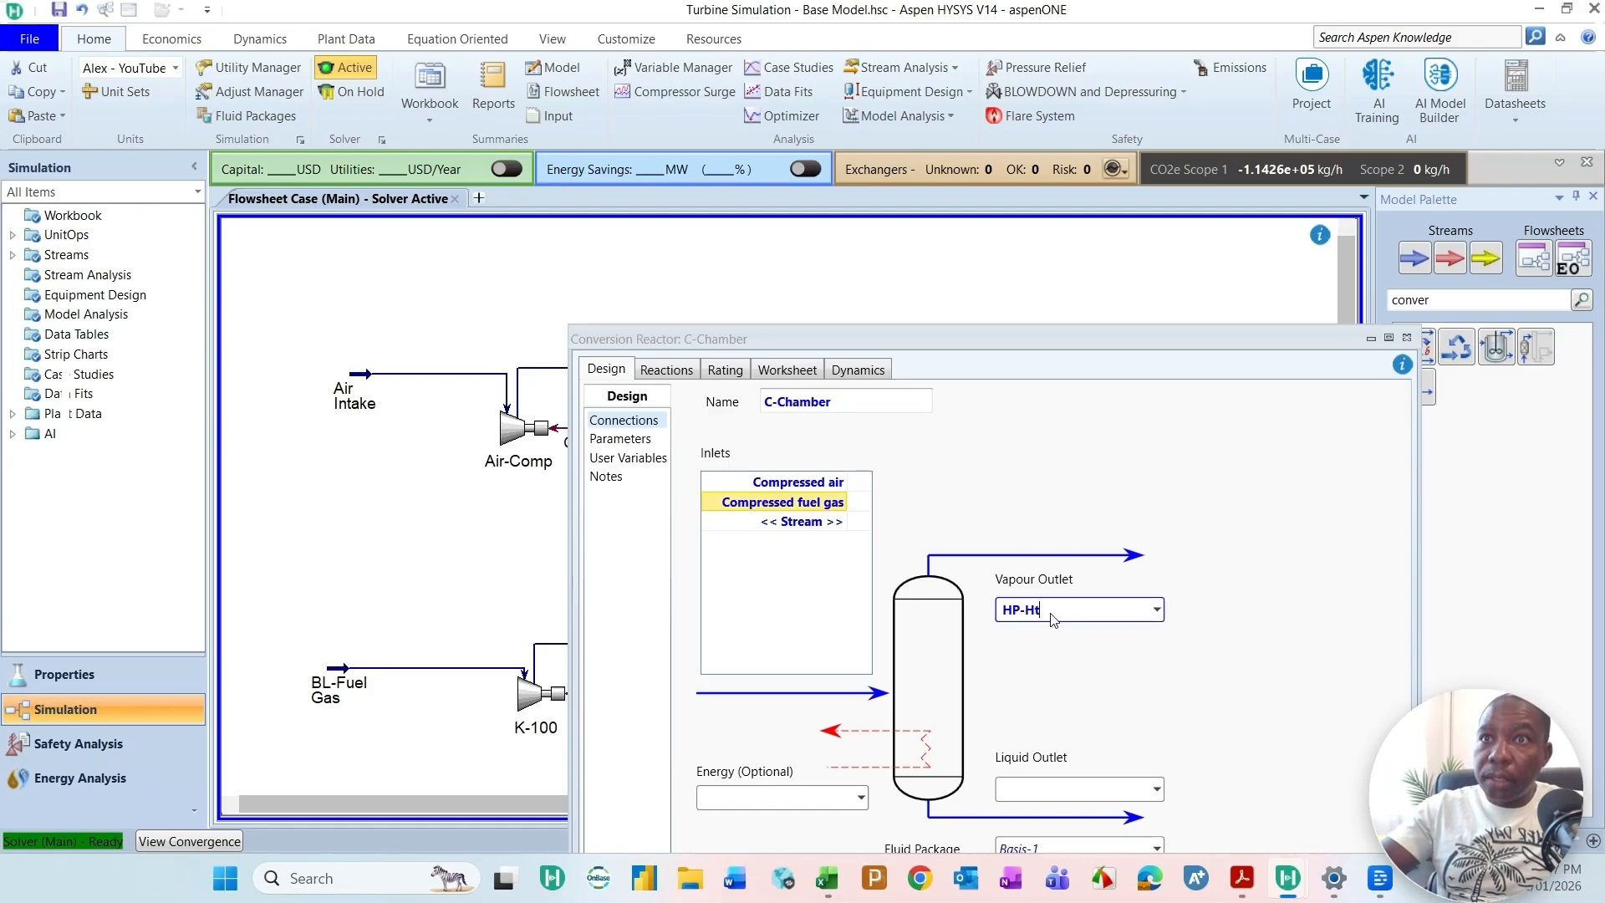
type("T")
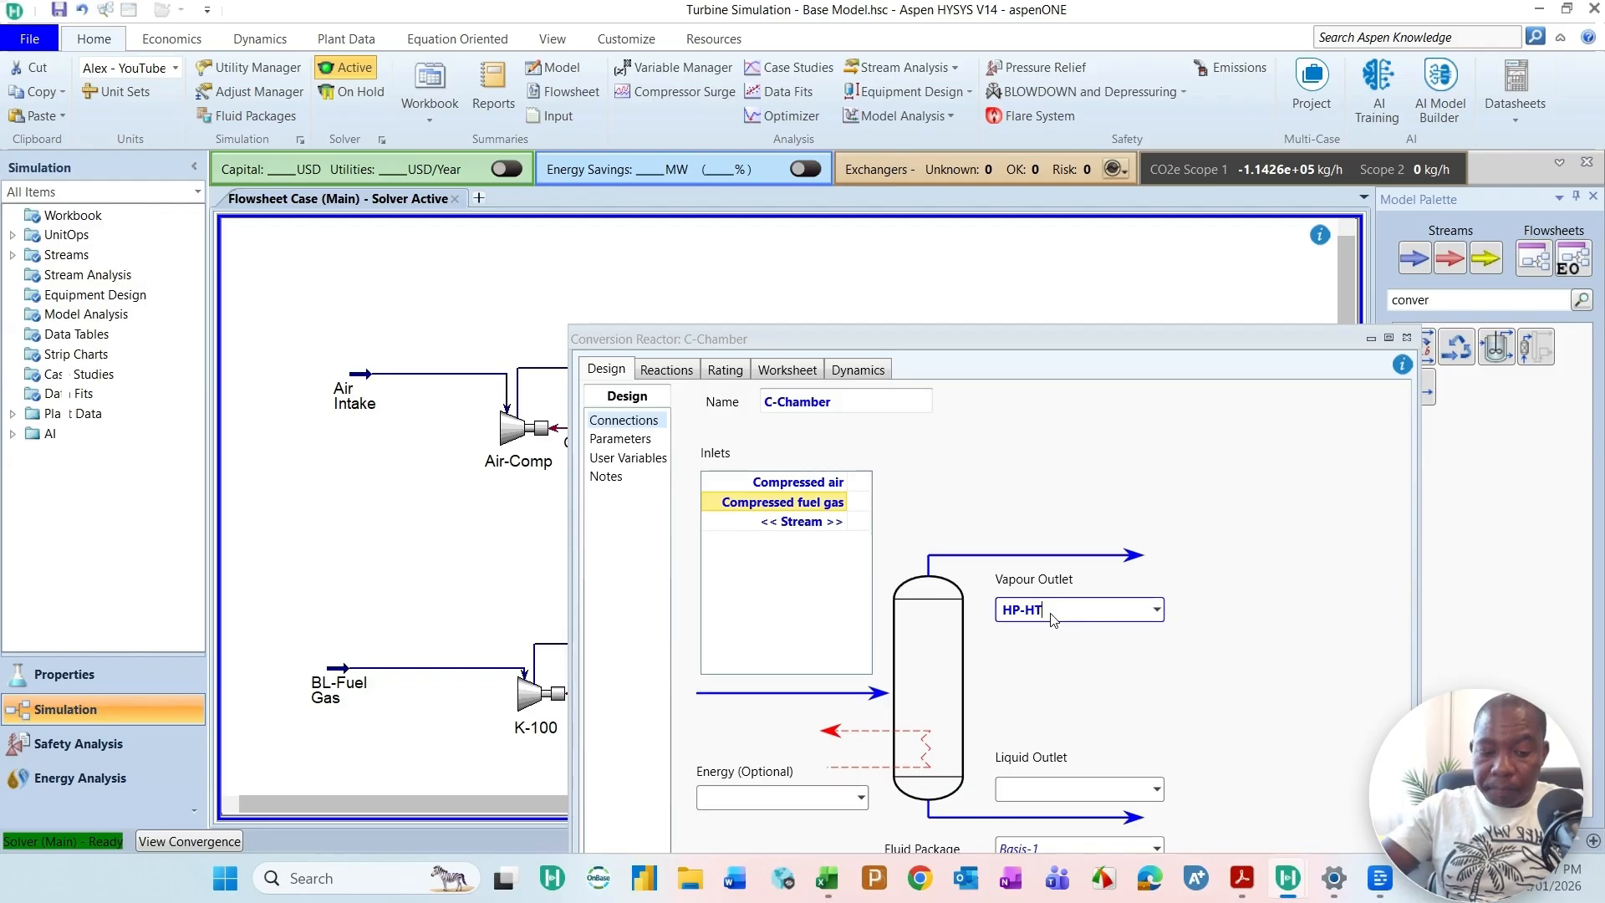
type("Flue Gas")
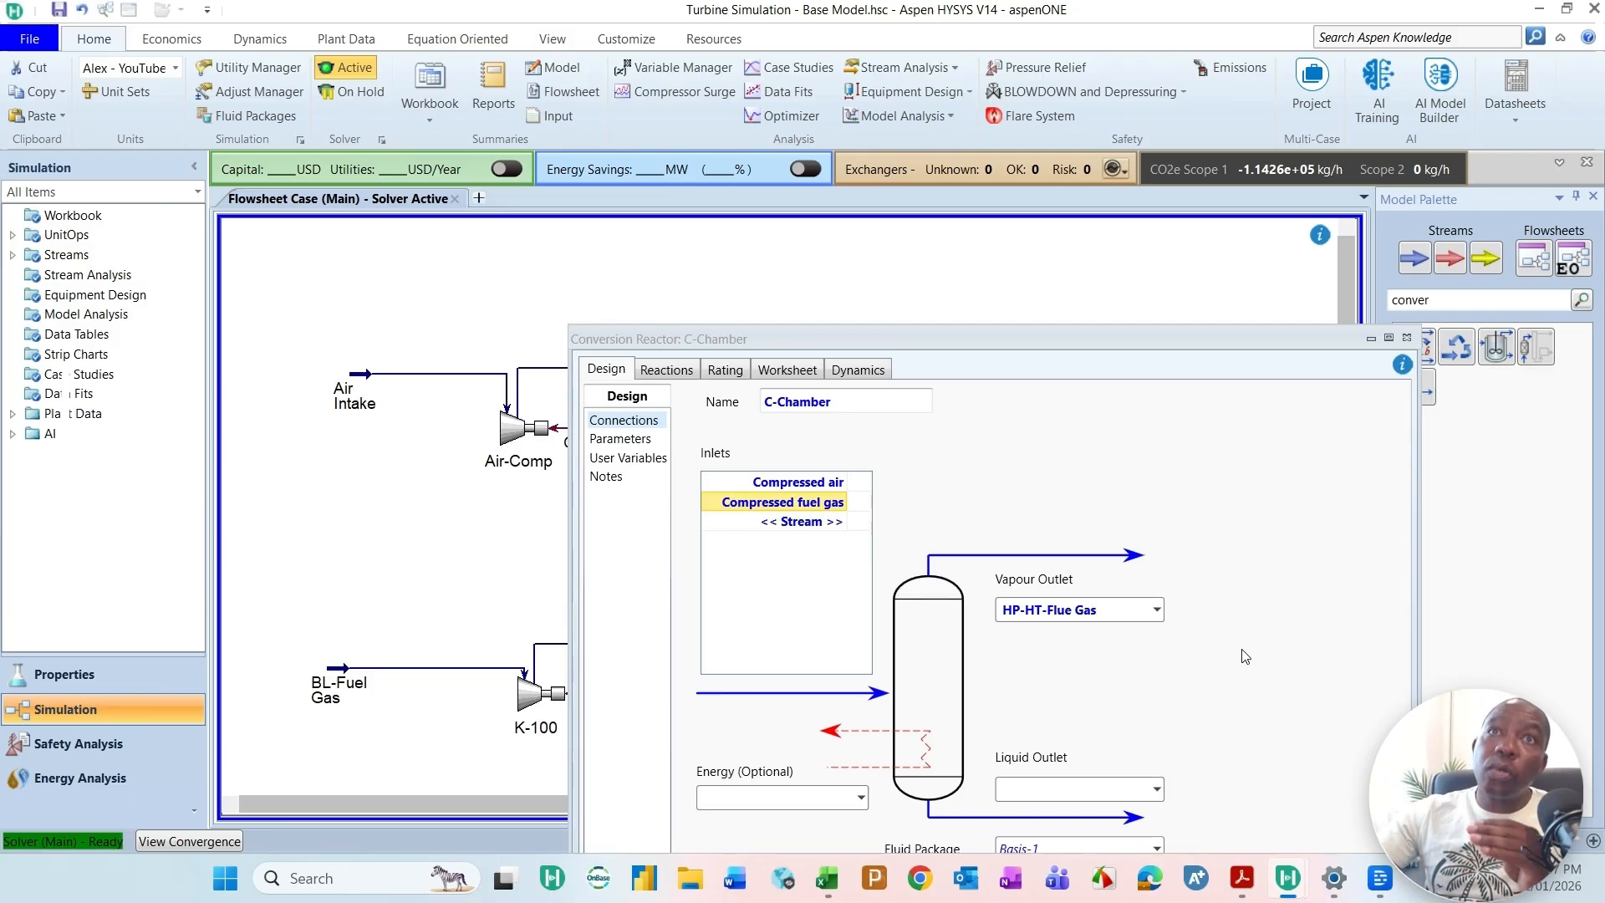
Step: Create the liquid outlet stream Condensate for the C-Chamber reactor and bring its whole property window into view
left_click_drag(1017, 349, 1013, 316)
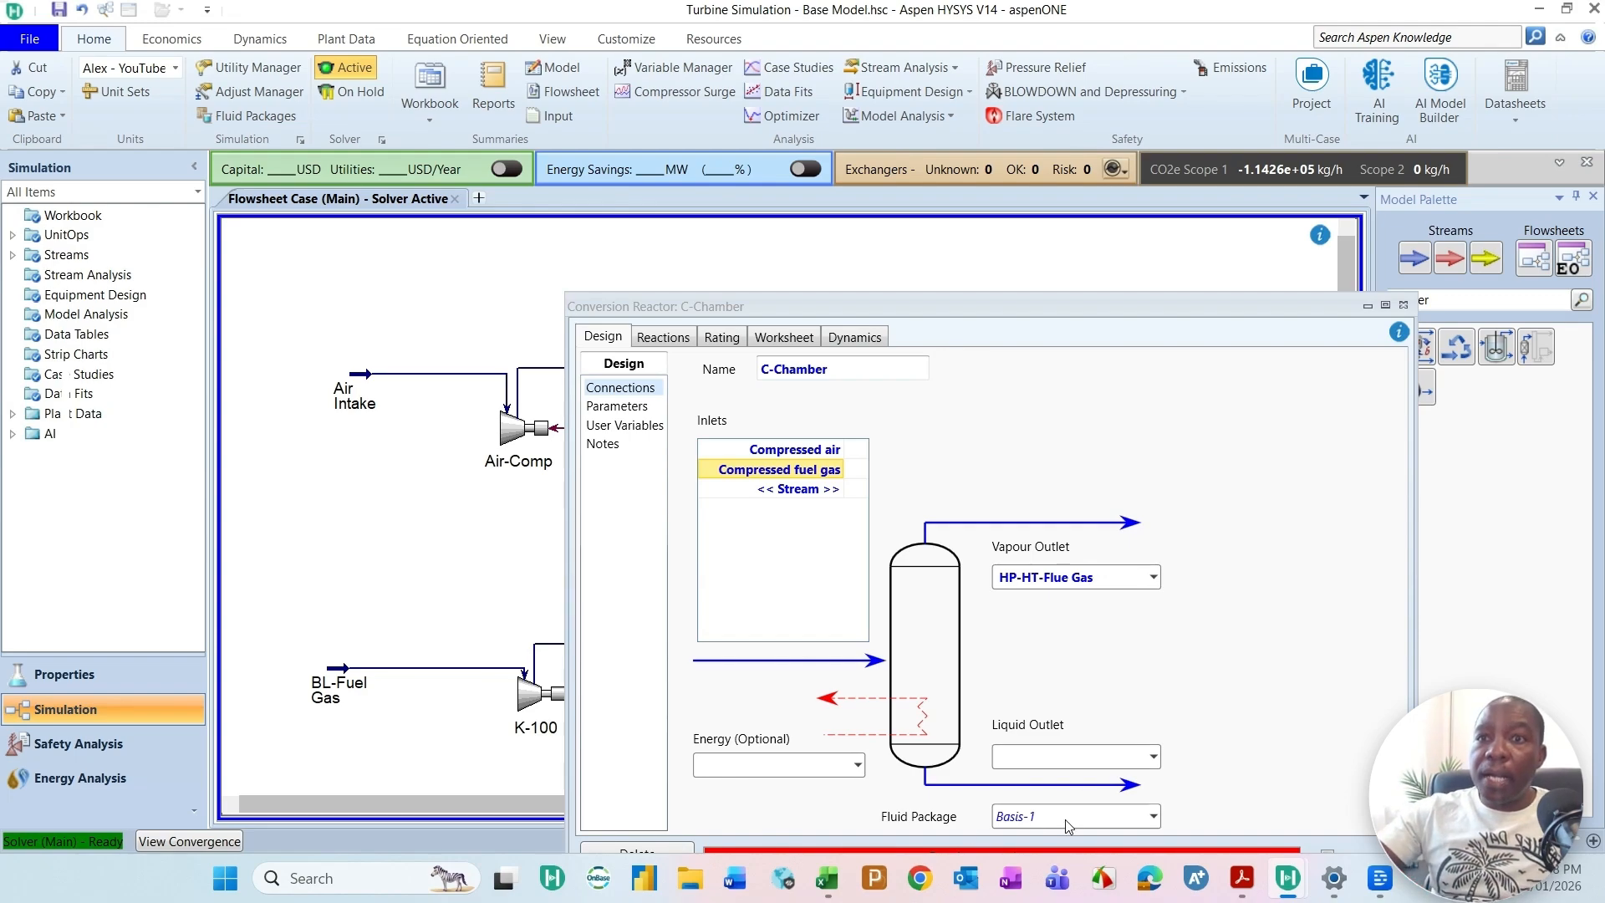
left_click(1060, 757)
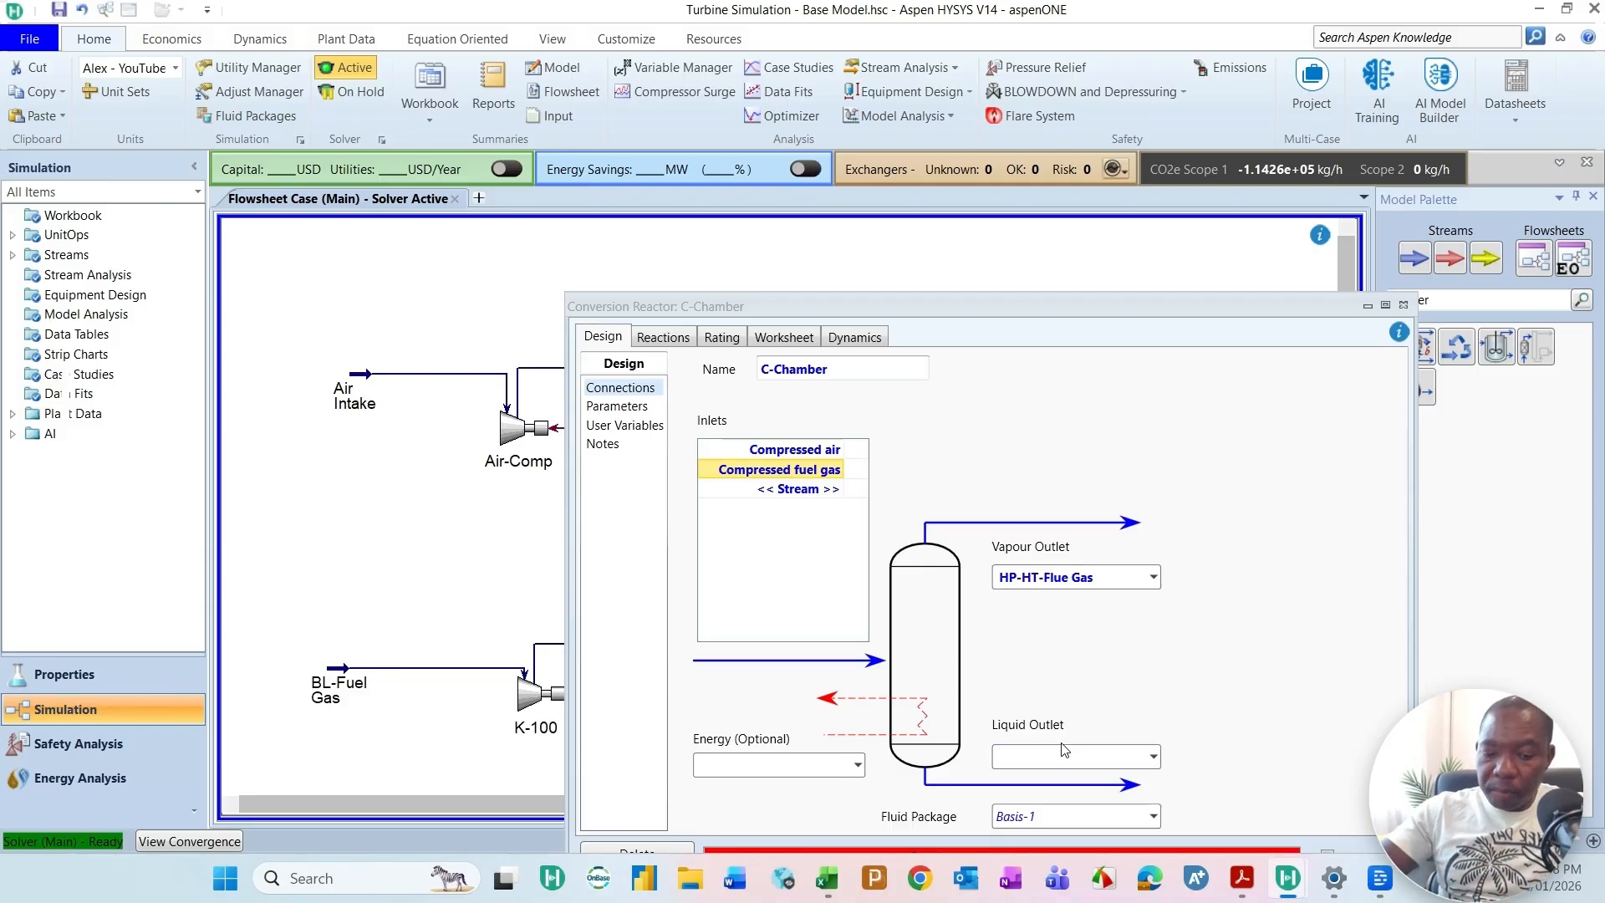
type("Con")
type("dens")
key("BackSpace")
type("nsate")
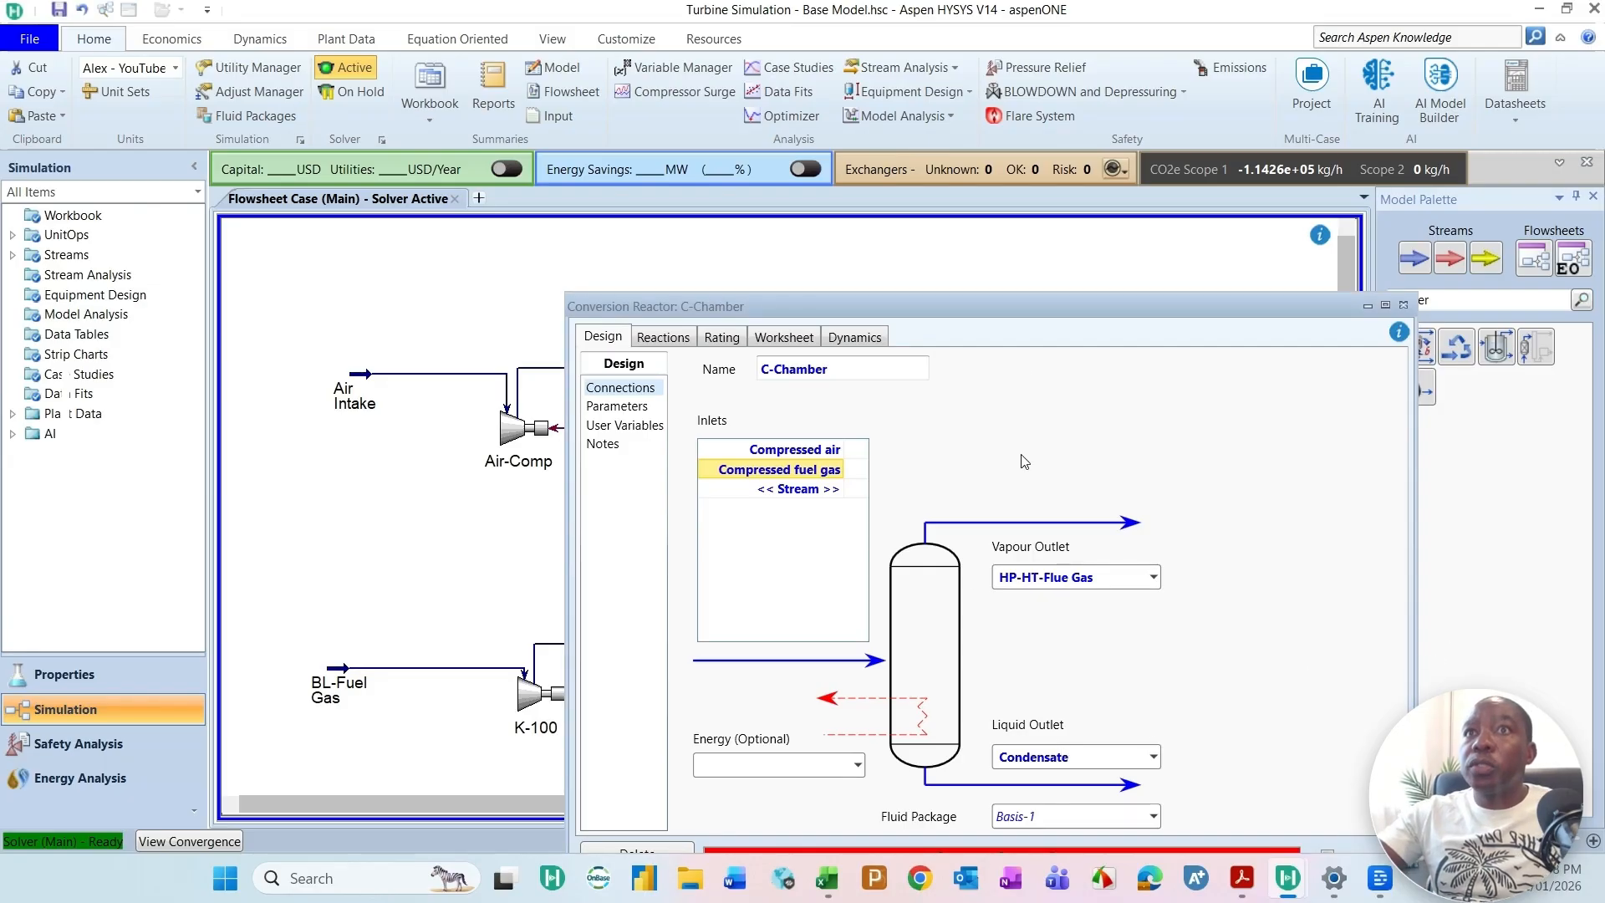
left_click_drag(1045, 314, 1049, 271)
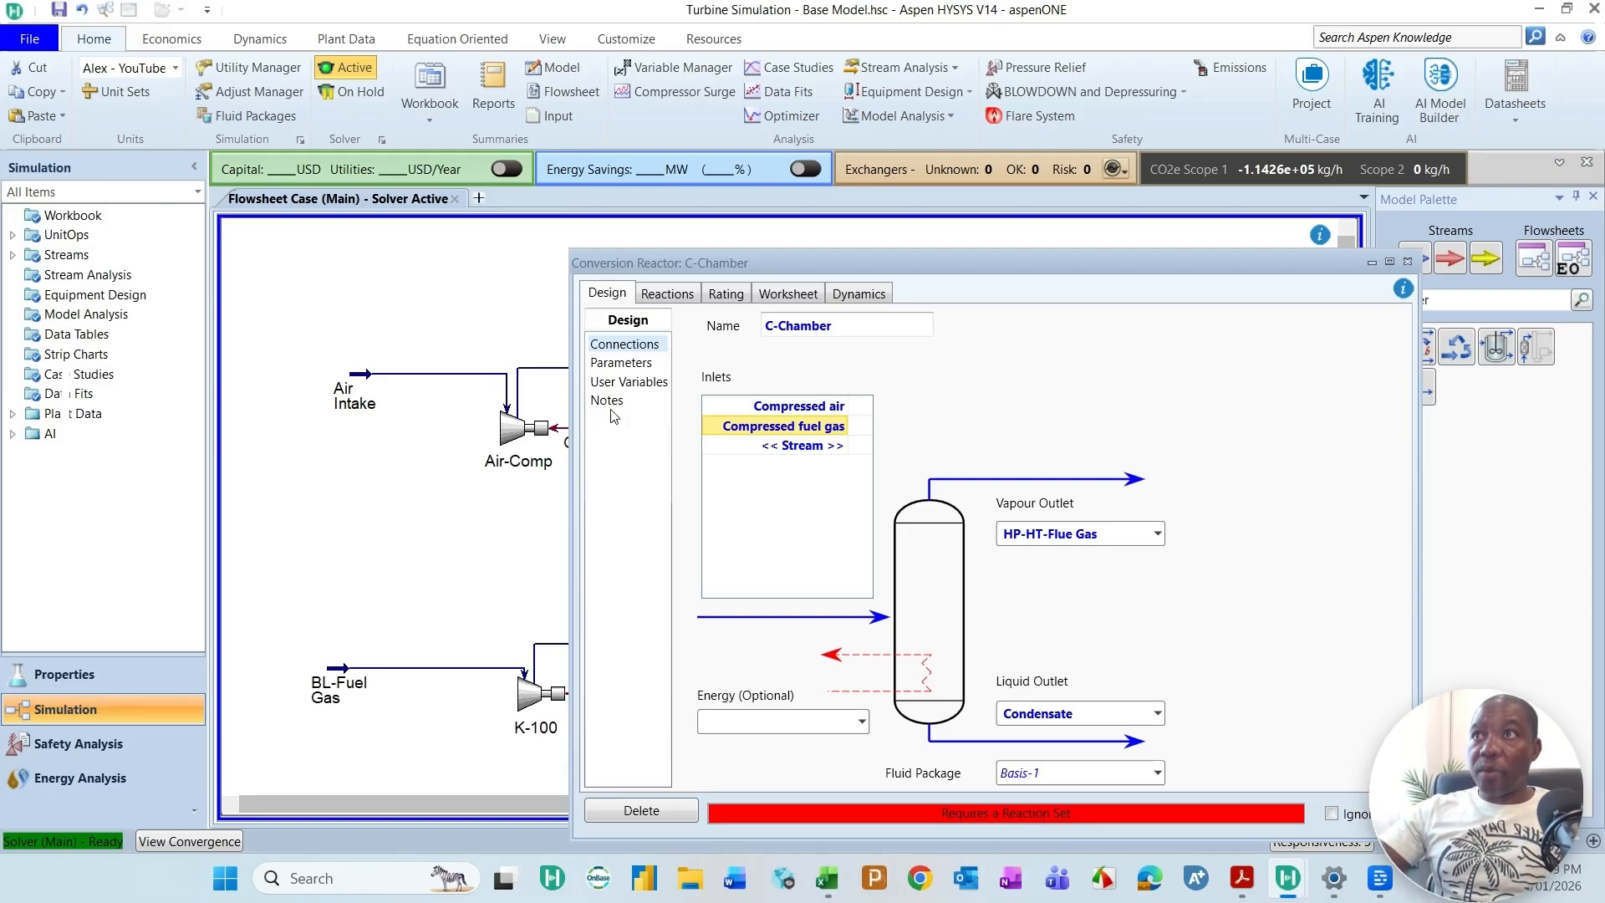
Step: Check C-Chamber's design parameters, assign the Combustion Reactions set, and show the Methane reaction's stoichiometry
left_click(675, 297)
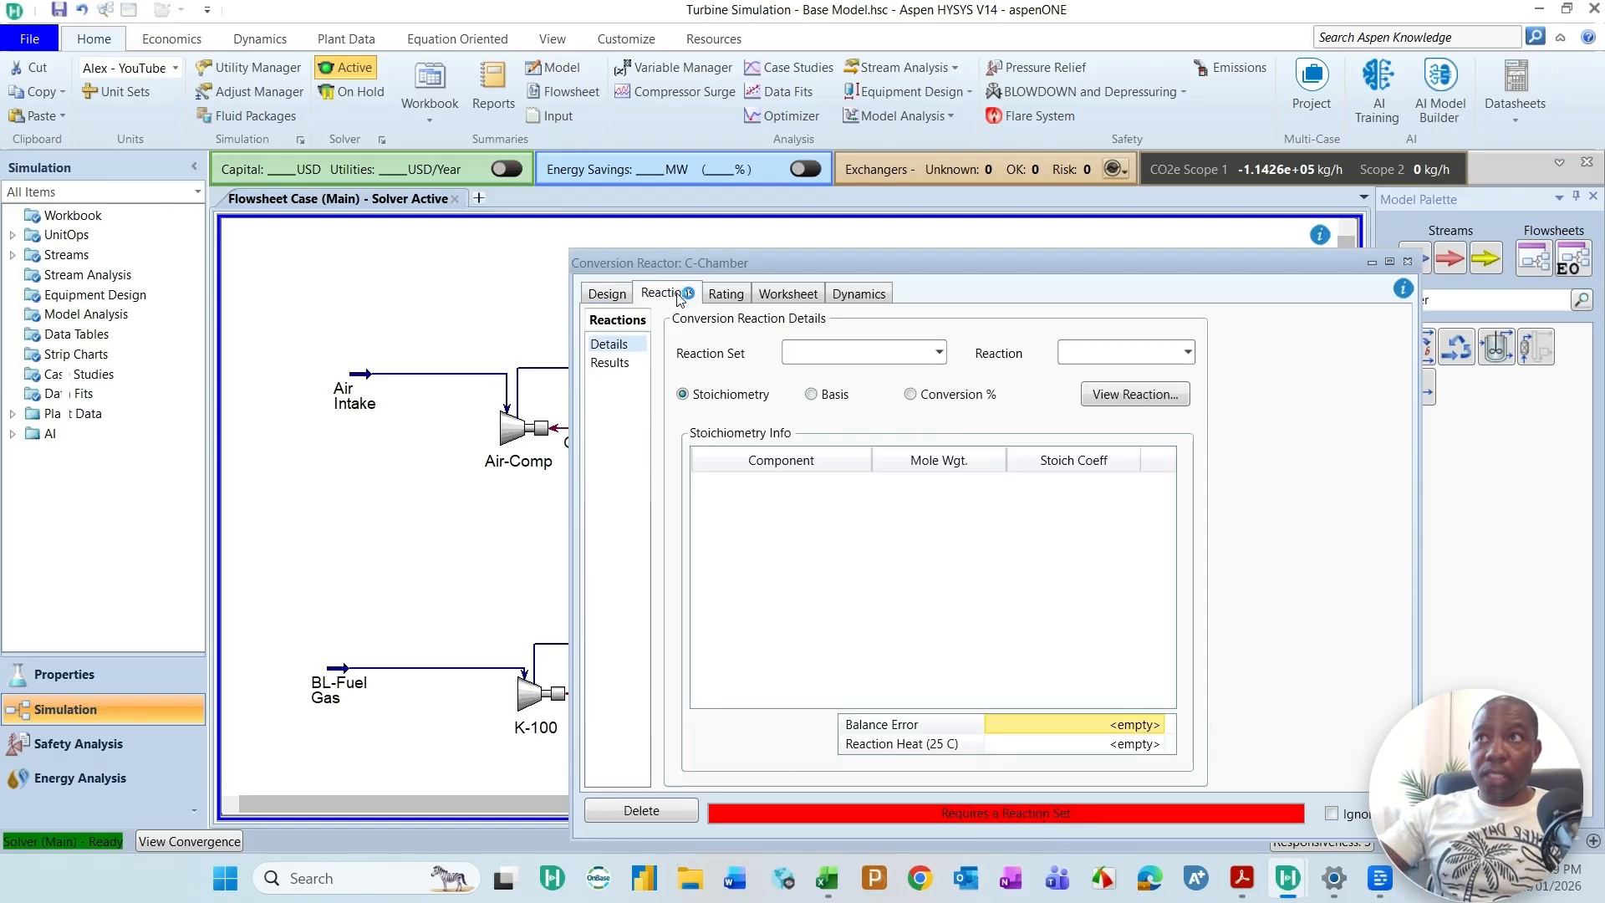
left_click(629, 303)
left_click(624, 366)
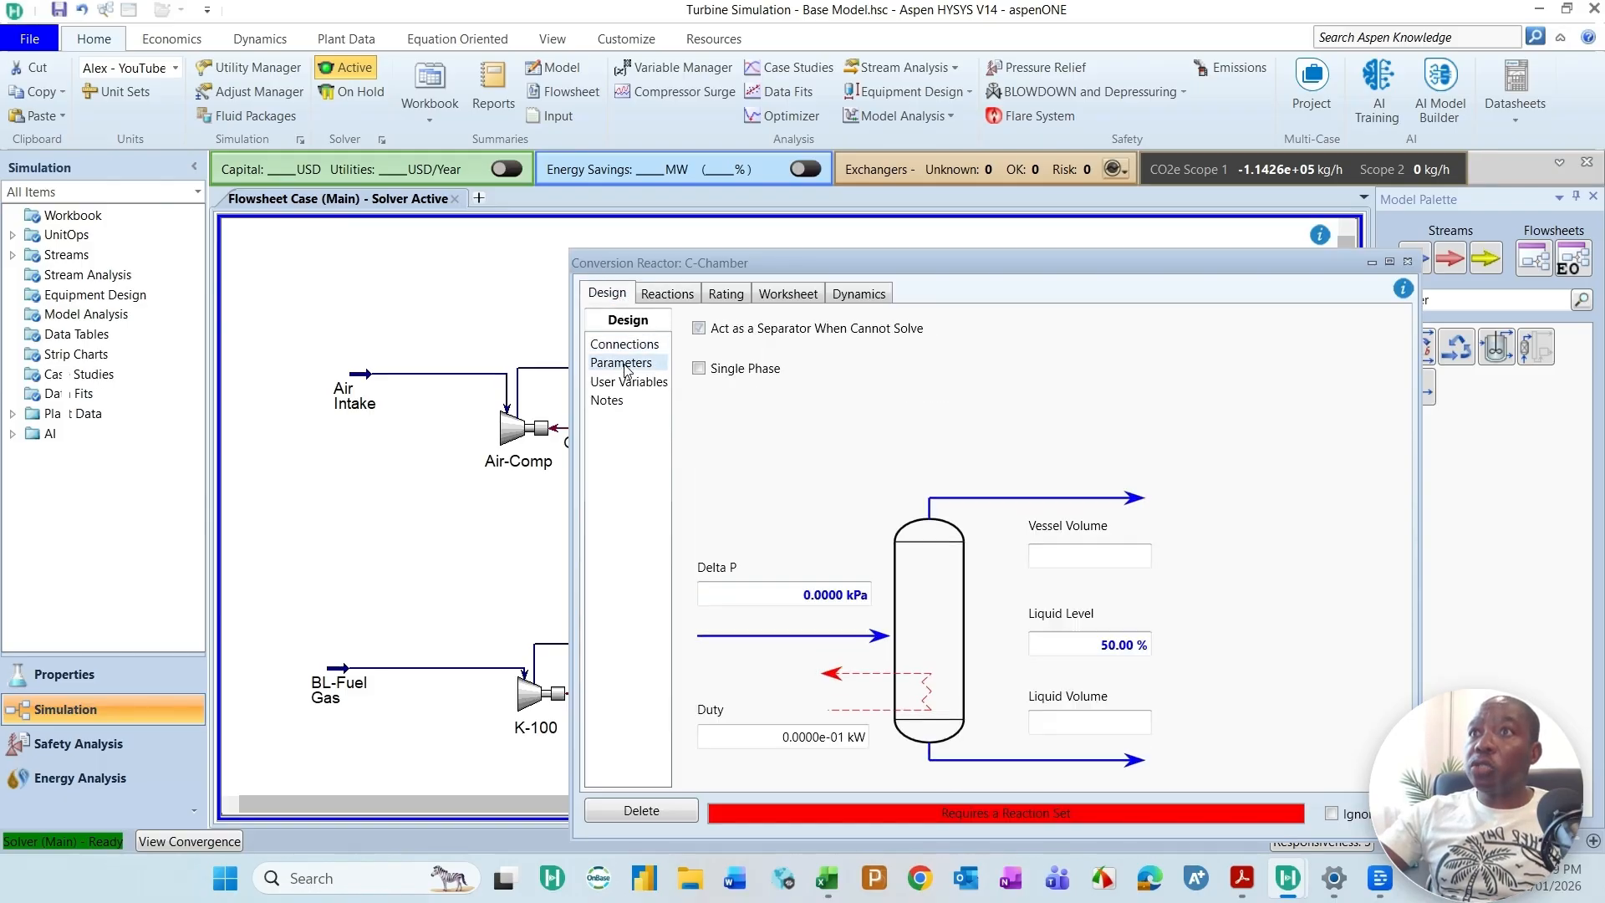
left_click(673, 299)
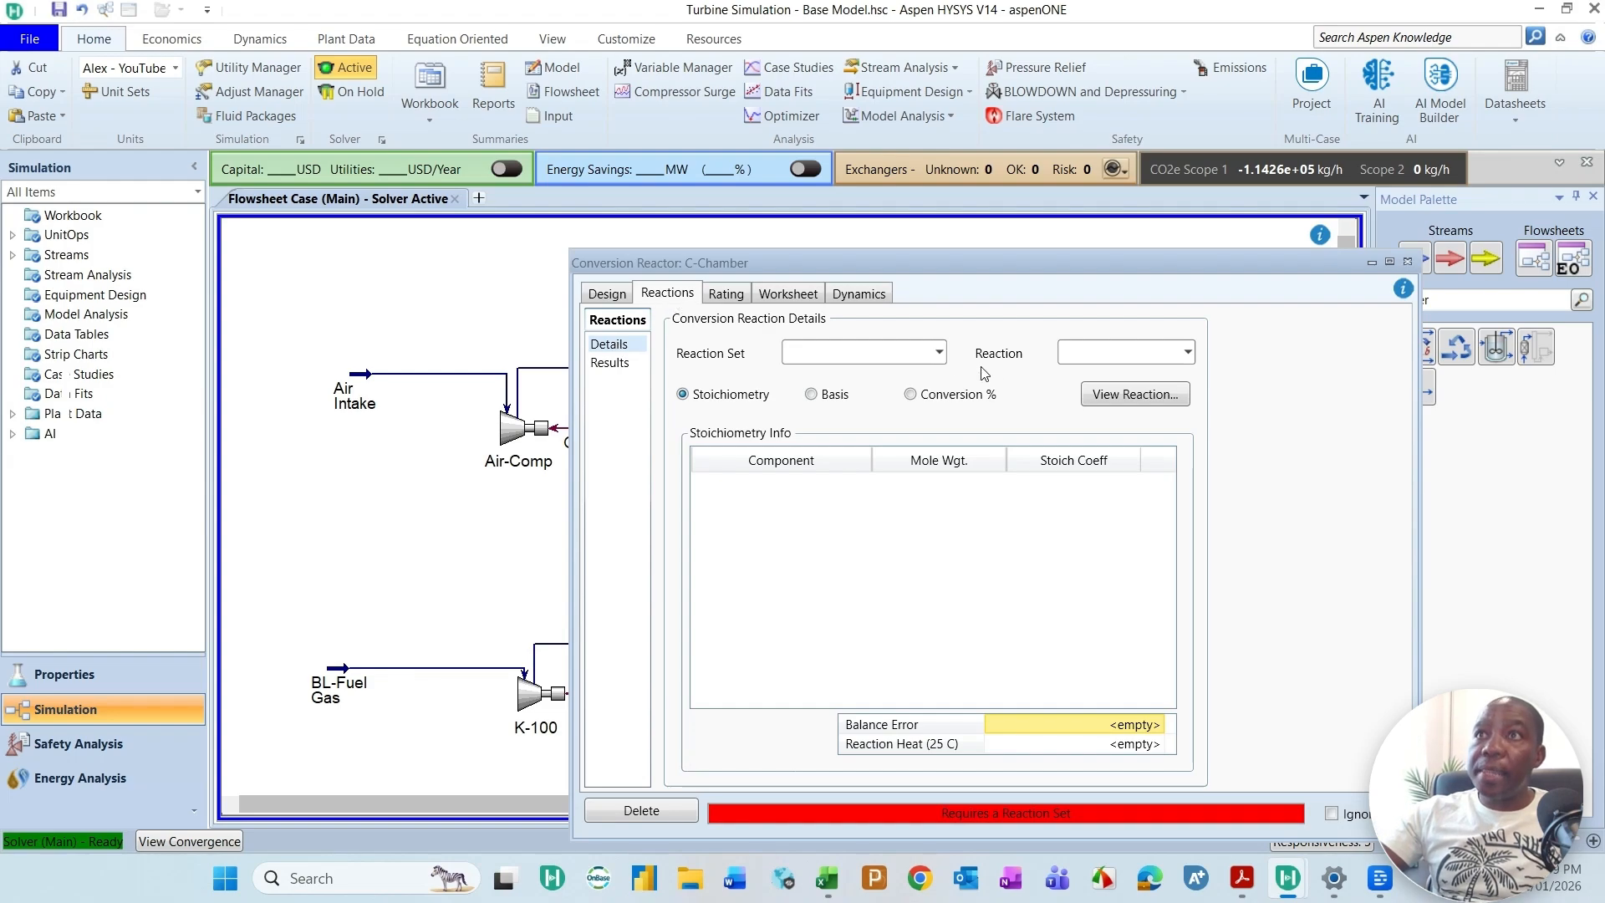
left_click(939, 354)
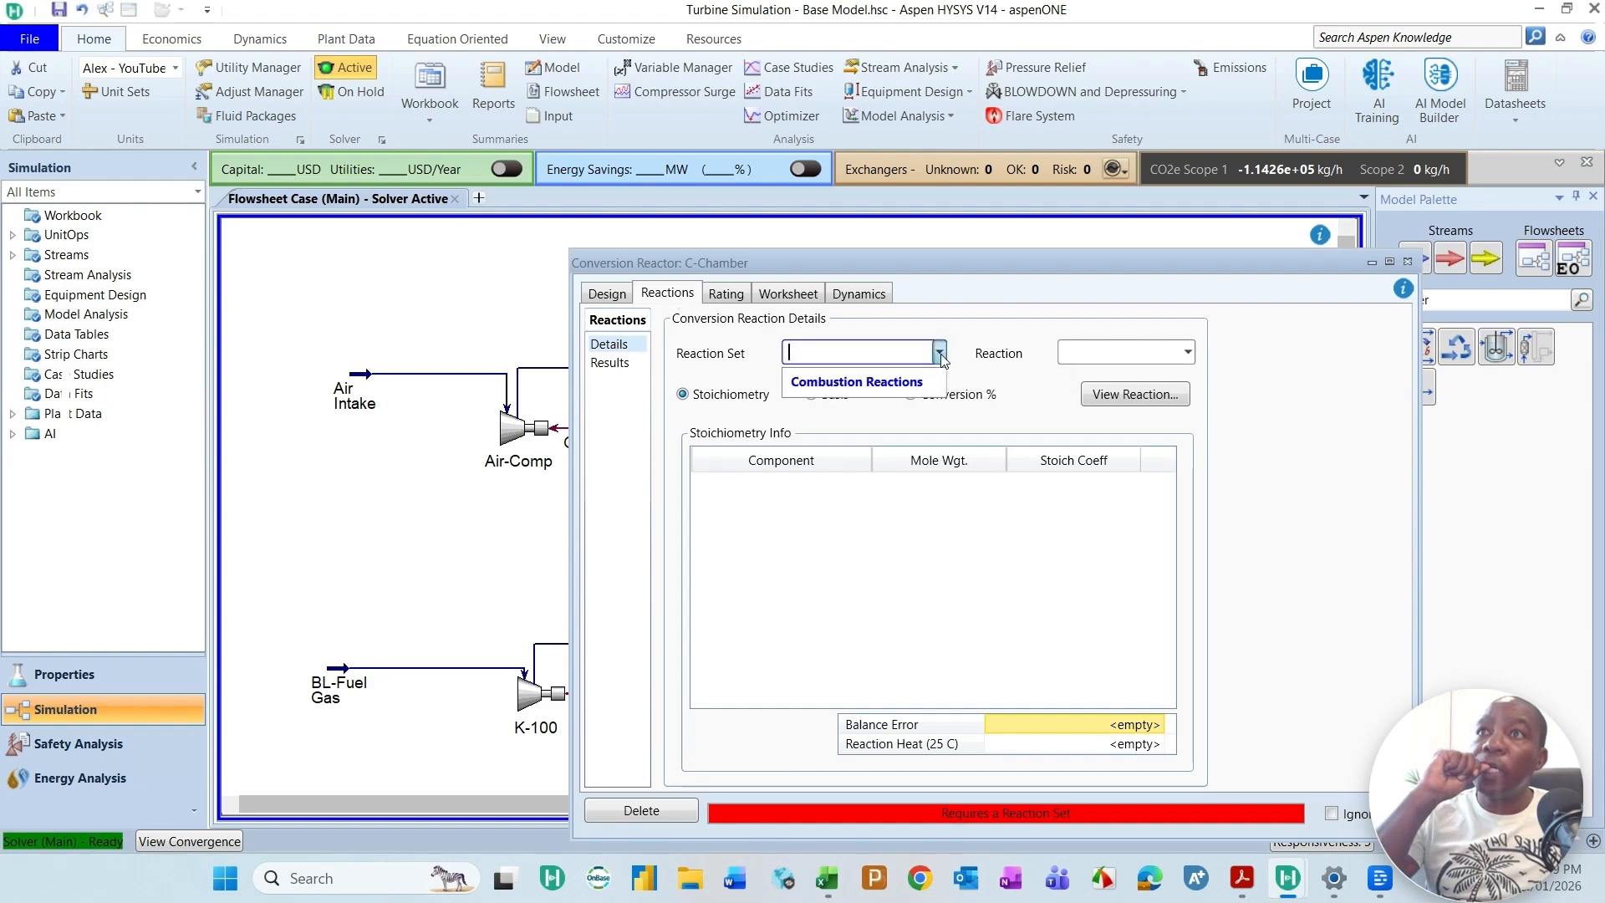
left_click(873, 383)
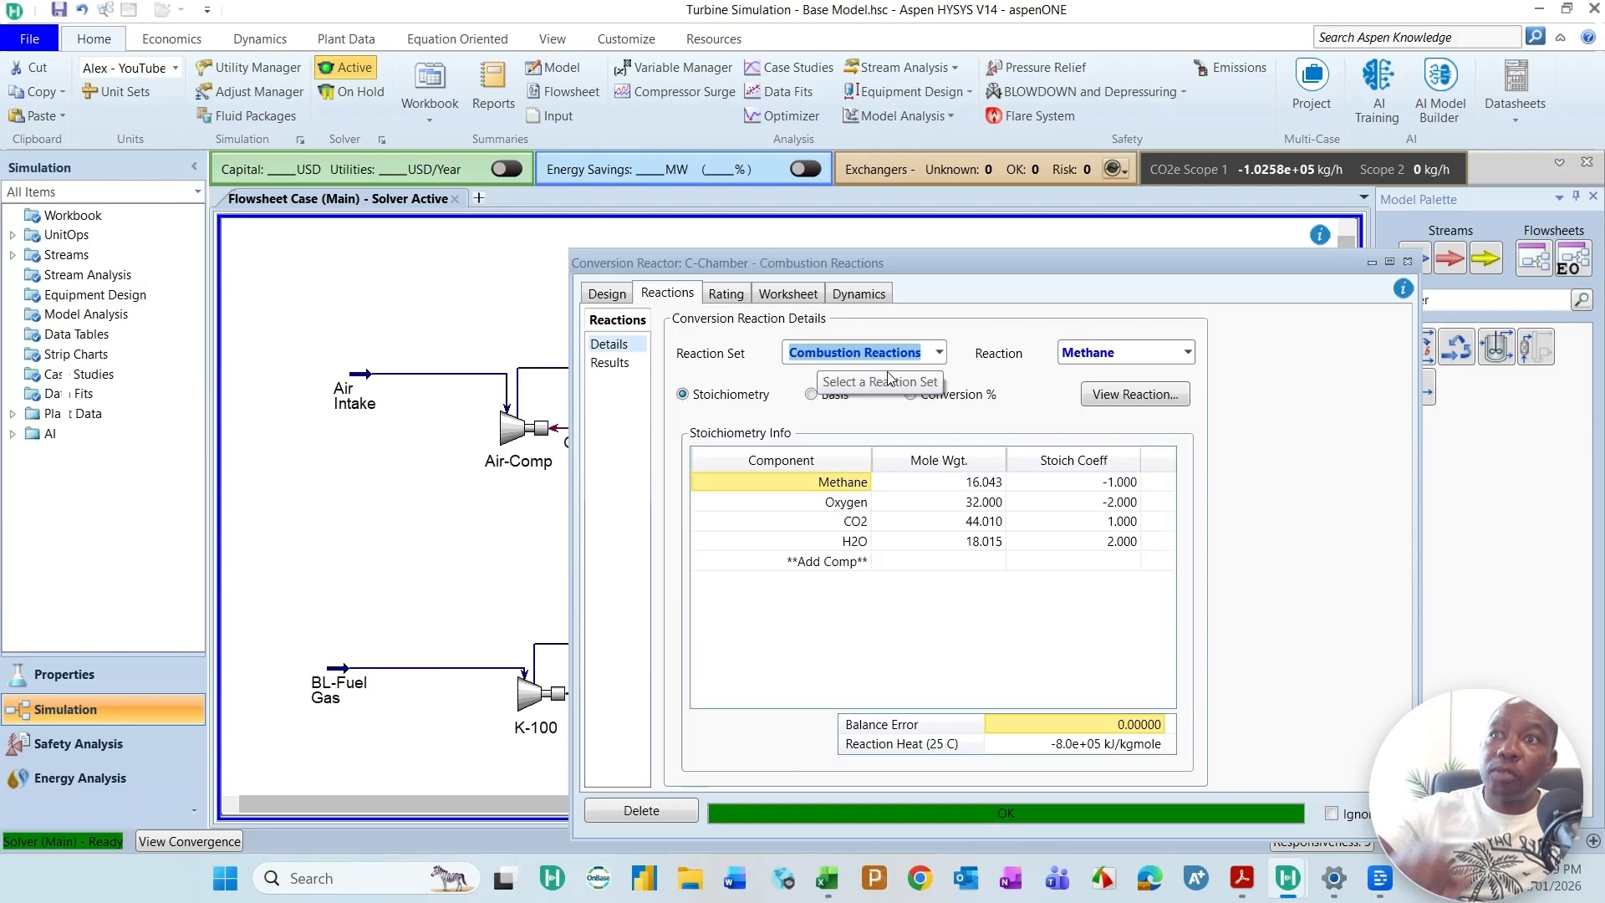
left_click(1187, 353)
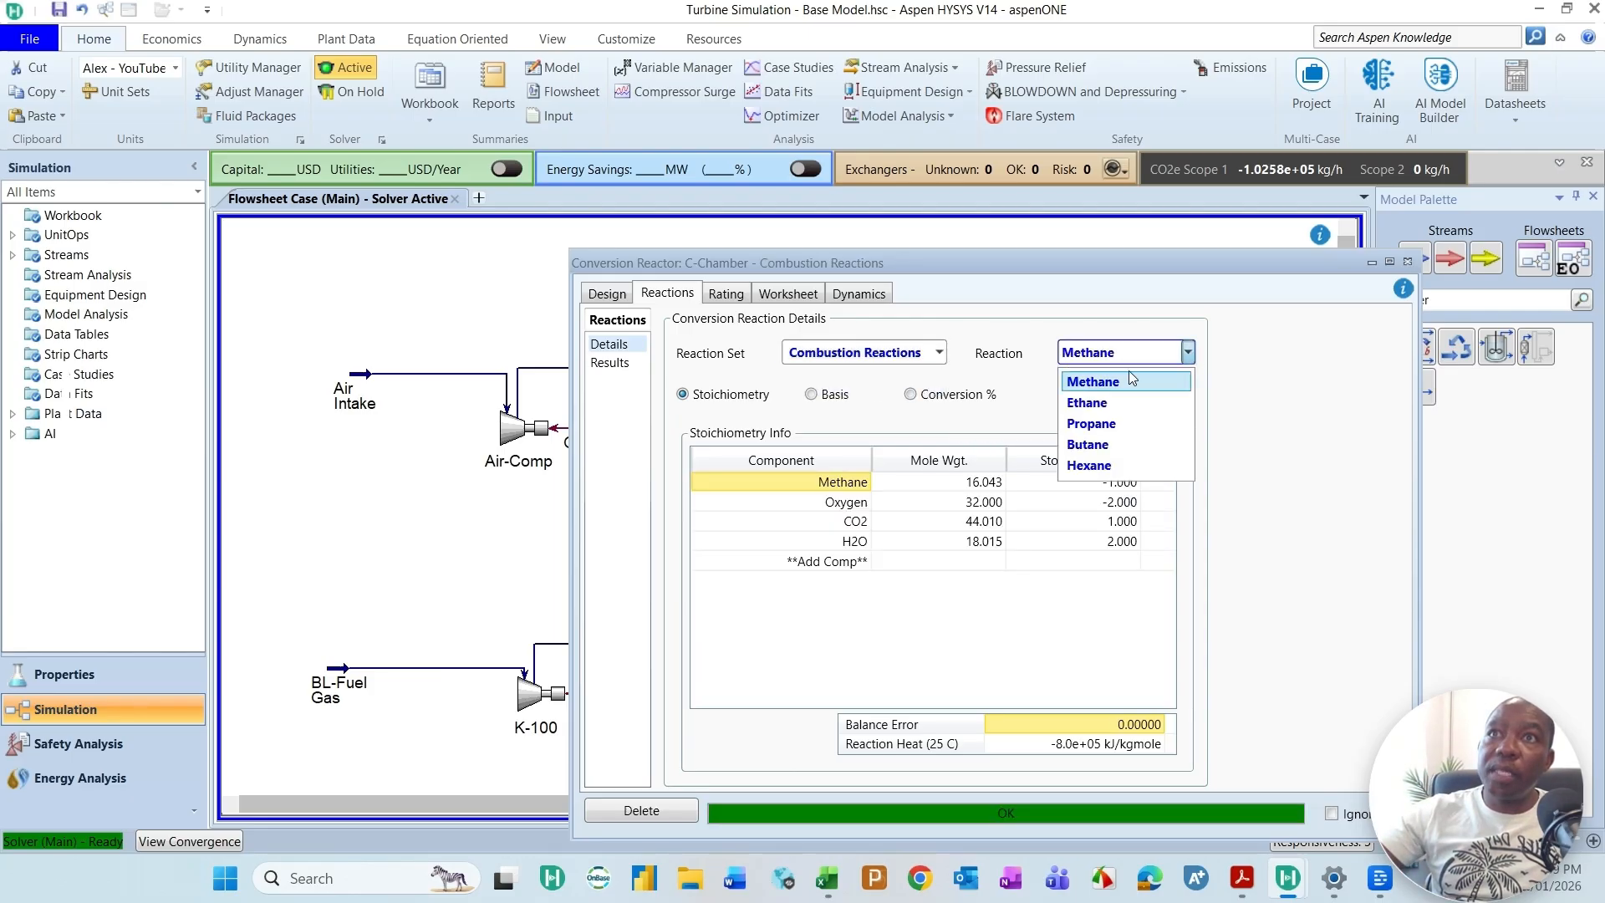
left_click(1092, 381)
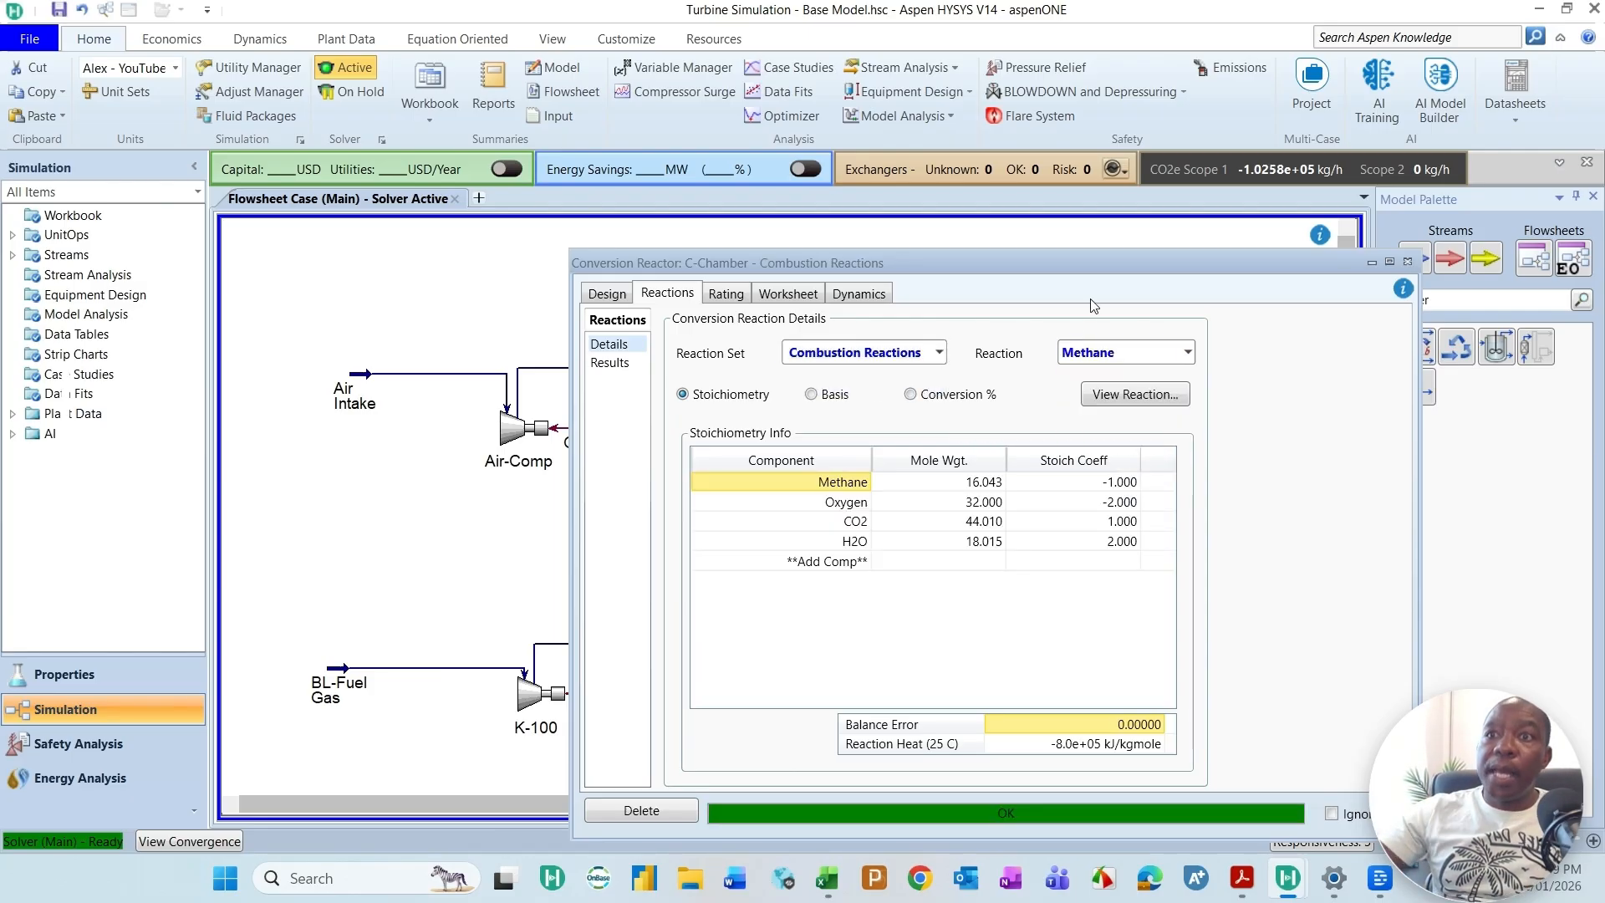
Step: Close the C-Chamber window and move the HP-HT-Flue Gas and Condensate streams further out from the reactor
left_click_drag(1093, 261, 1097, 208)
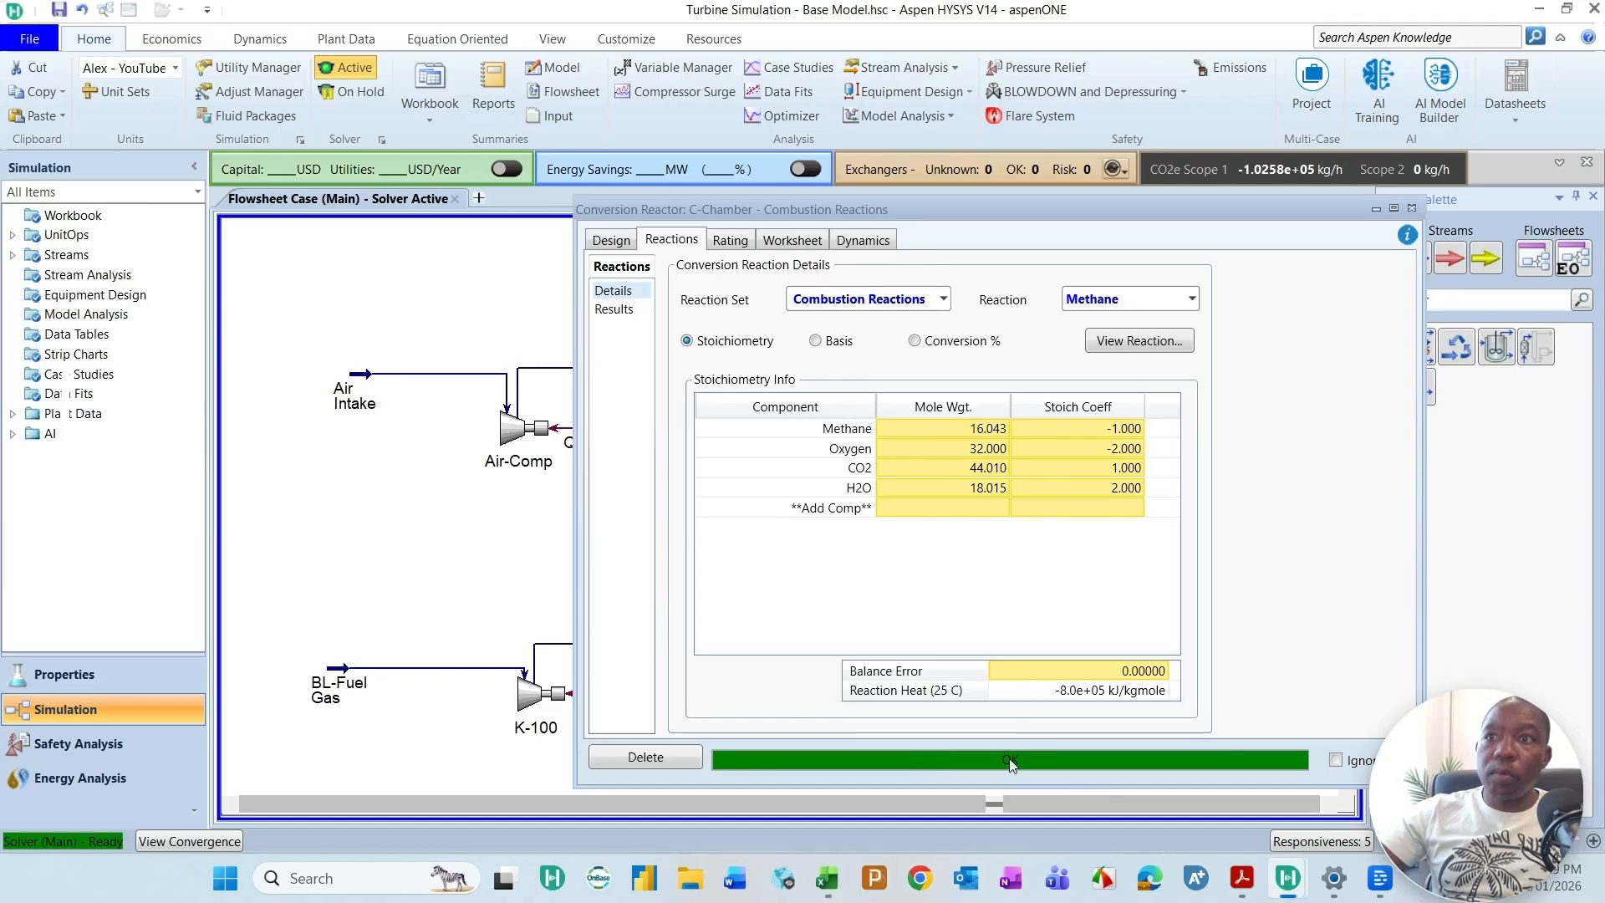
left_click(1411, 208)
left_click_drag(904, 323, 1060, 306)
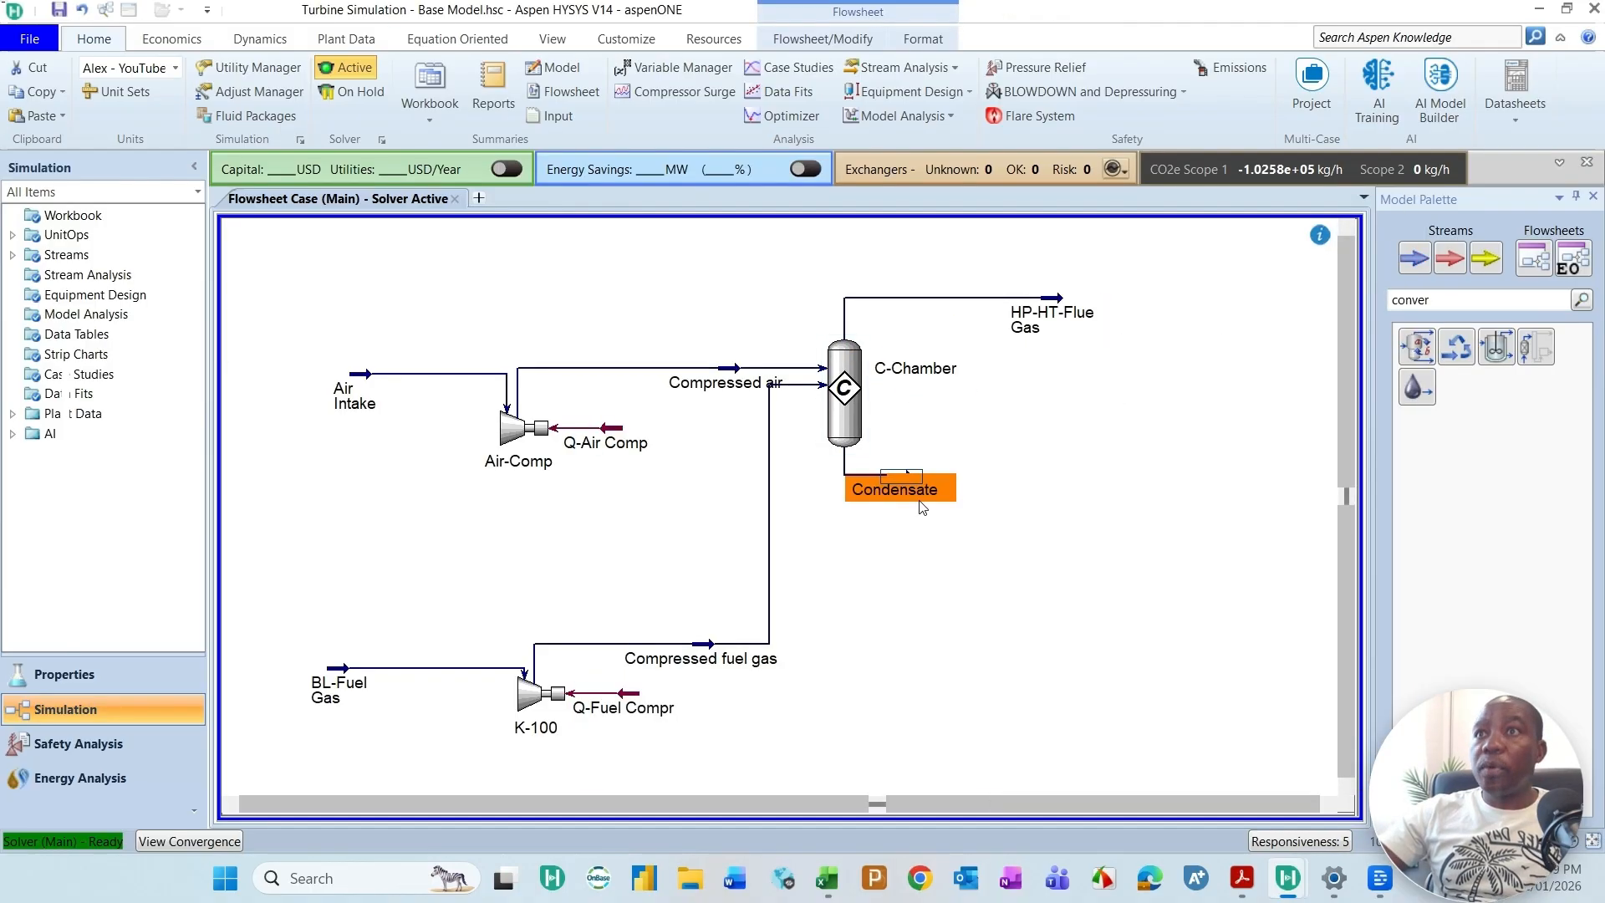
left_click_drag(919, 500, 989, 496)
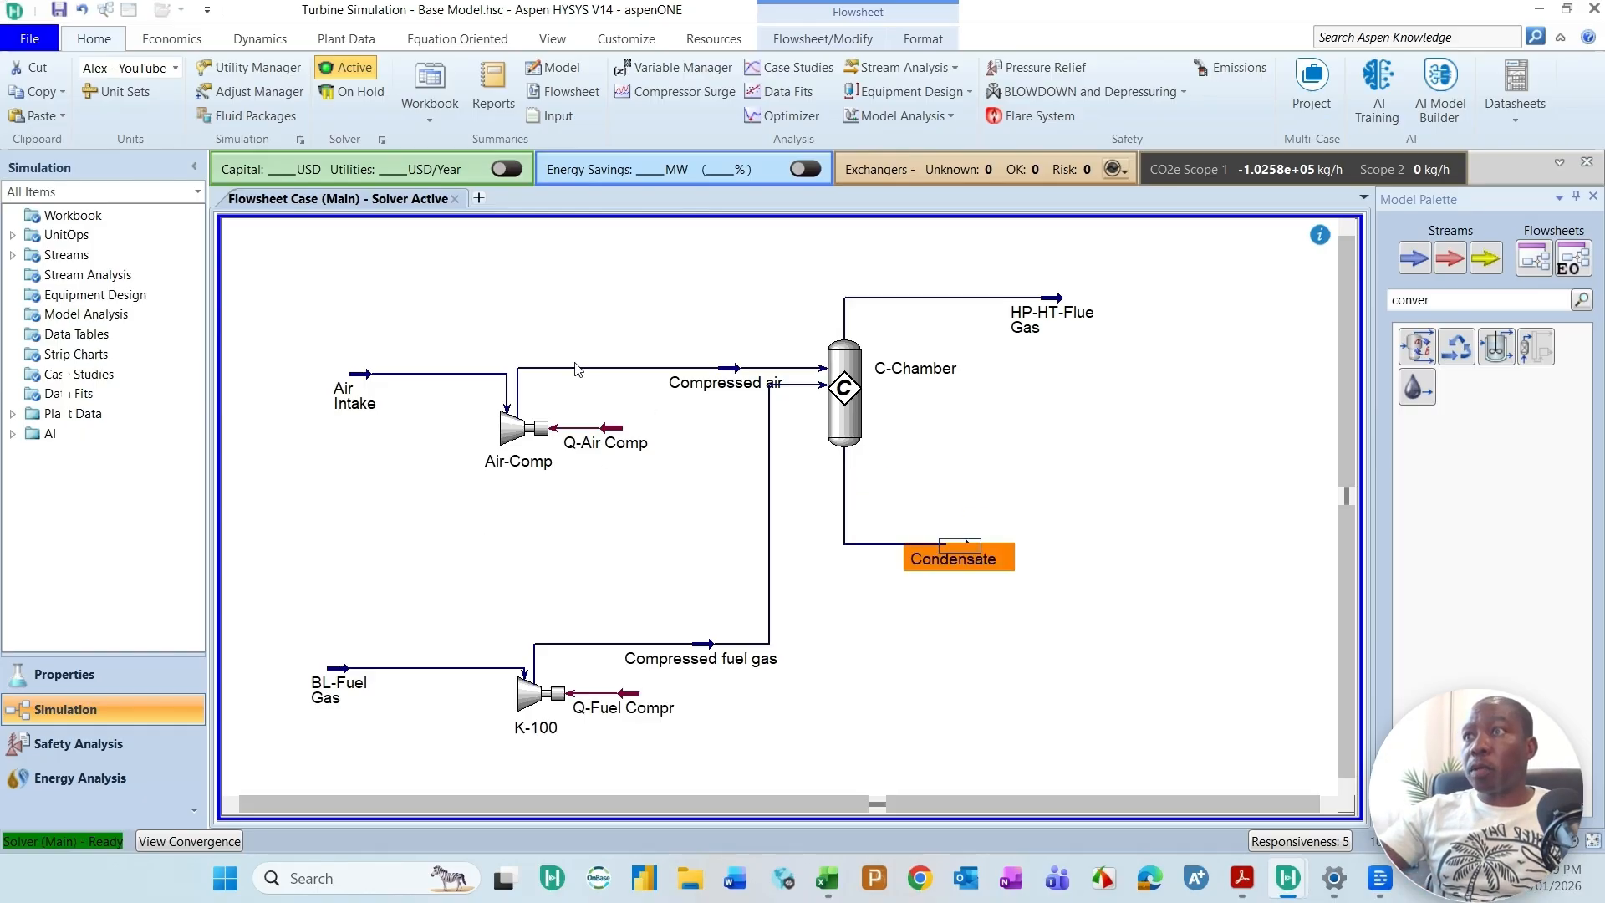
Step: Rename compressor K-100 as Fuel Gas-Comp and close its property window
mouse_move(543, 736)
double_click(538, 696)
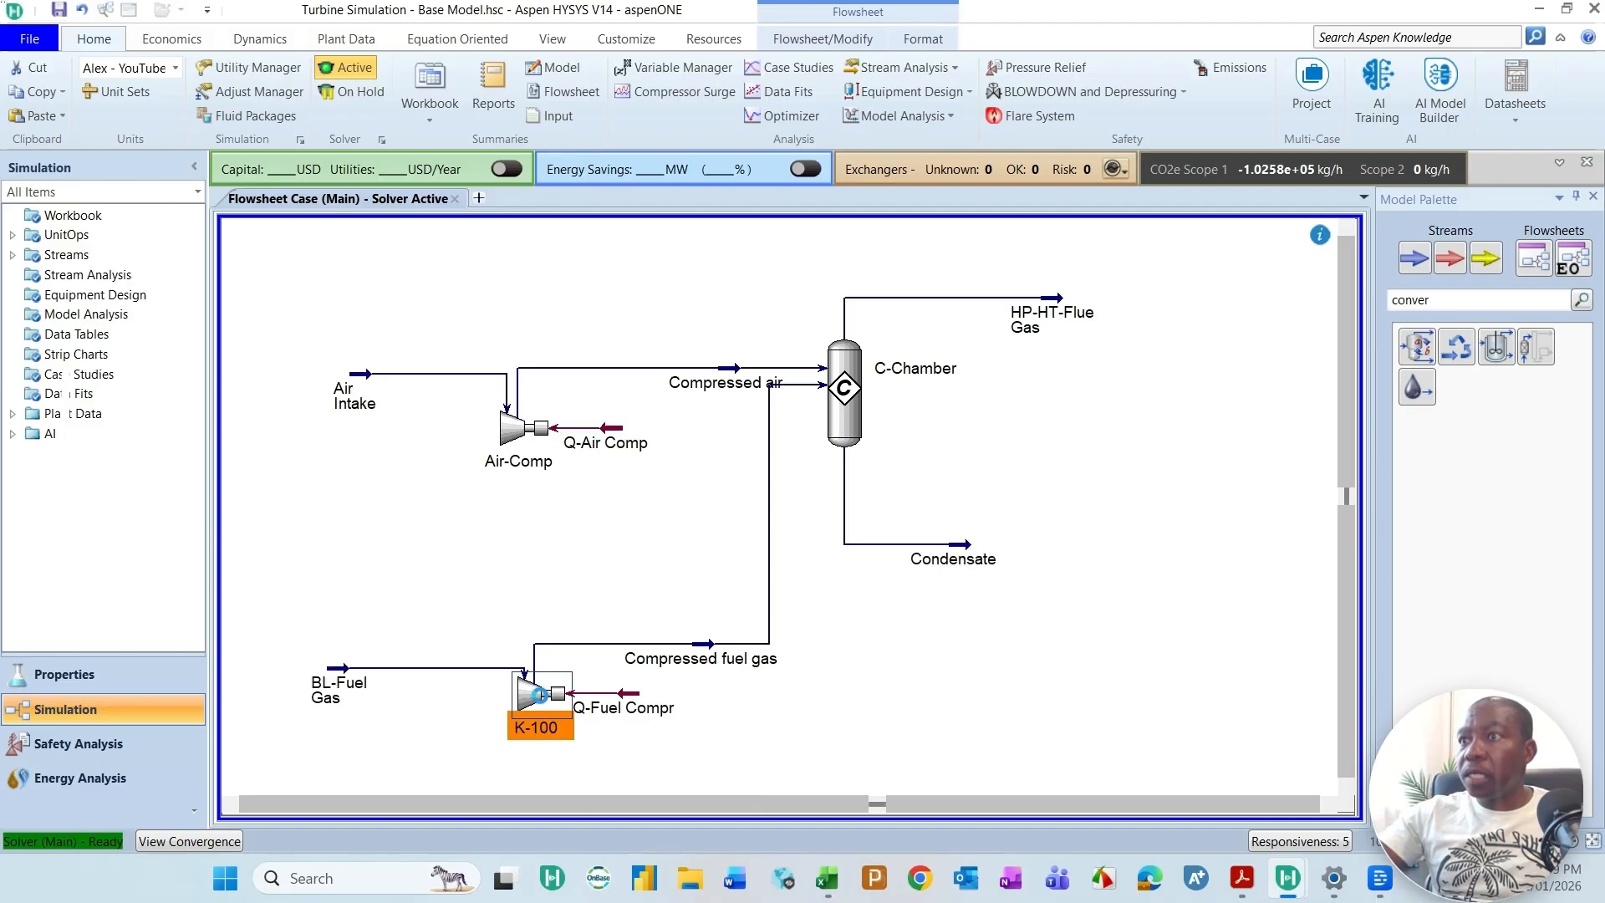
double_click(1036, 22)
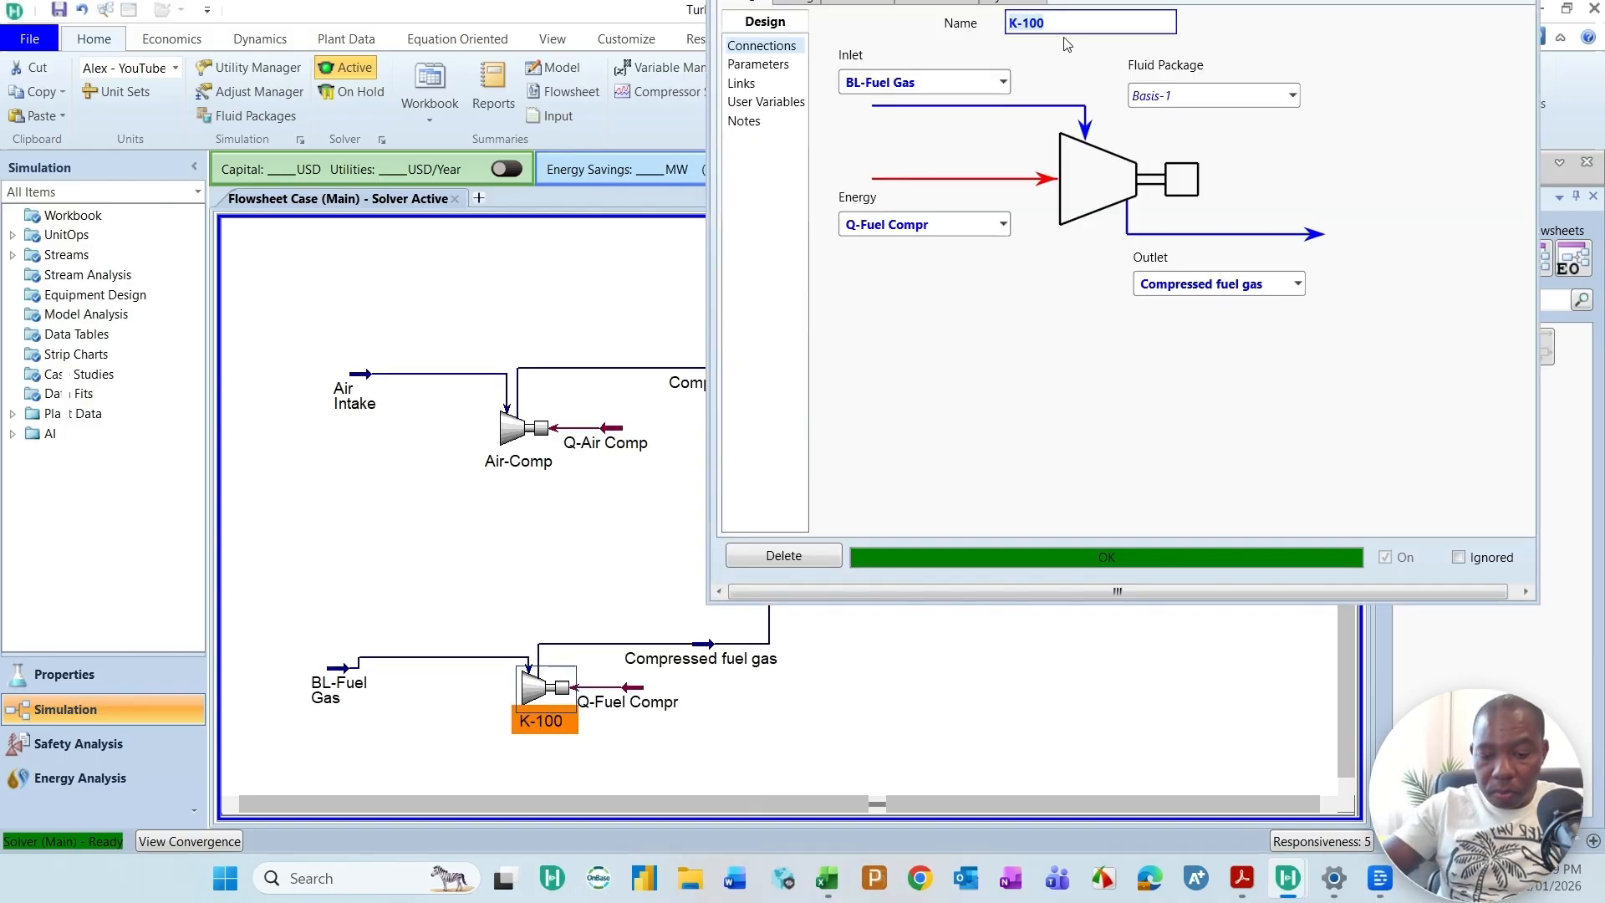
key("BackSpace")
type("F")
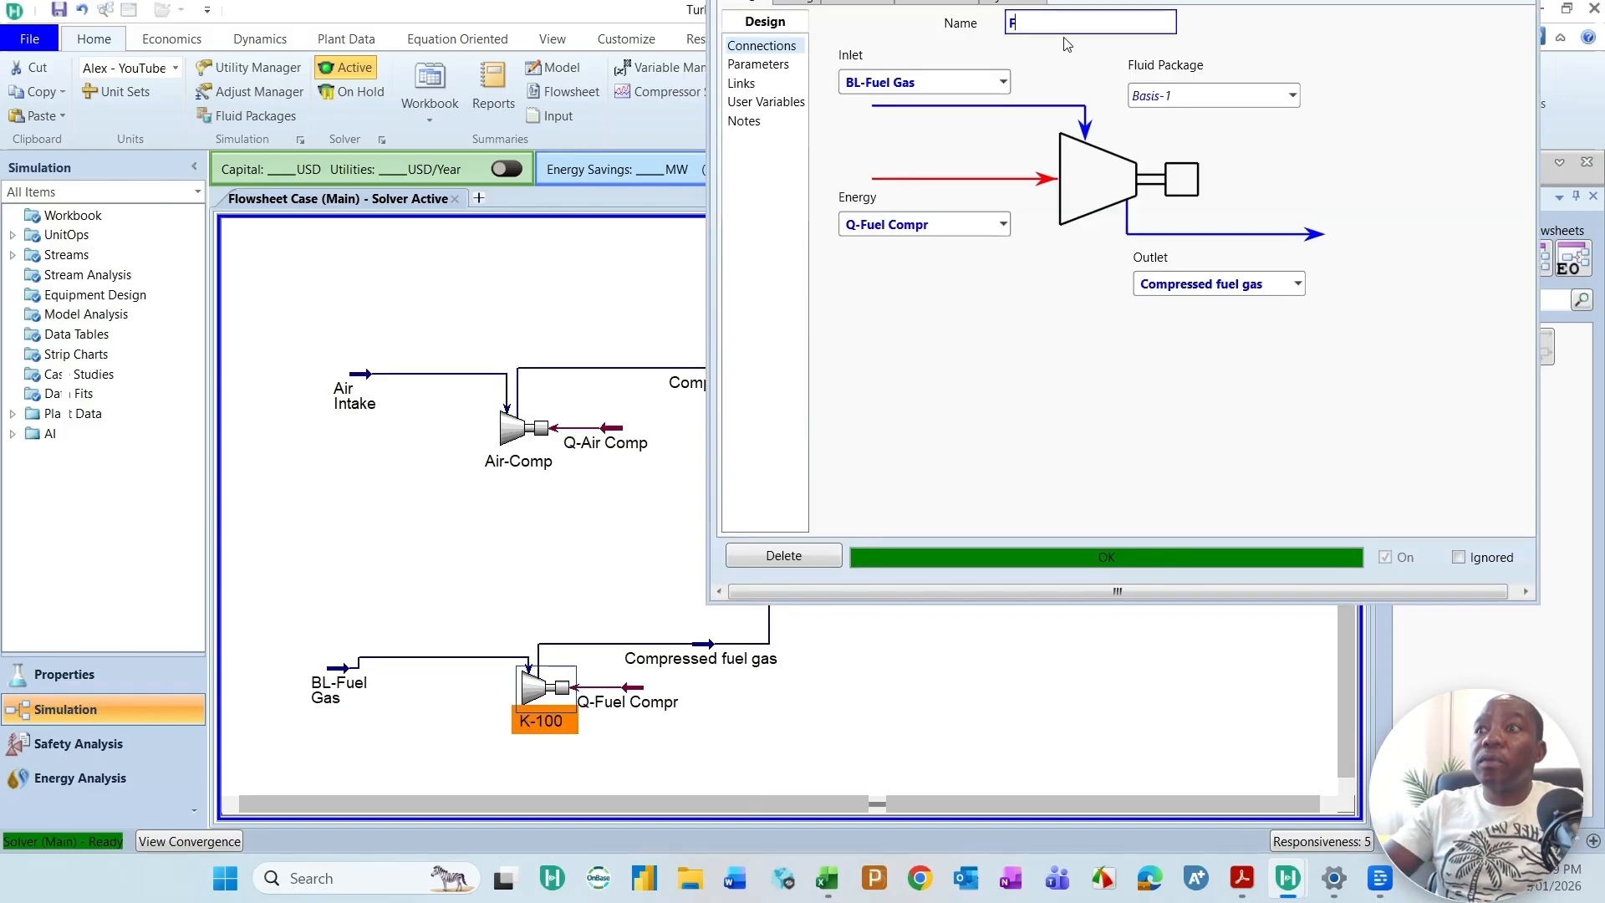
type("uel Gas")
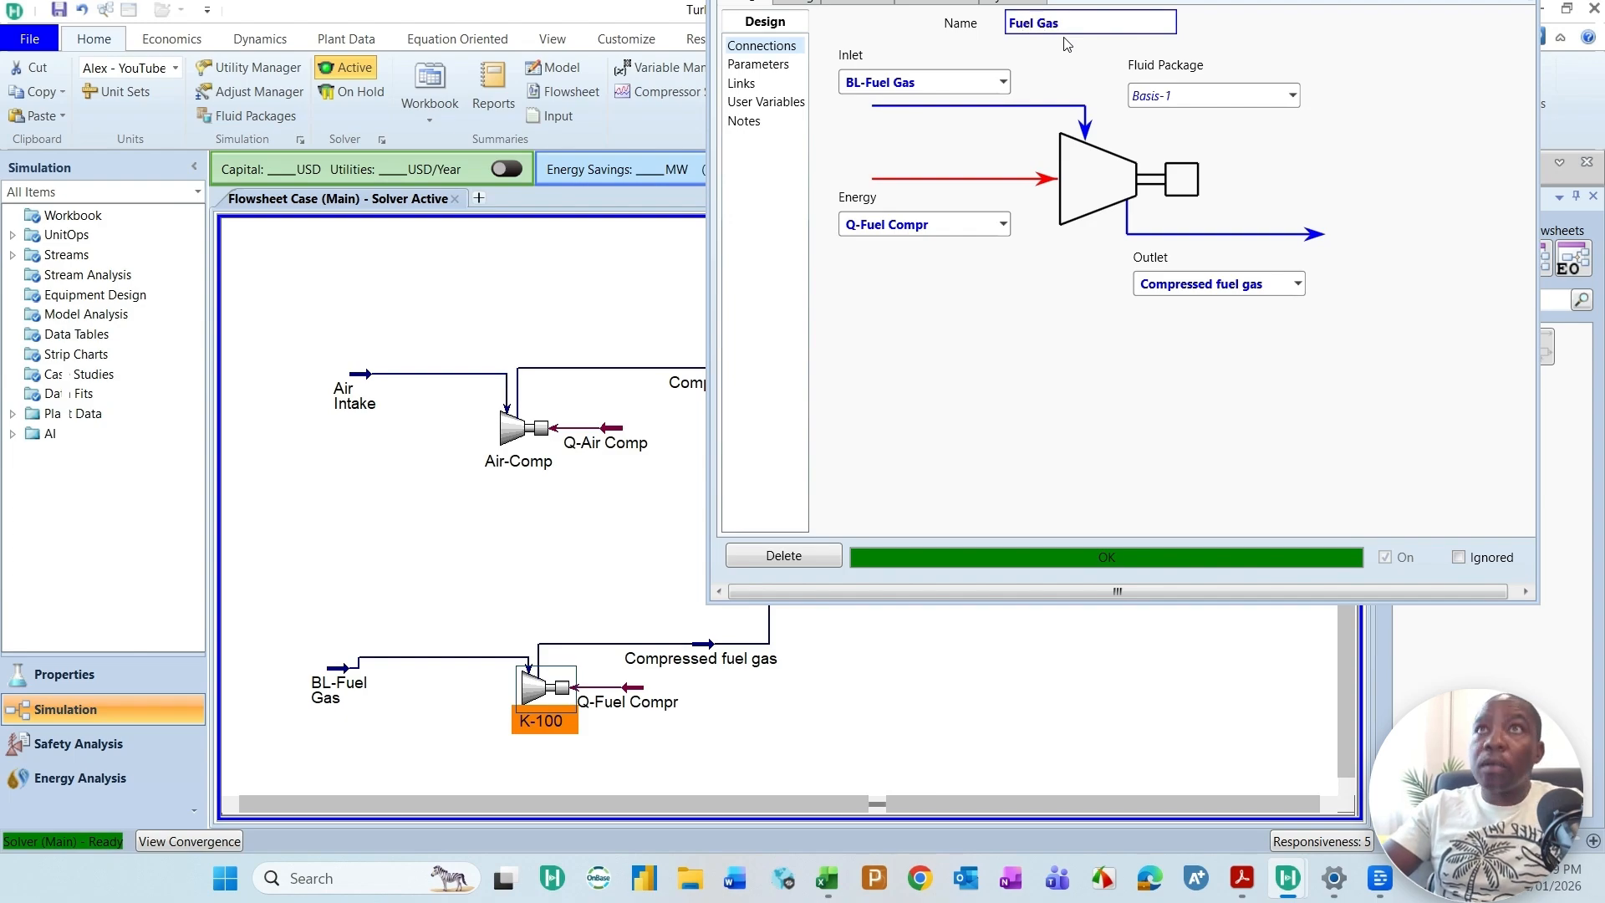
type("- Comp")
key("Return")
left_click(849, 422)
left_click(953, 558)
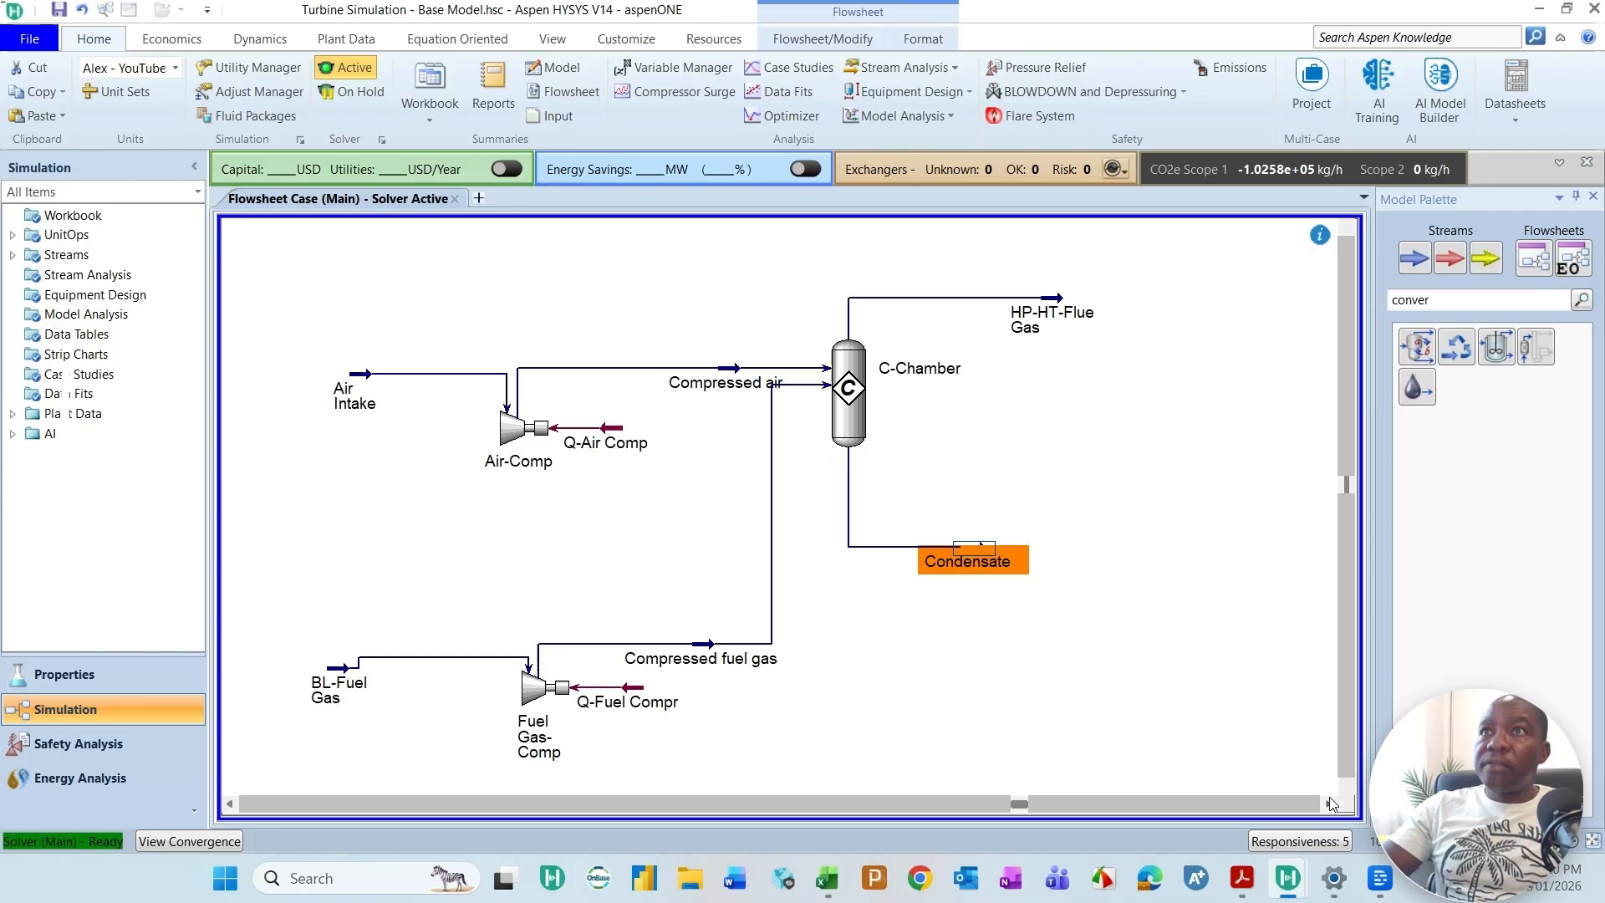
Step: Add an expander to the flowsheet downstream of the HP-HT-Flue Gas stream
scroll(953, 558, "right", 5)
left_click(1039, 664)
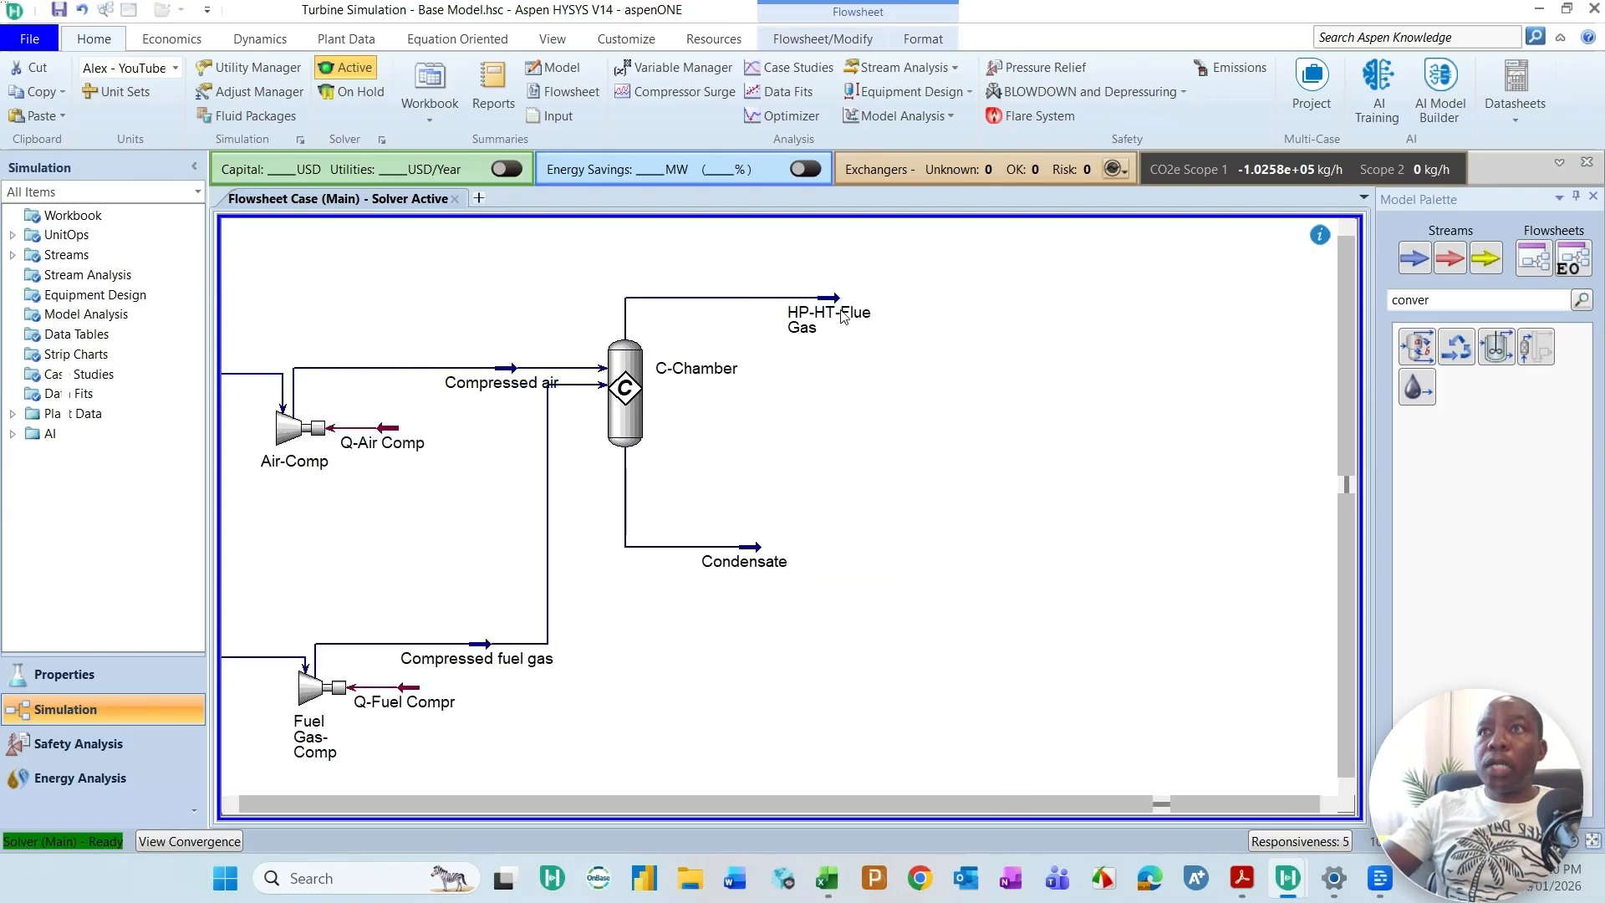
mouse_move(849, 326)
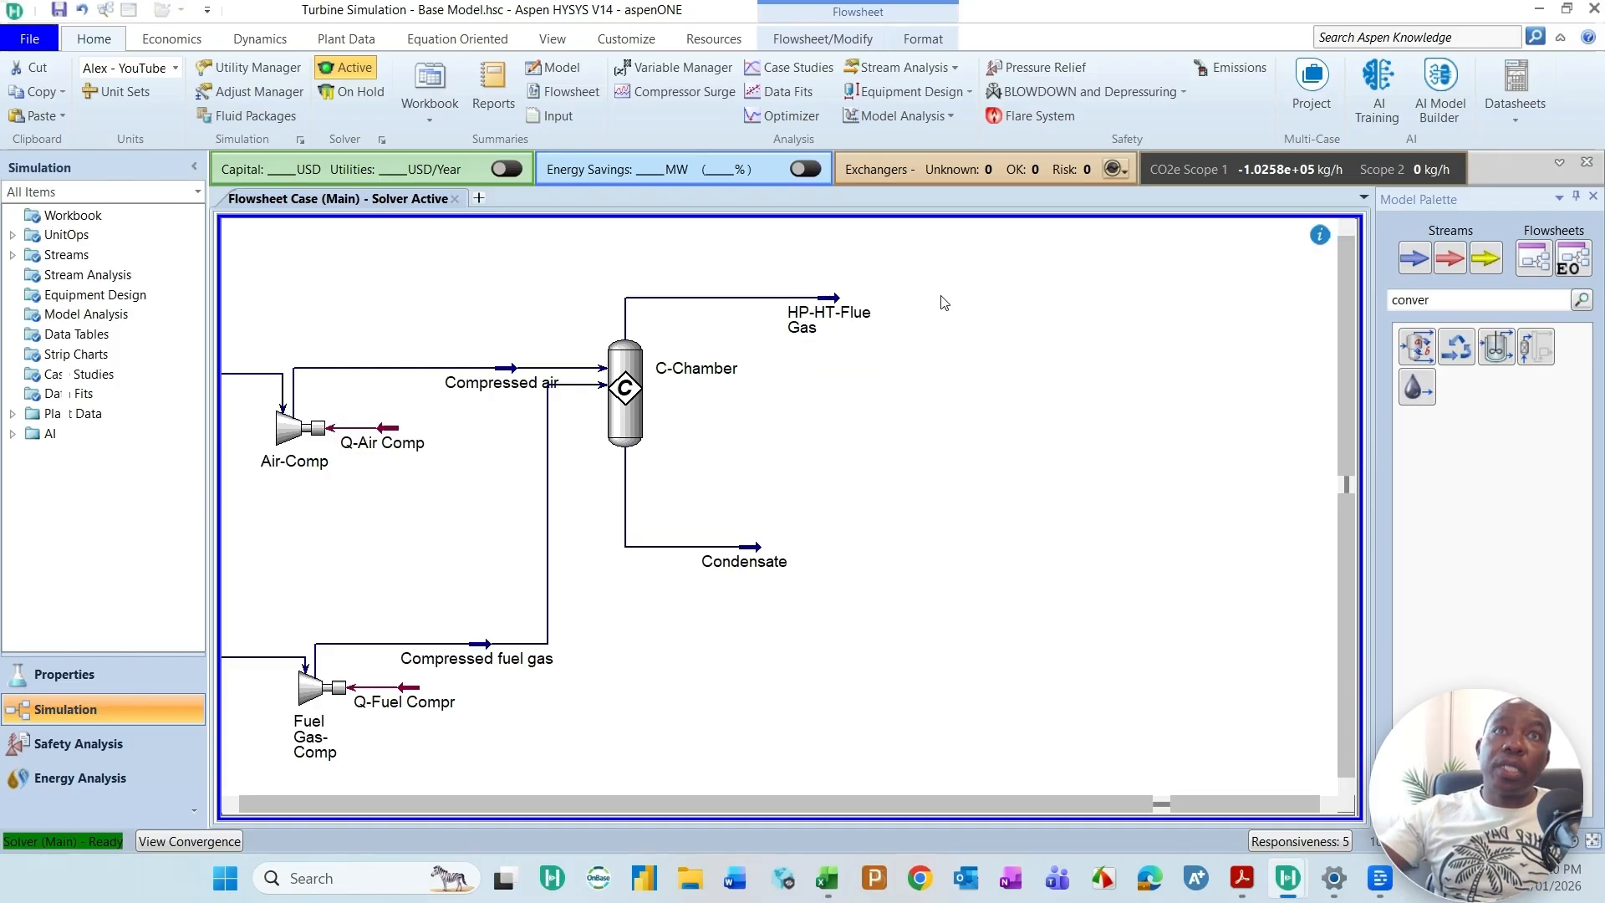
key("BackSpace")
key("BackSpace")
key("BackSpace")
key("BackSpace")
key("BackSpace")
key("BackSpace")
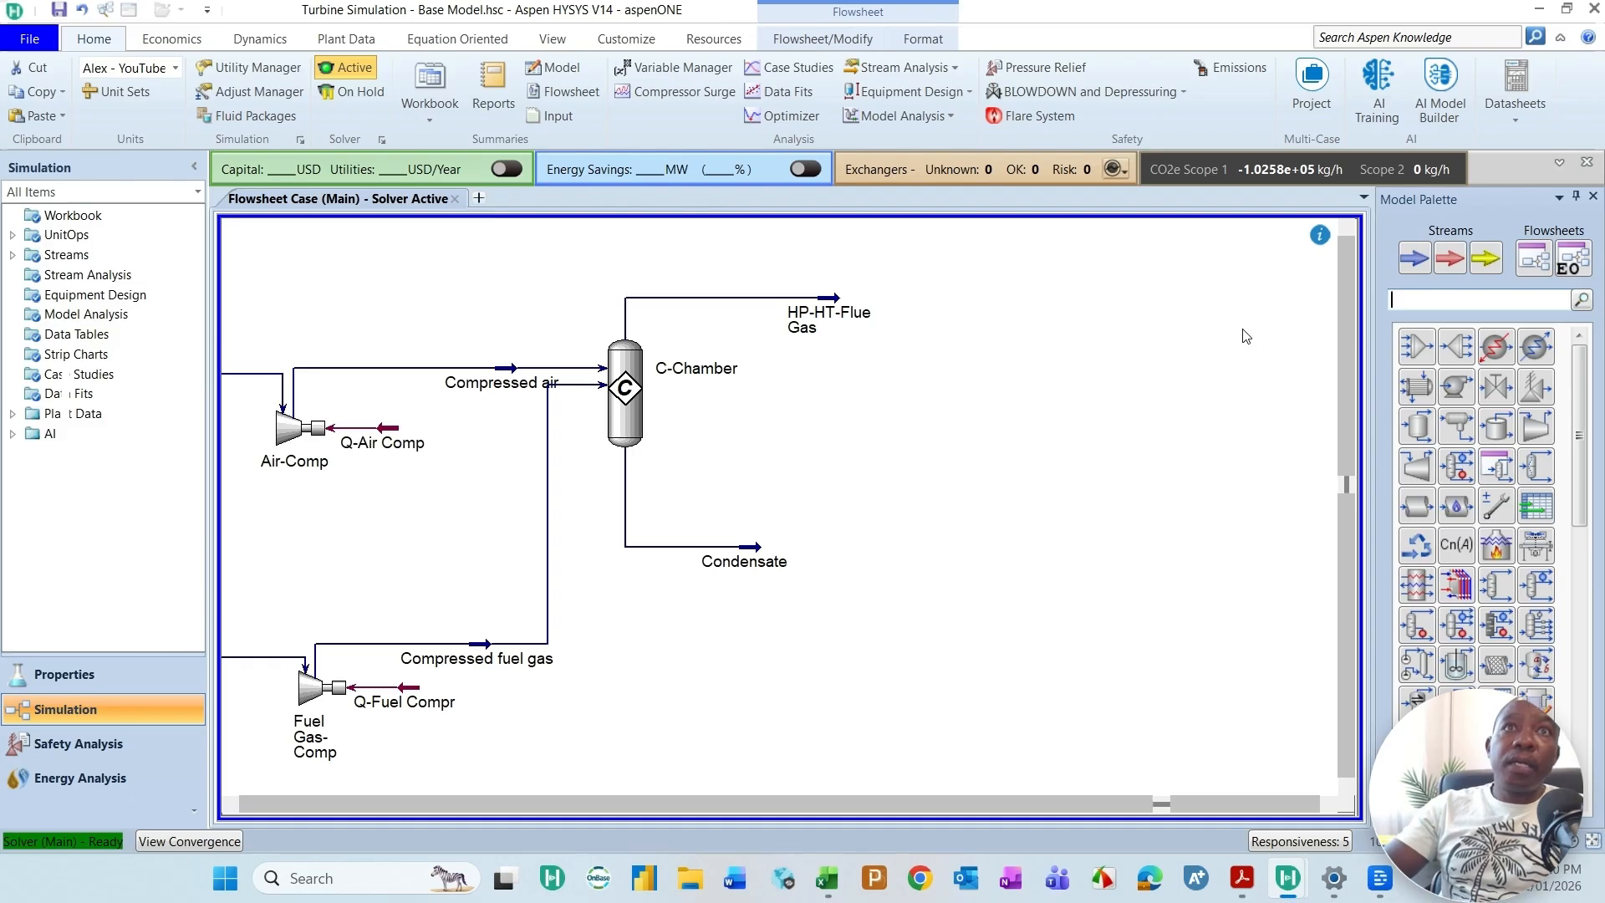
type("e")
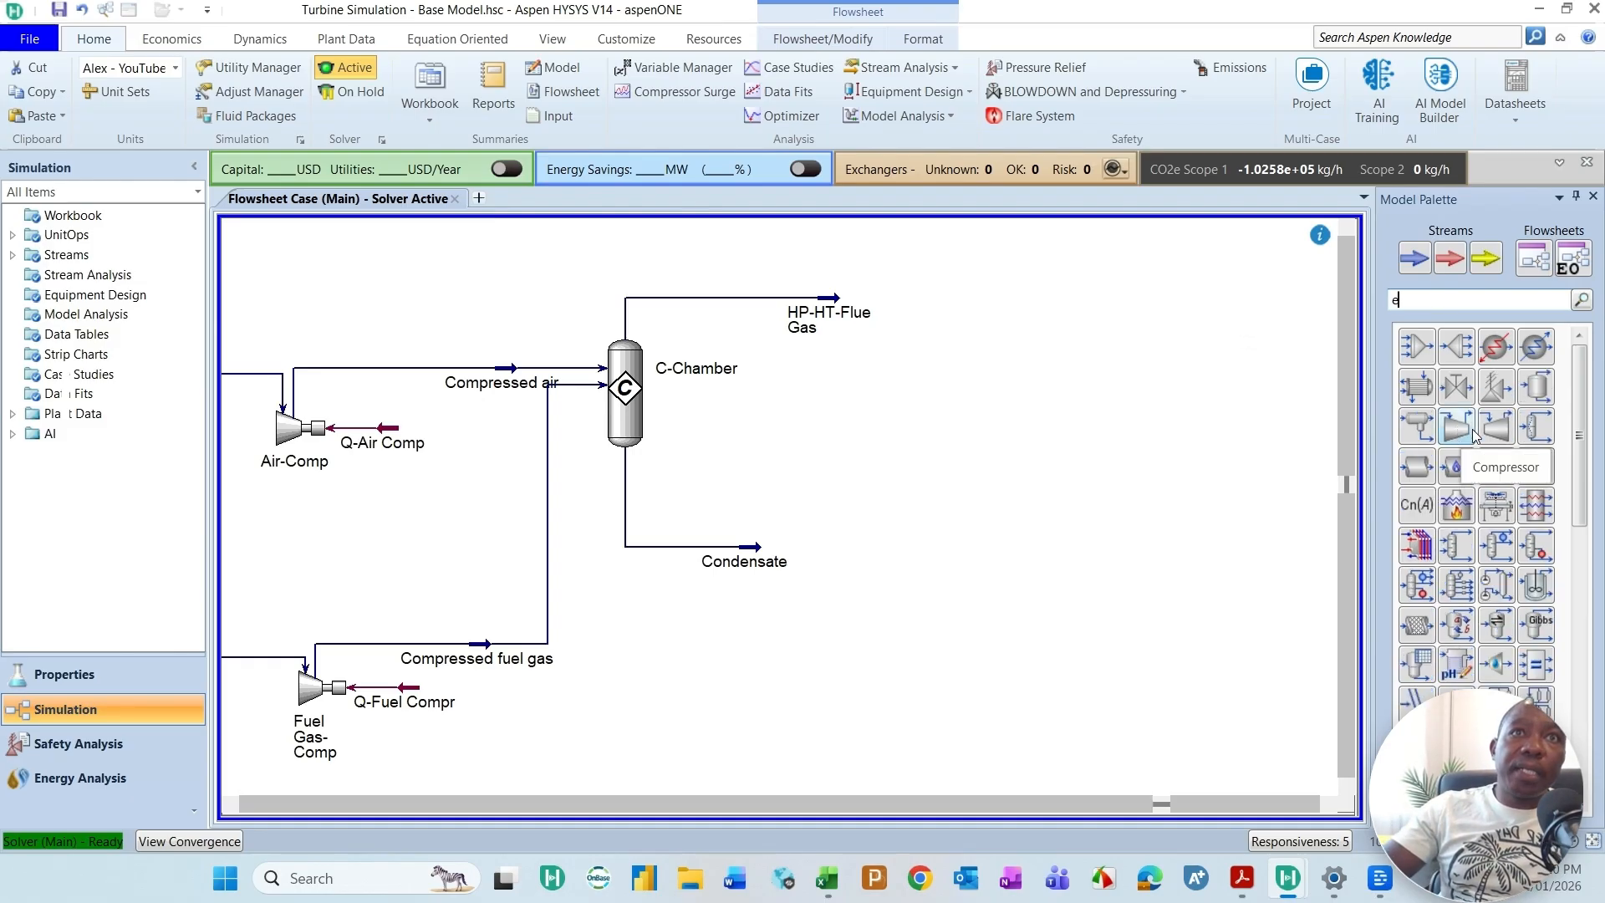
left_click_drag(1499, 432, 969, 451)
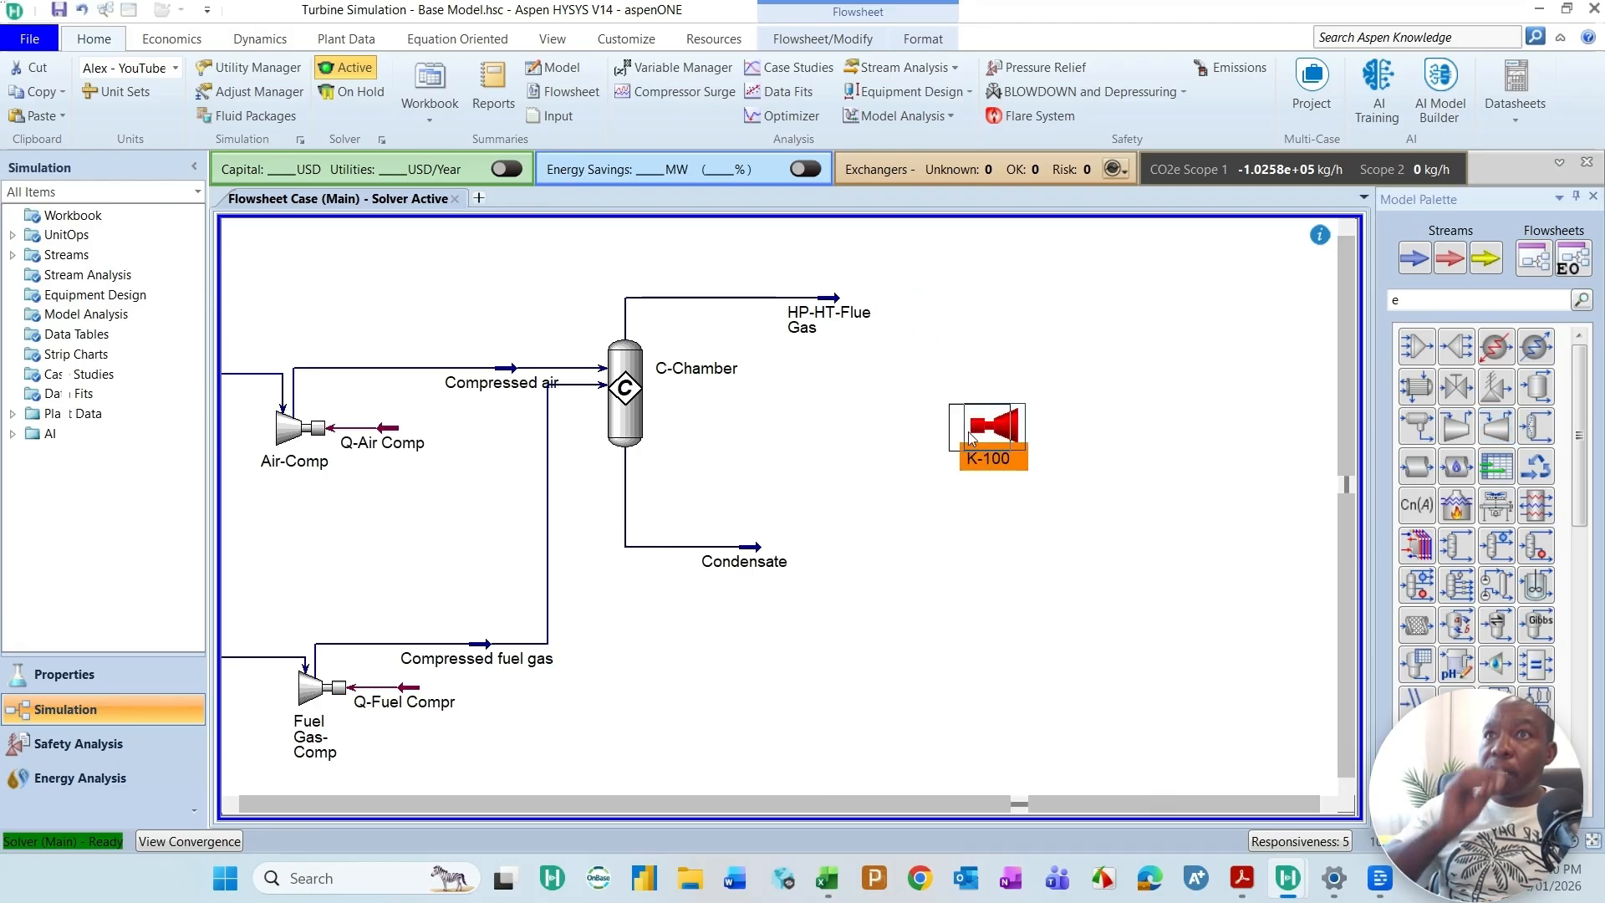
Step: Rename expander K-100 as T-Expander in its property window
double_click(978, 430)
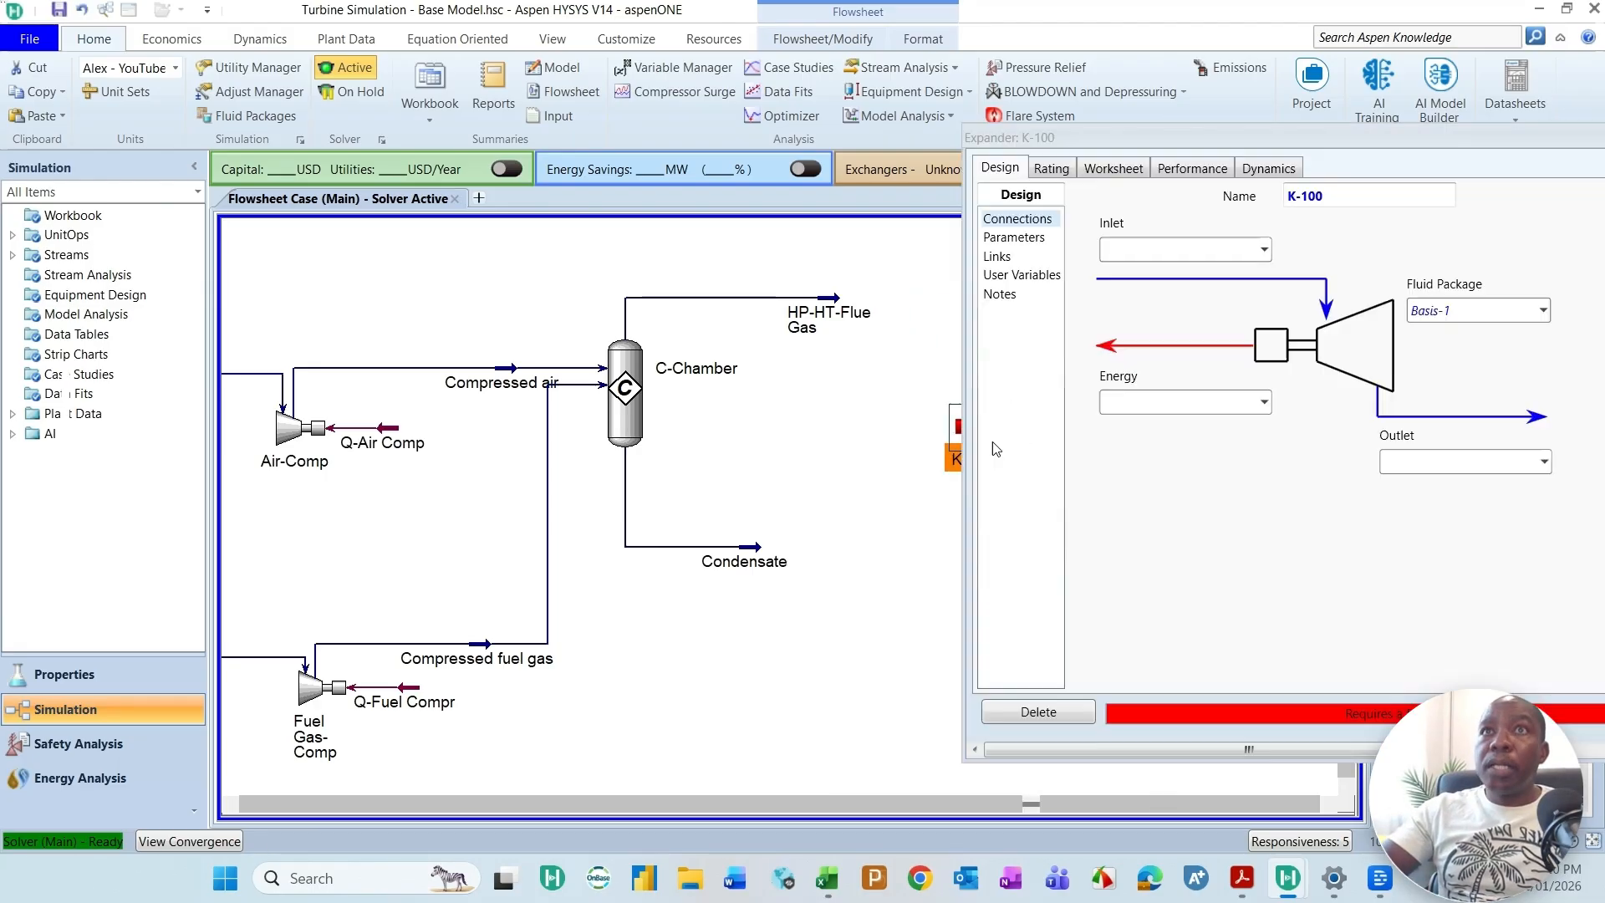
left_click(1341, 205)
type("T-T")
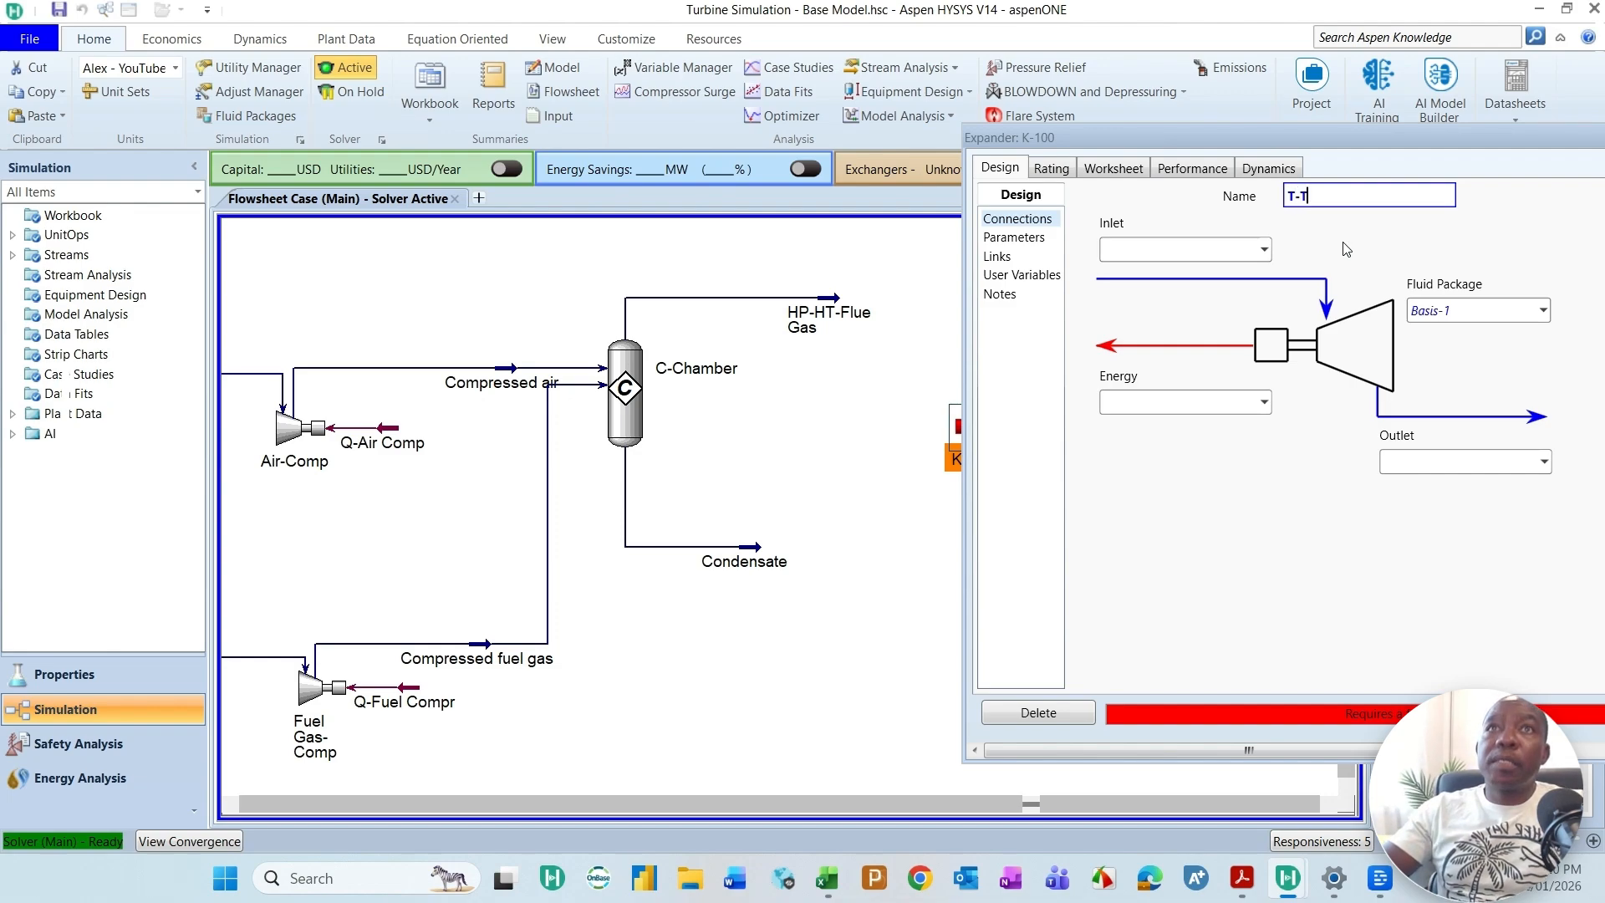
key("BackSpace")
type("Expan")
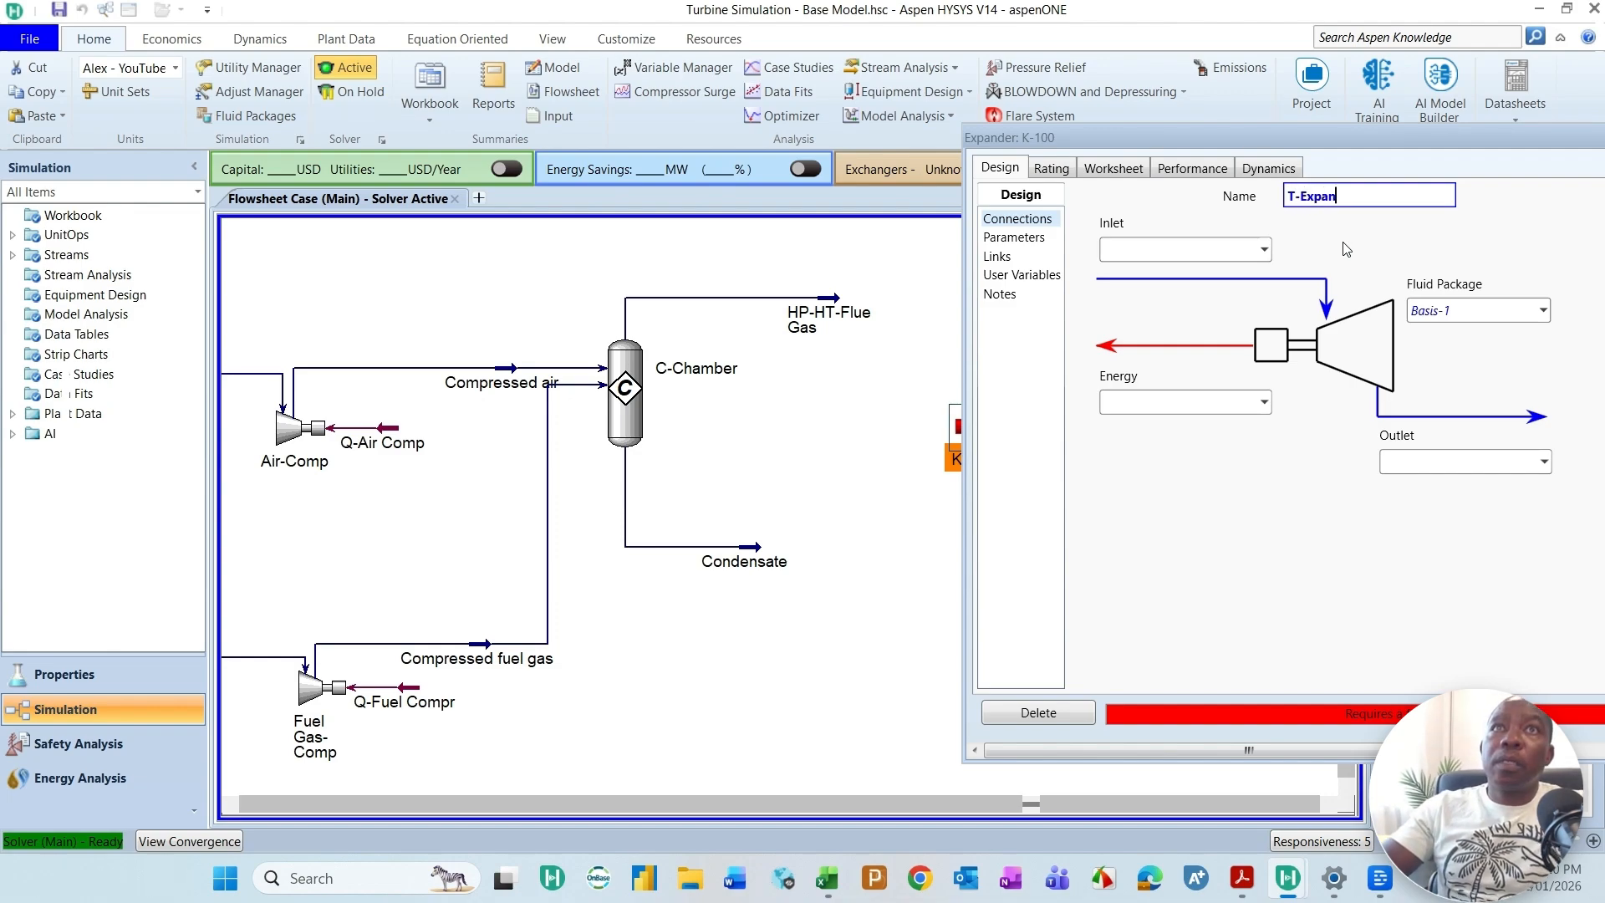
type("der")
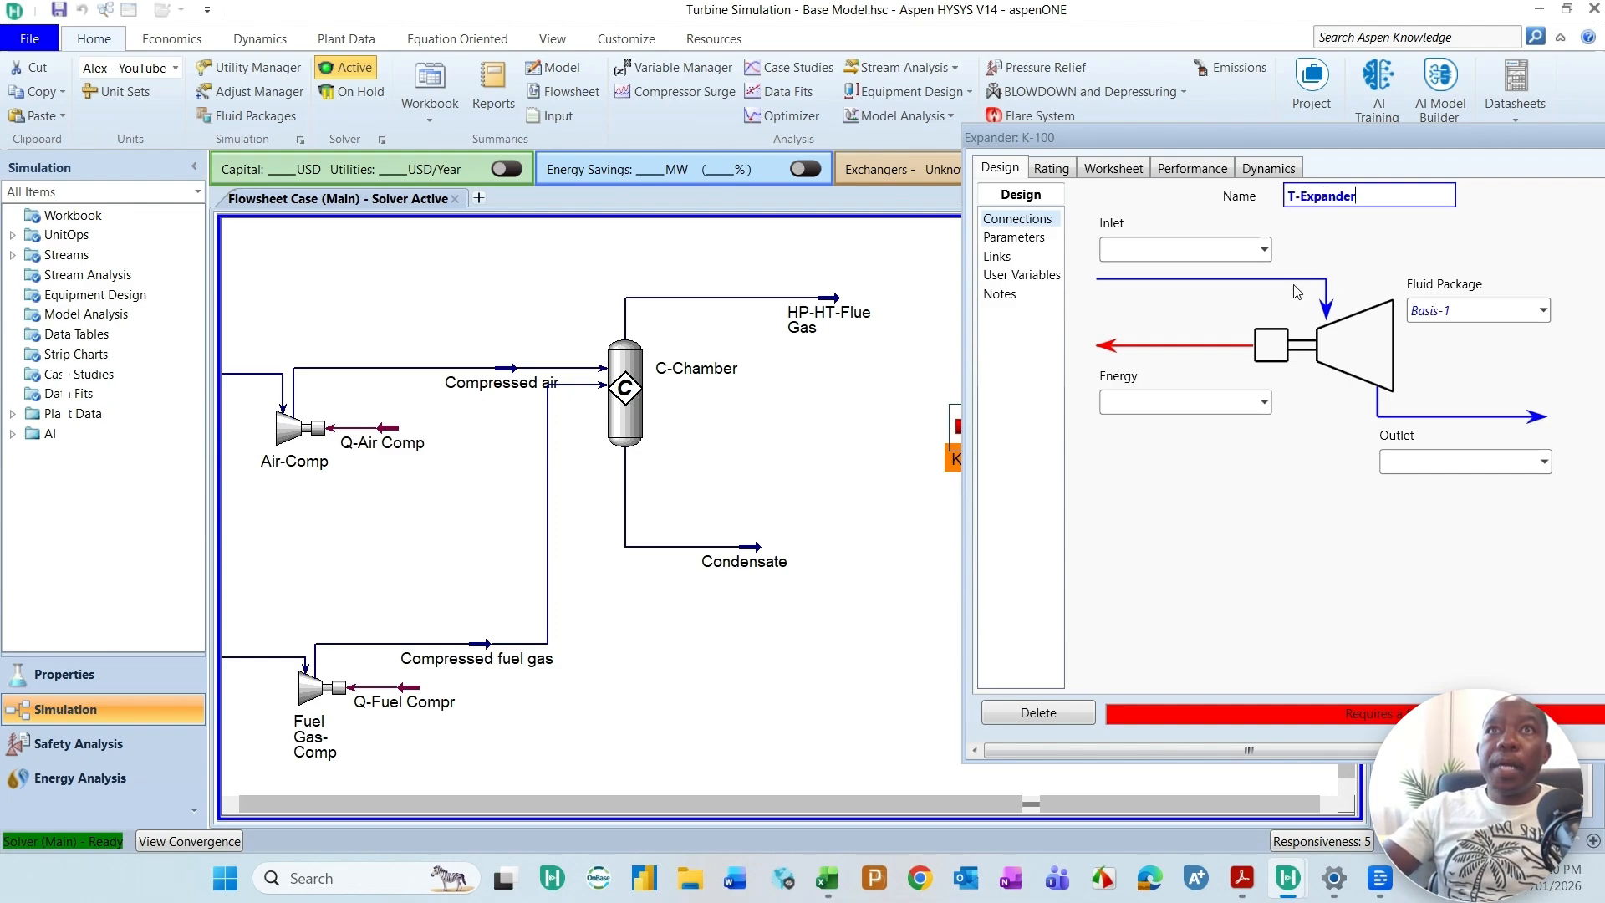
Step: Connect HP-HT-Flue Gas as T-Expander's inlet and create the outlet stream Hot Flue Gas
left_click(1264, 250)
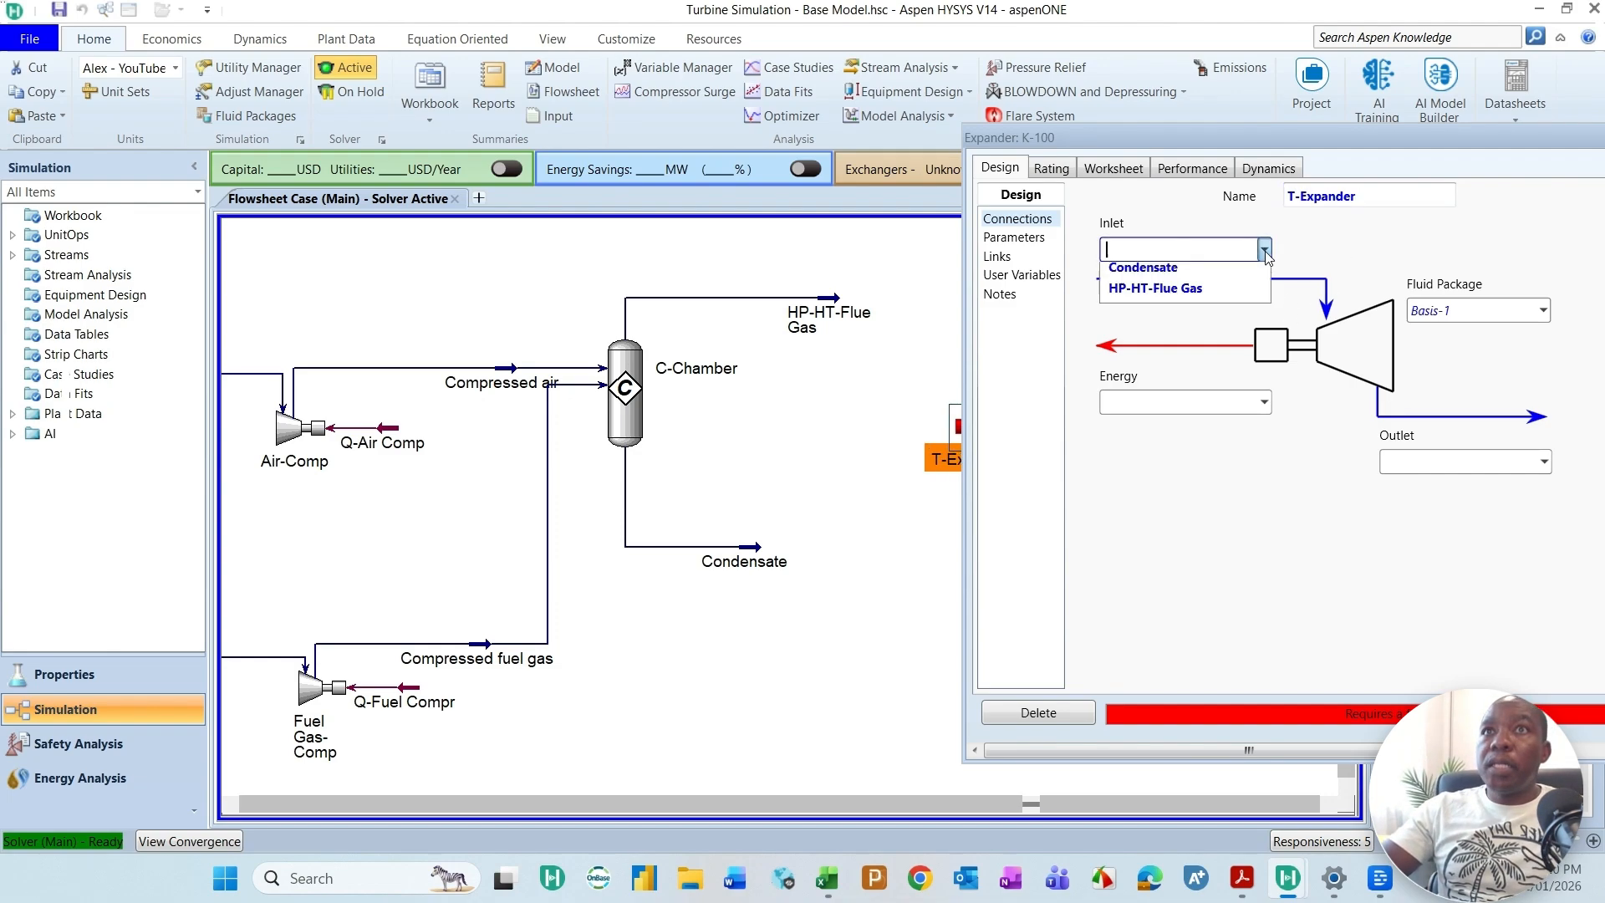
left_click(1138, 301)
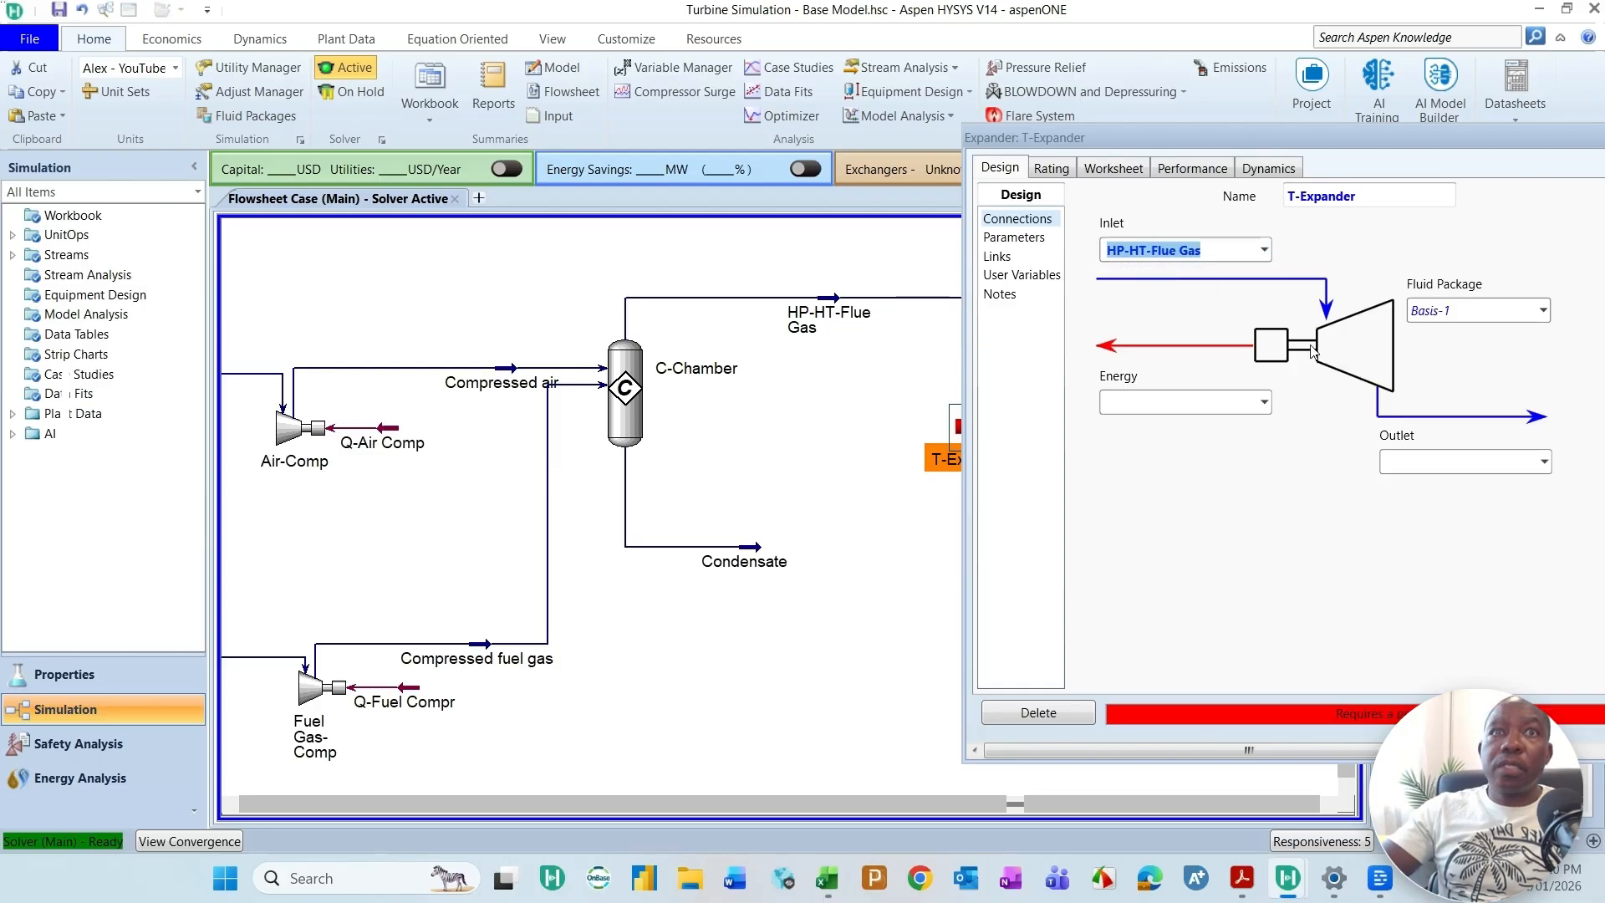
left_click(1460, 462)
type("H")
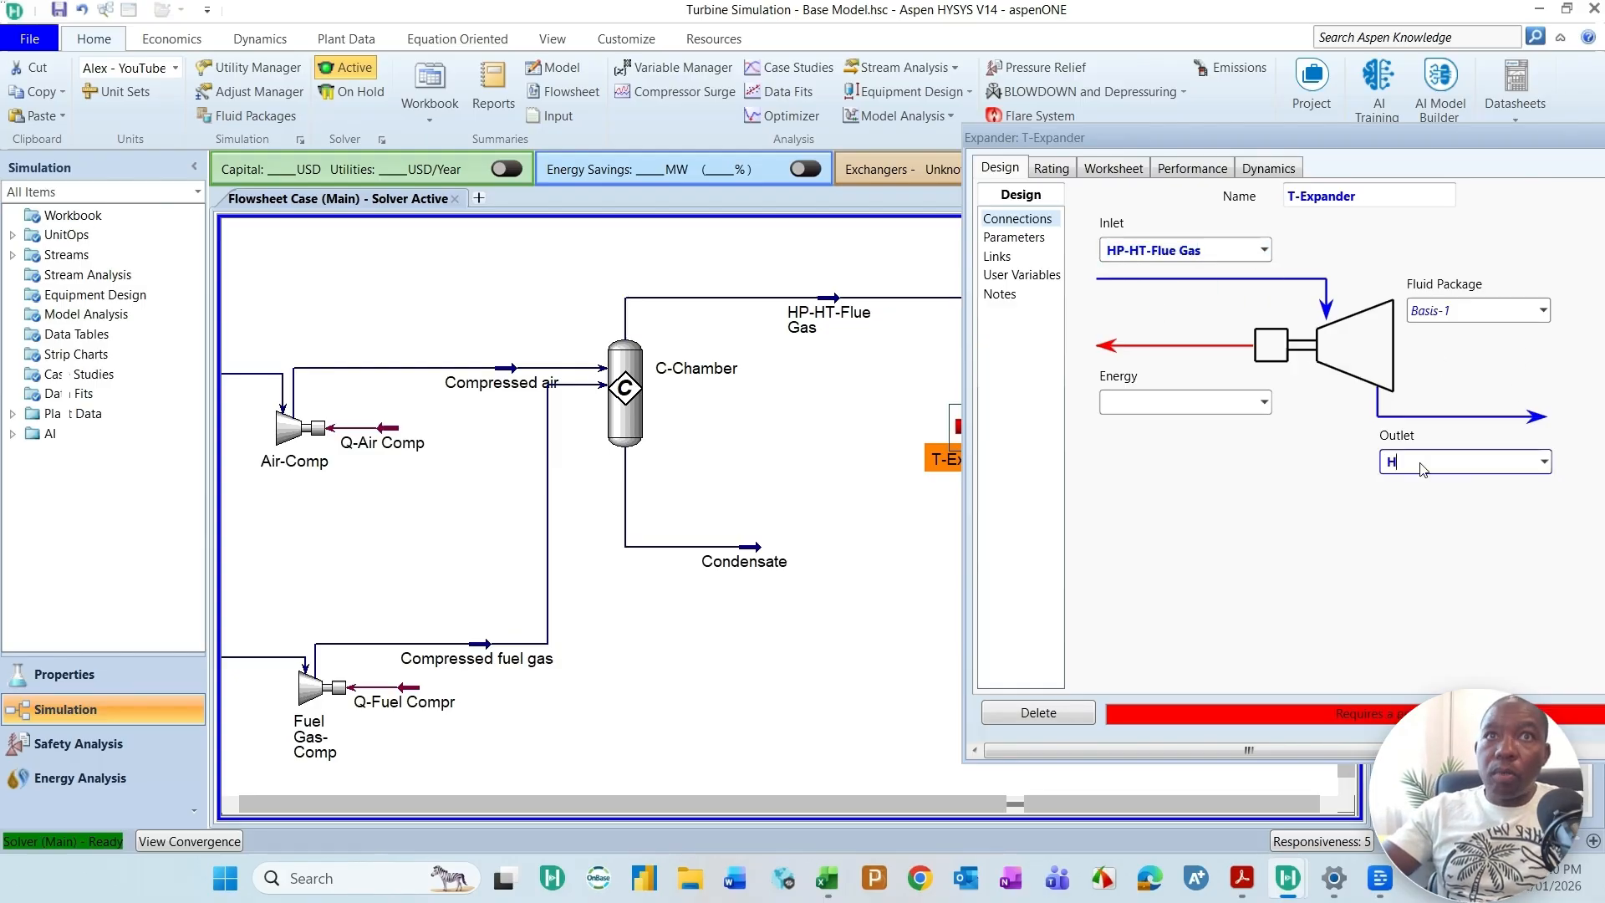
type("ot Flue")
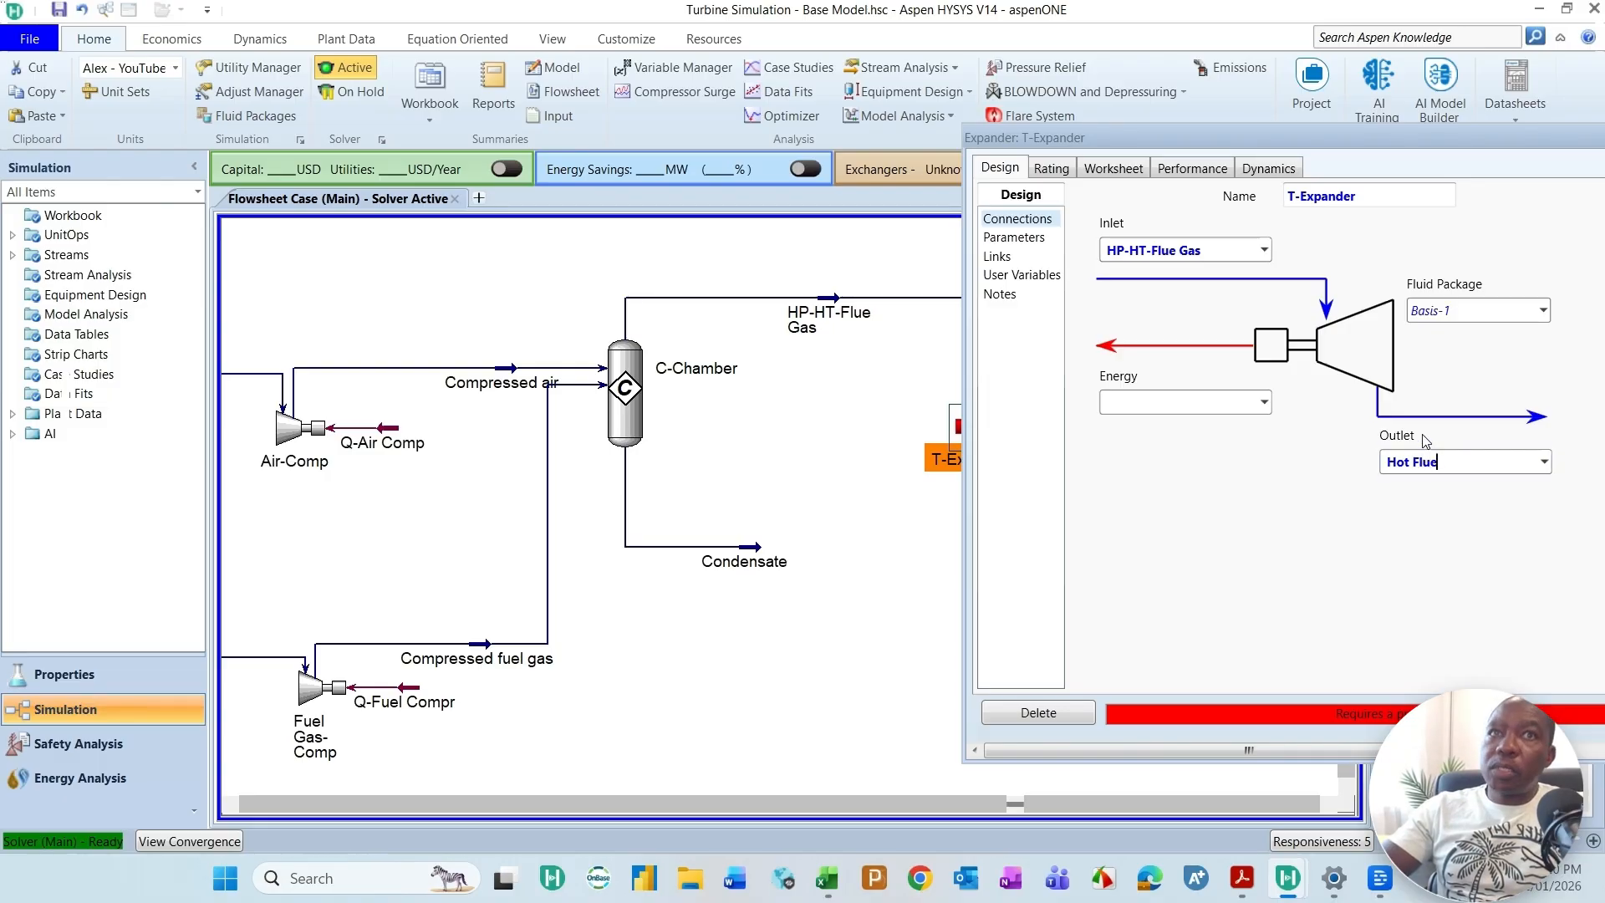
type(" Gas")
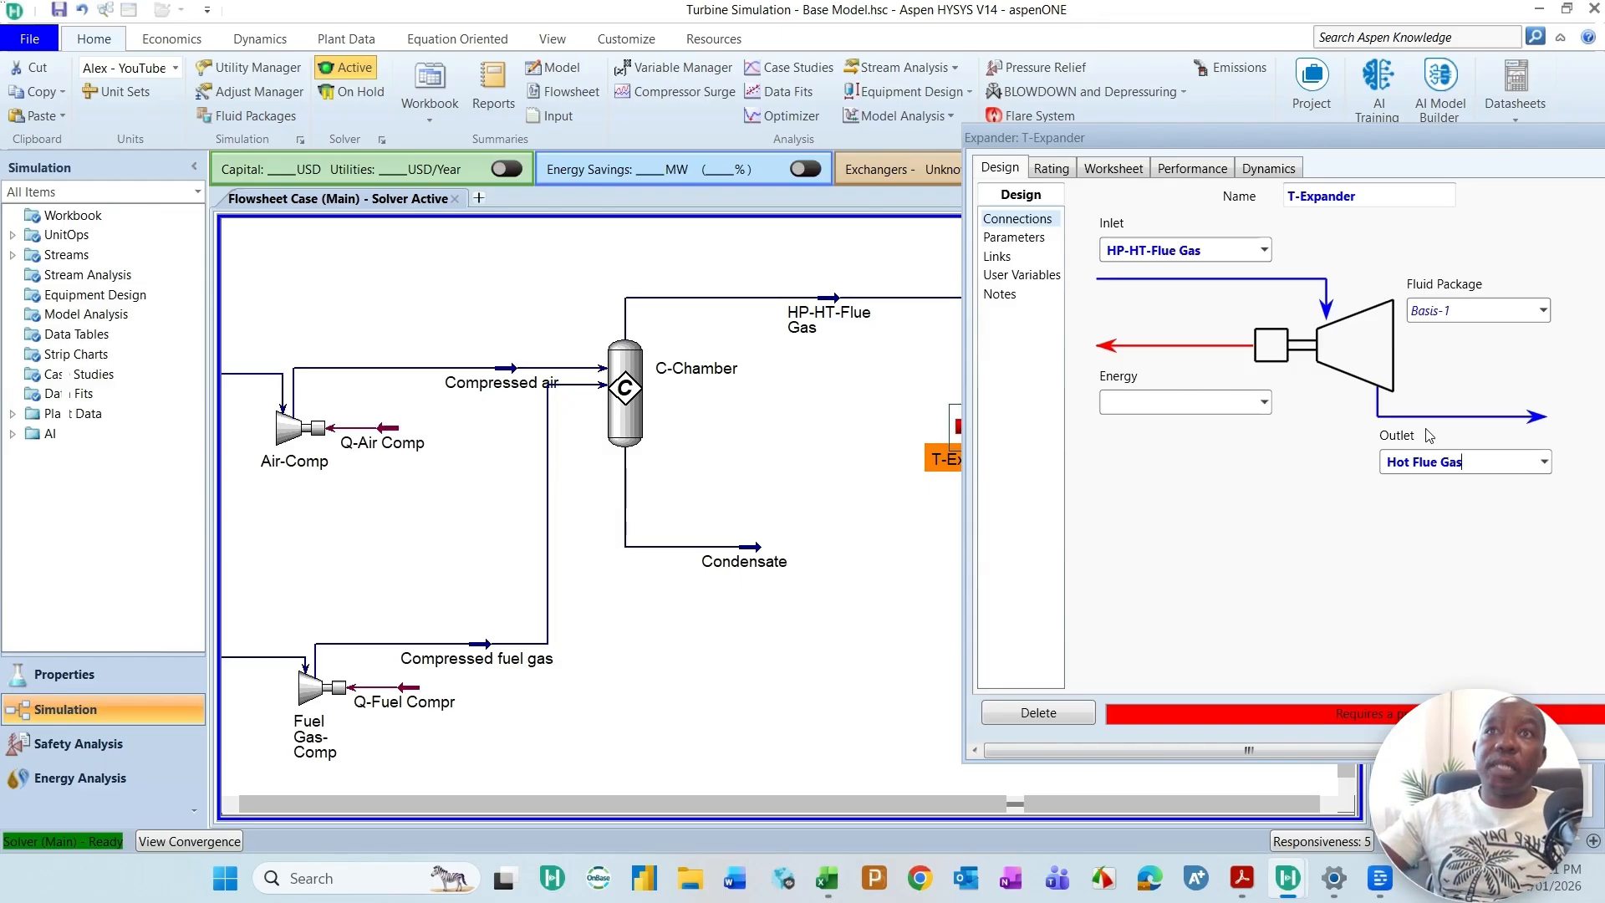
Step: Create the energy stream Q-Turbine for T-Expander and bring its property window fully into view
left_click(1186, 403)
type("Q")
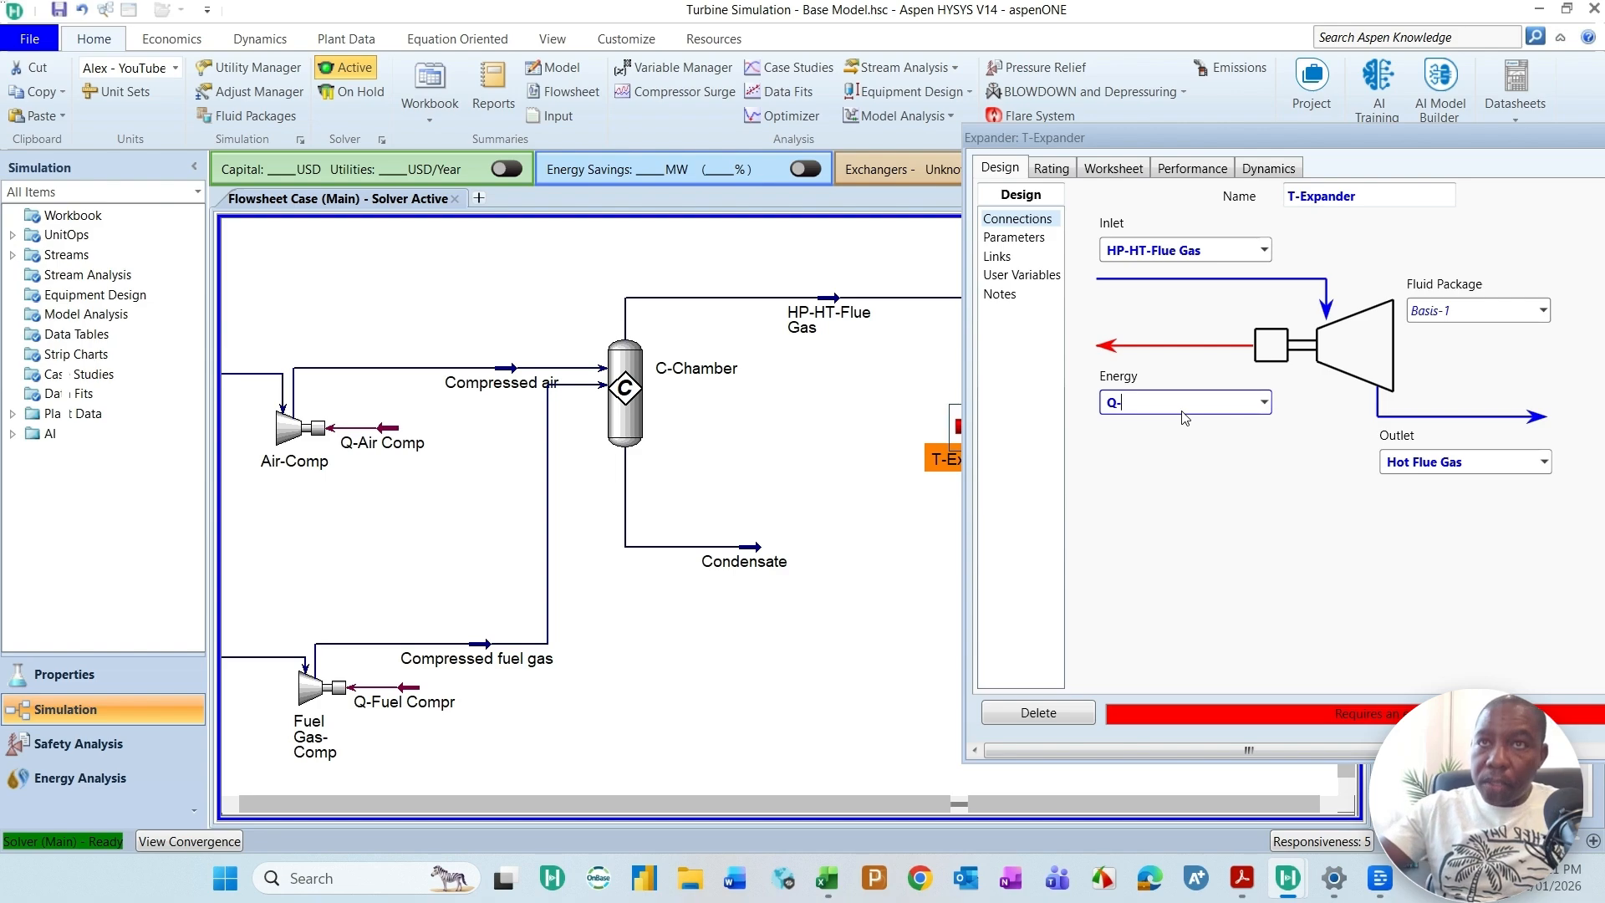
type("-Turbine")
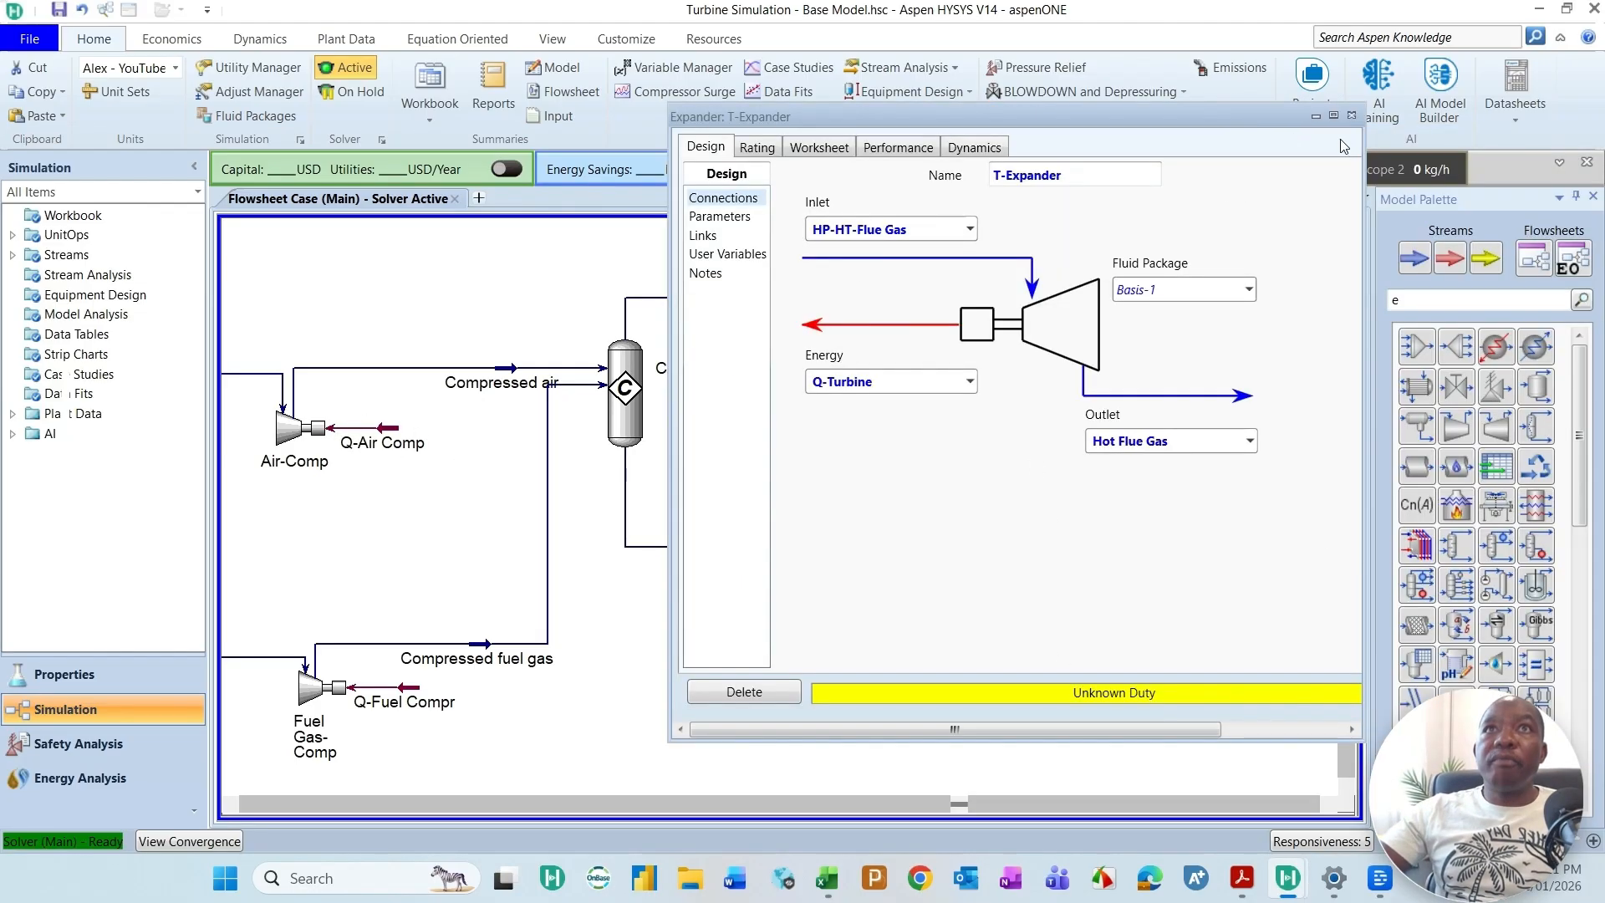
left_click_drag(1257, 122, 1125, 110)
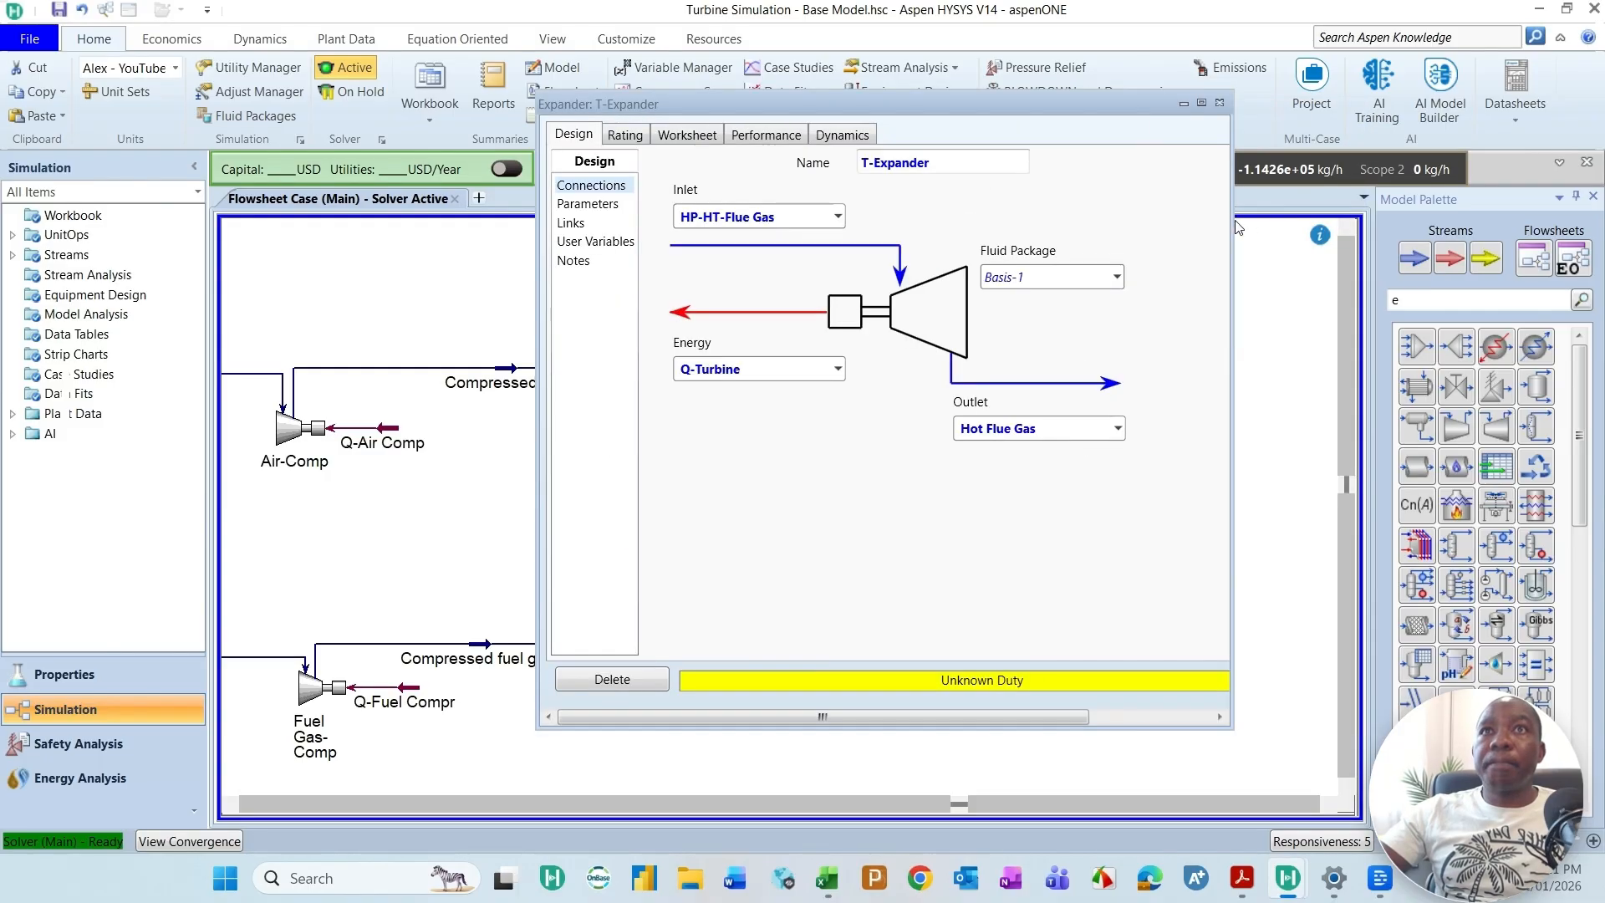
left_click_drag(1234, 221, 1258, 221)
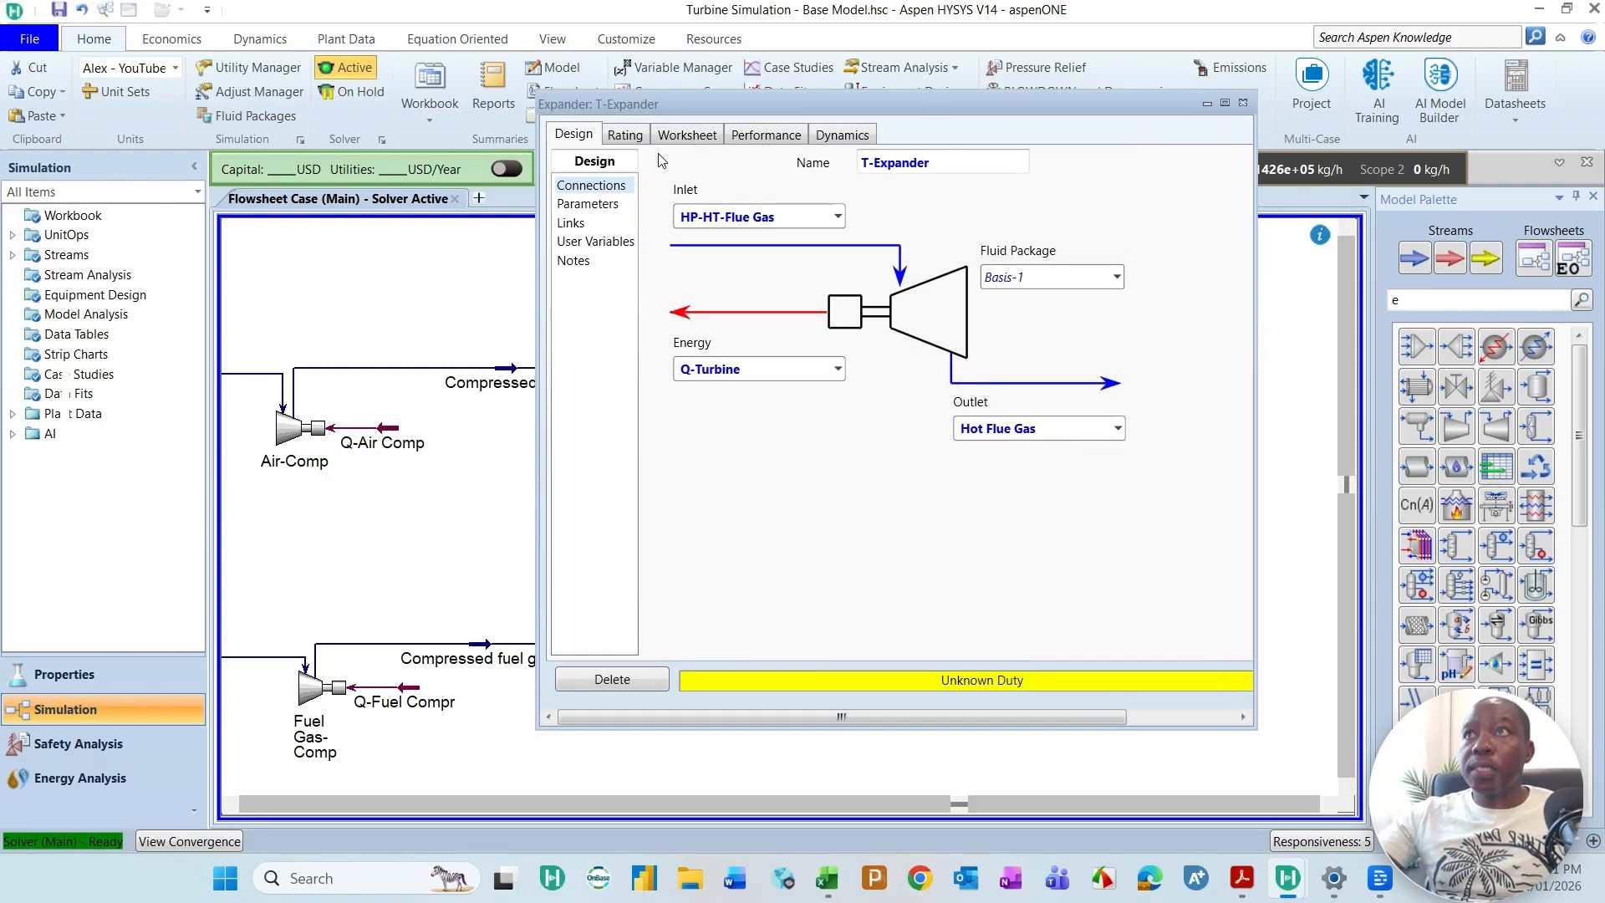
Step: Check T-Expander's design parameters, close its window, and look up the exhaust temperature in the Titan 250 datasheet in Adobe Acrobat
left_click(601, 204)
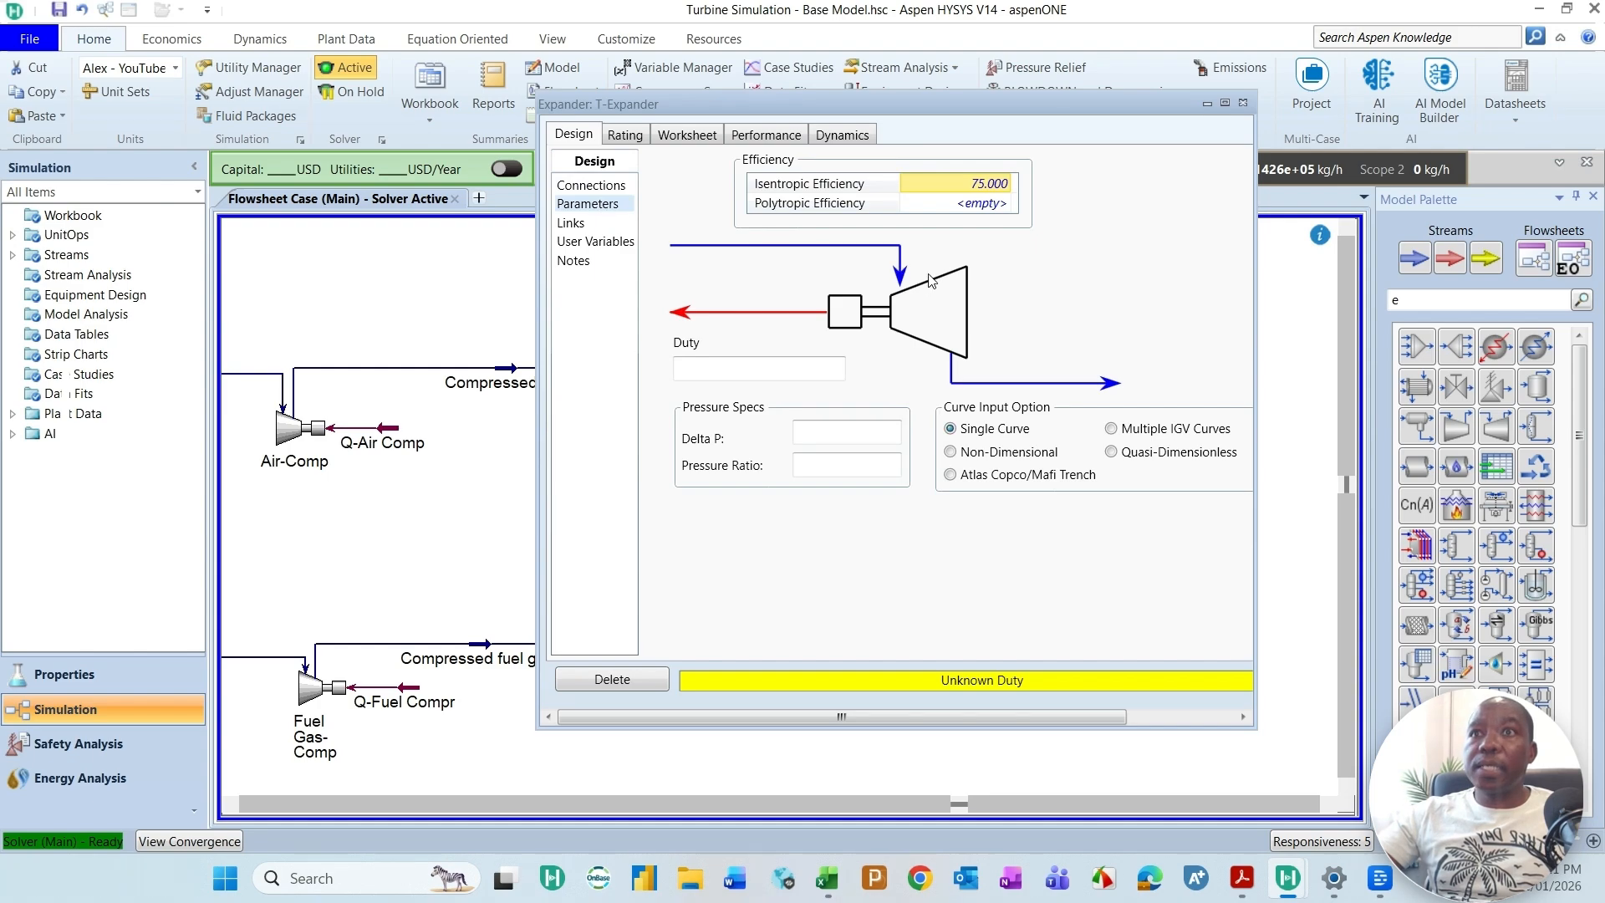
left_click(1242, 104)
left_click(1241, 877)
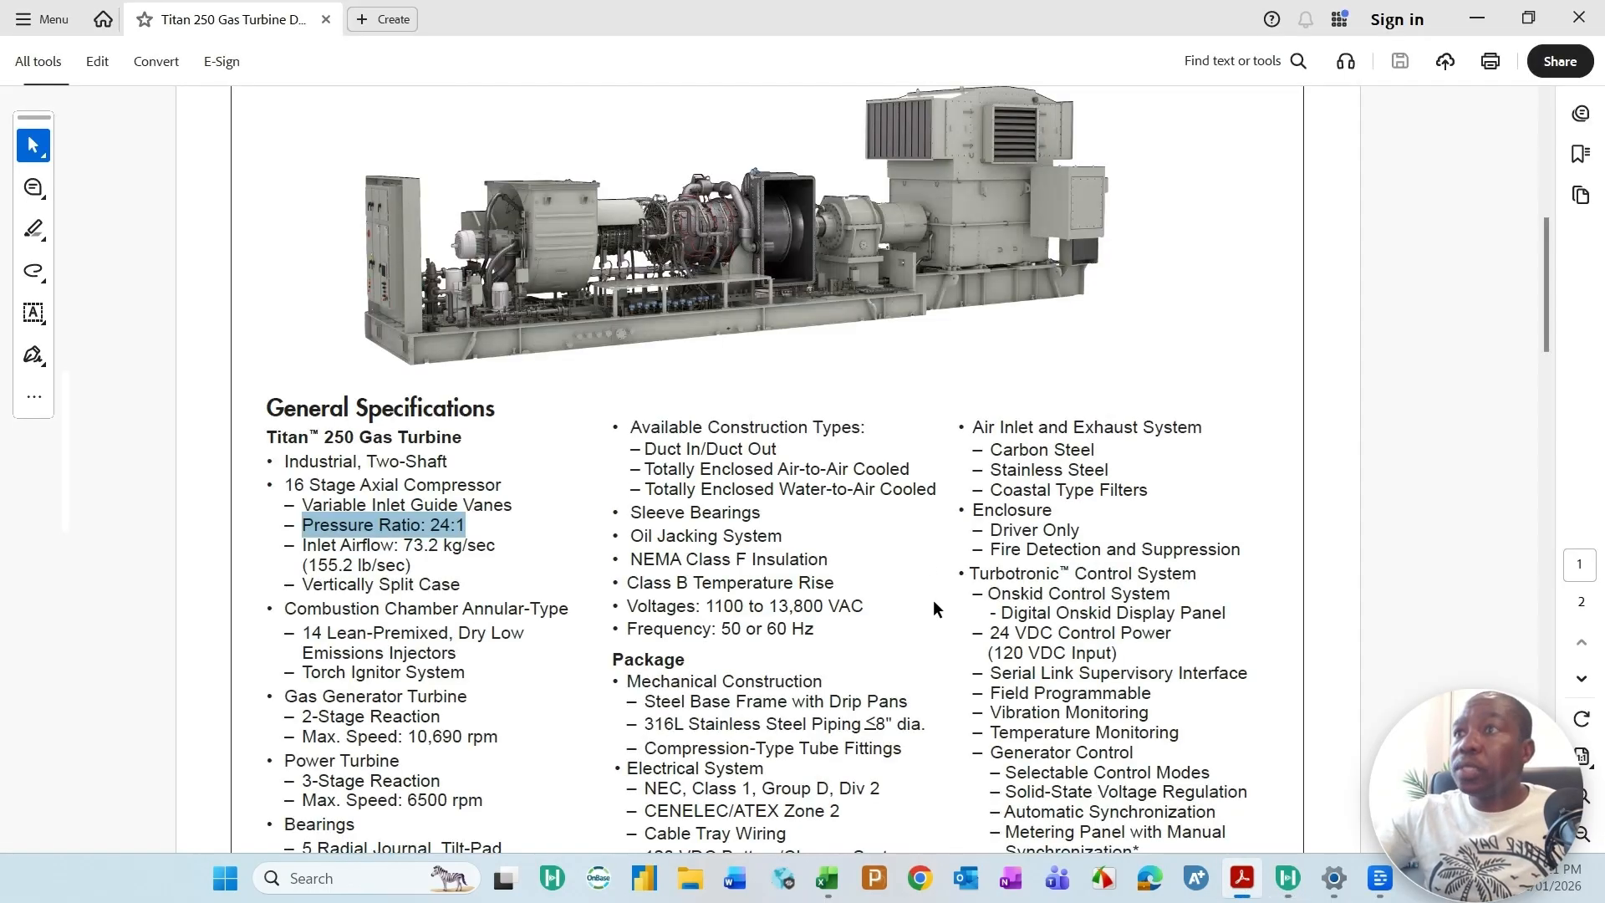
scroll(443, 549, "down", 1)
scroll(443, 549, "down", 20)
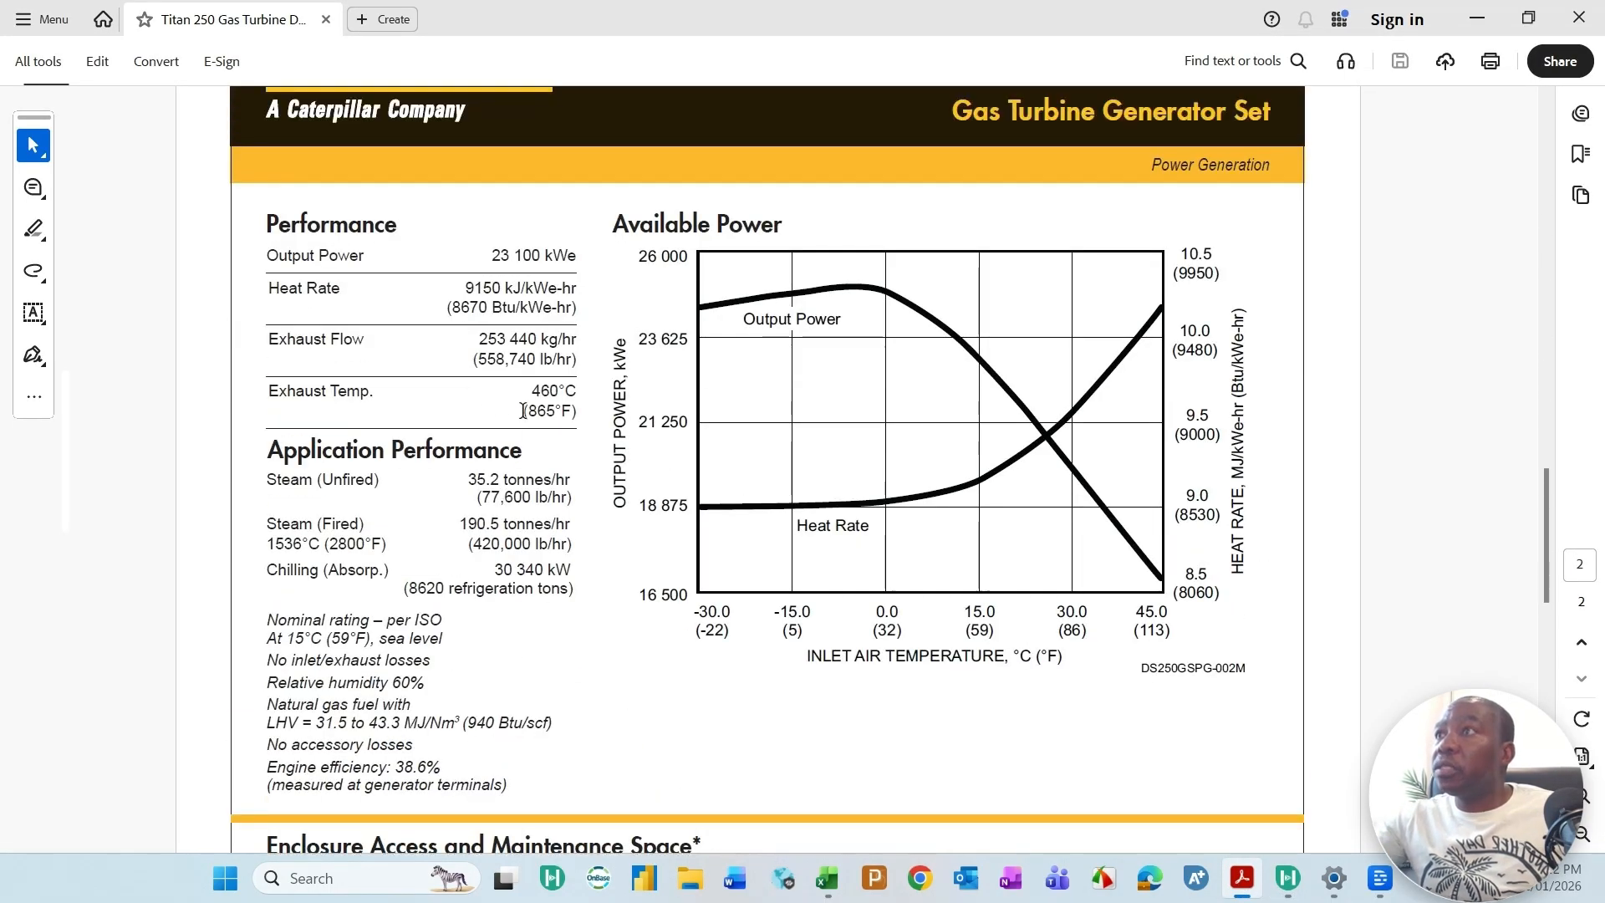
double_click(269, 390)
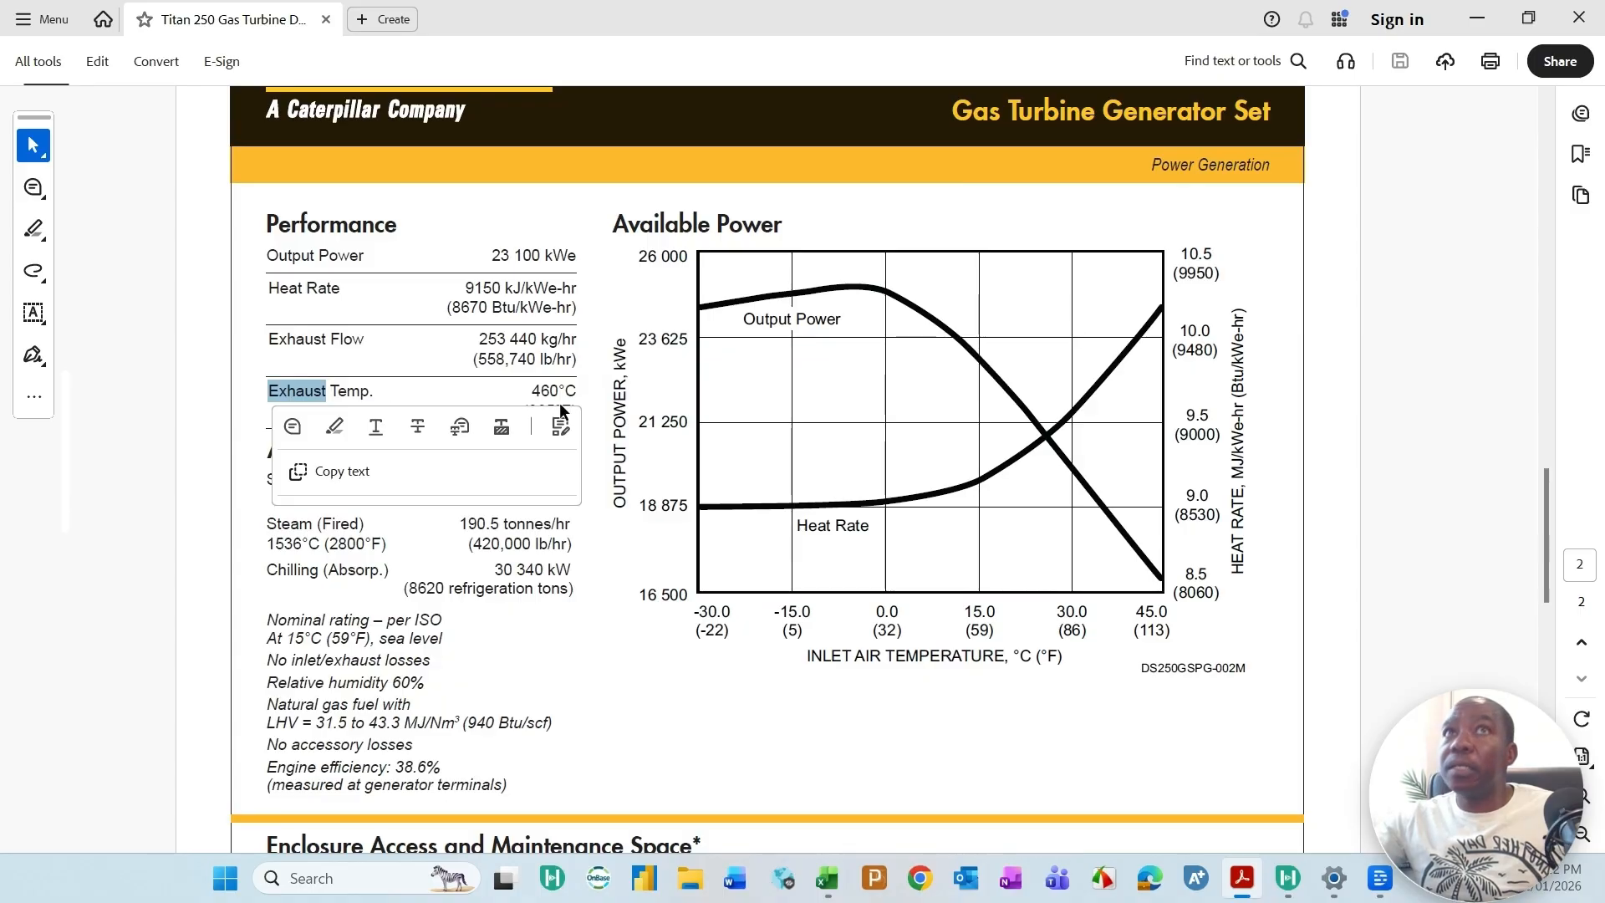
left_click(1475, 21)
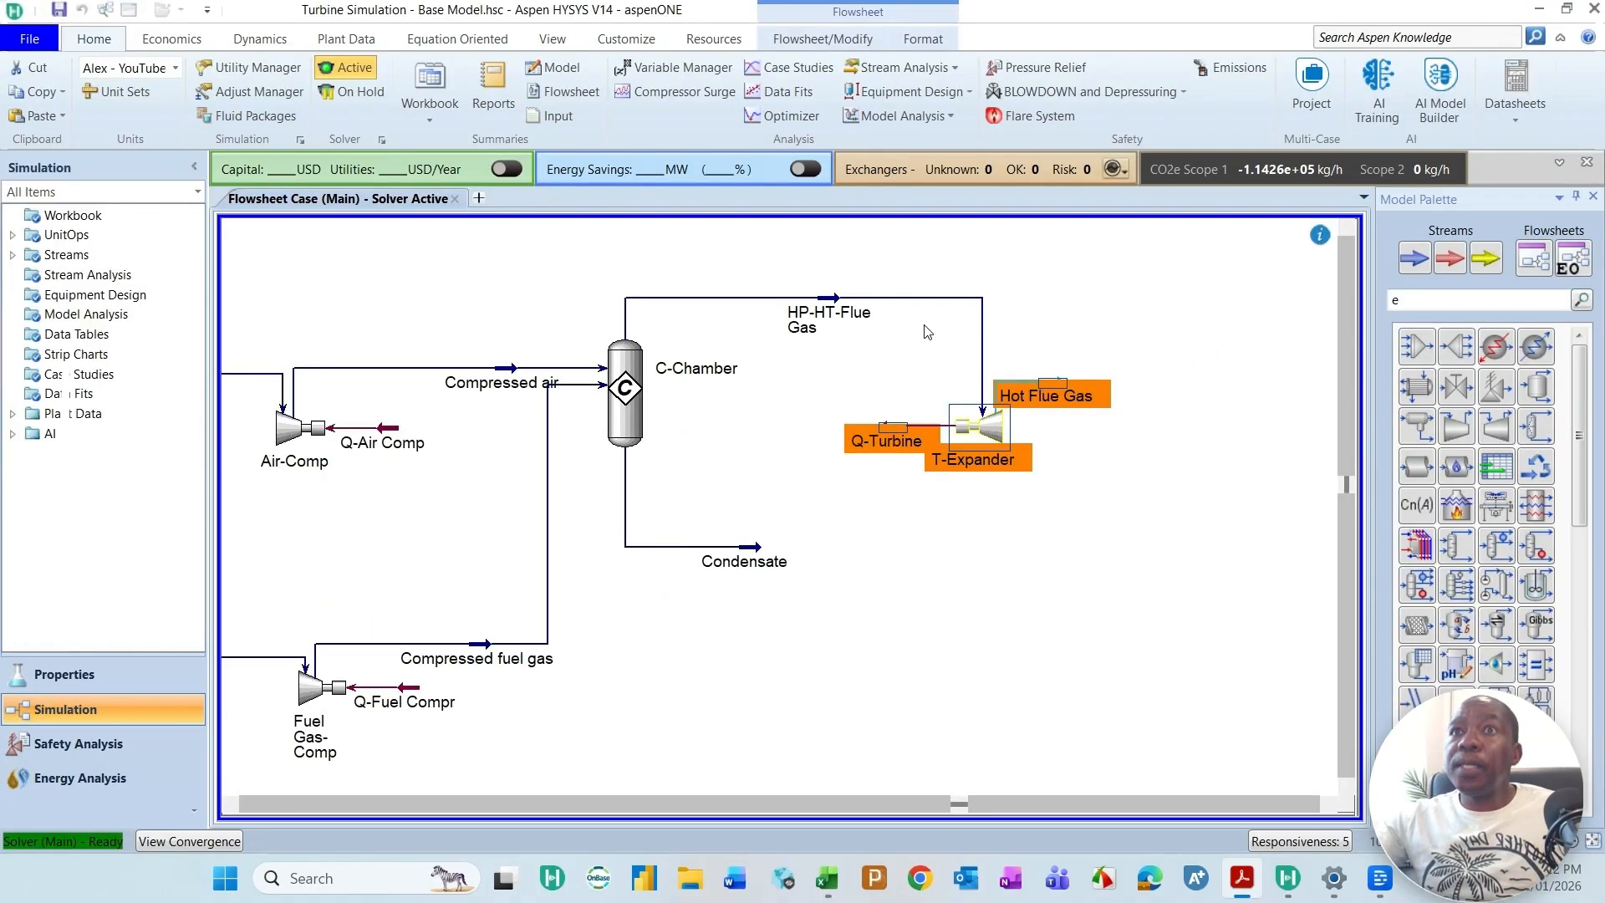
Step: Set T-Expander's isentropic efficiency to 85 and close its property window
mouse_move(1060, 393)
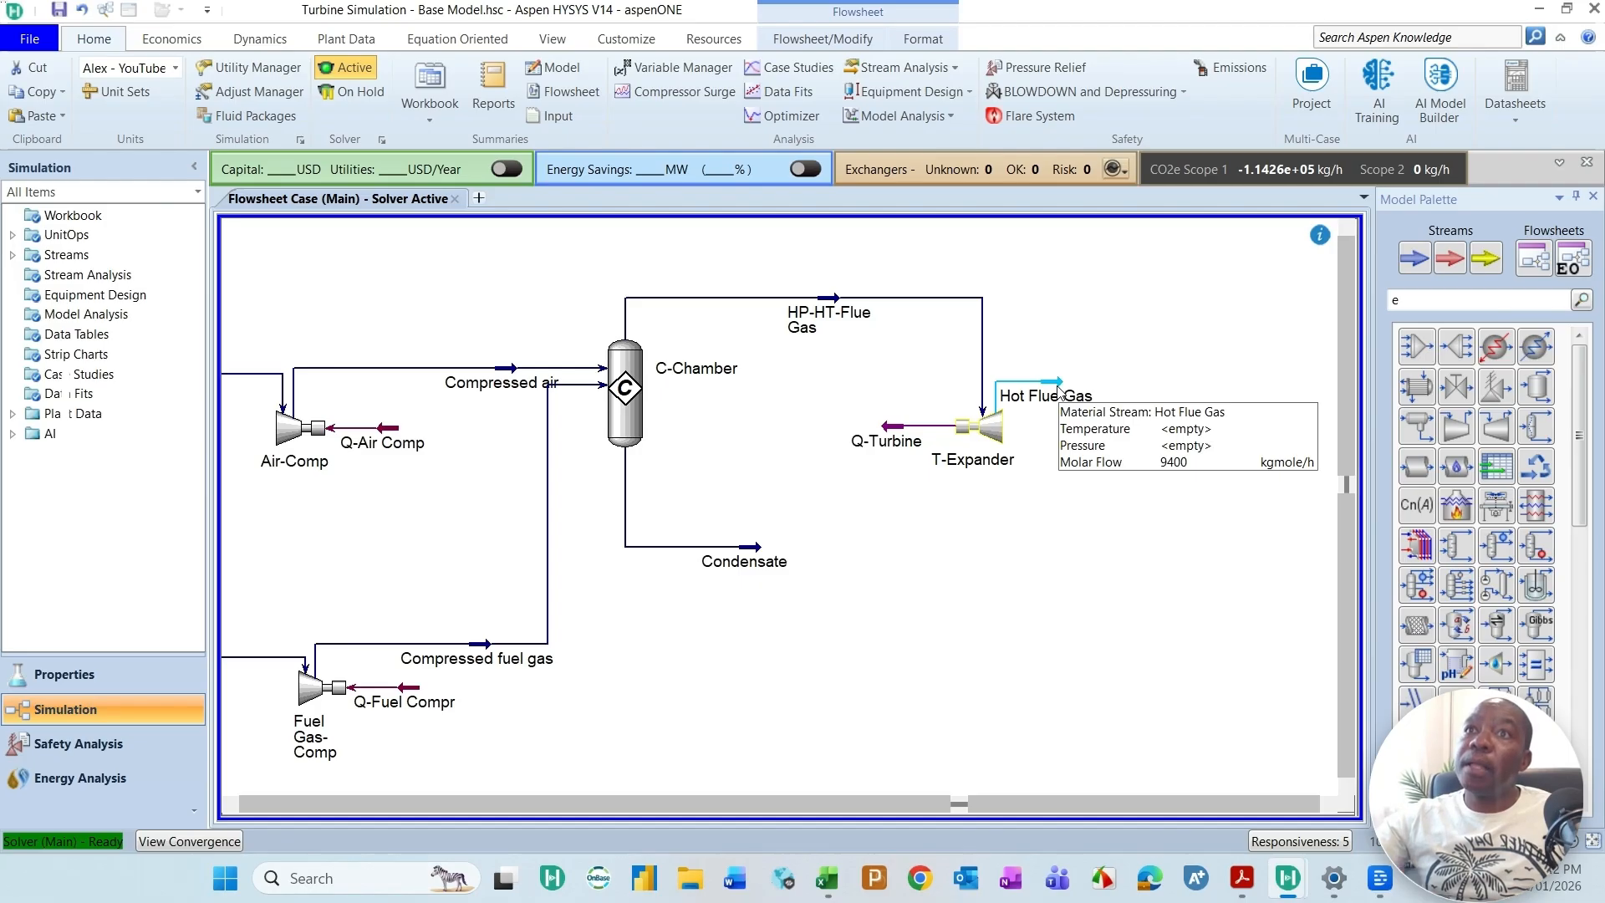
left_click(992, 429)
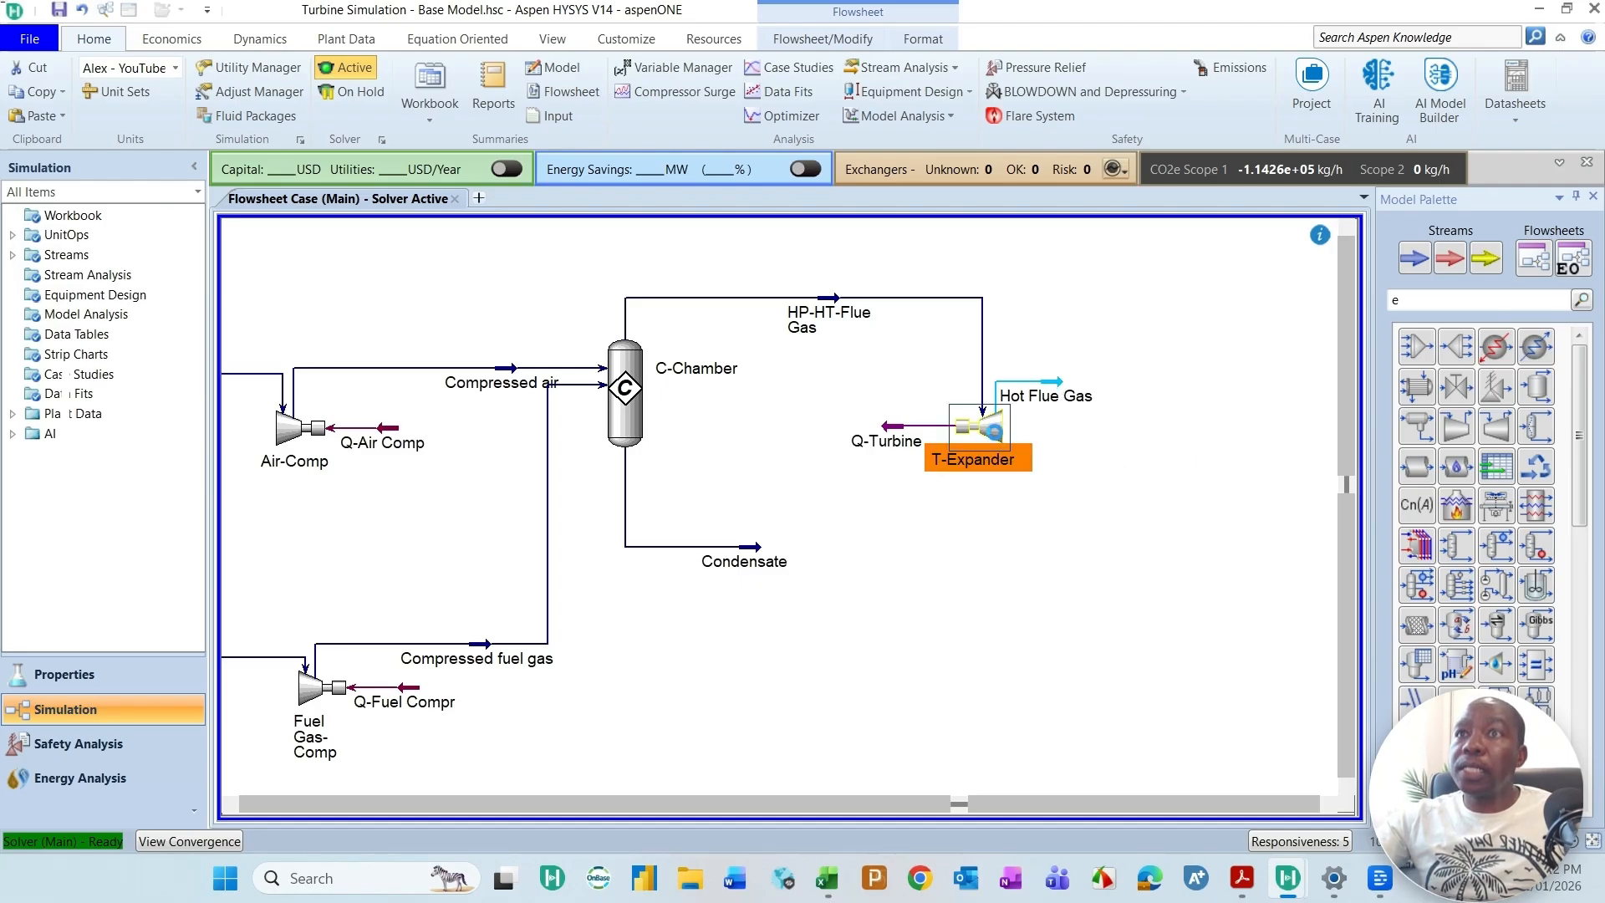
double_click(991, 429)
left_click_drag(934, 23, 927, 92)
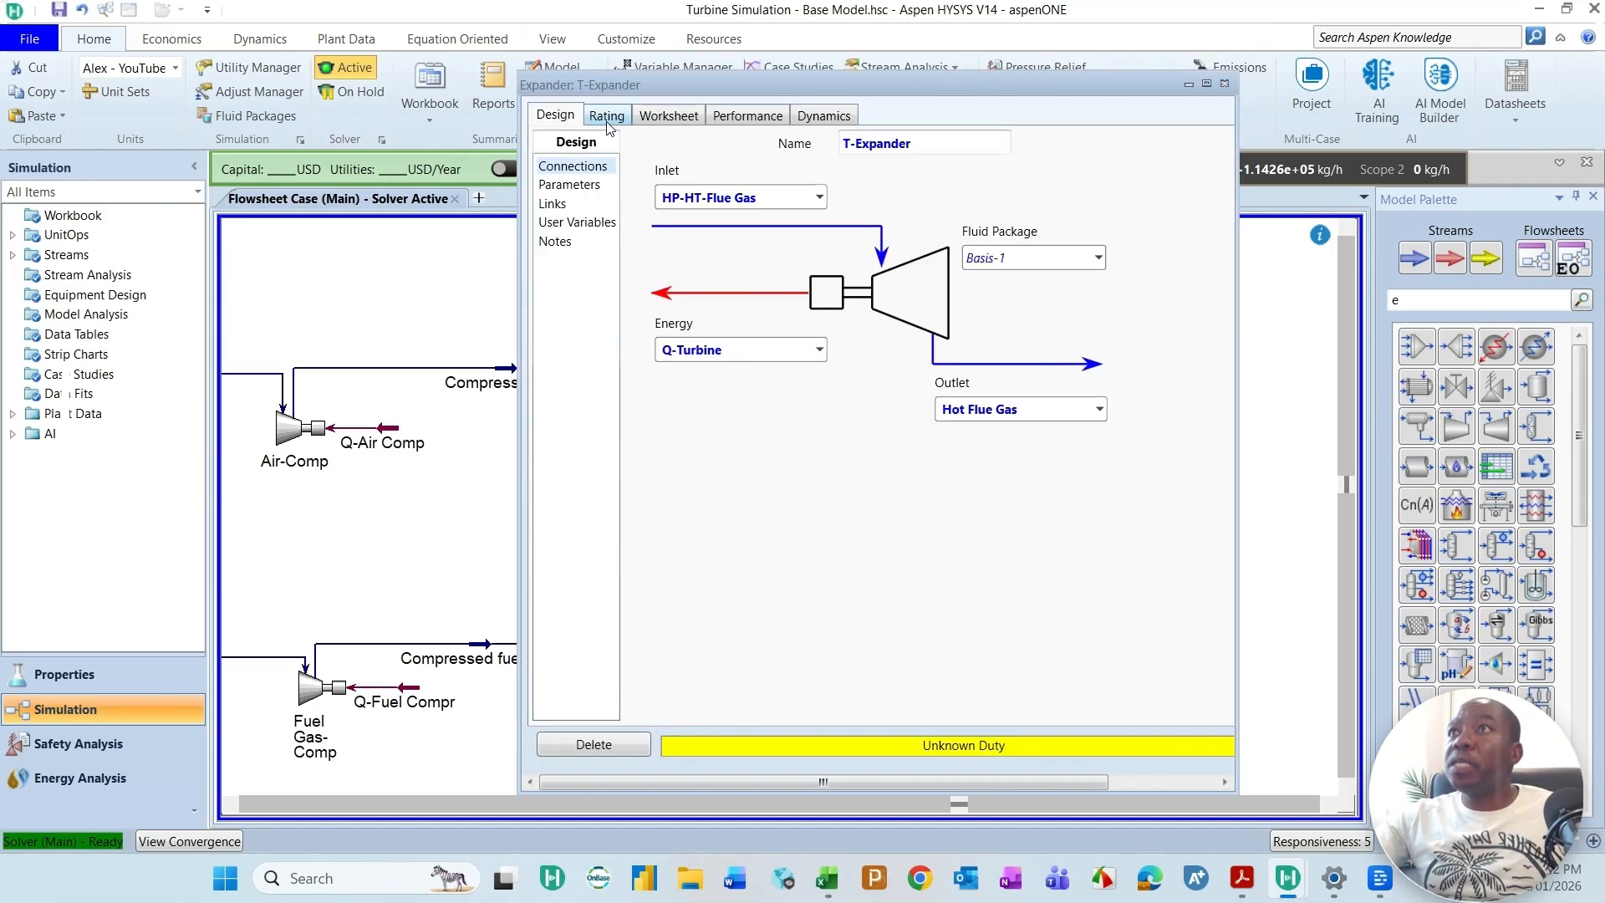
left_click(588, 185)
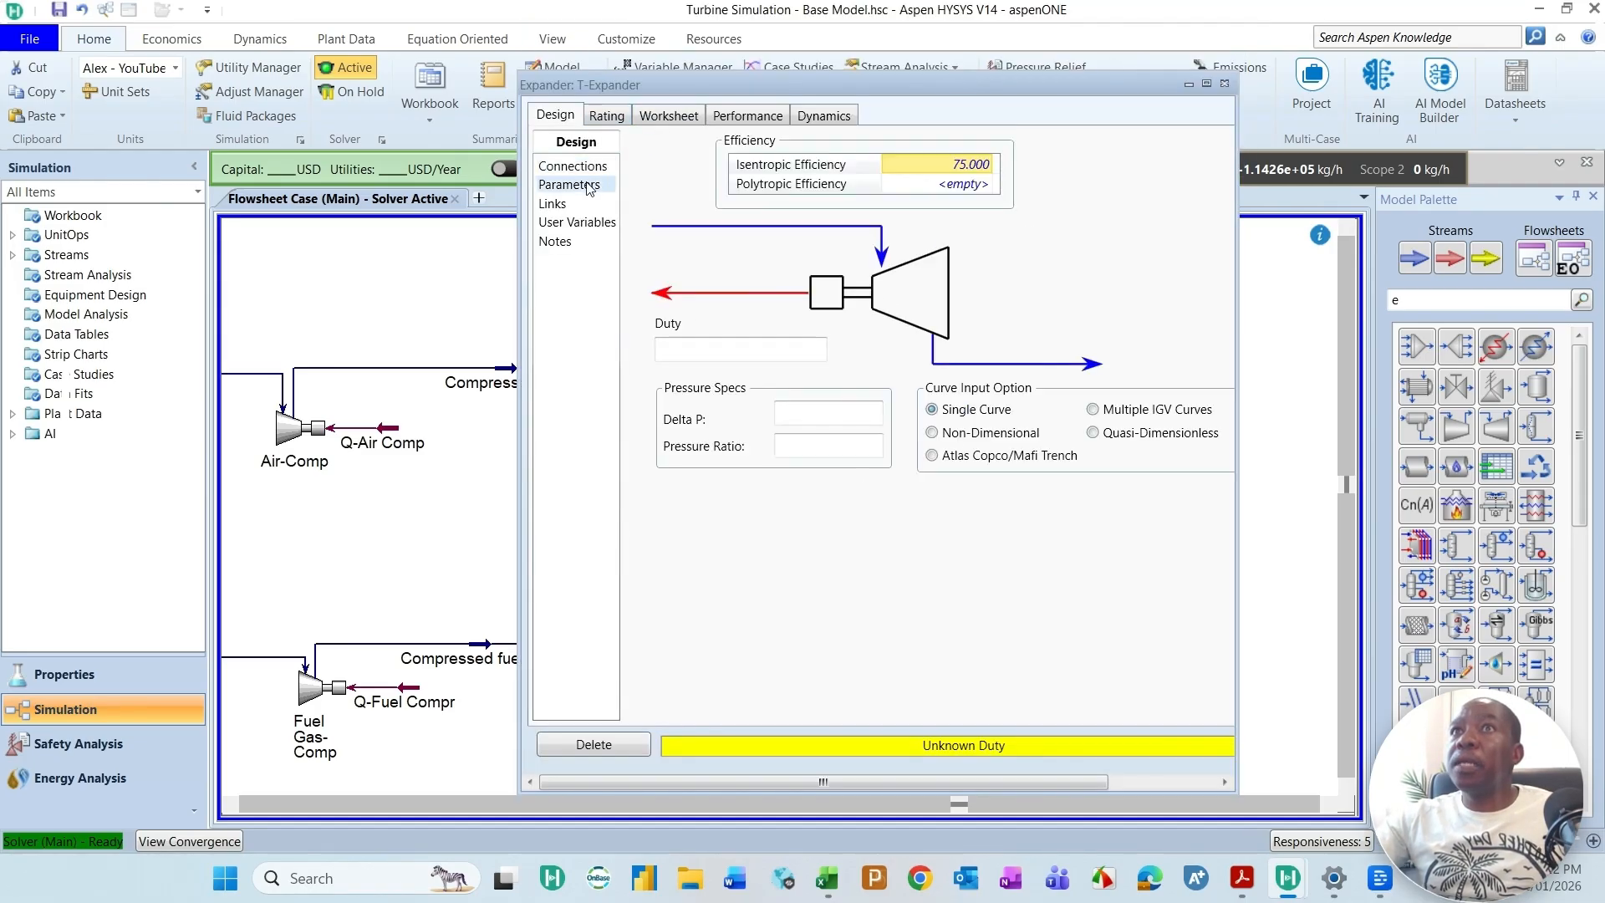
left_click(976, 166)
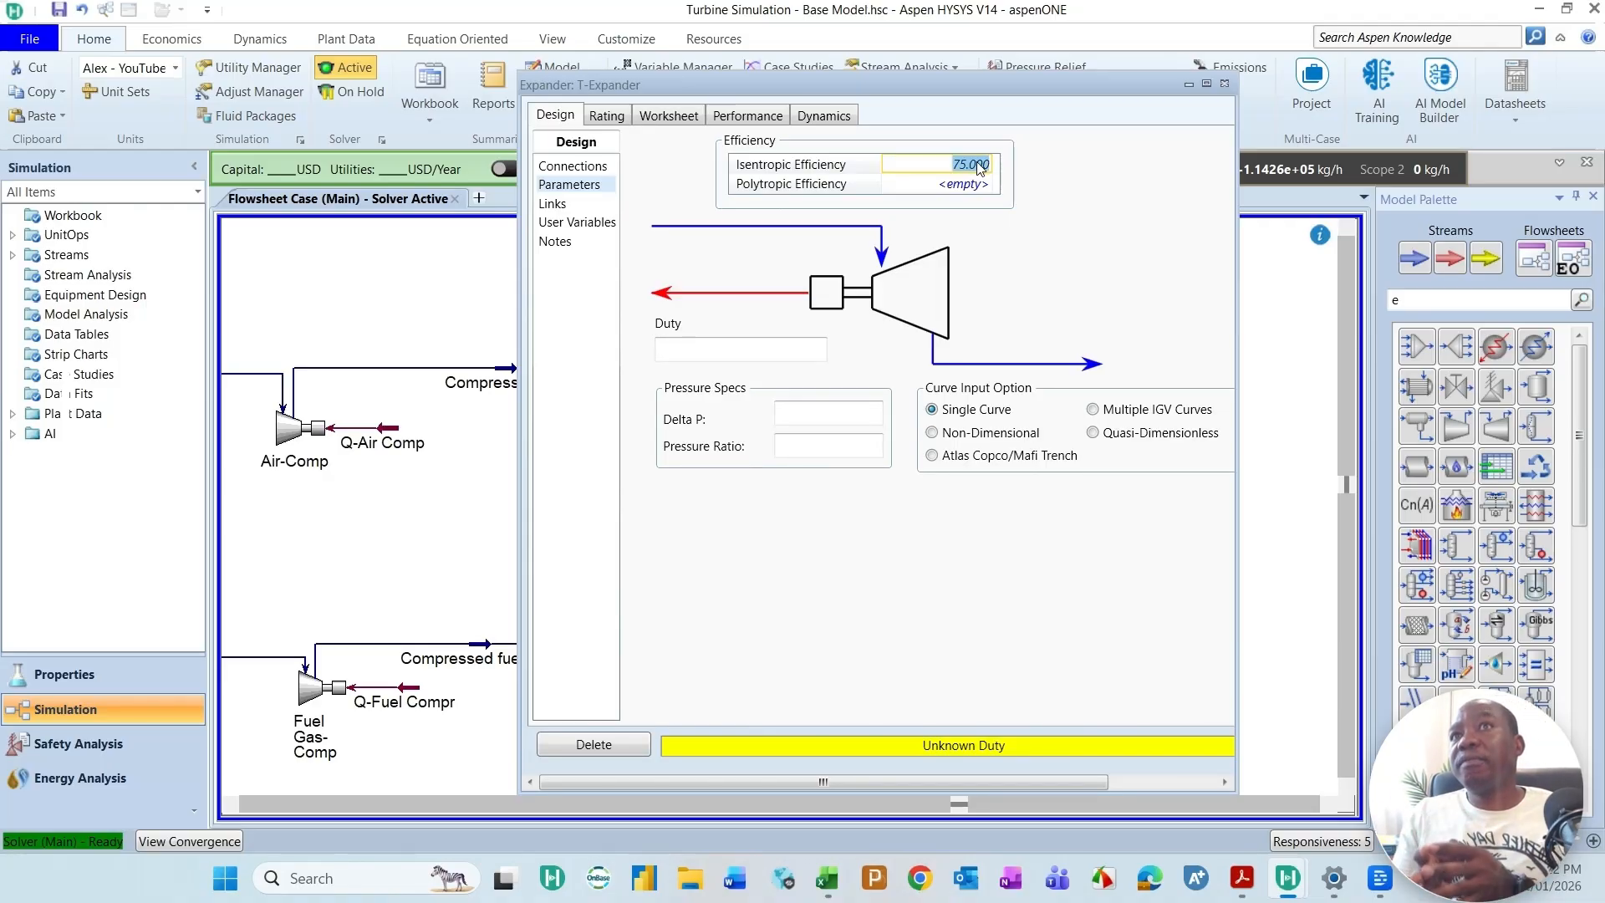
type("85")
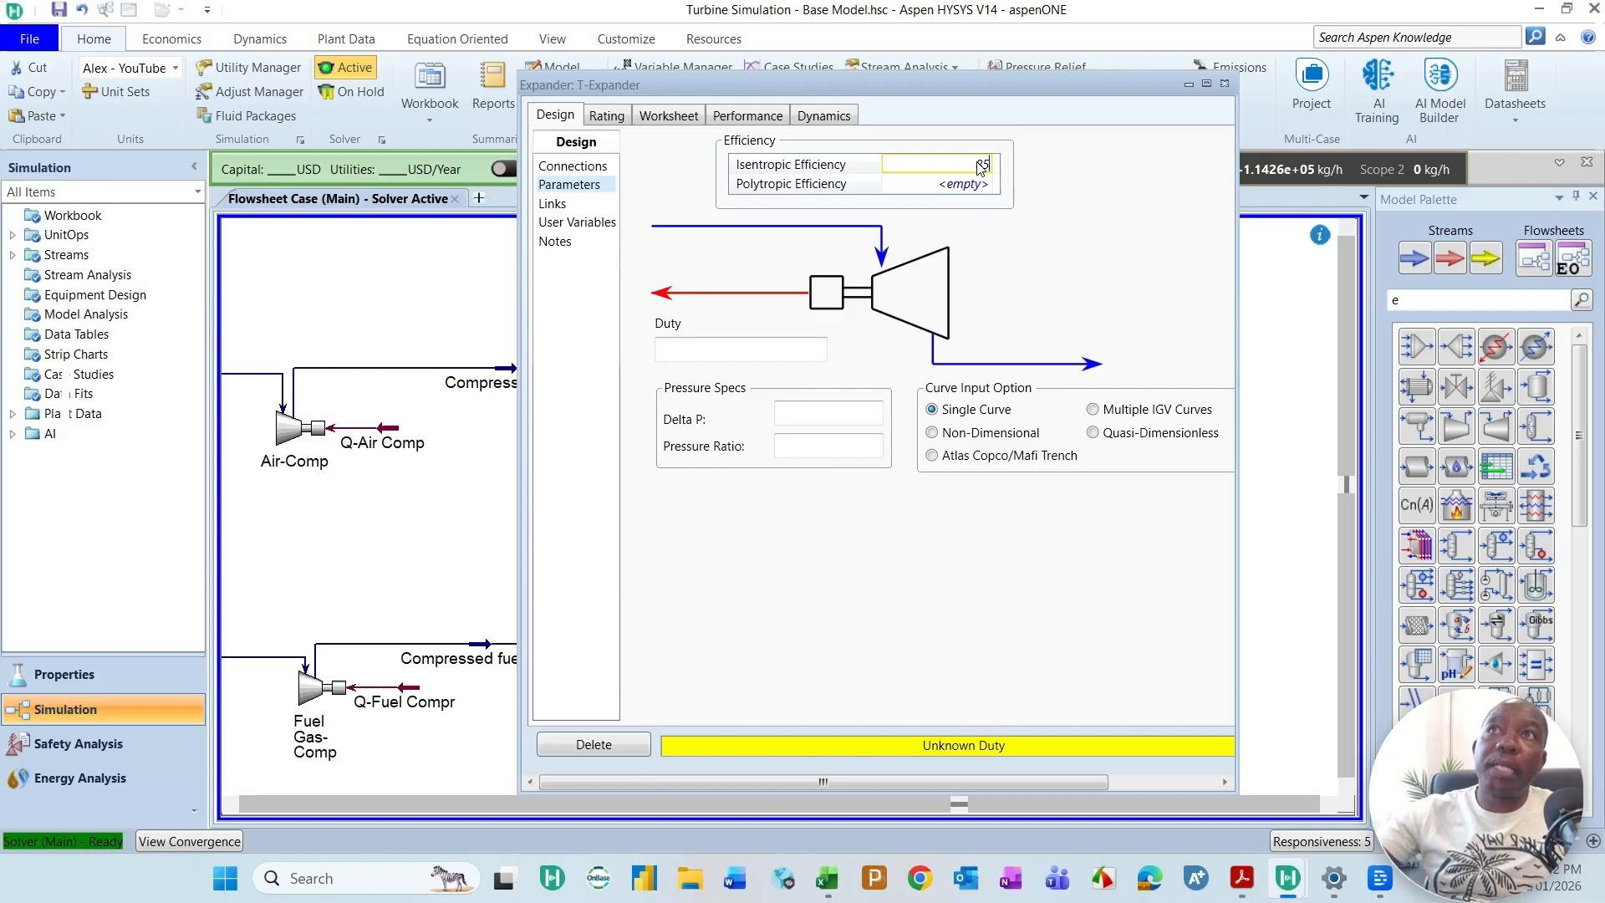
key("Return")
left_click_drag(967, 81, 956, 64)
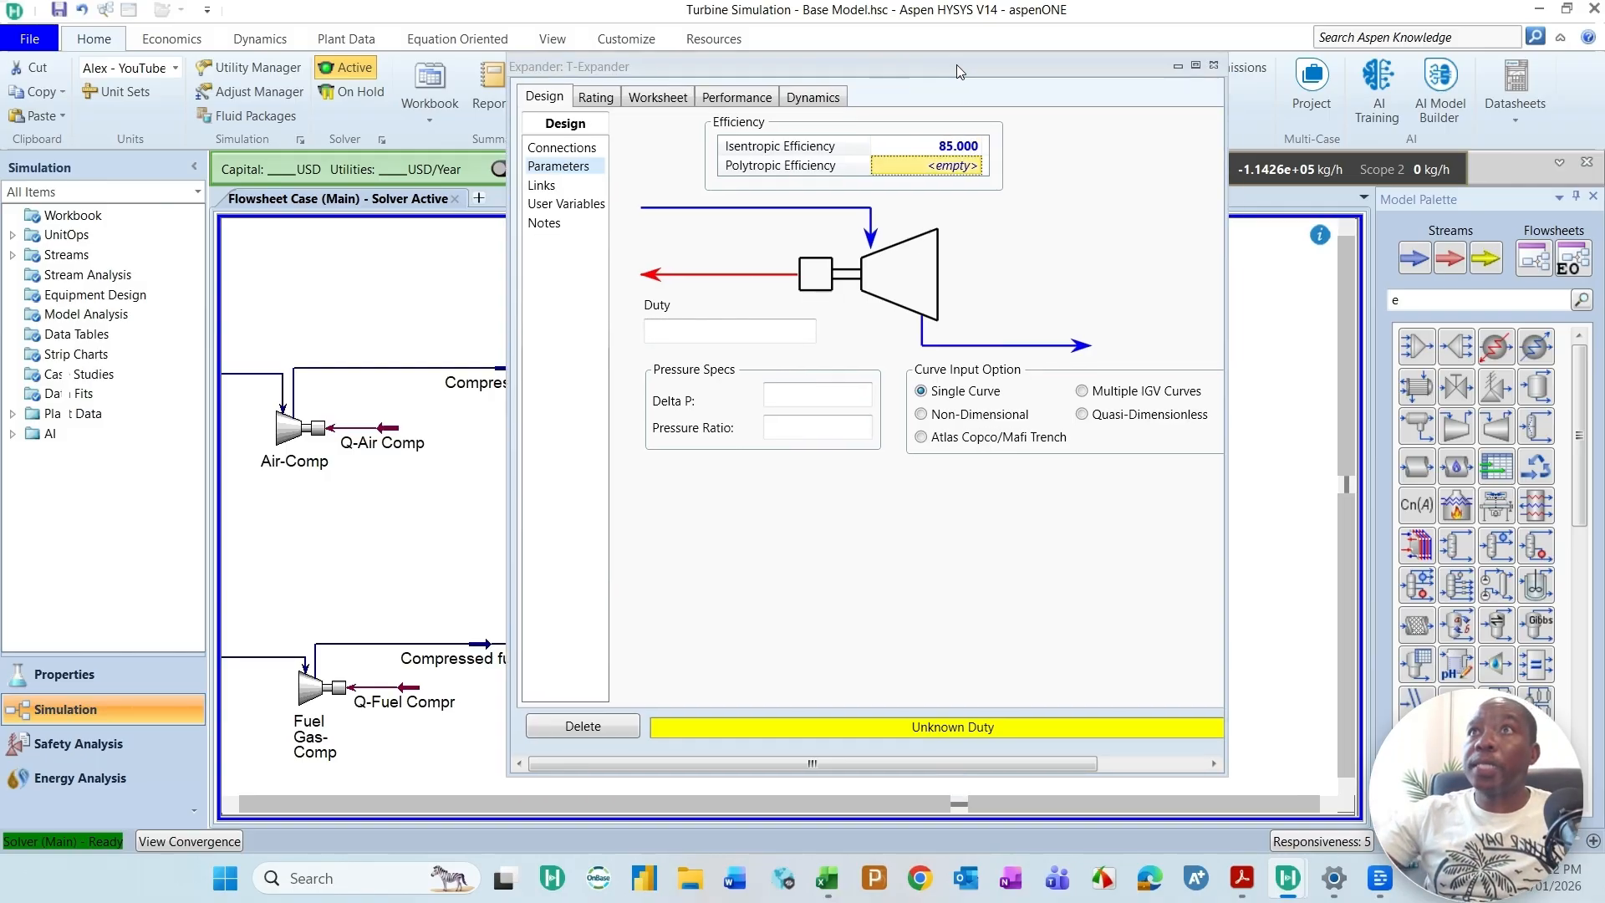
left_click(1213, 65)
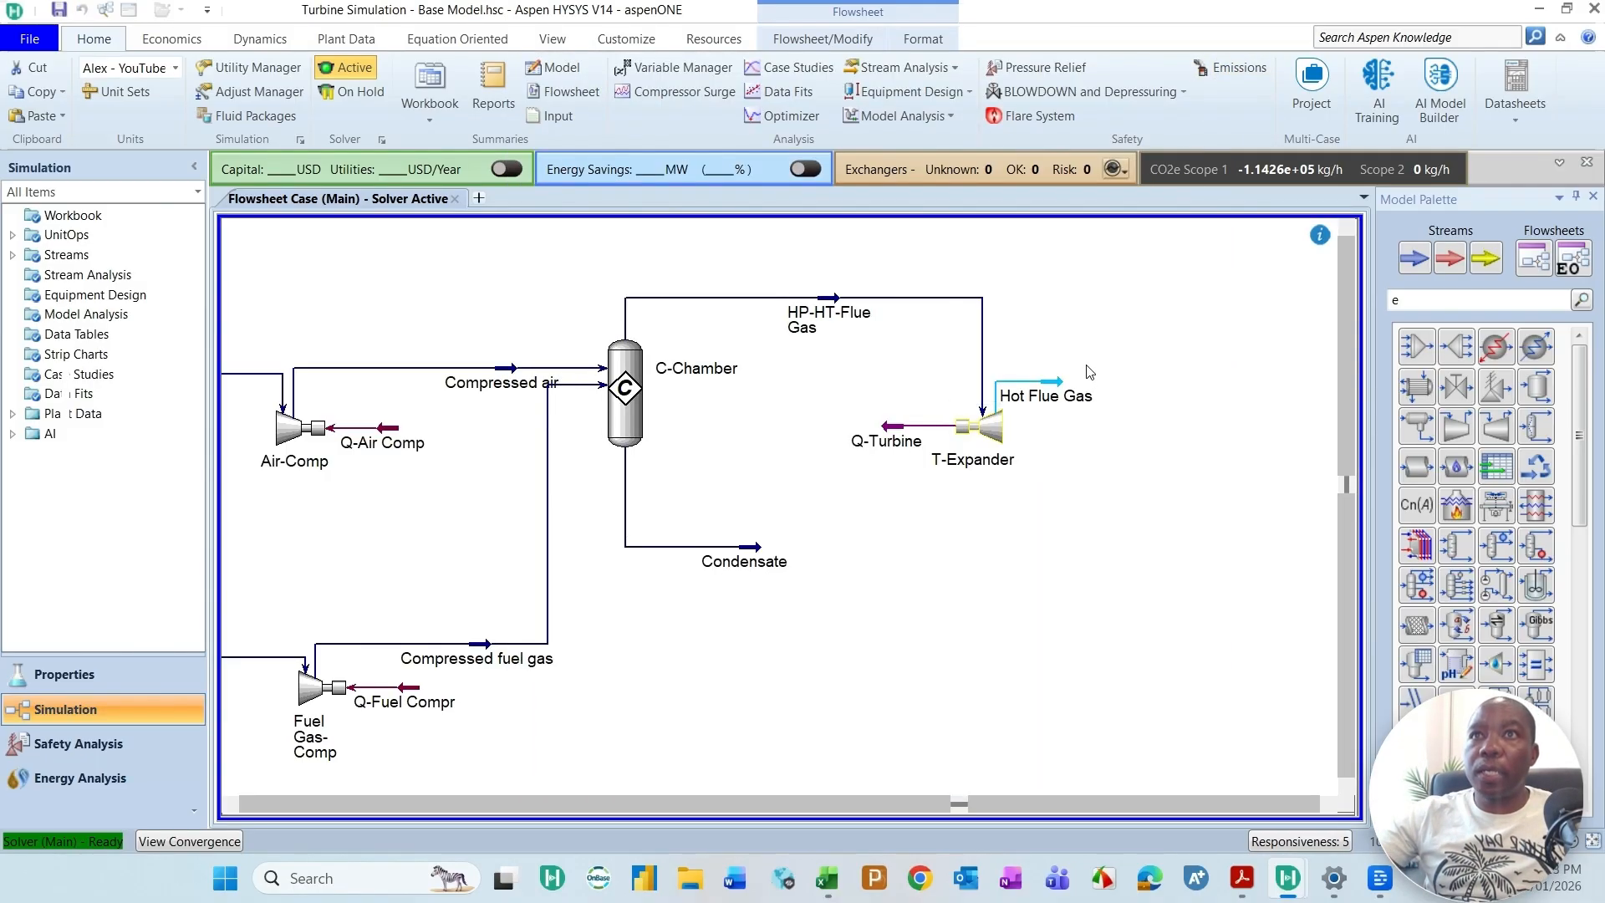
mouse_move(1060, 386)
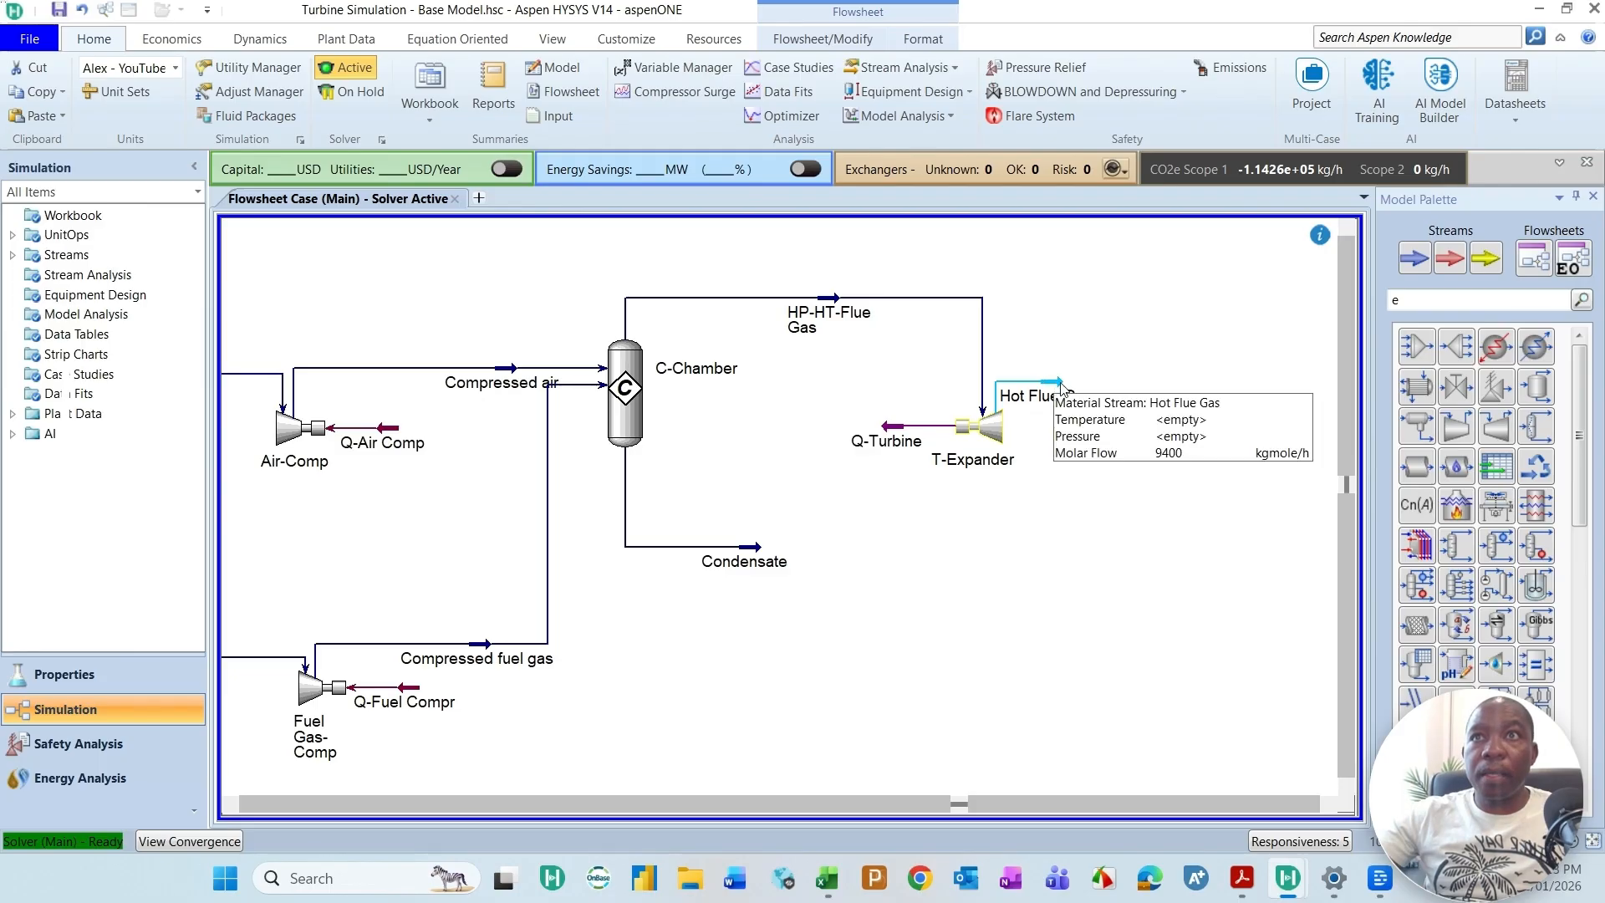
left_click(1060, 387)
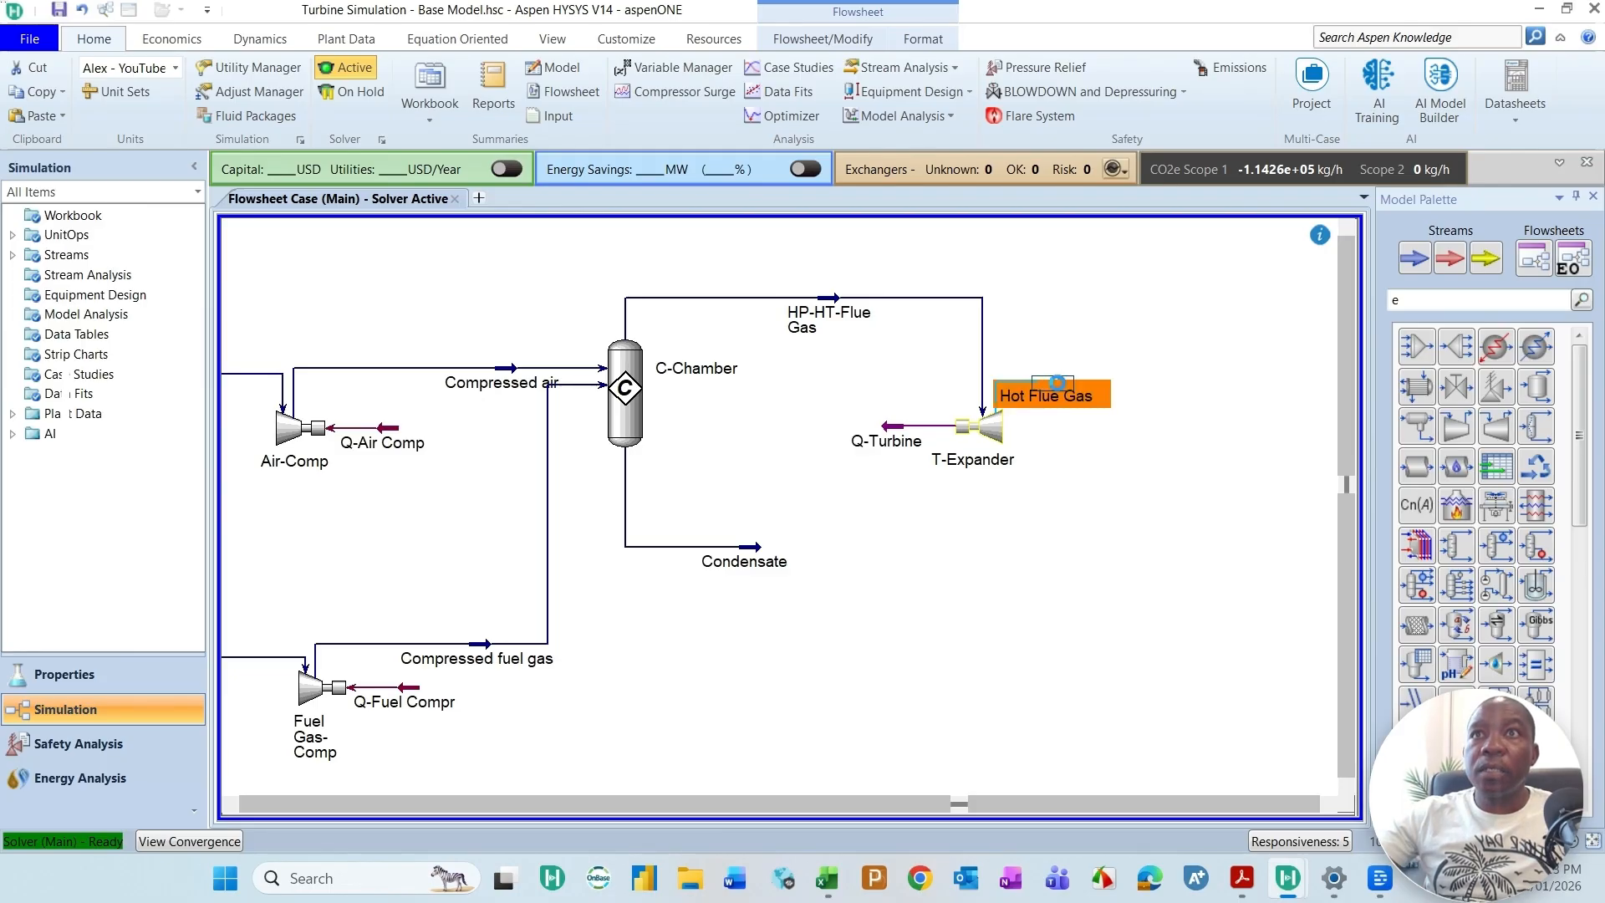
double_click(1060, 388)
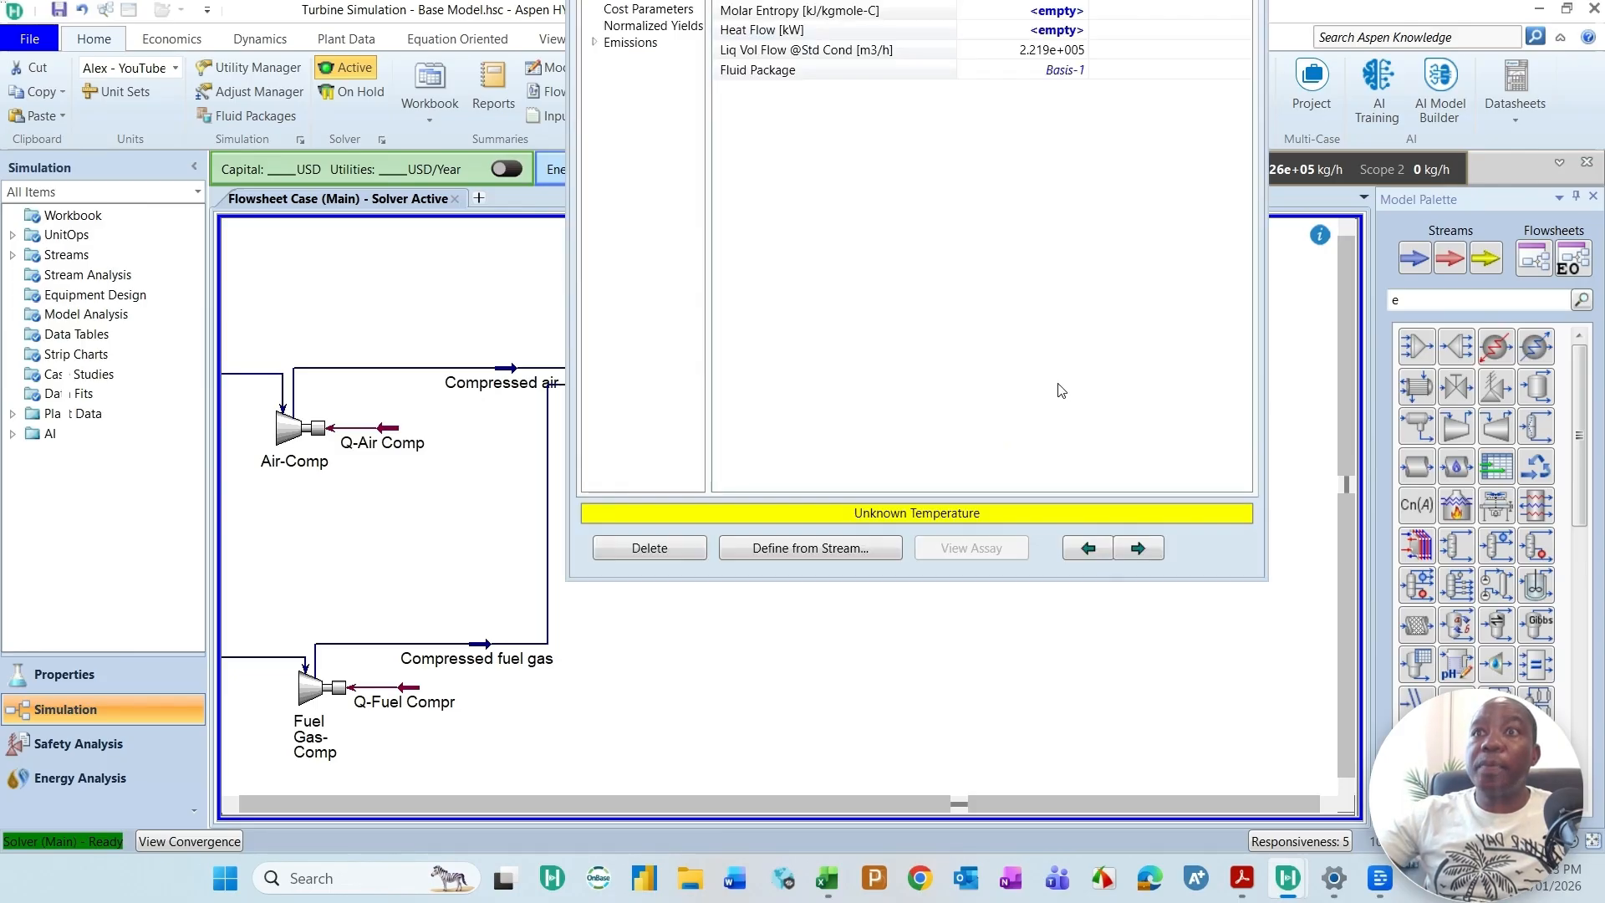
double_click(909, 608)
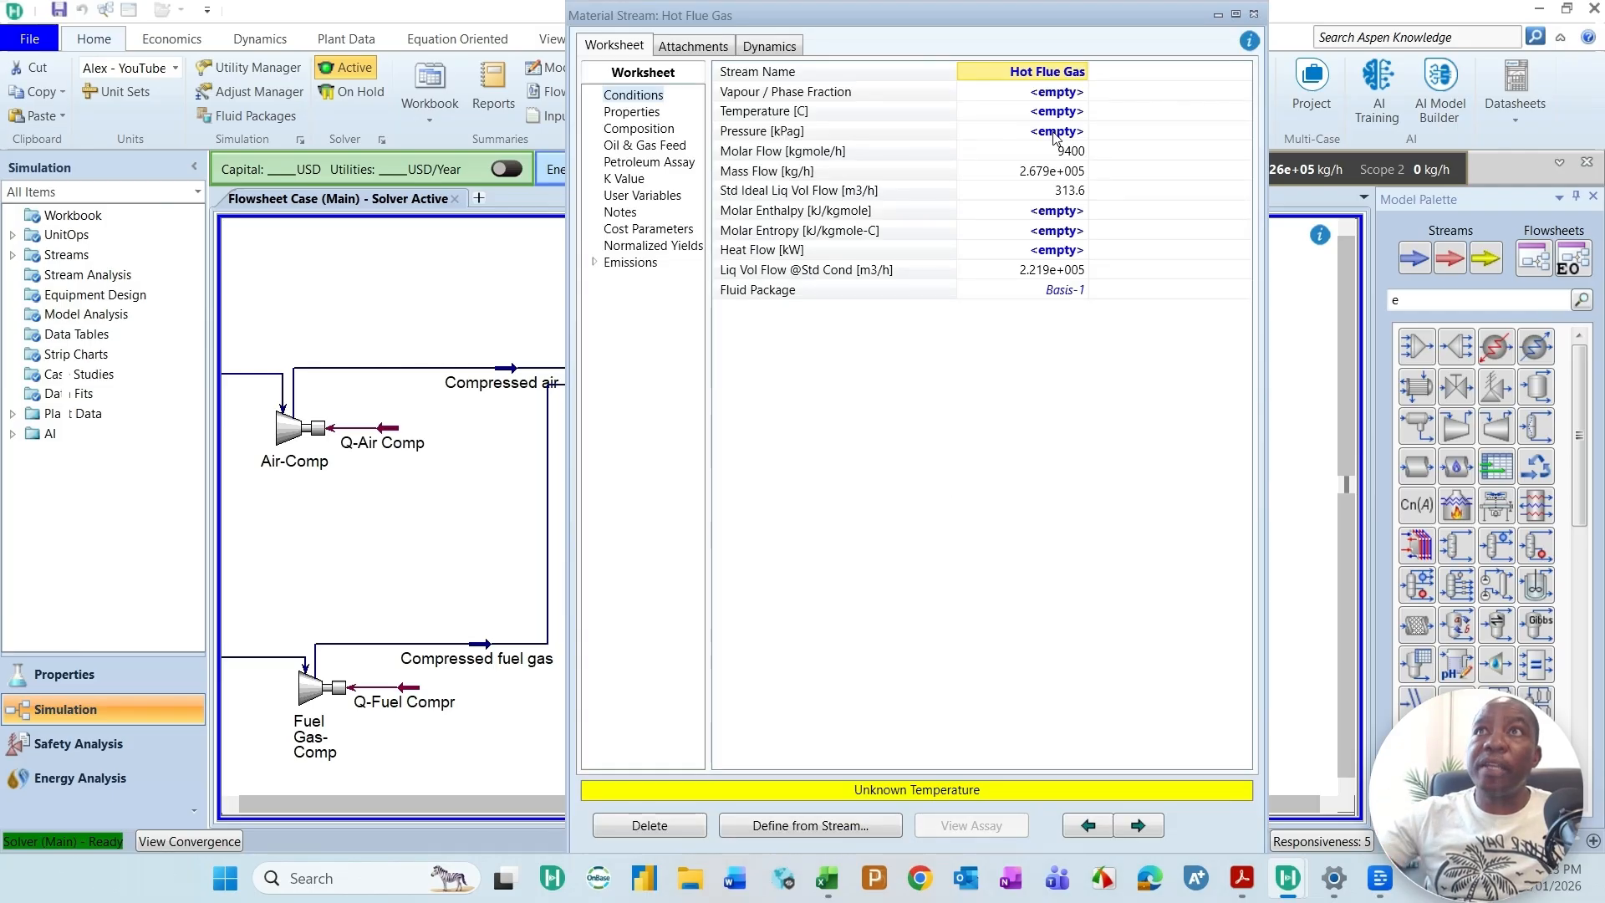
left_click(1055, 115)
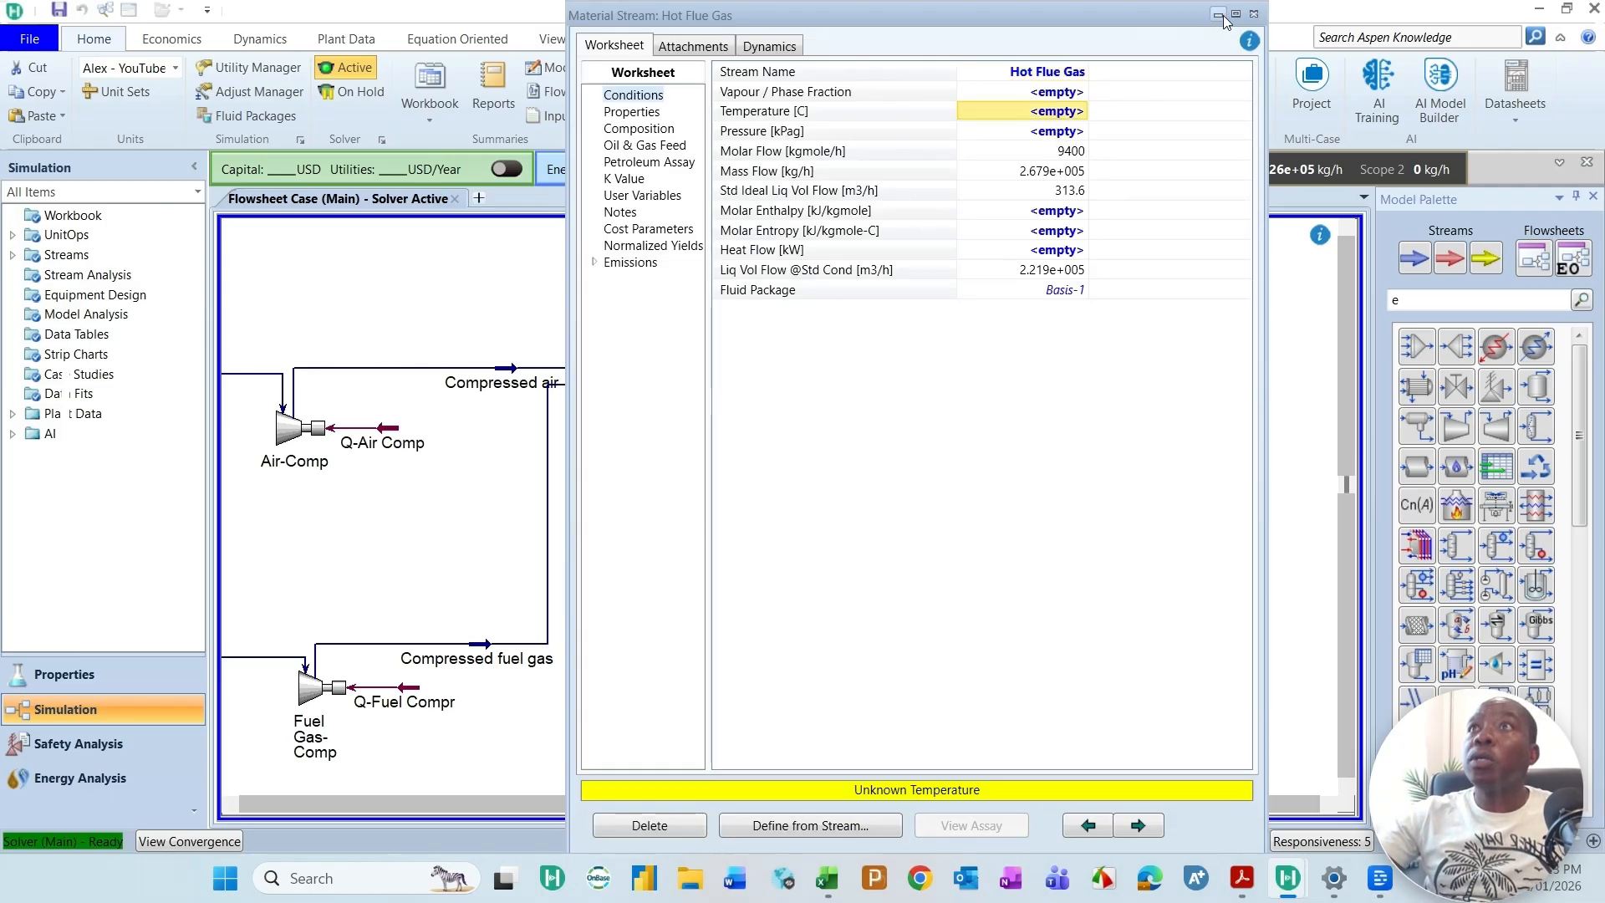
left_click(1253, 14)
Step: Set the Hot Flue Gas temperature to 460 °C in T-Expander's worksheet
double_click(990, 428)
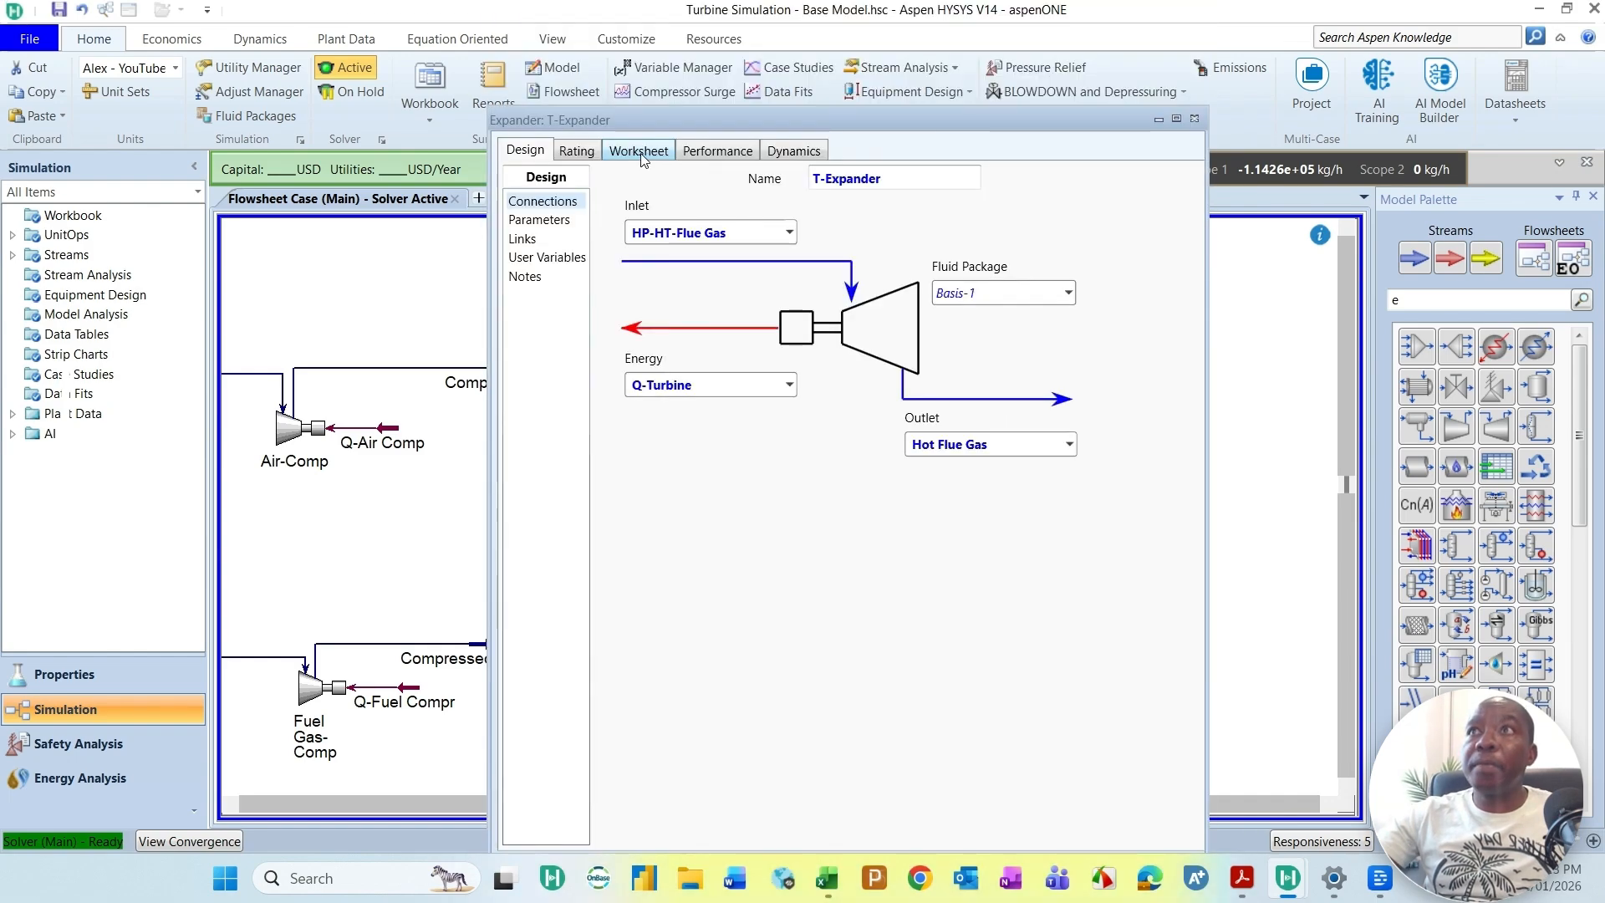
left_click(641, 153)
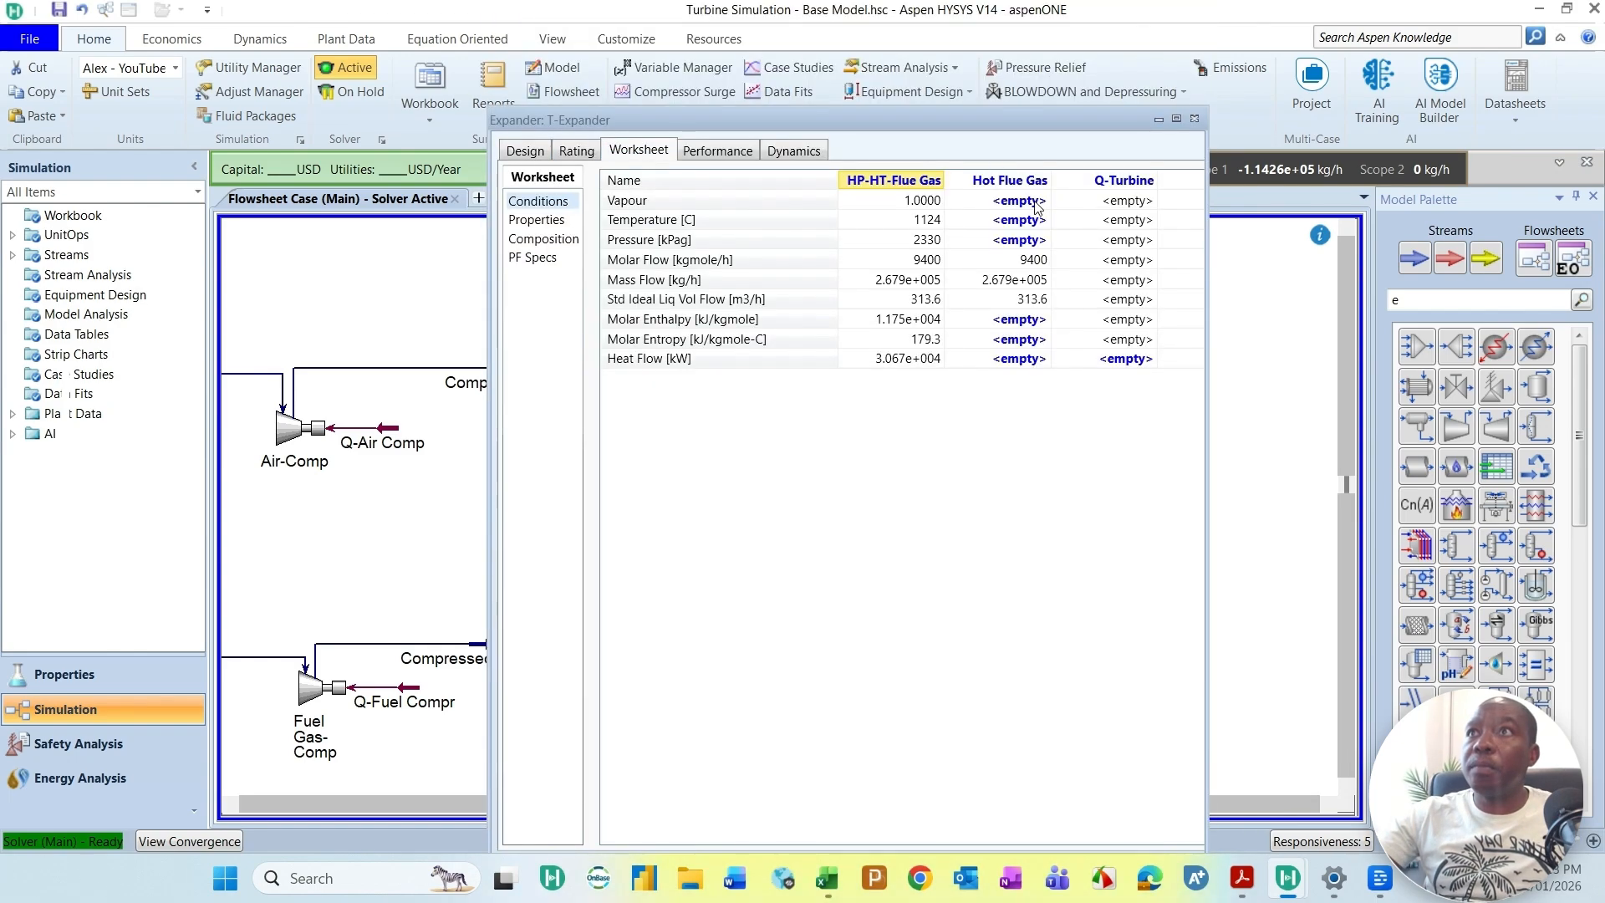
left_click(1011, 222)
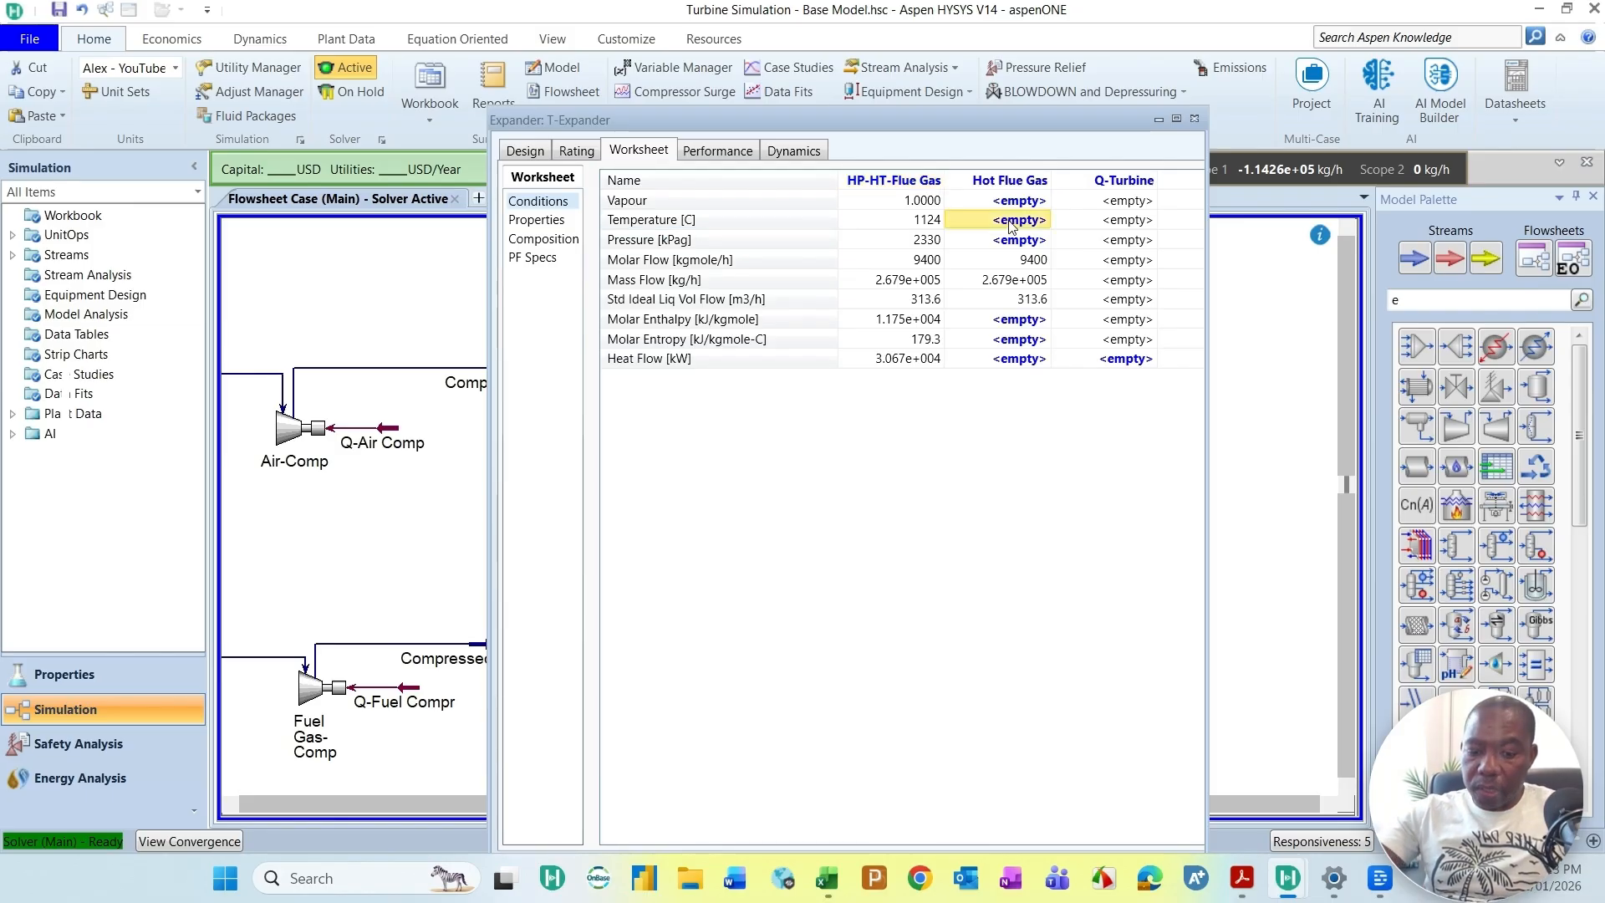
type("460")
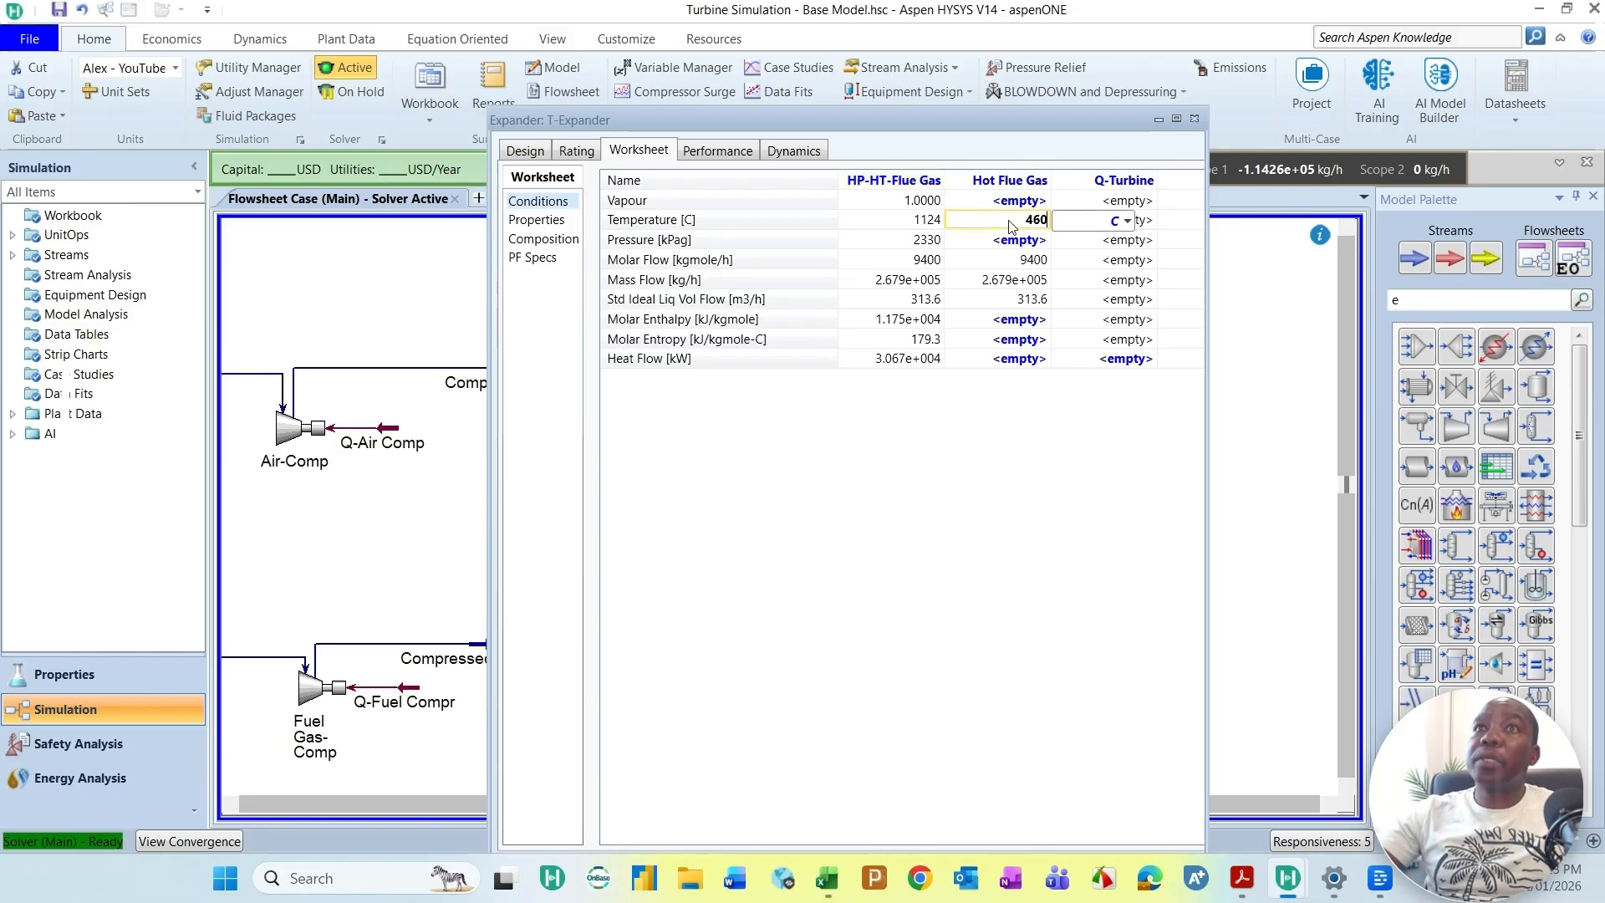
key("Return")
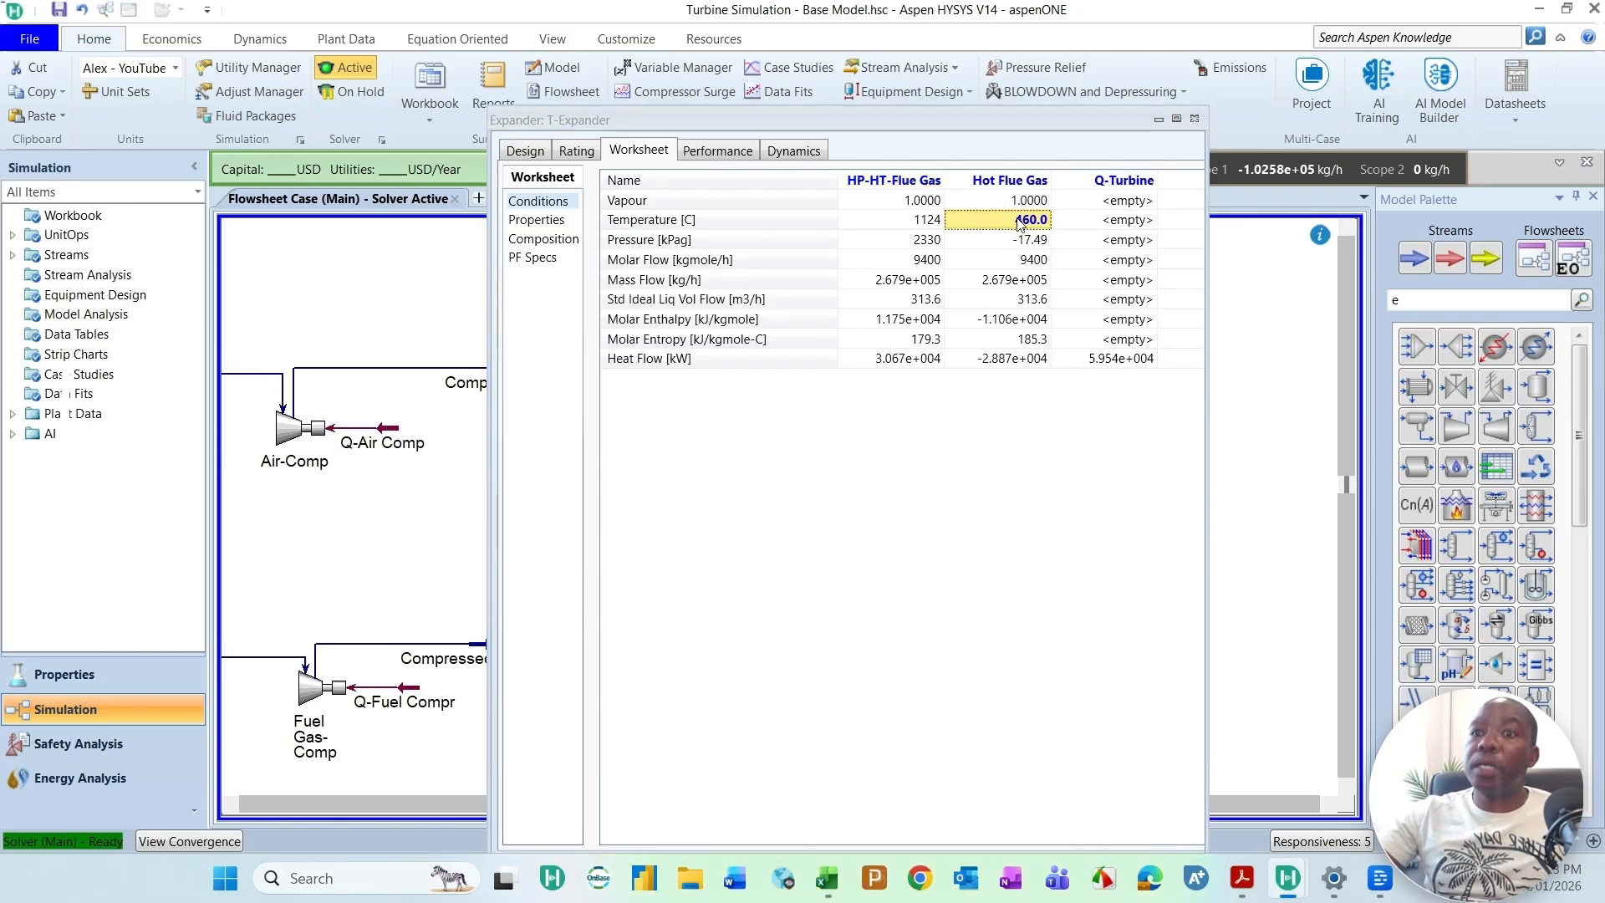
Step: Review T-Expander's worksheet conditions and its design parameters, including efficiency and duty, and close its property window
left_click_drag(964, 124, 976, 312)
left_click_drag(978, 314, 976, 312)
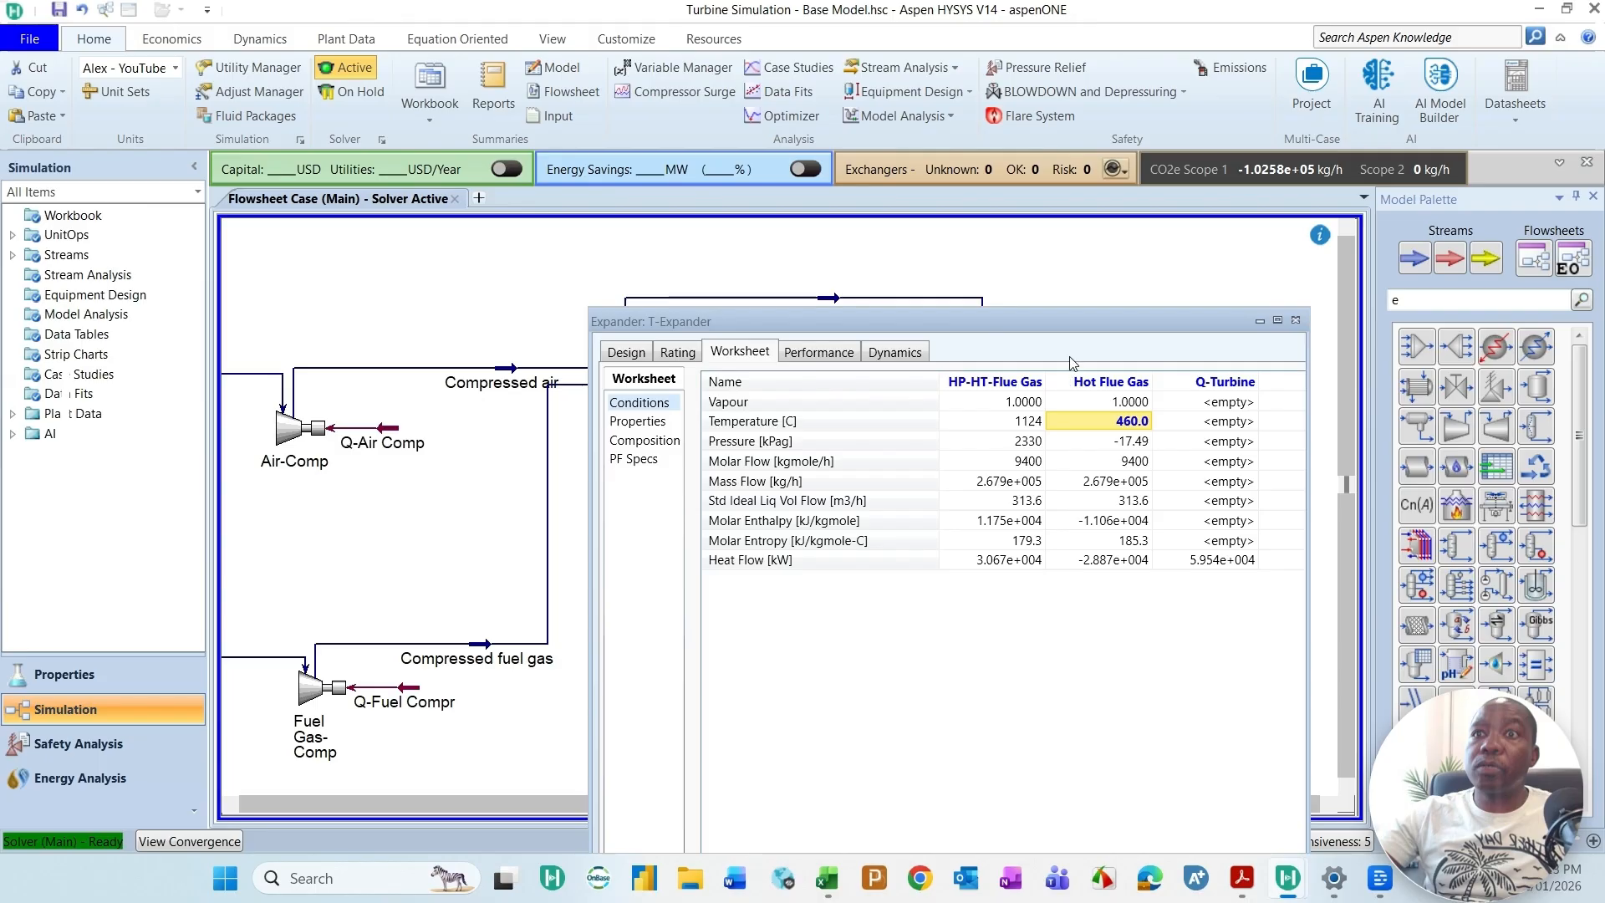
left_click_drag(1068, 320, 1020, 195)
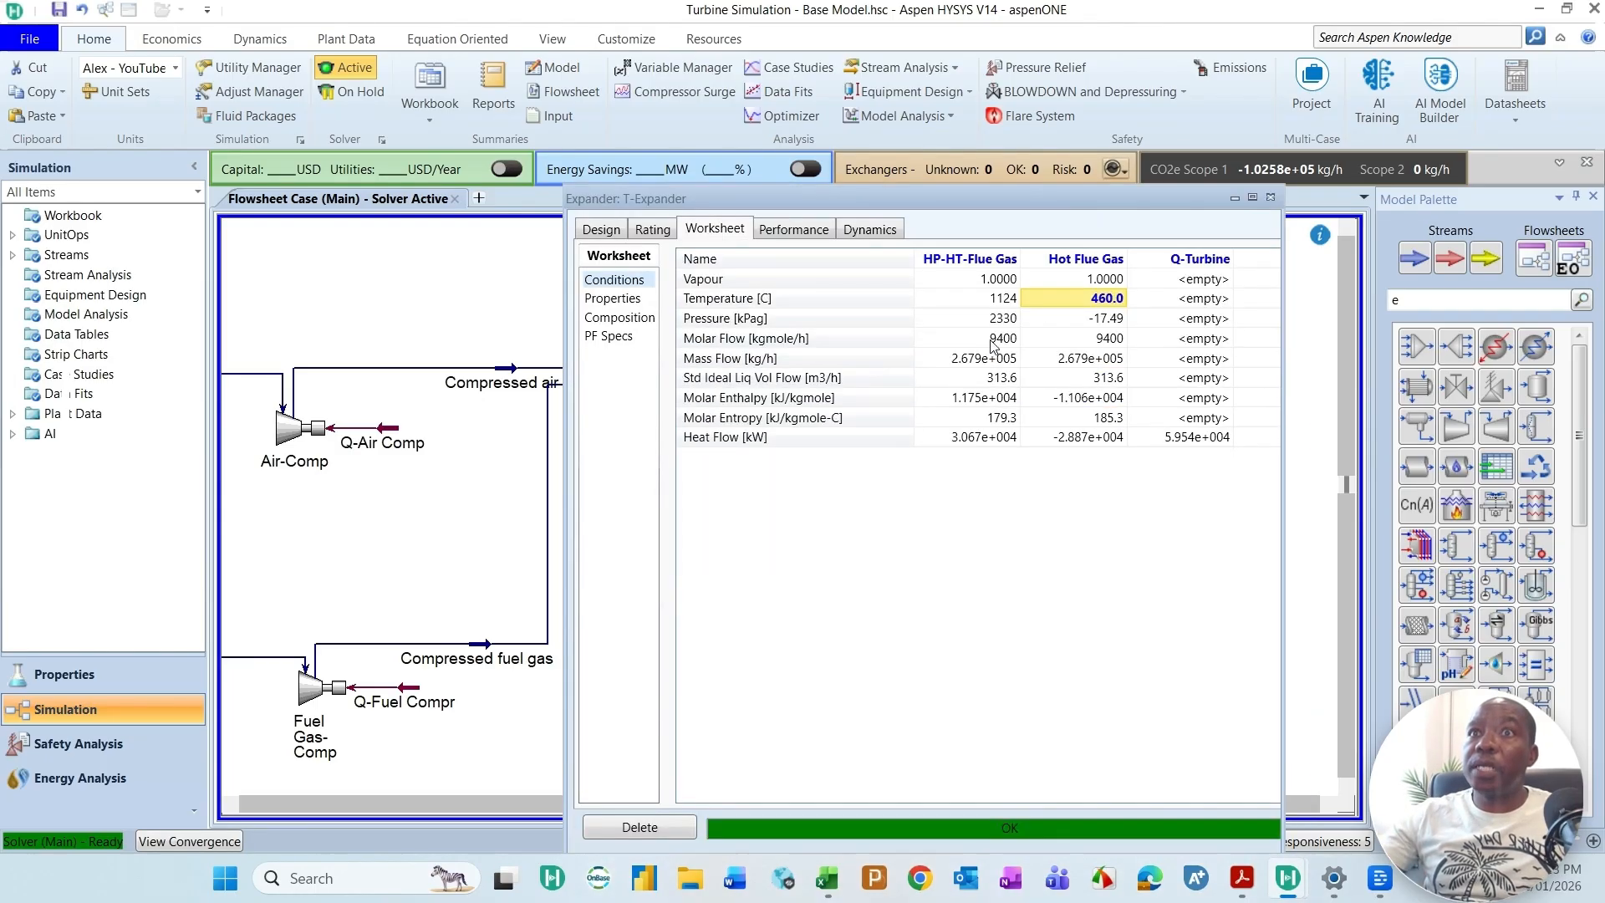
left_click(600, 229)
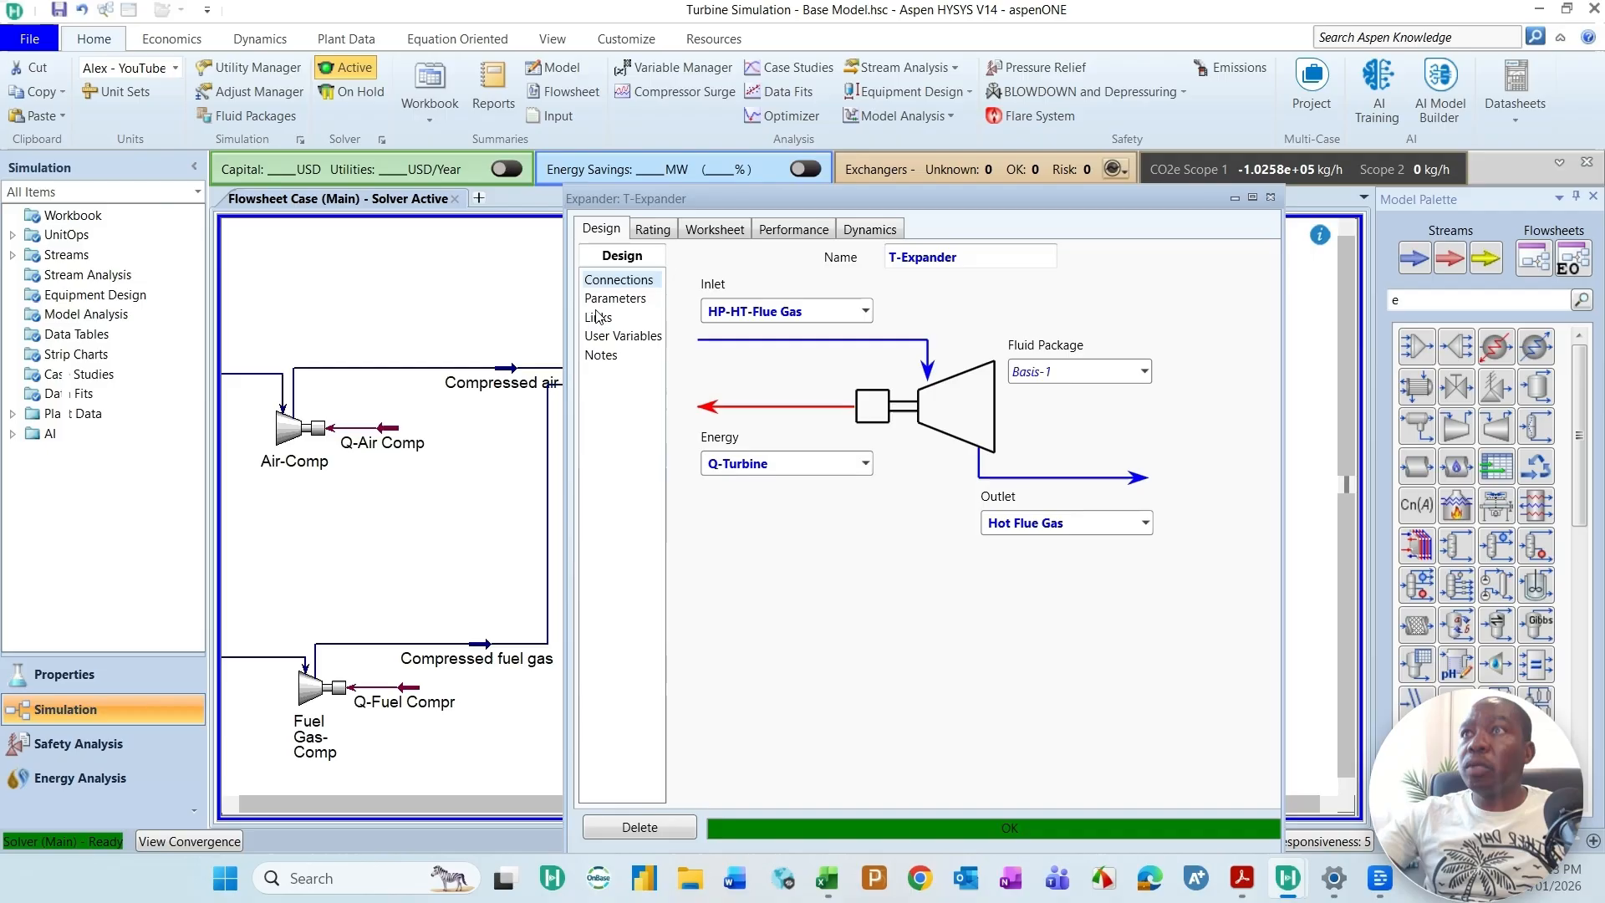
left_click(632, 301)
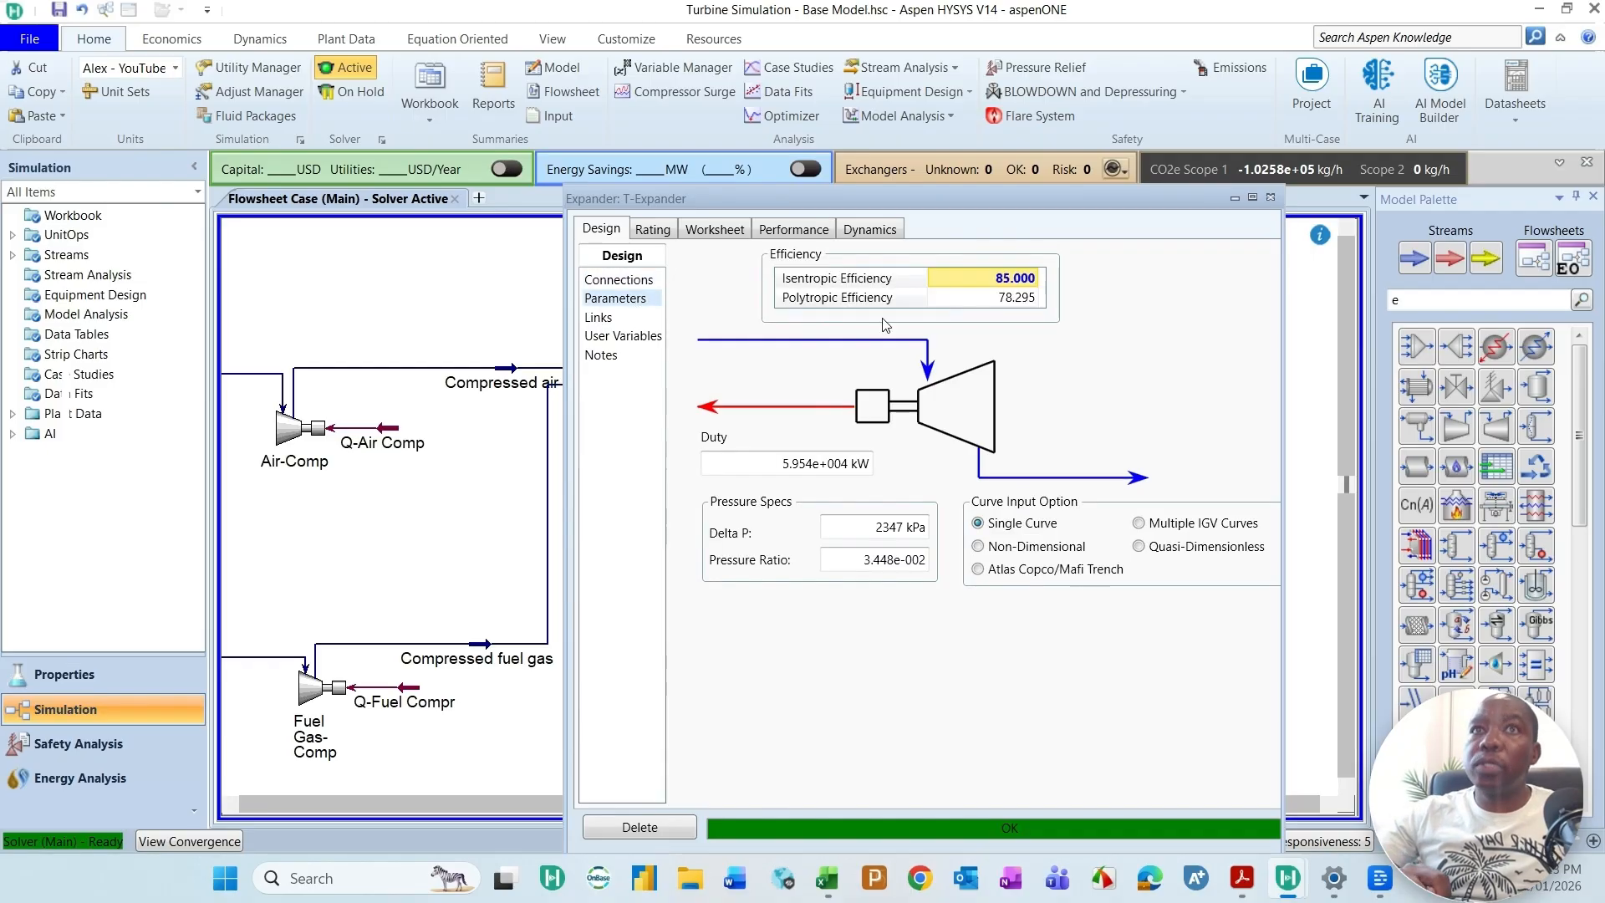
left_click(1270, 197)
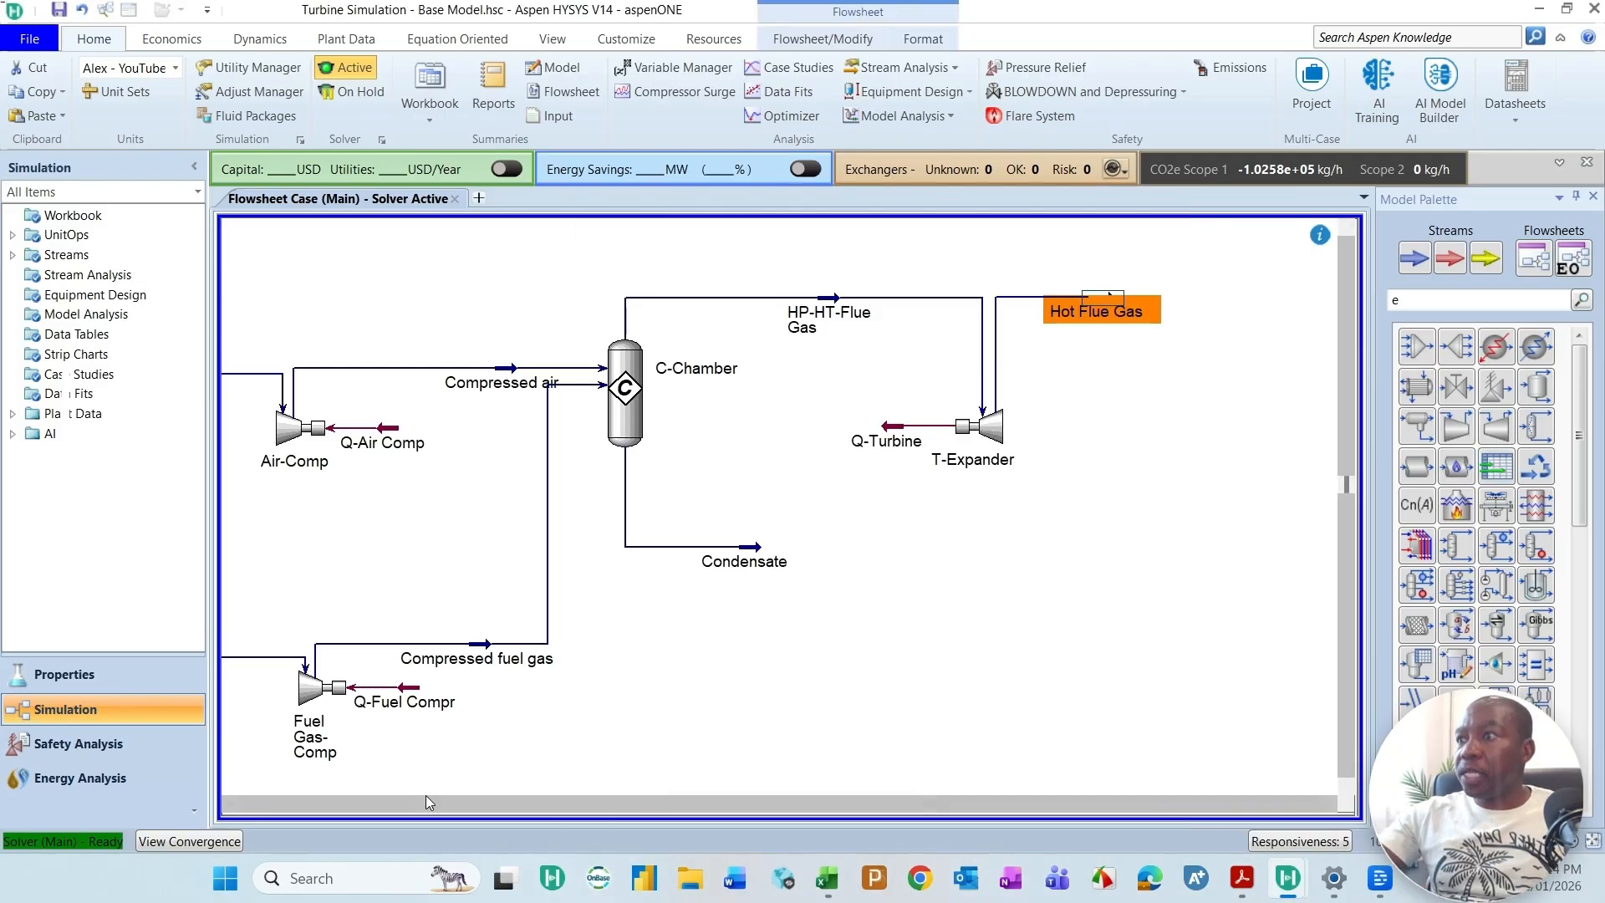
Step: Check the power of the energy streams Q-Turbine and Q-Air Comp on the flowsheet
left_click_drag(627, 801, 524, 801)
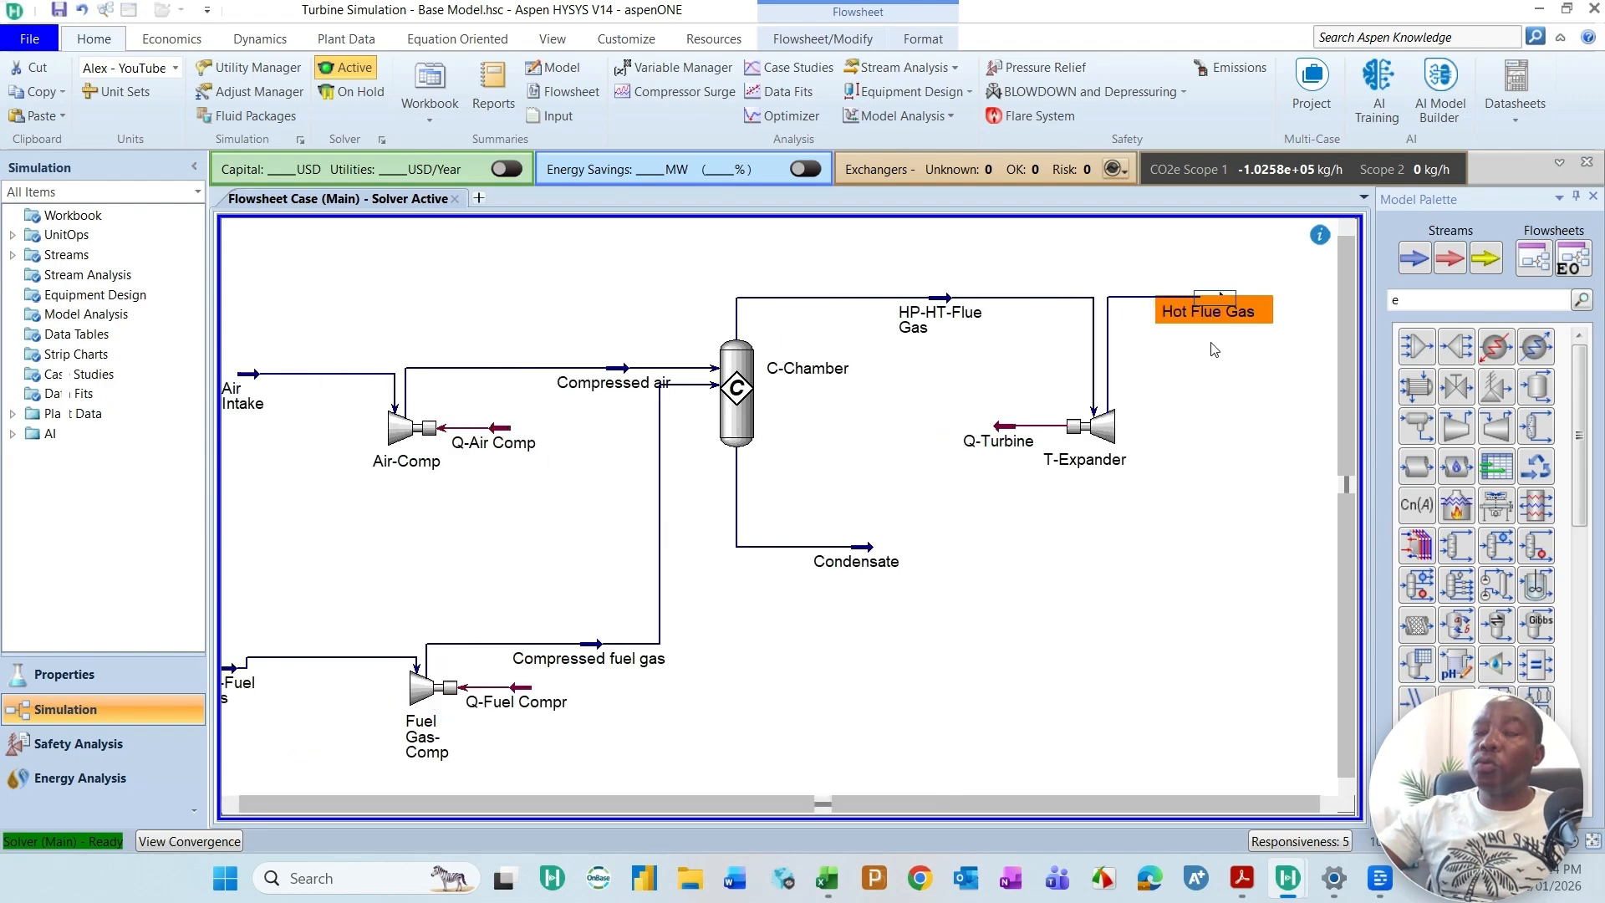
mouse_move(1002, 437)
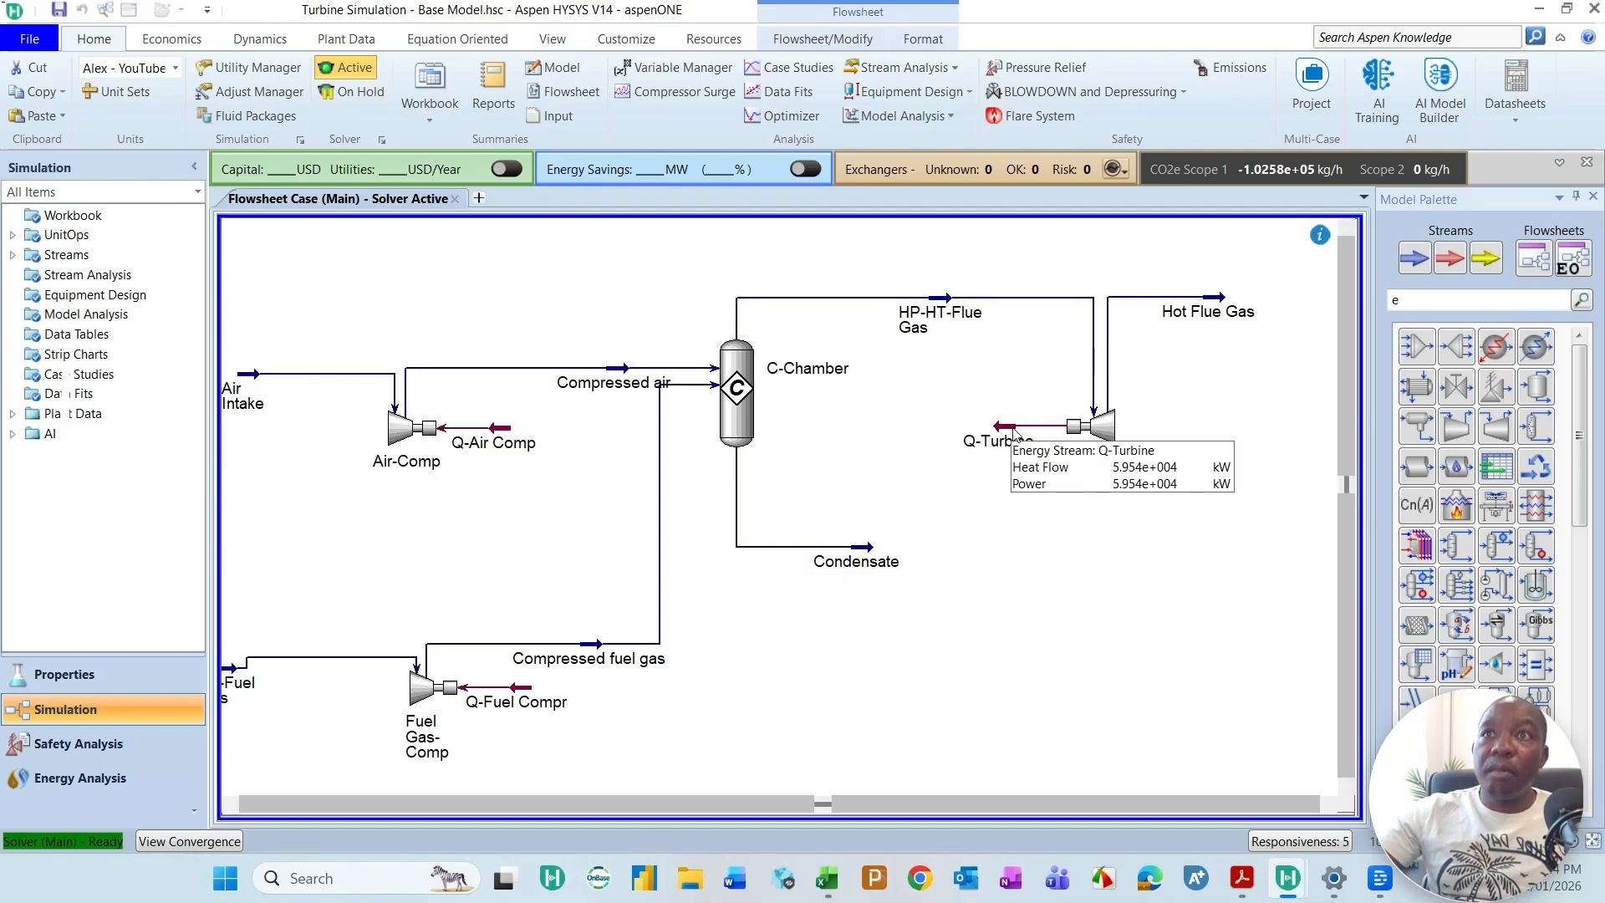
mouse_move(506, 434)
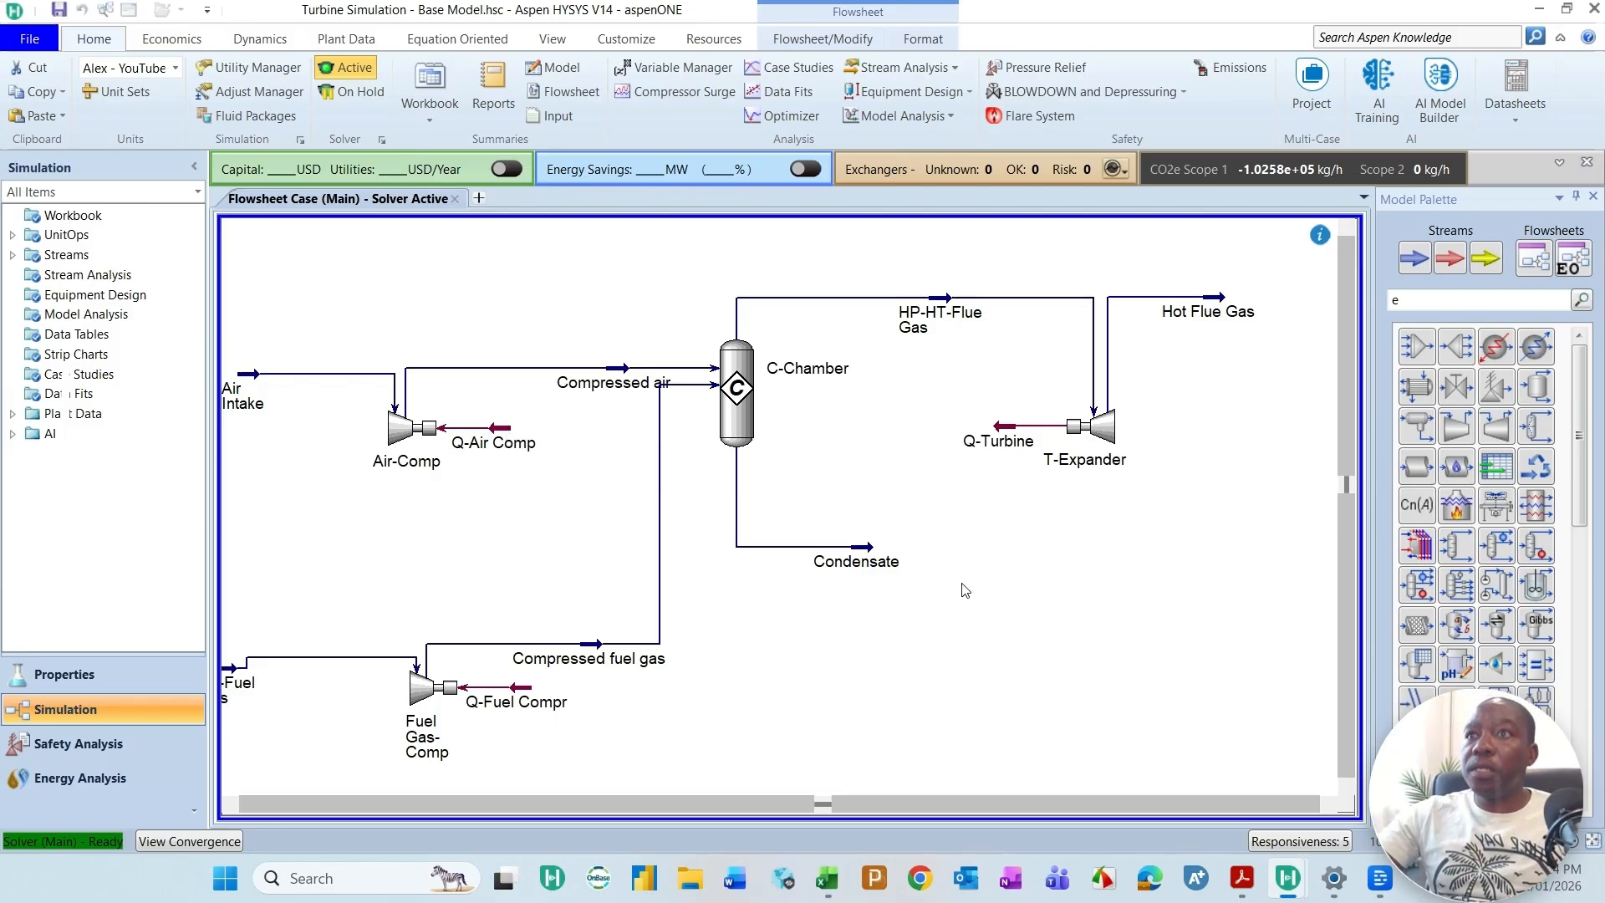
Step: Add a spreadsheet operation to the flowsheet below T-Expander and open its property window
scroll(962, 591, "down", 1)
left_click(1495, 465)
left_click(1022, 633)
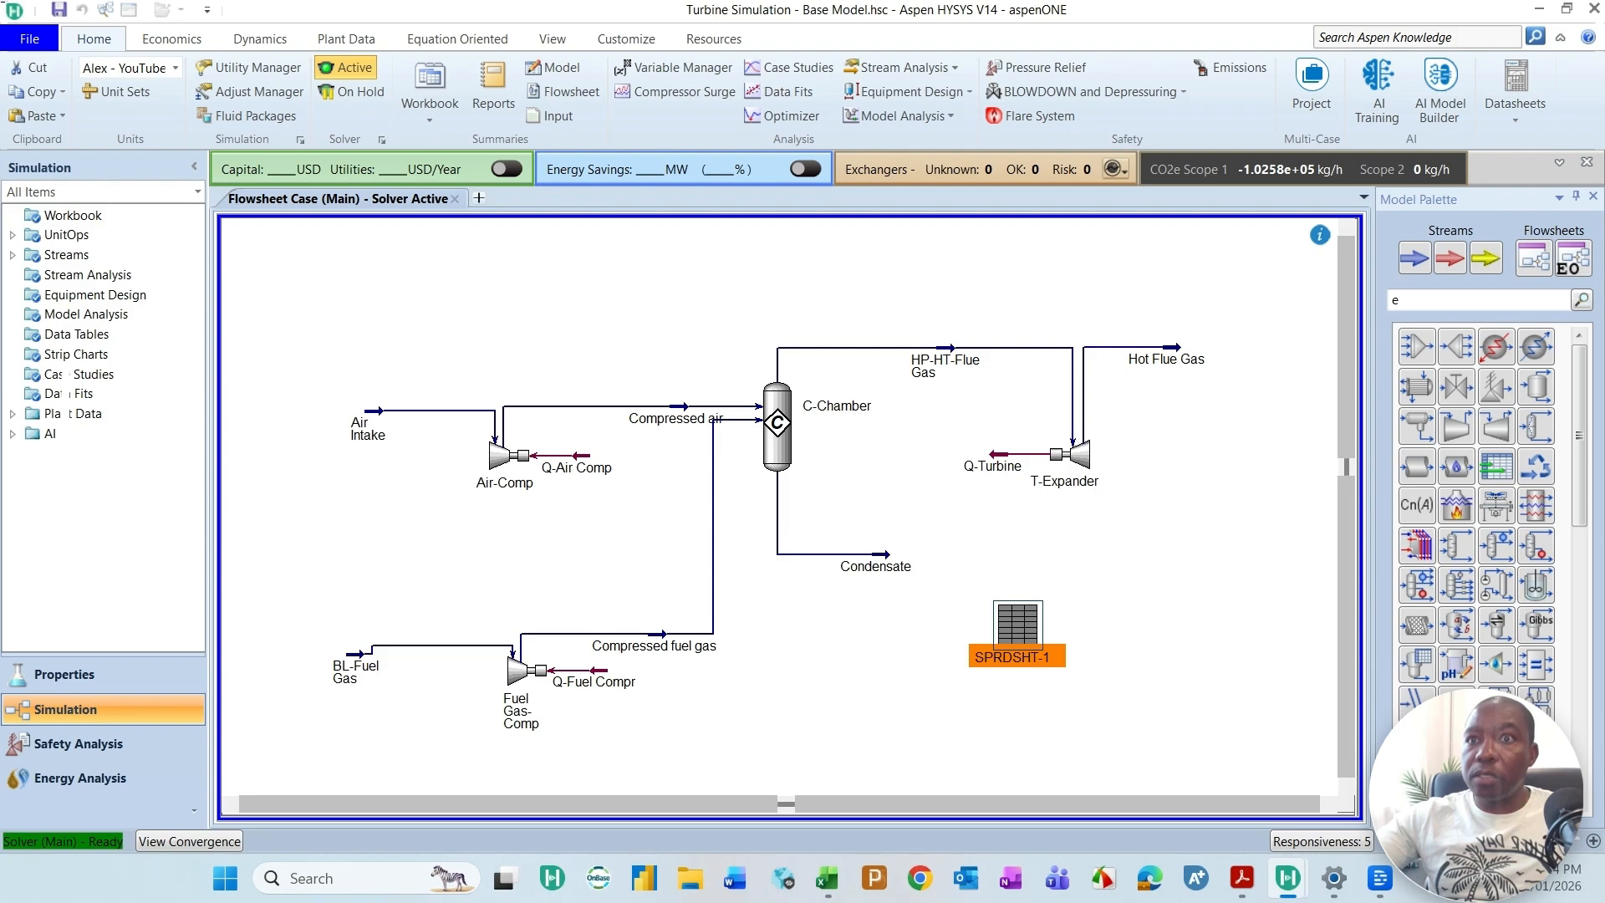
double_click(1017, 623)
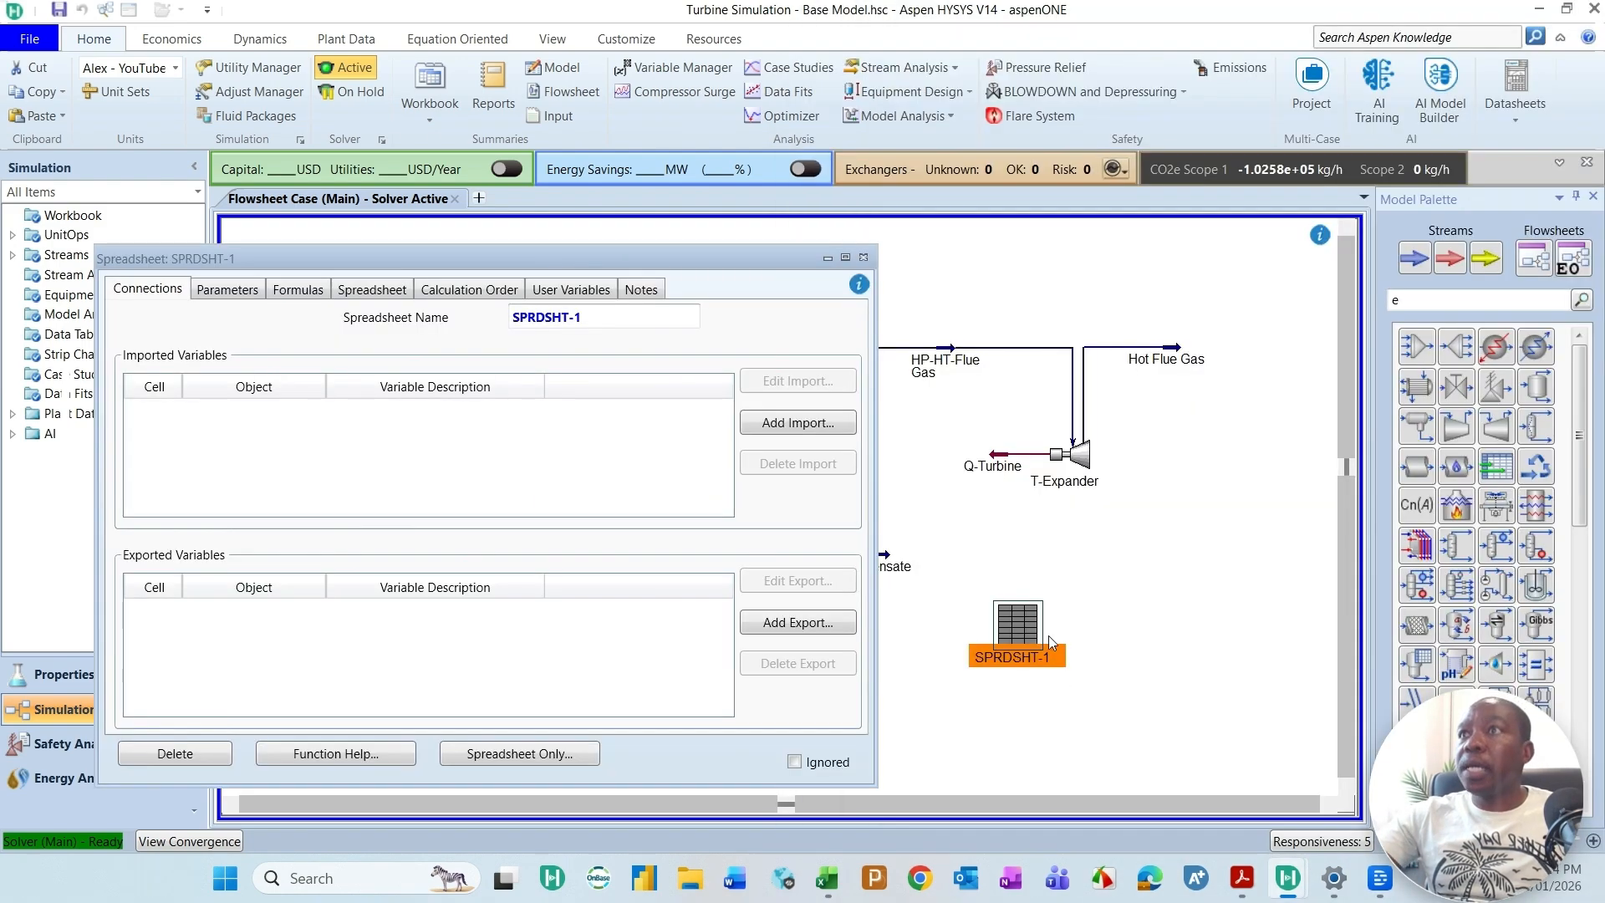
Step: Rename the new spreadsheet as Turbine Energy Balance
key("BackSpace")
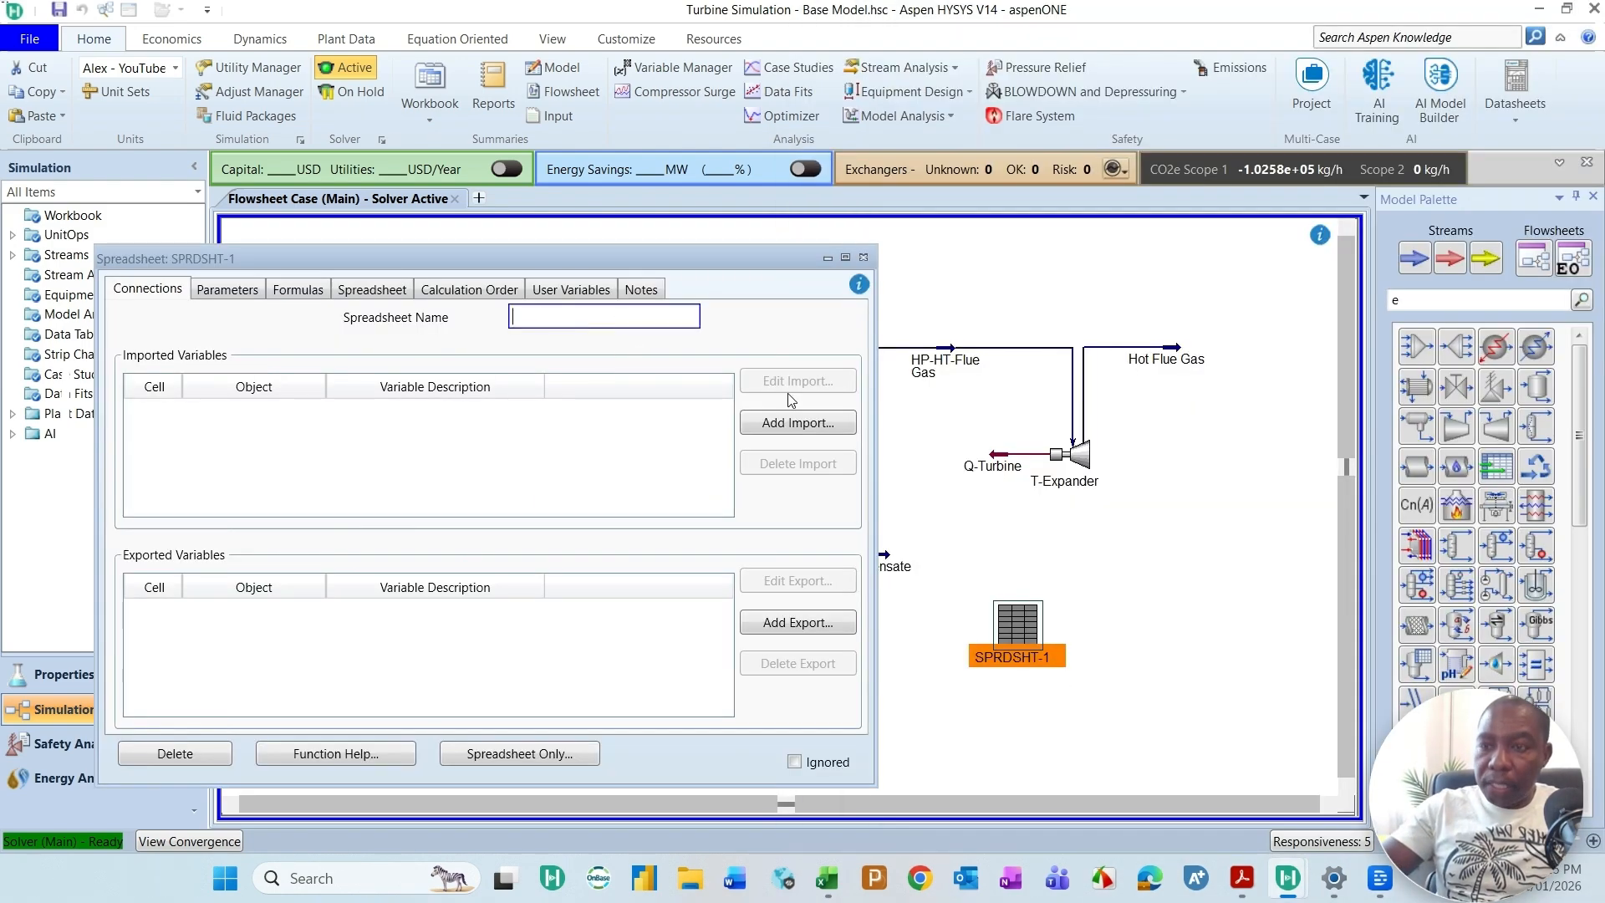
type("Turbien")
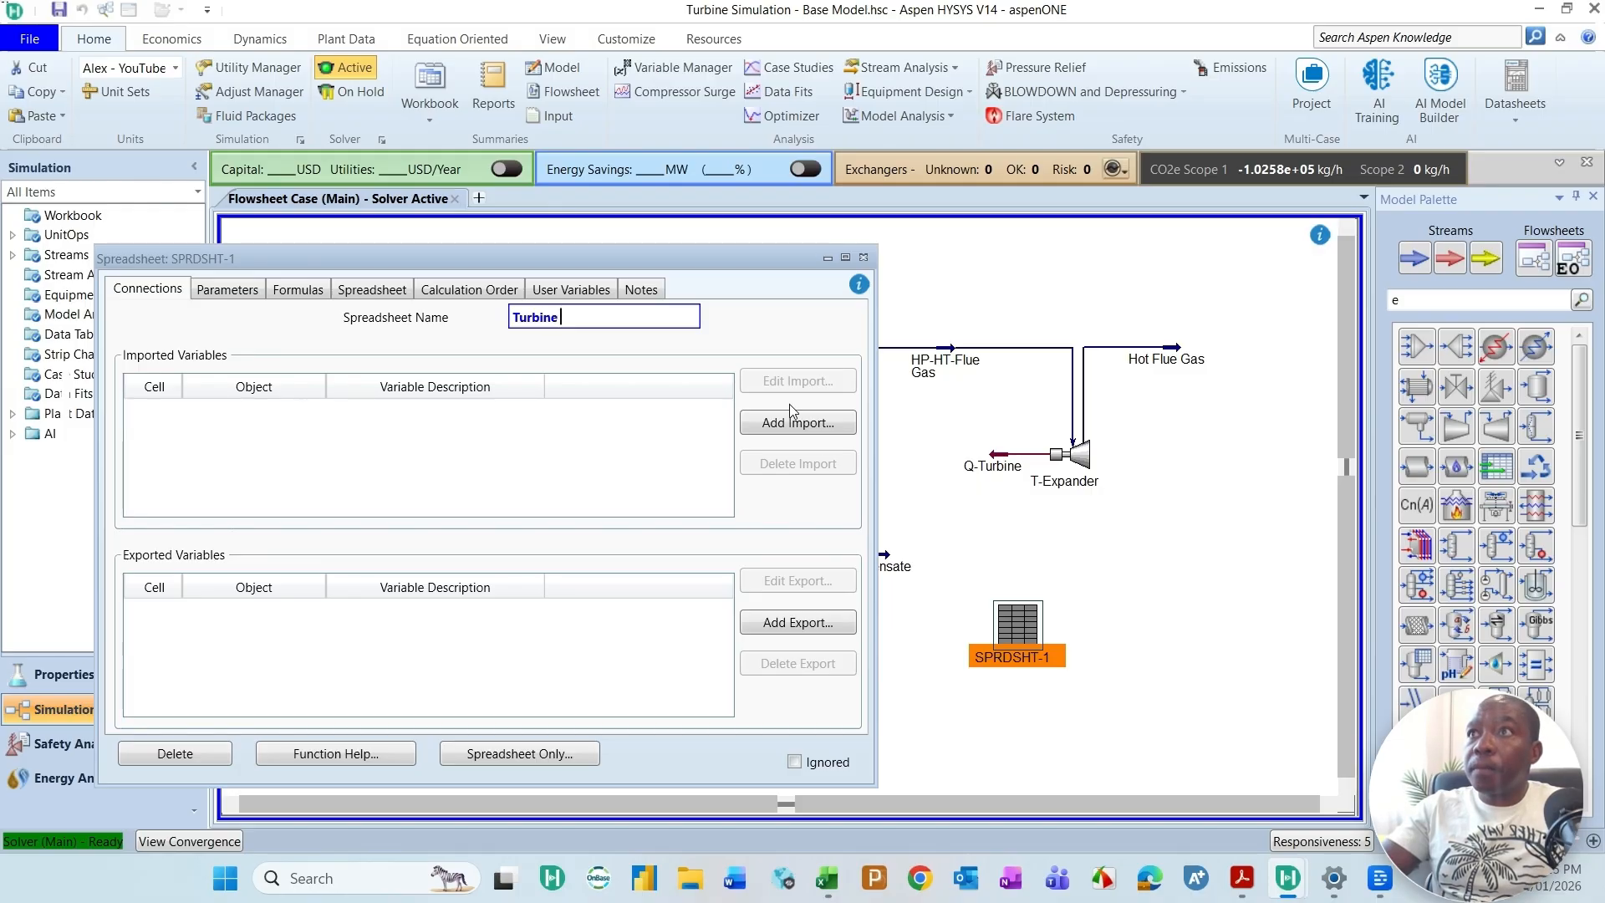
type(" Energy Bal")
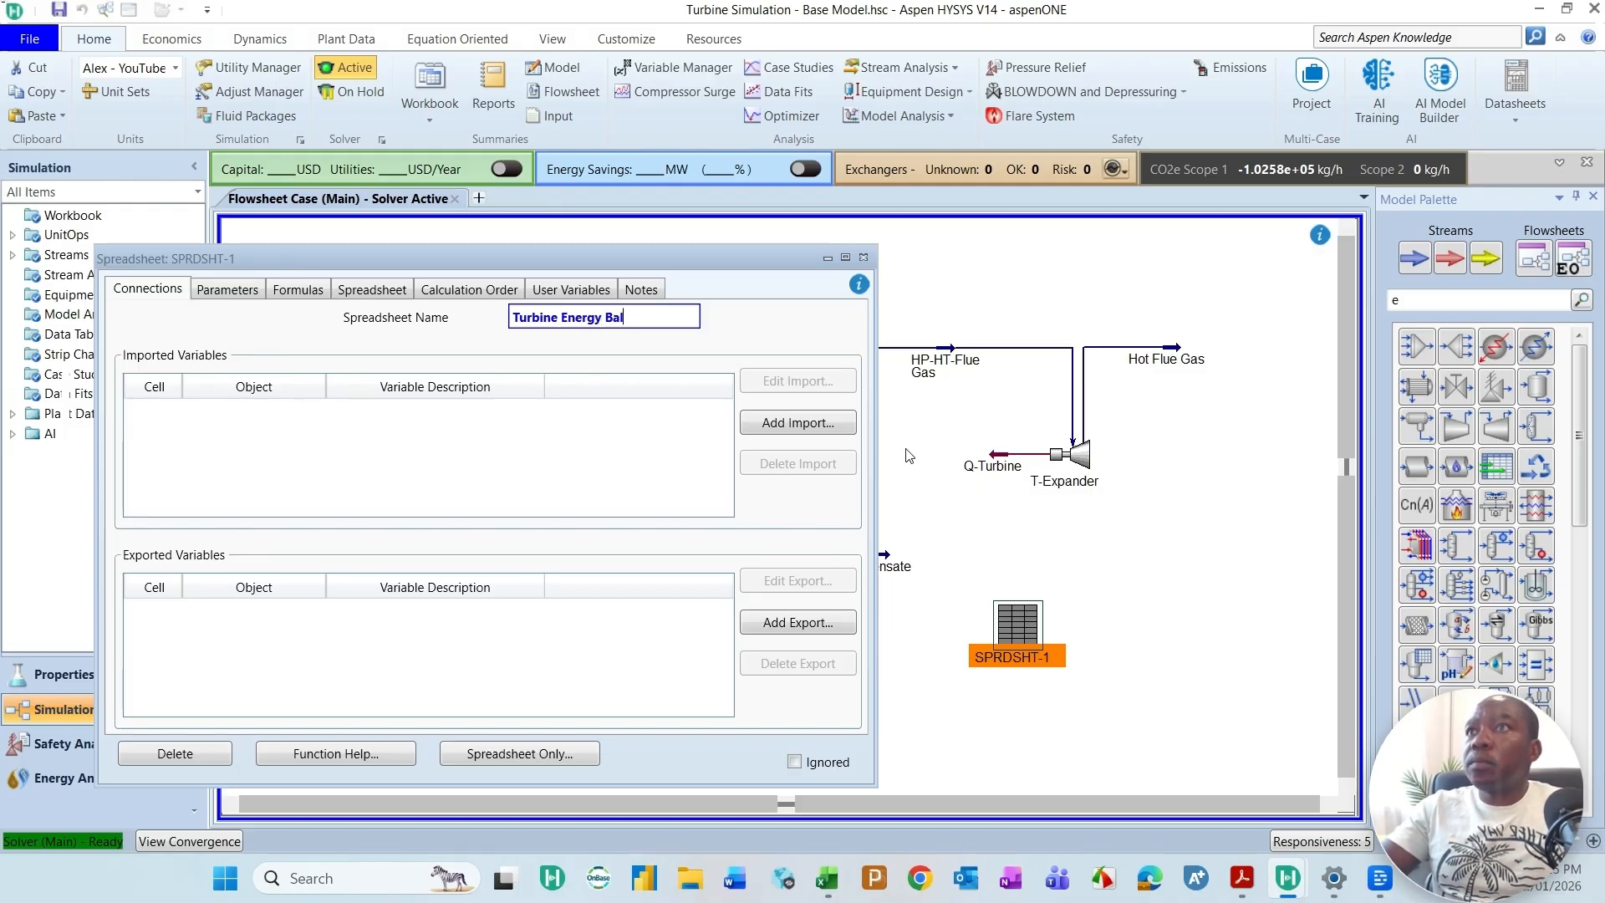
type("ance")
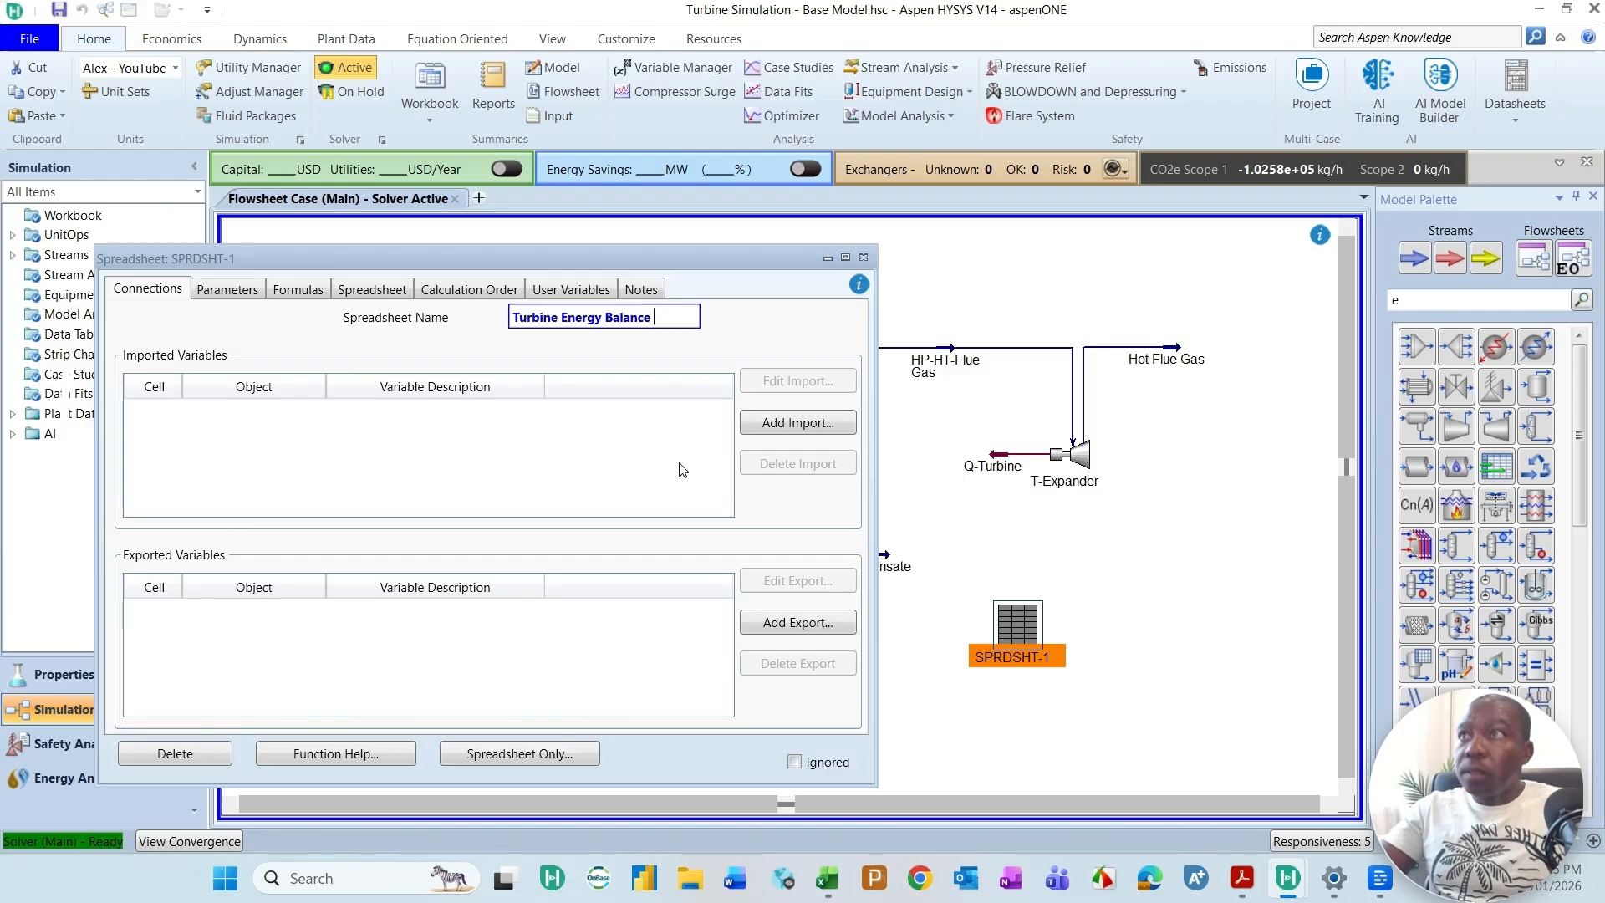
key("Return")
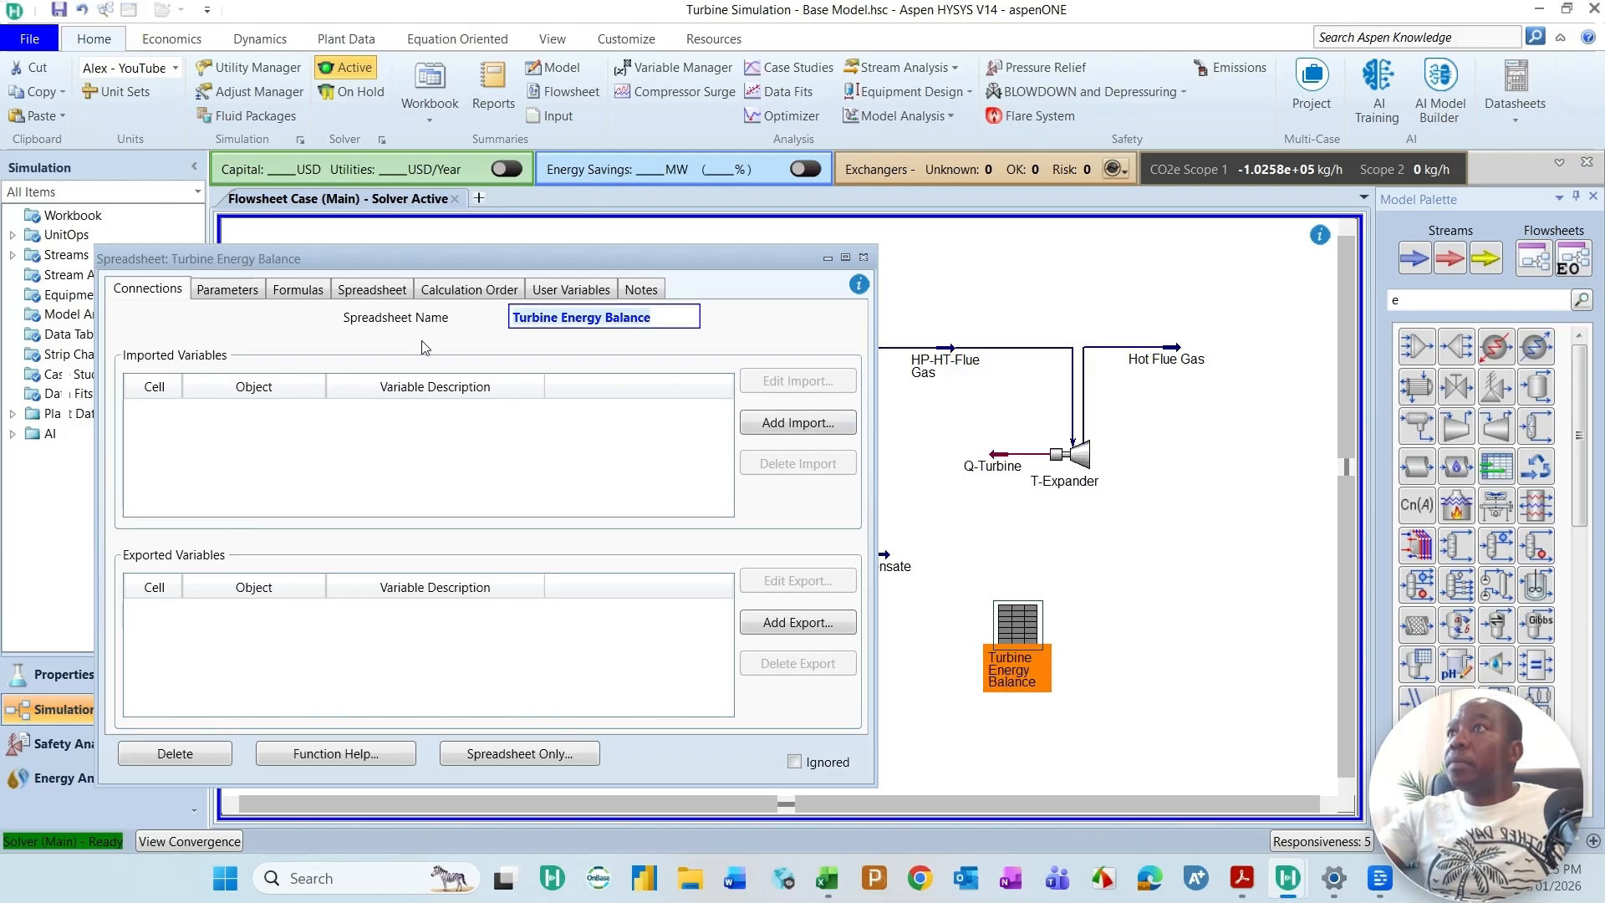
Step: Enter the label Fuel Gas Flow in cell A1 of the Turbine Energy Balance spreadsheet
left_click(372, 294)
left_click_drag(605, 255, 847, 260)
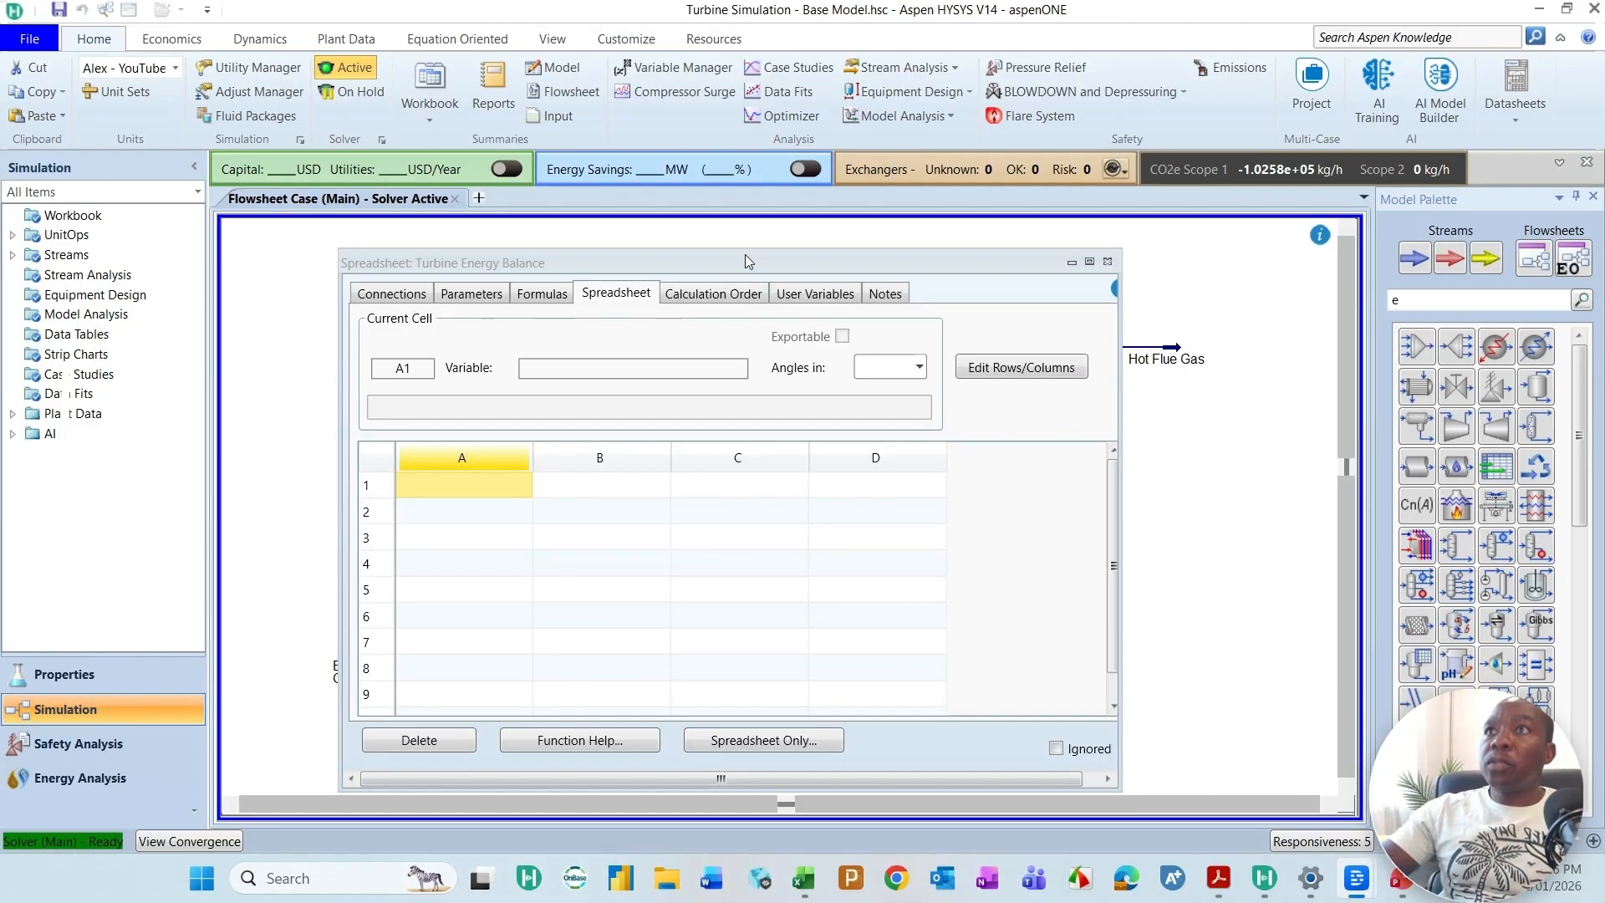
left_click_drag(745, 259, 731, 231)
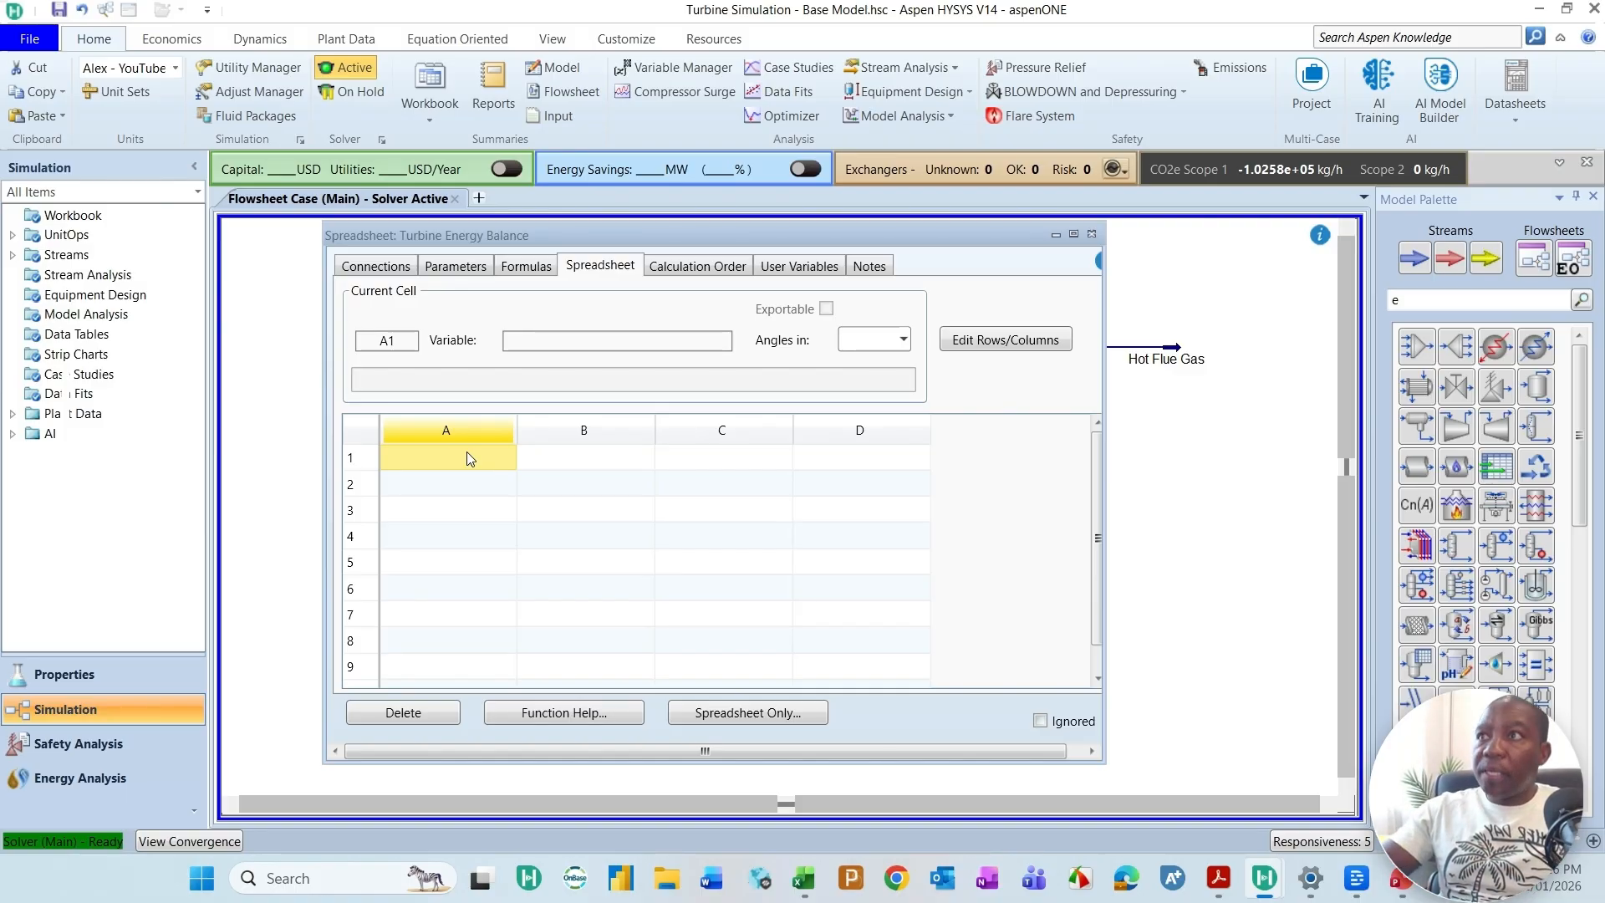
type("F")
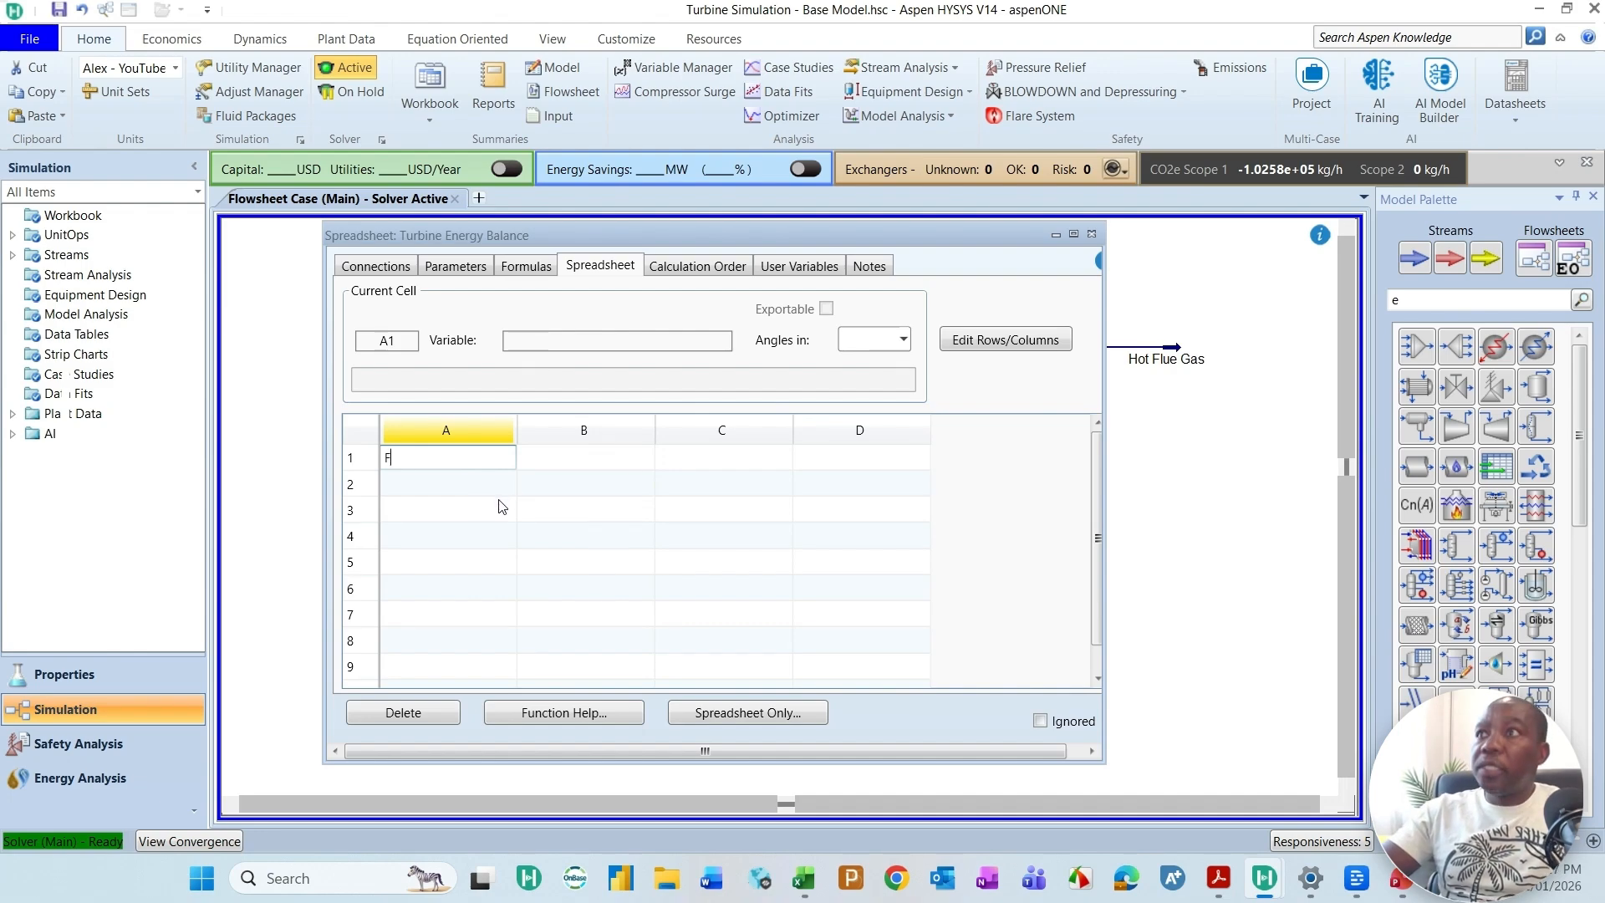
type("uel Gas Flow")
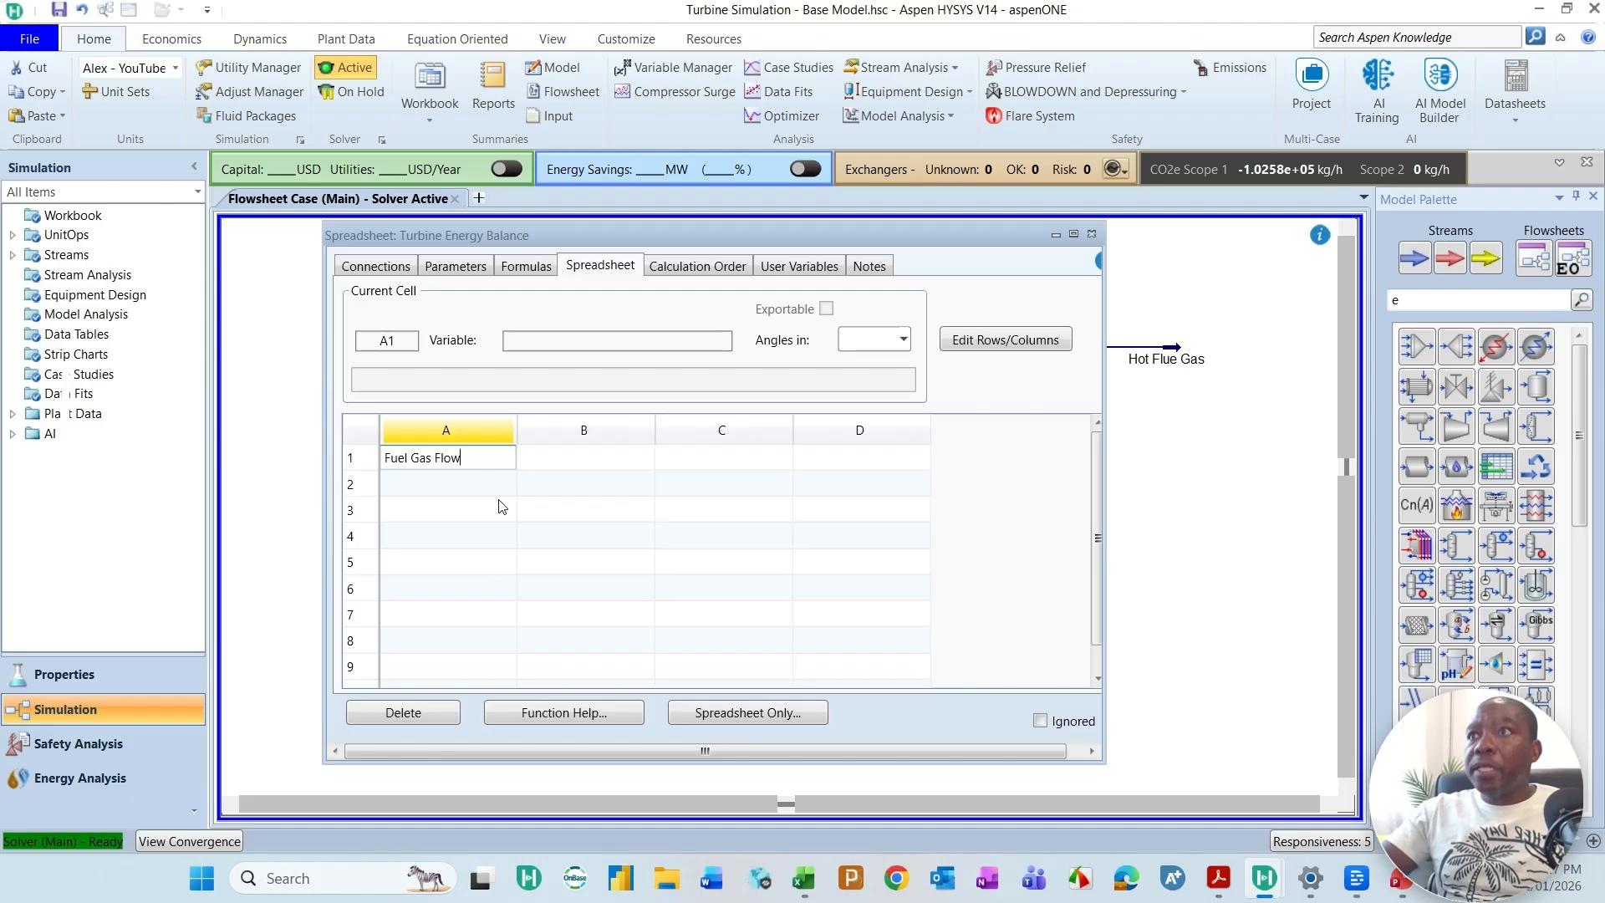
left_click(592, 476)
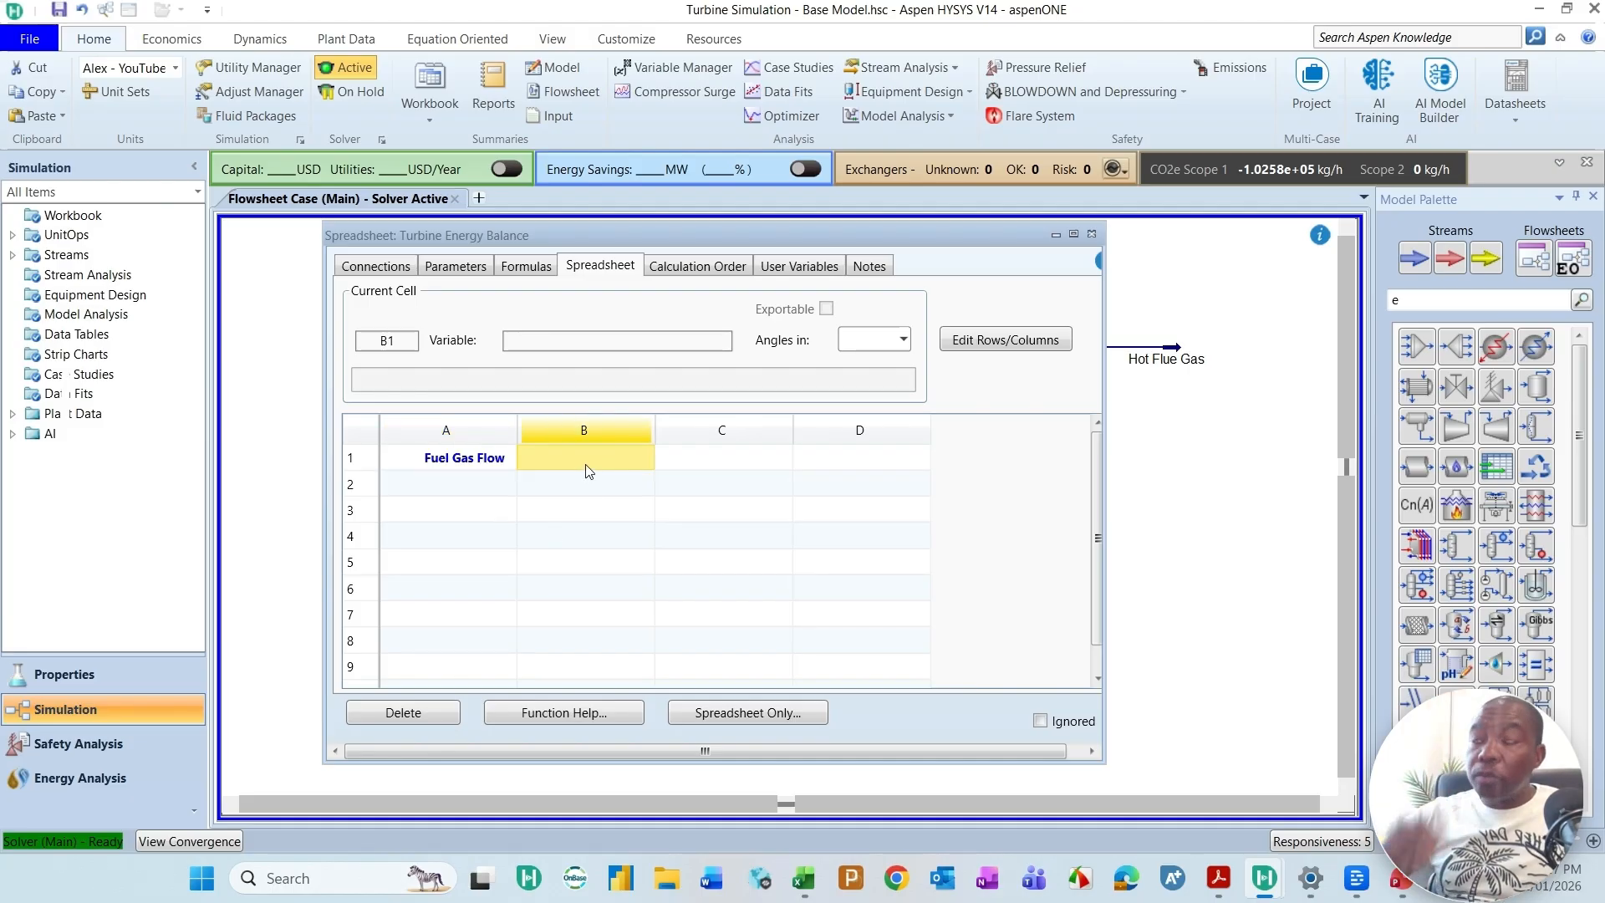
left_click_drag(728, 224, 1087, 248)
left_click_drag(363, 655, 354, 646)
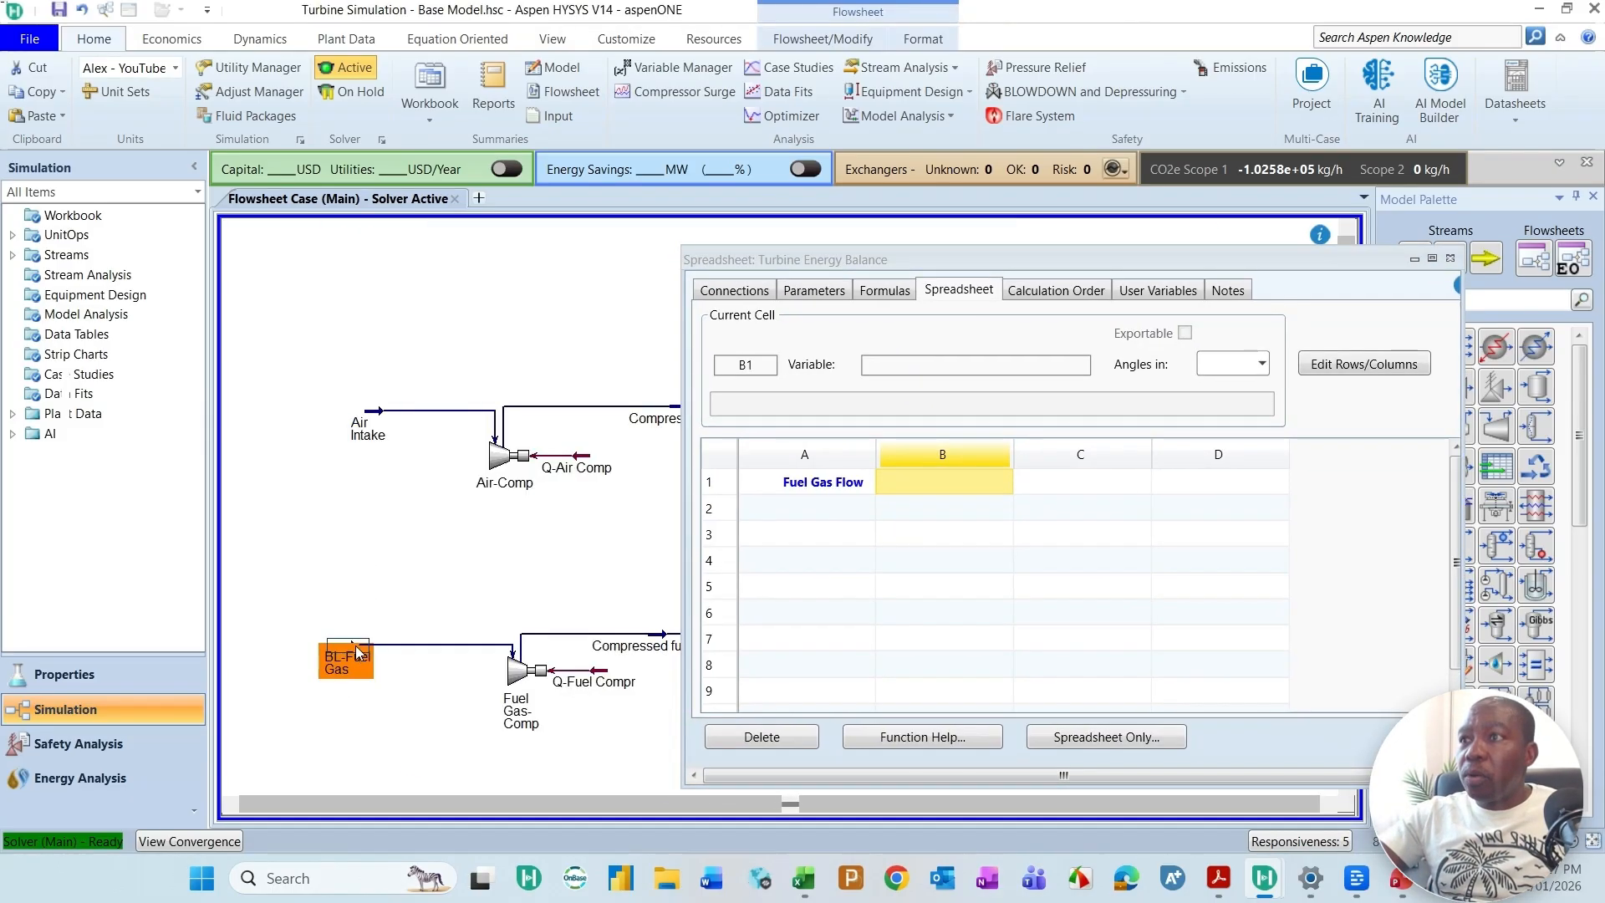
mouse_move(349, 658)
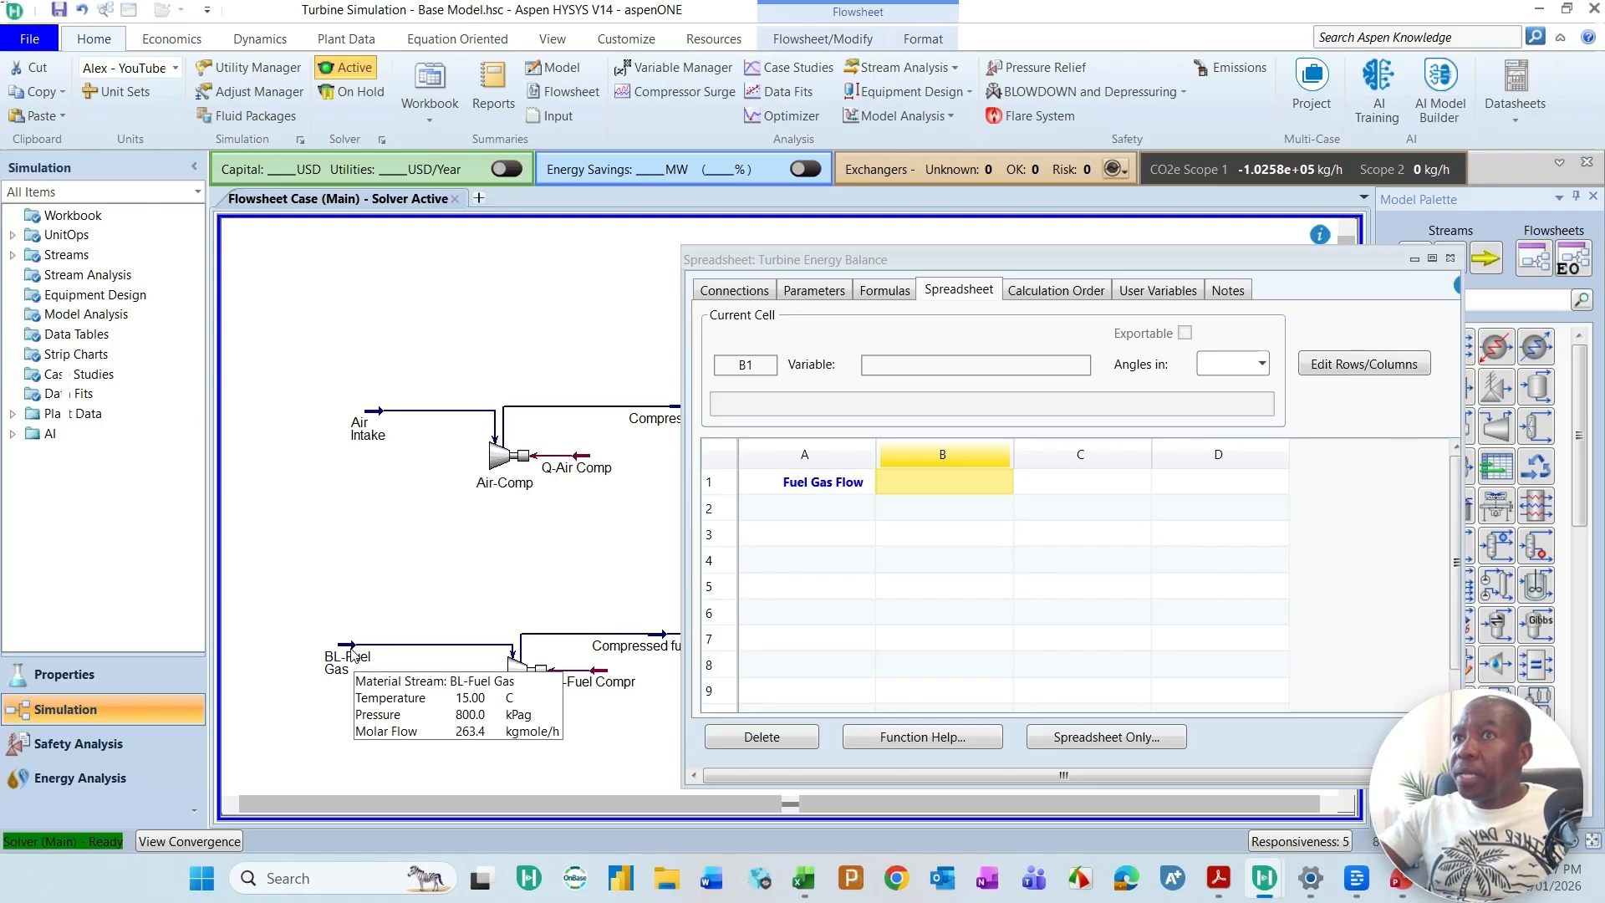
double_click(352, 656)
left_click_drag(1091, 15, 806, 100)
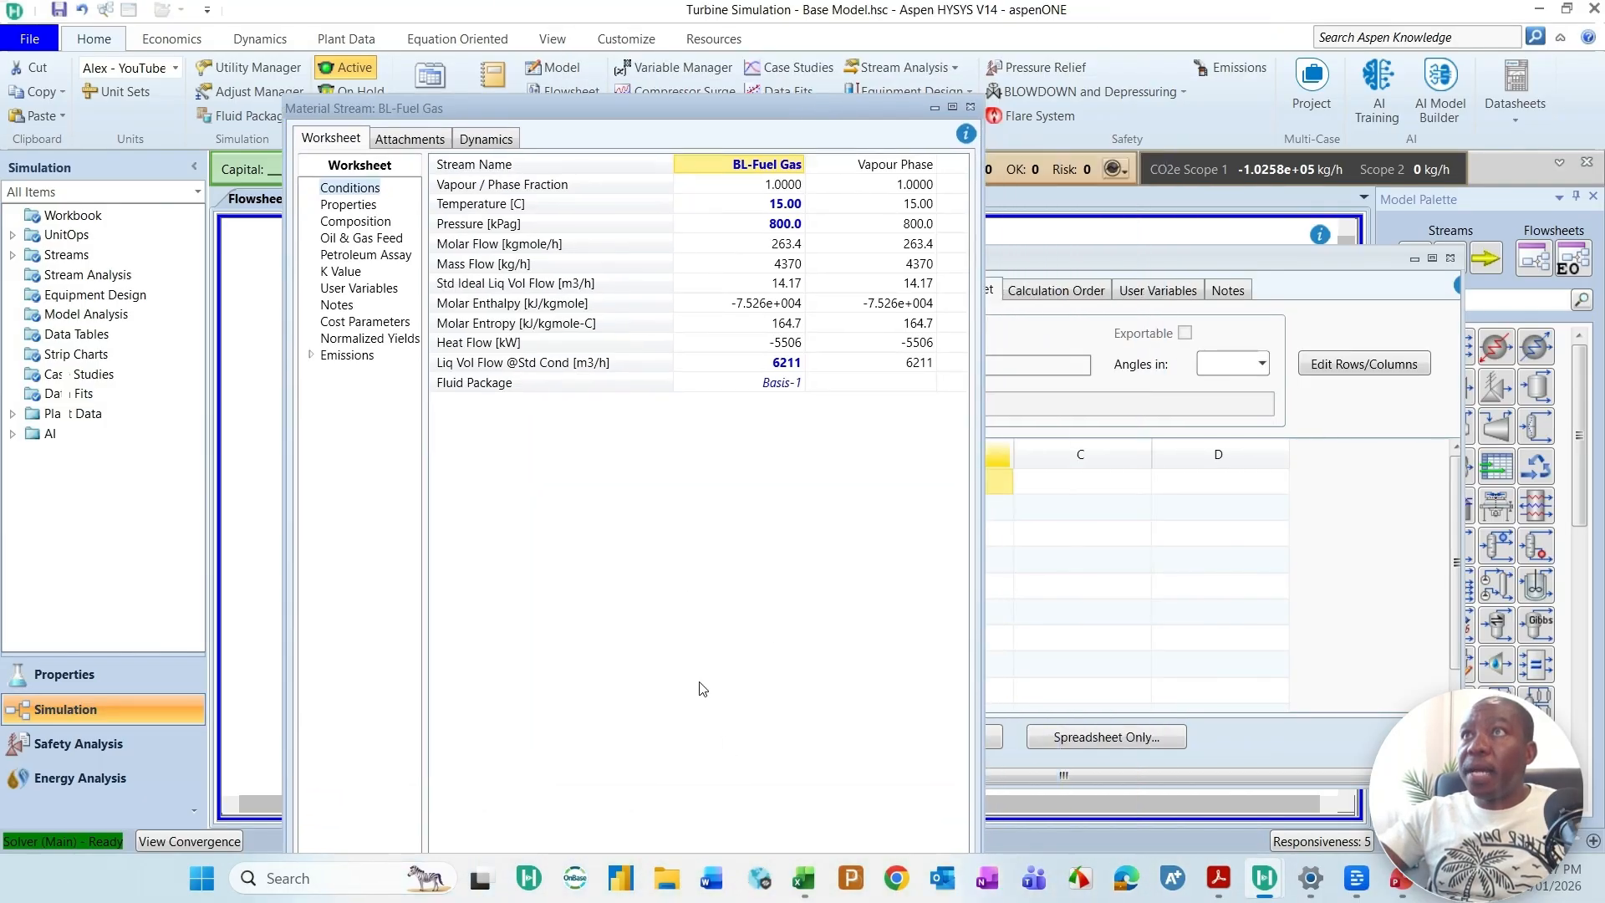
left_click_drag(694, 98, 1295, 415)
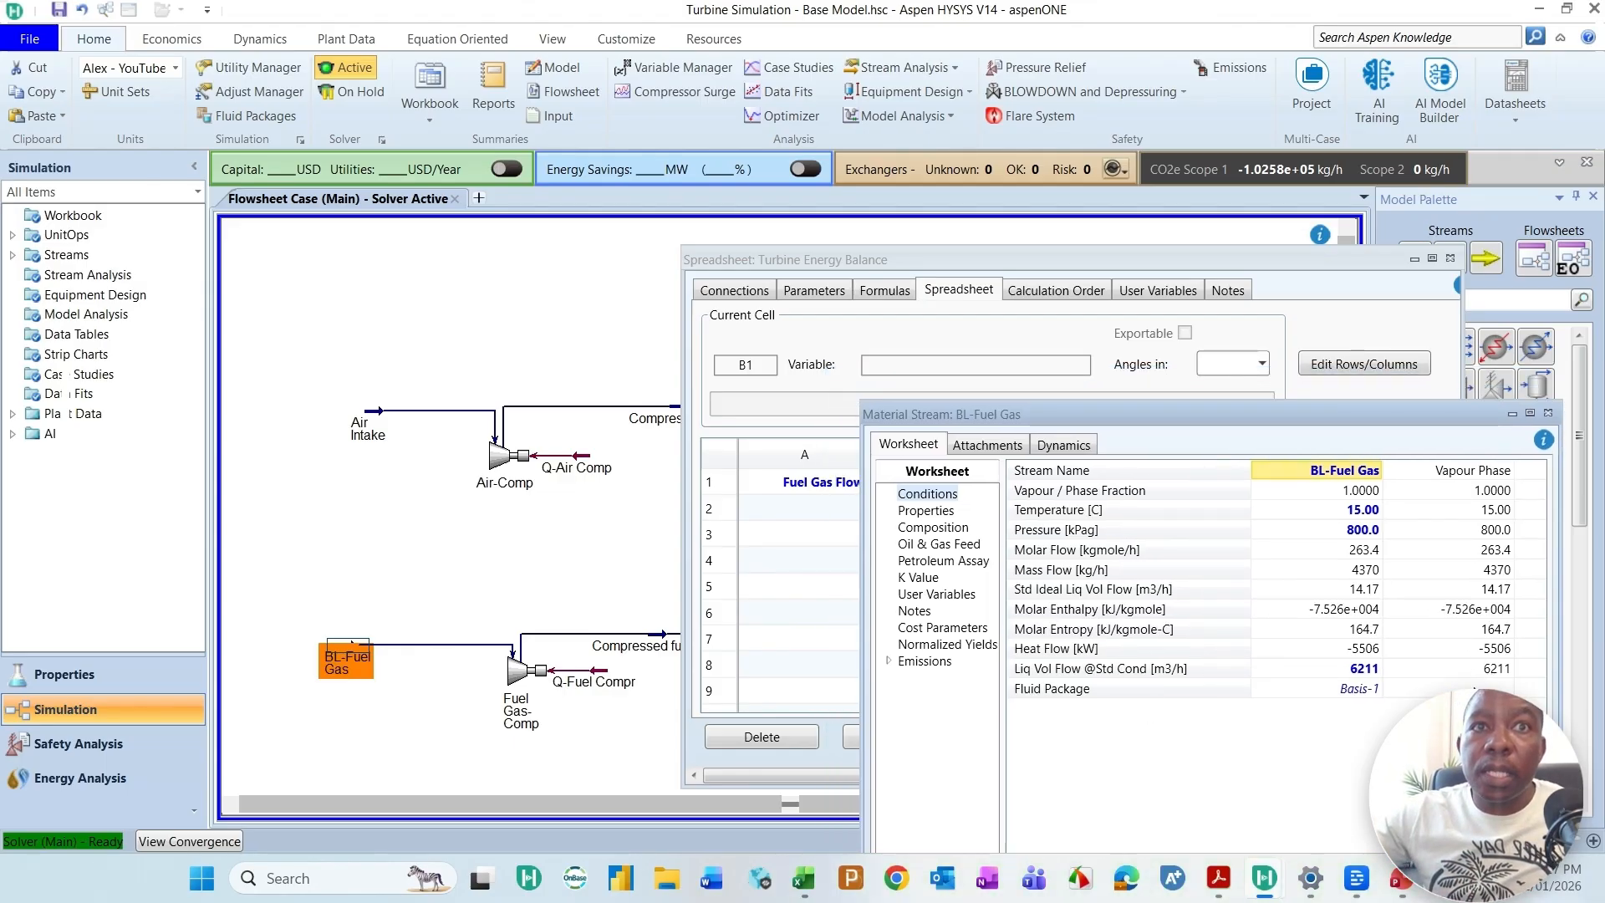
left_click_drag(1368, 260, 725, 134)
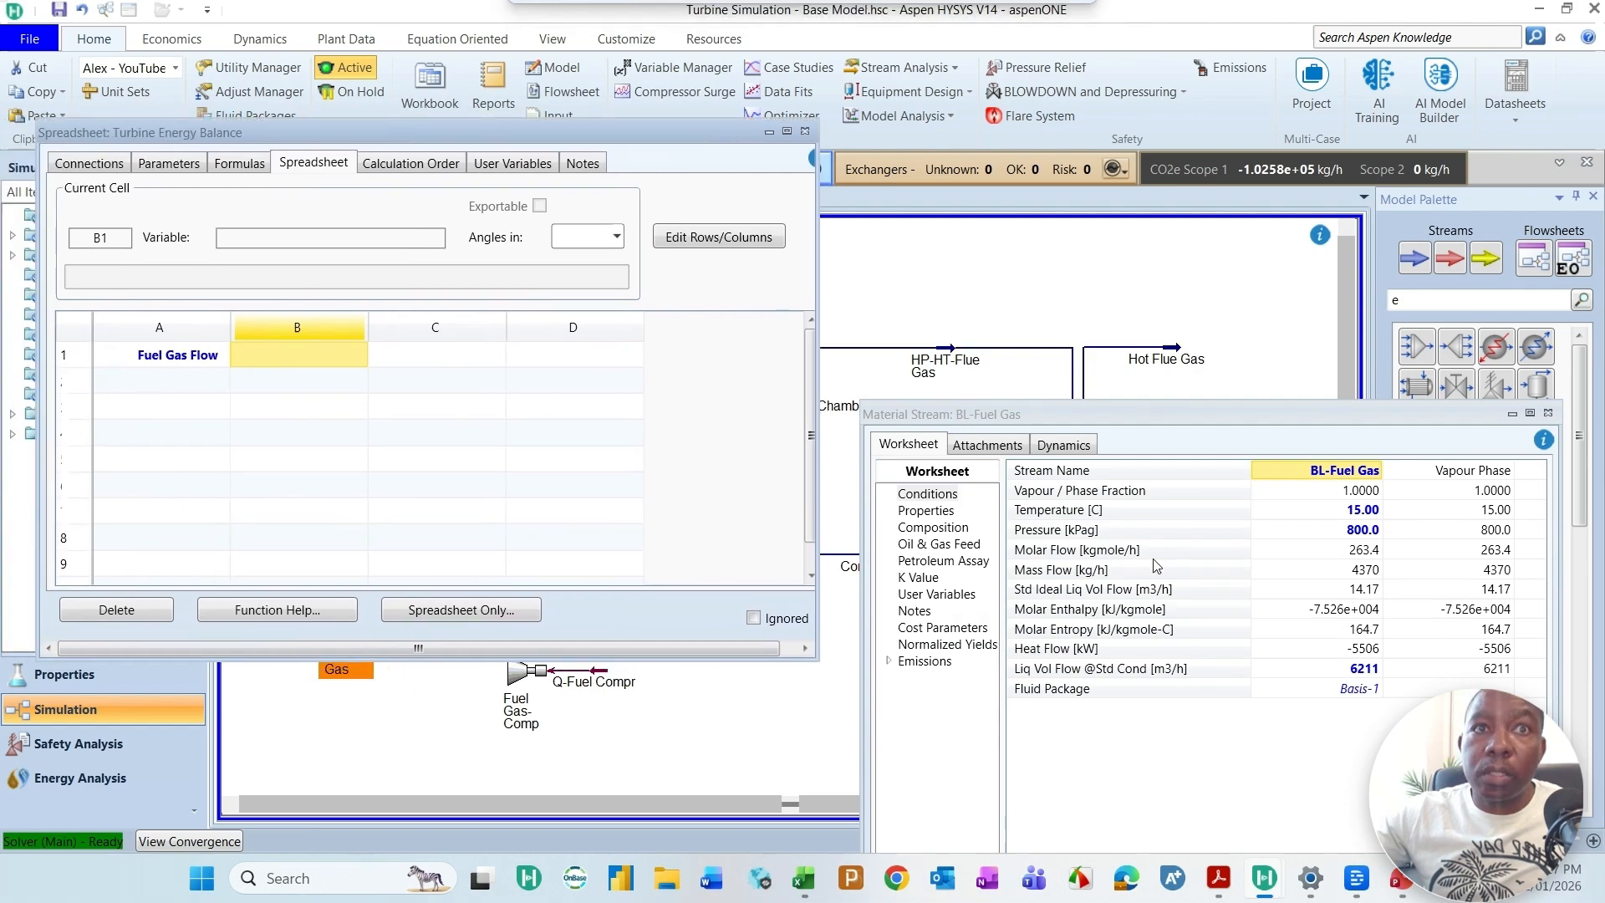
left_click(1498, 669)
left_click_drag(1222, 601, 325, 354)
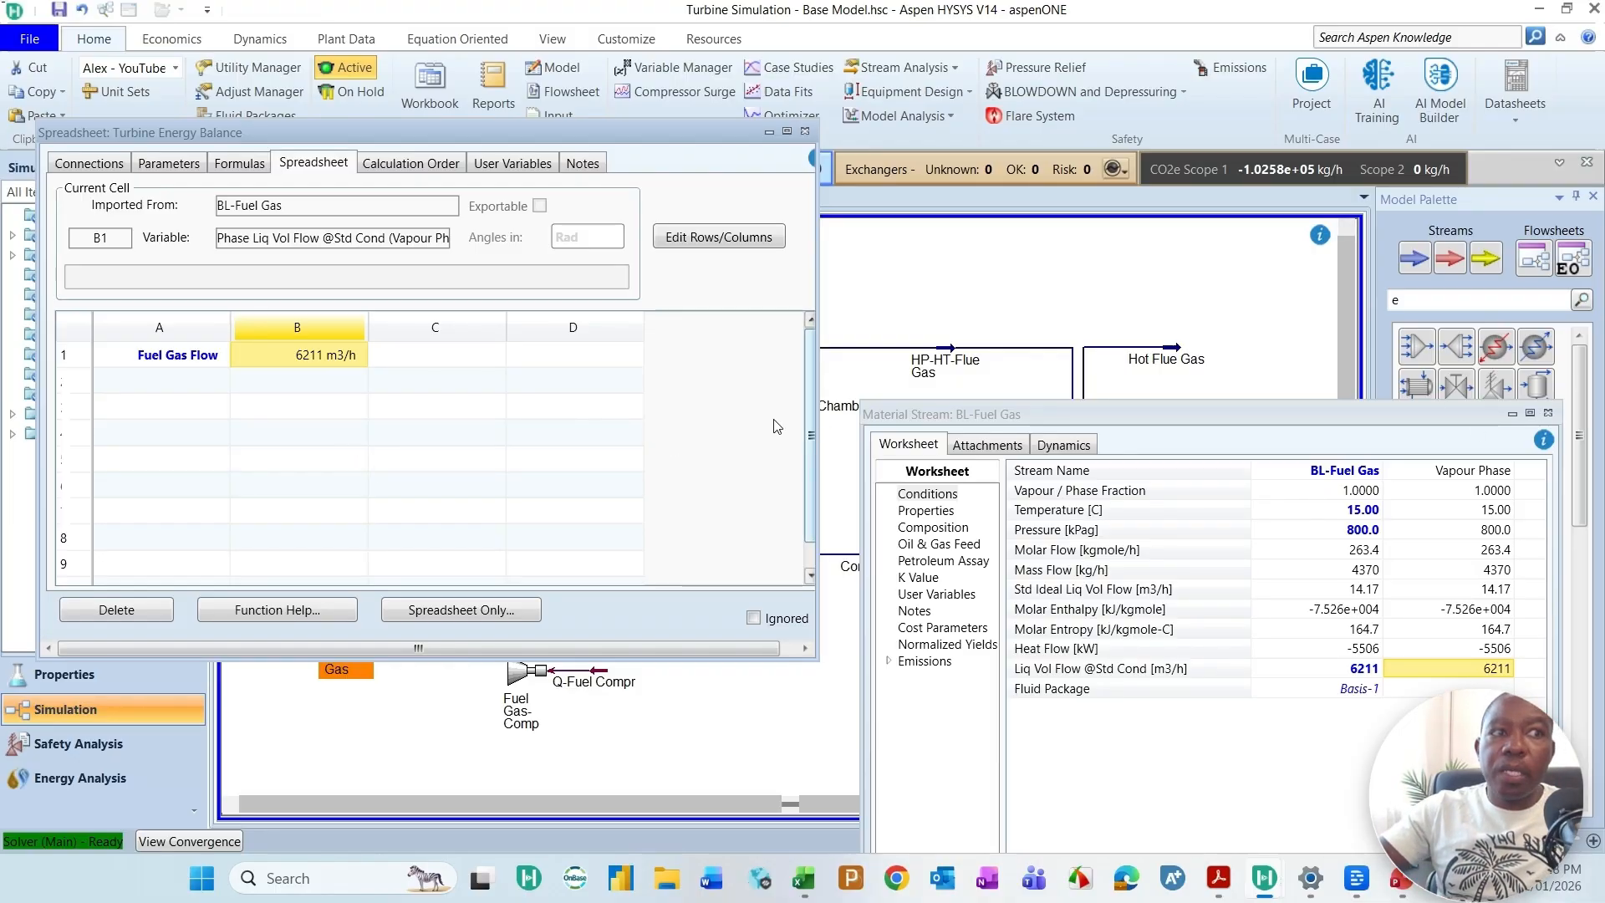
Step: Enter the label Fuel Gas LHV in cell A2 of the Turbine Energy Balance spreadsheet
left_click(160, 381)
type("Fuel G")
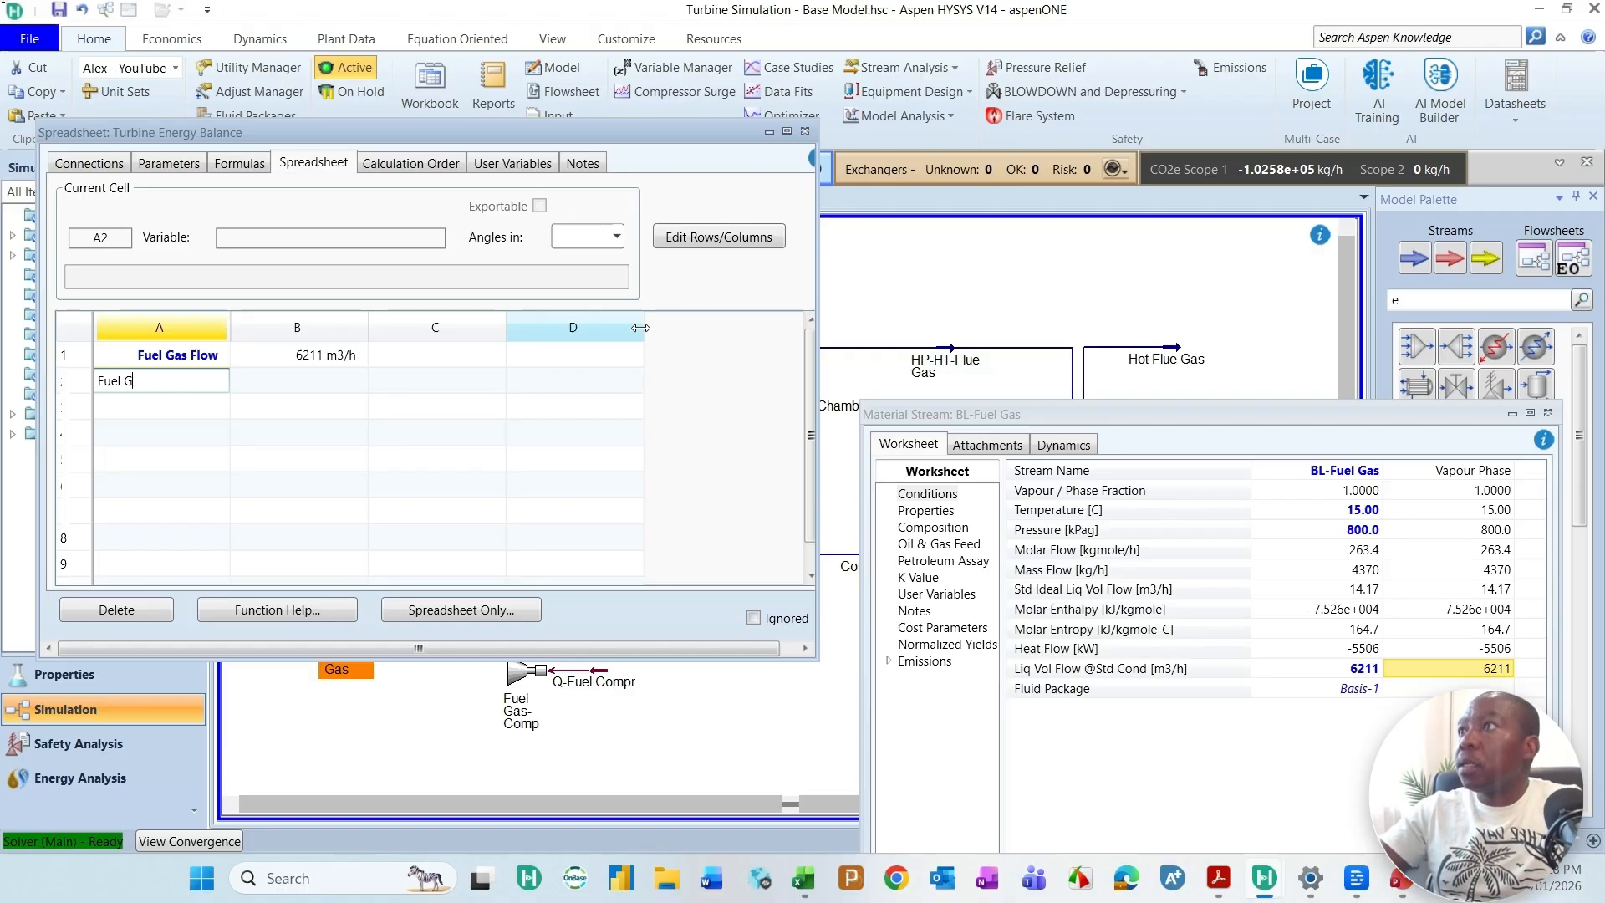
type("as LHV")
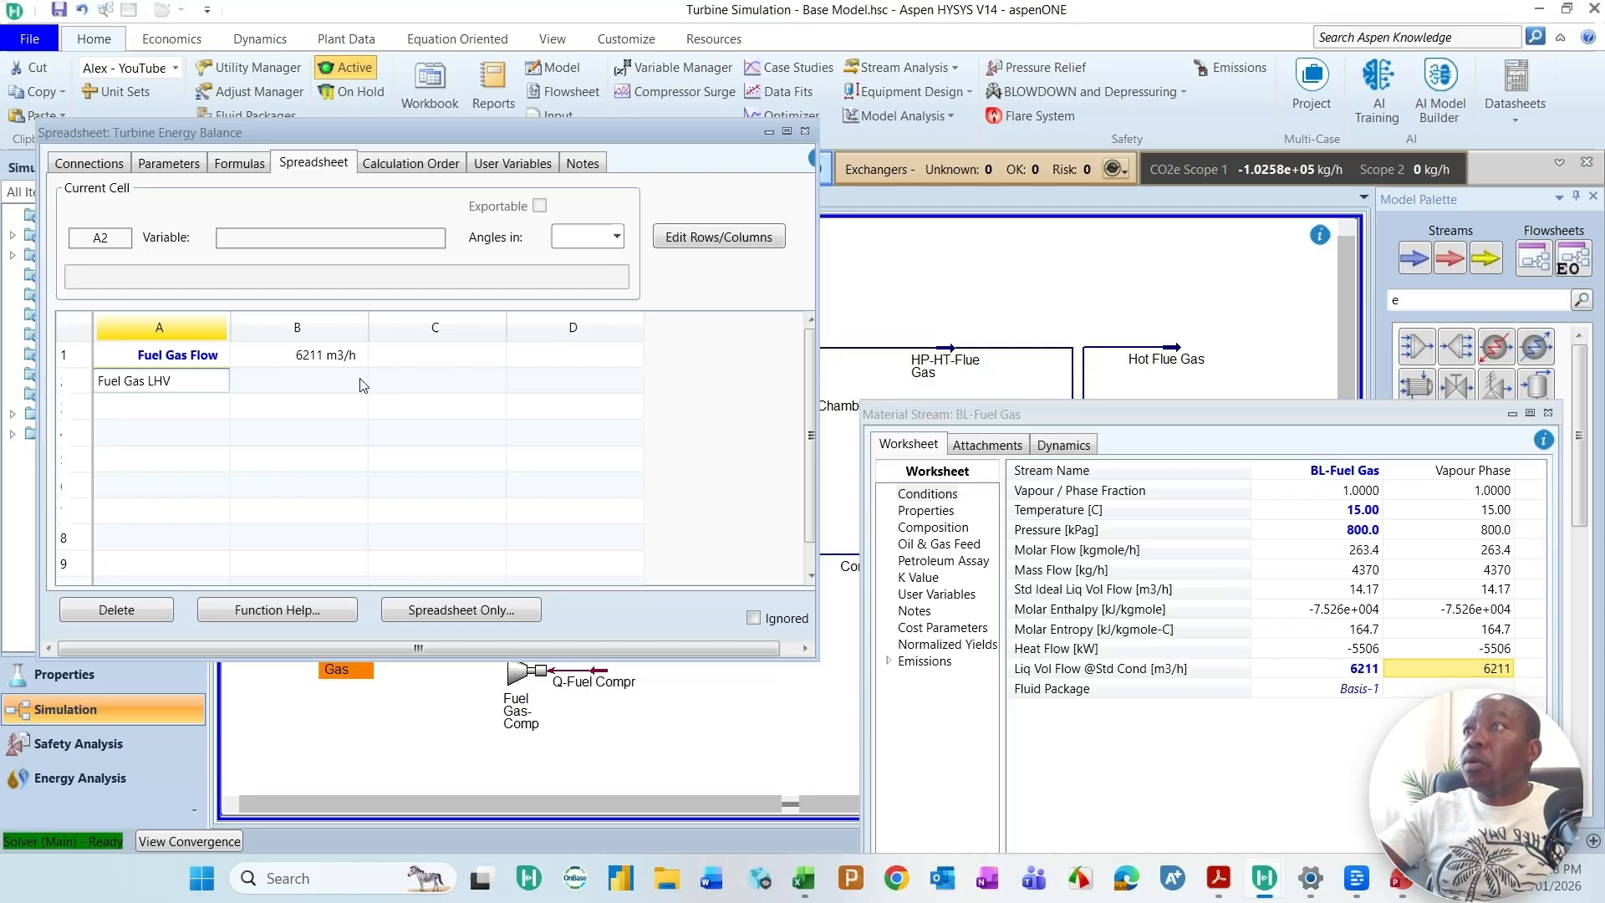
key("Tab")
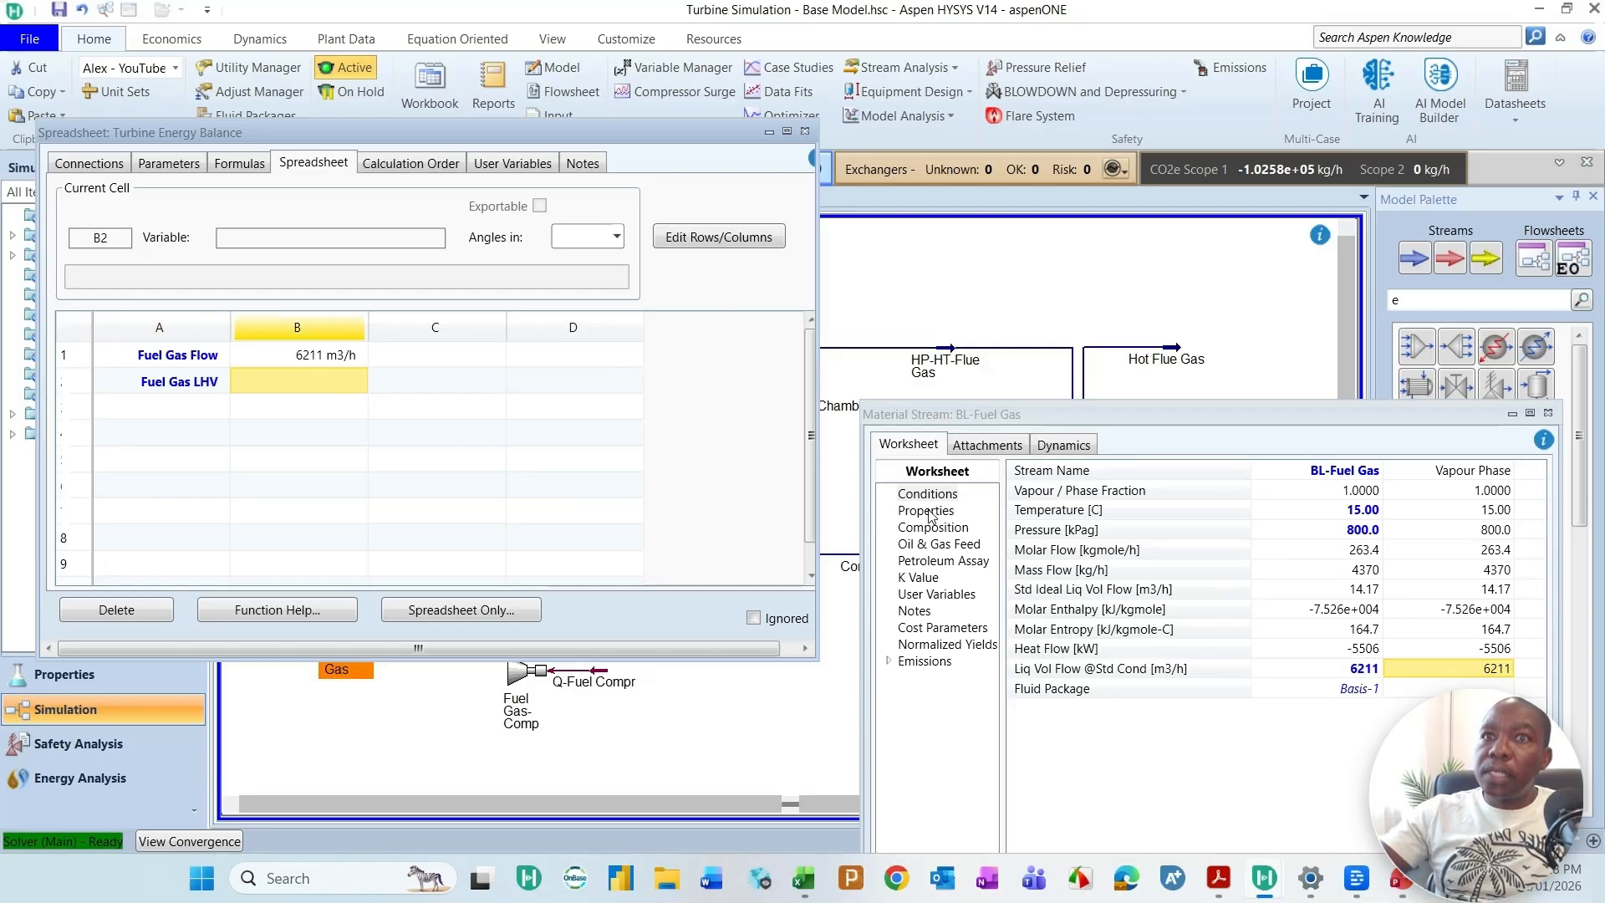
Step: Examine the properties of the BL-Fuel Gas stream for a volume-based lower heating value
left_click(928, 511)
scroll(1110, 685, "down", 5)
scroll(1110, 693, "down", 5)
scroll(1110, 663, "up", 6)
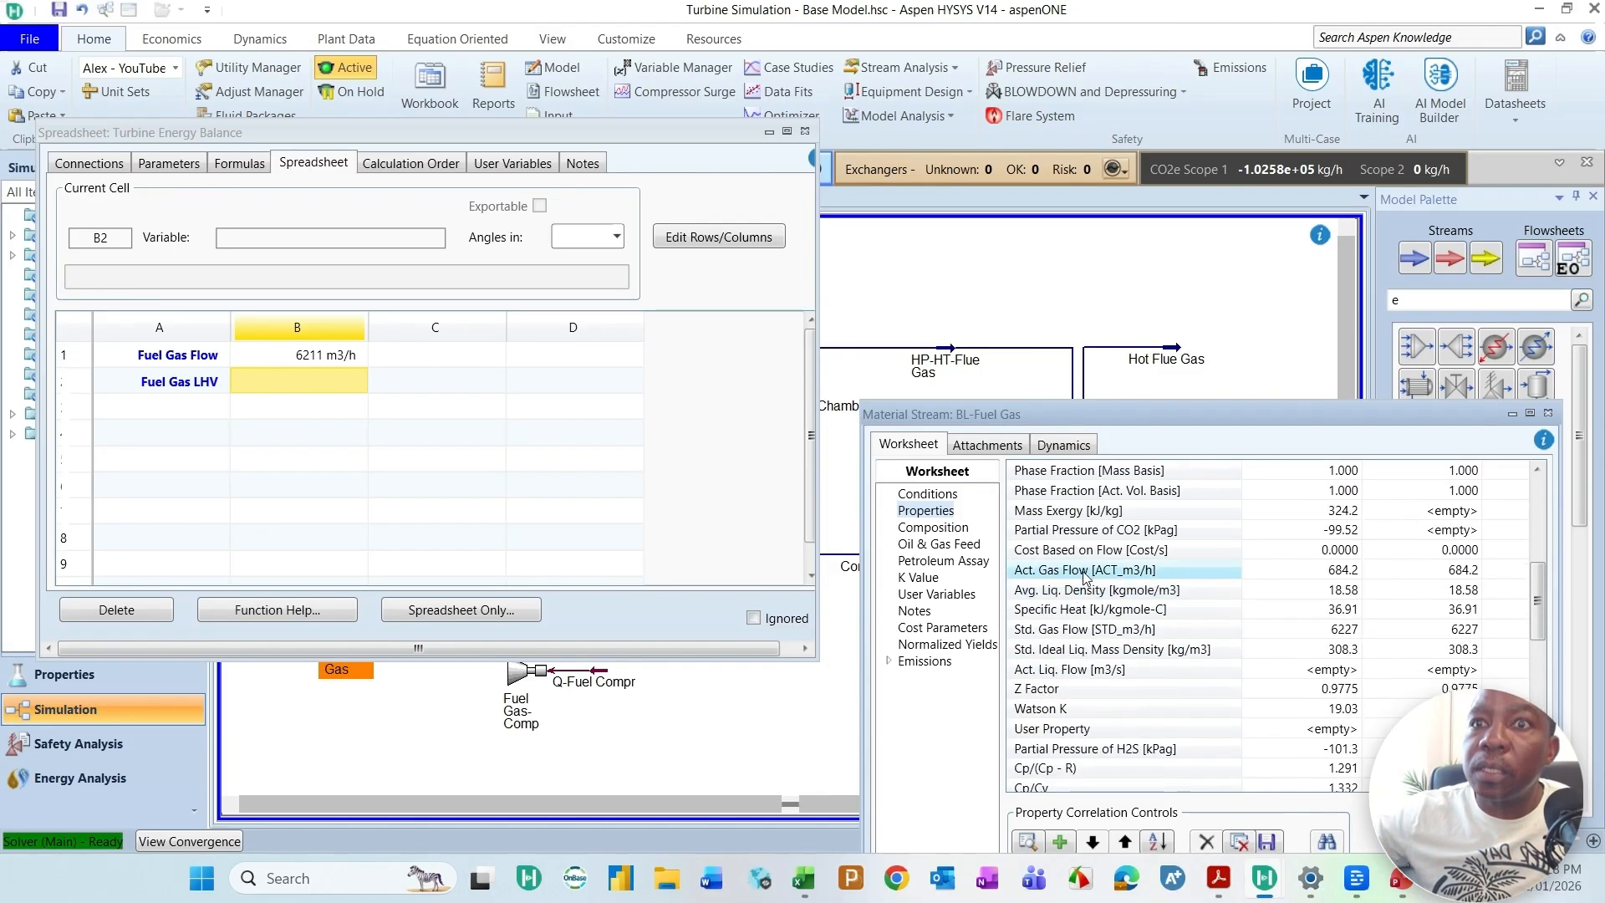
left_click_drag(1251, 407, 1245, 314)
scroll(1063, 458, "up", 4)
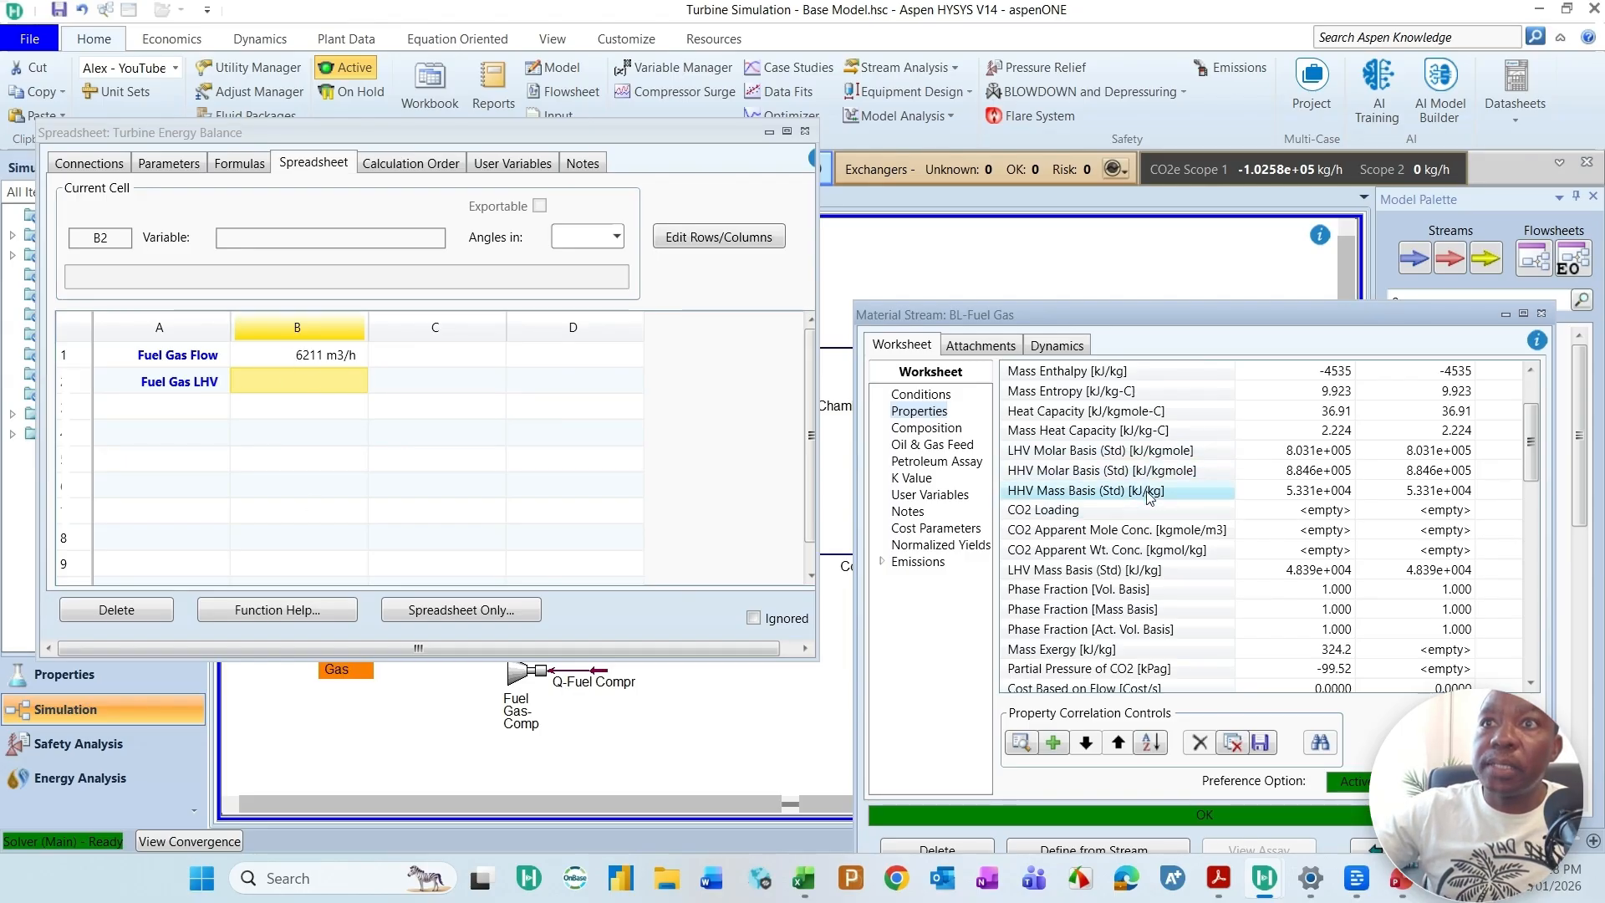
scroll(1097, 604, "down", 1)
scroll(1098, 604, "down", 8)
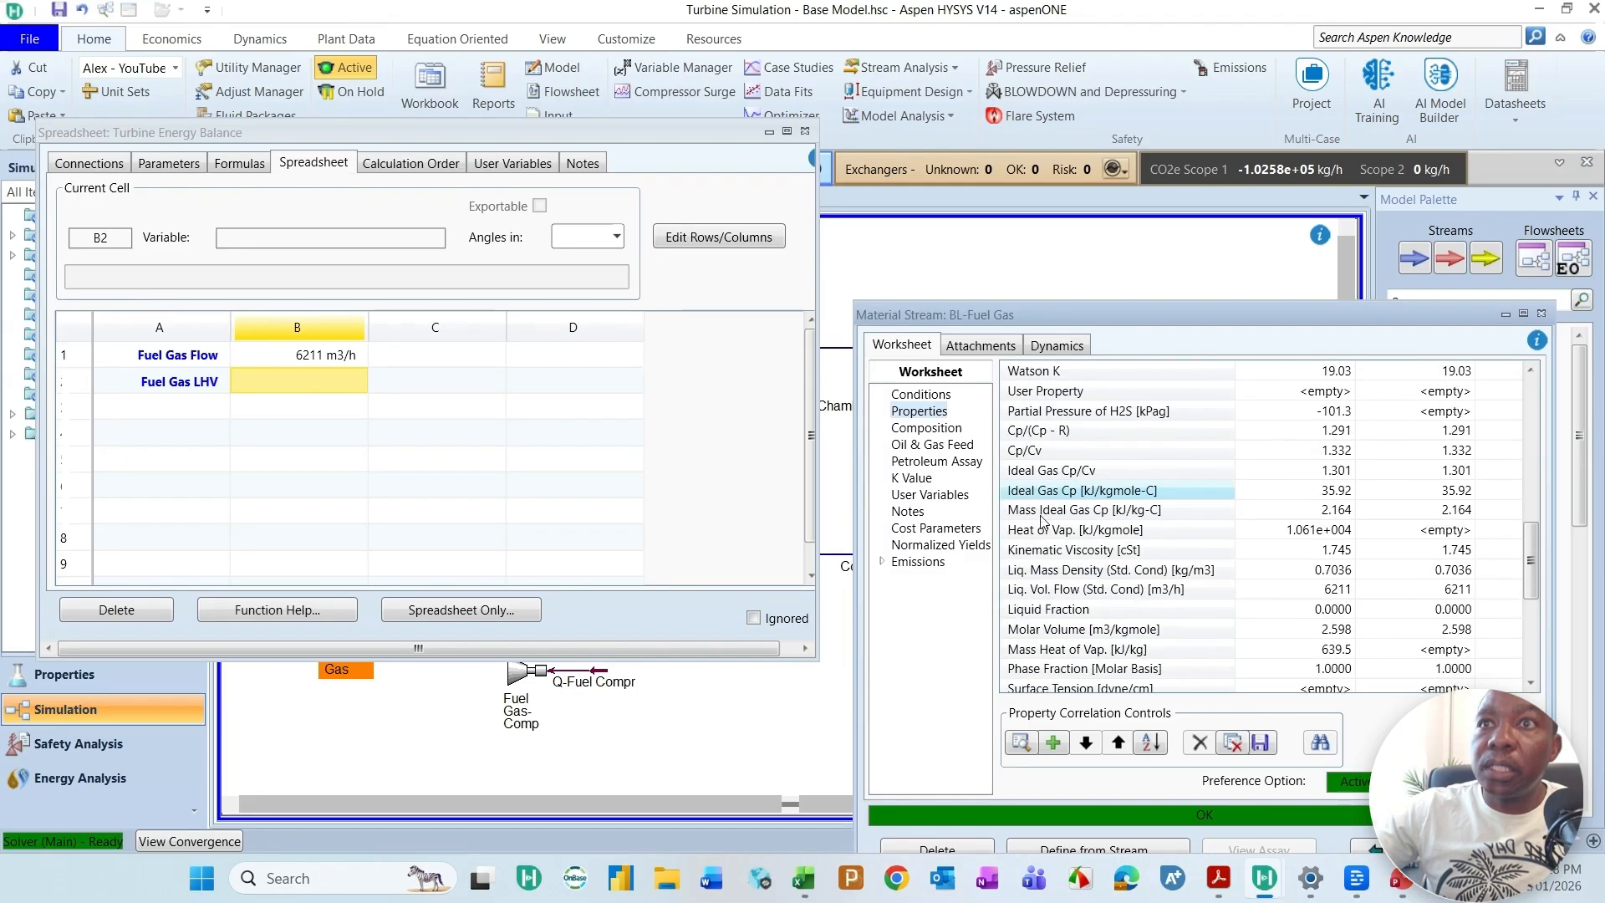
scroll(1045, 577, "down", 2)
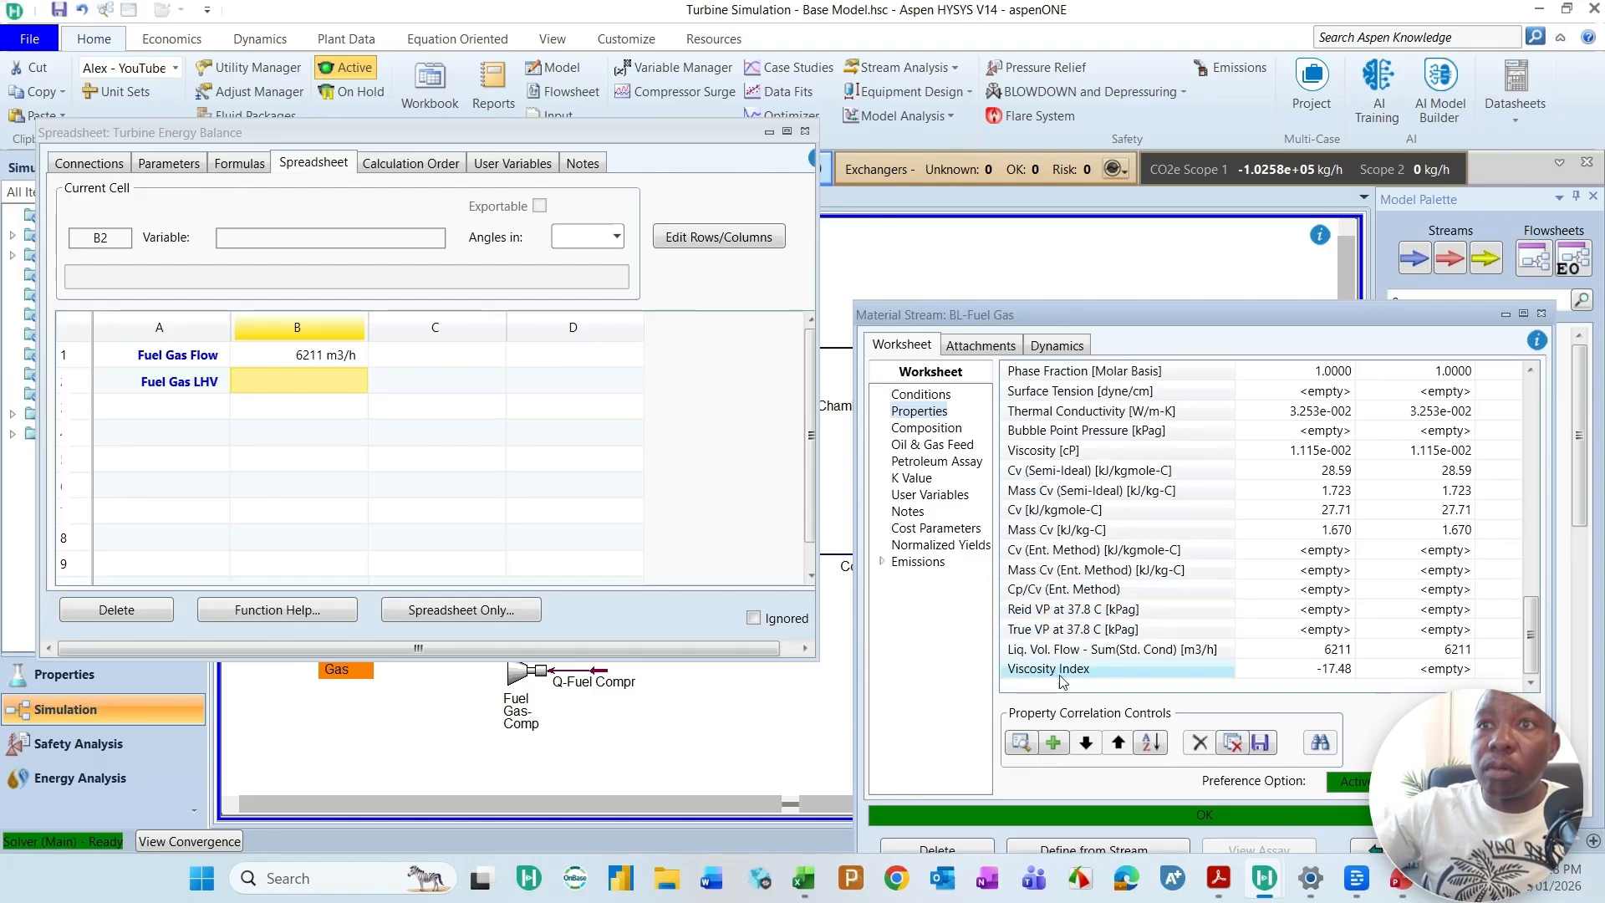
Step: Add the Gas correlation LHV Vol. Basis to the property list of the BL-Fuel Gas stream
left_click(1053, 742)
left_click_drag(392, 13, 839, 126)
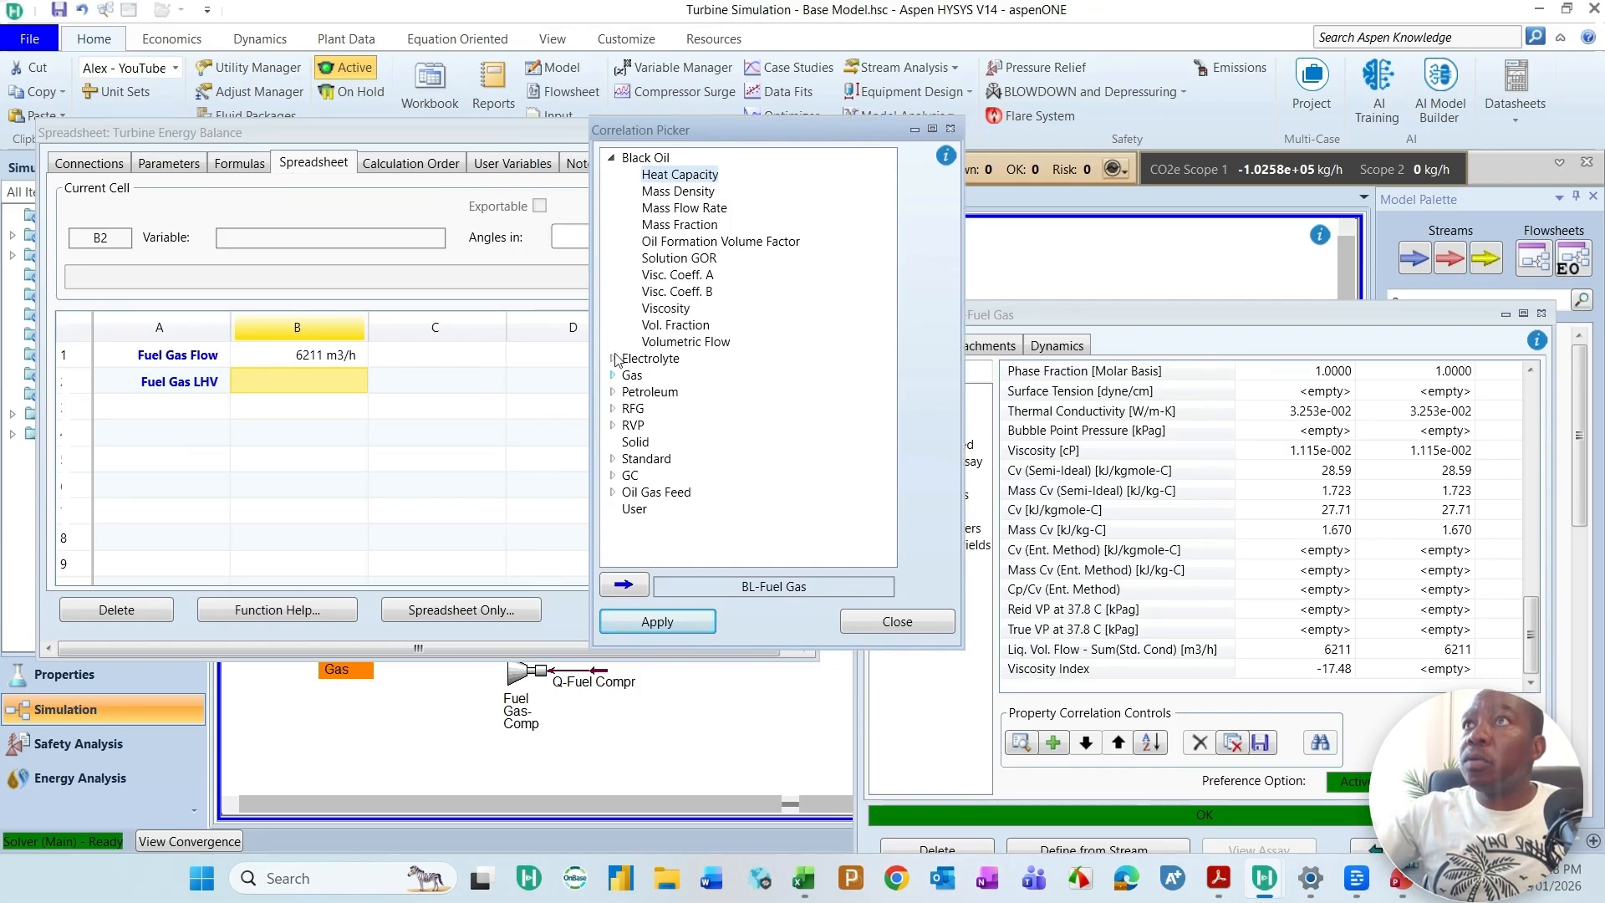
left_click(611, 159)
left_click(613, 192)
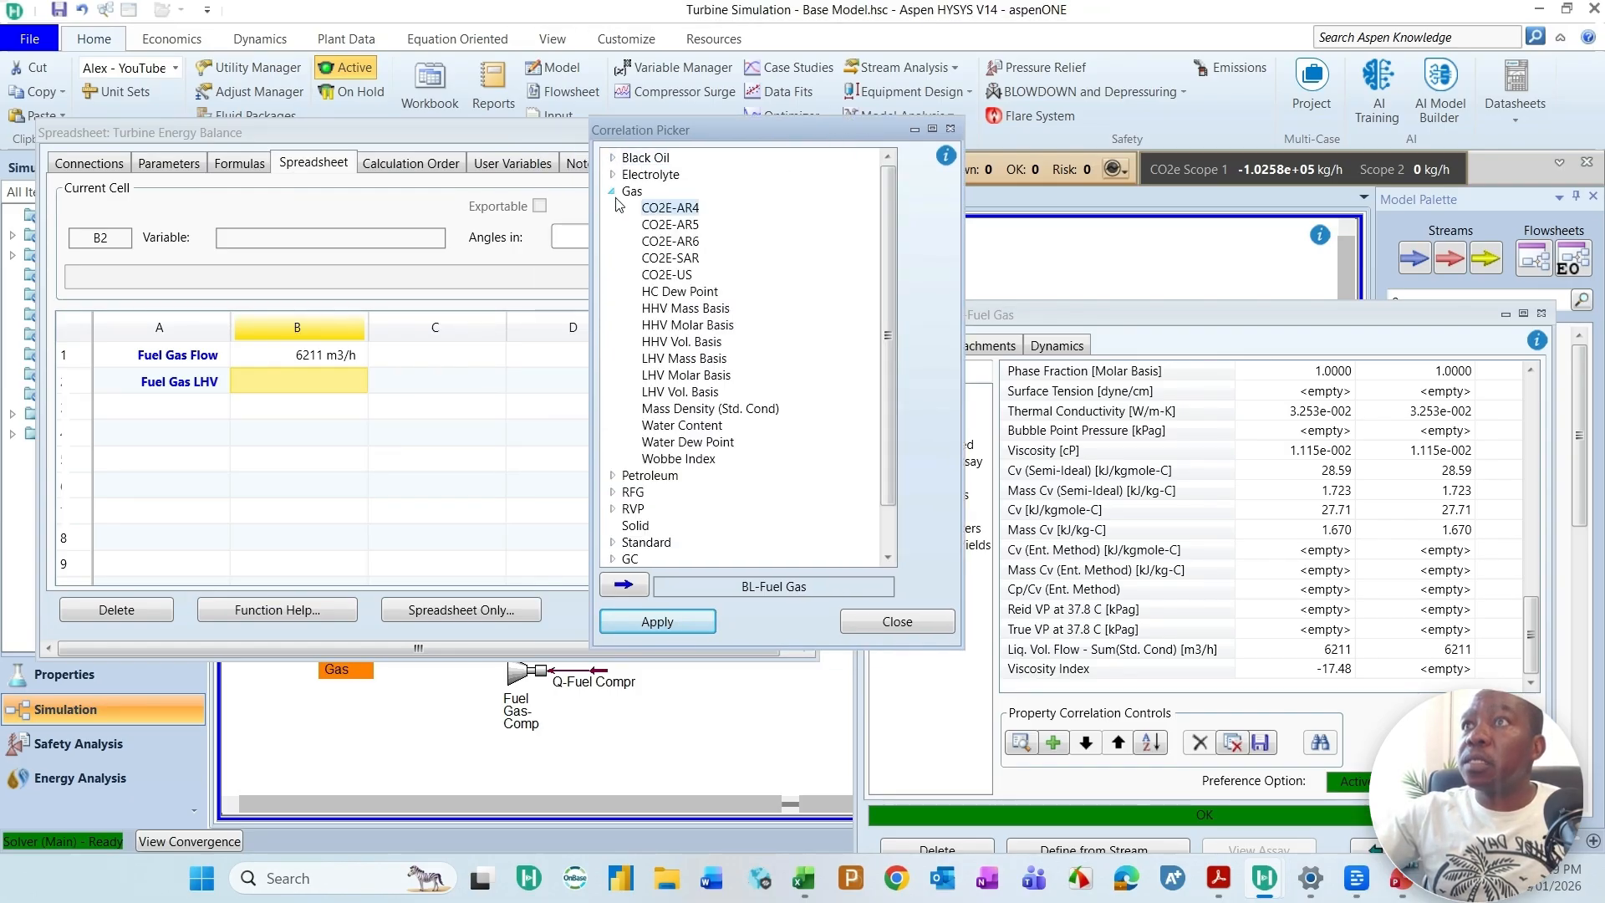
left_click(696, 393)
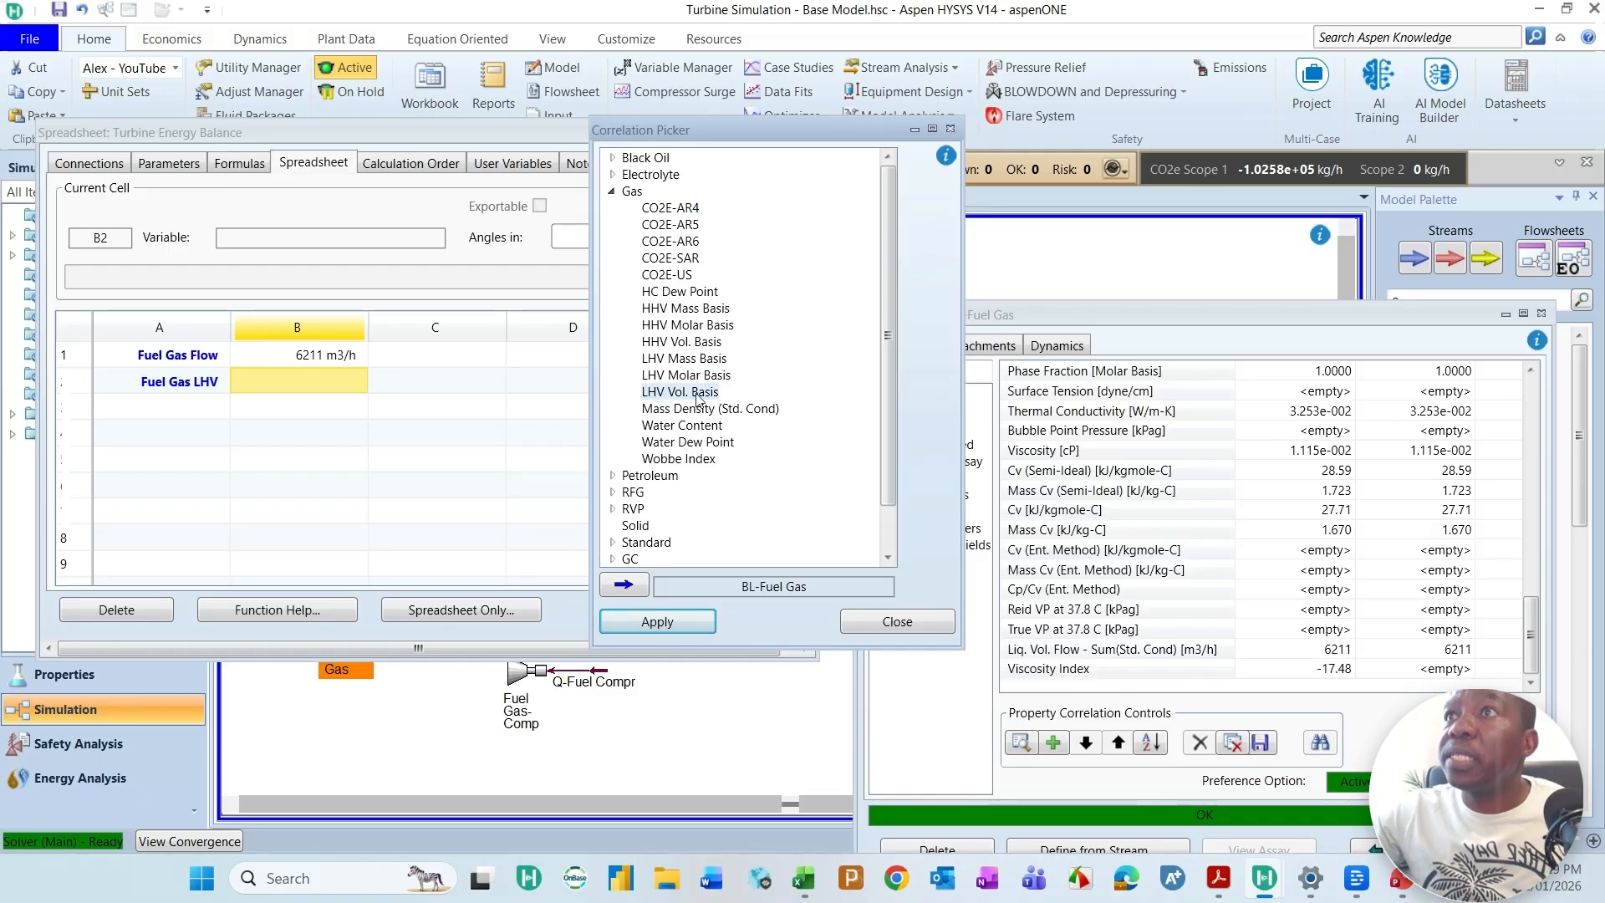
left_click(673, 621)
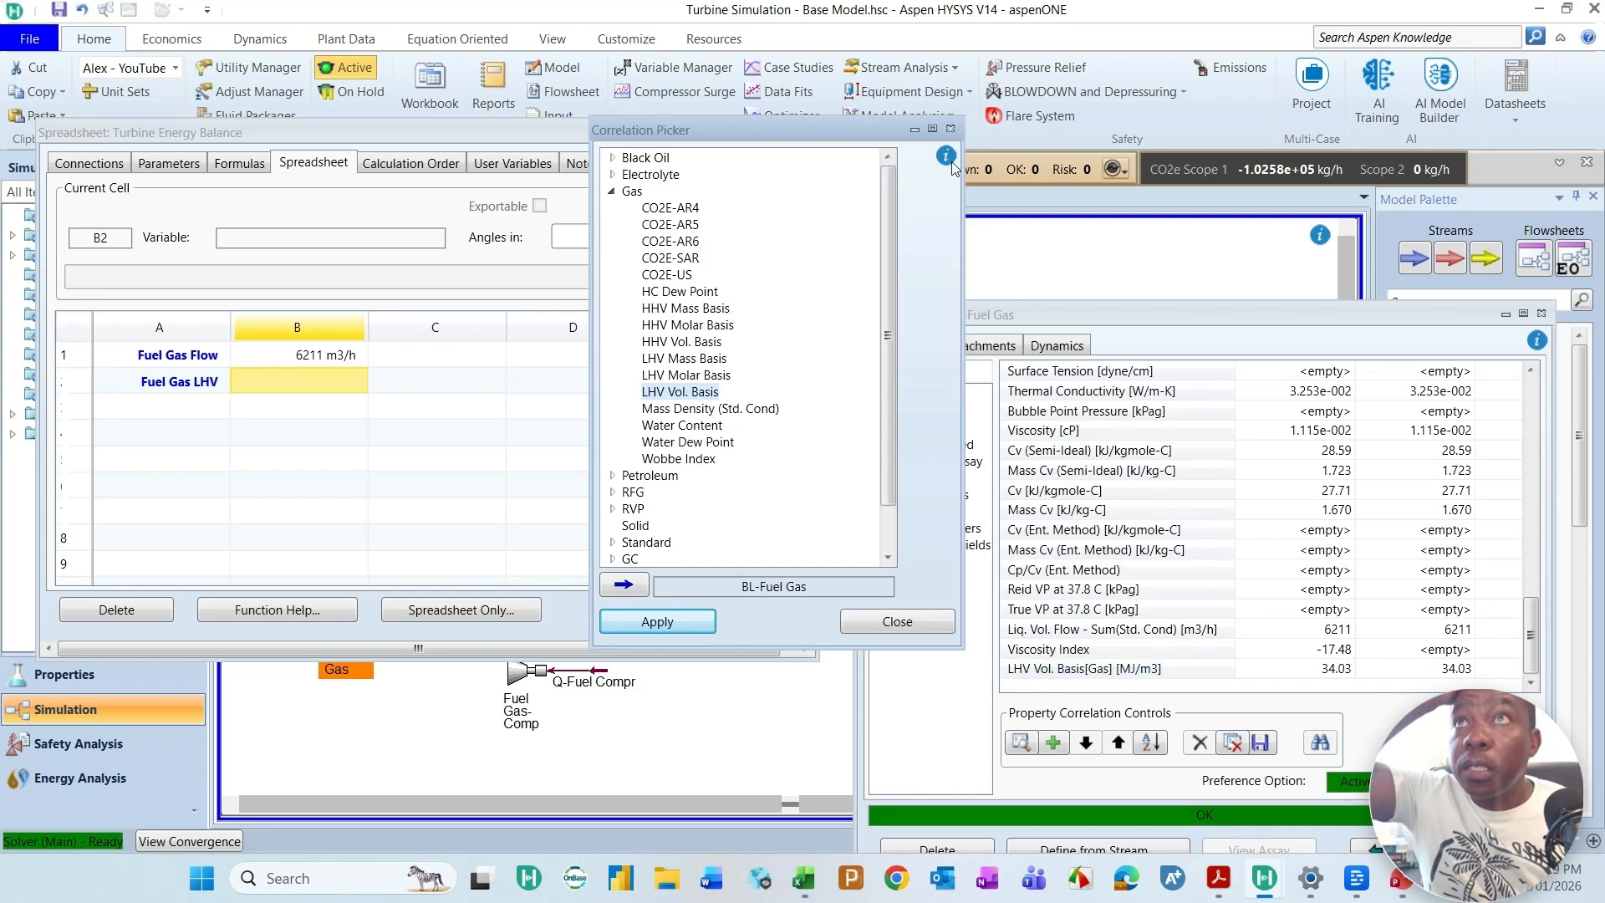
left_click(949, 129)
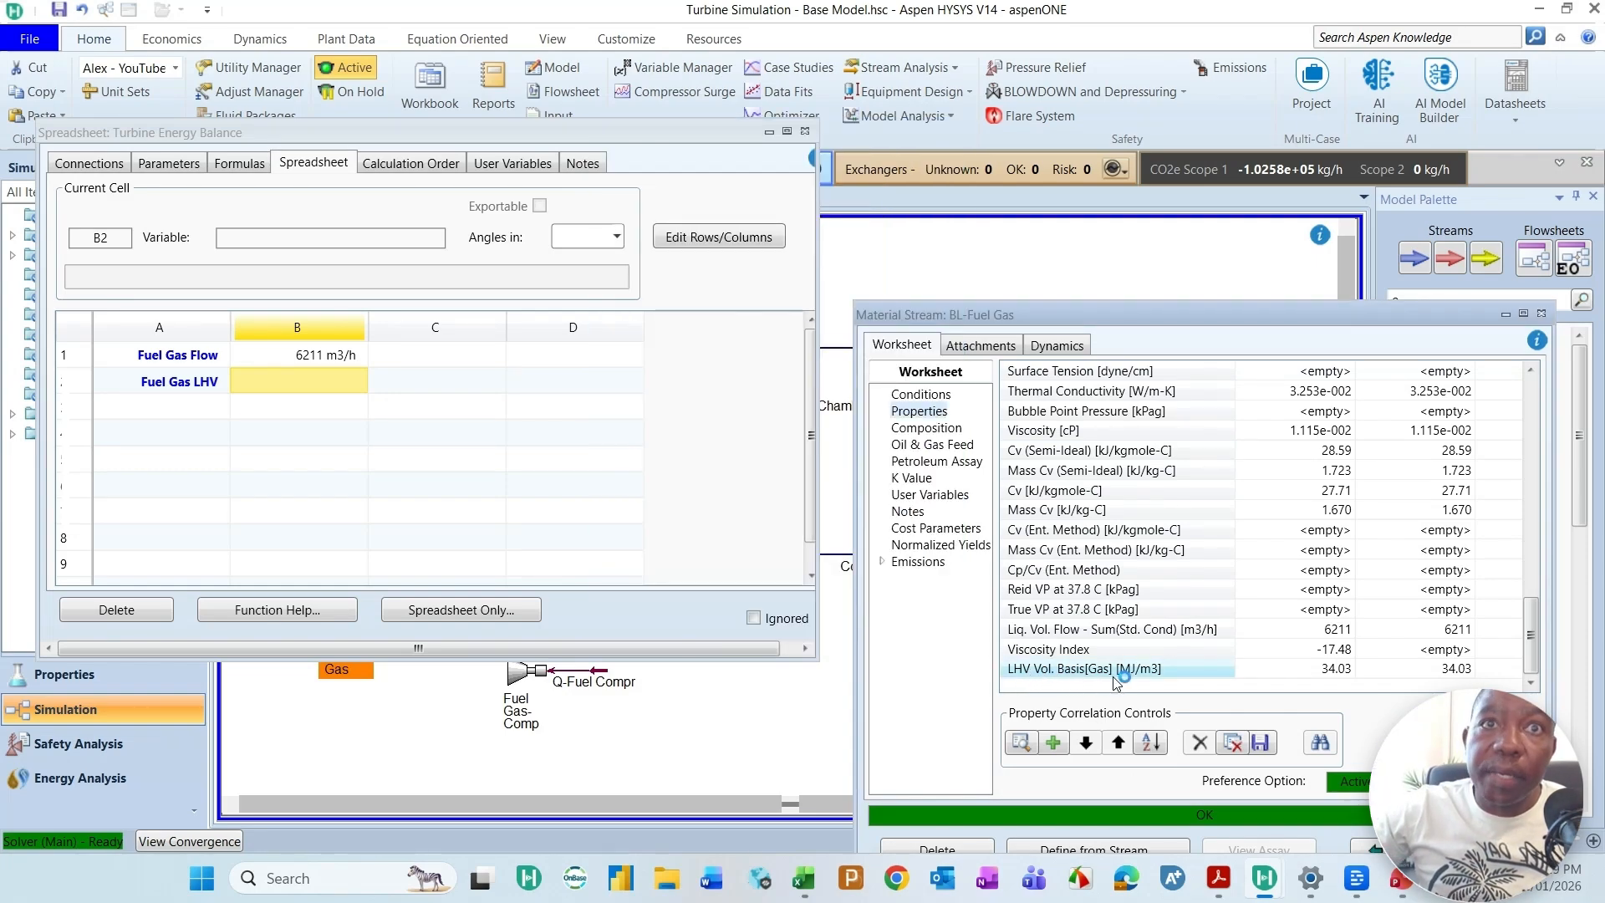
Step: Start a variable import for cell B2 and choose BL-Fuel Gas as the source object
left_click(1458, 672)
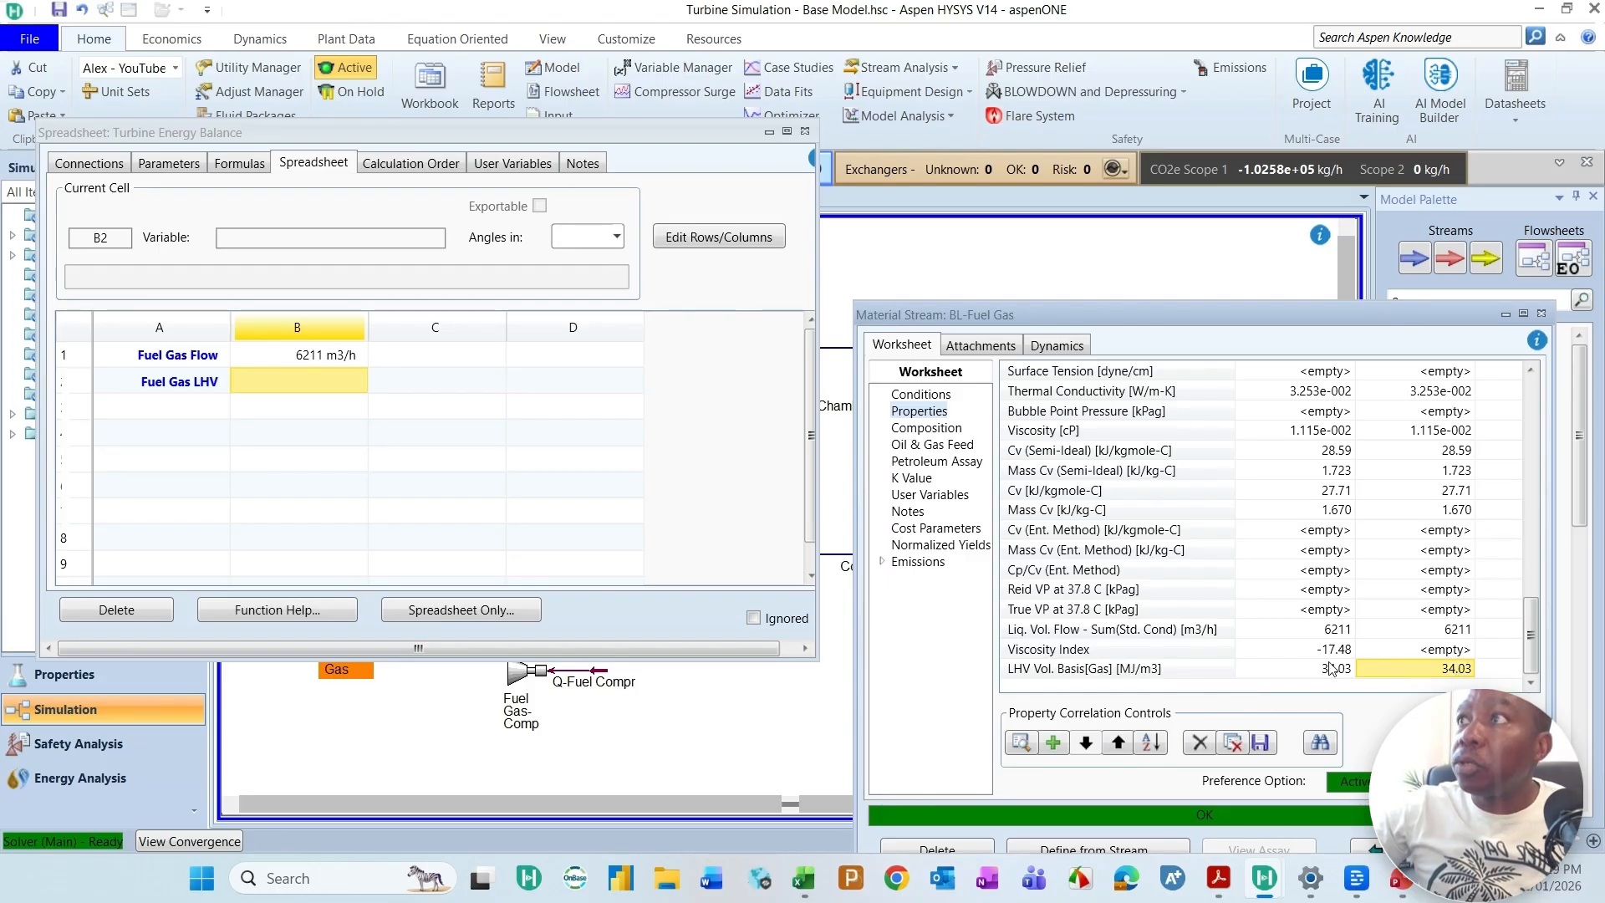
right_click(307, 380)
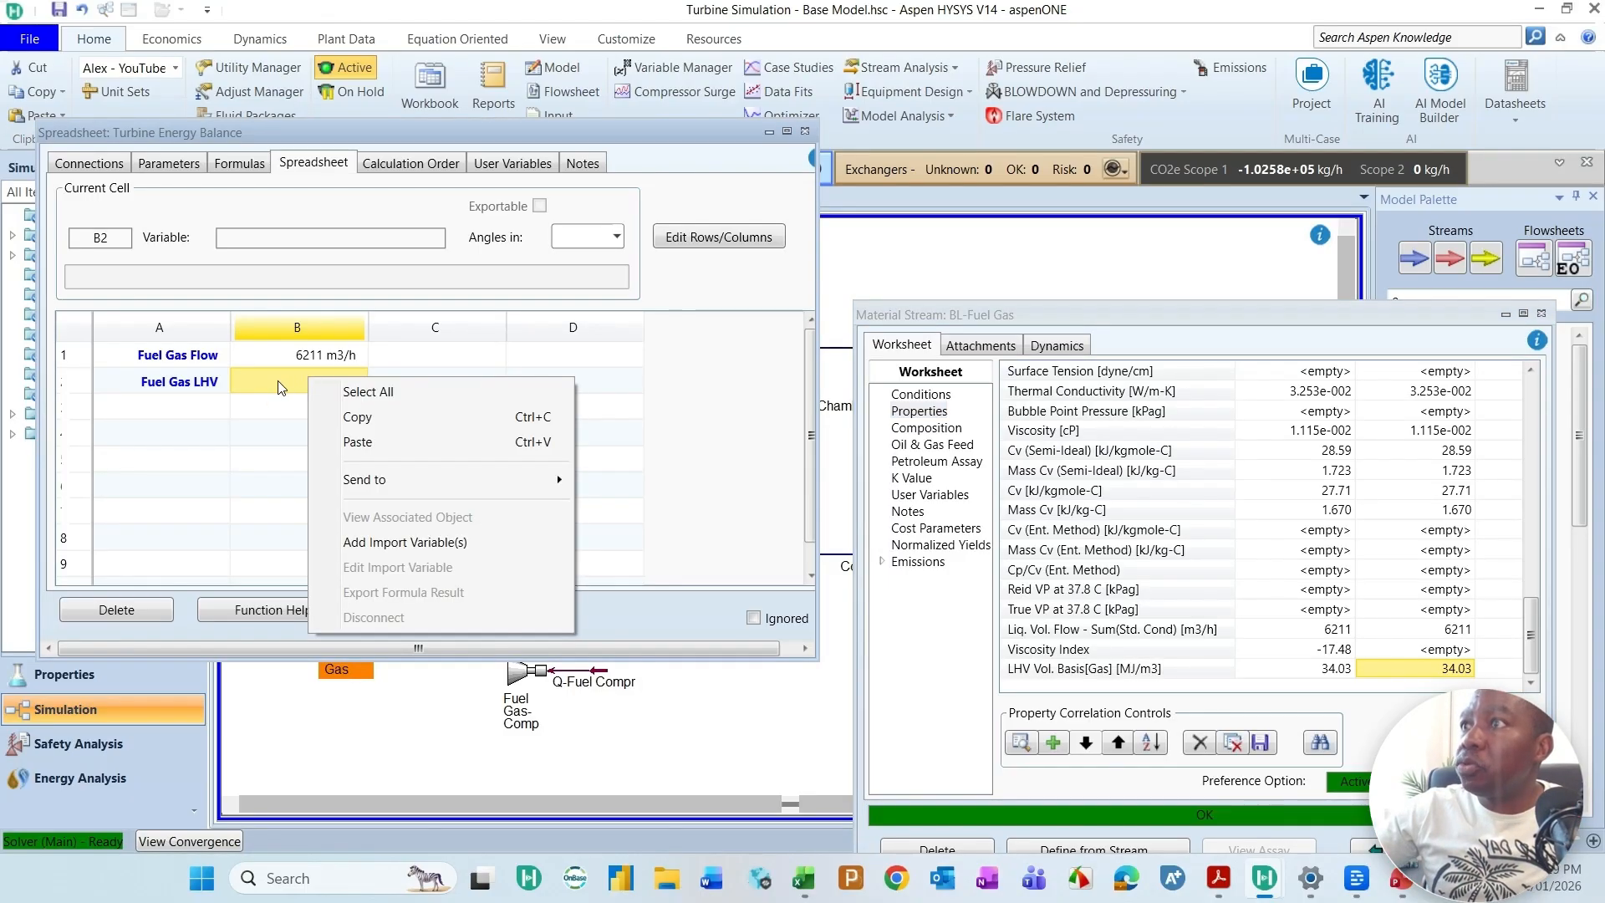
left_click(401, 545)
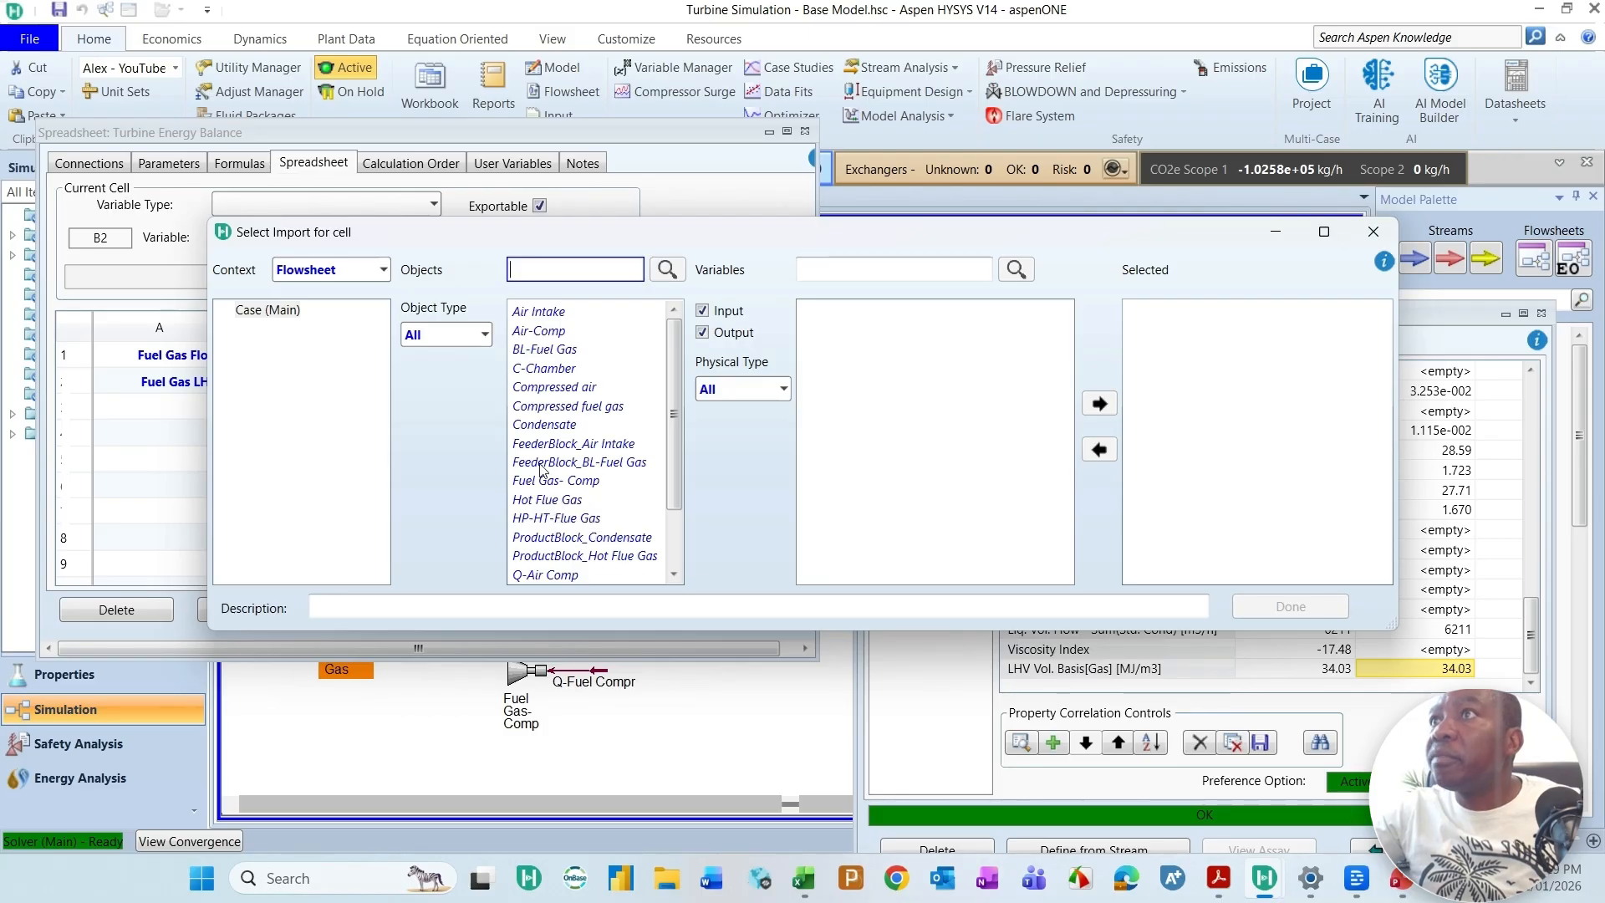
left_click(549, 351)
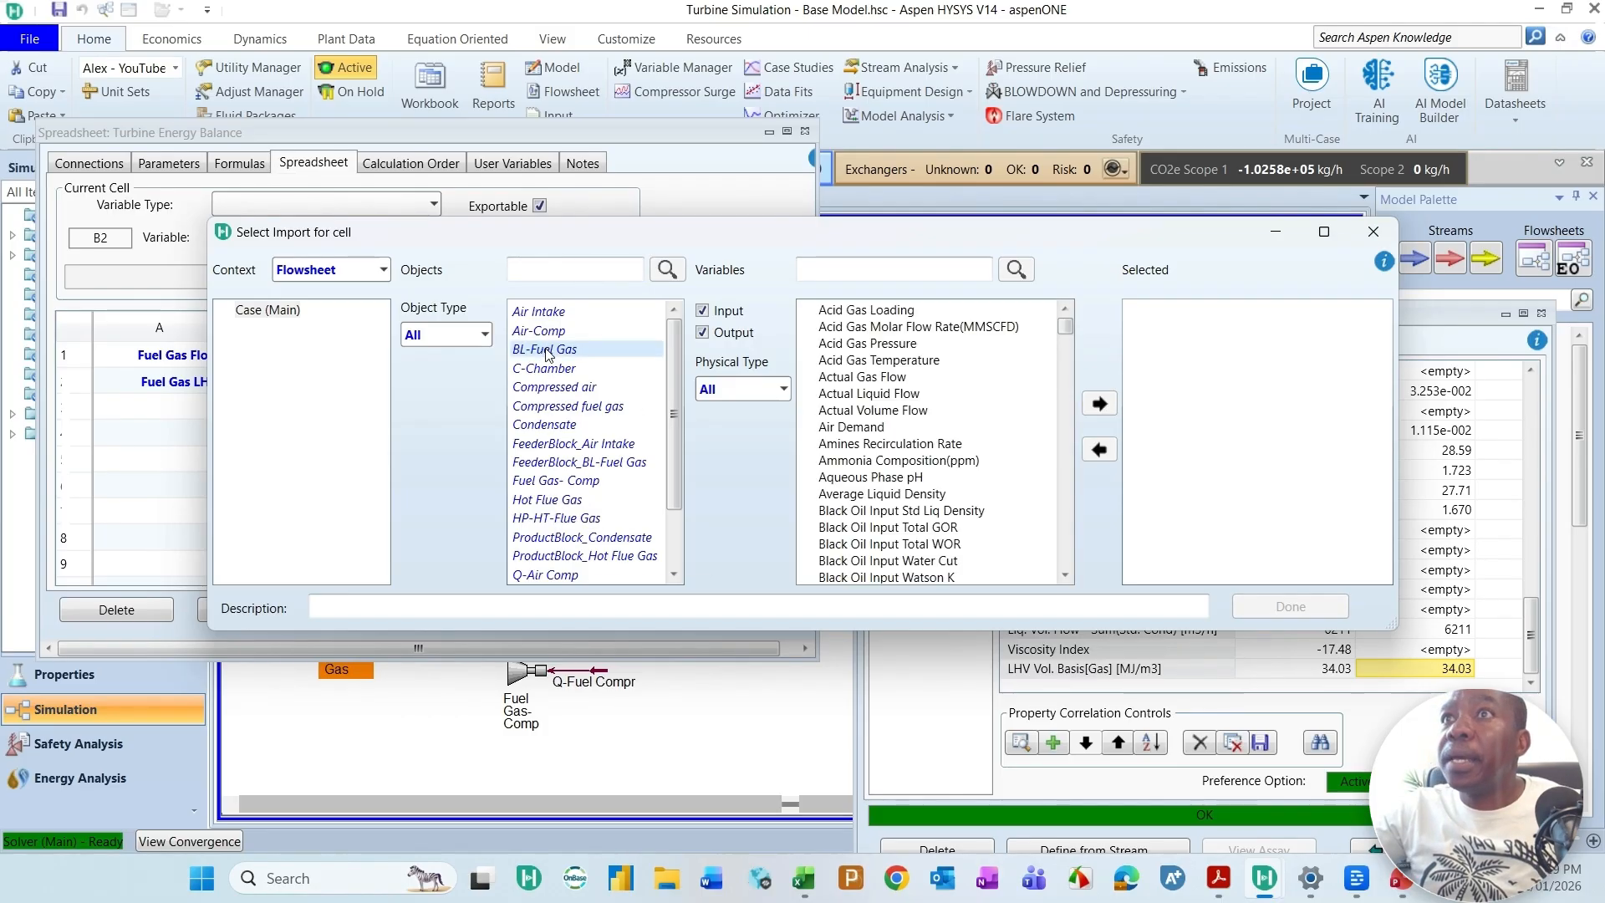
Step: Search the BL-Fuel Gas variables for flow and add Std Gas Flow to the import selection
left_click(876, 271)
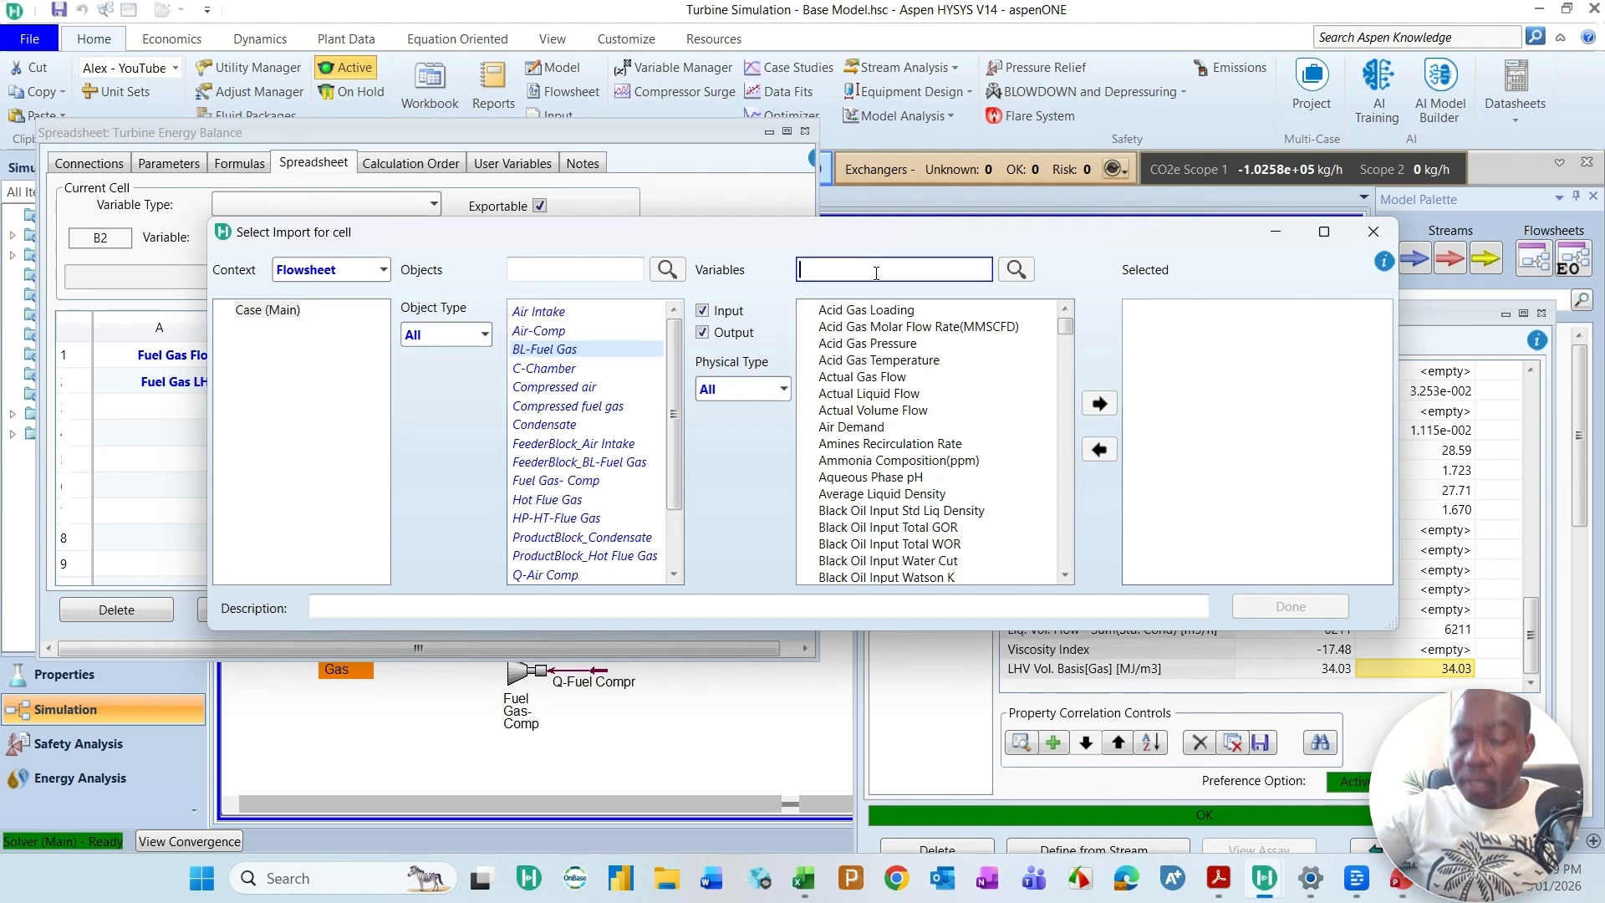
type("flow")
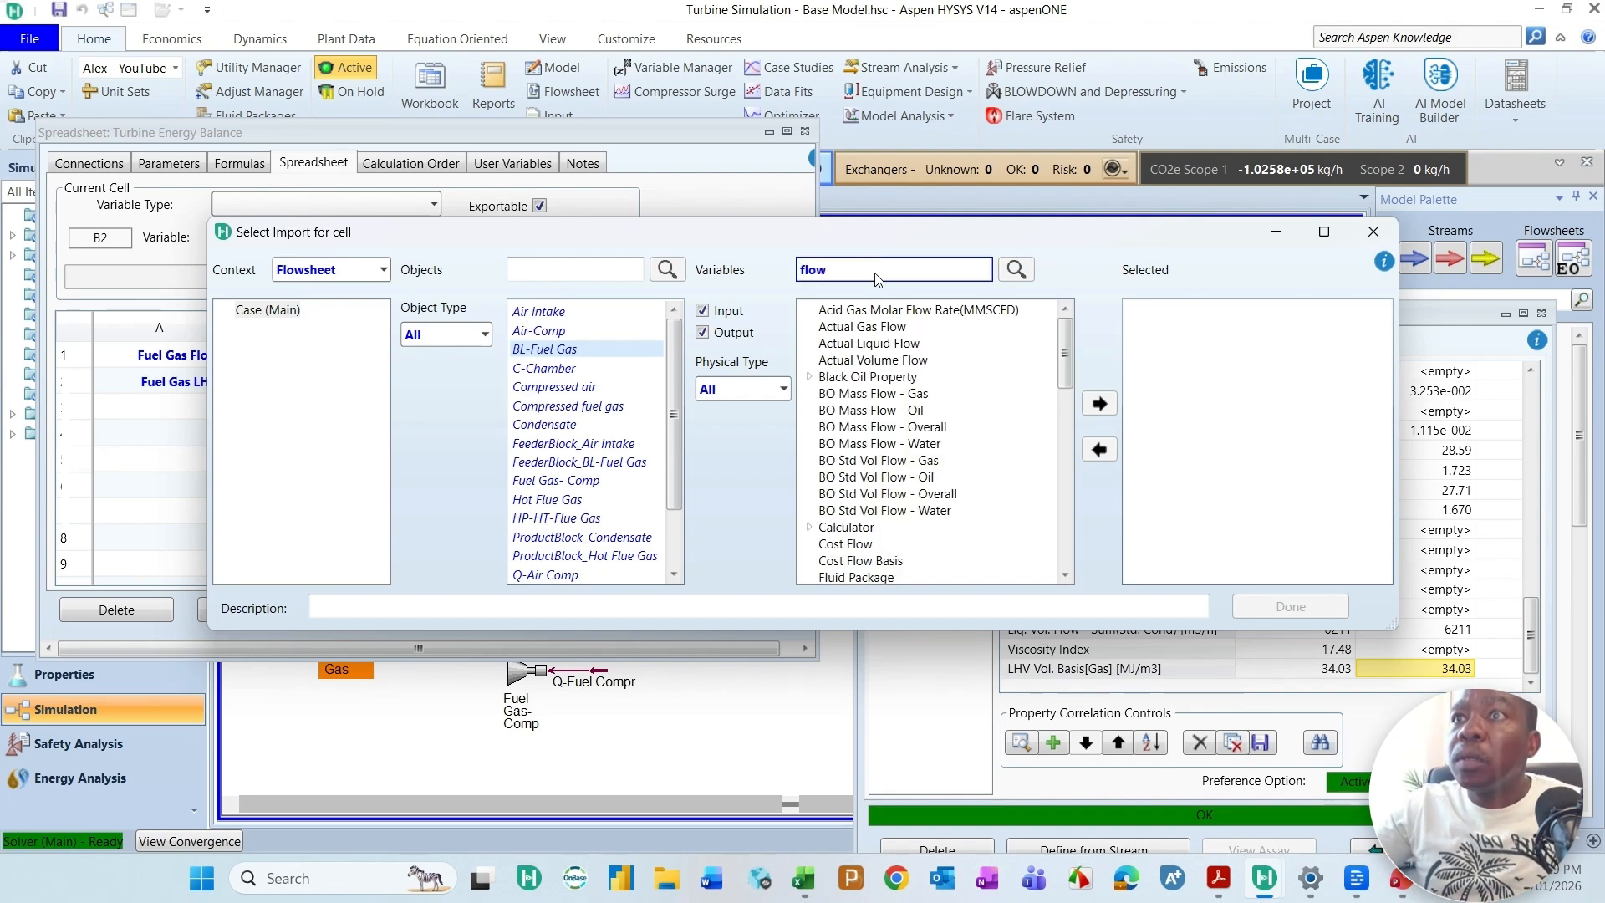
scroll(855, 493, "down", 2)
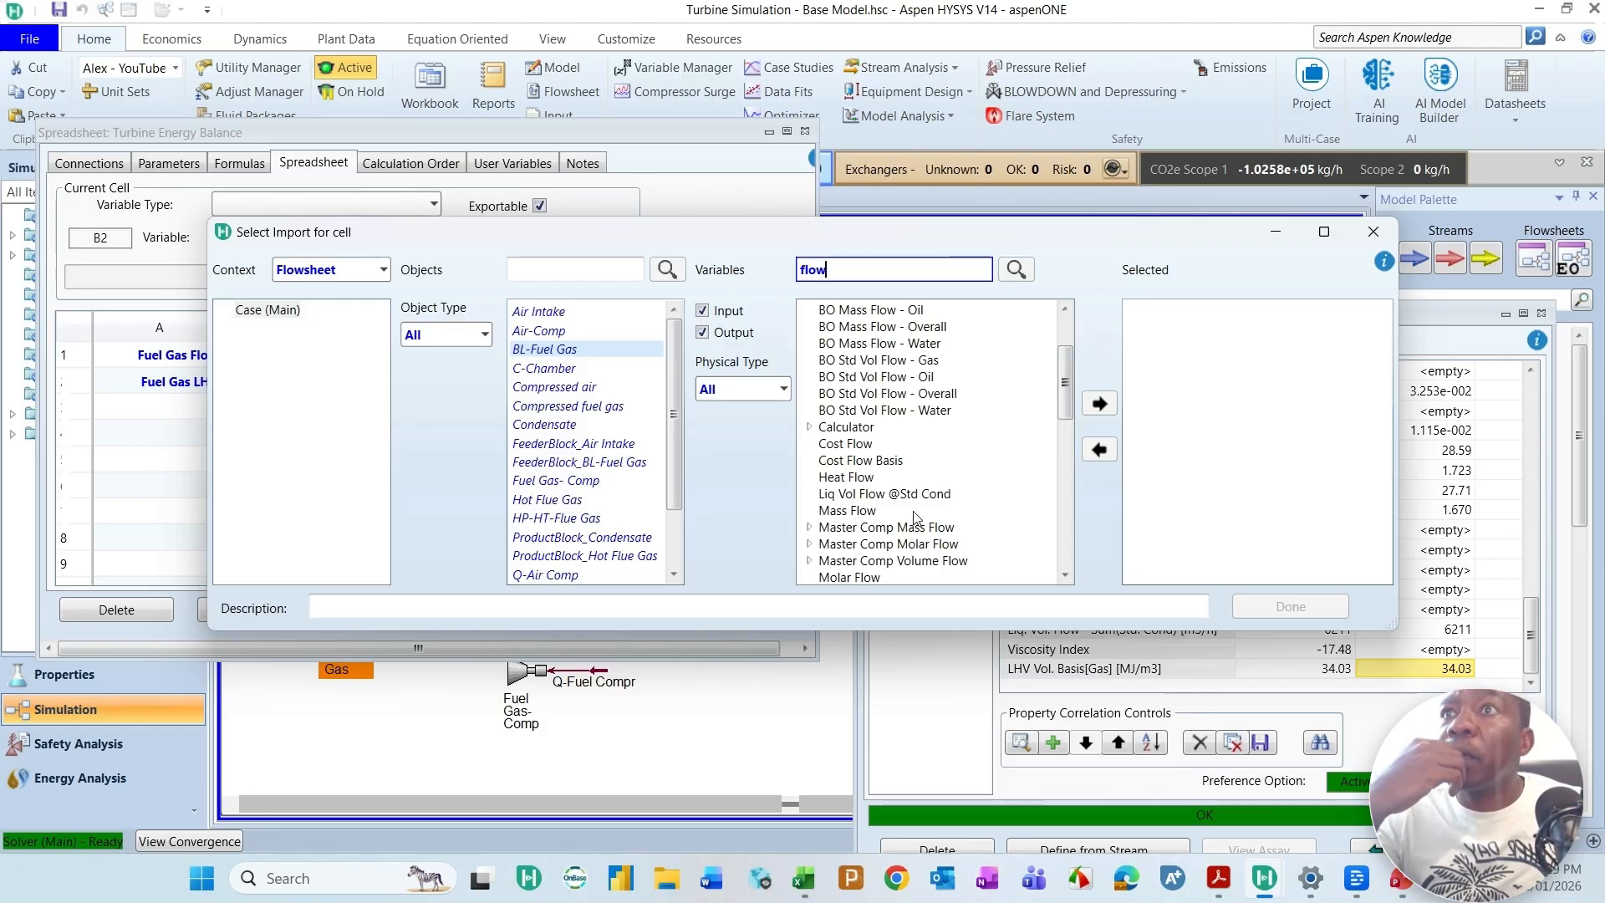
scroll(856, 514, "down", 5)
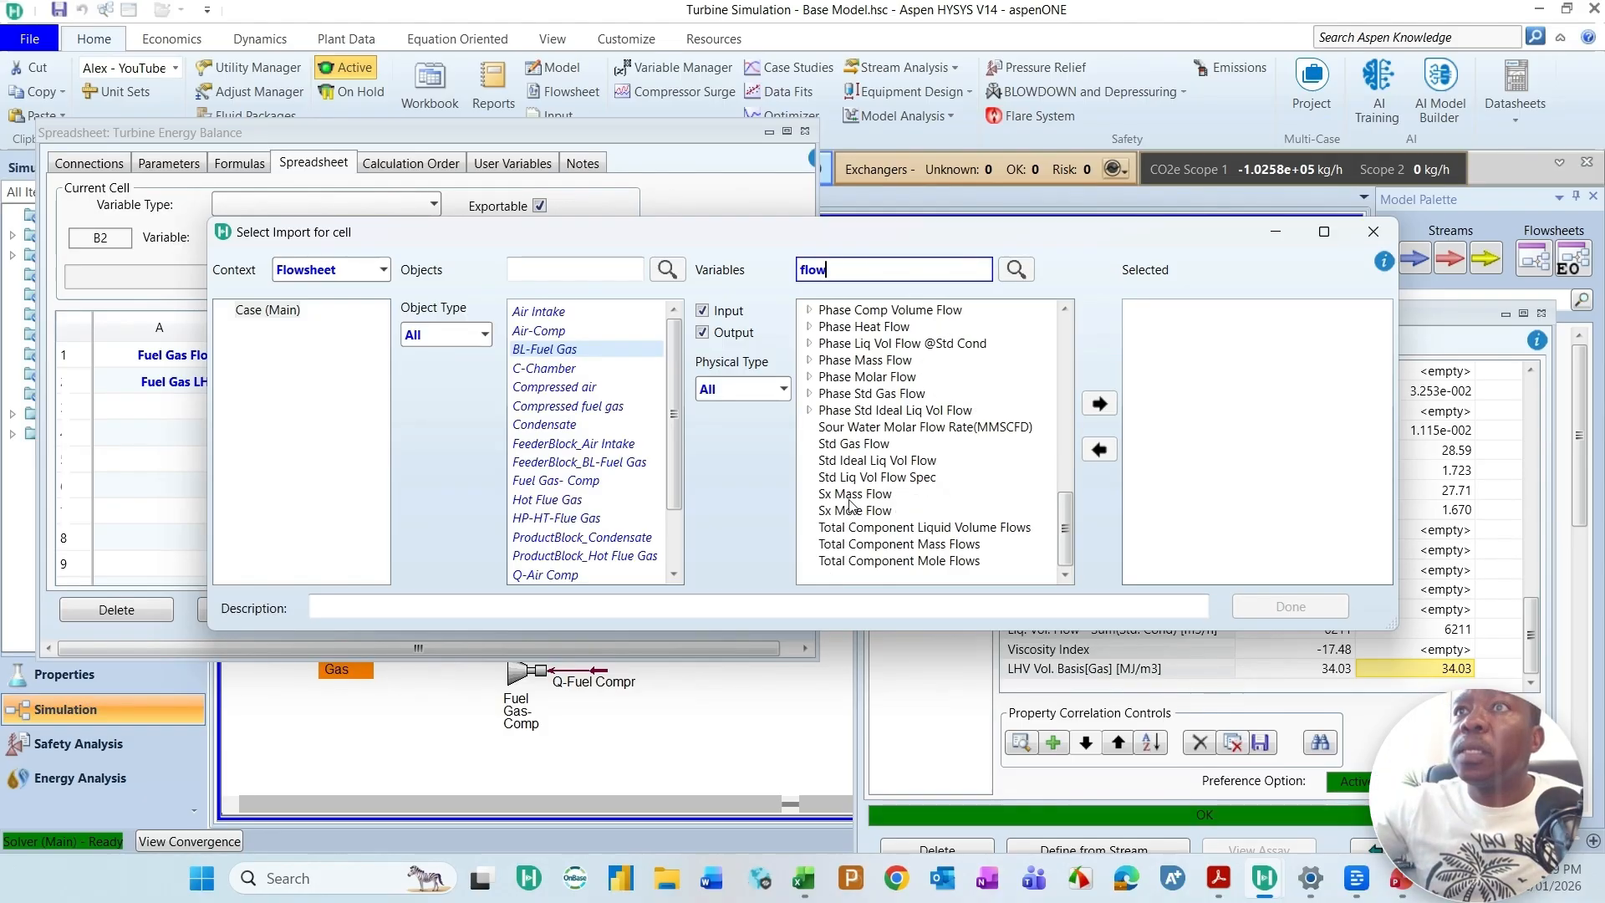
left_click(870, 444)
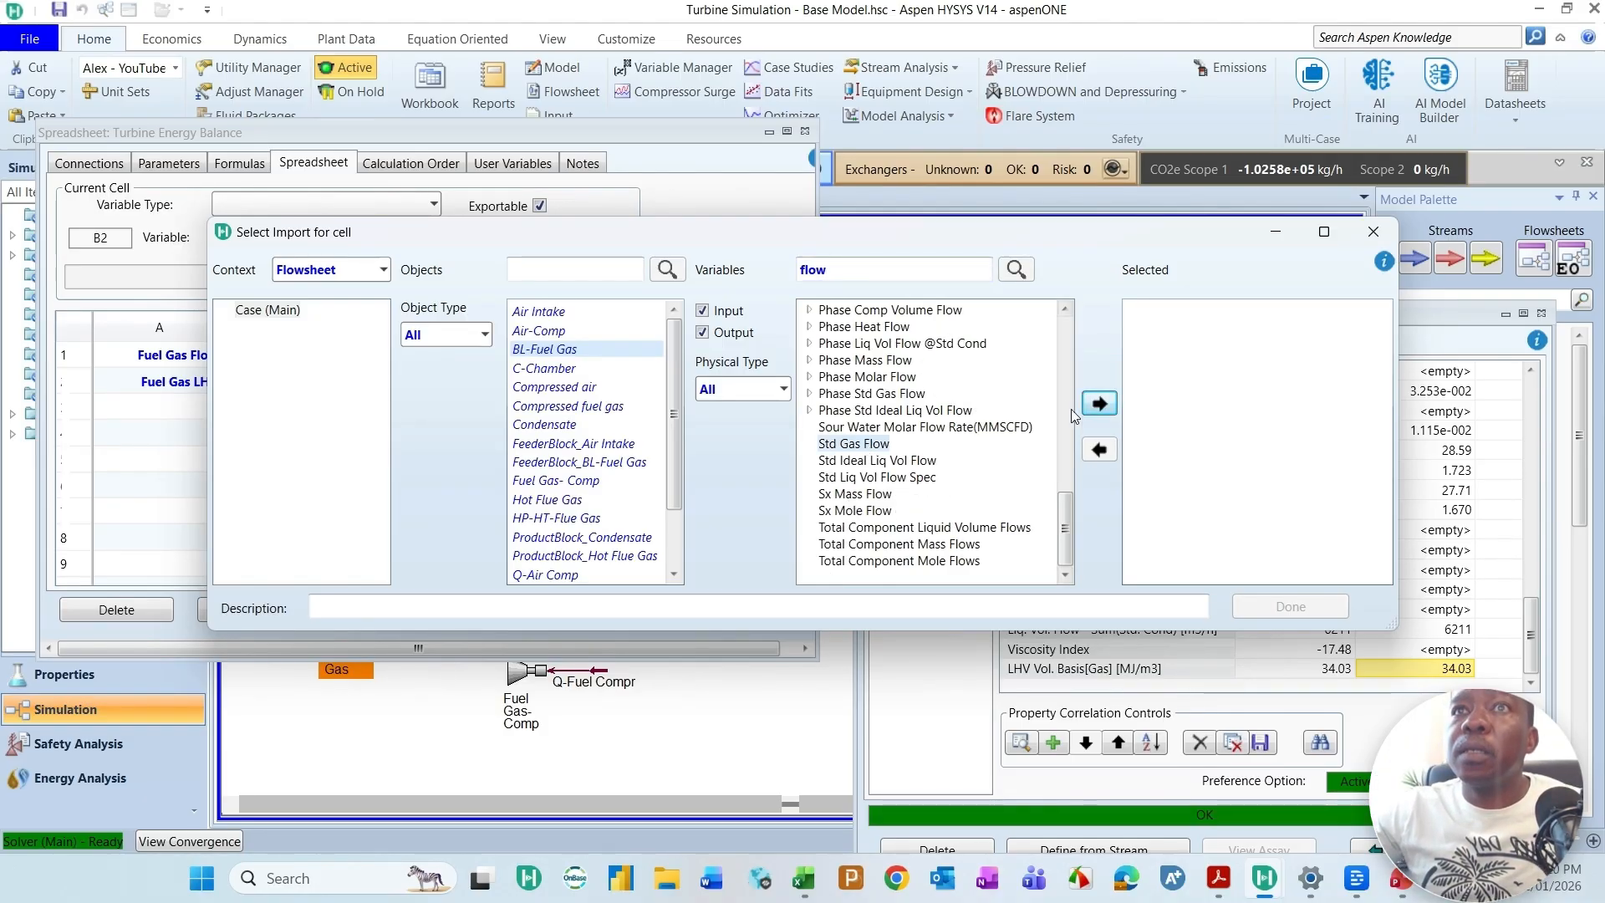
left_click(1099, 403)
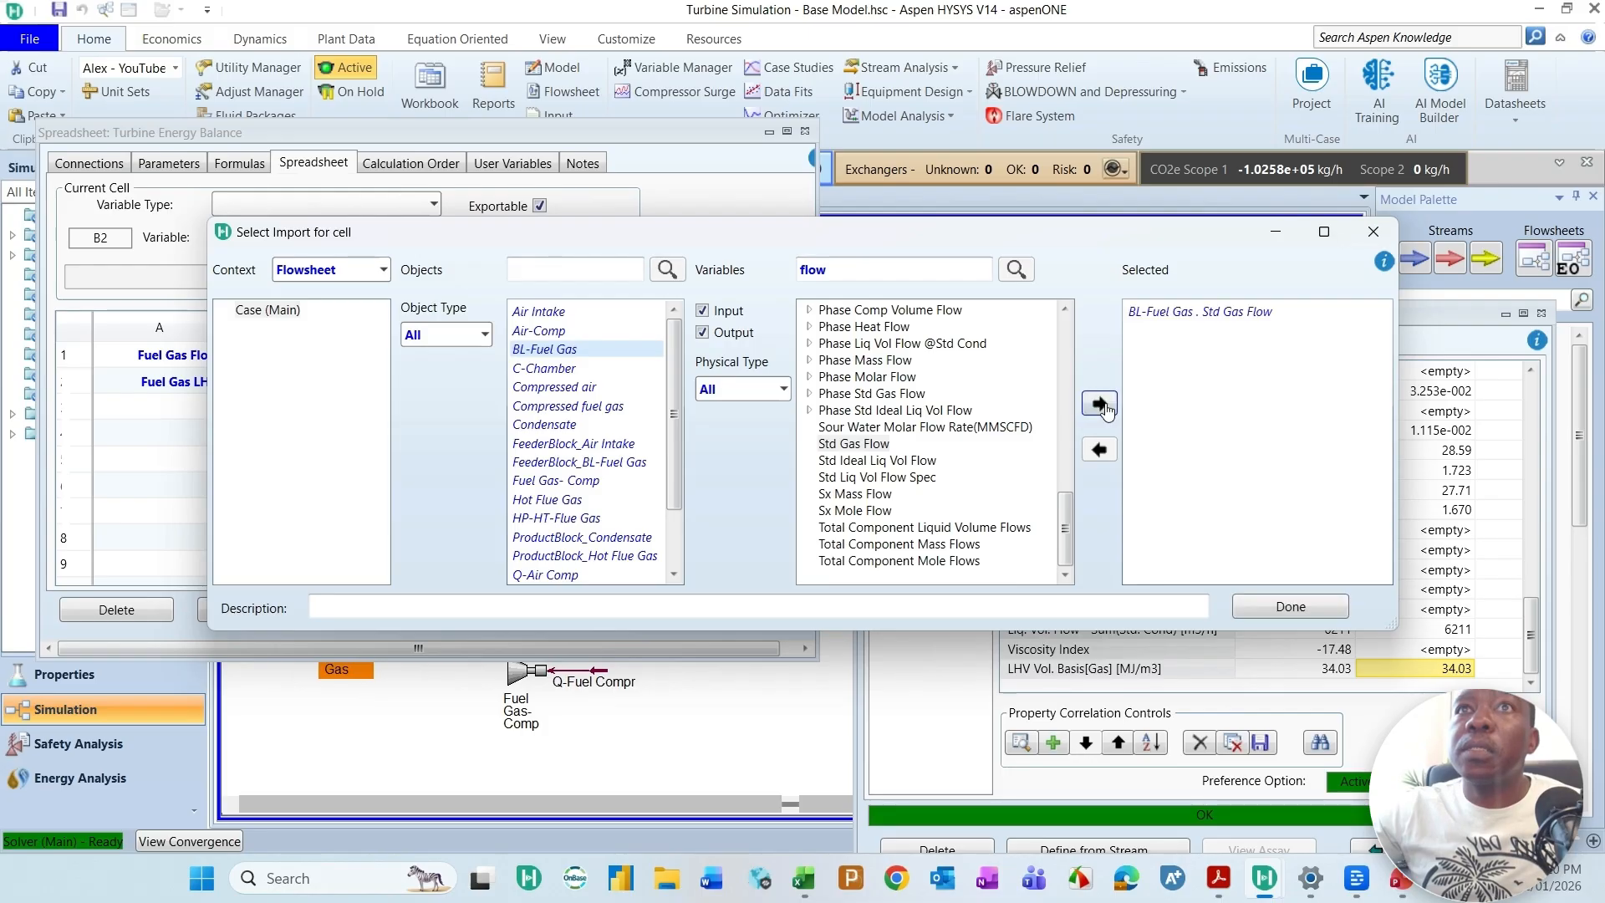
Step: Change the description of the selected Std Gas Flow variable to Gas Flow
left_click(1206, 316)
left_click(450, 617)
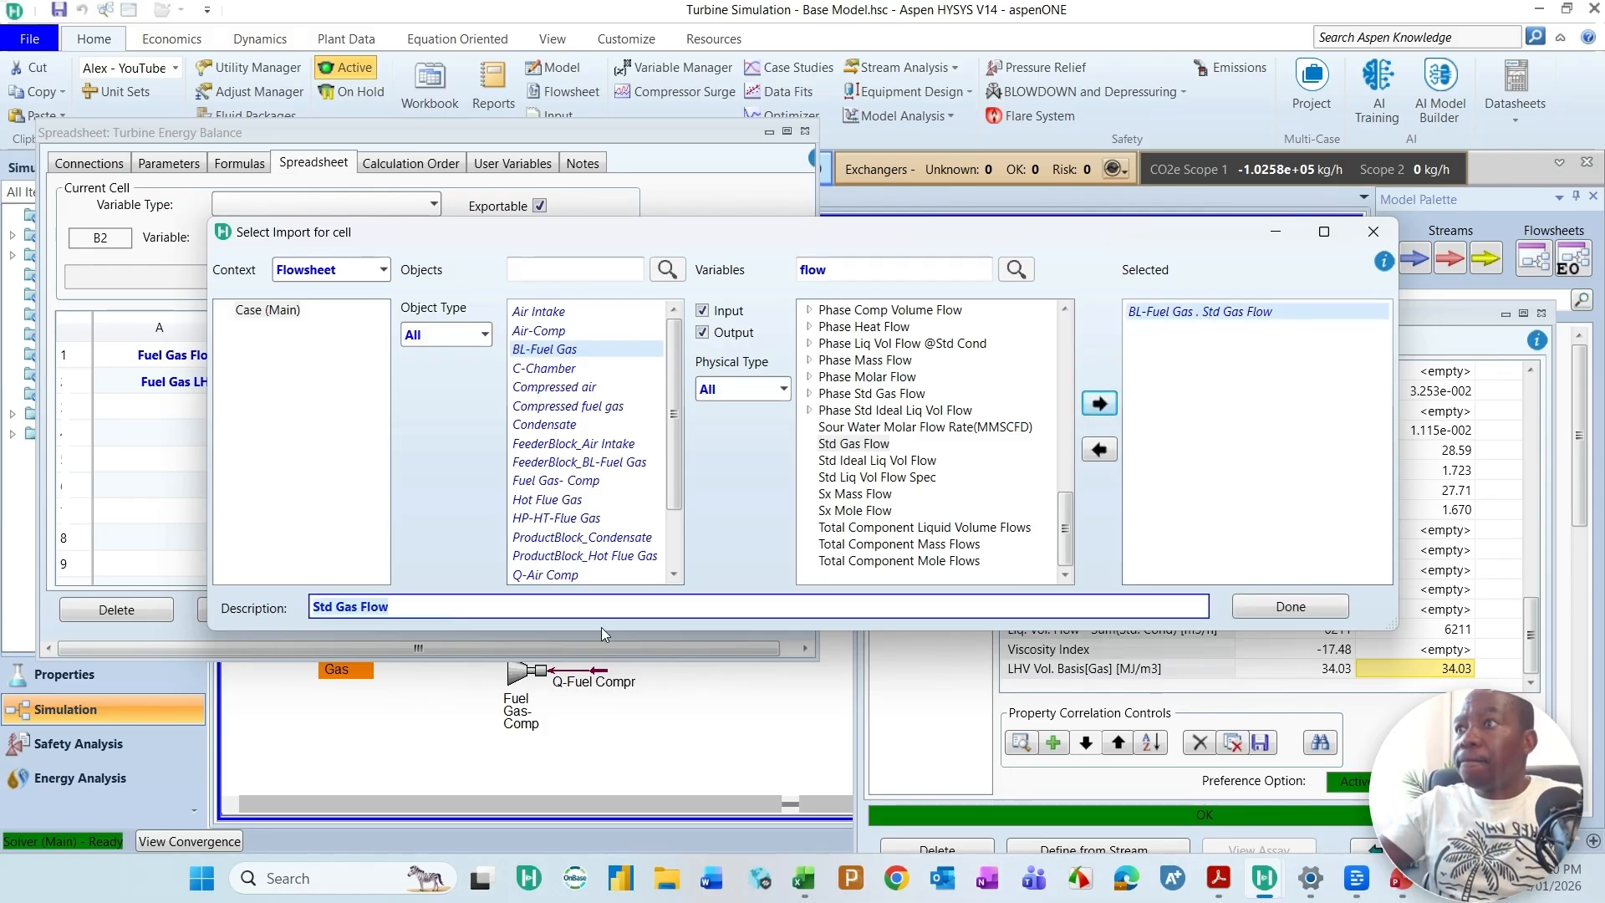
key("Home")
key("Delete")
key("Delete")
key("Delete")
key("Delete")
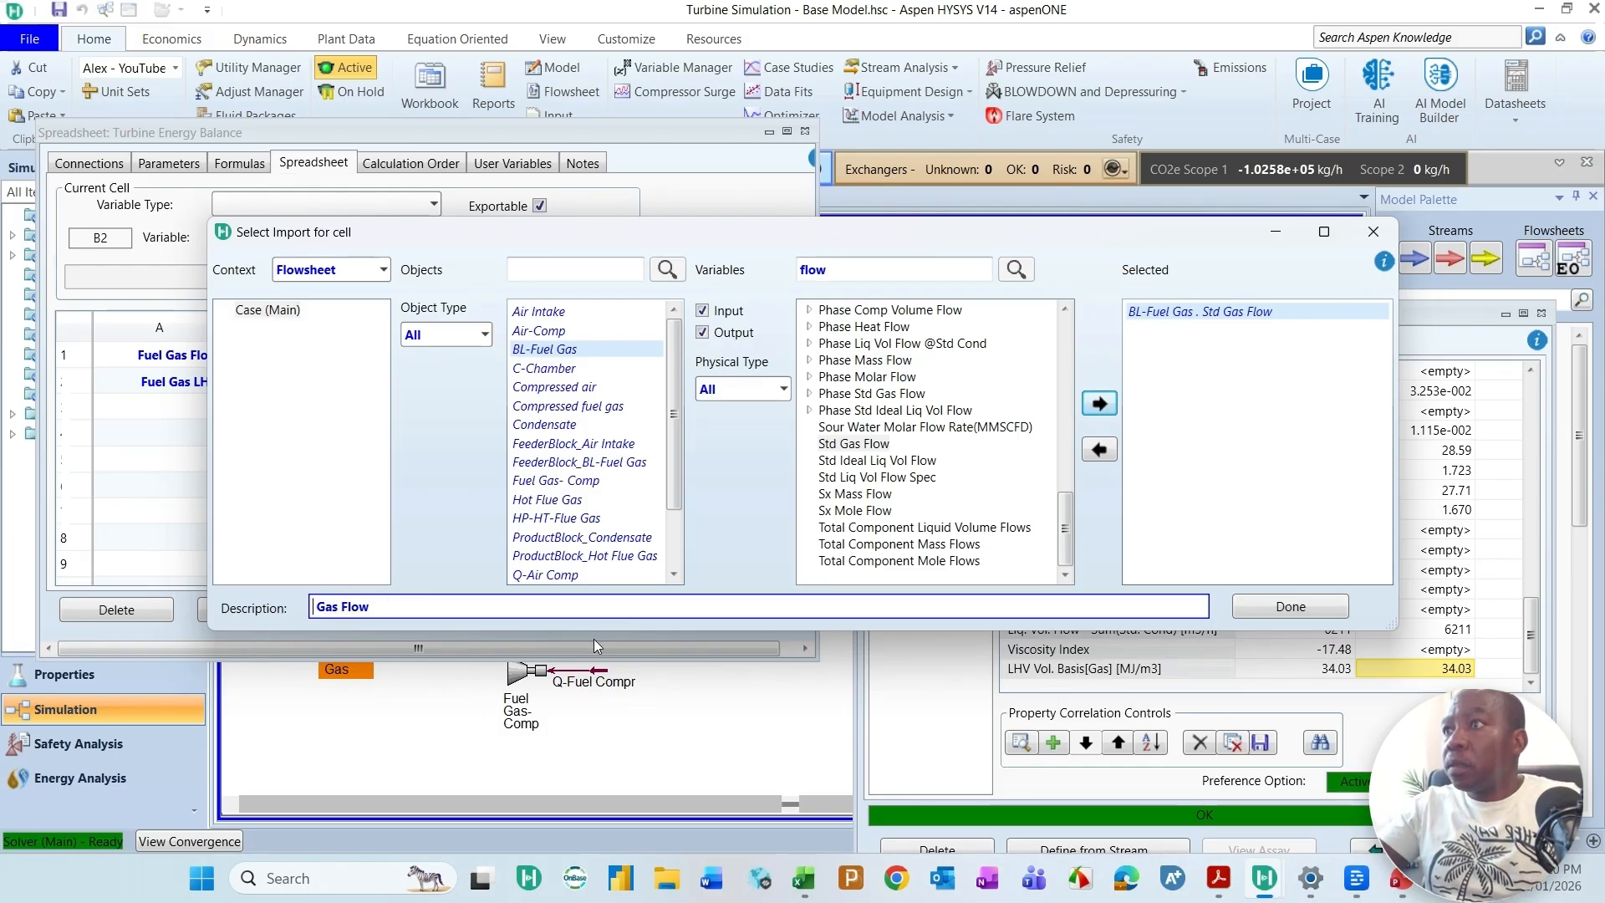
type("F")
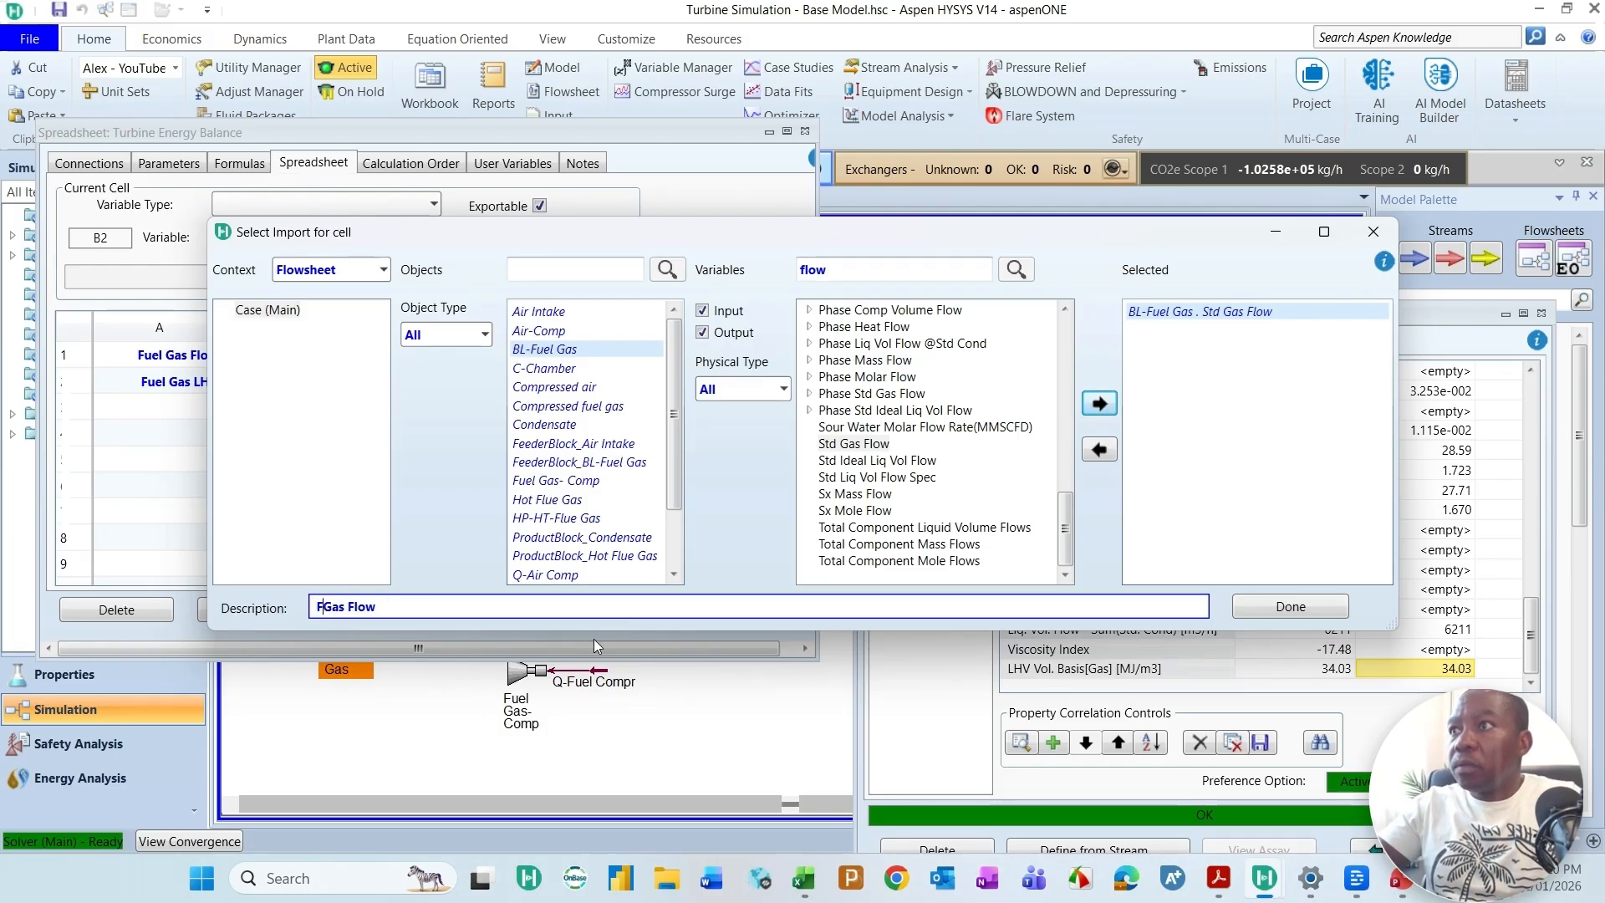
key("BackSpace")
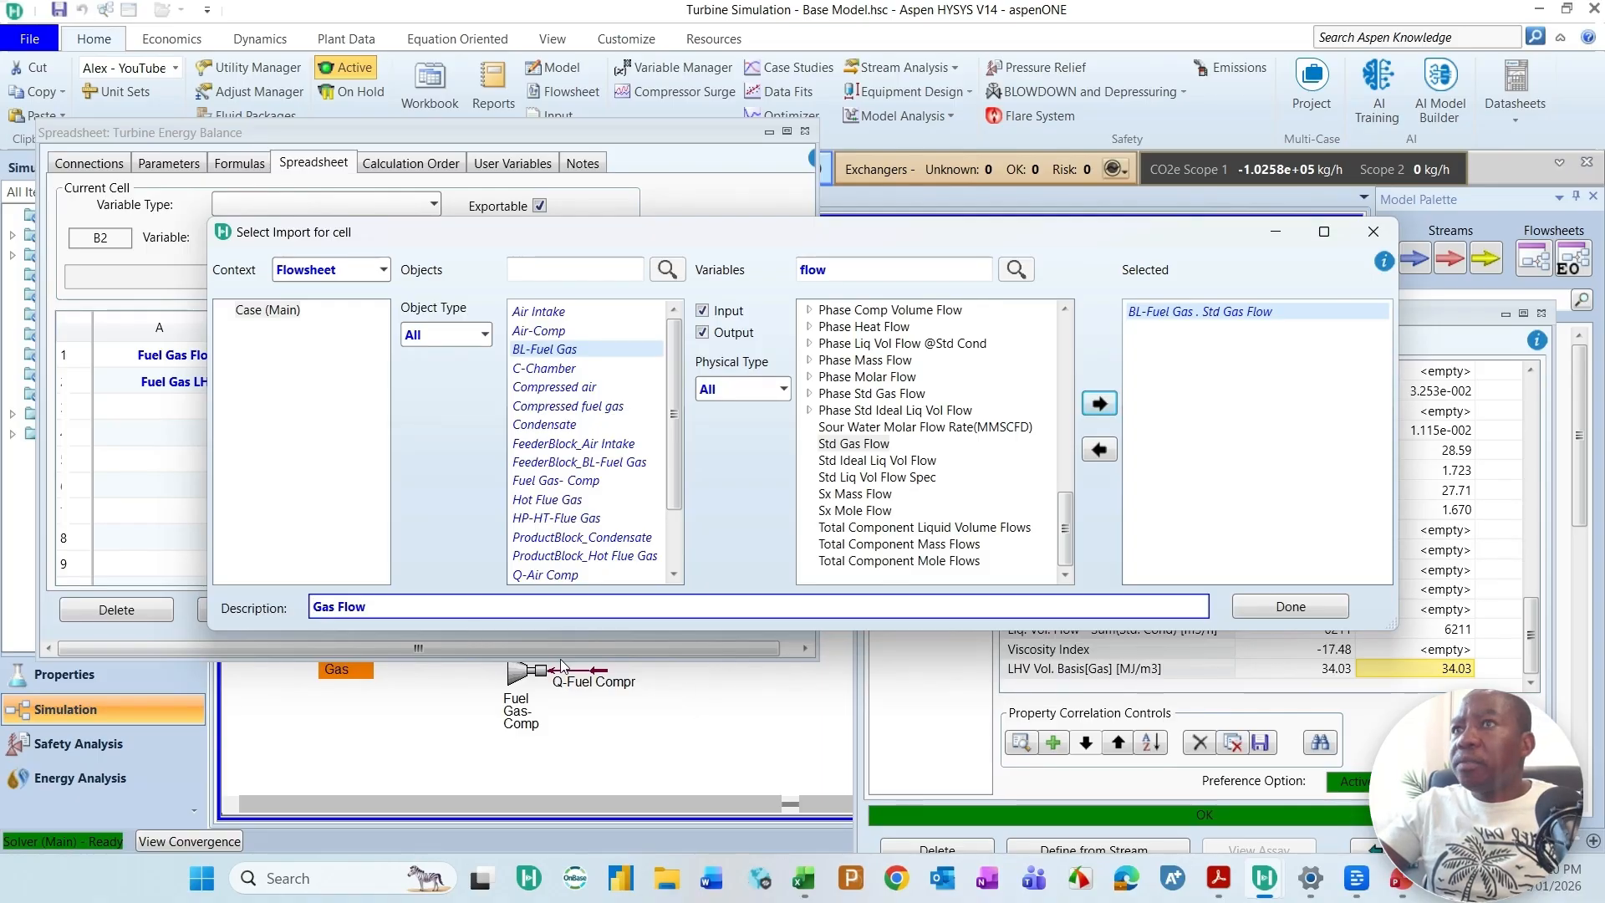
Step: Clear the description of the selected import variable and search the BL-Fuel Gas variables for LHV
double_click(843, 269)
key("BackSpace")
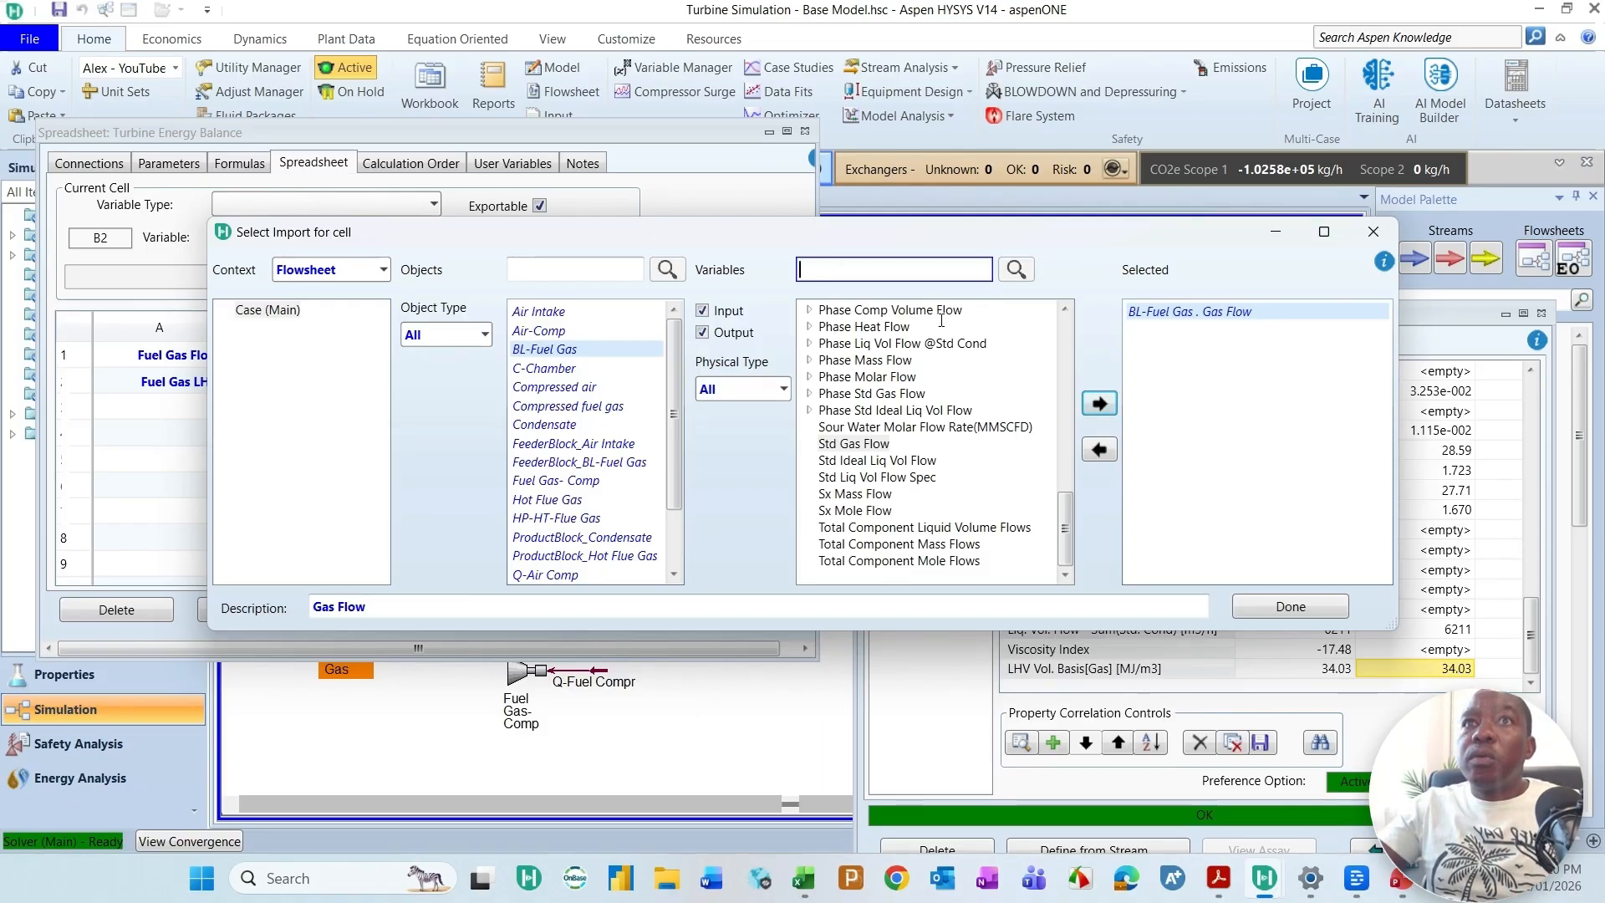
triple_click(338, 606)
key("BackSpace")
left_click(859, 270)
type("L")
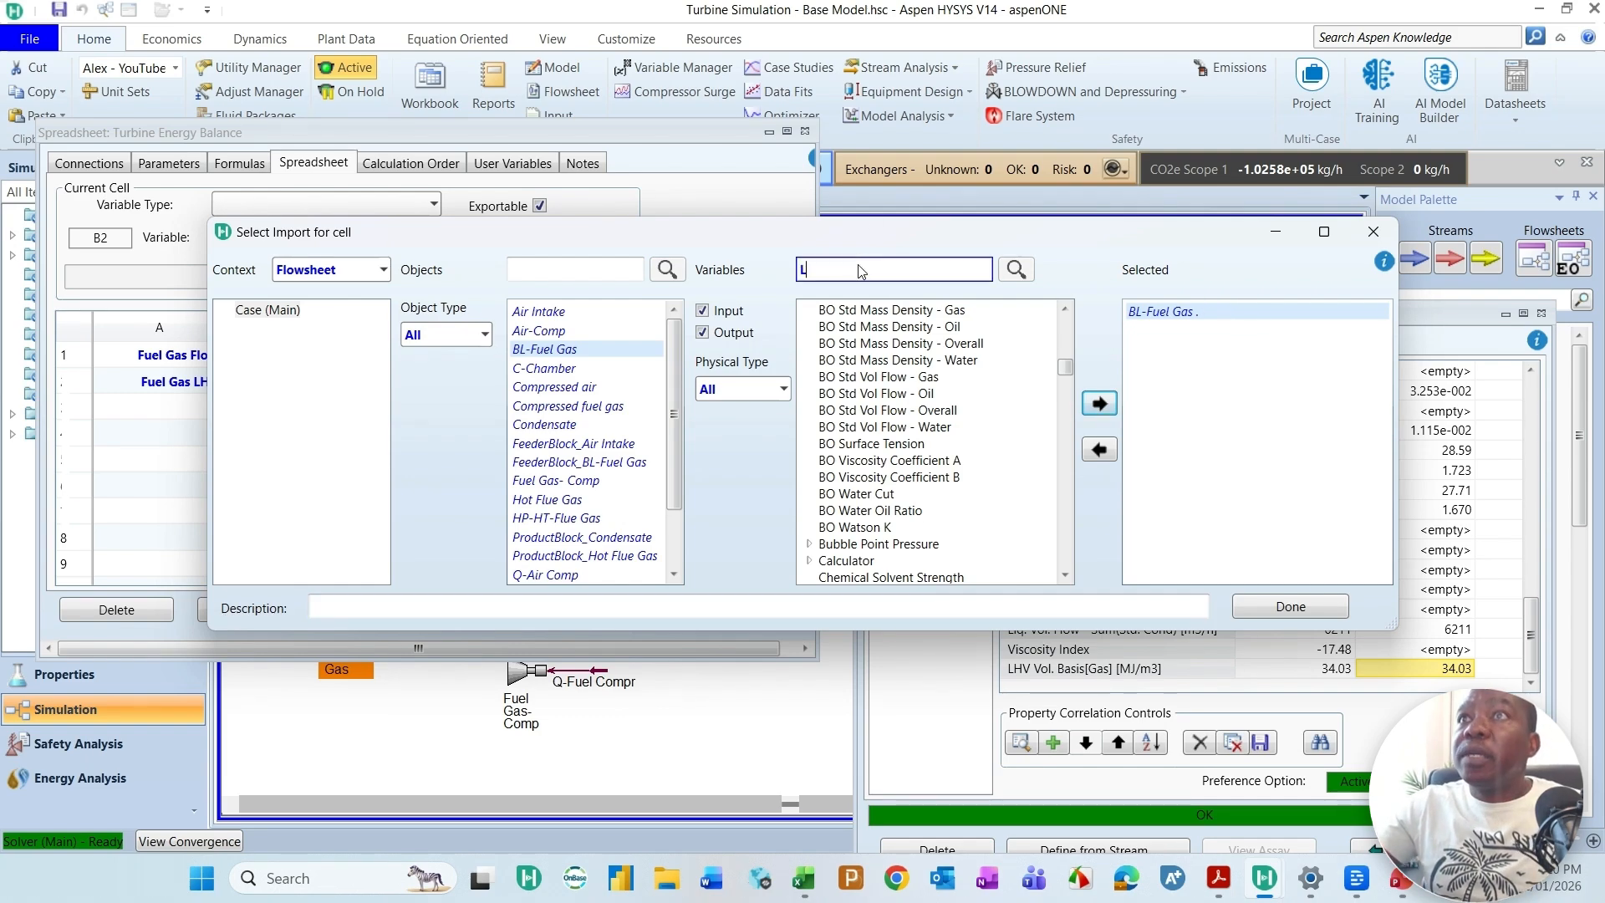
type("HV")
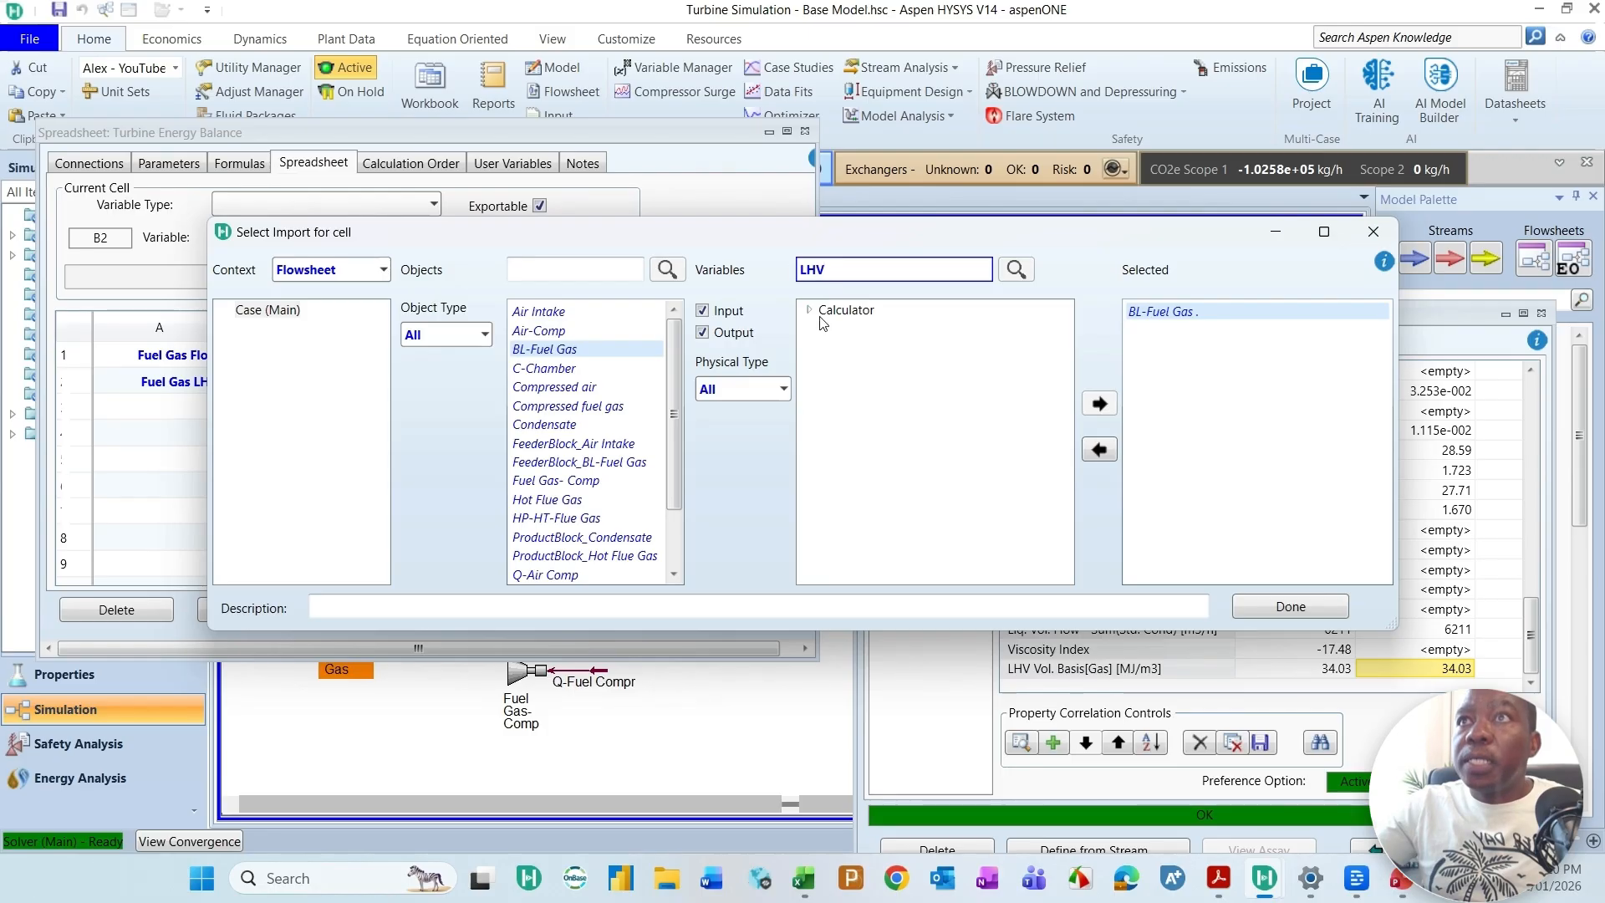
Step: Add the Overall value of LHV Vol. Basis[Gas] to the import selection and complete the import into the spreadsheet
left_click(809, 310)
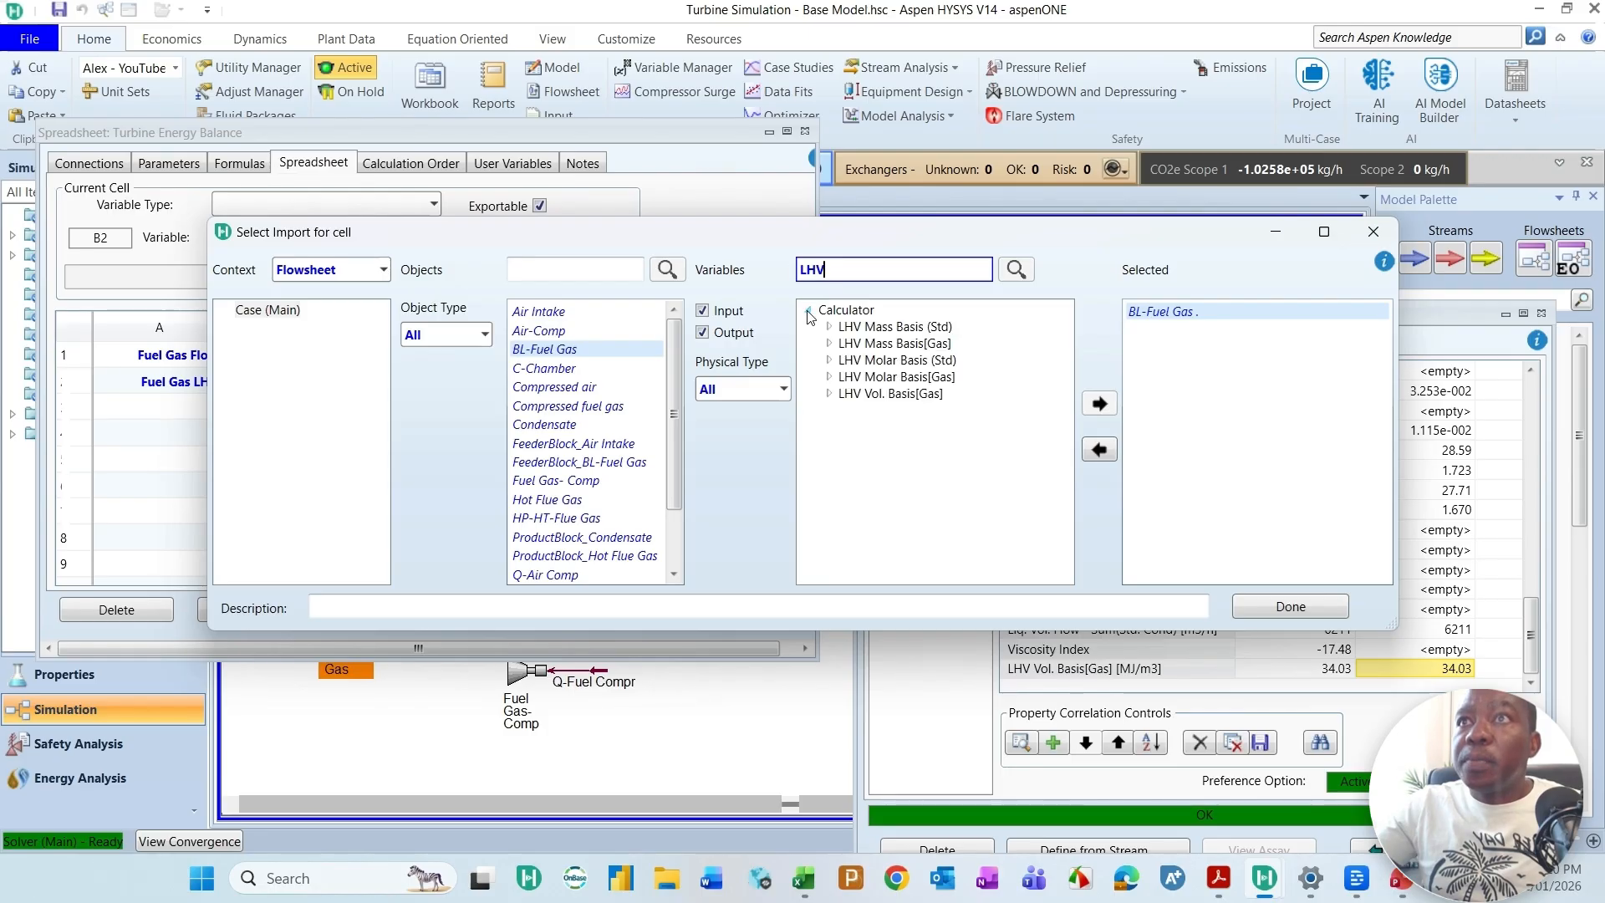
left_click(829, 395)
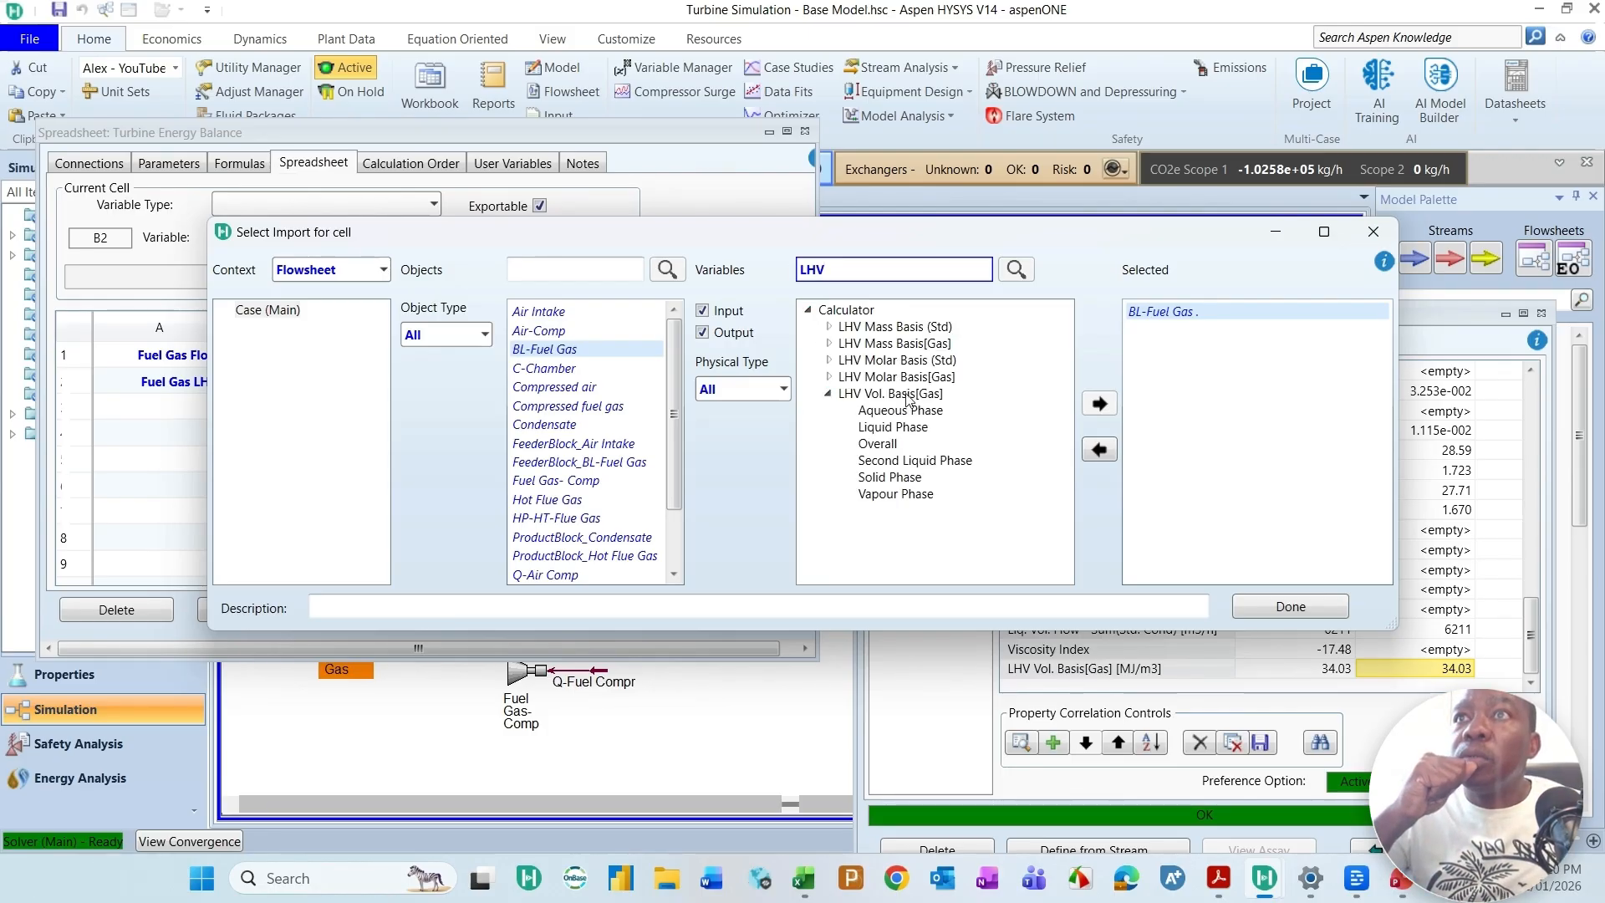
left_click(877, 444)
left_click(1099, 403)
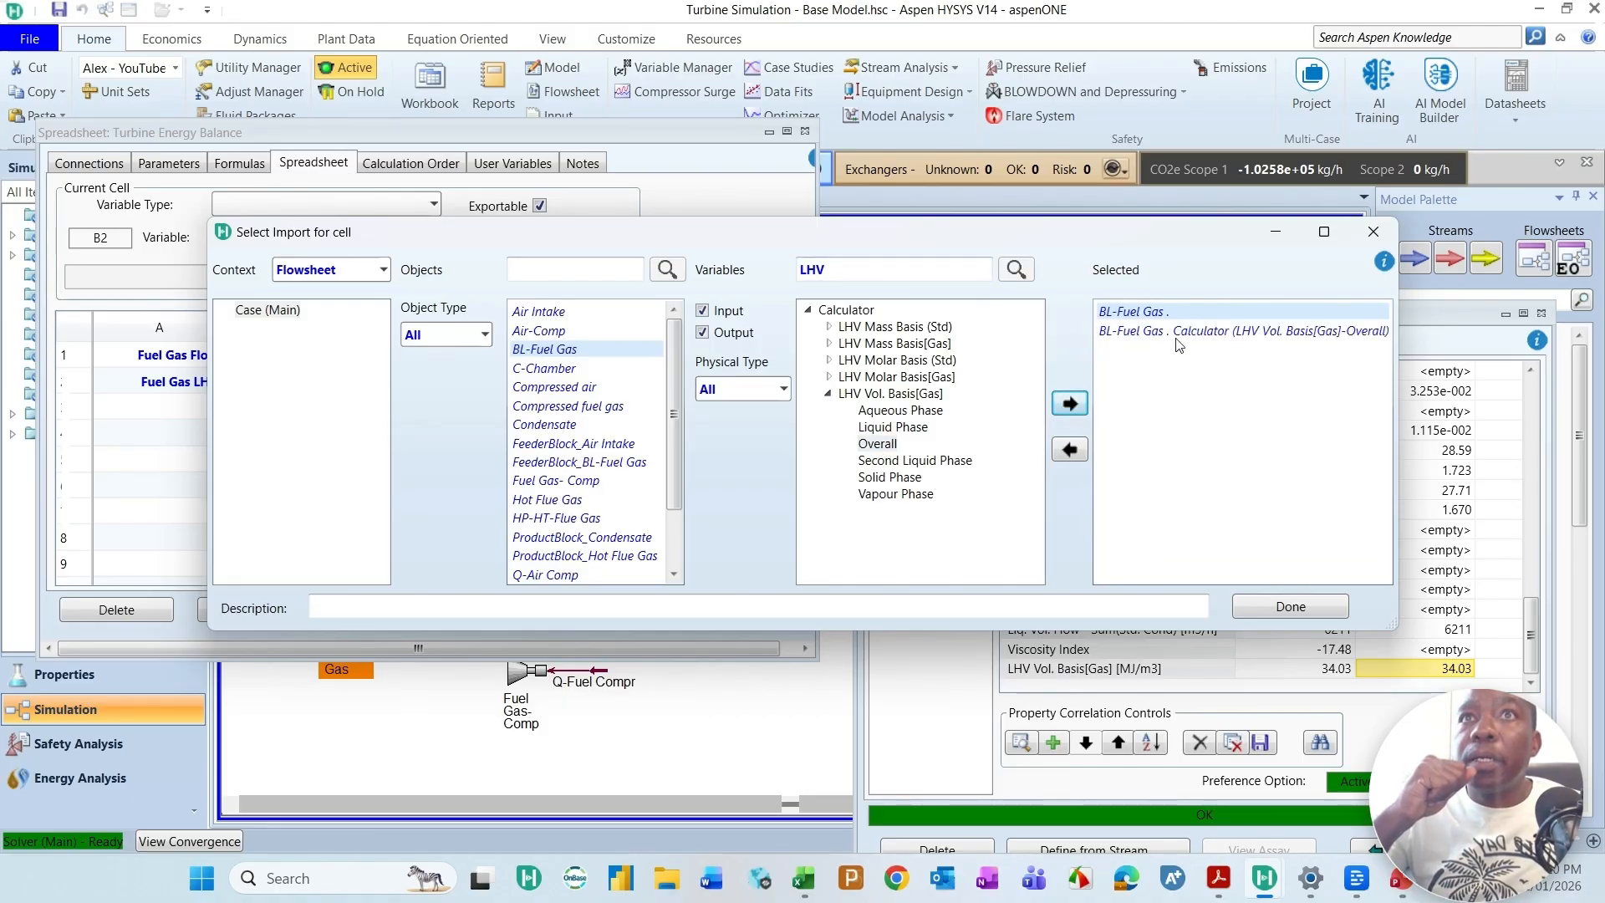
left_click(1290, 605)
left_click(335, 422)
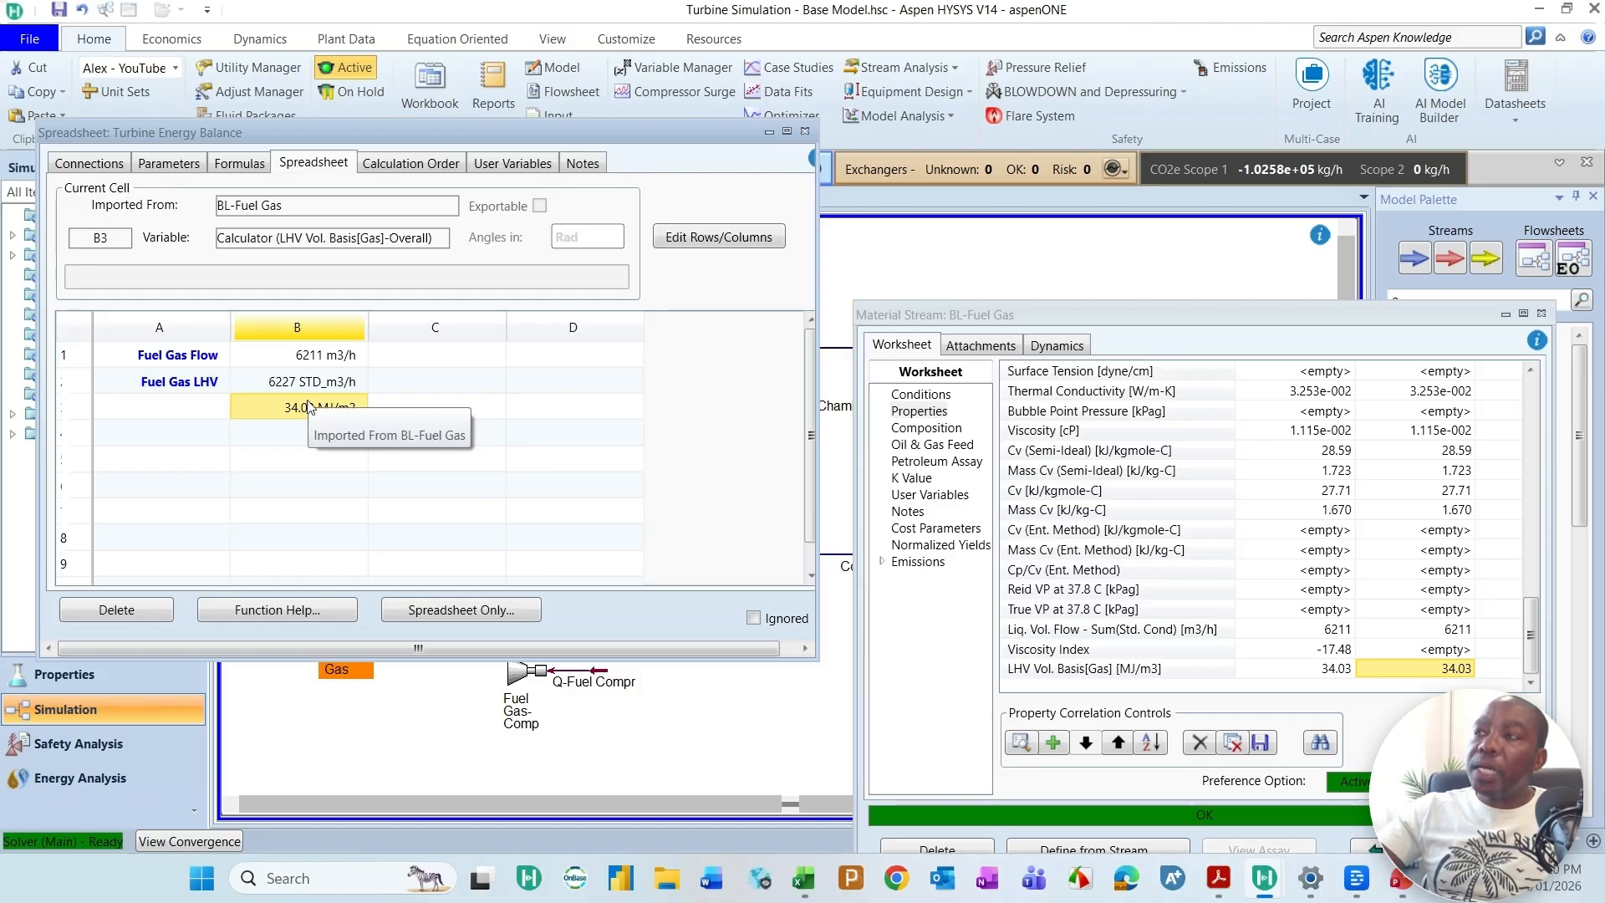
Step: Disconnect the imported variables from cells B2 and B3
left_click(321, 383)
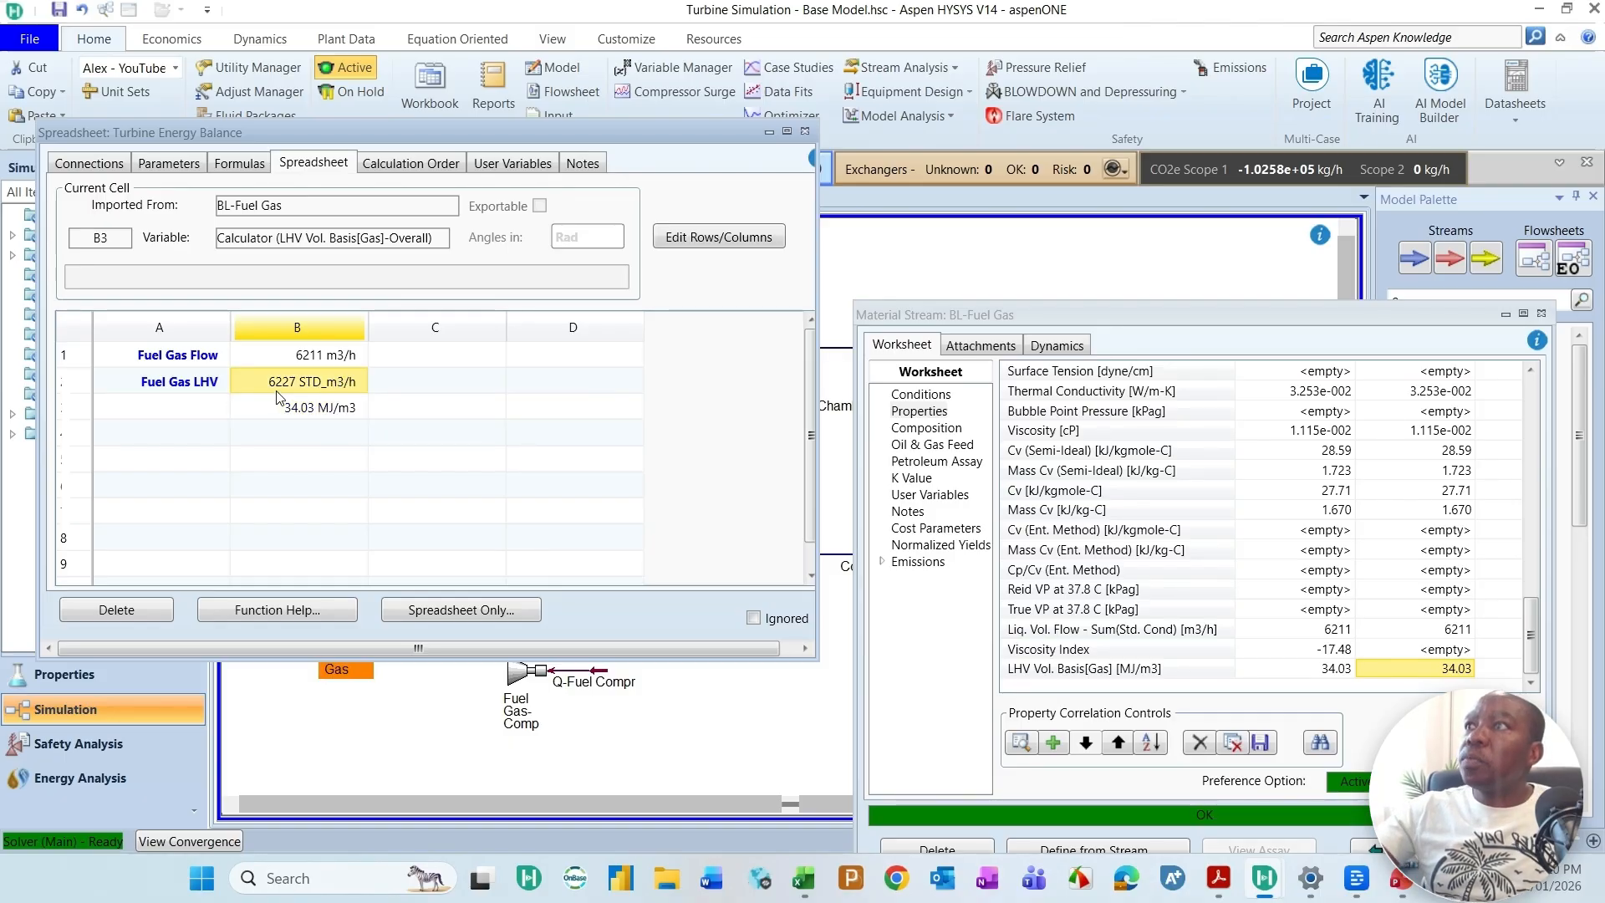
right_click(319, 384)
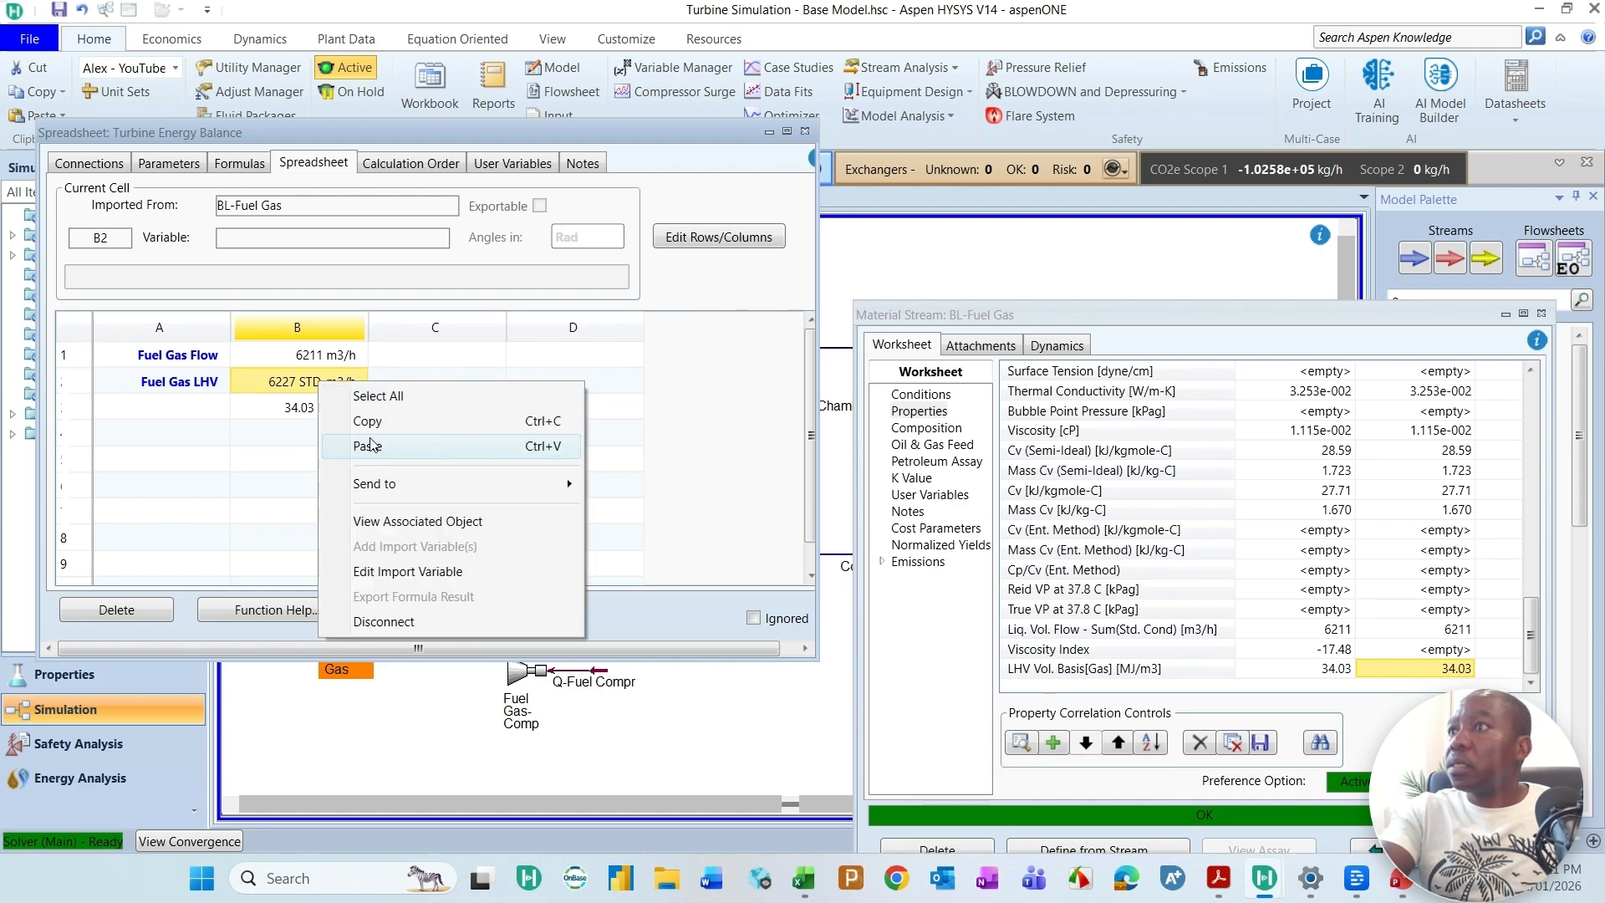
left_click(395, 624)
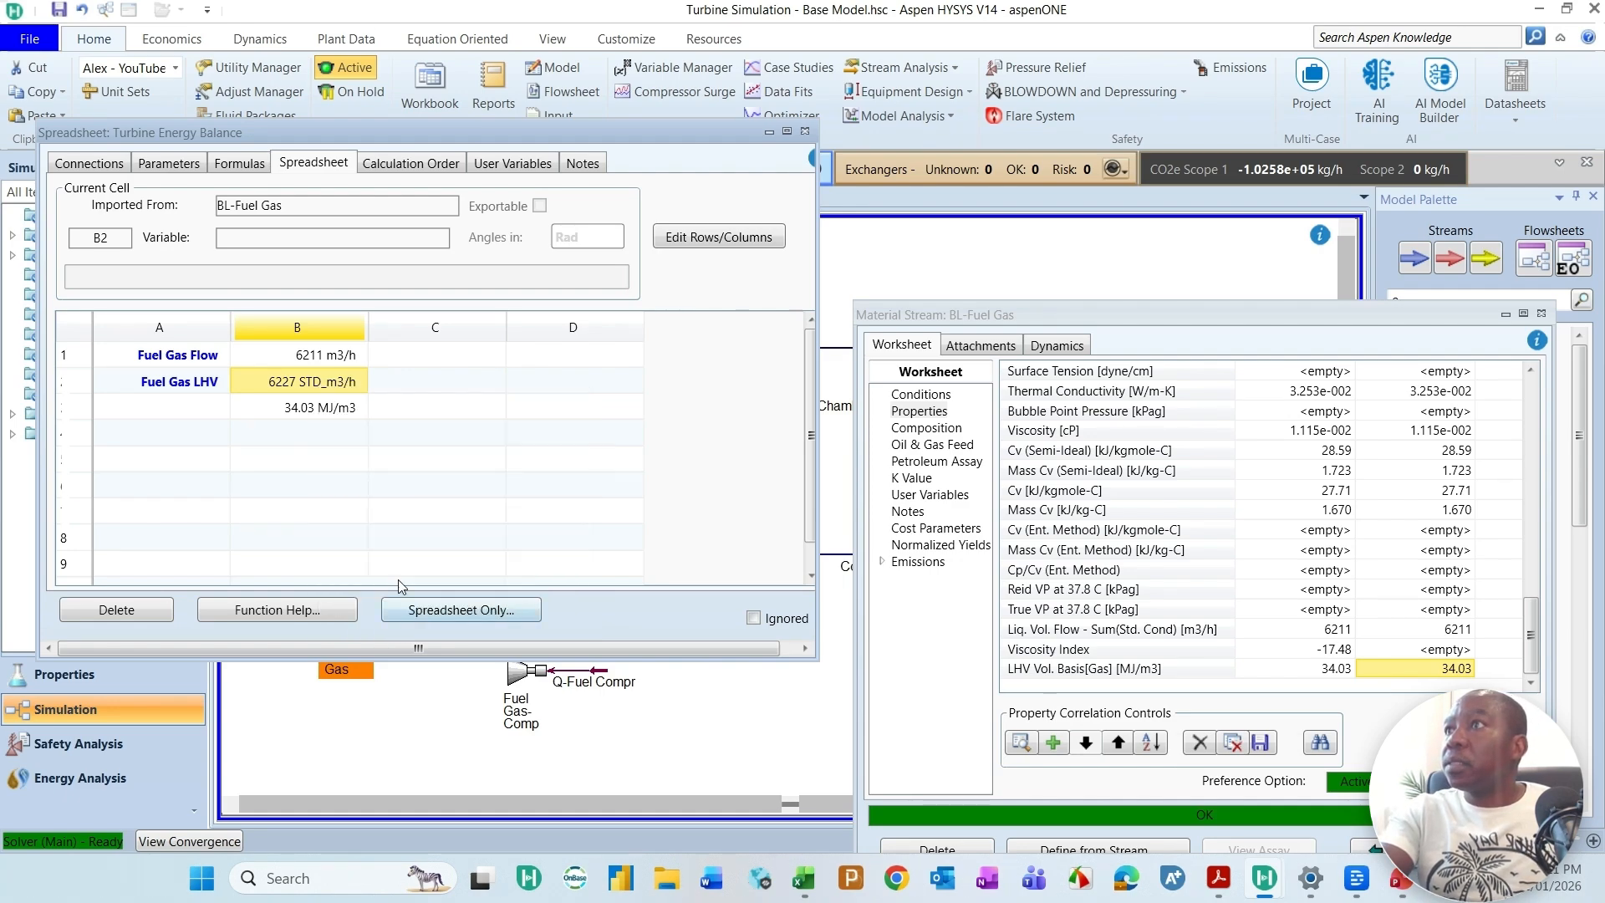
left_click(309, 410)
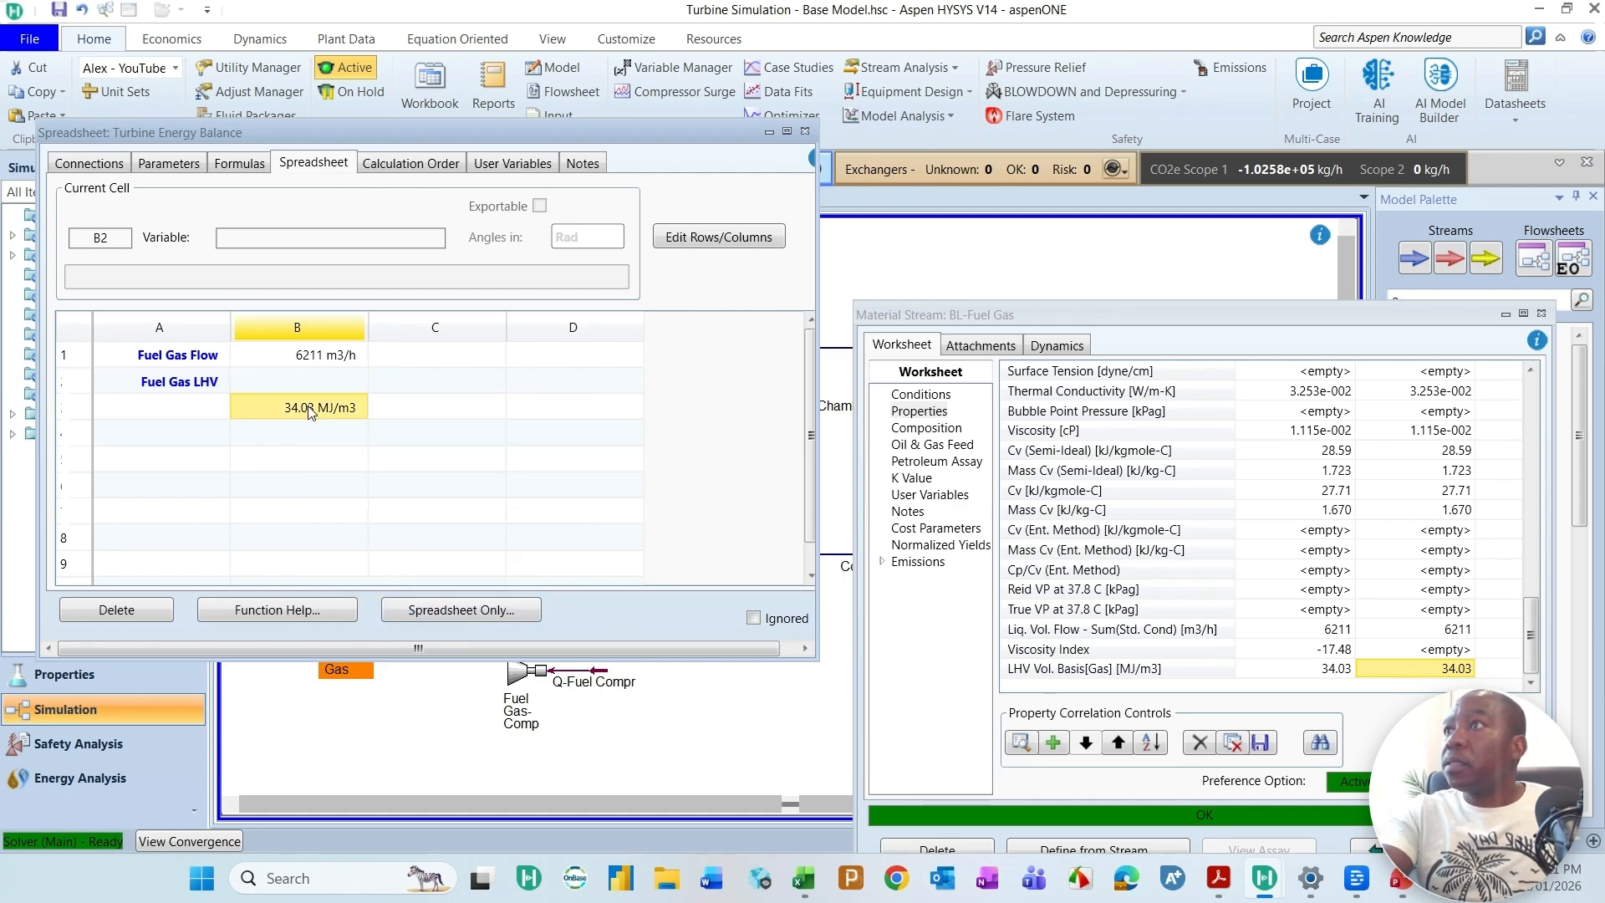
right_click(310, 410)
left_click(378, 635)
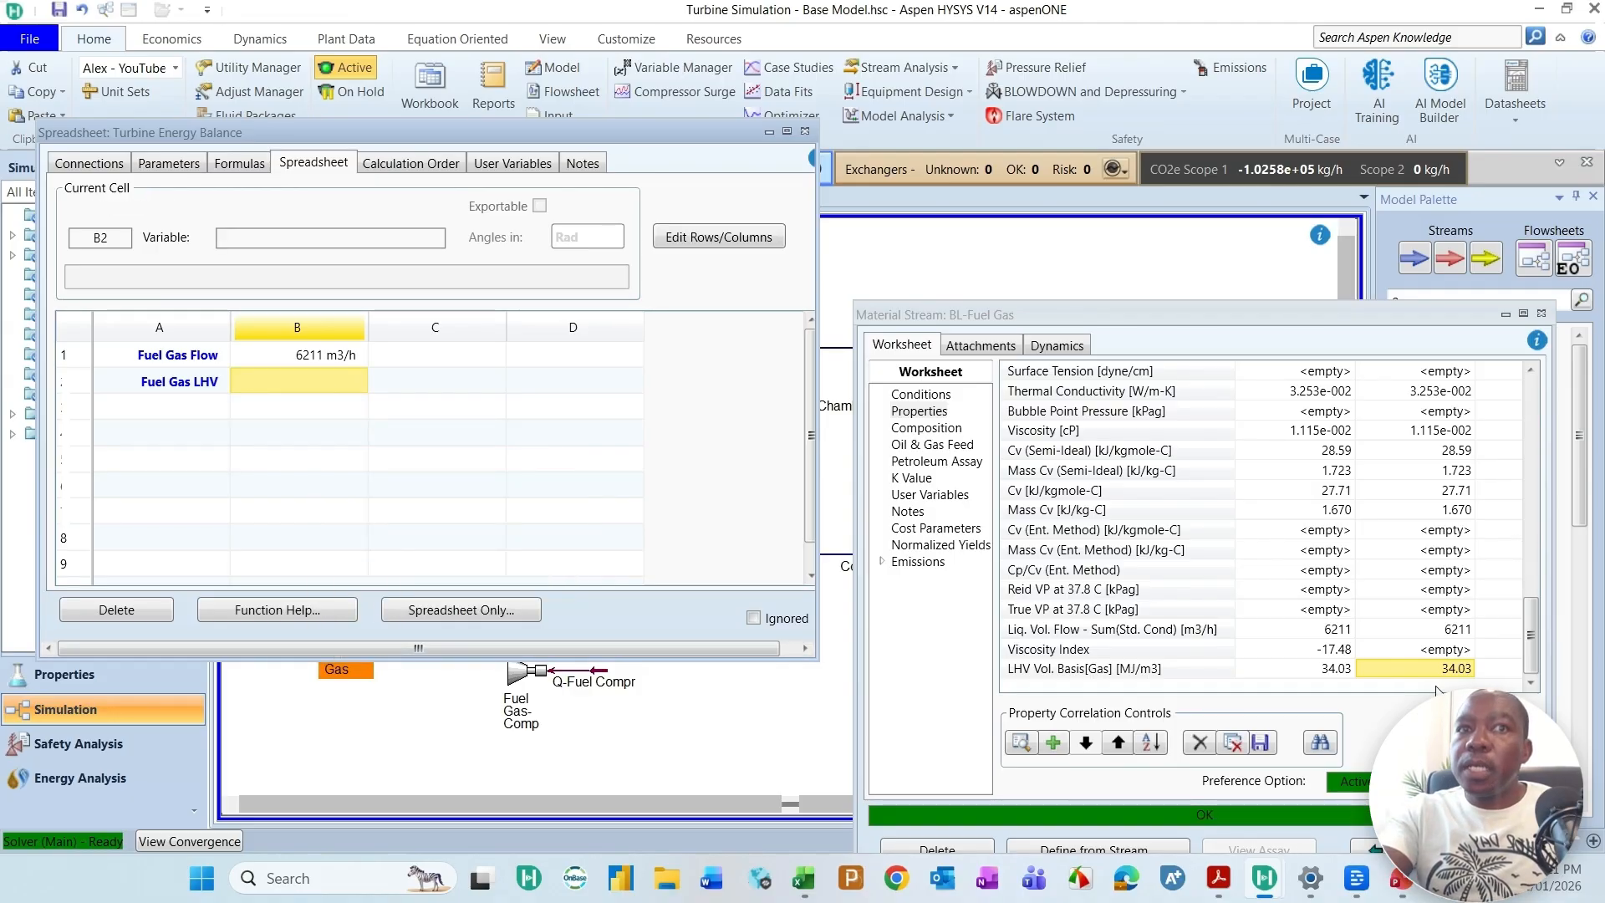
Step: Link the vapour-phase LHV Vol. Basis[Gas] value from the BL-Fuel Gas worksheet directly into cell B2
left_click_drag(1446, 669, 306, 381)
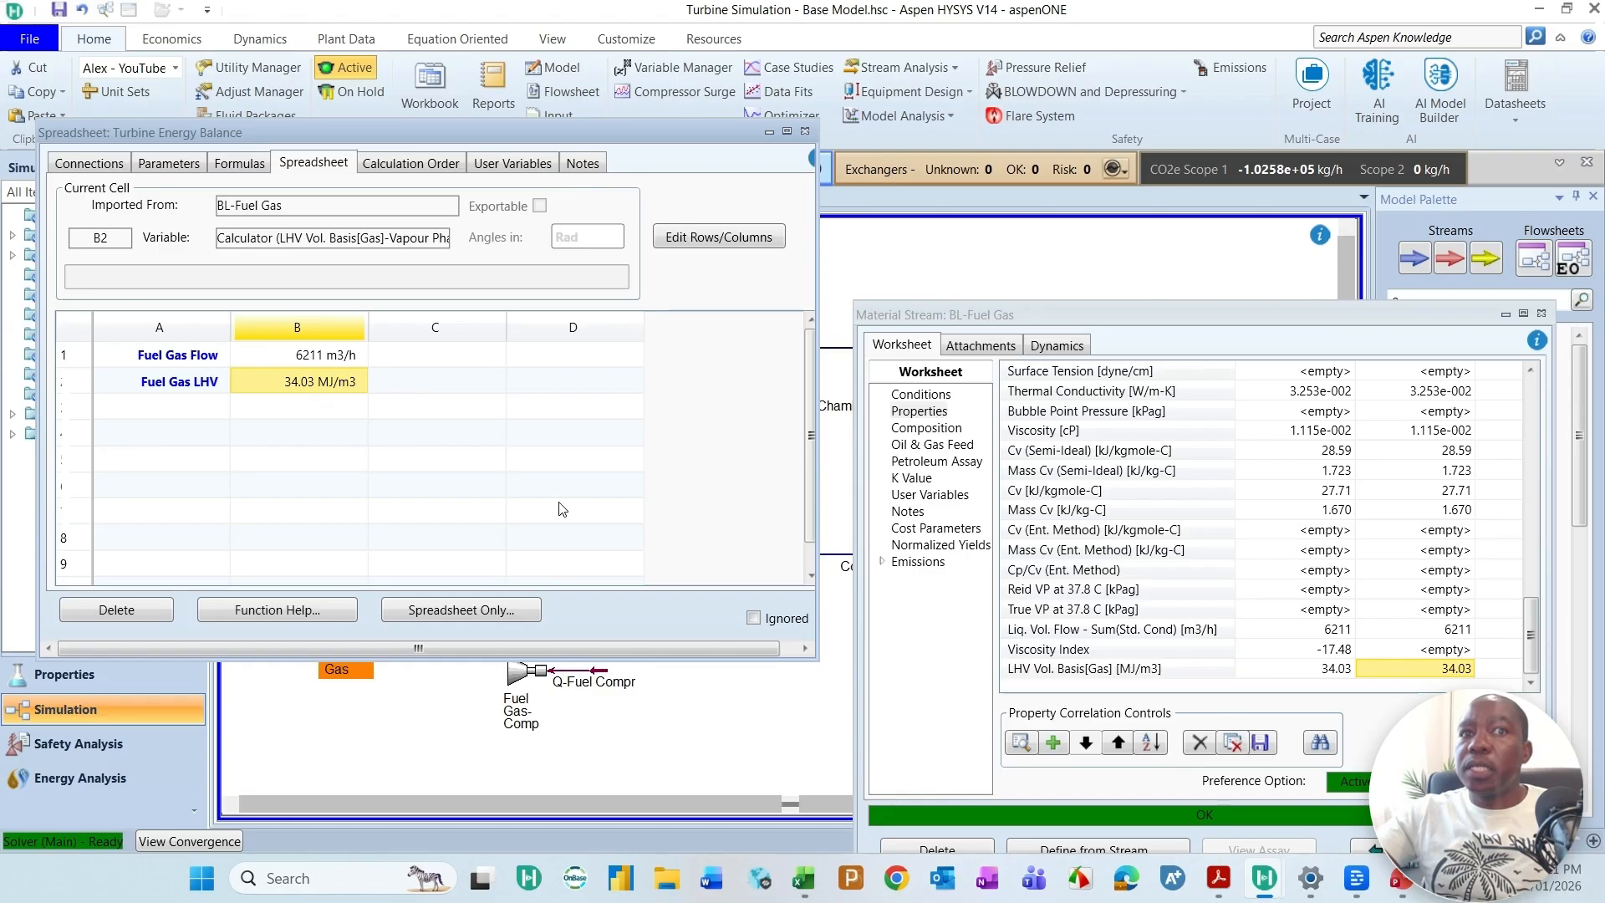
left_click(484, 432)
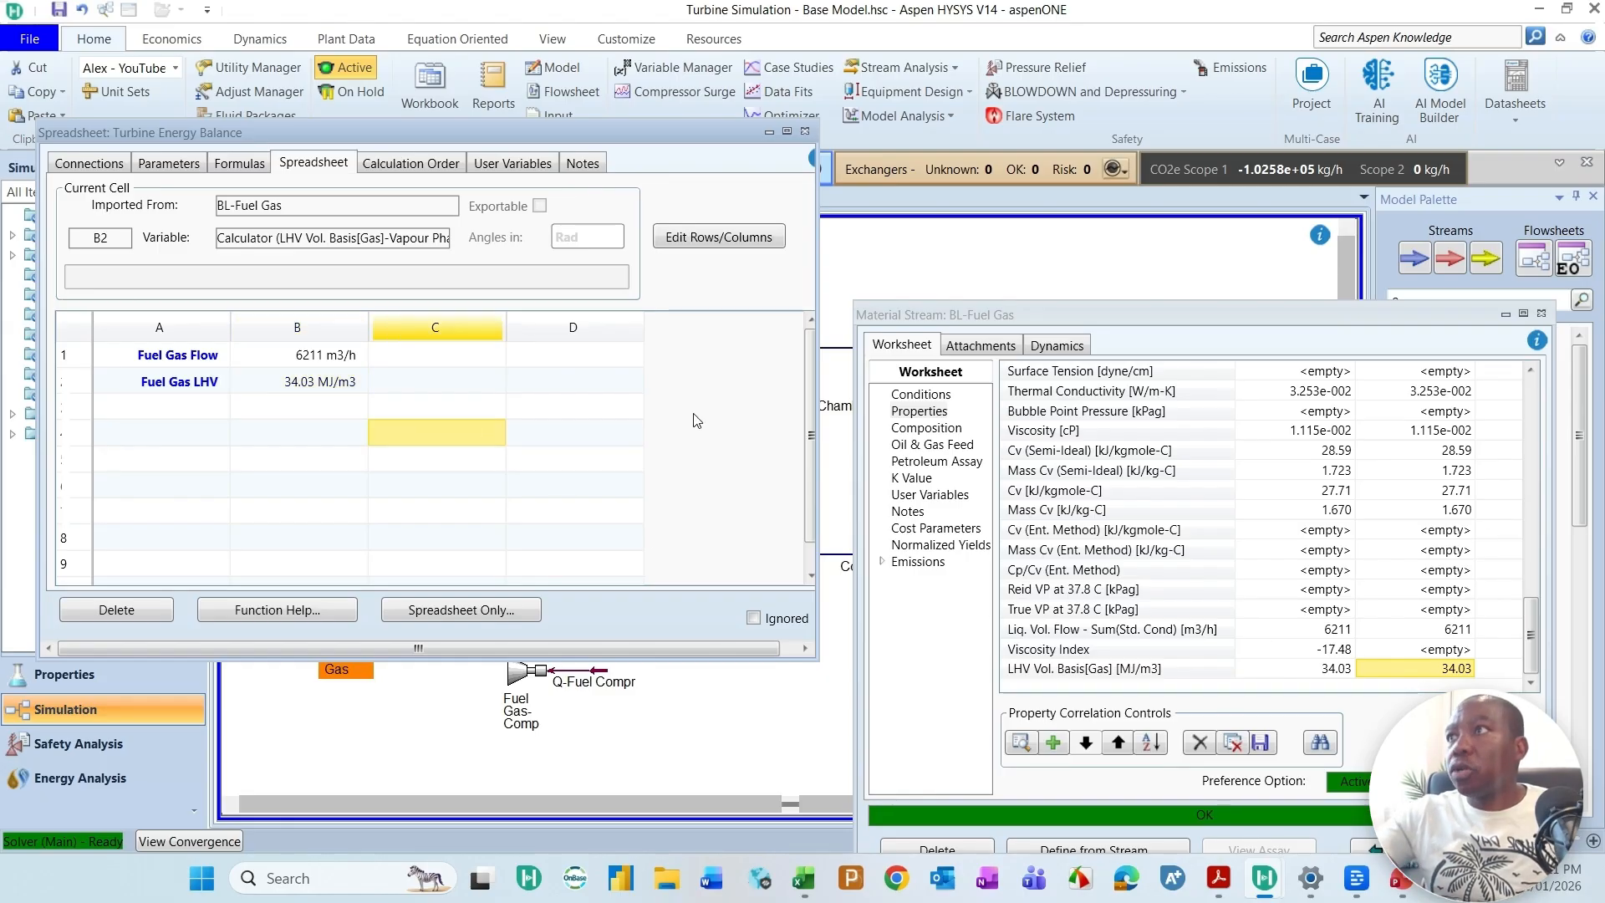
left_click(177, 399)
right_click(386, 558)
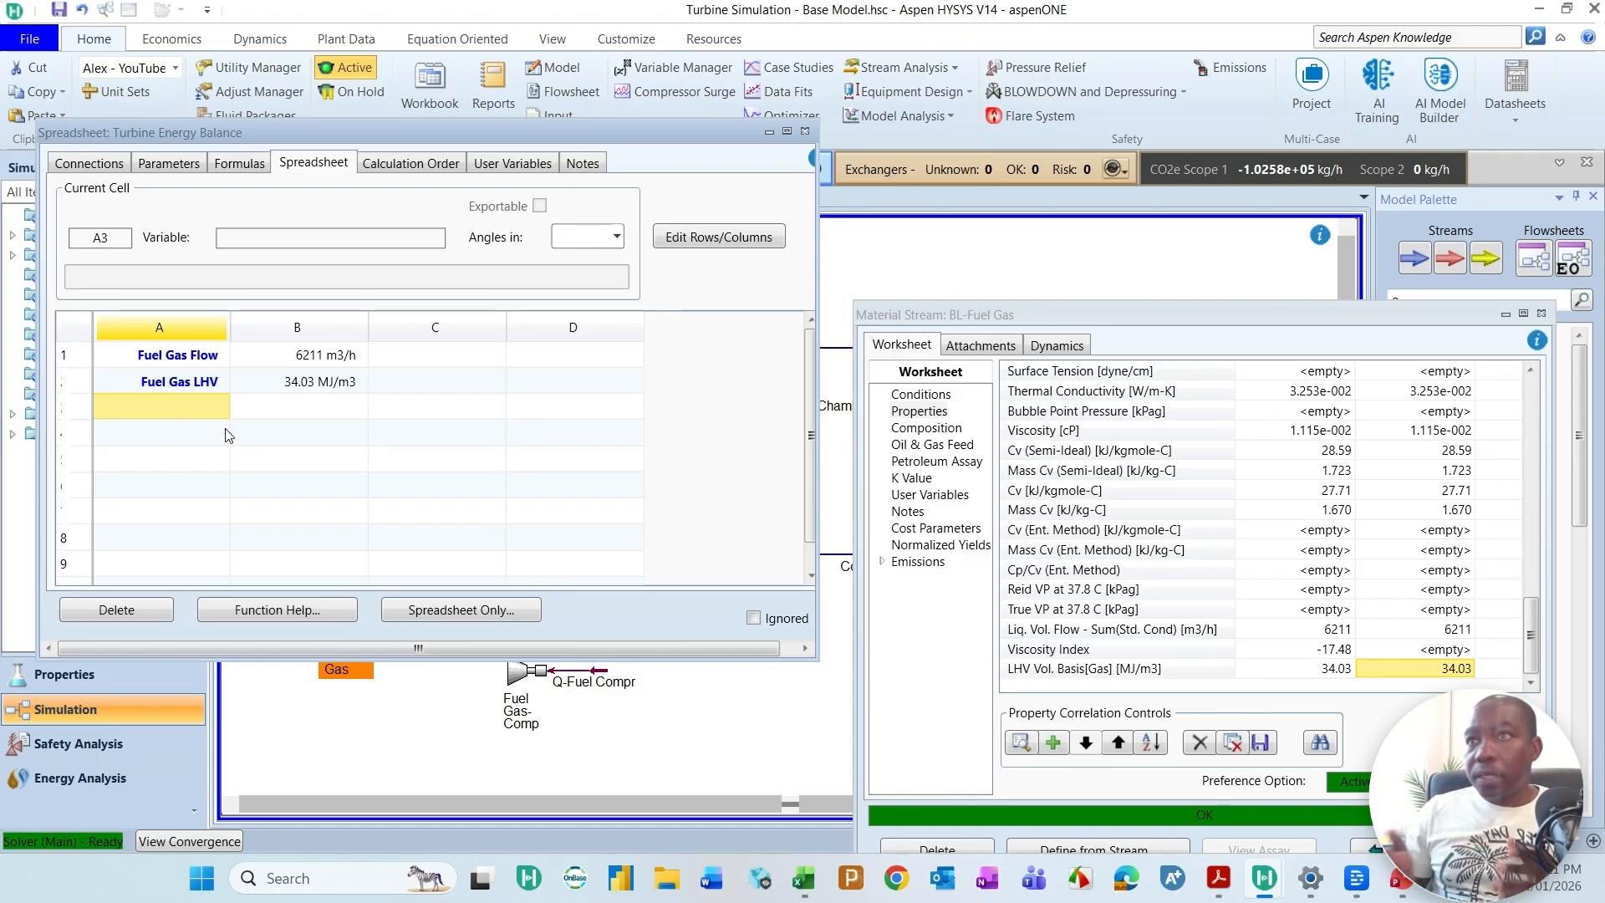
left_click(229, 435)
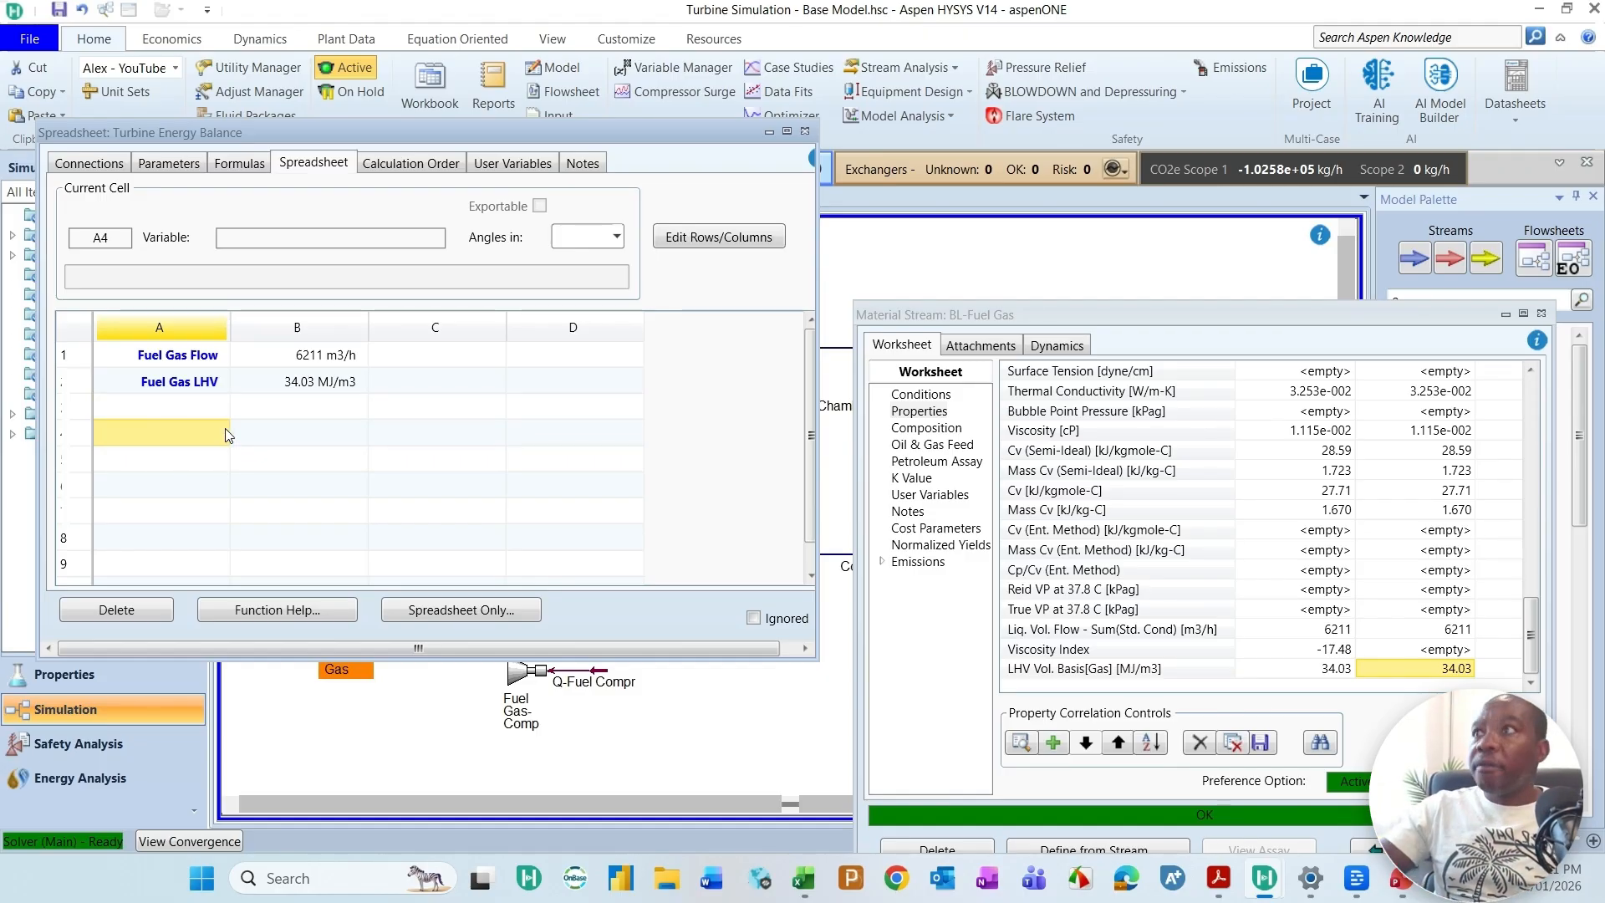
Step: Label cell A3 "Fluel gas energy flow (TJ/day)" and widen column A to fit the text
left_click(209, 412)
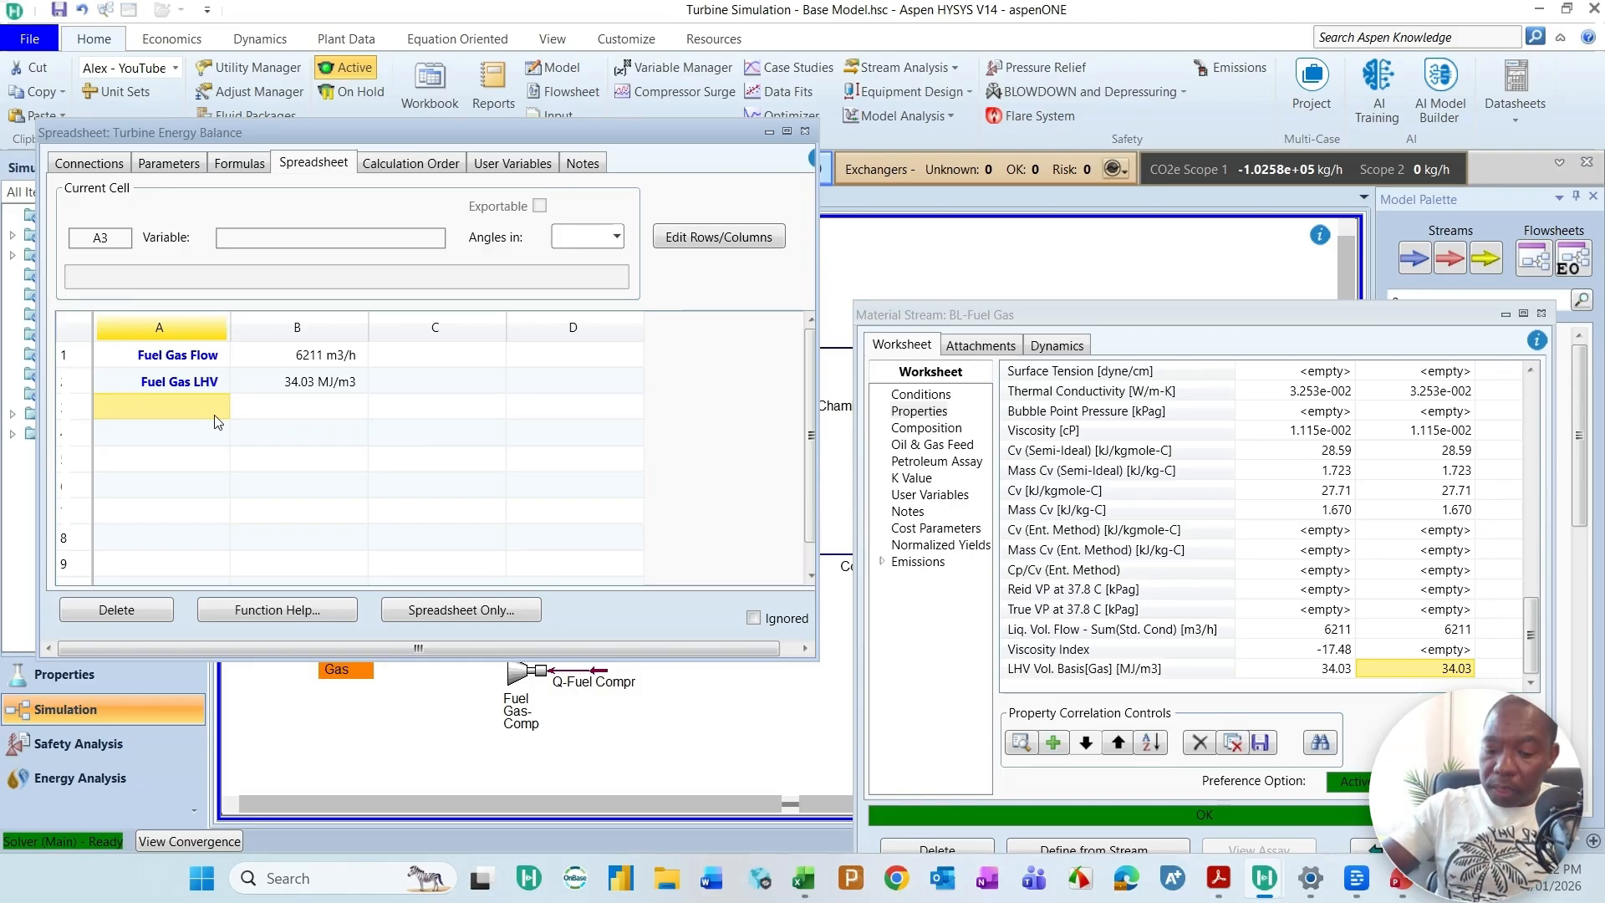
type("E")
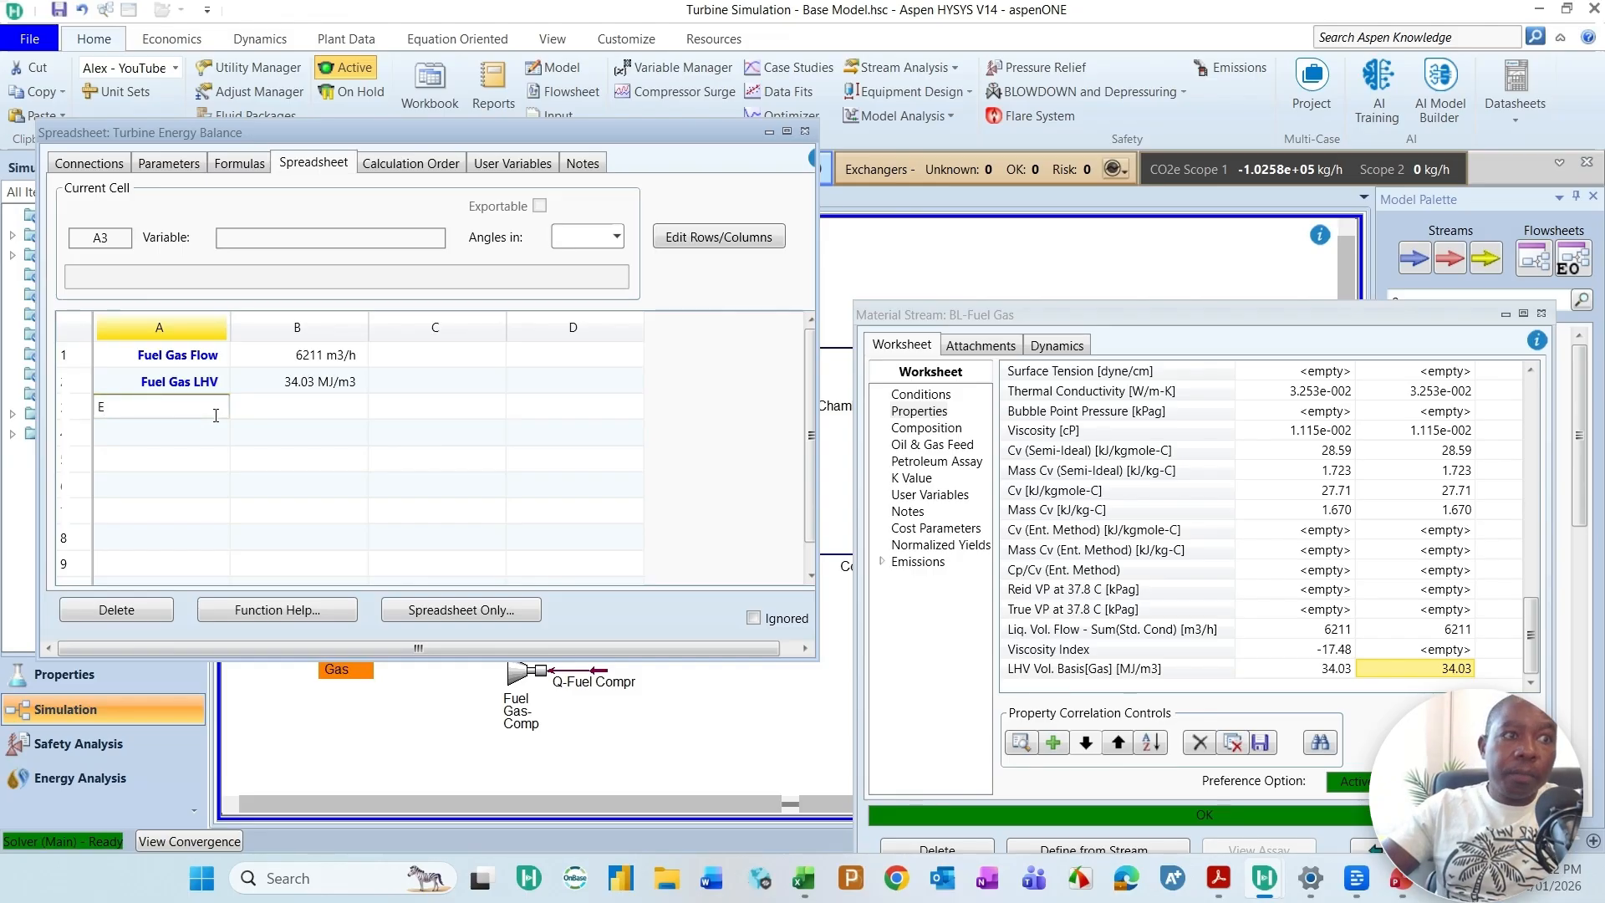
key("BackSpace")
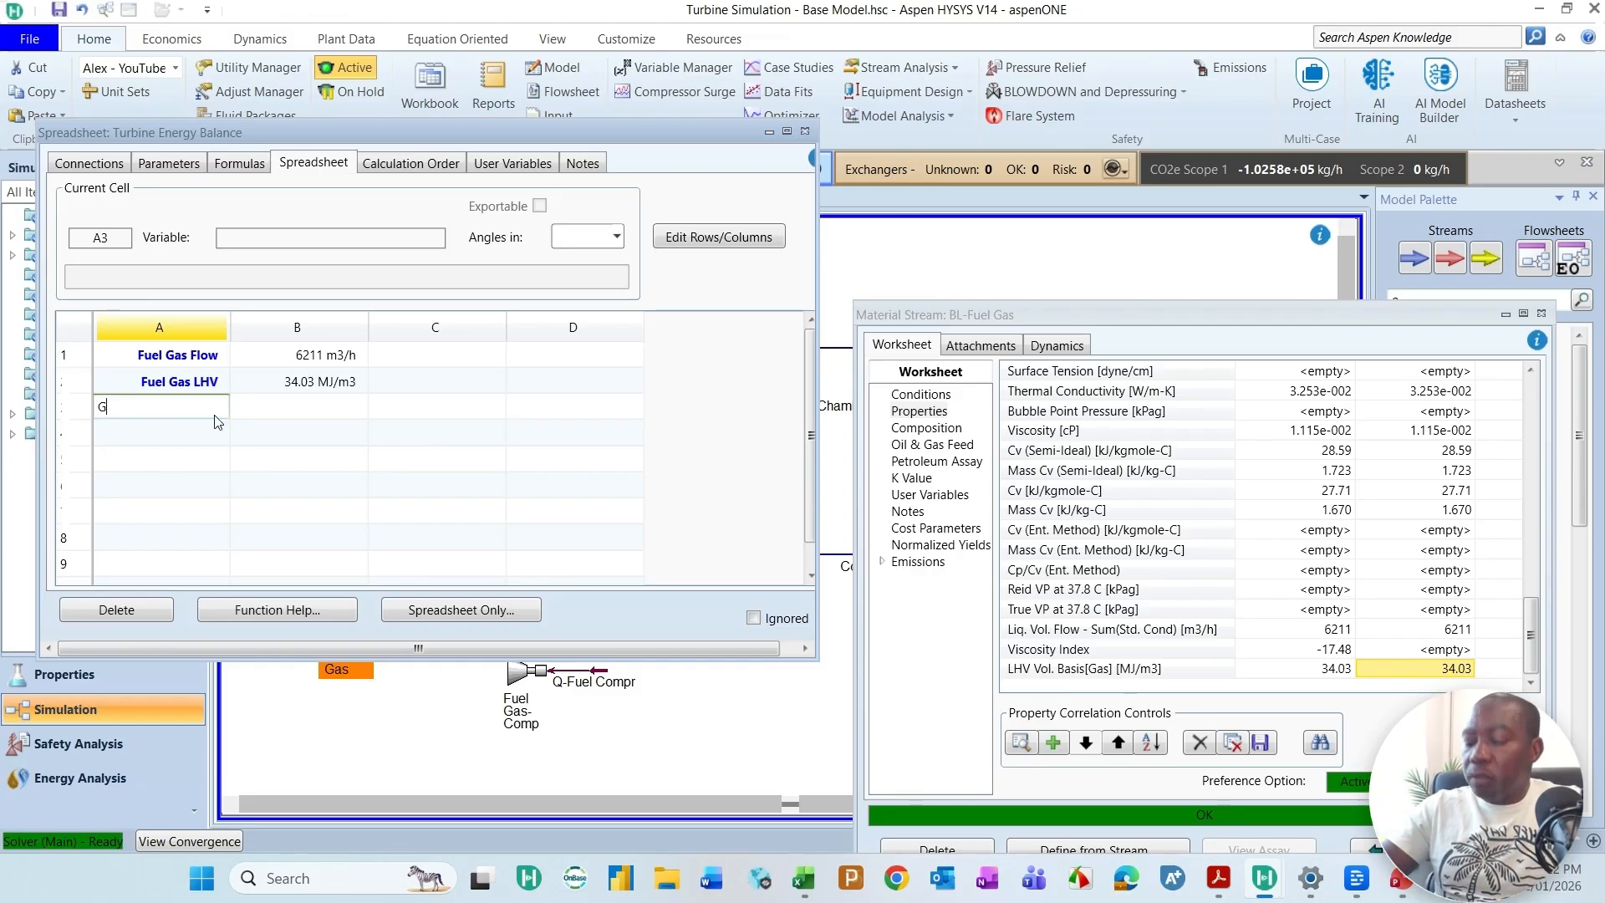
type("Fluel gas f")
type("nergy")
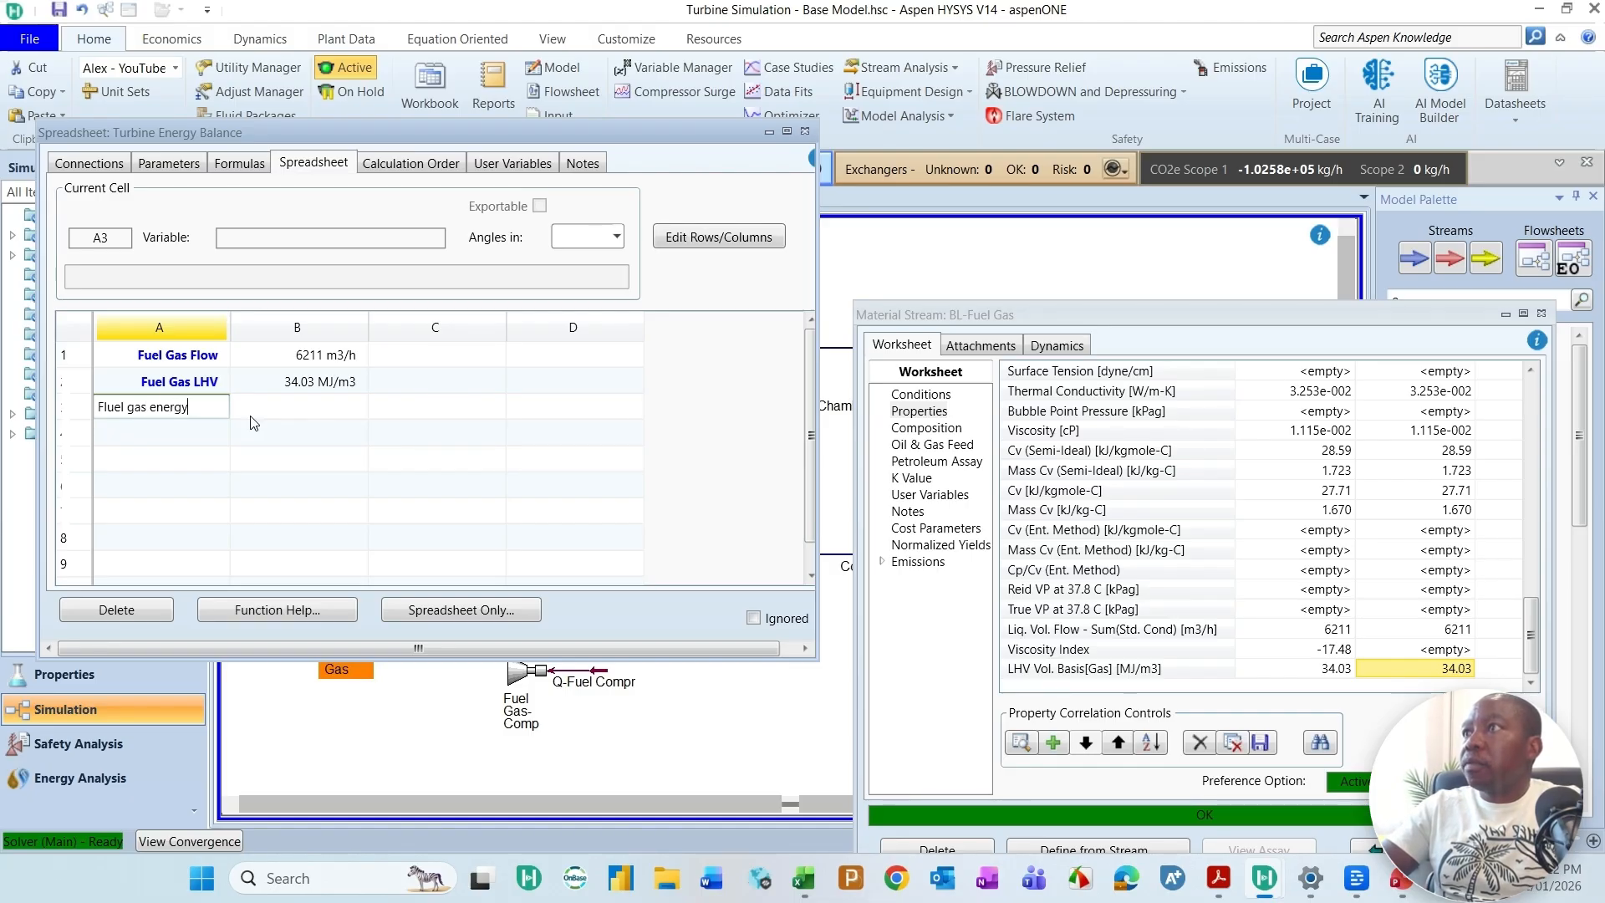
type(" flow (")
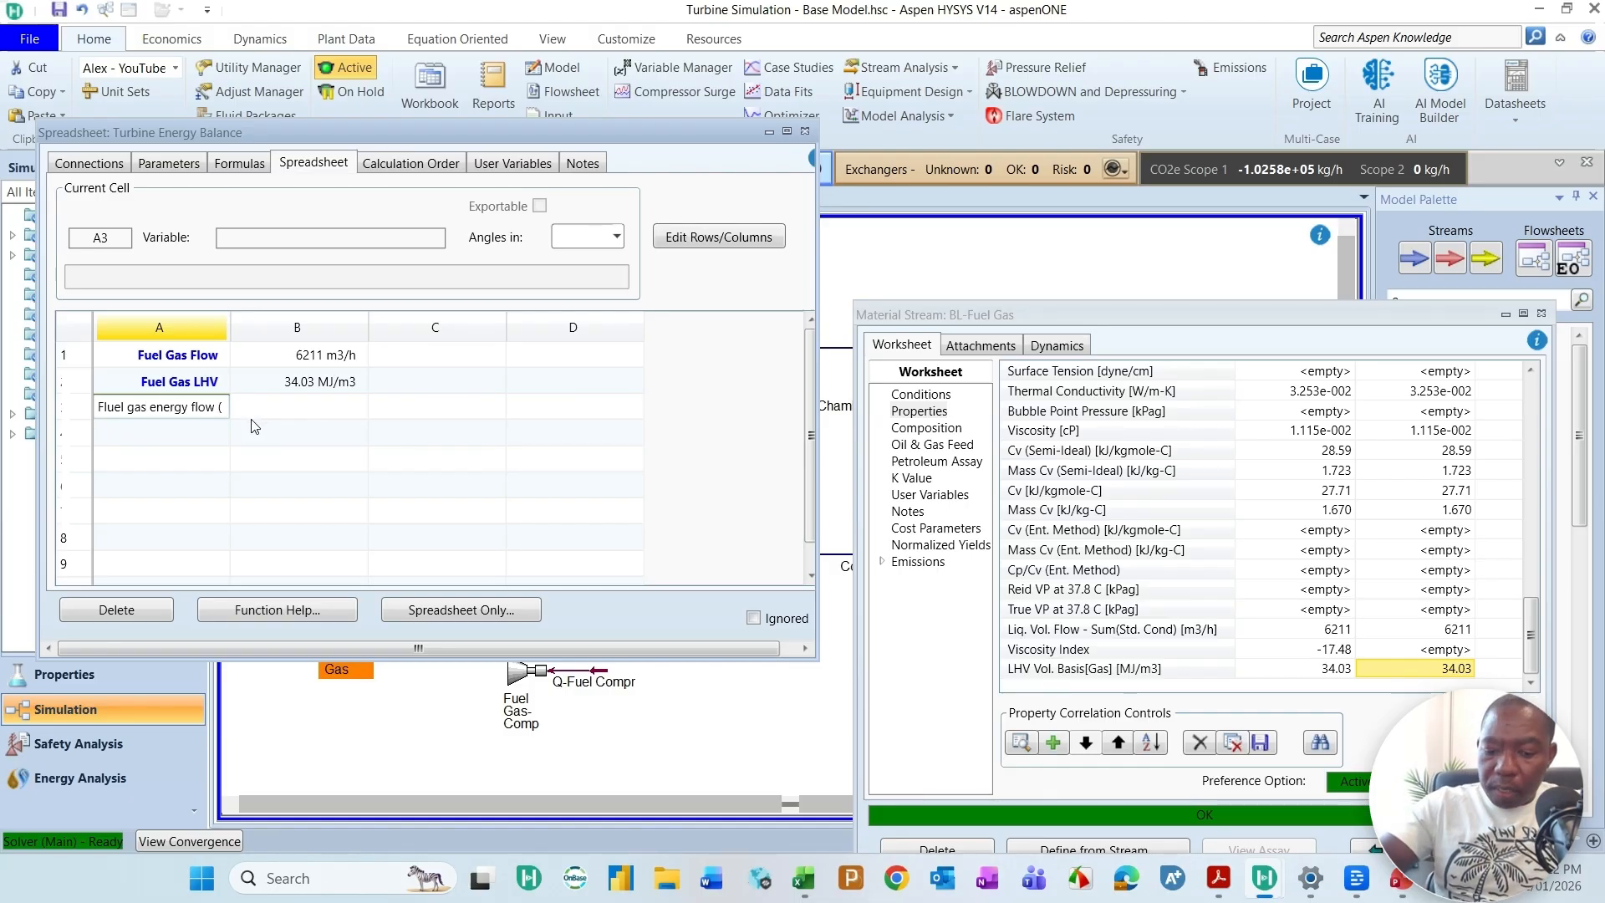
type("TKJ")
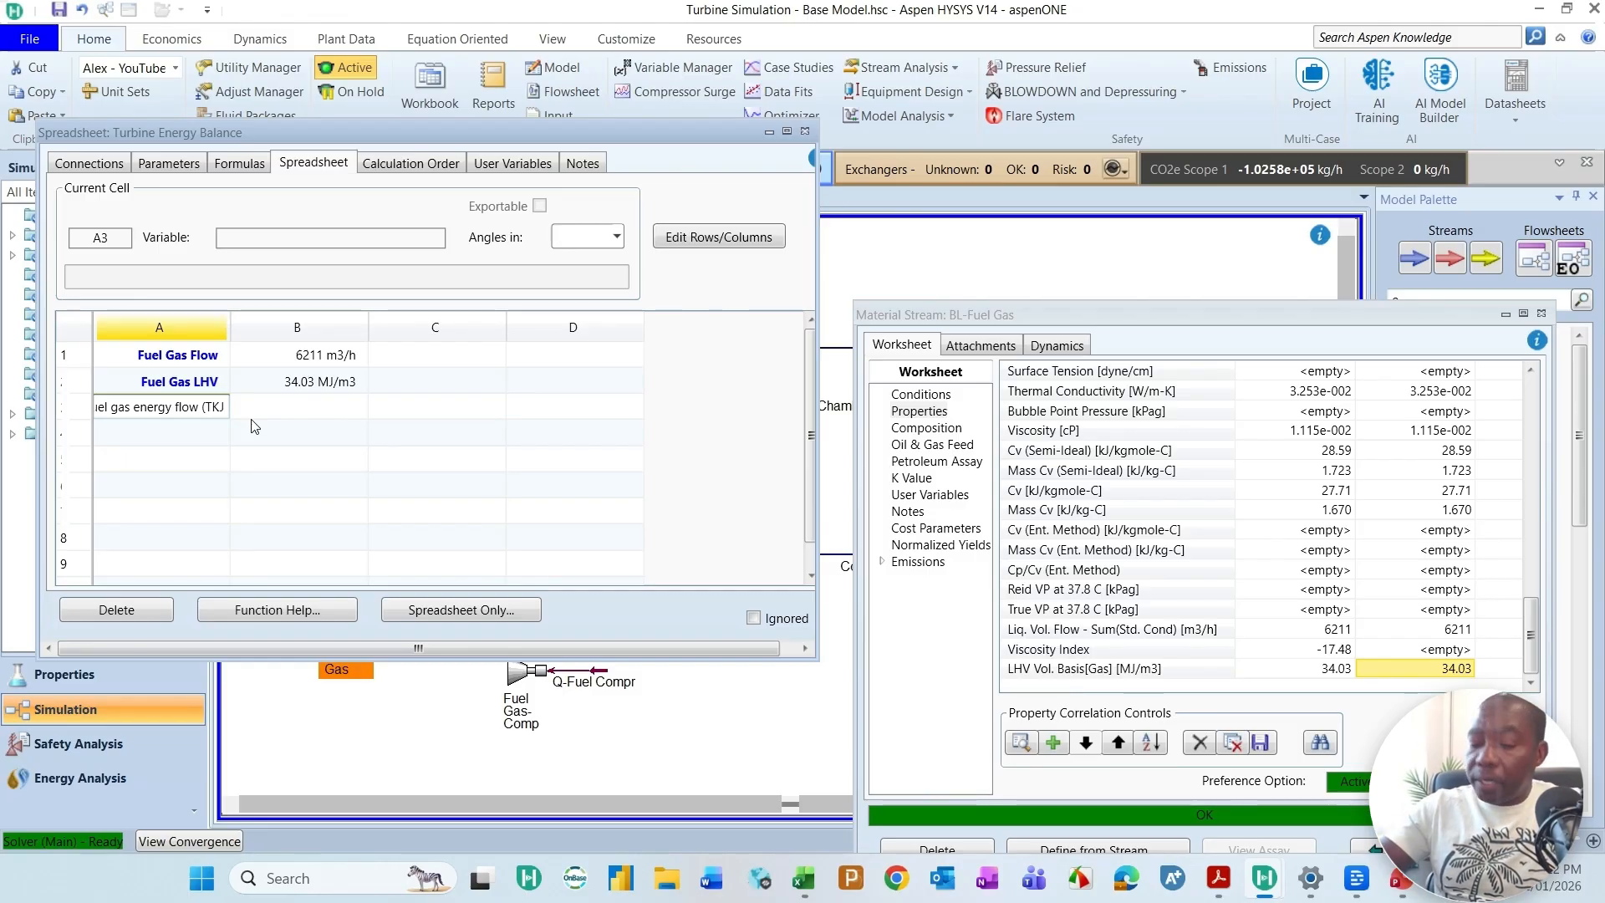
key("BackSpace")
key("BackSpace")
type("J/day)")
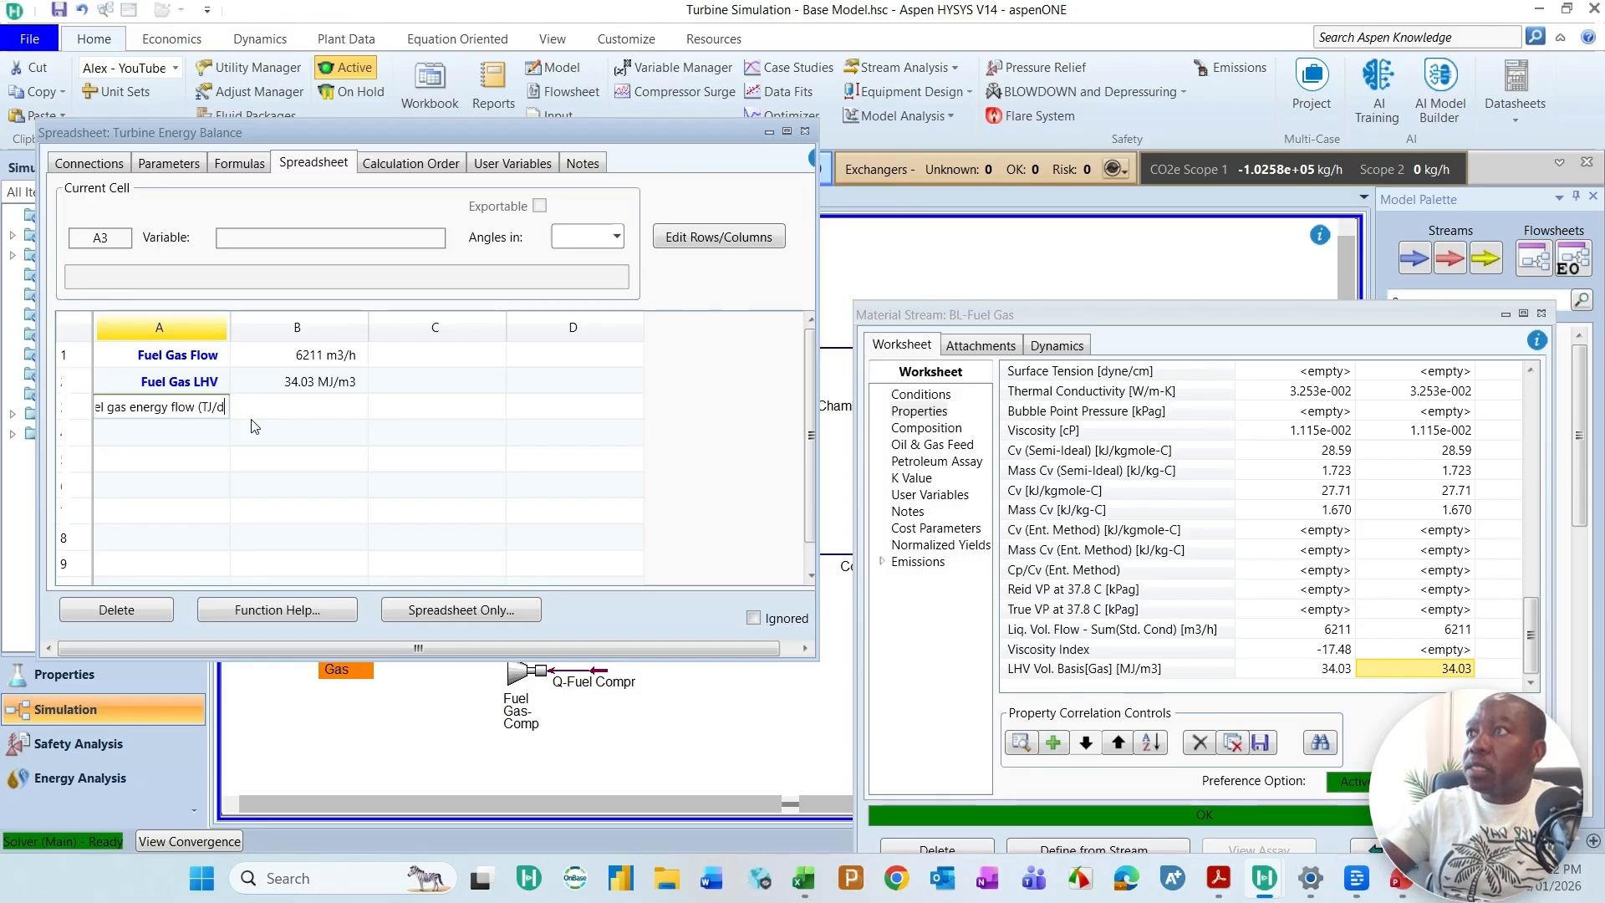
left_click(312, 411)
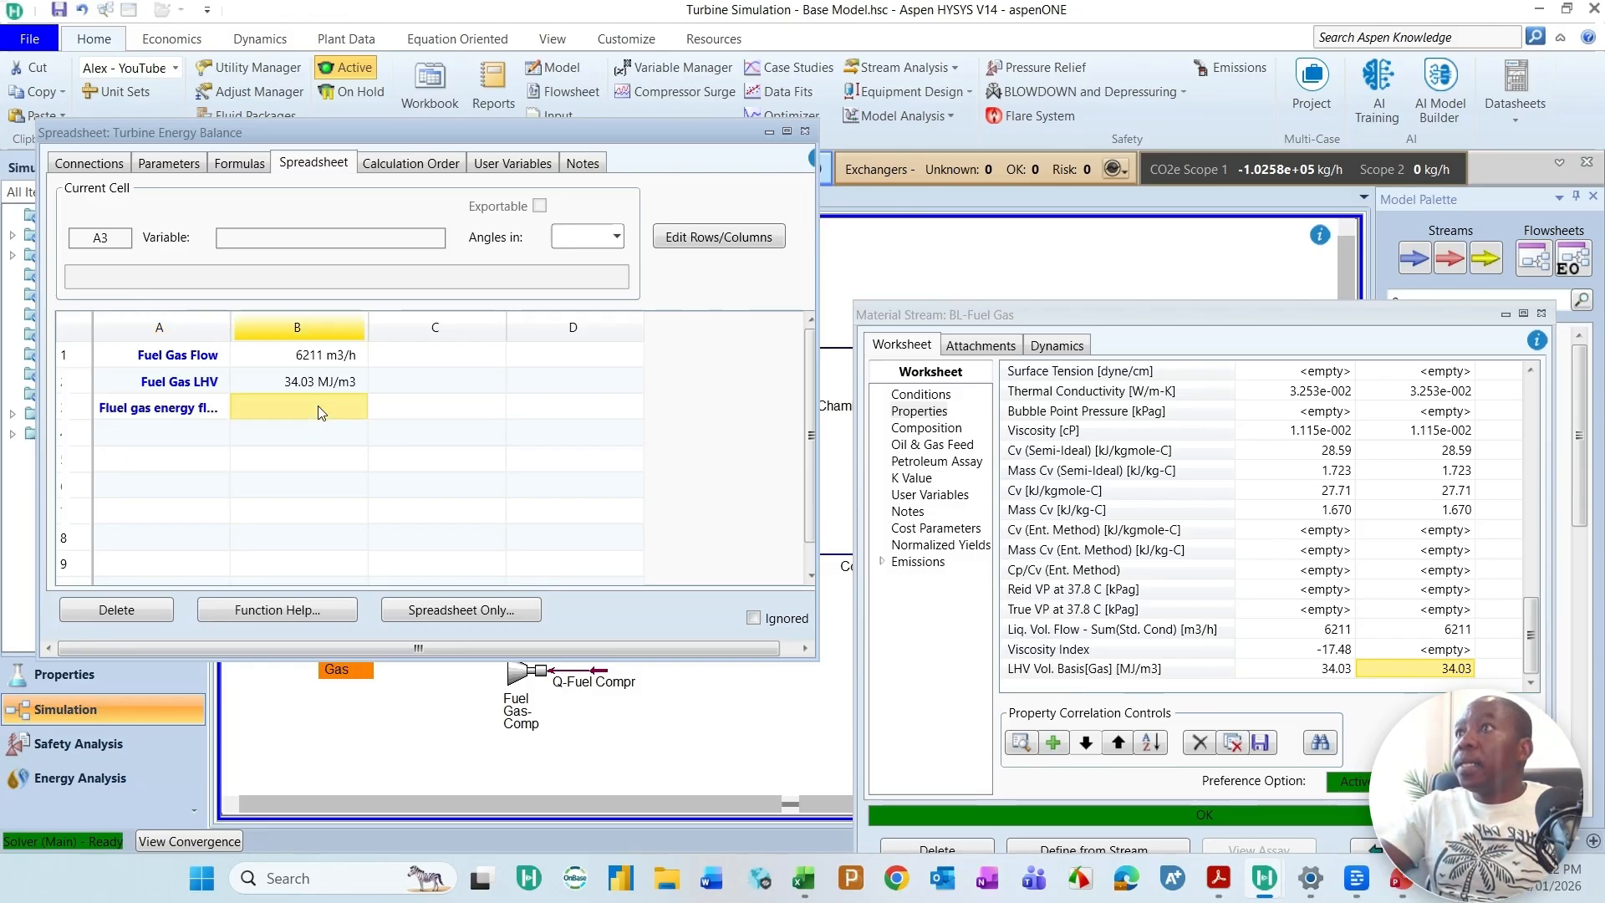
left_click_drag(231, 320, 293, 320)
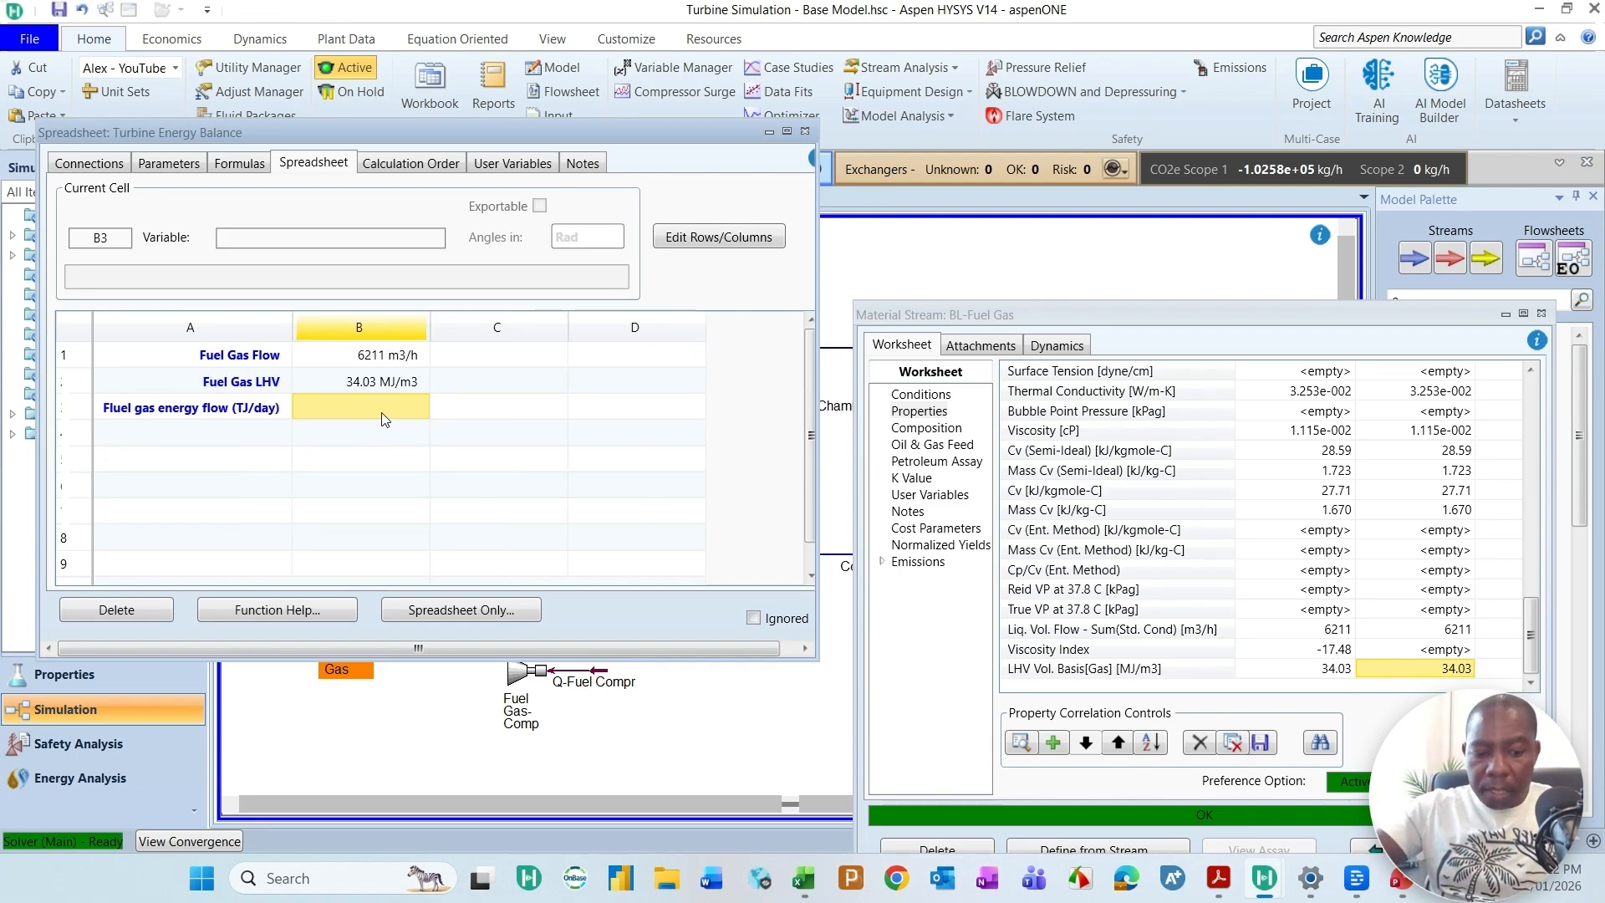
Step: Enter the formula =B1*B2*24/1000000 in cell B3 to calculate the fuel gas energy flow
type("=")
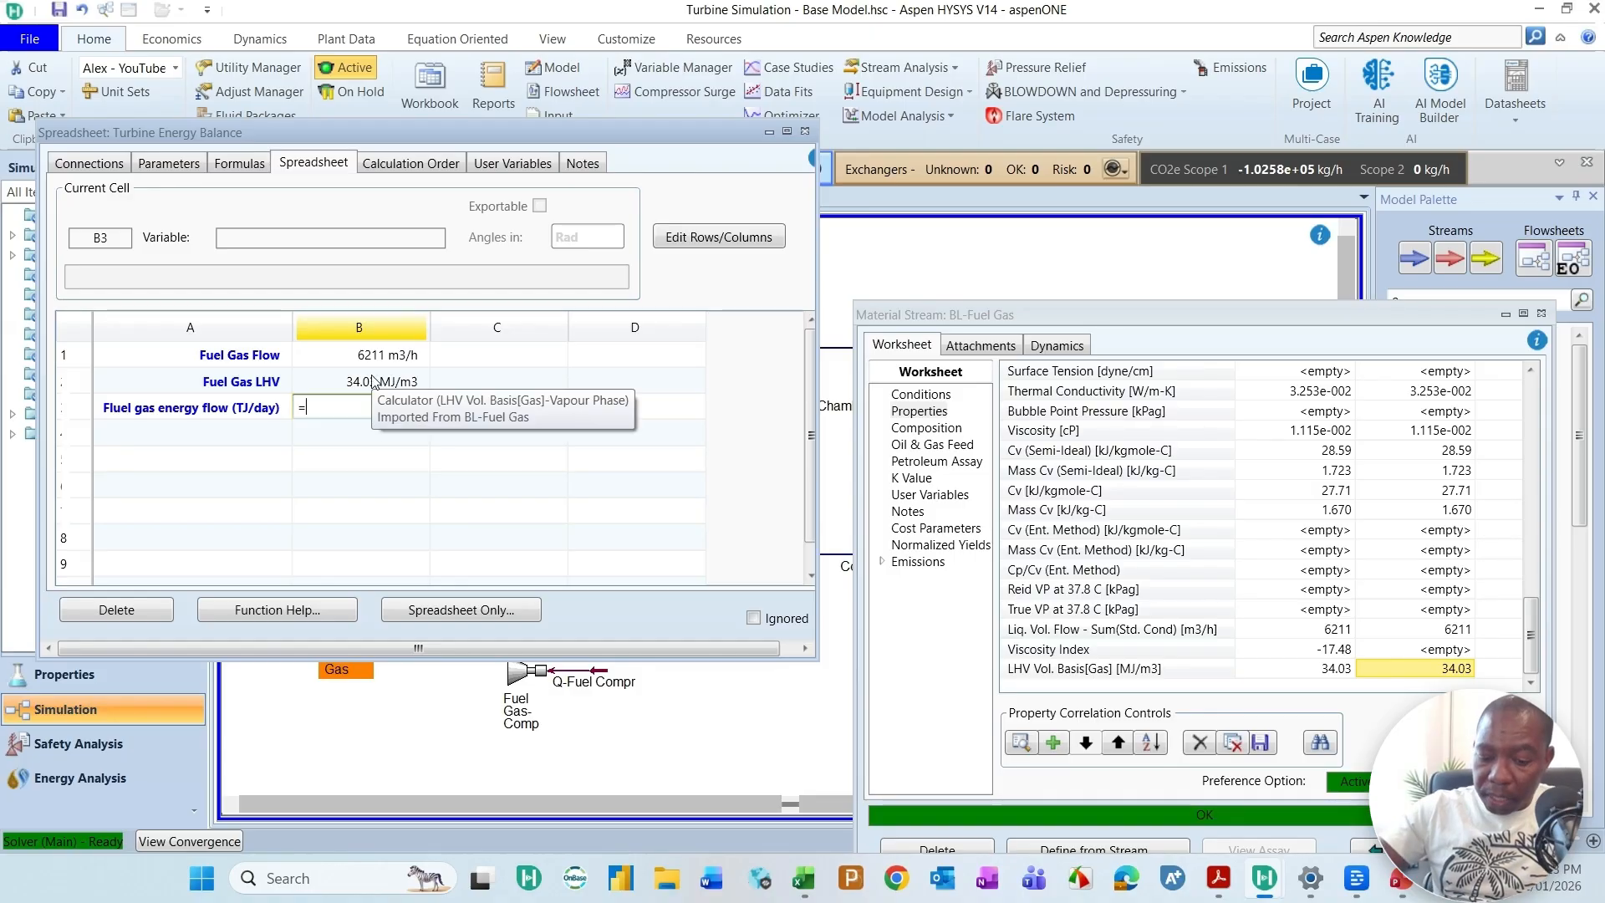
type("1*B2")
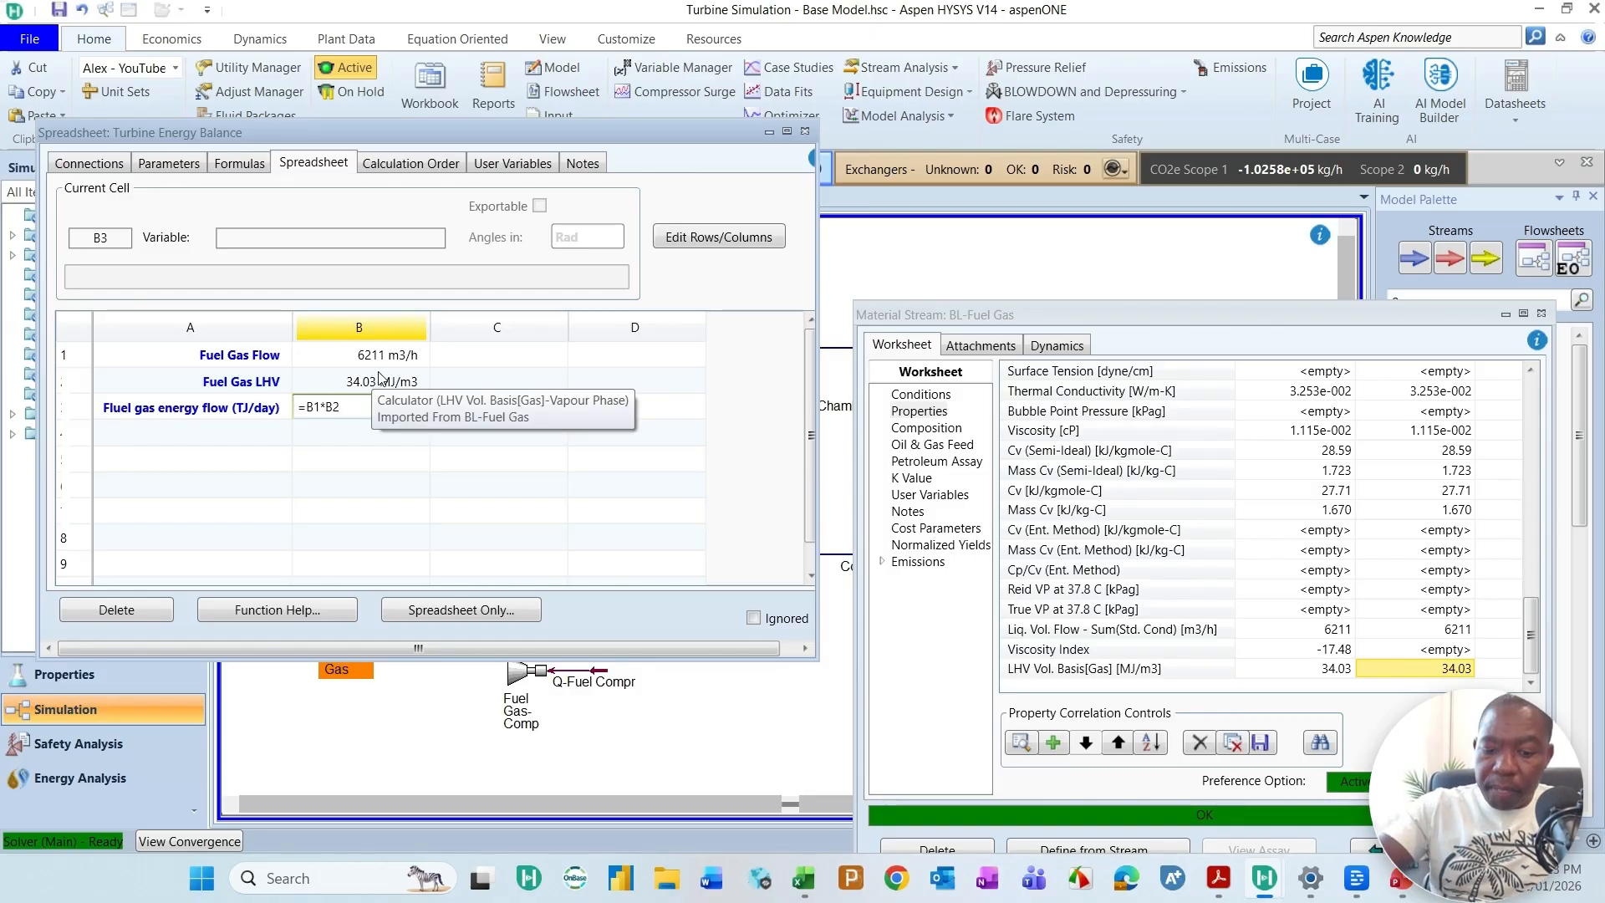
type("*")
type("24")
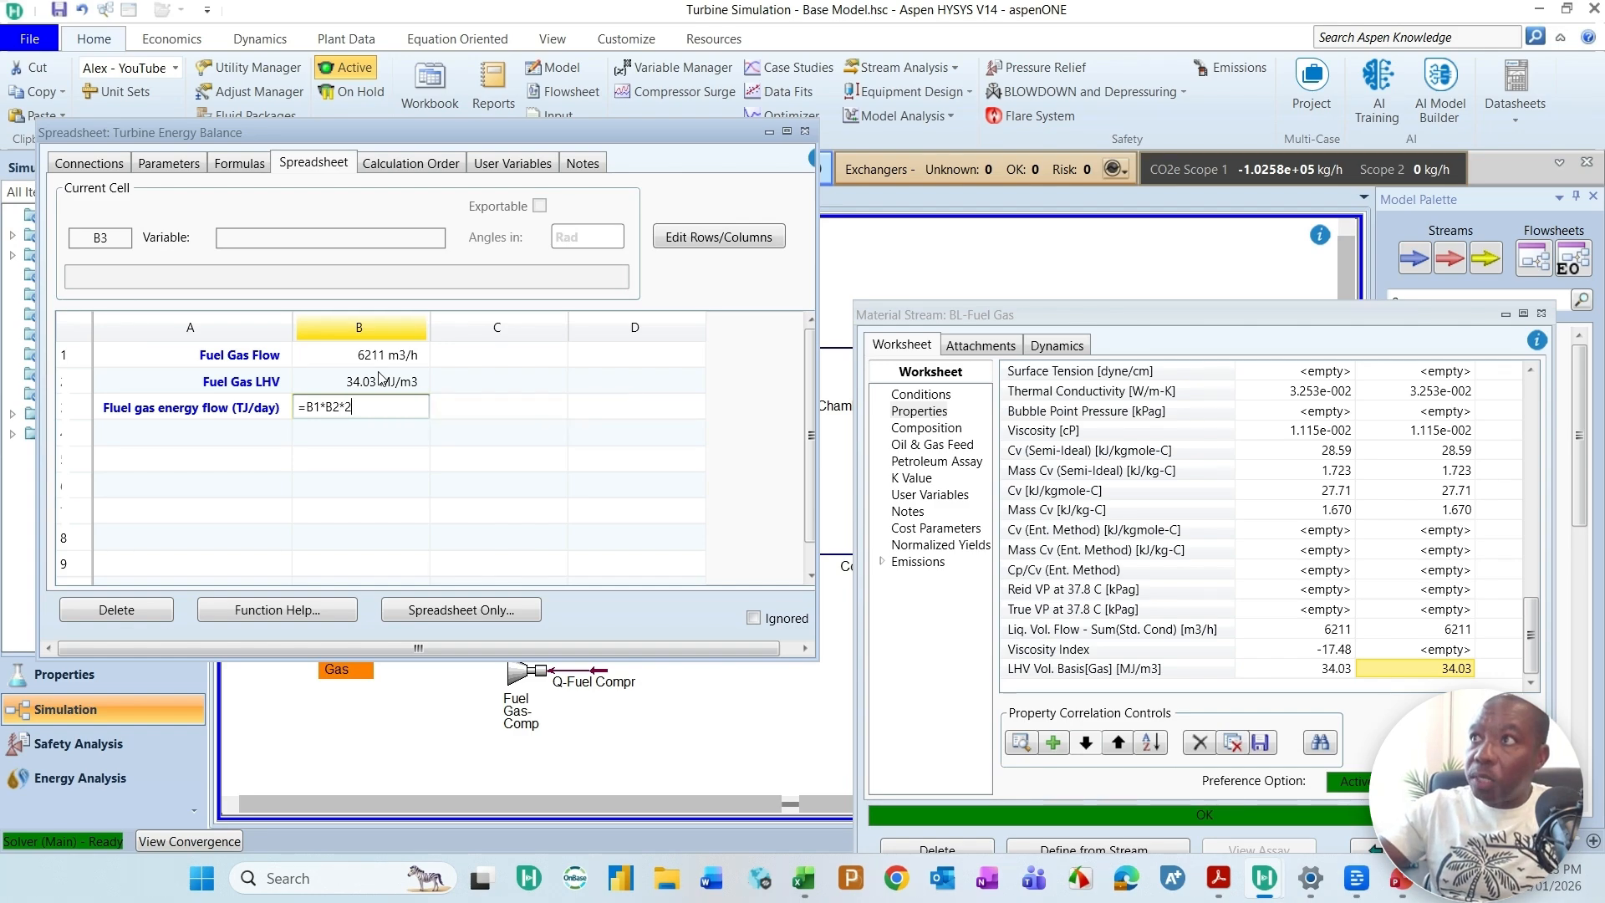
type("/1000")
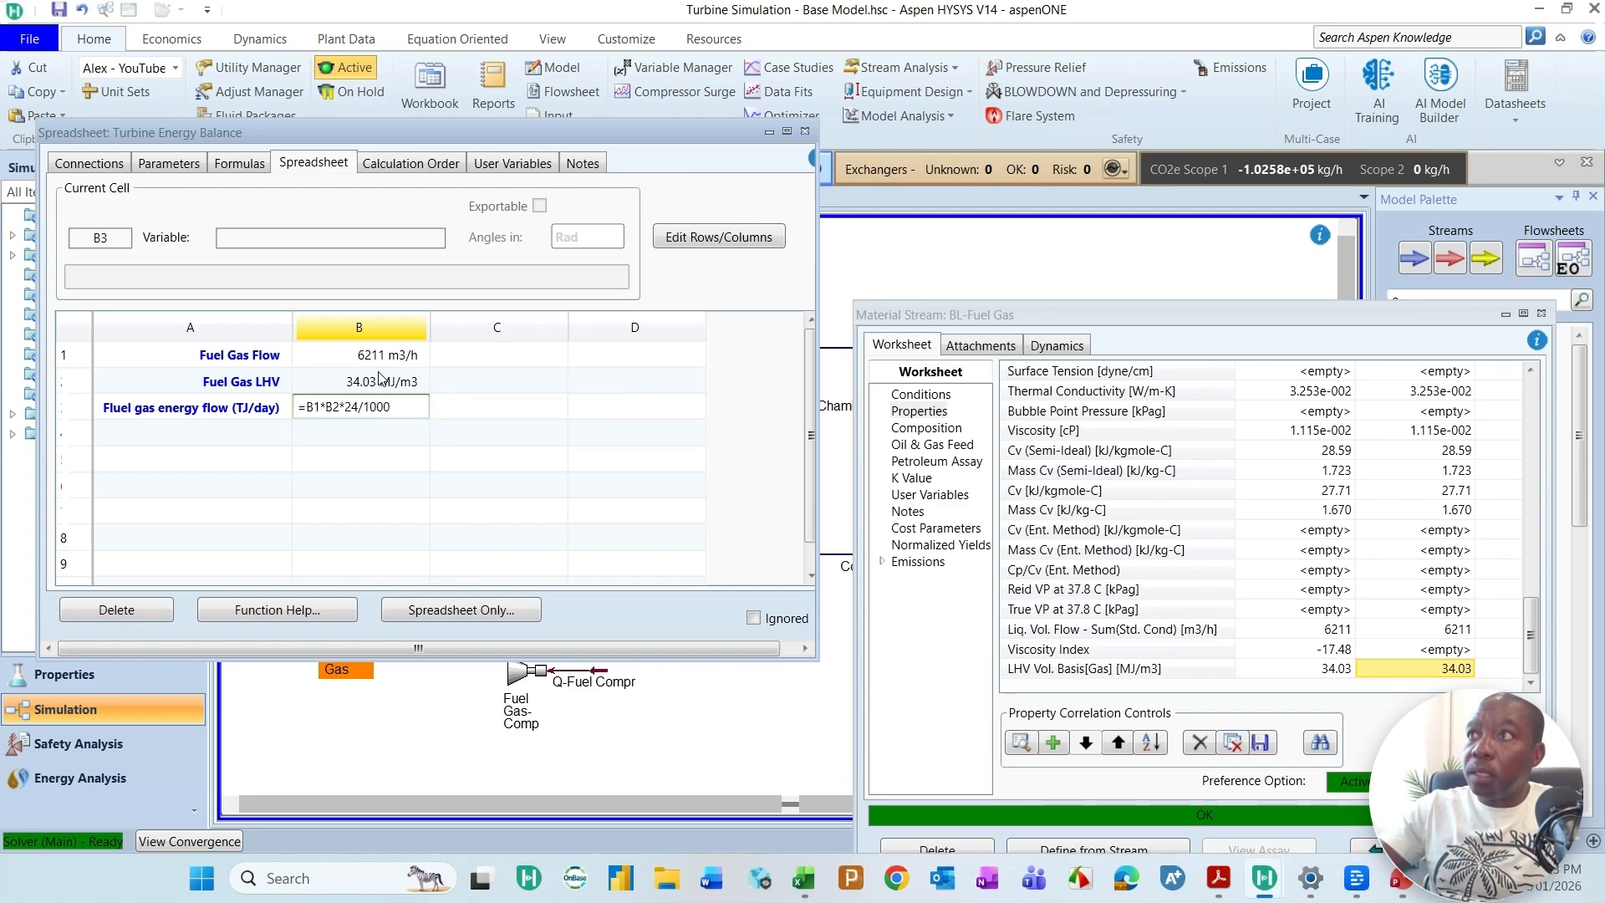
type("000")
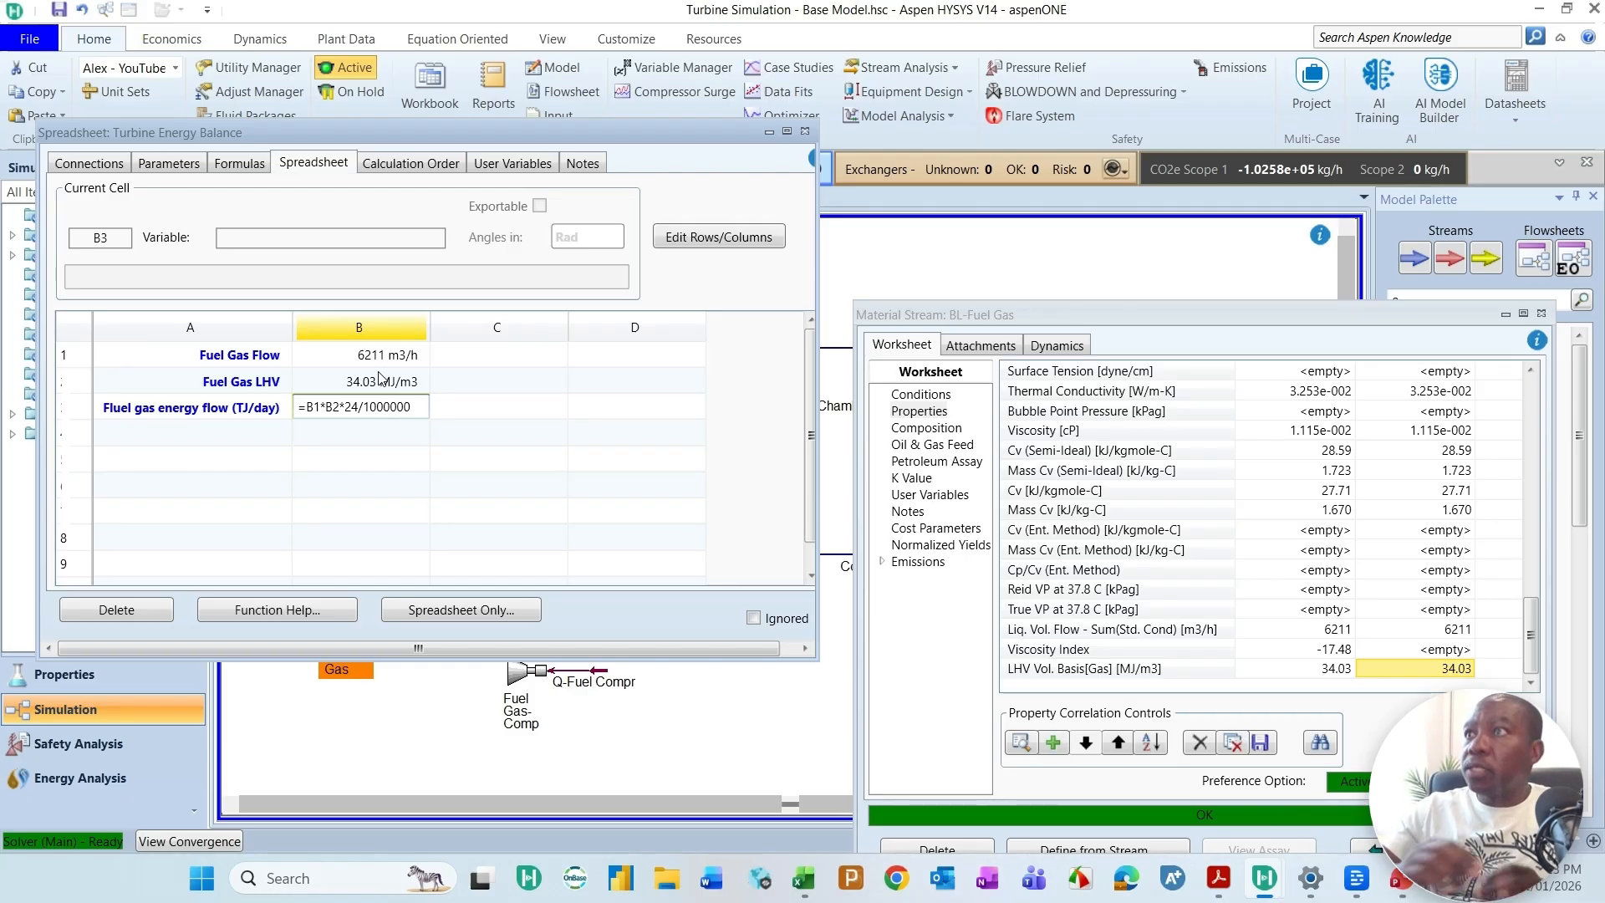
key("Return")
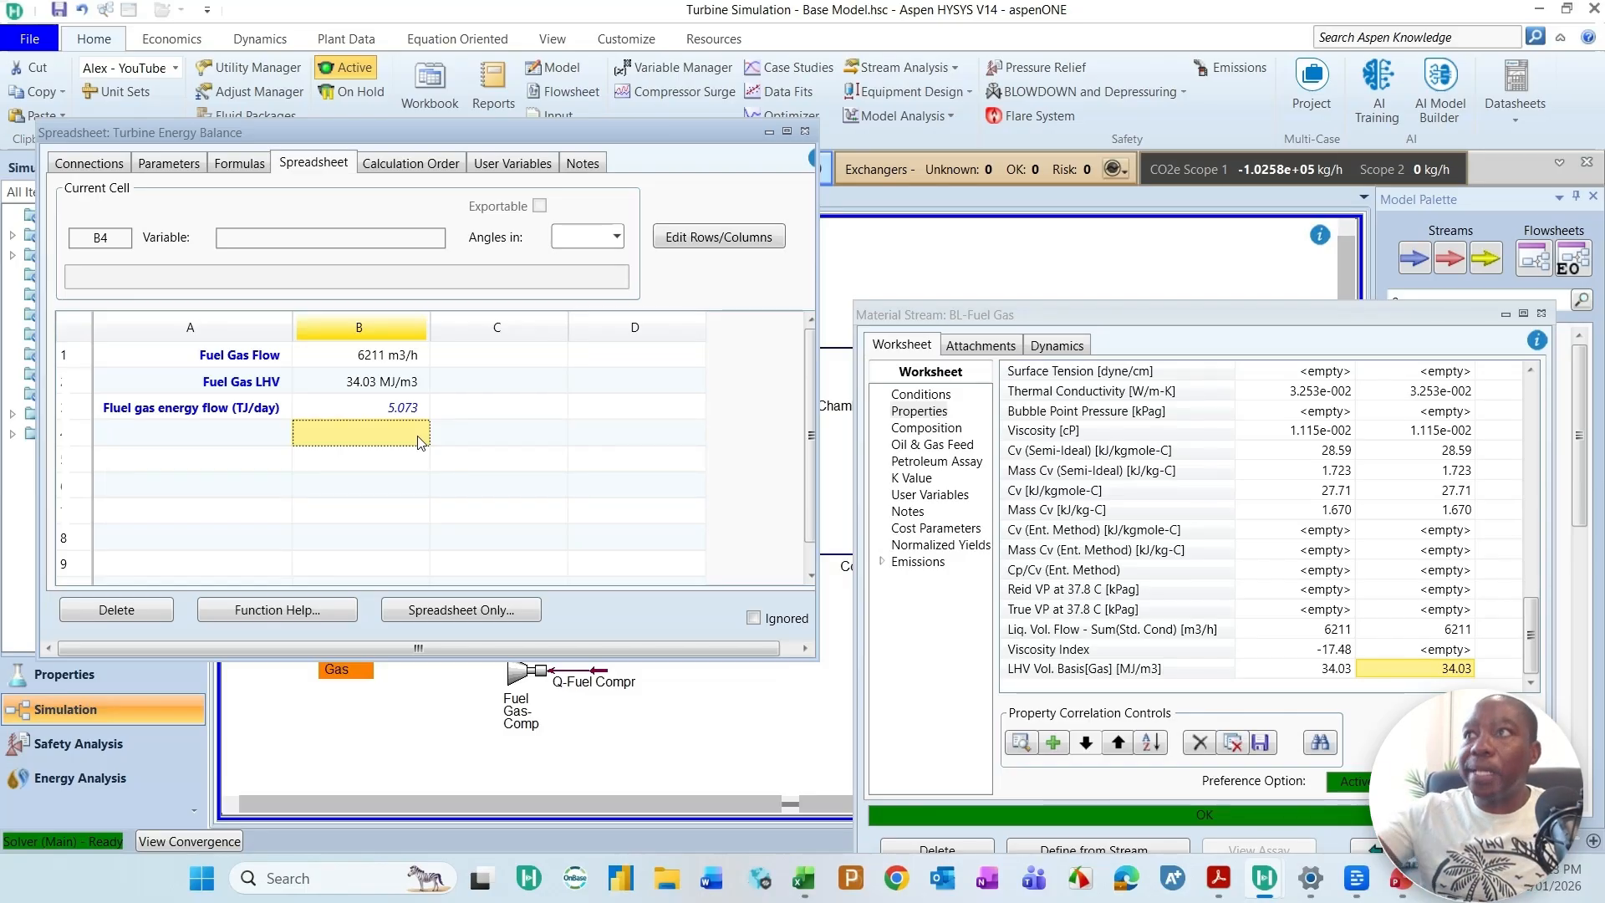
Step: Link the Power Produced result from the T-Expander performance results into cell B4 of the Turbine Energy Balance spreadsheet
left_click(253, 432)
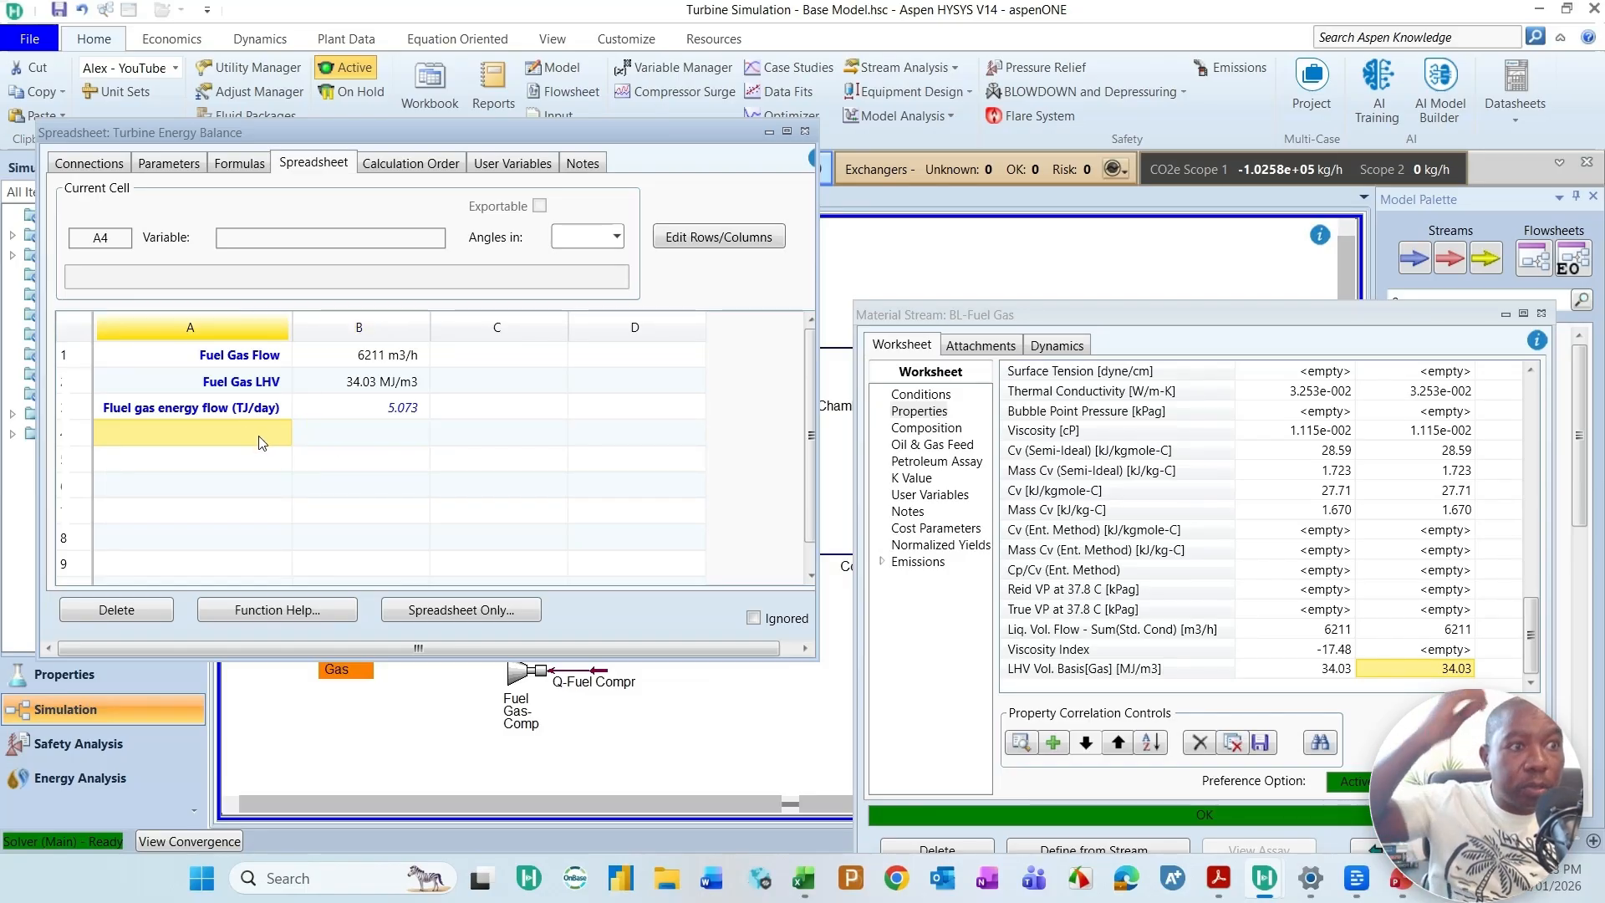
left_click(1070, 464)
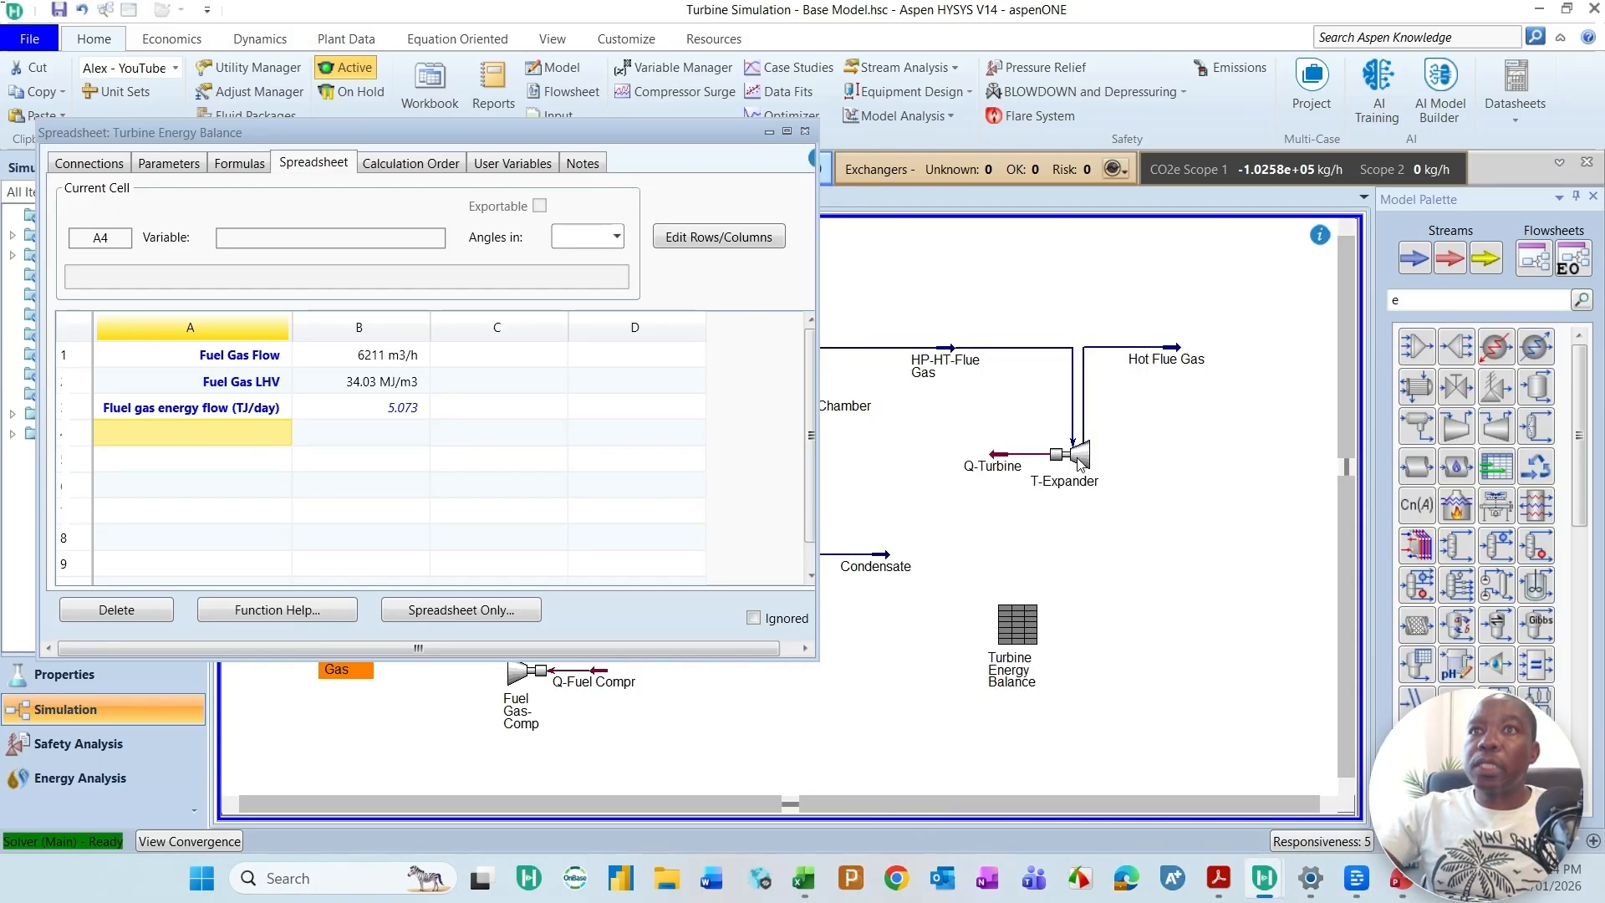
left_click(1075, 457)
double_click(1075, 456)
left_click_drag(1112, 37, 1222, 119)
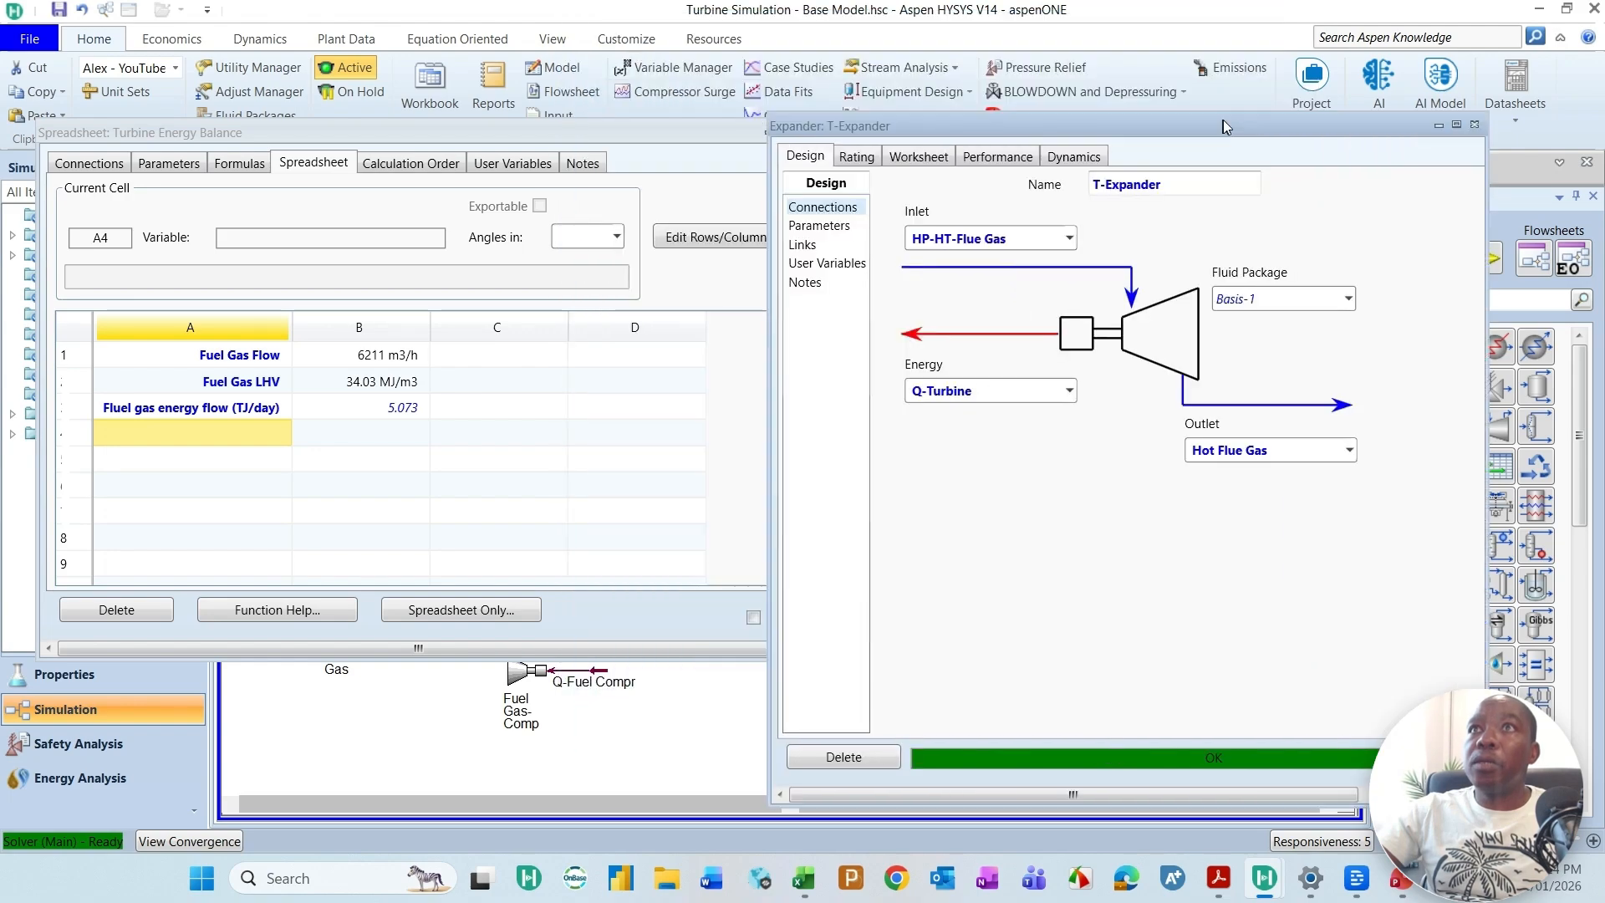
left_click(1022, 160)
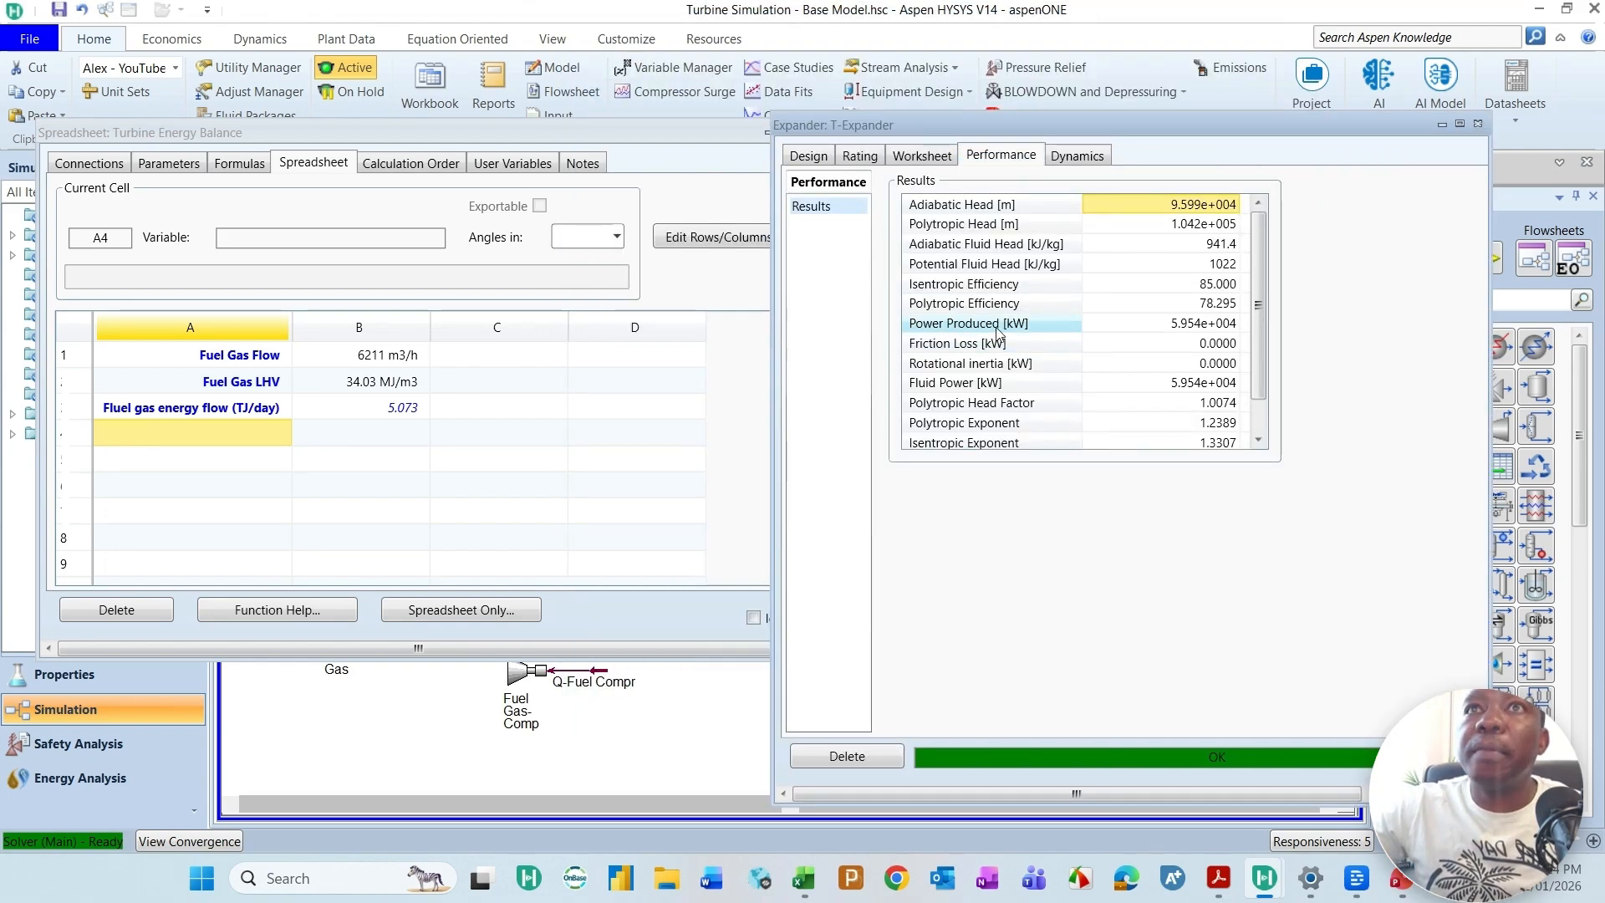
left_click(1170, 329)
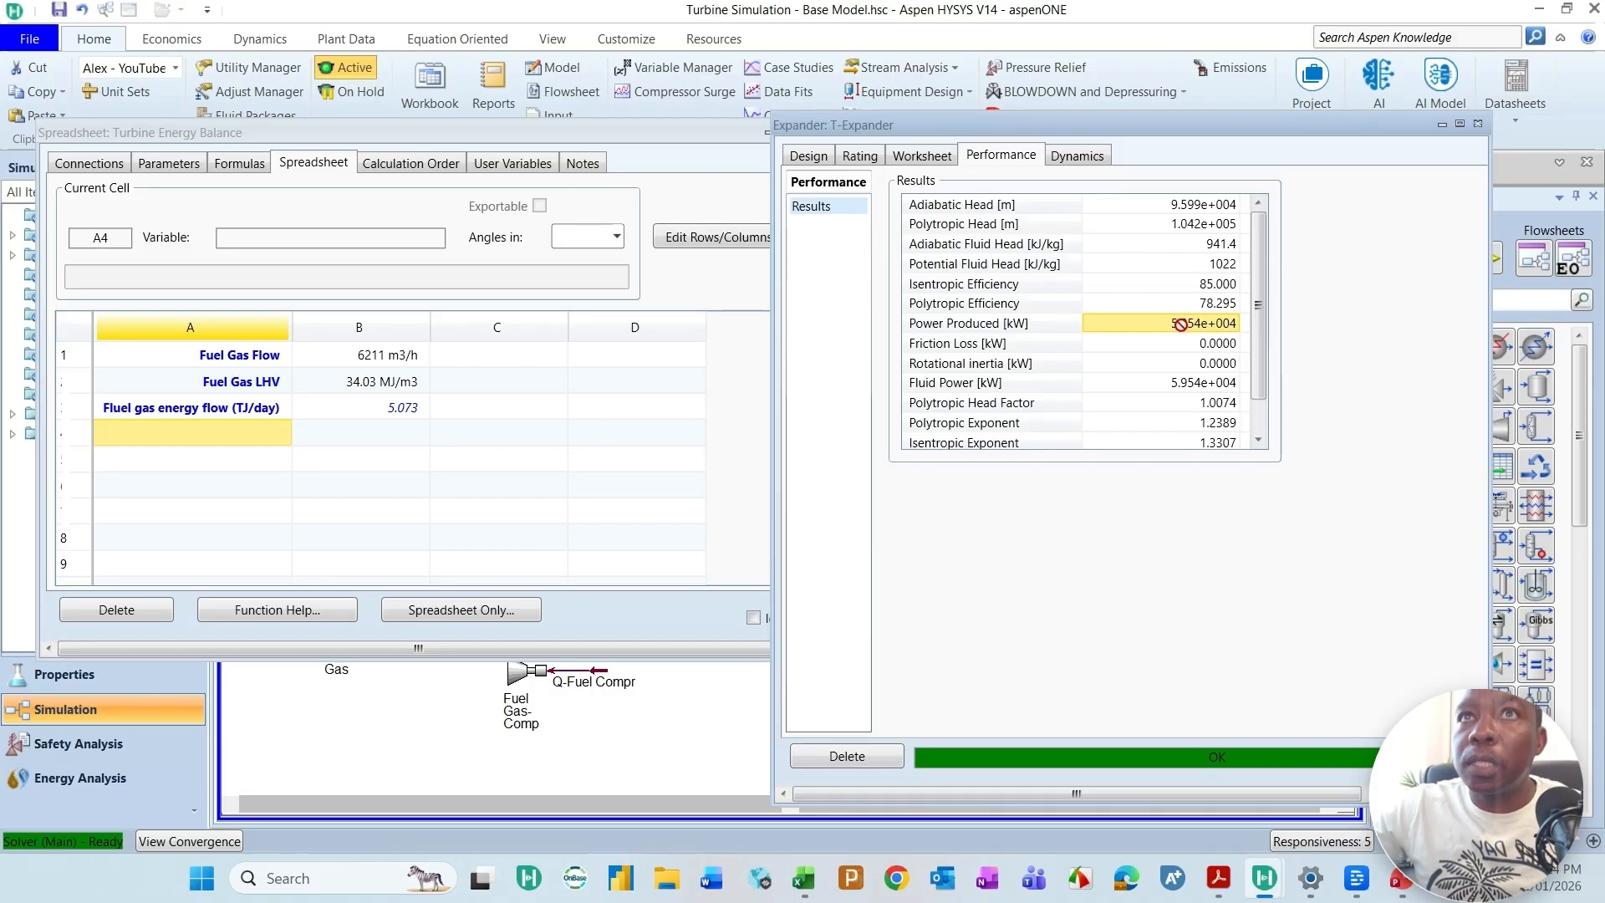
left_click(764, 410)
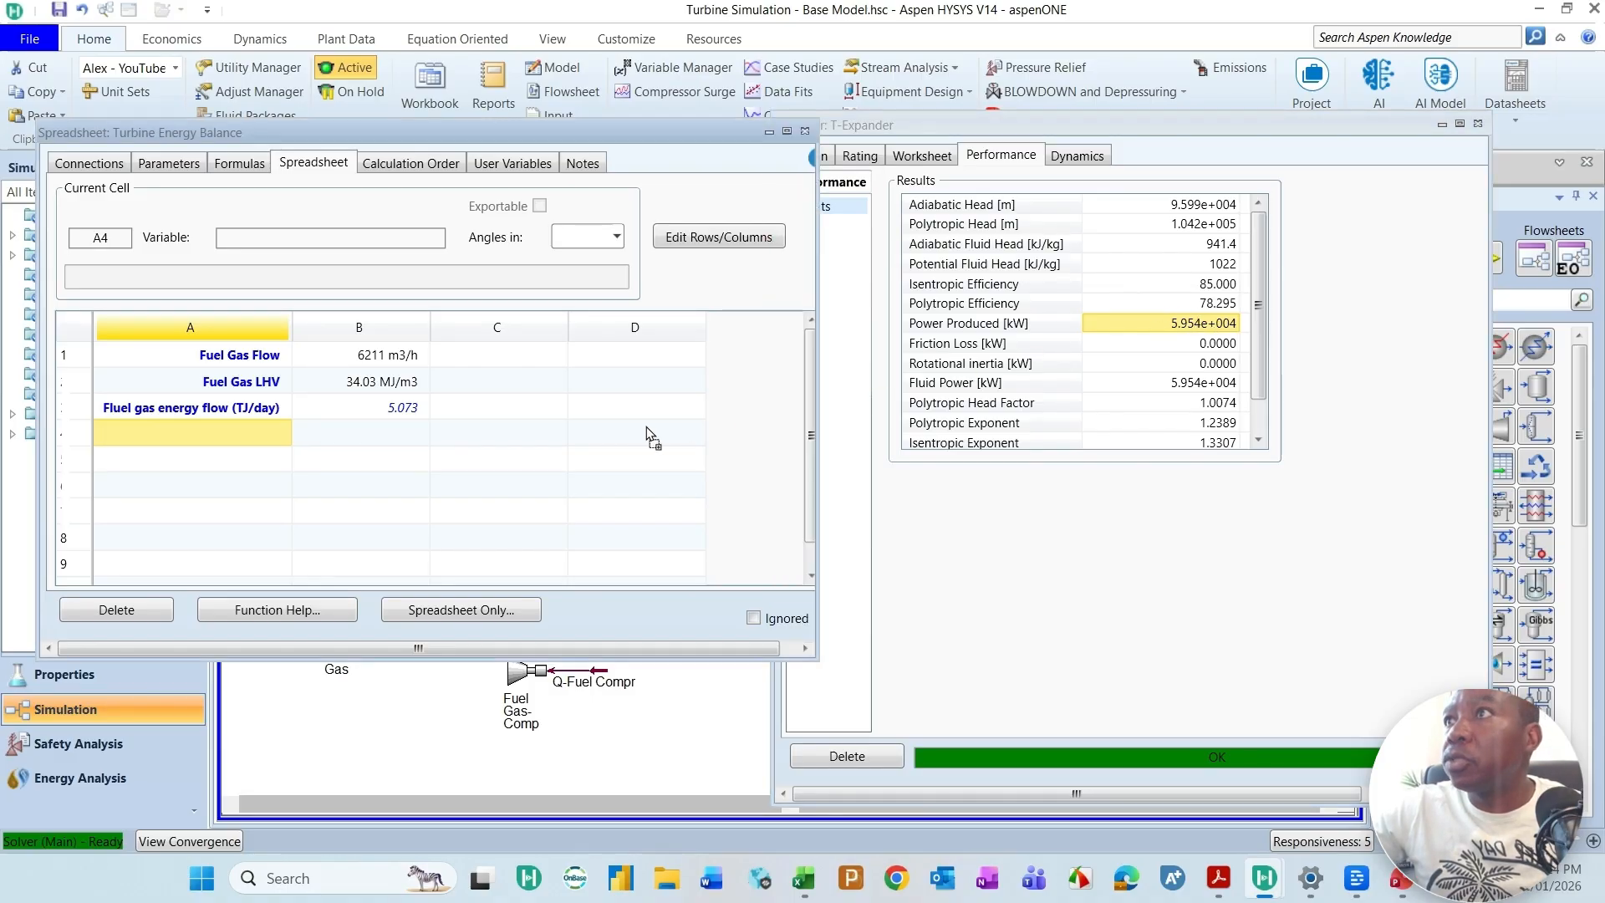
left_click_drag(398, 433, 398, 435)
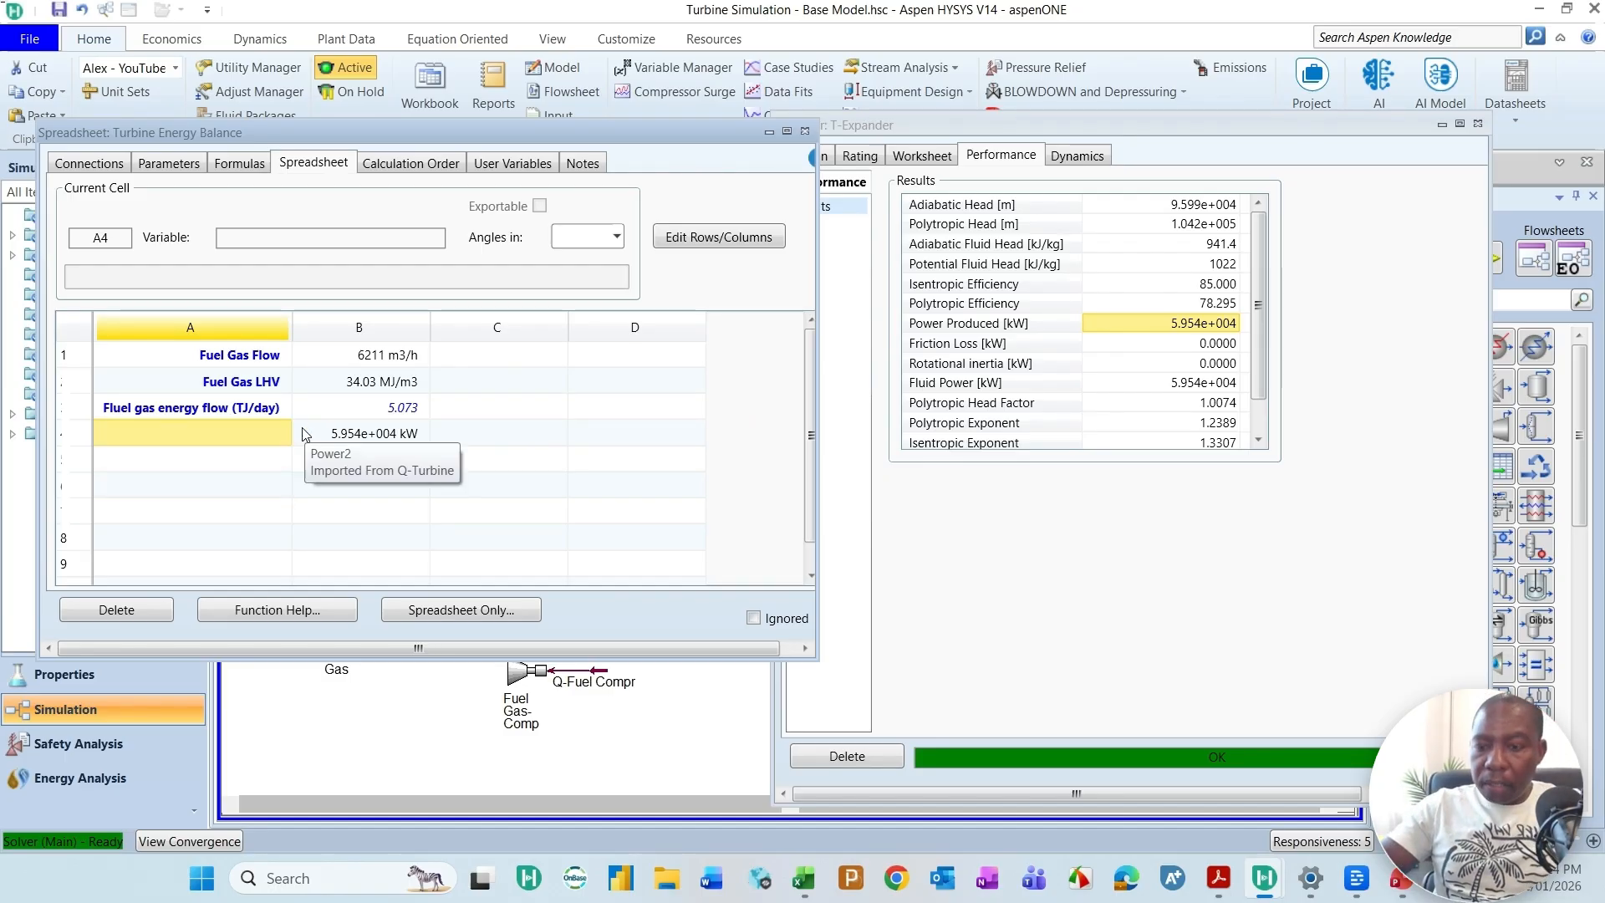
Step: Label cell A4 "Turbine Raw Power out" and close the T-Expander window
type("Turbine ")
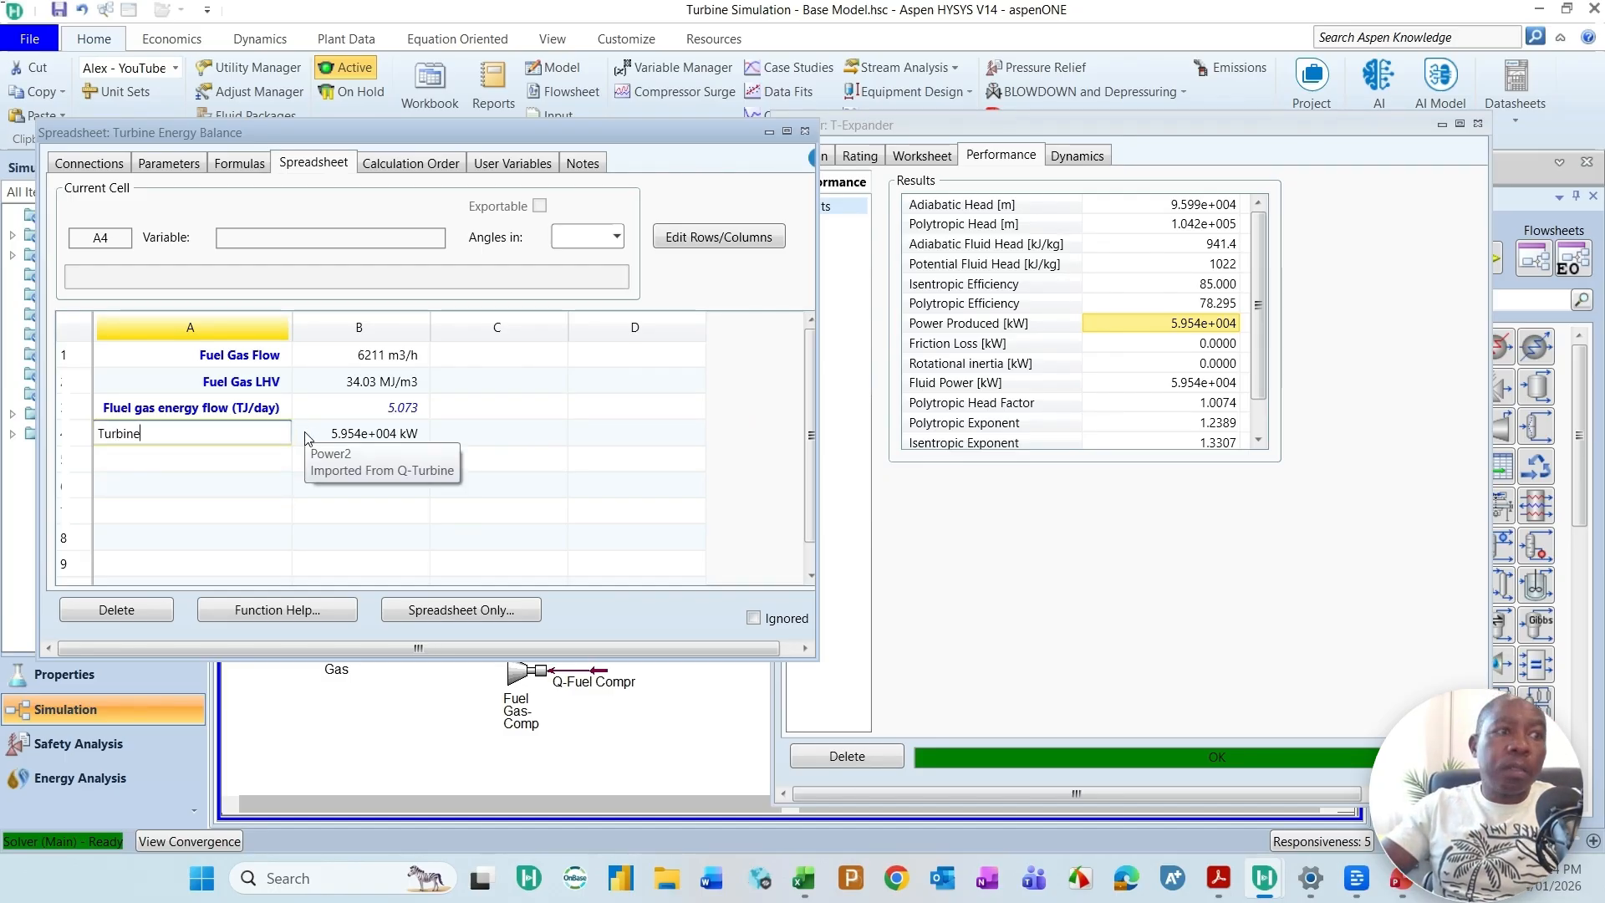
type("R")
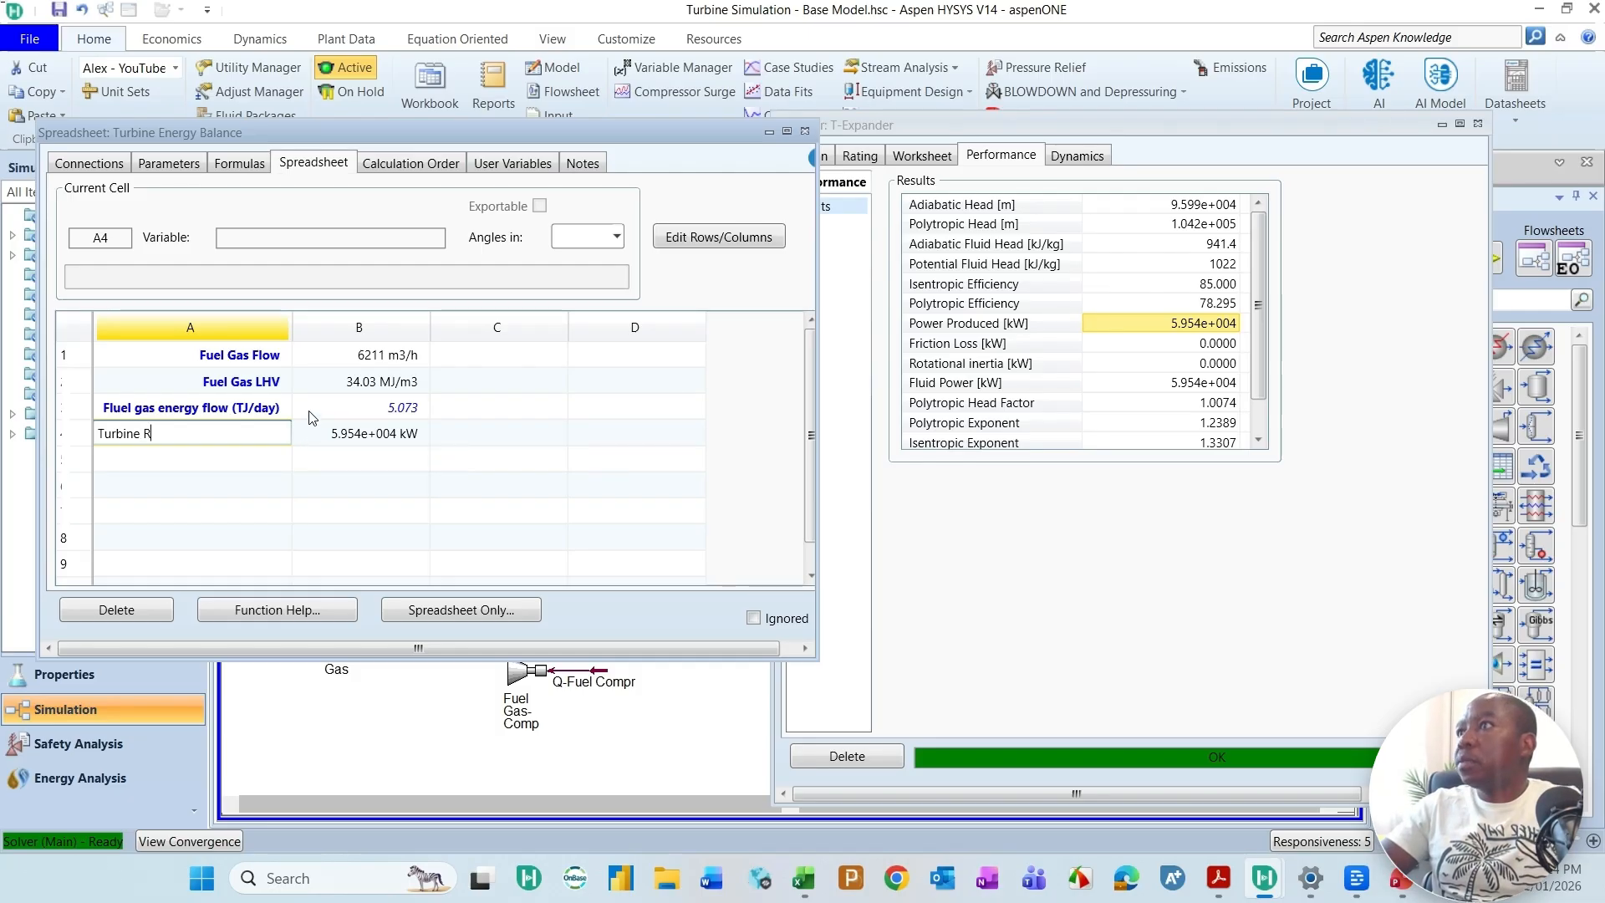
type("aw Power out")
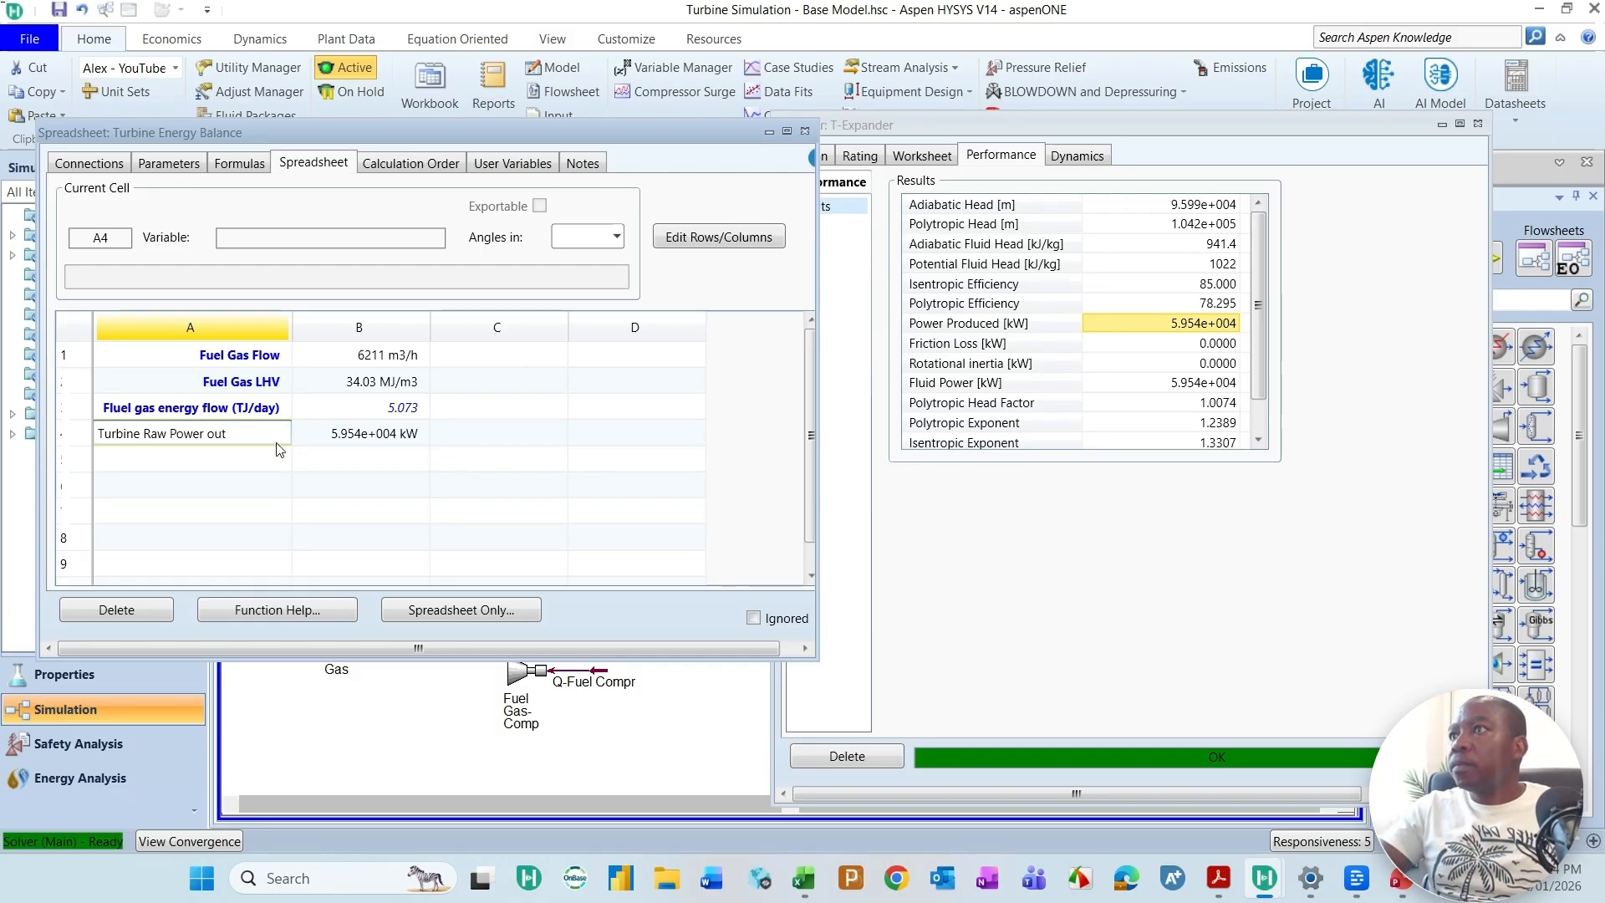
key("Return")
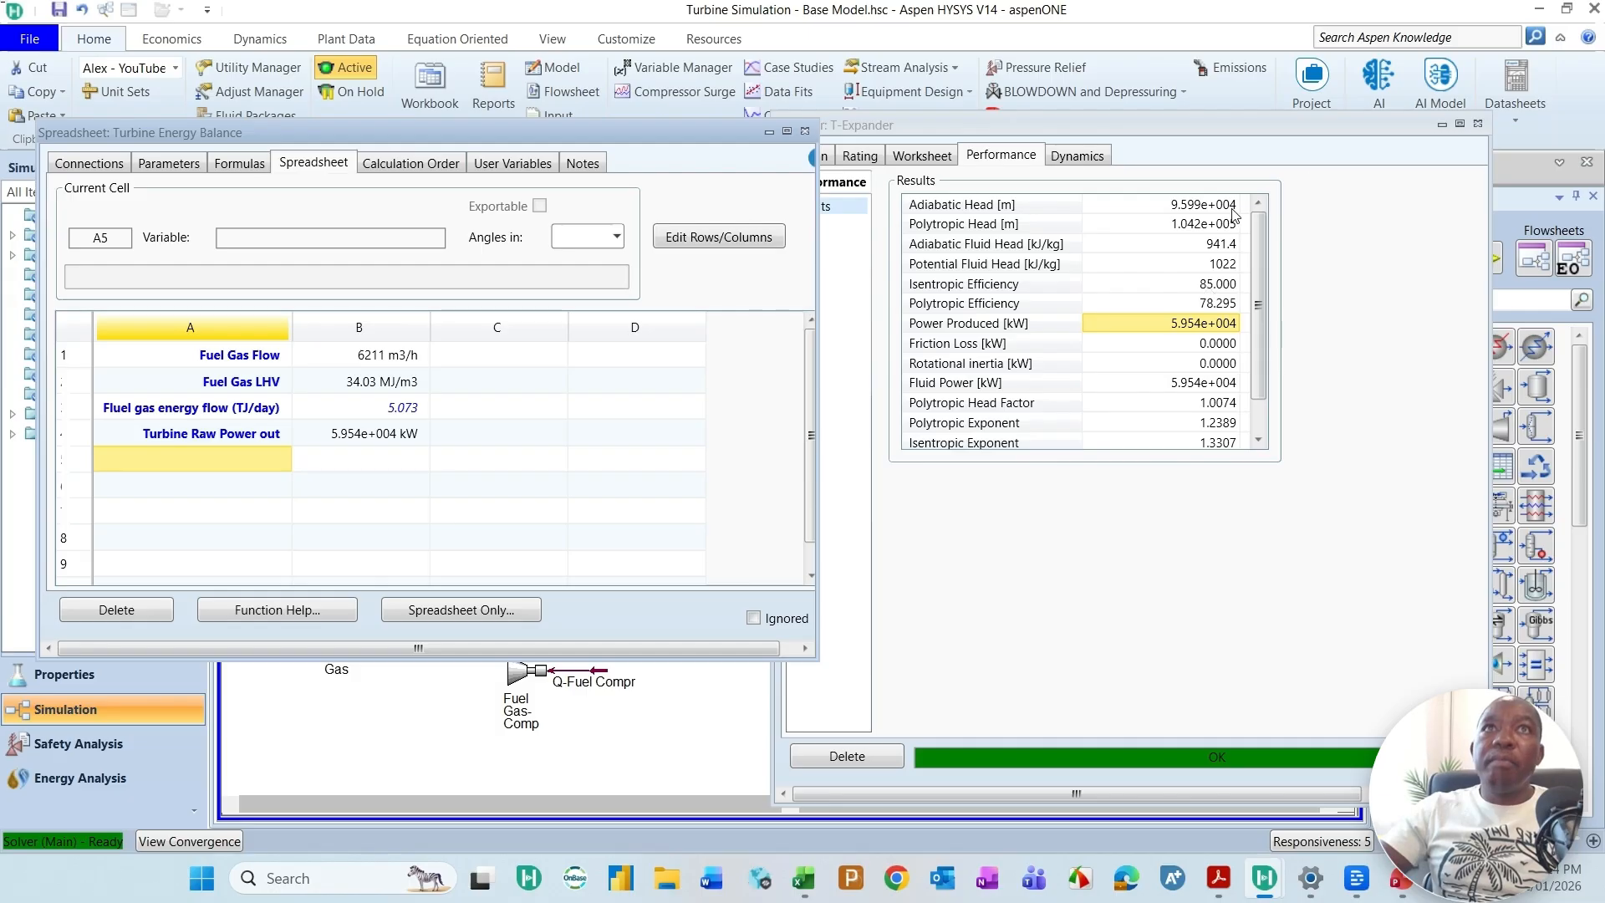
left_click(1477, 125)
left_click(1478, 125)
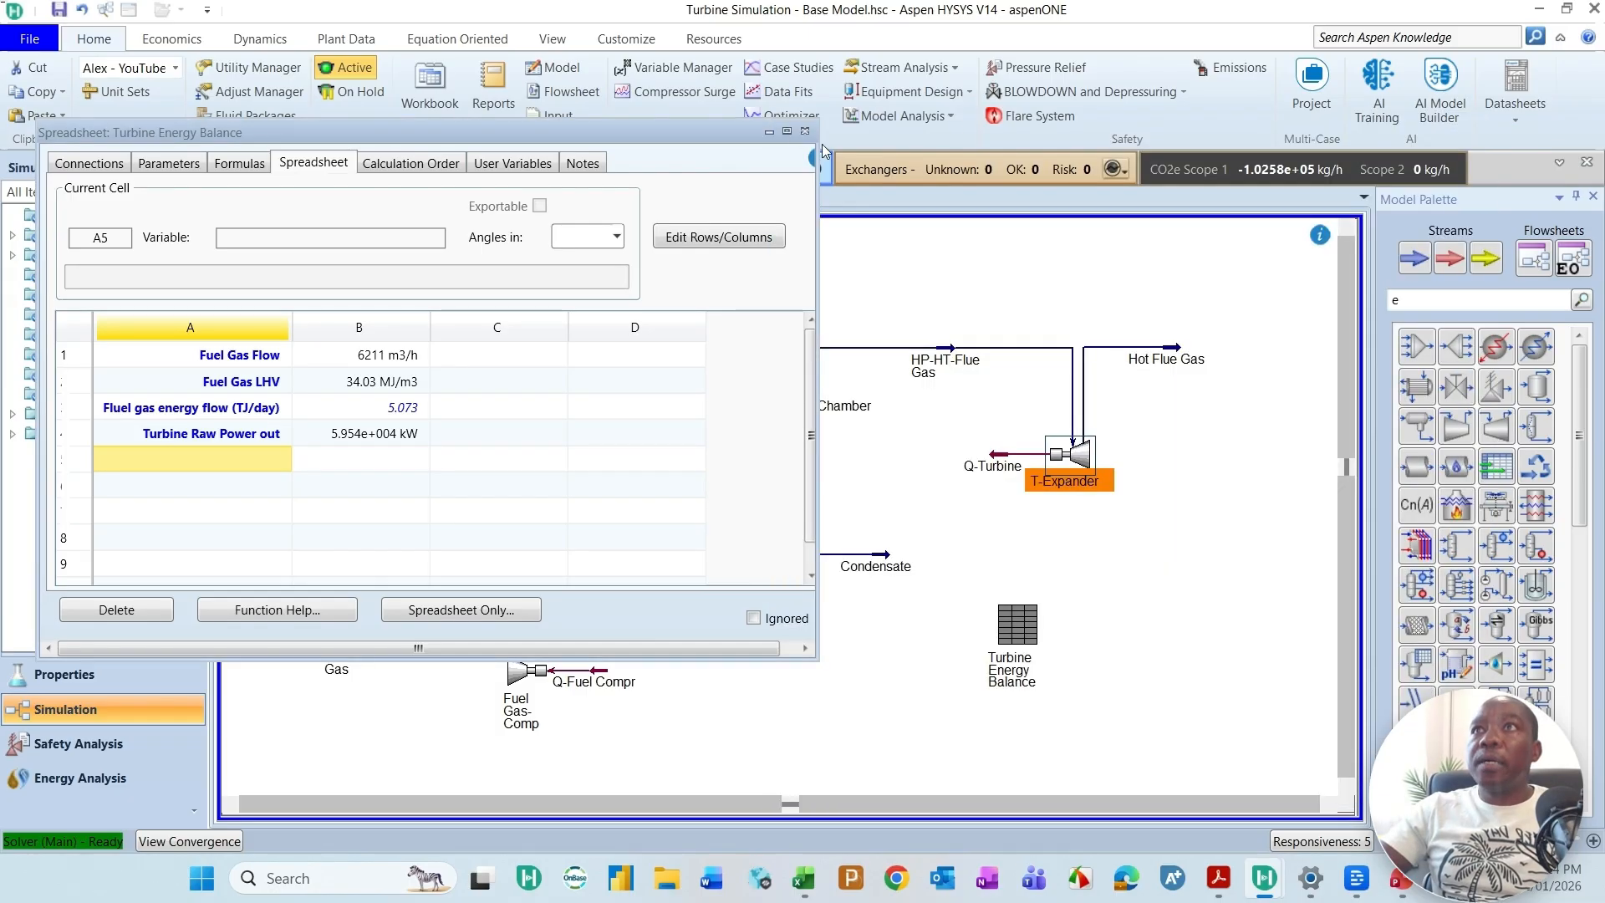
Step: Link the Power Consumed result from the Air-Comp performance results into cell B5 of the energy balance spreadsheet
left_click_drag(692, 139, 1257, 302)
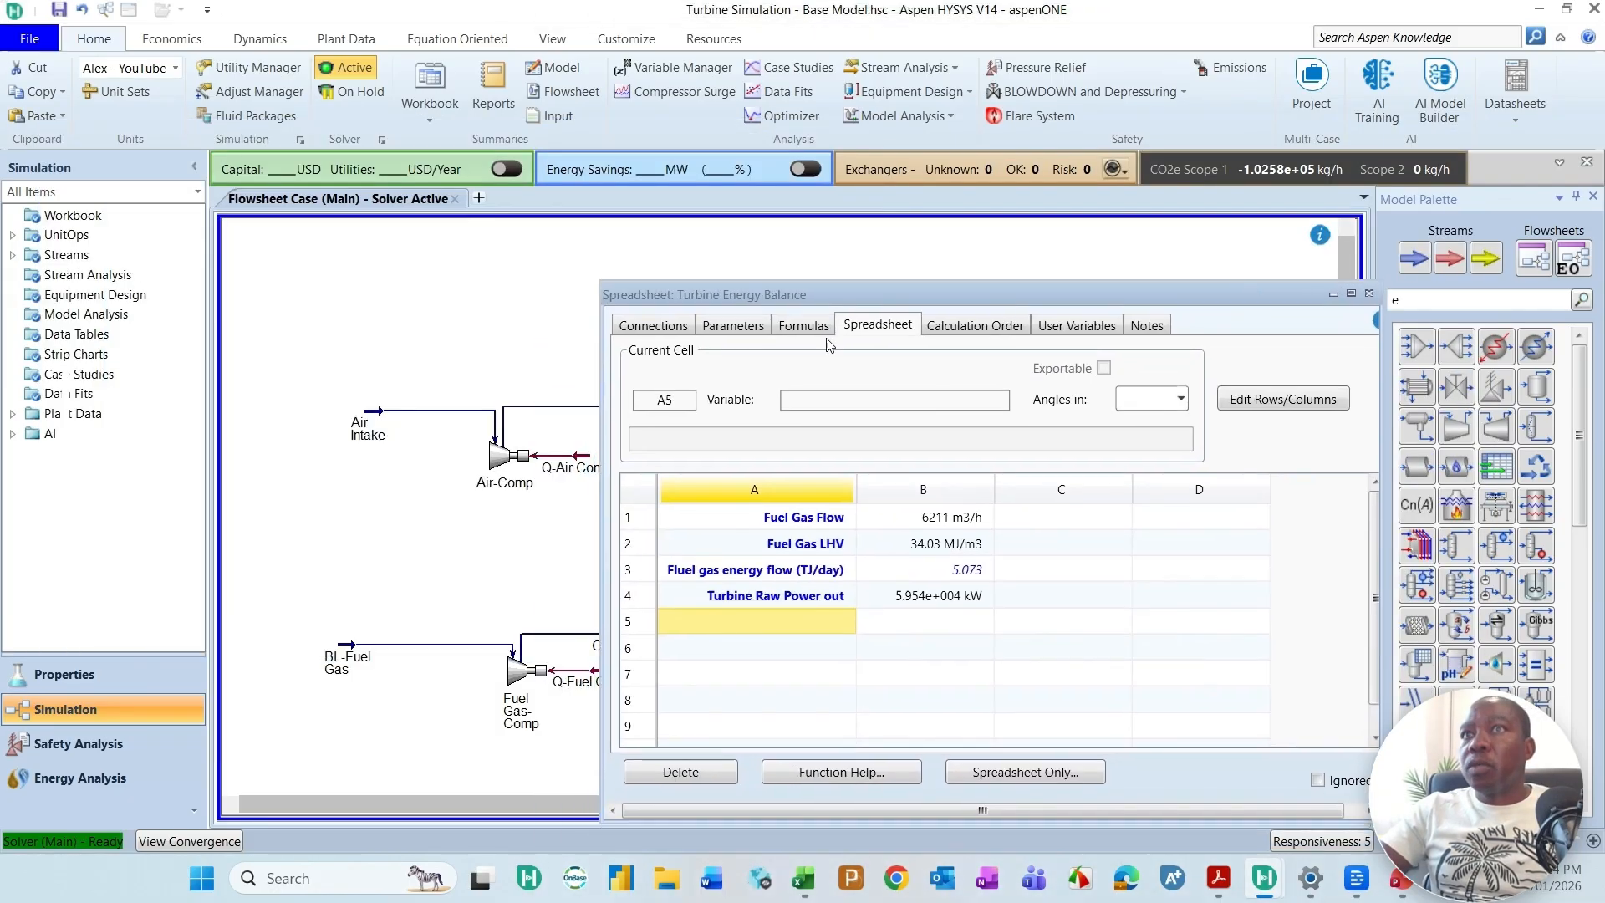
left_click_drag(1100, 307, 1247, 303)
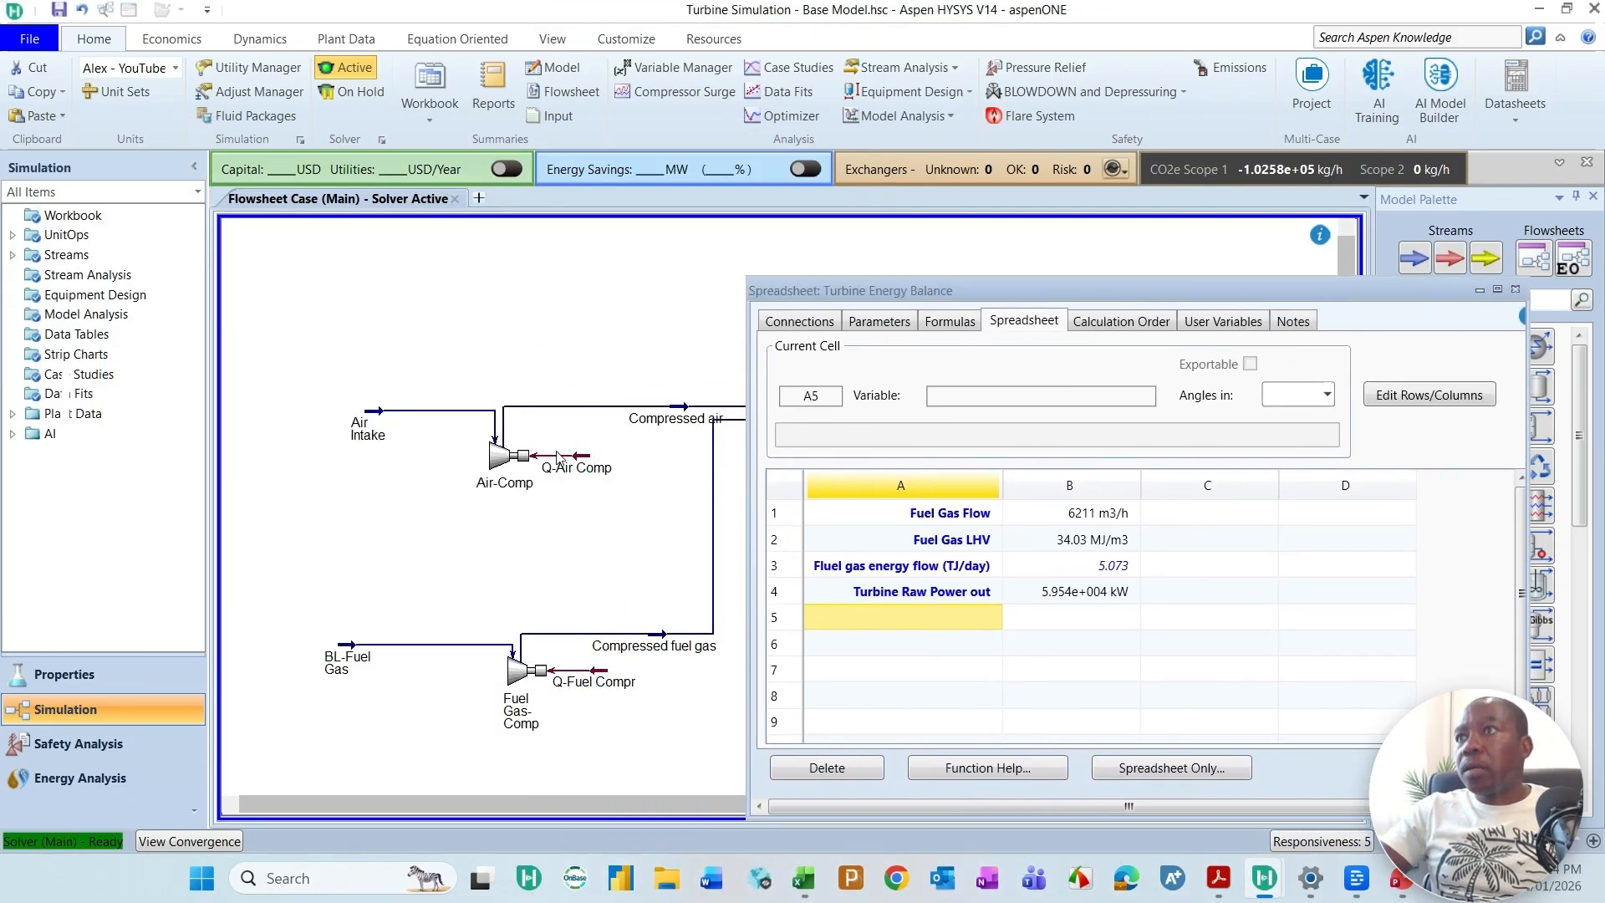
double_click(504, 472)
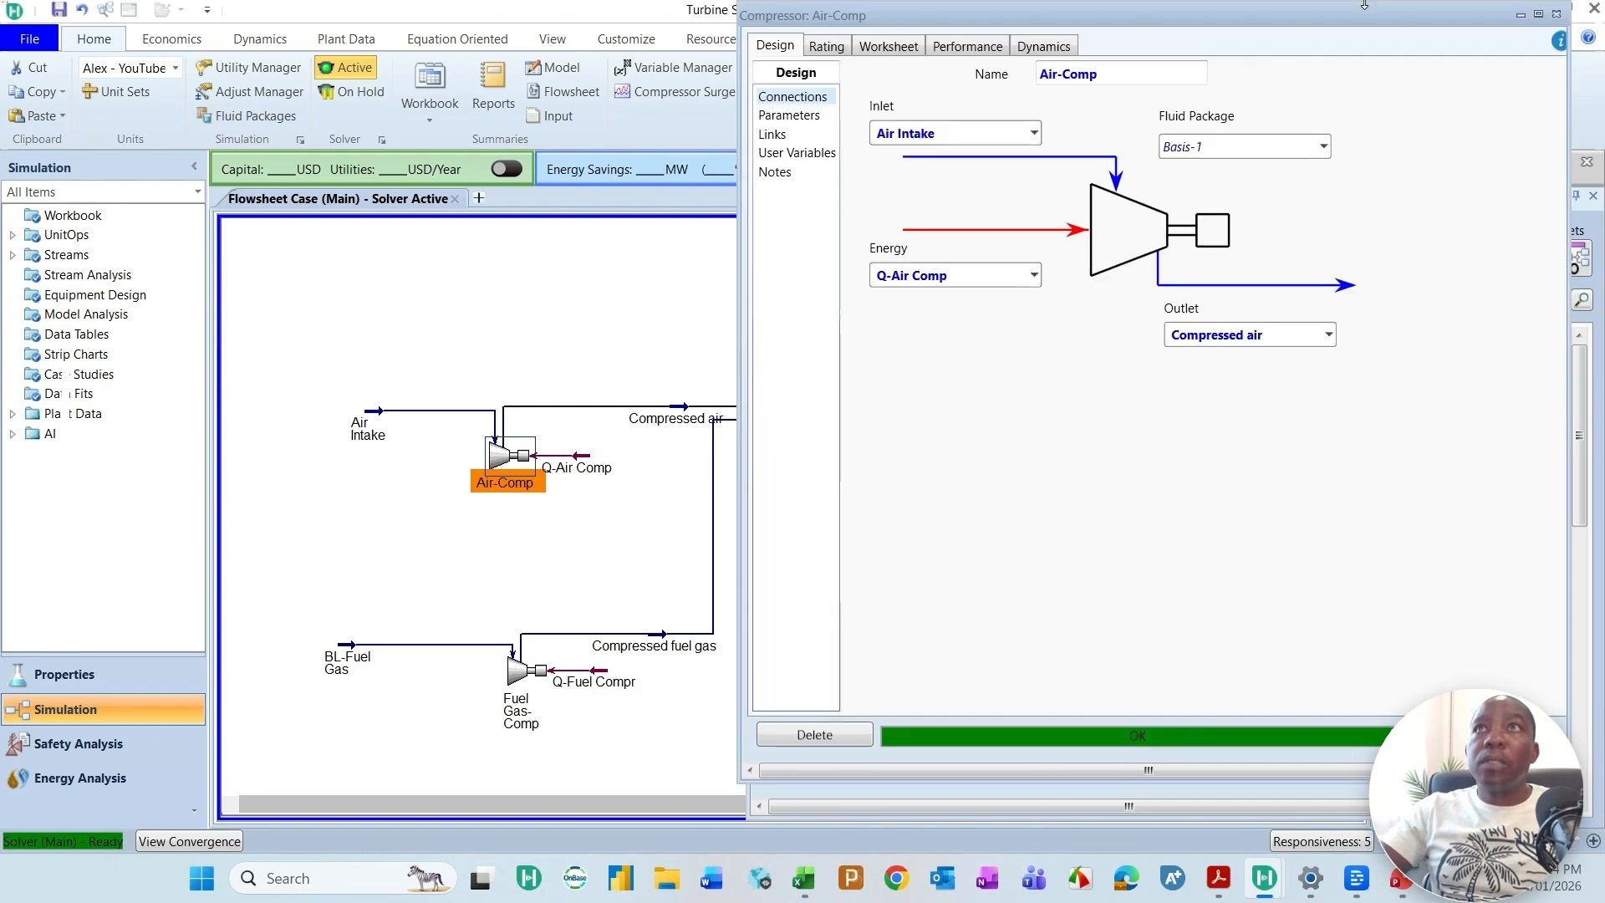
left_click_drag(1358, 10, 609, 98)
left_click(639, 143)
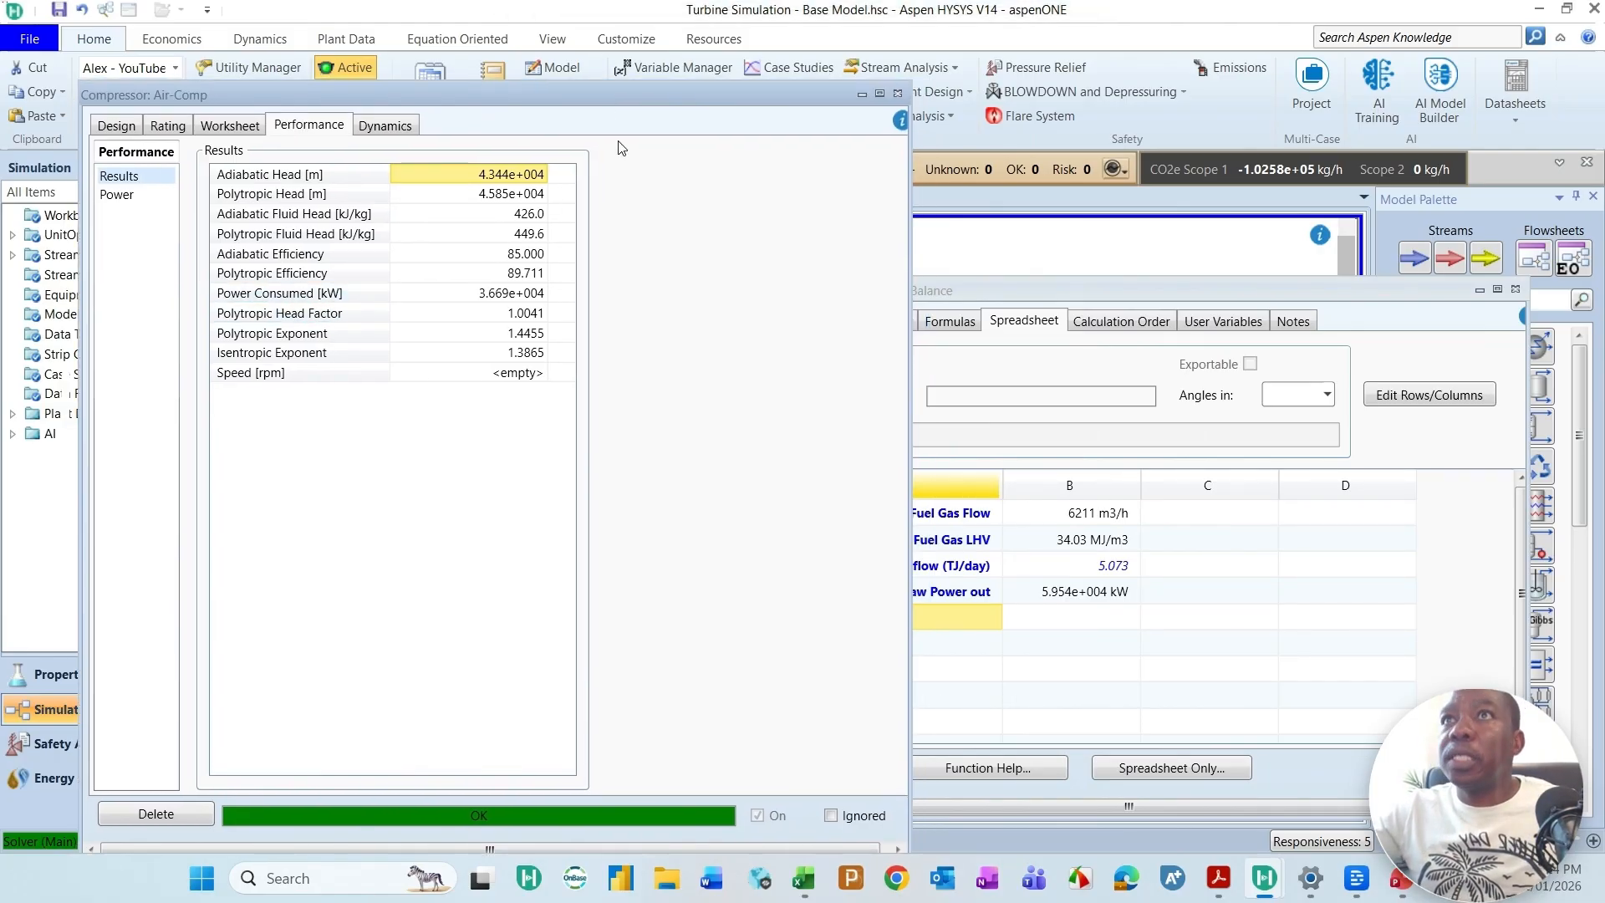
left_click_drag(895, 243, 675, 242)
left_click_drag(510, 93, 455, 77)
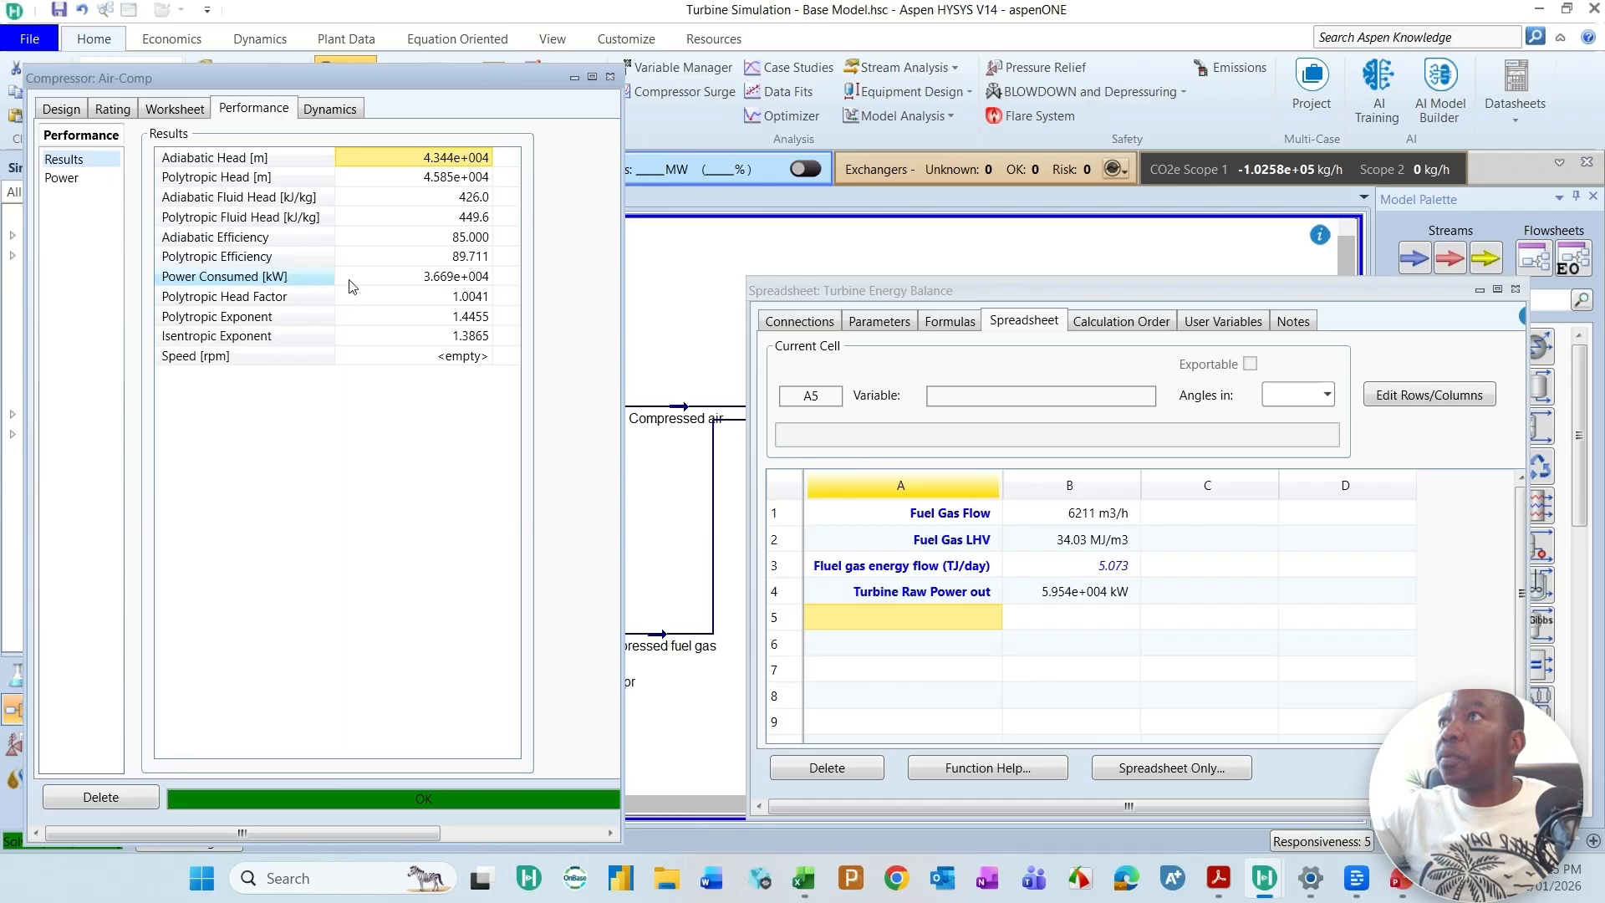
left_click(431, 279)
left_click_drag(431, 279, 1100, 620)
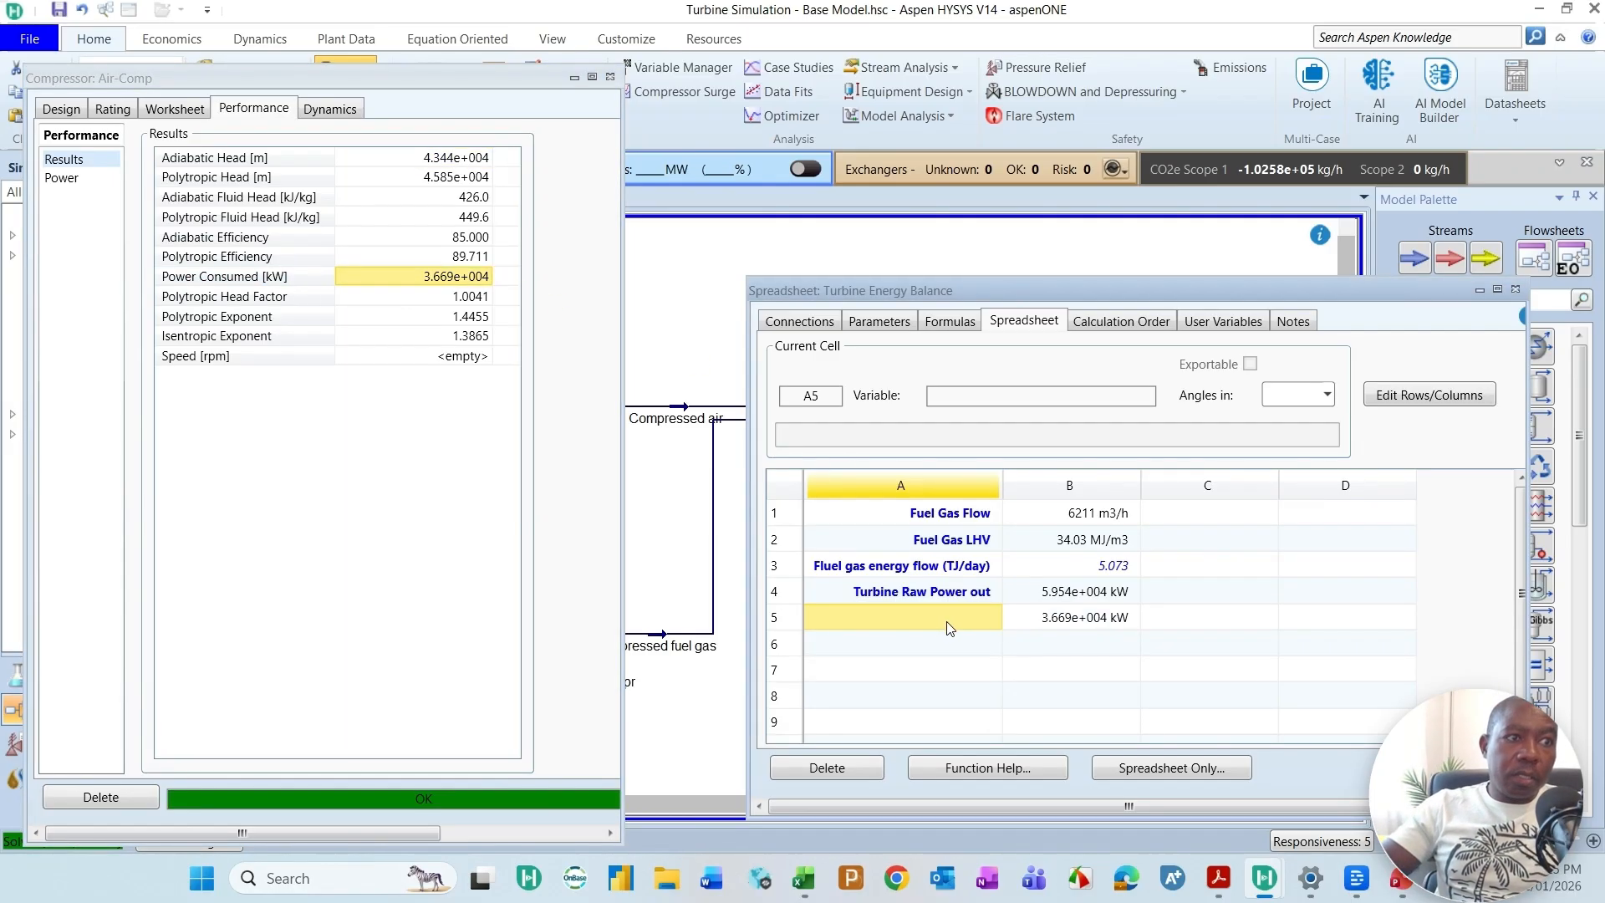
Step: Label cell A5 "Air compressor power consumed"
type("Air compress")
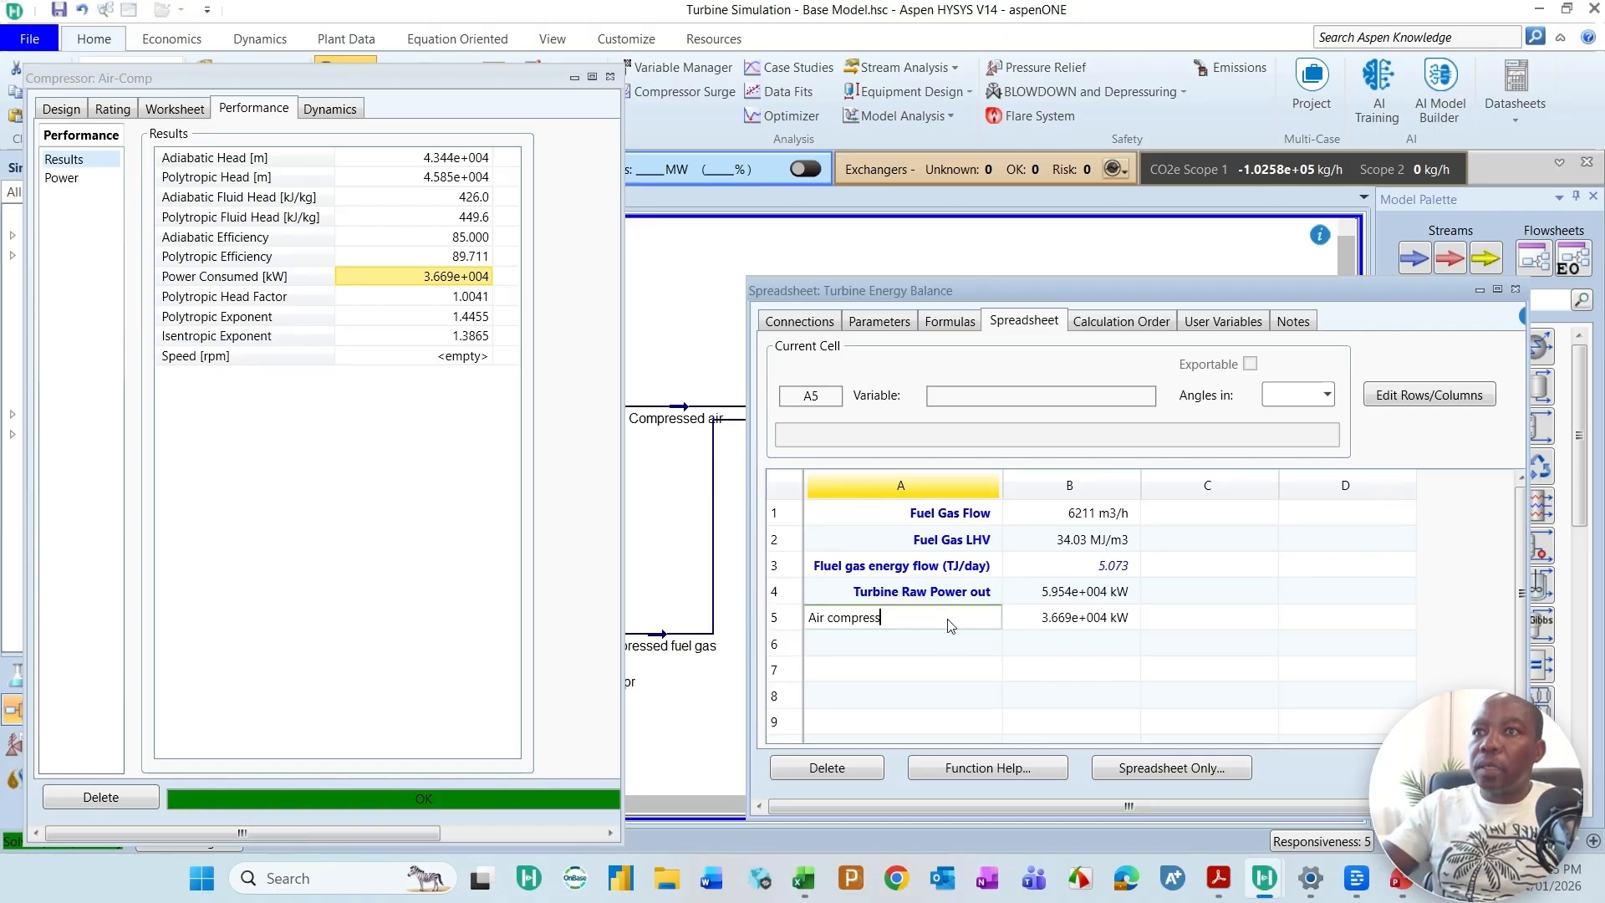
type("or power consumed")
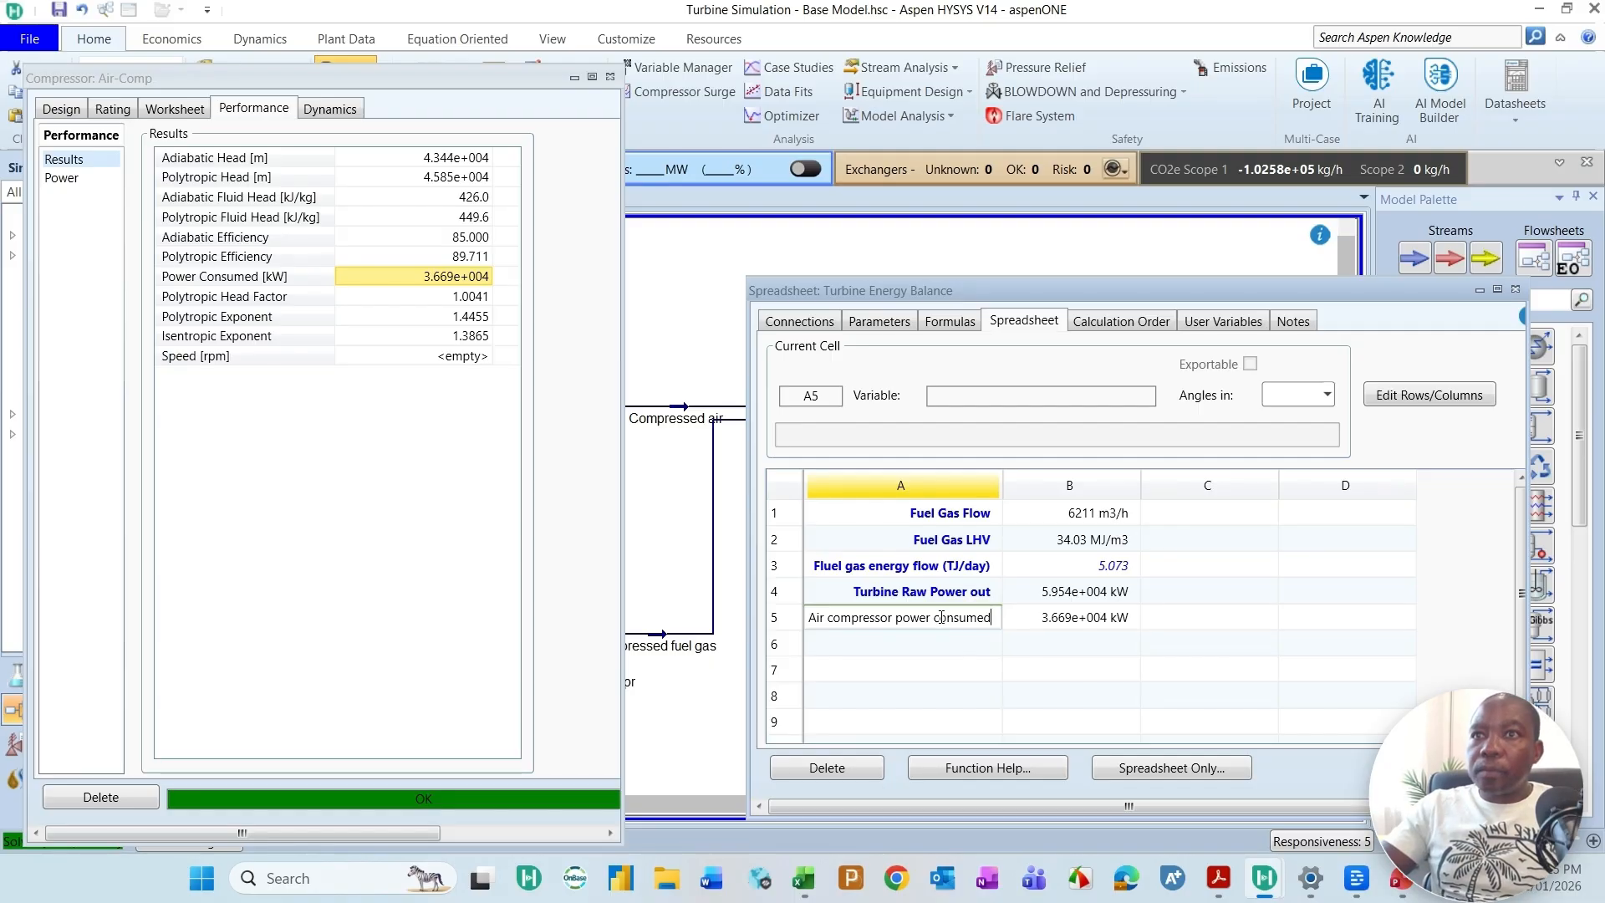
key("Return")
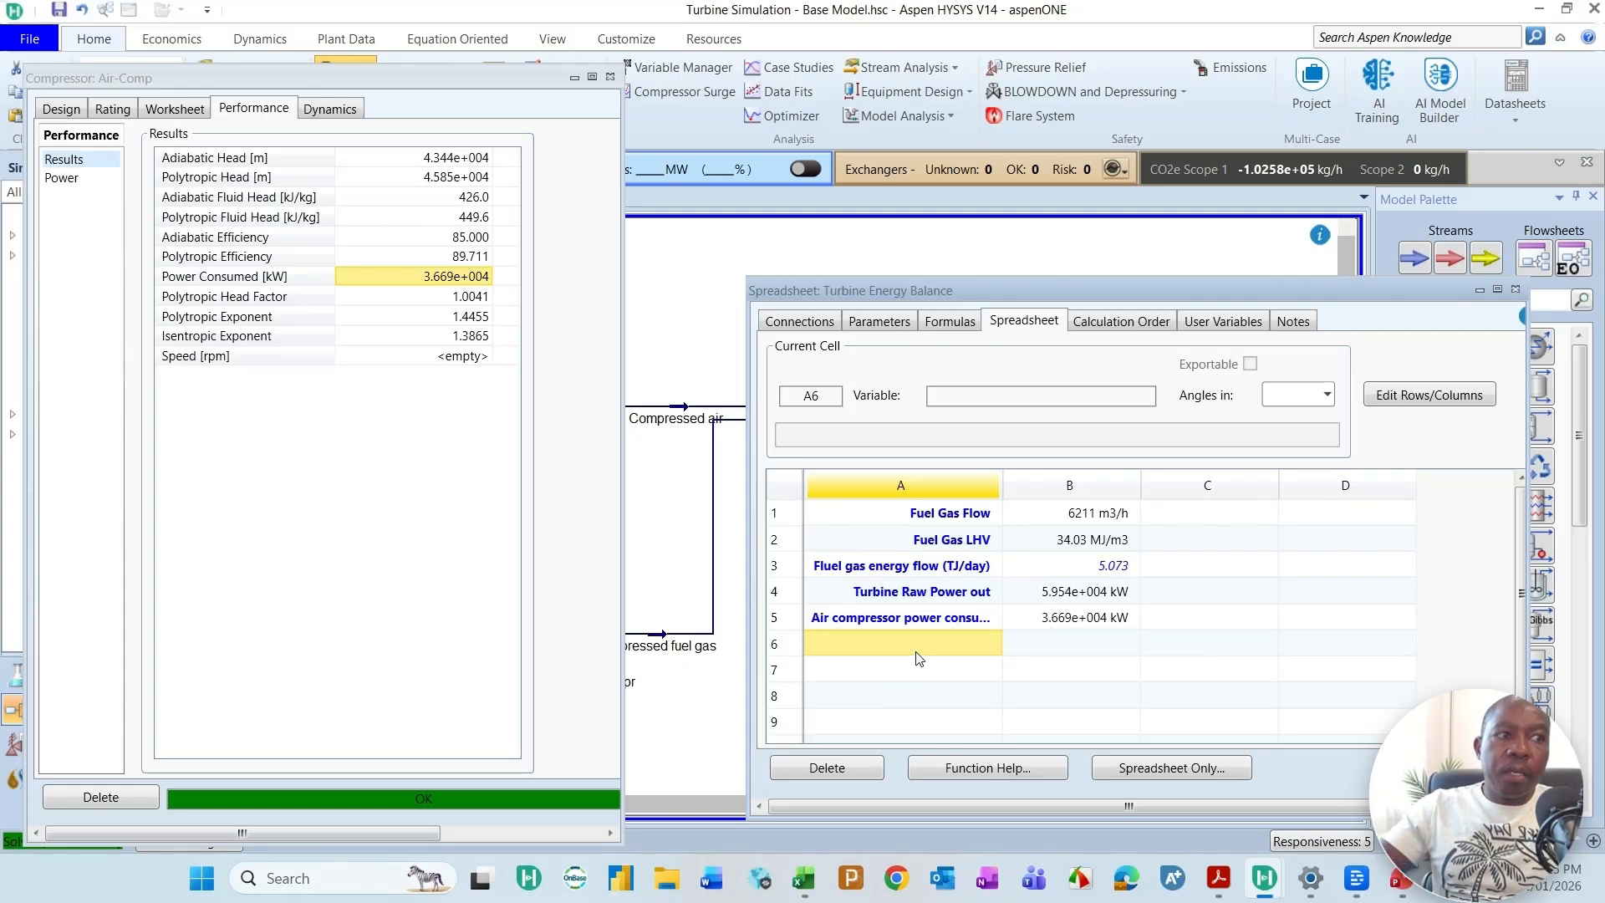
Step: Label cell A6 "Electrical power generated"
type("E")
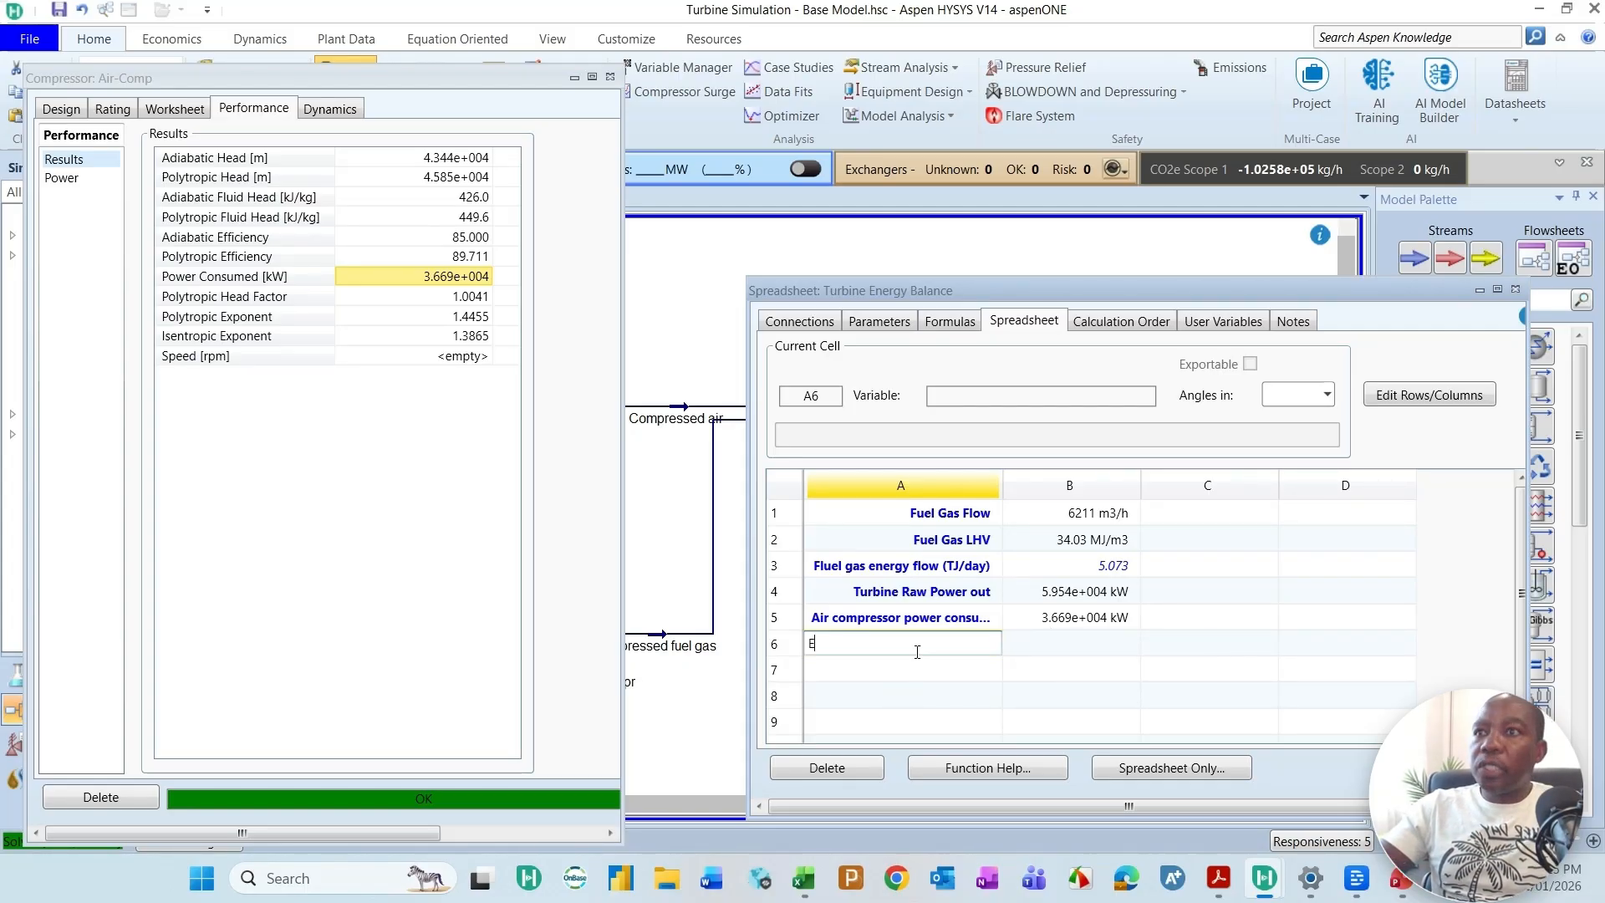
type("lectr")
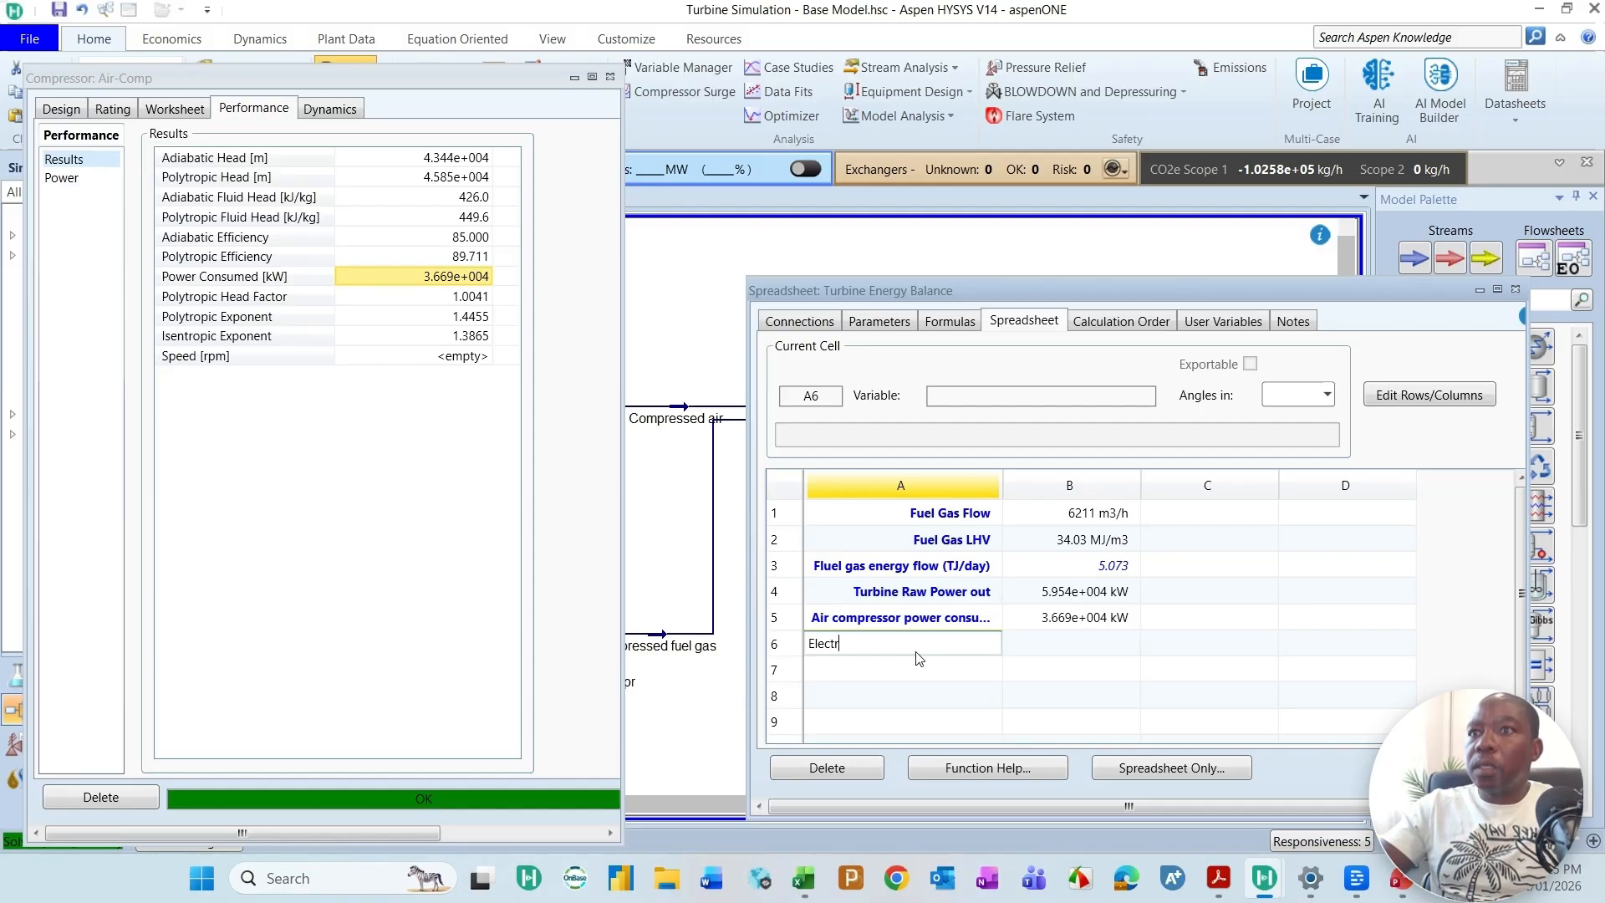
type("ical power ge")
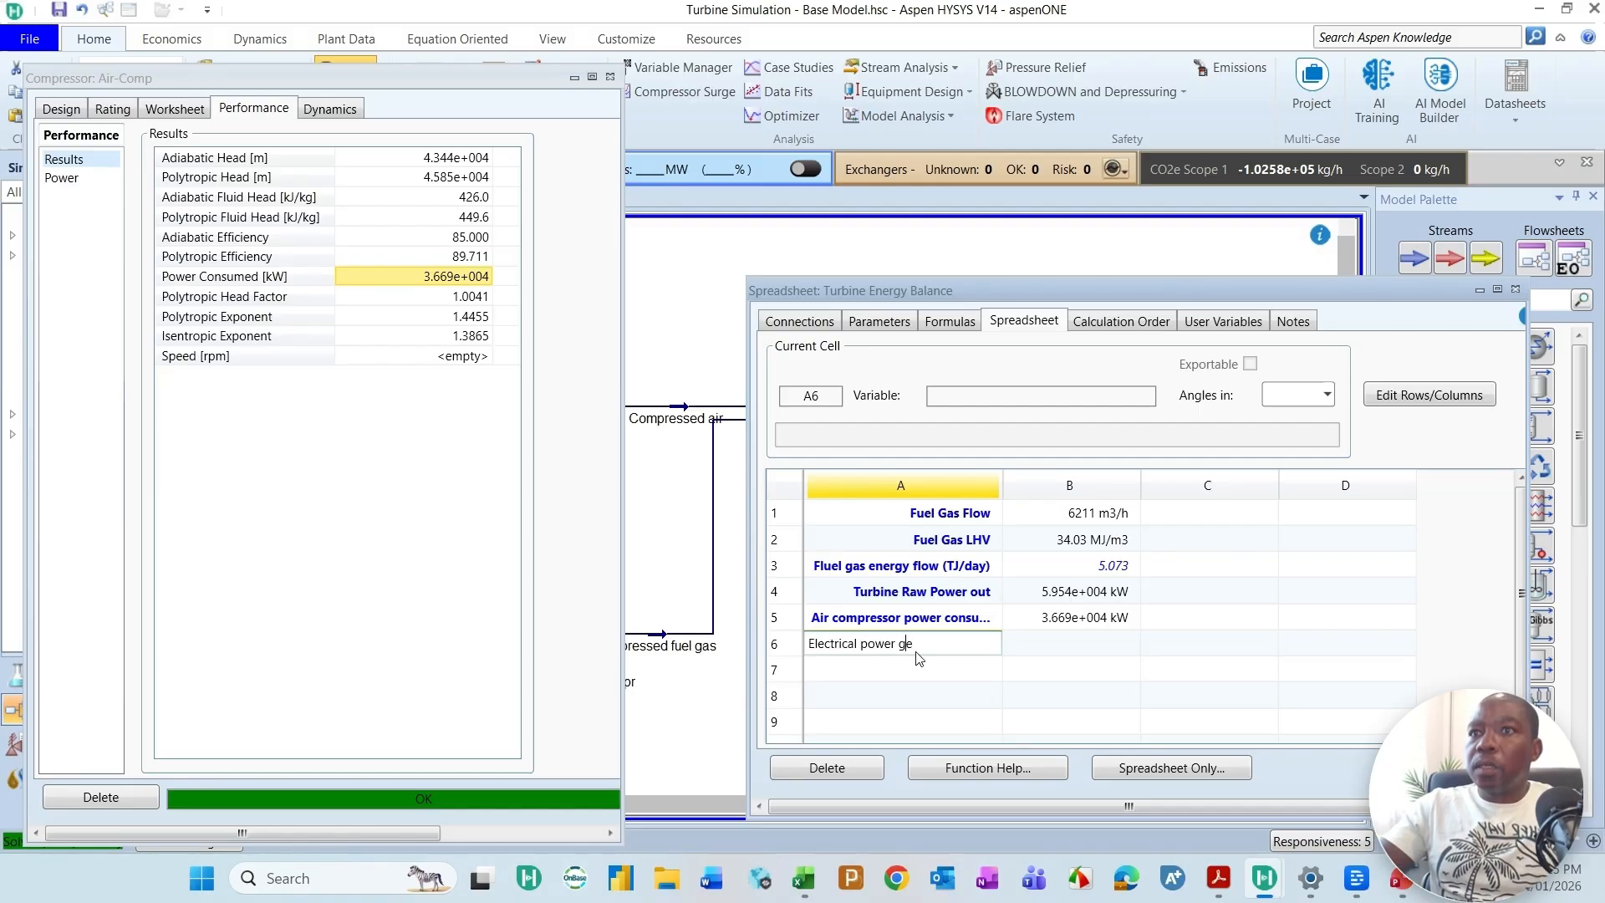
type("nerated")
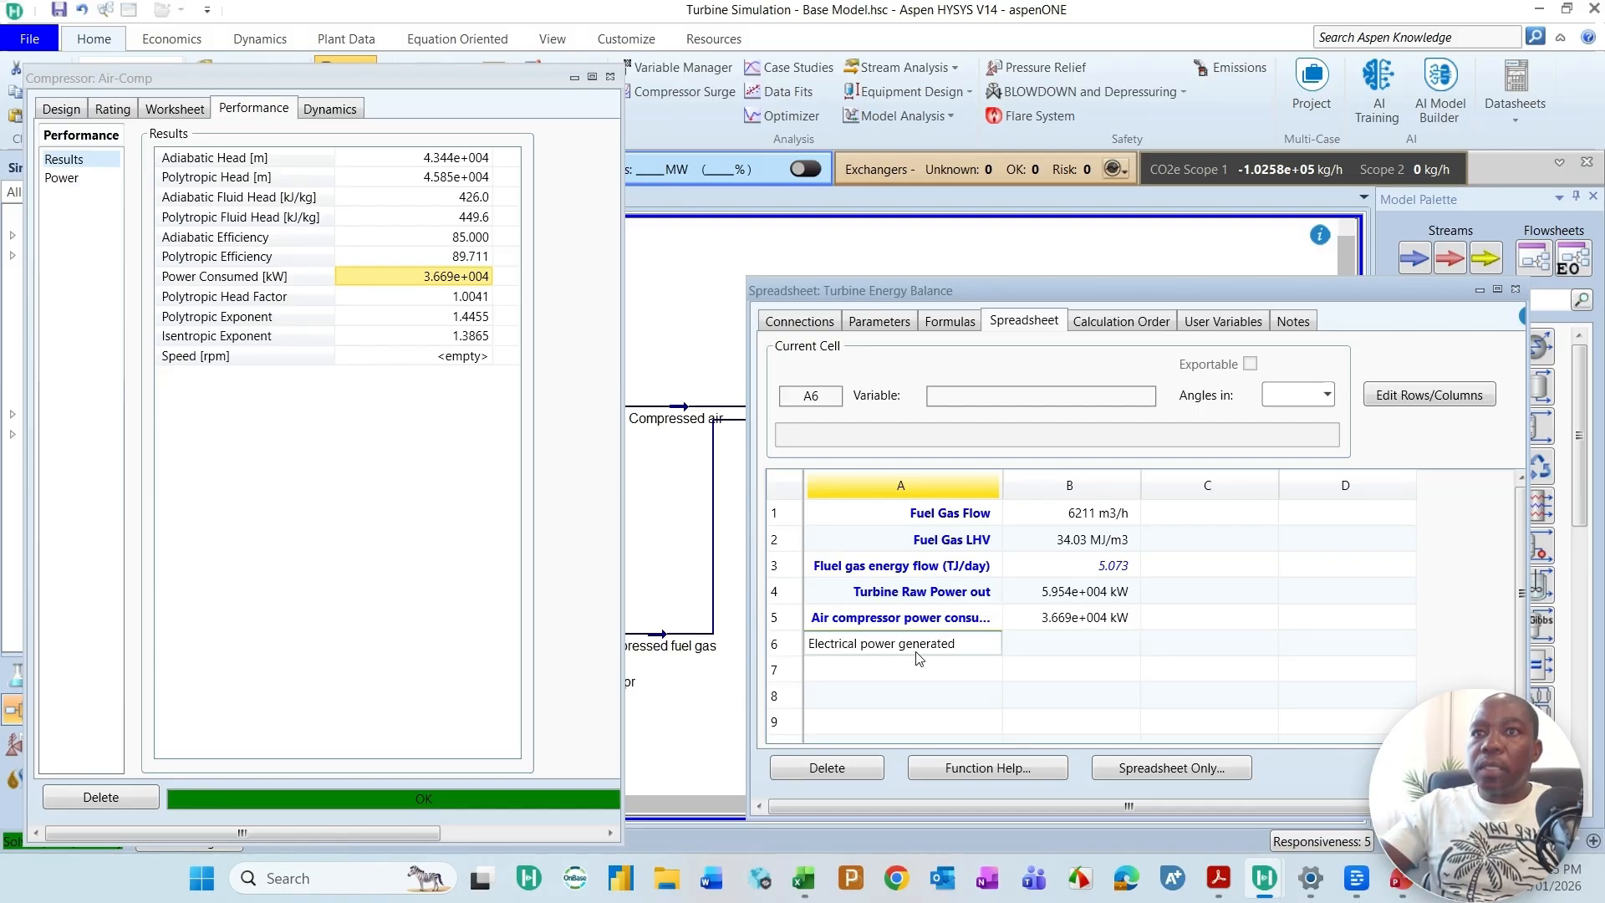
Step: Enter the formula =B4-B5 in cell B6 to subtract the air compressor power from the turbine's raw power
left_click(1057, 642)
type("=")
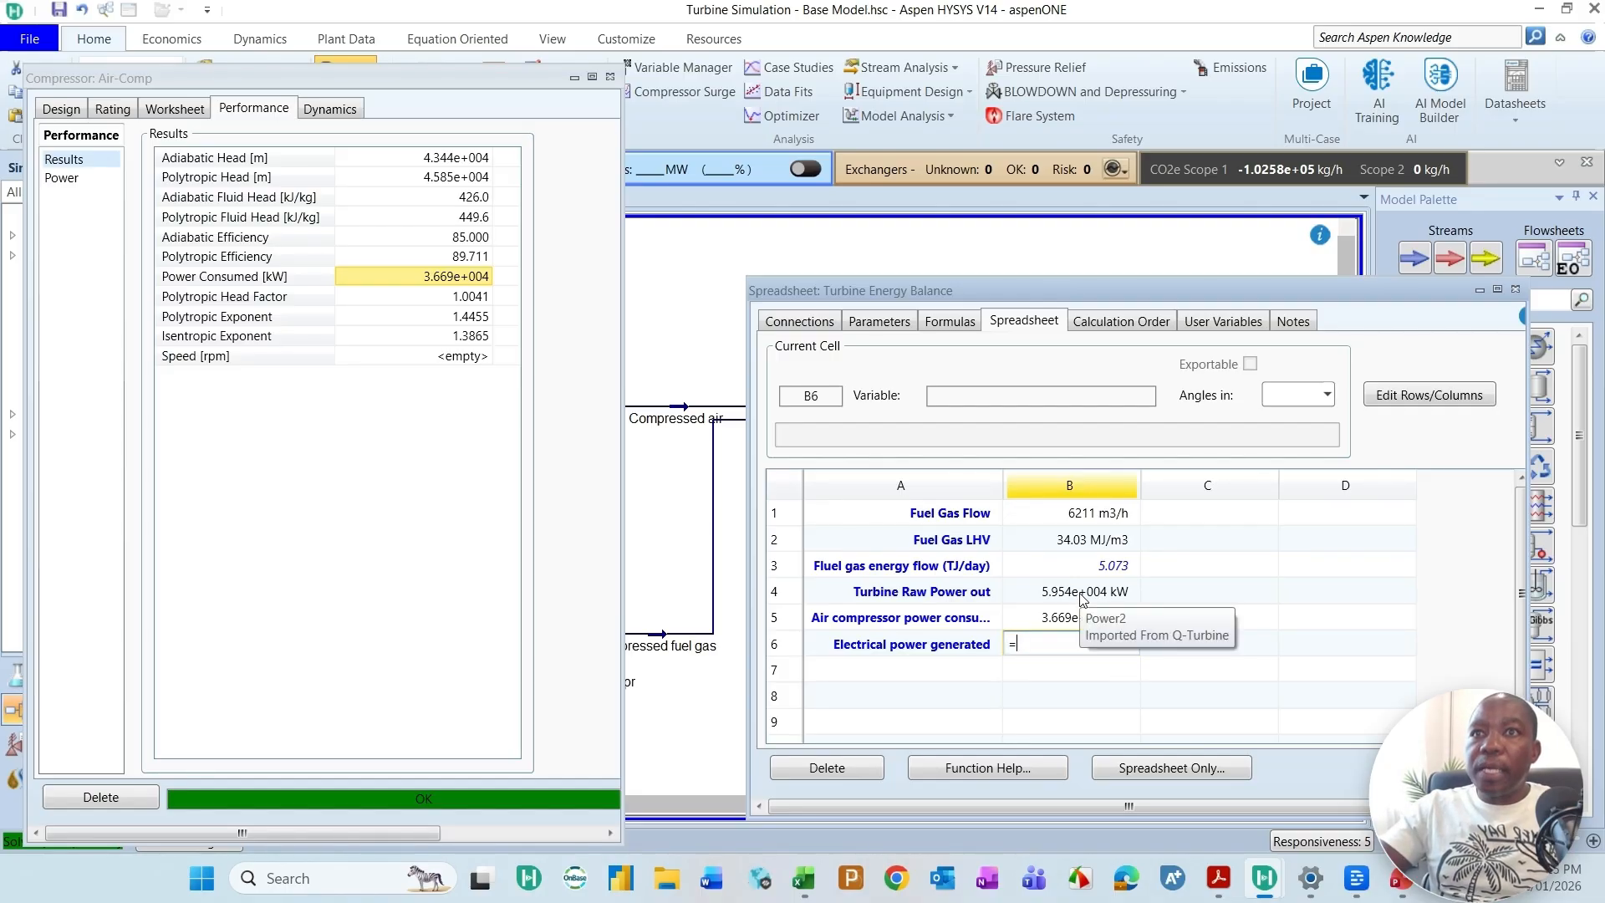
type("B")
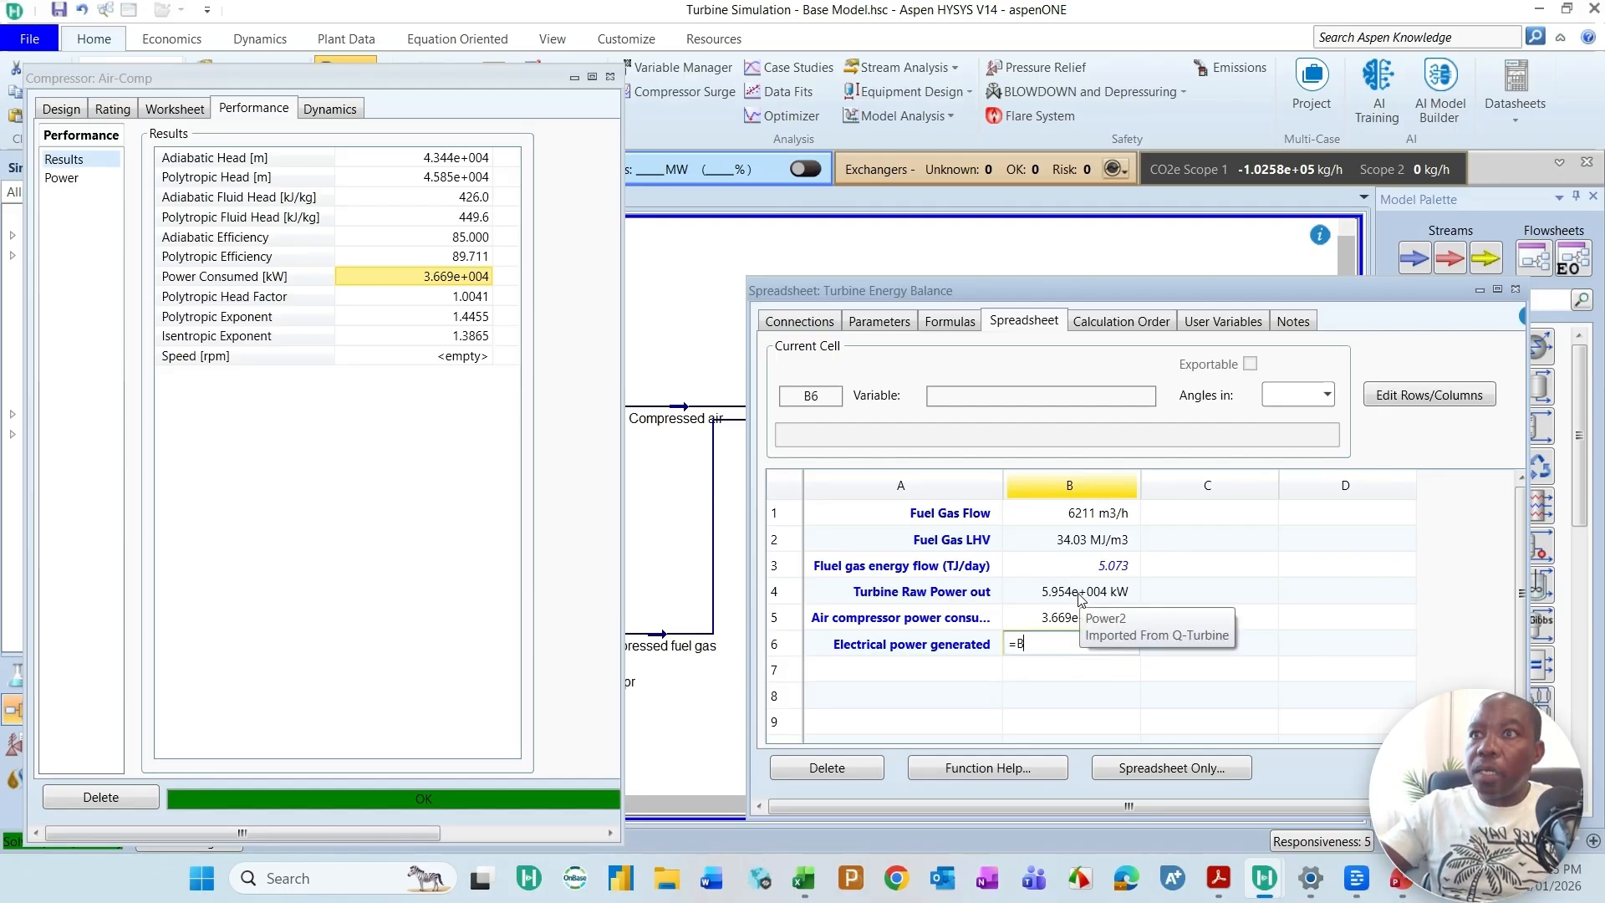
type("4-")
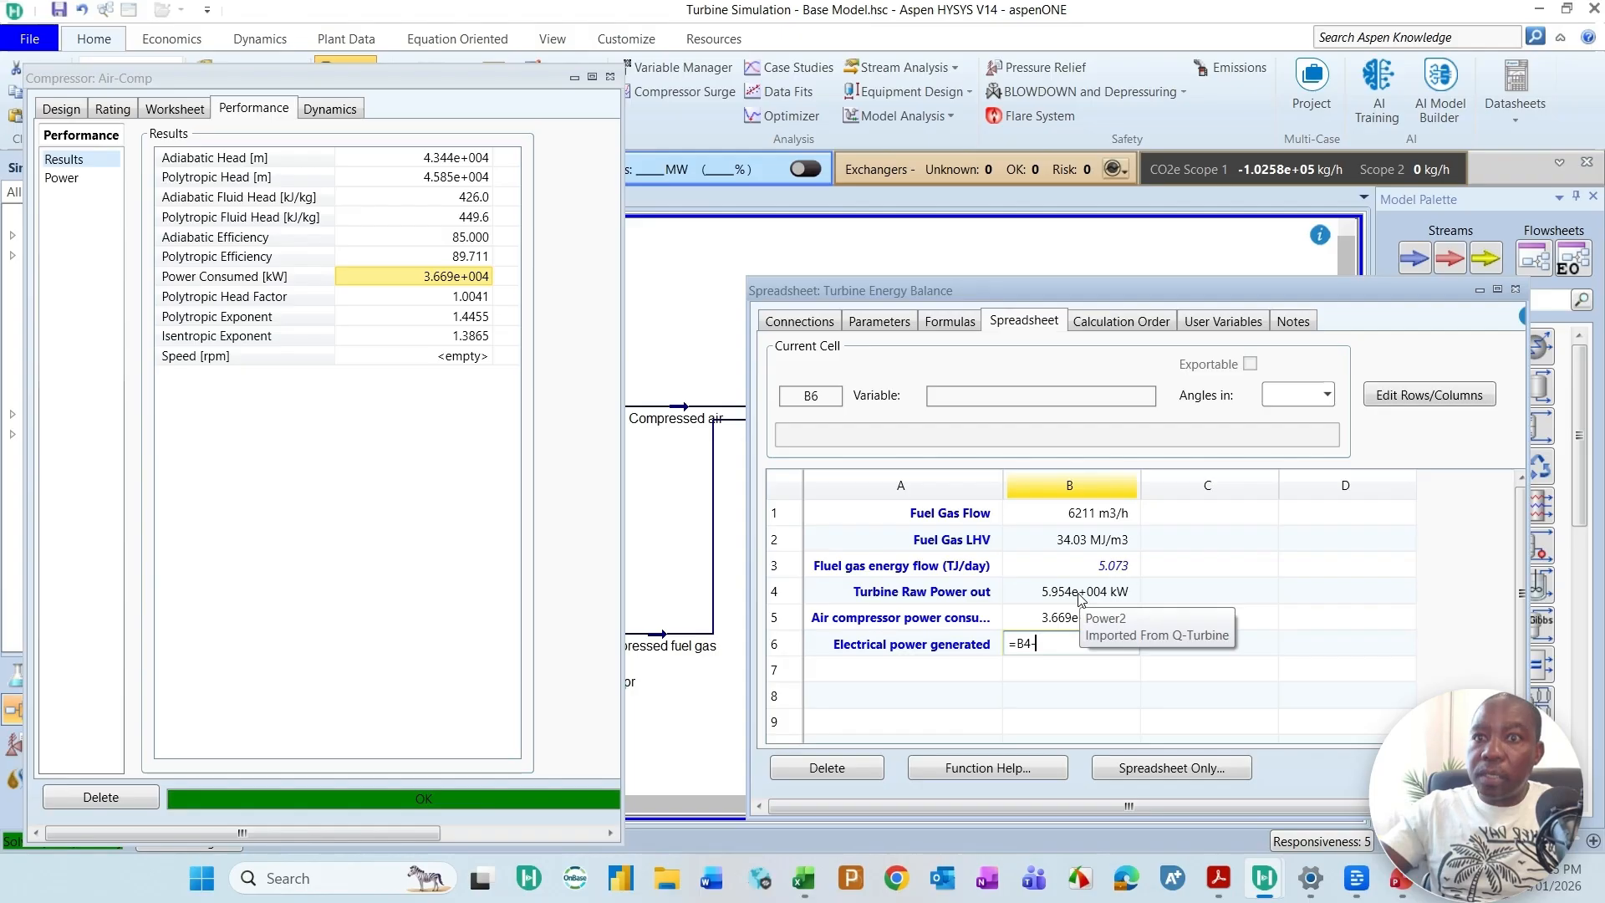
type("B5")
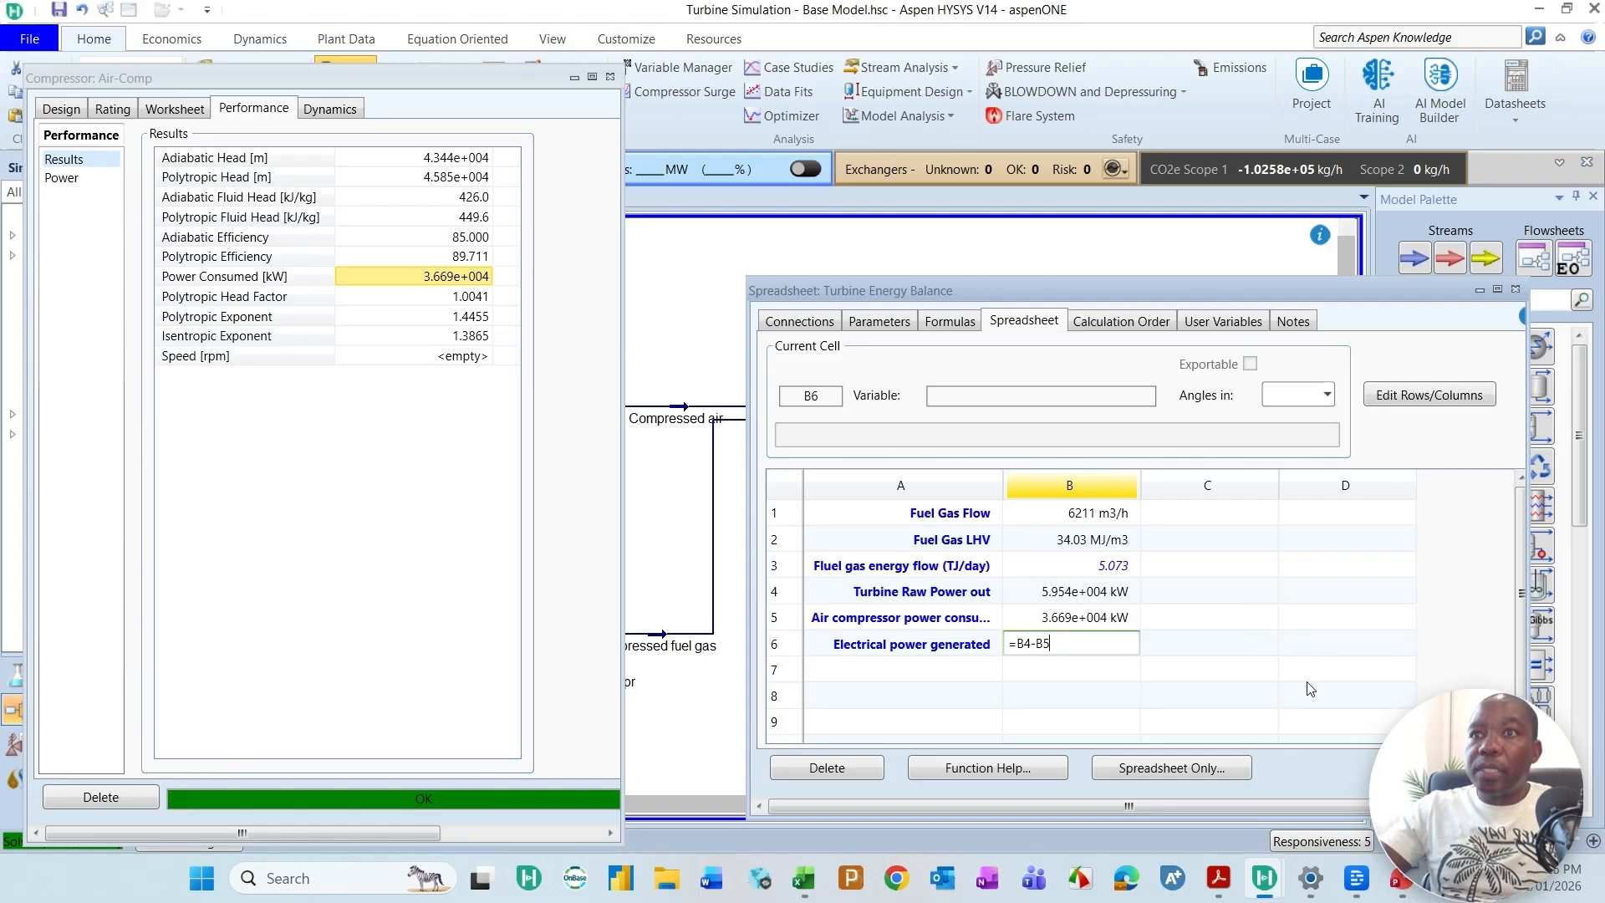
key("Return")
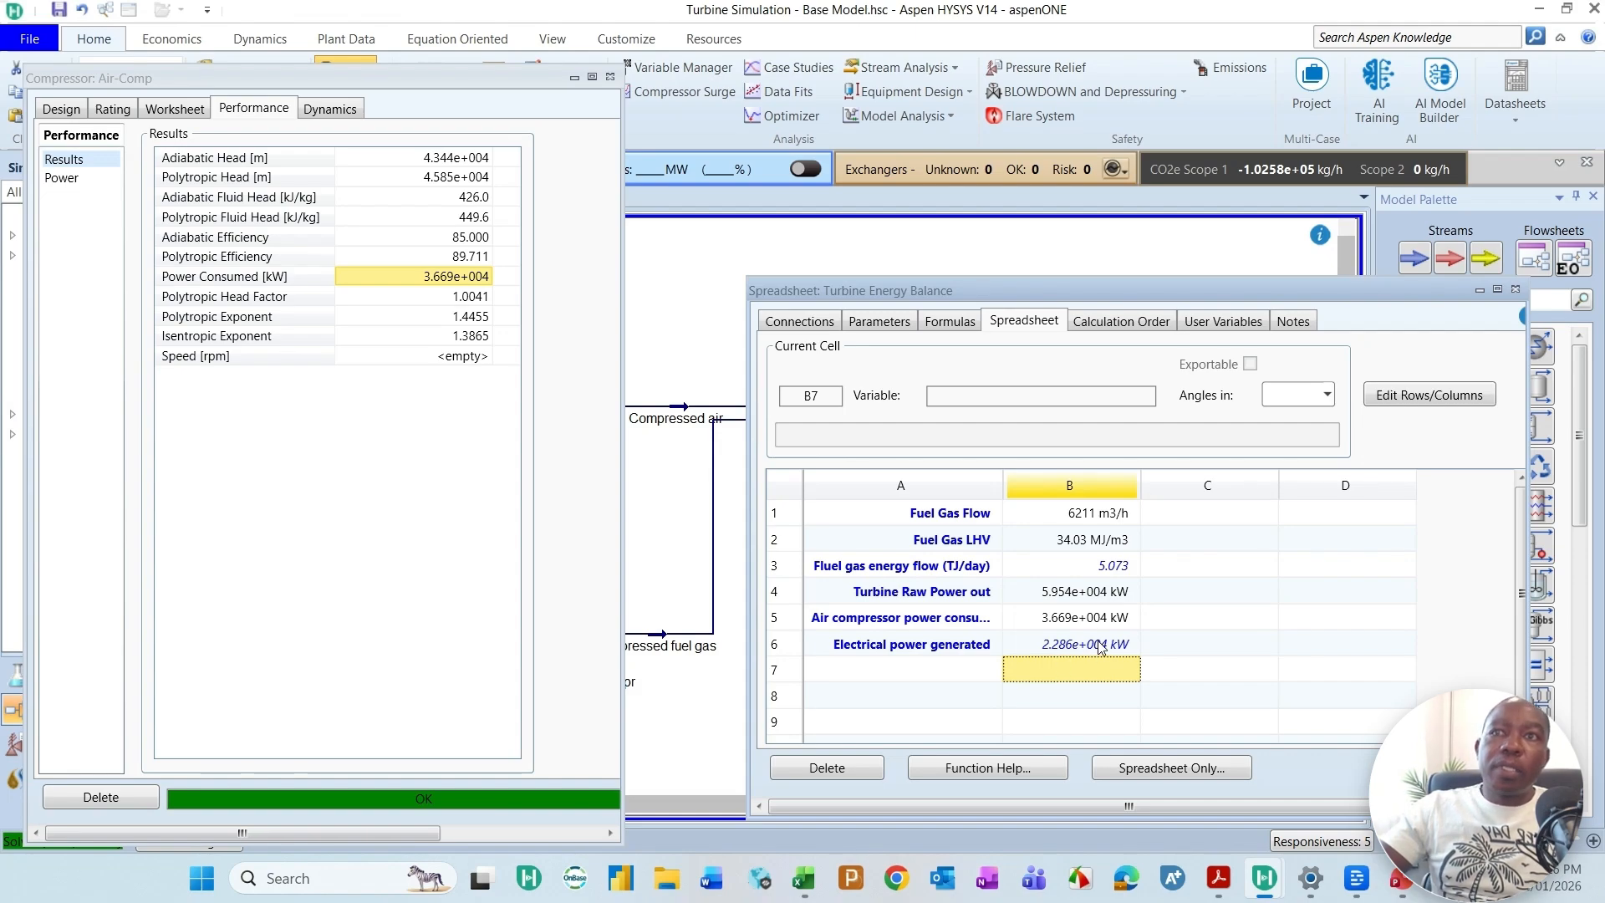
Step: Label cell A7 "Electrical power (MW)"
left_click(928, 675)
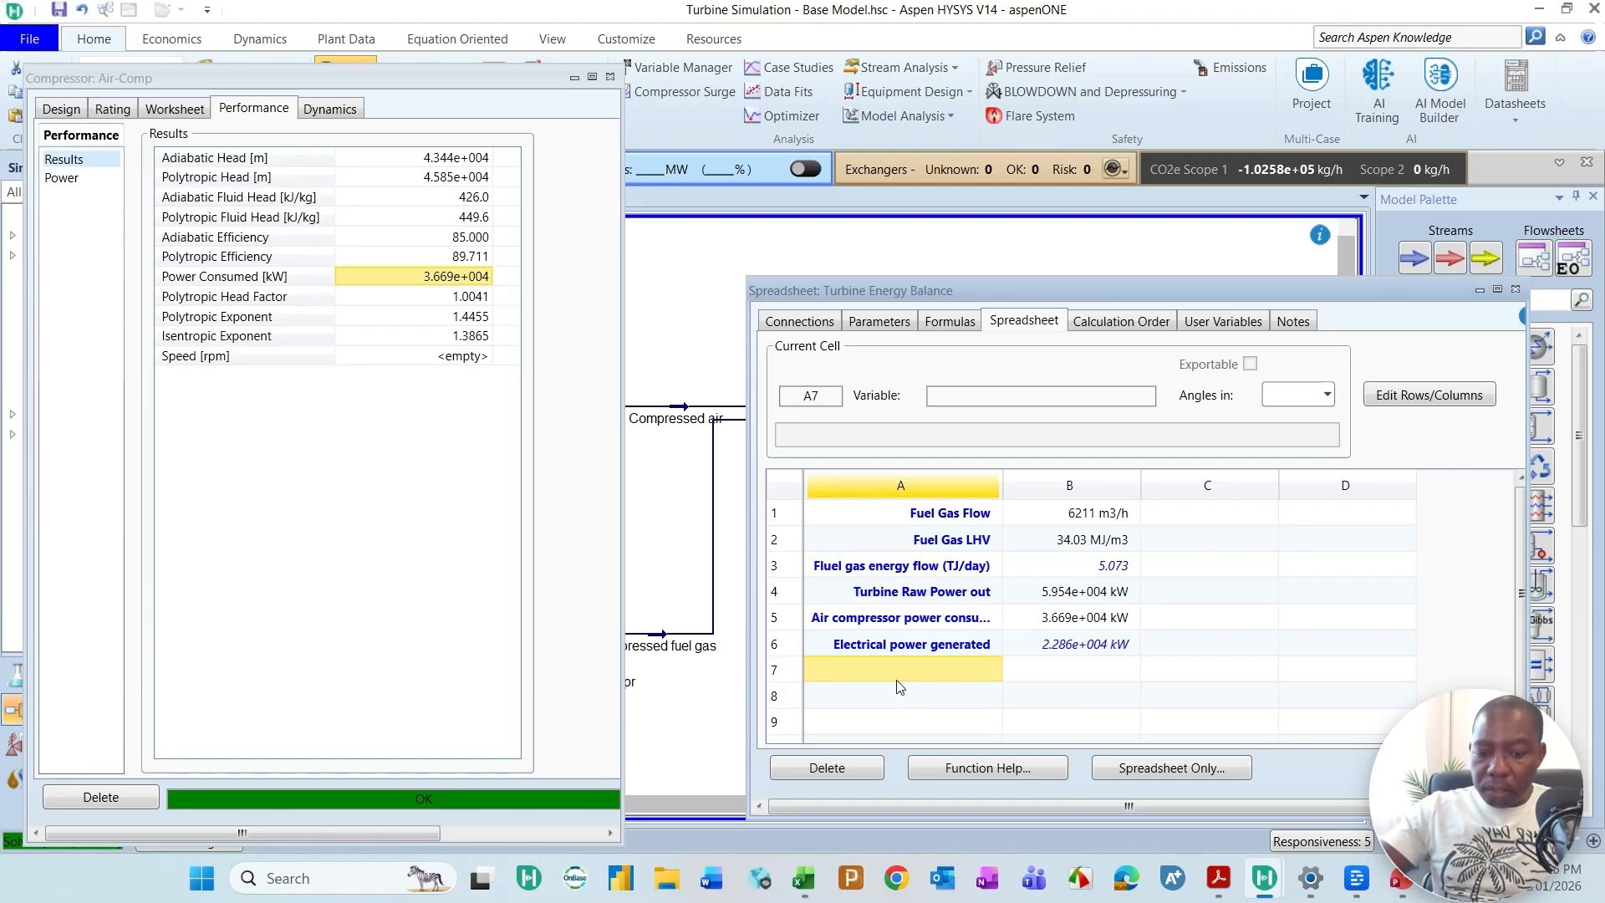
type("Elec")
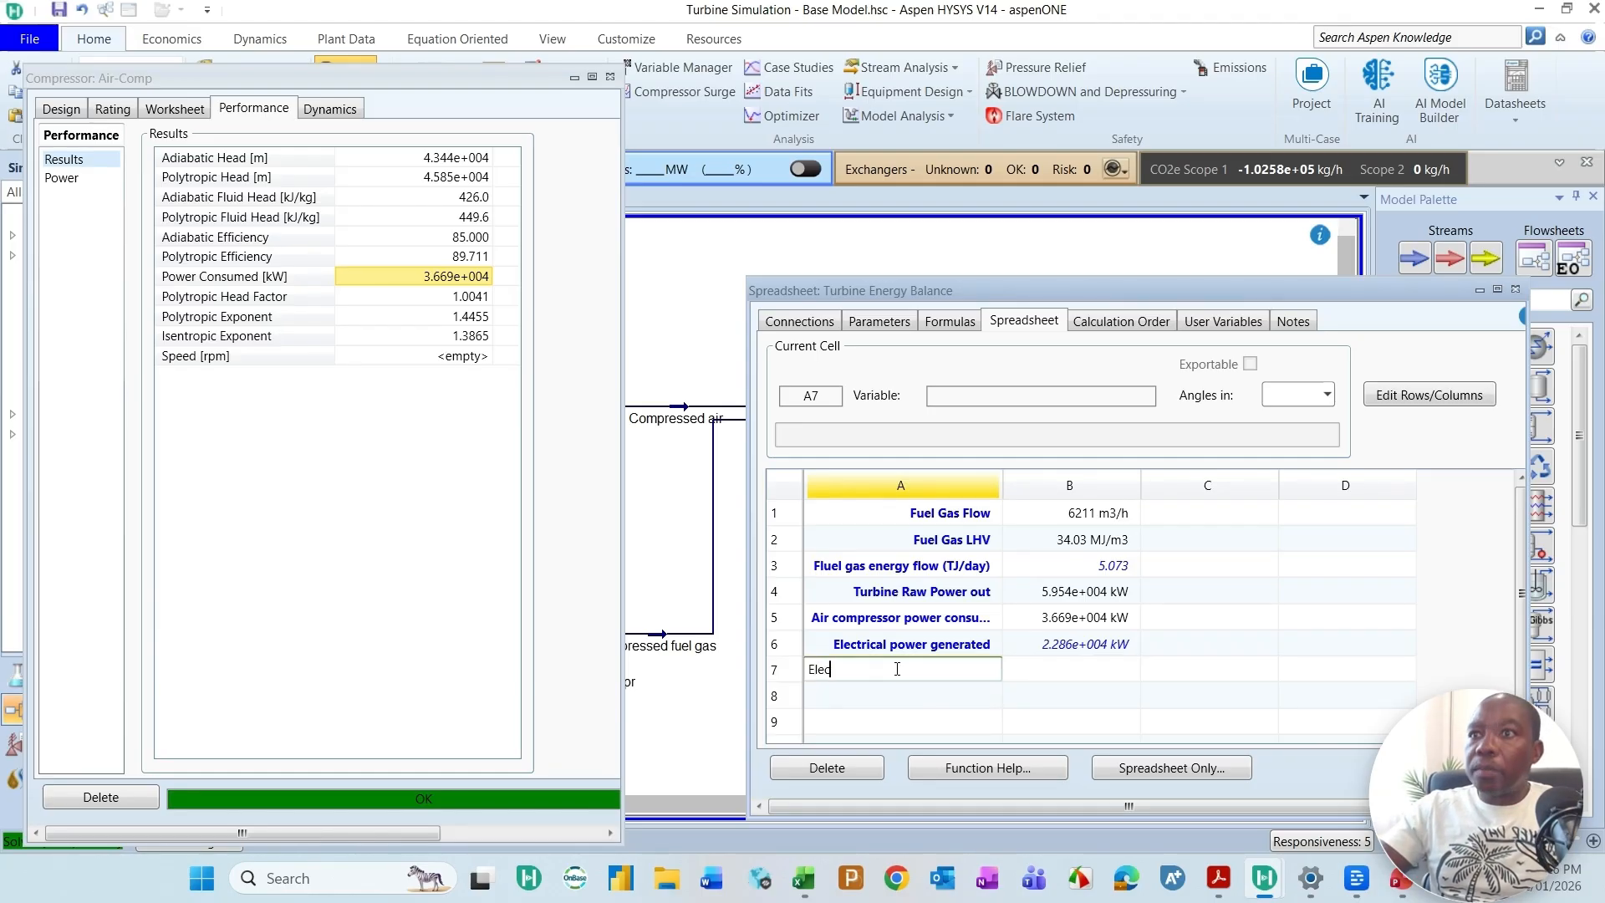
type("tr")
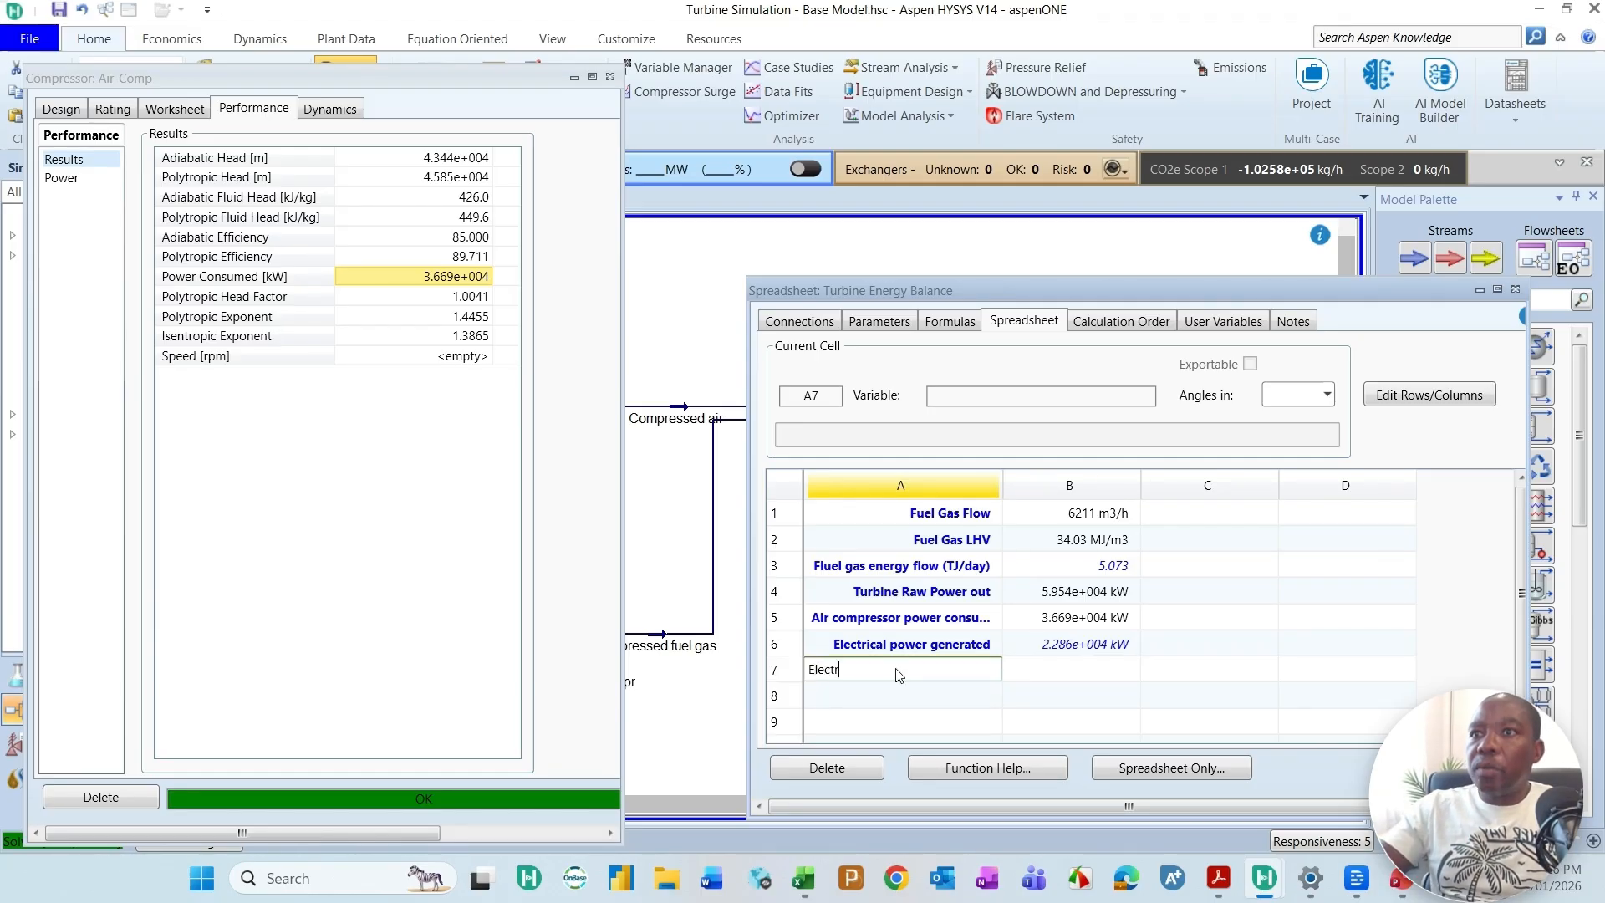
type("ical power ")
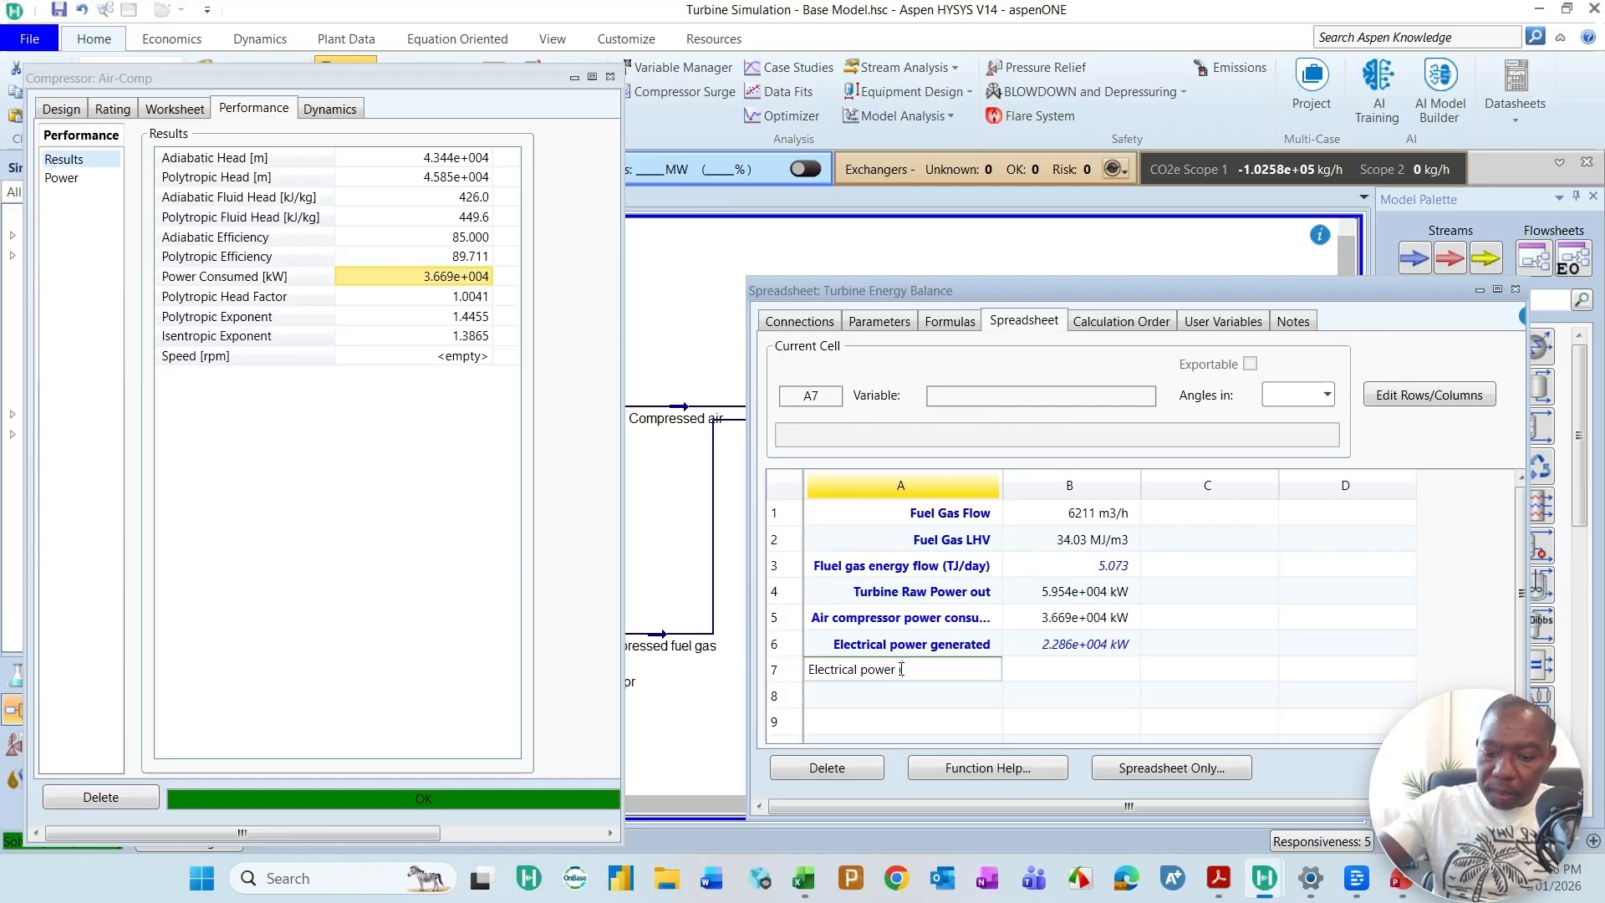
type("(MW)")
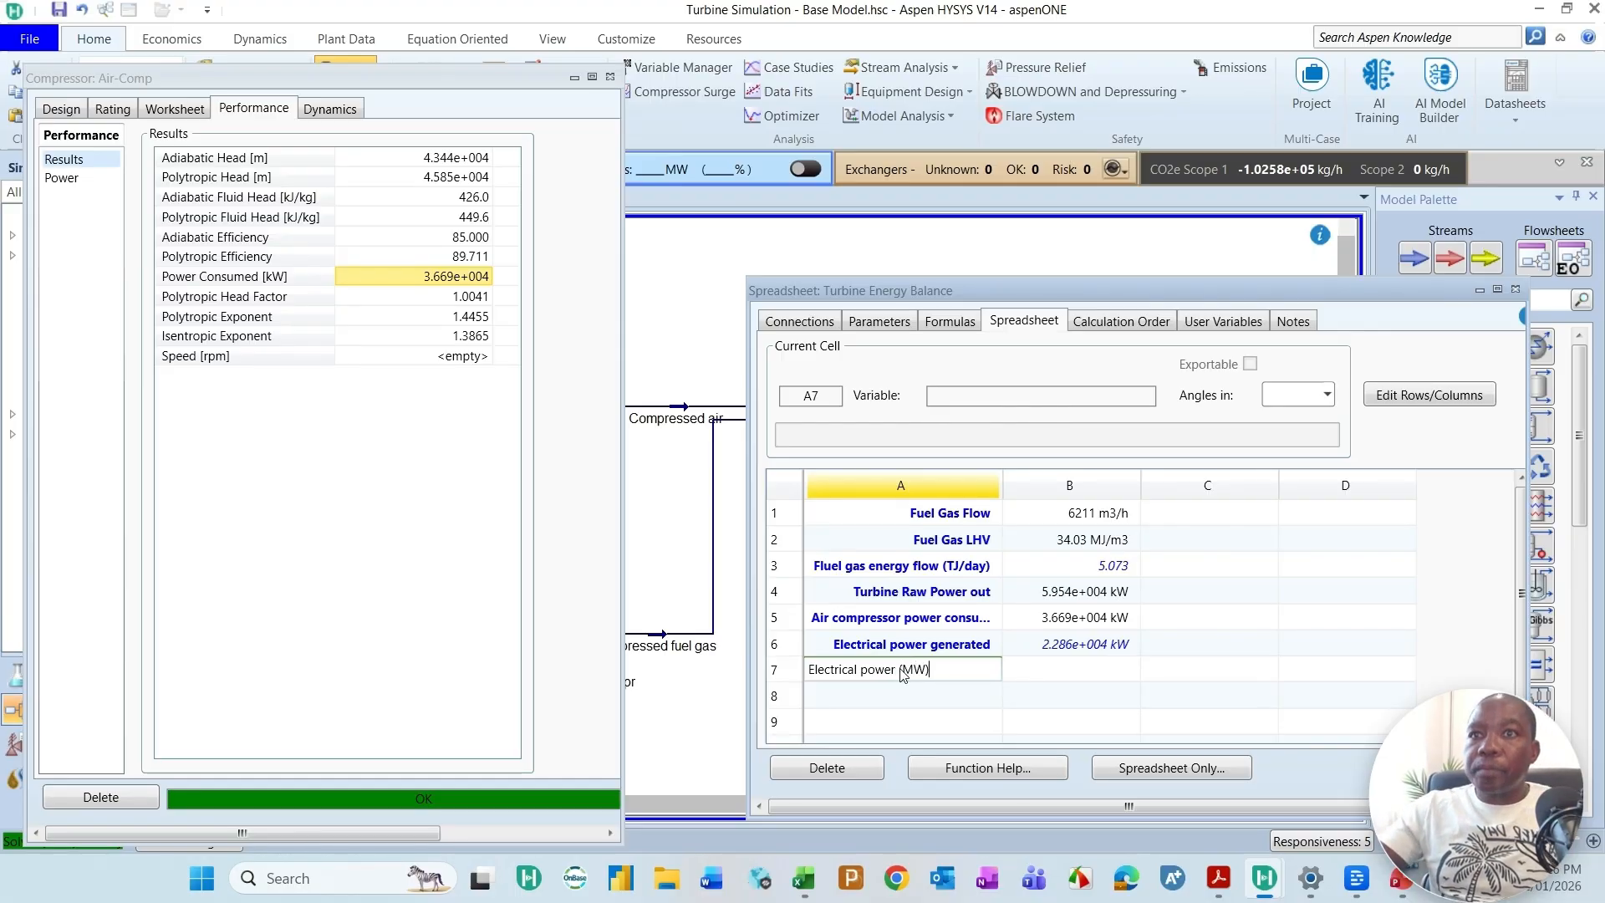
Step: Enter the formula =B6/1000 in cell B7 to convert the generated electrical power to megawatts
left_click(1075, 671)
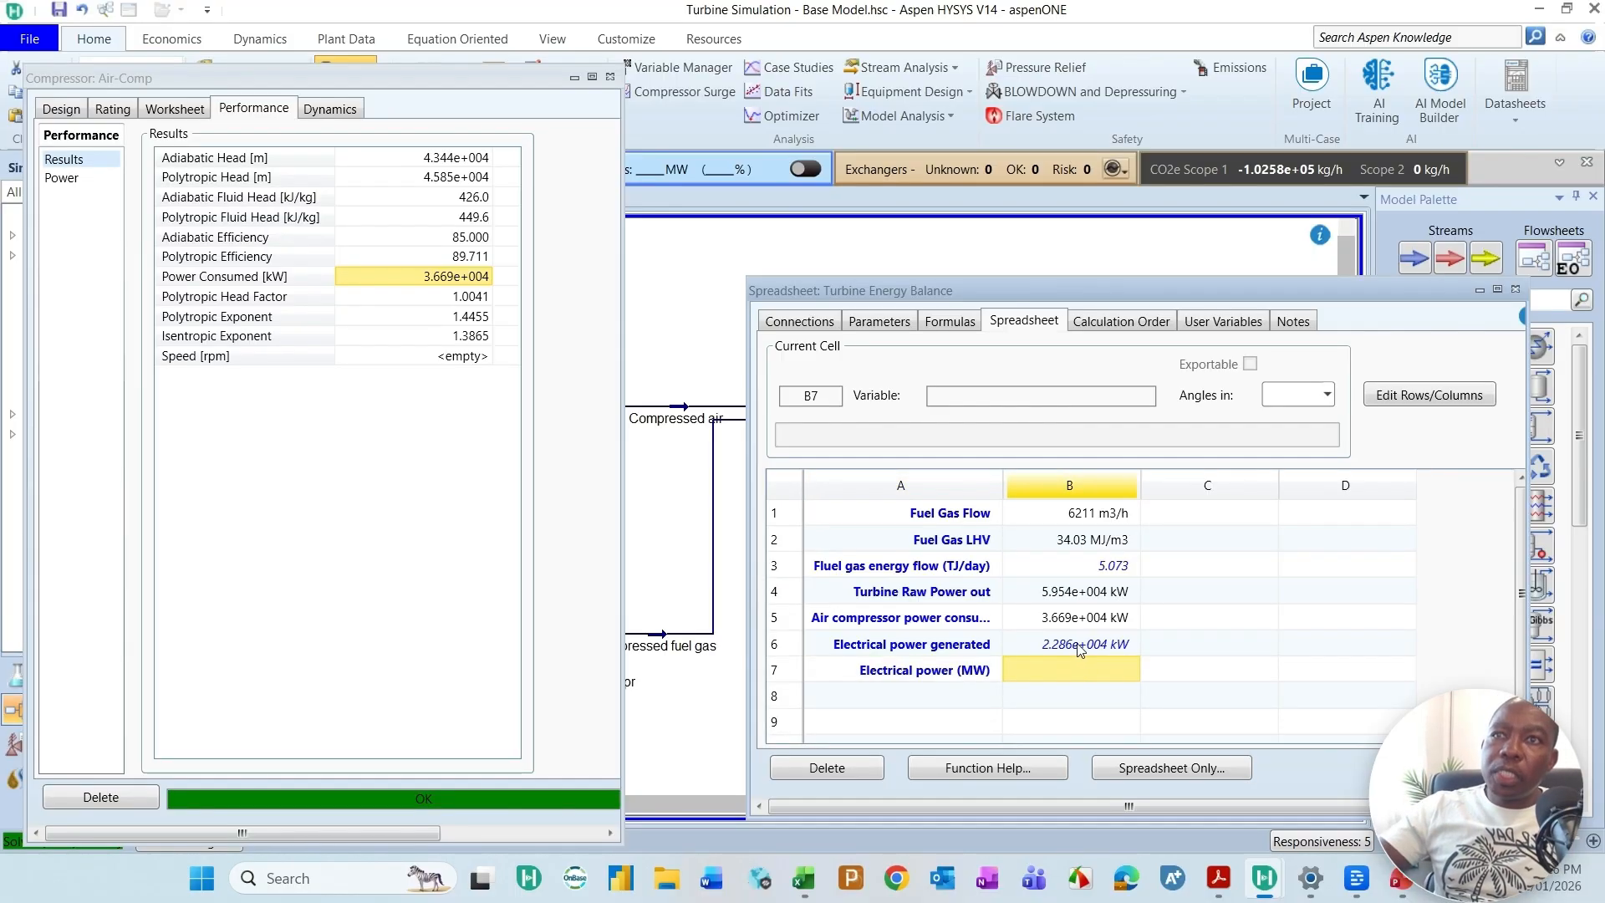
type("=B")
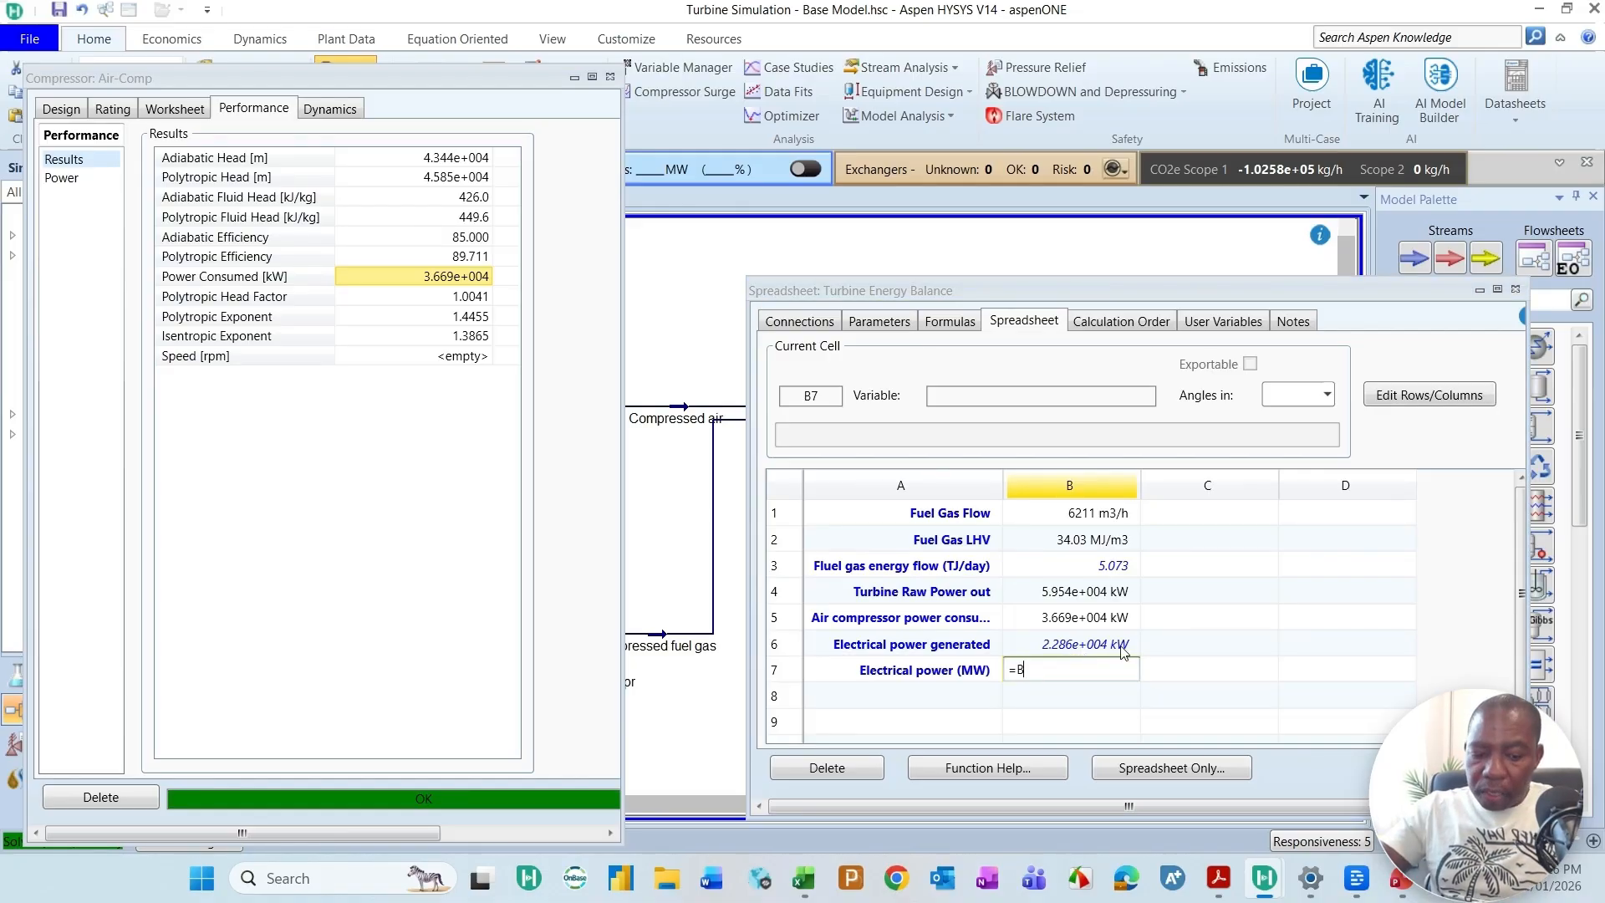
type("6/1000")
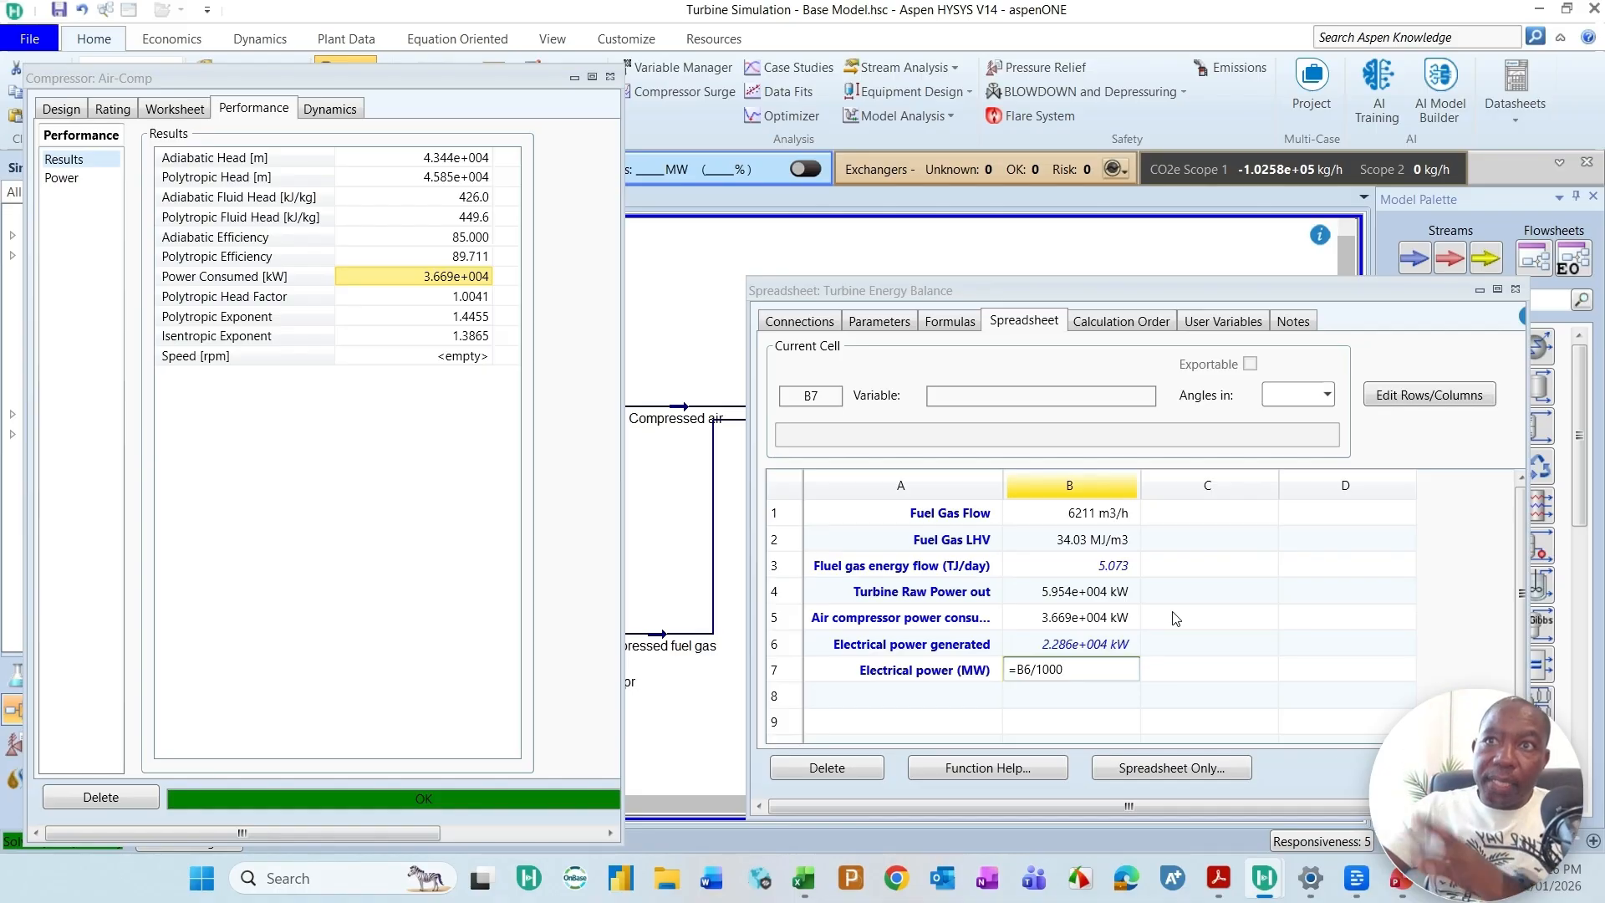
key("Return")
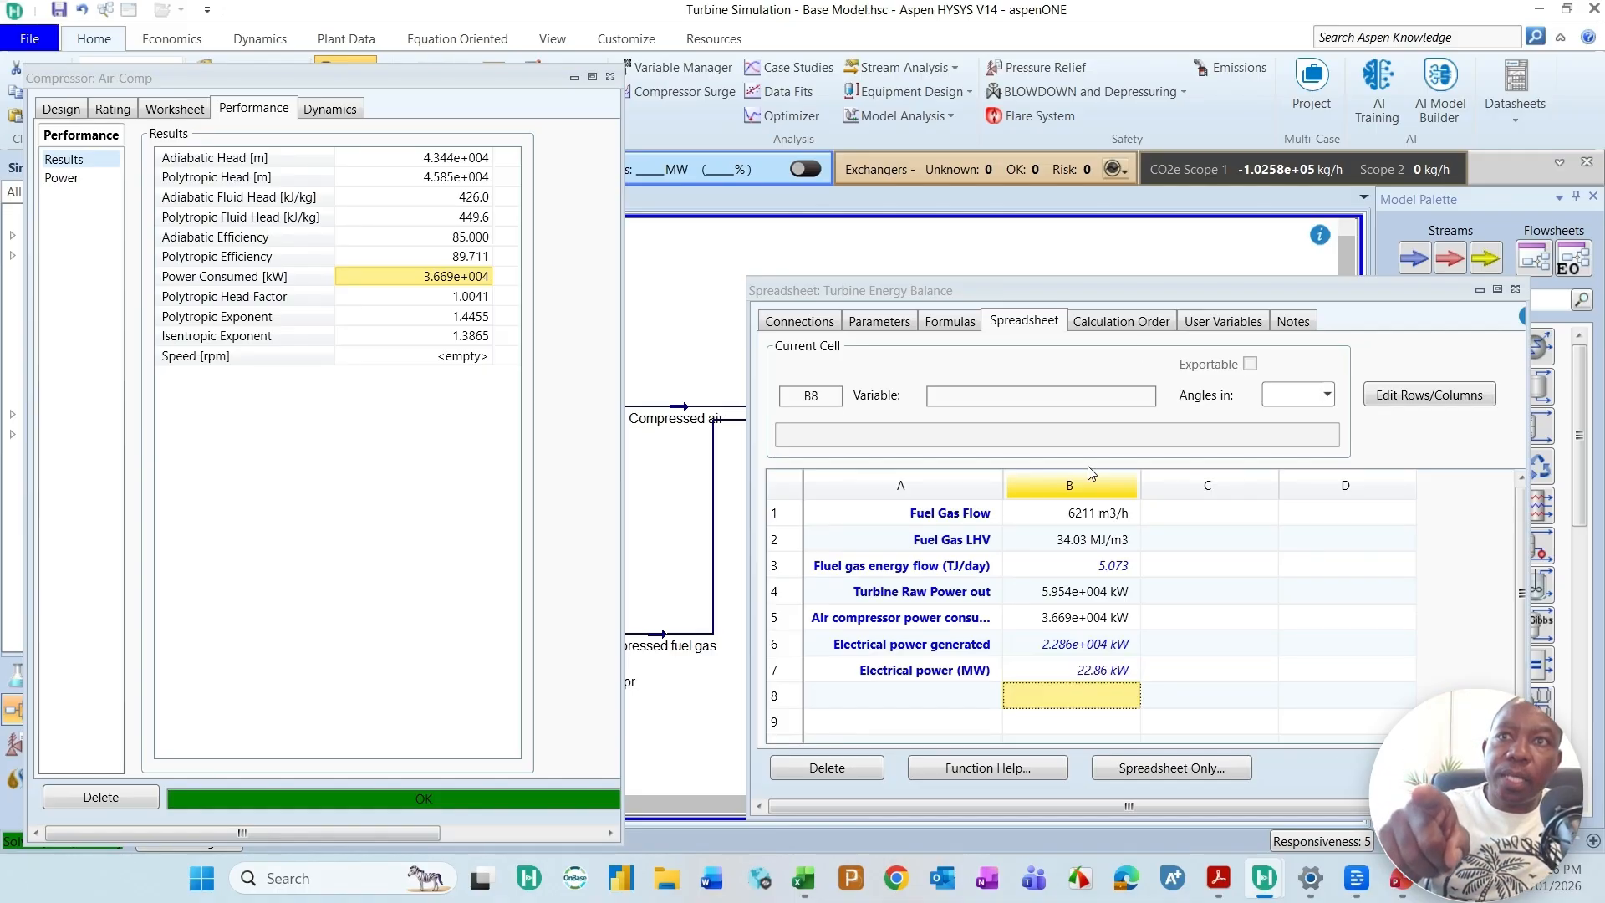
Step: Set the variable type of cell B7 to the blank, unitless option
left_click(1118, 675)
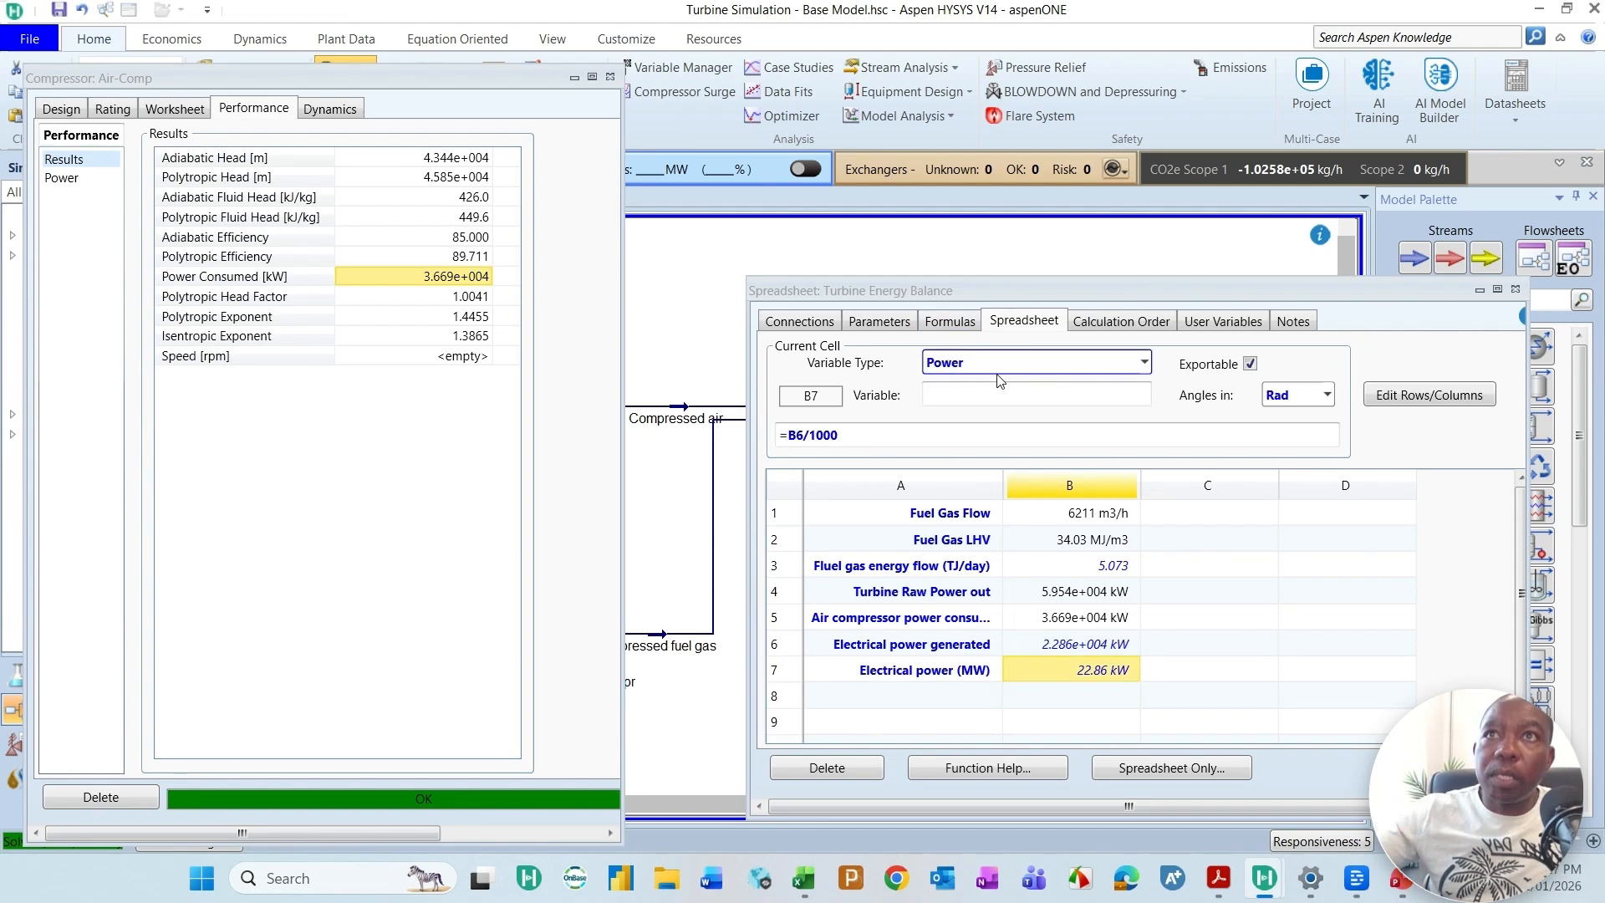
left_click(1145, 362)
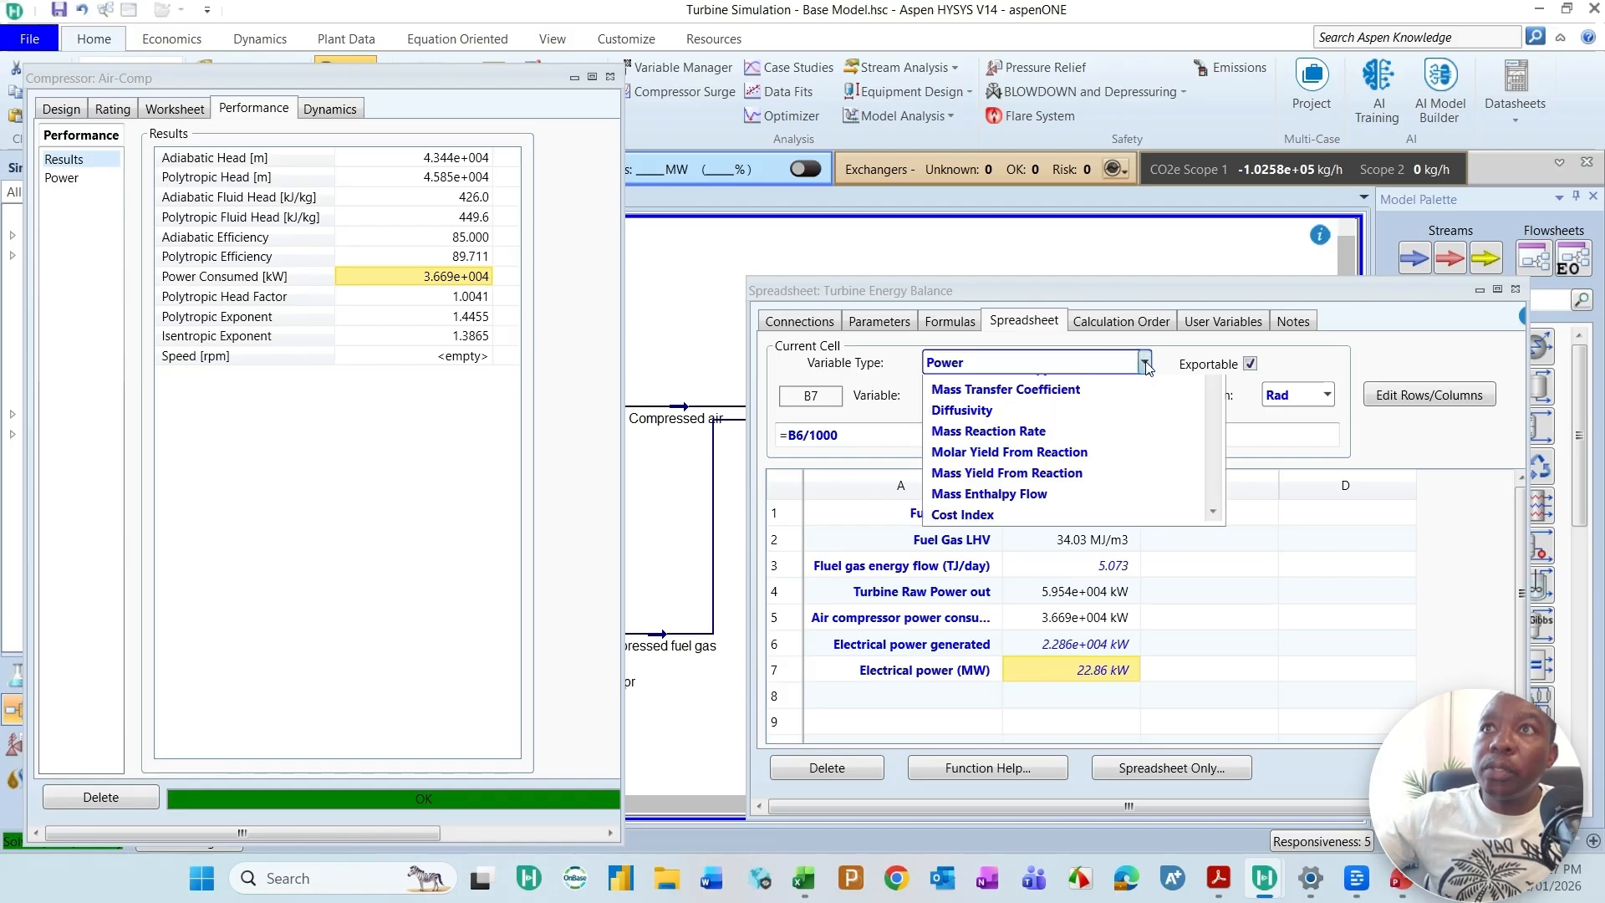
scroll(993, 430, "up", 5)
scroll(993, 429, "up", 15)
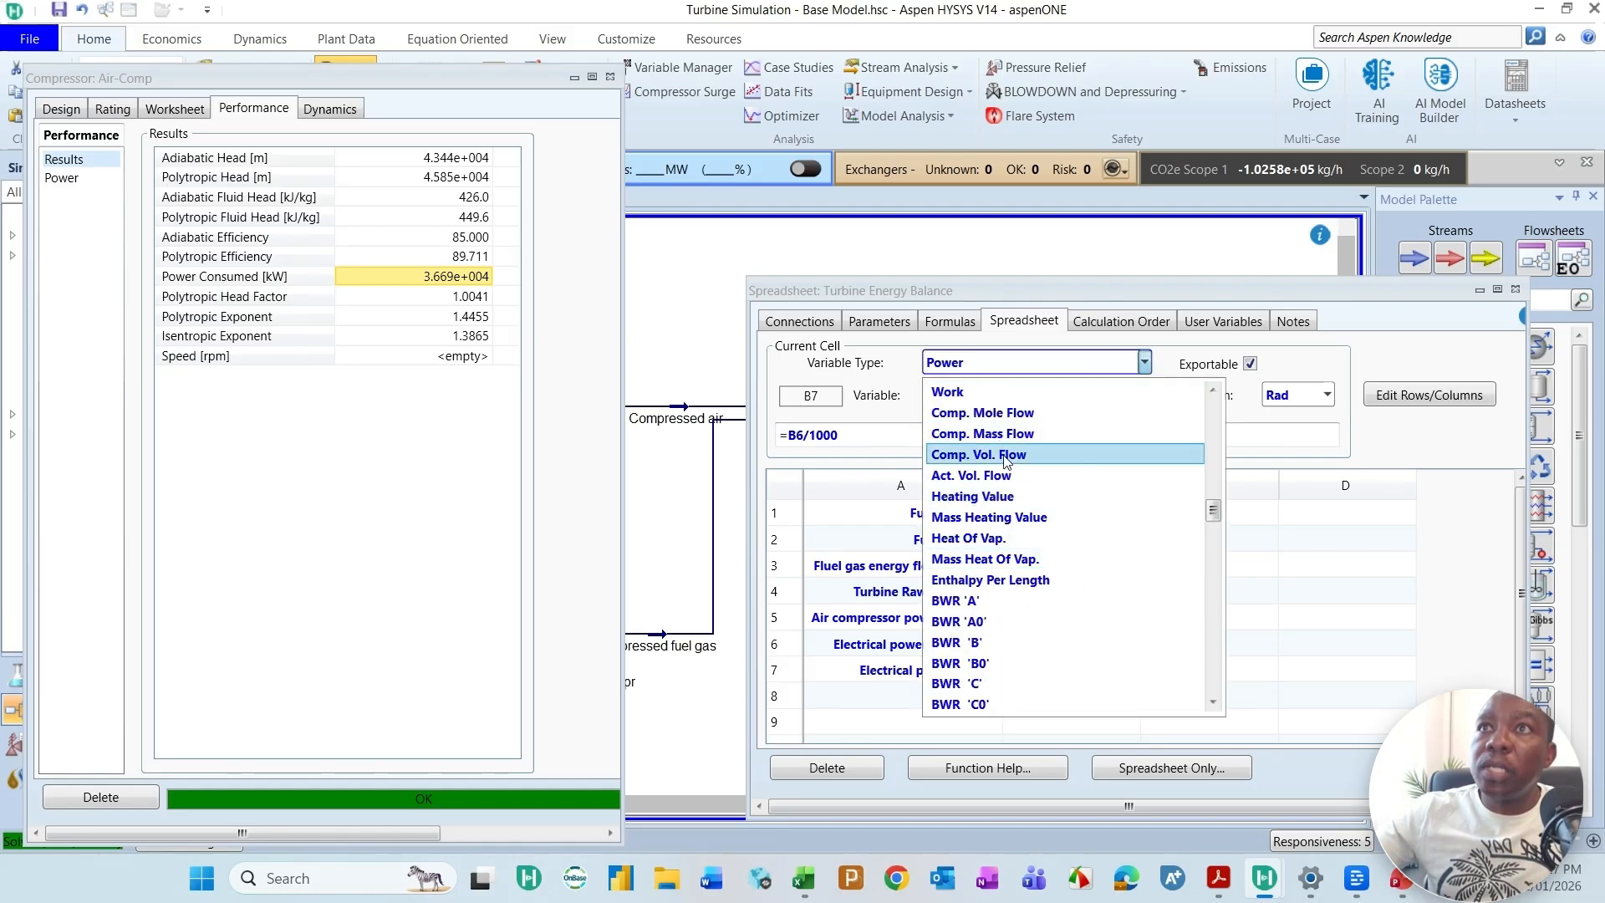
scroll(1112, 452, "up", 8)
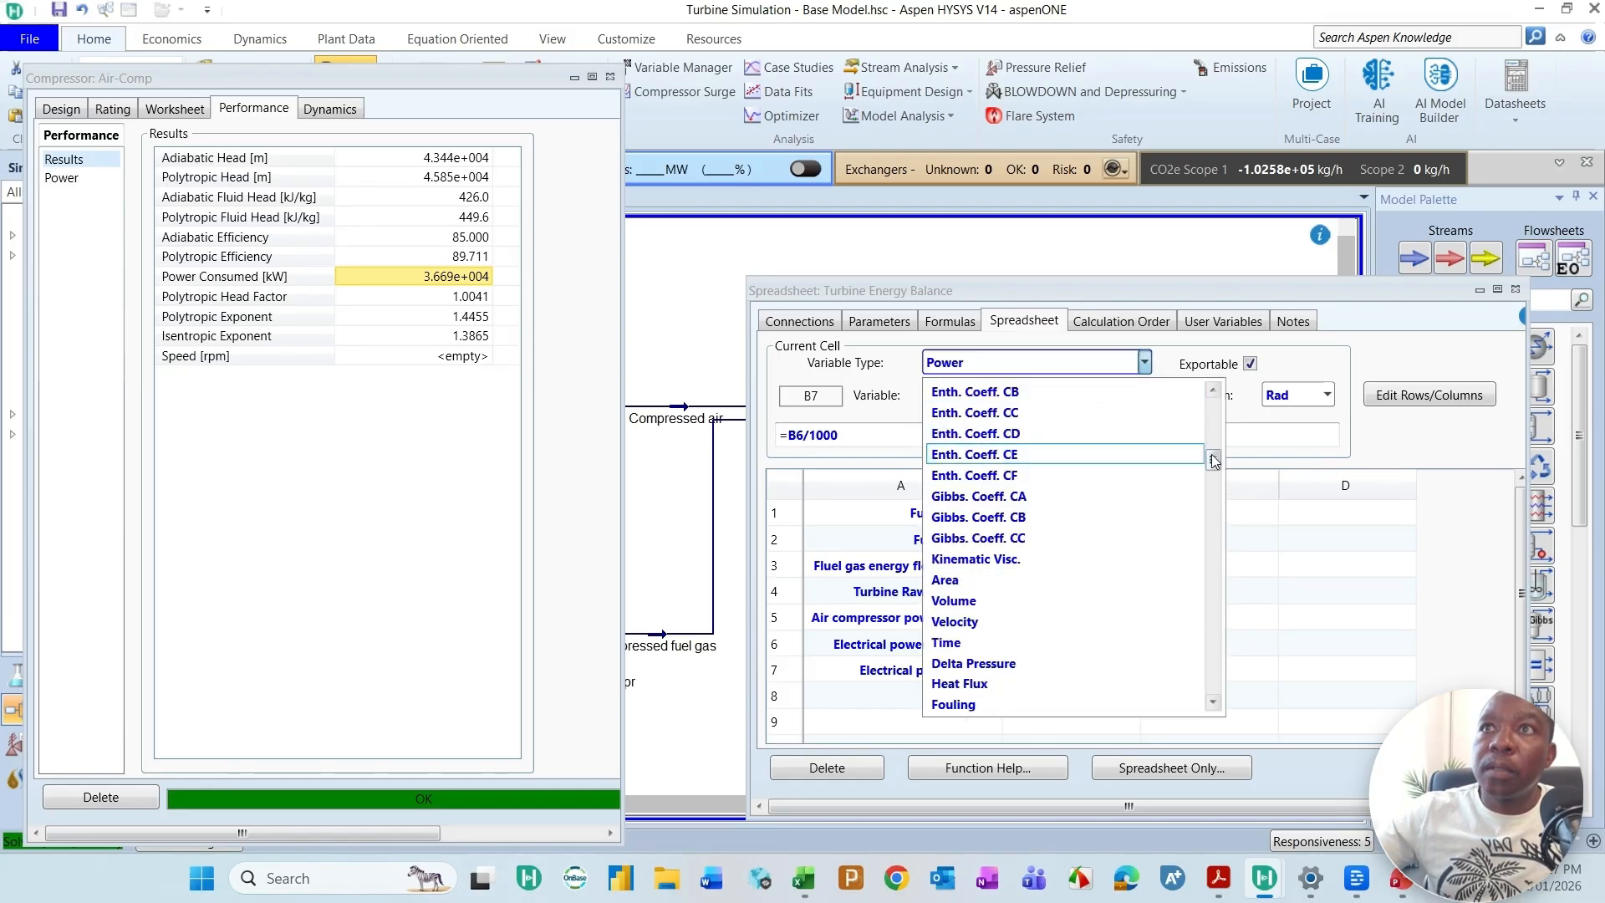
left_click(974, 392)
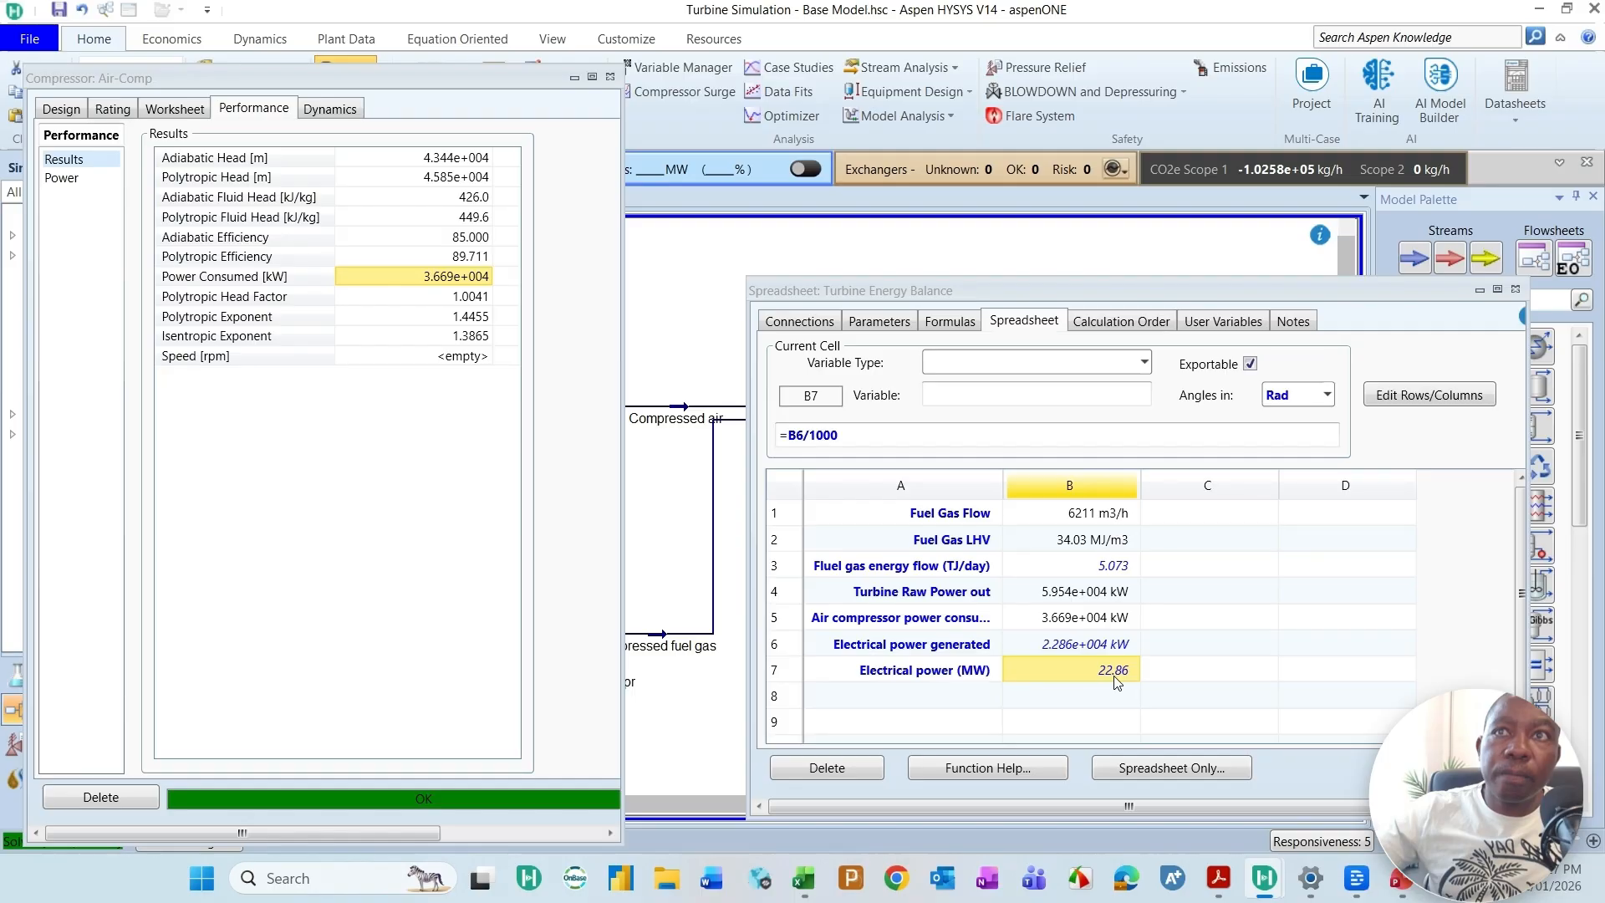
Step: Label cell A8 "Turbine efficiency (%)"
left_click(935, 697)
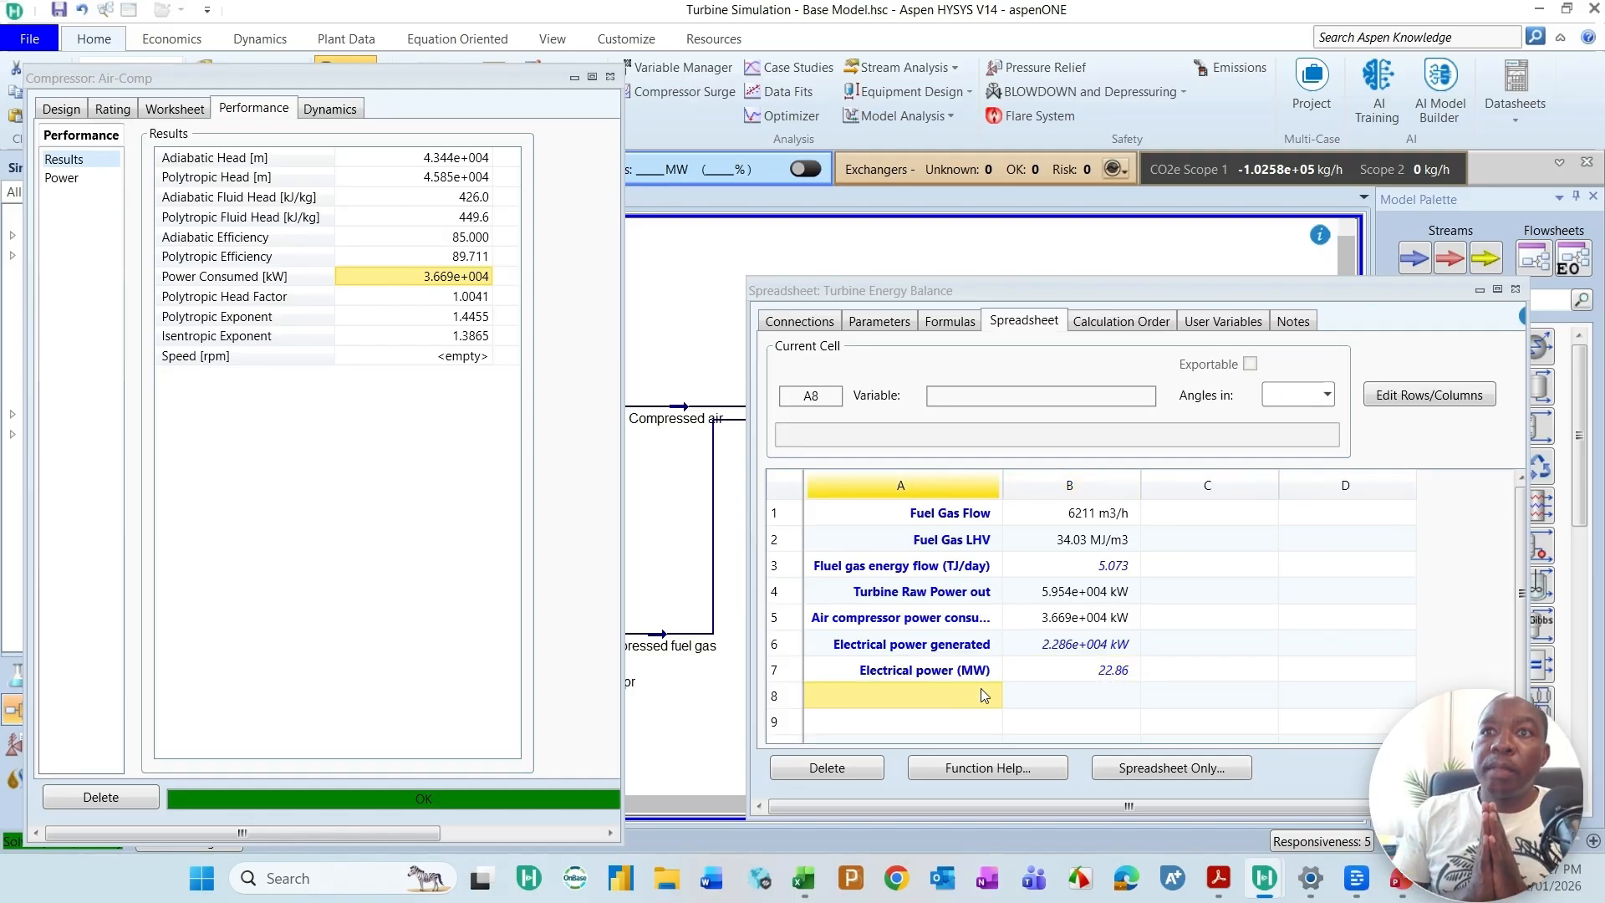
type("Turbine efficiency (%)")
left_click(1209, 670)
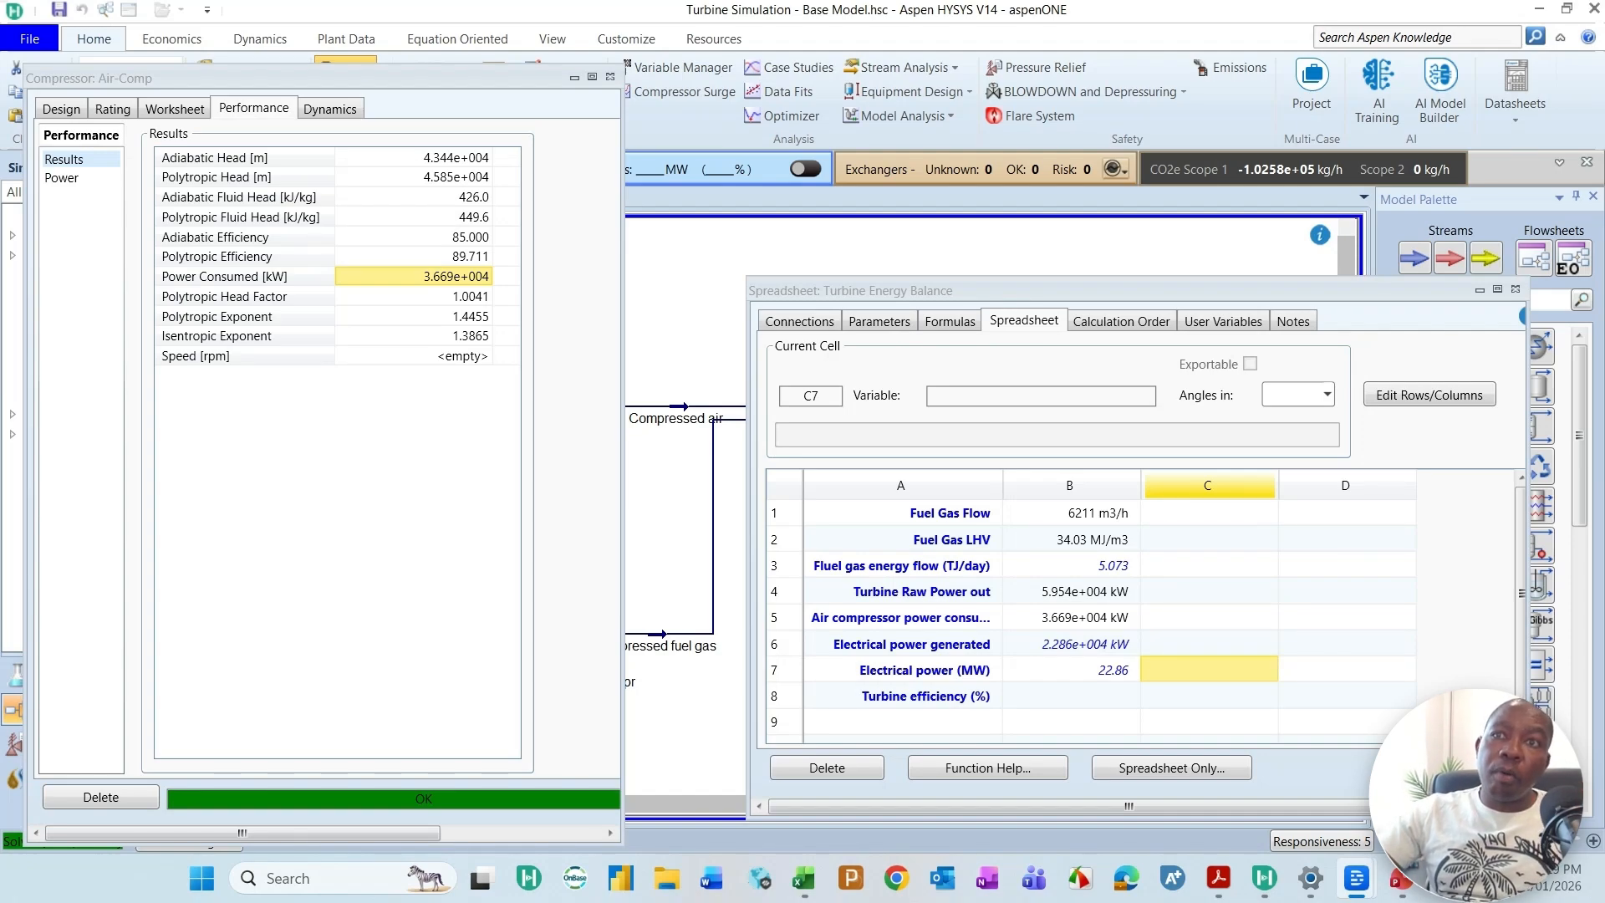
Step: Enter the formula =B7/(B1*B2/3600)*100 in cell B8 to calculate the turbine efficiency from electrical power and fuel gas energy
left_click(1101, 699)
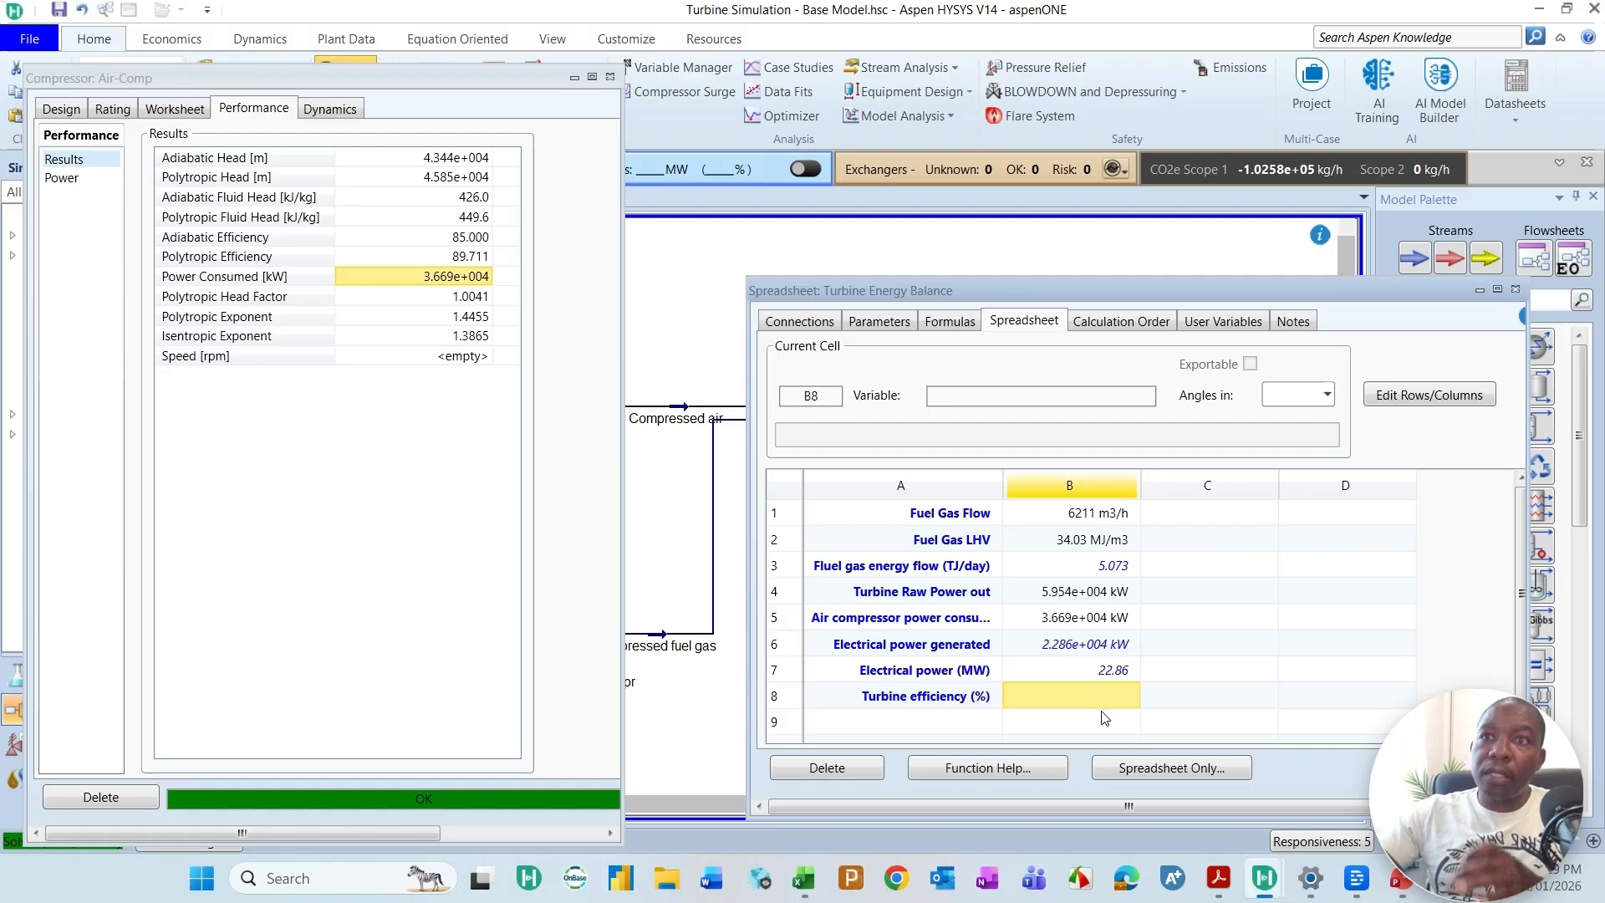
type("=")
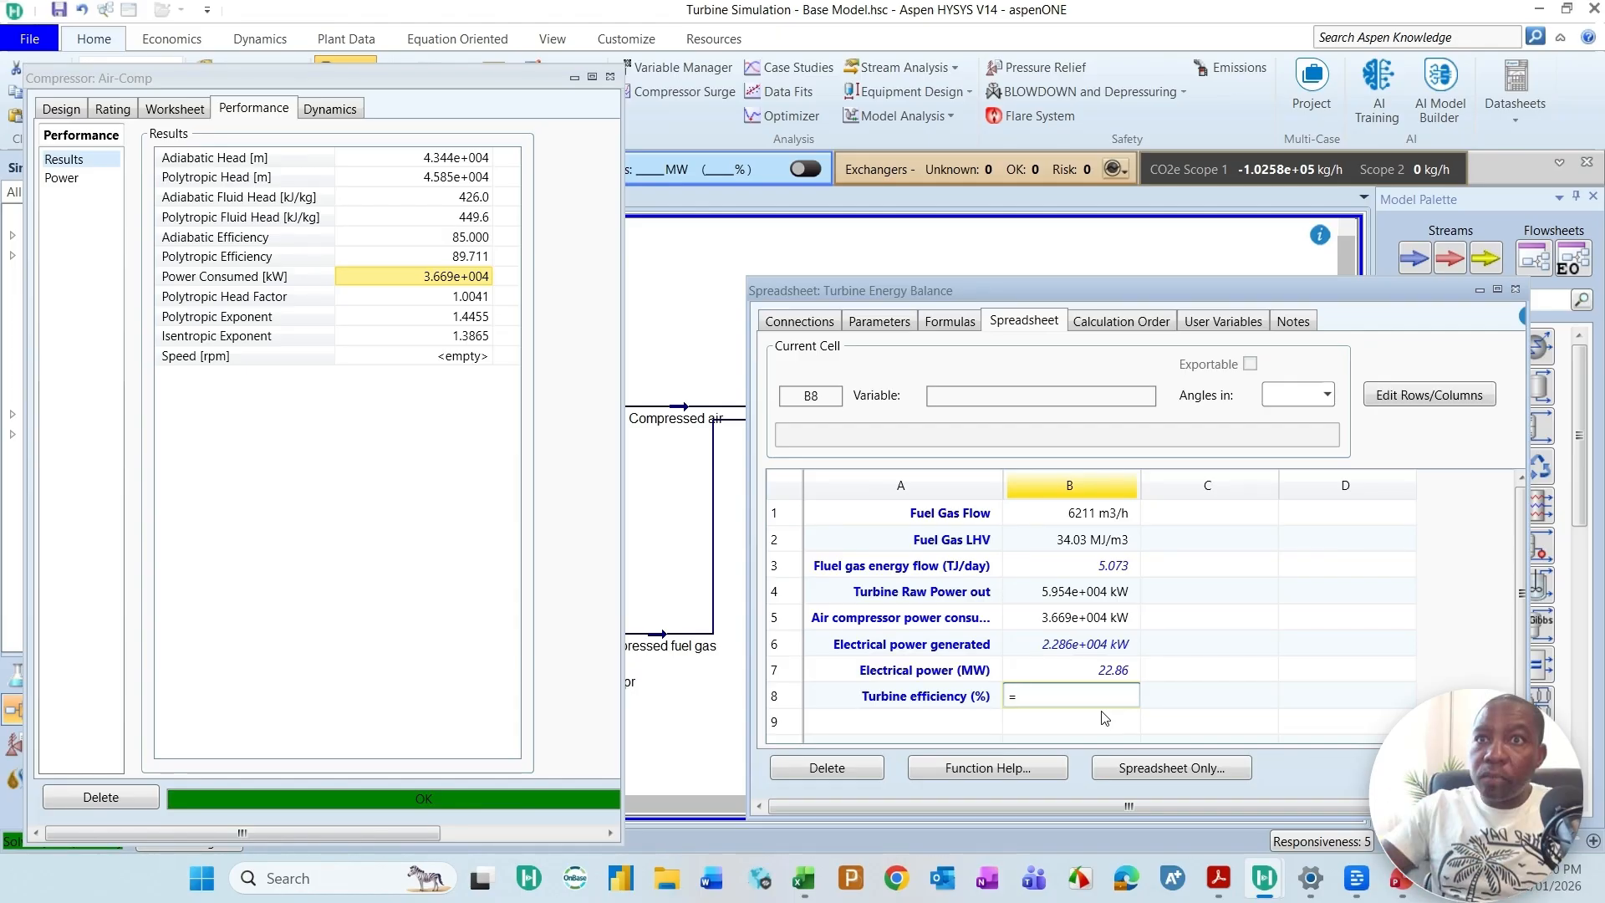
type("B1*")
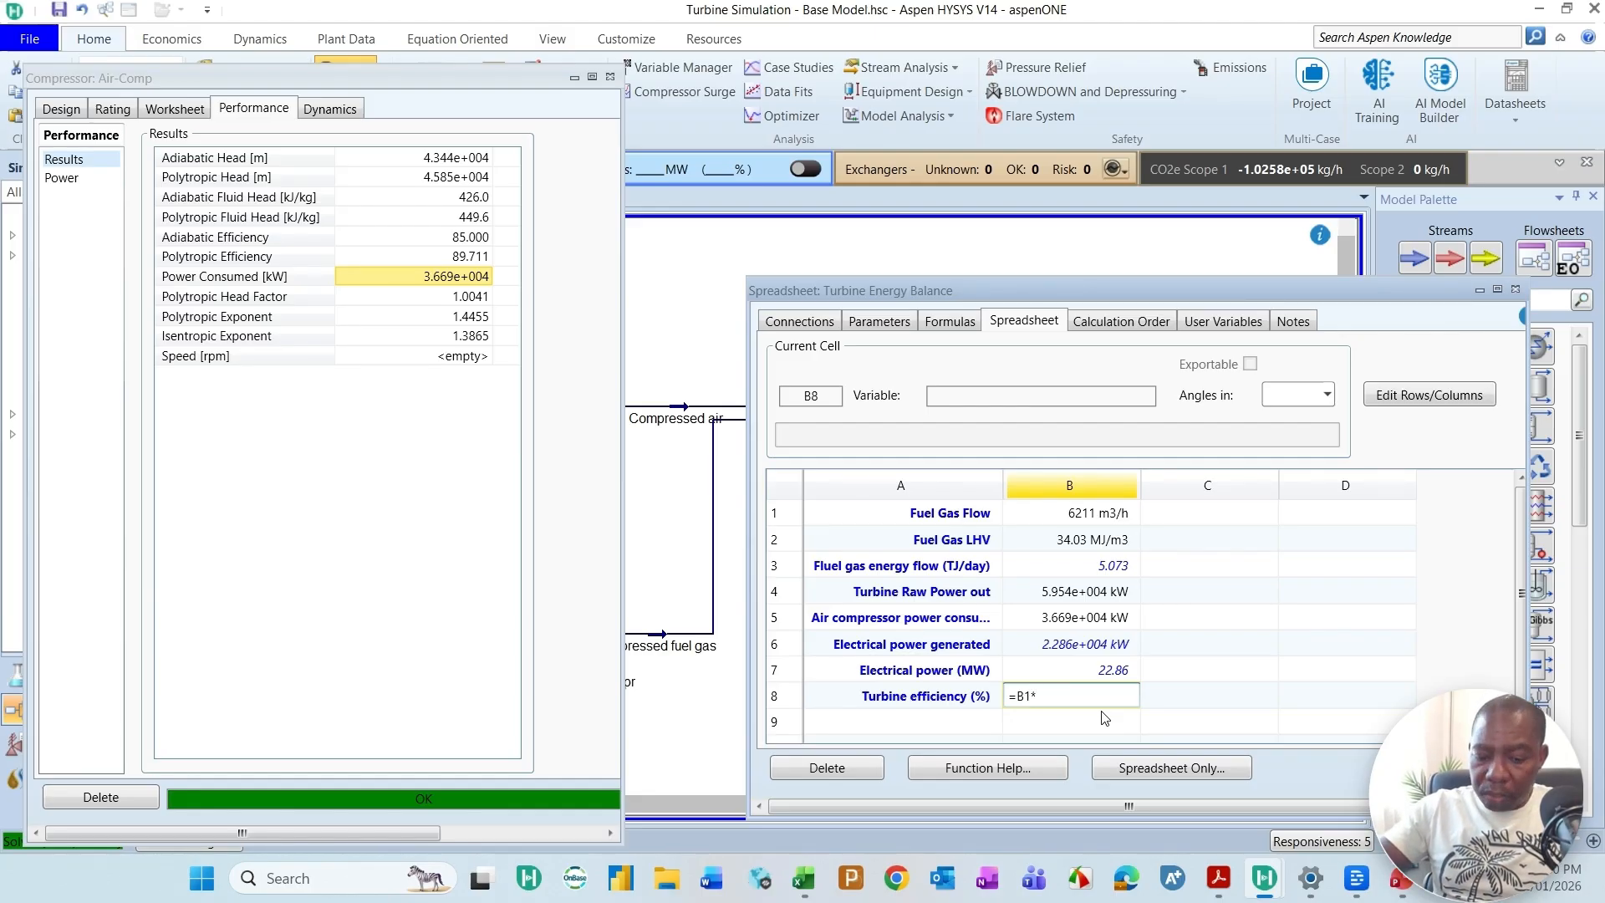
type("B2/3600")
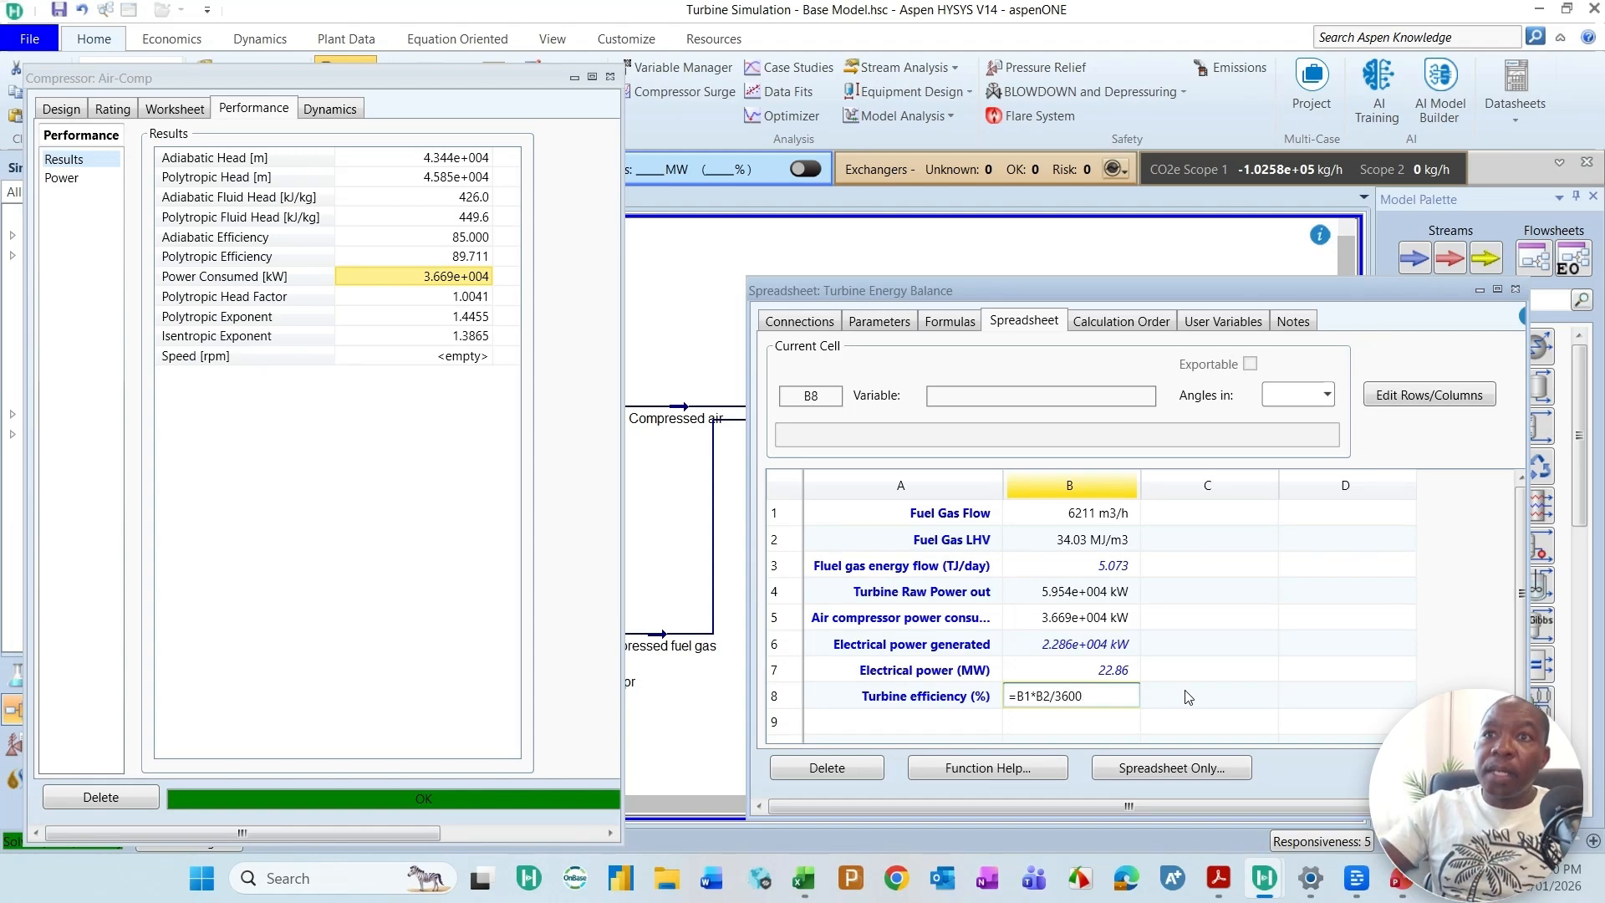
key("Home")
key("Right")
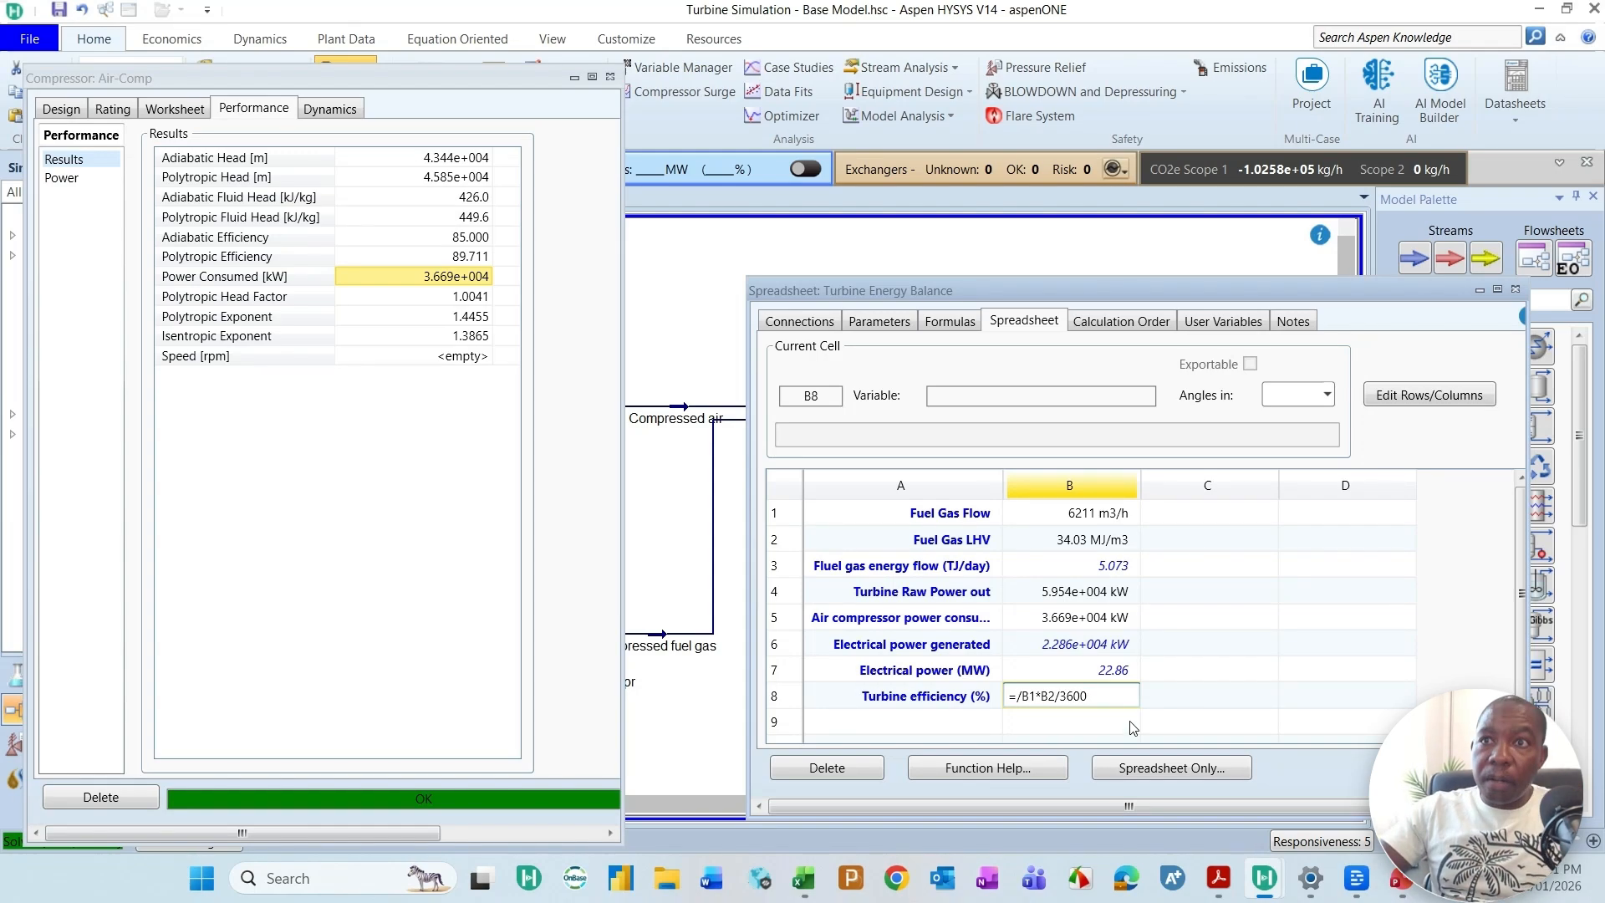
type("B7")
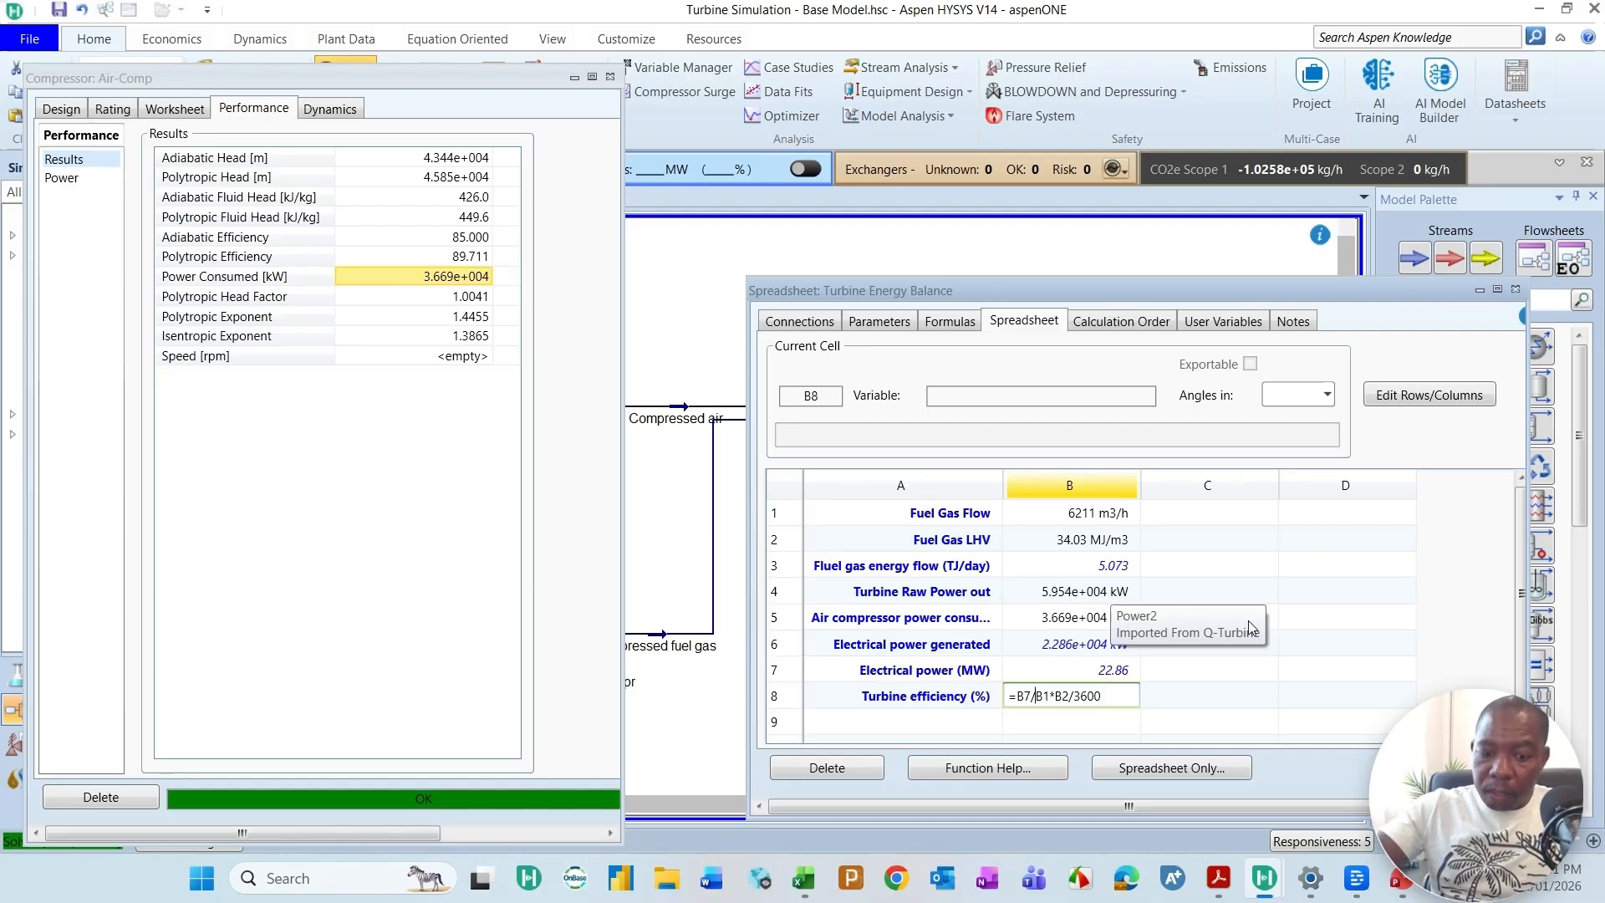
type("(")
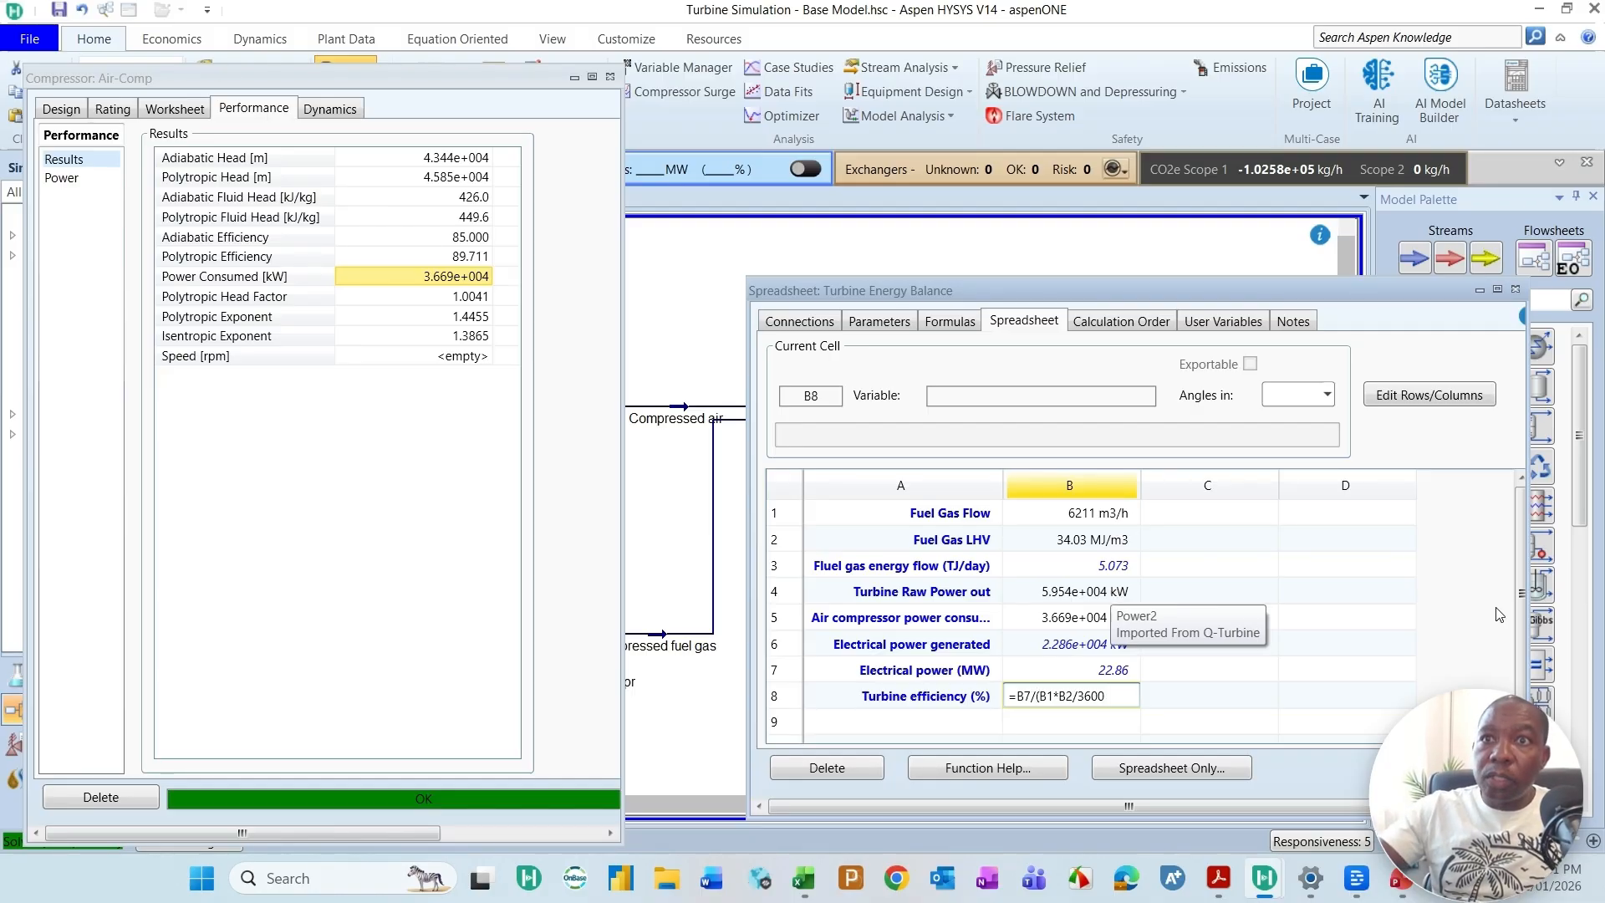
key("End")
key("Return")
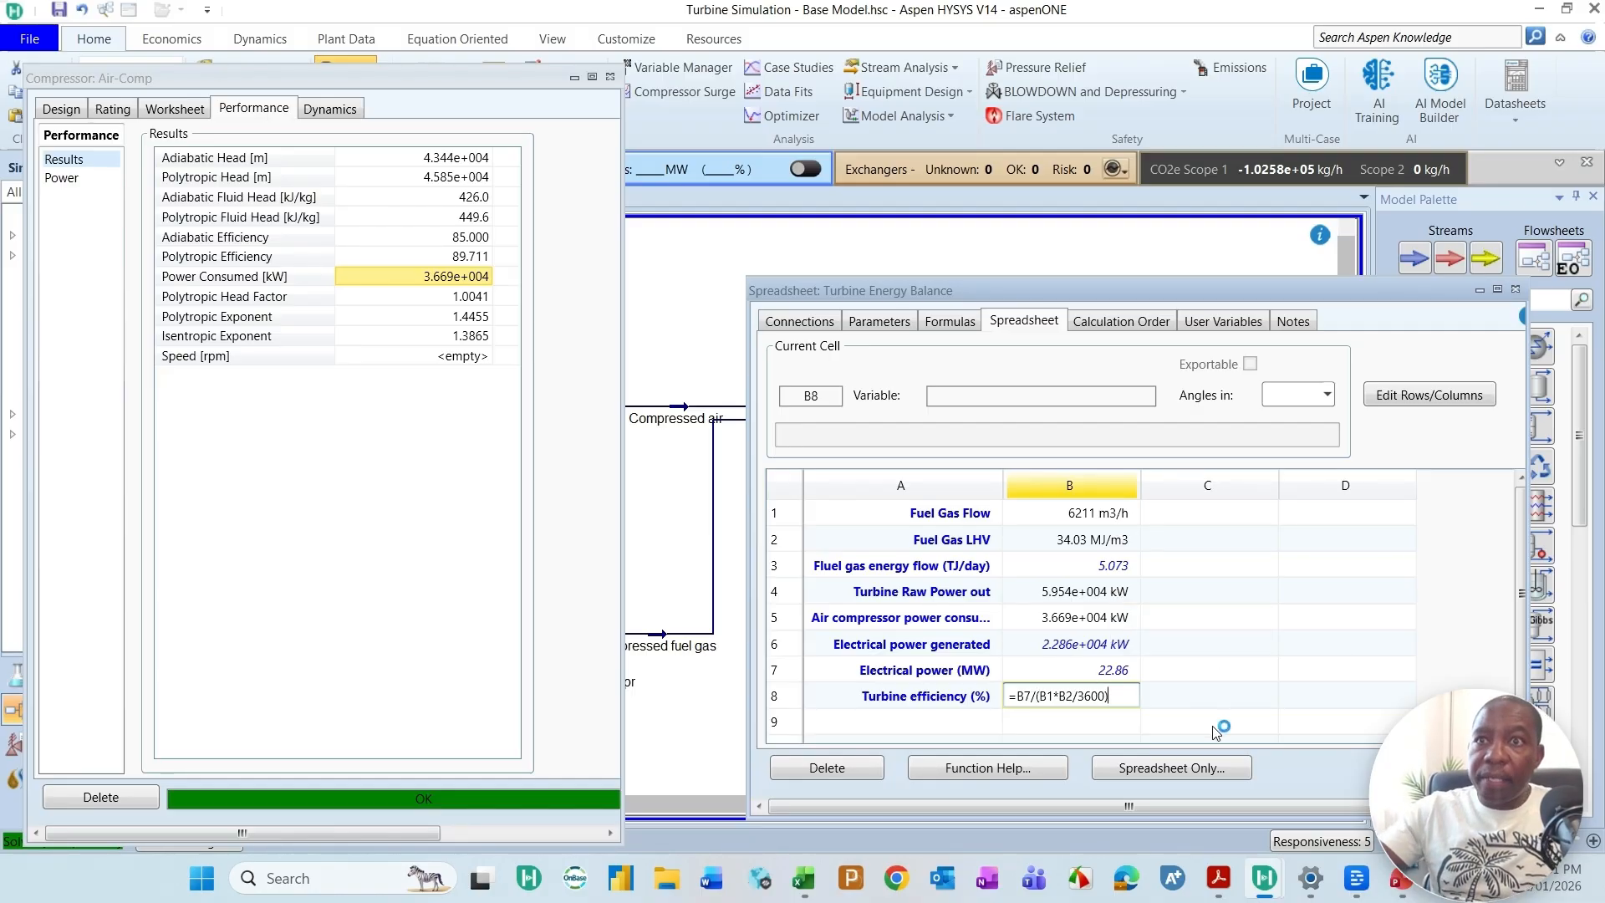
type("*100")
key("Return")
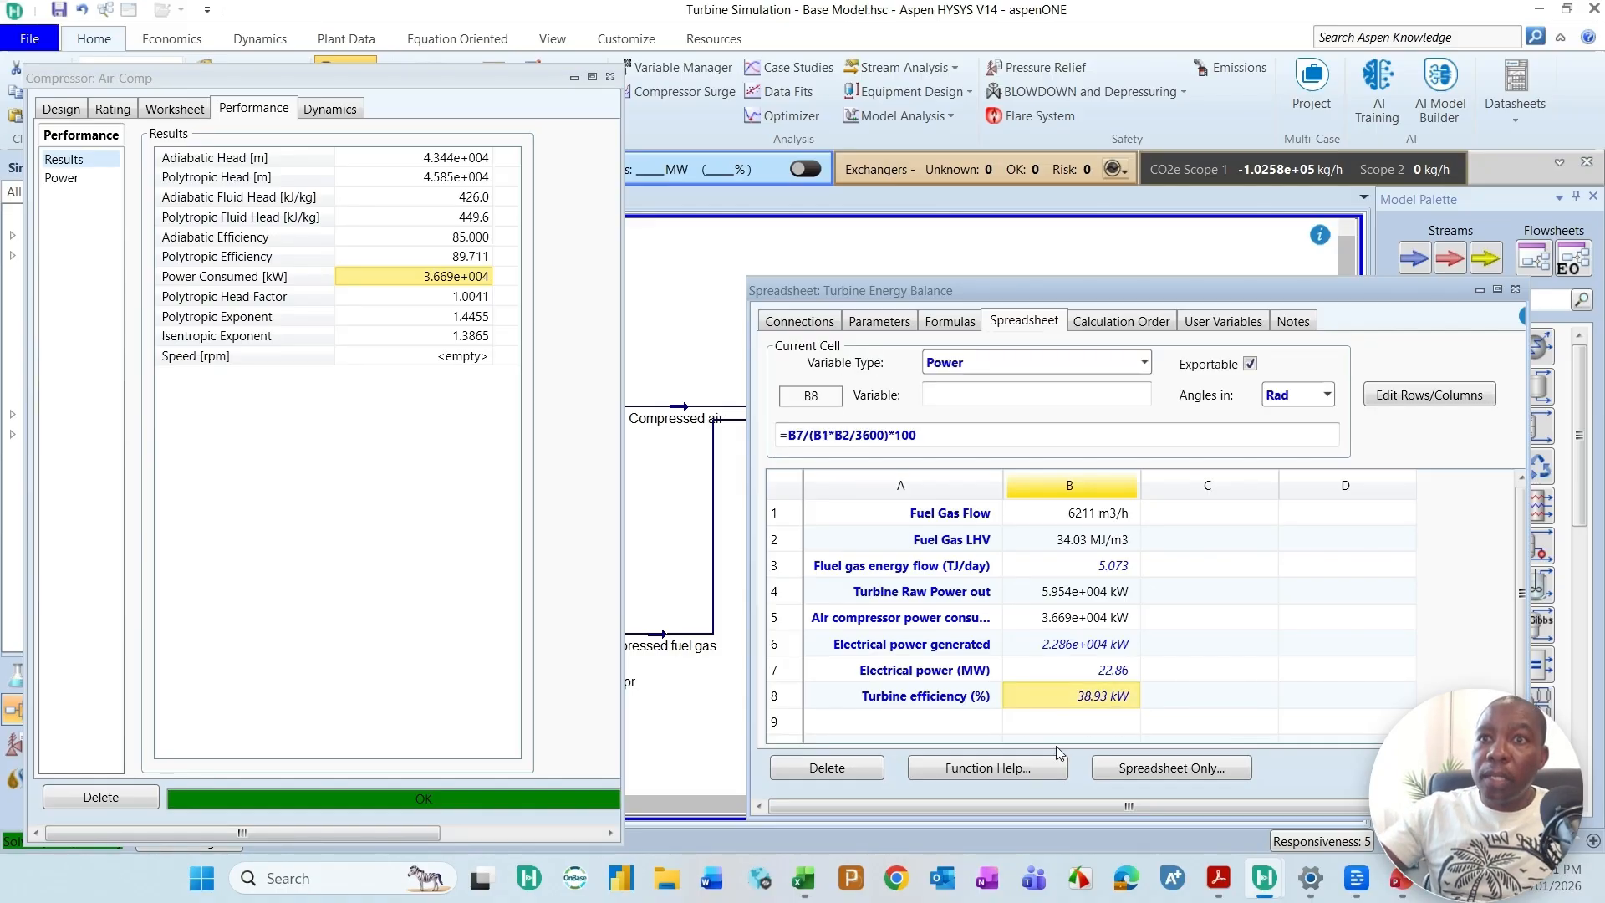
Step: Set the variable type of the turbine efficiency cell B8 to Percent
left_click(1144, 362)
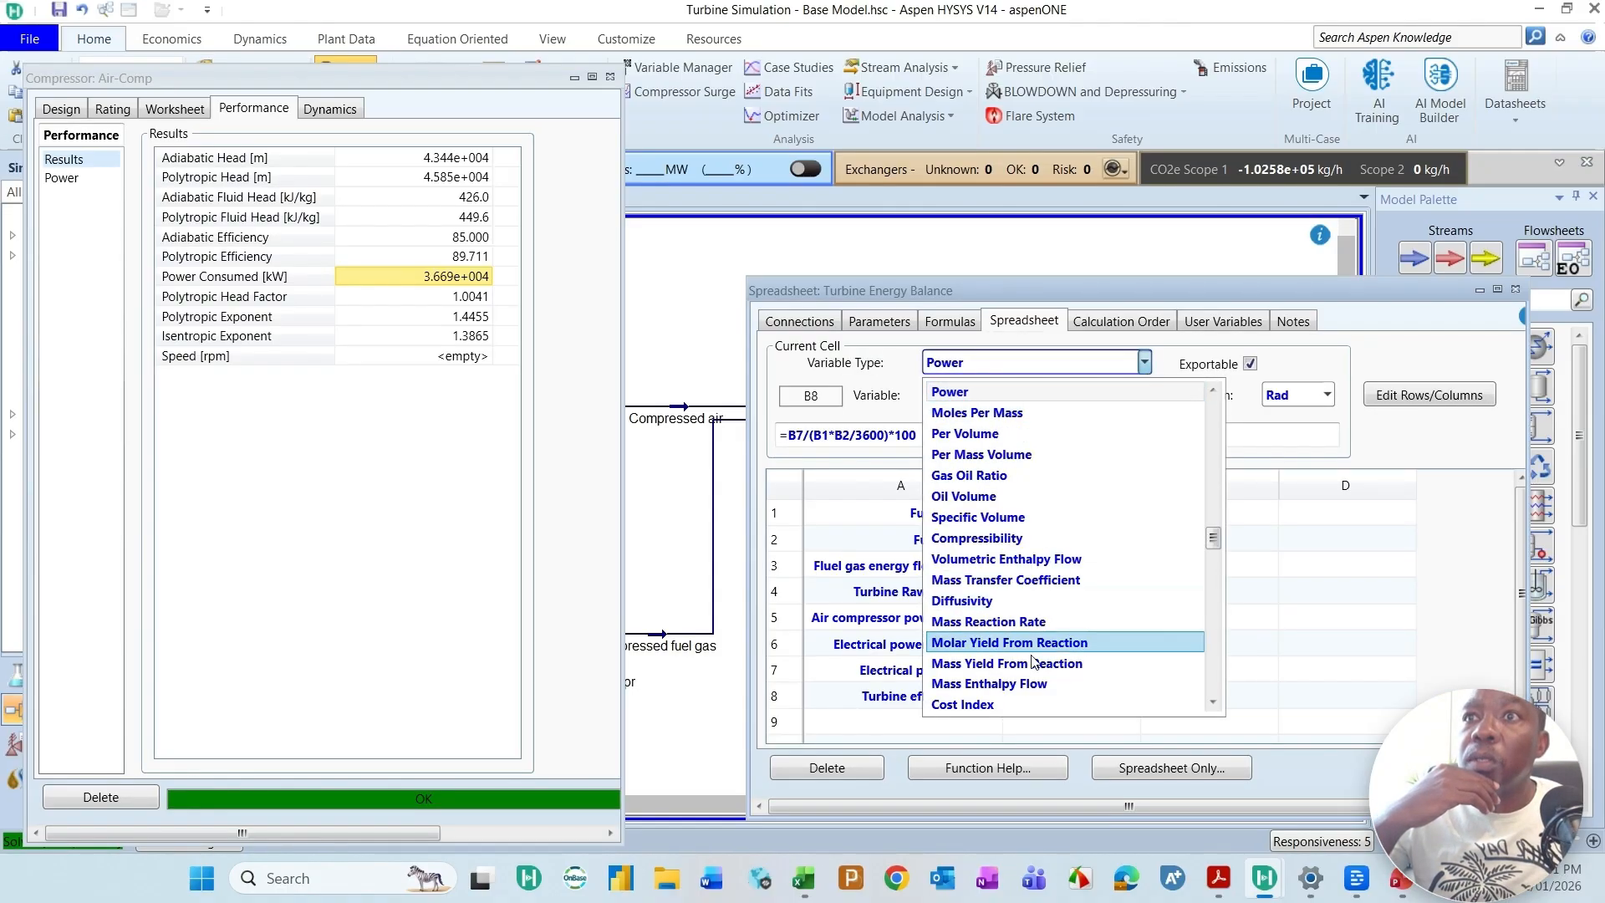
scroll(1034, 662, "down", 1)
scroll(1034, 662, "down", 12)
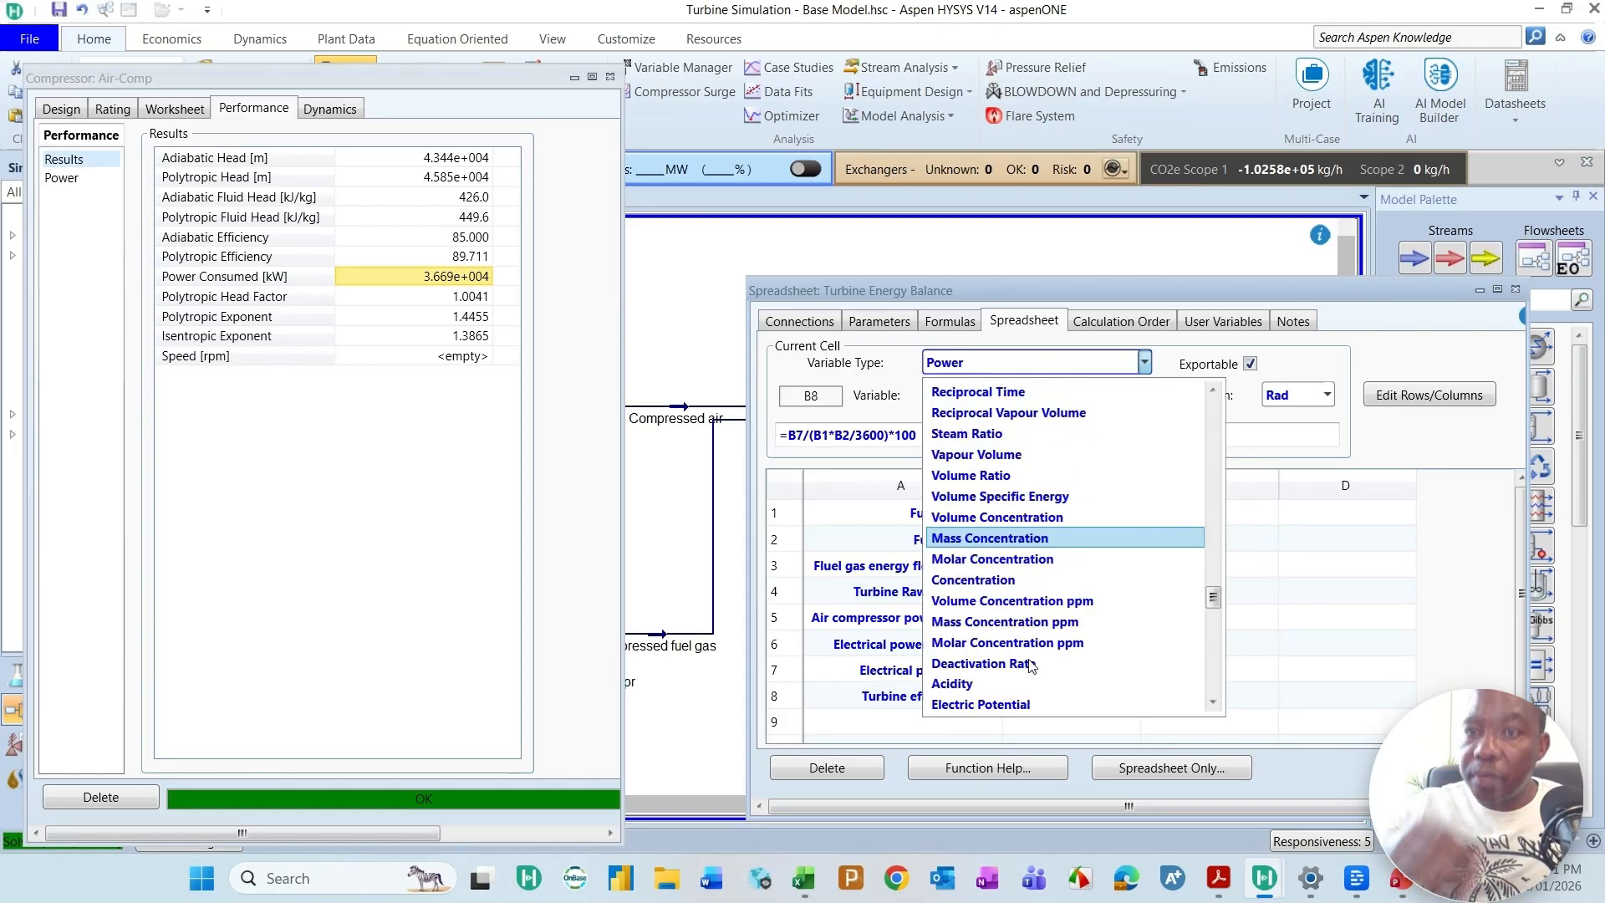
scroll(1029, 655, "up", 10)
scroll(1030, 654, "down", 8)
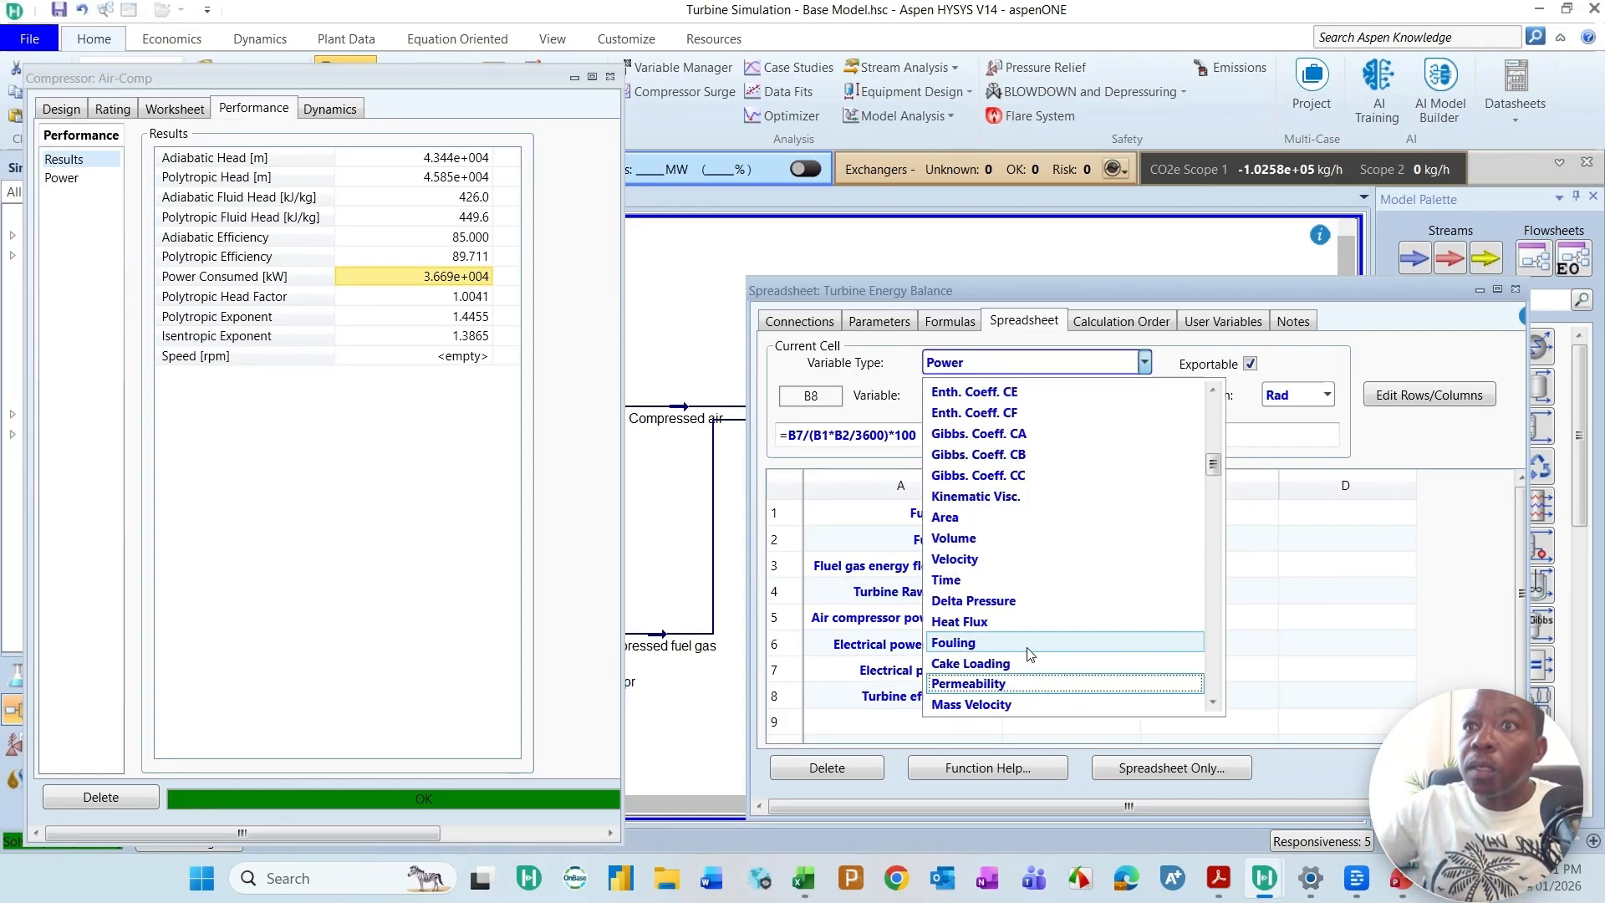
scroll(1028, 657, "down", 3)
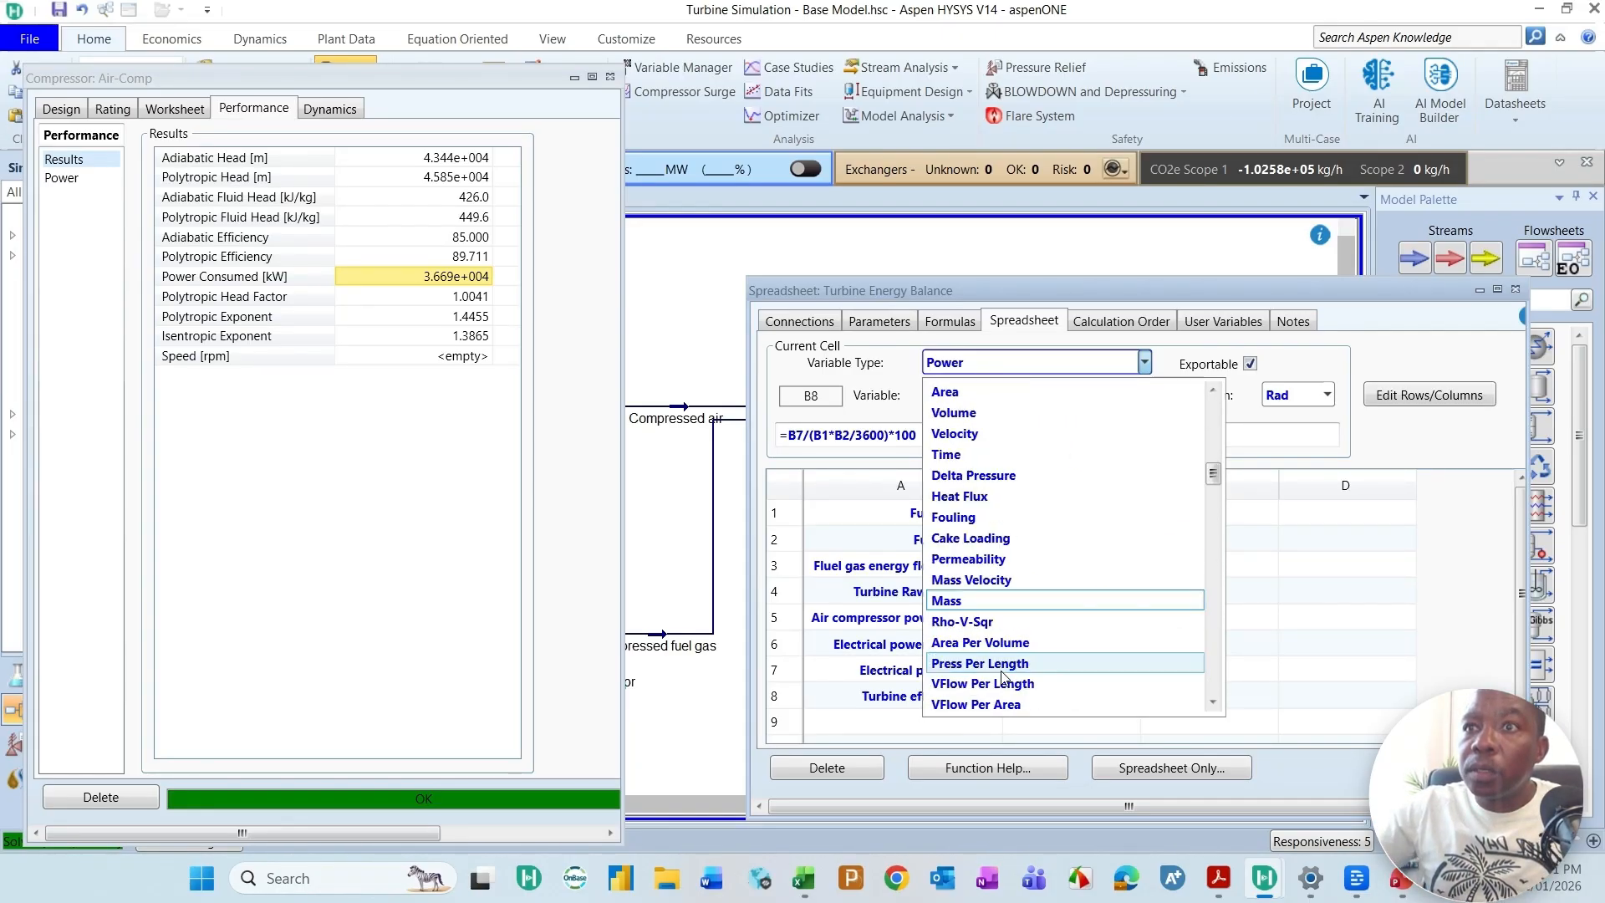
scroll(994, 677, "down", 3)
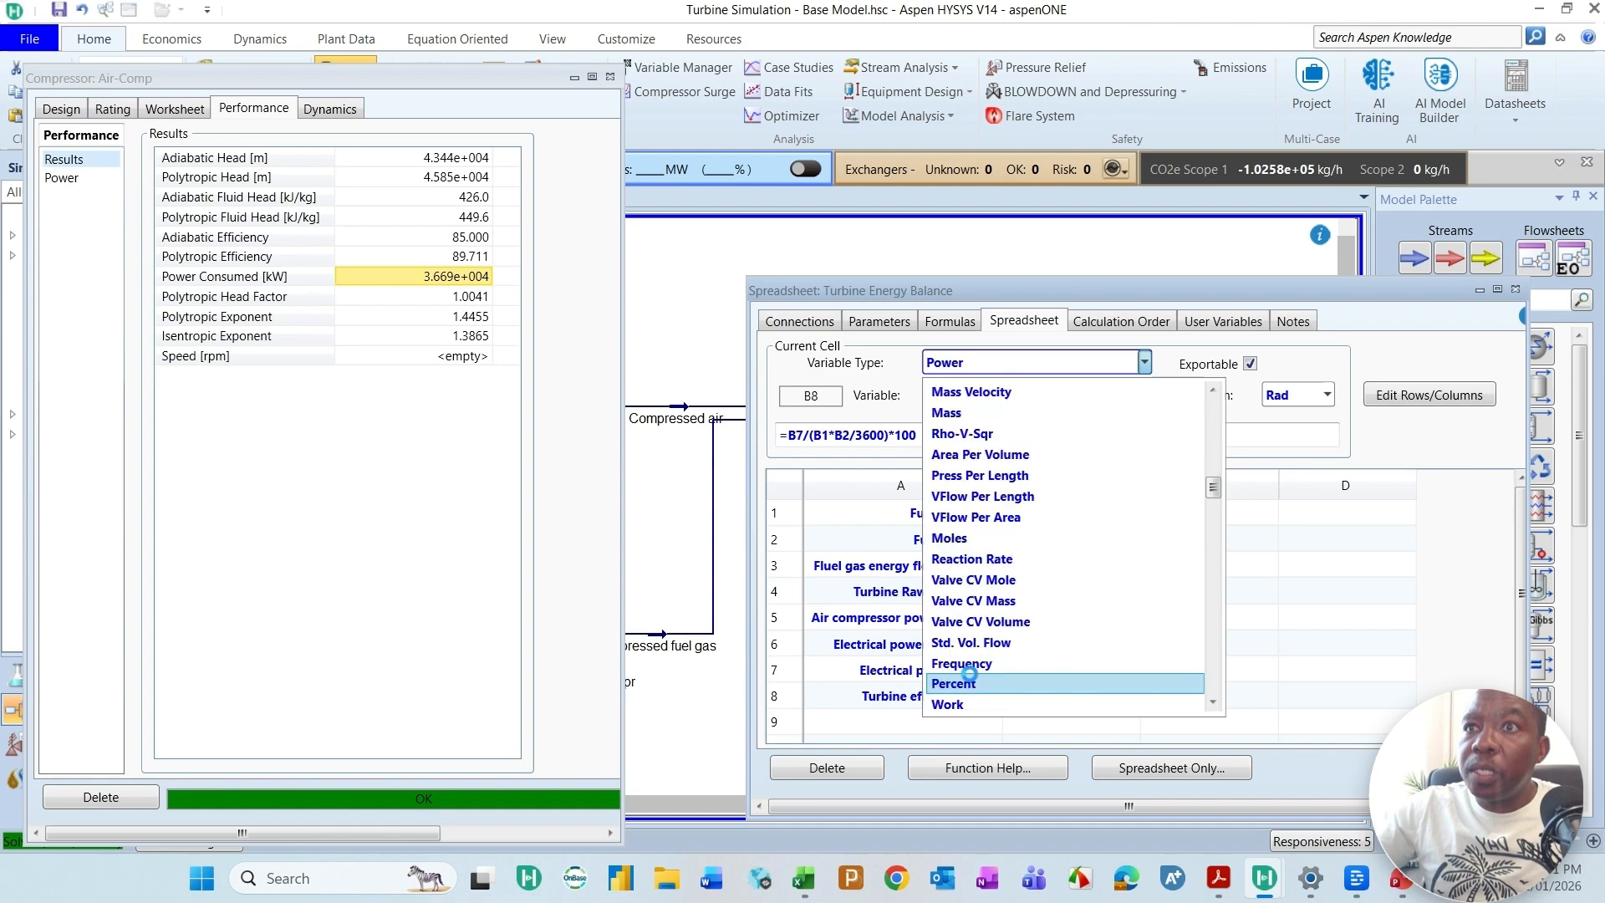
left_click(964, 629)
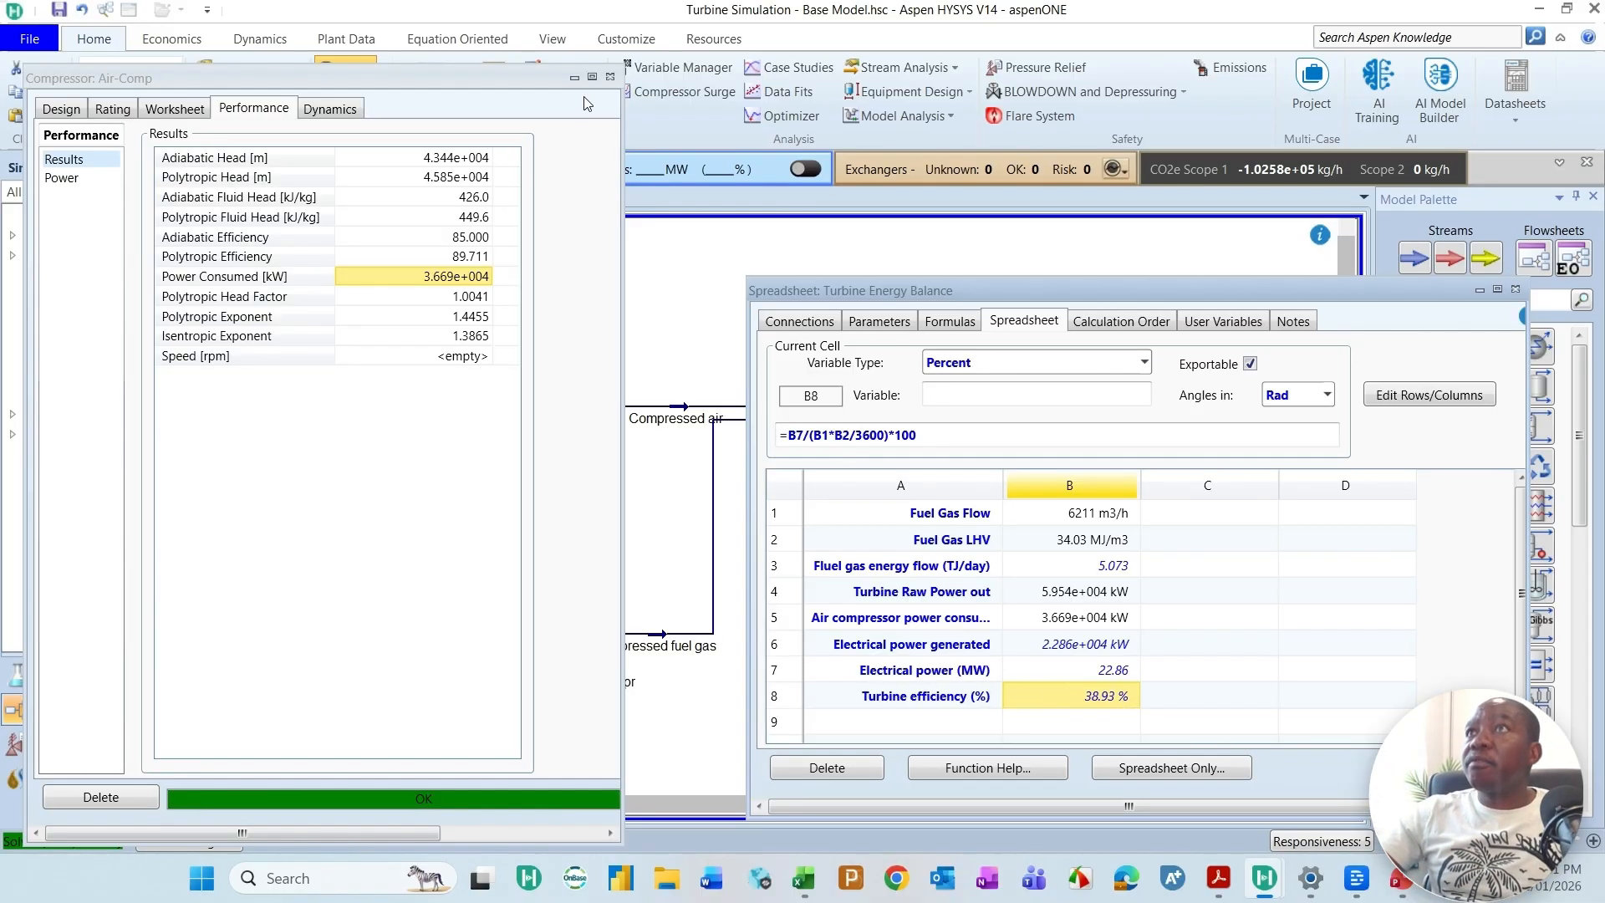
Step: Close the Air-Comp window, move the spreadsheet aside, and look up the engine efficiency in the Titan 250 datasheet in Adobe Acrobat
left_click(610, 76)
left_click_drag(1320, 289, 822, 175)
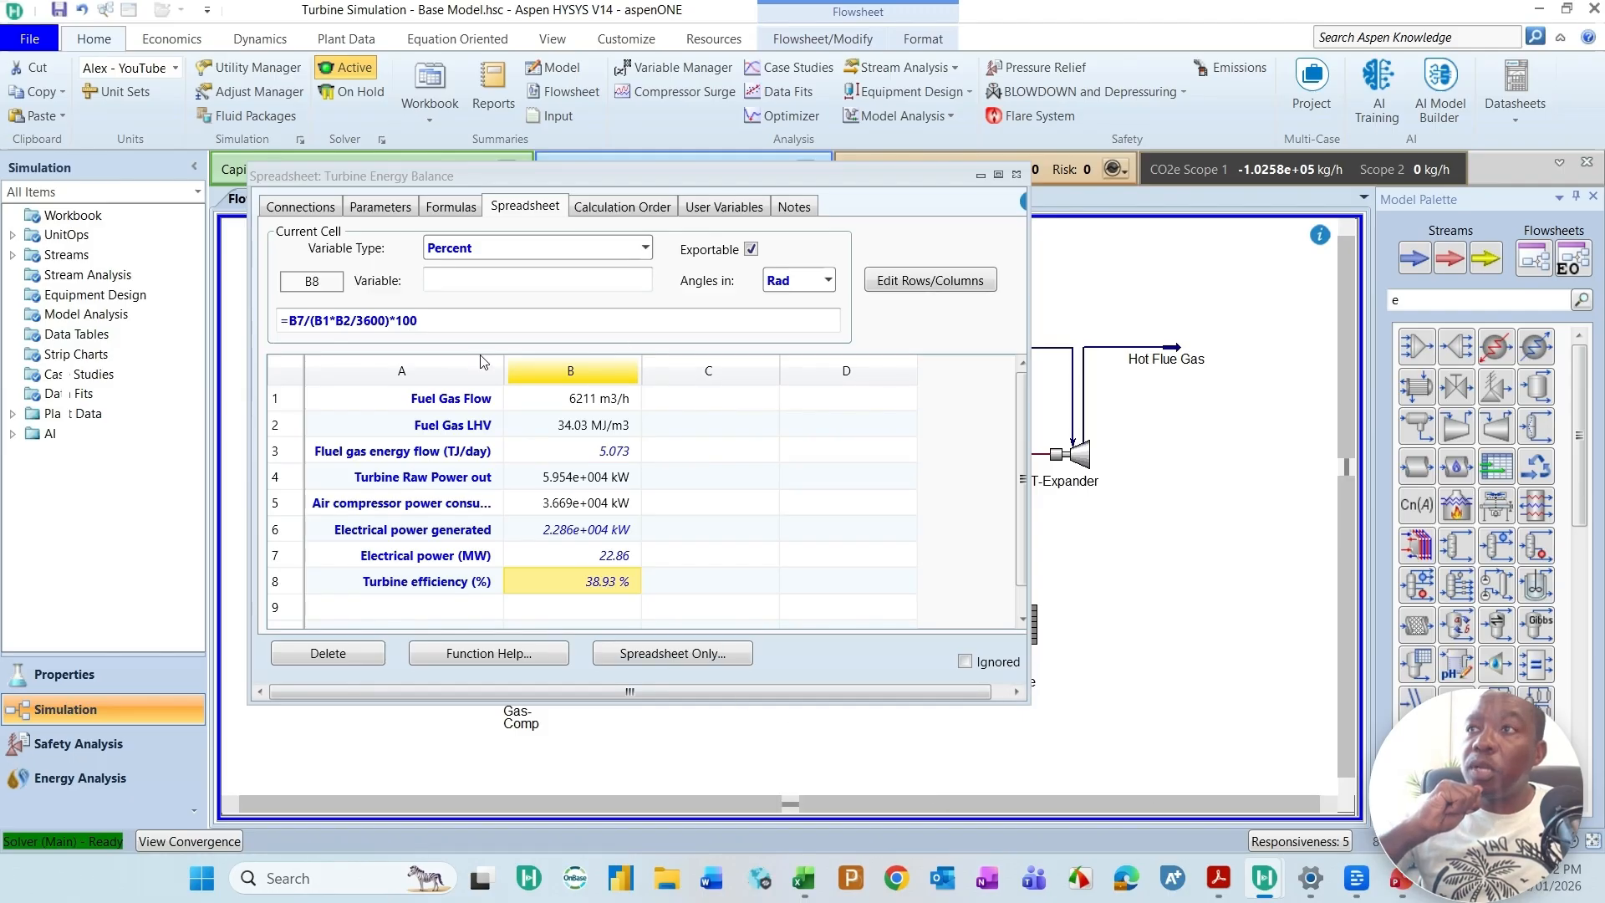
left_click(1218, 877)
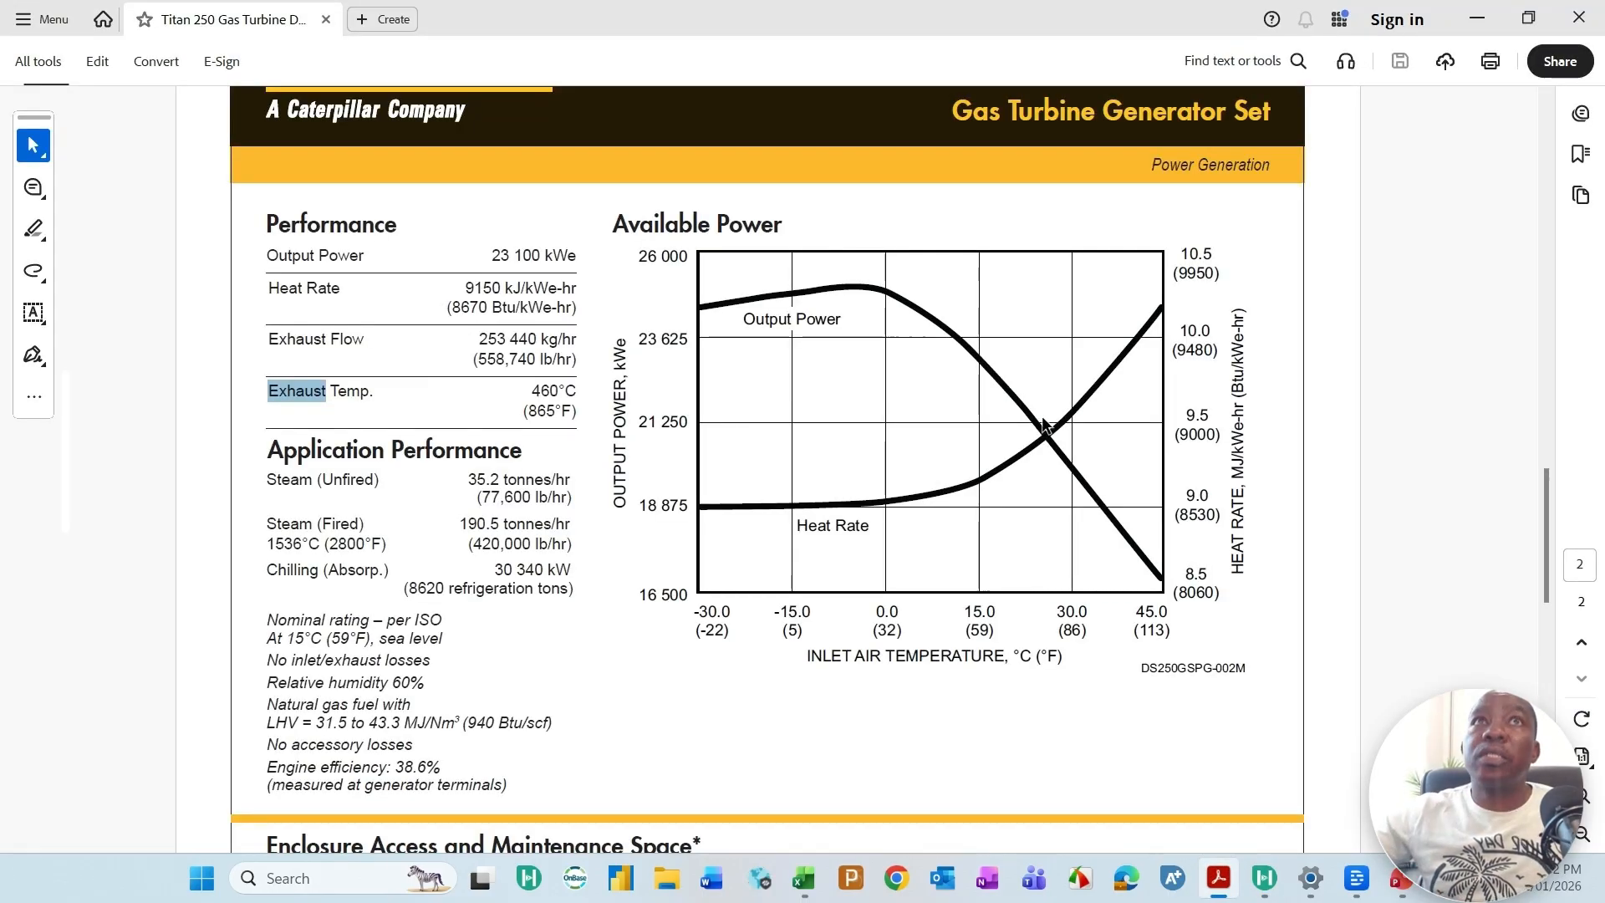
left_click(1528, 18)
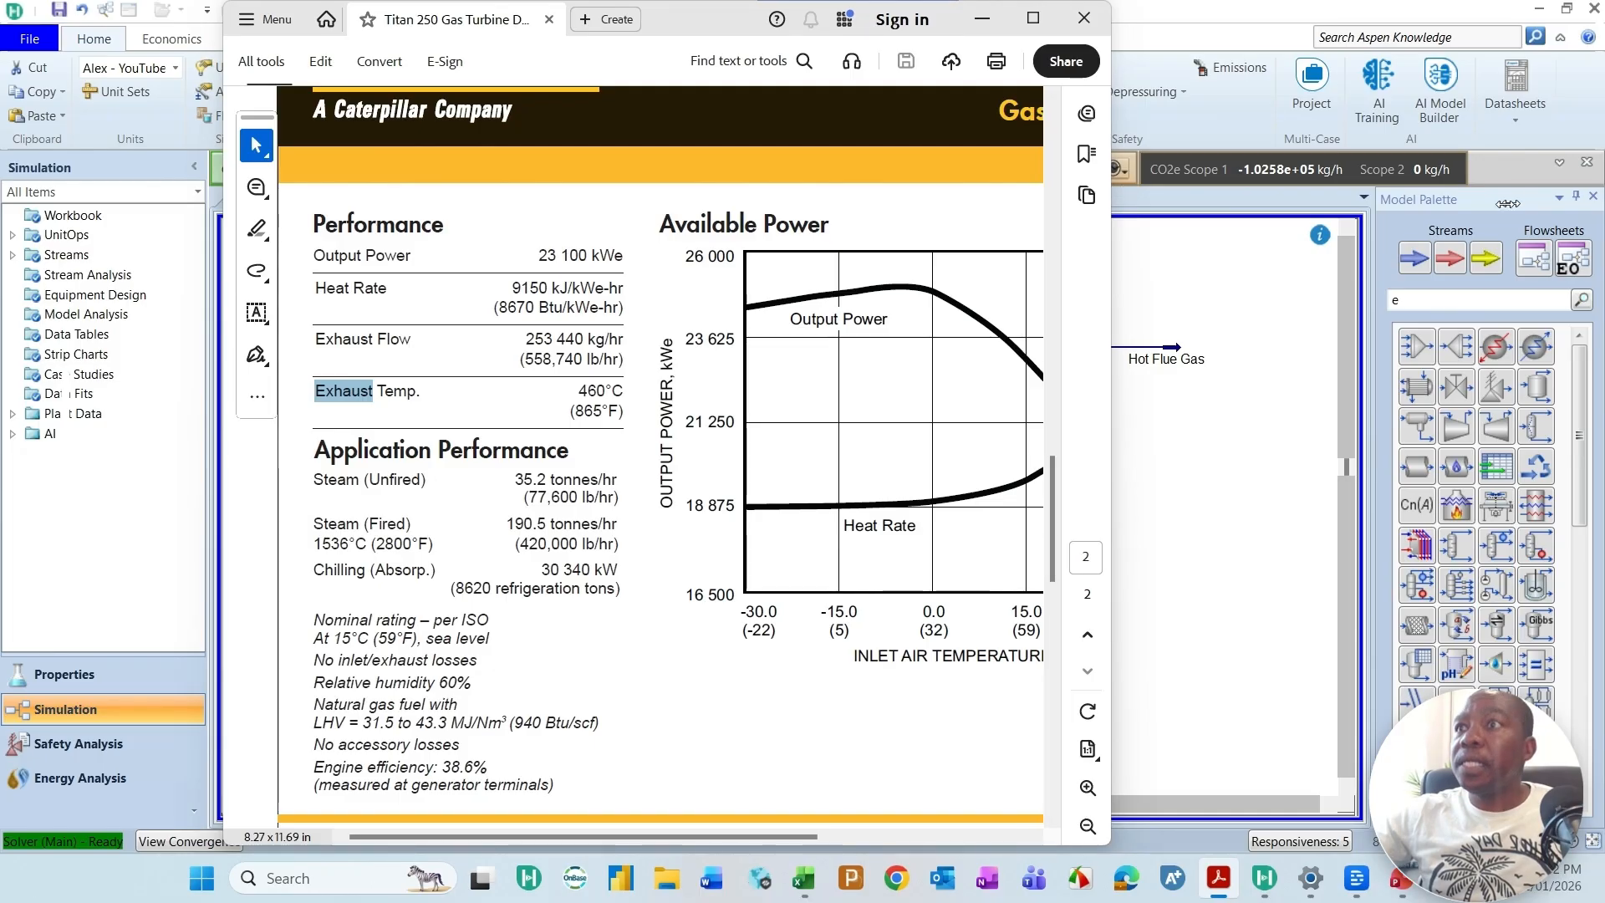
left_click_drag(1111, 187, 1540, 187)
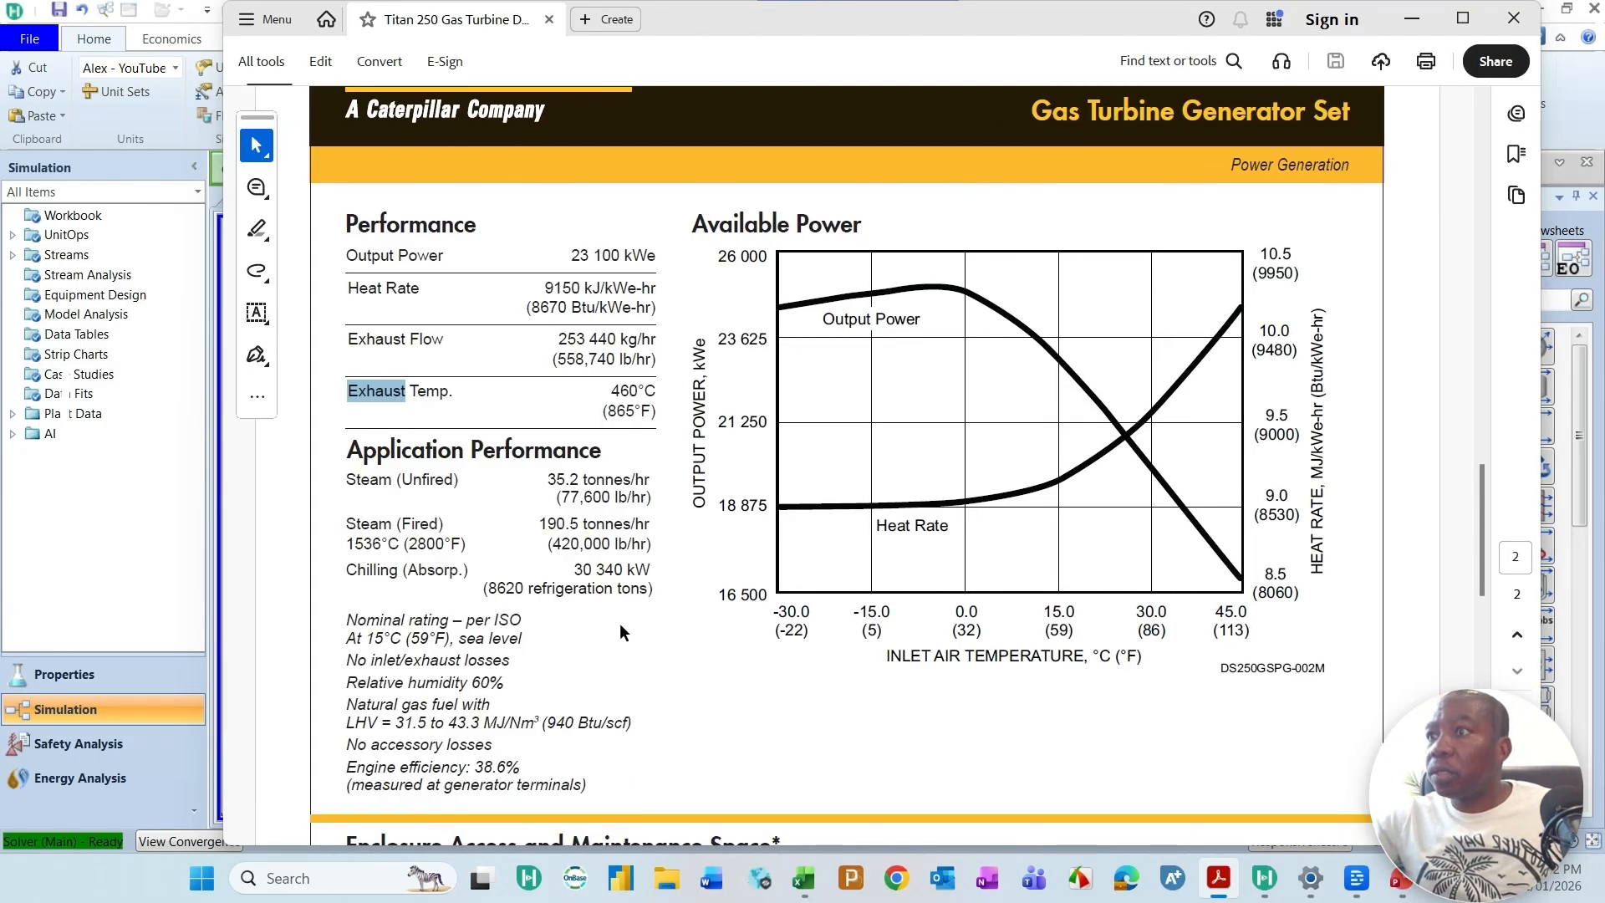
left_click_drag(476, 766, 529, 764)
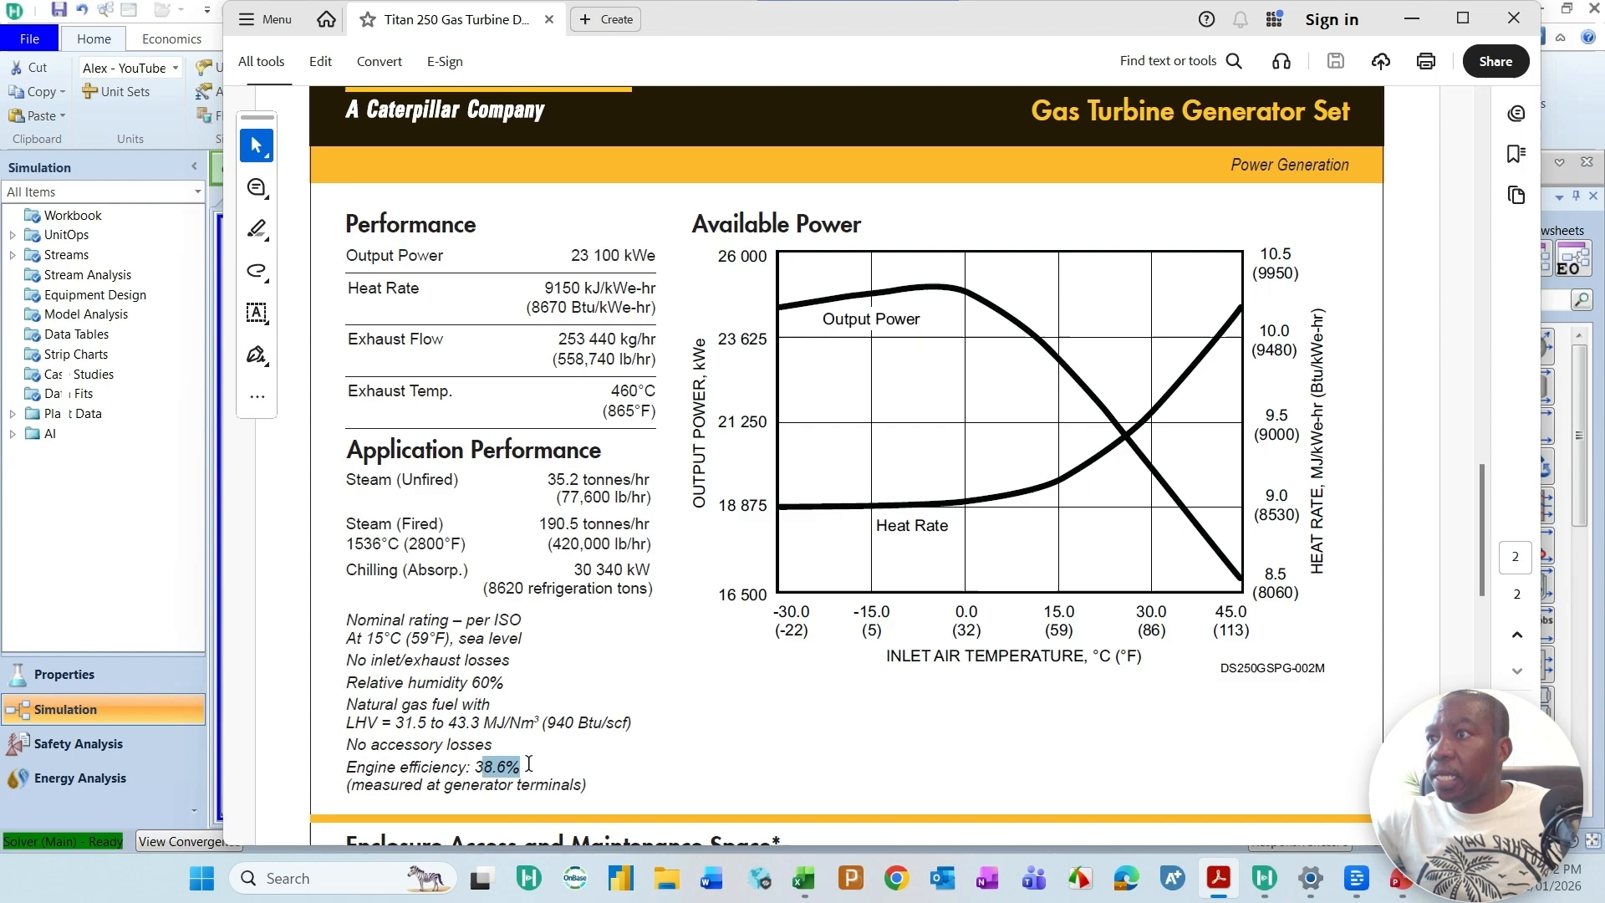
left_click(556, 719)
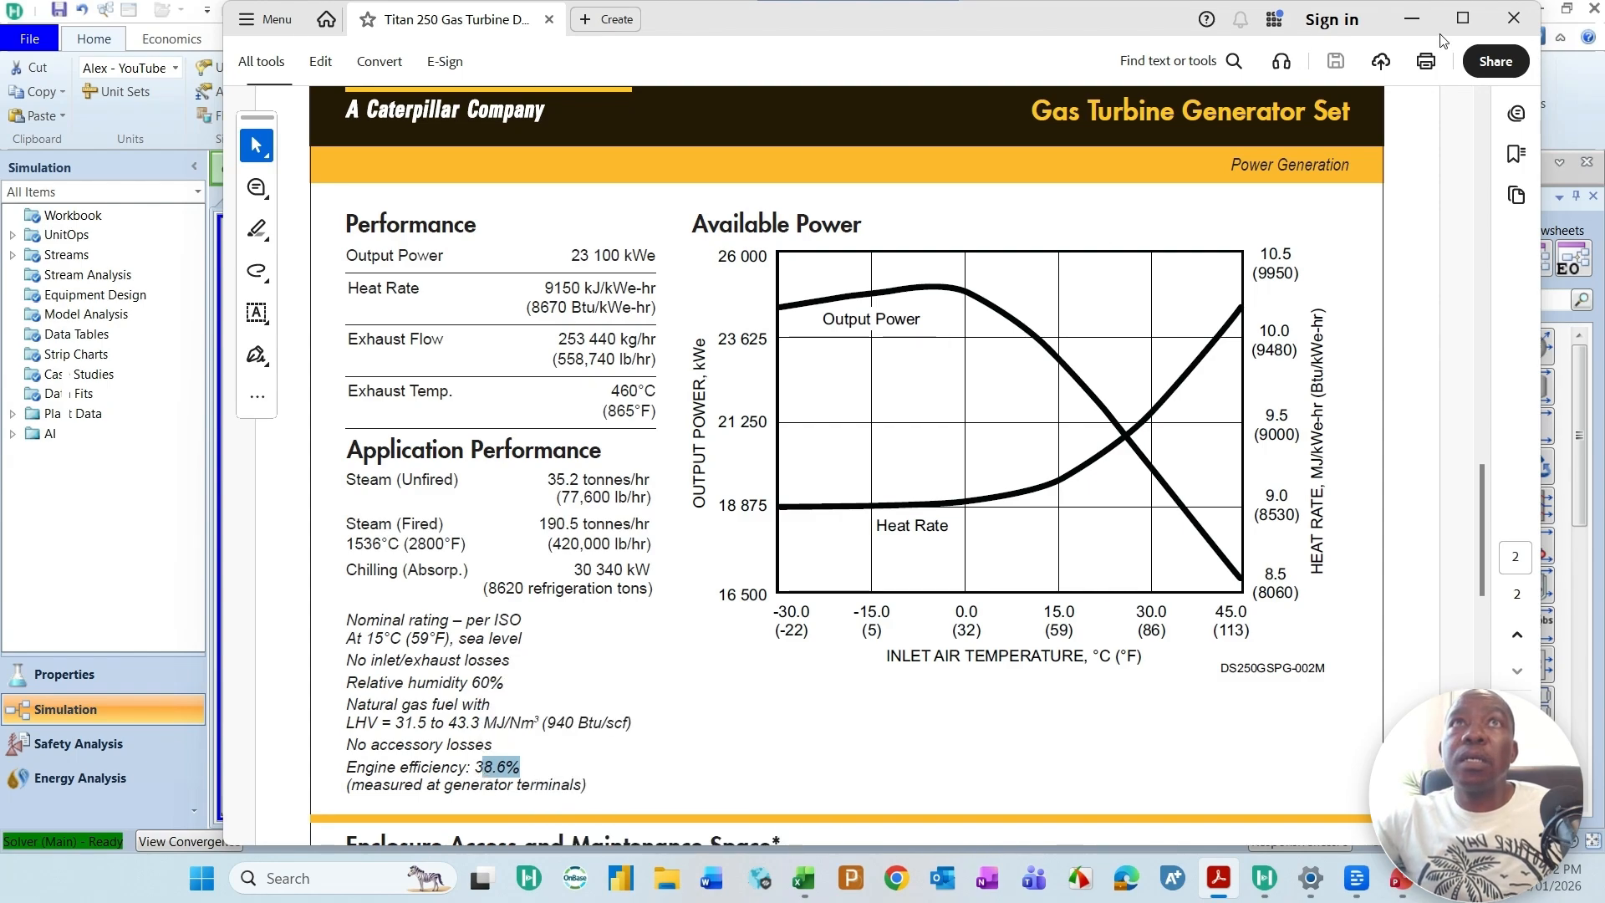
Step: Compare the datasheet's output power and engine efficiency with the Turbine Energy Balance spreadsheet, and close the spreadsheet window
left_click(1462, 18)
left_click_drag(999, 21, 895, 106)
scroll(440, 812, "down", 1)
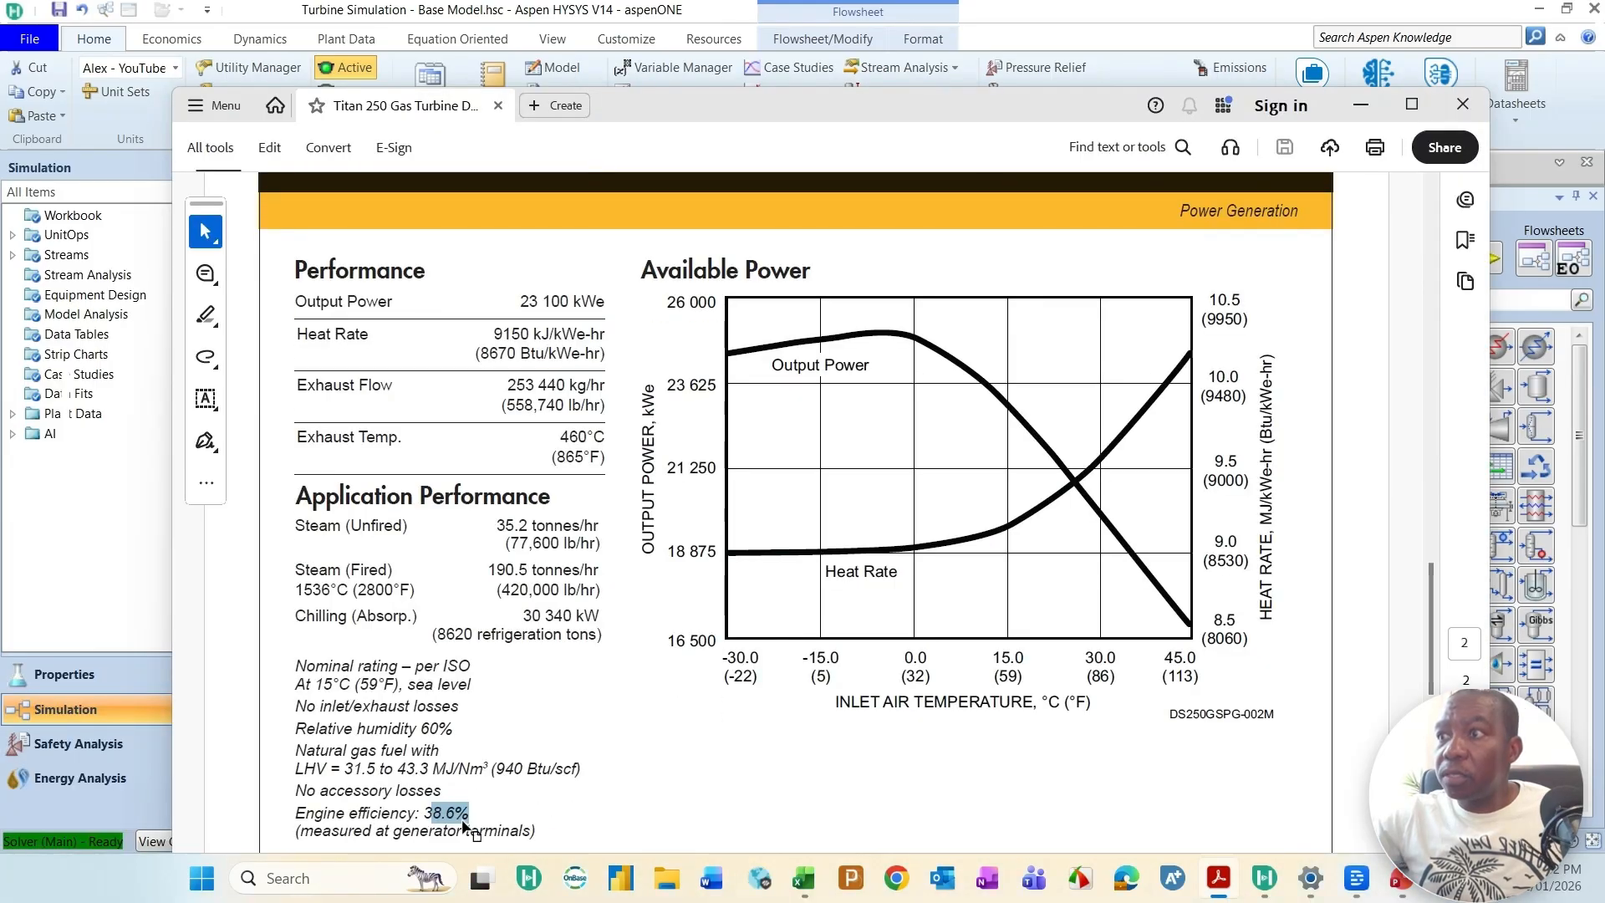
left_click_drag(1067, 132, 1094, 359)
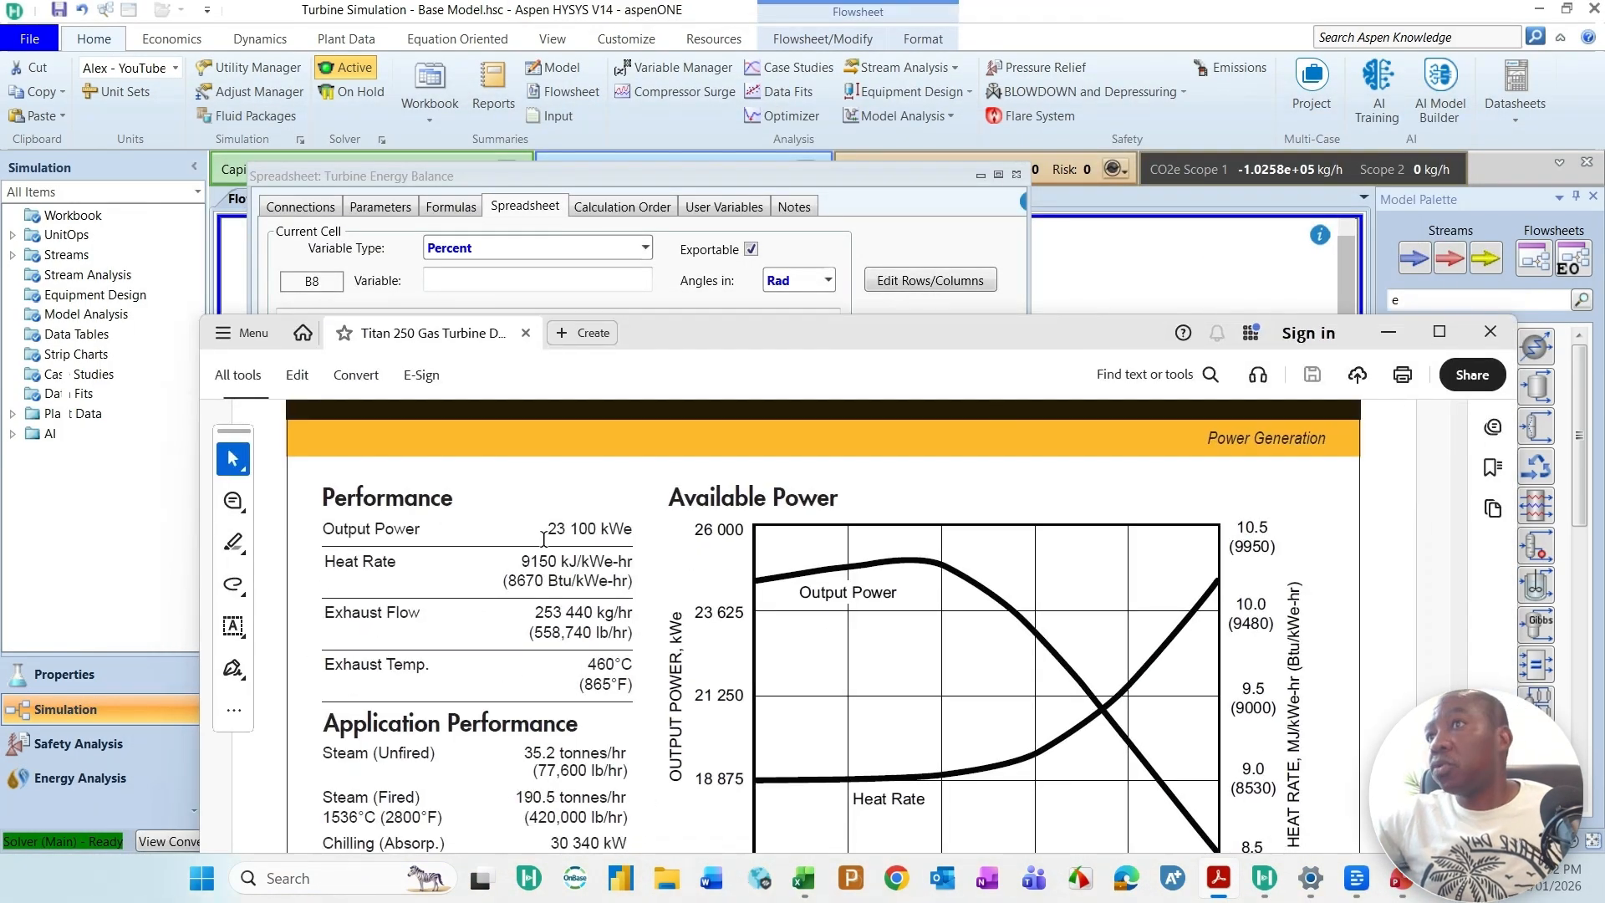
left_click_drag(867, 327, 866, 687)
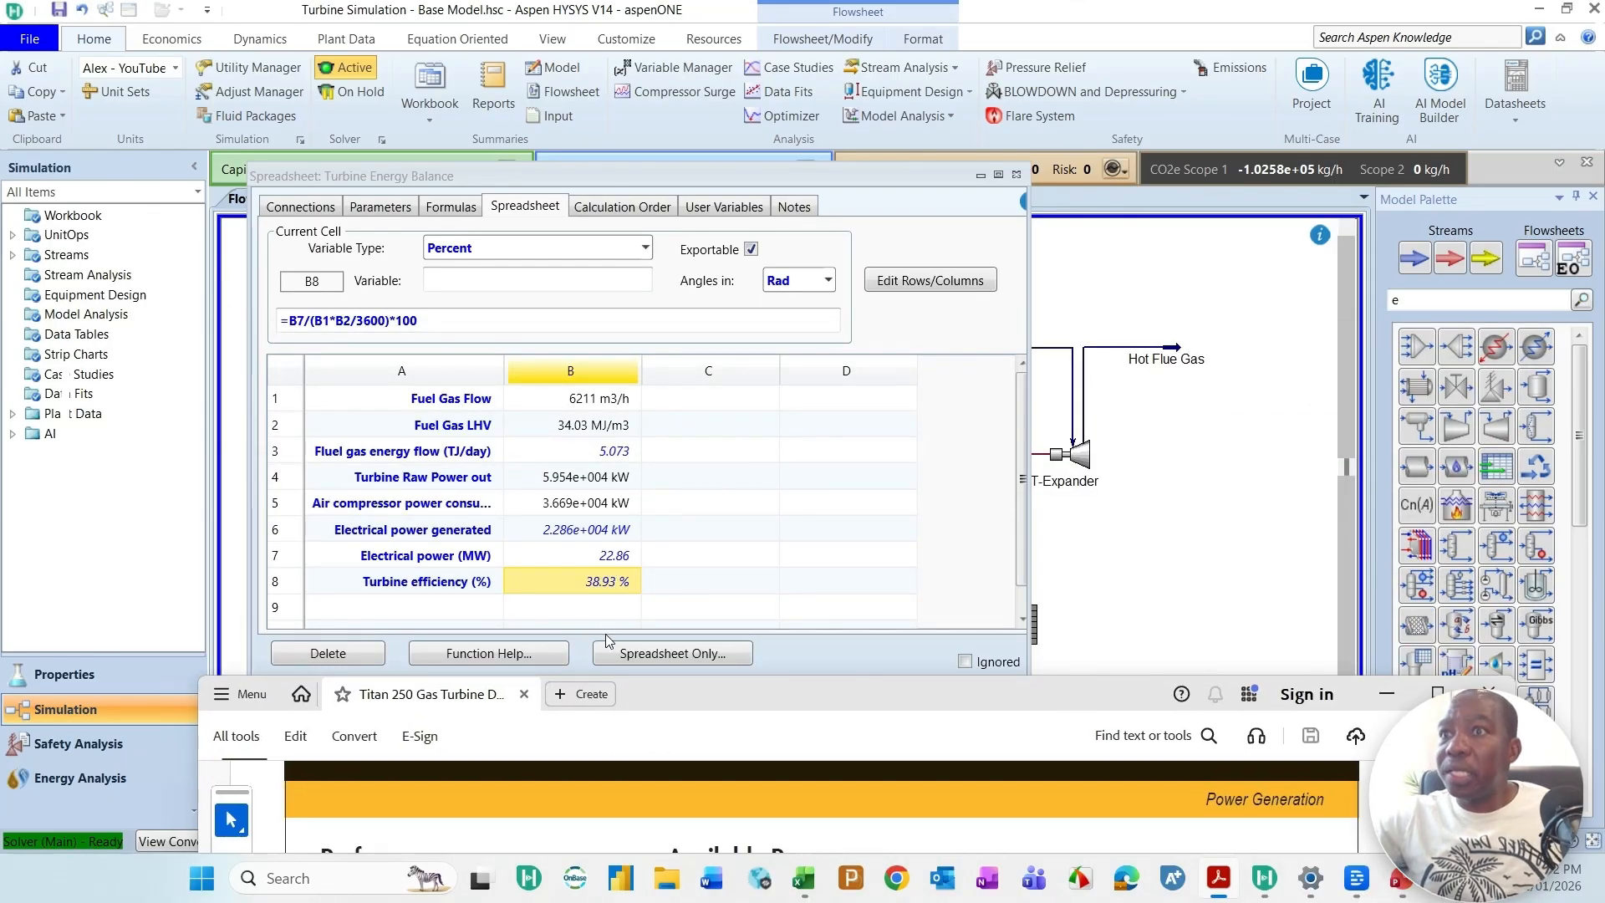
left_click_drag(841, 685, 825, 435)
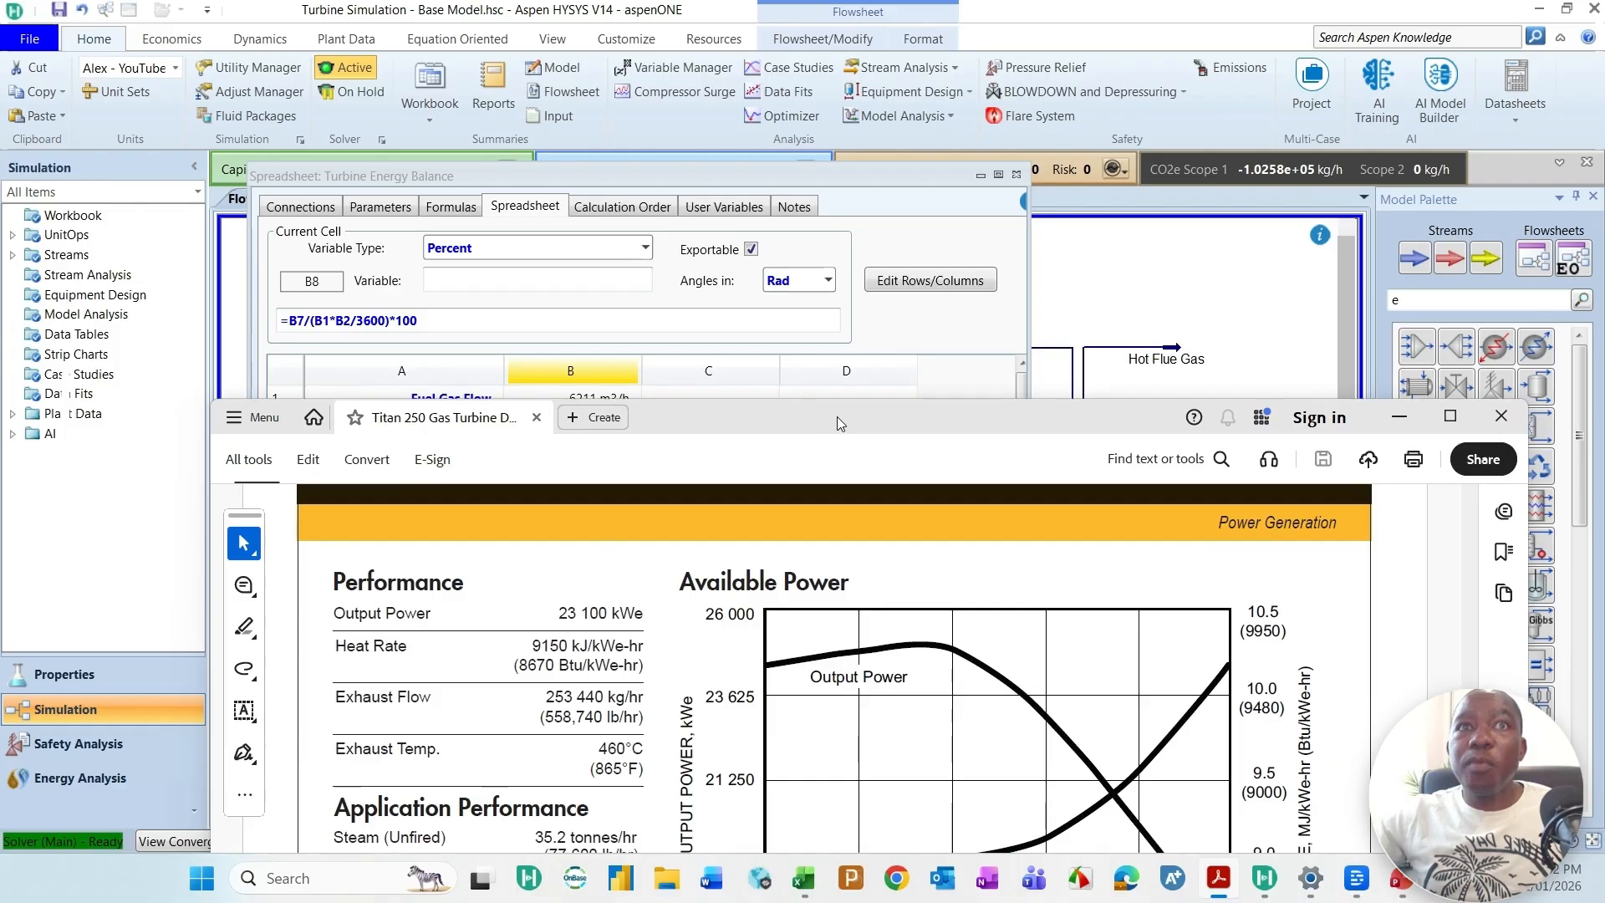
left_click(1017, 175)
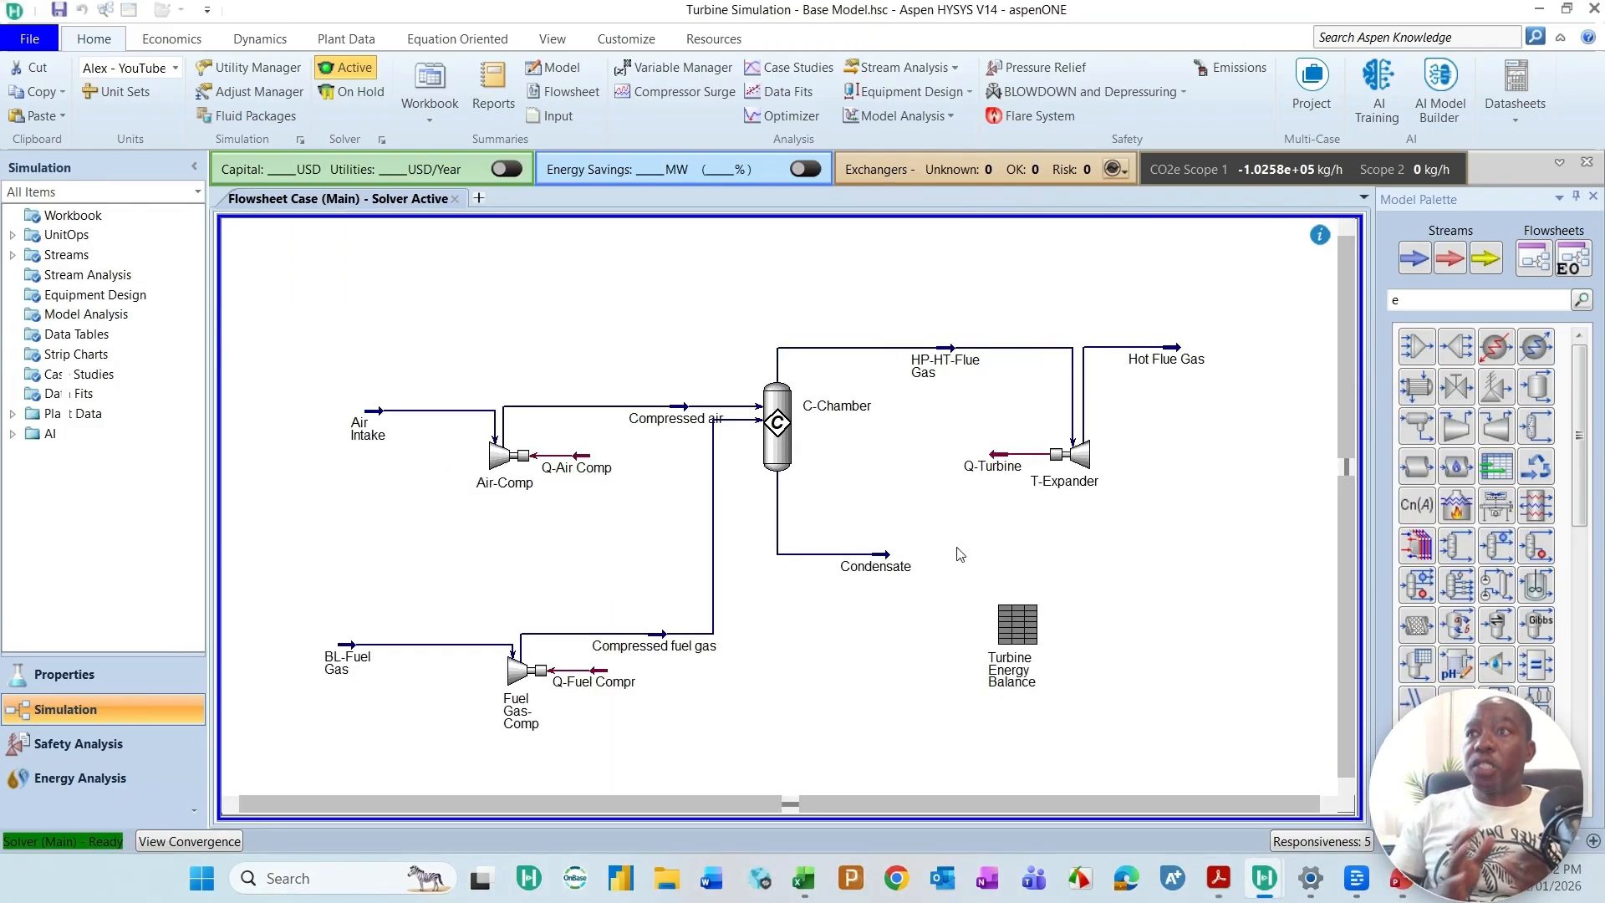
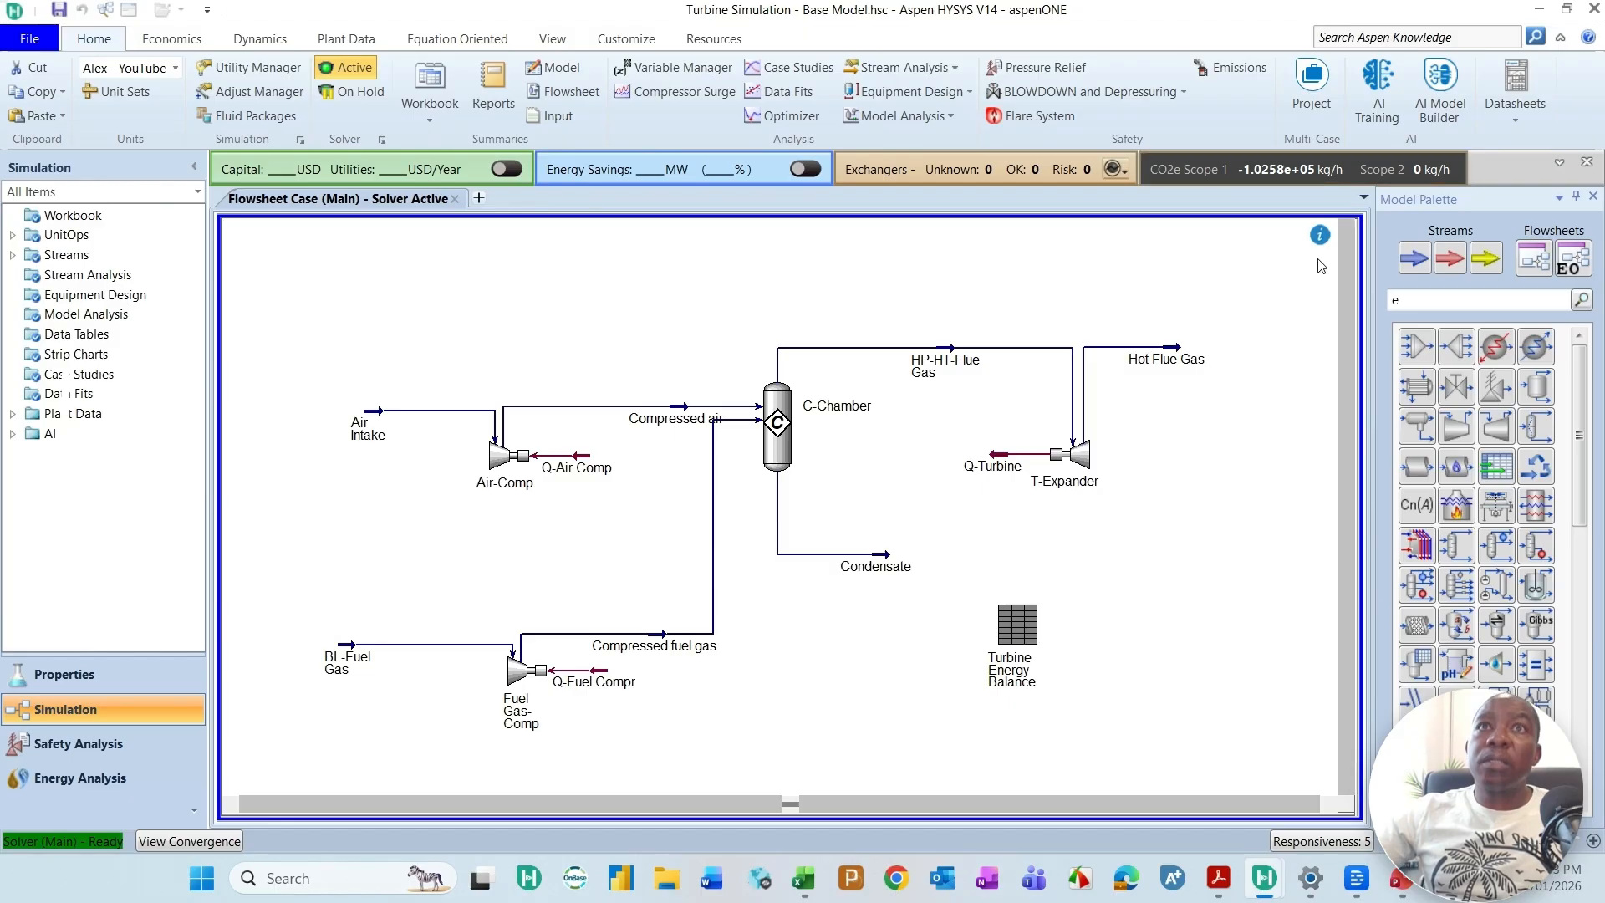
Step: Move the Hot Flue Gas and Air Intake streams outward on the flowsheet and shift the Turbine Energy Balance icon toward the condensate outlet
left_click_drag(1174, 347, 1247, 349)
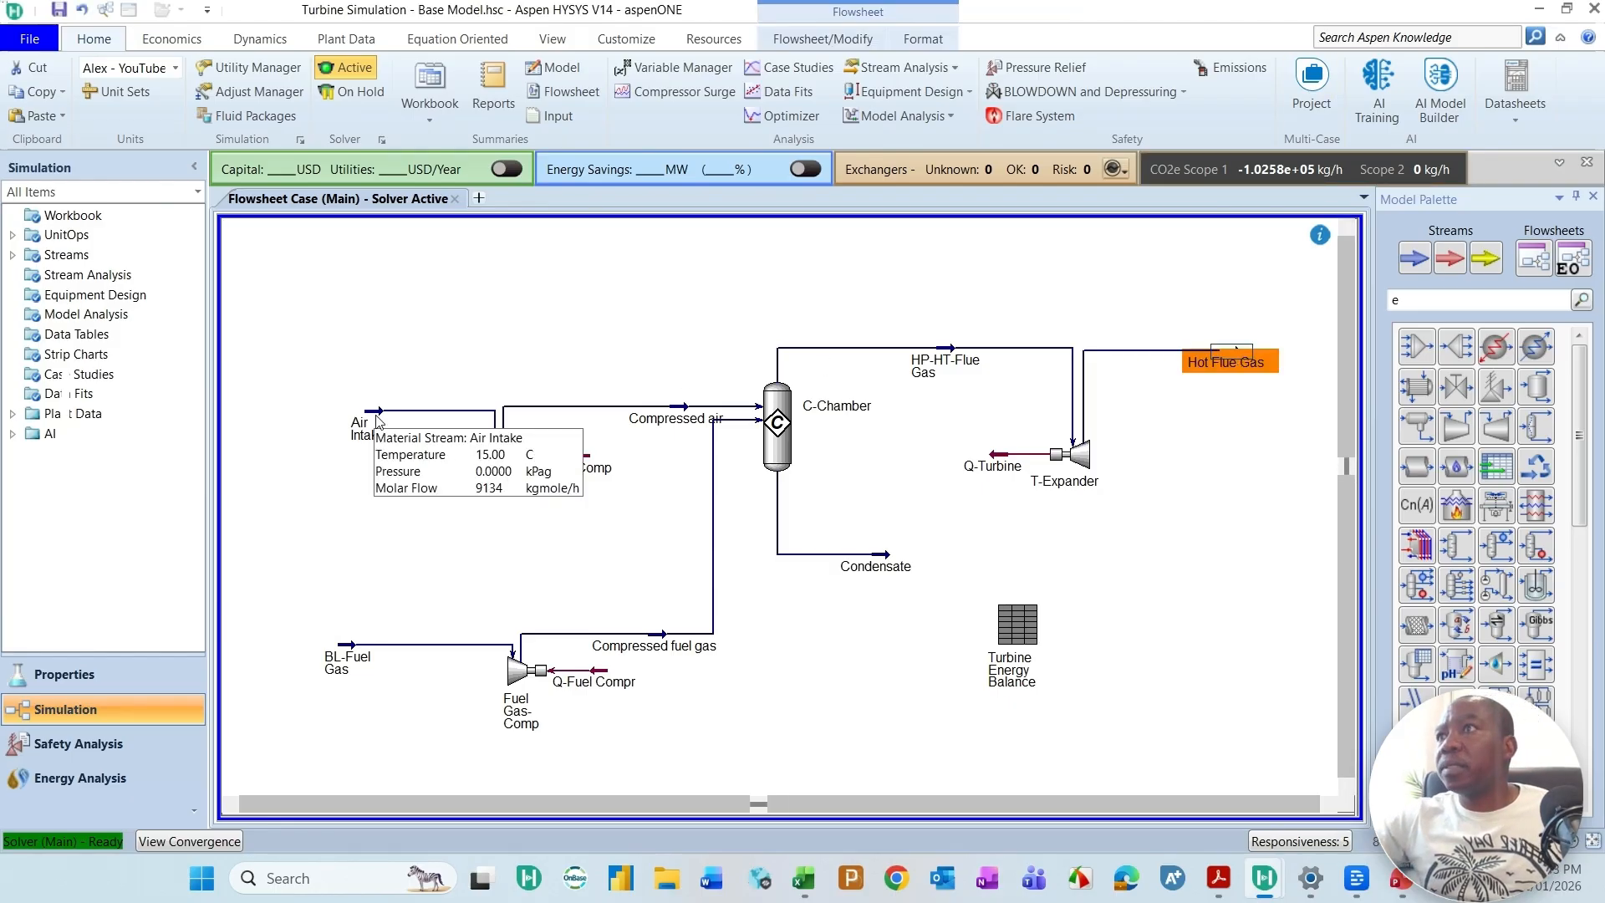
left_click_drag(376, 420, 363, 408)
left_click_drag(1028, 650, 989, 666)
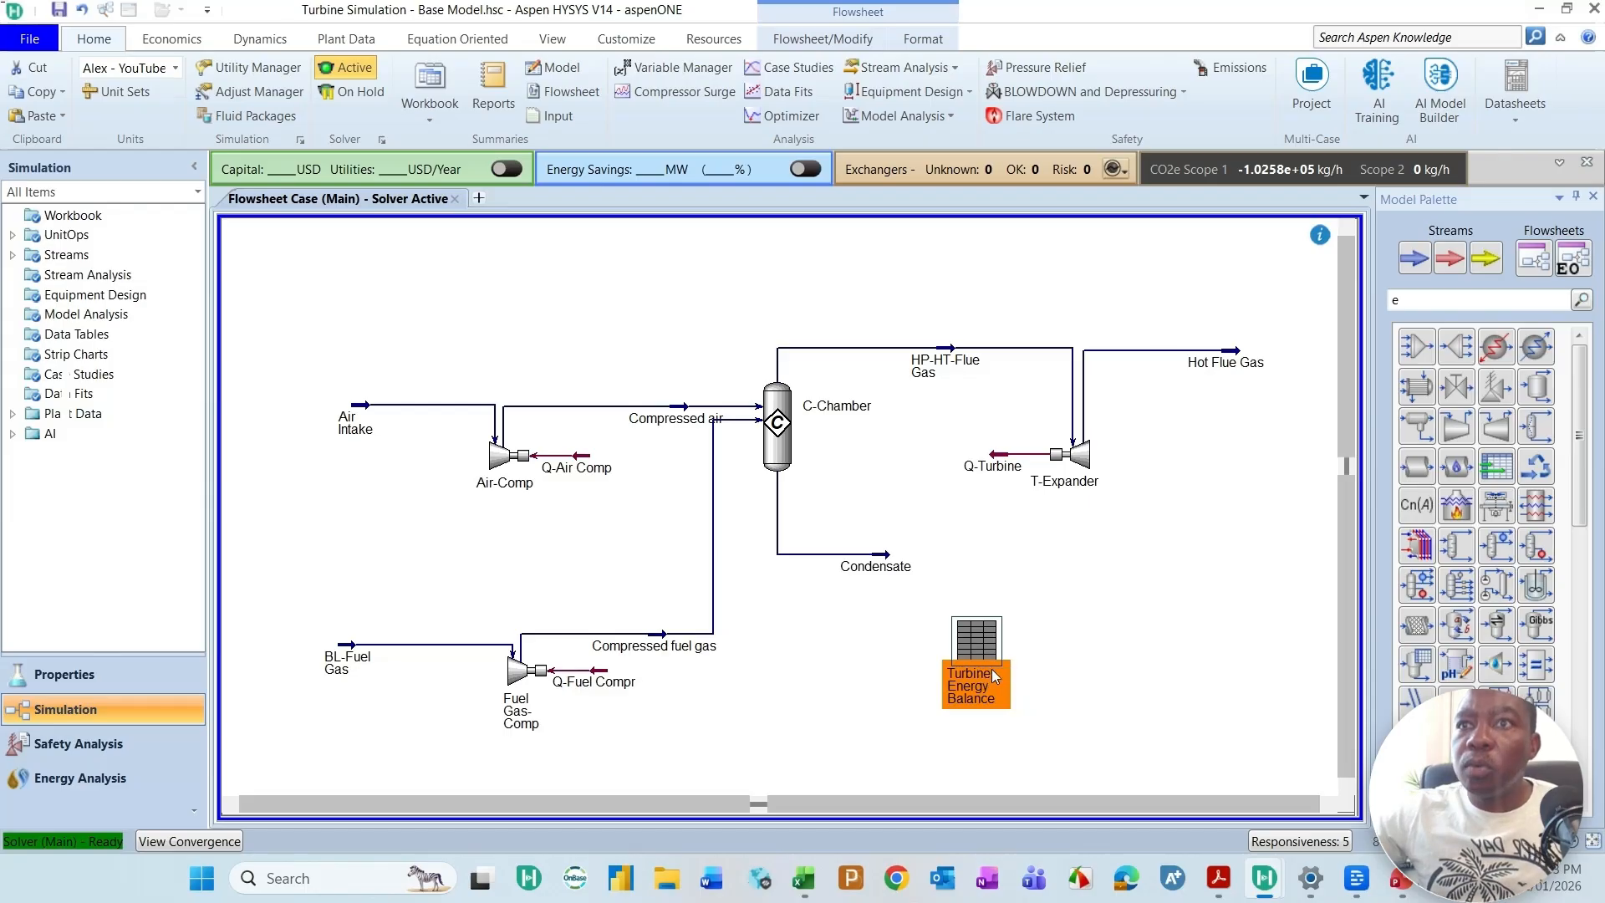
Step: Show a table for the Turbine Energy Balance spreadsheet on the flowsheet and place it beside the spreadsheet icon
right_click(979, 670)
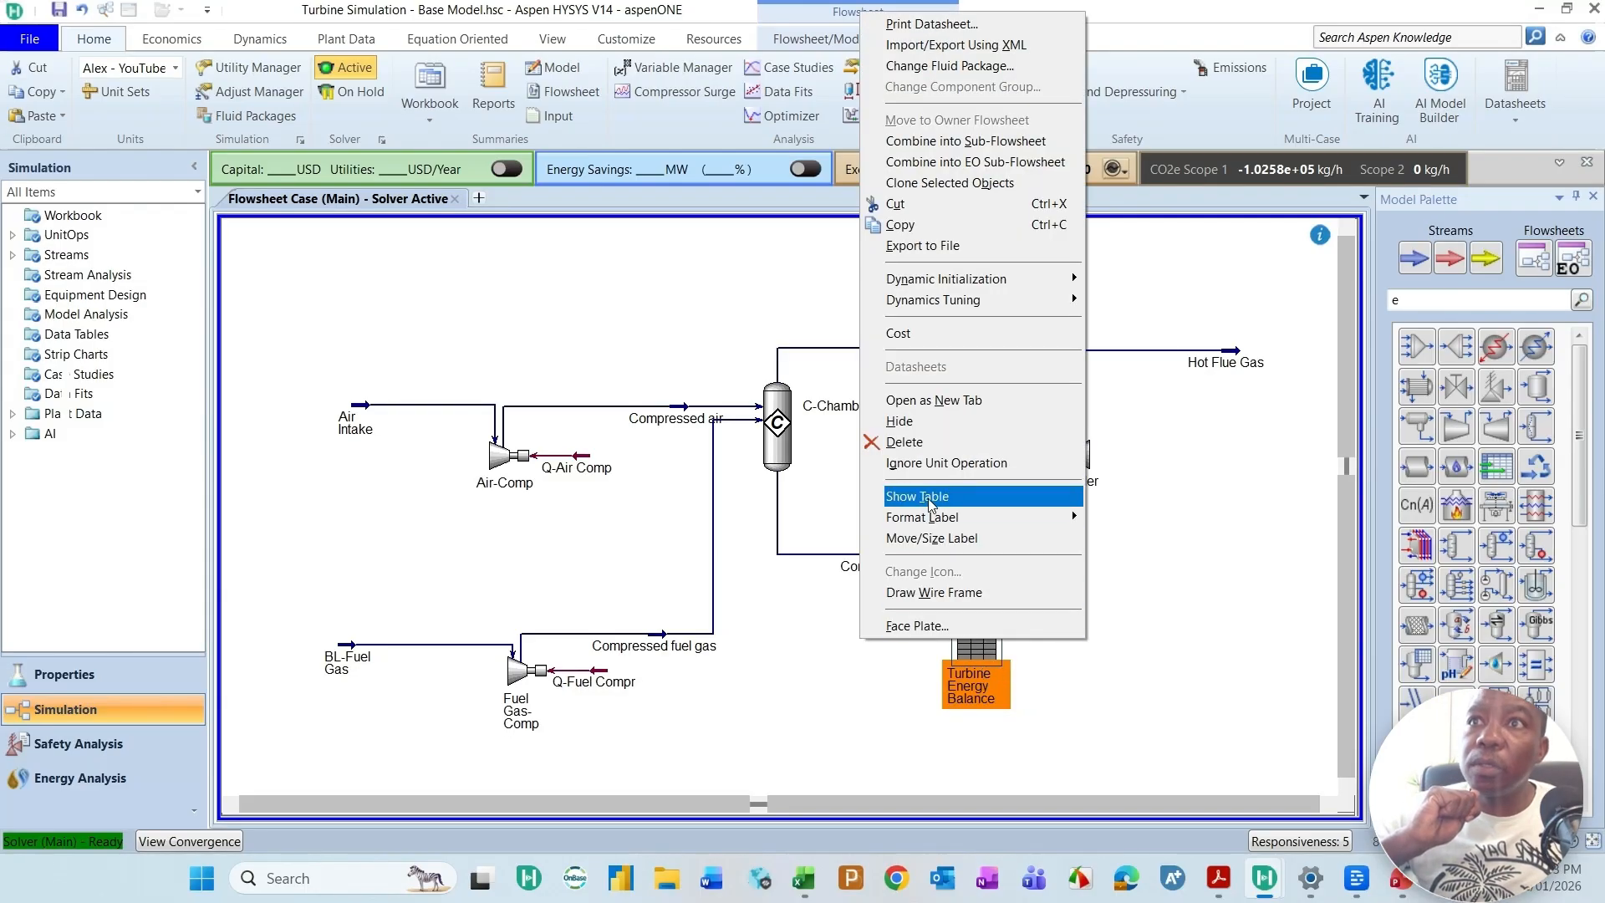
left_click(929, 498)
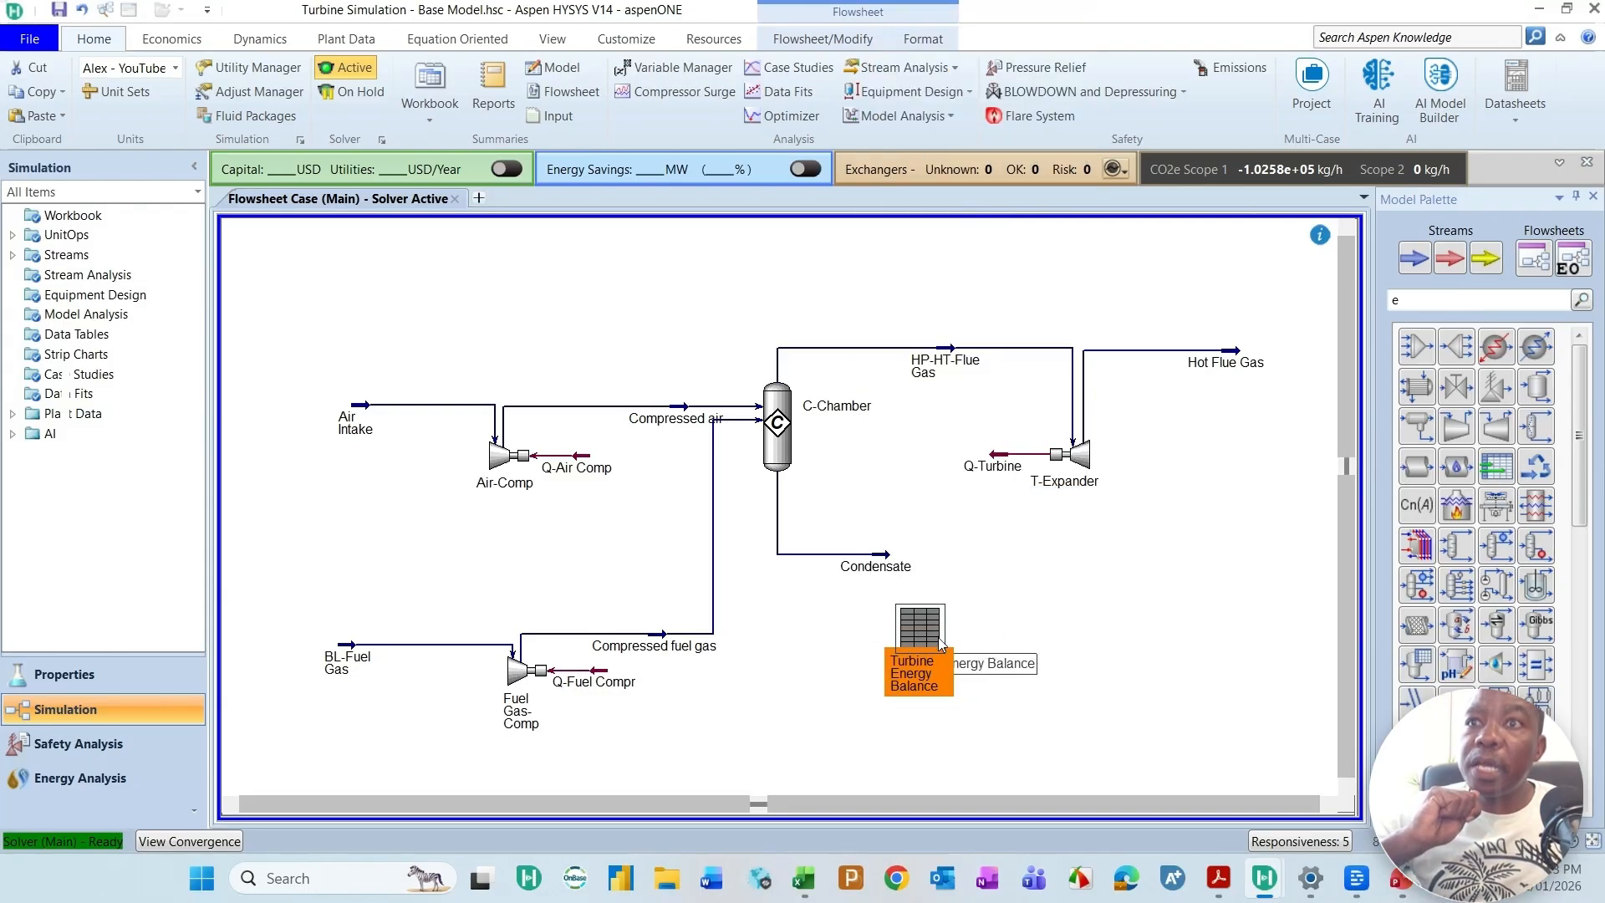
left_click_drag(1096, 638, 1146, 619)
Step: Add spreadsheet cells B1 through B8 as variables to the Turbine Energy Balance table
double_click(1104, 626)
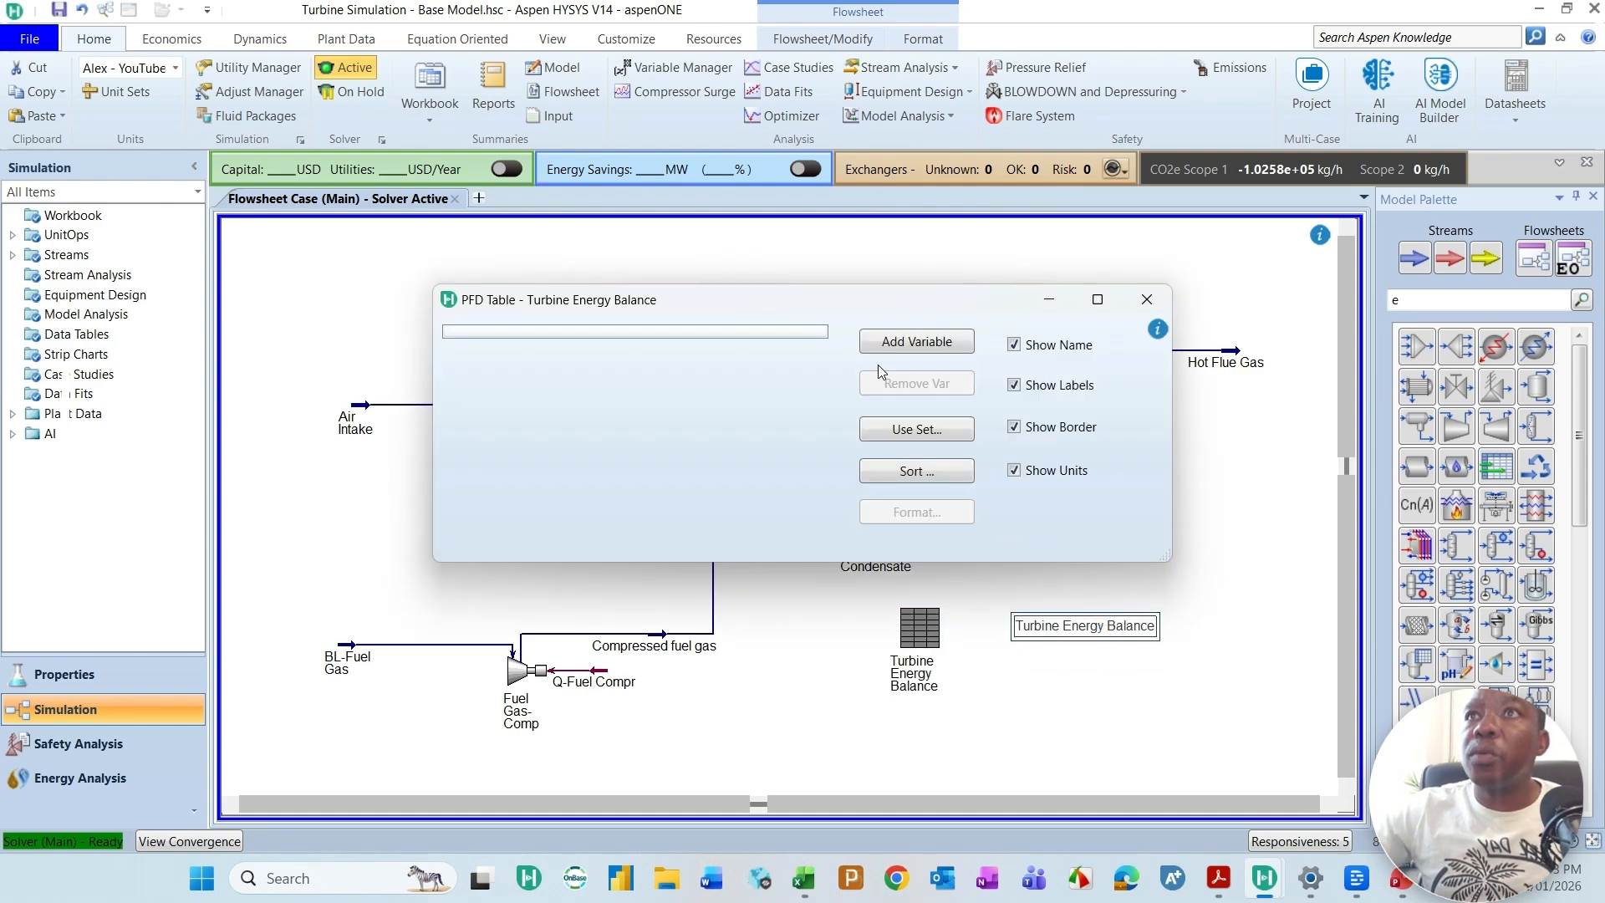
left_click(933, 344)
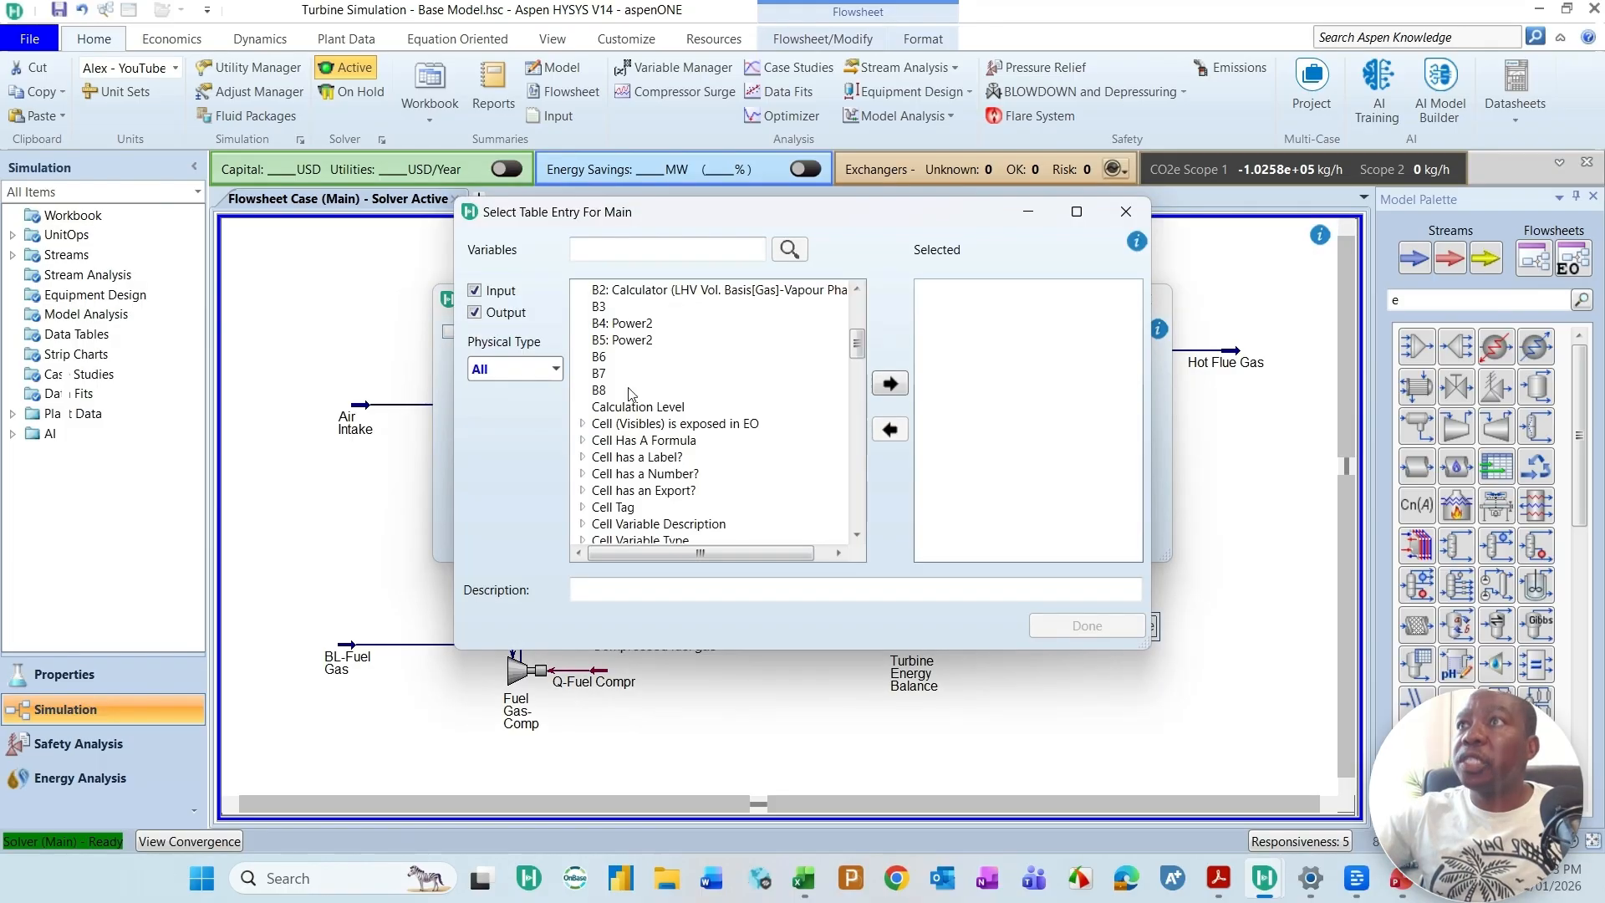
scroll(617, 351, "up", 1)
left_click(621, 326)
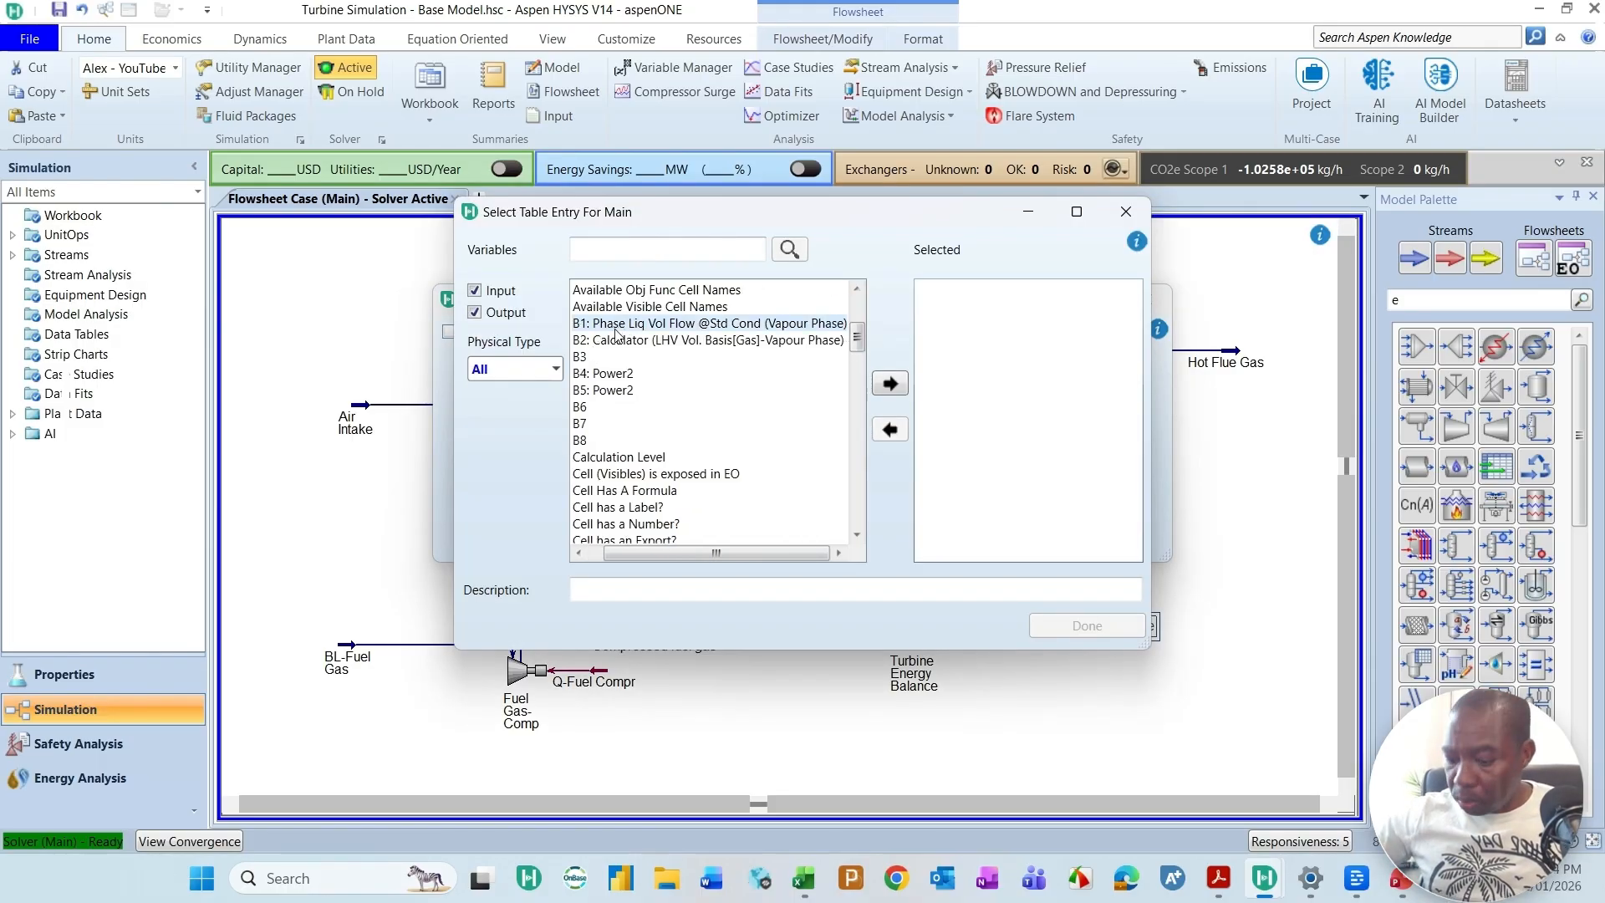
left_click(583, 441, "shift")
left_click(889, 385)
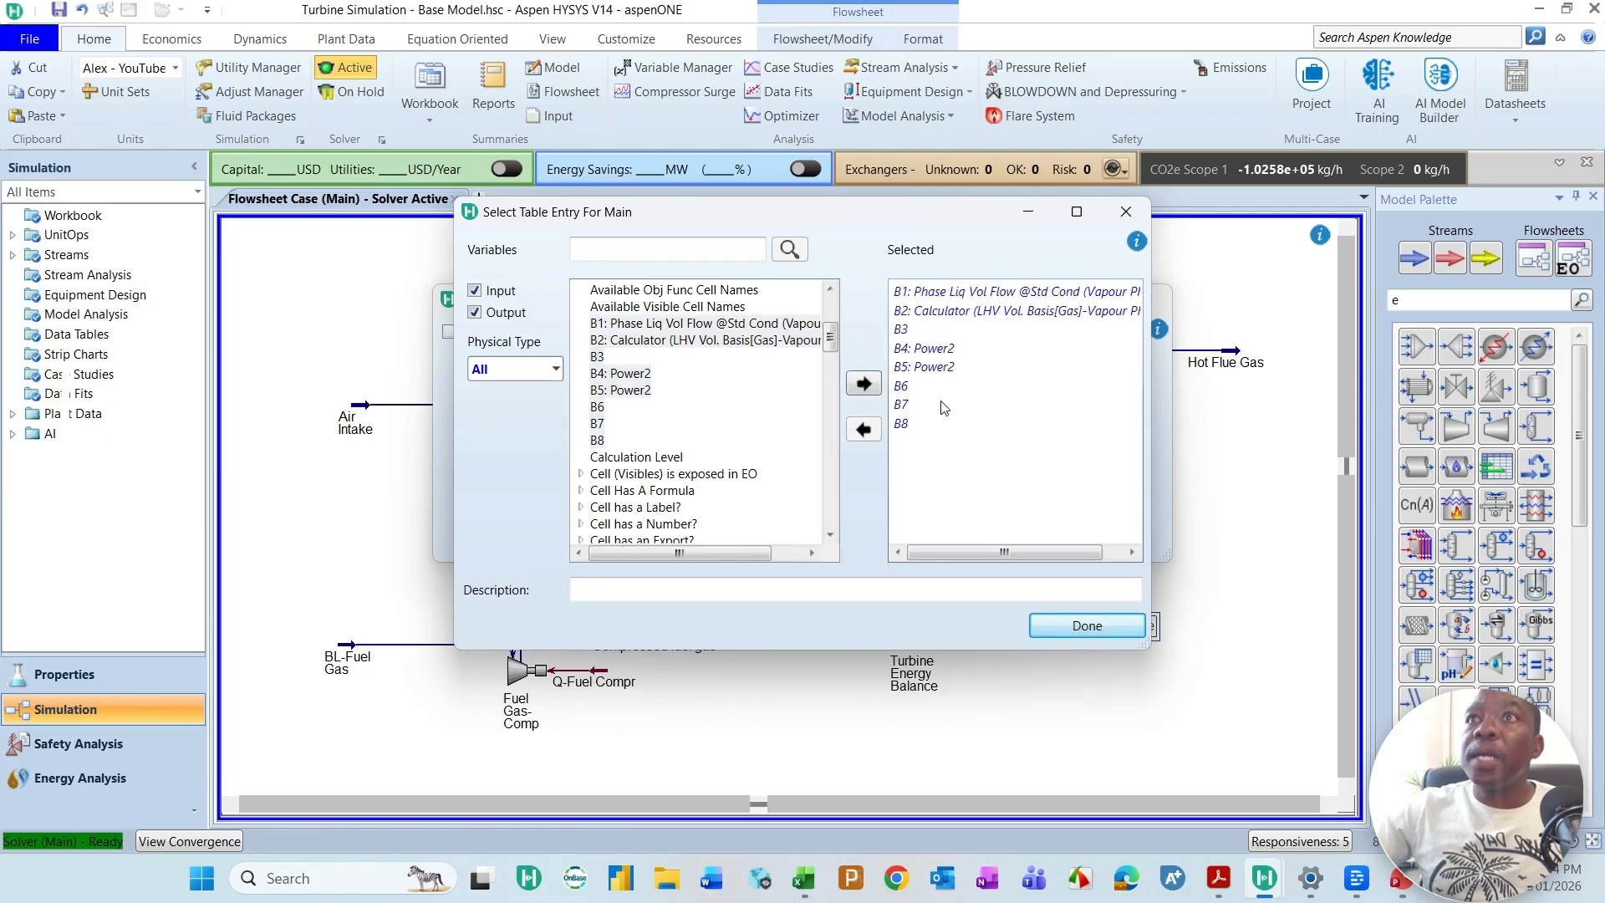
Step: Change the description of the selected B1 table entry to Fuel Gas Flow
left_click(956, 298)
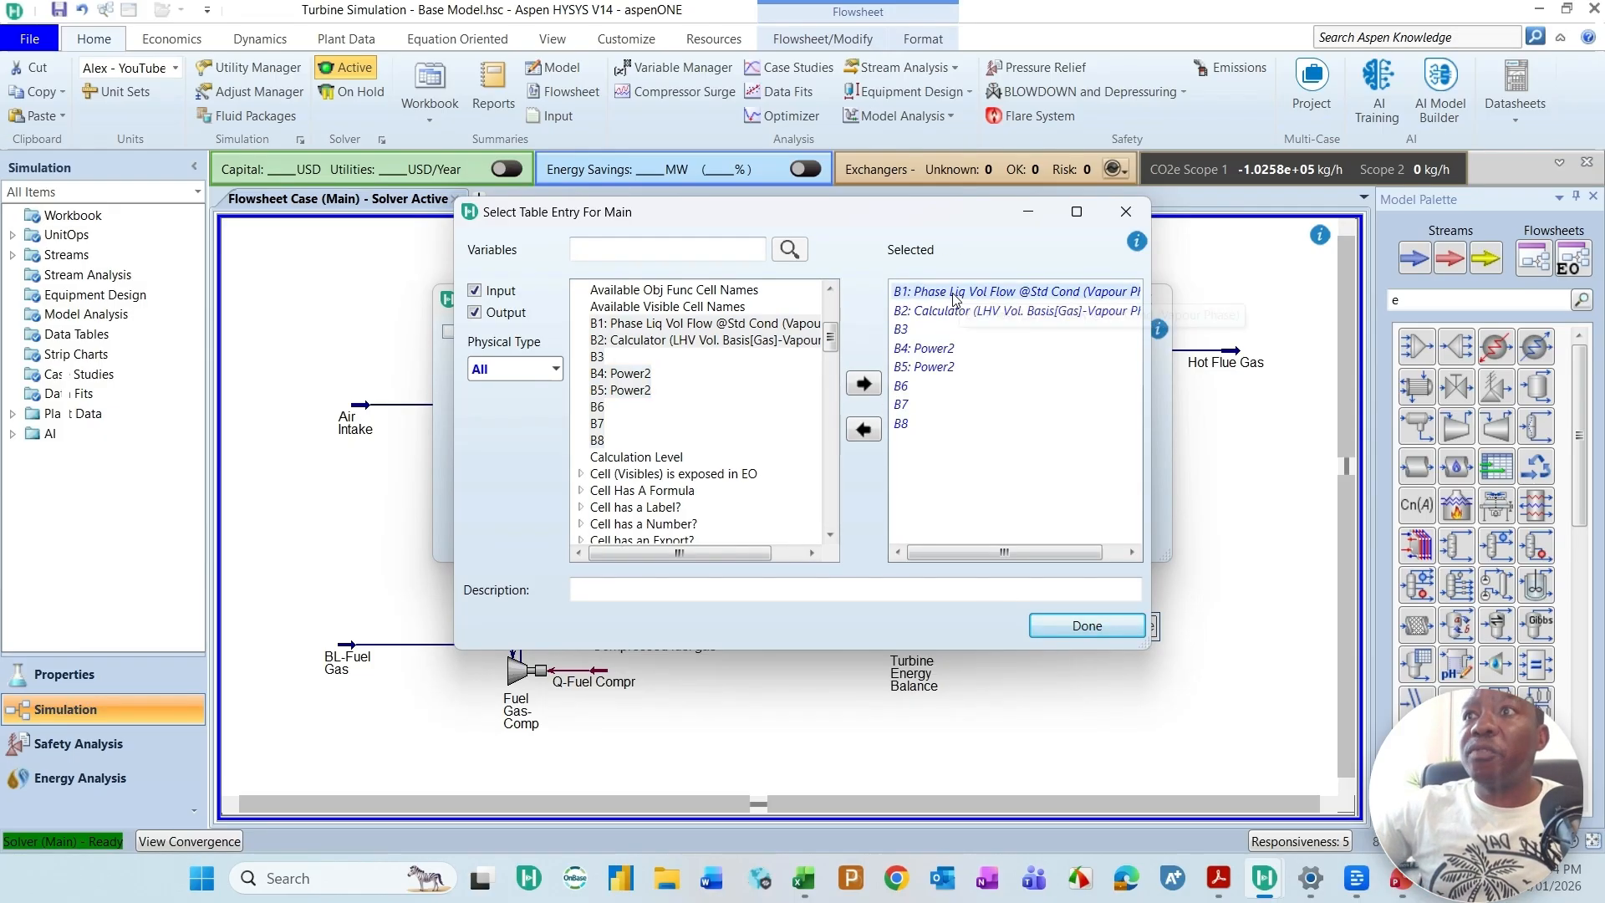
left_click(952, 593)
key("Delete")
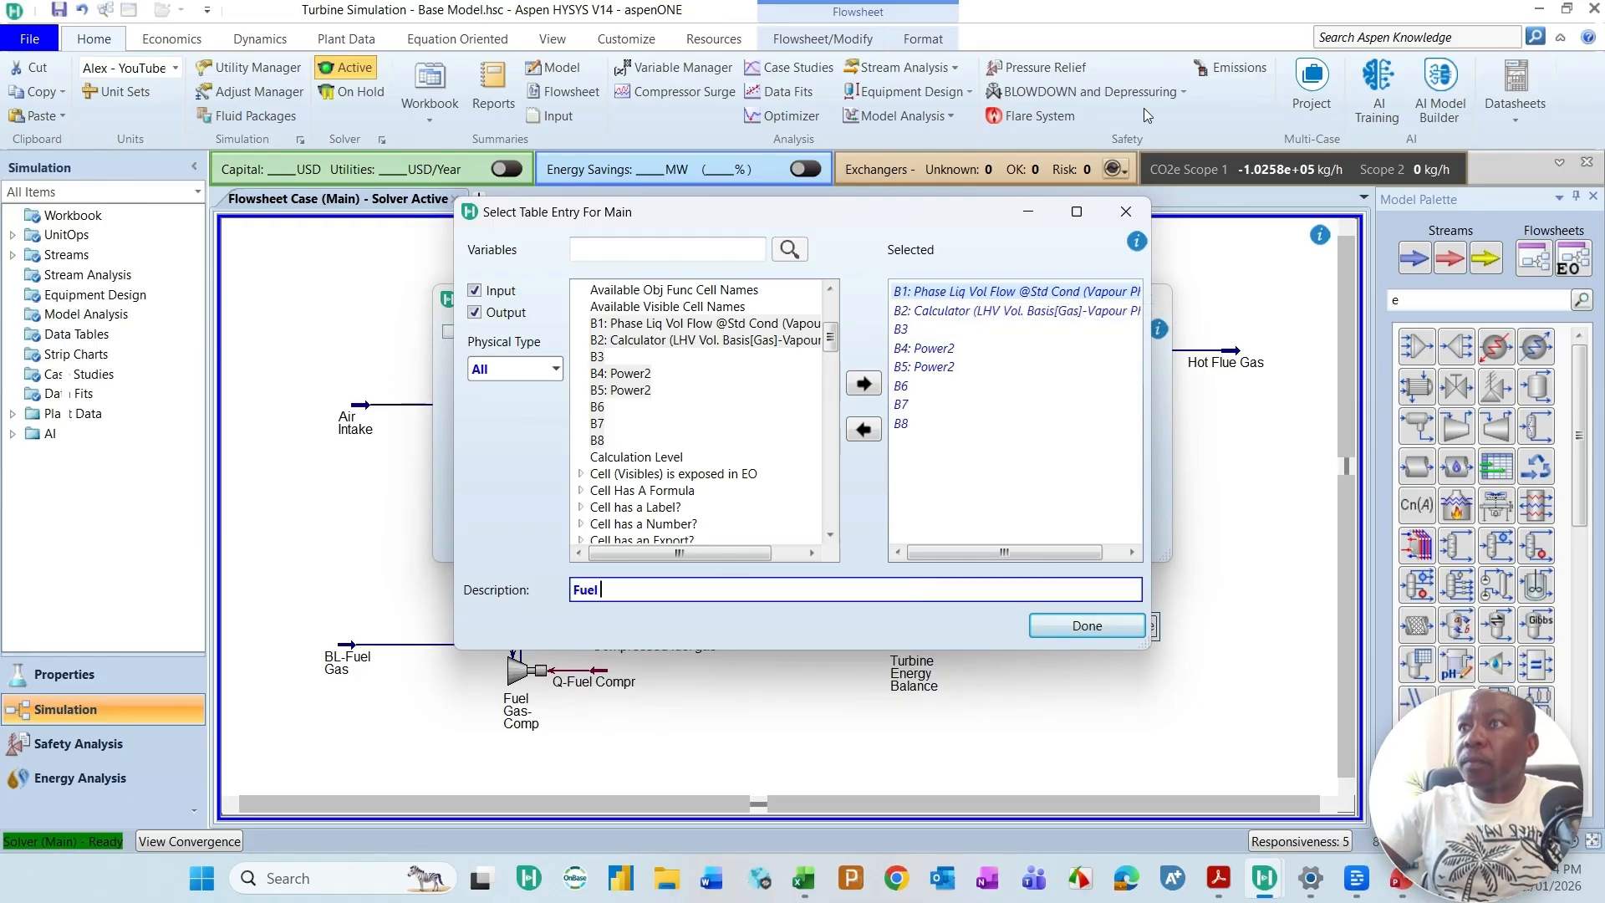
type("Fuel Gas Flow")
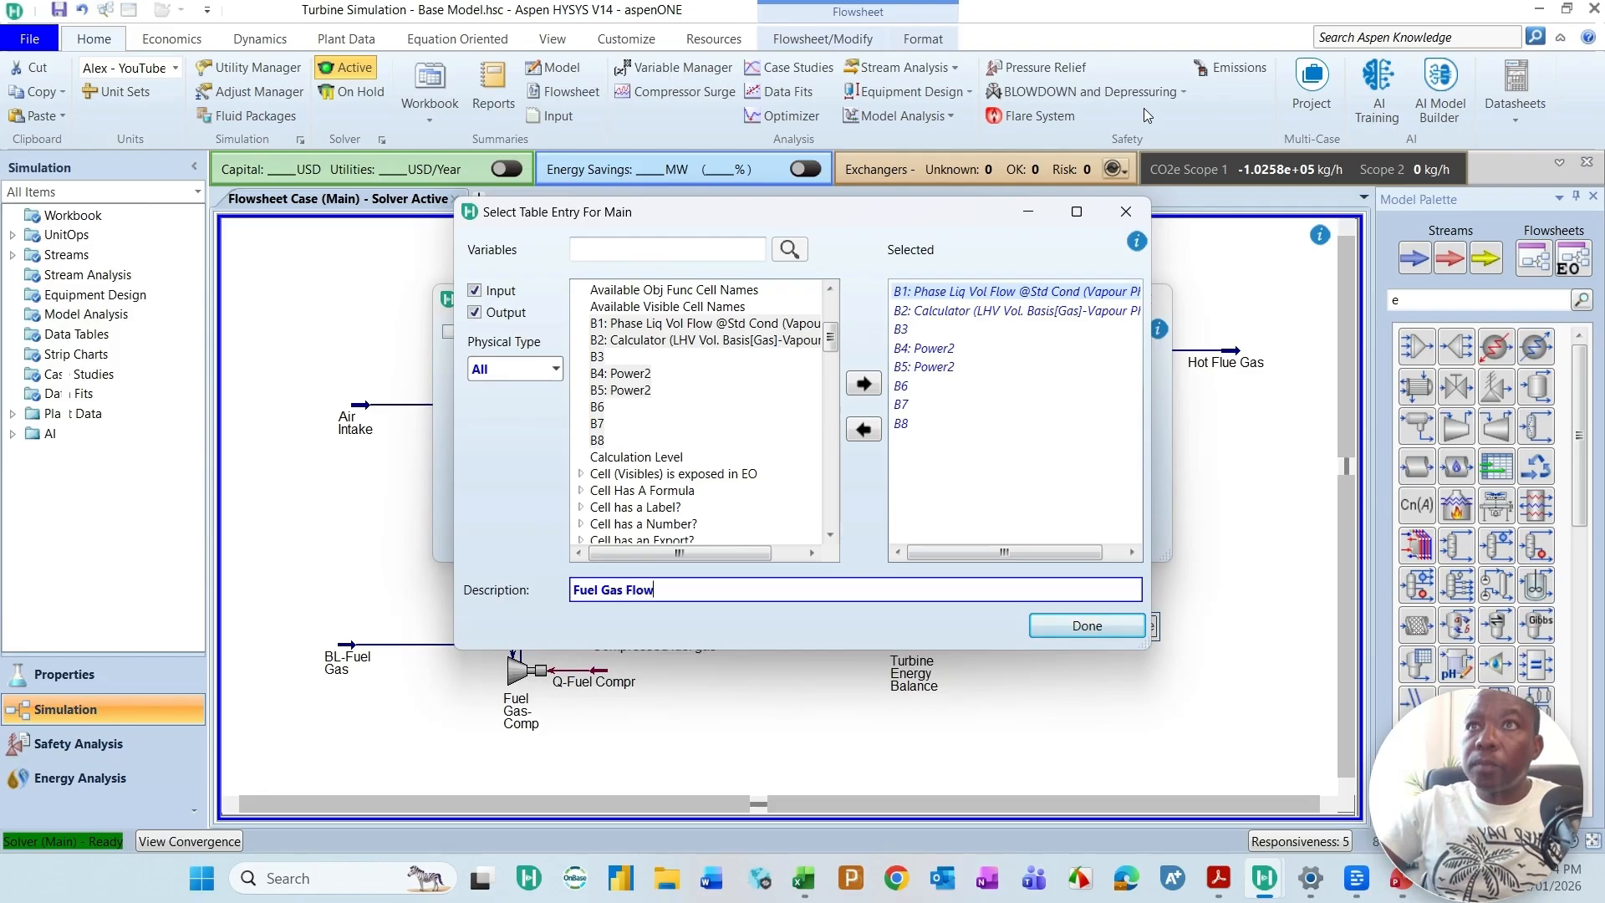
Step: Change the description of the selected B2 table entry to Fuel Gas LHV
left_click(952, 310)
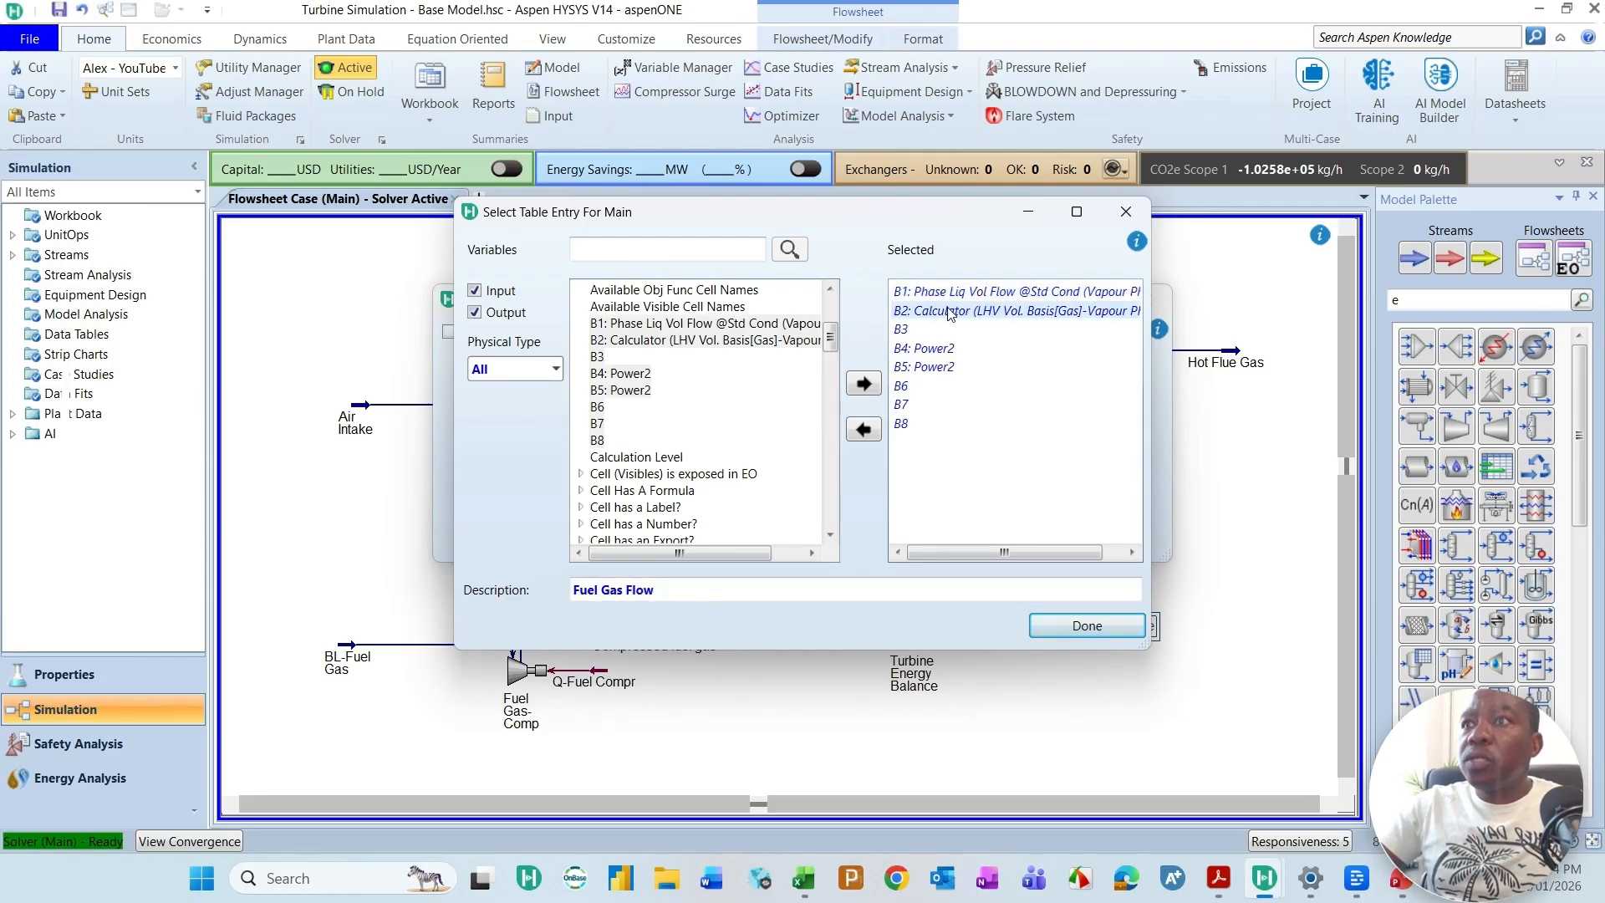
left_click(682, 590)
key("BackSpace")
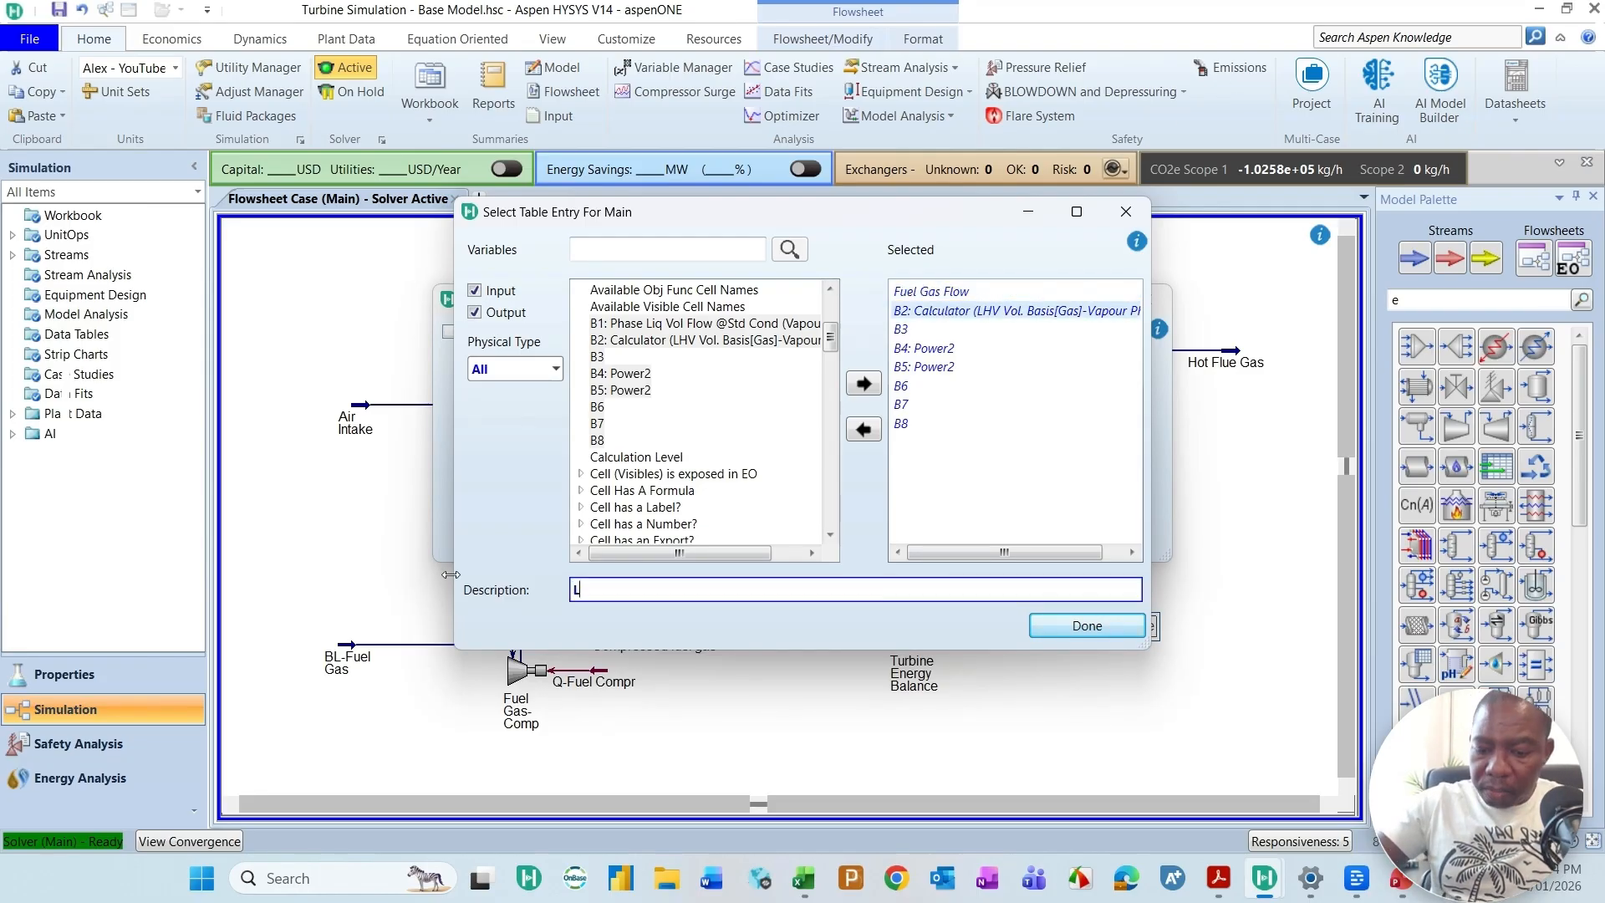
type("Fuel Gas LHV")
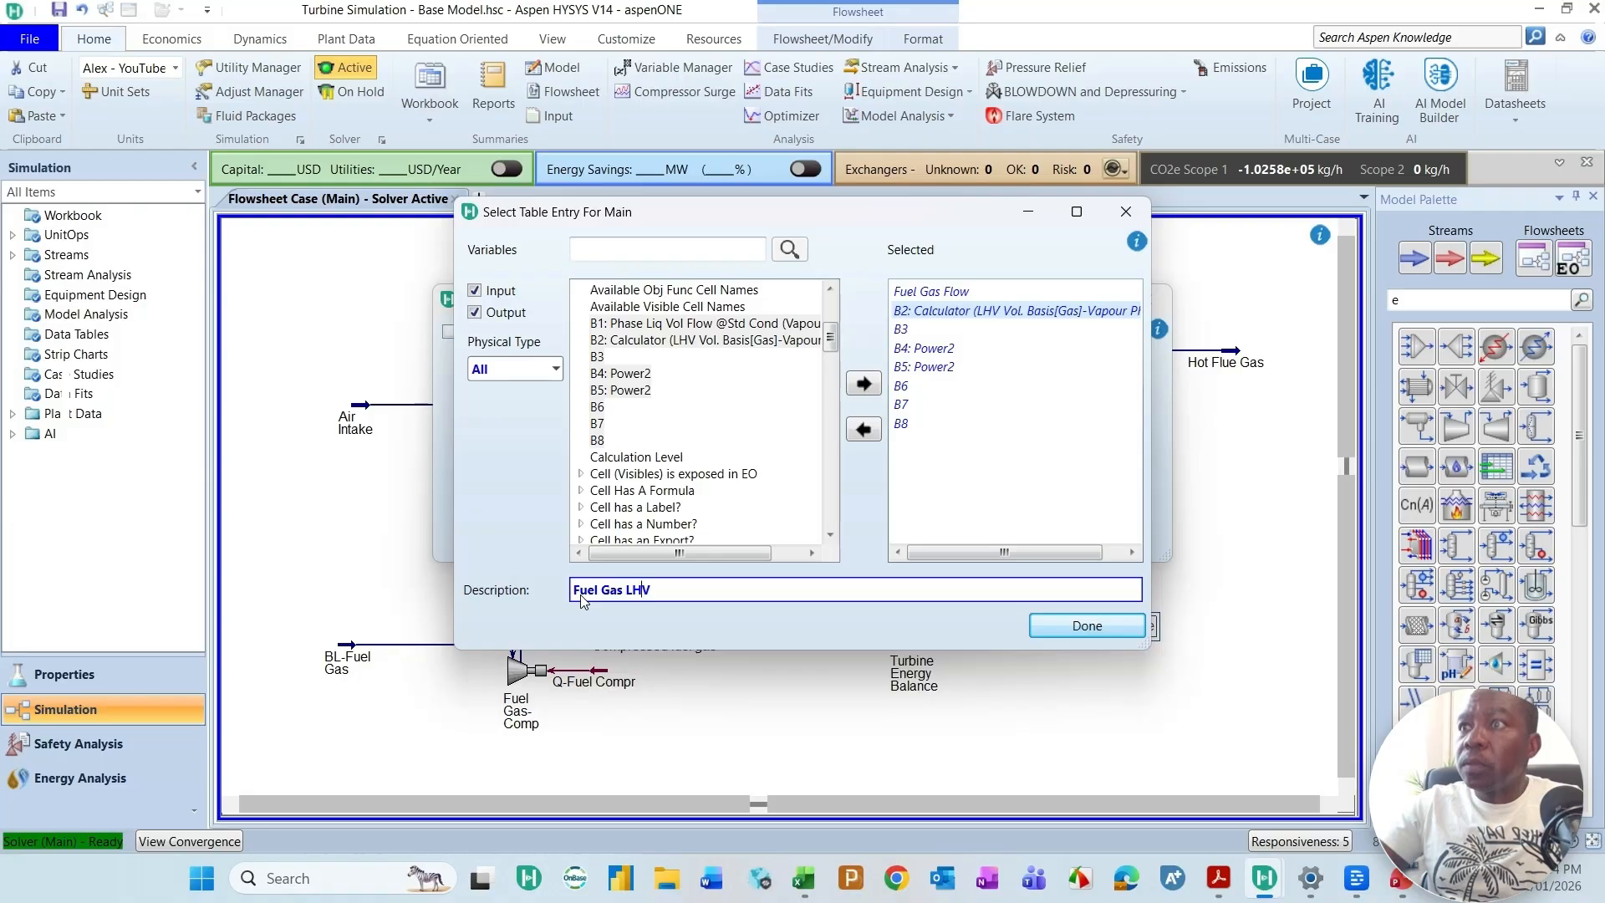
key("Return")
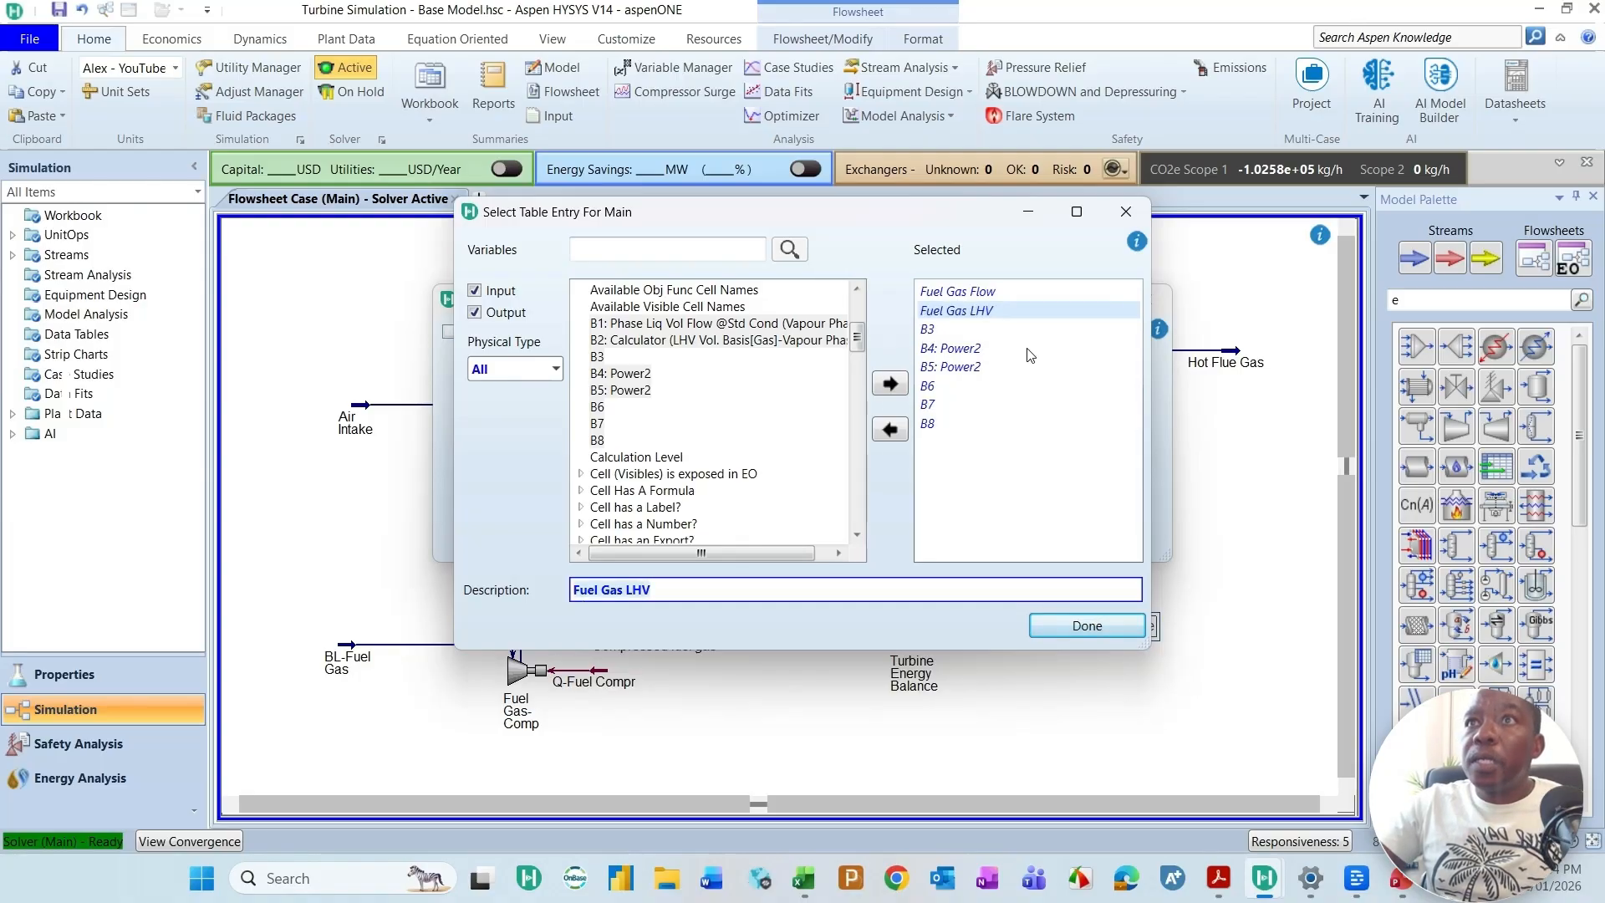
Step: Change the description of the selected B3 table entry to Energy Flow (TJ/day)
left_click(927, 330)
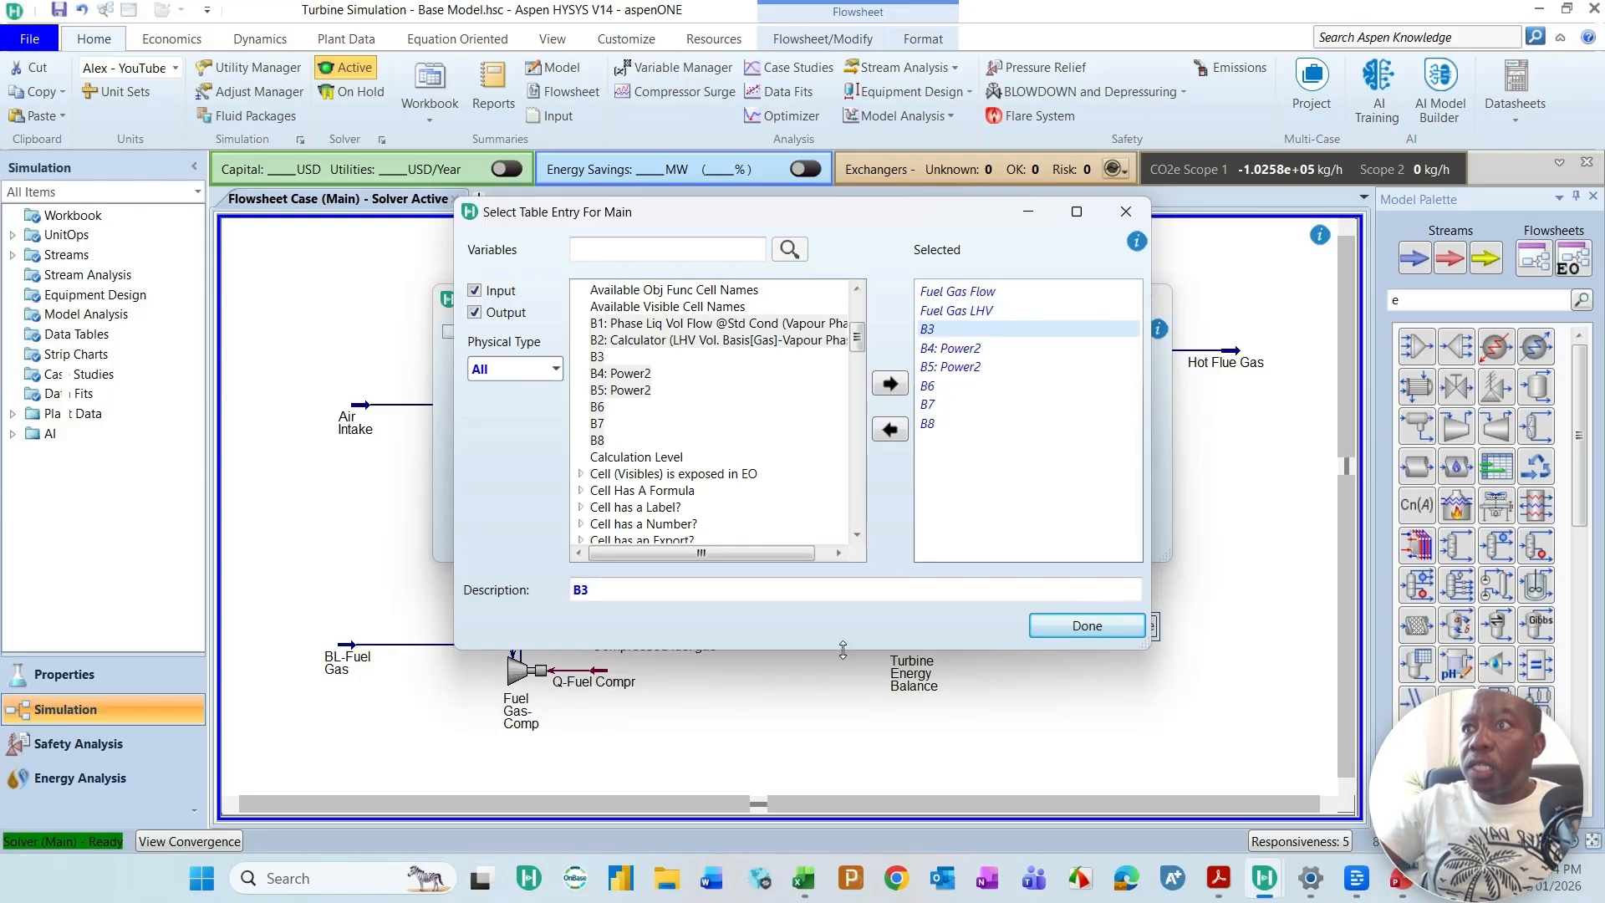
double_click(693, 589)
key("BackSpace")
type("Energy Flow")
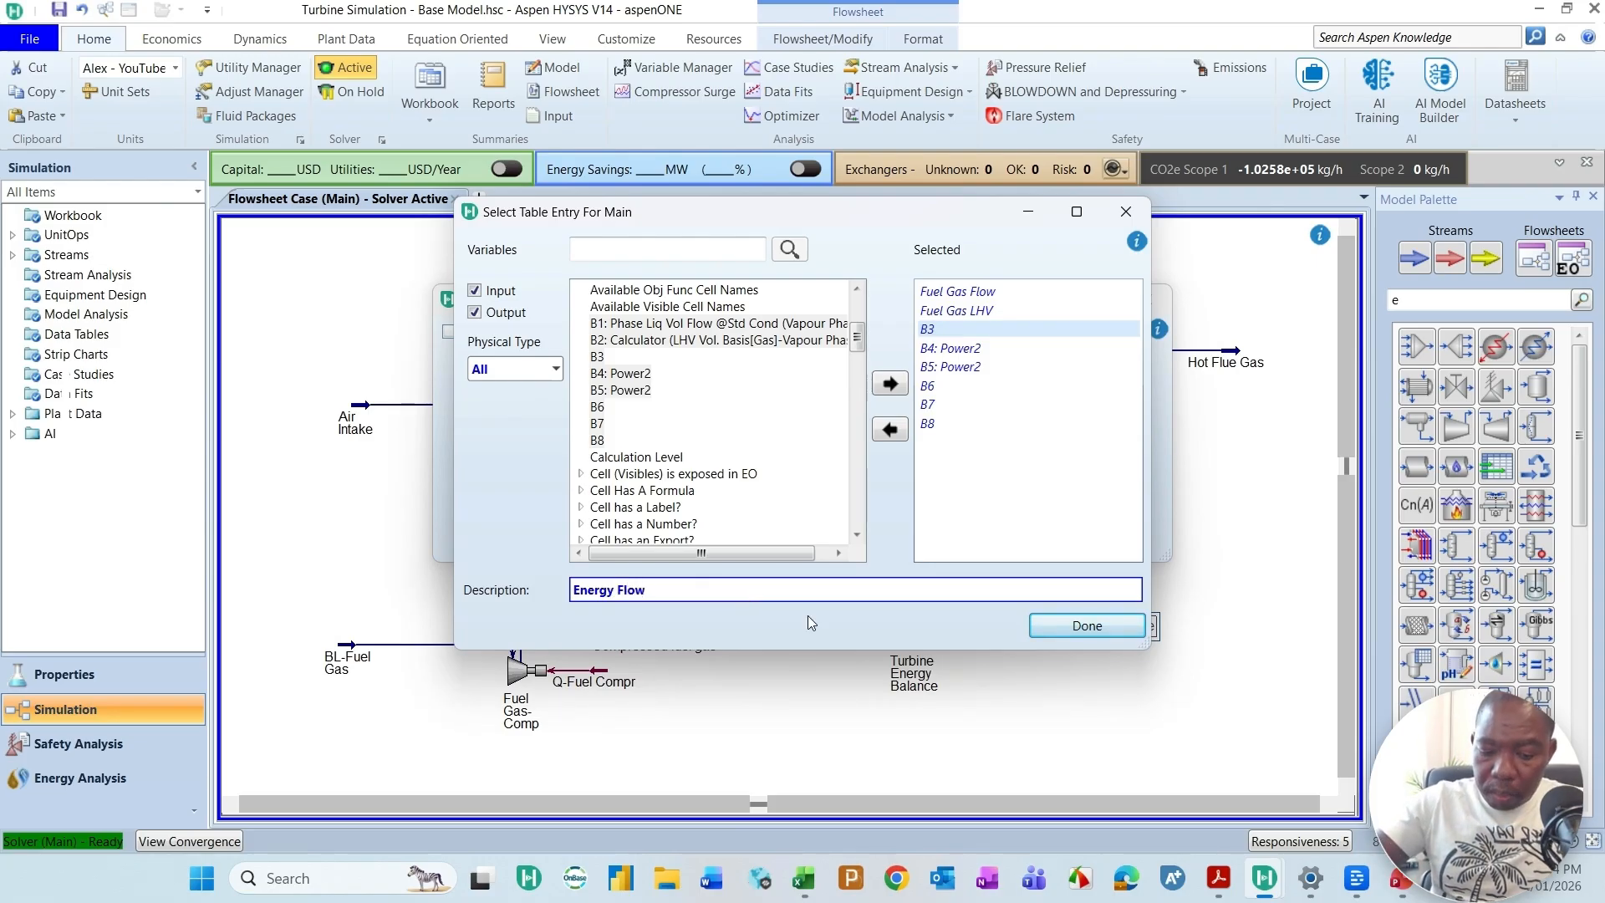
type(" (TJ")
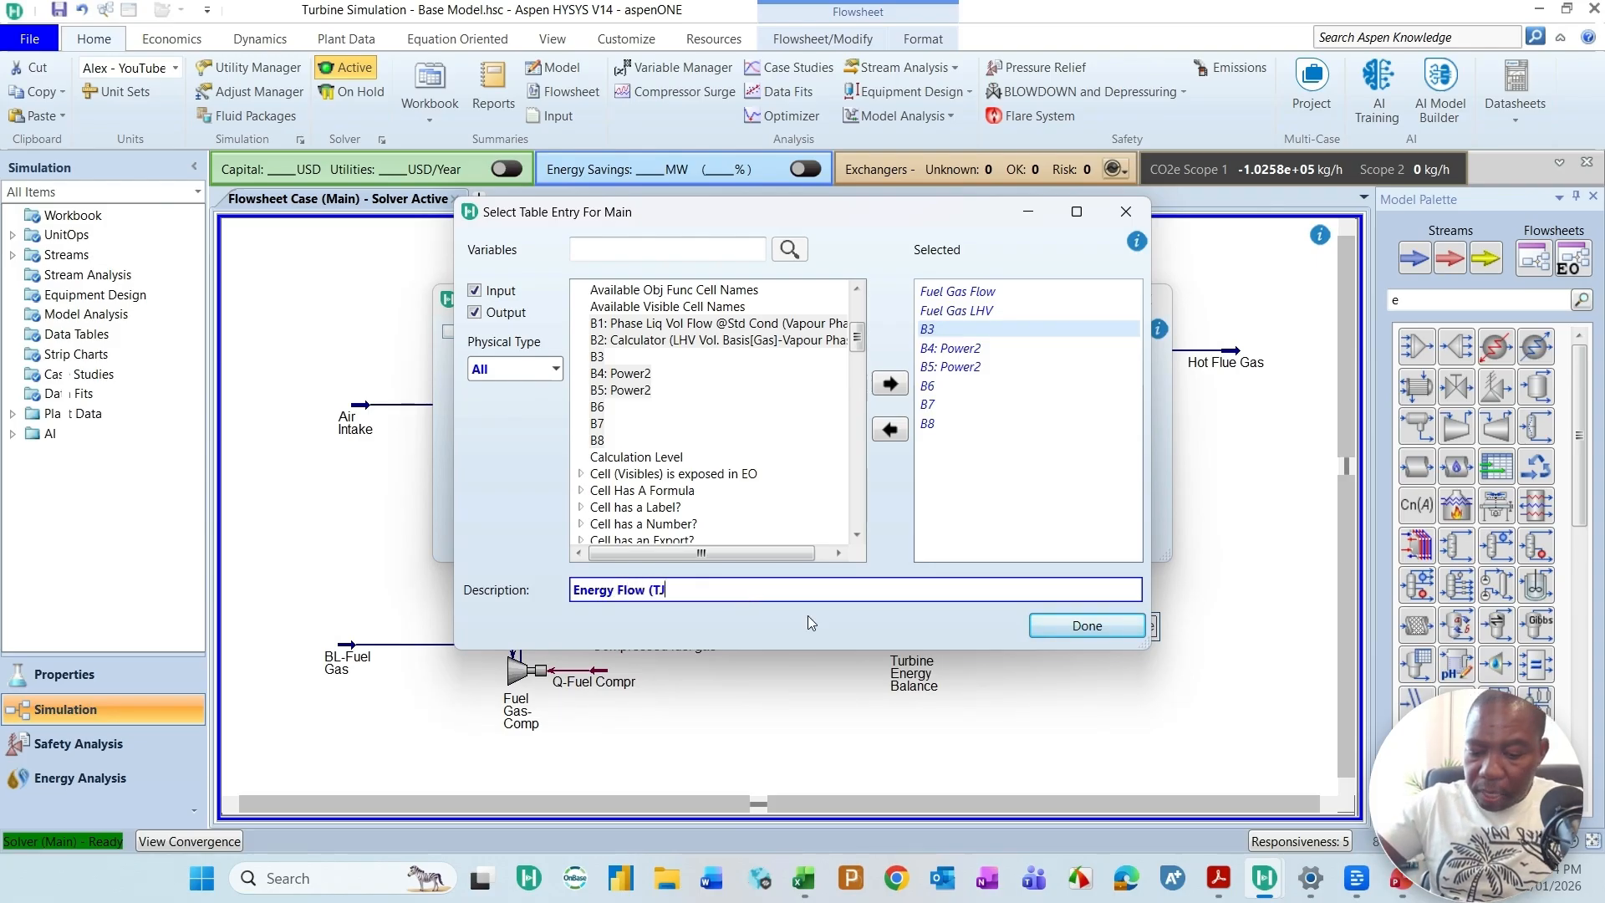
type("/day)")
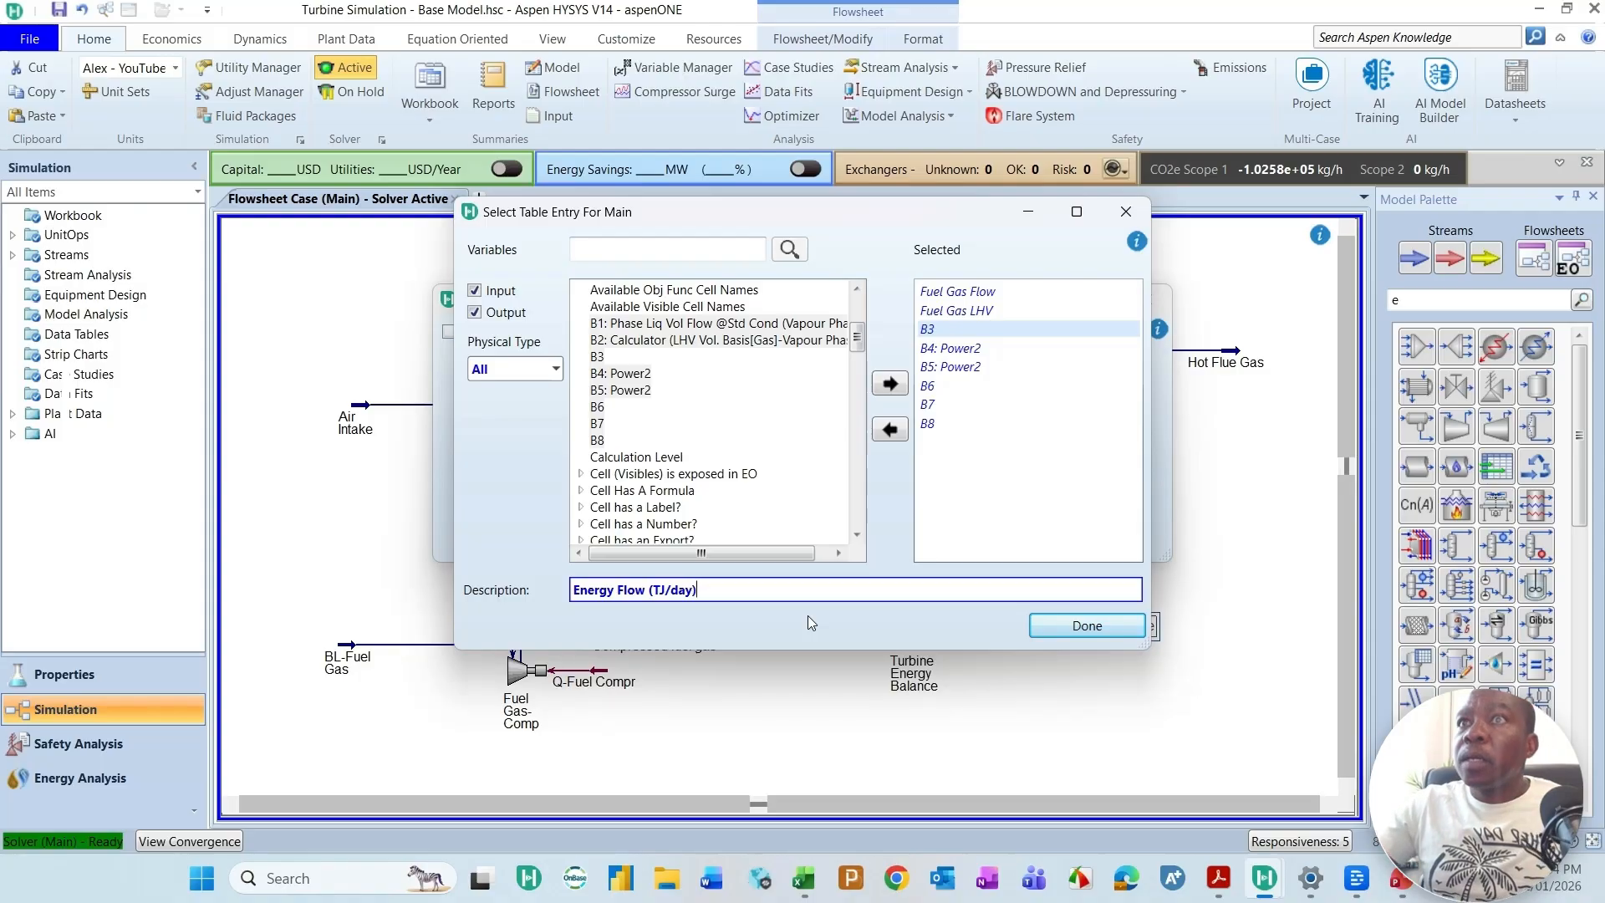
Step: Describe the B4 table entry as Turbine Raw Power, finish the variable selection and close the table's settings
left_click(947, 350)
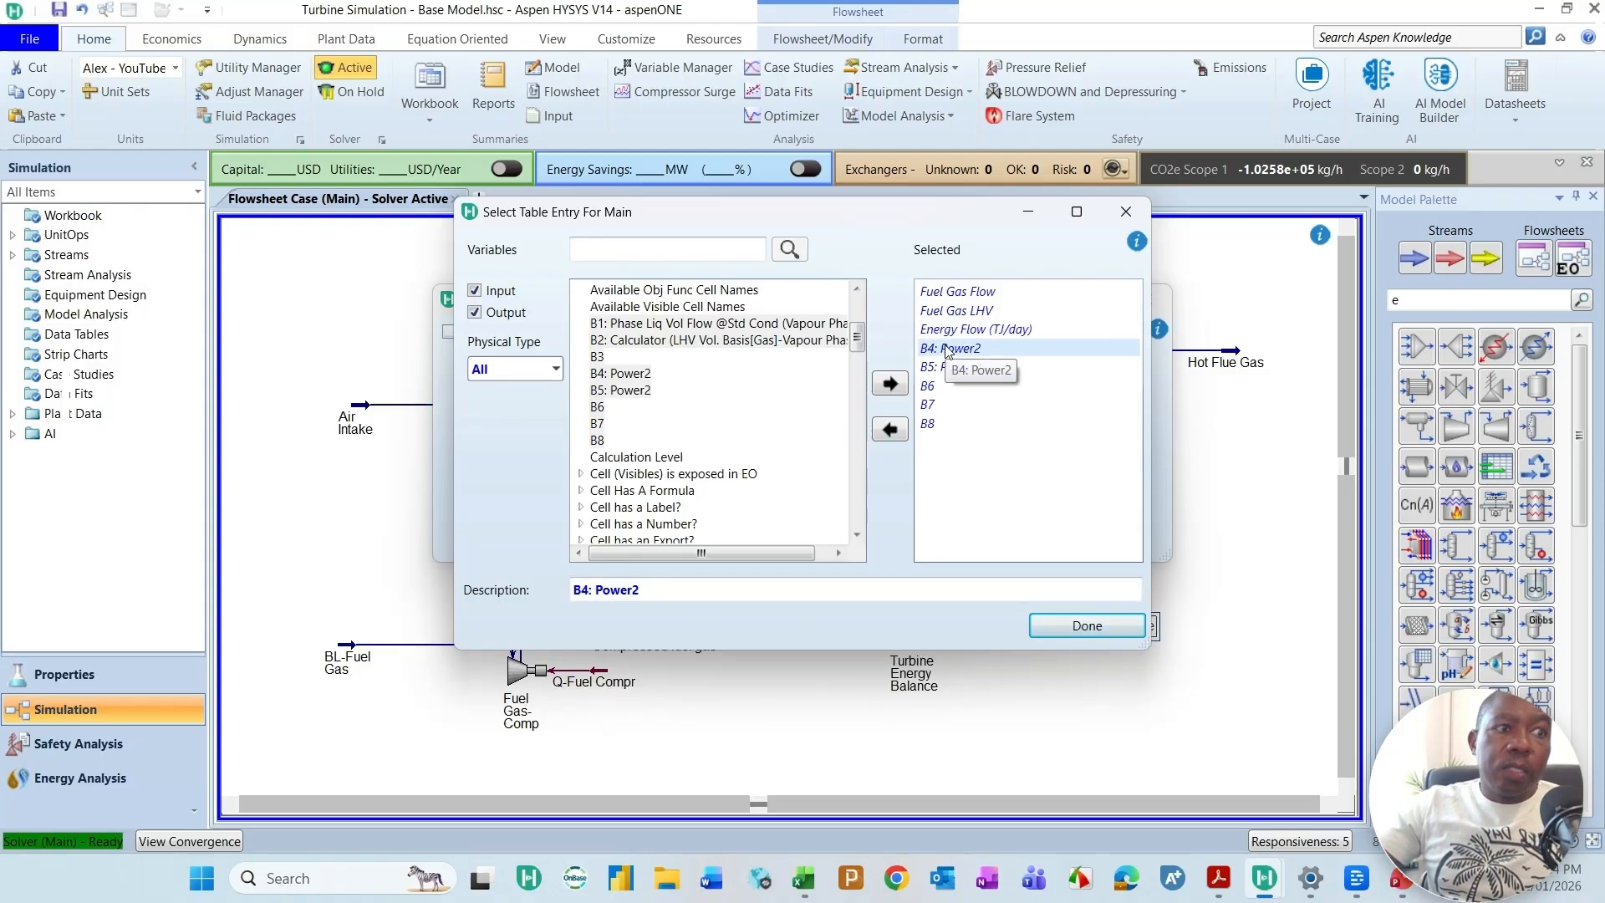
left_click(671, 598)
key("BackSpace")
type("Turbine Raw P")
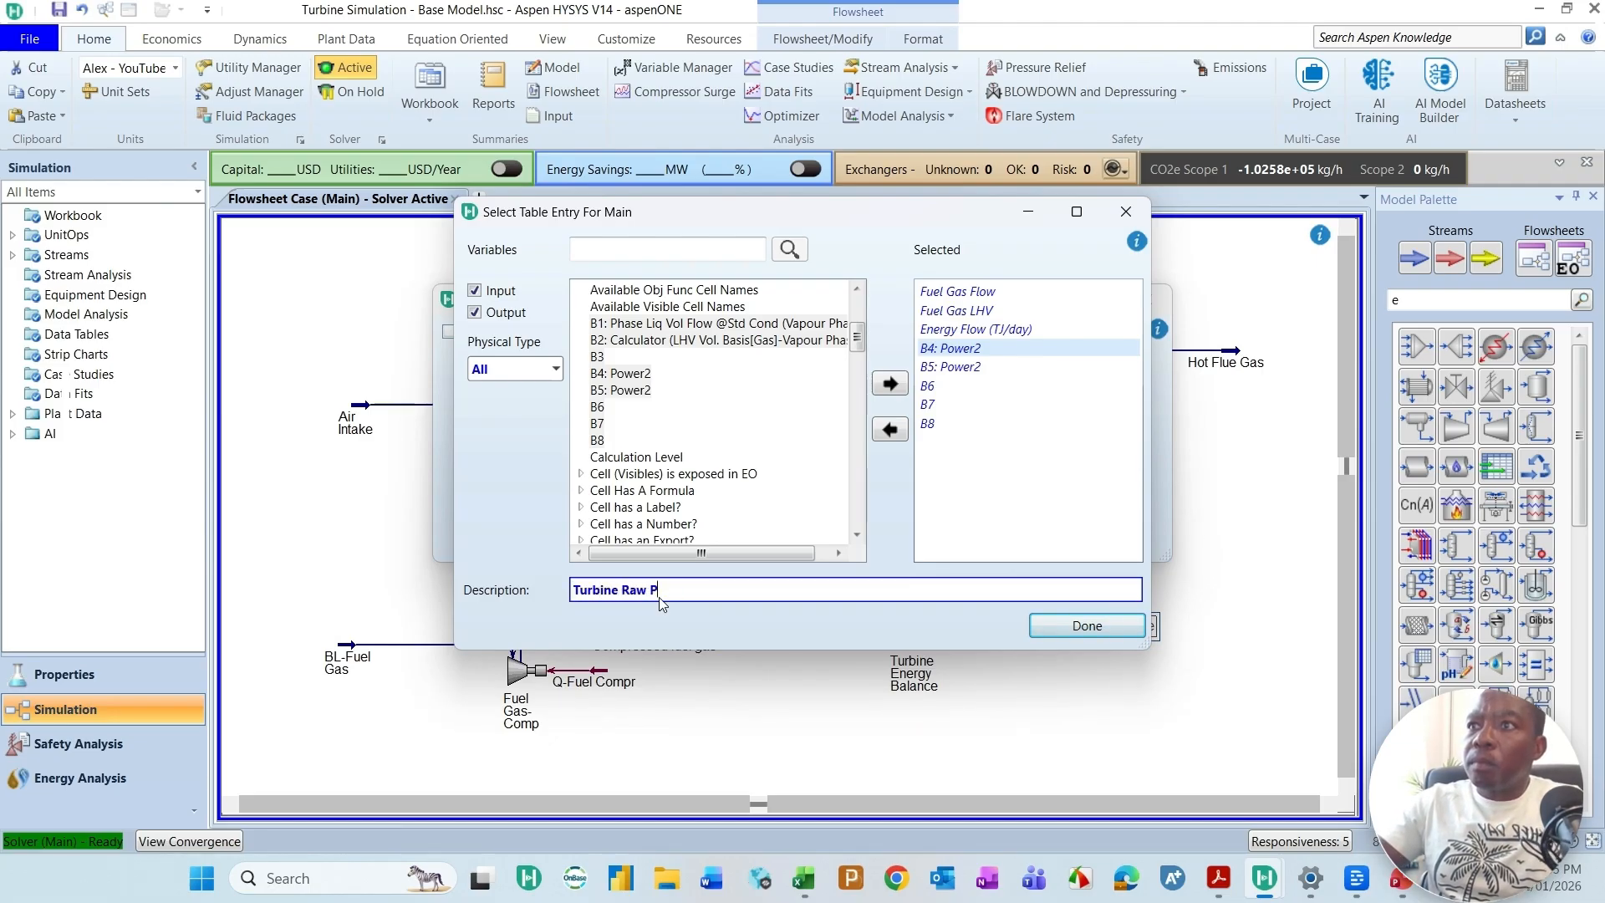
type("ower")
left_click(1106, 627)
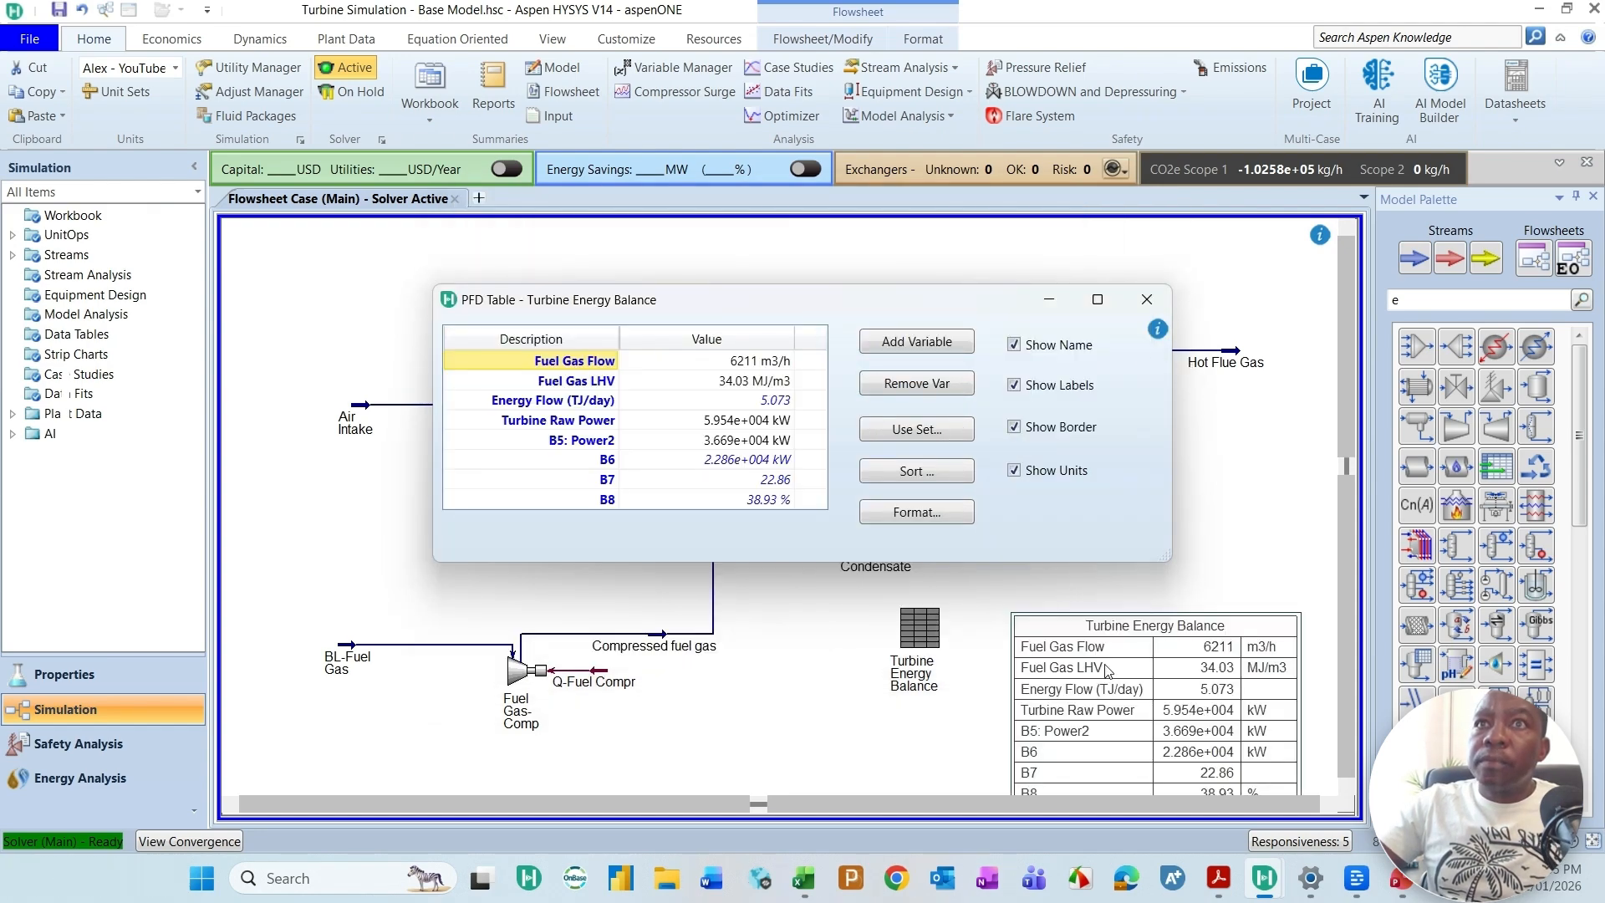
left_click(1147, 299)
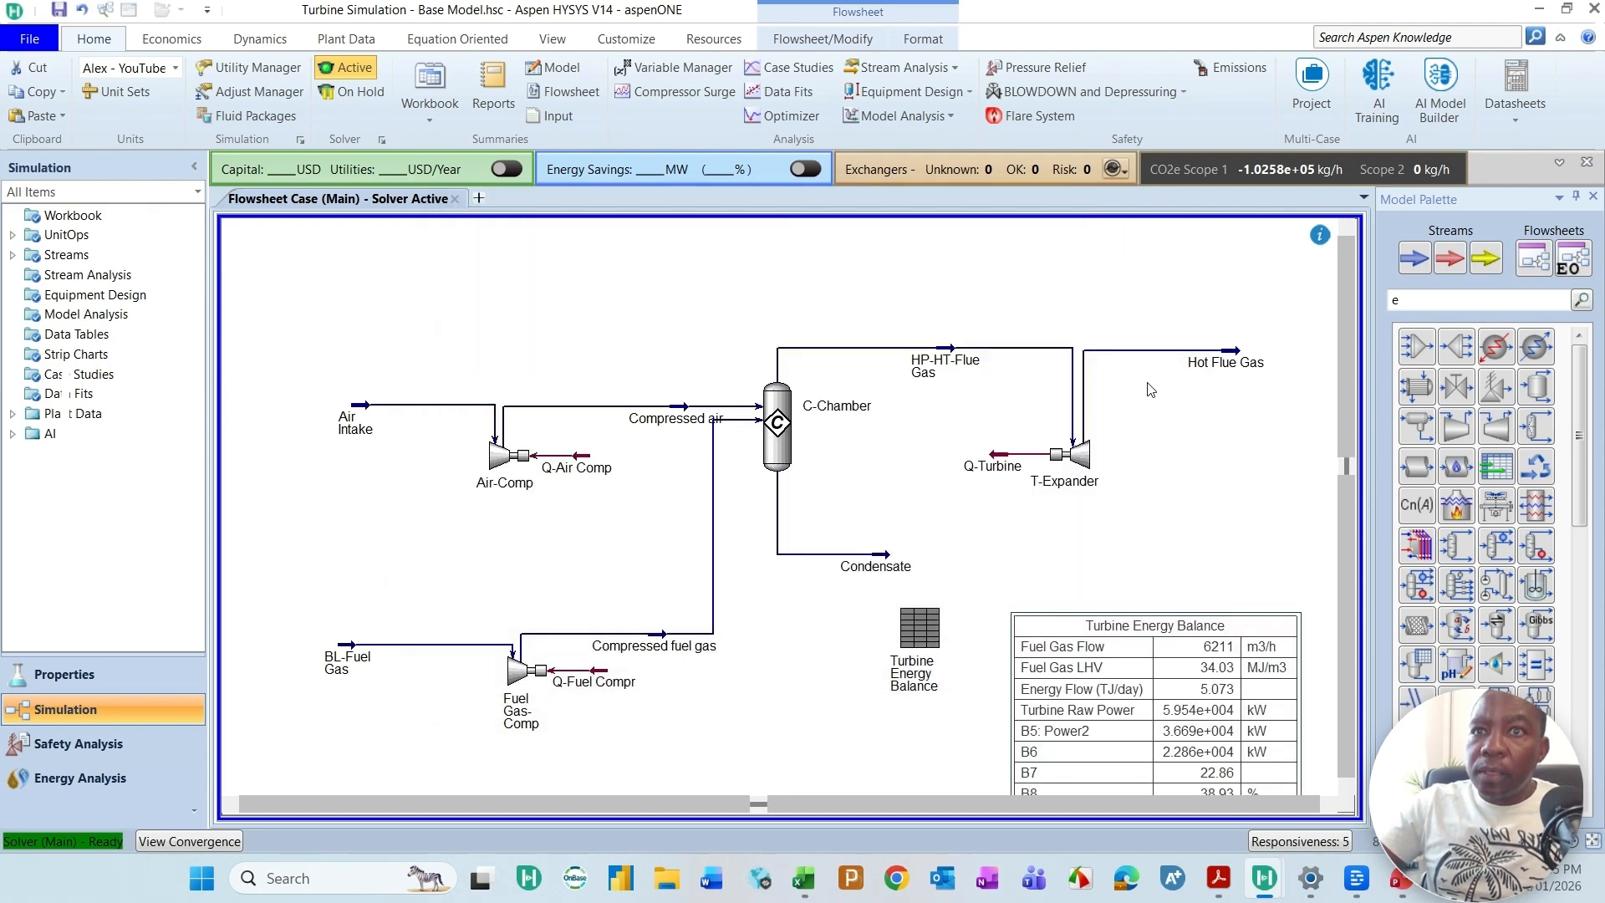
Step: Reopen the Turbine Energy Balance table's settings and change the B5: Power2 description to Air Power consumed
scroll(1091, 729, "down", 1)
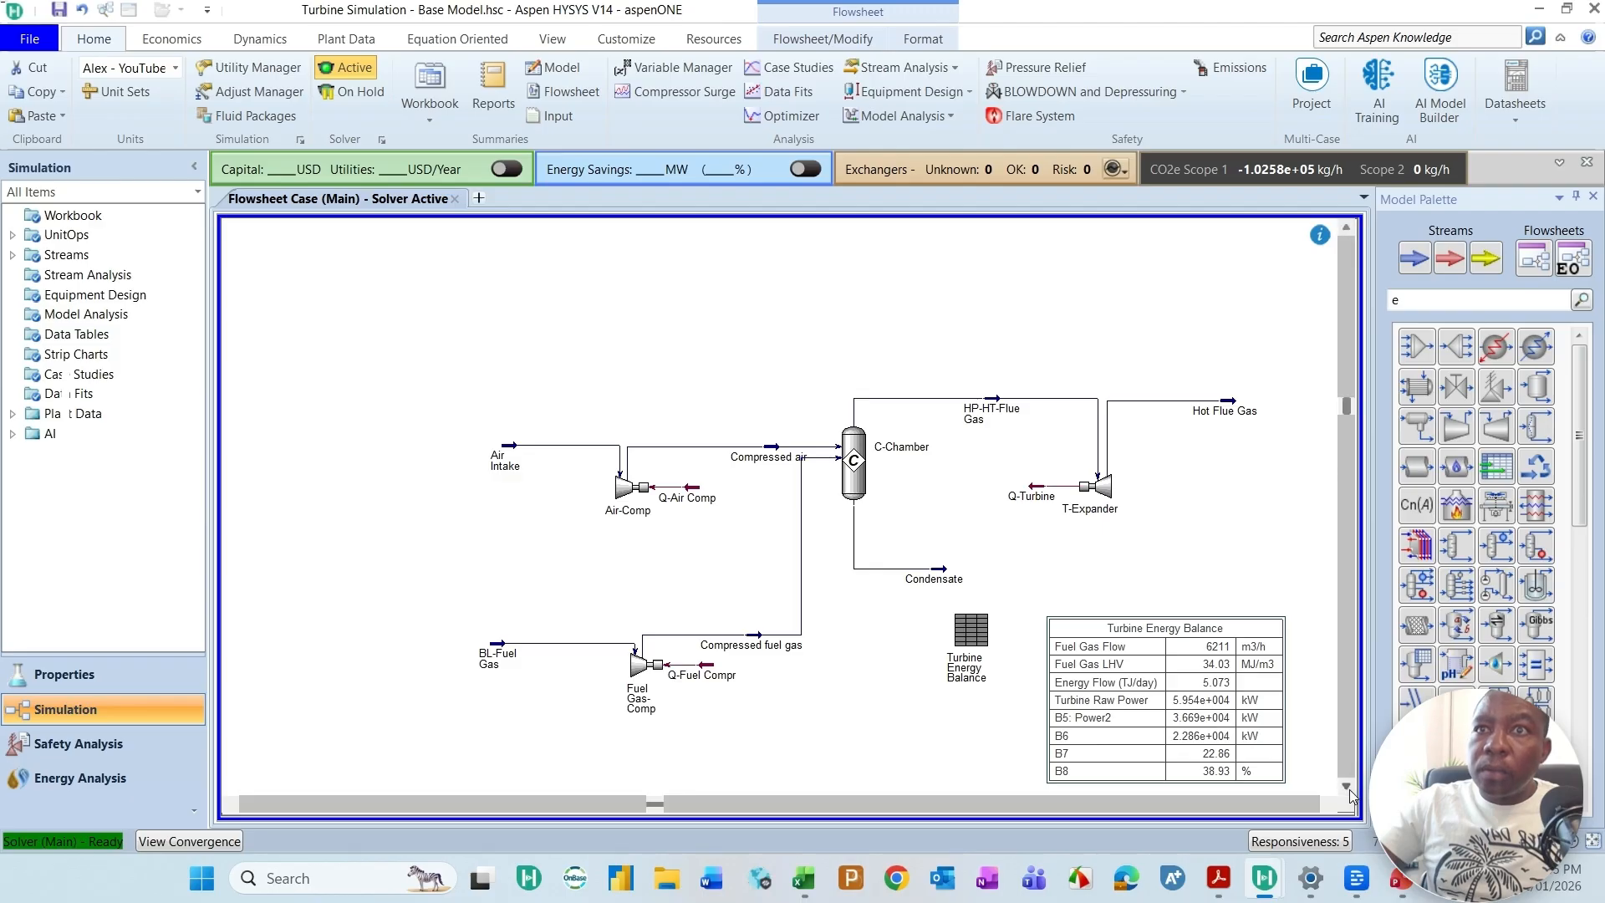
scroll(1129, 672, "down", 1)
scroll(1128, 673, "up", 1)
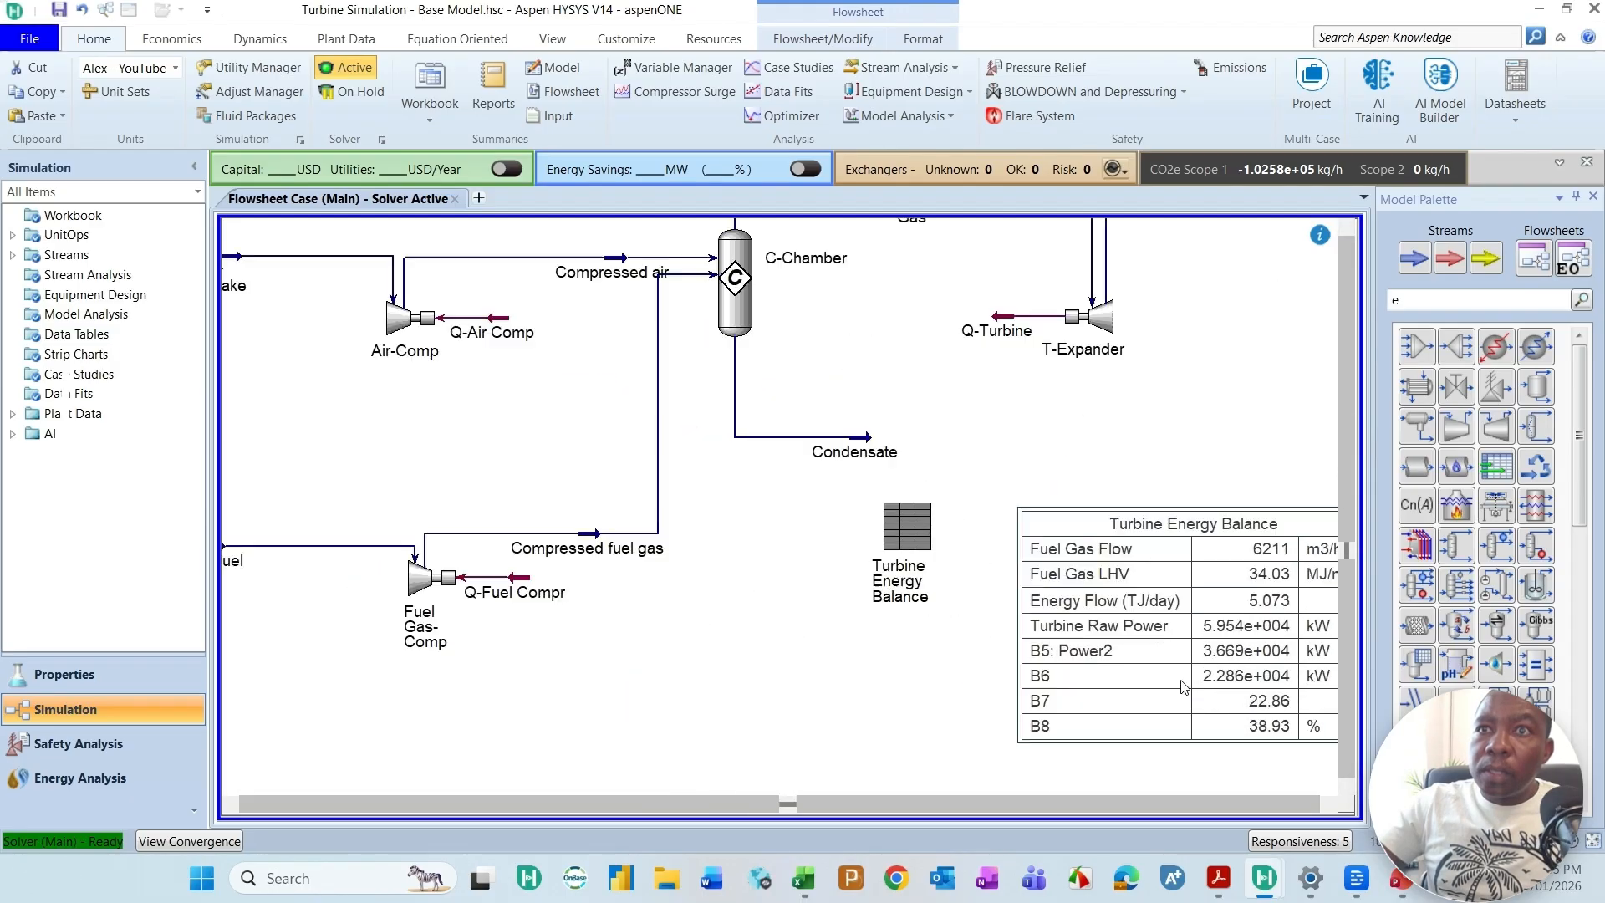
double_click(1088, 663)
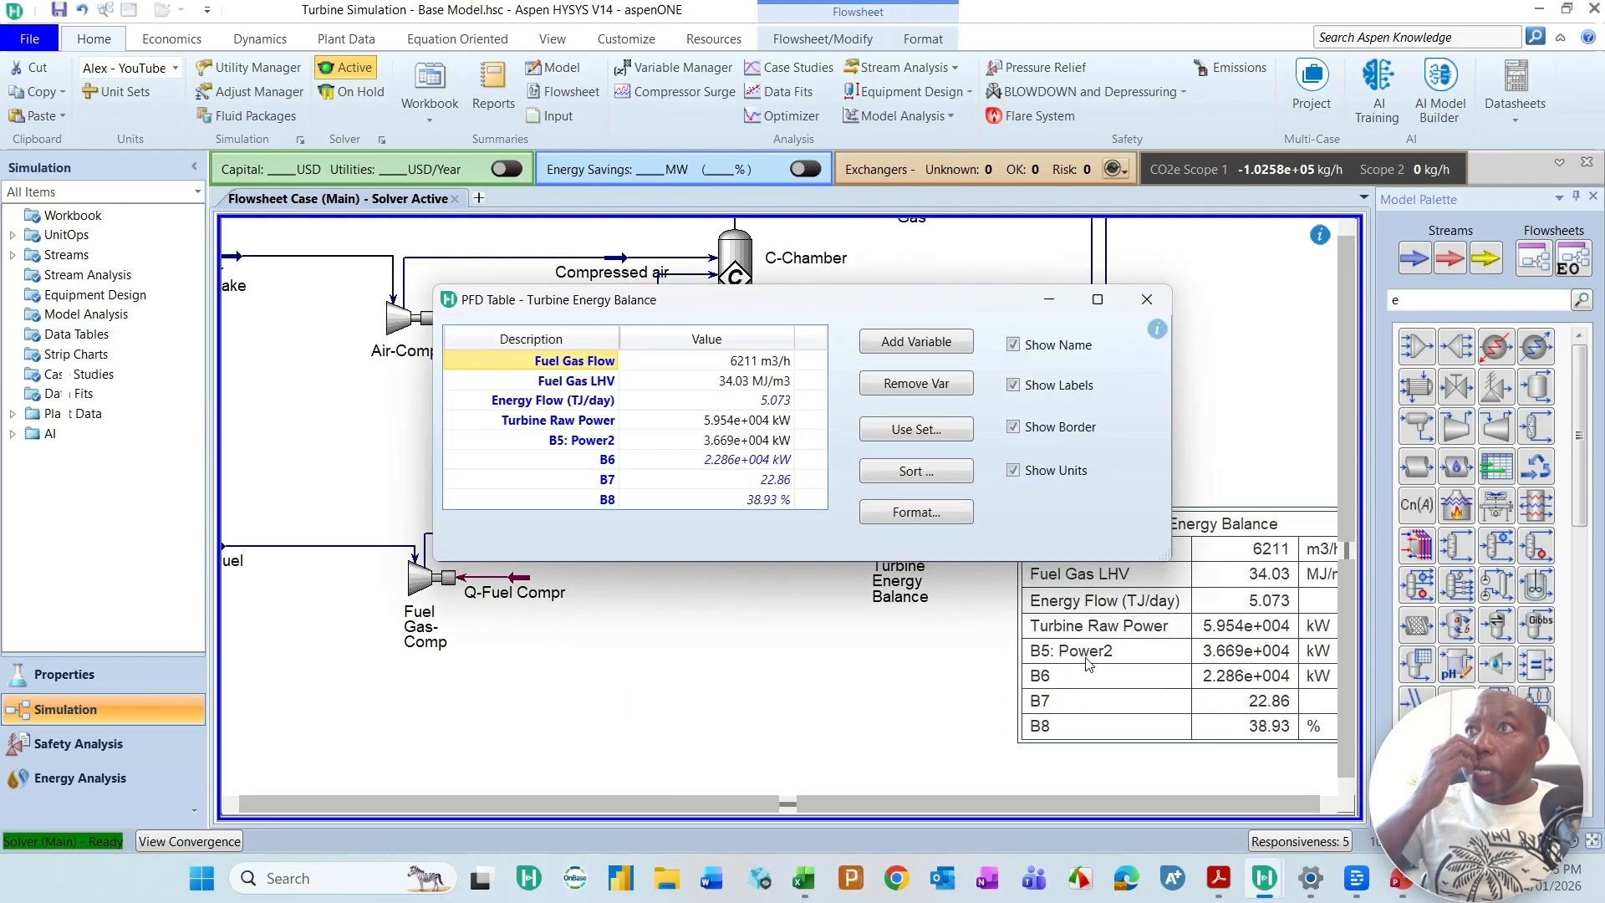
left_click(571, 441)
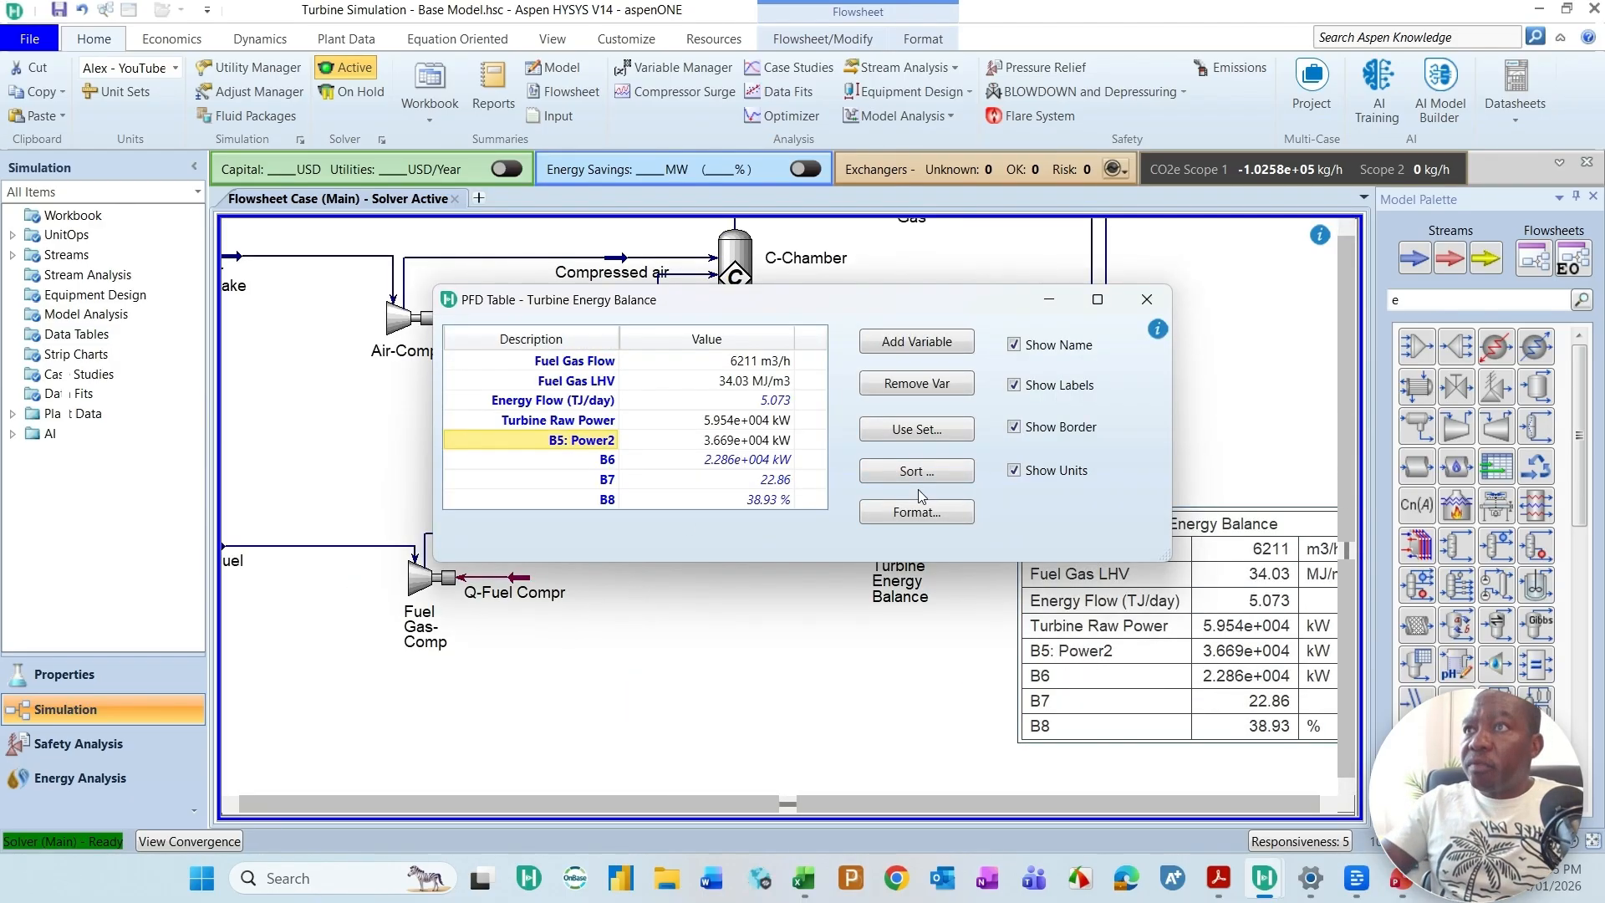
key("BackSpace")
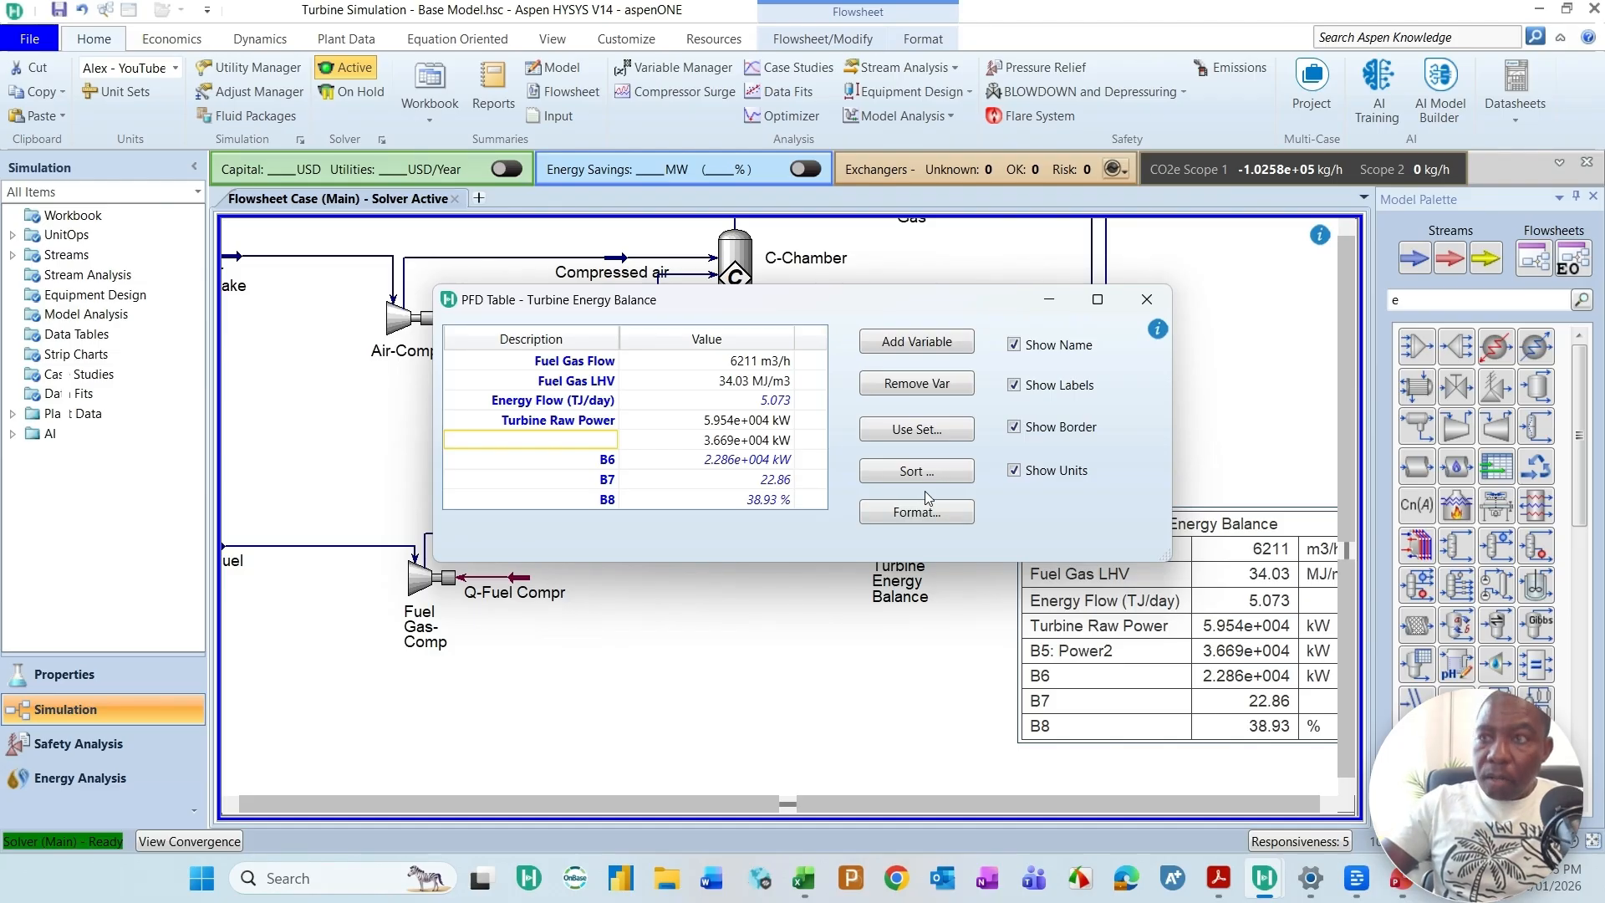
type("Air Power con")
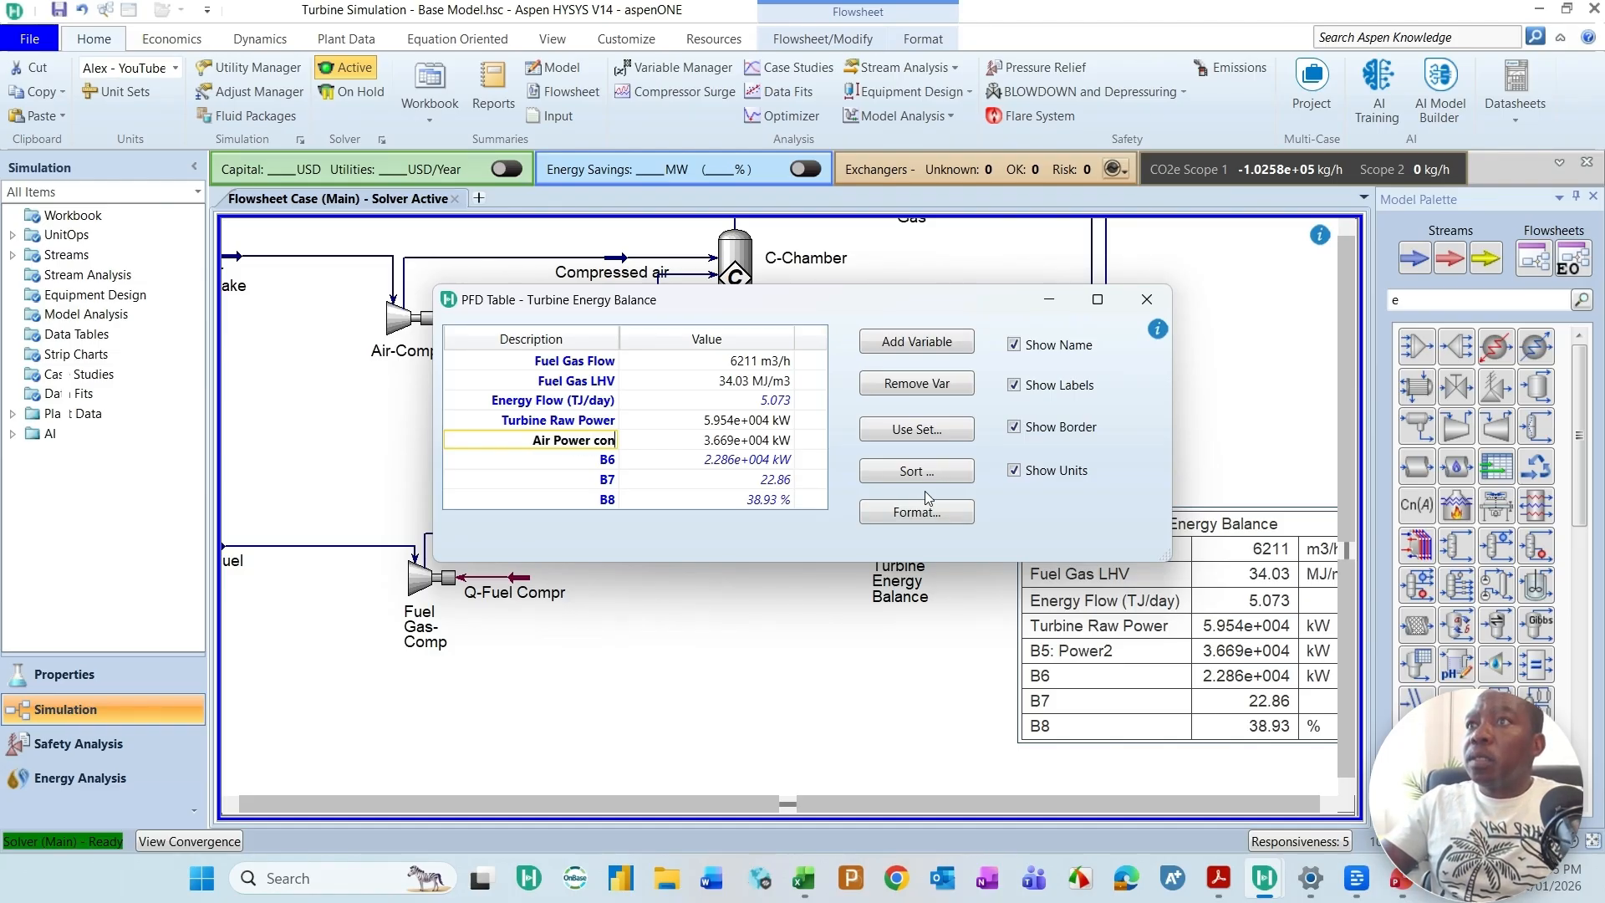
type("sume")
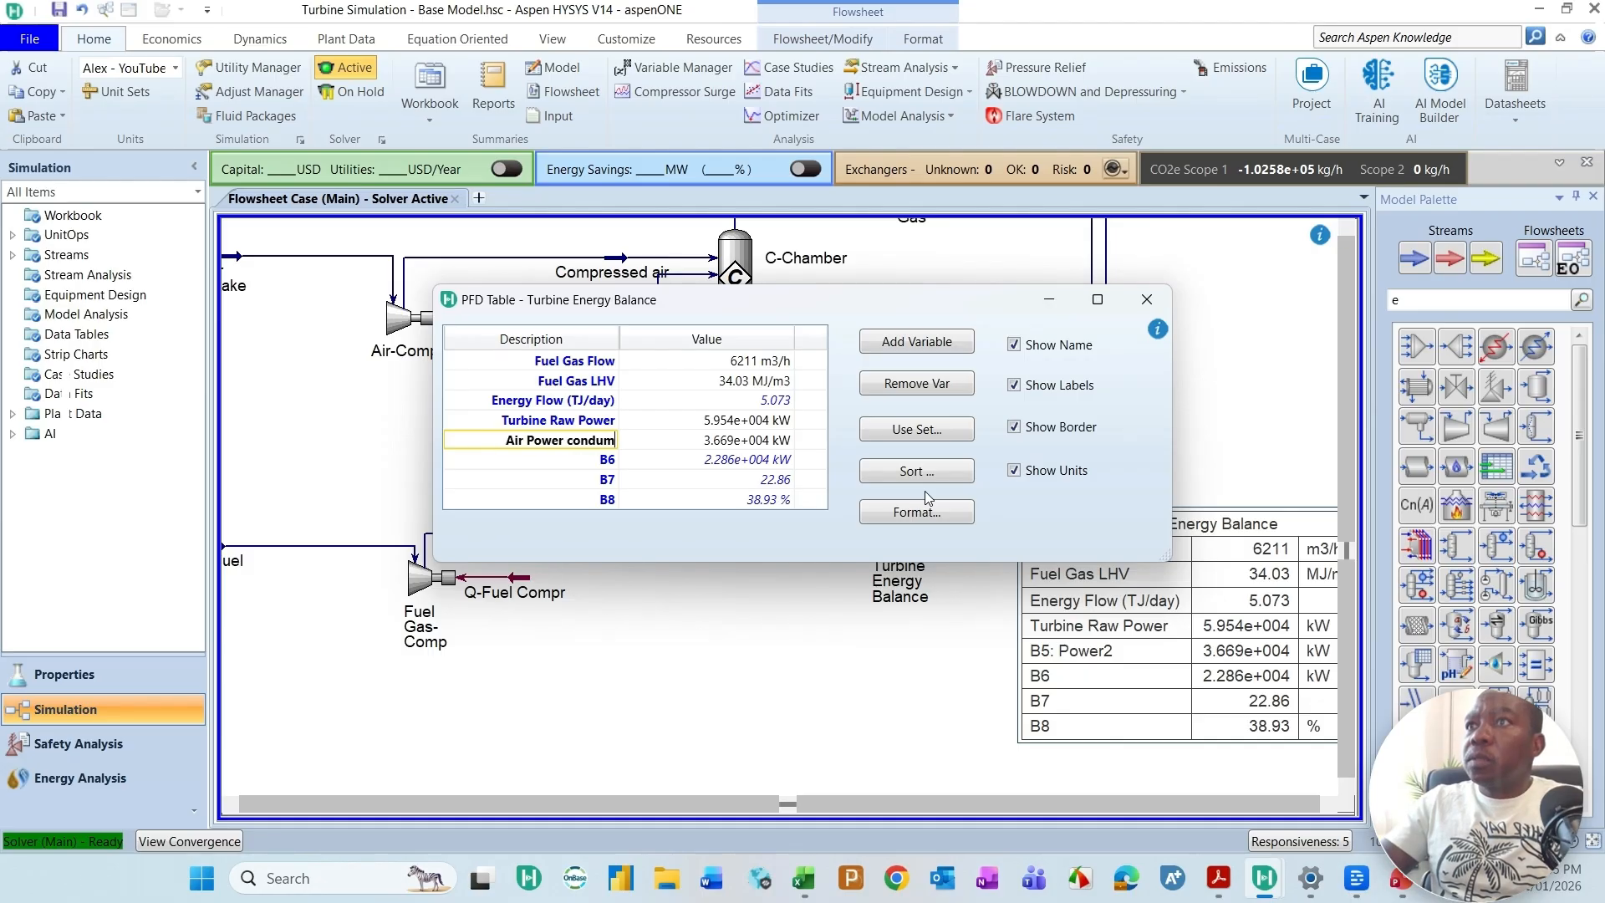
type("d")
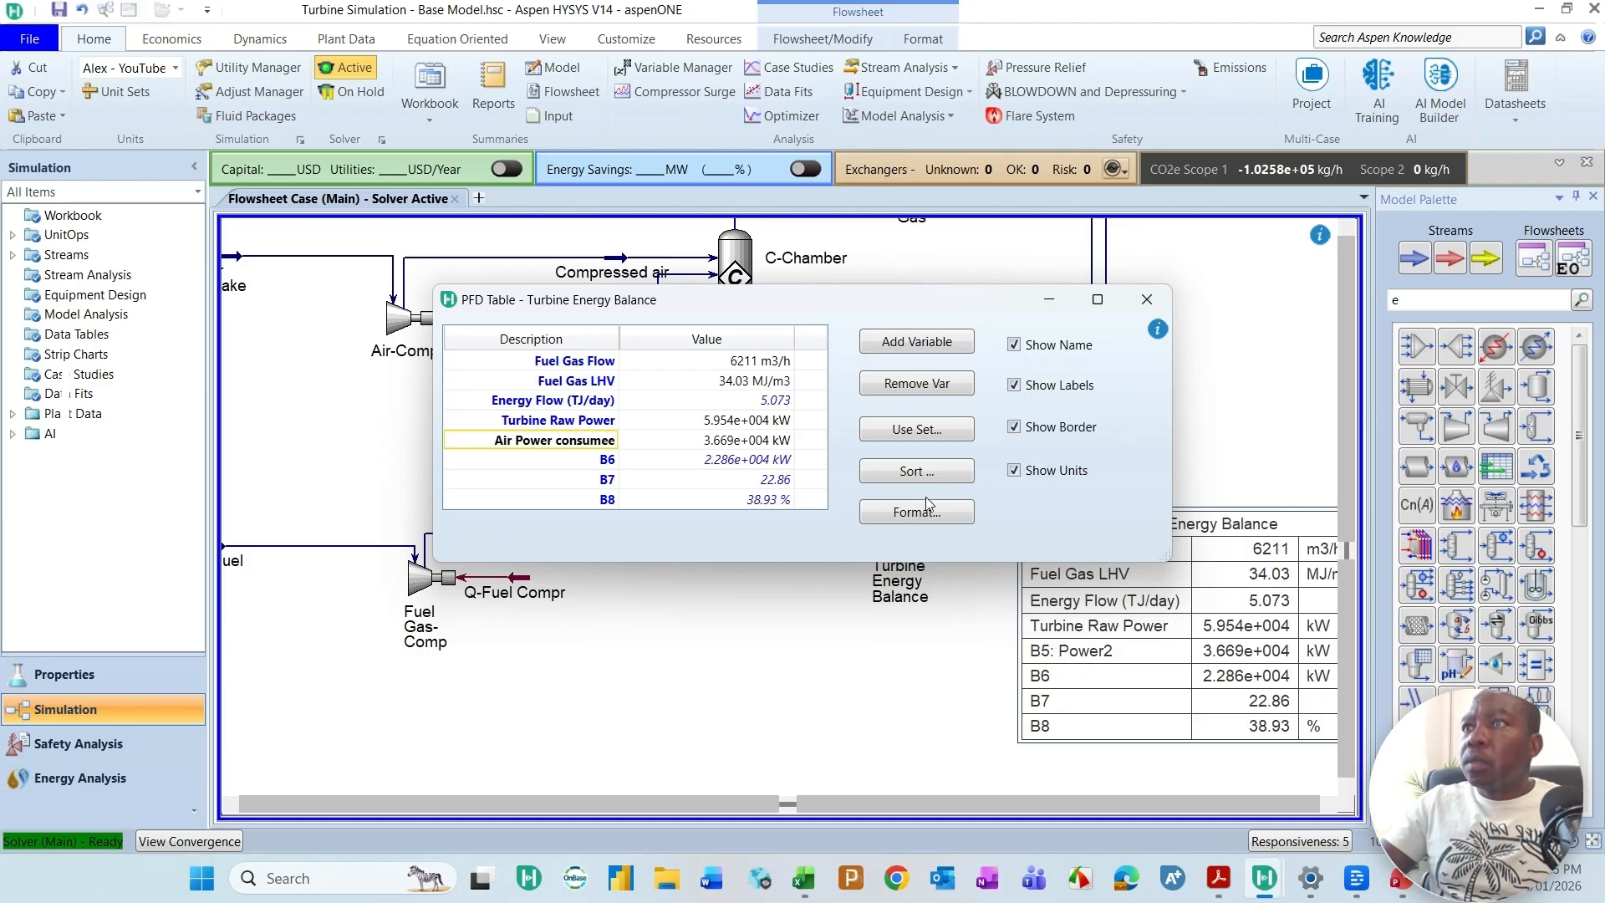
Step: Change the B6 description in the Turbine Energy Balance table to Electrical power produced
left_click(589, 467)
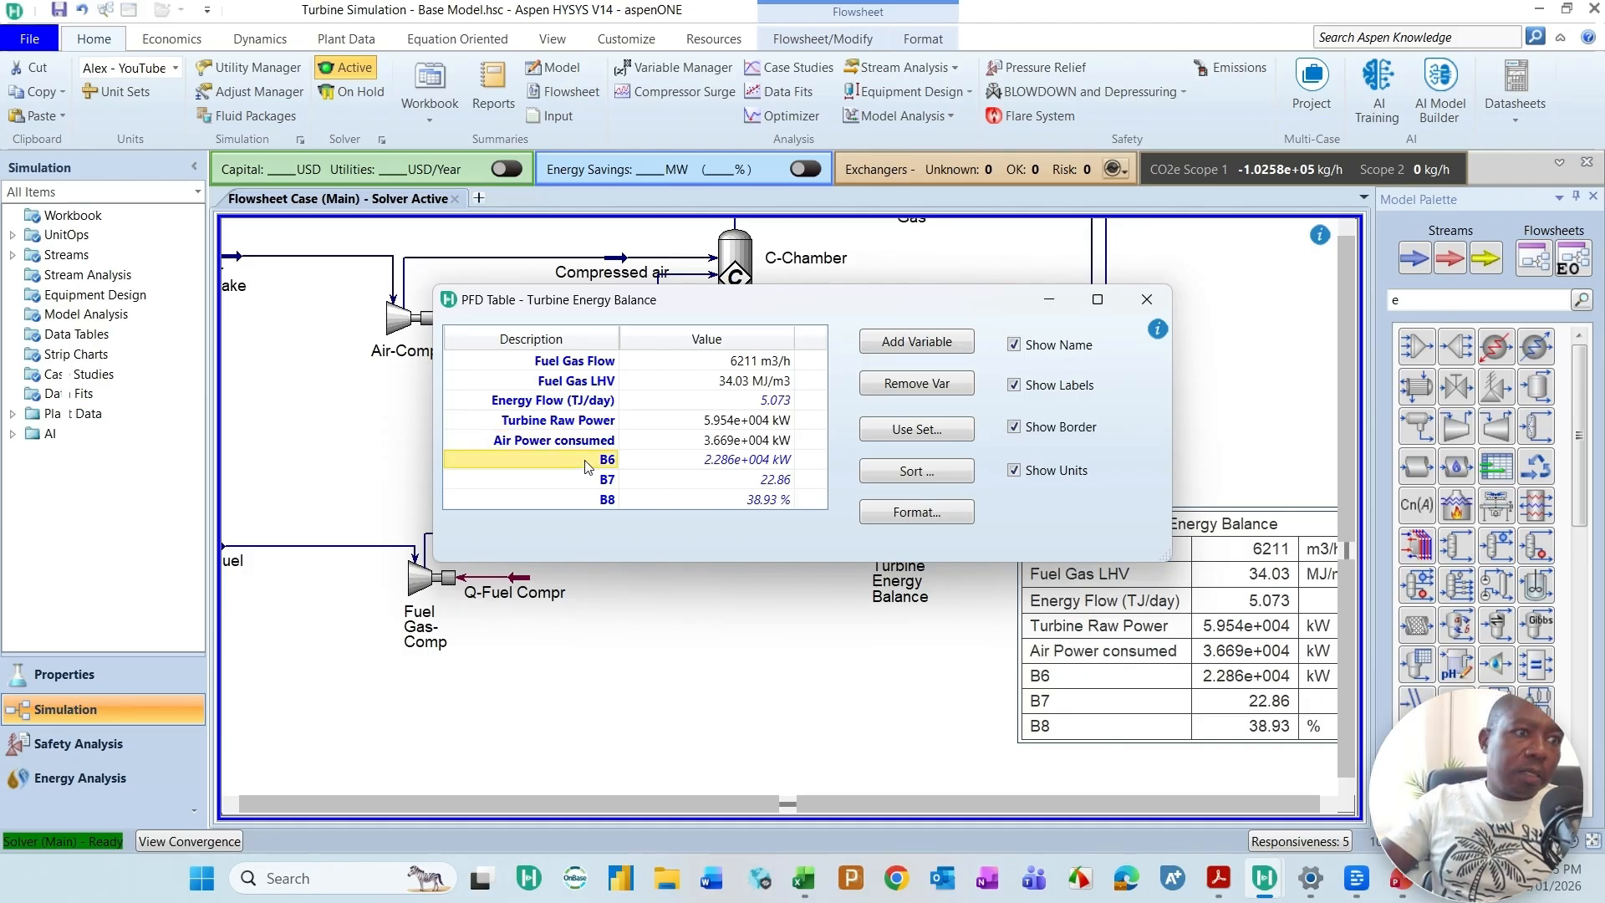
type("Elect")
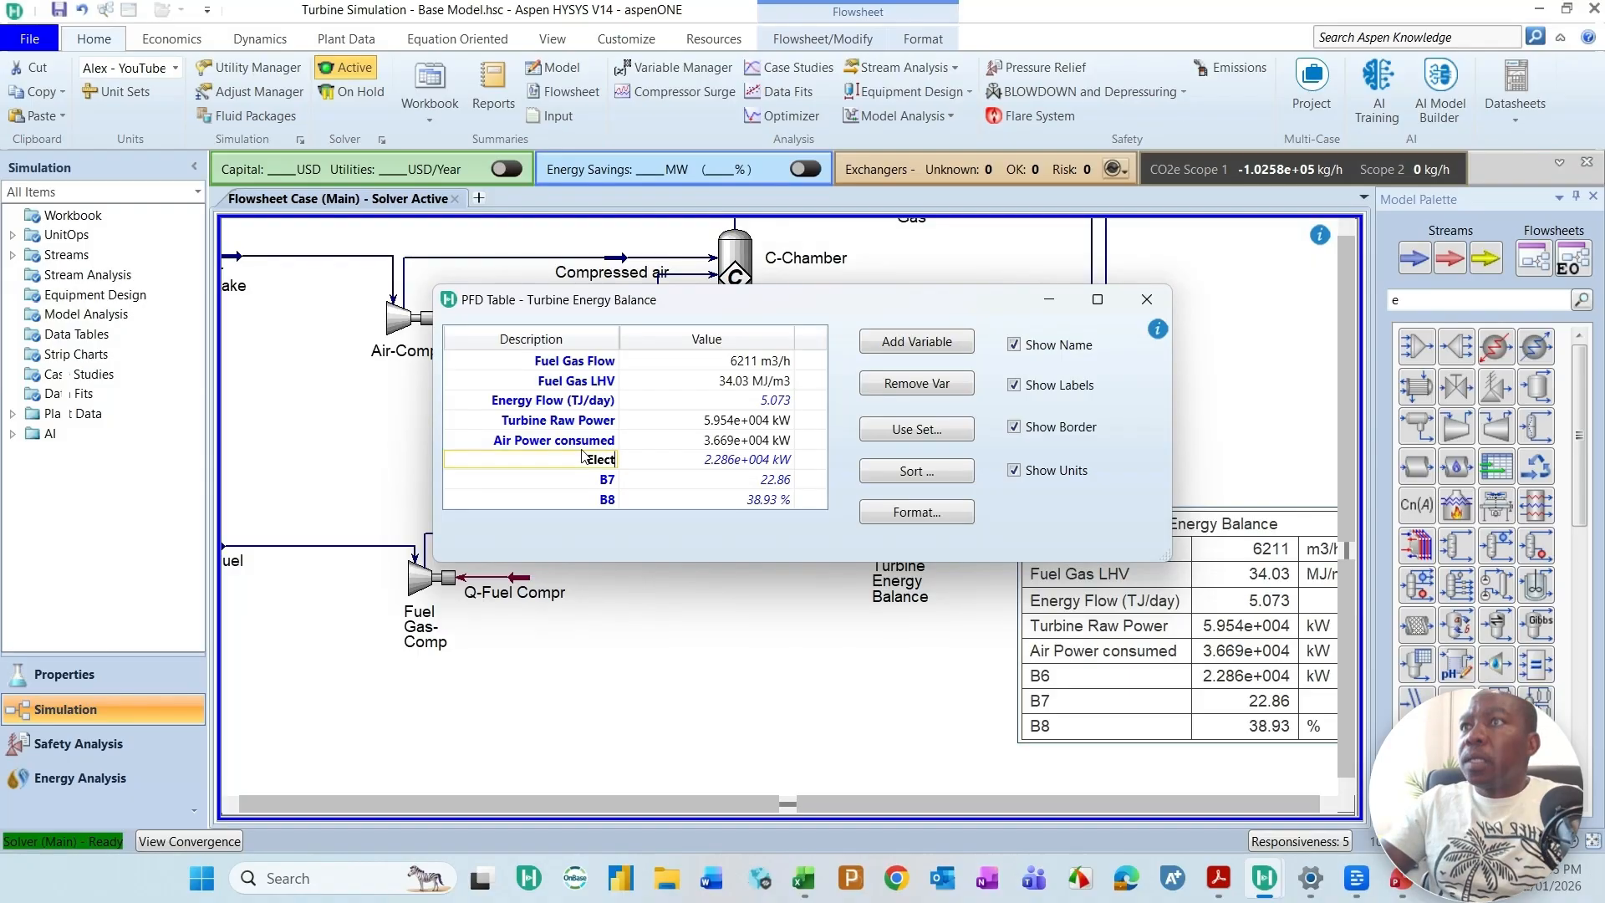
type("rical powe")
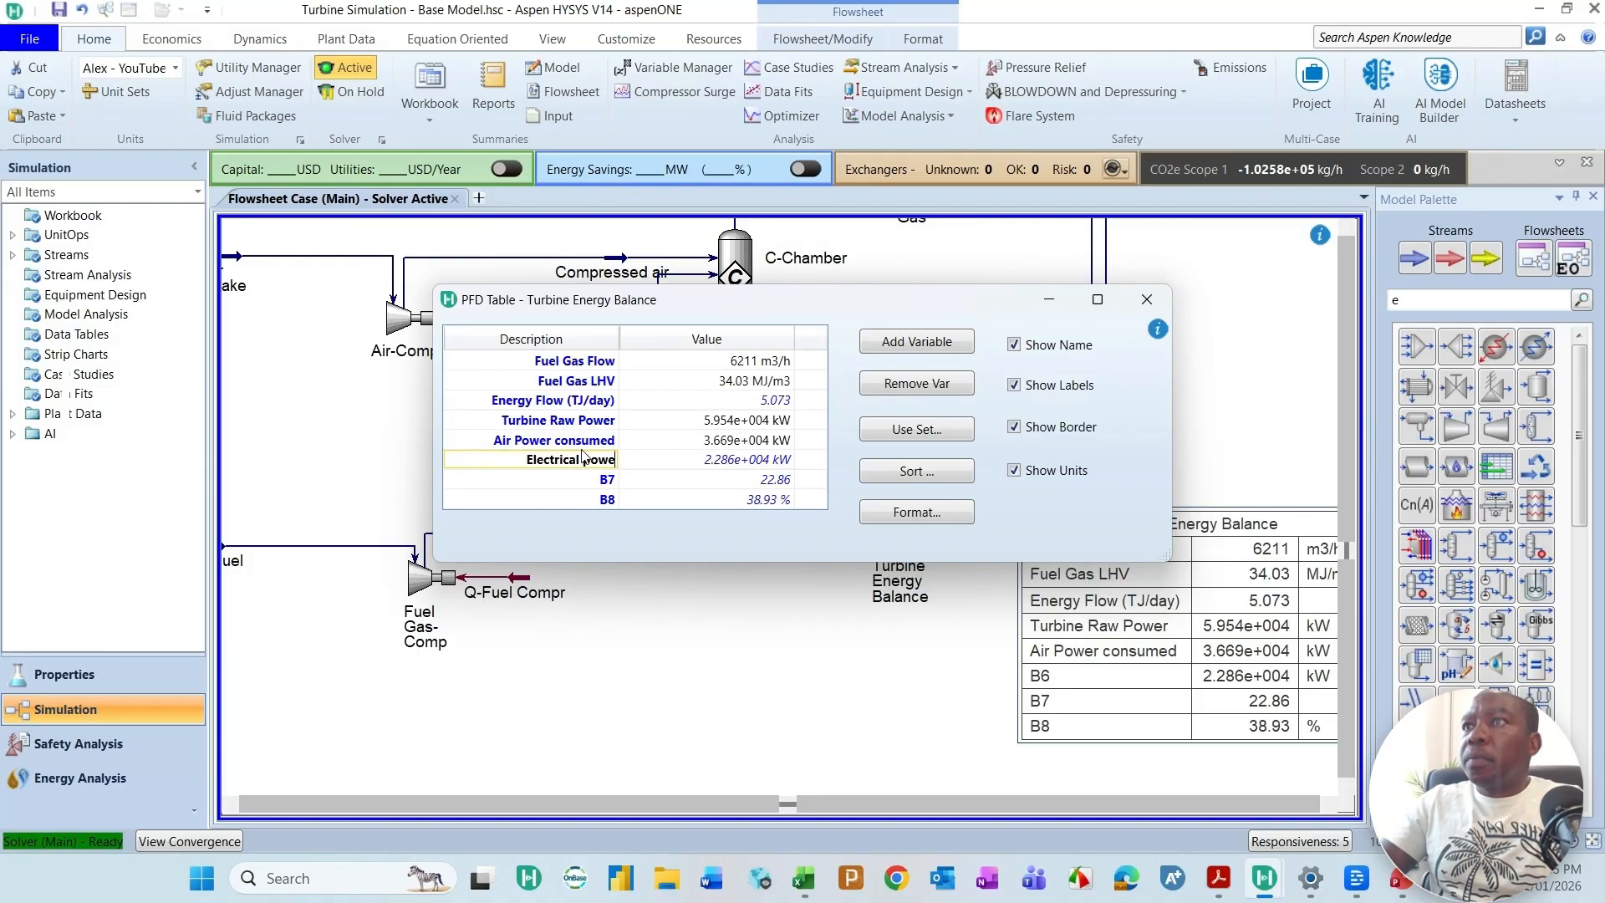
type("r produced")
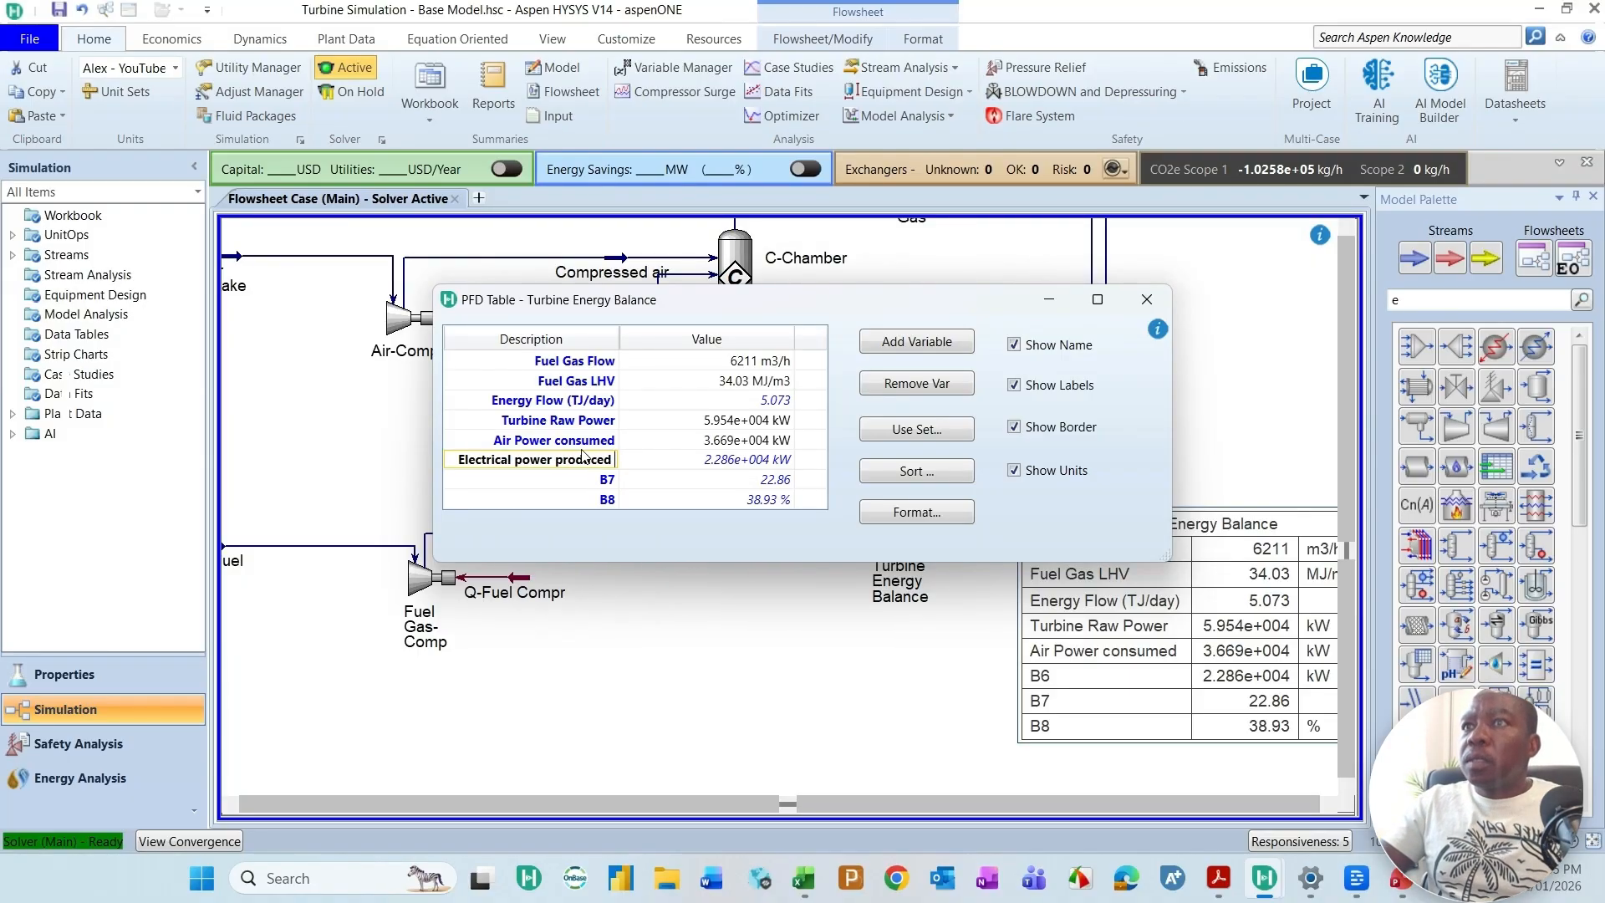
Step: Change the B7 description in the Turbine Energy Balance table to Electrical power produced (MW)
left_click(587, 486)
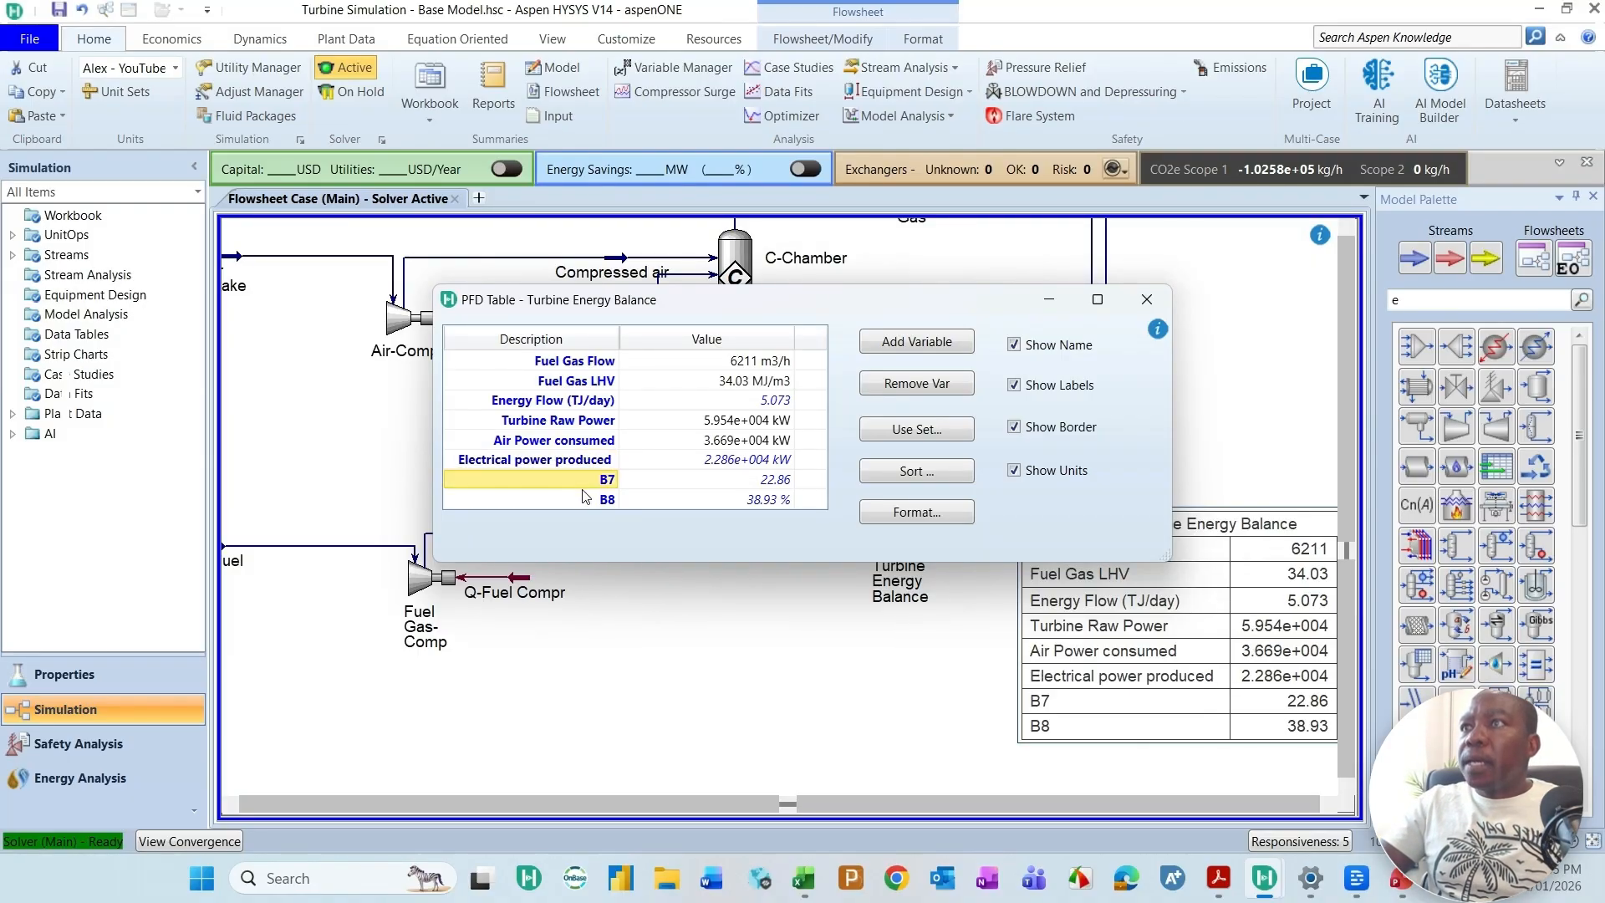
type("Electrical")
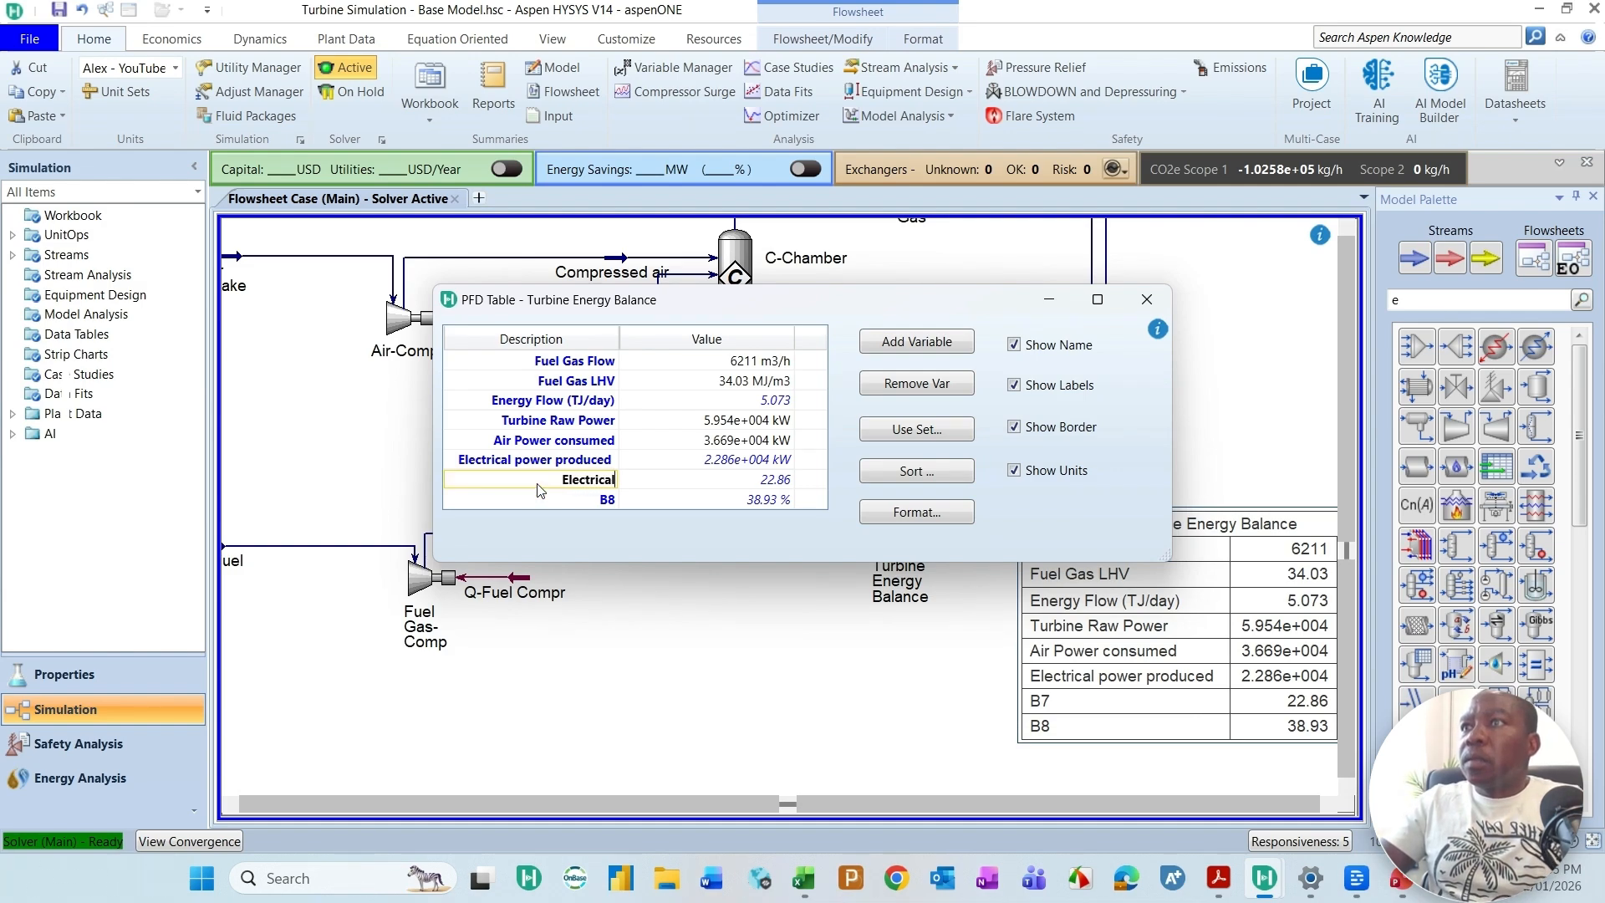
type(" power produc")
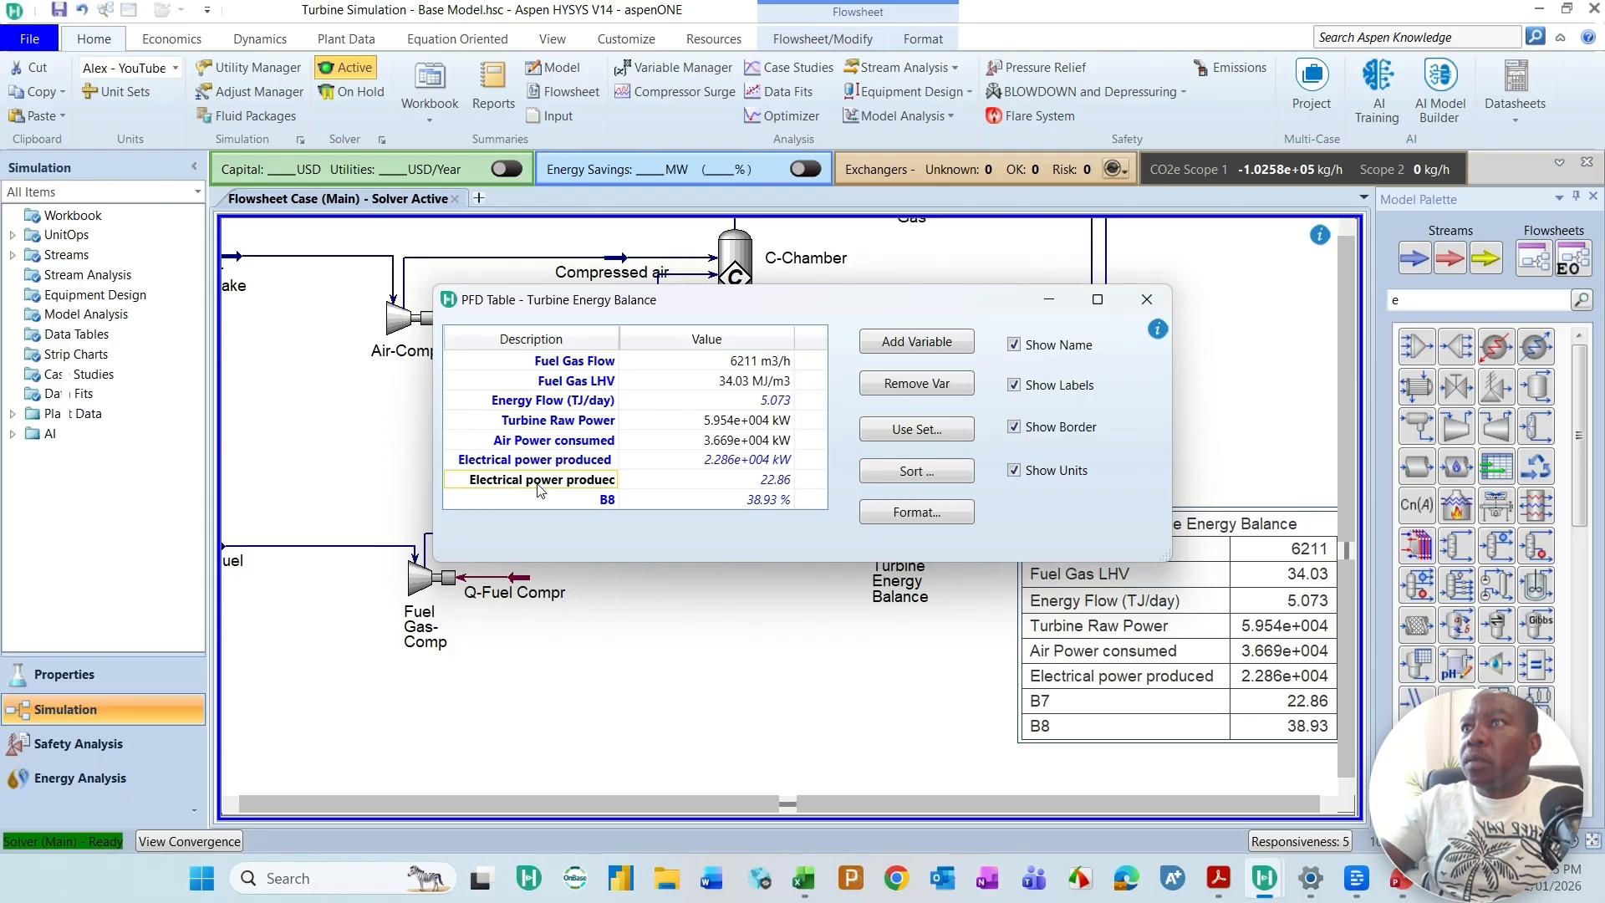
type("ed (MW)")
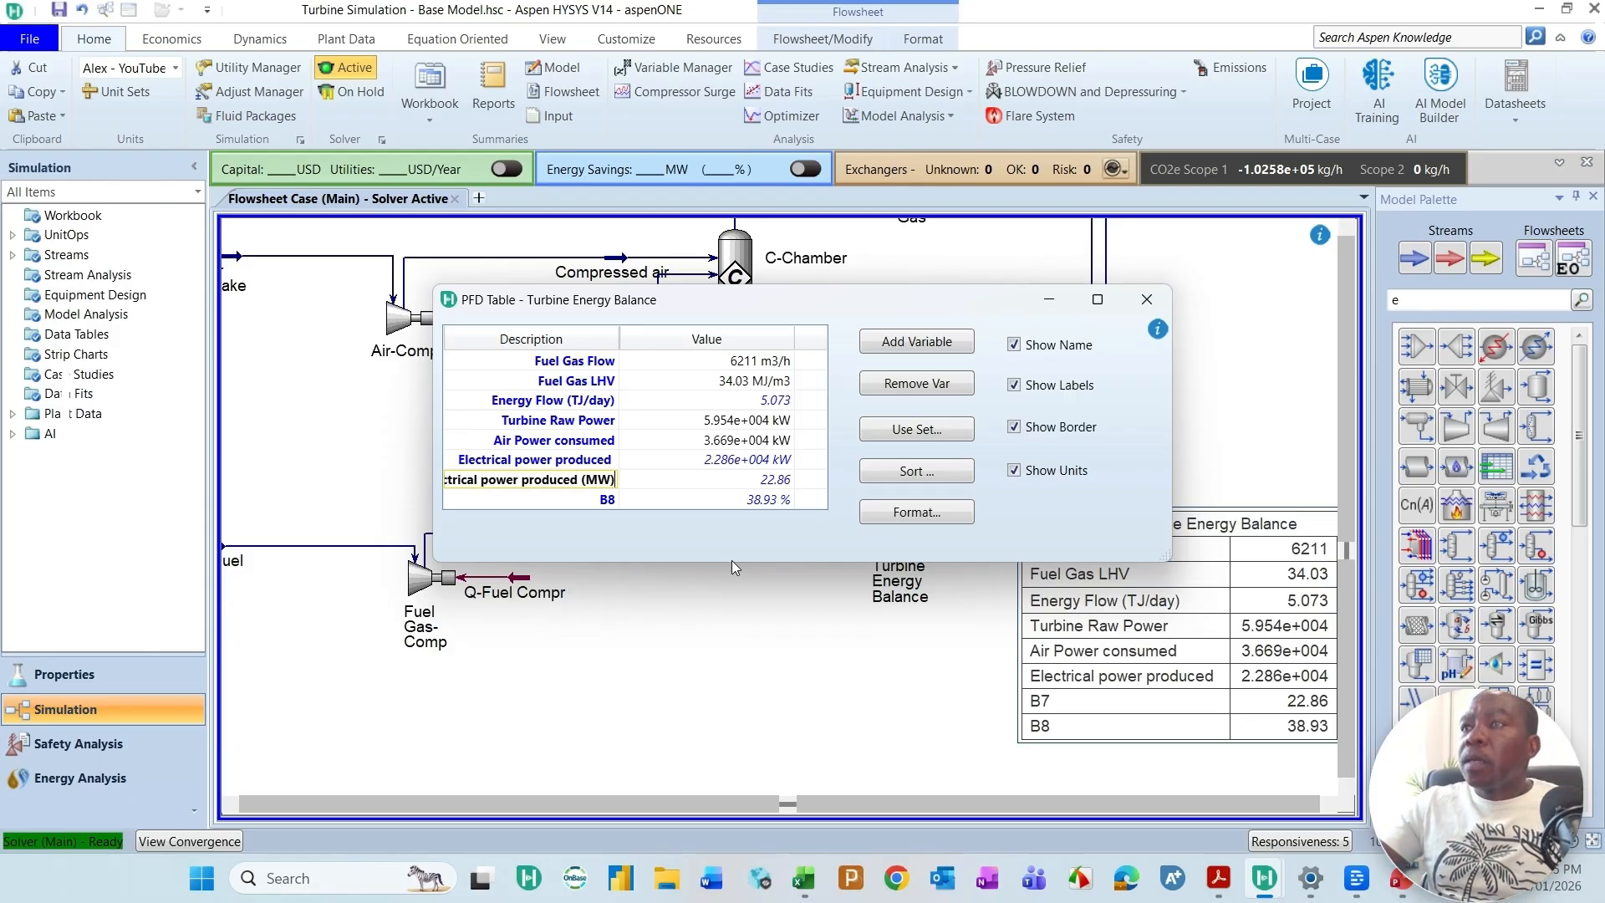
Step: Change the B8 description to Turbine thermal efficiency and close the Turbine Energy Balance table's settings
left_click(572, 501)
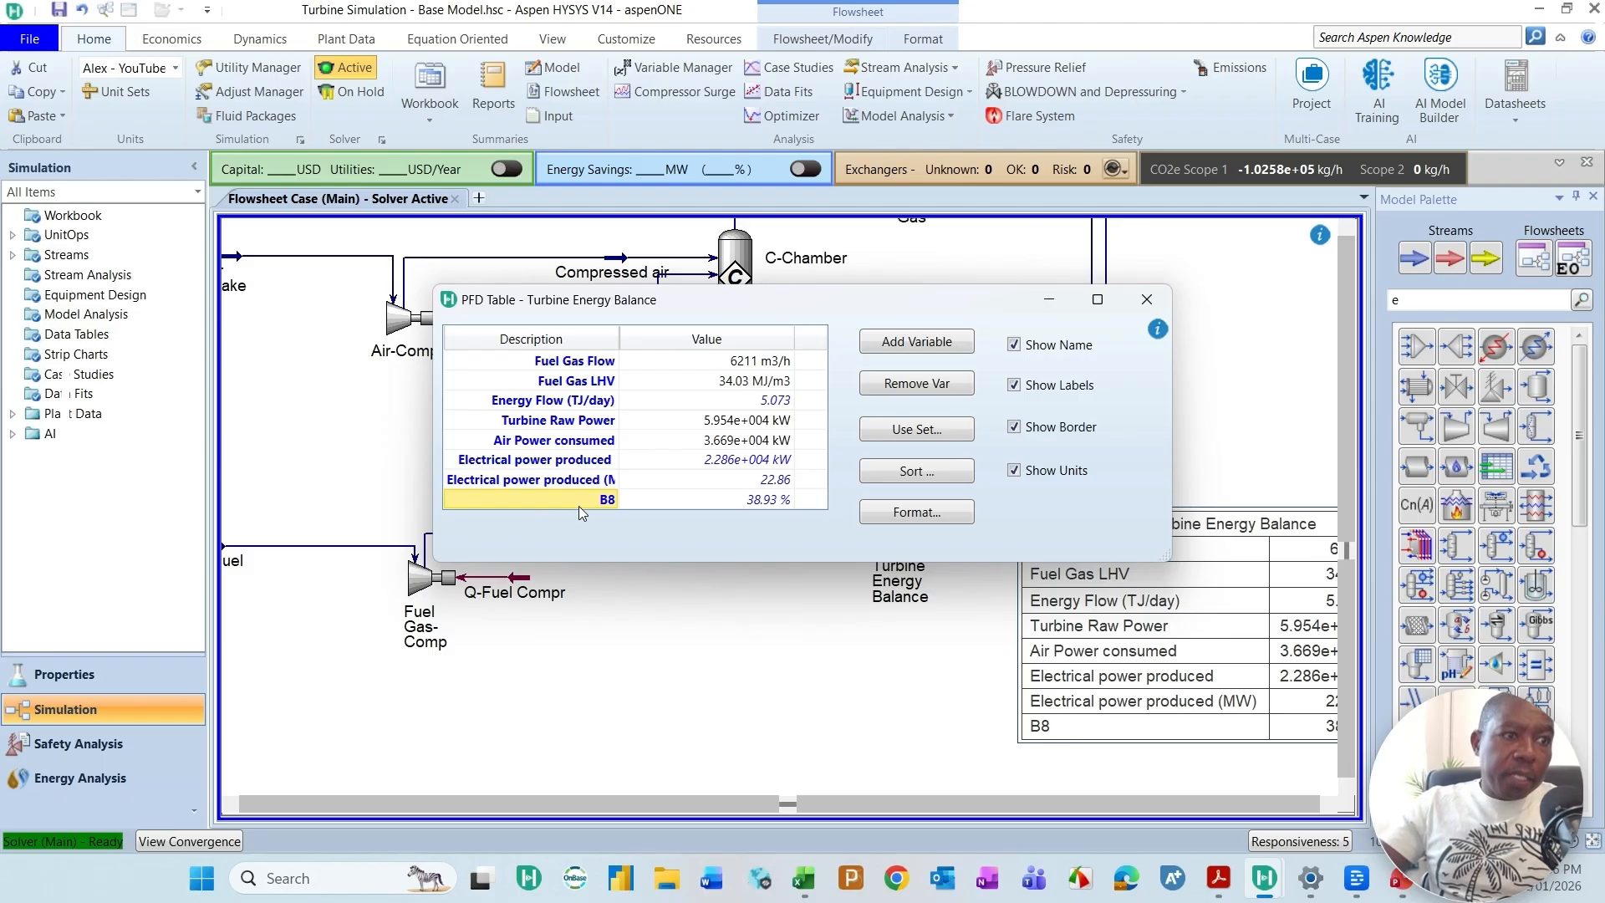
type("E")
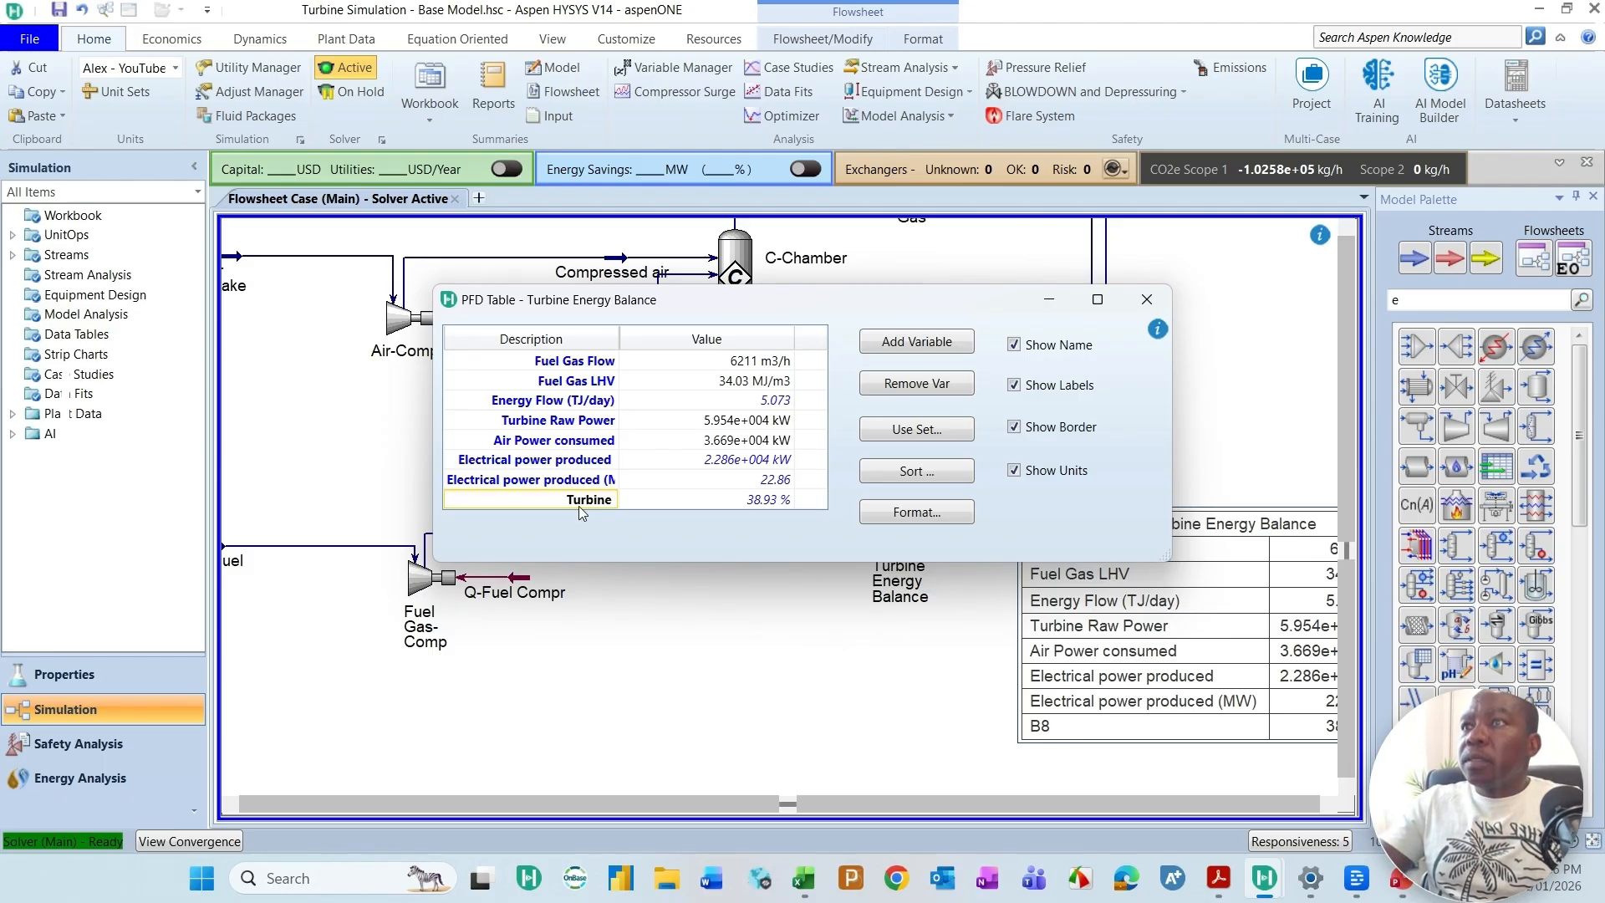
type("urbine thermal effeci")
key("BackSpace")
key("BackSpace")
key("BackSpace")
type("iciency")
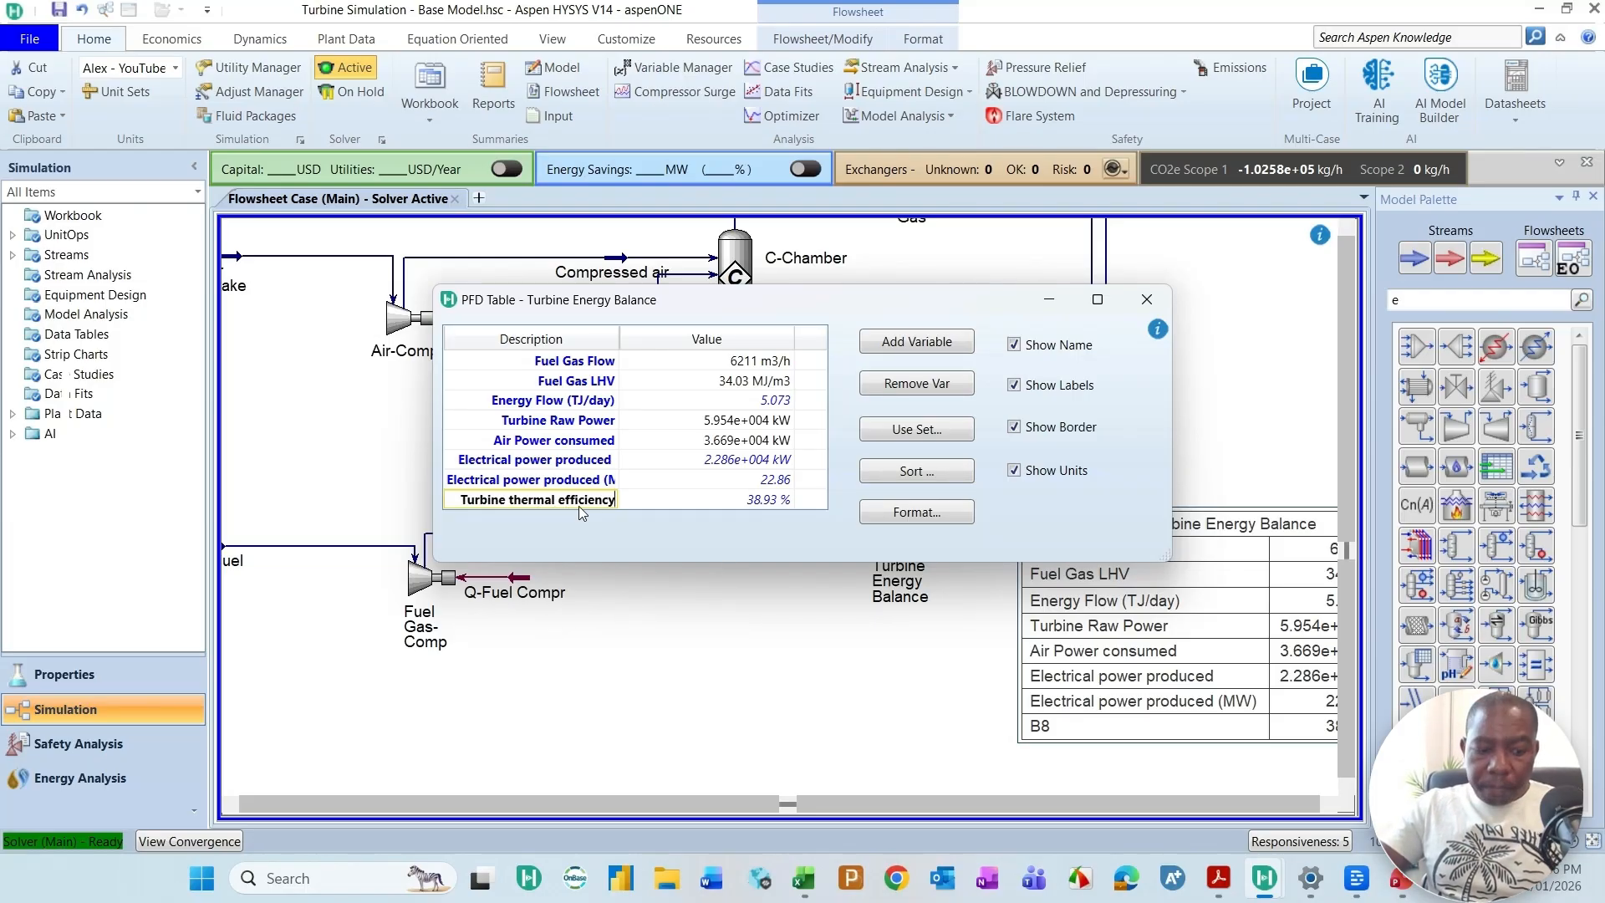
key("Return")
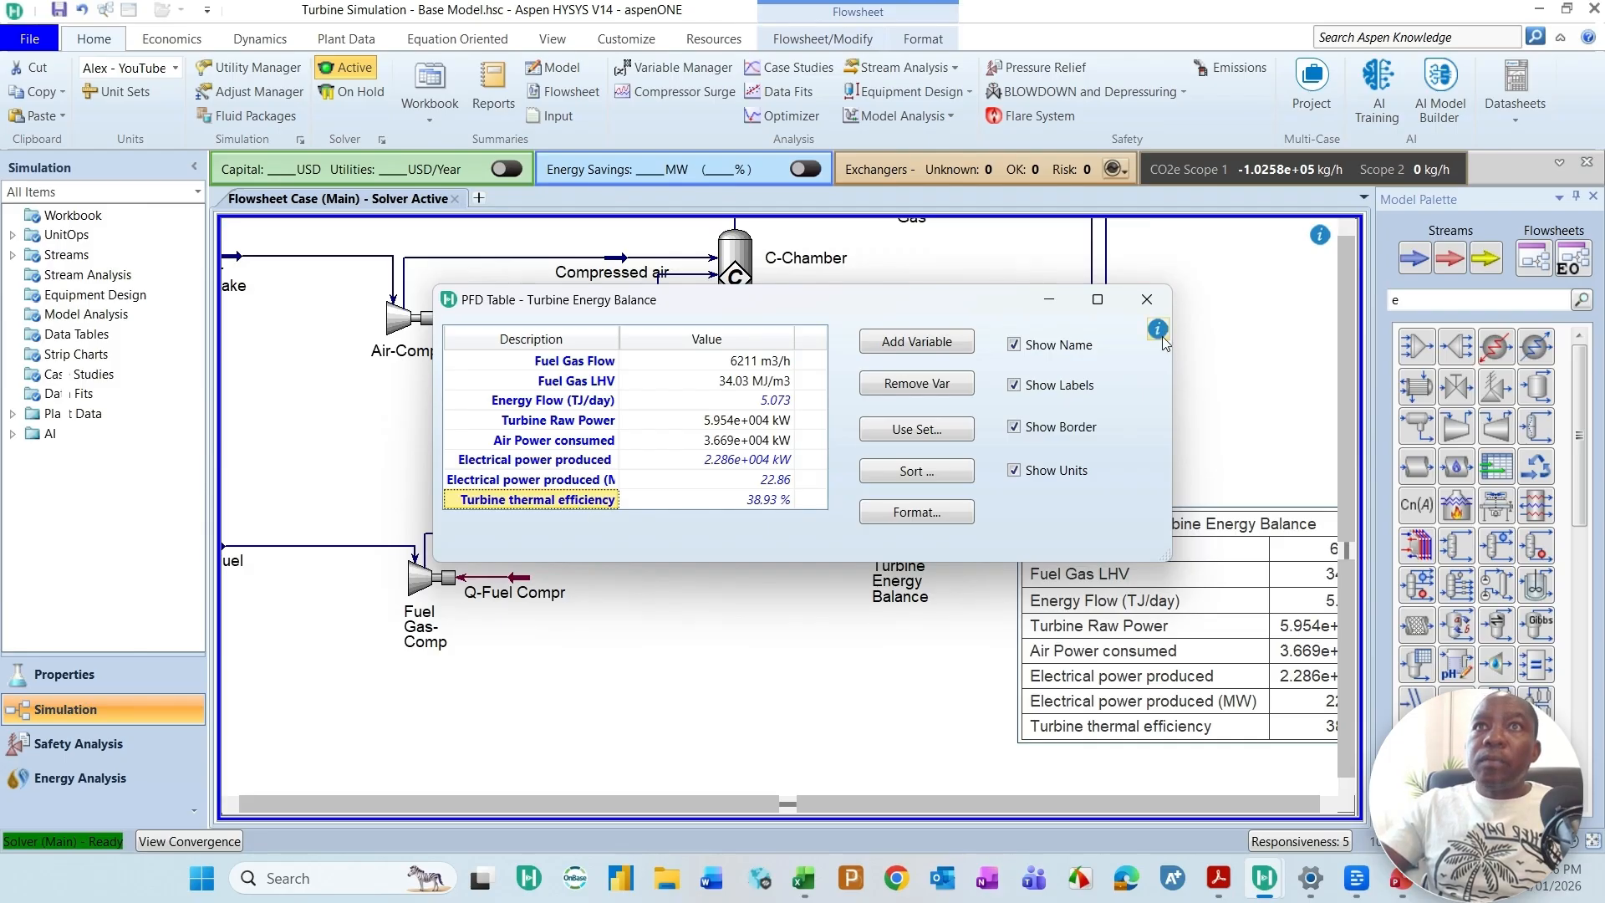
left_click(1147, 298)
Step: Move the Turbine Energy Balance table slightly up and to the right on the flowsheet
left_click(1329, 804)
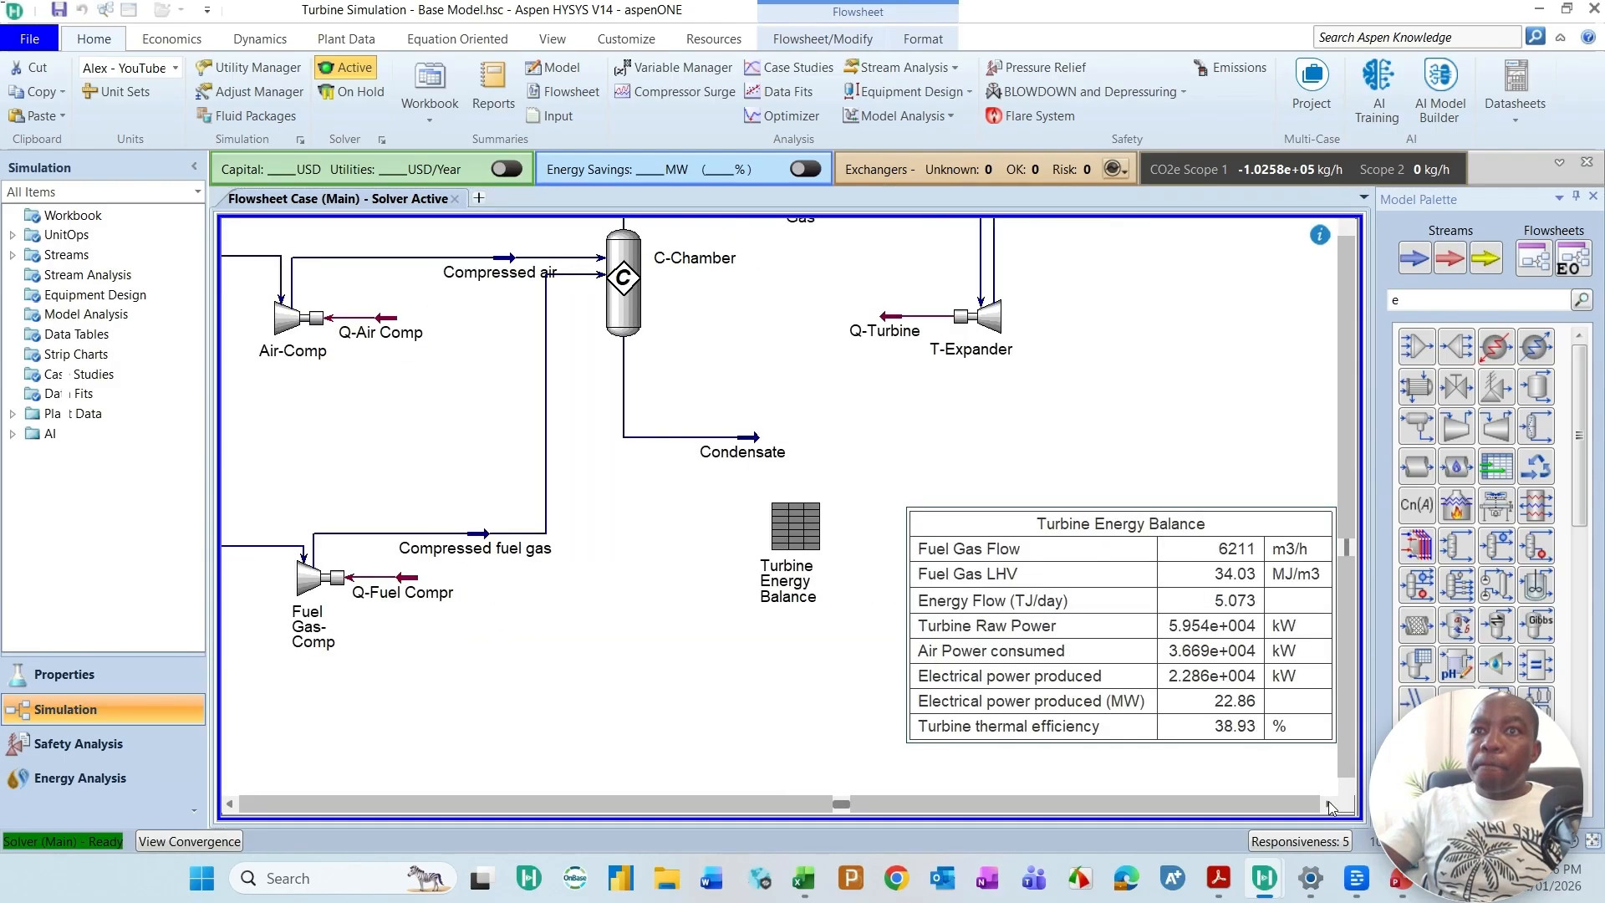
left_click(1329, 805)
left_click_drag(1115, 674, 1081, 624)
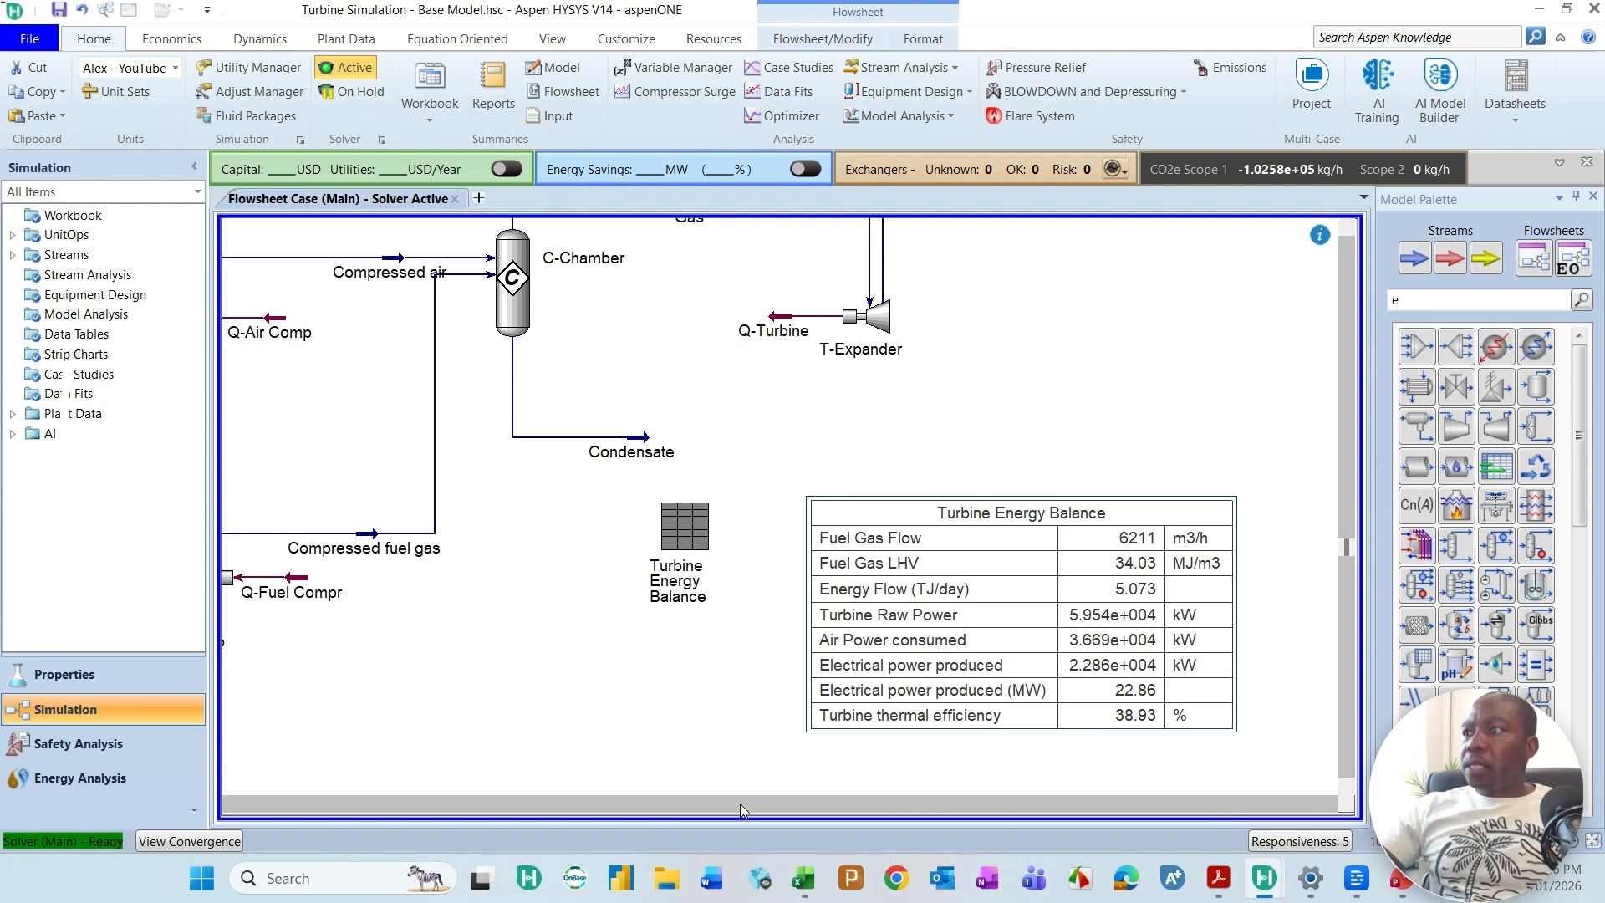
Step: Show the property table of the Hot Flue Gas stream and place it just above the stream on the flowsheet
left_click(246, 805)
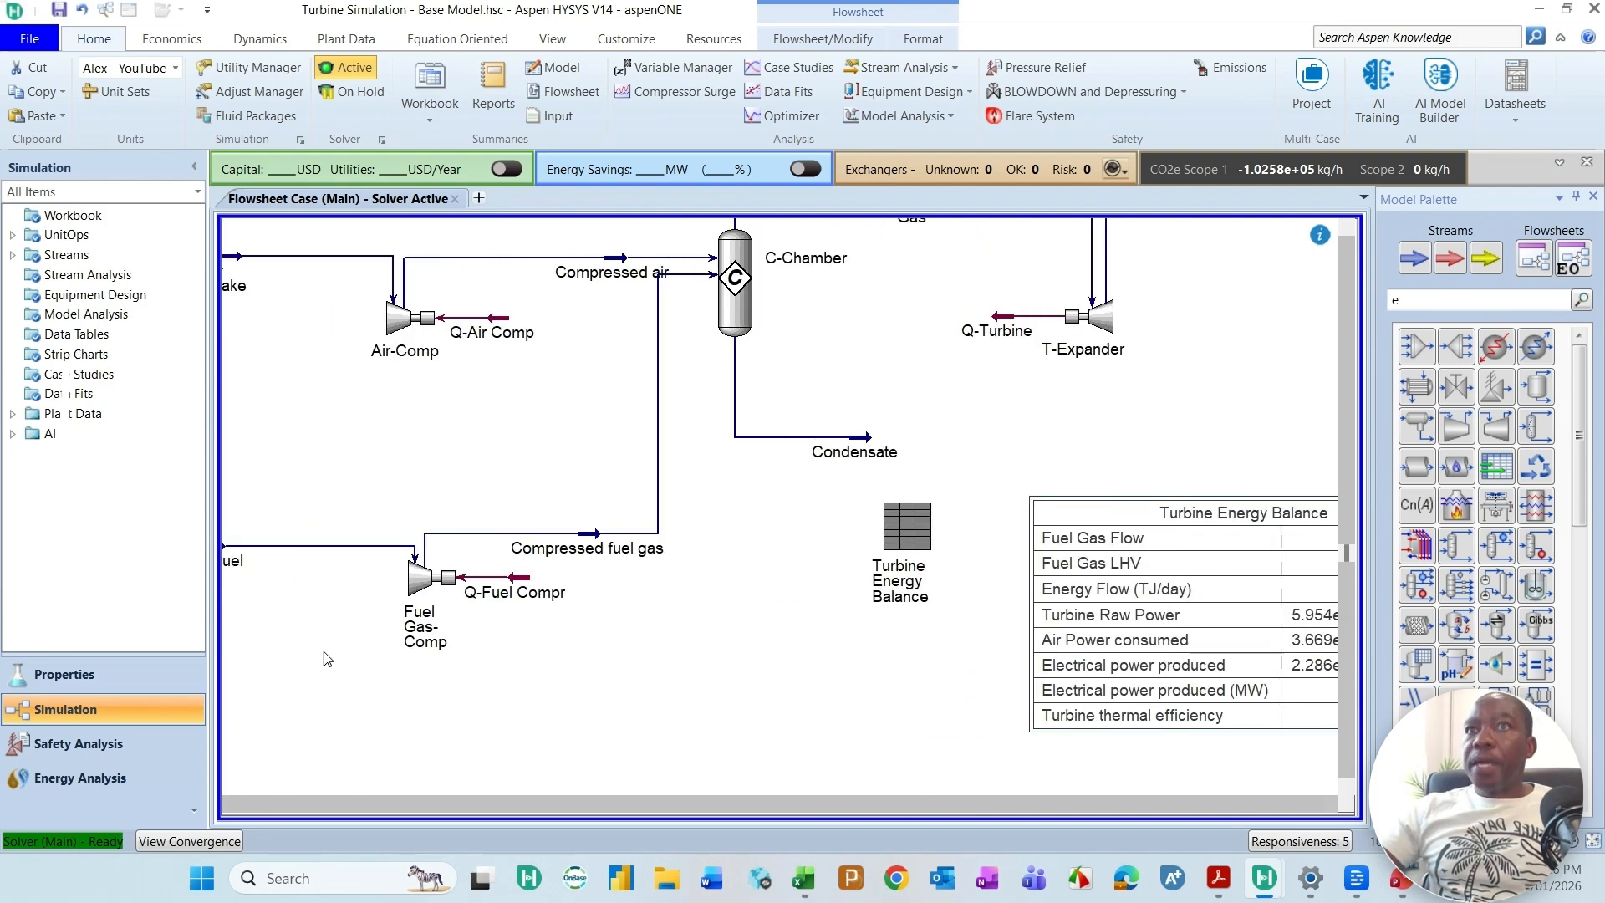
left_click(1347, 233)
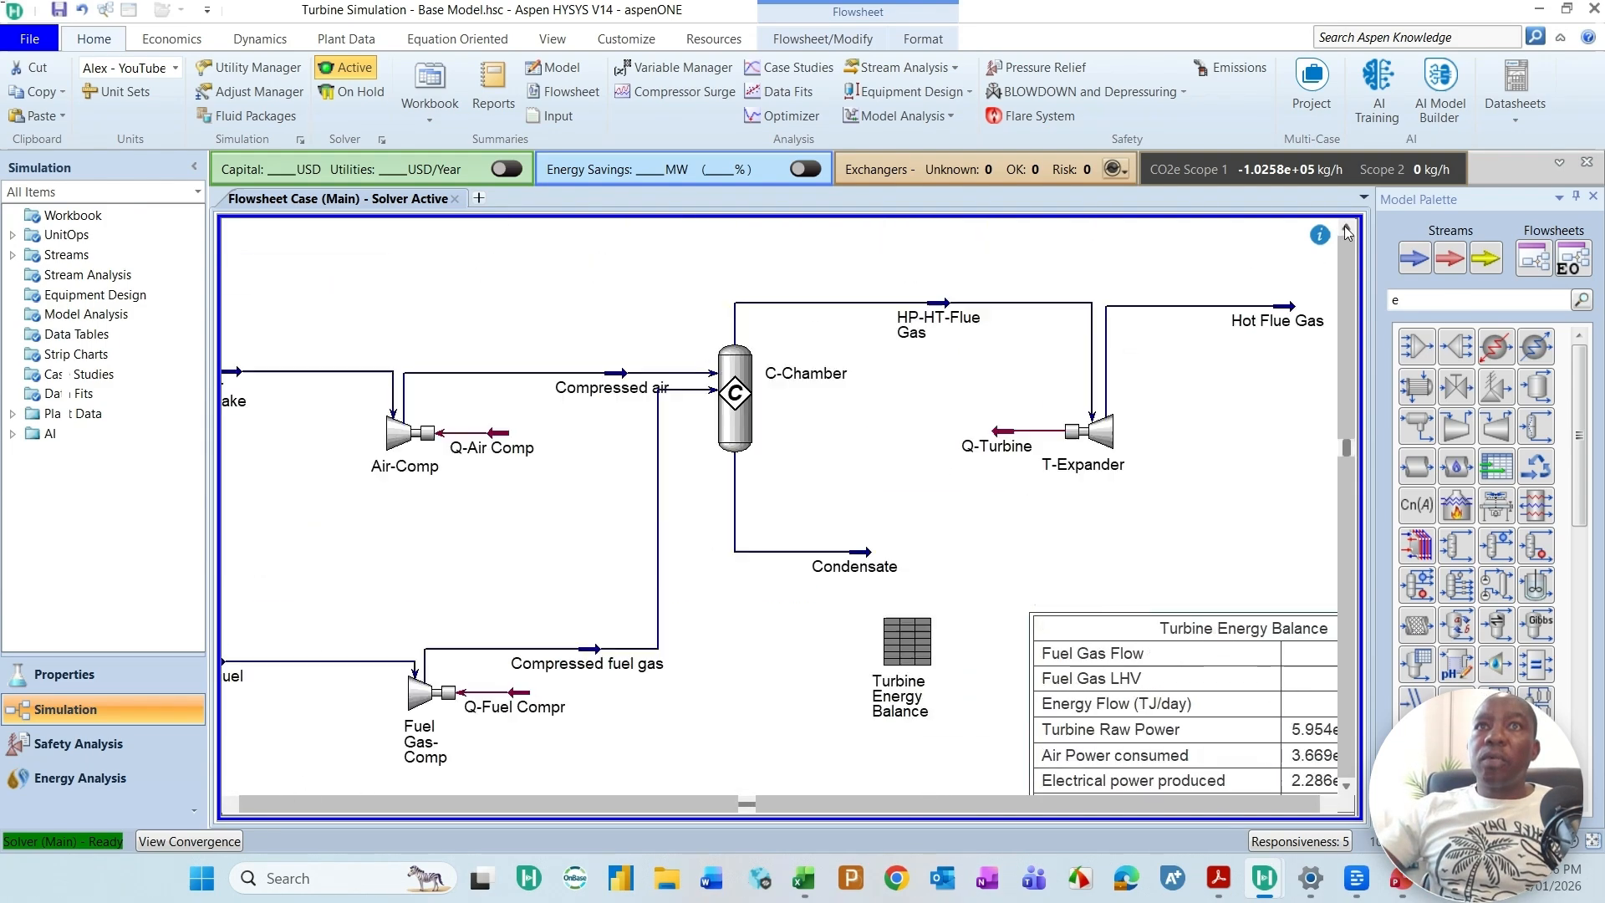
left_click(1347, 233)
left_click(1326, 804)
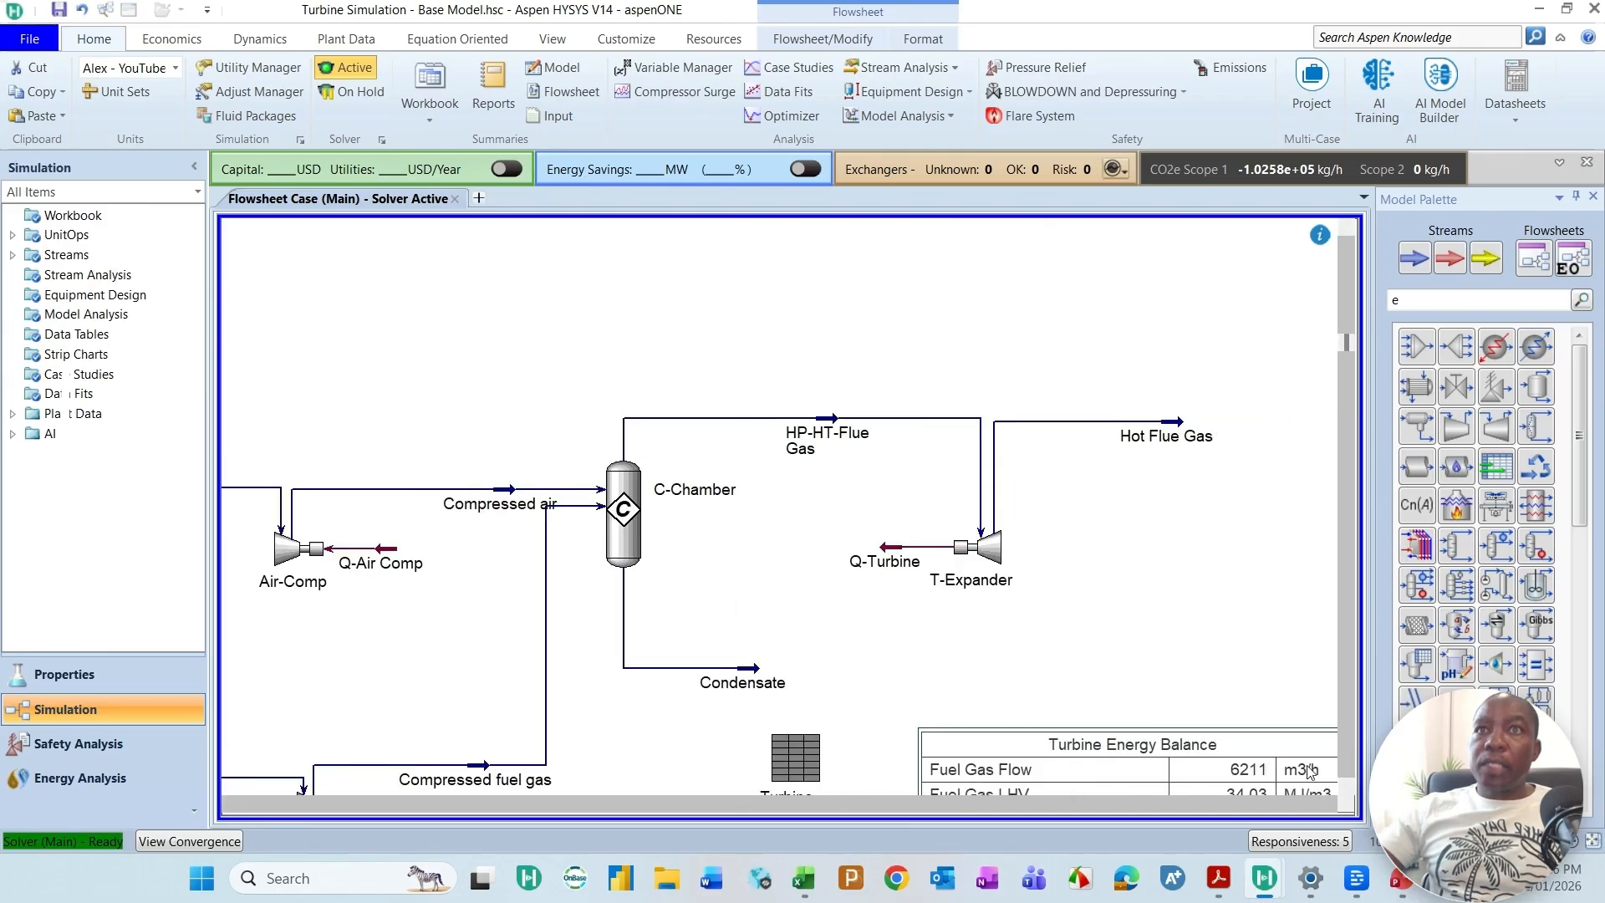
left_click(1184, 428)
right_click(1184, 426)
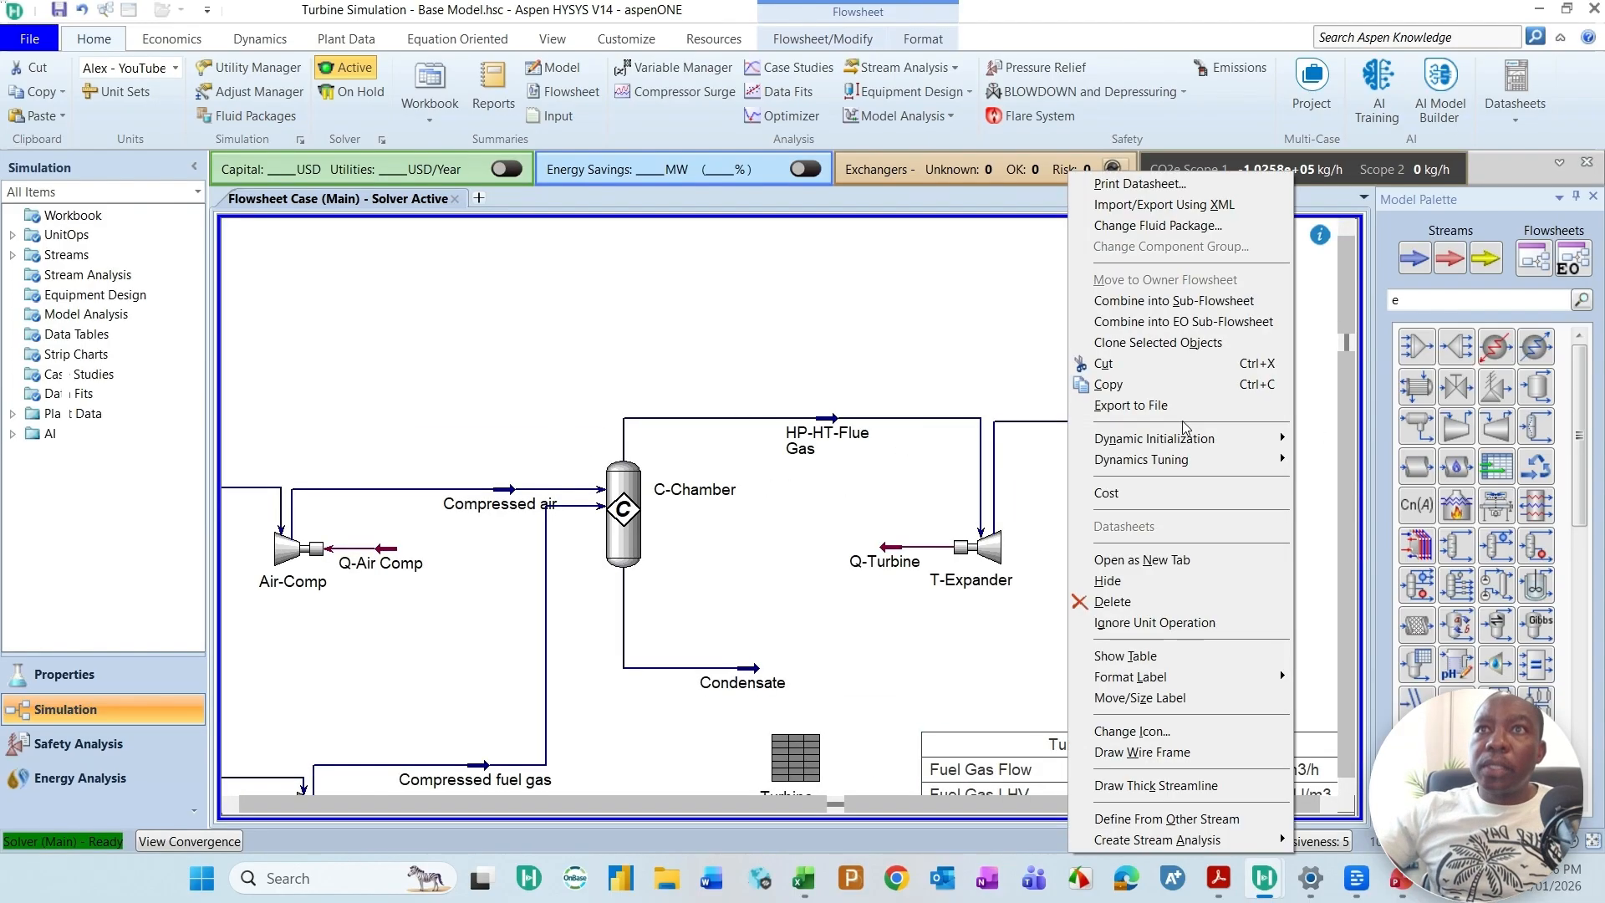
key("Escape")
right_click(1176, 428)
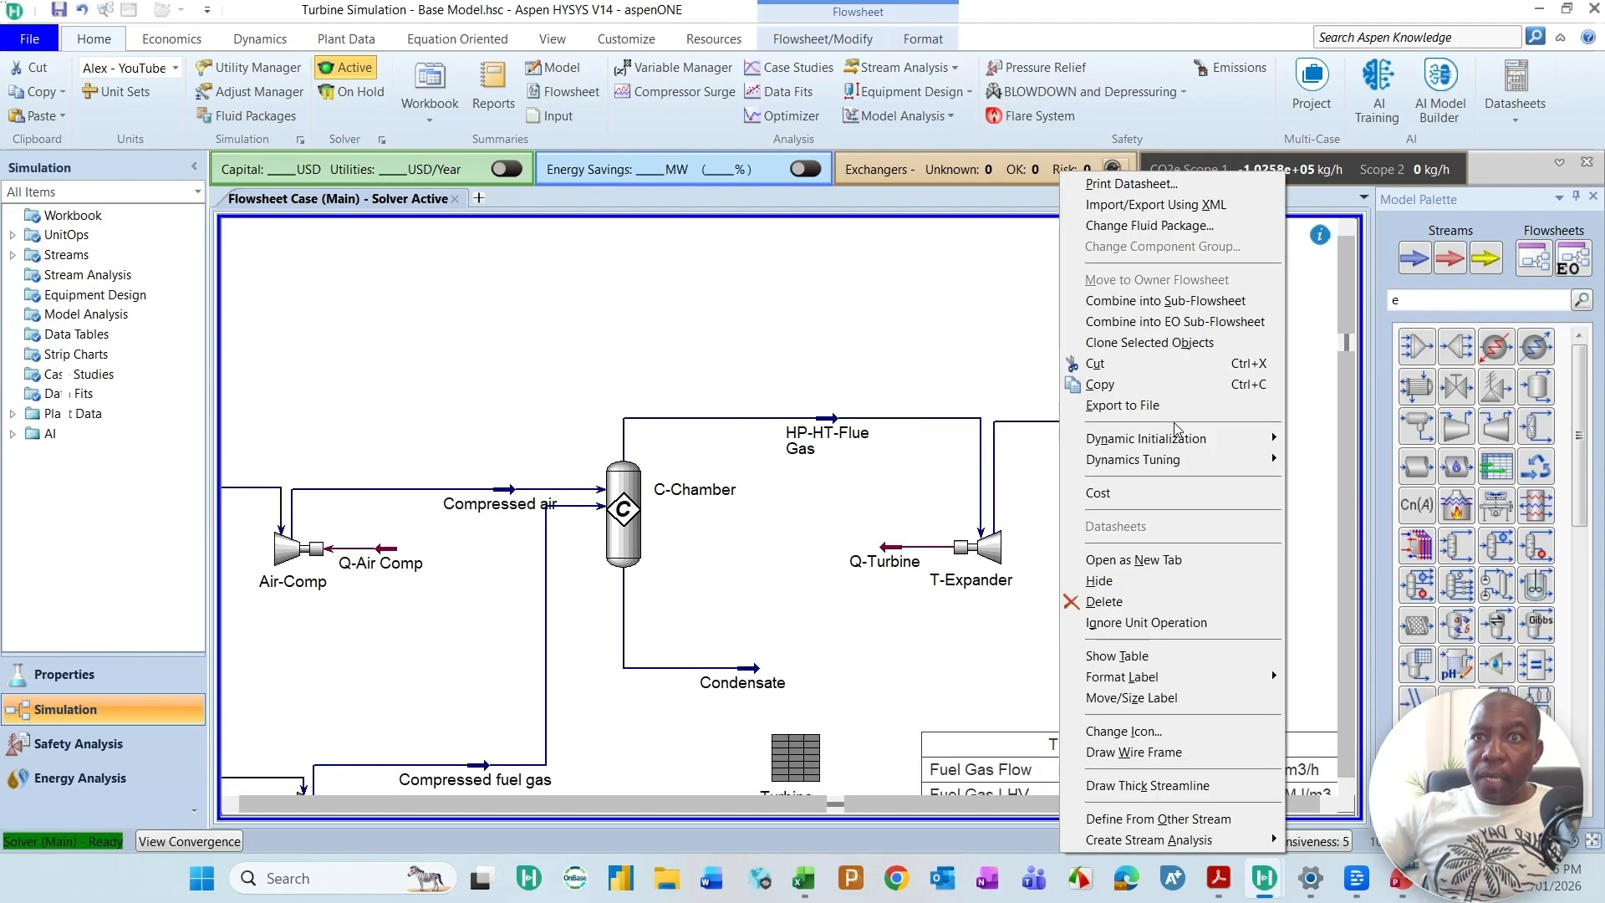
left_click(1134, 656)
left_click_drag(1178, 525, 1069, 366)
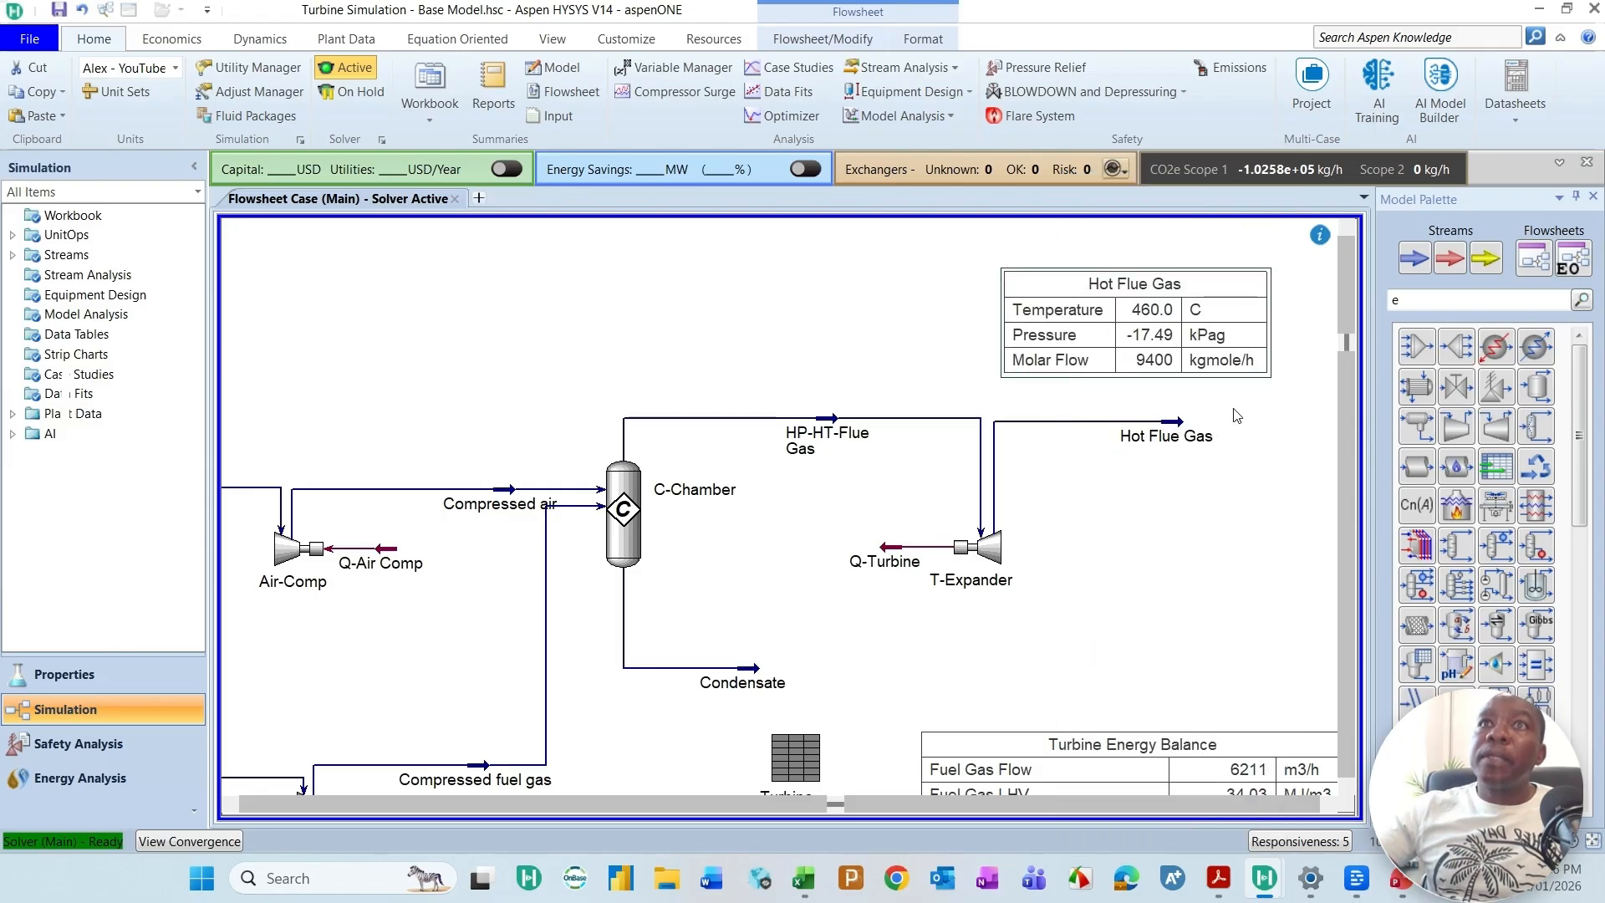
left_click_drag(1184, 361, 1185, 368)
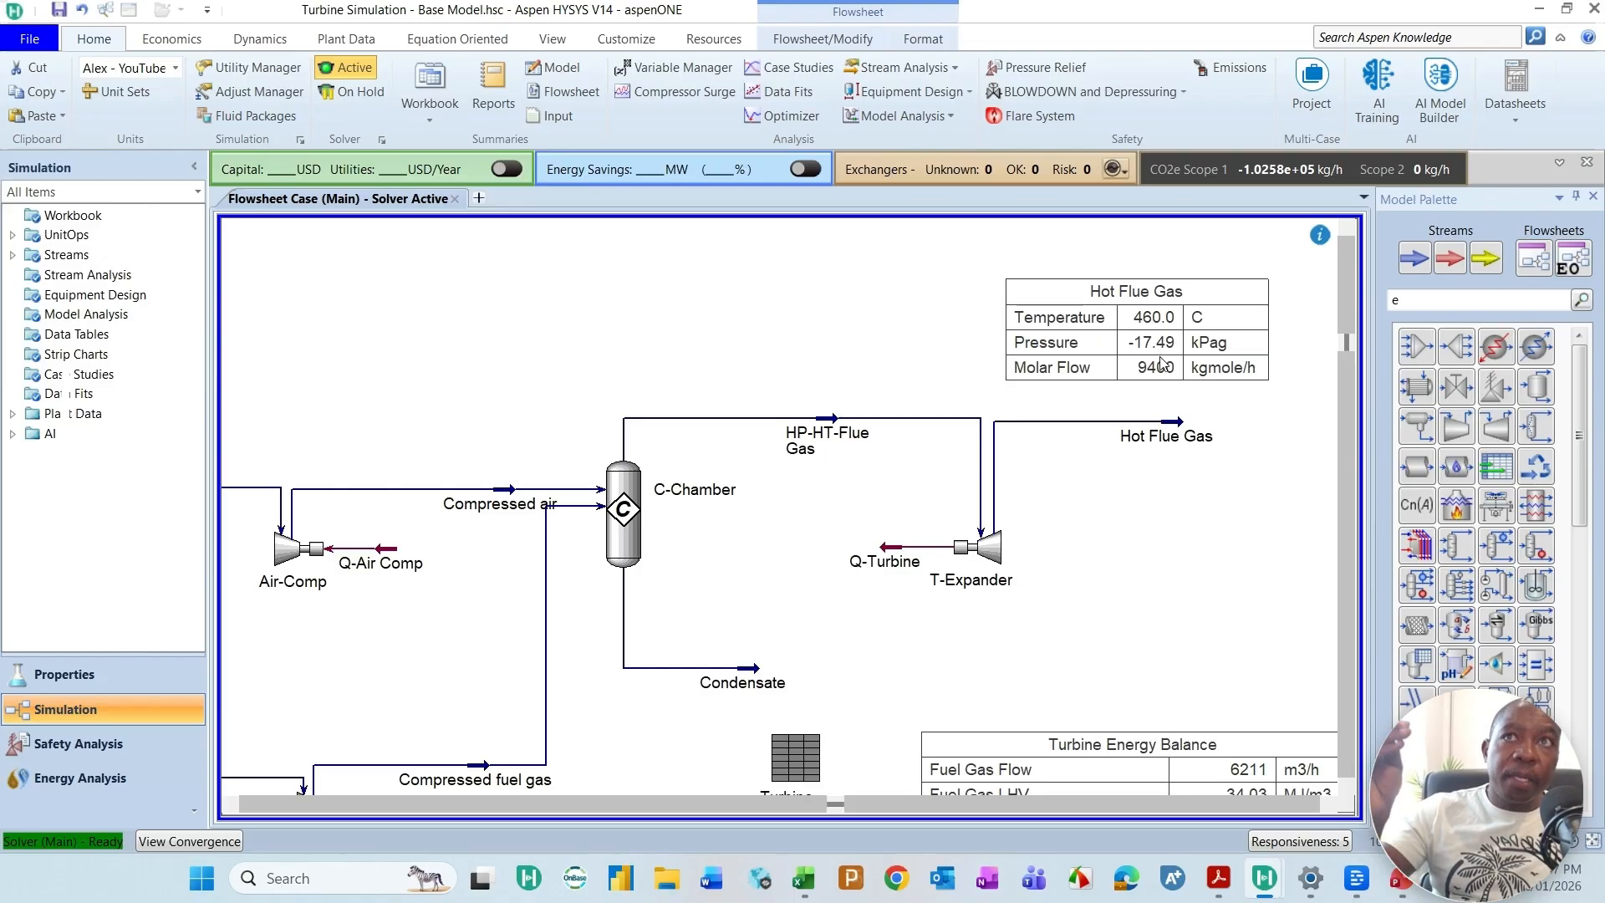
left_click(1167, 357)
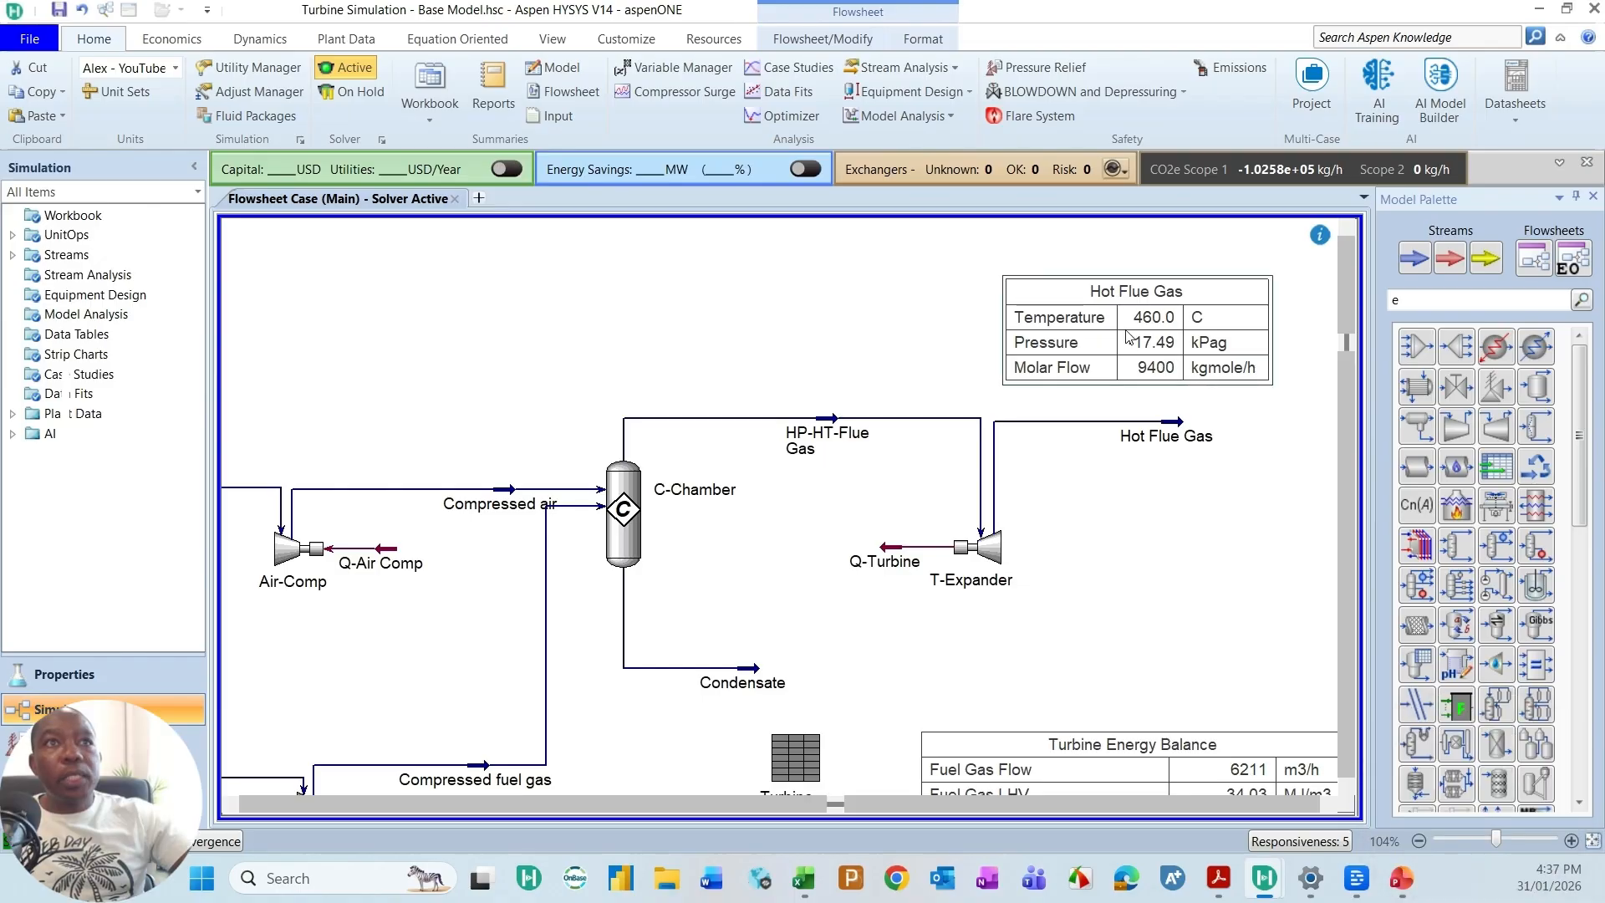
Step: Open the T-Expander's design parameters and move its window clear of the Hot Flue Gas table
double_click(991, 548)
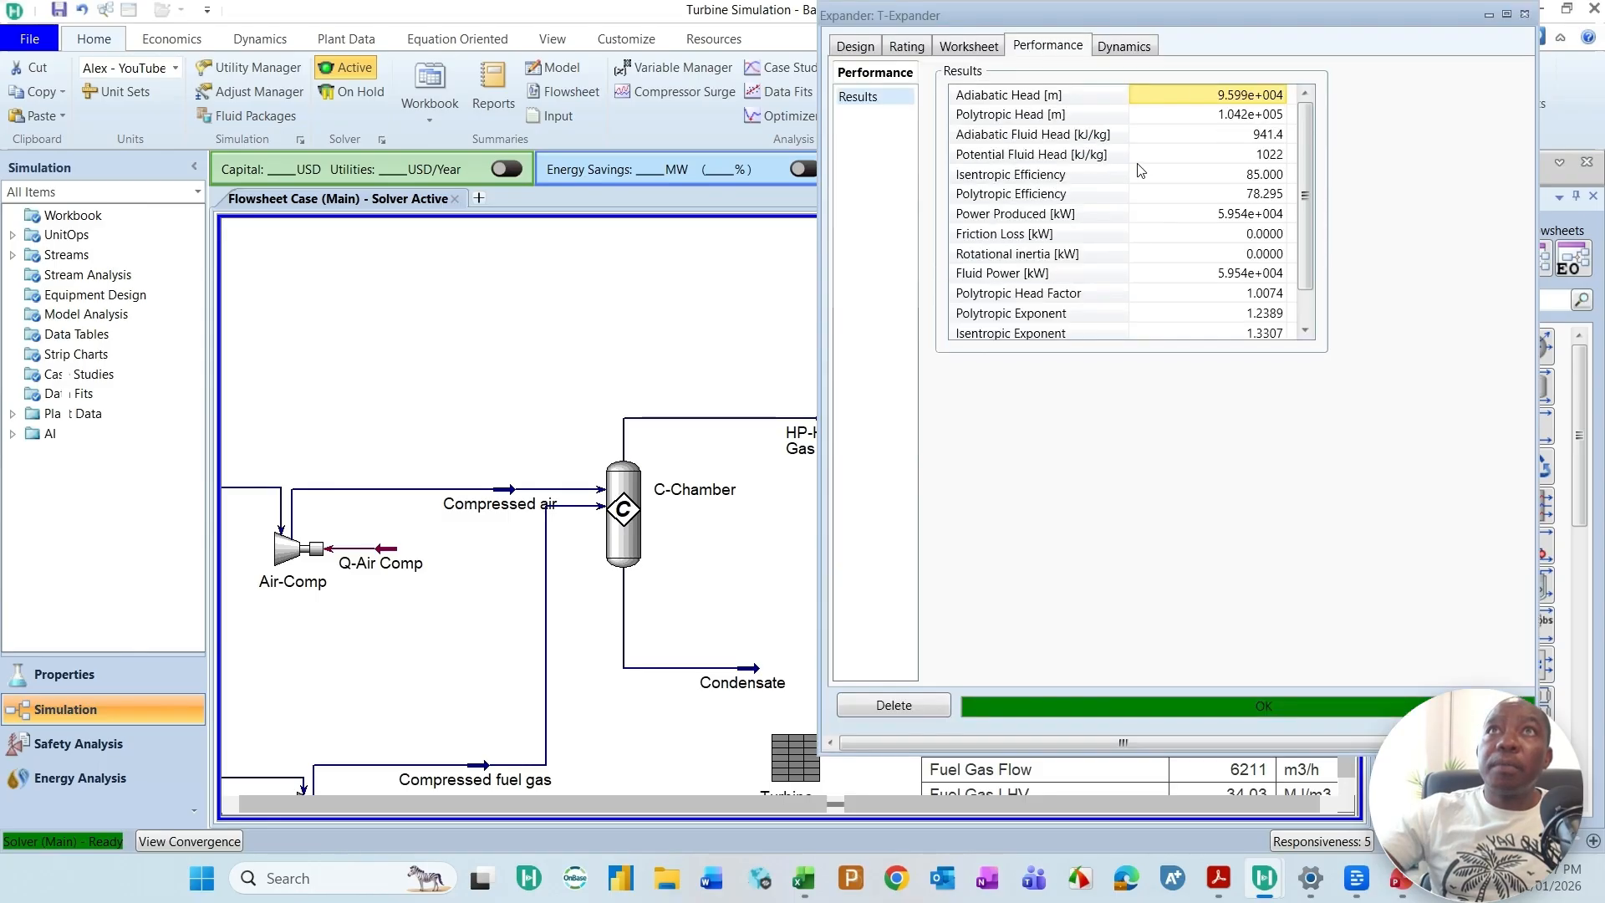
left_click_drag(1230, 17, 1216, 116)
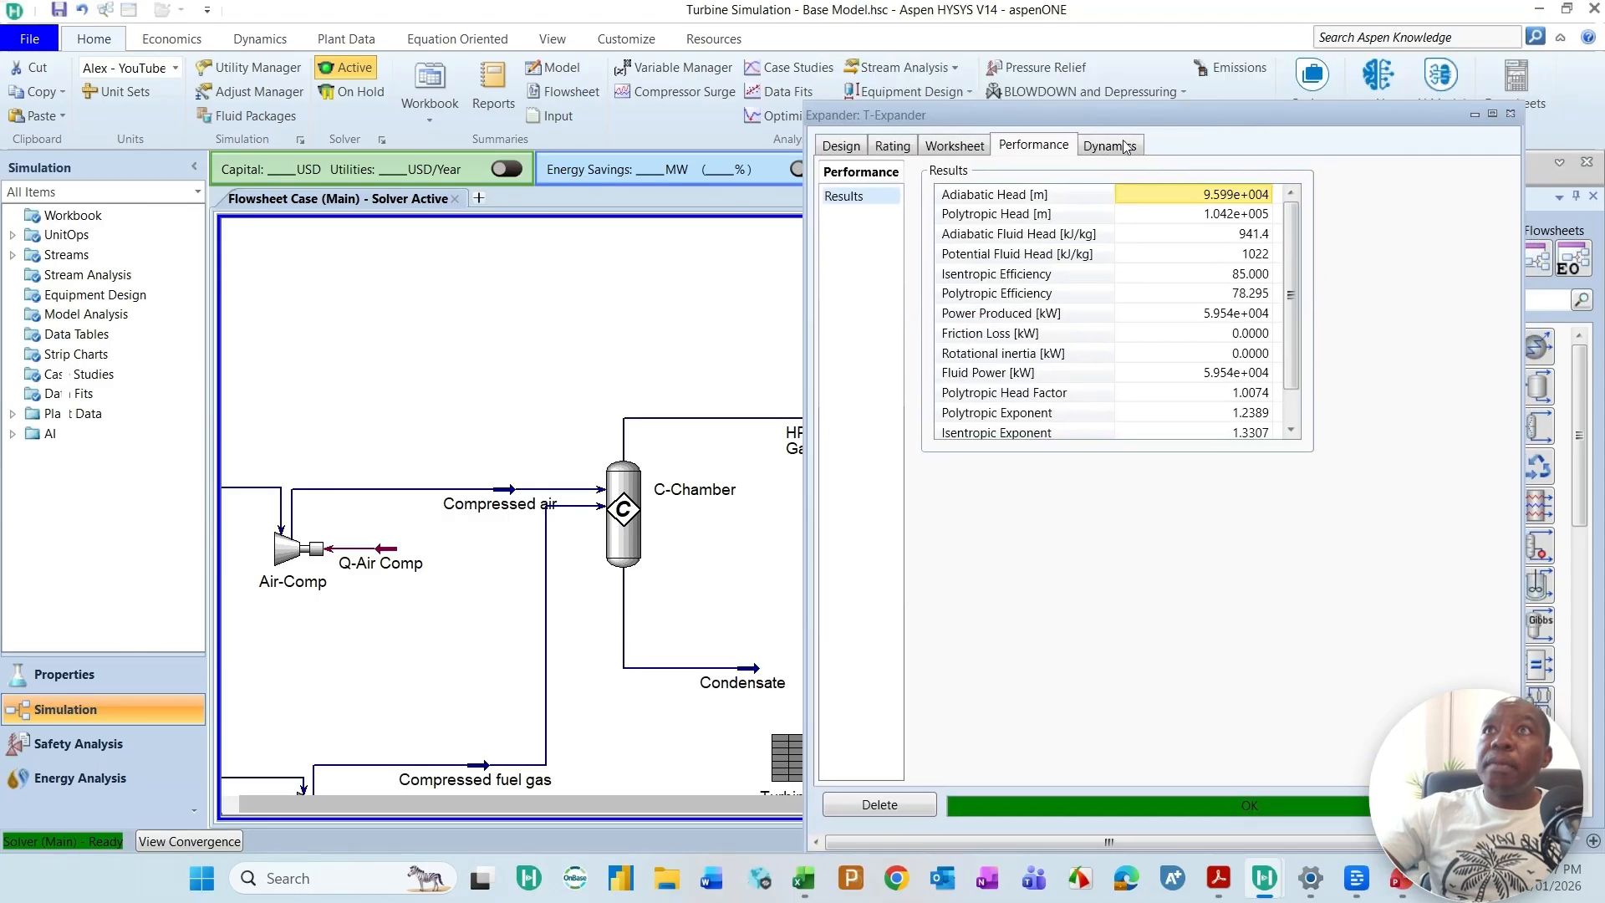
left_click_drag(1092, 112, 991, 110)
left_click(738, 143)
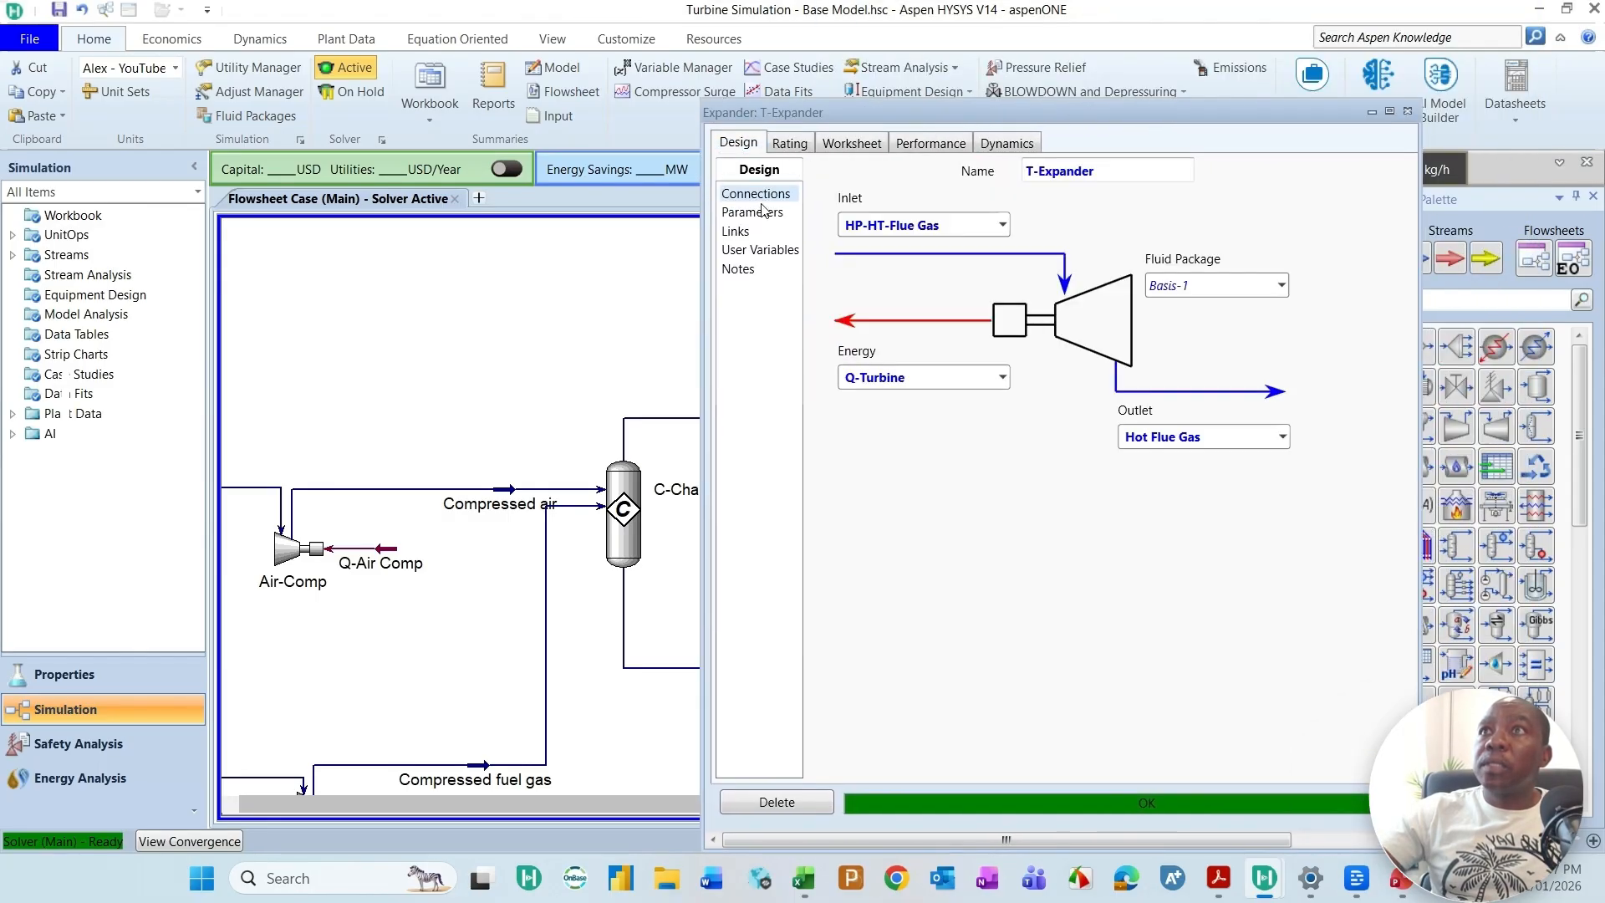
left_click(753, 214)
left_click_drag(1187, 114, 686, 135)
Step: Try isentropic efficiencies of 86 and 88 for the T-Expander
left_click(653, 211)
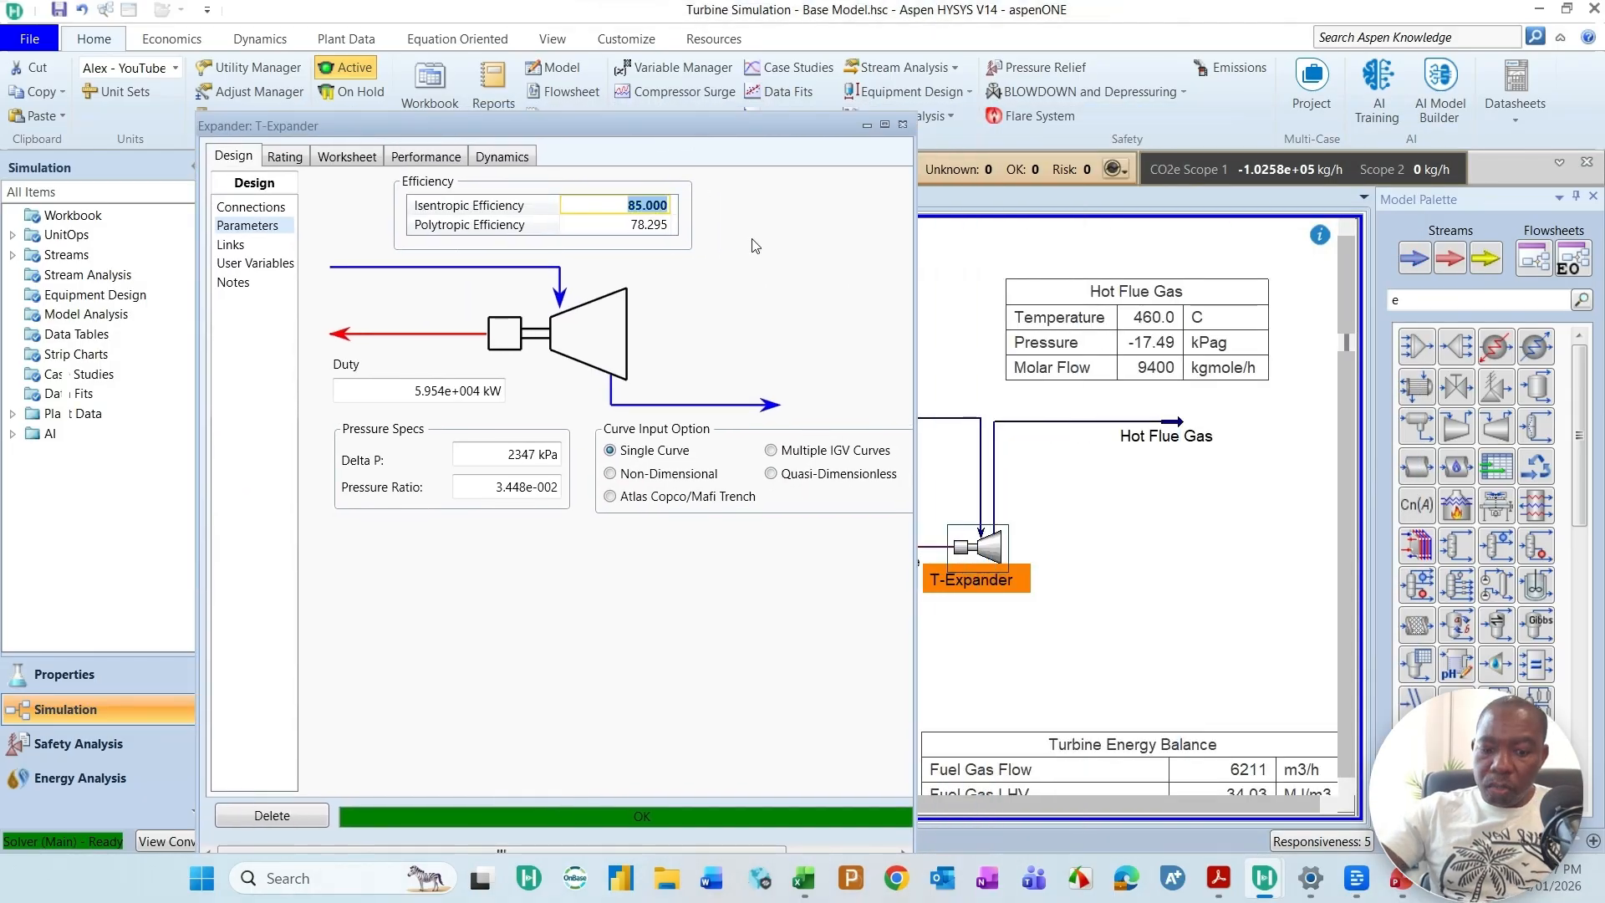
type("86")
key("Return")
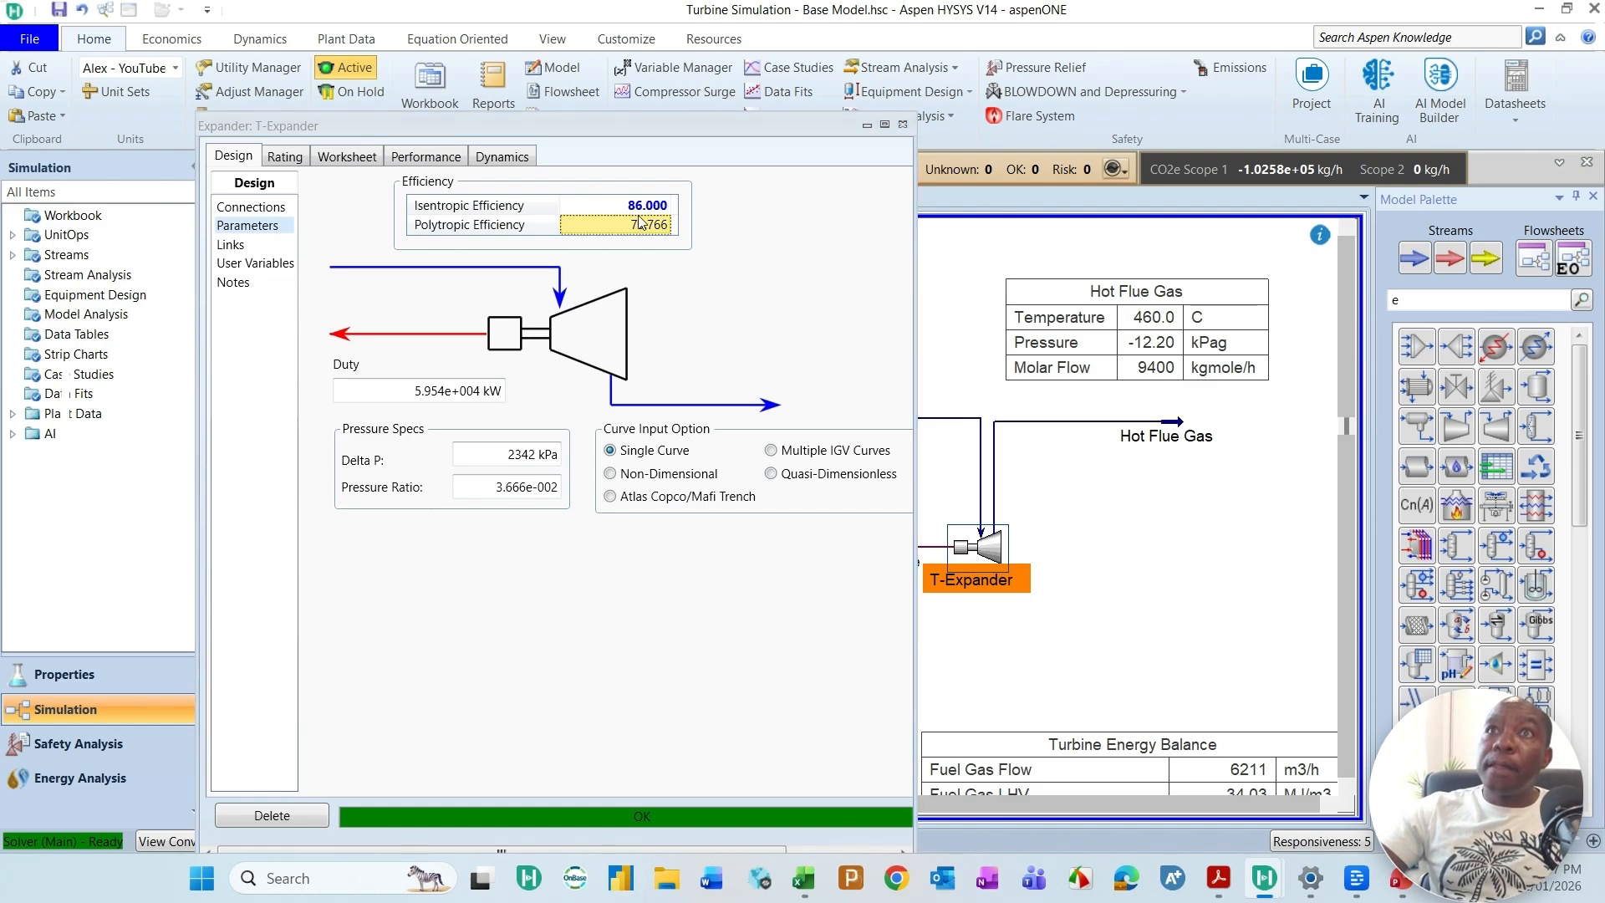
left_click(615, 216)
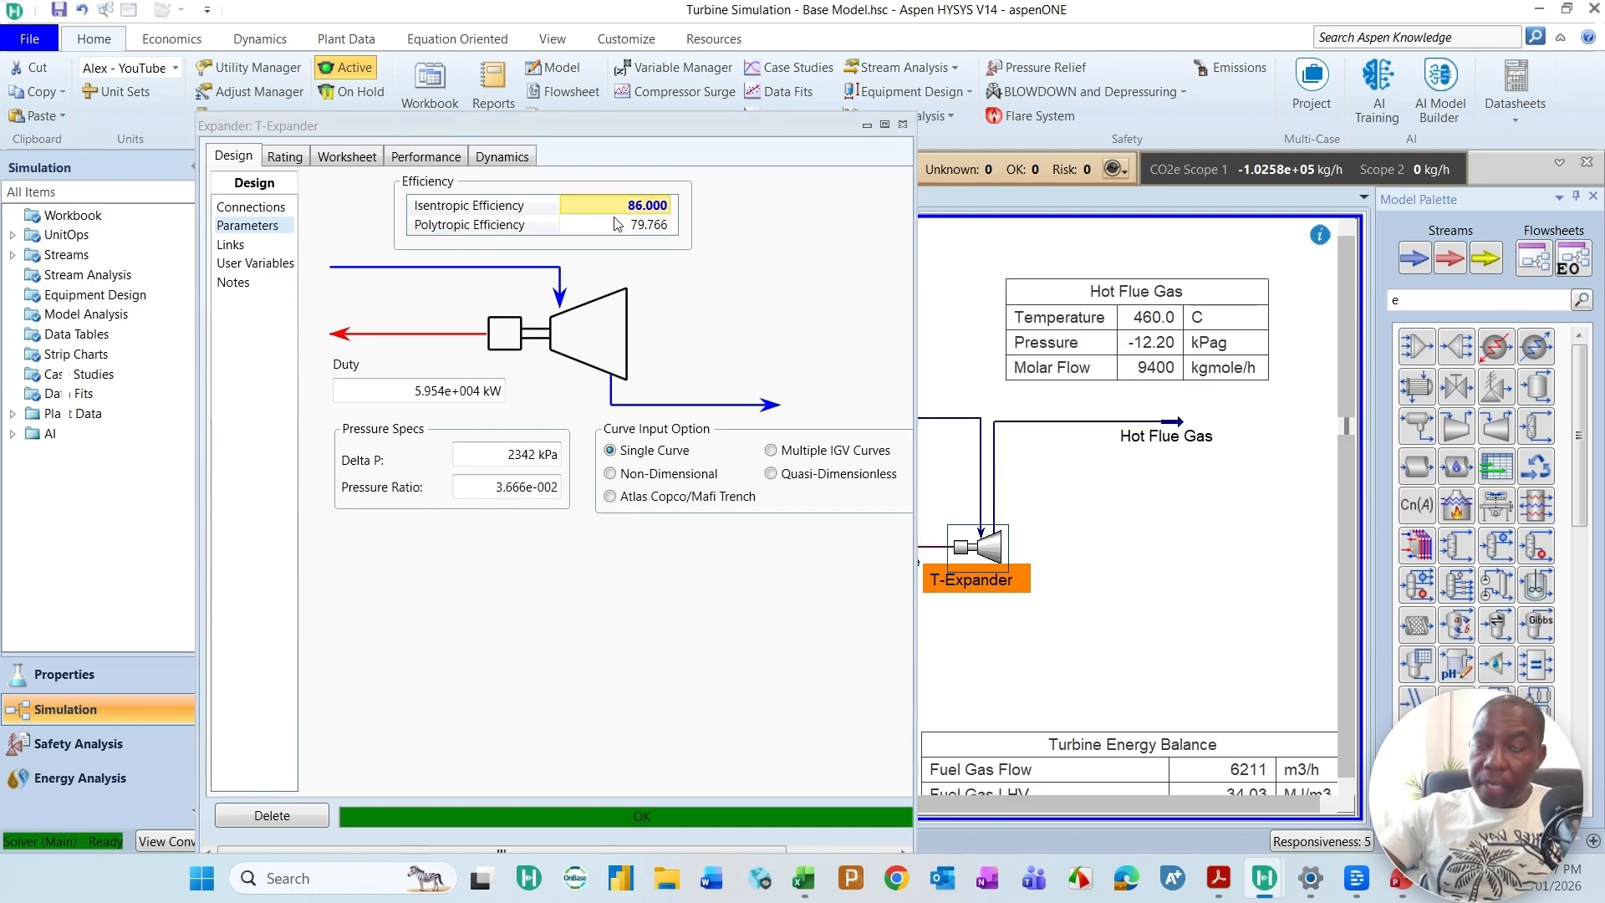
type("88")
key("Return")
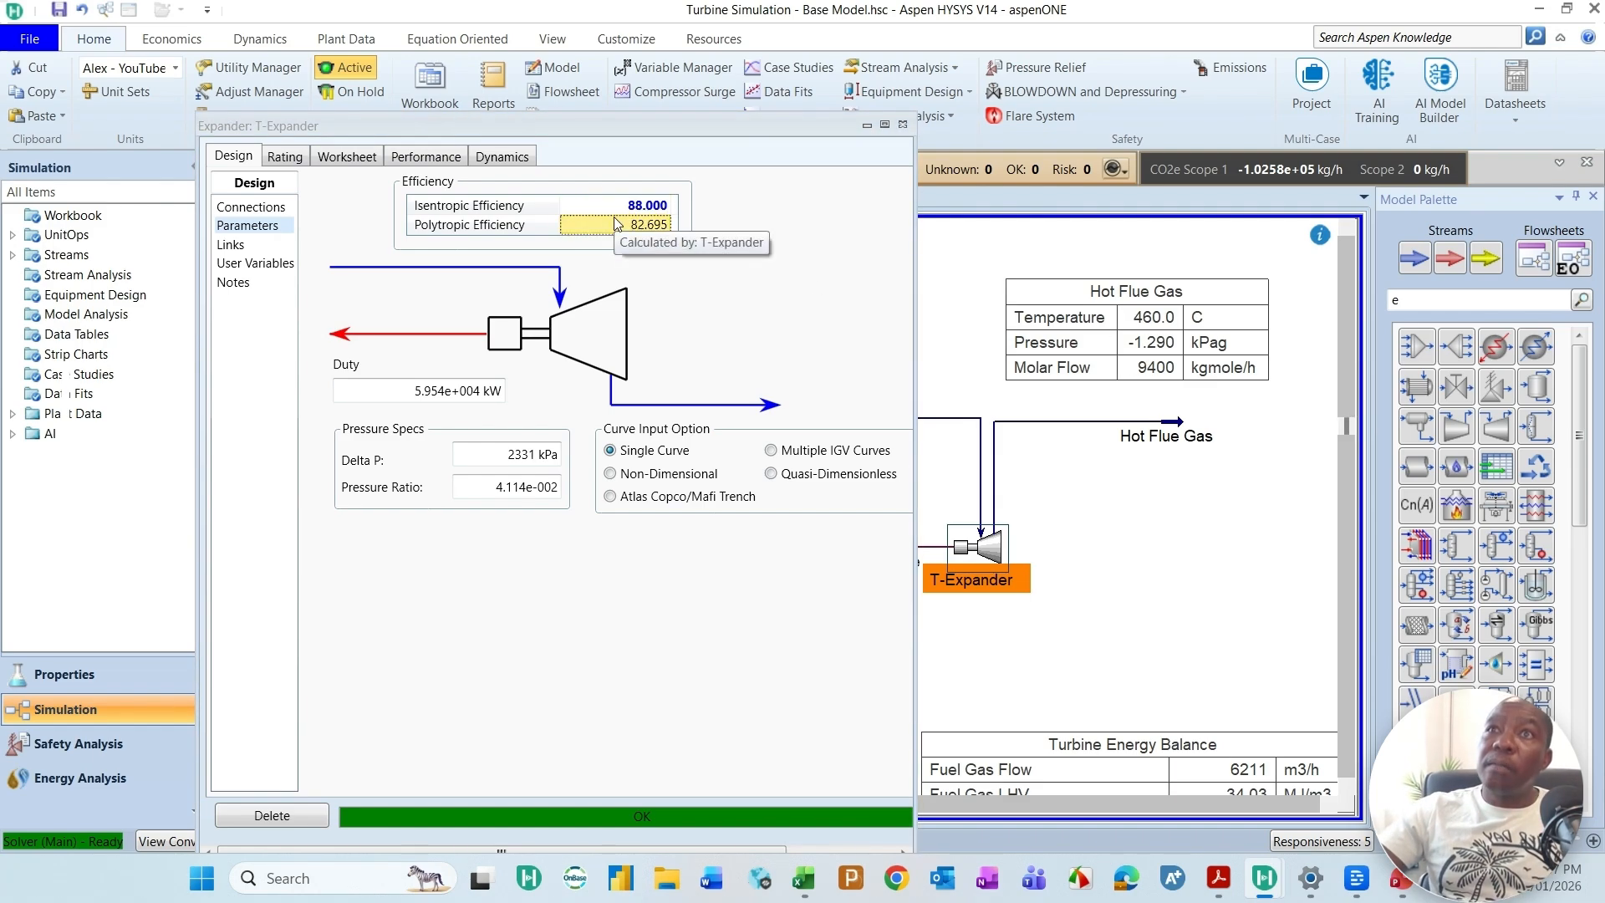
Step: Set the T-Expander's isentropic efficiency to 90, return to the flowsheet and shift the Hot Flue Gas table slightly upward
left_click(667, 206)
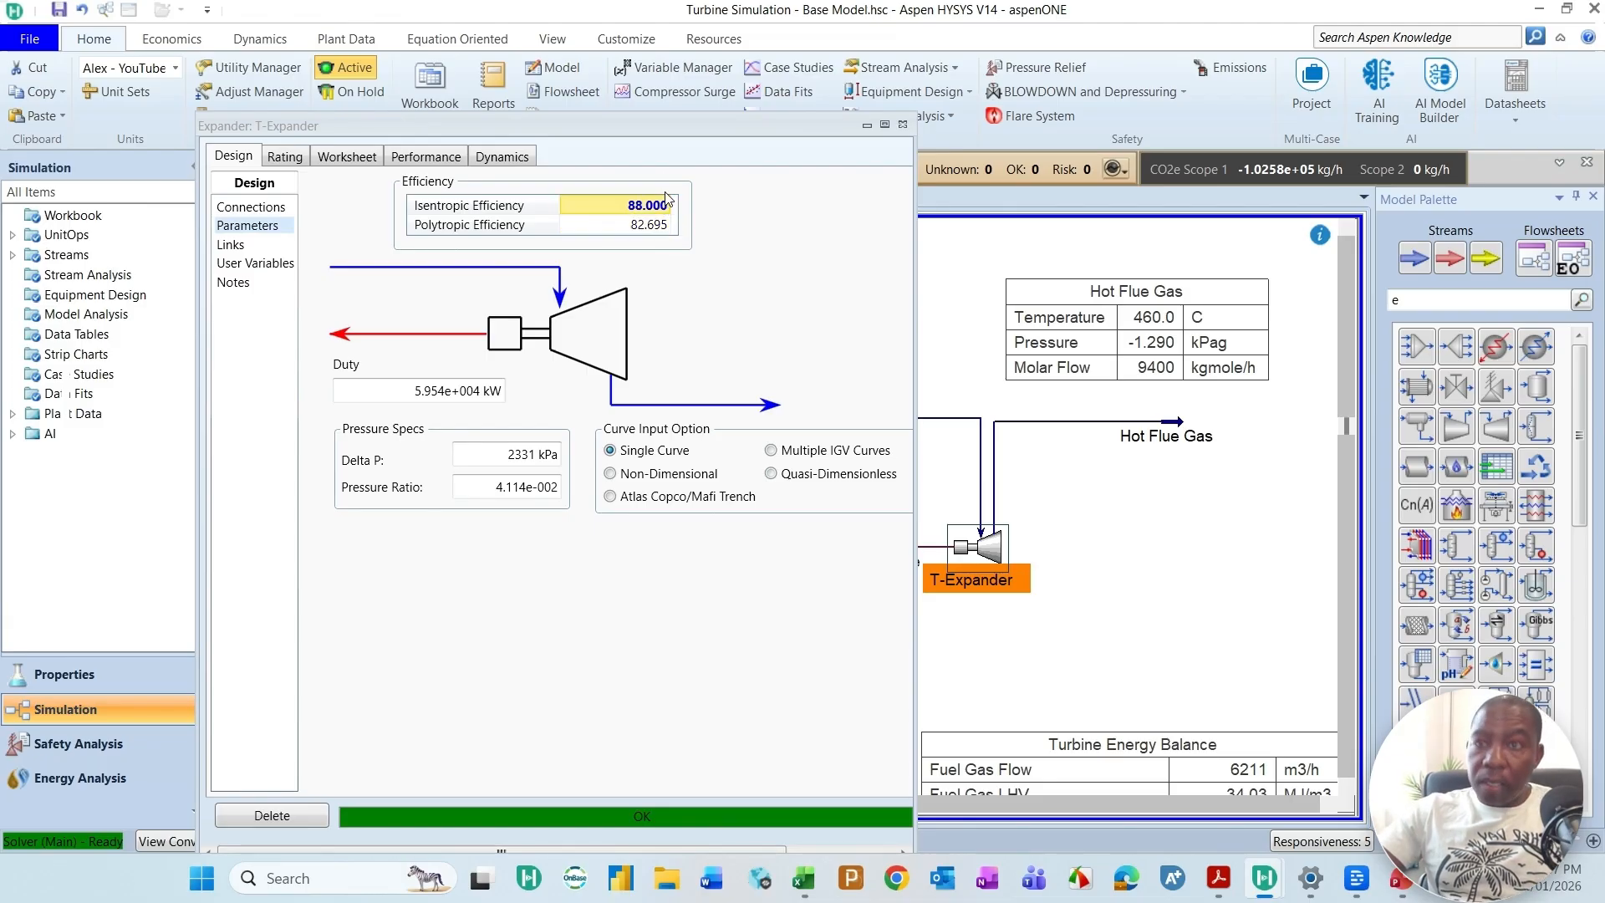
type("90")
key("Return")
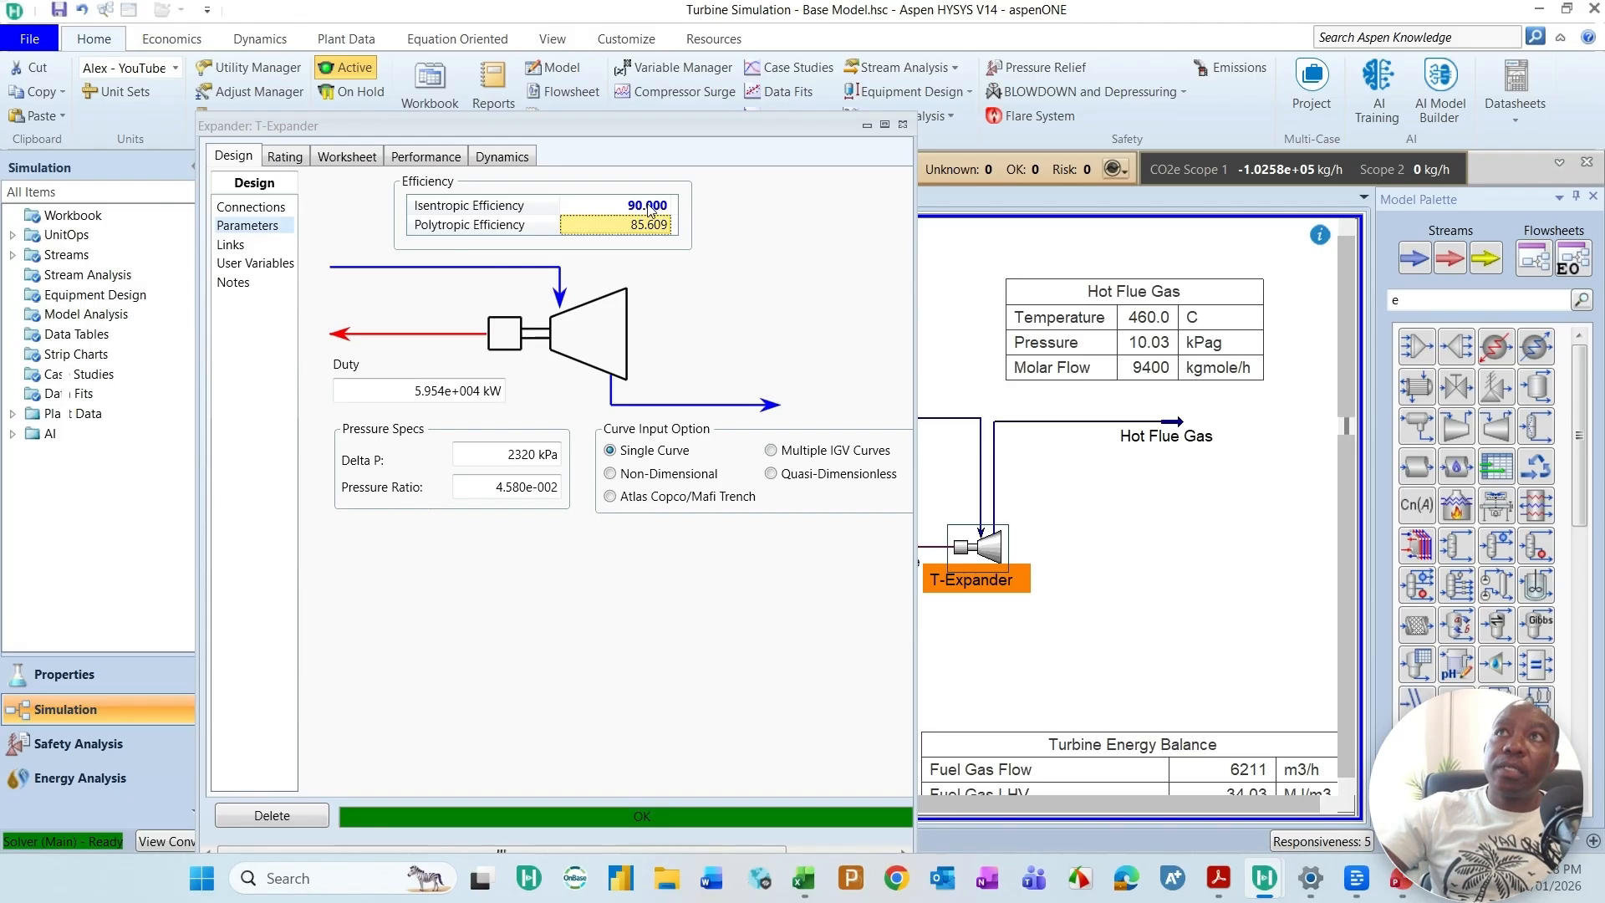
left_click(1162, 339)
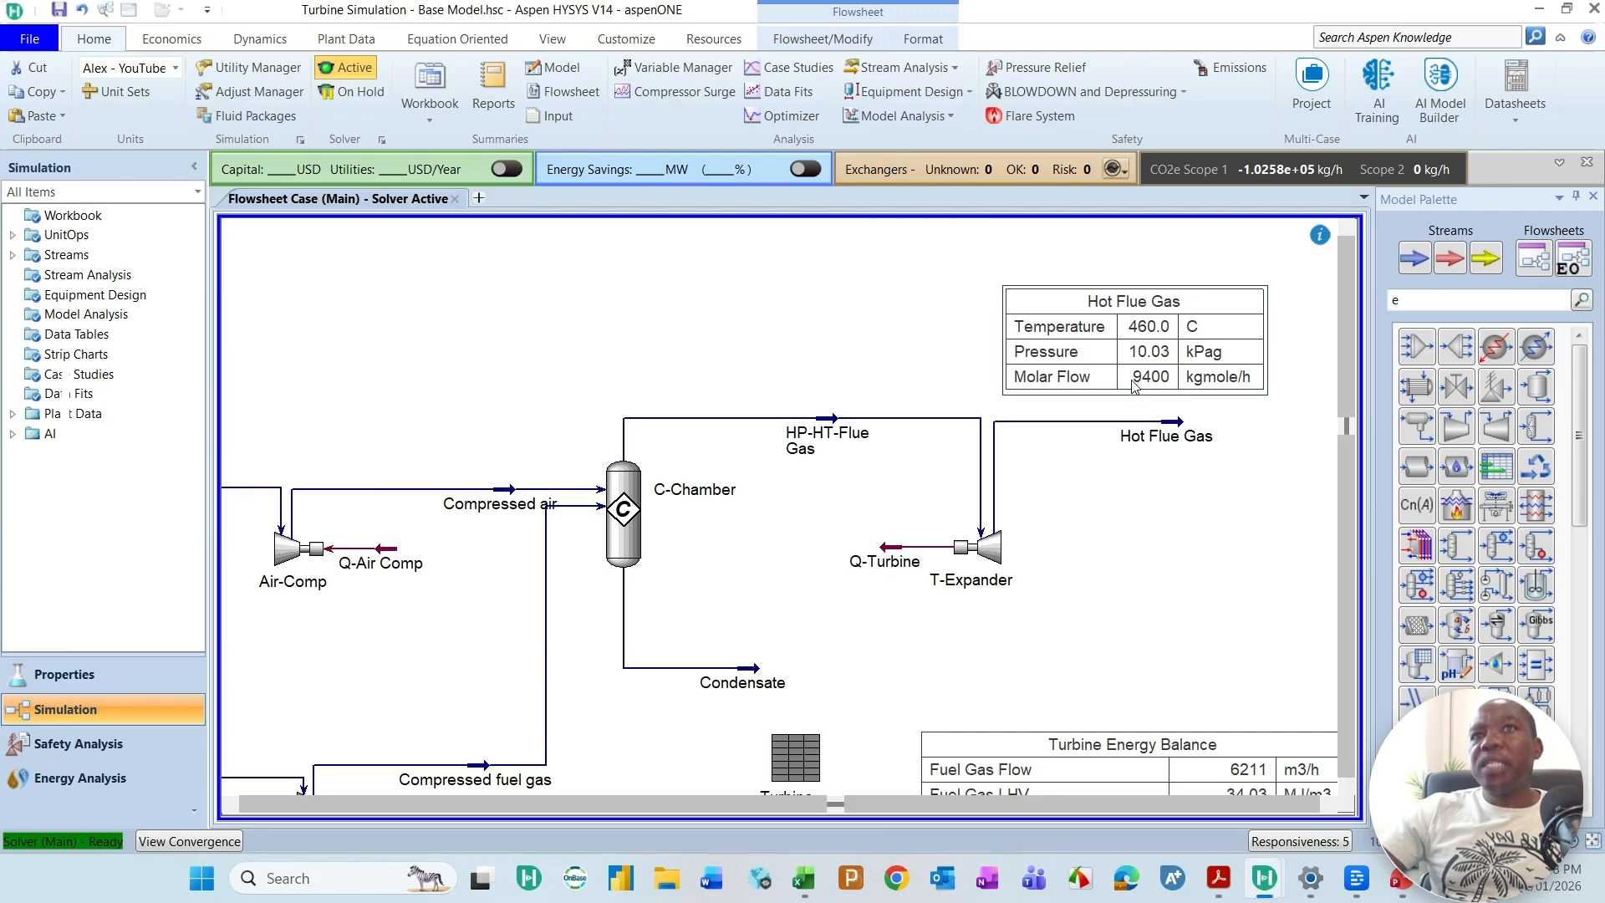
left_click_drag(1139, 389, 1136, 378)
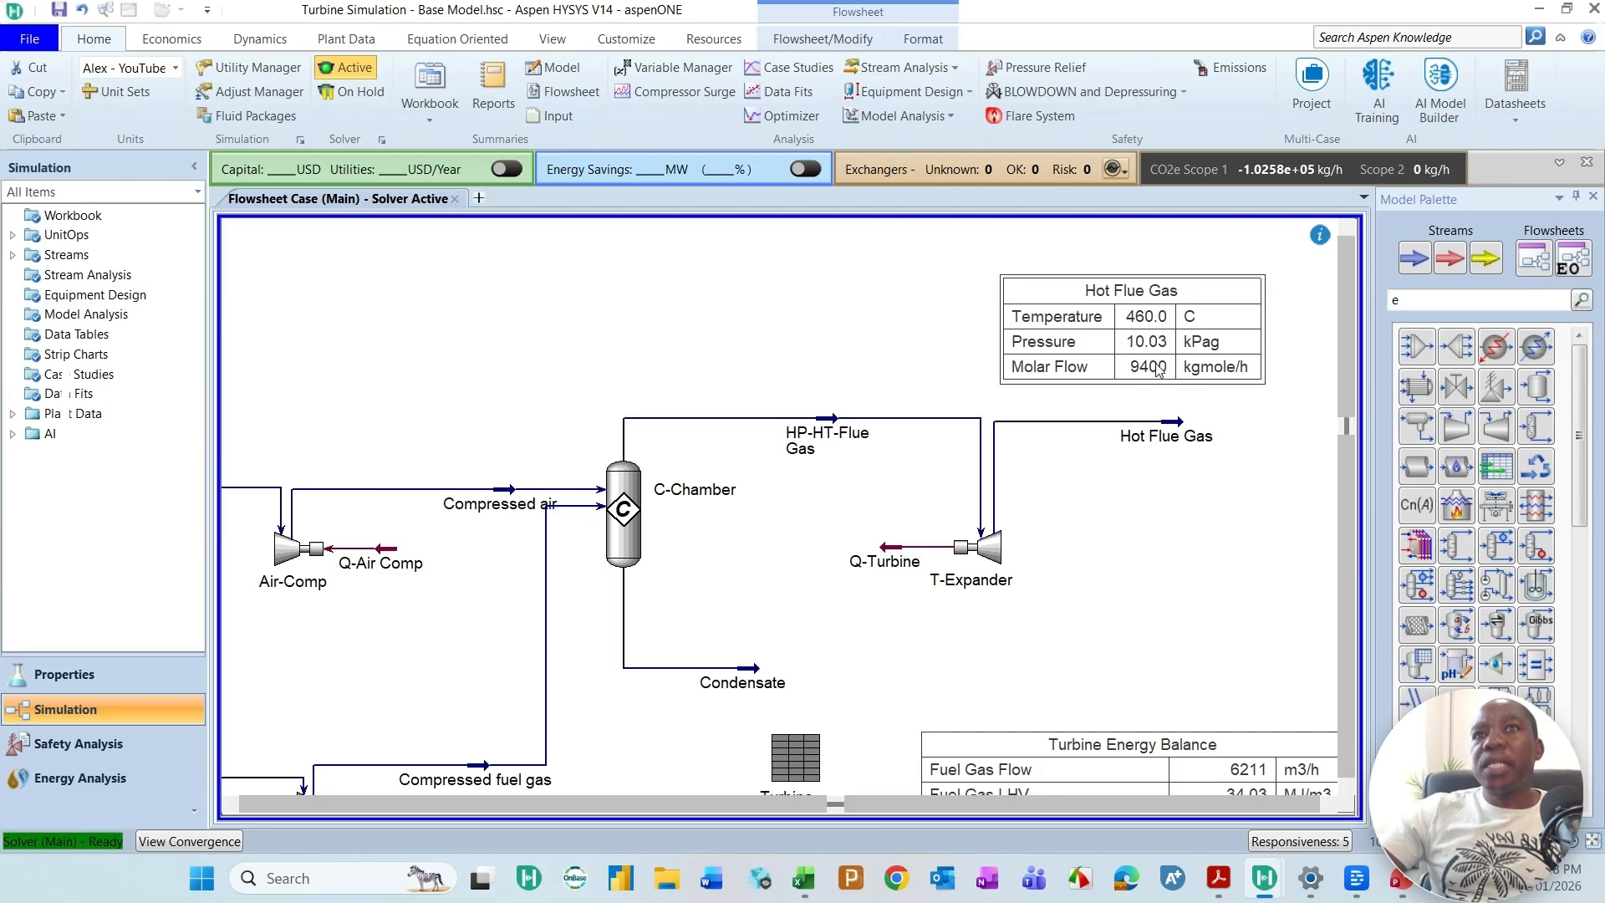
Step: Add the Mass Flow variable to the Hot Flue Gas property table on the flowsheet
double_click(1103, 379)
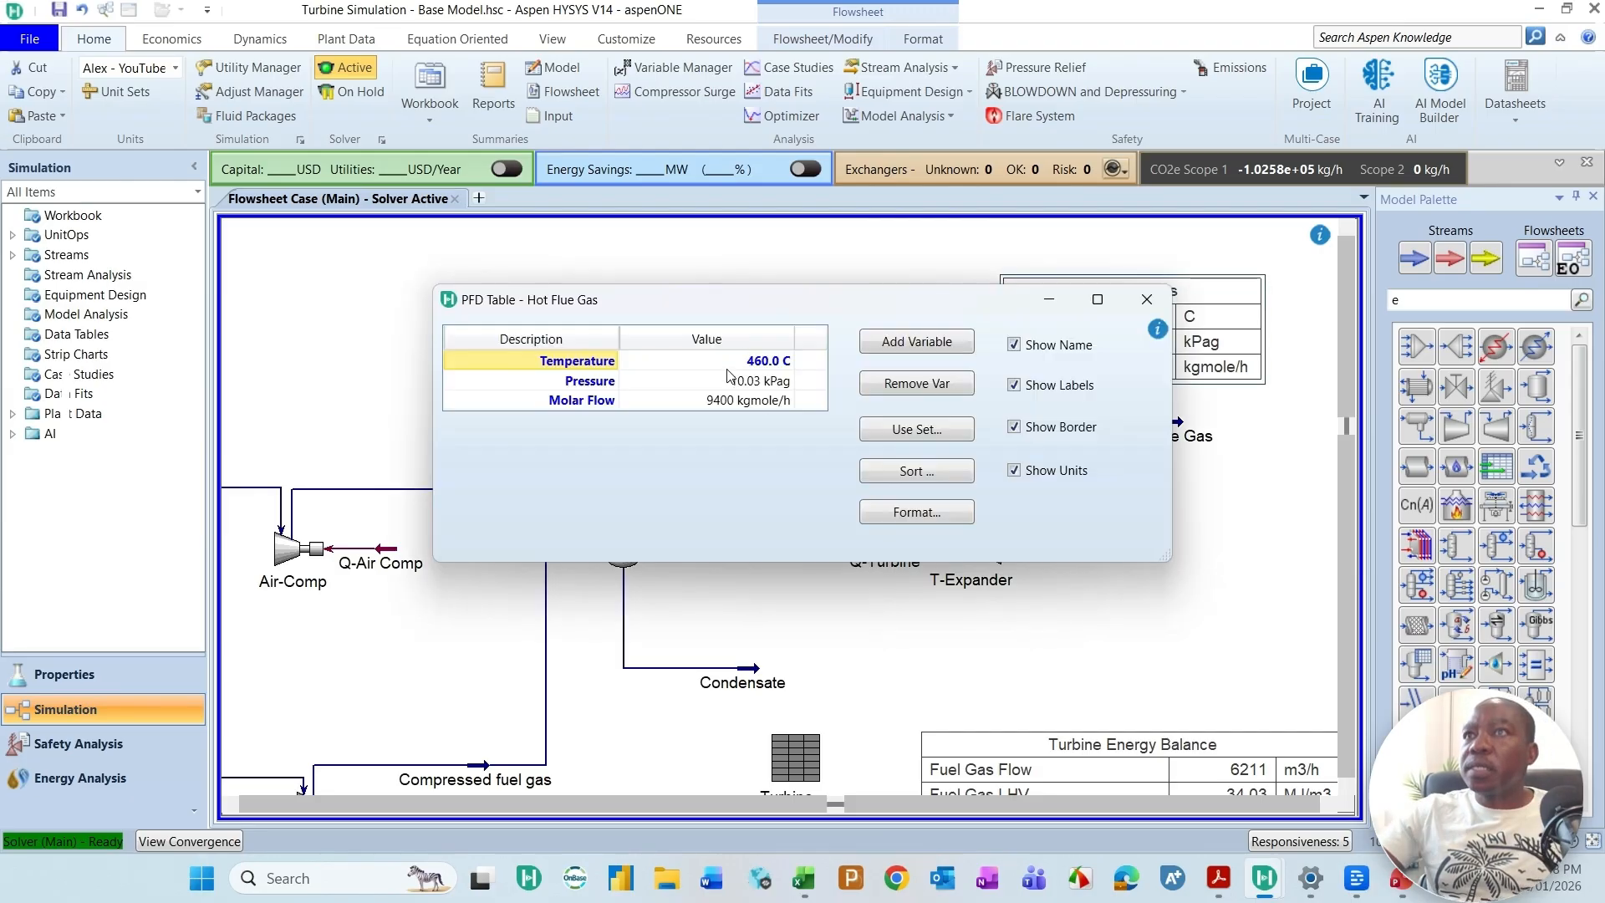
left_click(756, 401)
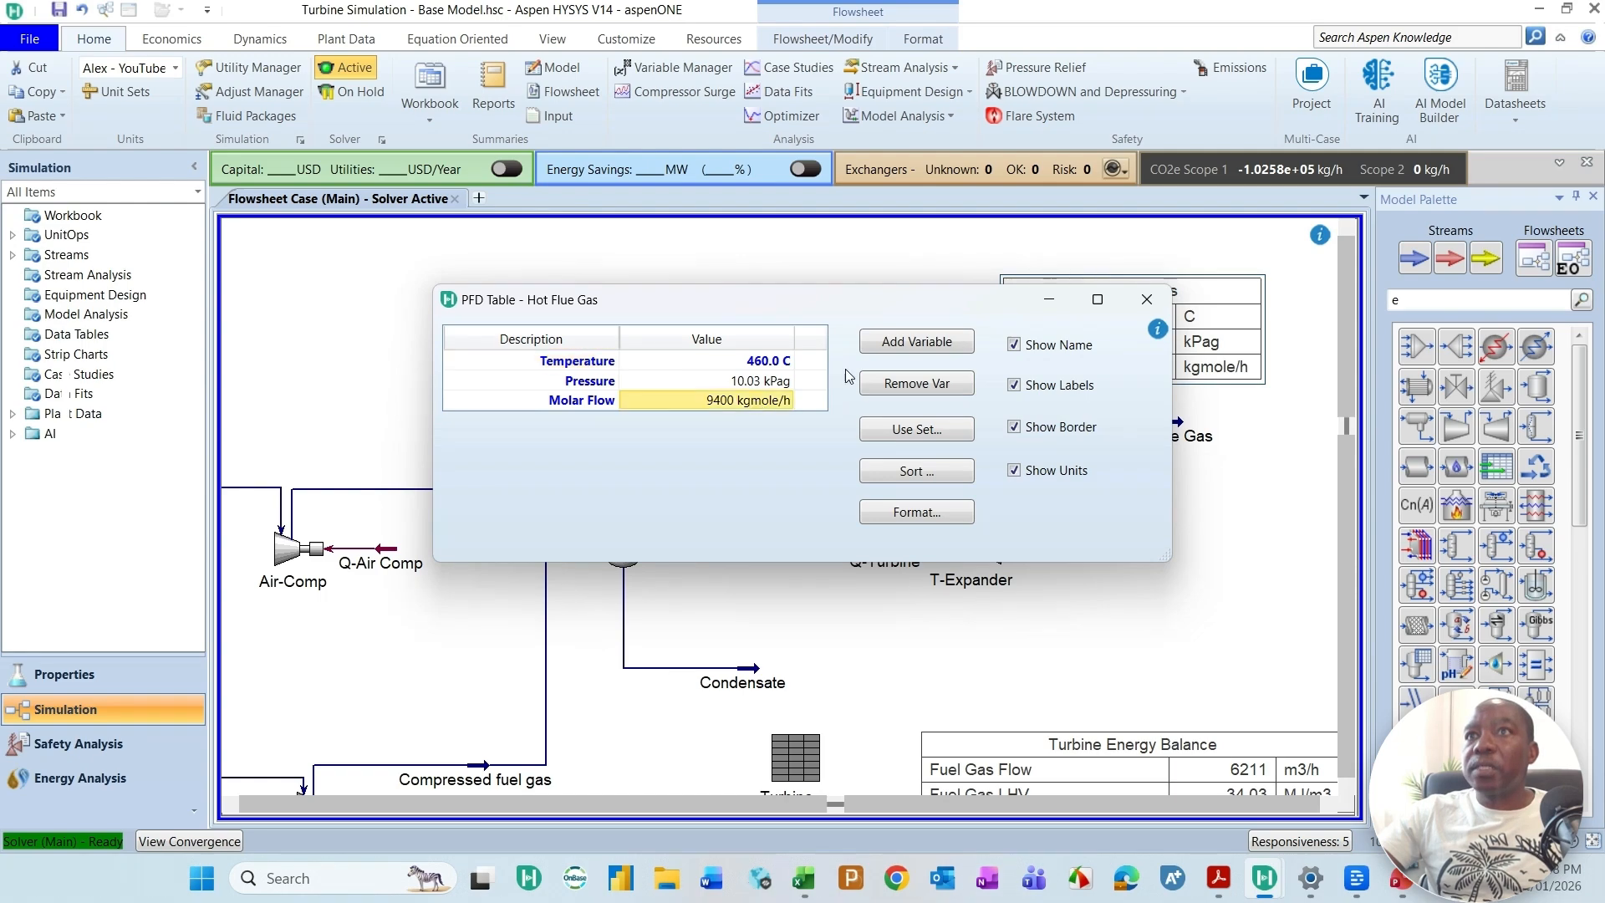
left_click(935, 344)
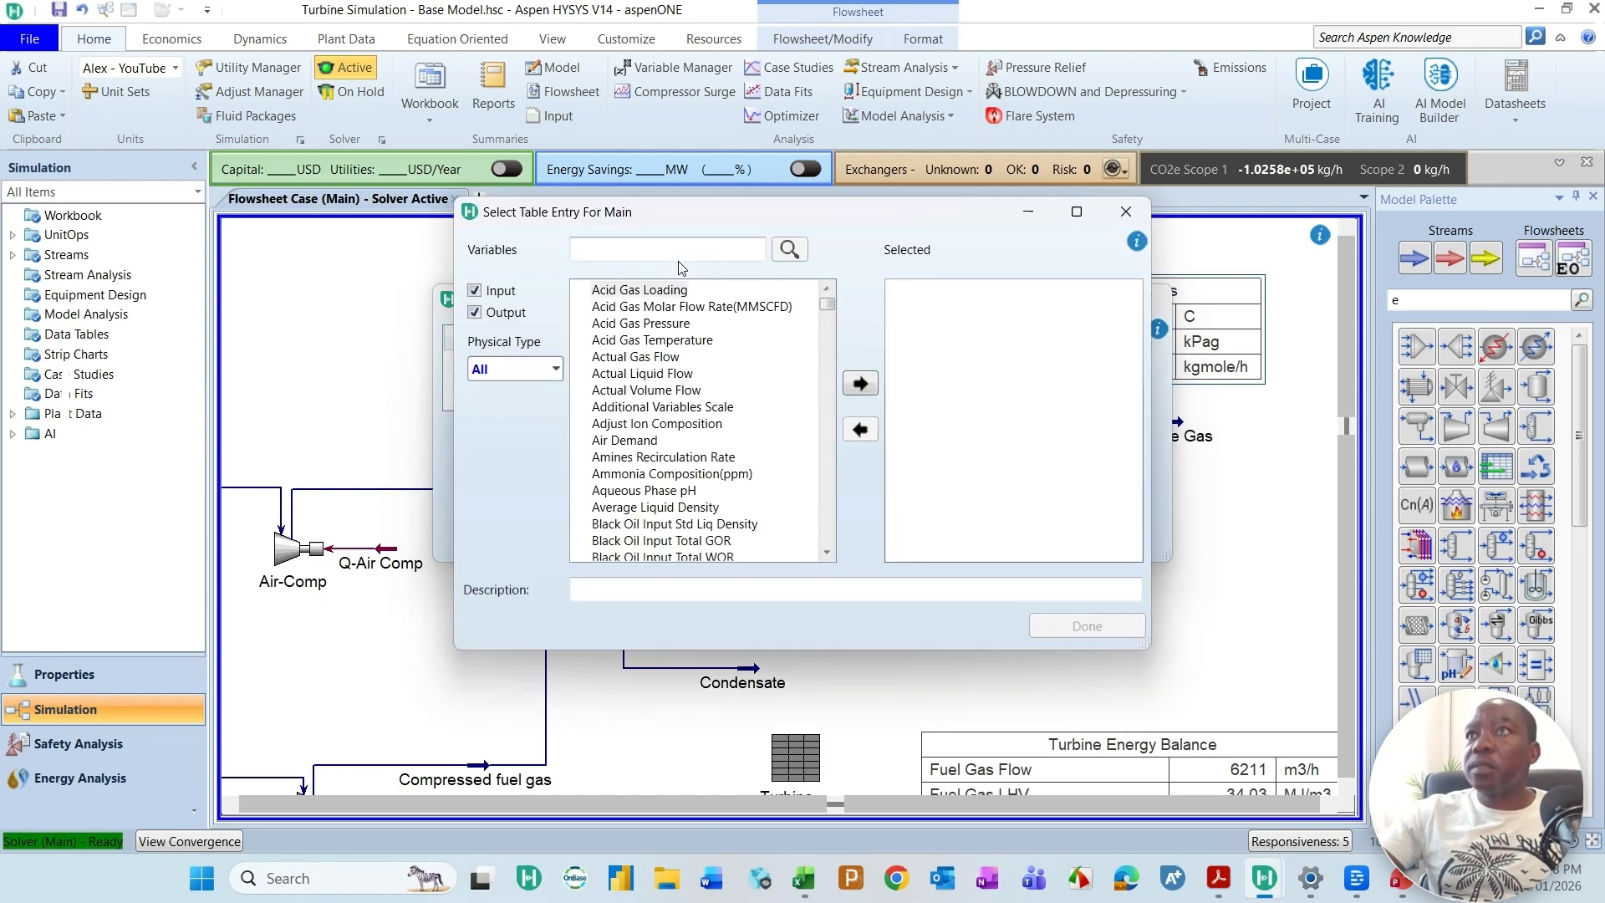
right_click(692, 249)
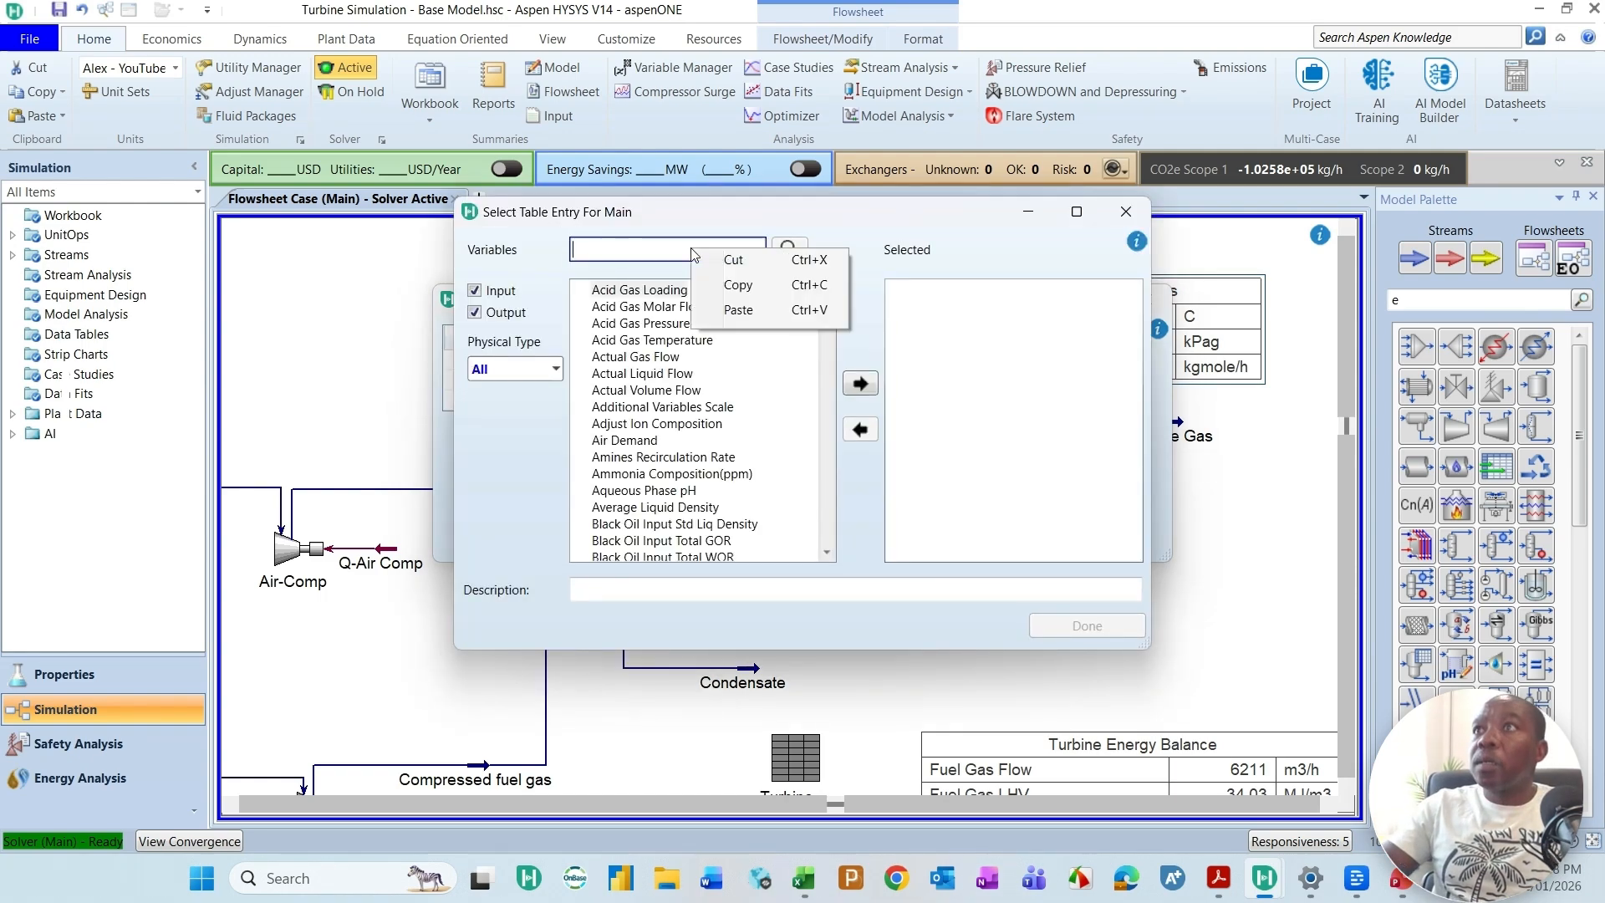
left_click(631, 257)
type("mass")
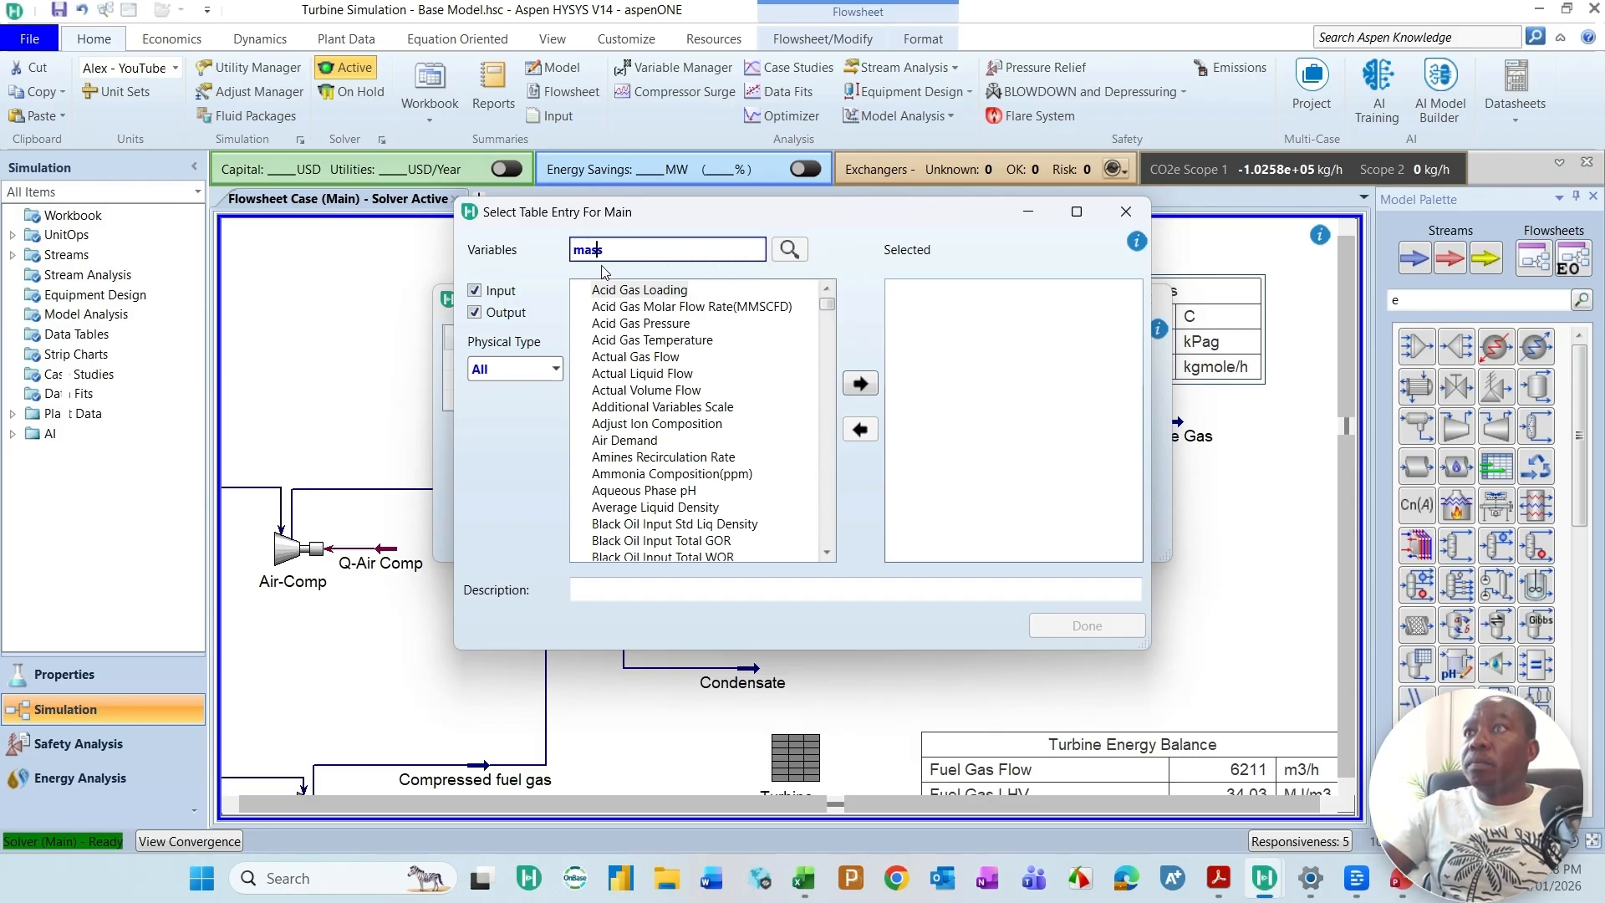
scroll(654, 499, "down", 3)
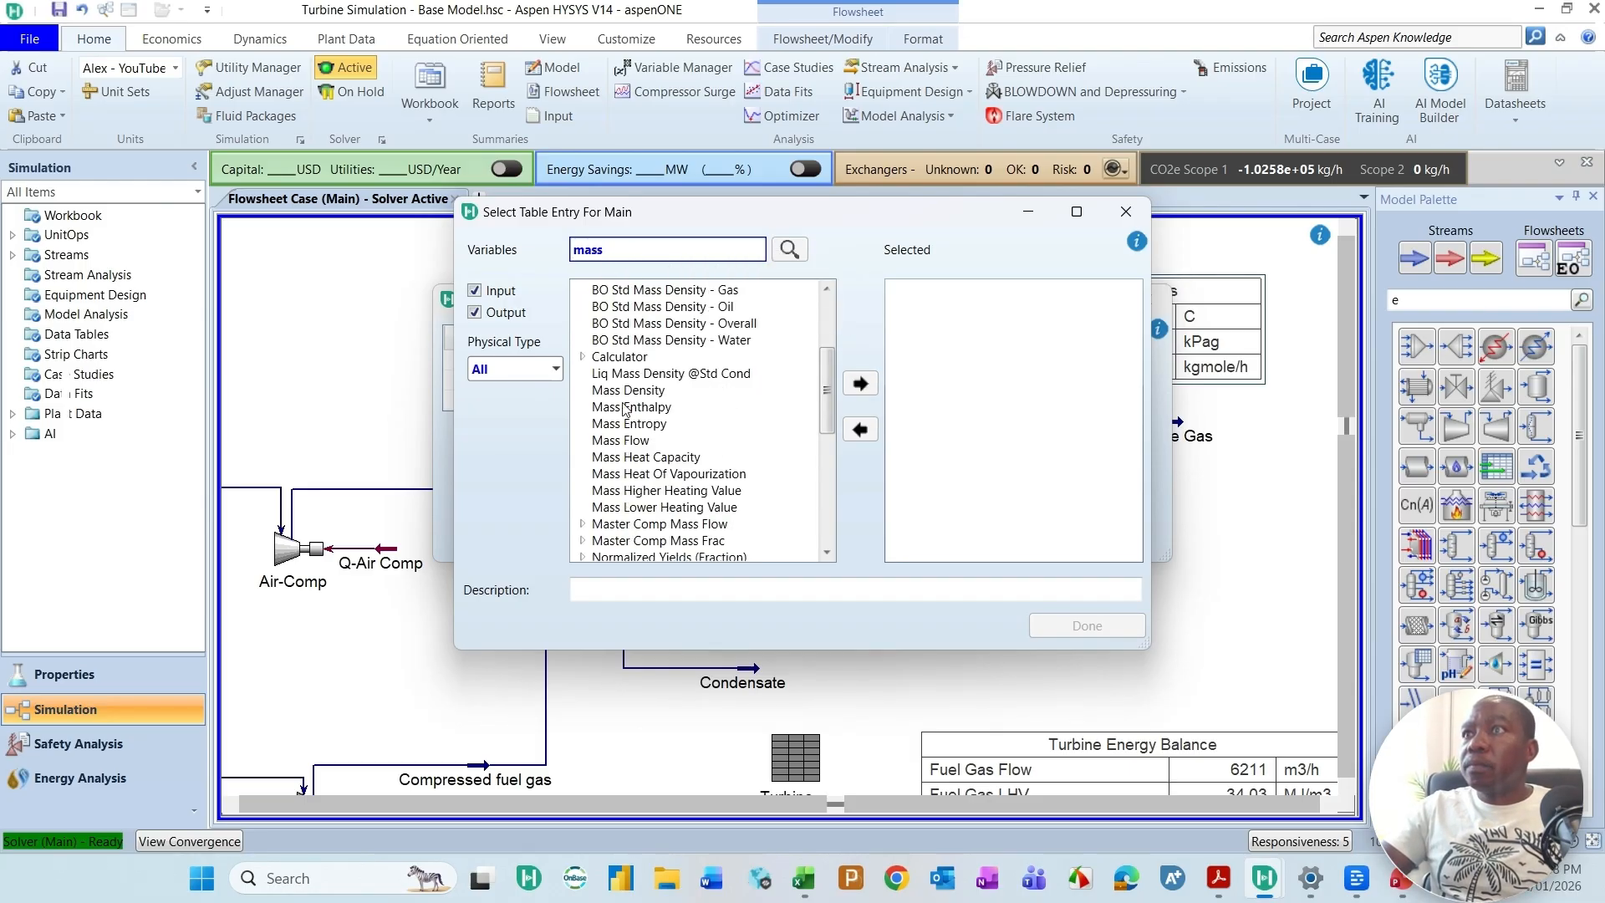
left_click(633, 440)
left_click(860, 383)
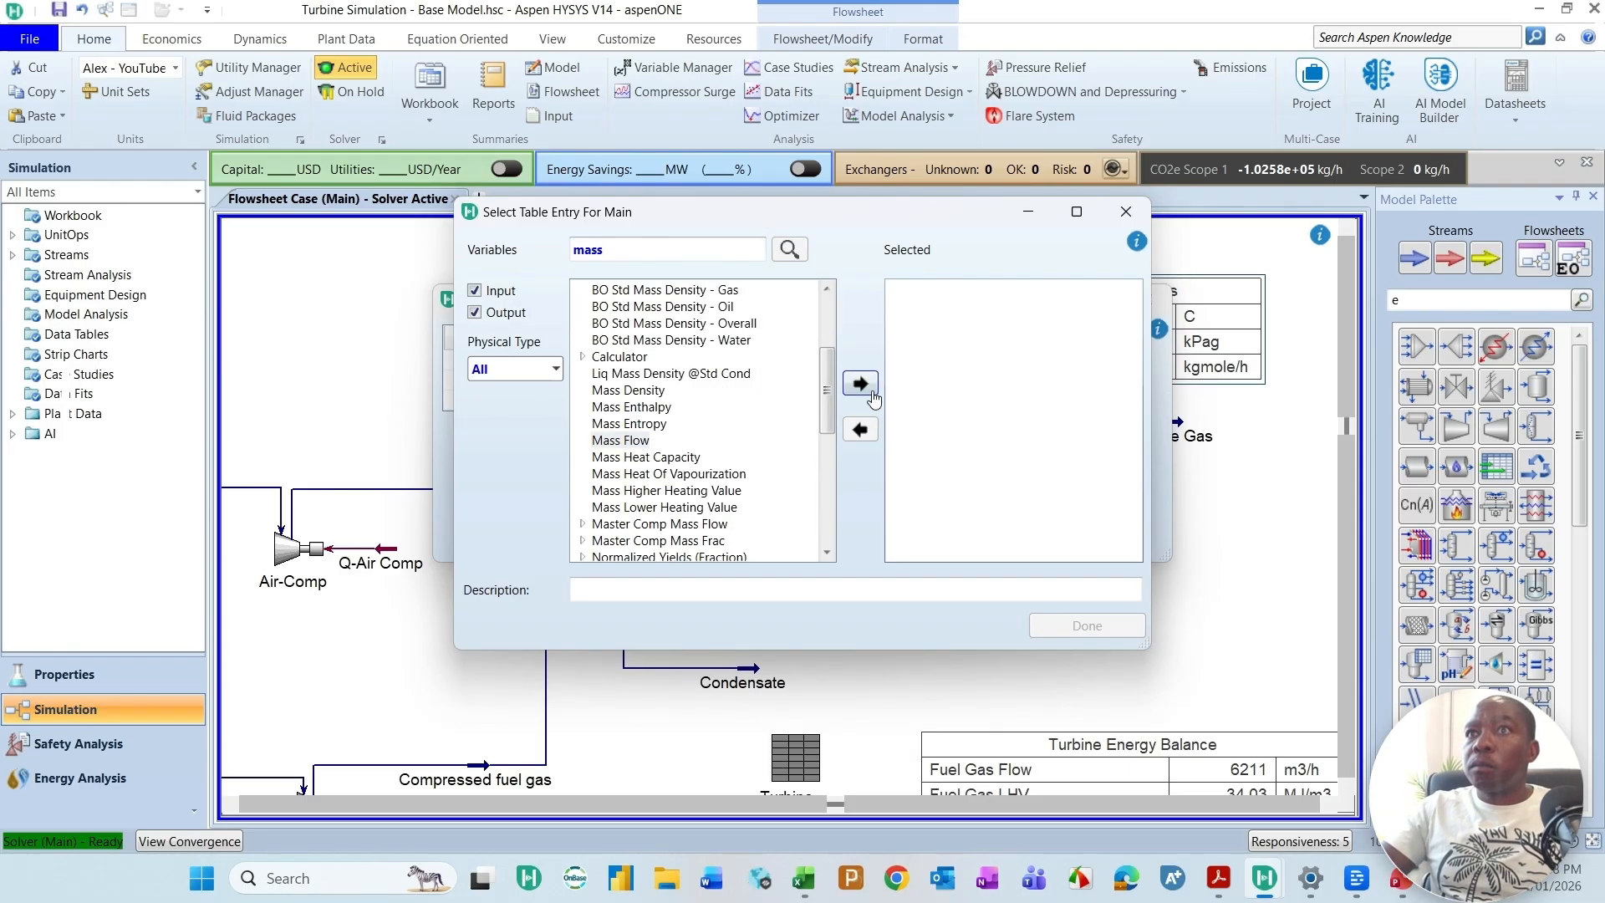
left_click(1084, 626)
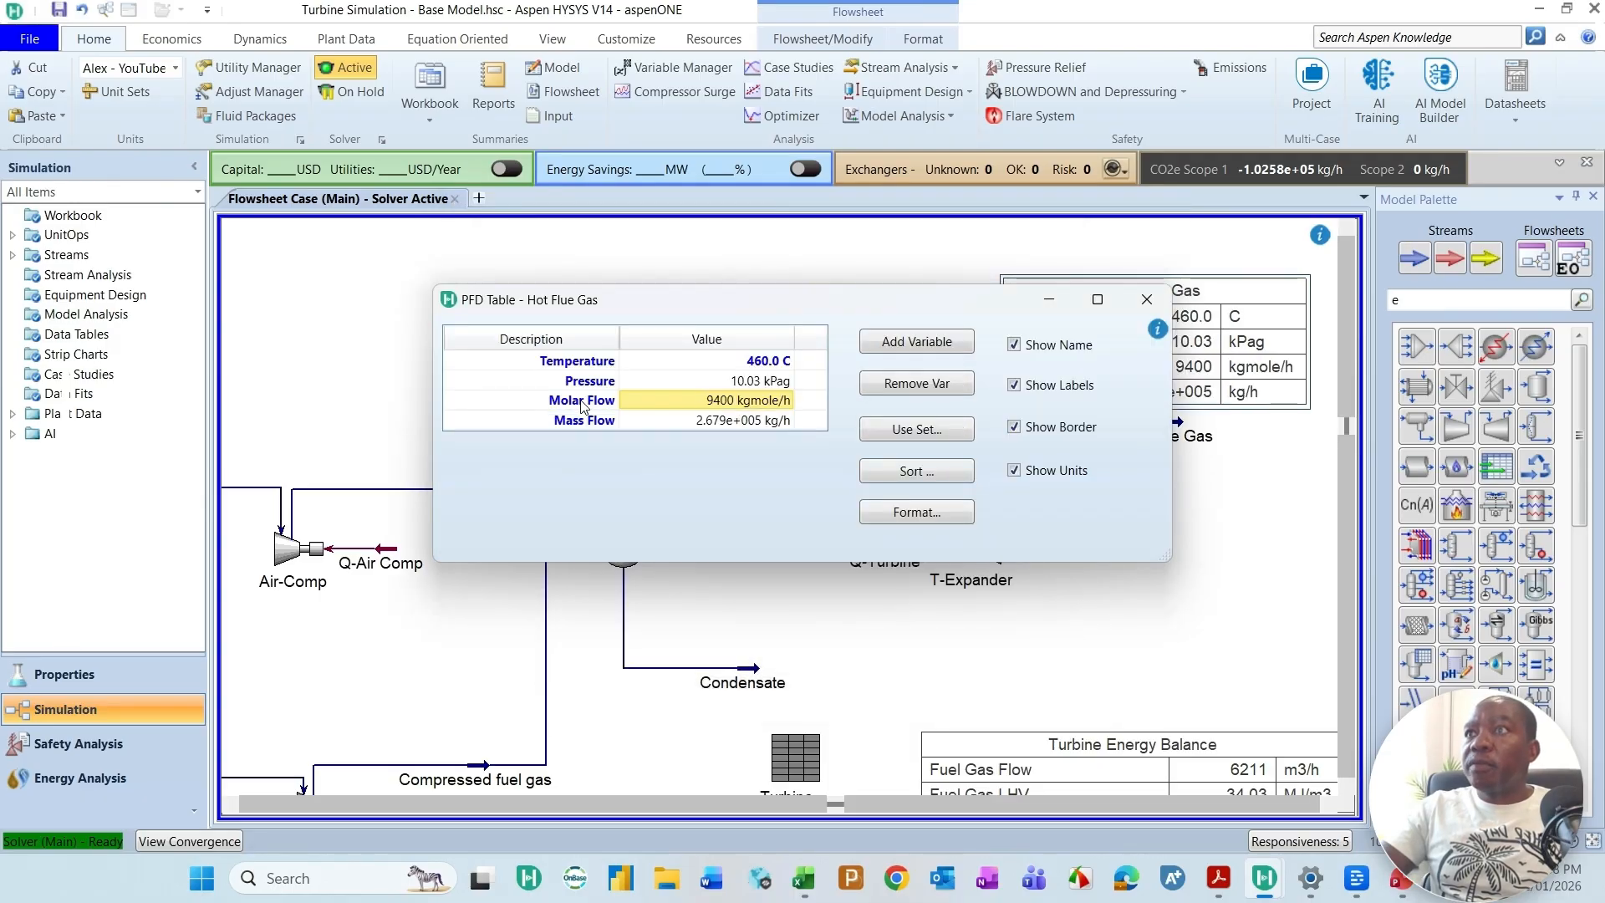
Step: Remove Molar Flow from the Hot Flue Gas table and shift the table slightly so it sits above its stream
left_click(583, 403)
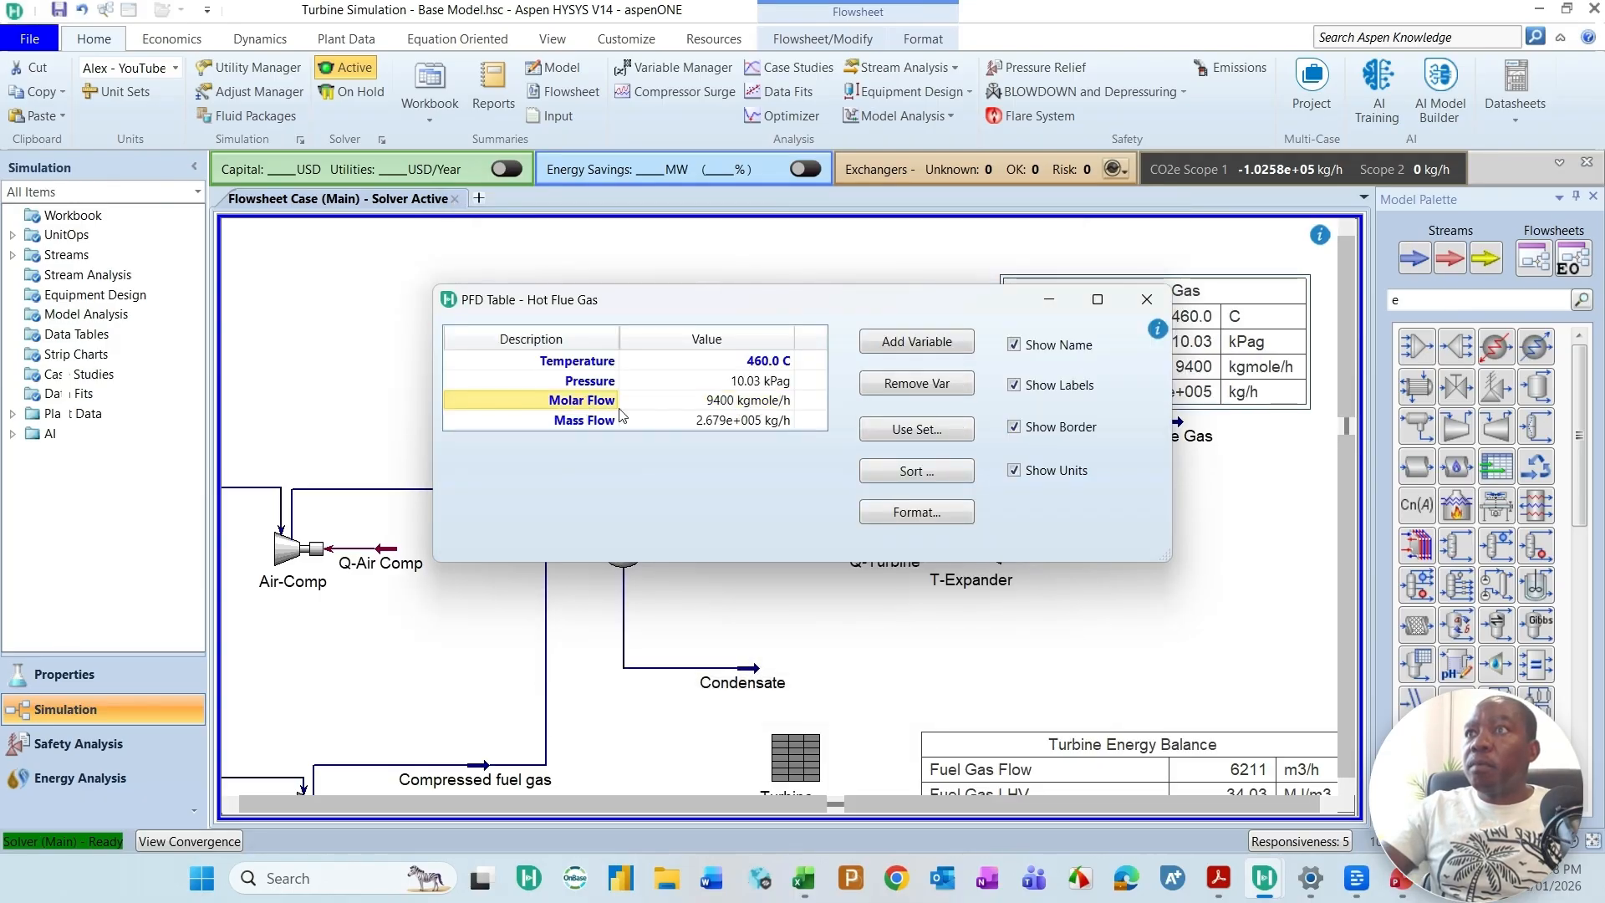
left_click(930, 385)
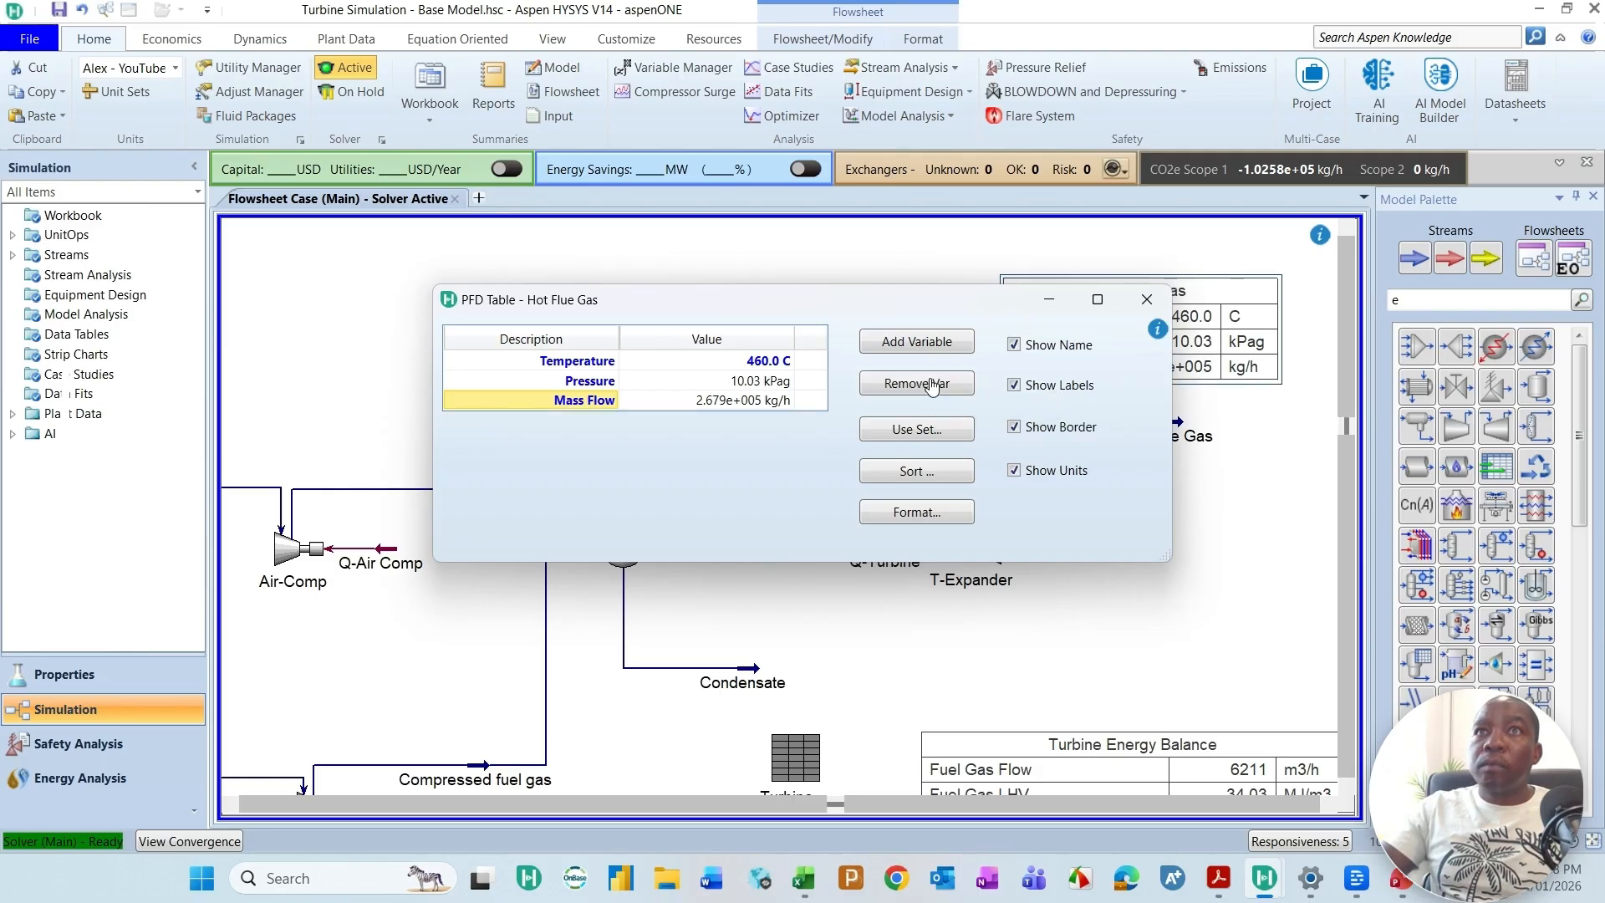
left_click(1147, 300)
left_click_drag(1196, 355, 1176, 365)
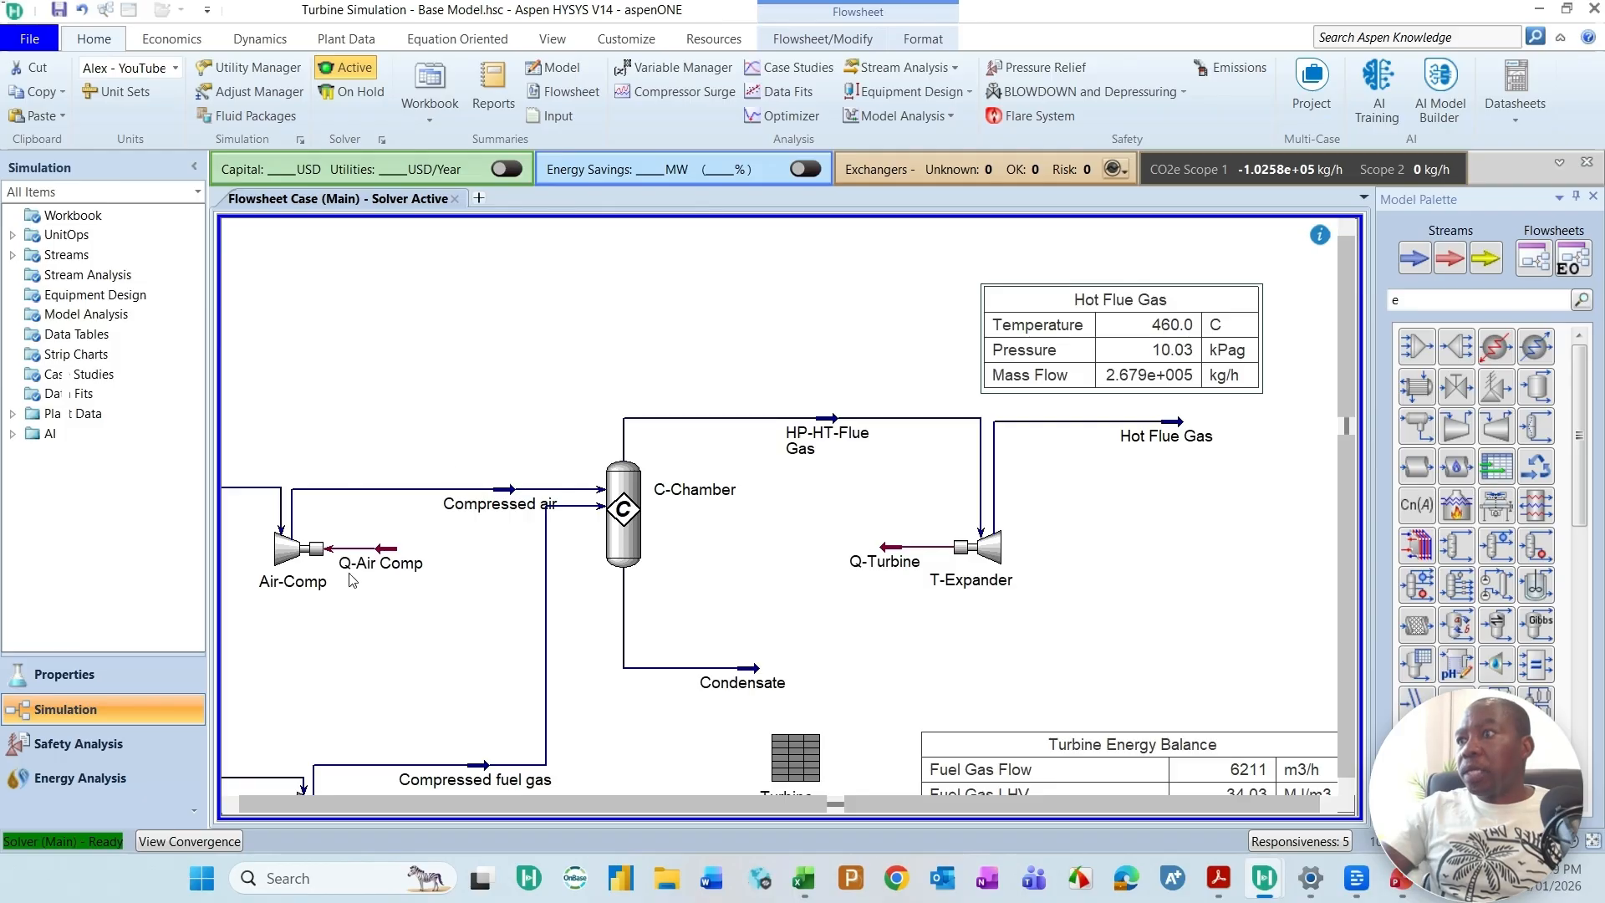
Step: Fit the whole flowsheet in view and inspect the Hot Flue Gas stream's summary
left_click(231, 806)
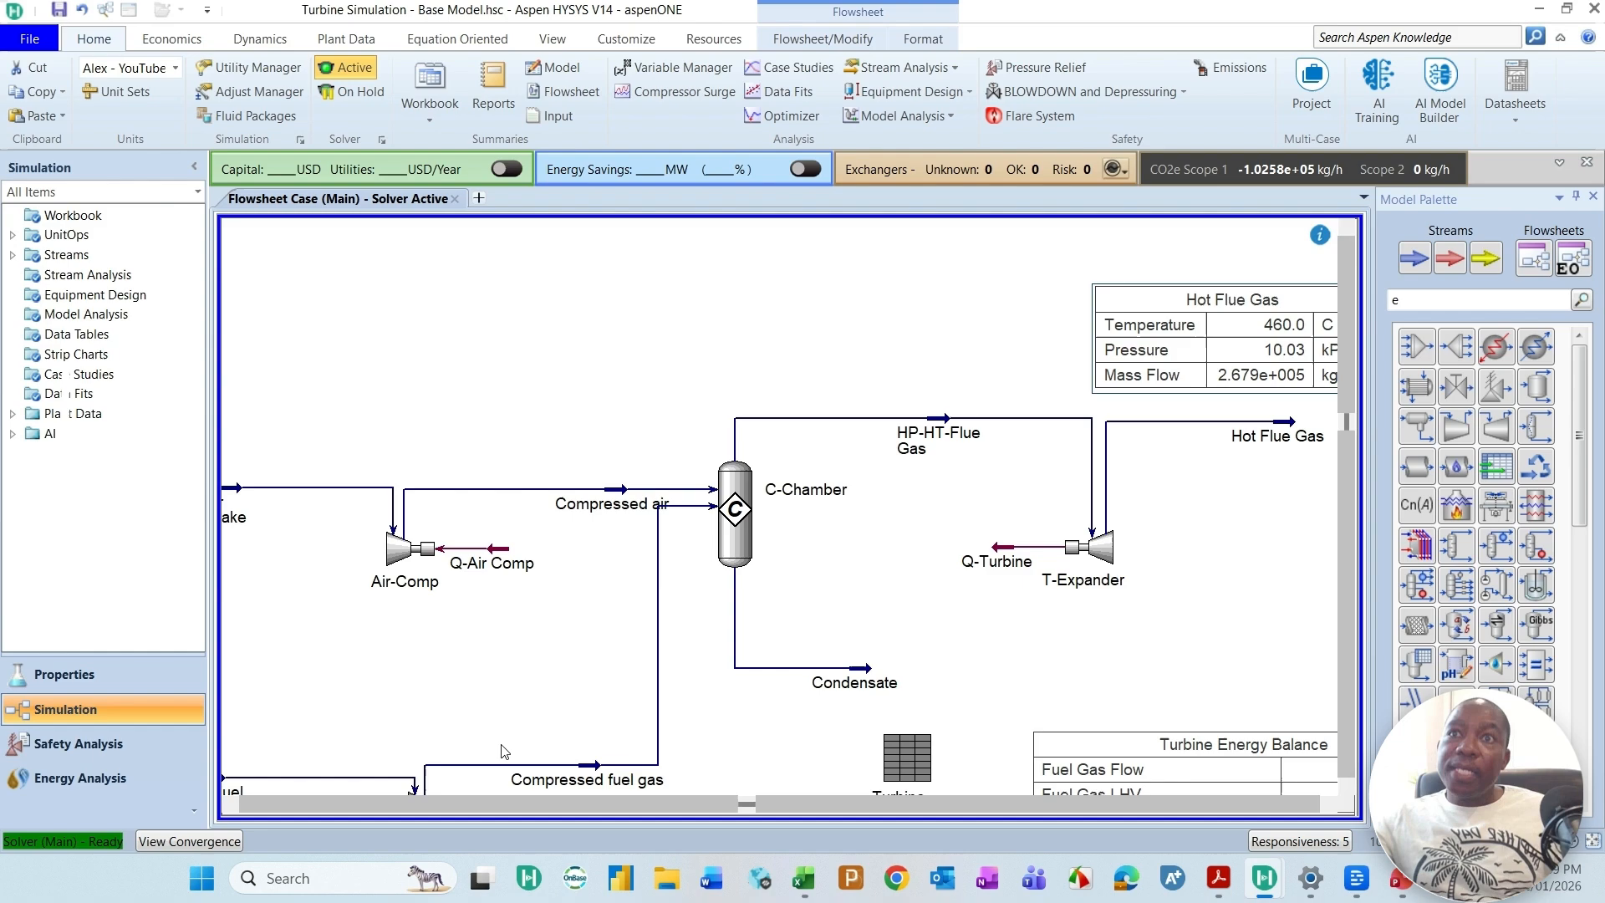
left_click(1593, 841)
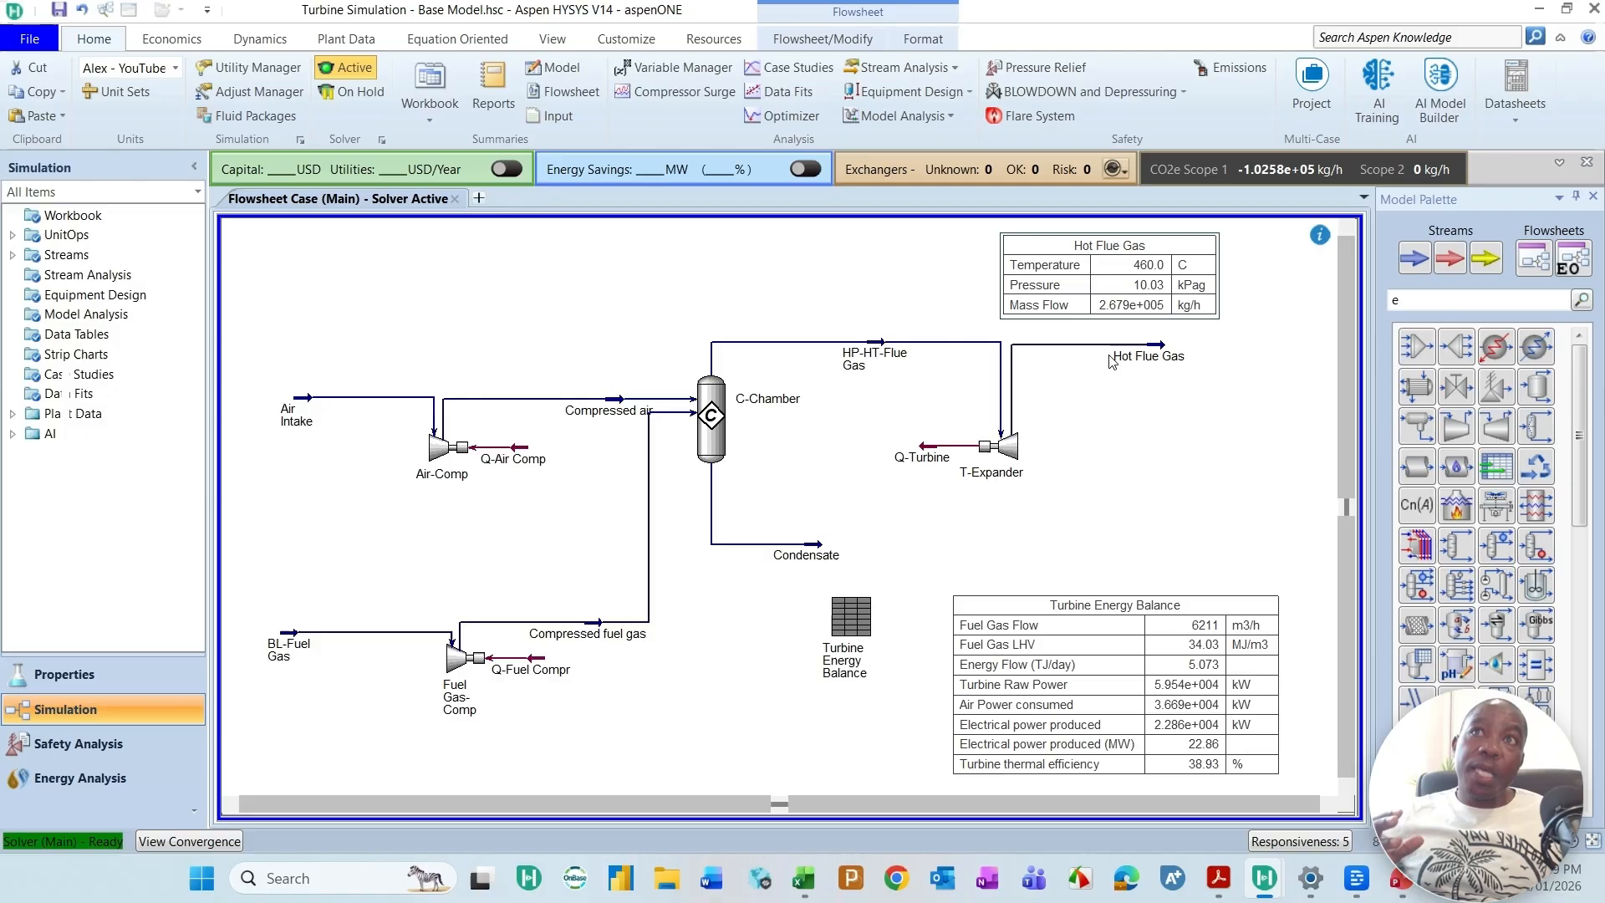
mouse_move(1115, 361)
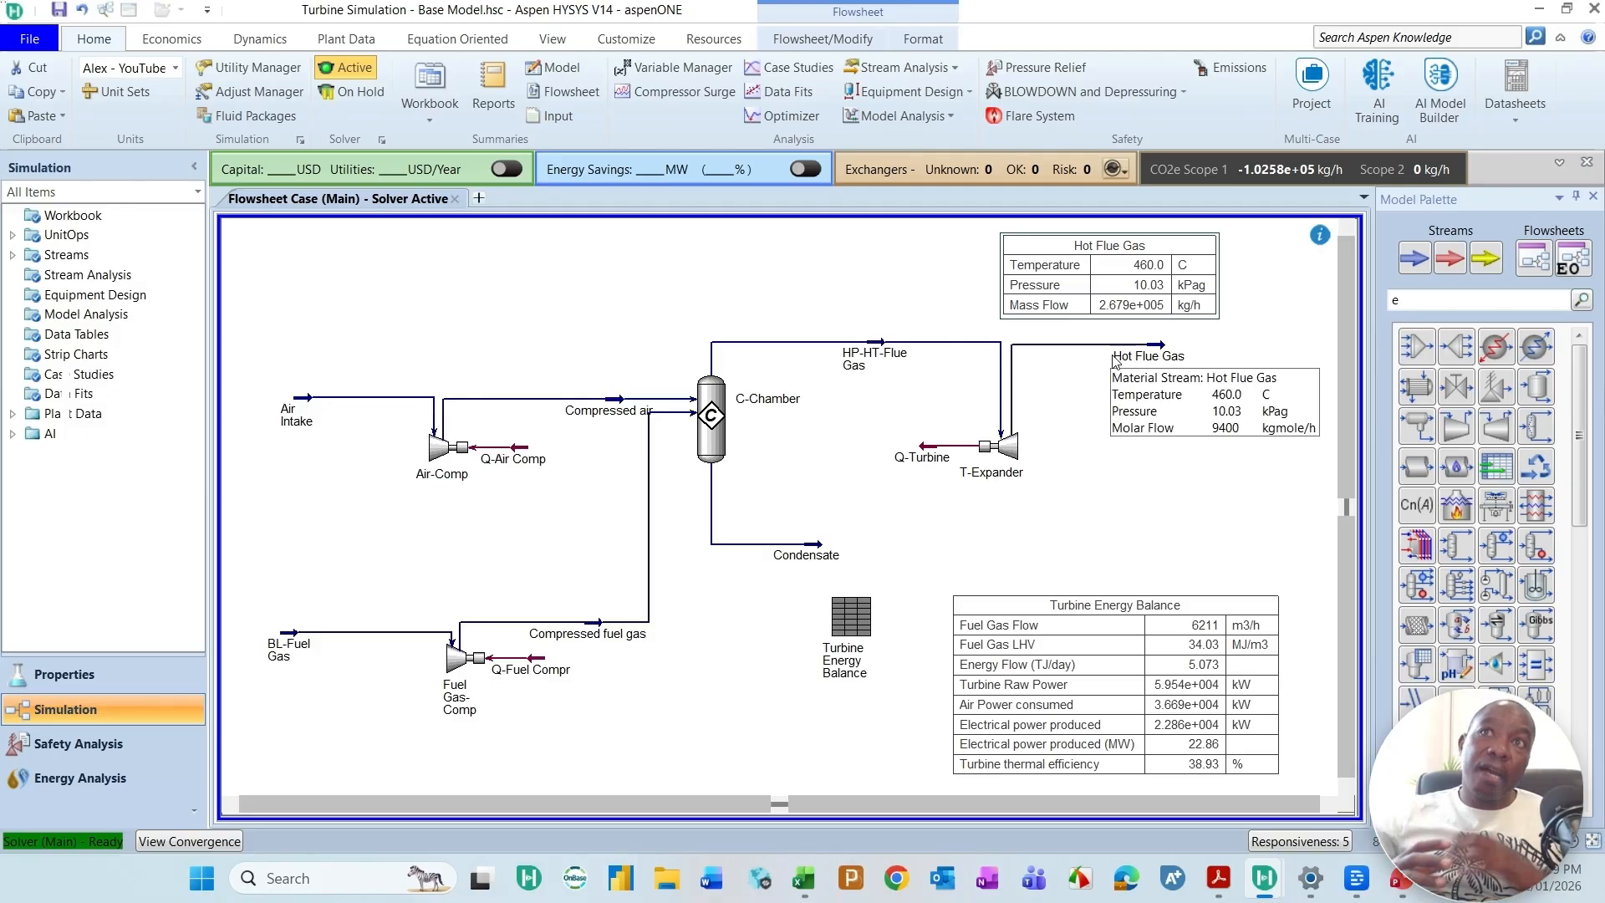